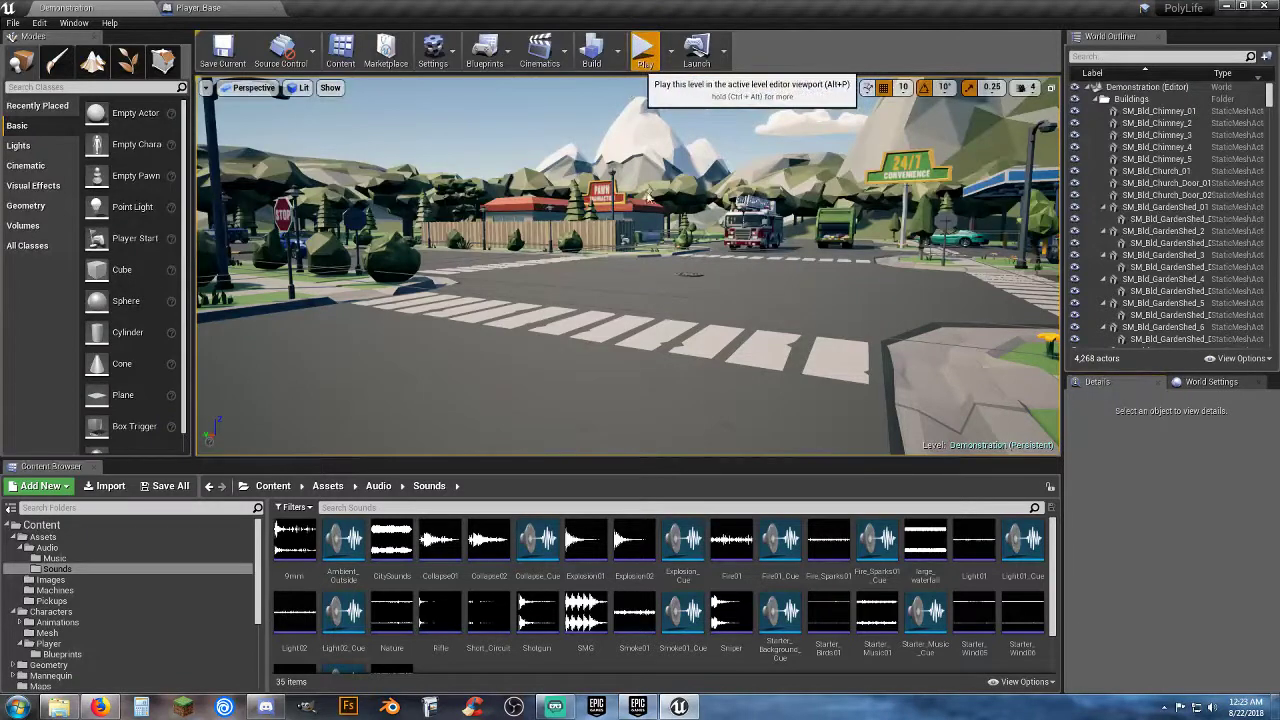
Play the level in the editor and walk the police character down the street, toggling between third-person and first-person views.
{"action": "left_click", "coordinate": [645, 50]}
{"action": "key", "text": "w"}
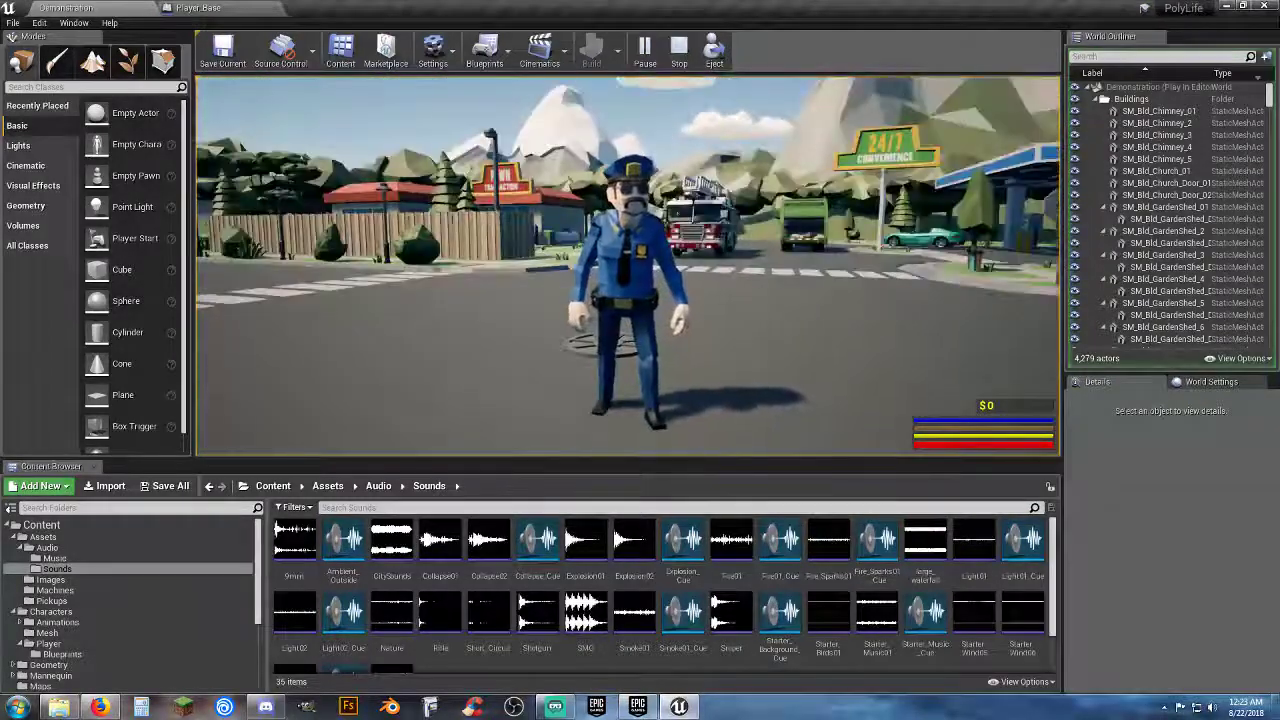
{"action": "key", "text": "w"}
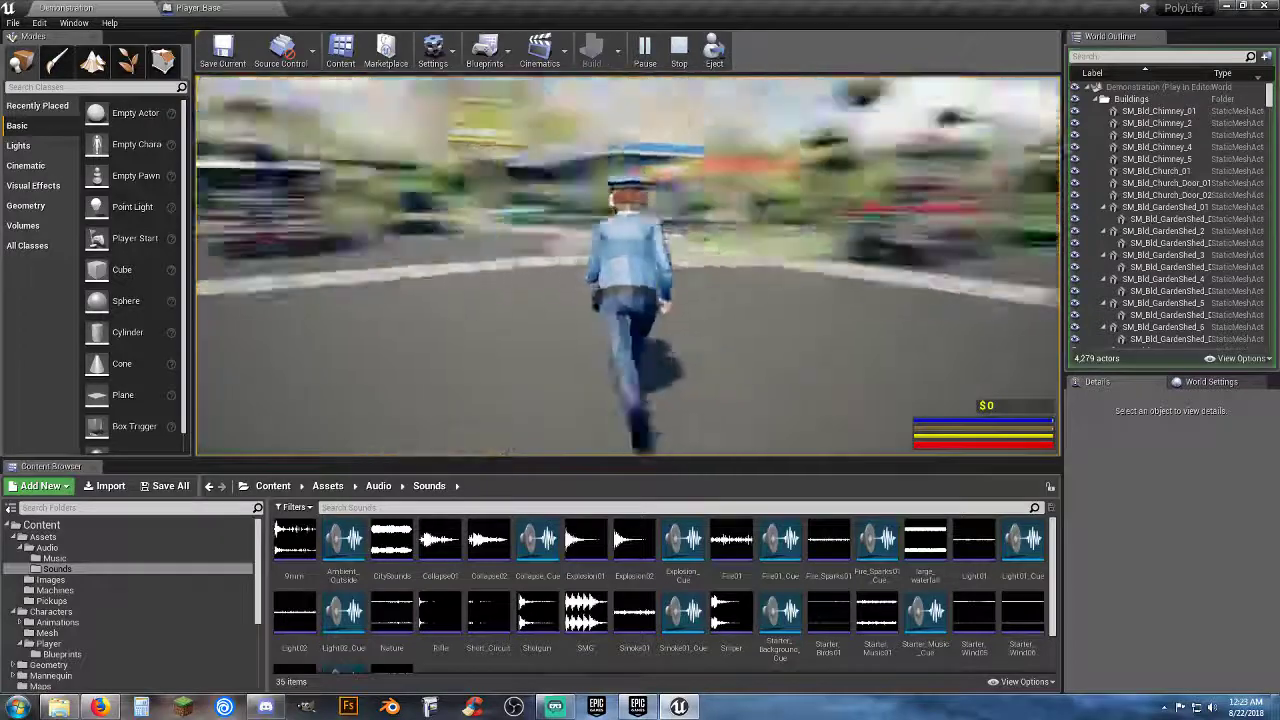
{"action": "key", "text": "w"}
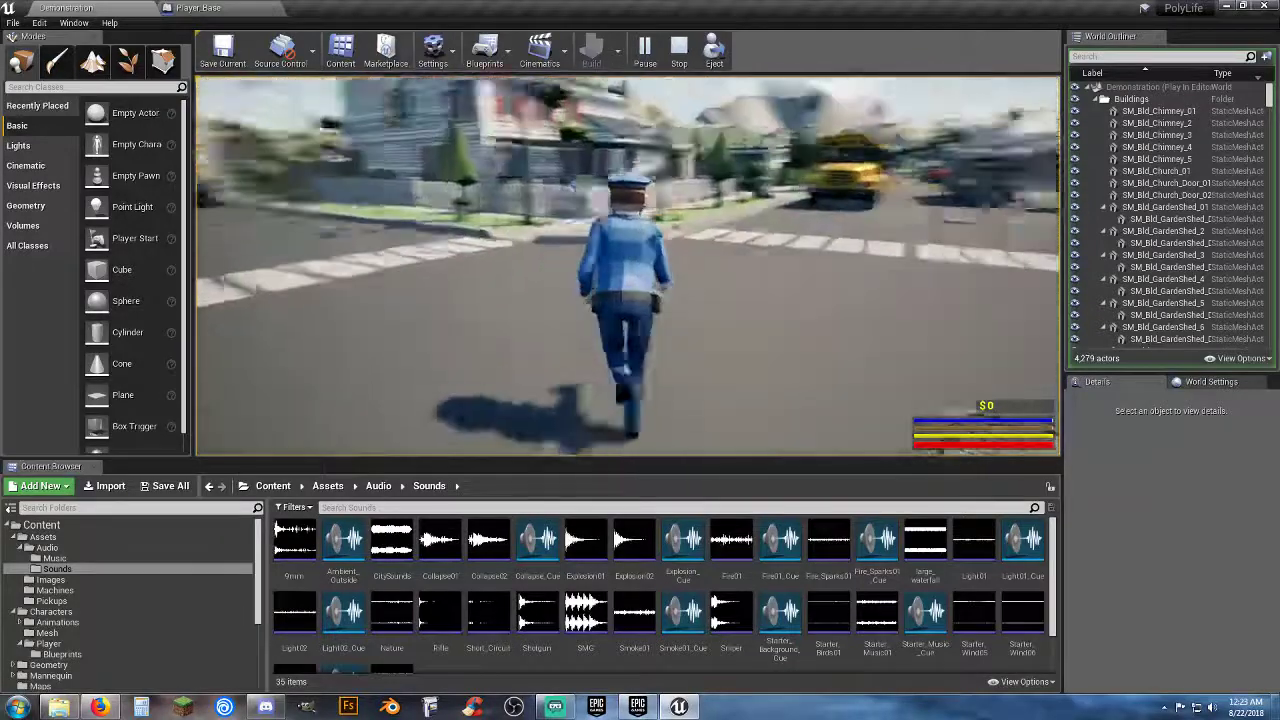
{"action": "key", "text": "v"}
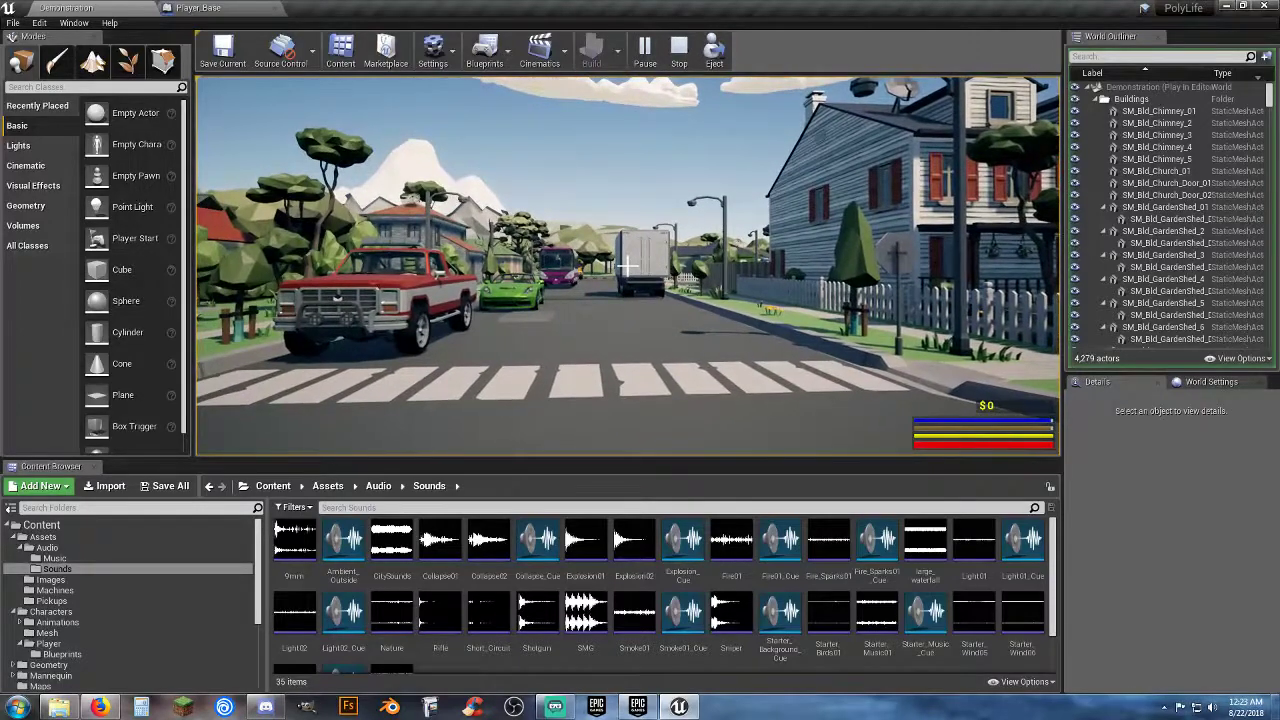
{"action": "key", "text": "w"}
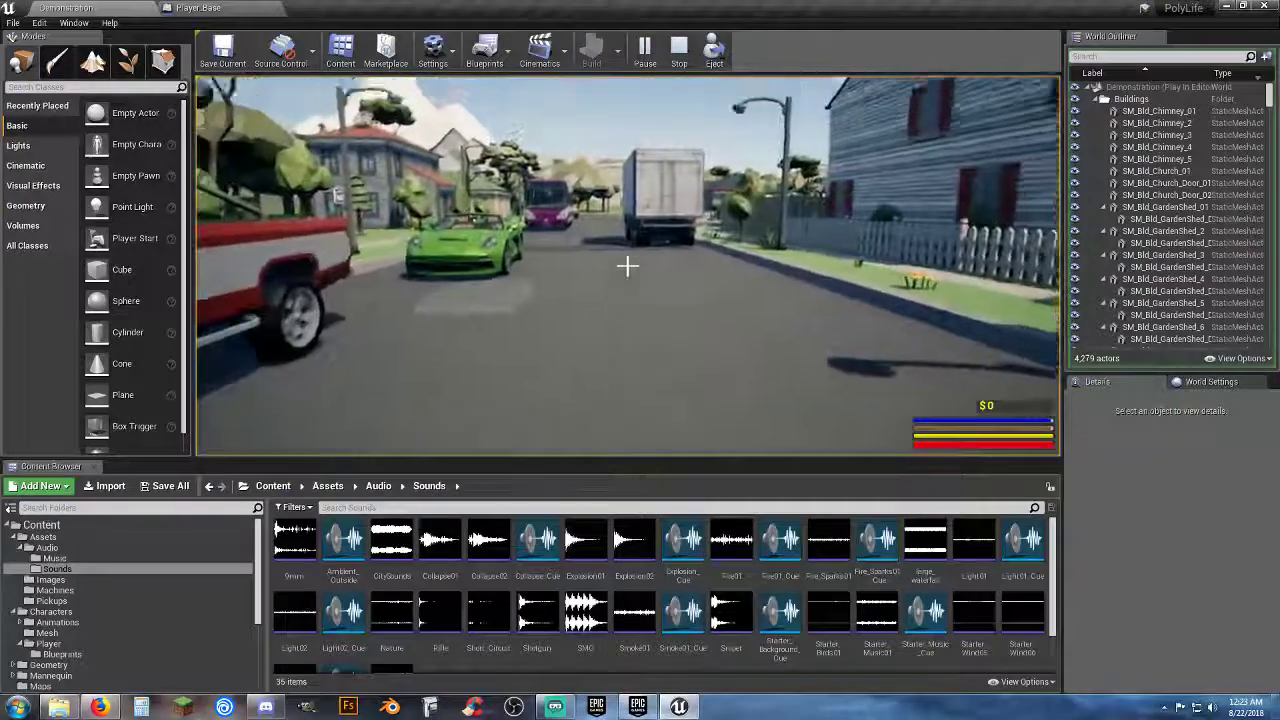
{"action": "key", "text": "v"}
{"action": "key", "text": "w"}
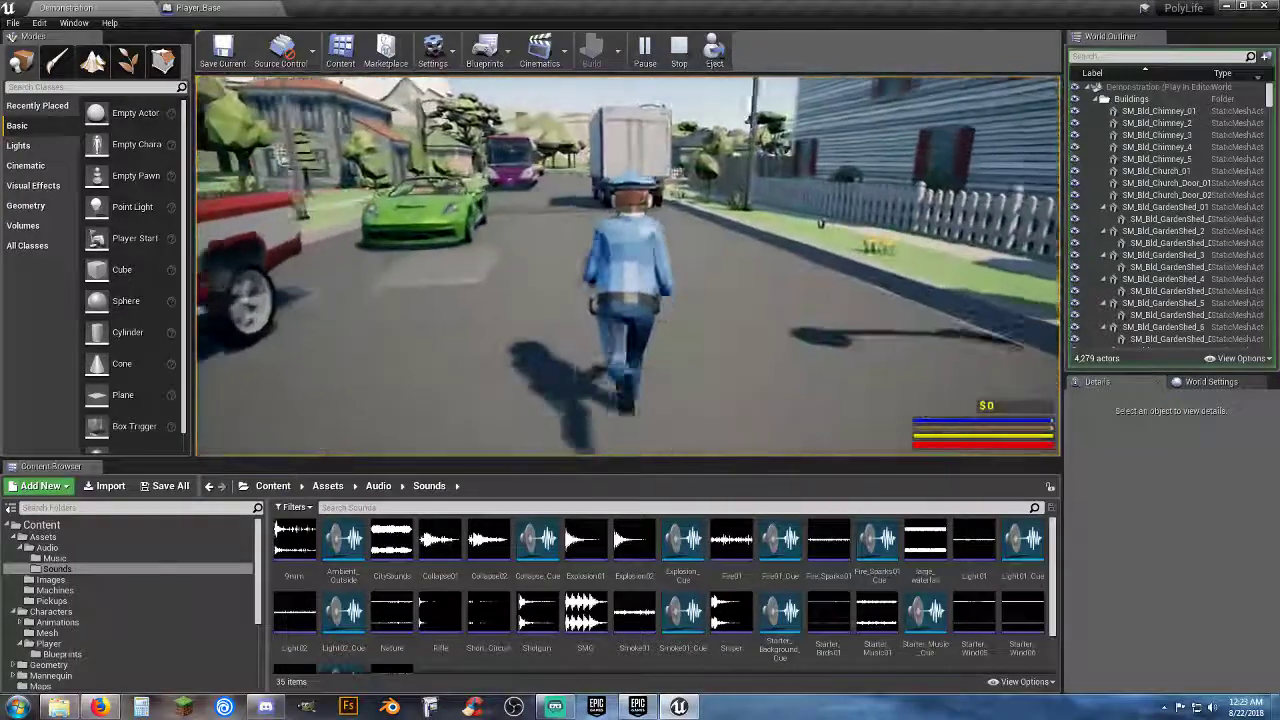
{"action": "key", "text": "w"}
{"action": "key", "text": "w"}
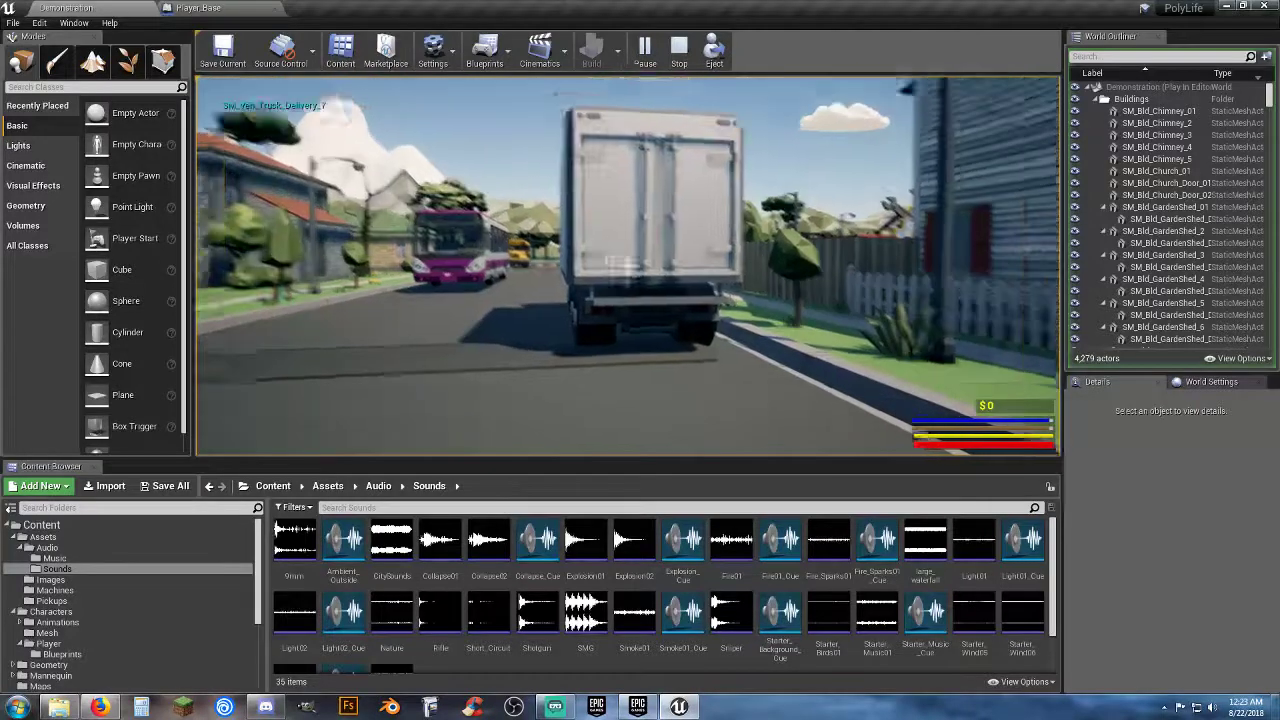
Walk the neighbourhood in first person, testing the line trace on the delivery truck, stop sign and school bus.
{"action": "key", "text": "w"}
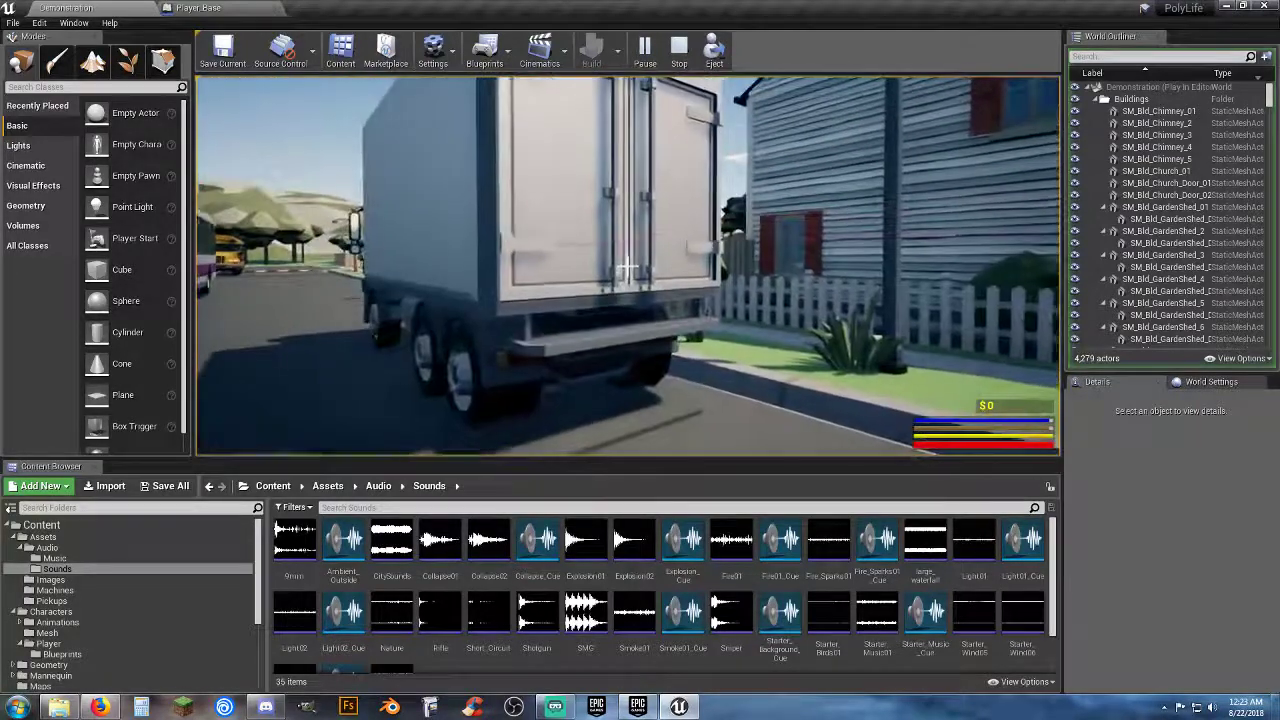
{"action": "key", "text": "w"}
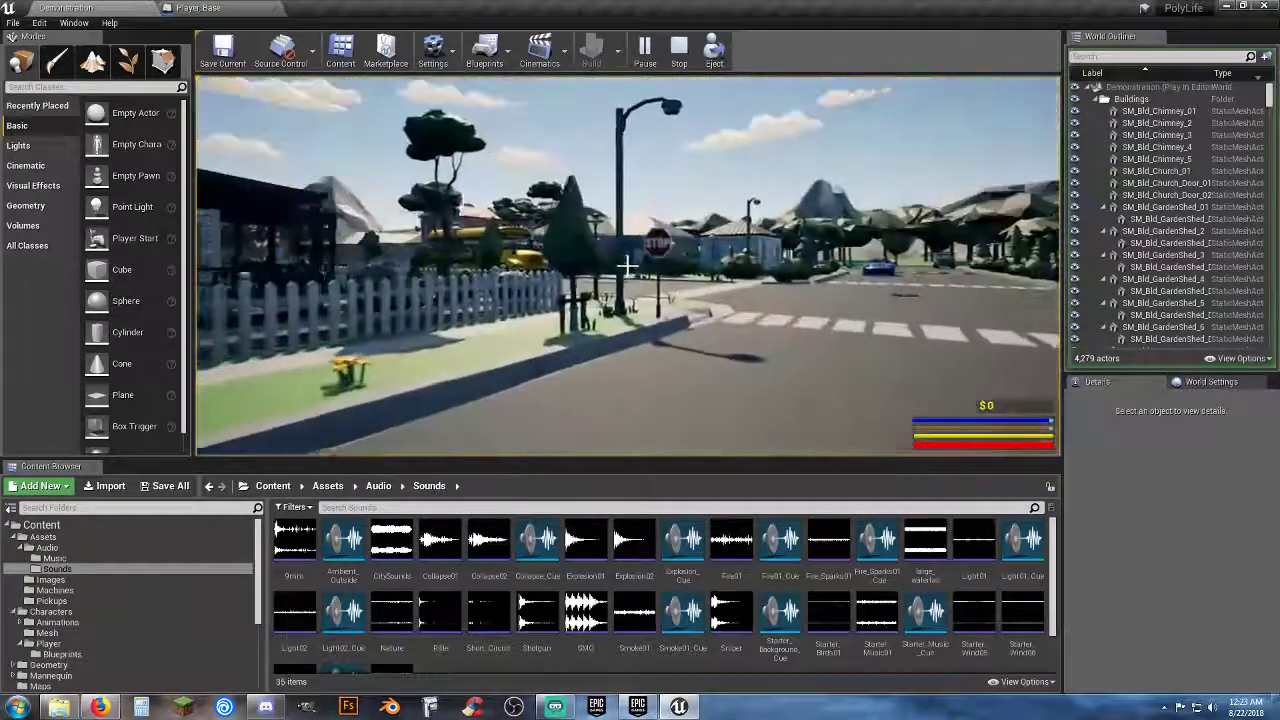
{"action": "key", "text": "w"}
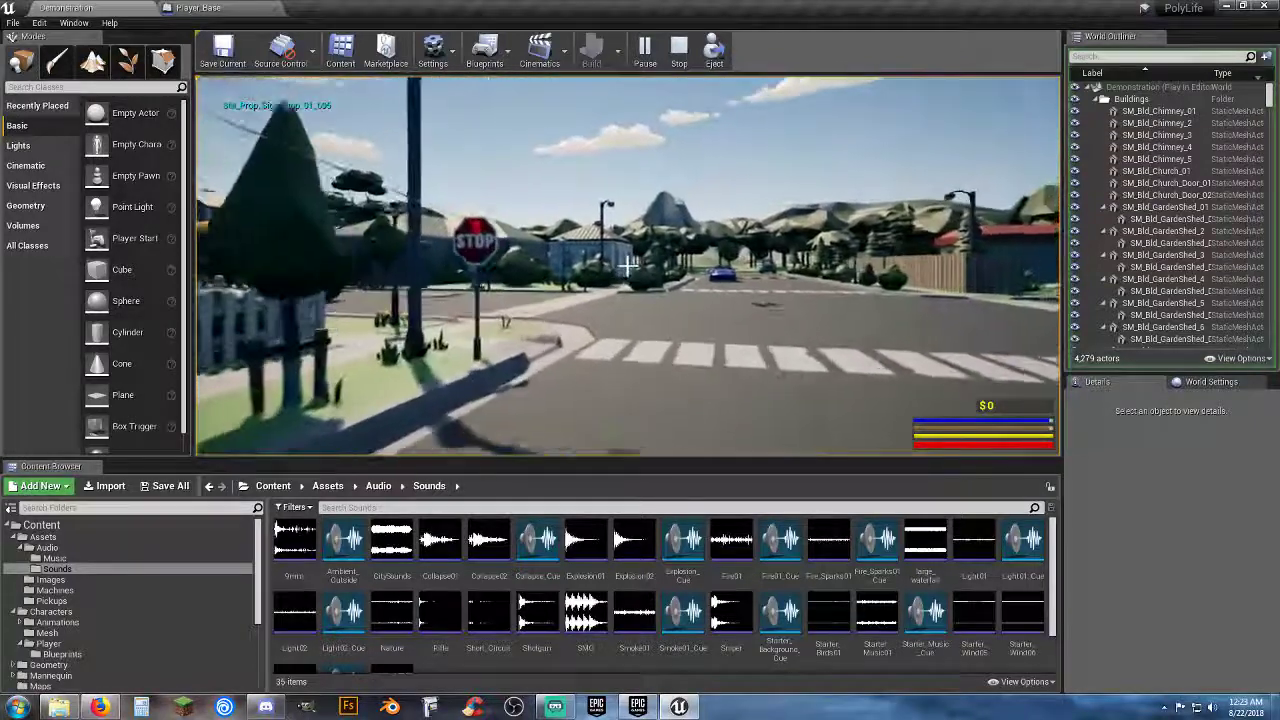
{"action": "key", "text": "w"}
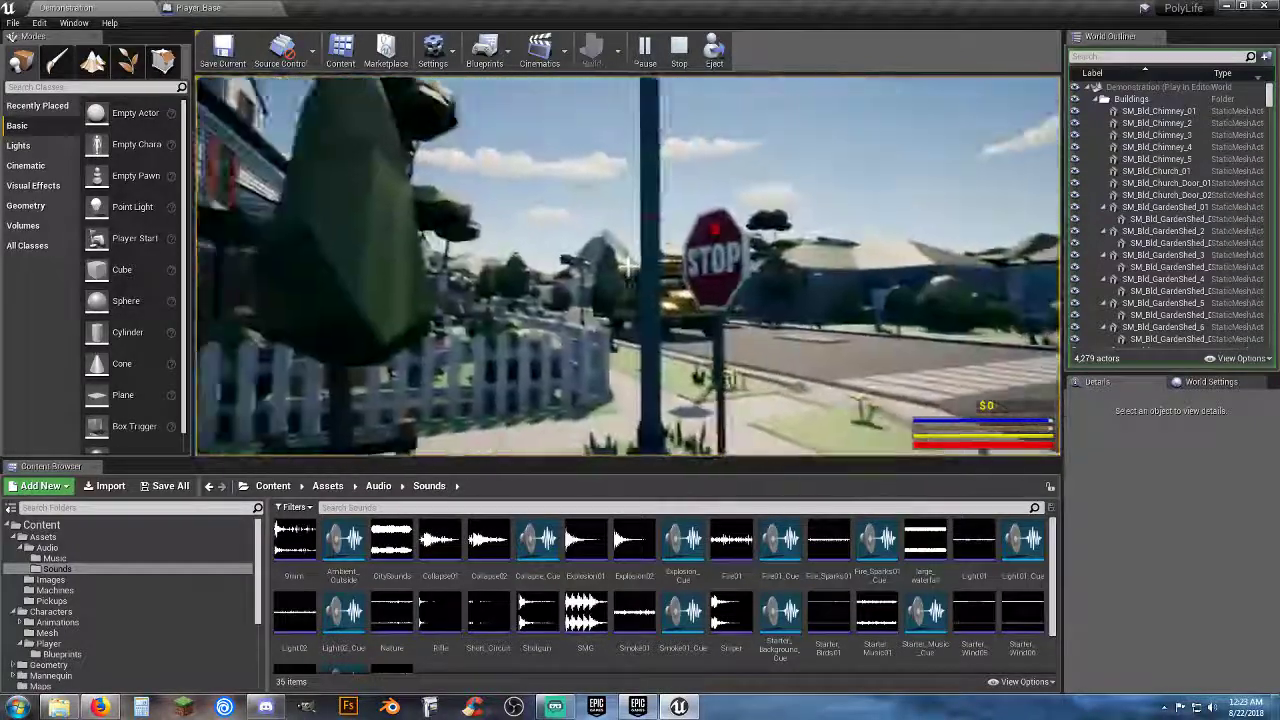
{"action": "key", "text": "w"}
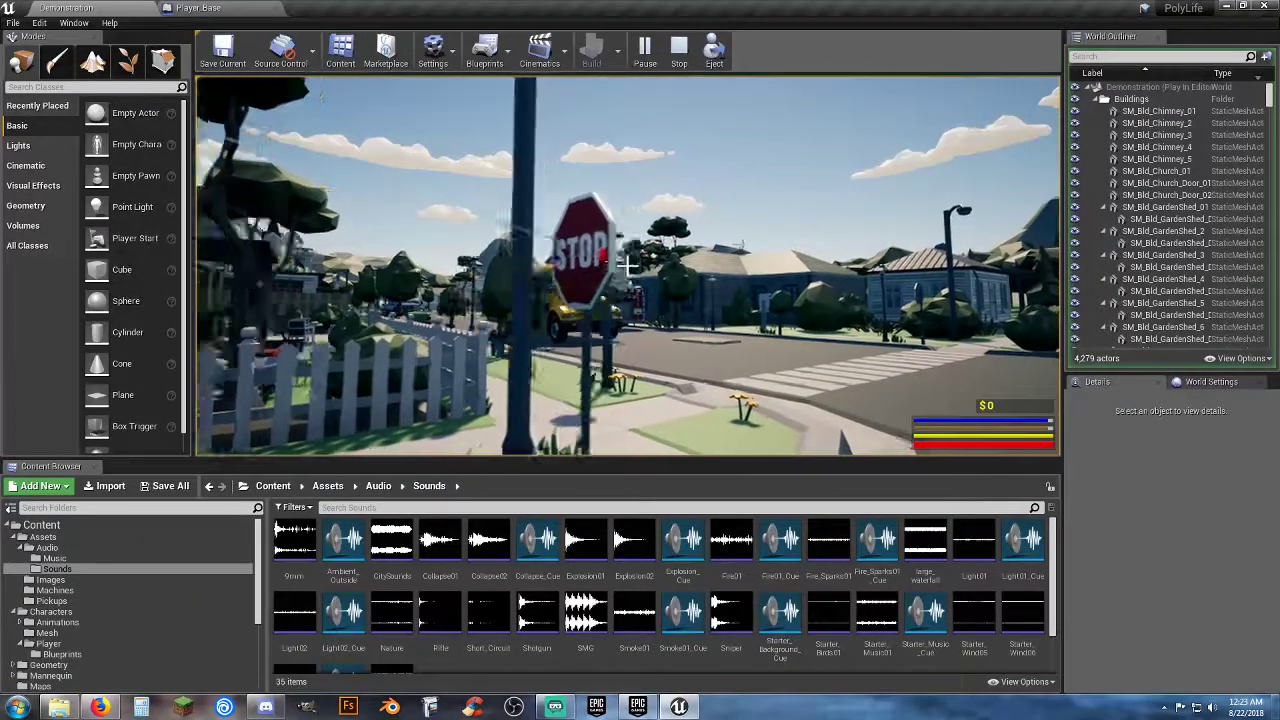
{"action": "key", "text": "w"}
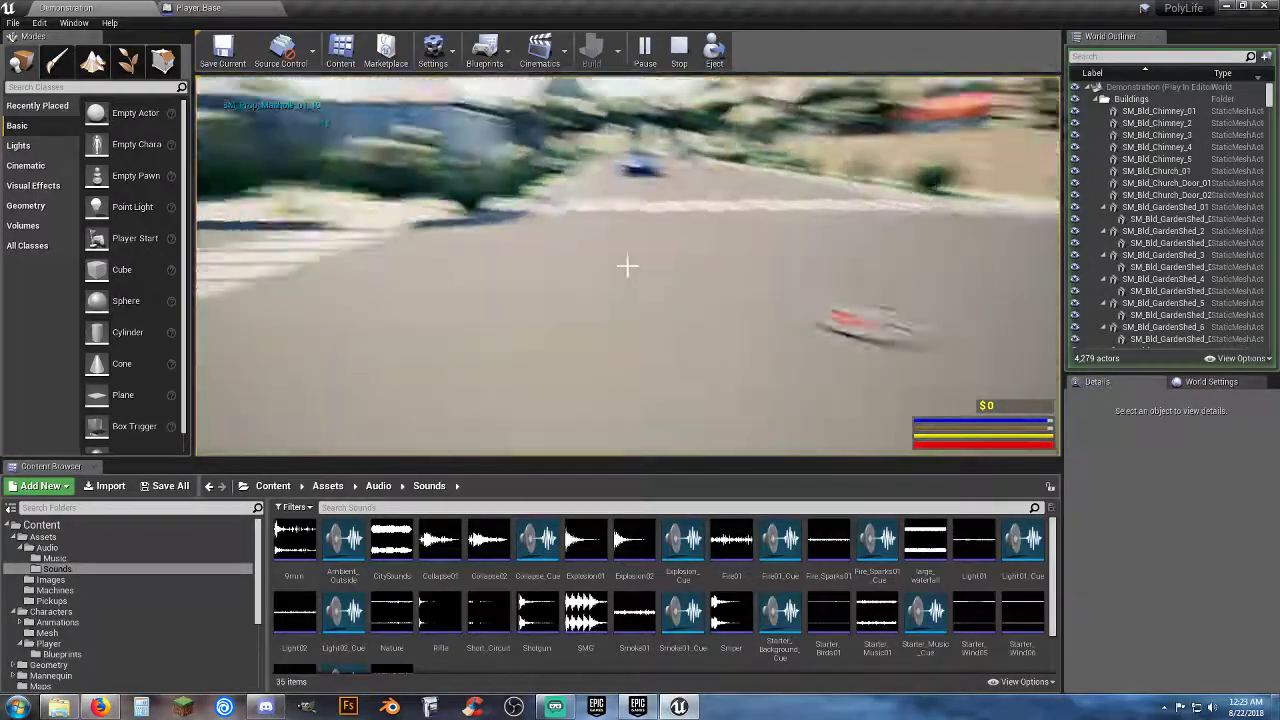
{"action": "key", "text": "w"}
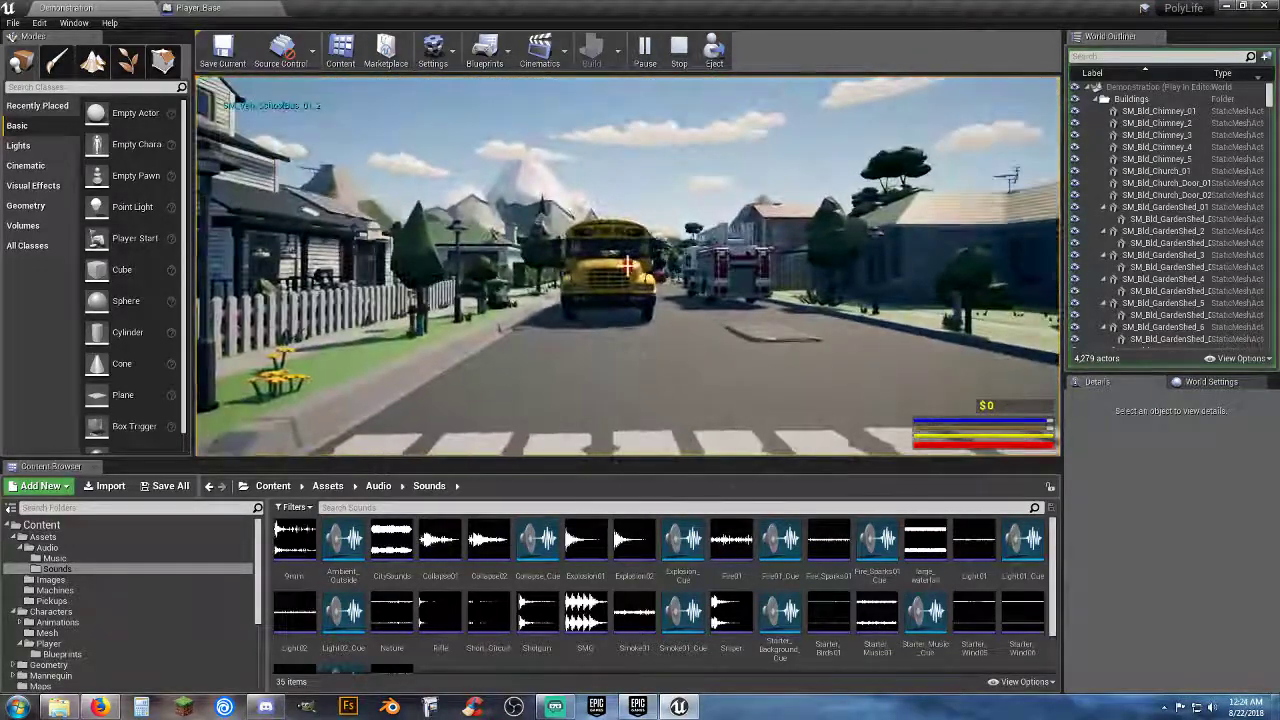
{"action": "key", "text": "w"}
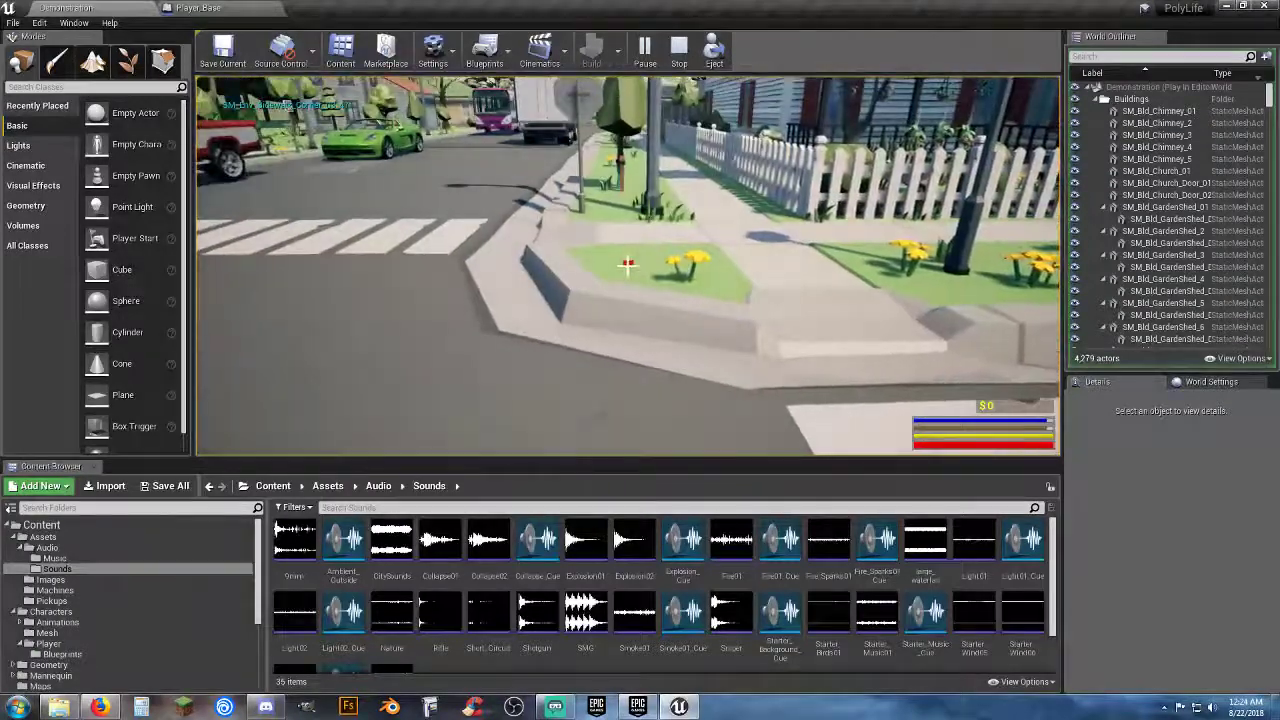
{"action": "key", "text": "w"}
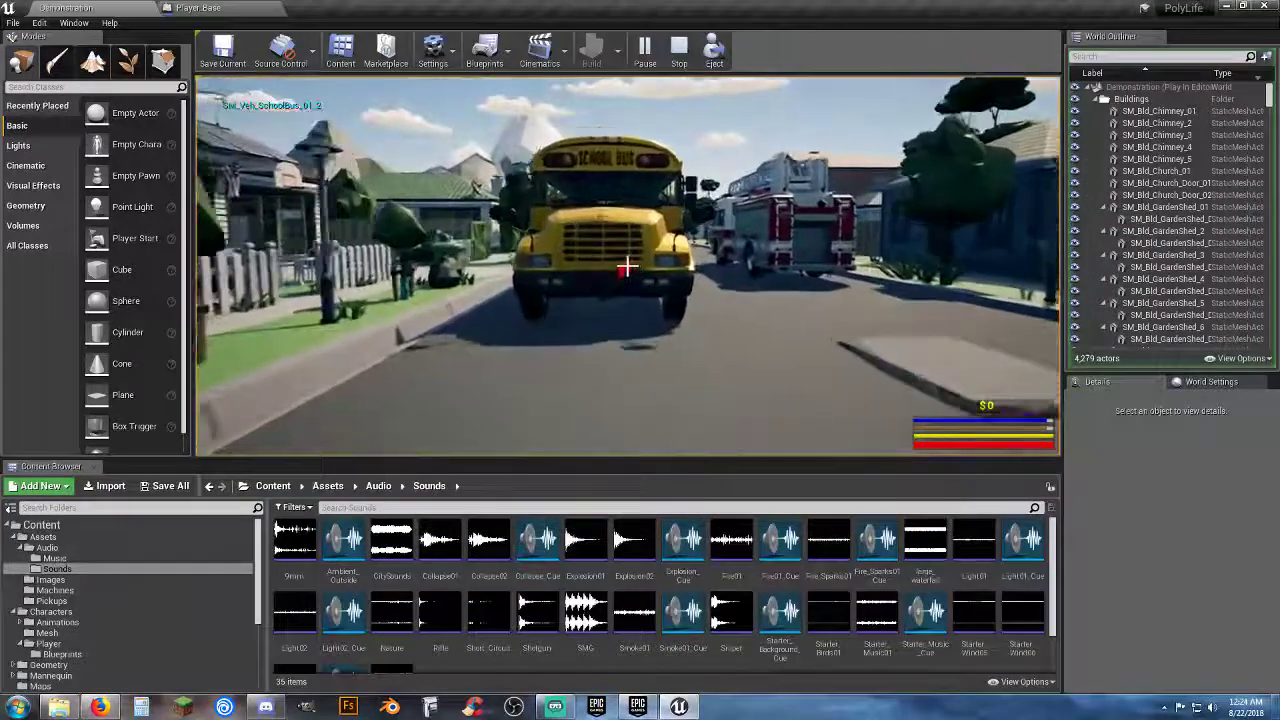
{"action": "key", "text": "w"}
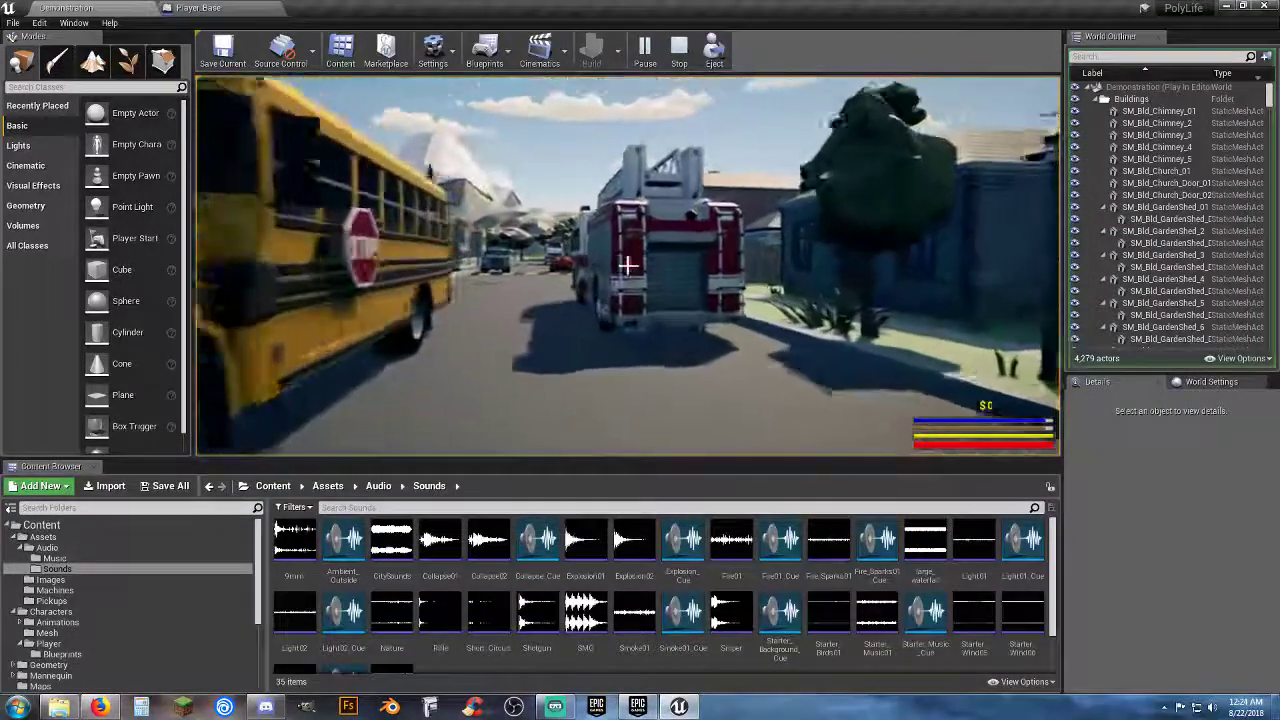
Fire test shots at the fire truck, road patch and crosswalk, and end the play session.
{"action": "left_click", "coordinate": [628, 266]}
{"action": "left_click", "coordinate": [628, 266]}
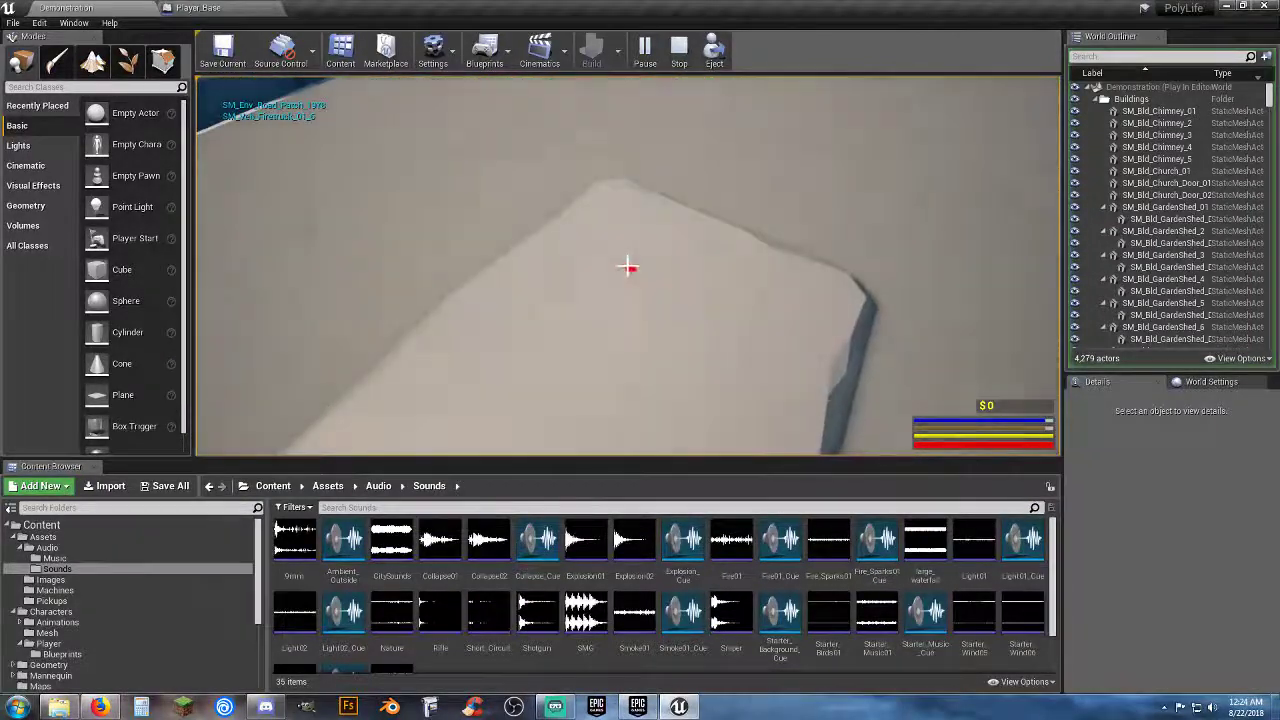
{"action": "key", "text": "w"}
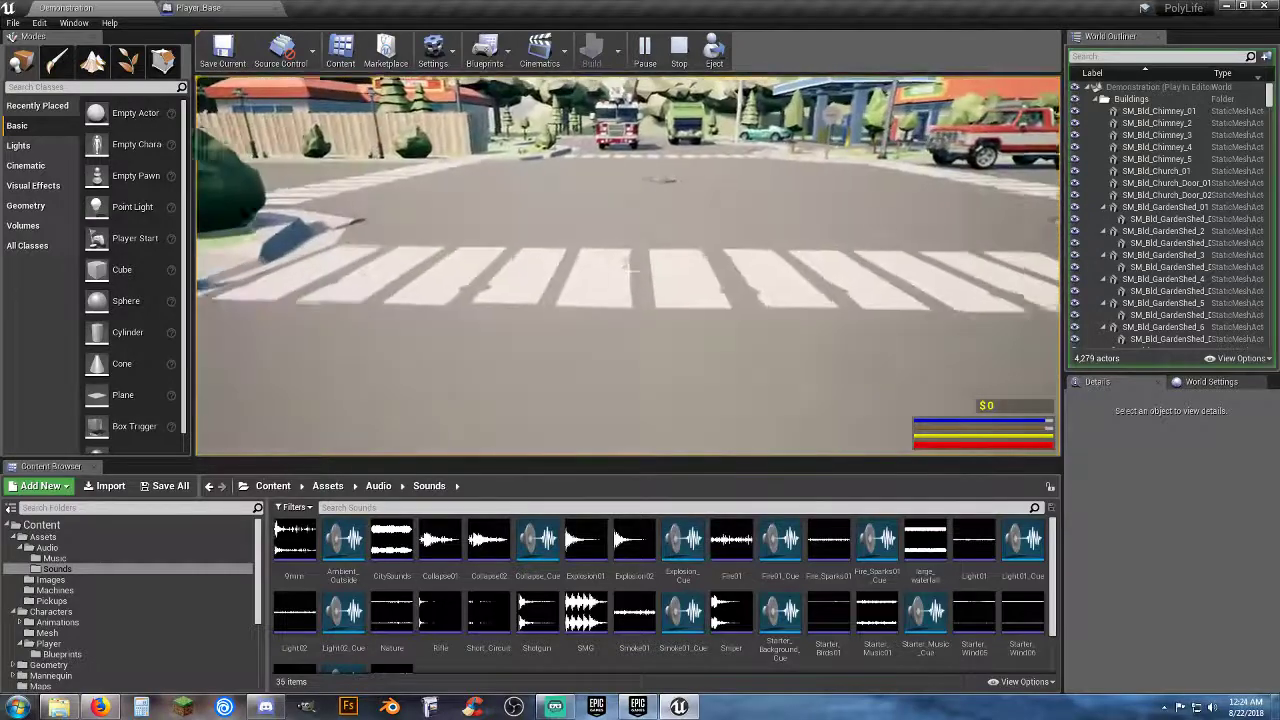
{"action": "left_click", "coordinate": [628, 266]}
{"action": "key", "text": "w"}
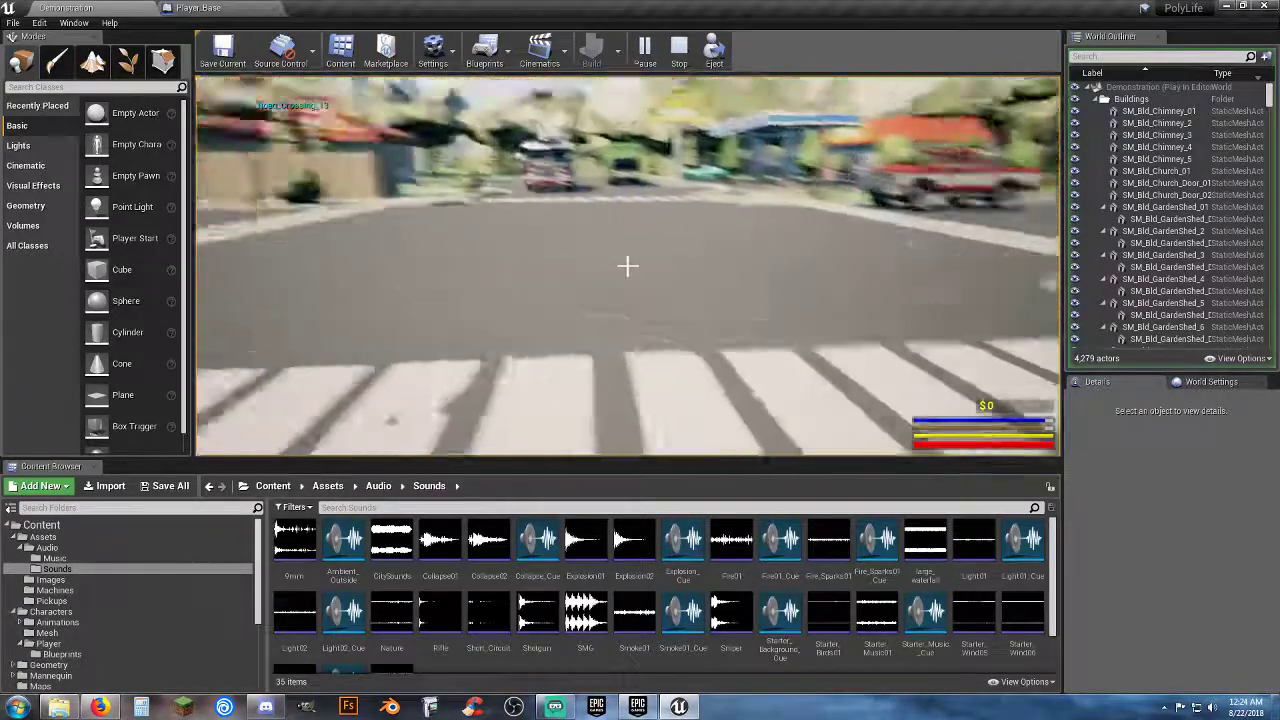
{"action": "key", "text": "Escape"}
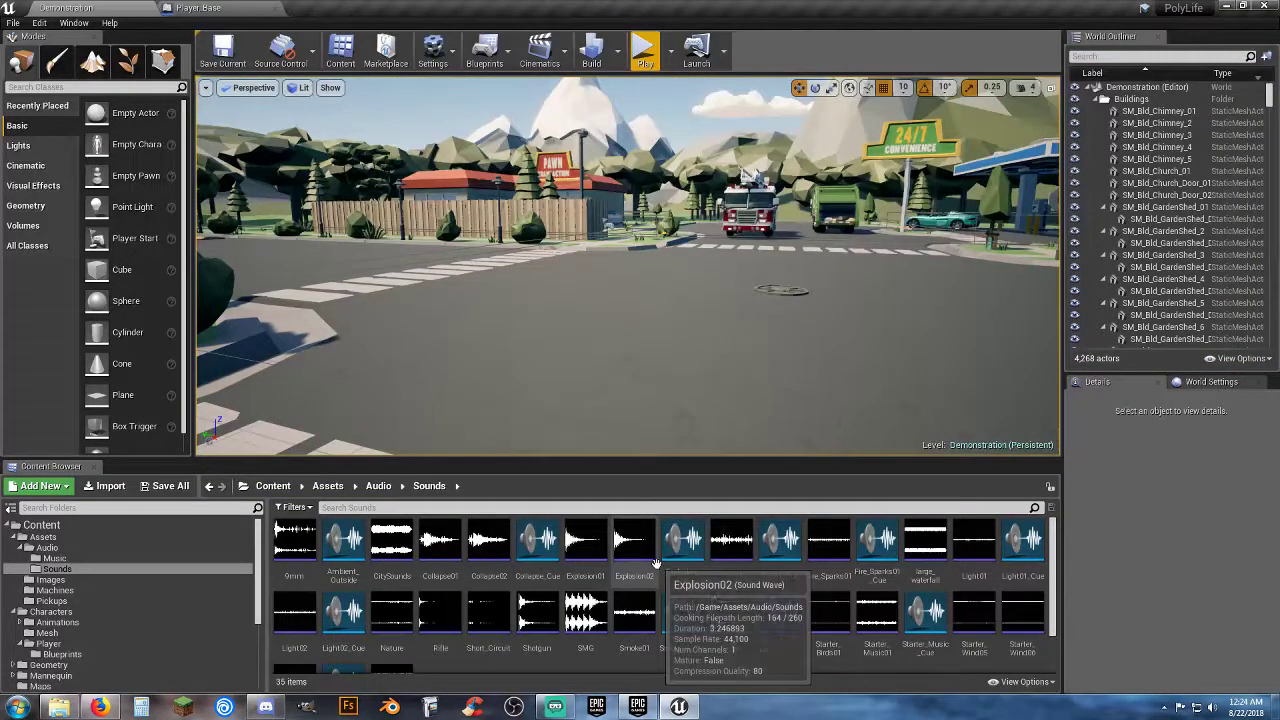
Preview the 9mm sound wave and bring up the Left Mouse Button shooting nodes in the Player_Base Event Graph.
{"action": "left_click", "coordinate": [291, 542]}
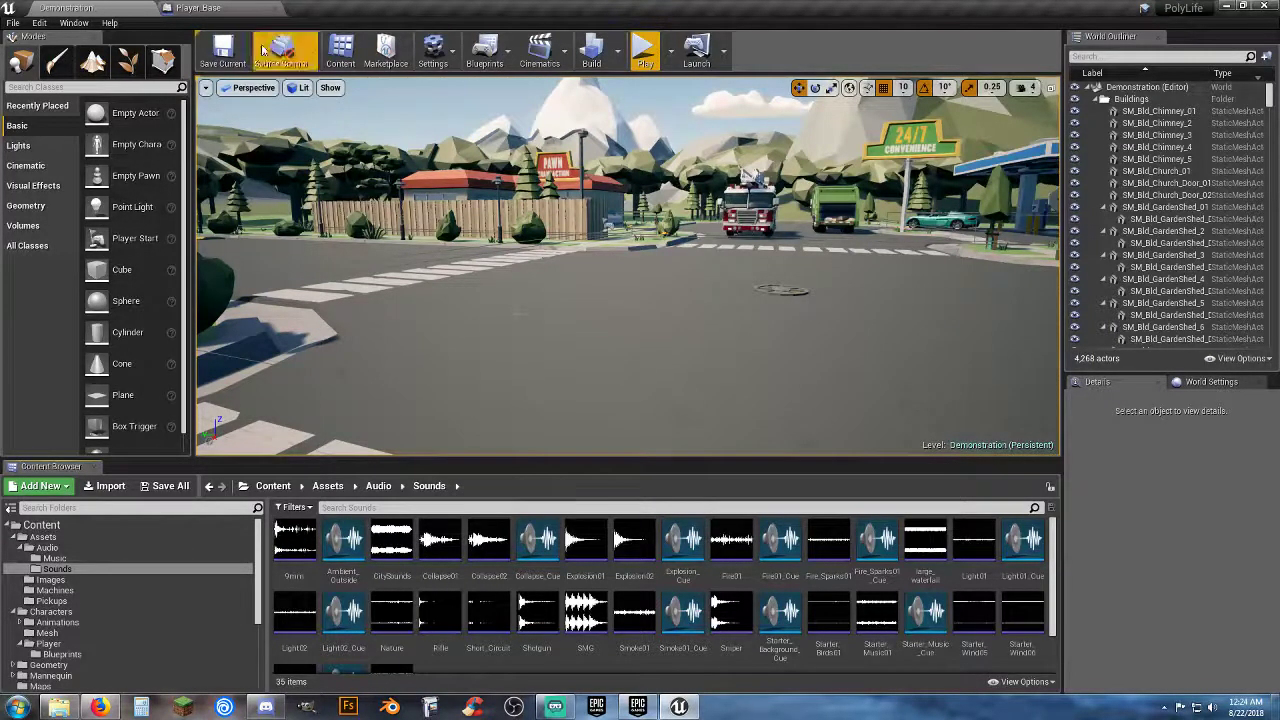
{"action": "left_click", "coordinate": [200, 8]}
{"action": "right_click_drag", "start_coordinate": [679, 316], "coordinate": [975, 352]}
{"action": "right_click_drag", "start_coordinate": [321, 429], "coordinate": [697, 466]}
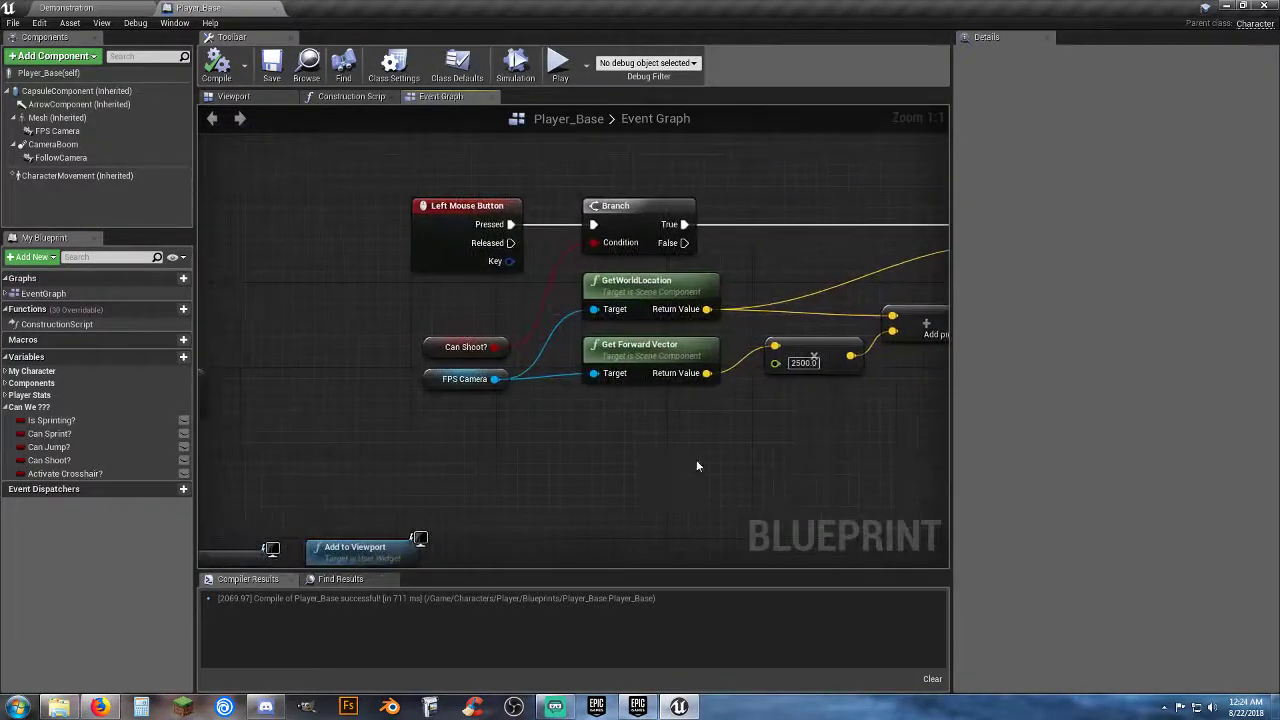
{"action": "right_click_drag", "start_coordinate": [585, 472], "coordinate": [363, 437]}
Move the whole Left Mouse Button line-trace node group into the empty area beside the Jump comment box.
{"action": "scroll", "coordinate": [455, 432], "scroll_direction": "down", "scroll_amount": 5}
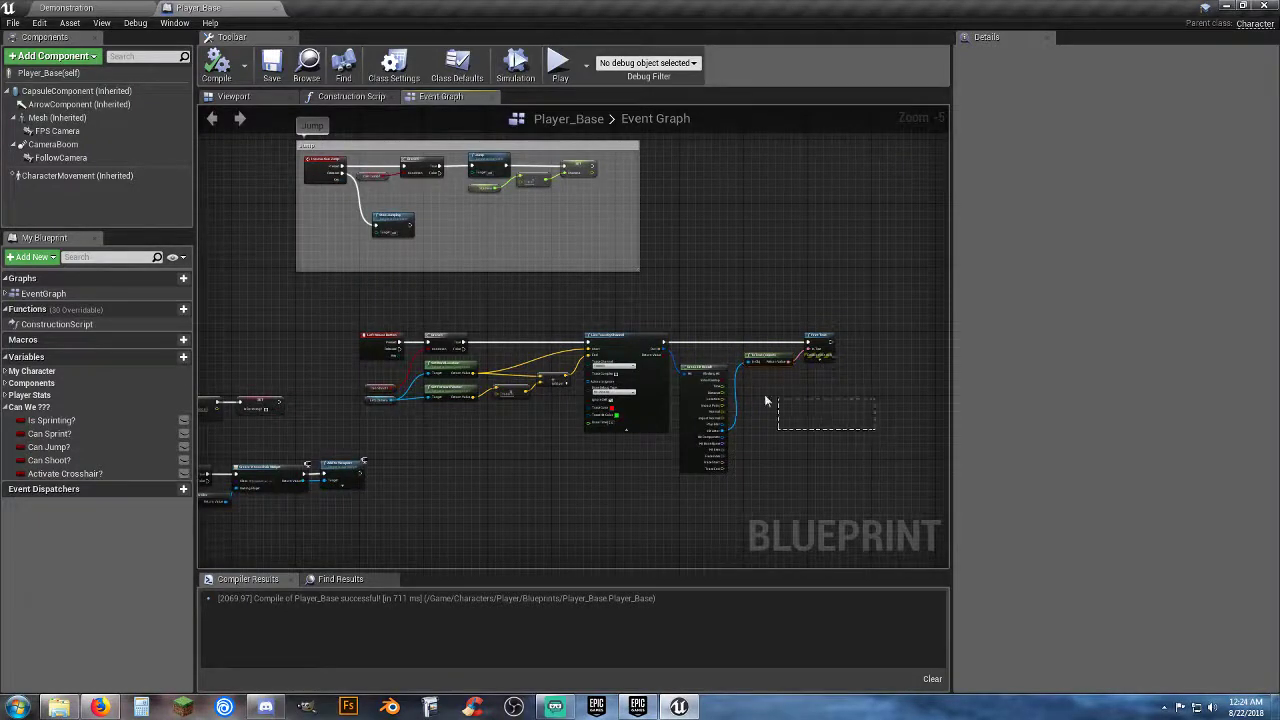
{"action": "mouse_move", "coordinate": [764, 400]}
{"action": "left_mouse_down"}
{"action": "mouse_move", "coordinate": [366, 326]}
{"action": "mouse_move", "coordinate": [362, 314]}
{"action": "left_mouse_up"}
{"action": "right_click_drag", "start_coordinate": [487, 329], "coordinate": [340, 355]}
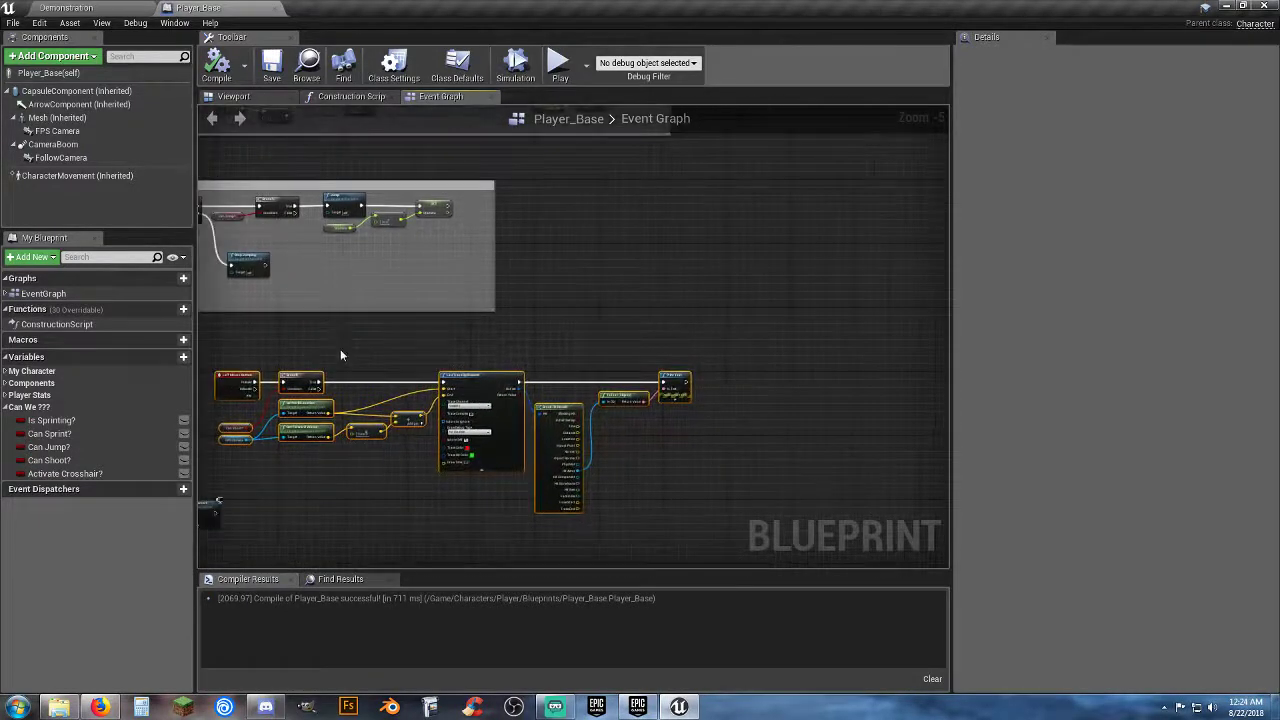
{"action": "left_click_drag", "start_coordinate": [301, 386], "coordinate": [687, 190]}
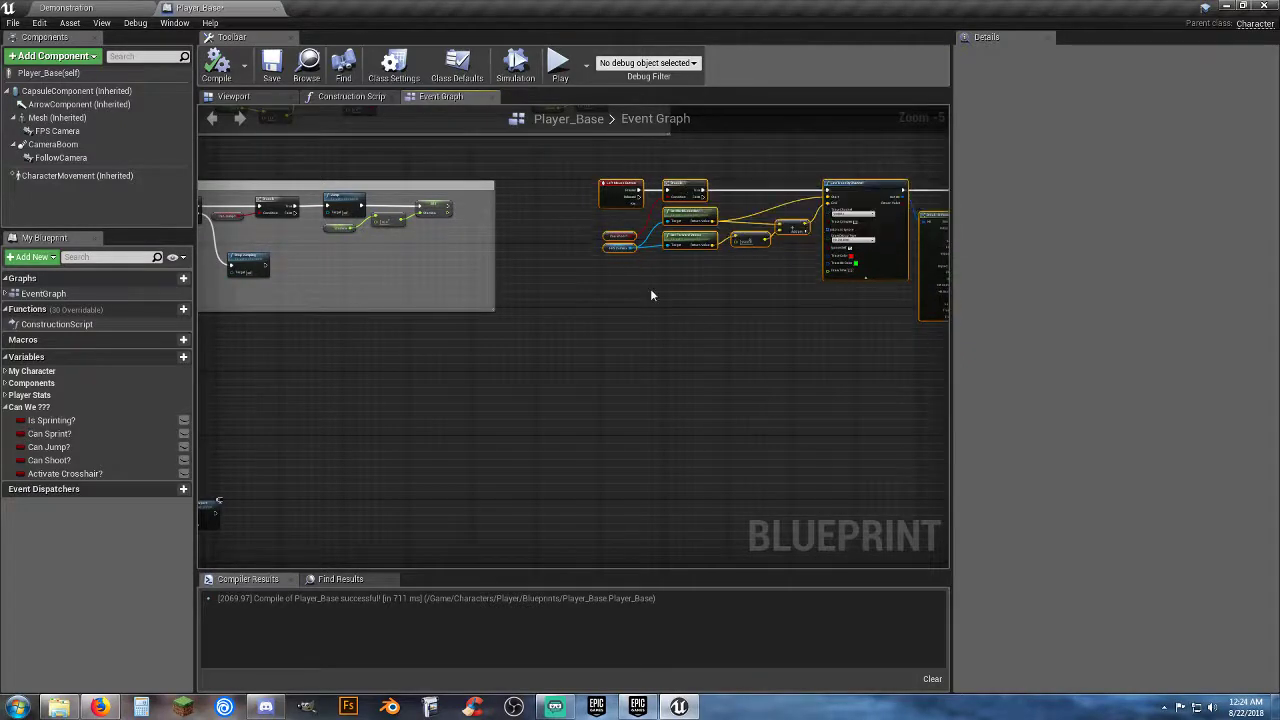
{"action": "scroll", "coordinate": [492, 362], "scroll_direction": "up", "scroll_amount": 4}
{"action": "left_click", "coordinate": [481, 402]}
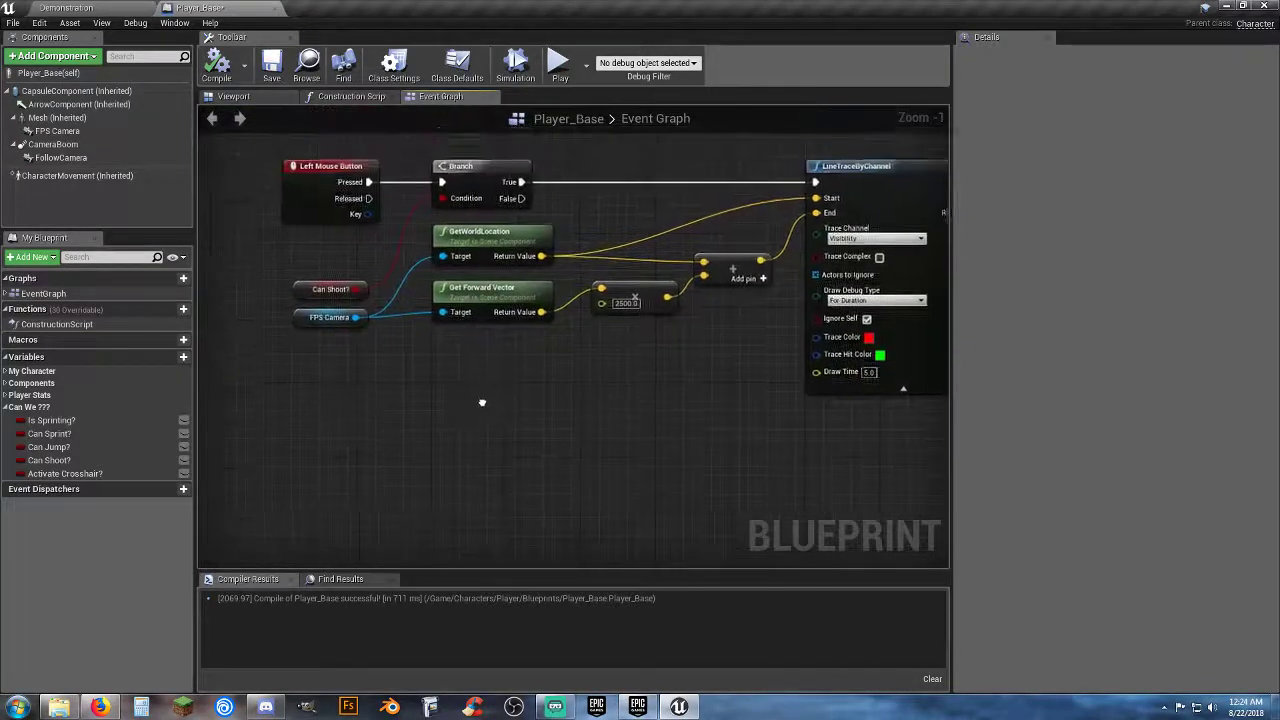
Insert a Play Sound at Location node using the 9mm sound between the Left Mouse Button Pressed output and the Branch.
{"action": "right_click_drag", "start_coordinate": [482, 402], "coordinate": [717, 434]}
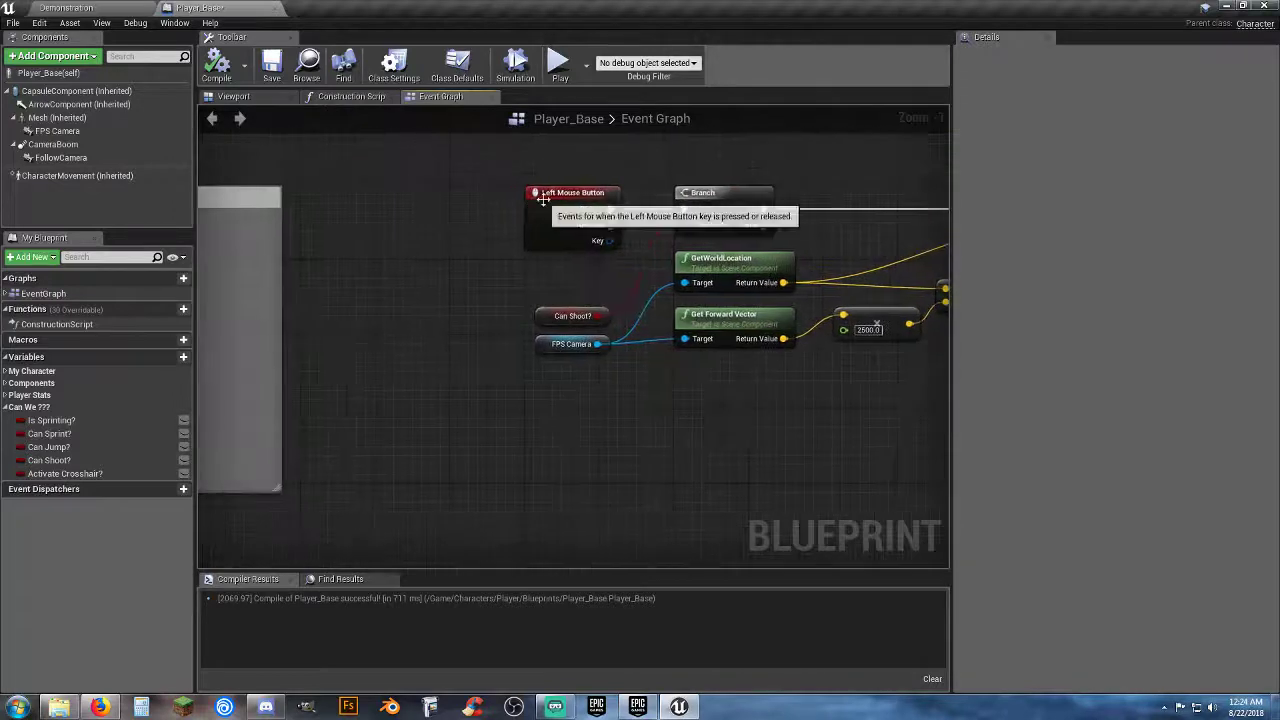
{"action": "left_click_drag", "start_coordinate": [543, 199], "coordinate": [513, 208]}
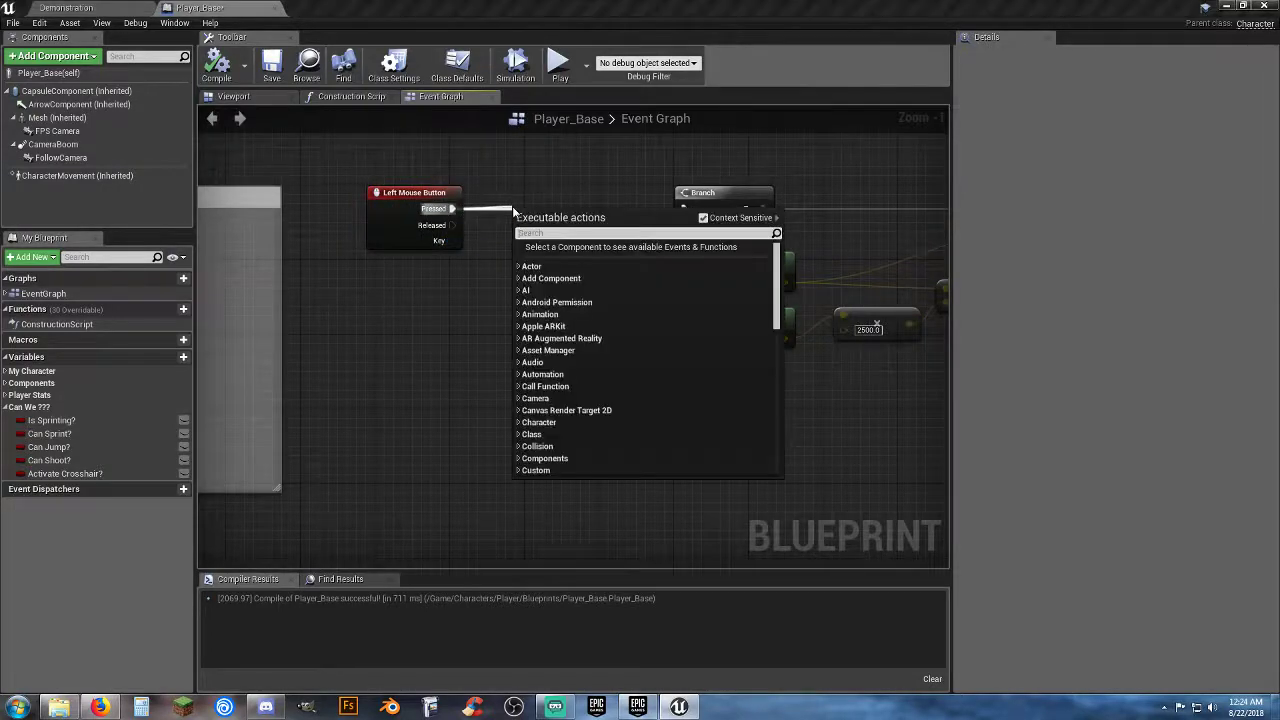
{"action": "type", "text": "play s"}
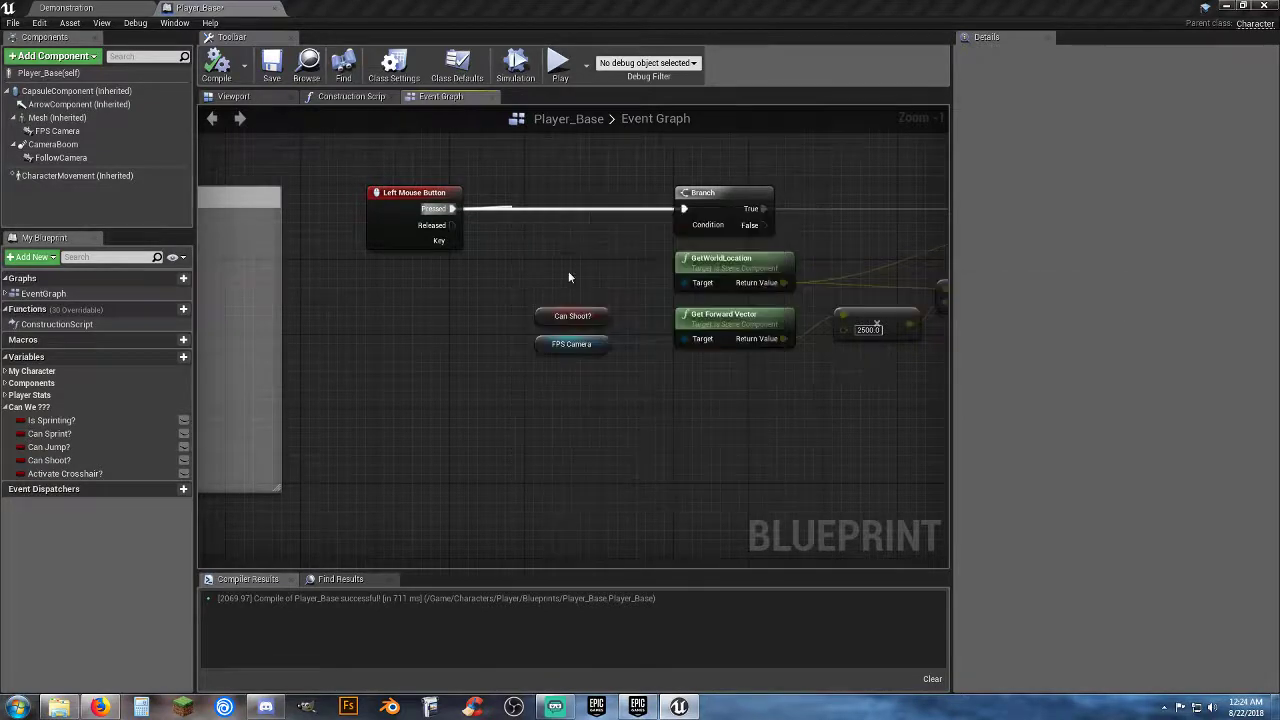
{"action": "left_click", "coordinate": [575, 273]}
{"action": "mouse_move", "coordinate": [567, 210]}
{"action": "left_mouse_down"}
{"action": "mouse_move", "coordinate": [551, 197]}
{"action": "mouse_move", "coordinate": [563, 197]}
{"action": "left_mouse_up"}
{"action": "left_click", "coordinate": [550, 233]}
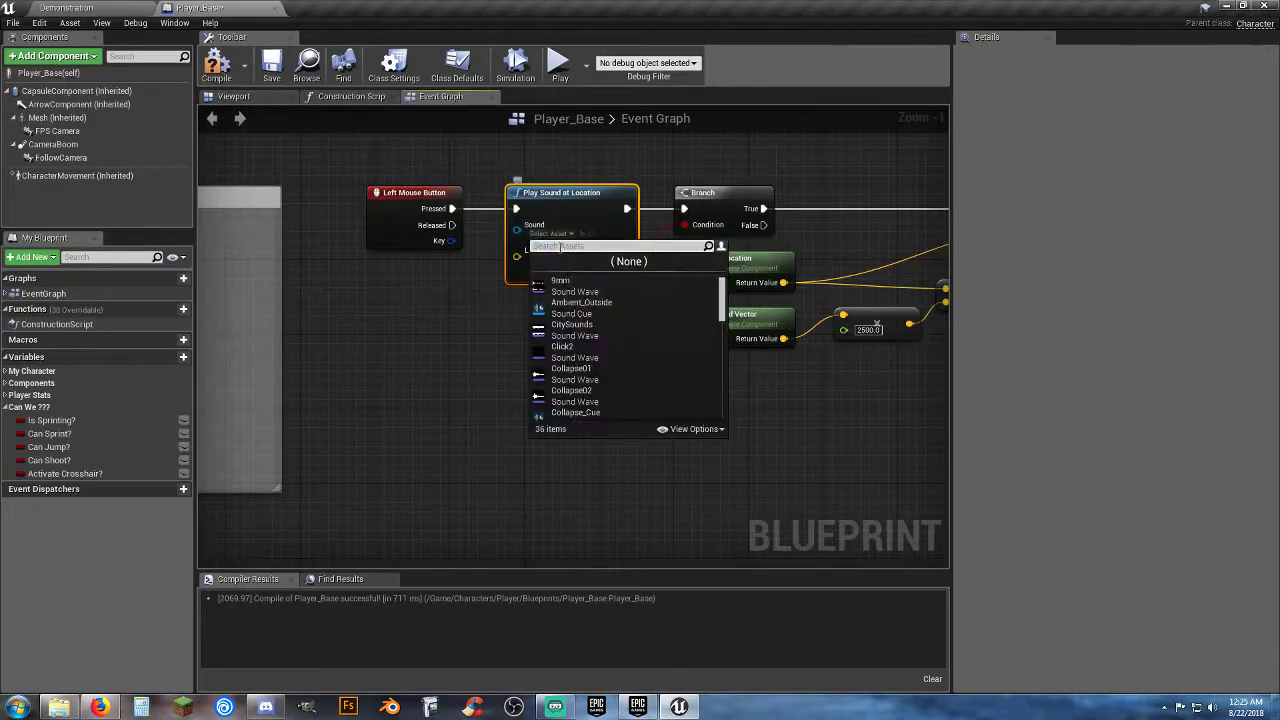
{"action": "left_click", "coordinate": [560, 281]}
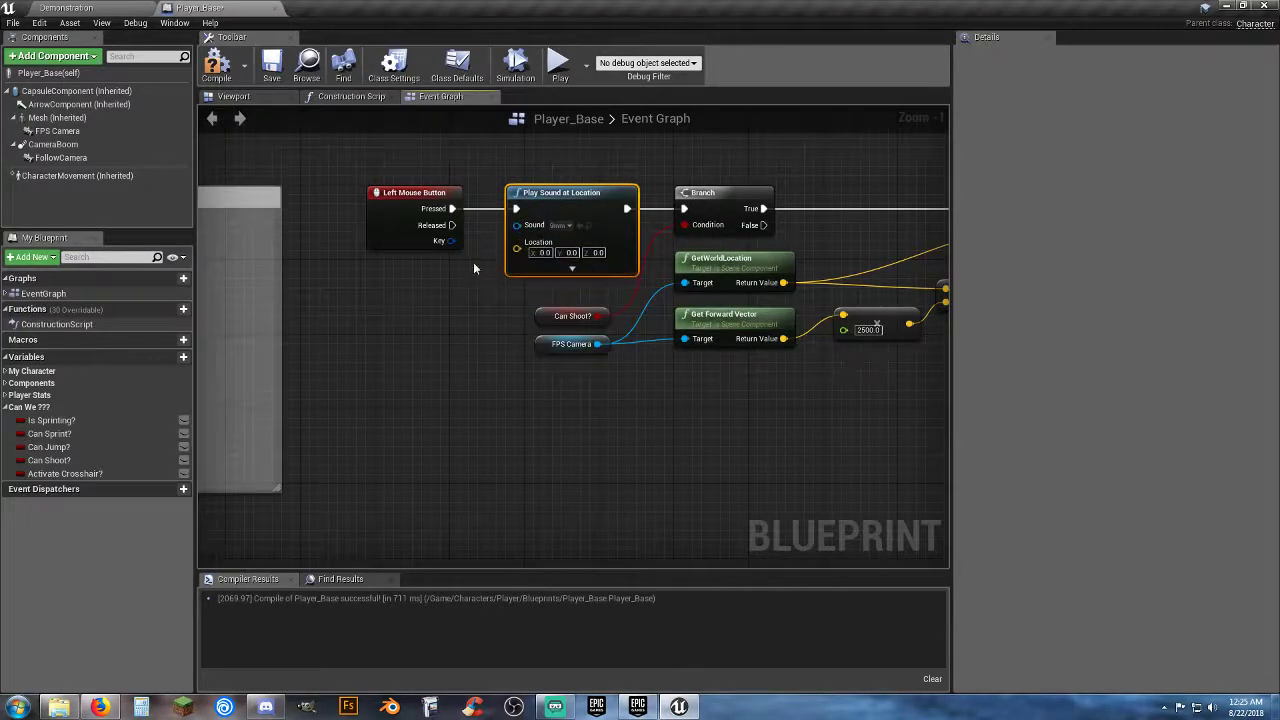
Place a Mesh component reference in the graph just below the Left Mouse Button event.
{"action": "left_click_drag", "start_coordinate": [52, 118], "coordinate": [378, 264]}
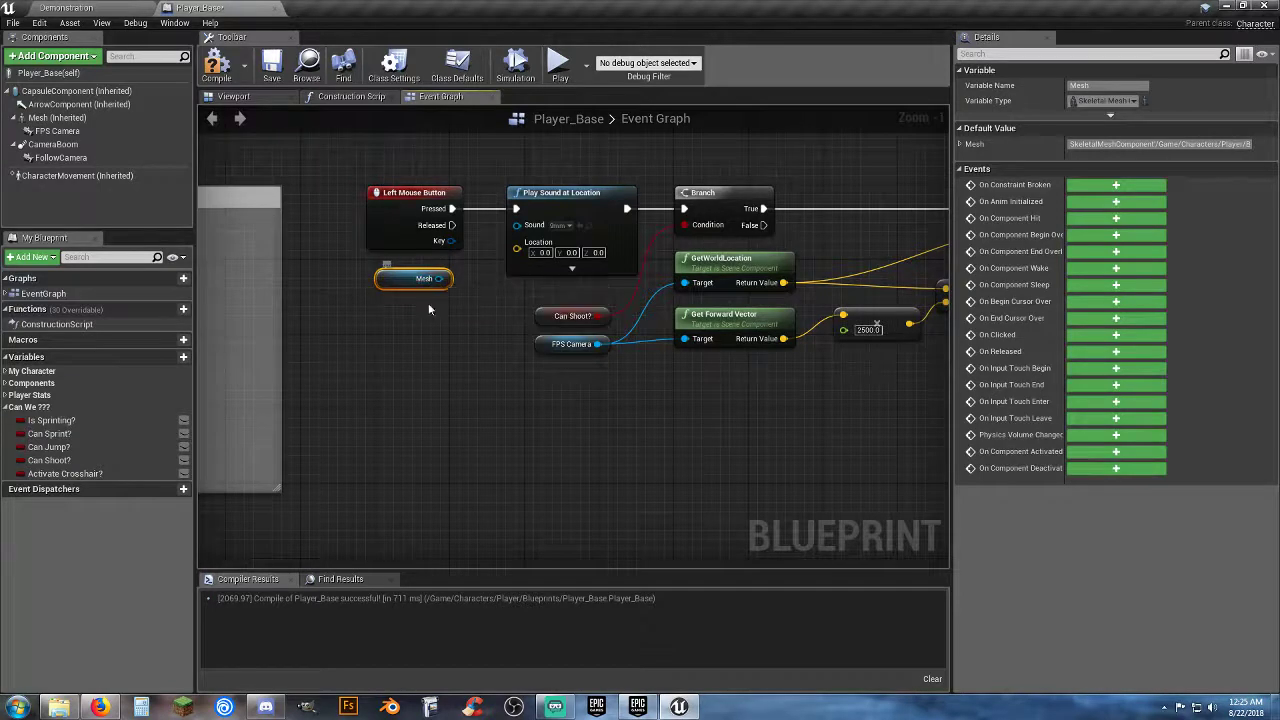
{"action": "right_click_drag", "start_coordinate": [559, 383], "coordinate": [485, 401]}
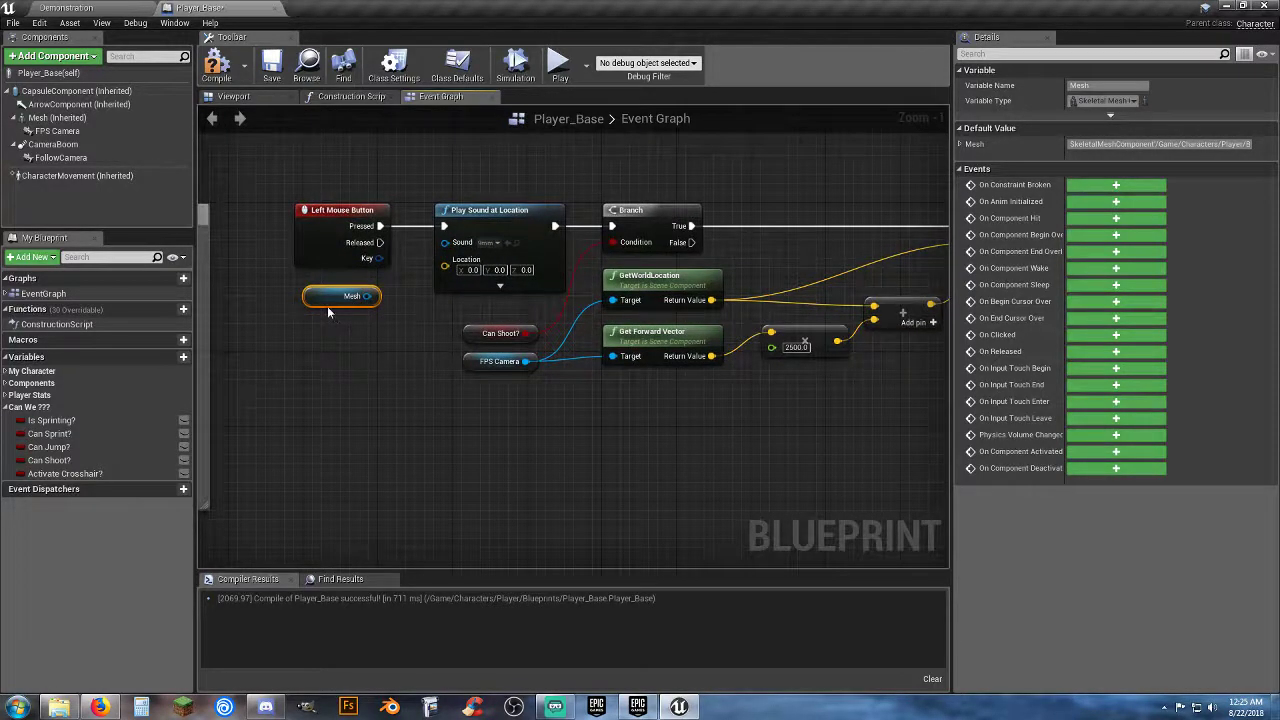
{"action": "scroll", "coordinate": [446, 408], "scroll_direction": "down", "scroll_amount": 2}
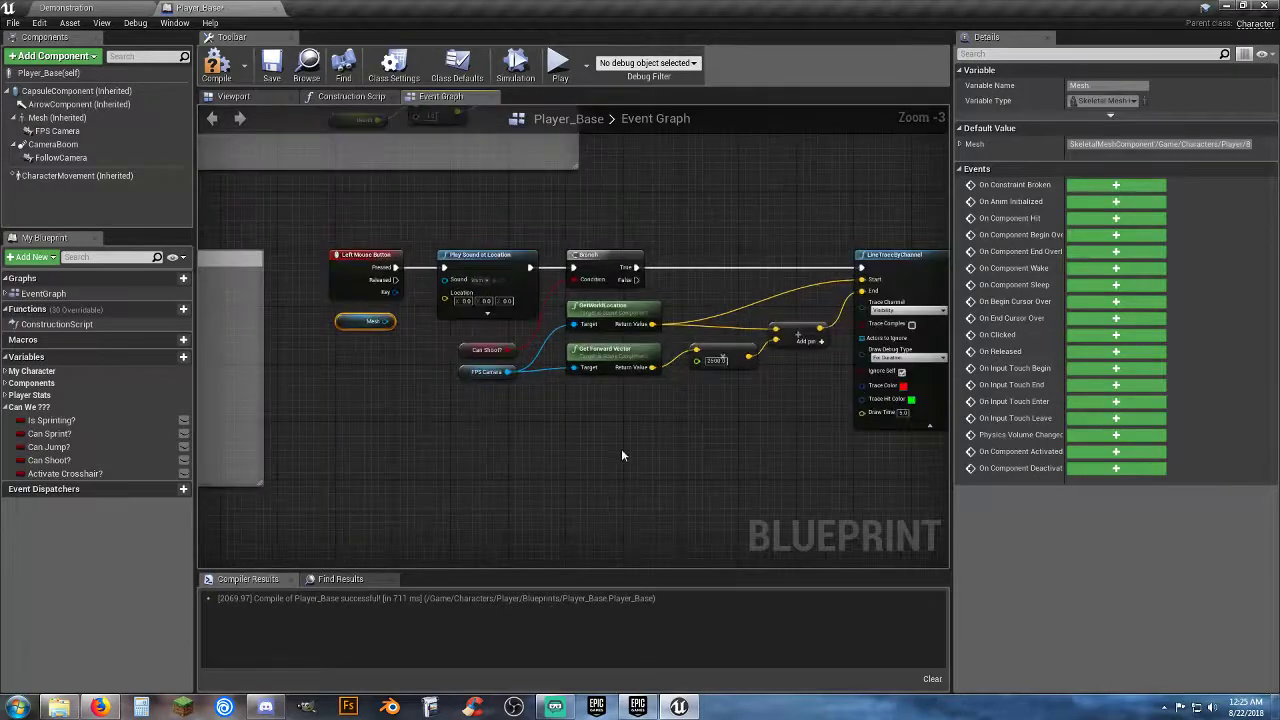
Move Play Sound at Location and all the nodes after it away from the Left Mouse Button event to make room.
{"action": "scroll", "coordinate": [621, 456], "scroll_direction": "down", "scroll_amount": 1}
{"action": "right_click_drag", "start_coordinate": [702, 444], "coordinate": [524, 426]}
{"action": "scroll", "coordinate": [783, 453], "scroll_direction": "down", "scroll_amount": 1}
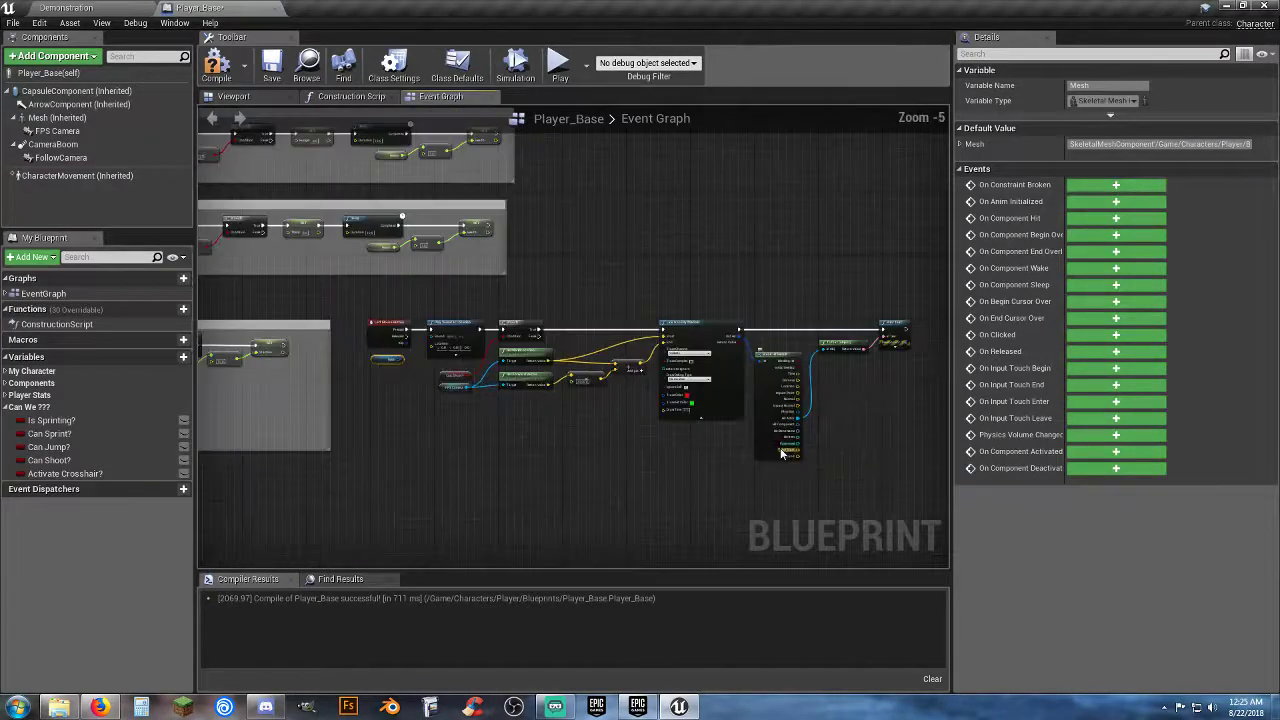
{"action": "left_click_drag", "start_coordinate": [914, 451], "coordinate": [530, 328]}
{"action": "left_click", "coordinate": [452, 402]}
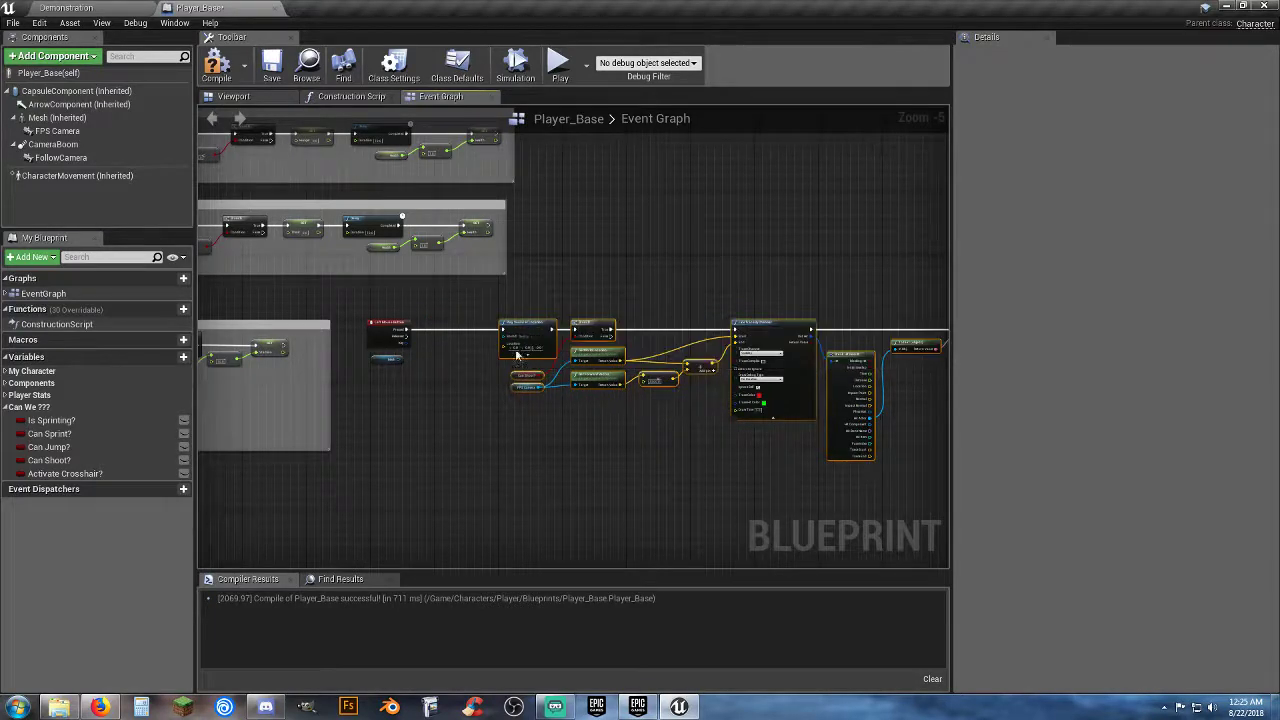
Add a GetWorldLocation node for the Mesh reference and connect its Return Value to the Location input of Play Sound at Location.
{"action": "scroll", "coordinate": [452, 402], "scroll_direction": "up", "scroll_amount": 4}
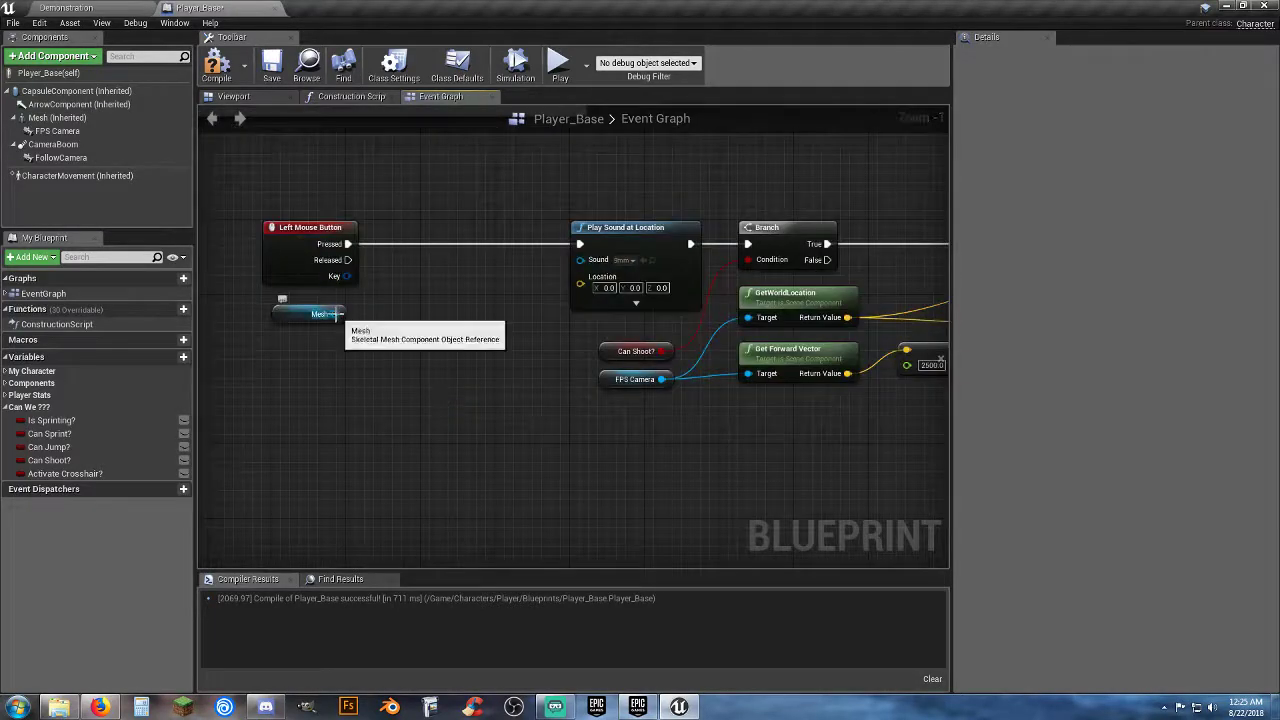
{"action": "left_click_drag", "start_coordinate": [337, 314], "coordinate": [406, 310]}
{"action": "type", "text": "getworld"}
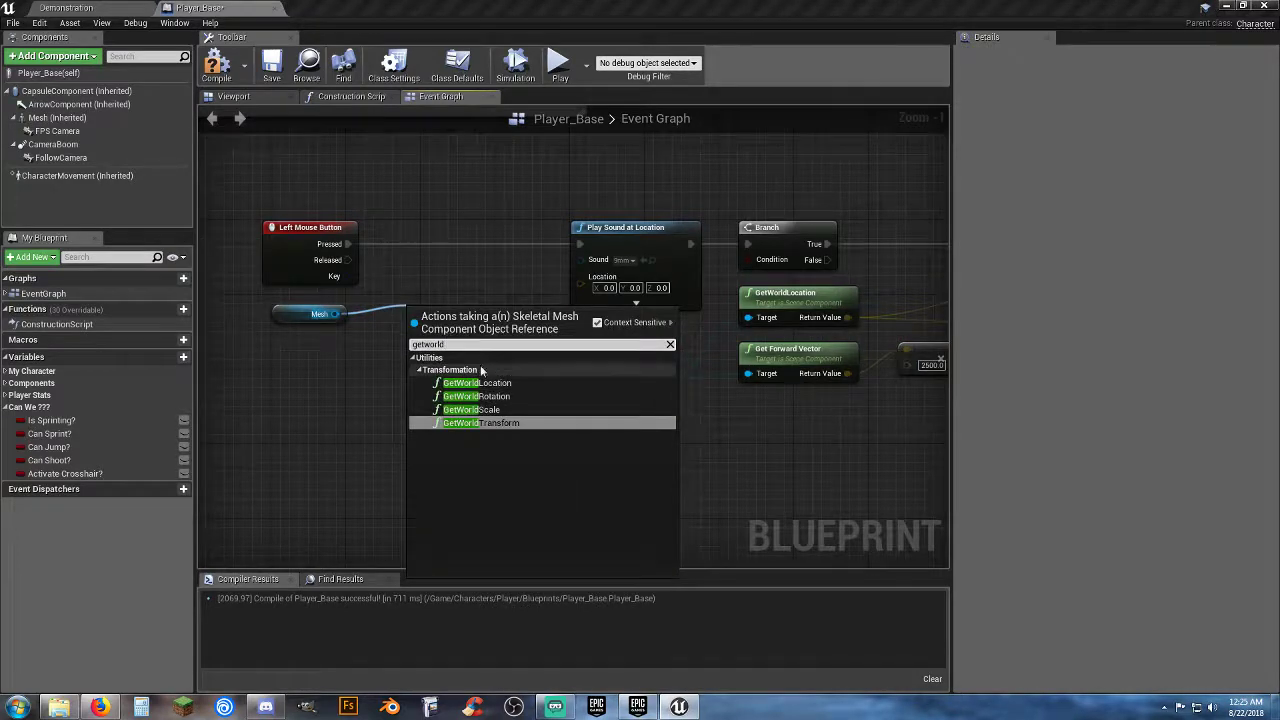
{"action": "left_click", "coordinate": [497, 383]}
{"action": "left_click_drag", "start_coordinate": [470, 305], "coordinate": [581, 281]}
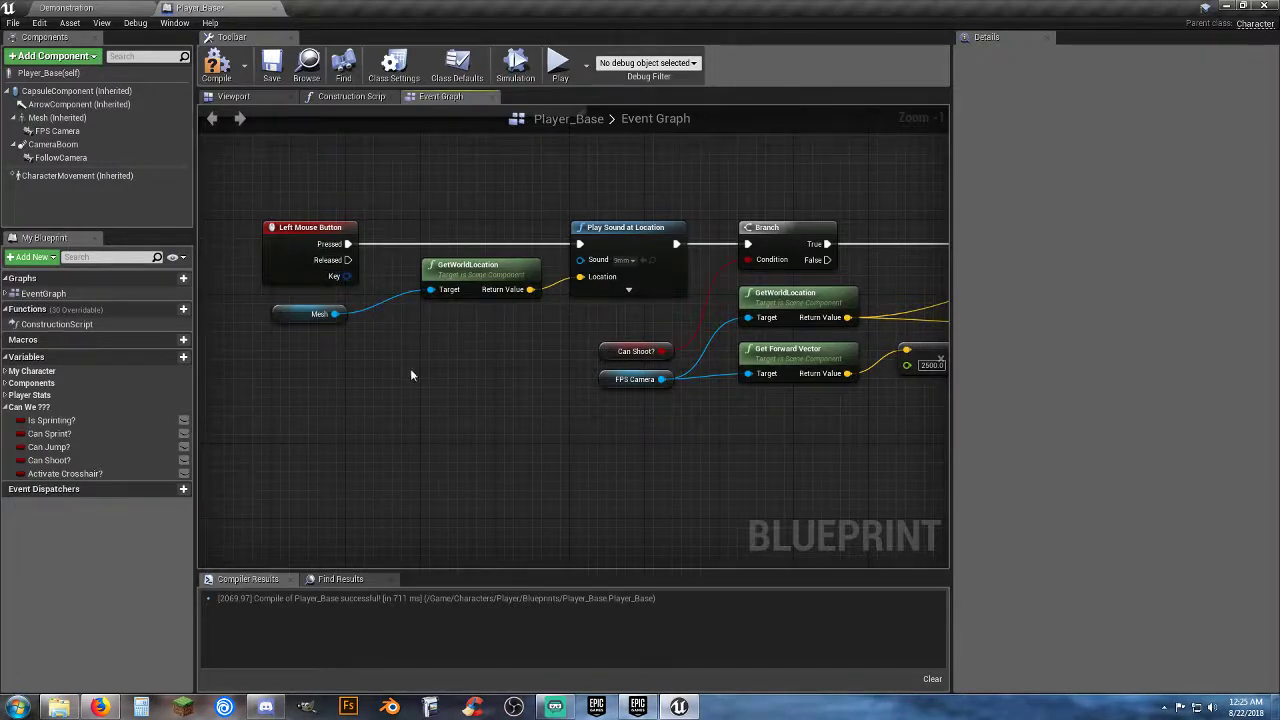
Review the shooting node chain from the Left Mouse Button event through Play Sound at Location and LineTraceByChannel to Print Text.
{"action": "right_click_drag", "start_coordinate": [518, 330], "coordinate": [500, 330]}
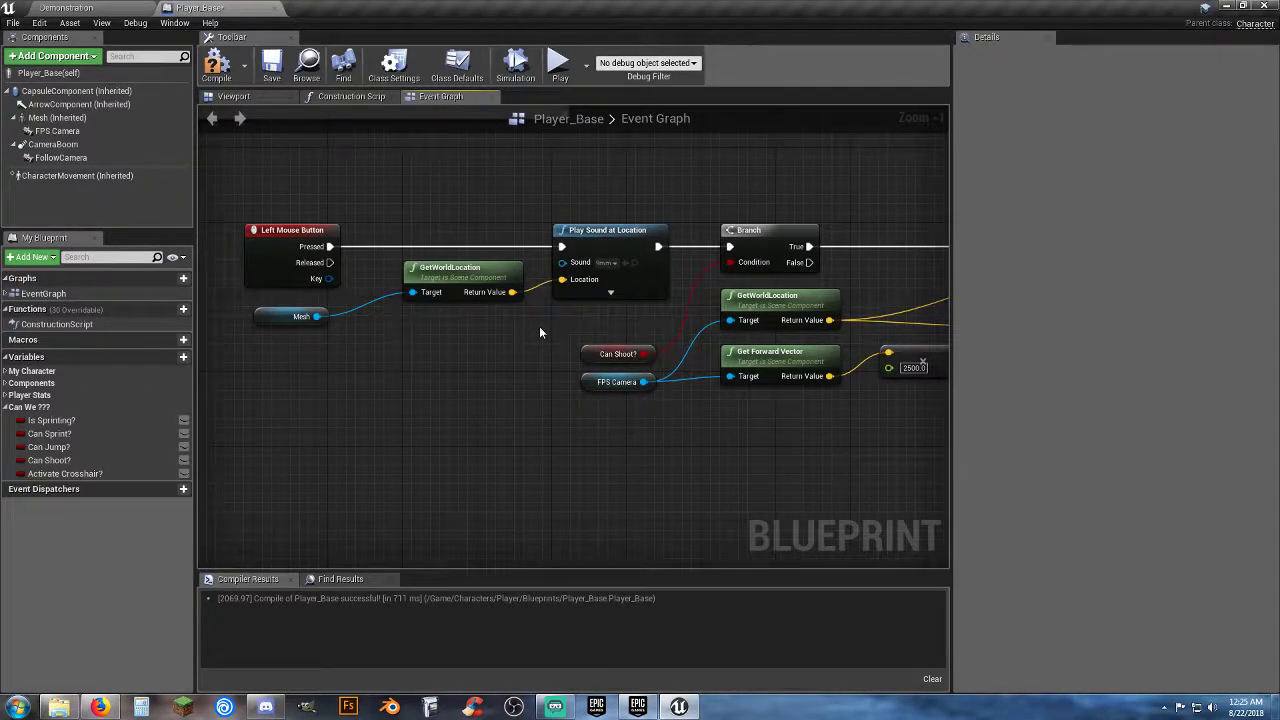
{"action": "right_click_drag", "start_coordinate": [545, 328], "coordinate": [501, 327]}
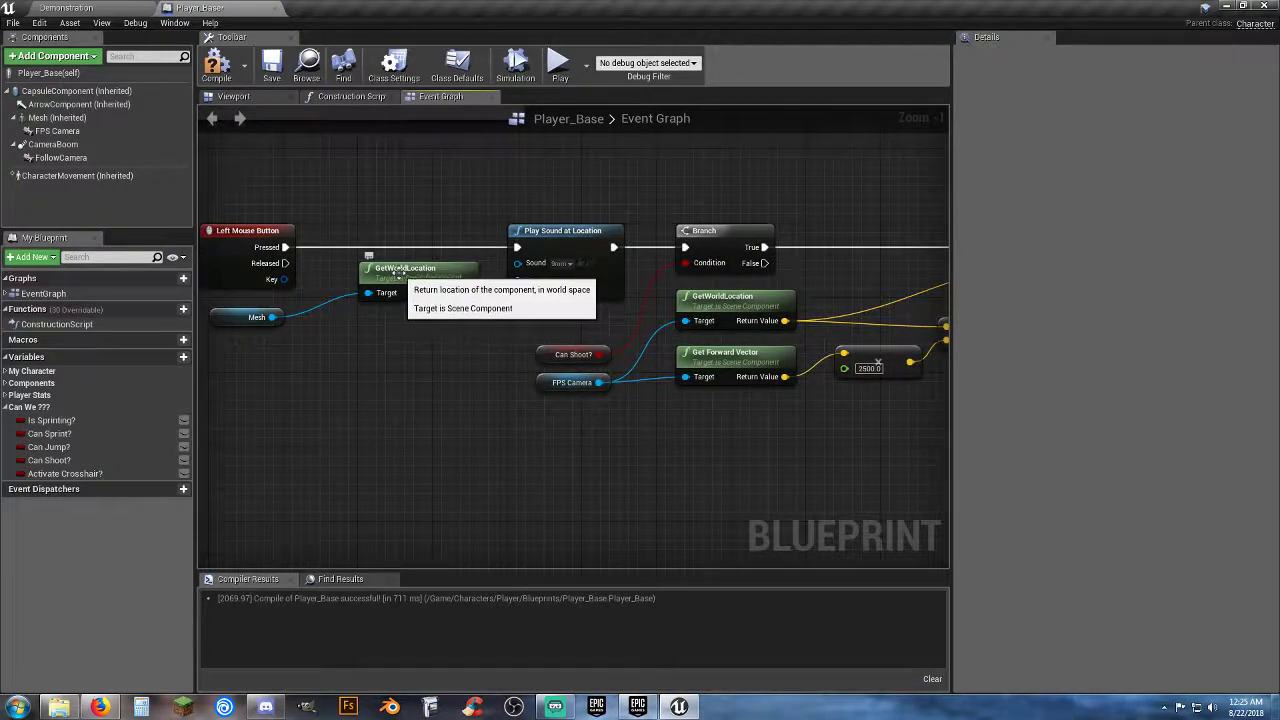
{"action": "right_click_drag", "start_coordinate": [410, 334], "coordinate": [366, 337]}
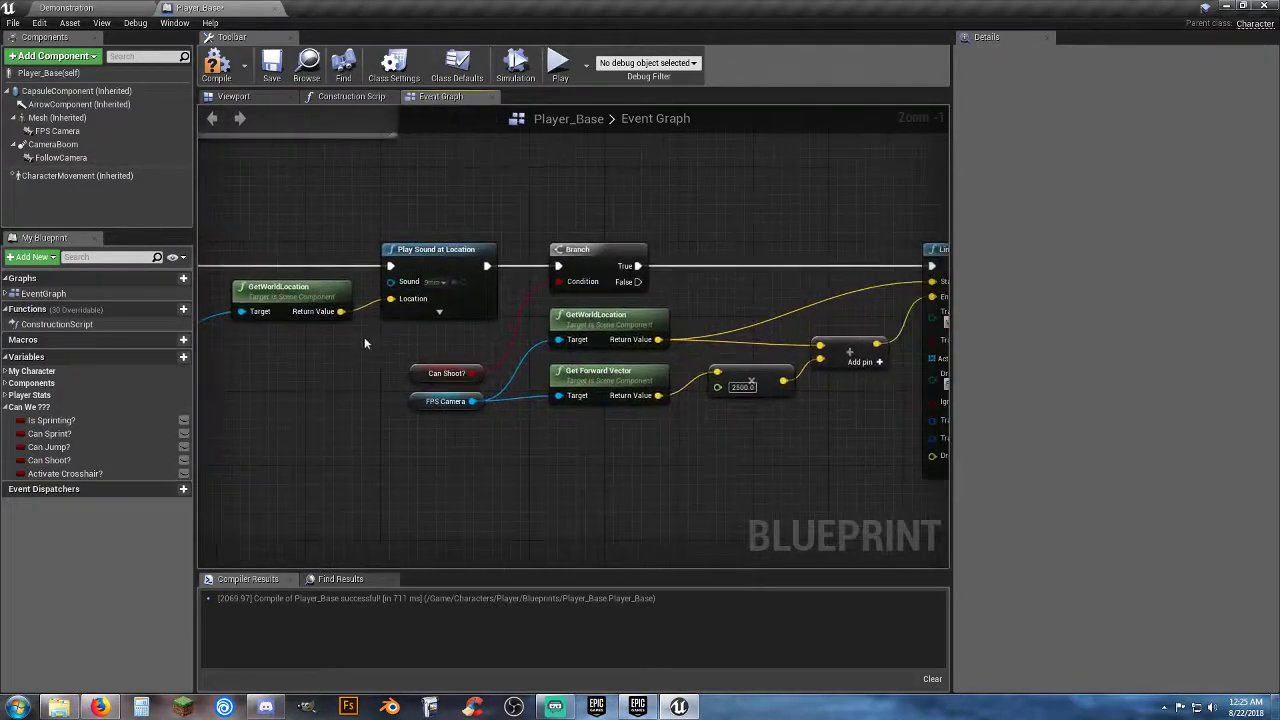
{"action": "left_click", "coordinate": [439, 311]}
{"action": "left_click", "coordinate": [446, 461]}
{"action": "right_click_drag", "start_coordinate": [589, 448], "coordinate": [507, 443]}
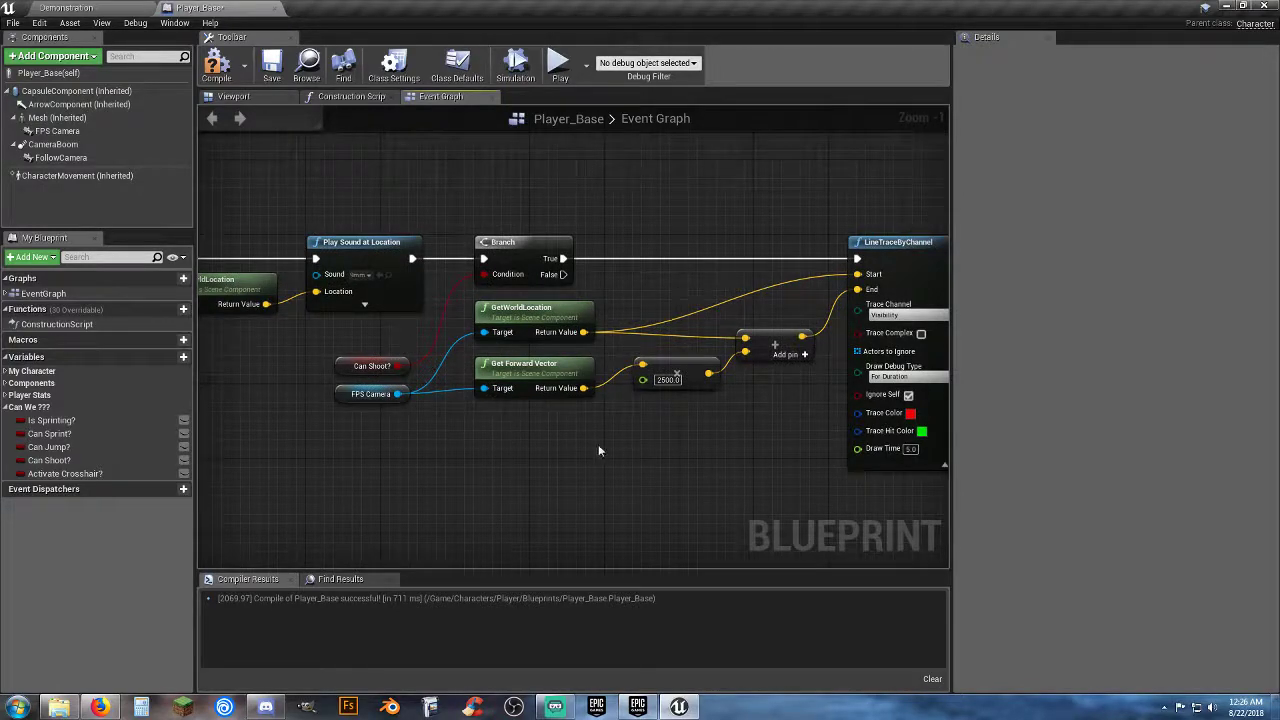
{"action": "right_click_drag", "start_coordinate": [595, 448], "coordinate": [505, 437]}
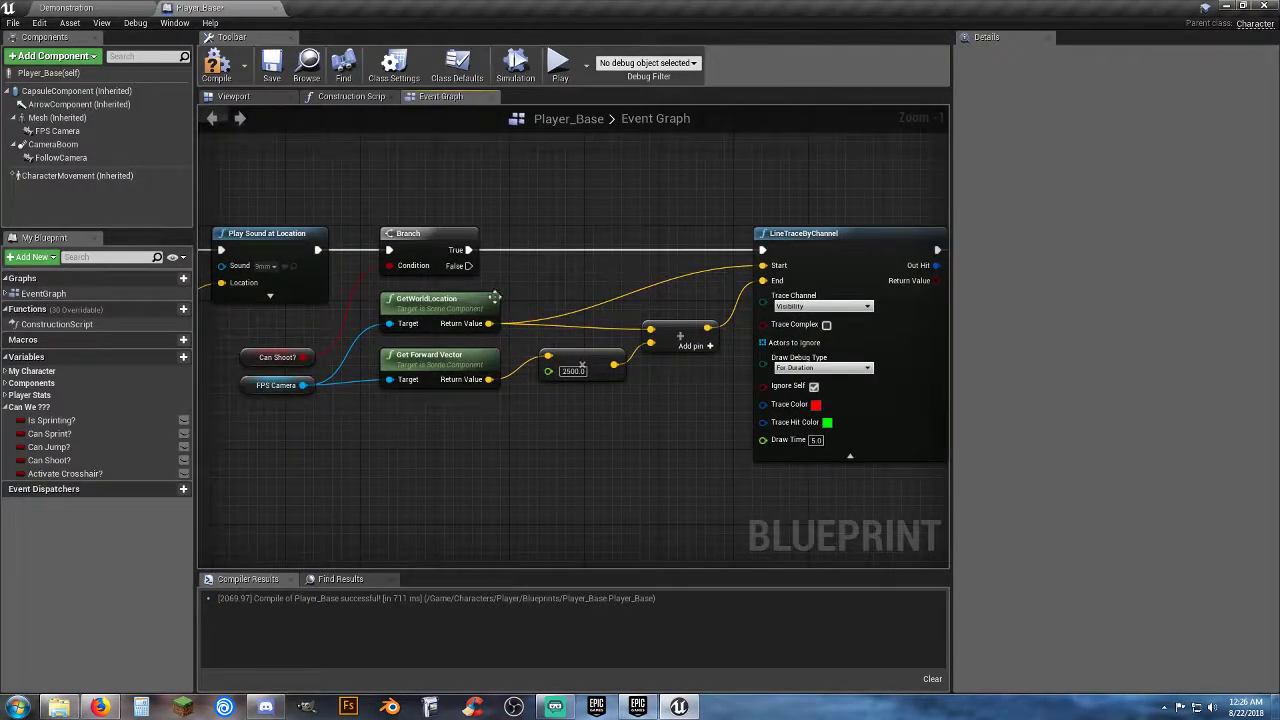
{"action": "right_click_drag", "start_coordinate": [459, 420], "coordinate": [361, 433]}
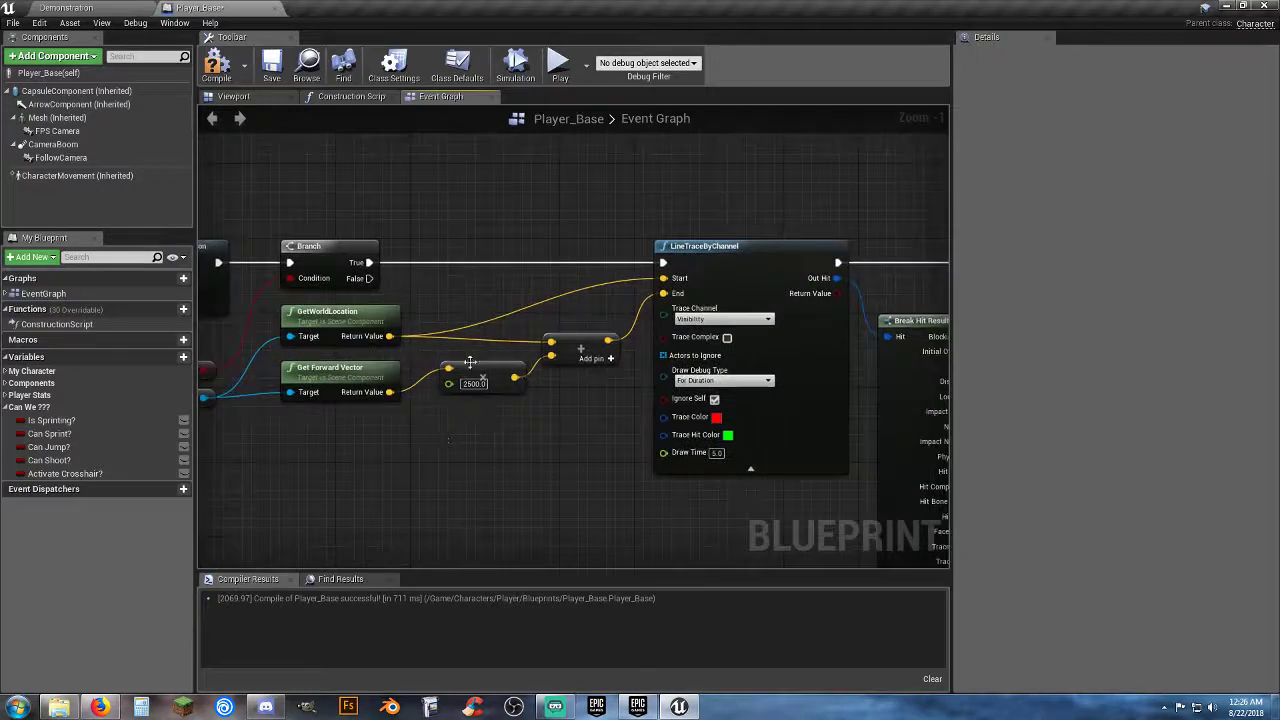
{"action": "right_click_drag", "start_coordinate": [513, 343], "coordinate": [367, 303]}
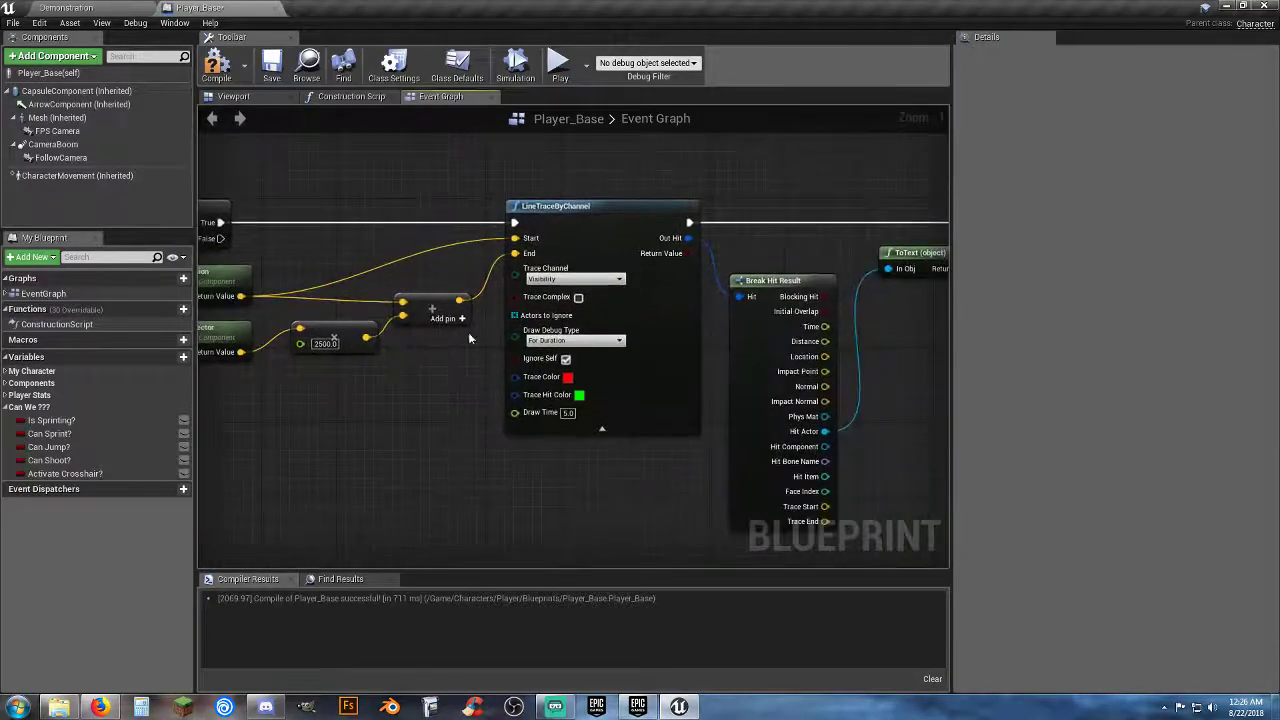
{"action": "right_click_drag", "start_coordinate": [578, 460], "coordinate": [542, 420]}
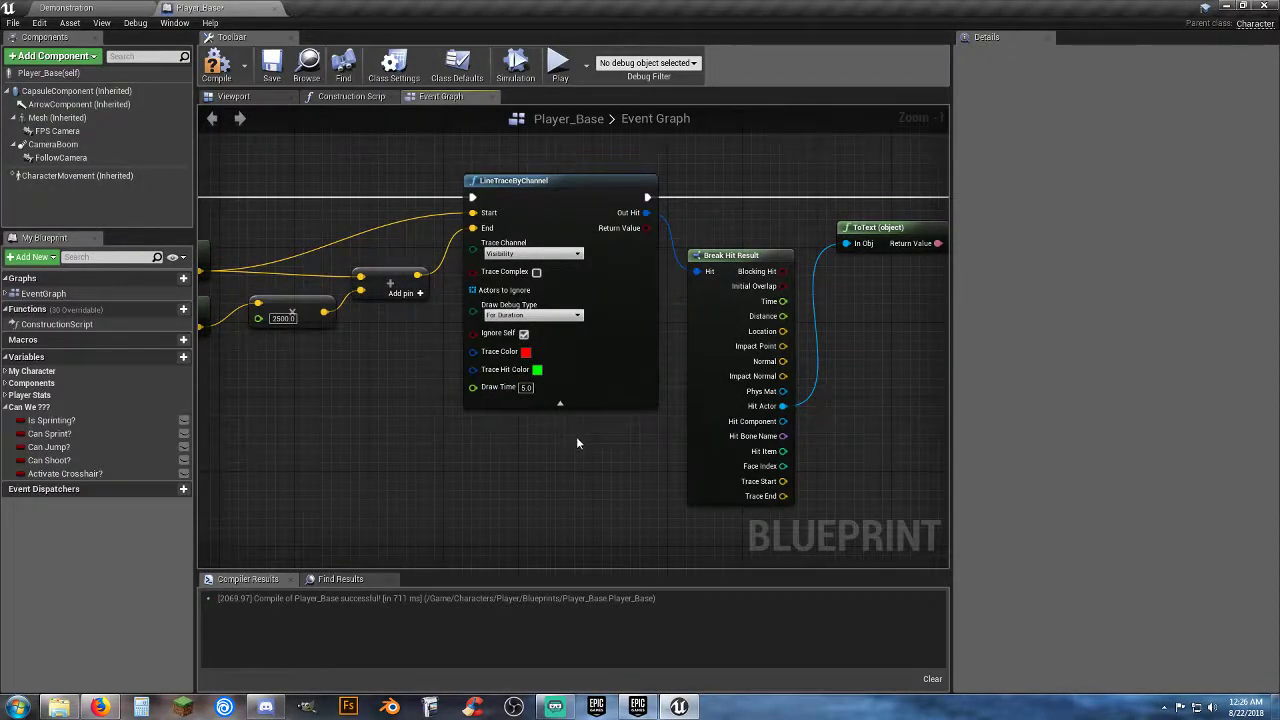
{"action": "right_click_drag", "start_coordinate": [576, 443], "coordinate": [445, 447]}
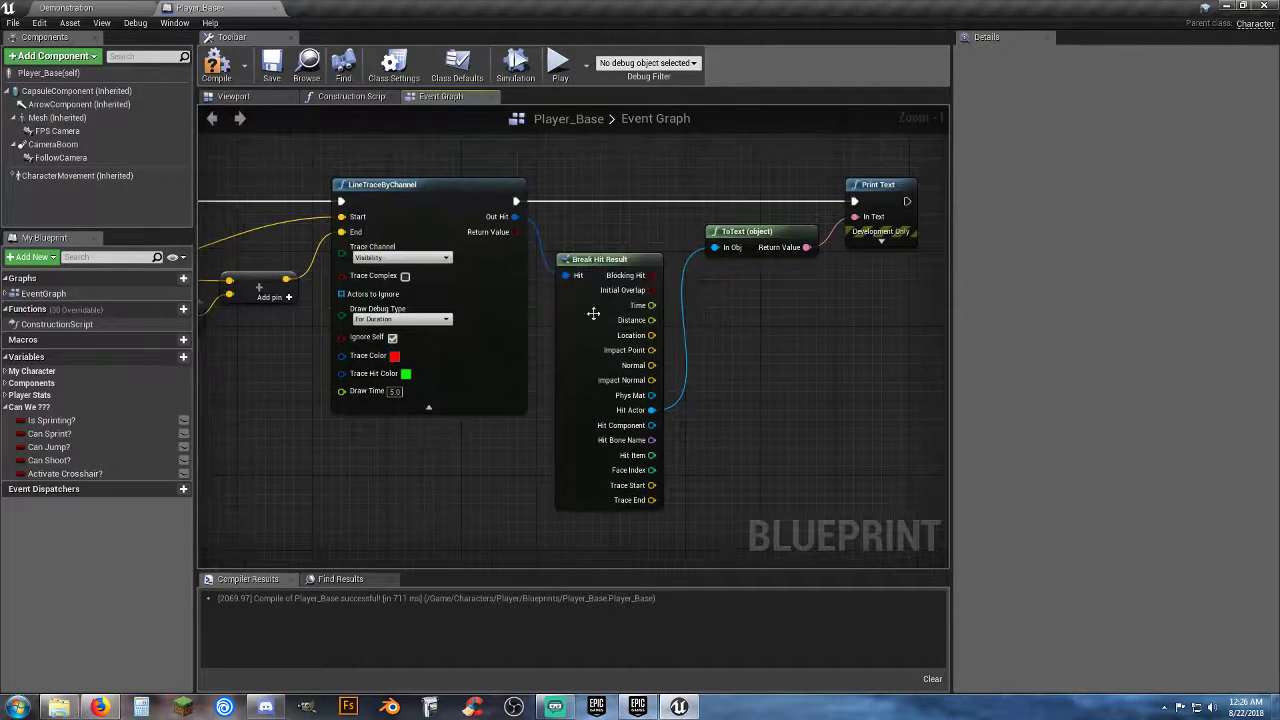
{"action": "right_click_drag", "start_coordinate": [814, 358], "coordinate": [729, 375]}
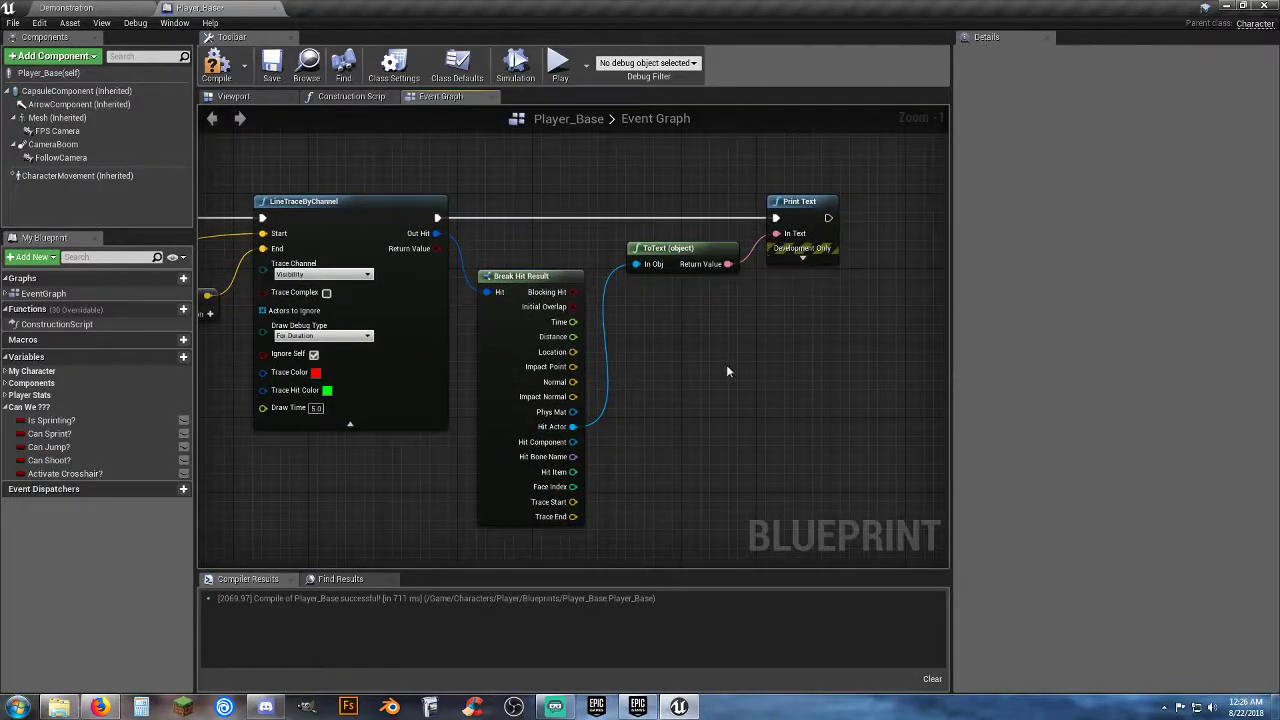
Compile the Player_Base blueprint and briefly play-test the Demonstration level.
{"action": "left_click", "coordinate": [213, 70]}
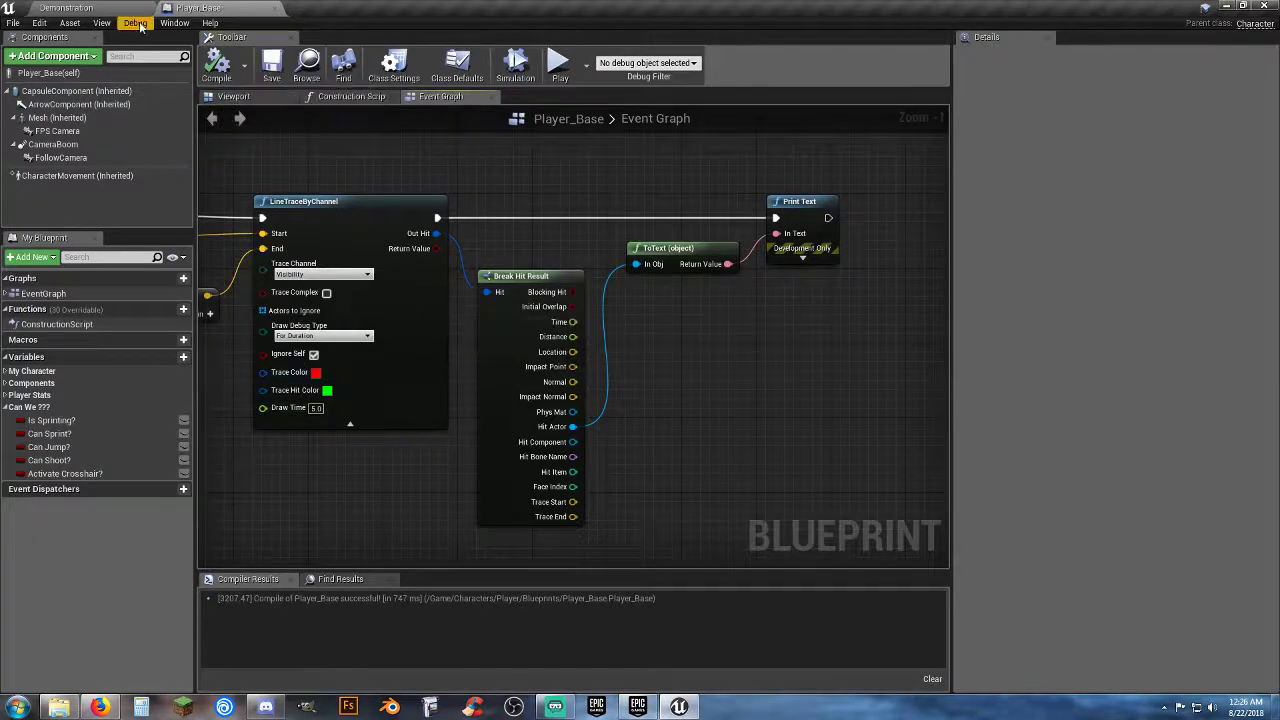
{"action": "left_click", "coordinate": [113, 9]}
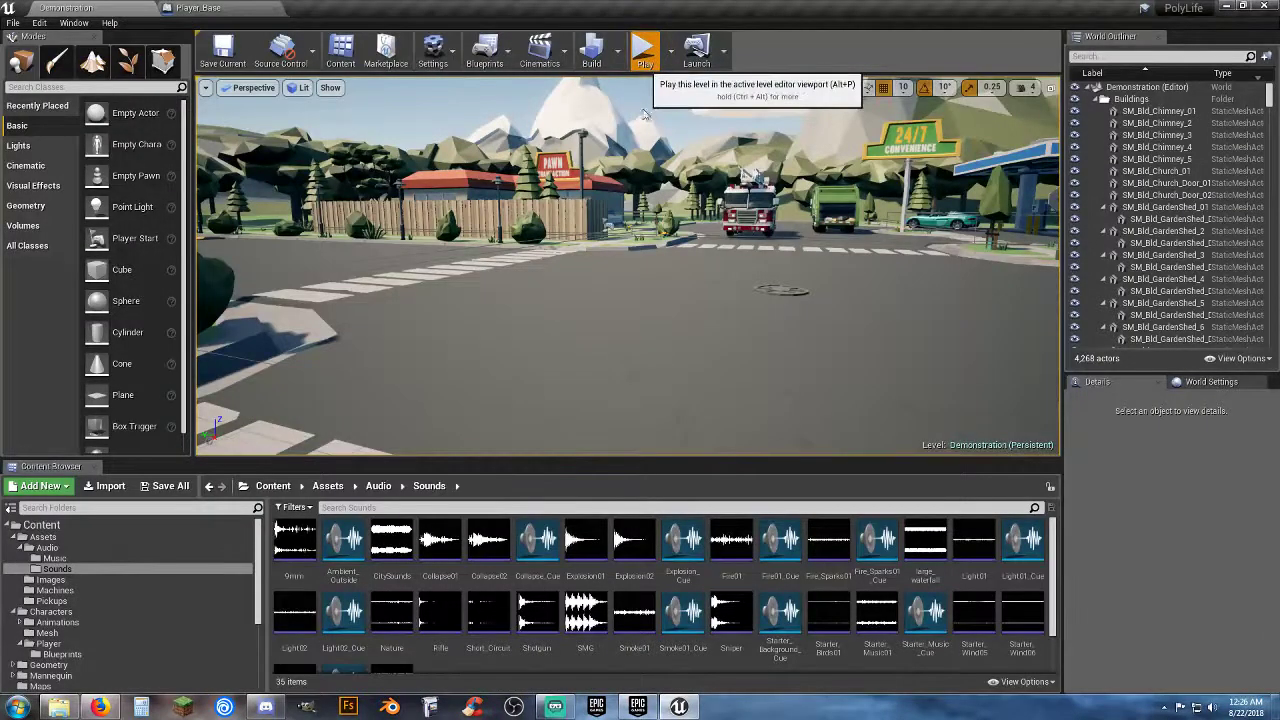
{"action": "left_click", "coordinate": [643, 52]}
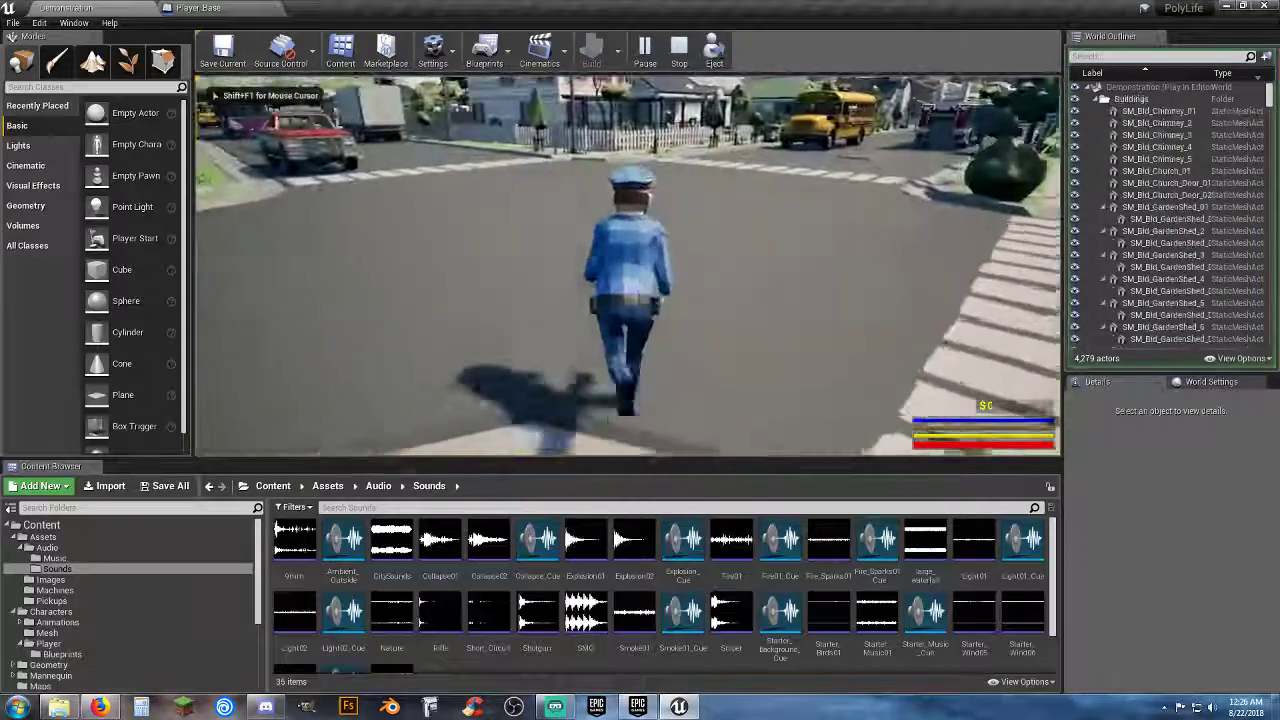
{"action": "key", "text": "w"}
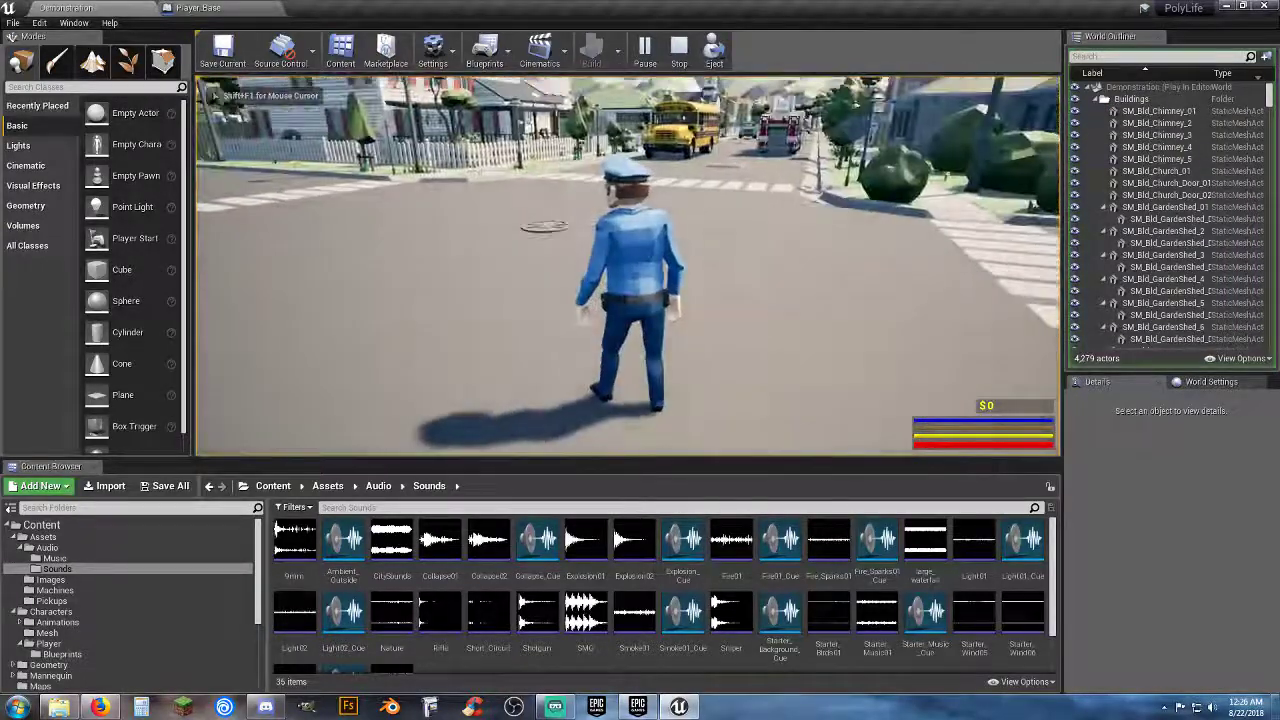
{"action": "key", "text": "Escape"}
In Player_Base, disconnect the execution wires of Play Sound at Location from the Left Mouse Button event and the Branch.
{"action": "left_click", "coordinate": [198, 7]}
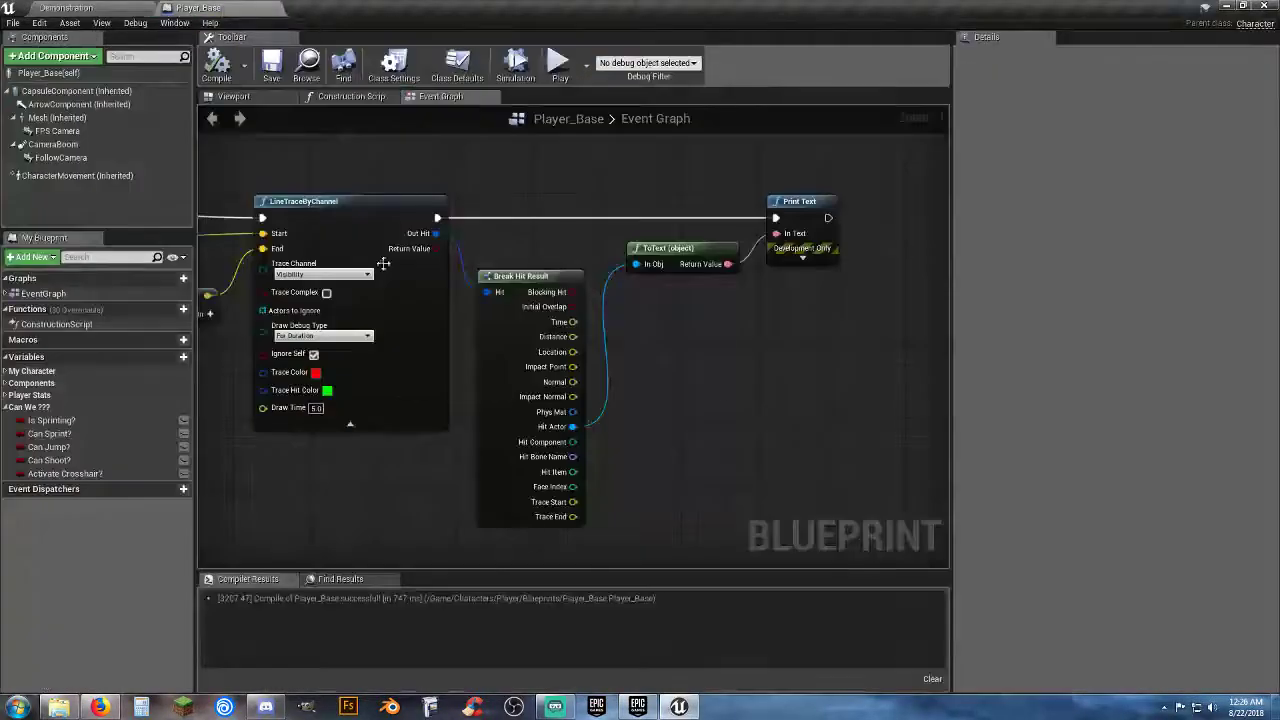
{"action": "right_click_drag", "start_coordinate": [347, 472], "coordinate": [942, 466]}
{"action": "right_click_drag", "start_coordinate": [348, 420], "coordinate": [535, 444]}
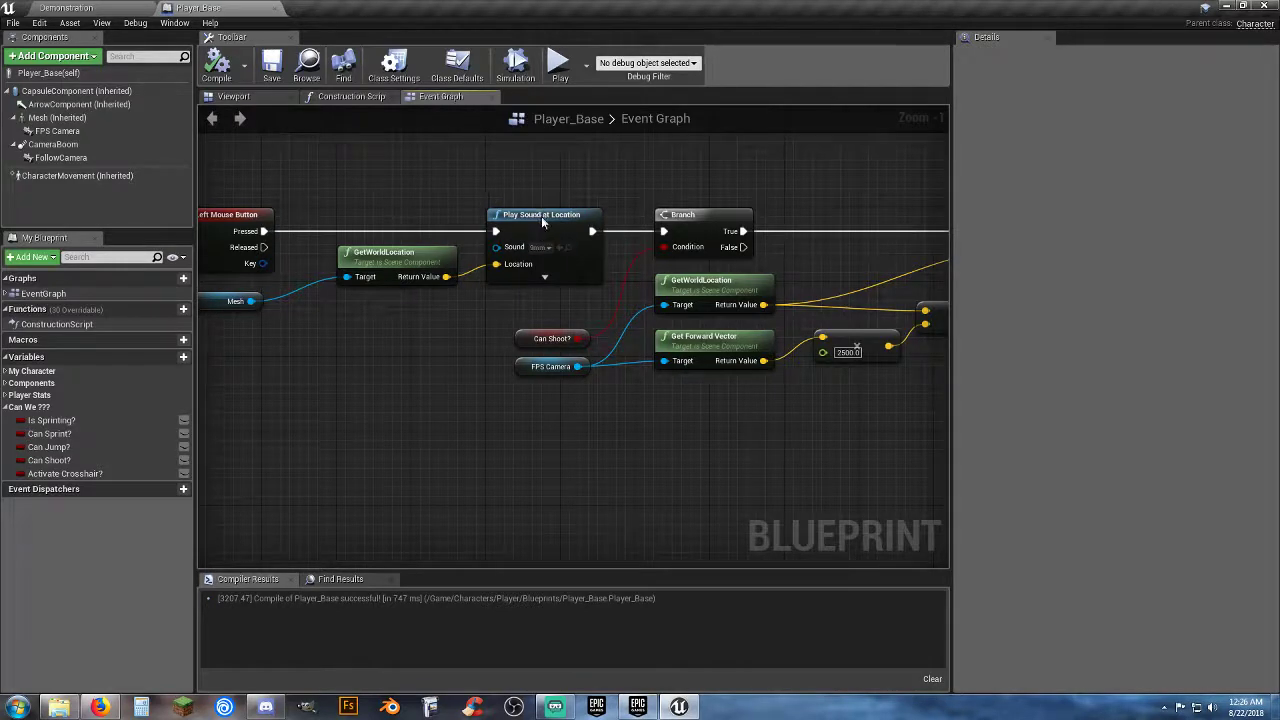
{"action": "left_click_drag", "start_coordinate": [497, 231], "coordinate": [459, 235], "text": "ctrl"}
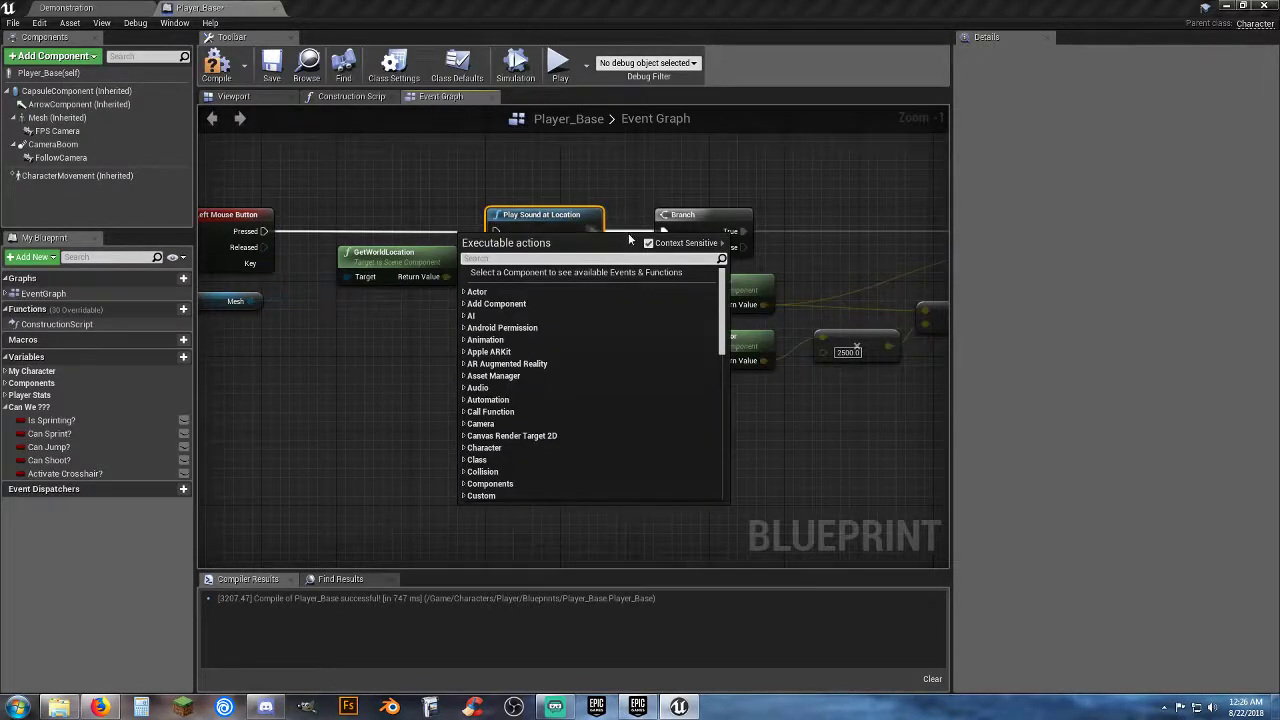
{"action": "left_click", "coordinate": [628, 236]}
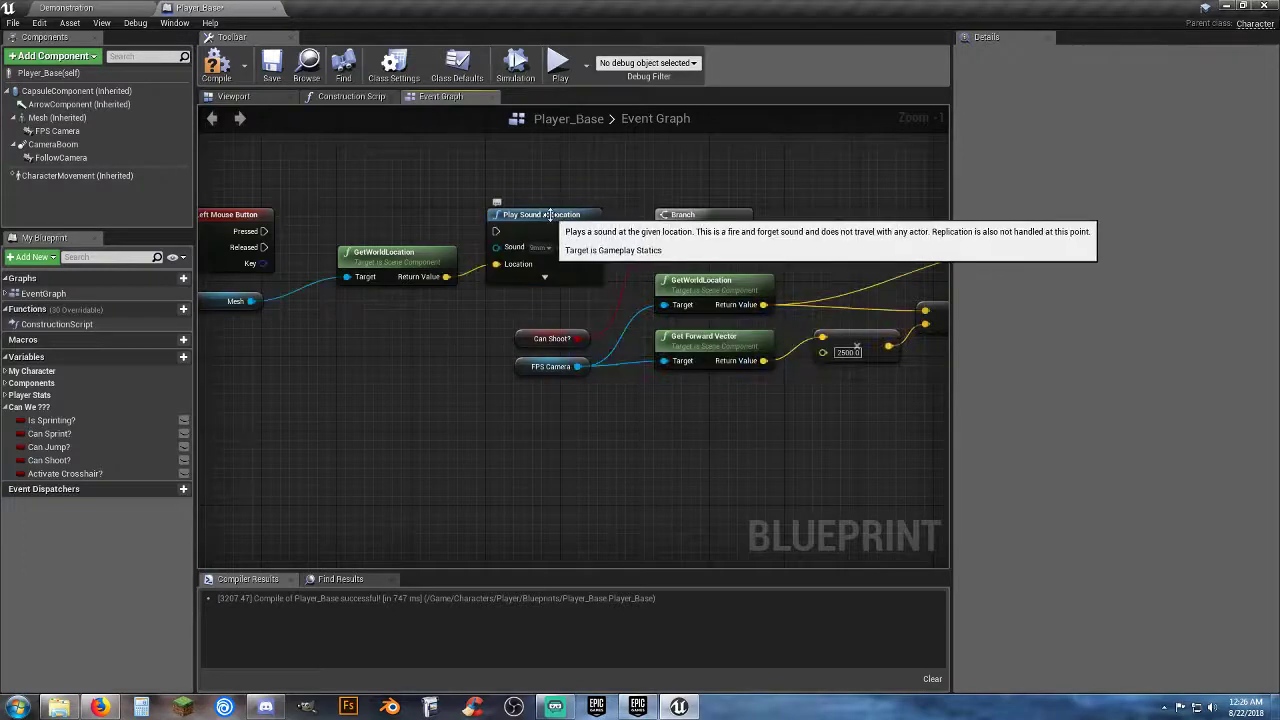
Move Play Sound at Location with its GetWorldLocation and Mesh nodes into the empty area below the shooting logic.
{"action": "left_click_drag", "start_coordinate": [548, 229], "coordinate": [558, 444]}
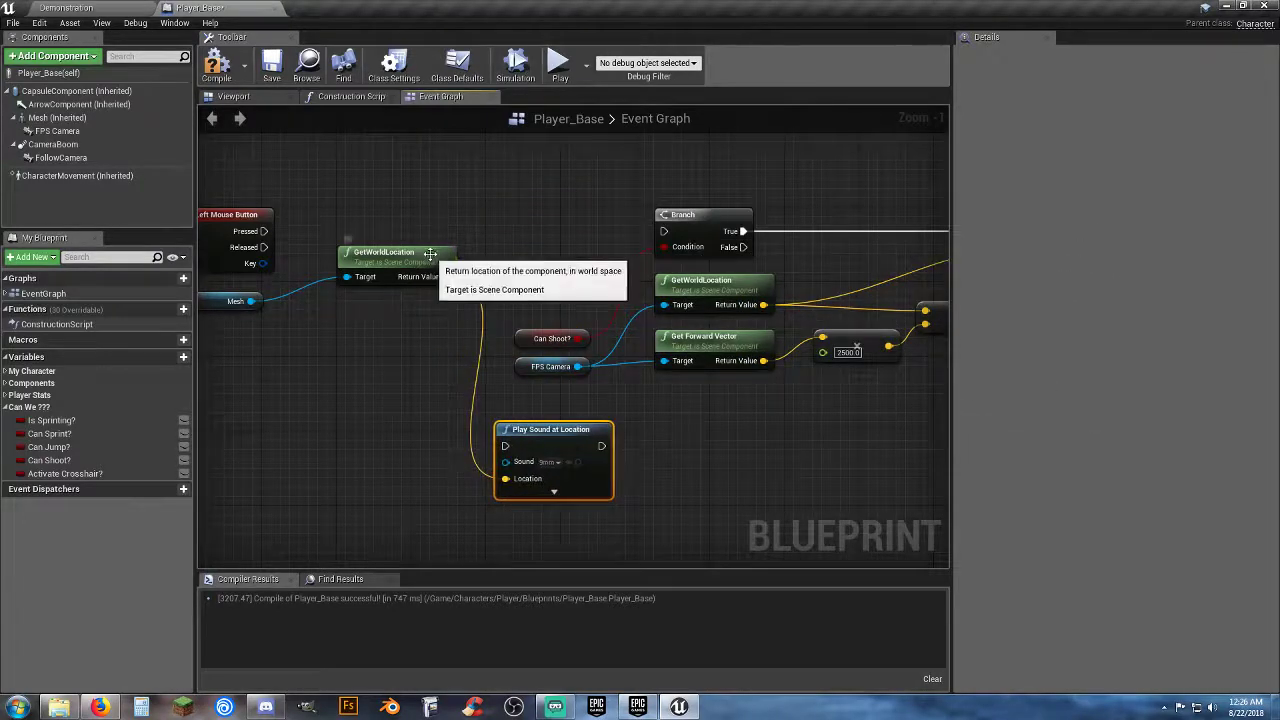
{"action": "left_click_drag", "start_coordinate": [433, 257], "coordinate": [423, 490]}
{"action": "right_click_drag", "start_coordinate": [371, 372], "coordinate": [490, 333]}
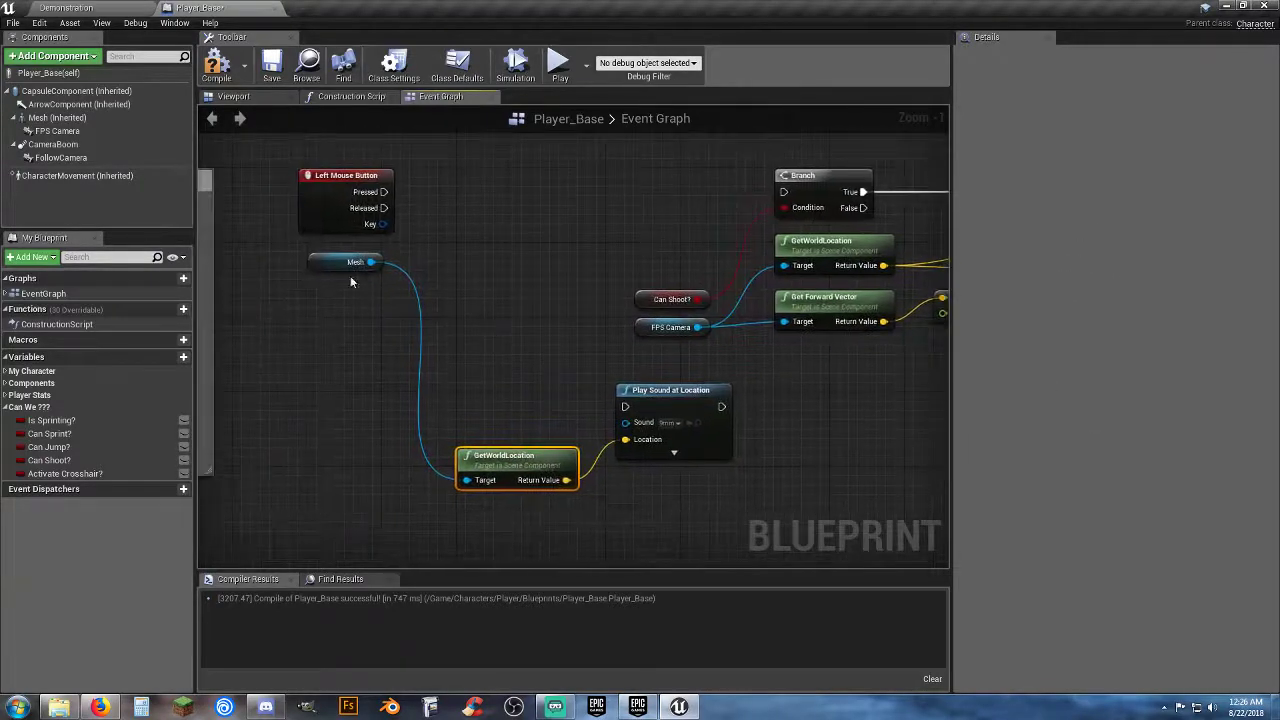
{"action": "left_click_drag", "start_coordinate": [331, 264], "coordinate": [359, 459]}
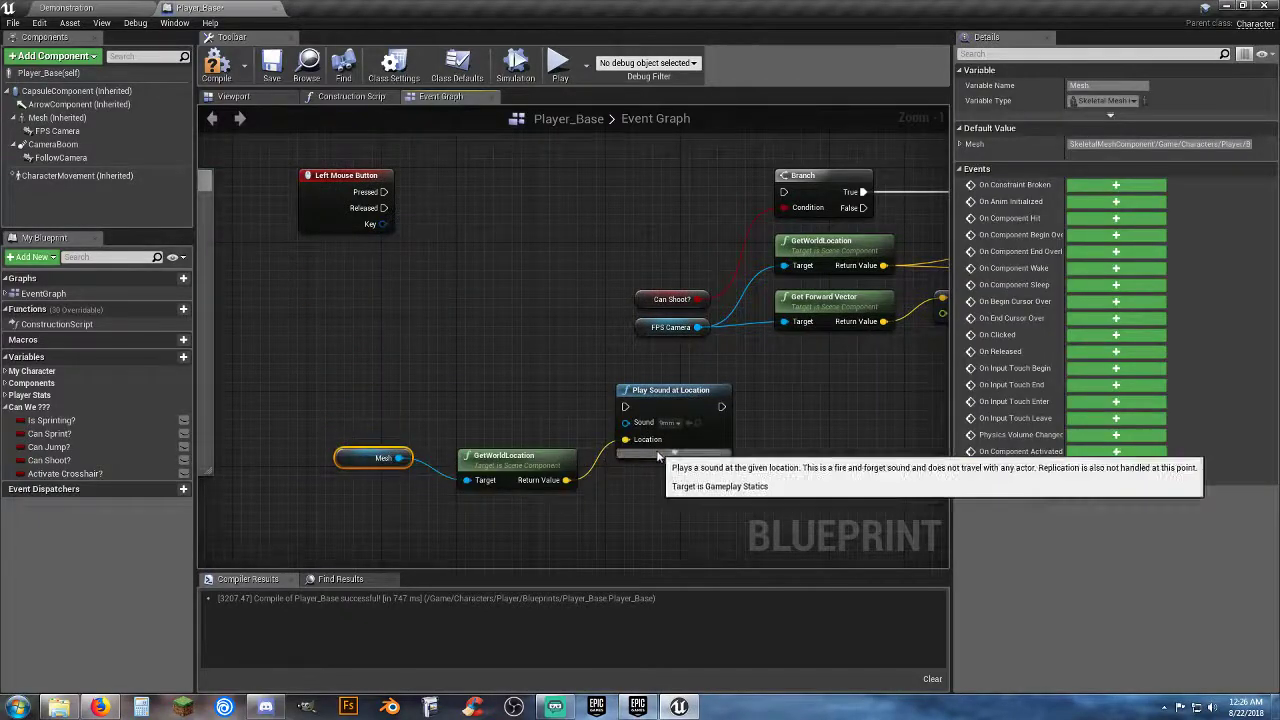
Expand the advanced inputs of Play Sound at Location and set its Volume Multiplier to 0.5.
{"action": "left_click", "coordinate": [658, 454]}
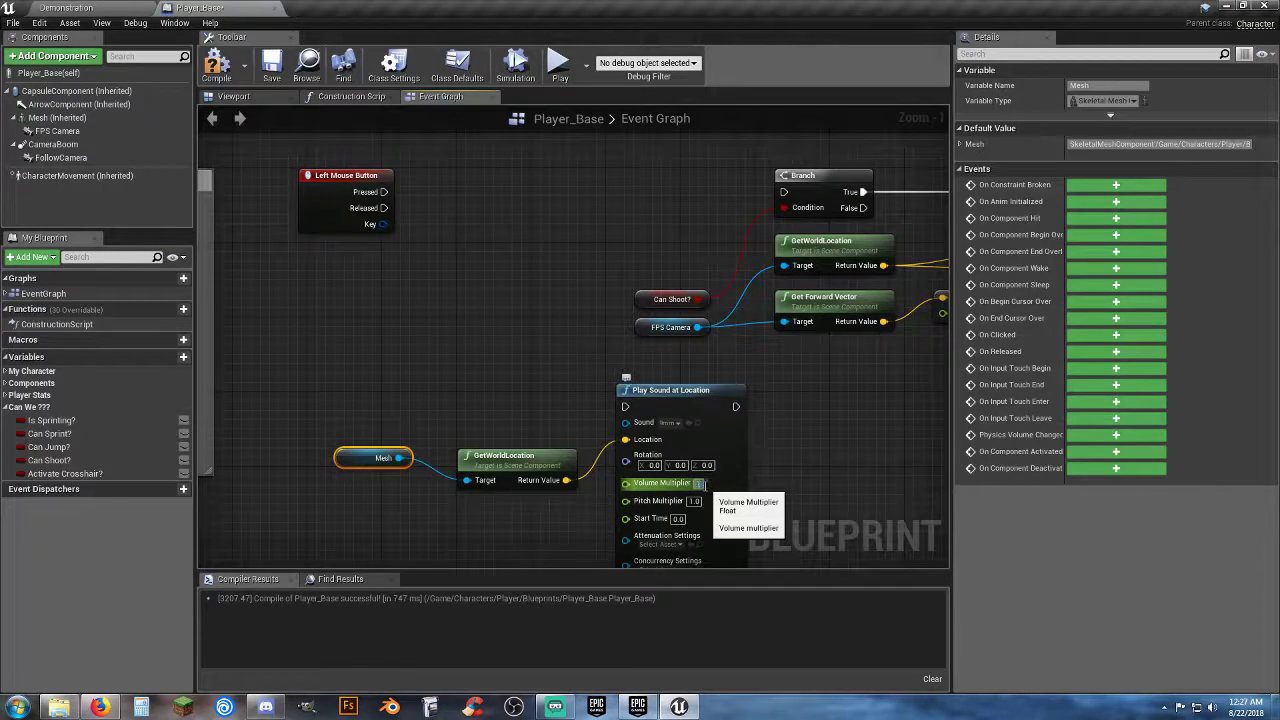
{"action": "left_click", "coordinate": [832, 438]}
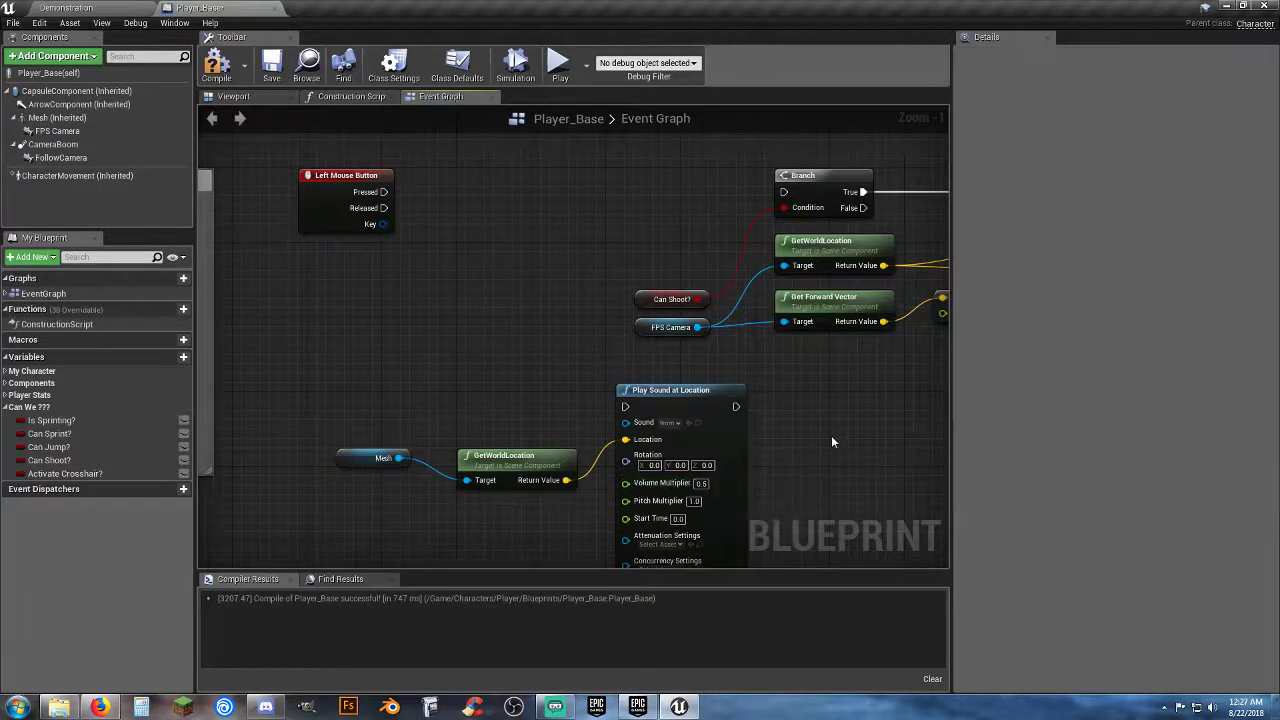
Connect Left Mouse Button Pressed to the Branch and move the Branch, Can Shoot?, FPS Camera and their location and vector nodes beside the event.
{"action": "right_click_drag", "start_coordinate": [855, 404], "coordinate": [692, 392]}
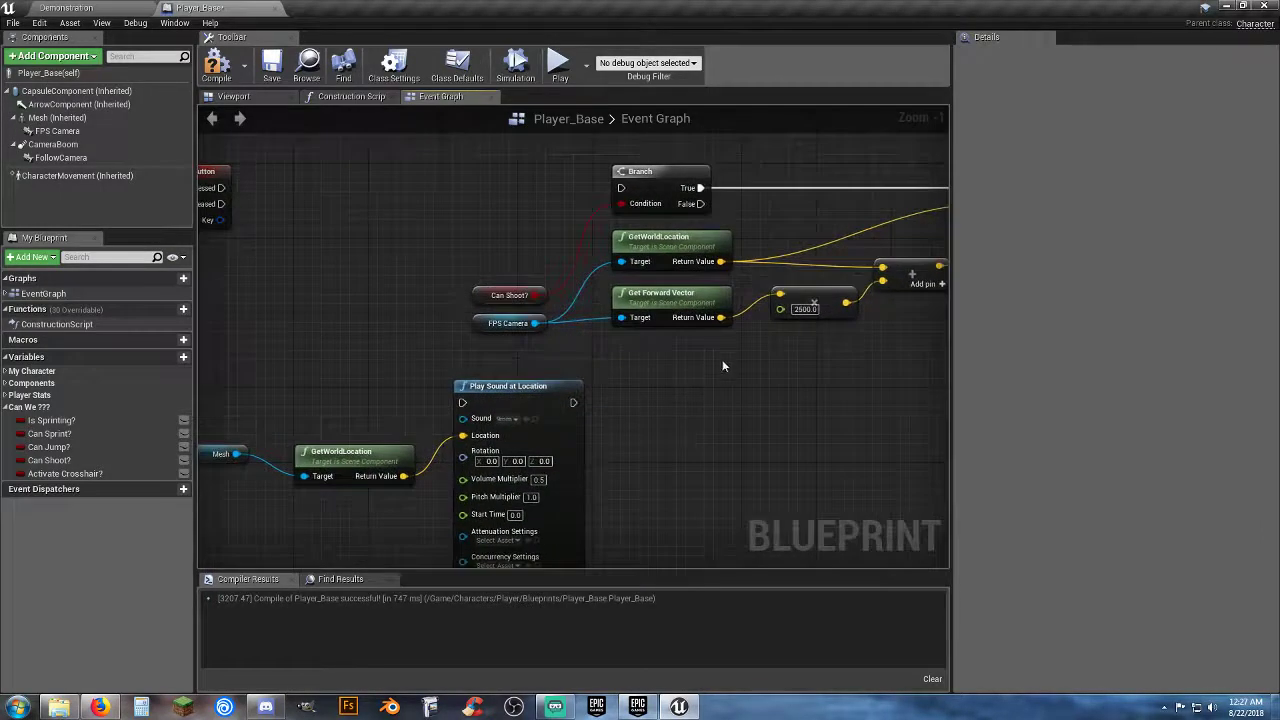
{"action": "left_click_drag", "start_coordinate": [719, 356], "coordinate": [464, 189]}
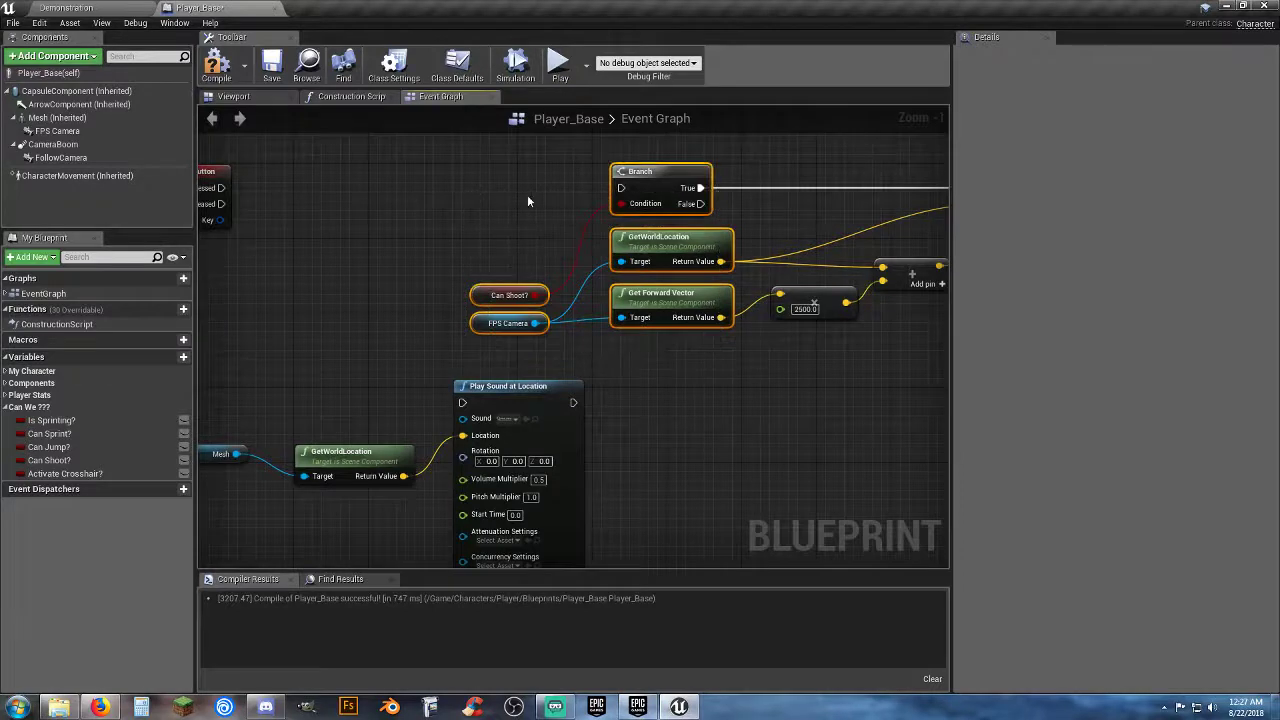
{"action": "left_click_drag", "start_coordinate": [621, 188], "coordinate": [219, 187]}
{"action": "left_click_drag", "start_coordinate": [658, 166], "coordinate": [378, 170]}
{"action": "right_click_drag", "start_coordinate": [330, 370], "coordinate": [600, 384]}
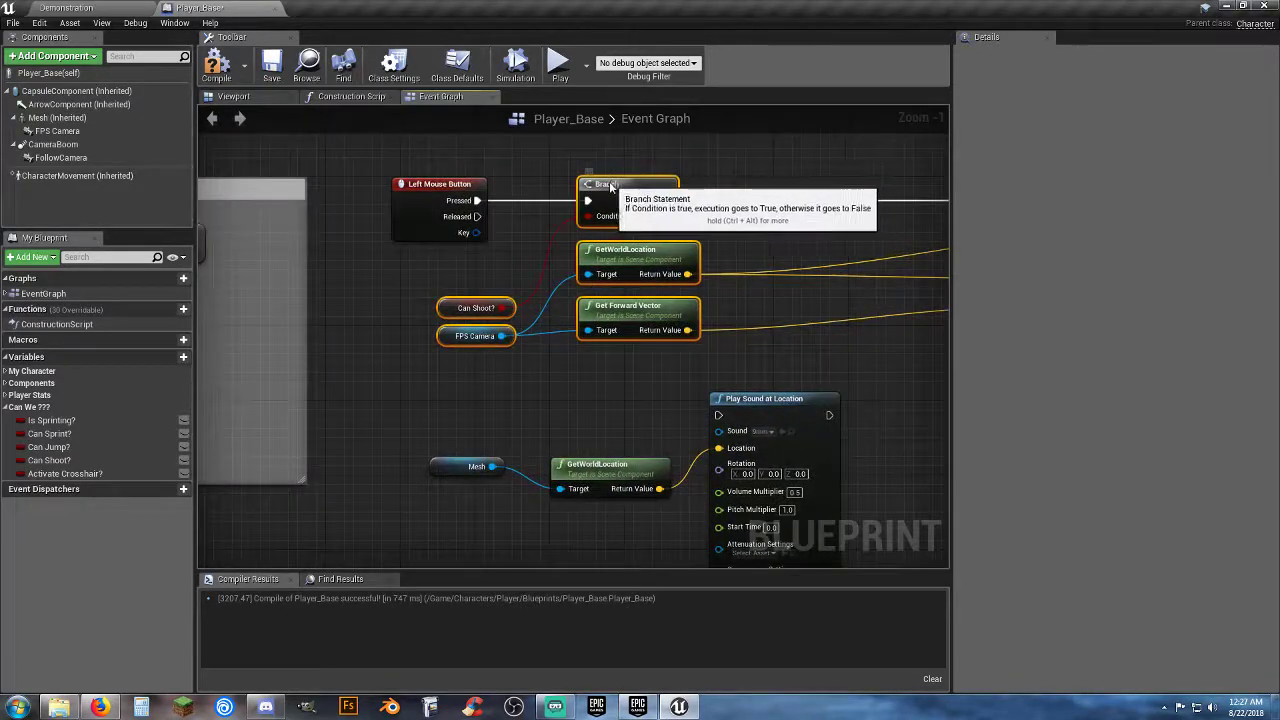
{"action": "left_click_drag", "start_coordinate": [615, 178], "coordinate": [581, 190]}
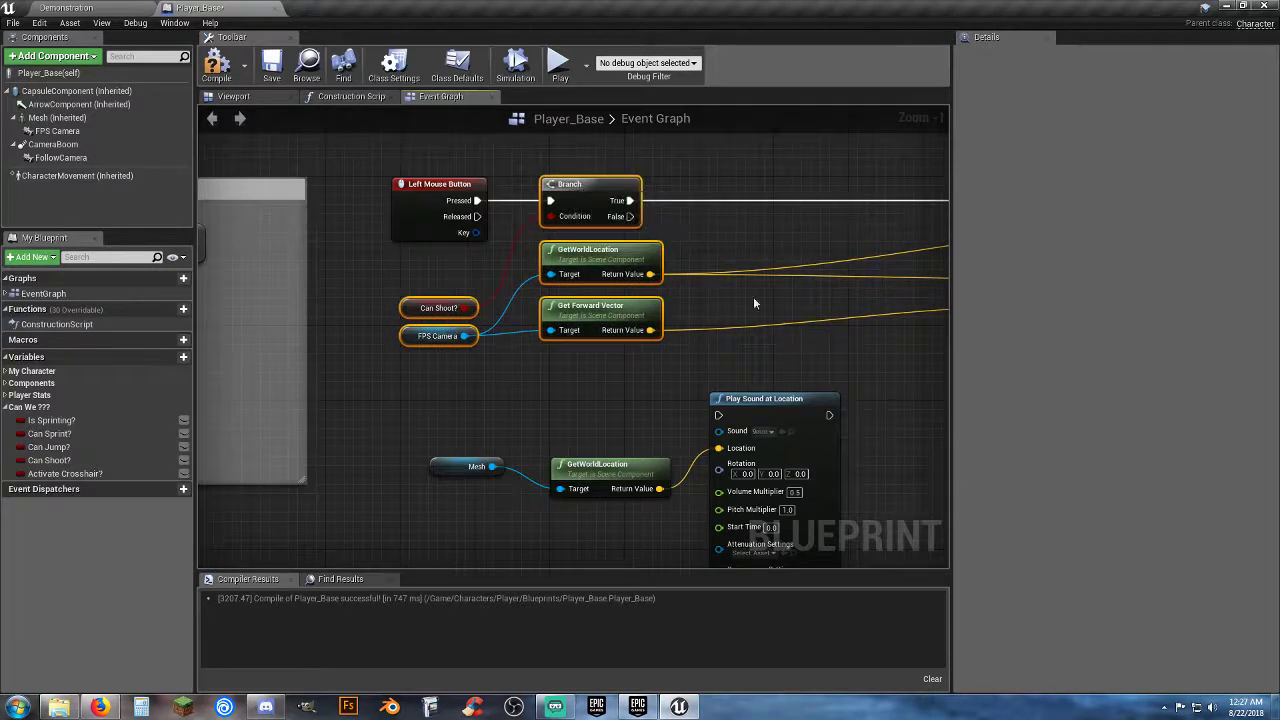
{"action": "left_click", "coordinate": [823, 350]}
Place Play Sound at Location after the Branch and wire its execution between the Branch's True output and LineTraceByChannel.
{"action": "right_click_drag", "start_coordinate": [823, 350], "coordinate": [634, 353]}
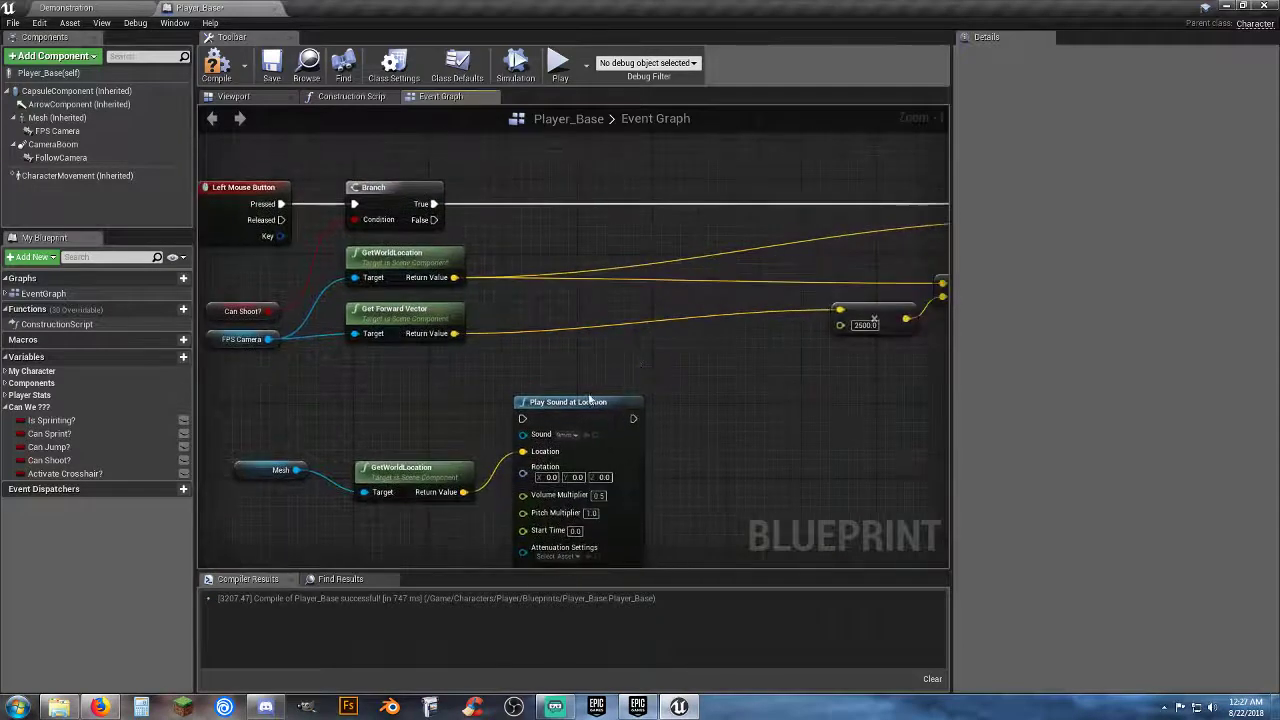
{"action": "left_click_drag", "start_coordinate": [577, 401], "coordinate": [589, 193]}
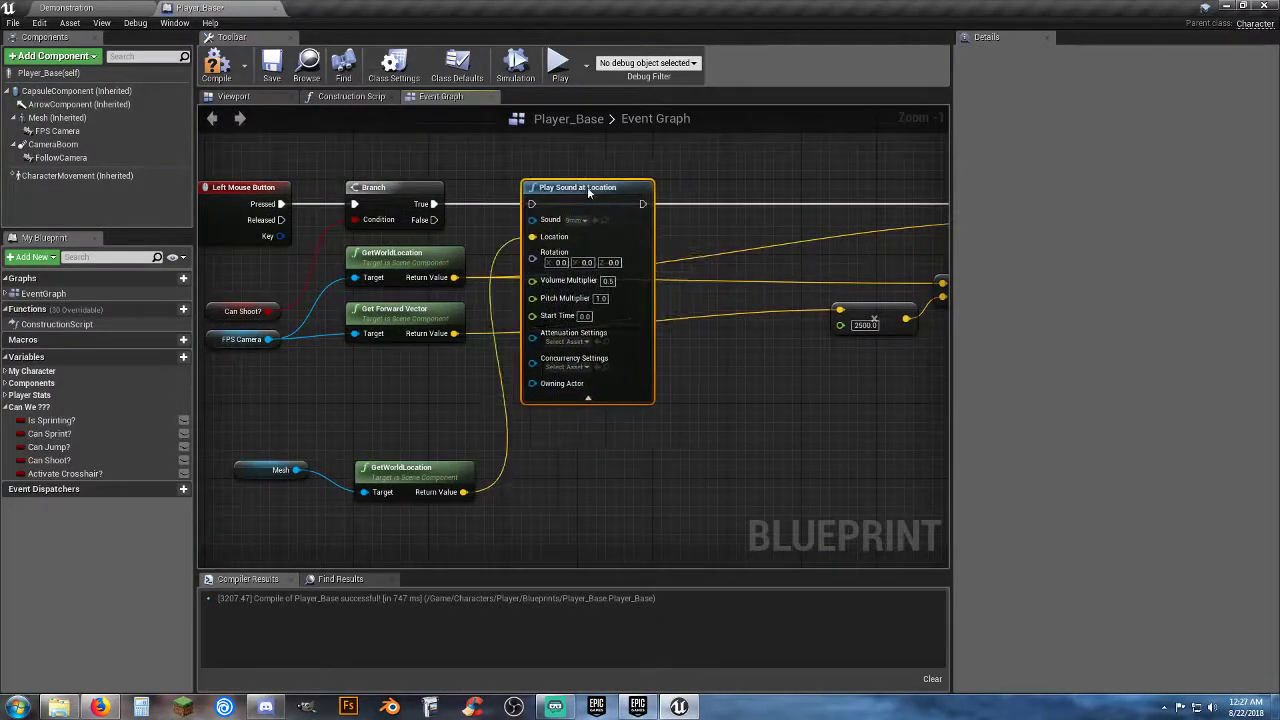
{"action": "left_click_drag", "start_coordinate": [432, 200], "coordinate": [533, 206]}
{"action": "right_click_drag", "start_coordinate": [709, 192], "coordinate": [464, 205]}
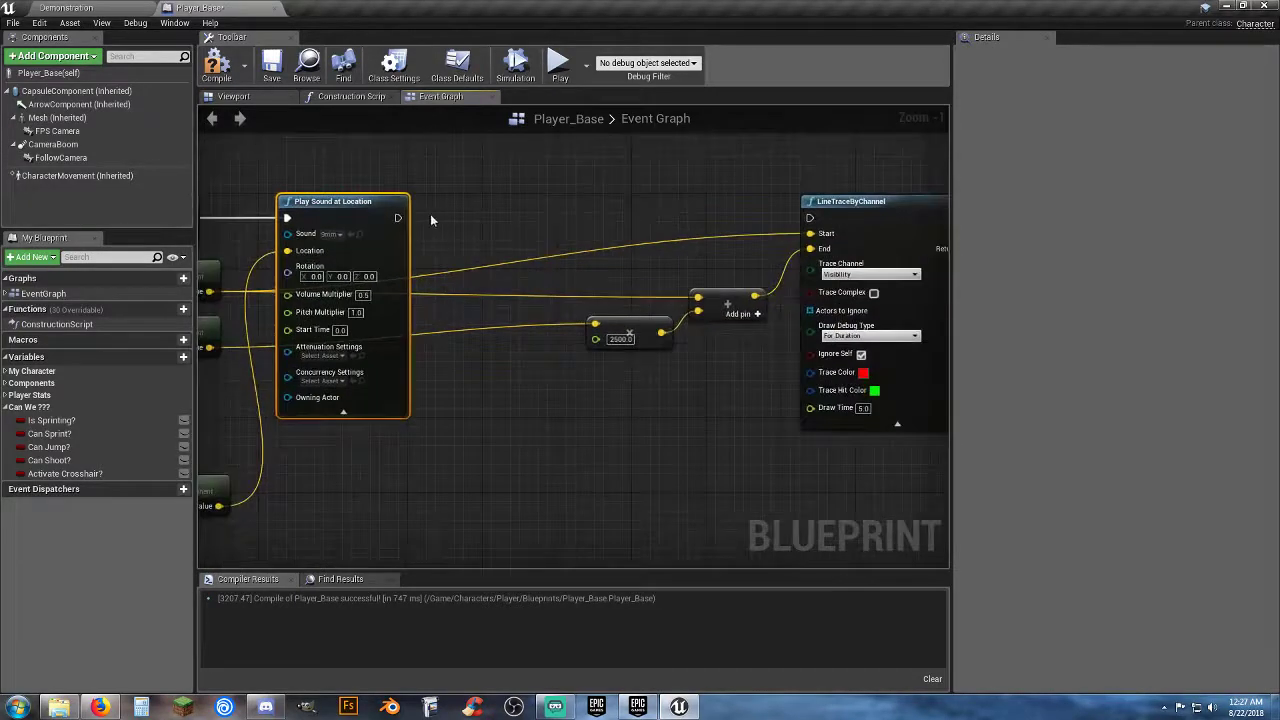
{"action": "left_click_drag", "start_coordinate": [397, 218], "coordinate": [398, 221]}
{"action": "left_click_drag", "start_coordinate": [755, 214], "coordinate": [811, 219]}
Move the 2500 vector multiplication node below Play Sound at Location and the vector addition node just beside it.
{"action": "right_click_drag", "start_coordinate": [540, 365], "coordinate": [697, 348]}
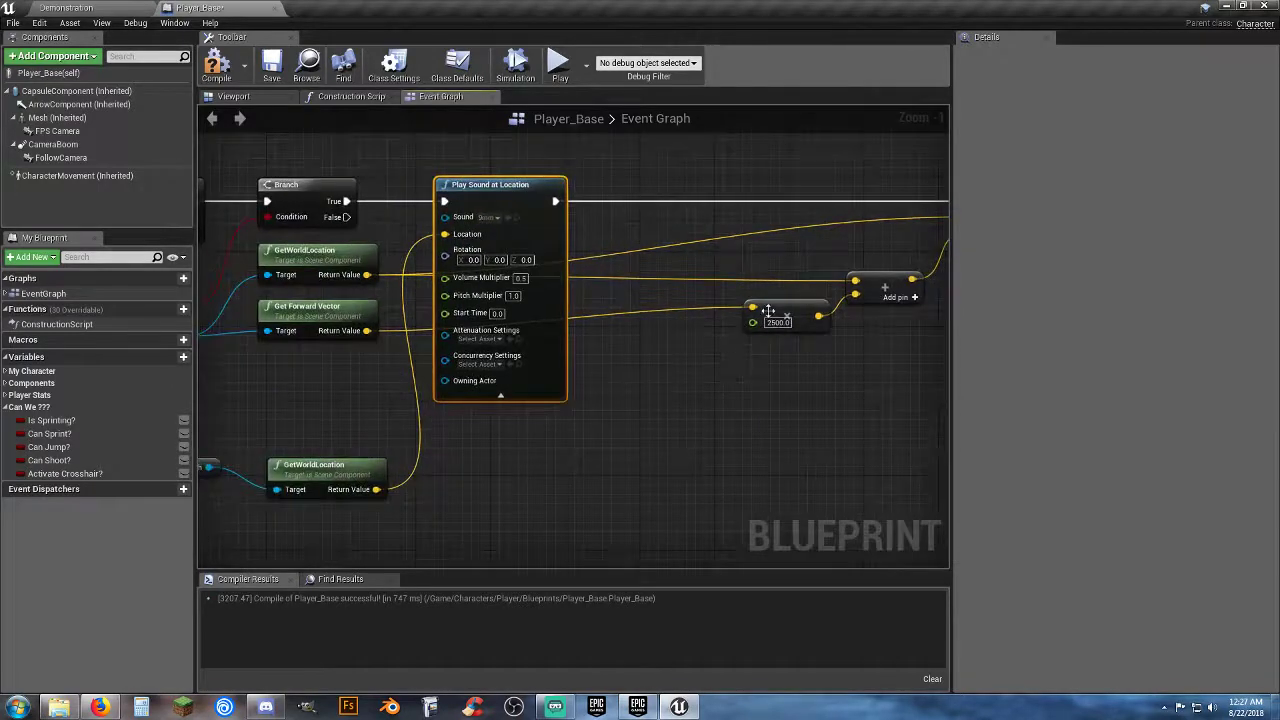
{"action": "left_click_drag", "start_coordinate": [767, 311], "coordinate": [501, 423]}
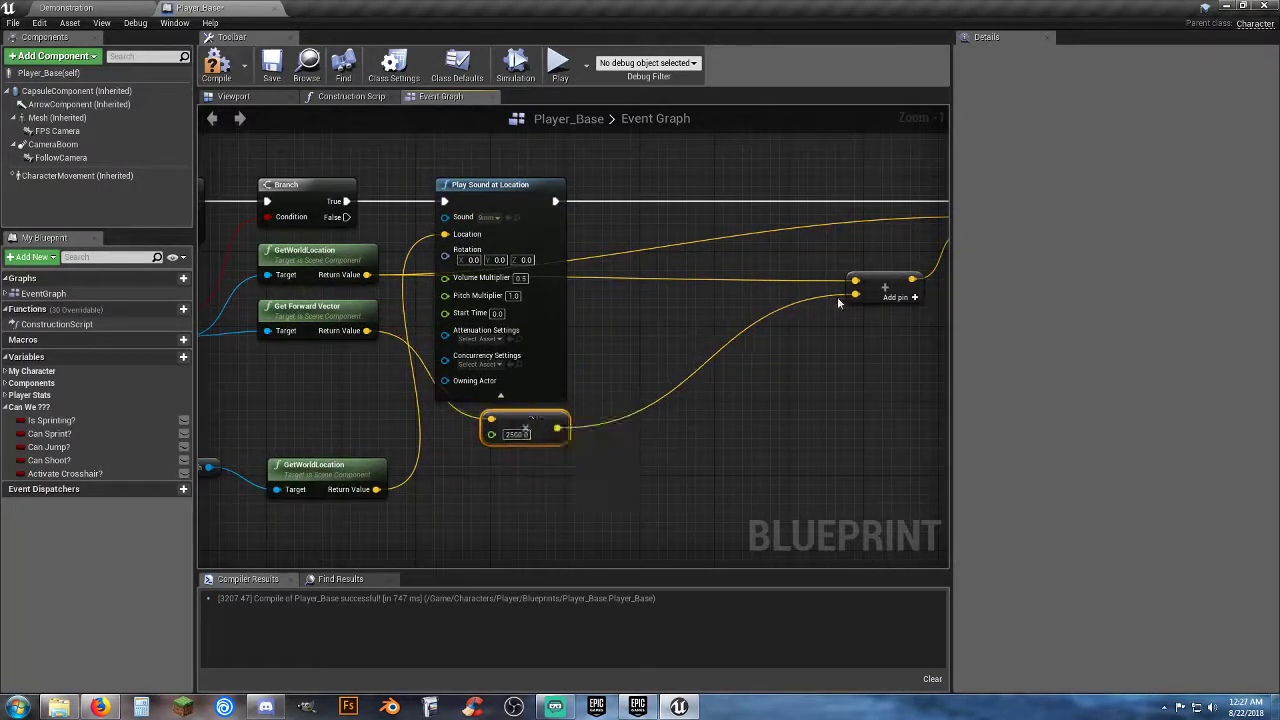
{"action": "left_click_drag", "start_coordinate": [882, 284], "coordinate": [628, 348]}
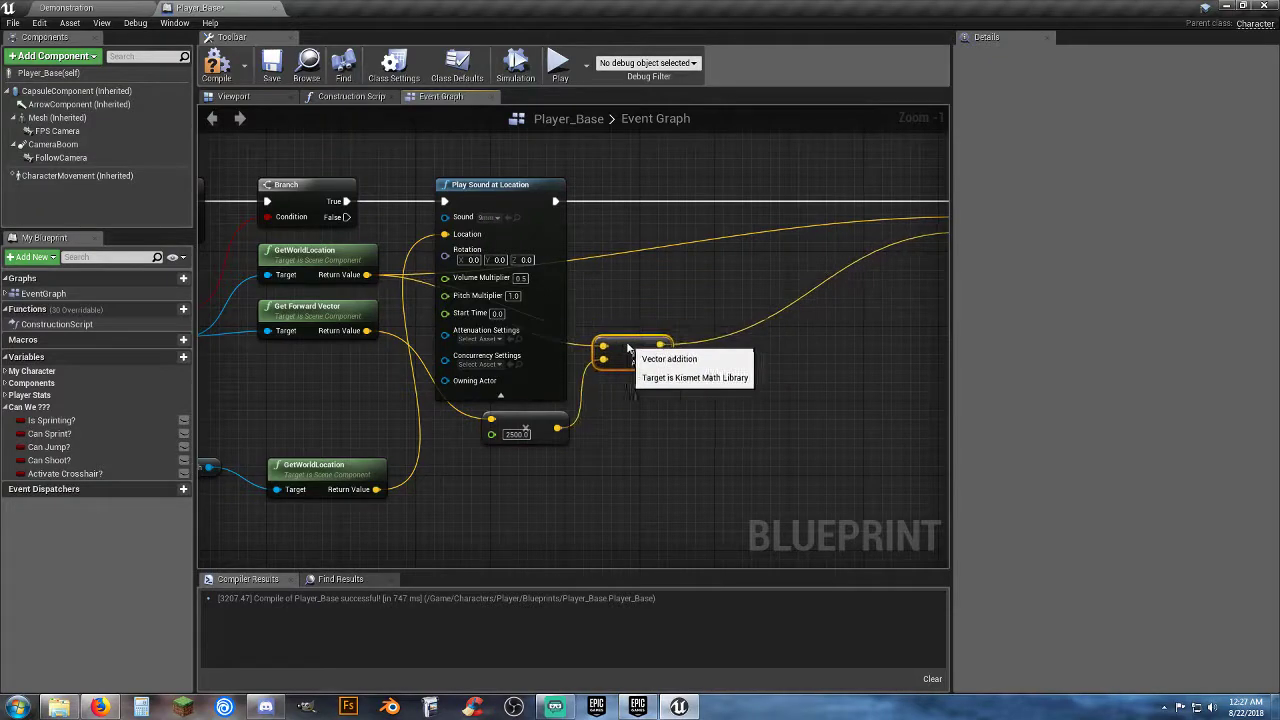
Move the Mesh node and its GetWorldLocation up beneath FPS Camera and Get Forward Vector.
{"action": "right_click_drag", "start_coordinate": [496, 488], "coordinate": [720, 480]}
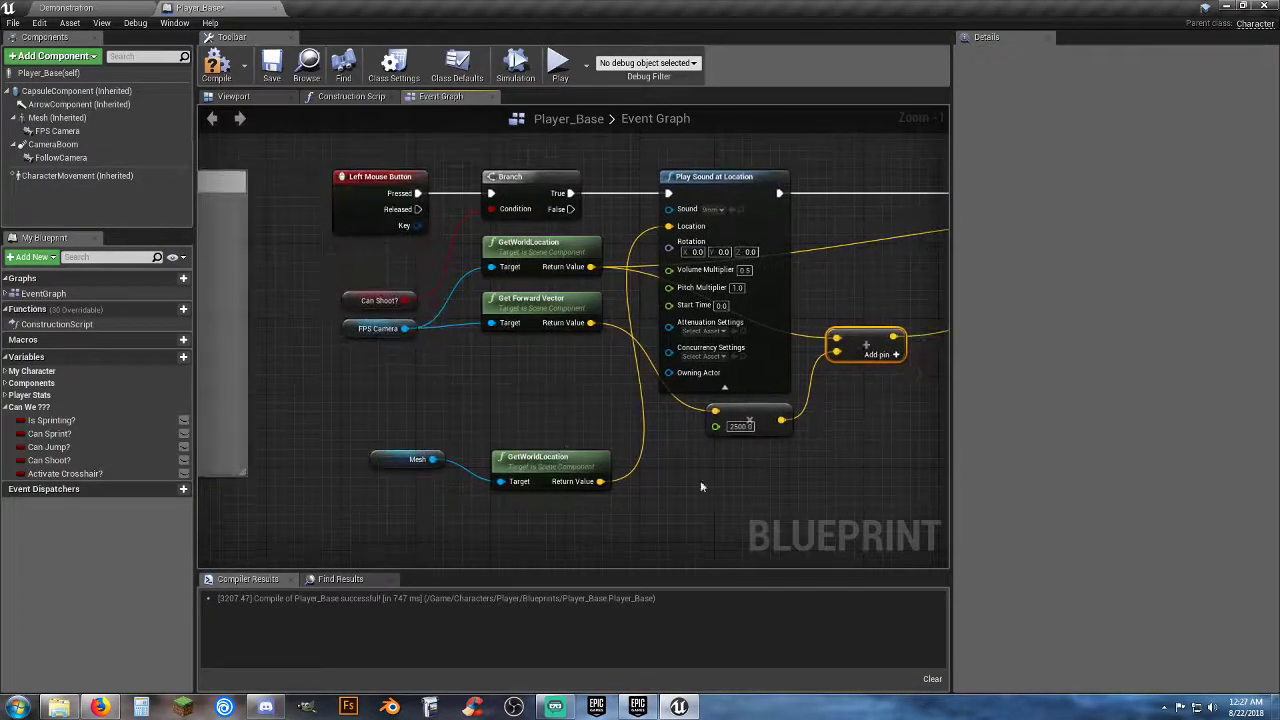
{"action": "left_click_drag", "start_coordinate": [560, 457], "coordinate": [549, 354]}
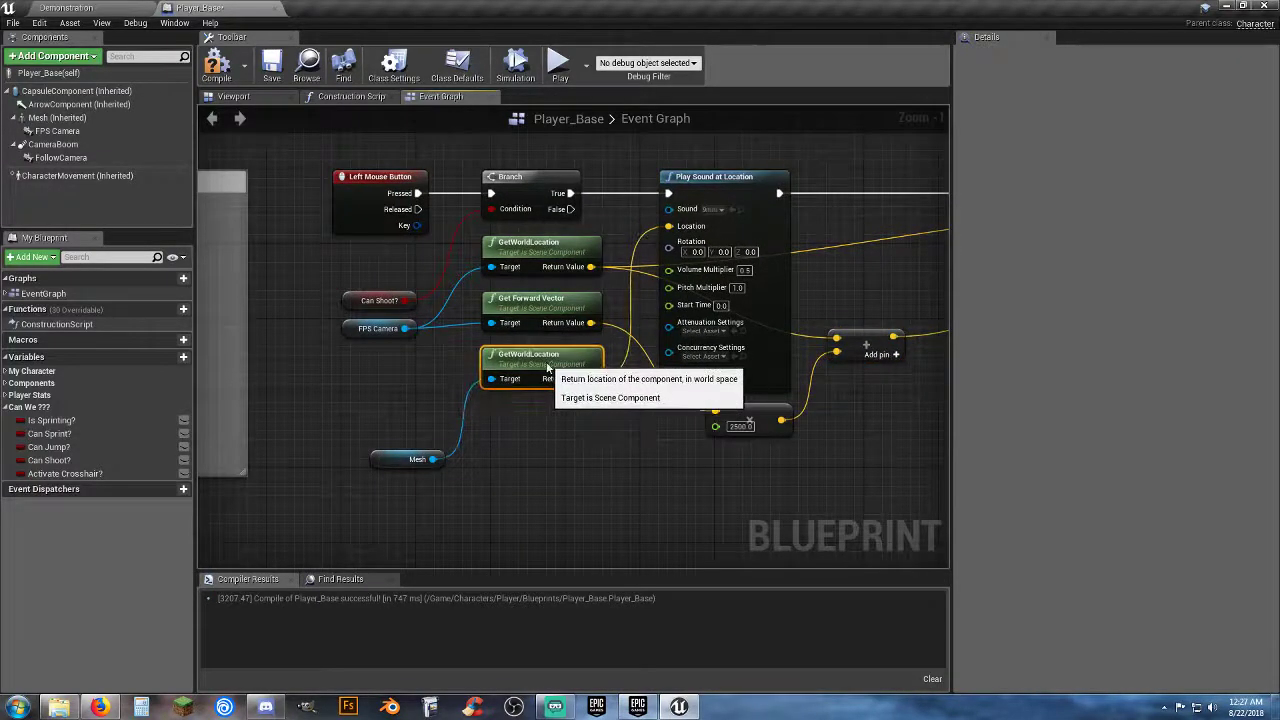
{"action": "left_click_drag", "start_coordinate": [398, 450], "coordinate": [367, 366]}
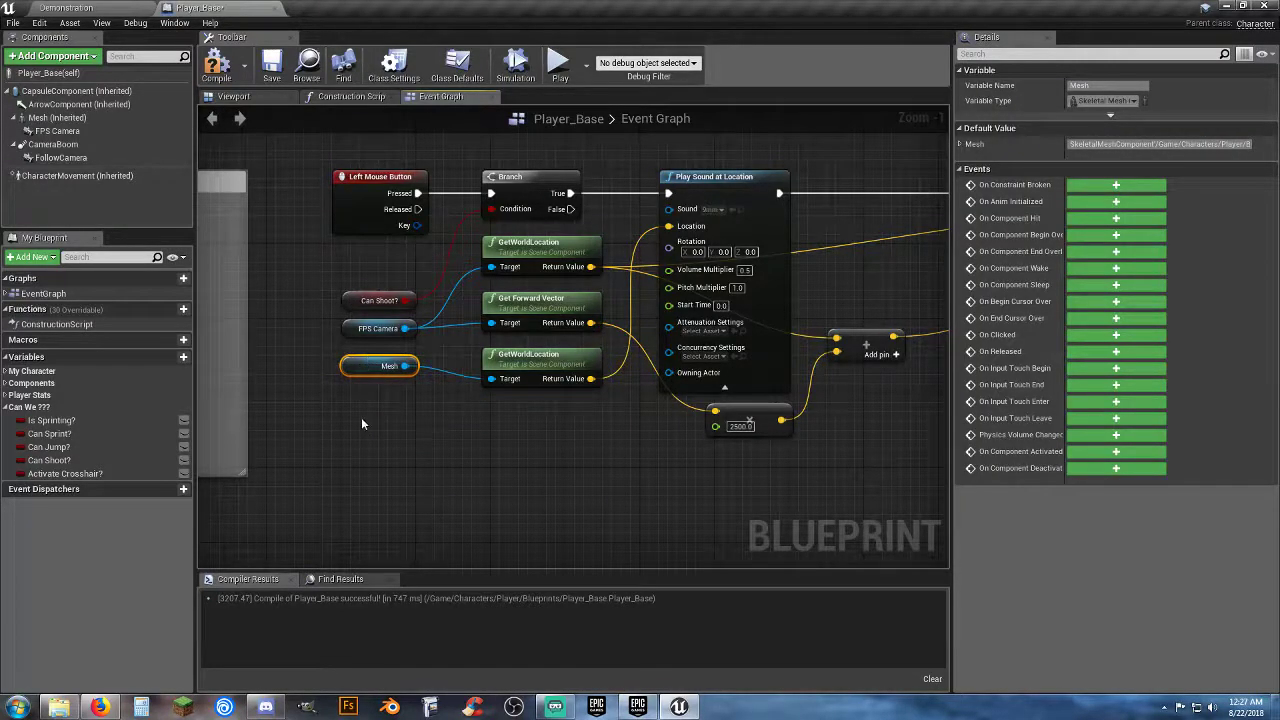
Delete Mesh and its GetWorldLocation, and feed the sound's Location from the FPS Camera's GetWorldLocation instead.
{"action": "key", "text": "Delete"}
{"action": "left_click", "coordinate": [525, 354]}
{"action": "key", "text": "Delete"}
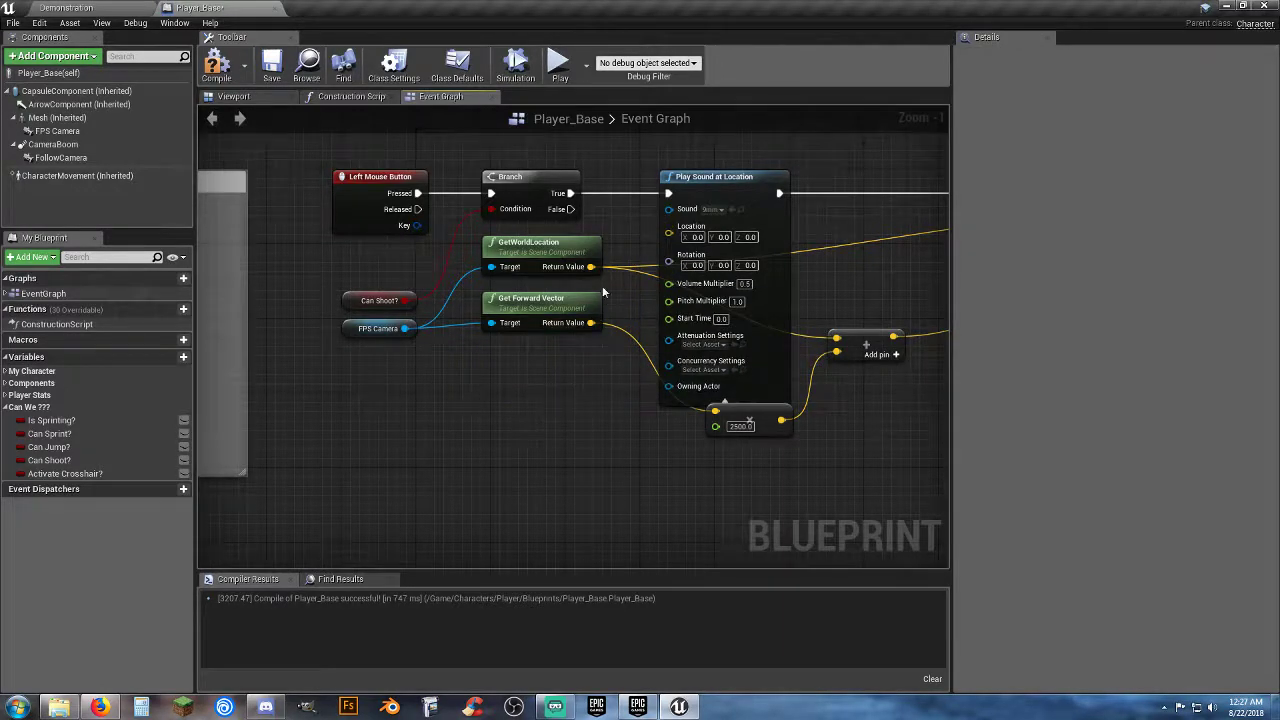
{"action": "left_click_drag", "start_coordinate": [591, 266], "coordinate": [606, 269]}
{"action": "left_click_drag", "start_coordinate": [668, 241], "coordinate": [669, 238]}
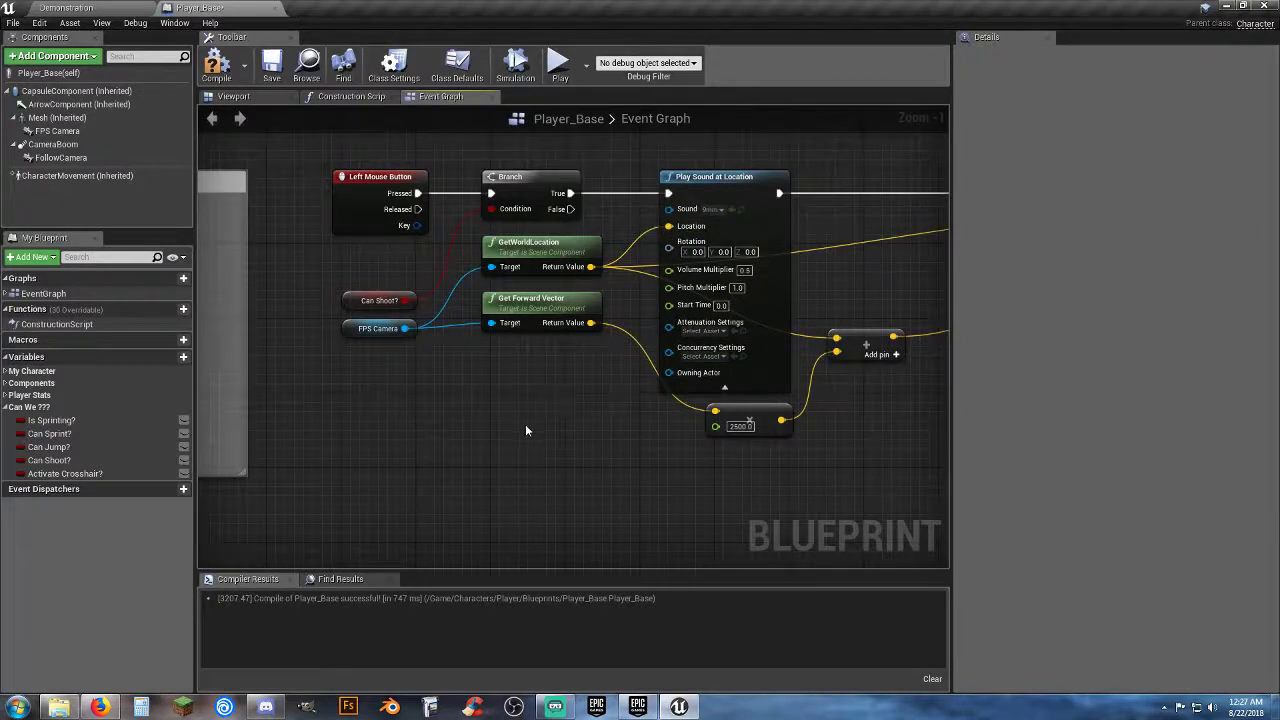
Move LineTraceByChannel, Break Hit Result, ToText and Print Text closer to the sound node and compile Player_Base.
{"action": "right_click_drag", "start_coordinate": [614, 464], "coordinate": [199, 501]}
{"action": "left_click_drag", "start_coordinate": [832, 214], "coordinate": [600, 215]}
{"action": "right_click_drag", "start_coordinate": [763, 324], "coordinate": [452, 364]}
{"action": "left_click_drag", "start_coordinate": [701, 311], "coordinate": [462, 314]}
{"action": "right_click_drag", "start_coordinate": [845, 395], "coordinate": [653, 402]}
{"action": "left_click_drag", "start_coordinate": [814, 376], "coordinate": [688, 247]}
{"action": "left_click_drag", "start_coordinate": [797, 249], "coordinate": [558, 252]}
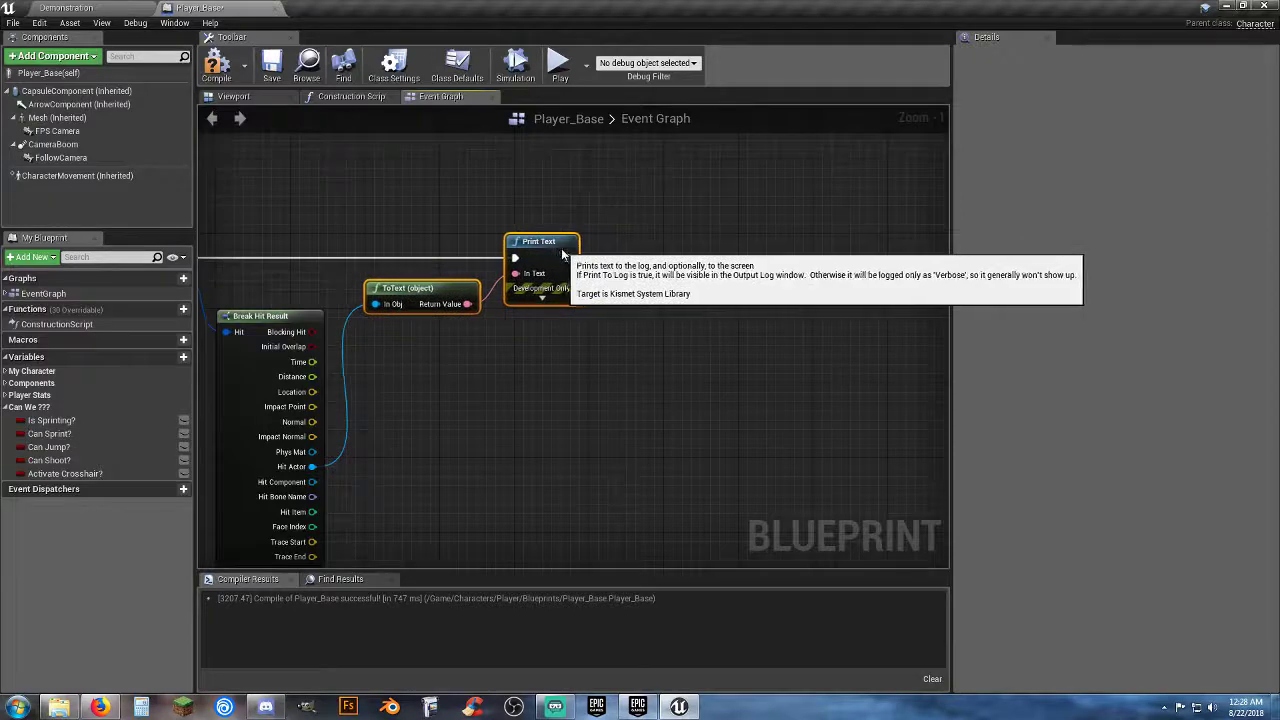
{"action": "left_click", "coordinate": [456, 425]}
{"action": "right_click_drag", "start_coordinate": [456, 425], "coordinate": [797, 361]}
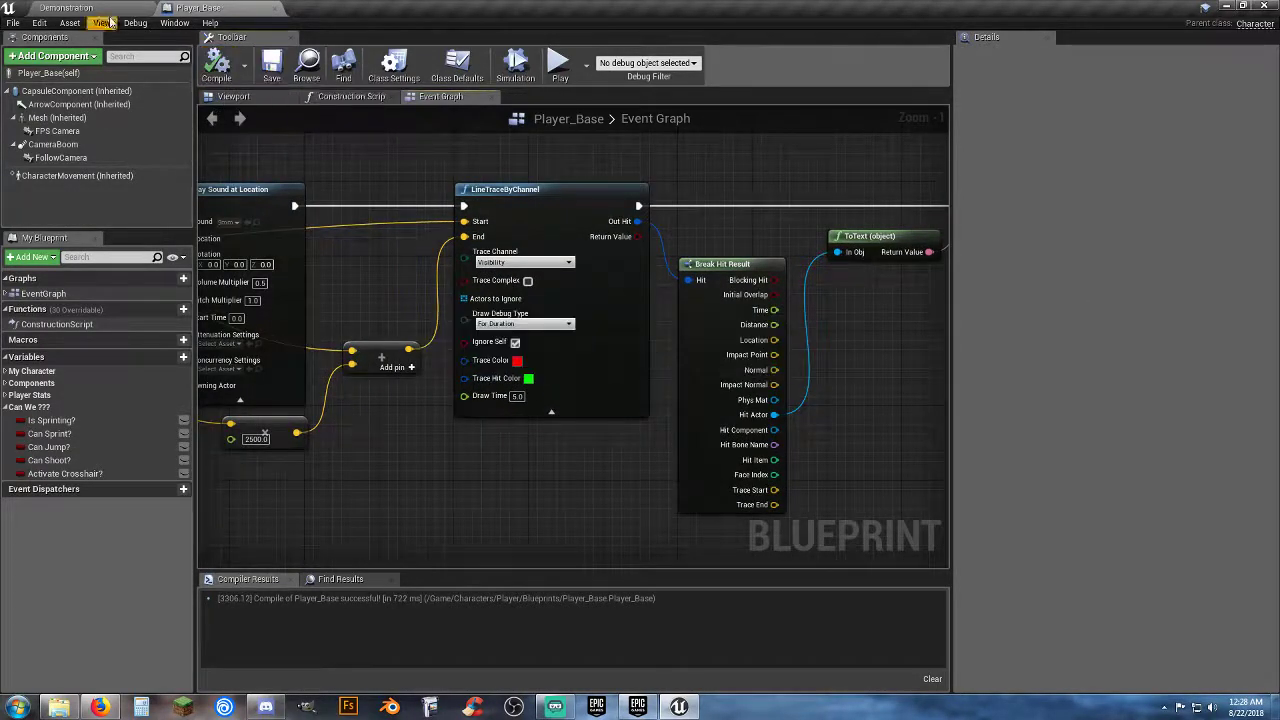
Play-test the Demonstration level in first-person view, walking along the street and shooting to check the gunshot sound.
{"action": "left_click", "coordinate": [66, 7]}
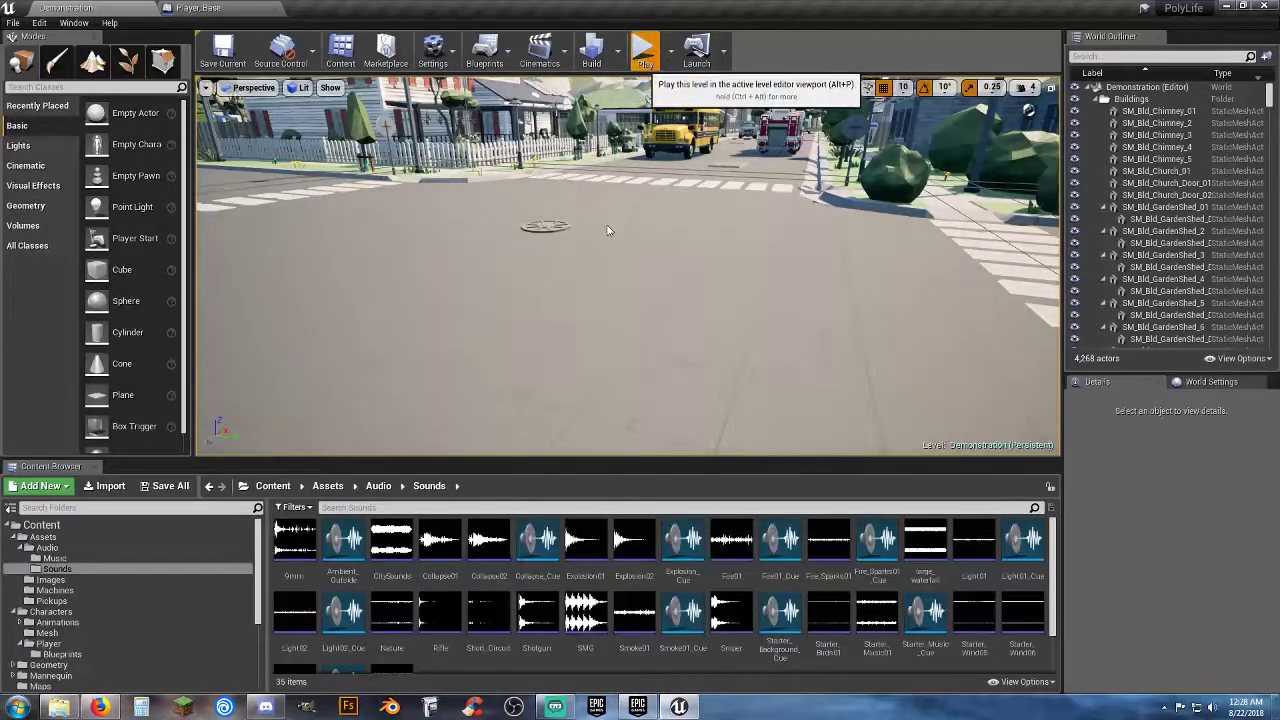
{"action": "left_click", "coordinate": [644, 58]}
{"action": "key", "text": "w"}
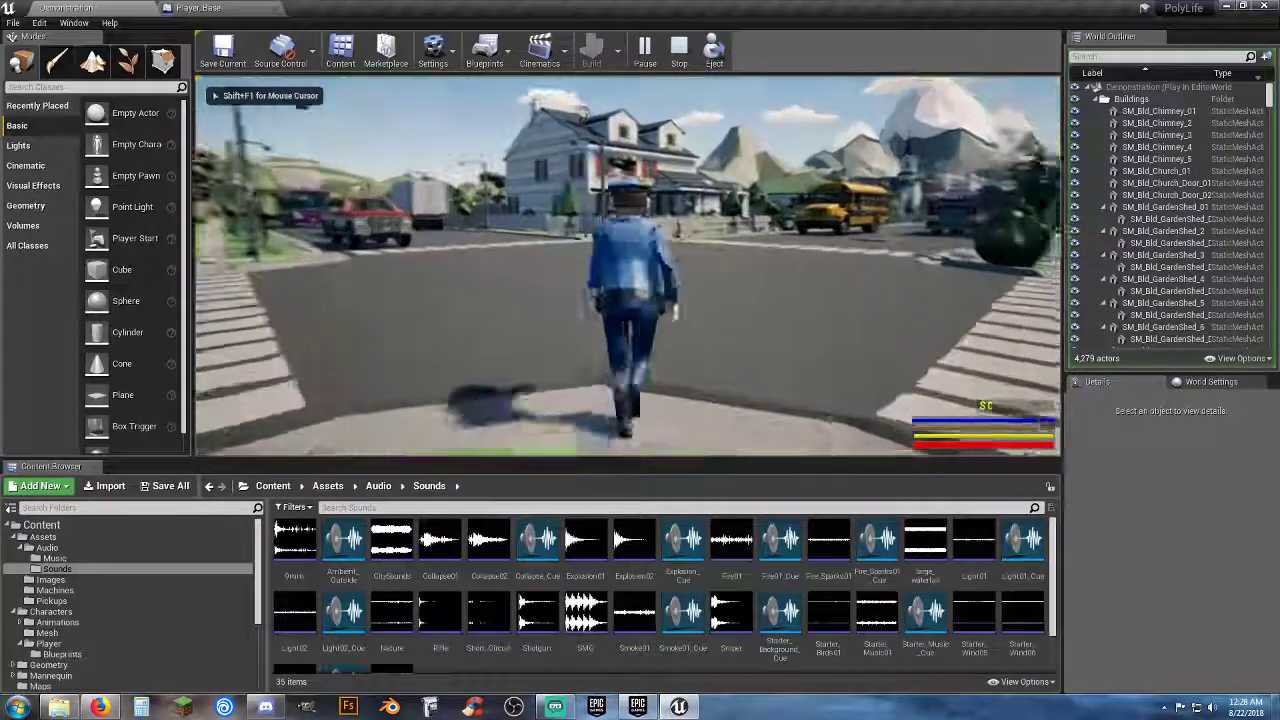
{"action": "key", "text": "v"}
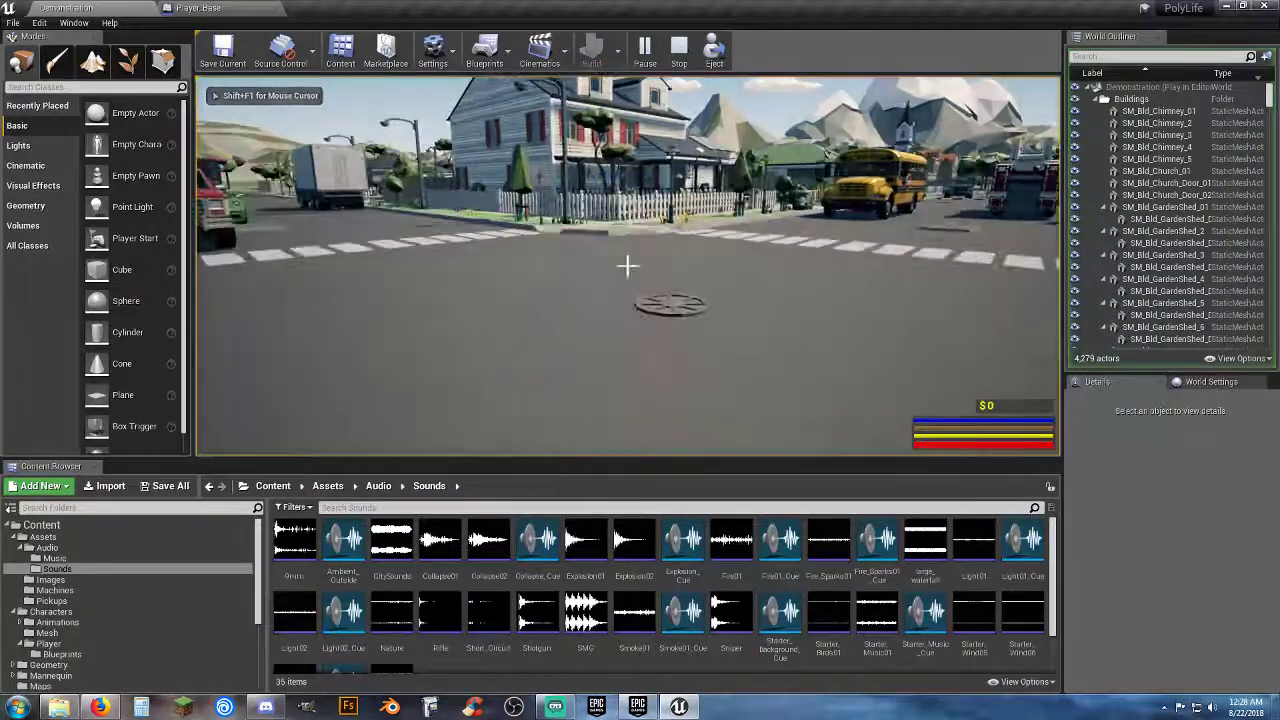
{"action": "key", "text": "w"}
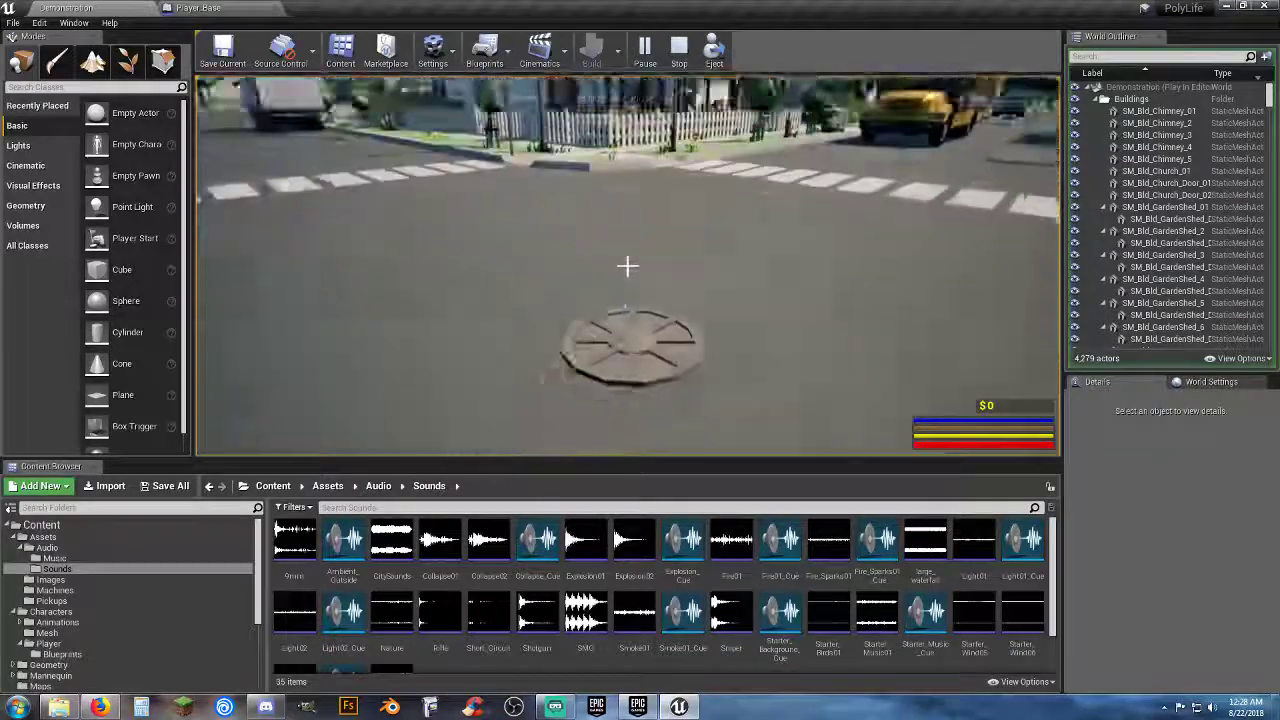
{"action": "key", "text": "w"}
{"action": "key", "text": "w"}
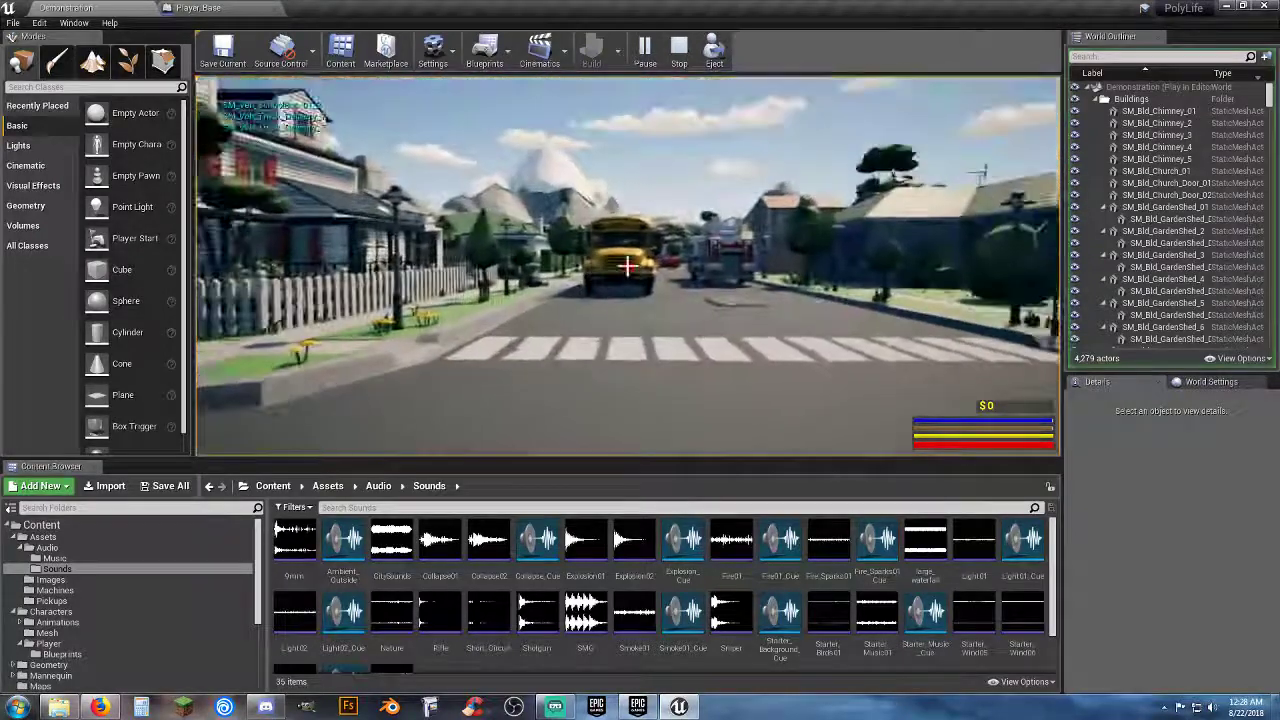
{"action": "key", "text": "w"}
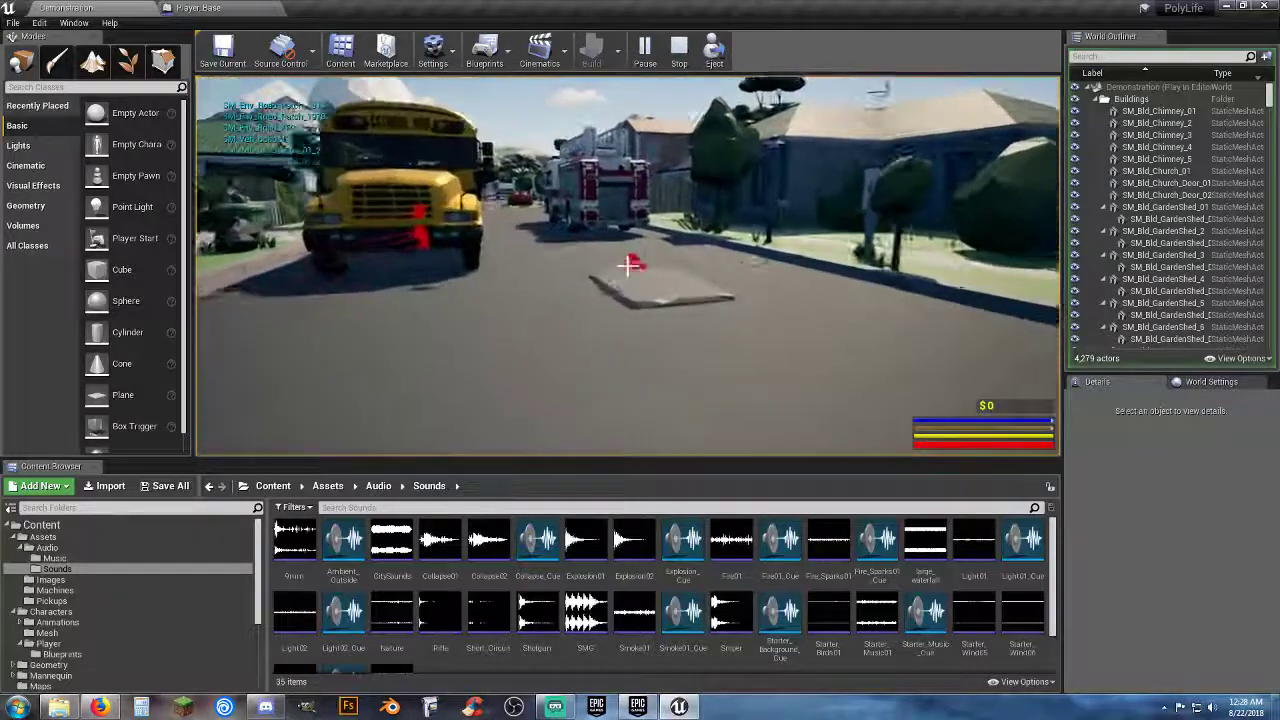
{"action": "key", "text": "Escape"}
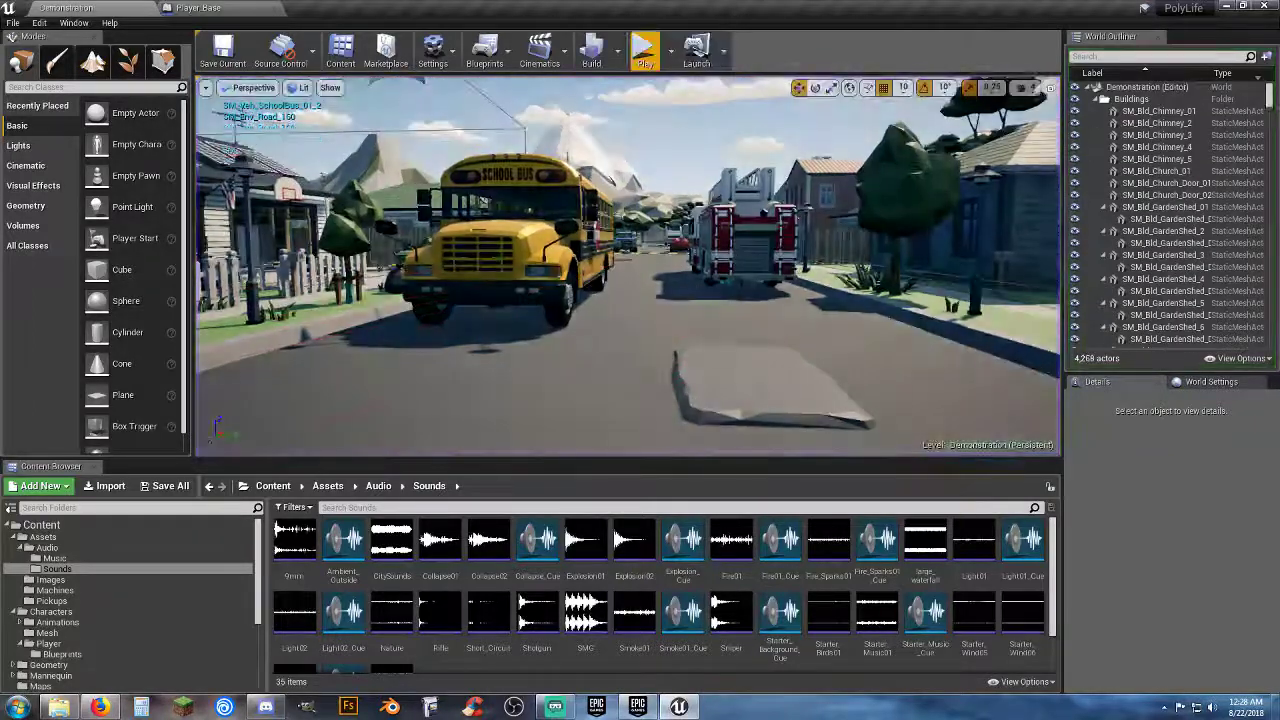
Look through the sound waves and cues in the Sounds folder, including the CitySounds preview.
{"action": "right_click_drag", "start_coordinate": [627, 428], "coordinate": [510, 408]}
{"action": "key", "text": "s"}
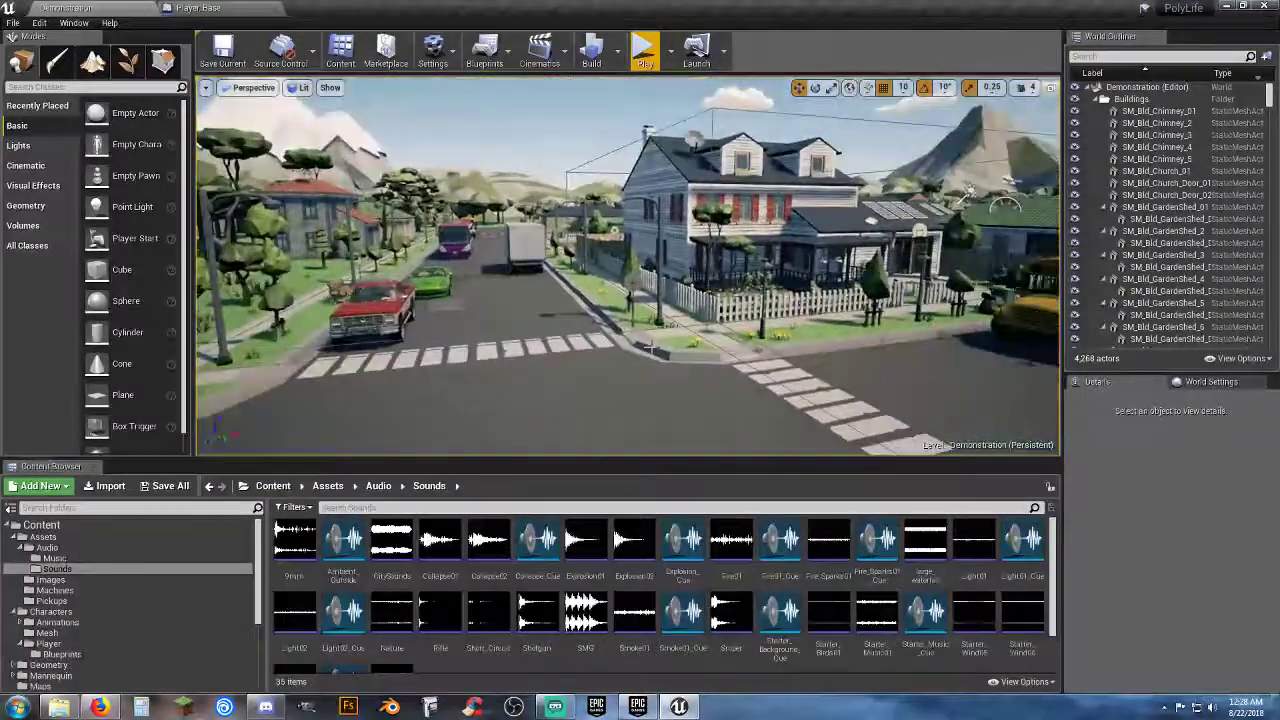
{"action": "mouse_move", "coordinate": [645, 580]}
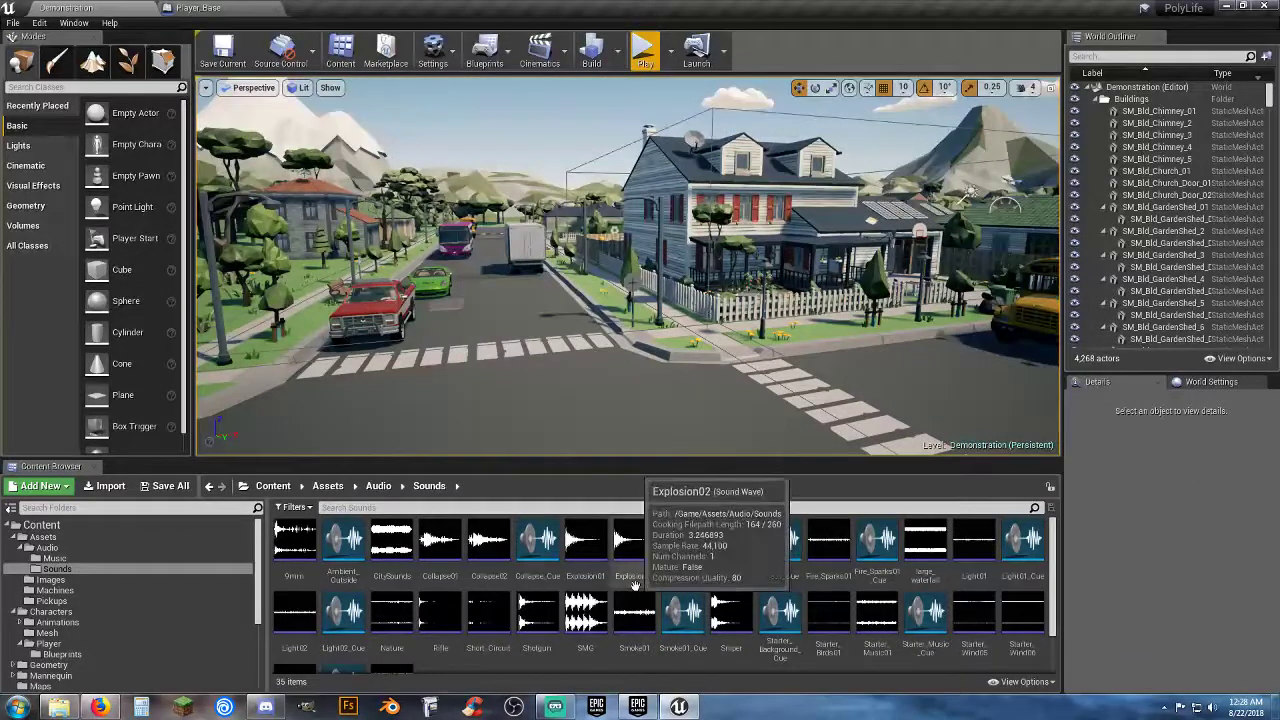
{"action": "scroll", "coordinate": [640, 600], "scroll_direction": "down", "scroll_amount": 2}
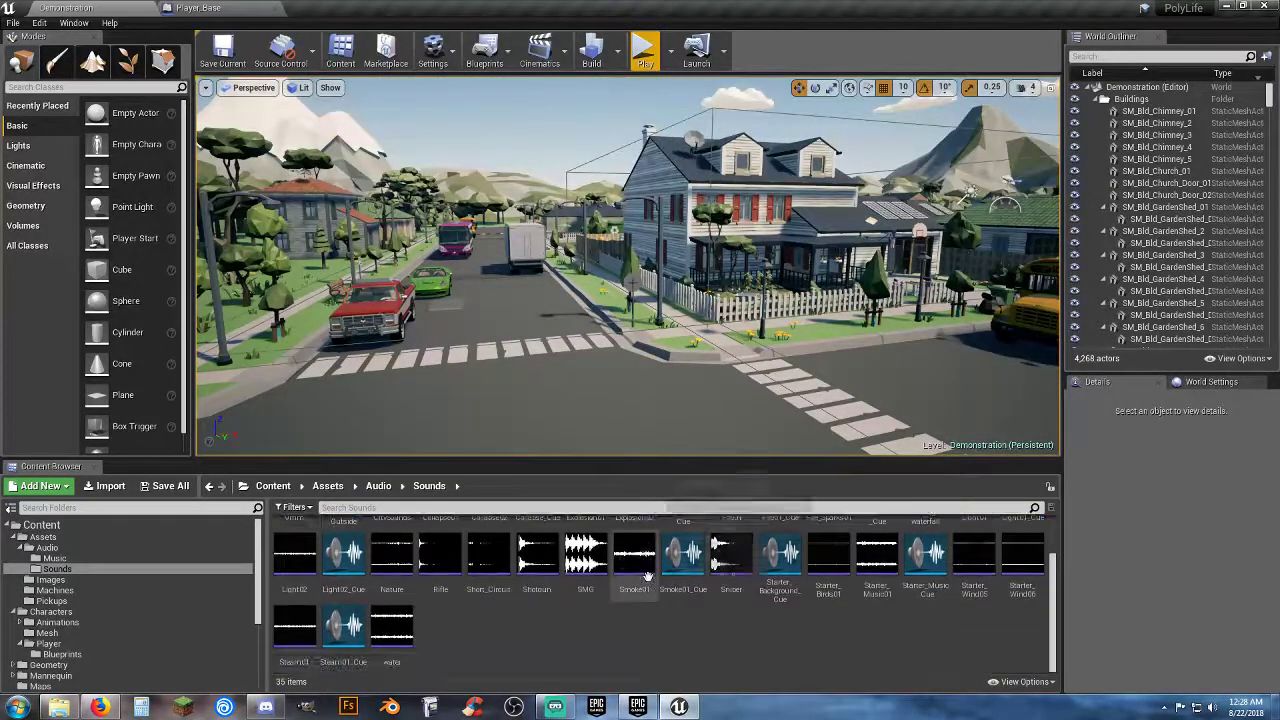
{"action": "scroll", "coordinate": [625, 640], "scroll_direction": "up", "scroll_amount": 2}
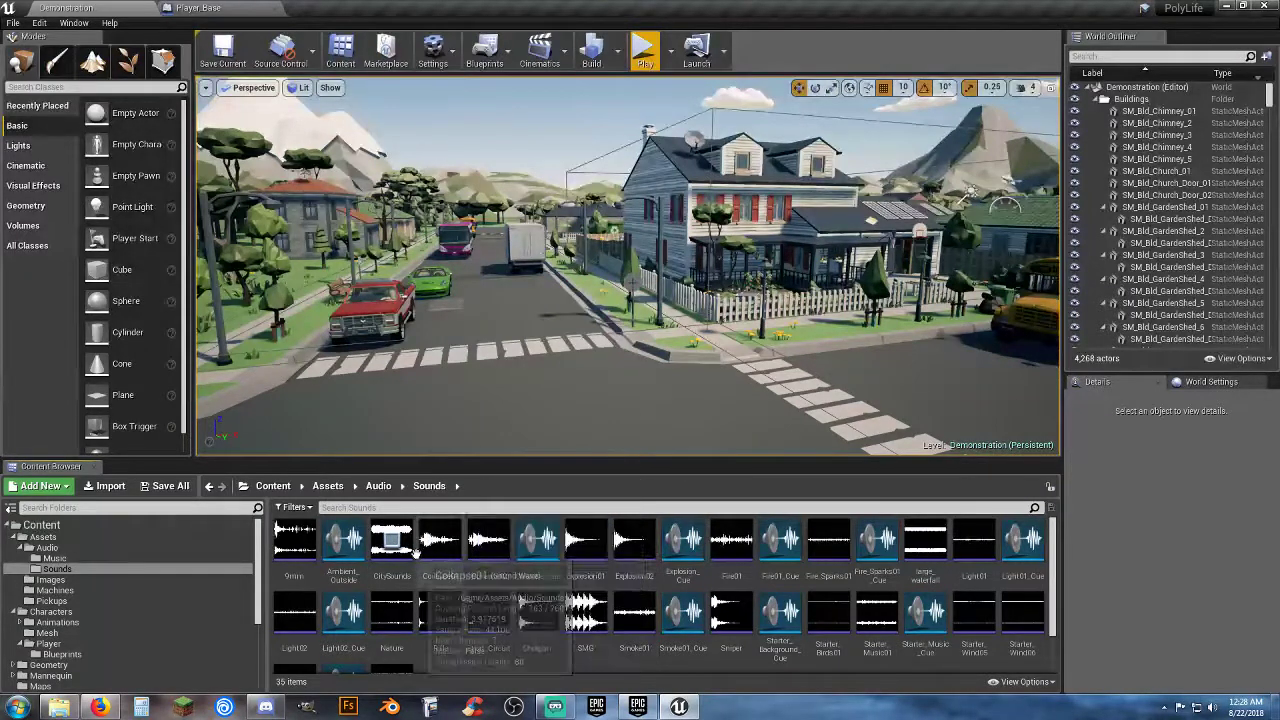
{"action": "left_click", "coordinate": [392, 545]}
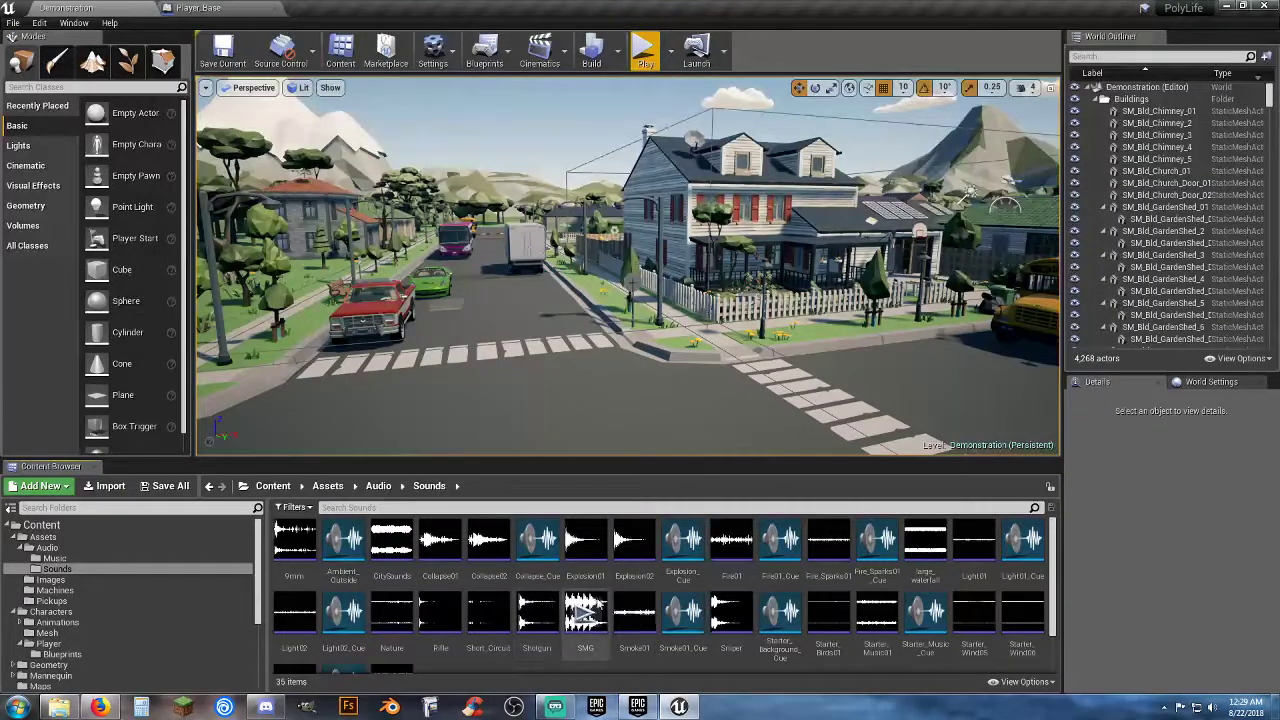
{"action": "scroll", "coordinate": [716, 552], "scroll_direction": "down", "scroll_amount": 2}
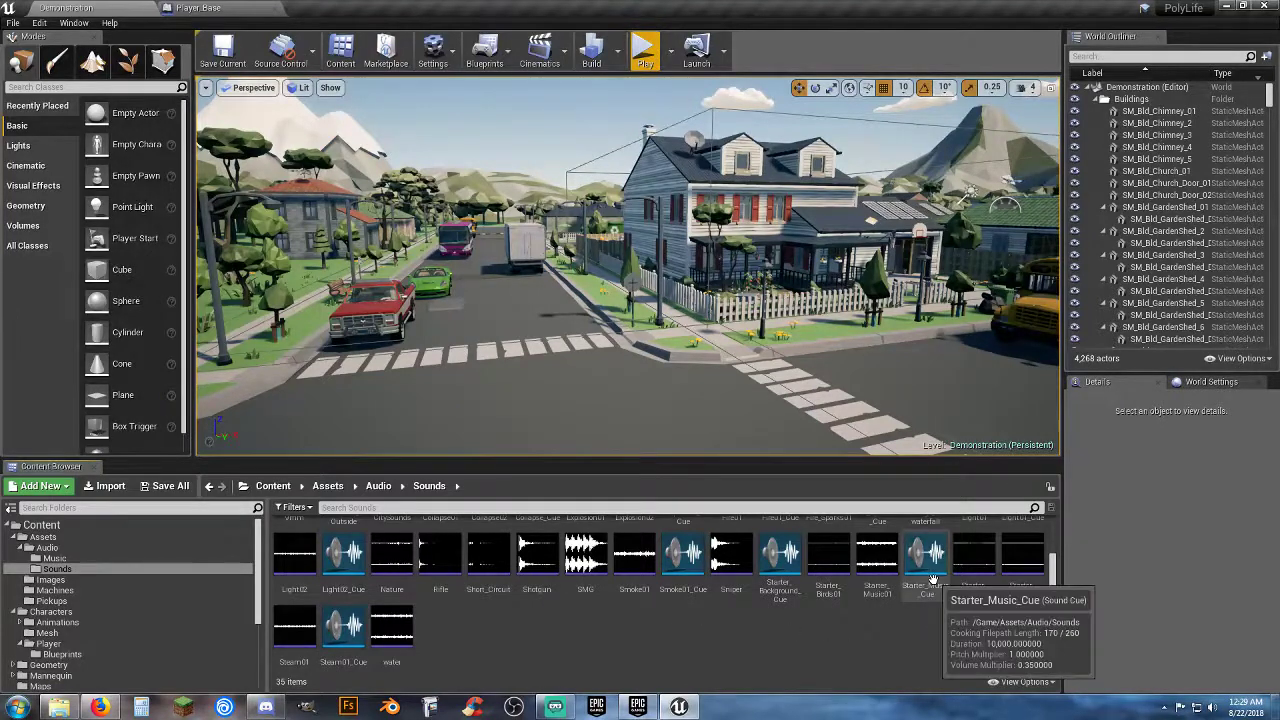
{"action": "right_click", "coordinate": [738, 627]}
{"action": "mouse_move", "coordinate": [836, 625]}
{"action": "left_click", "coordinate": [820, 660]}
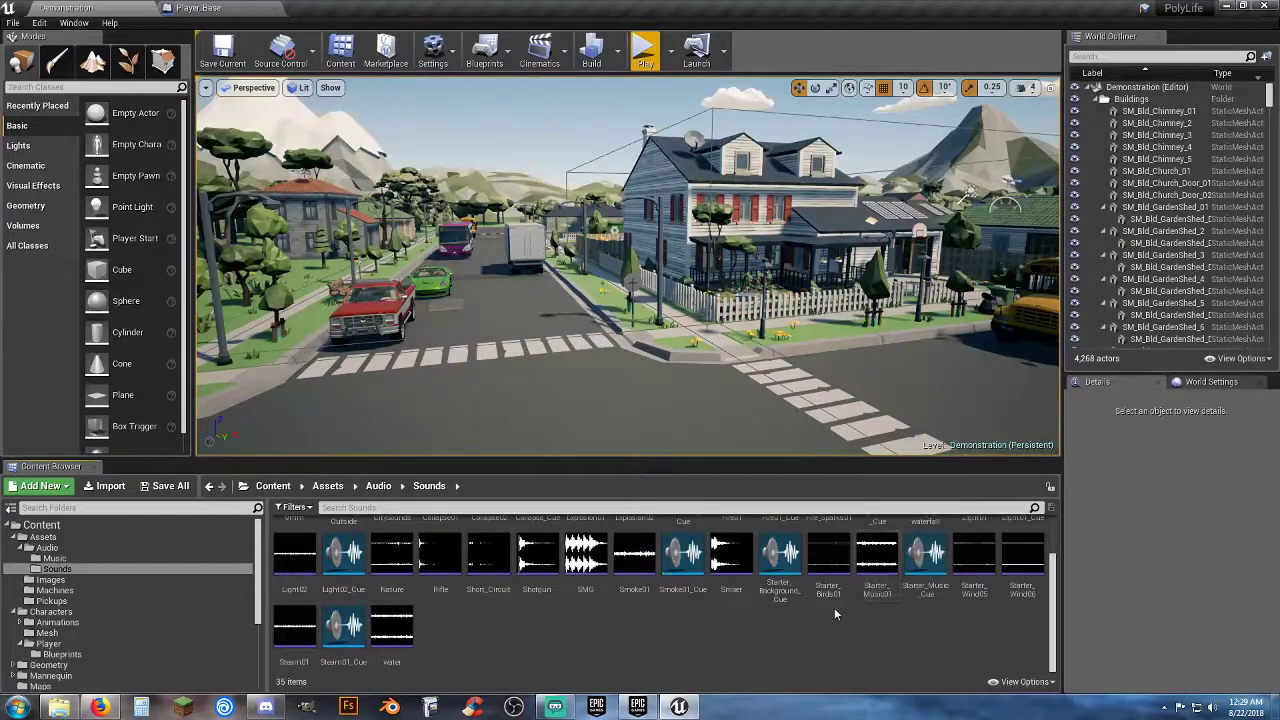
Open Starter_Background_Cue and assign the Starter_Birds01 sound wave to its first Looping Wave Player.
{"action": "double_click", "coordinate": [777, 556]}
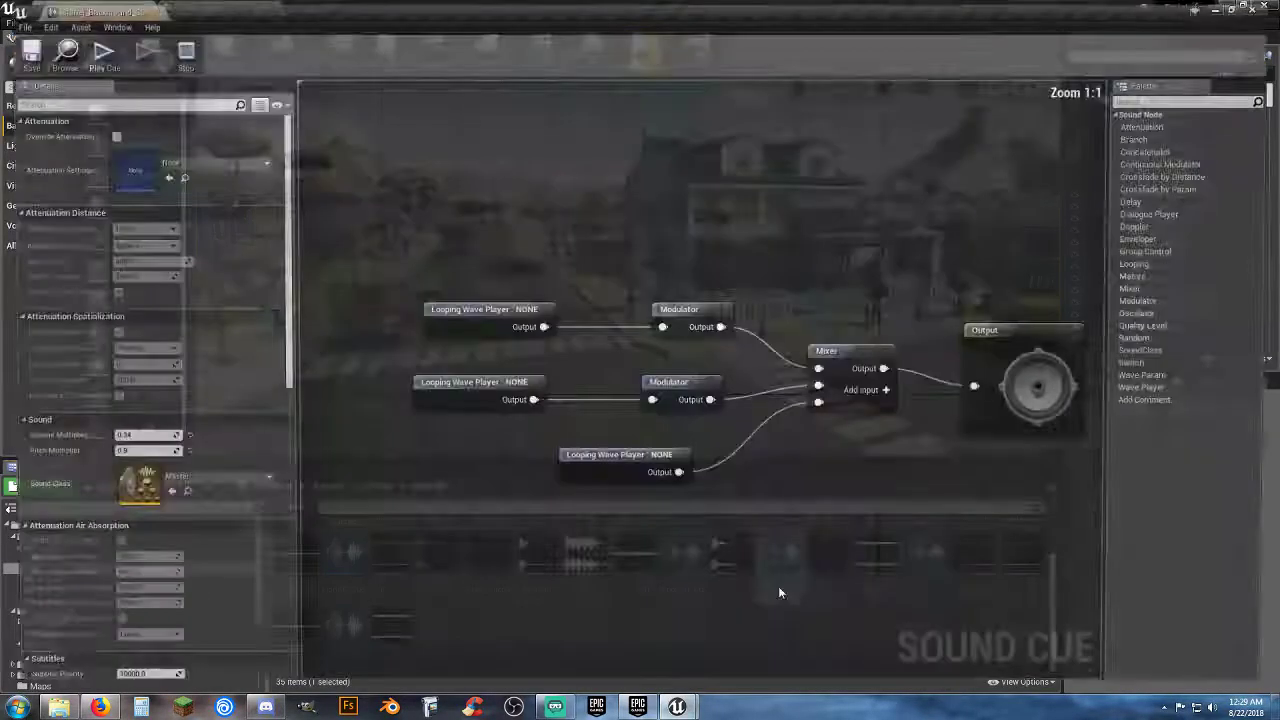
{"action": "left_click", "coordinate": [488, 321]}
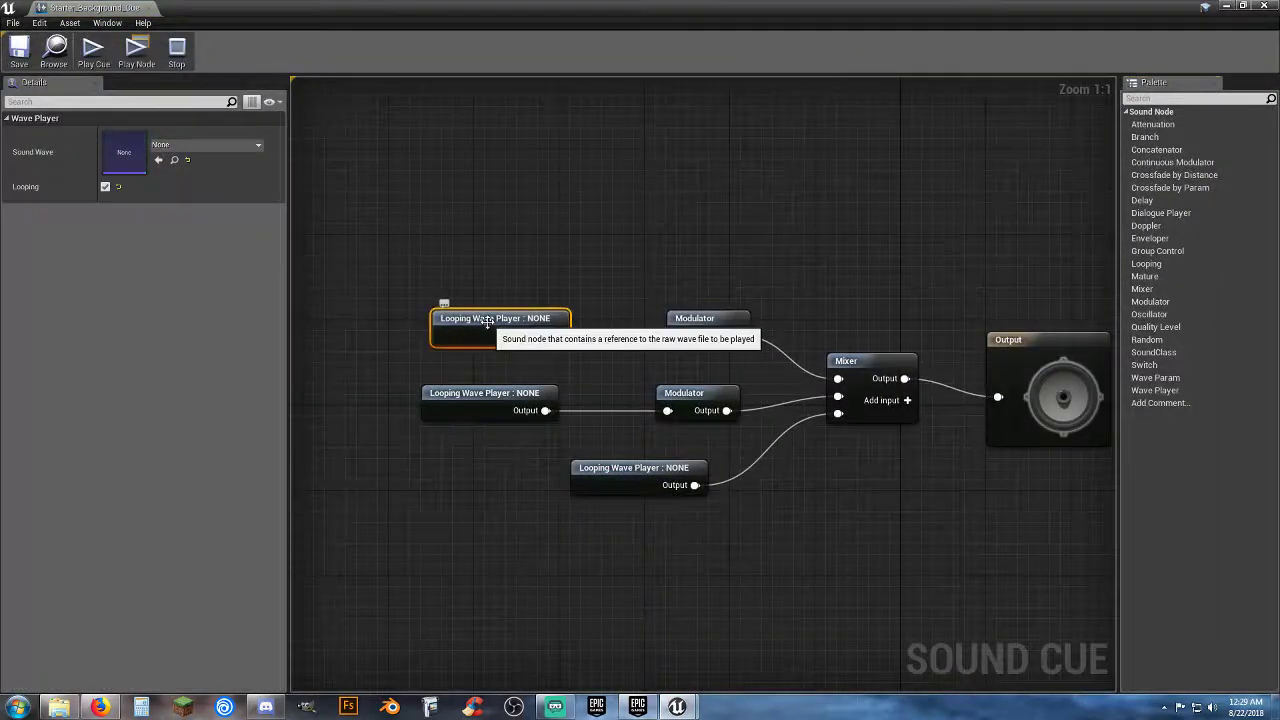
{"action": "left_click", "coordinate": [255, 147]}
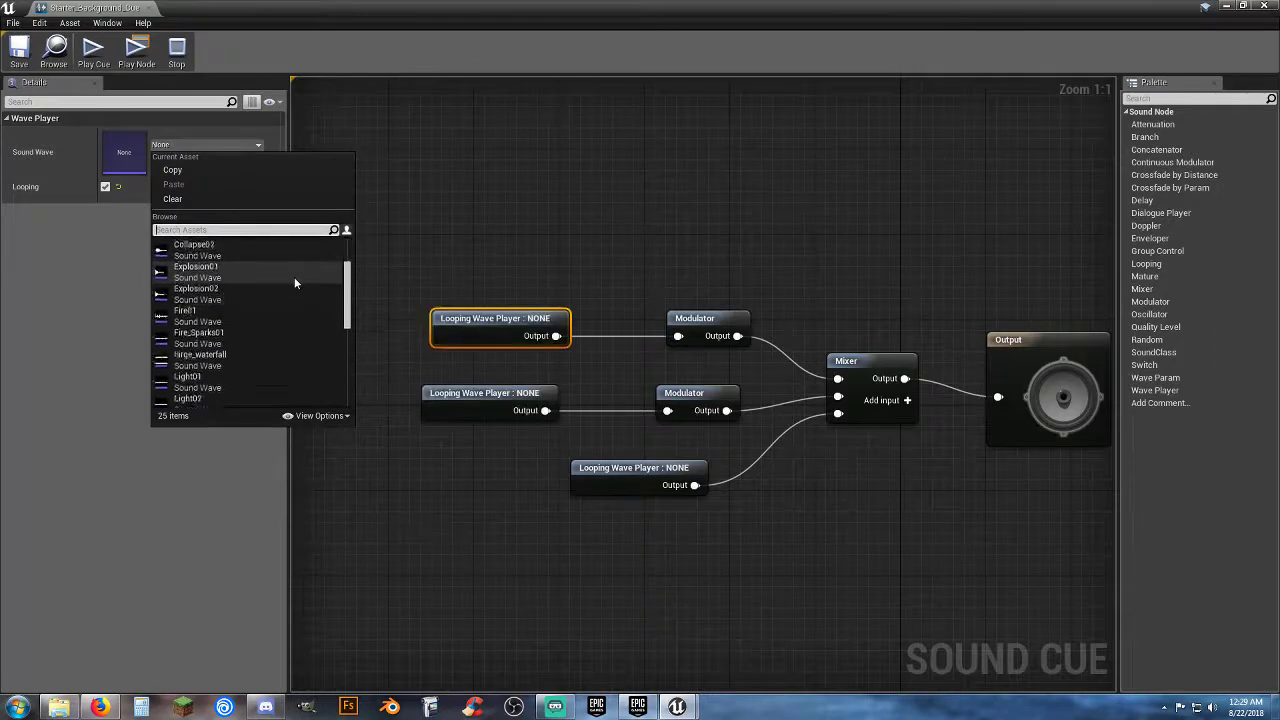
{"action": "scroll", "coordinate": [294, 277], "scroll_direction": "down", "scroll_amount": 5}
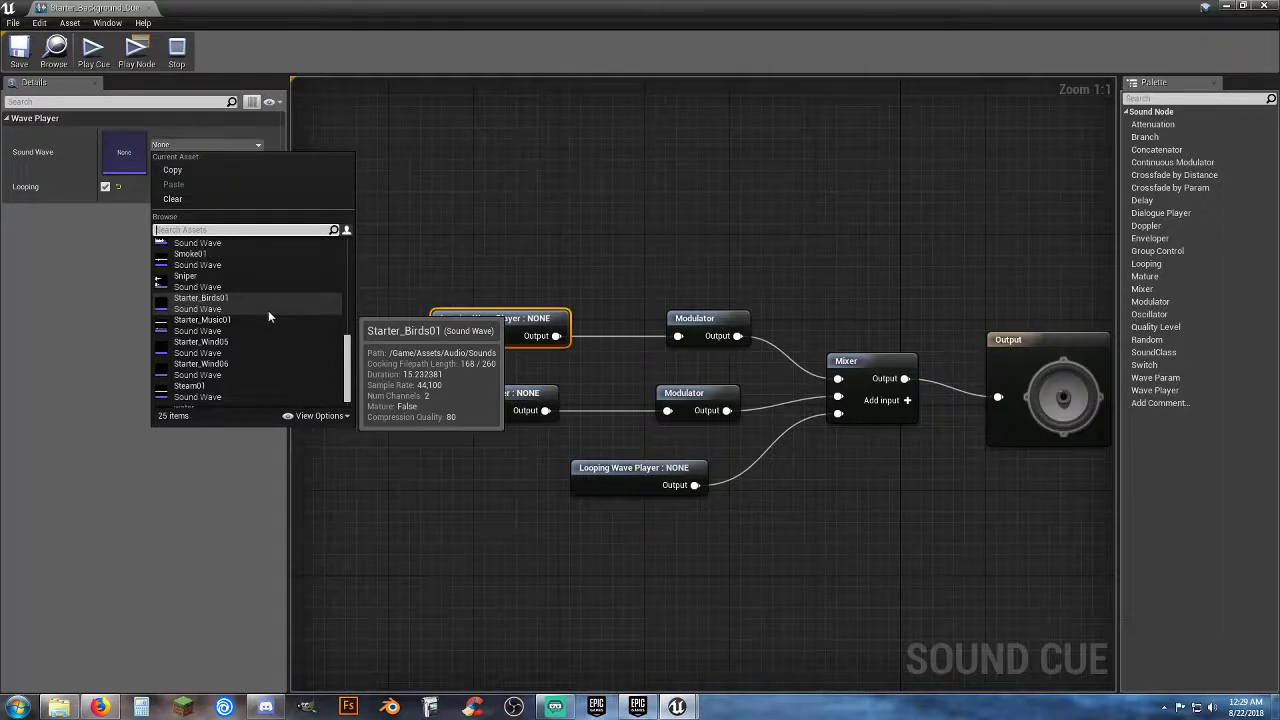
{"action": "left_click", "coordinate": [268, 304]}
Assign the Starter_Wind05 sound wave to the second Looping Wave Player in the cue.
{"action": "left_click", "coordinate": [535, 402]}
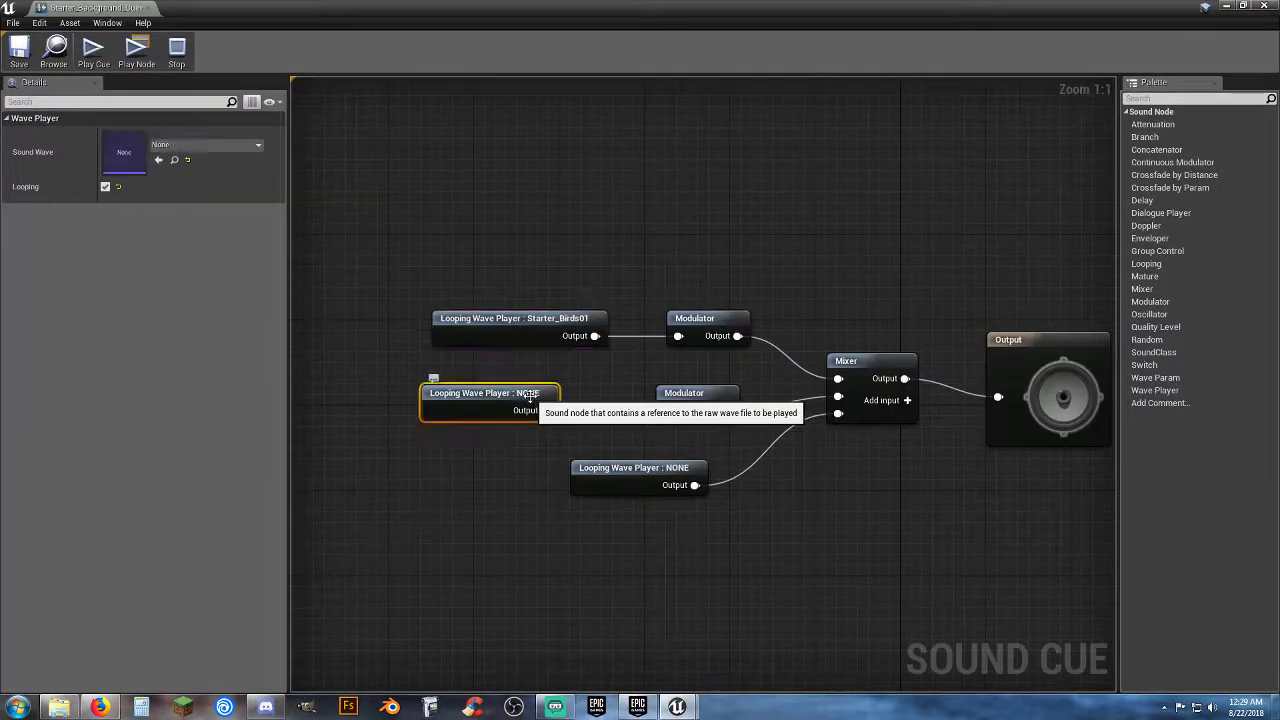
{"action": "left_click", "coordinate": [252, 149]}
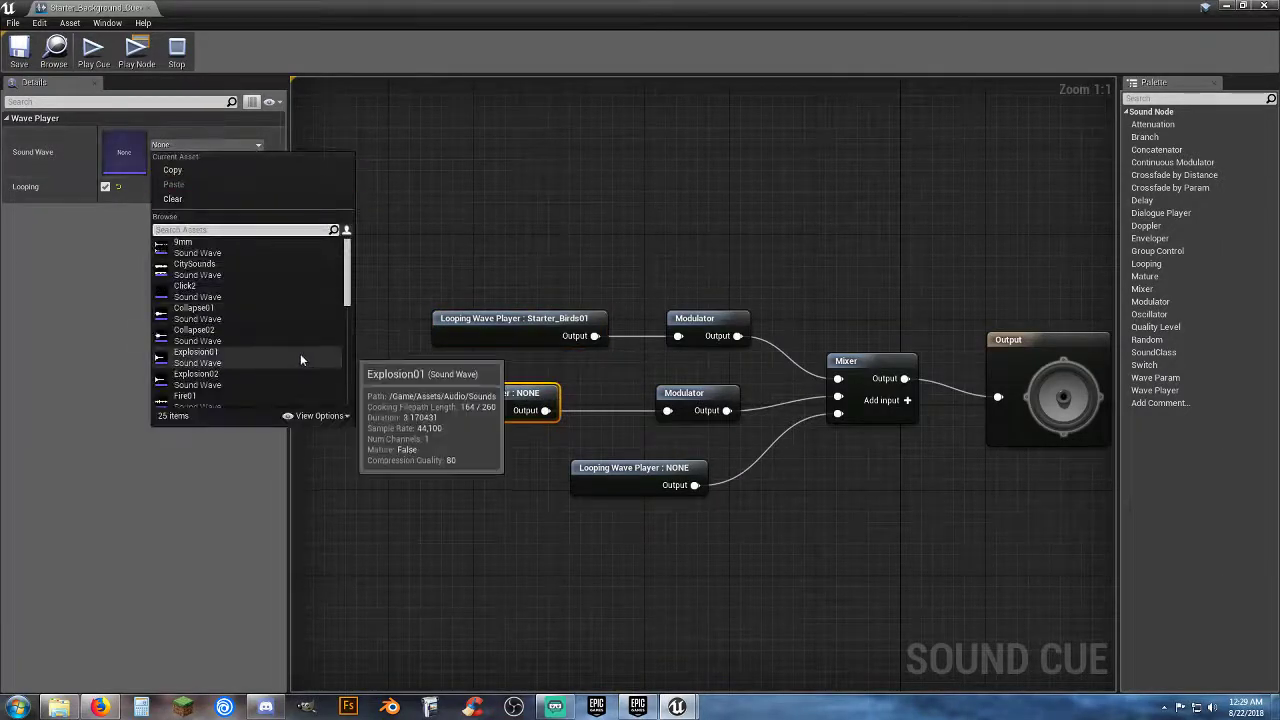
{"action": "scroll", "coordinate": [270, 354], "scroll_direction": "down", "scroll_amount": 5}
{"action": "scroll", "coordinate": [248, 332], "scroll_direction": "down", "scroll_amount": 3}
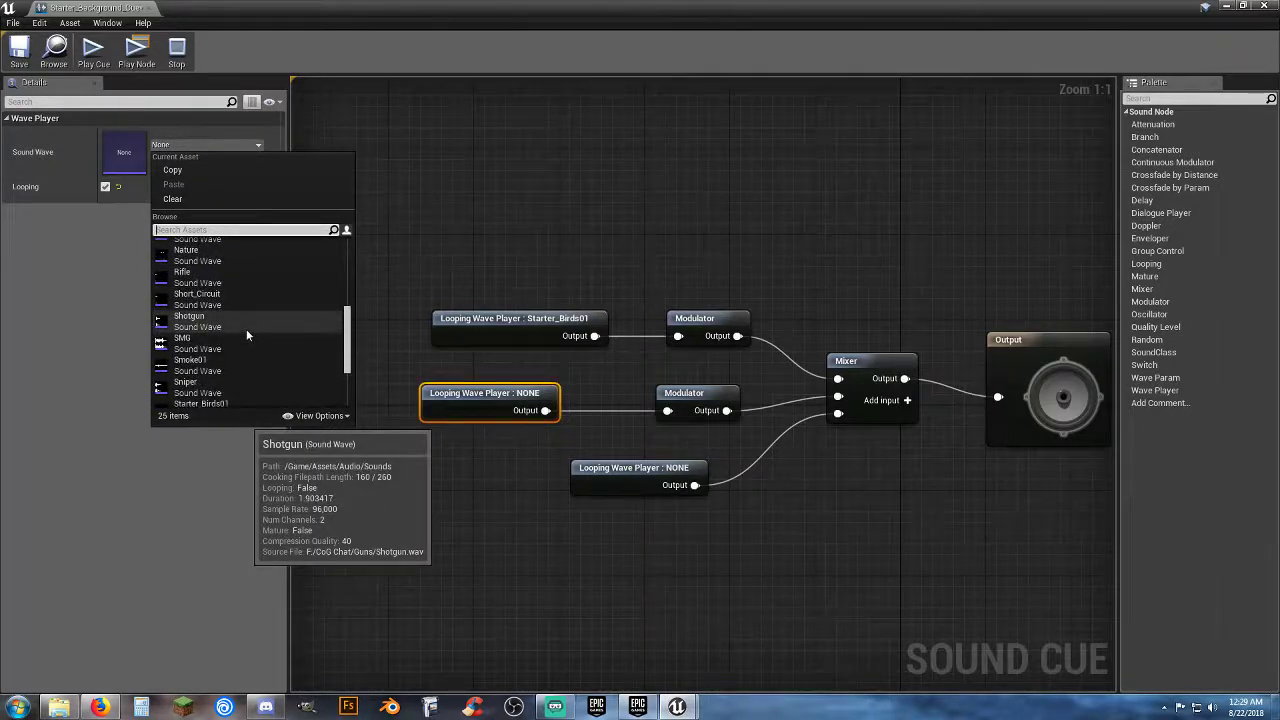
{"action": "scroll", "coordinate": [243, 371], "scroll_direction": "down", "scroll_amount": 5}
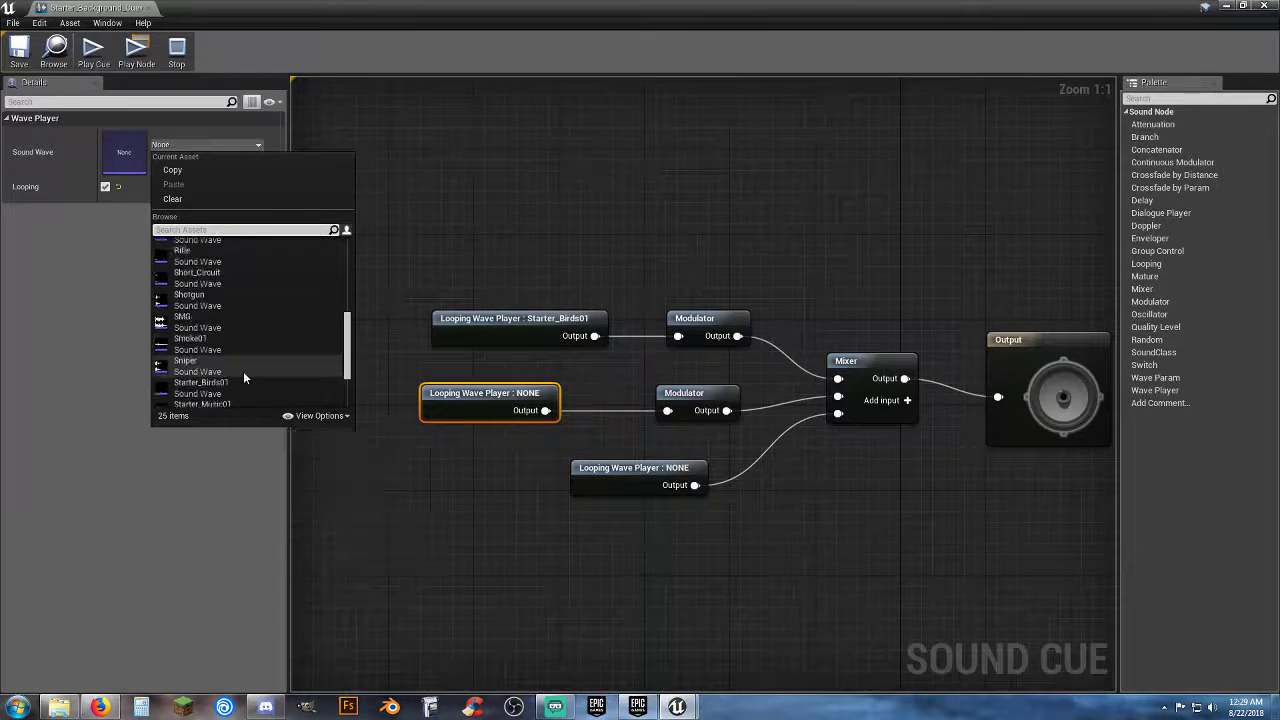
{"action": "scroll", "coordinate": [240, 370], "scroll_direction": "down", "scroll_amount": 1}
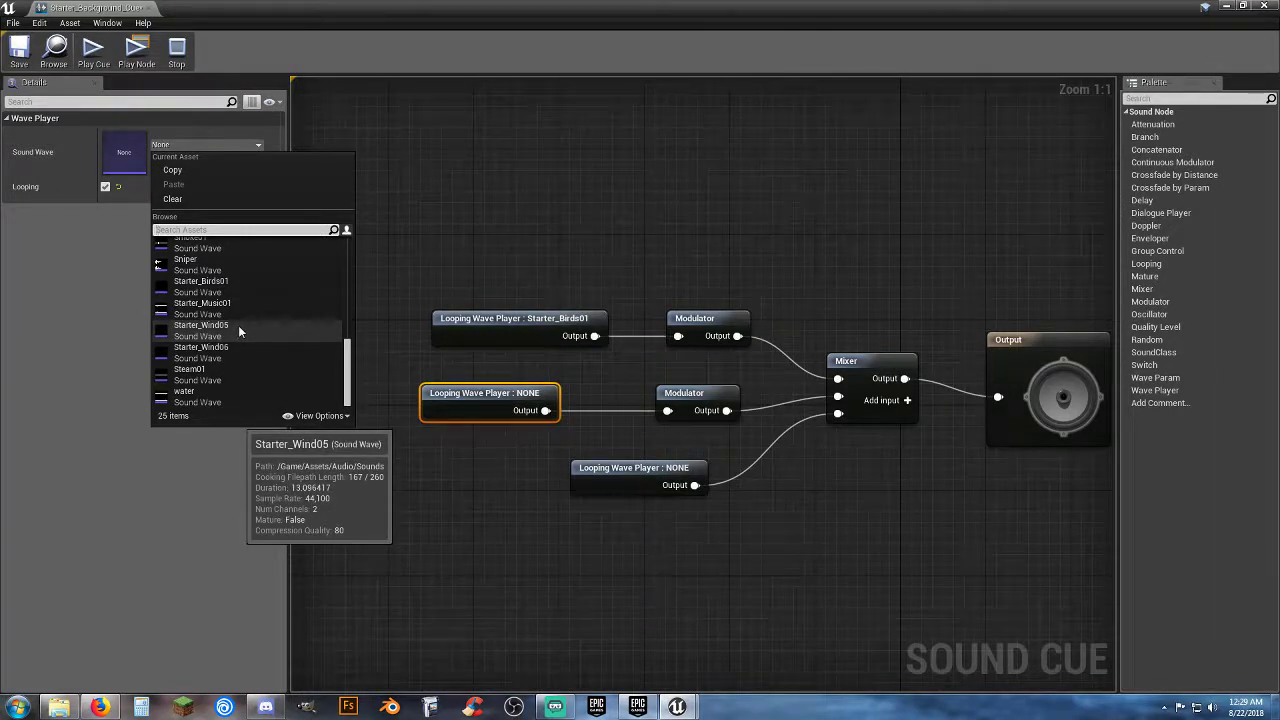
{"action": "left_click", "coordinate": [238, 330]}
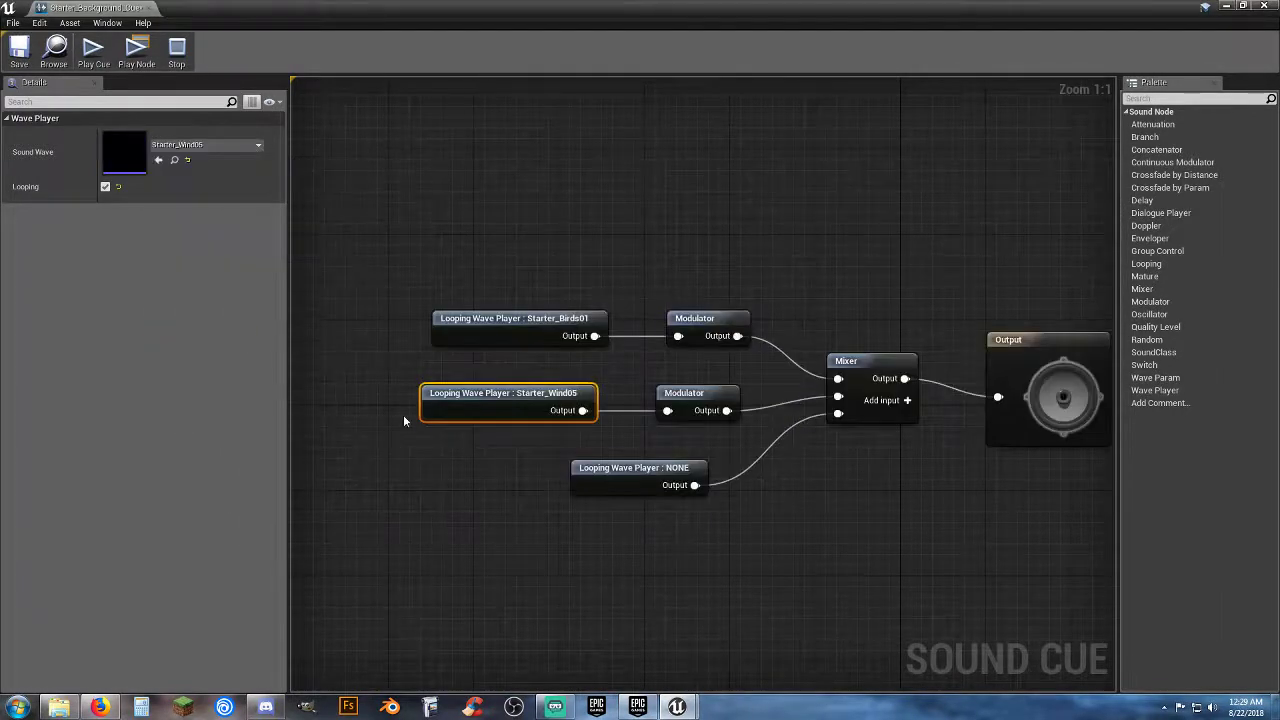
Assign the Starter_Wind06 sound wave to the third Looping Wave Player, which feeds the Mixer directly.
{"action": "right_click_drag", "start_coordinate": [502, 485], "coordinate": [459, 487]}
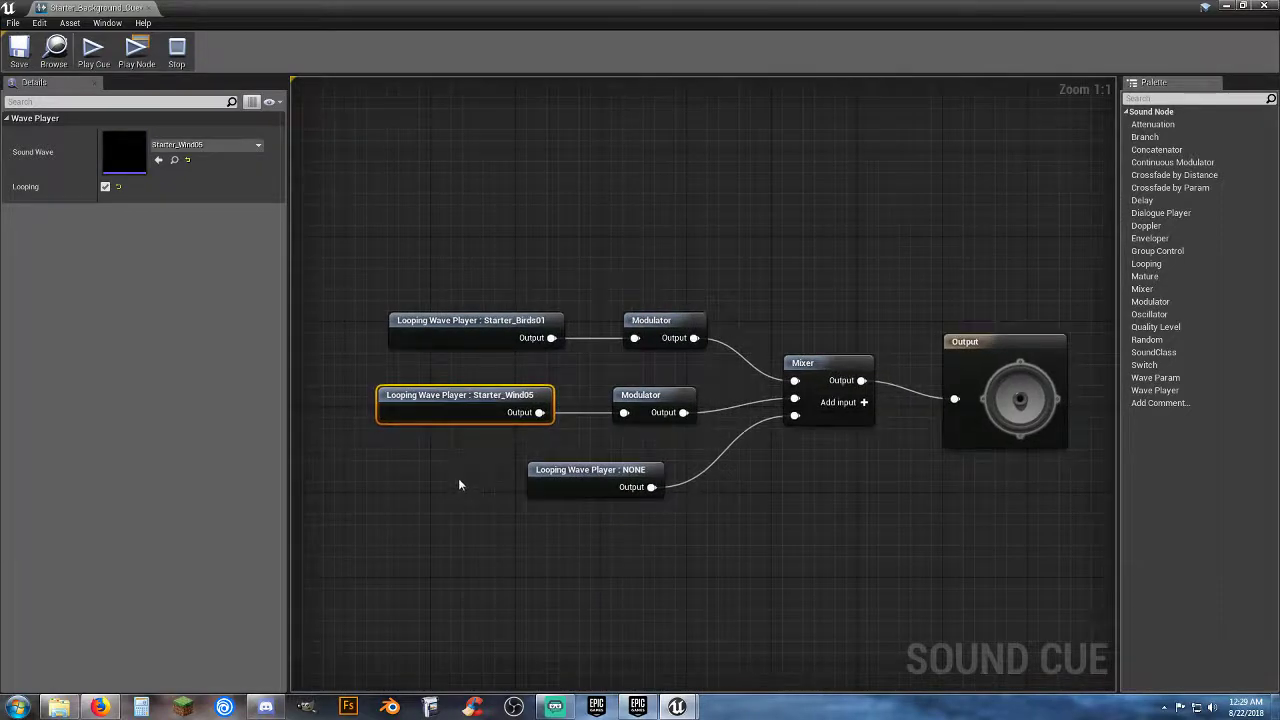
{"action": "left_click", "coordinate": [550, 473]}
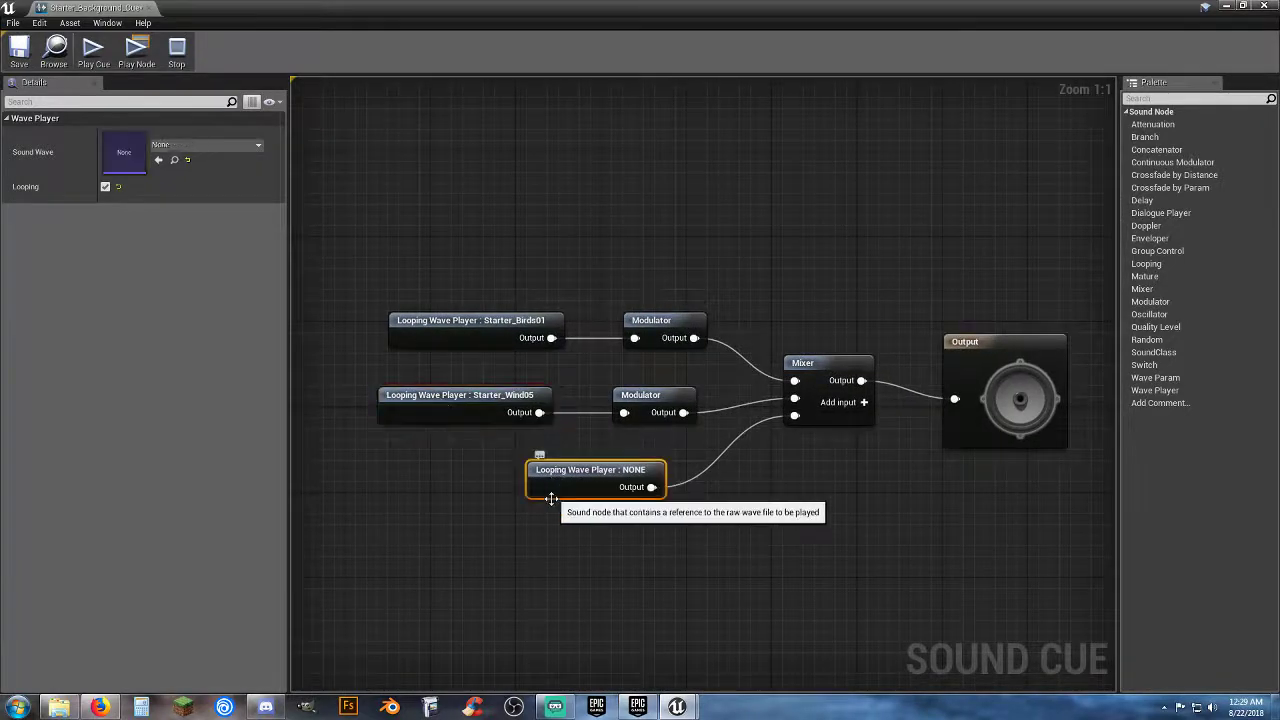
{"action": "left_click", "coordinate": [221, 148]}
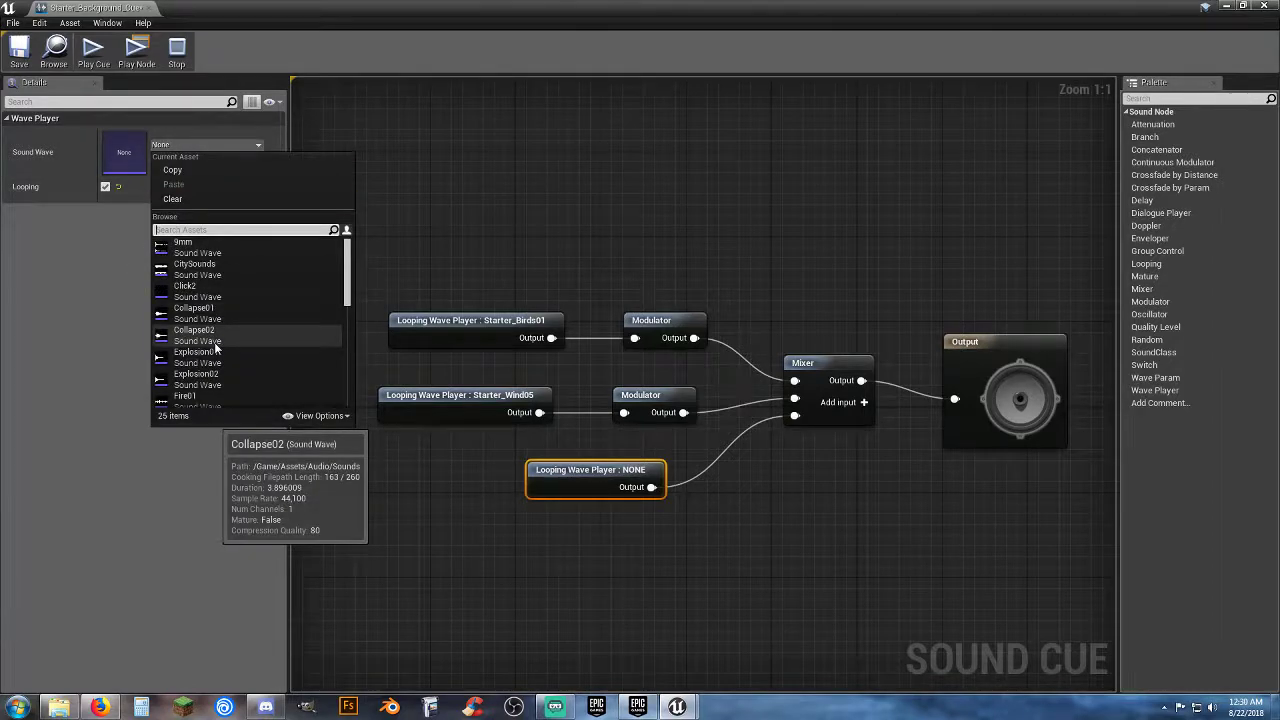
{"action": "scroll", "coordinate": [215, 345], "scroll_direction": "down", "scroll_amount": 6}
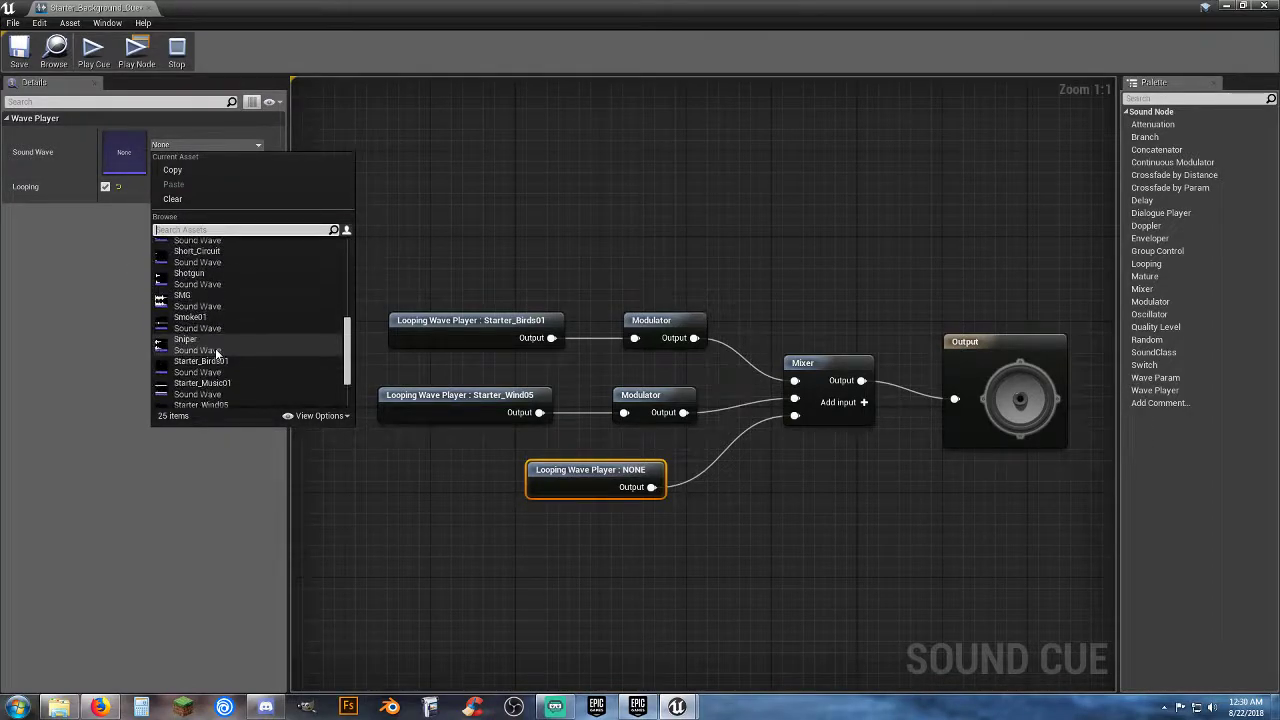
{"action": "scroll", "coordinate": [216, 352], "scroll_direction": "down", "scroll_amount": 2}
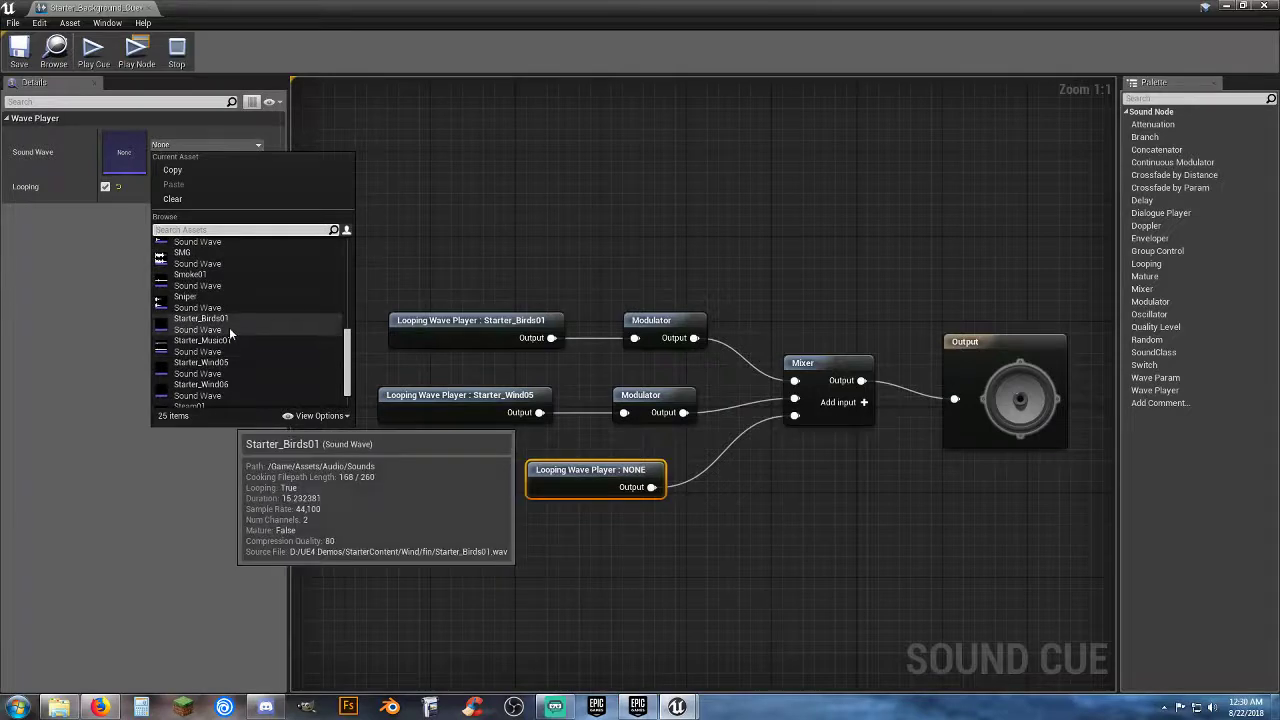
{"action": "scroll", "coordinate": [226, 345], "scroll_direction": "down", "scroll_amount": 1}
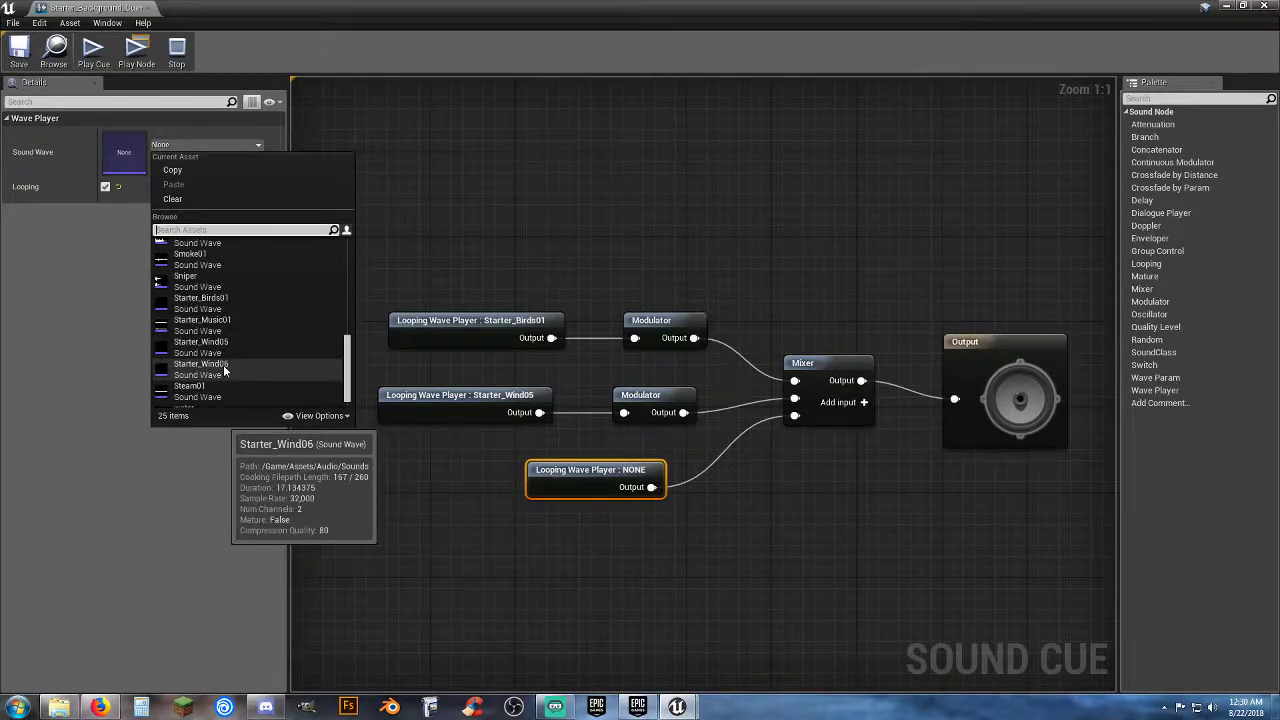
{"action": "left_click", "coordinate": [223, 364]}
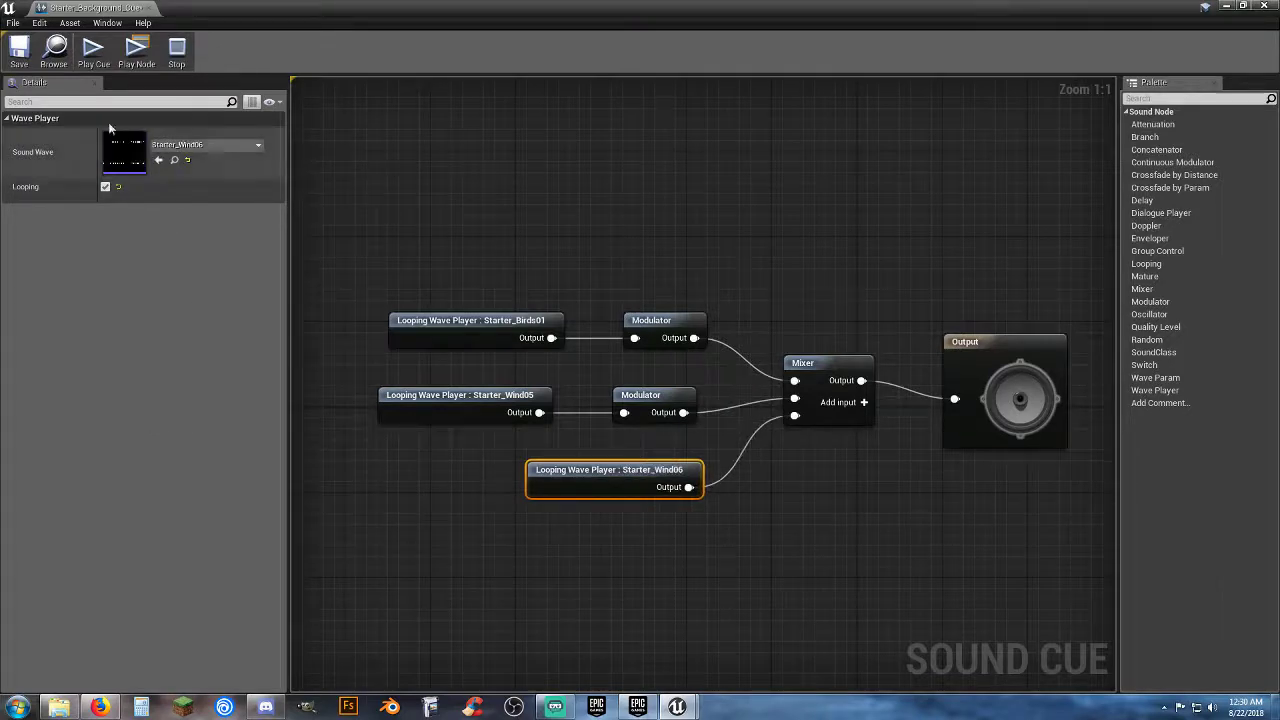
Save Starter_Background_Cue, play the whole cue as a preview and close its editor.
{"action": "left_click", "coordinate": [33, 55]}
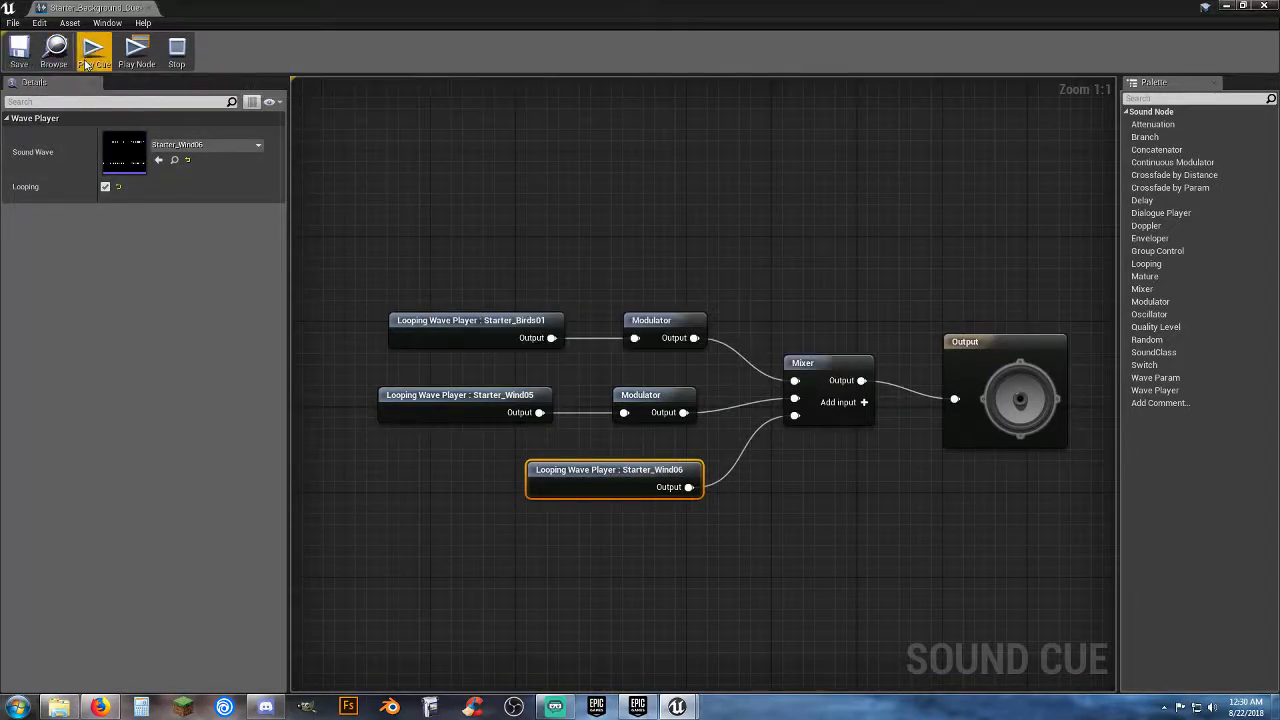
{"action": "left_click", "coordinate": [100, 62]}
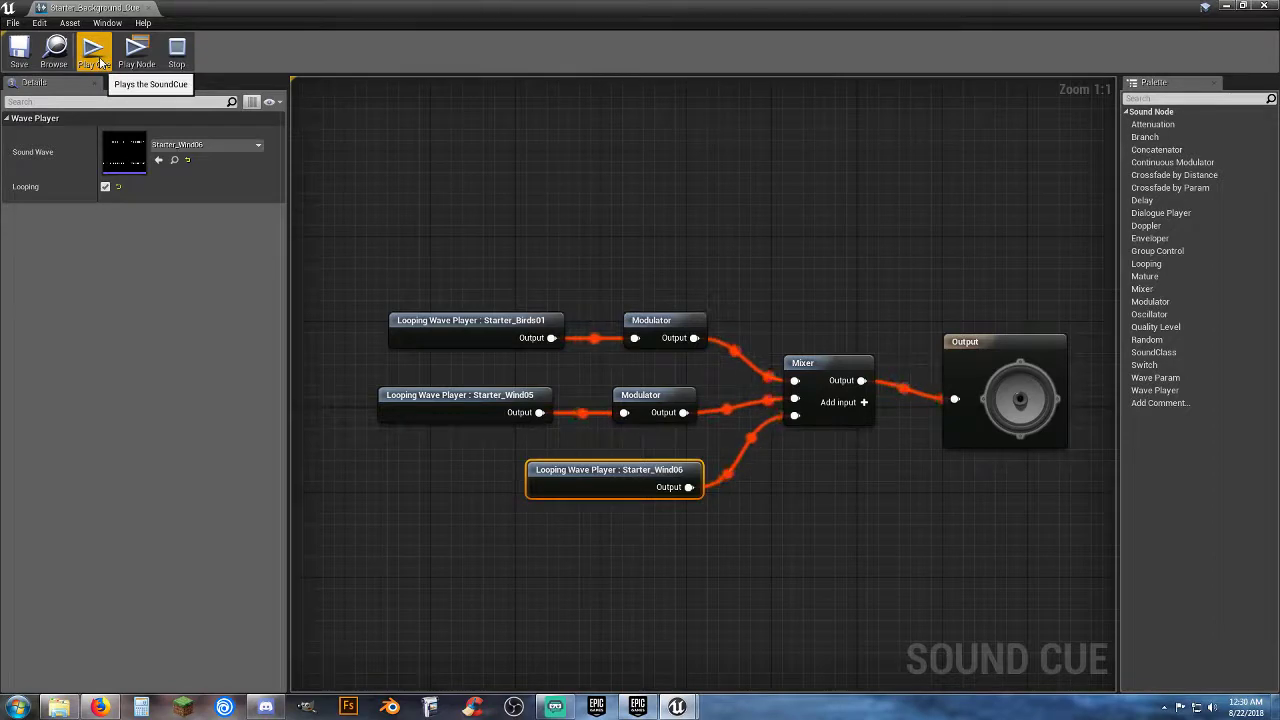
{"action": "left_click", "coordinate": [148, 8]}
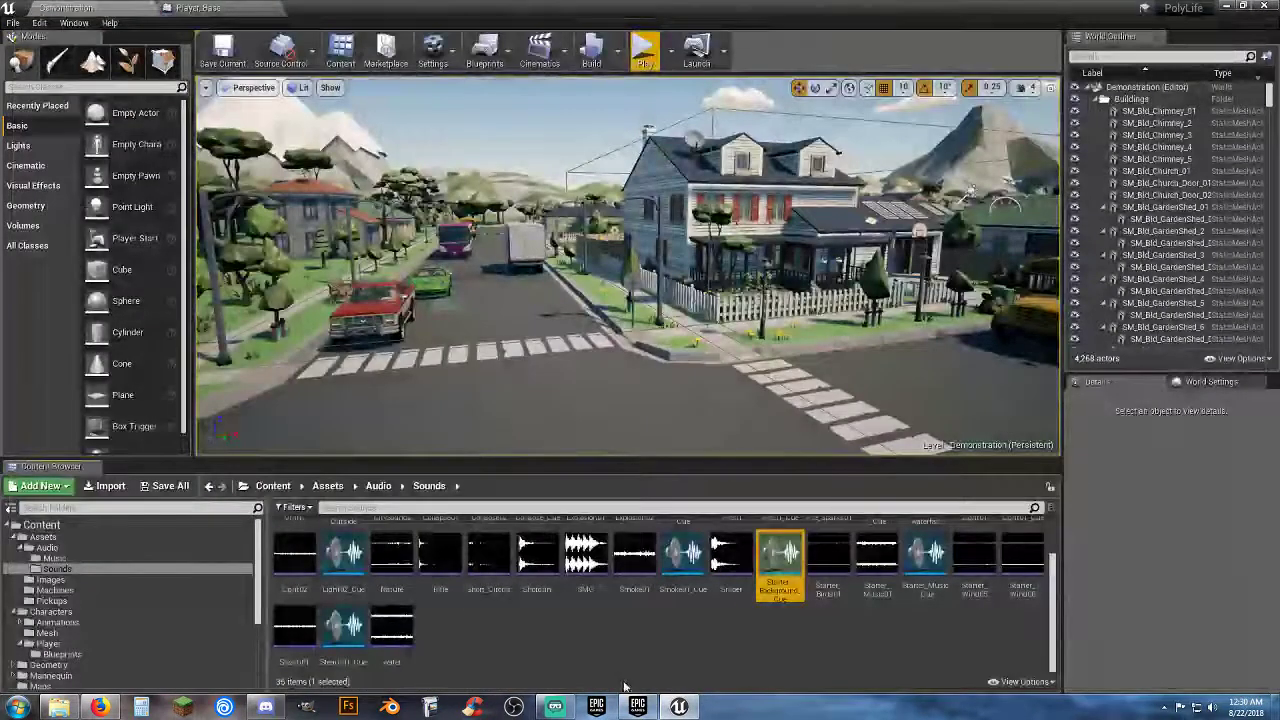
Open the Demonstration Level Blueprint and set the Play Sound at Location node's sound to Starter_Background_Cue.
{"action": "left_click", "coordinate": [485, 50]}
{"action": "left_click", "coordinate": [512, 163]}
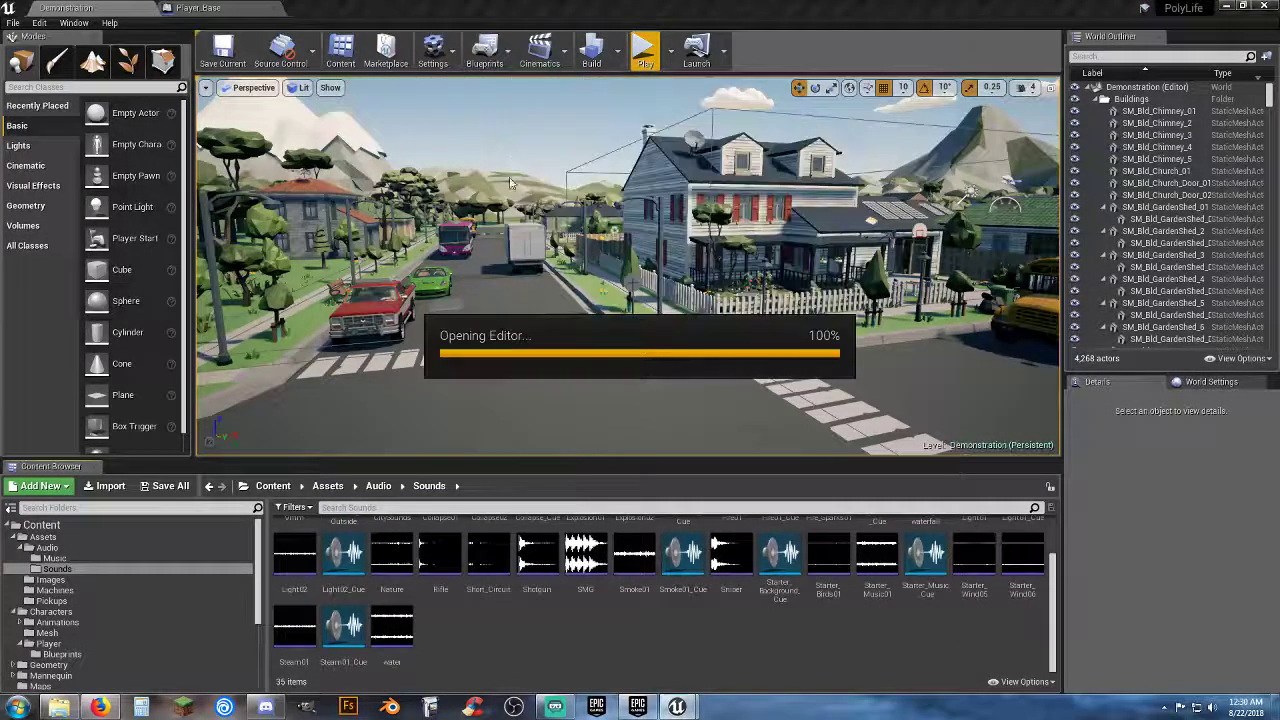
{"action": "right_click_drag", "start_coordinate": [545, 347], "coordinate": [517, 311]}
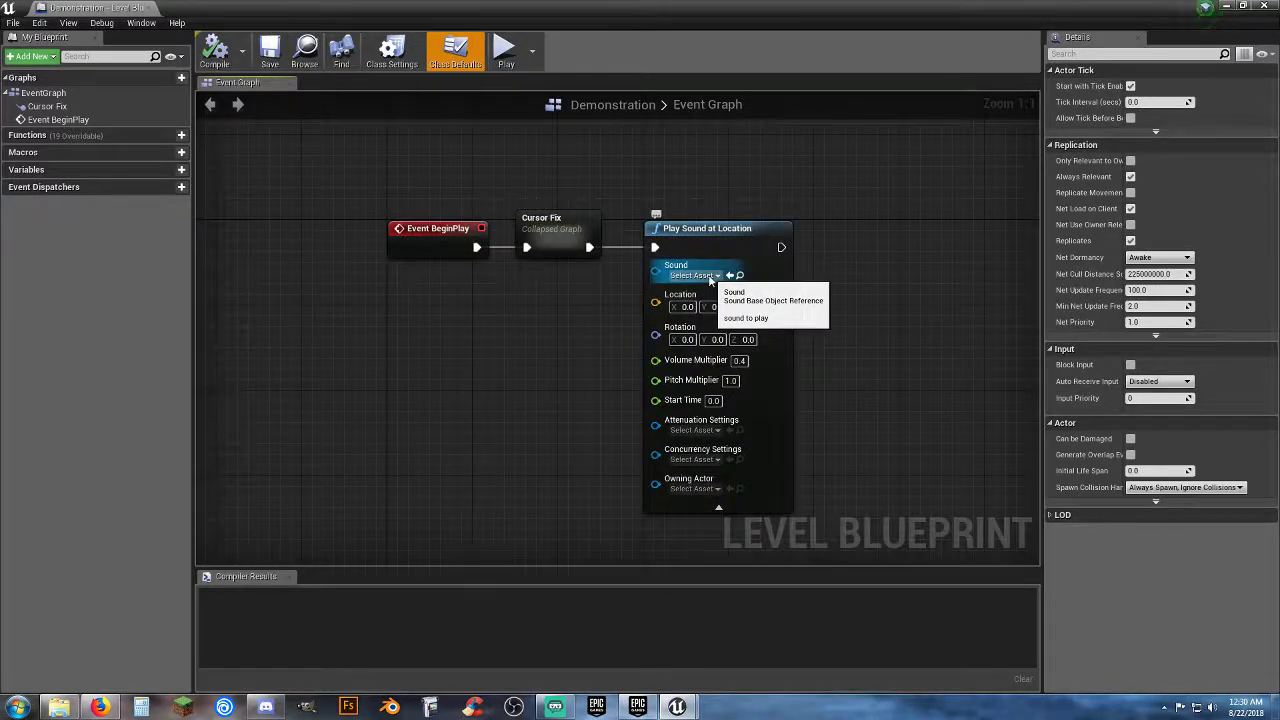
{"action": "left_click", "coordinate": [708, 276]}
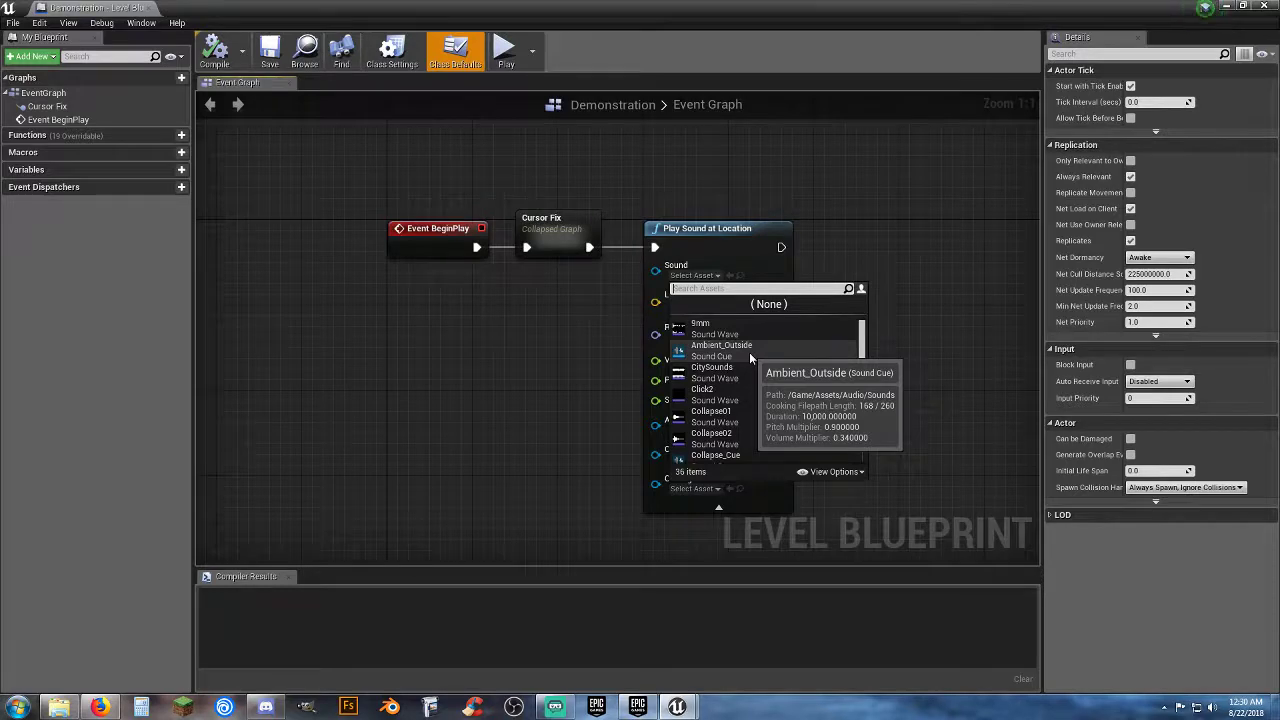
{"action": "scroll", "coordinate": [749, 352], "scroll_direction": "down", "scroll_amount": 8}
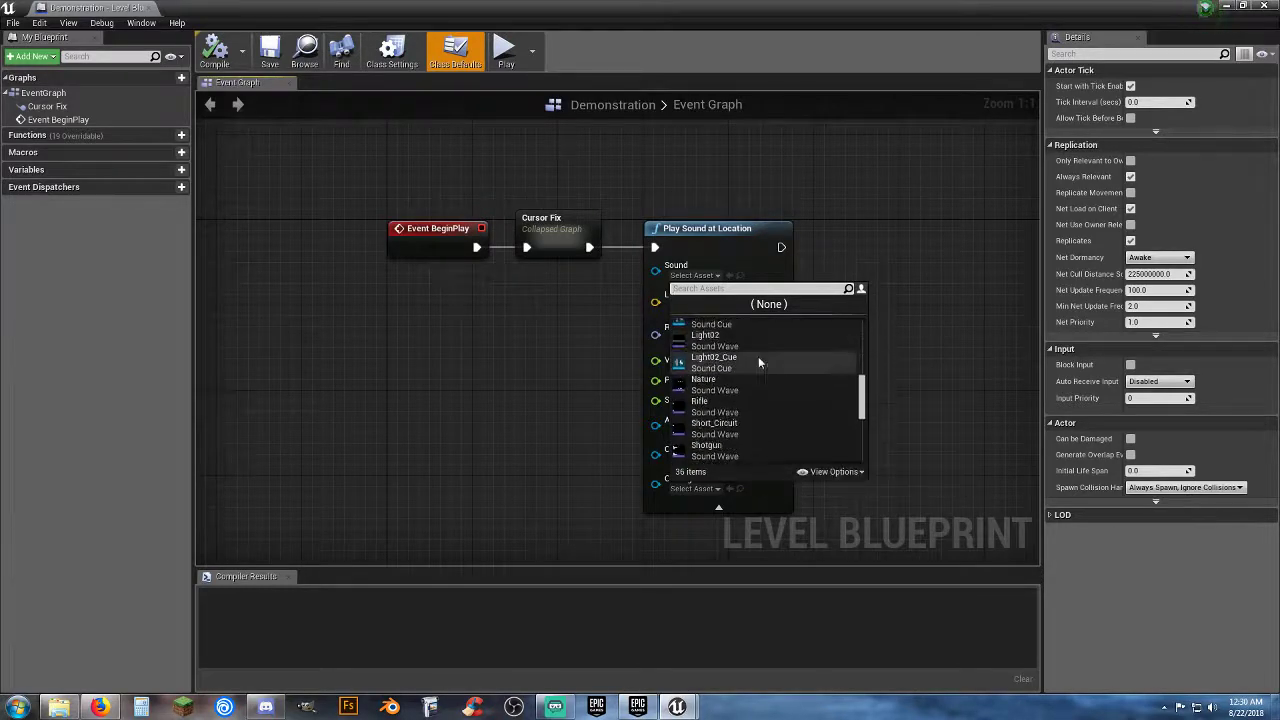
{"action": "scroll", "coordinate": [758, 356], "scroll_direction": "down", "scroll_amount": 3}
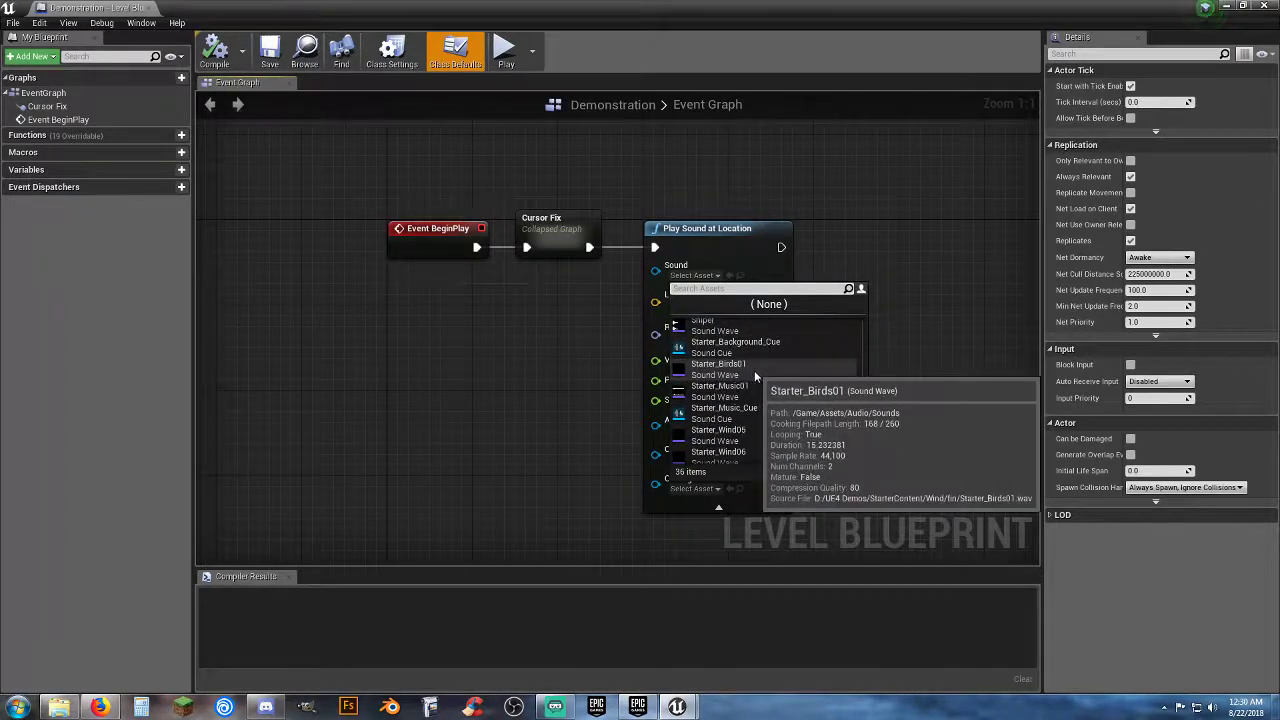
{"action": "left_click", "coordinate": [760, 342]}
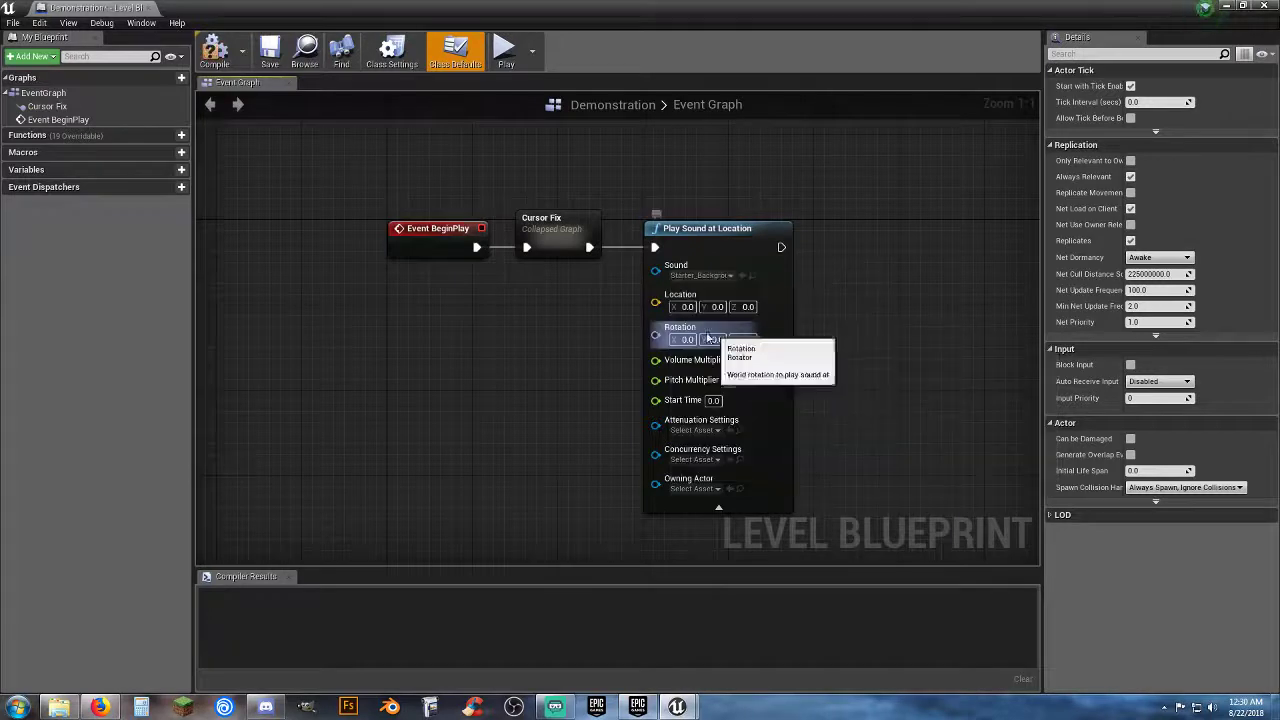
Compile and save the Level Blueprint and close it.
{"action": "left_click", "coordinate": [215, 60]}
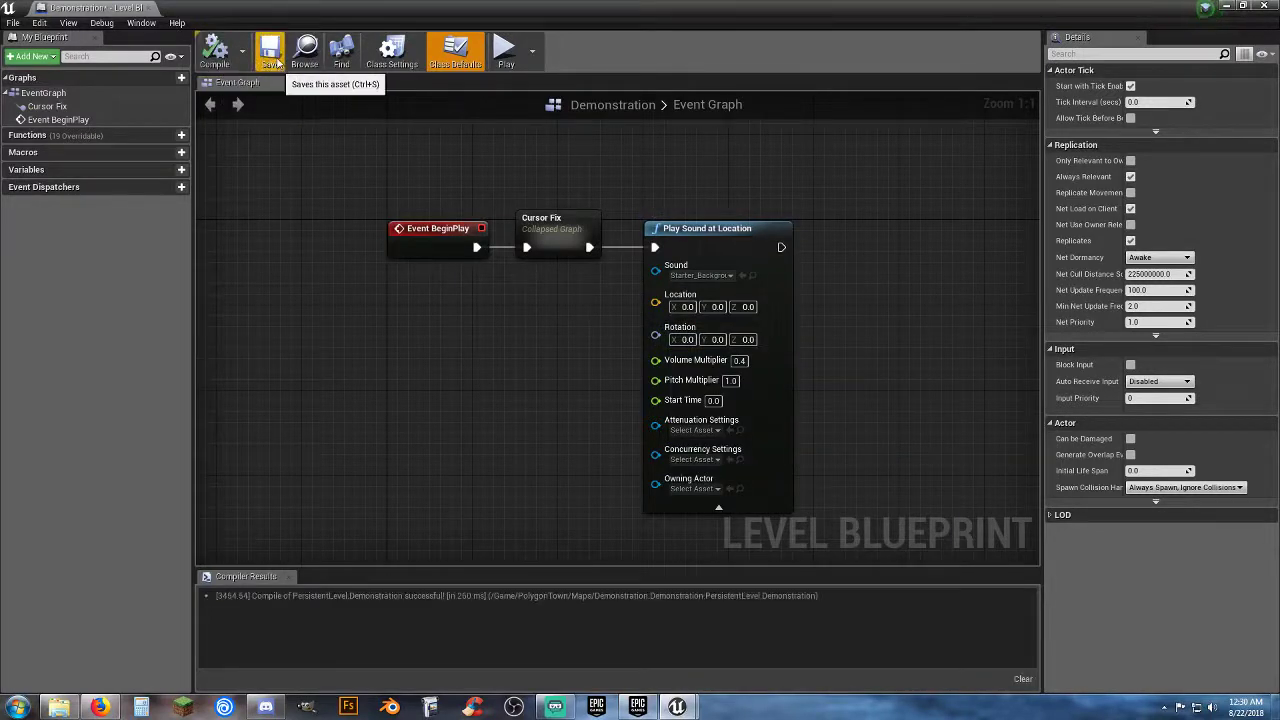
{"action": "left_click", "coordinate": [271, 60]}
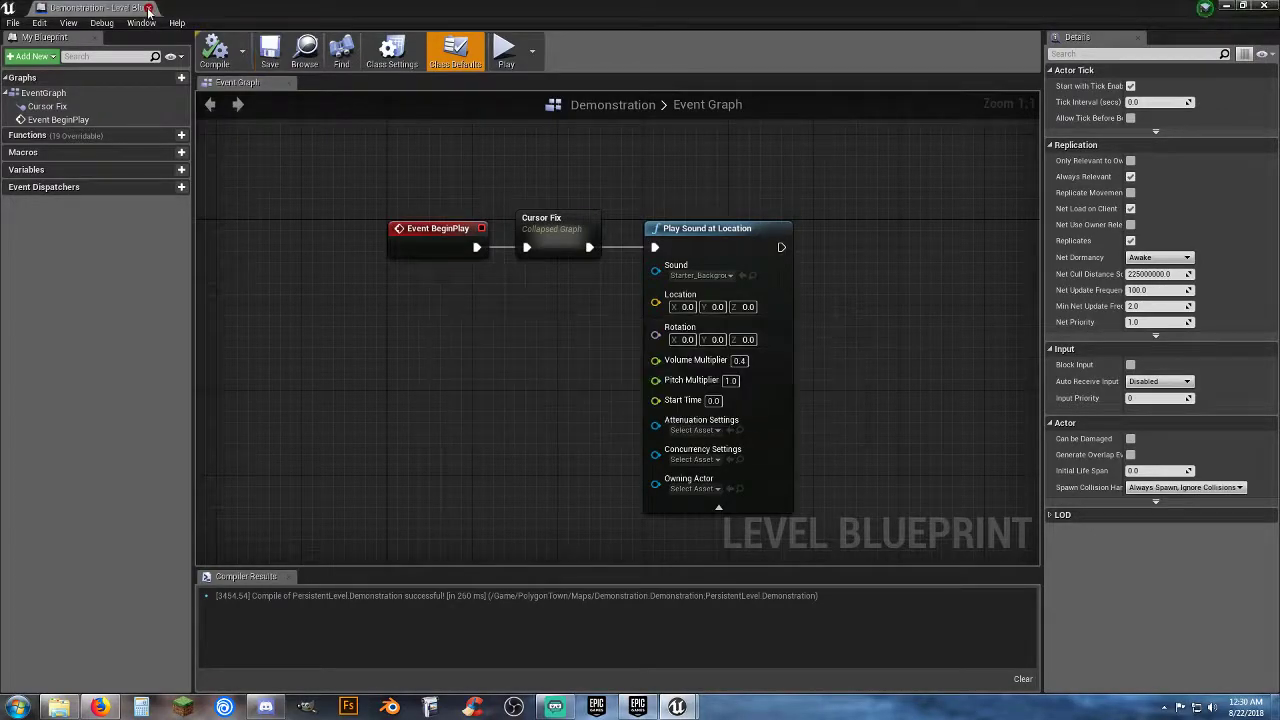
{"action": "left_click", "coordinate": [148, 9]}
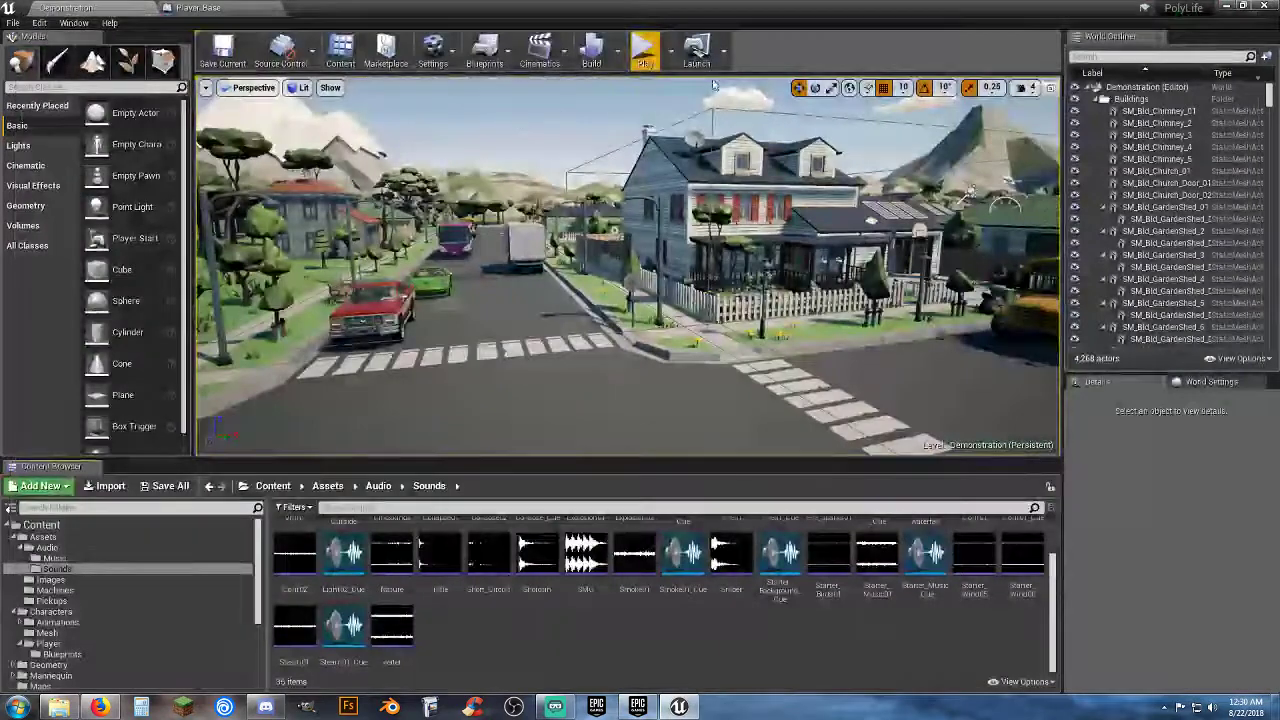
Playtest the level, running the police character along the streets and up to the house porch to listen to the background ambience, and end the session.
{"action": "left_click", "coordinate": [644, 52]}
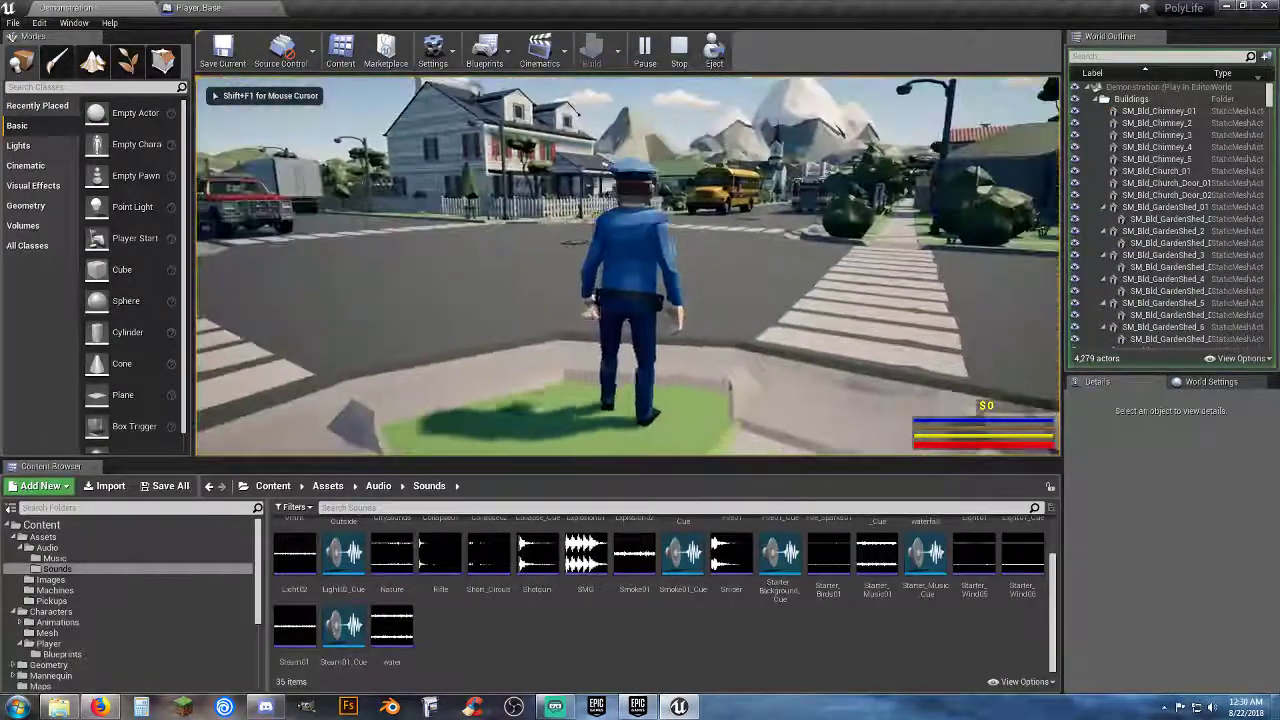
{"action": "key", "text": "w"}
{"action": "key", "text": "w"}
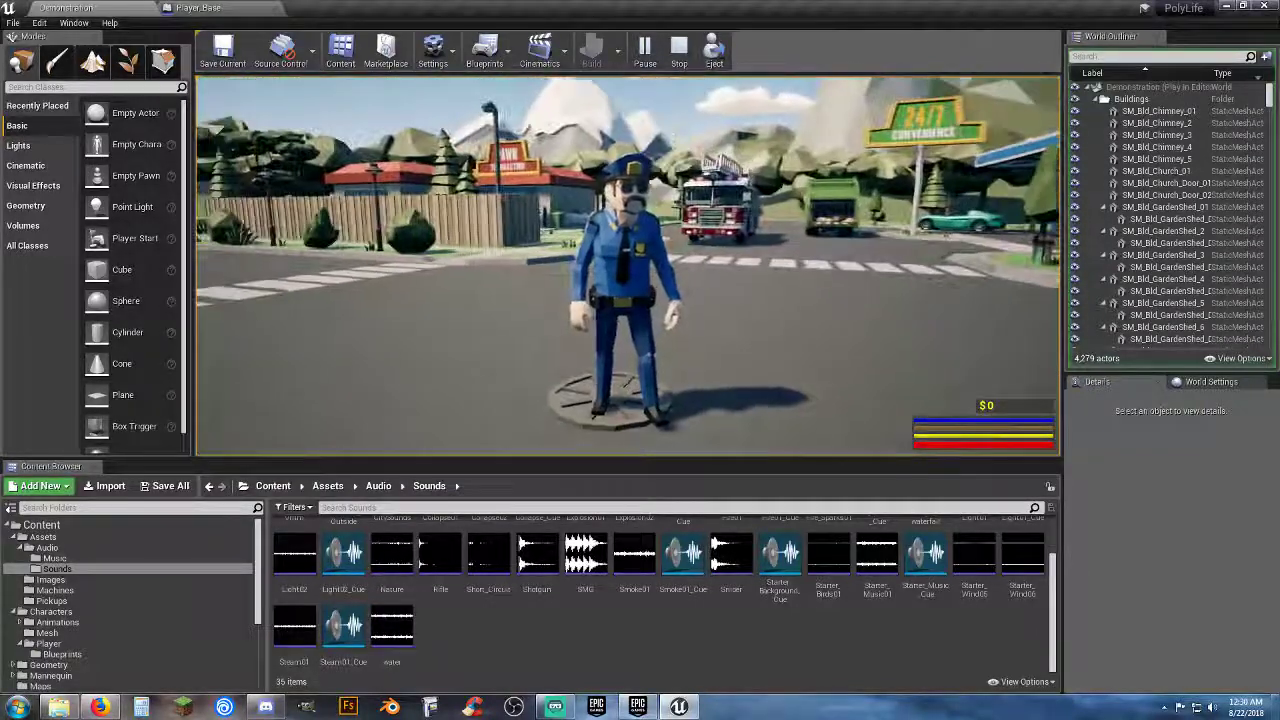
{"action": "key", "text": "w"}
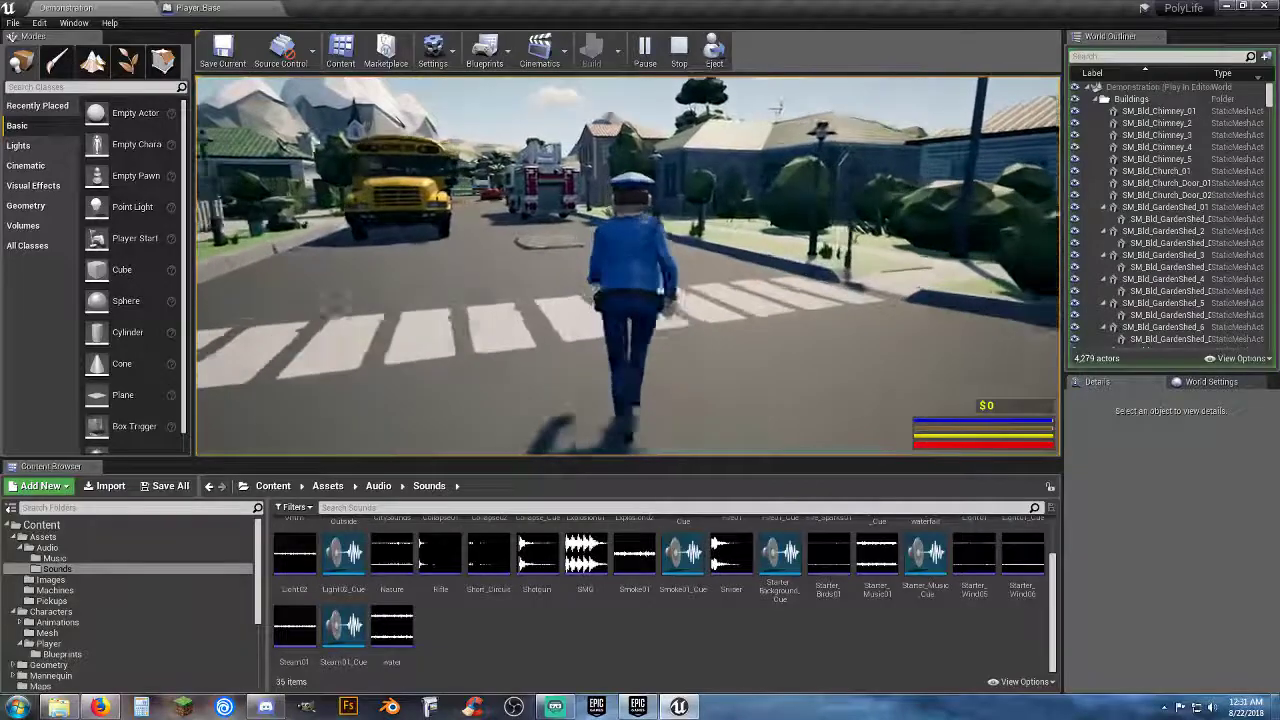
{"action": "key", "text": "d"}
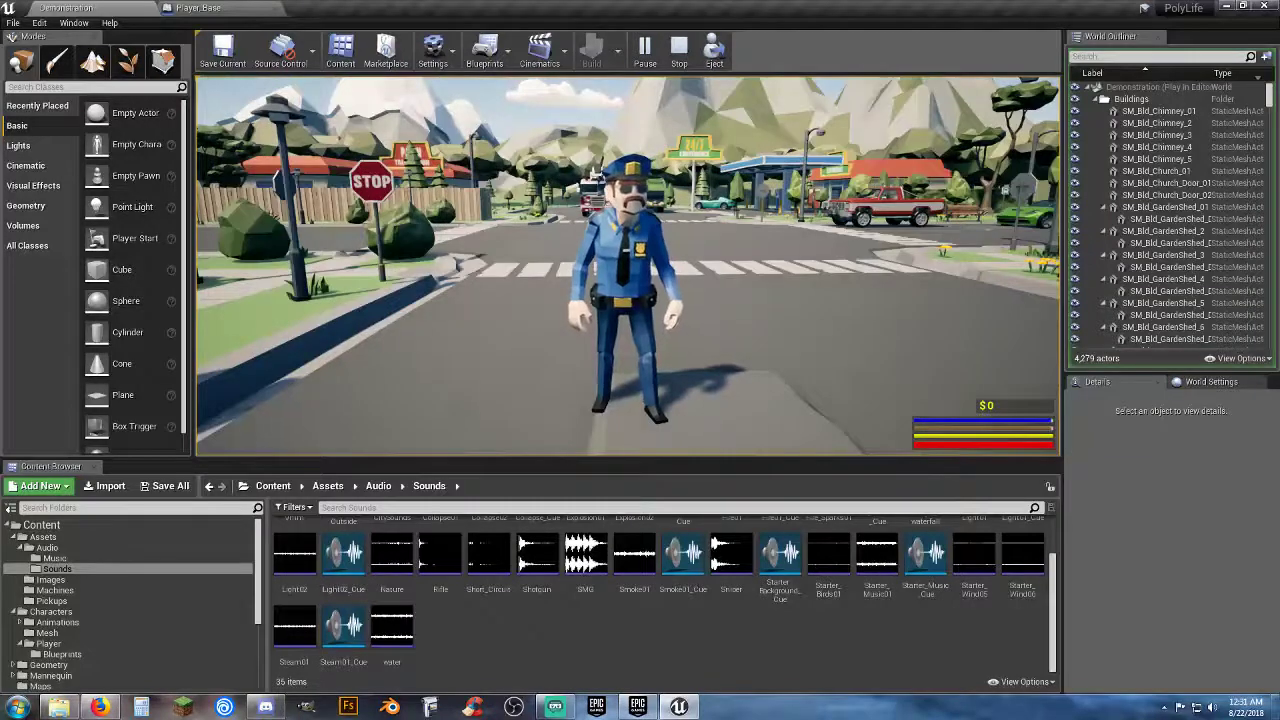
{"action": "key", "text": "w"}
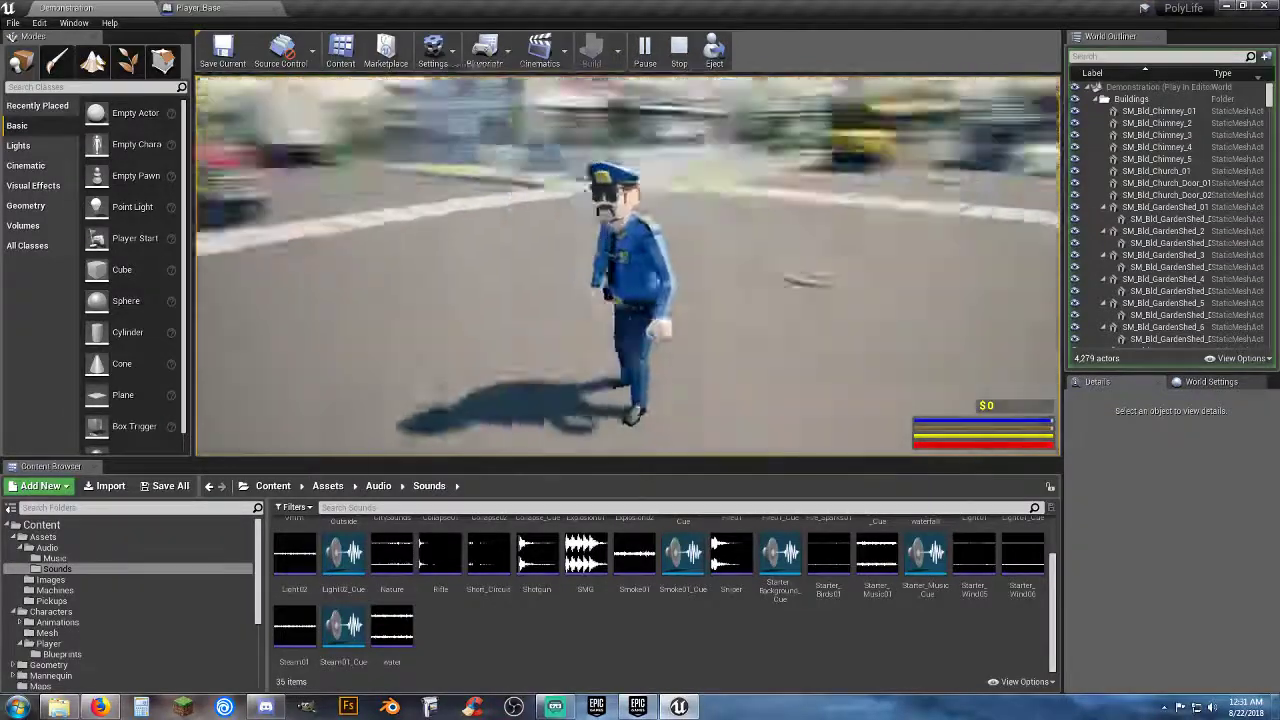
{"action": "key", "text": "w"}
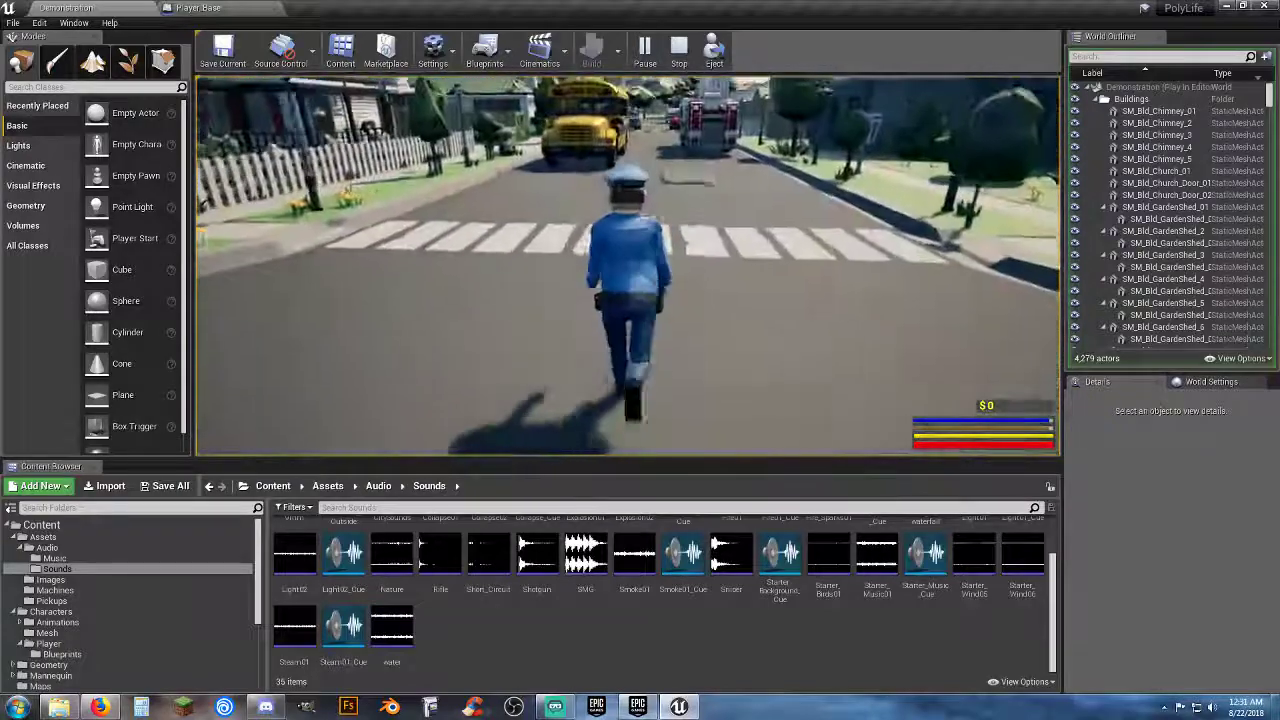
{"action": "key", "text": "w"}
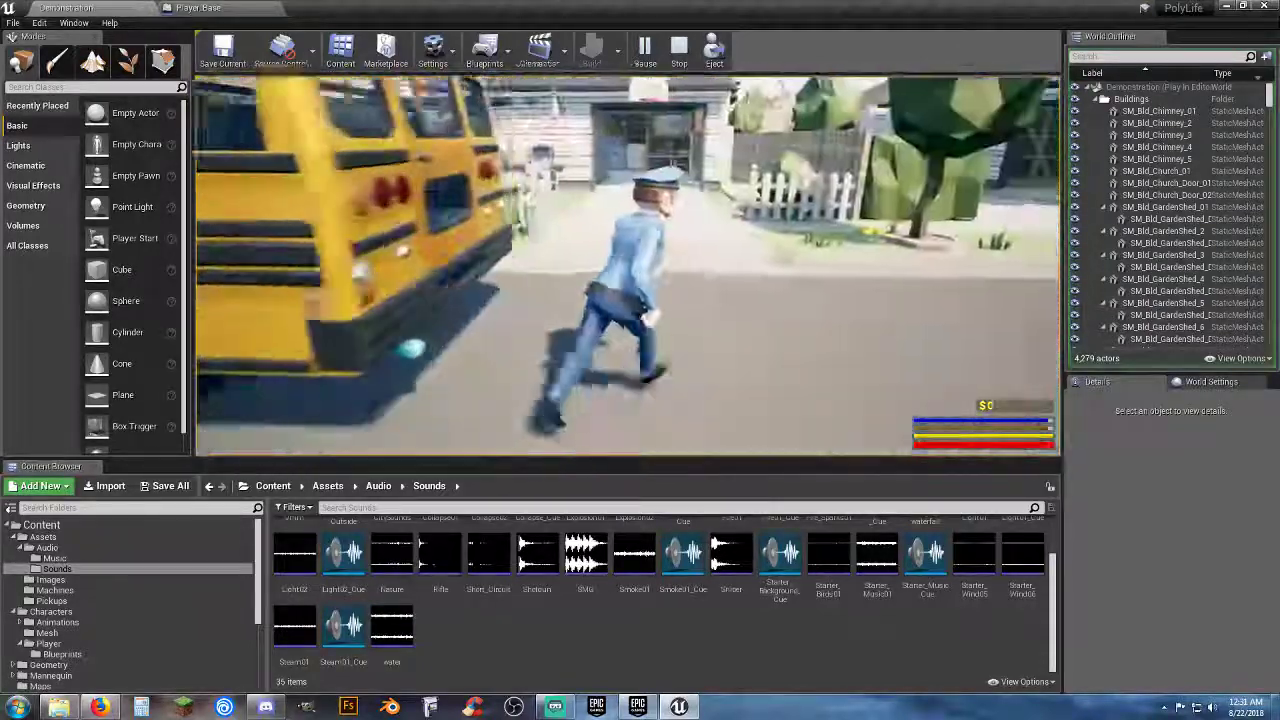
{"action": "key", "text": "a"}
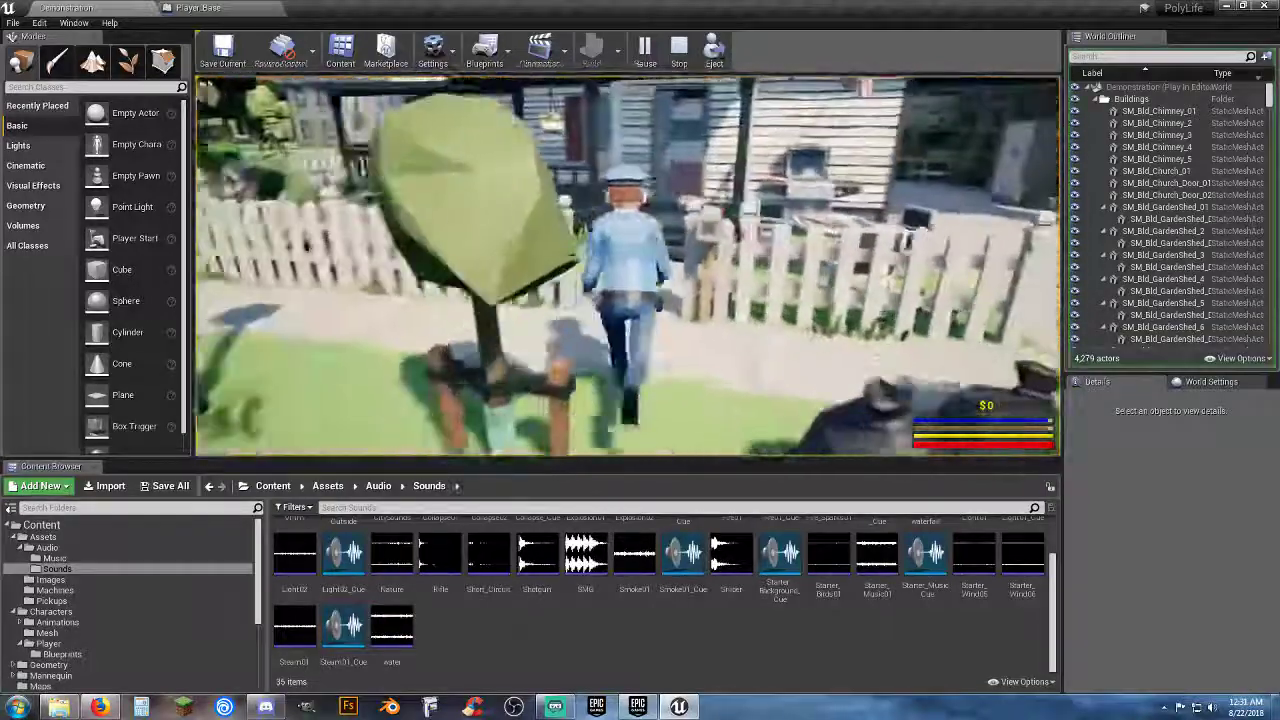
{"action": "key", "text": "w"}
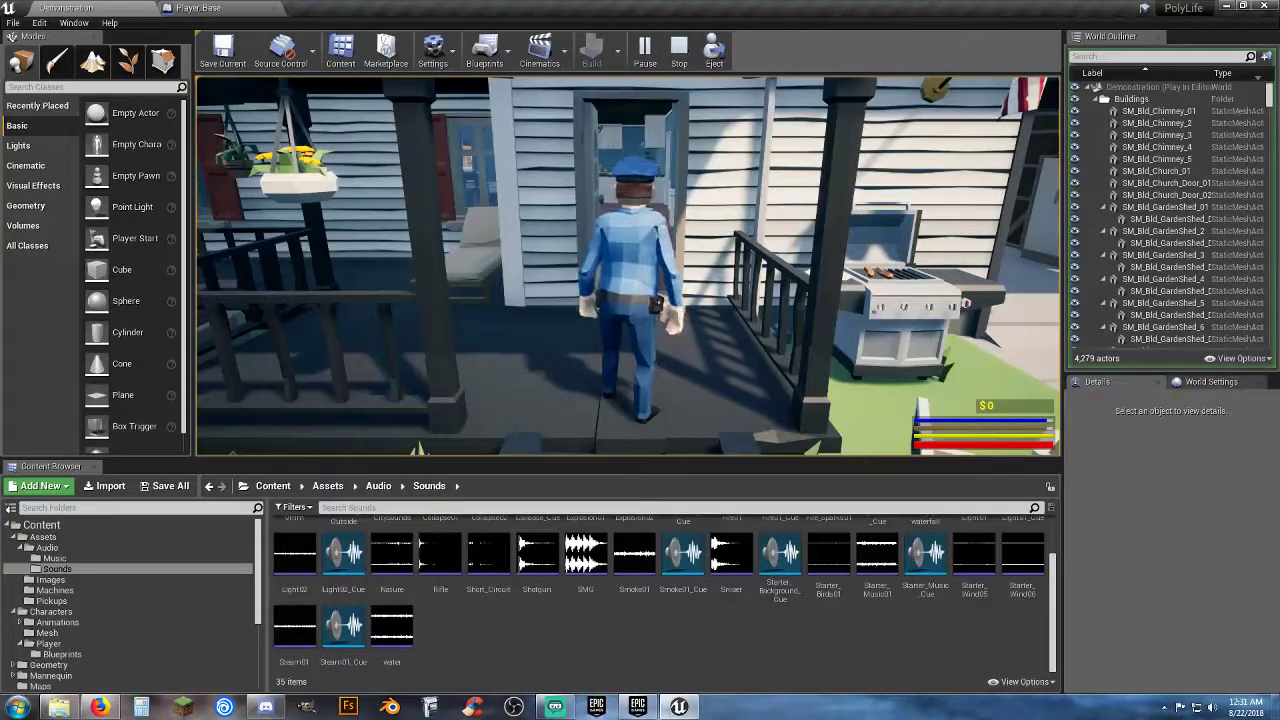
{"action": "key", "text": "w"}
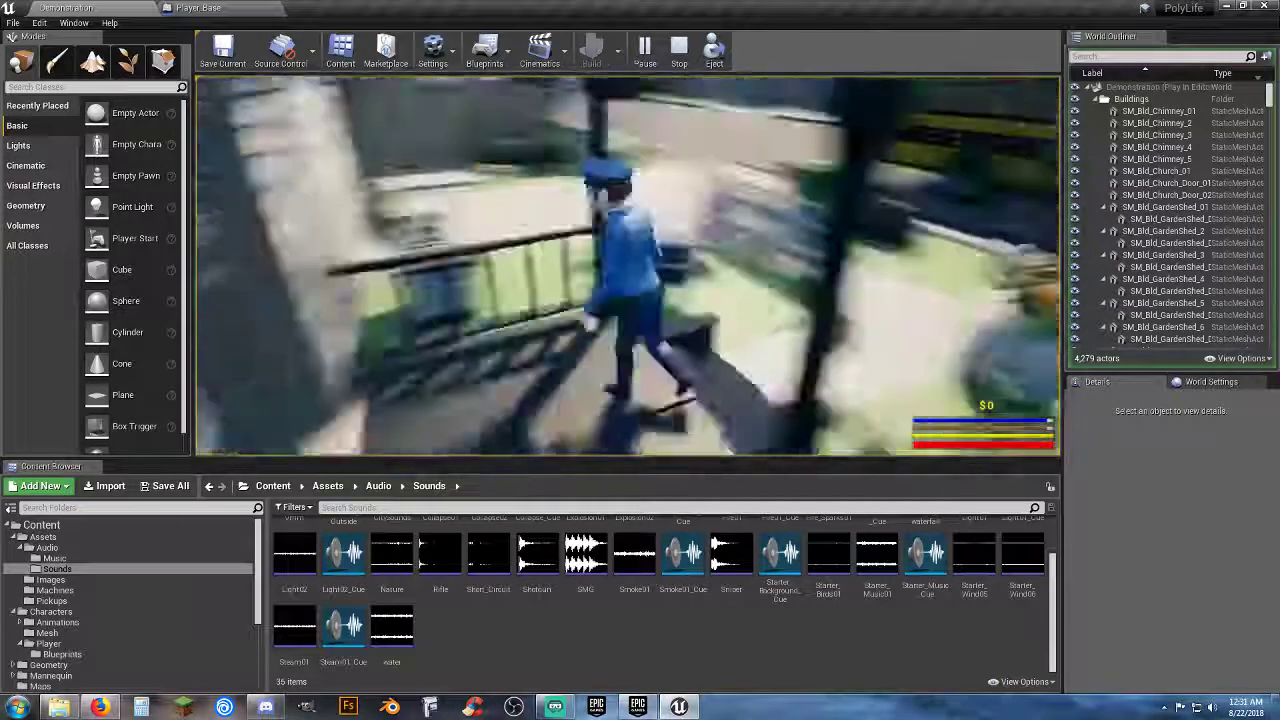
{"action": "key", "text": "w"}
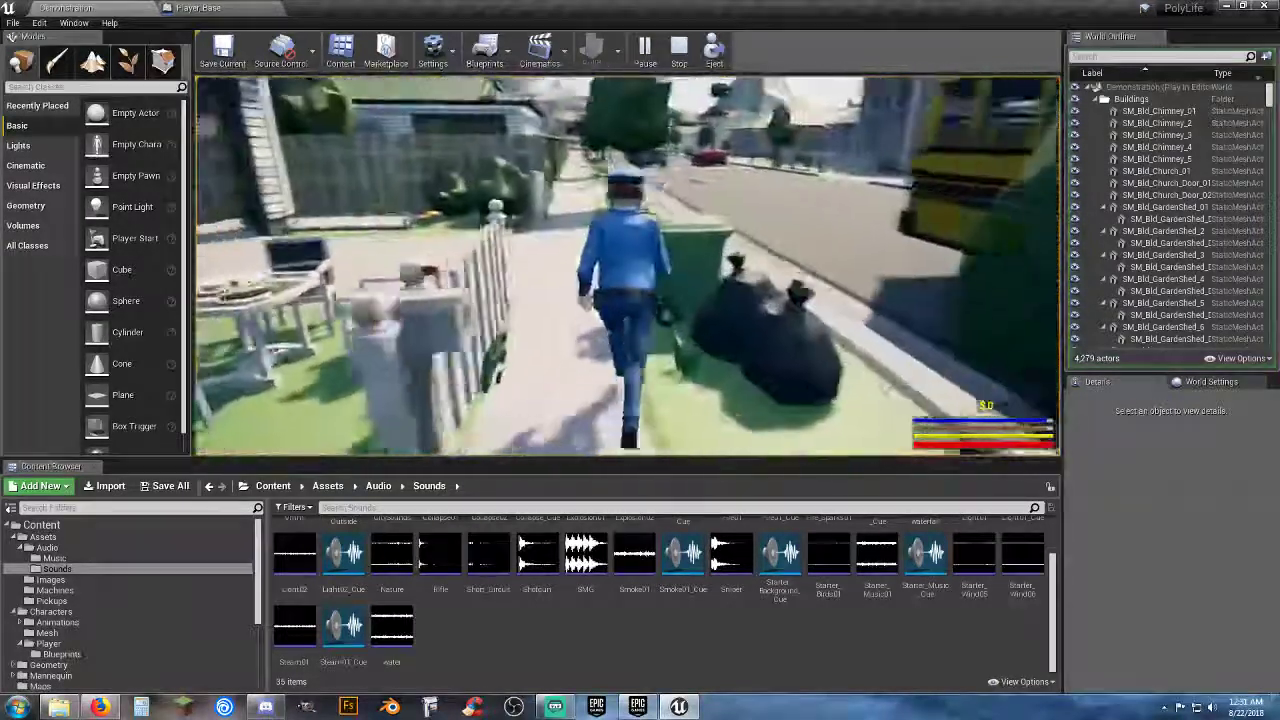
{"action": "key", "text": "w"}
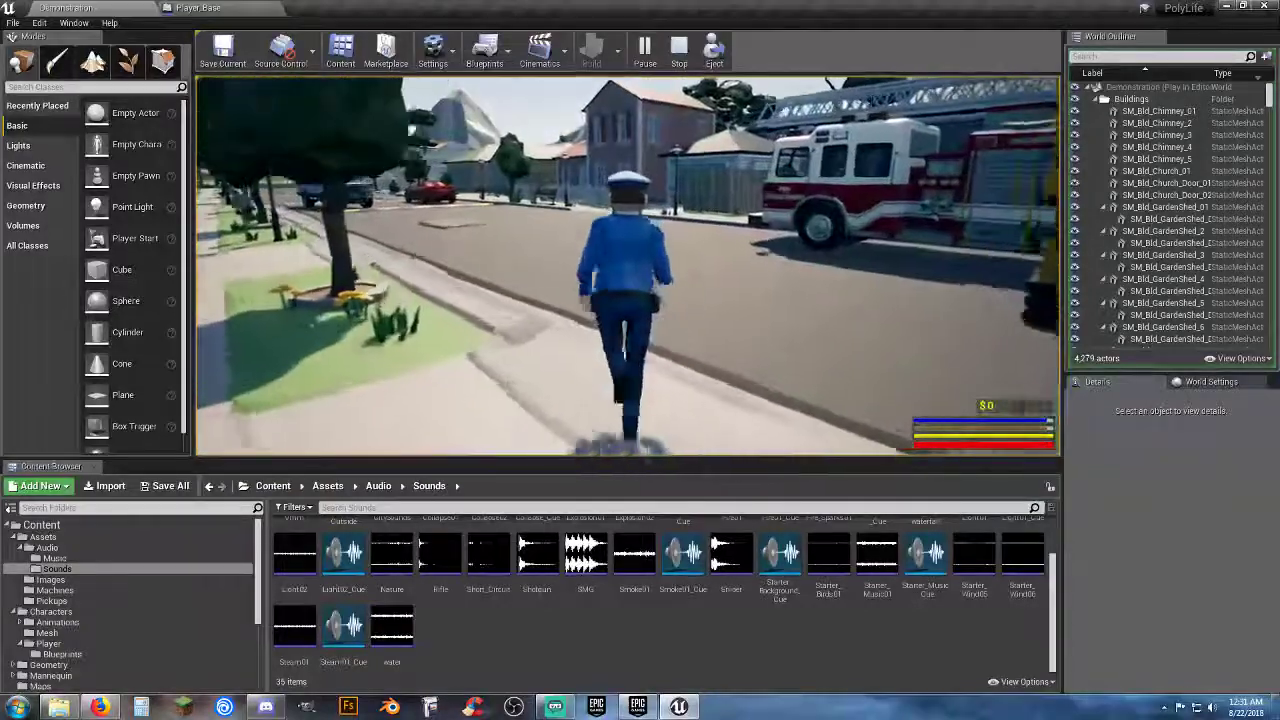
{"action": "key", "text": "w"}
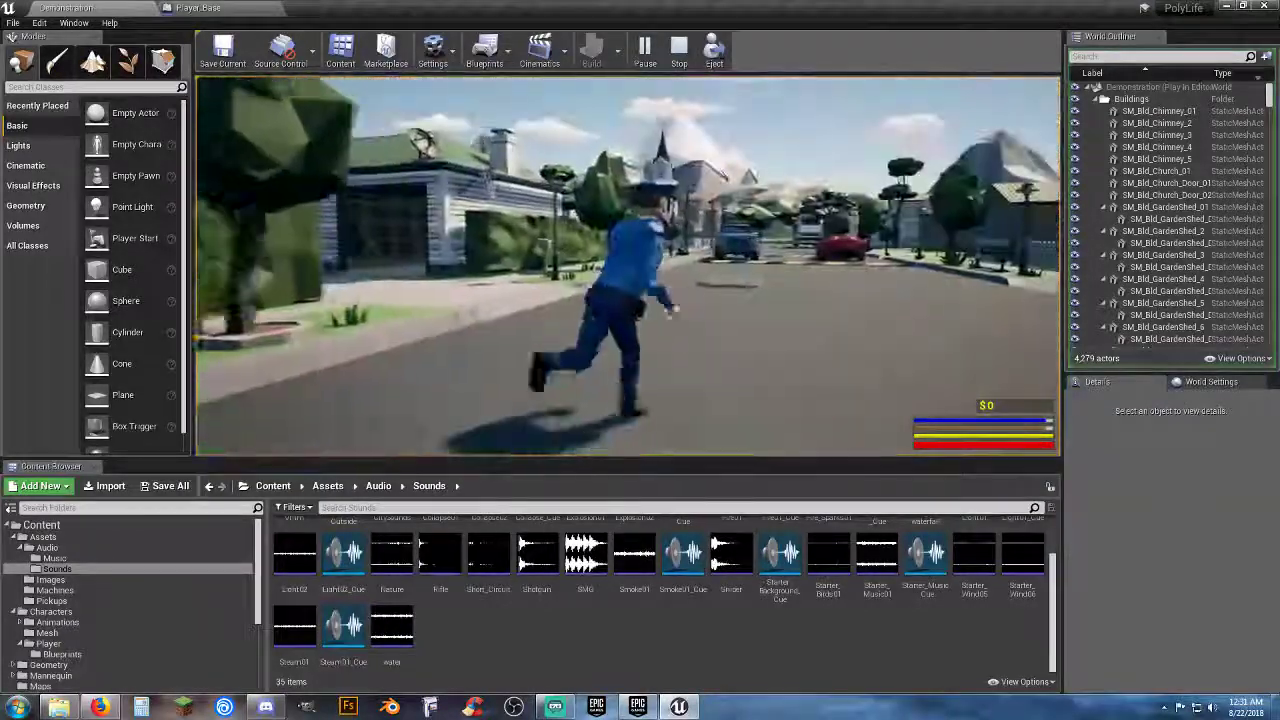
{"action": "key", "text": "d"}
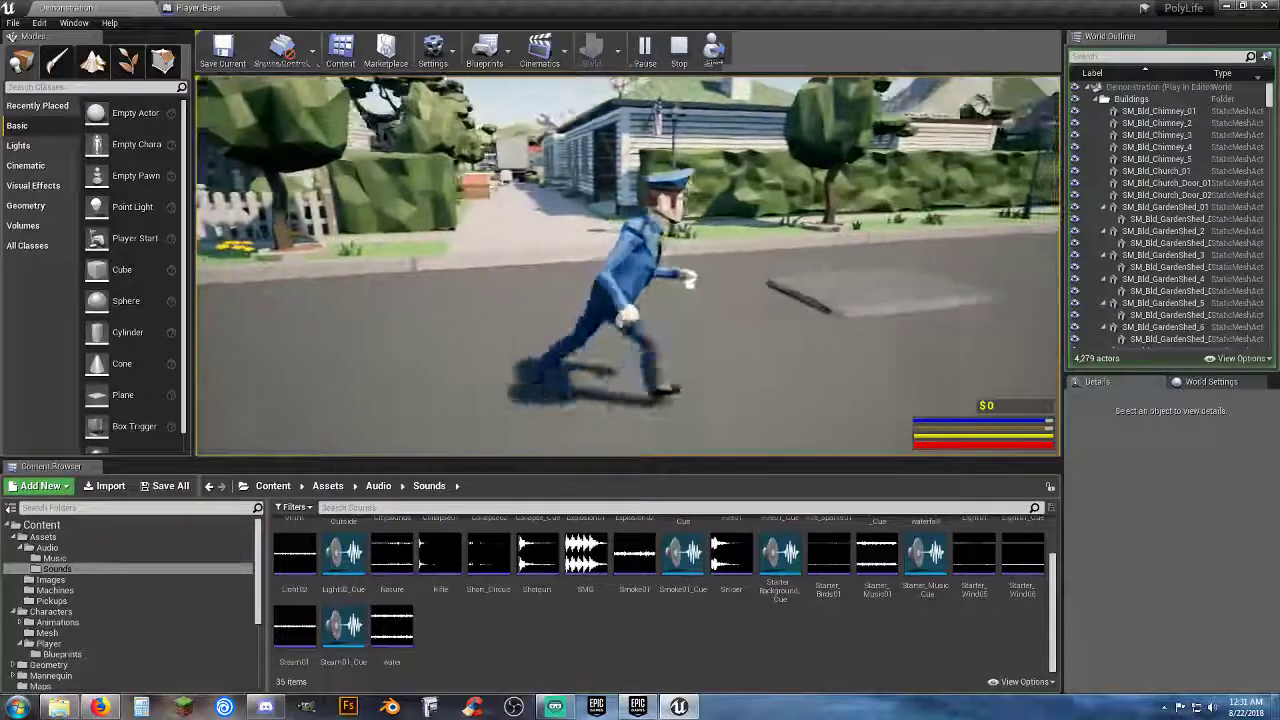
{"action": "key", "text": "d"}
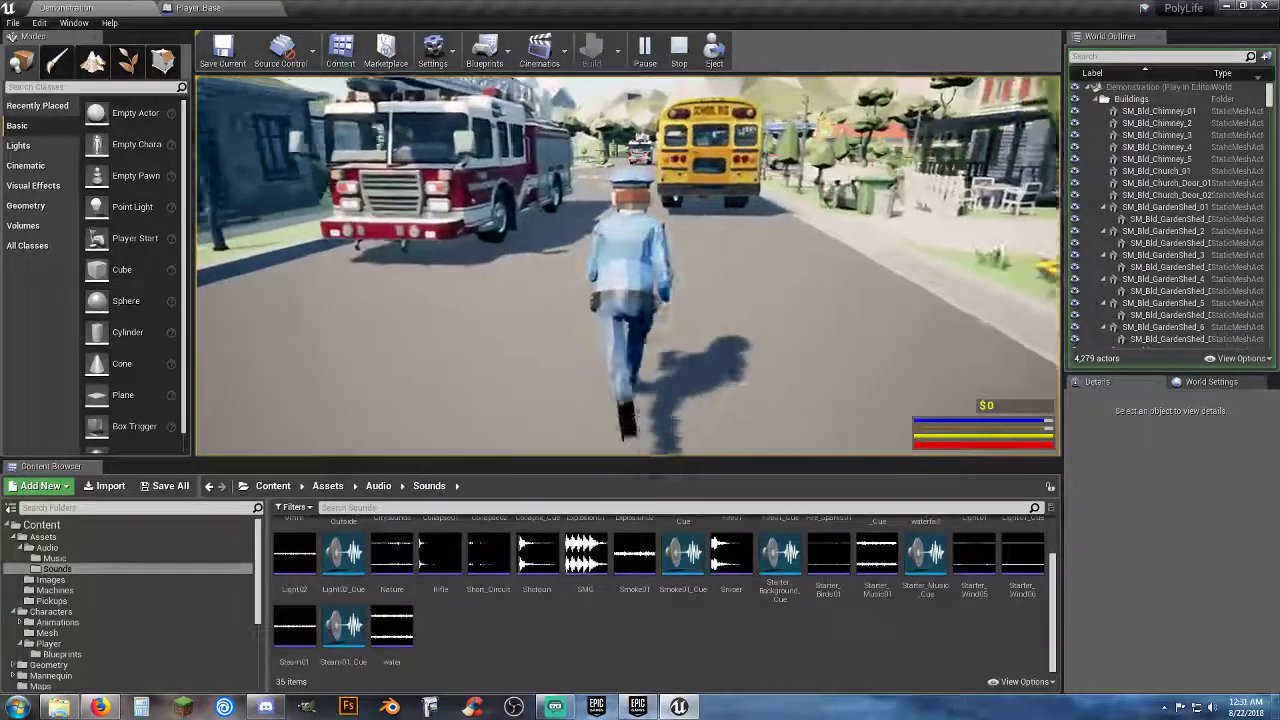
{"action": "key", "text": "w"}
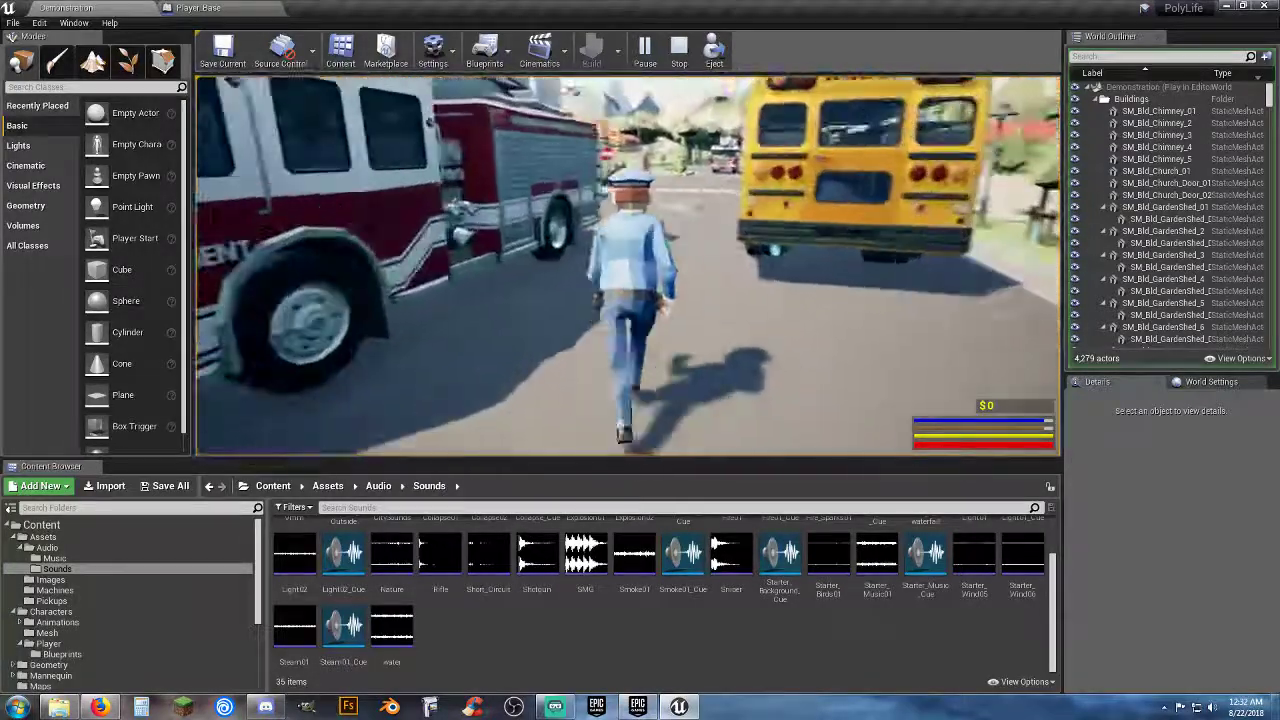
{"action": "key", "text": "w"}
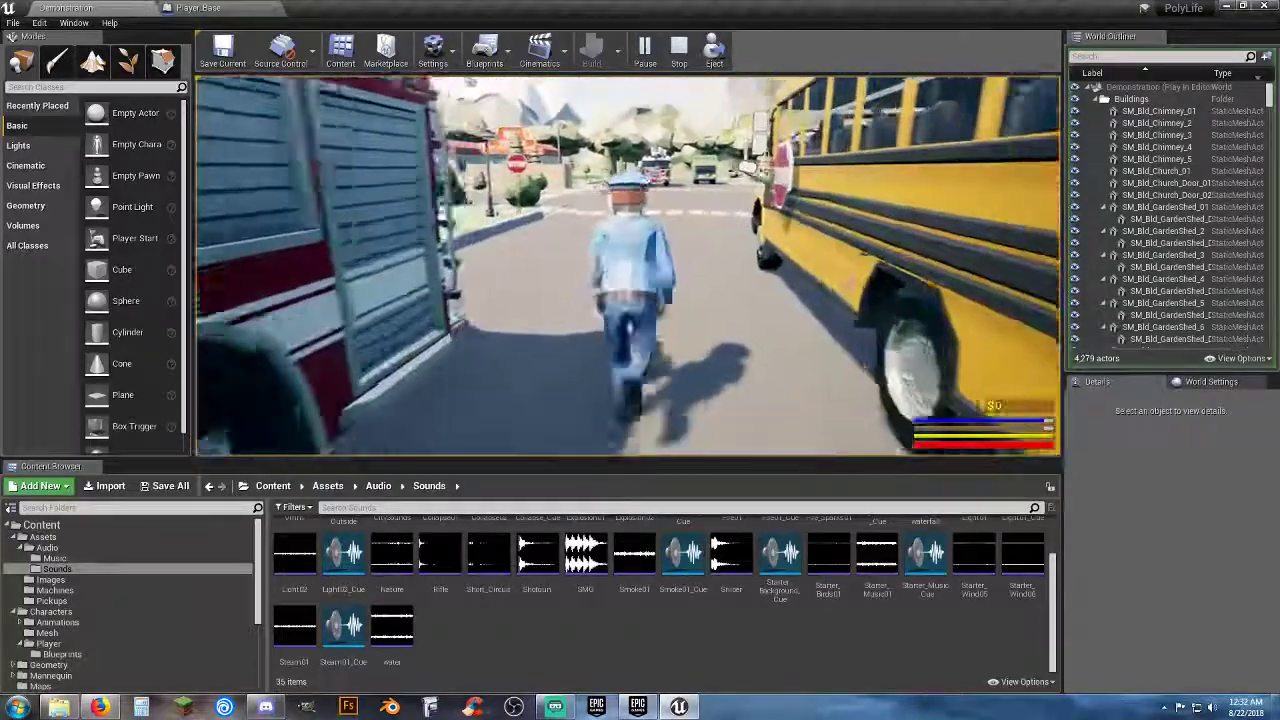
{"action": "key", "text": "w"}
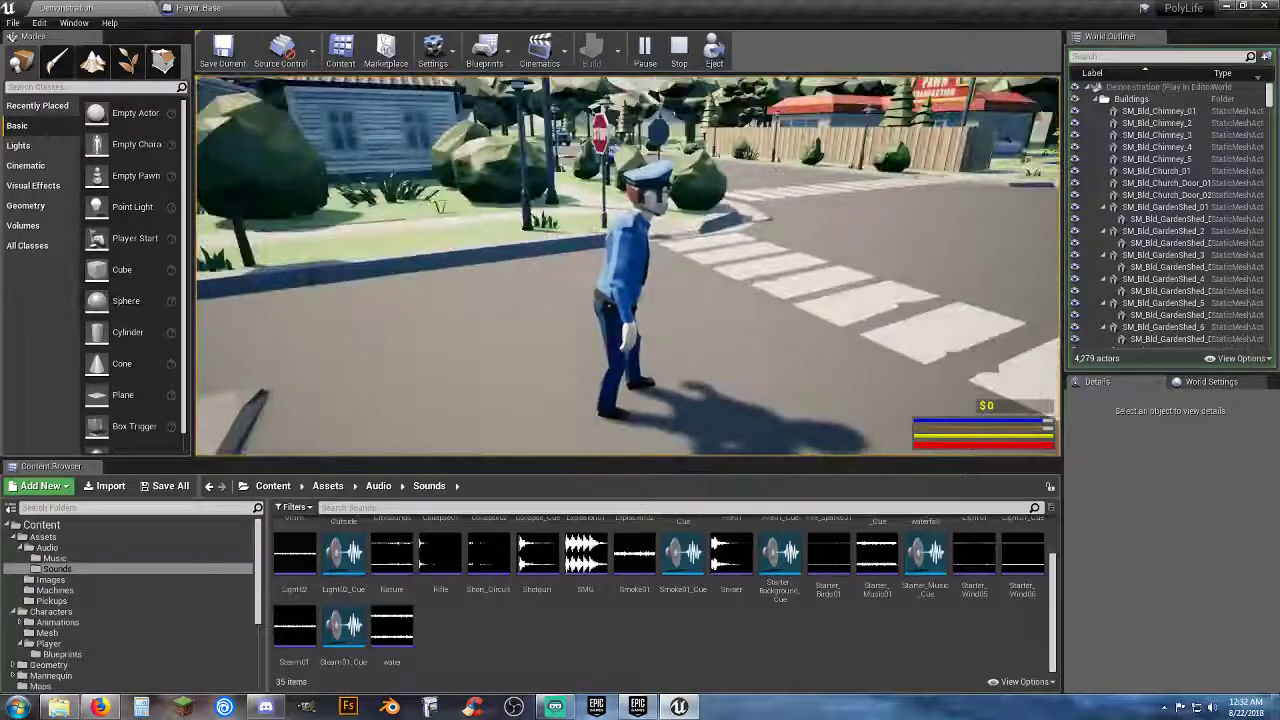
{"action": "key", "text": "w"}
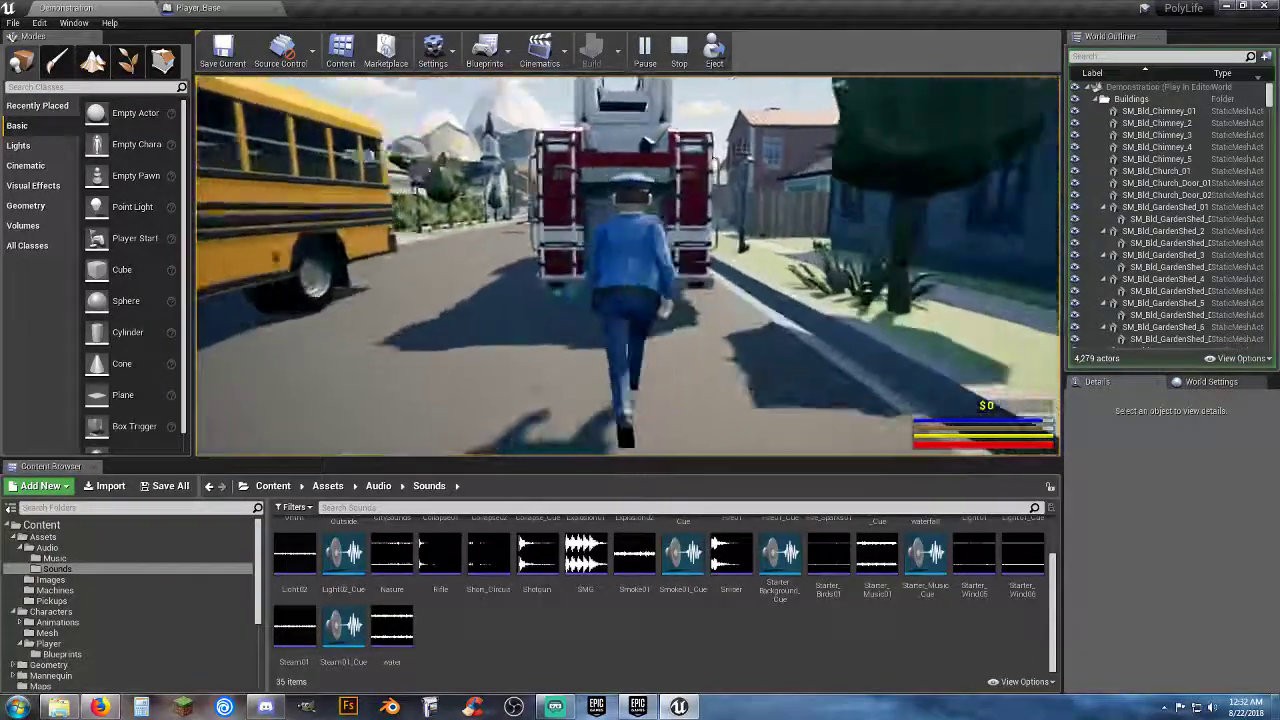
{"action": "key", "text": "space"}
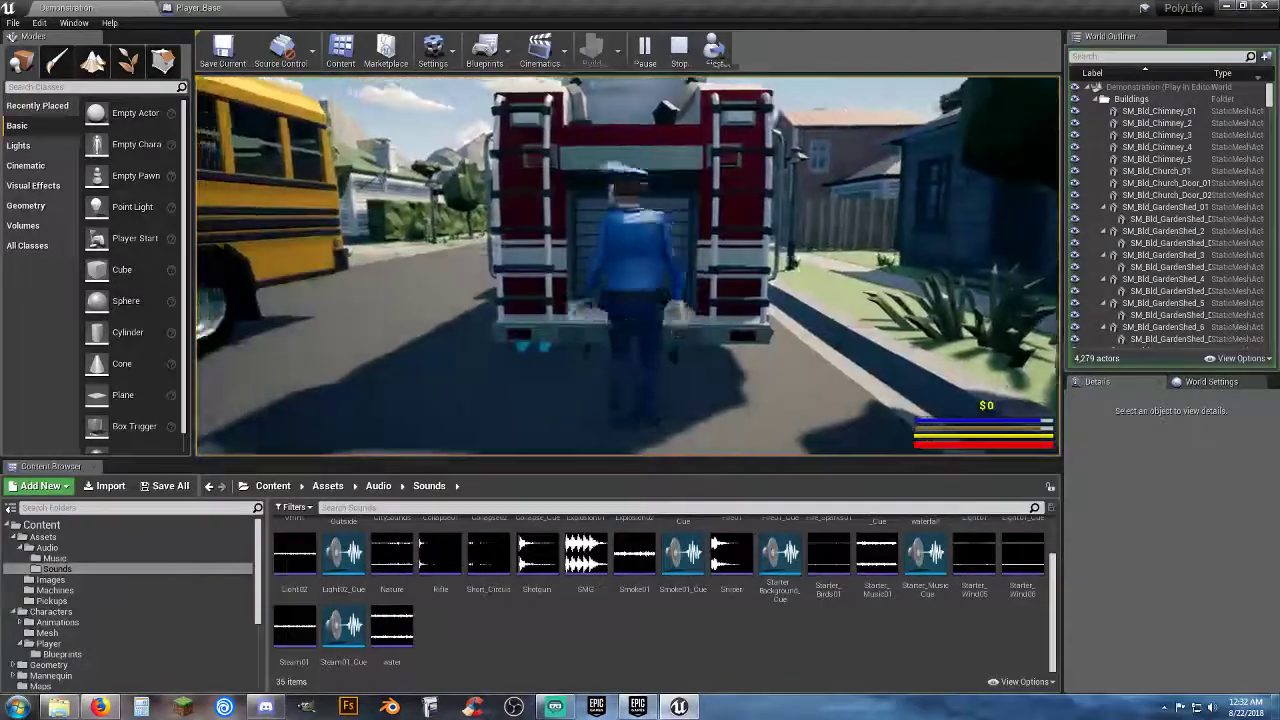
{"action": "key", "text": "a"}
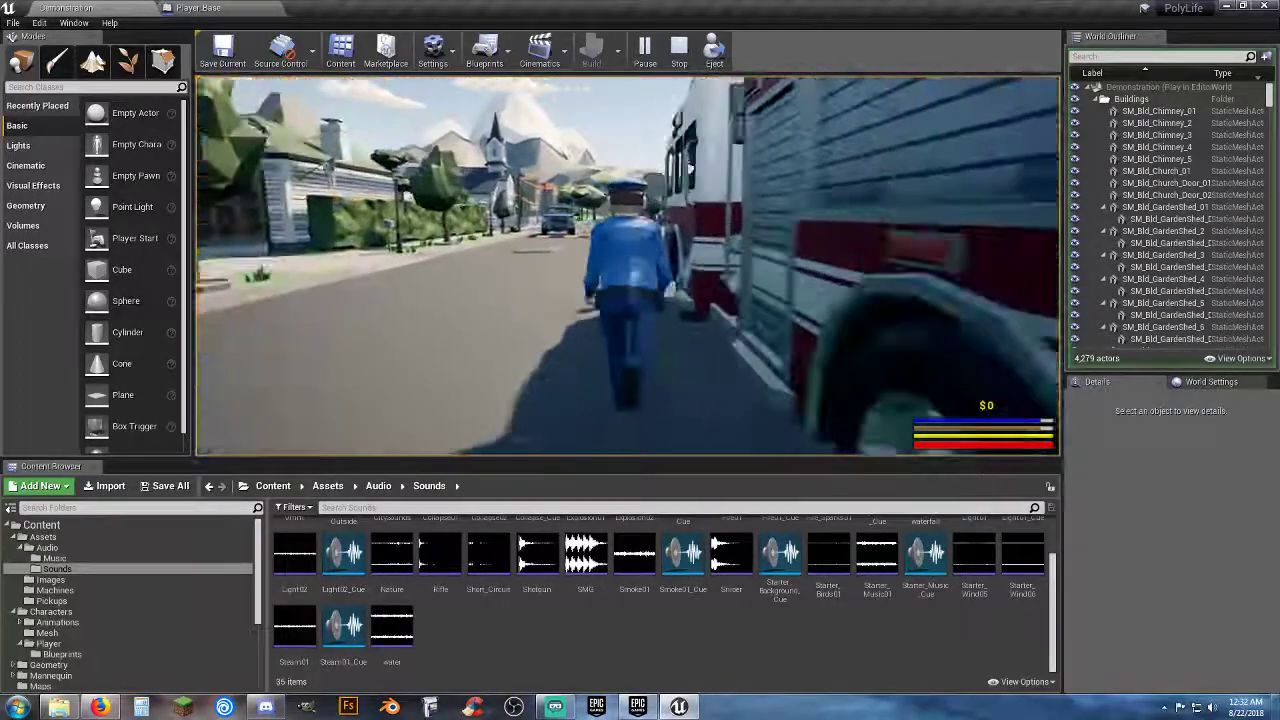
{"action": "key", "text": "a"}
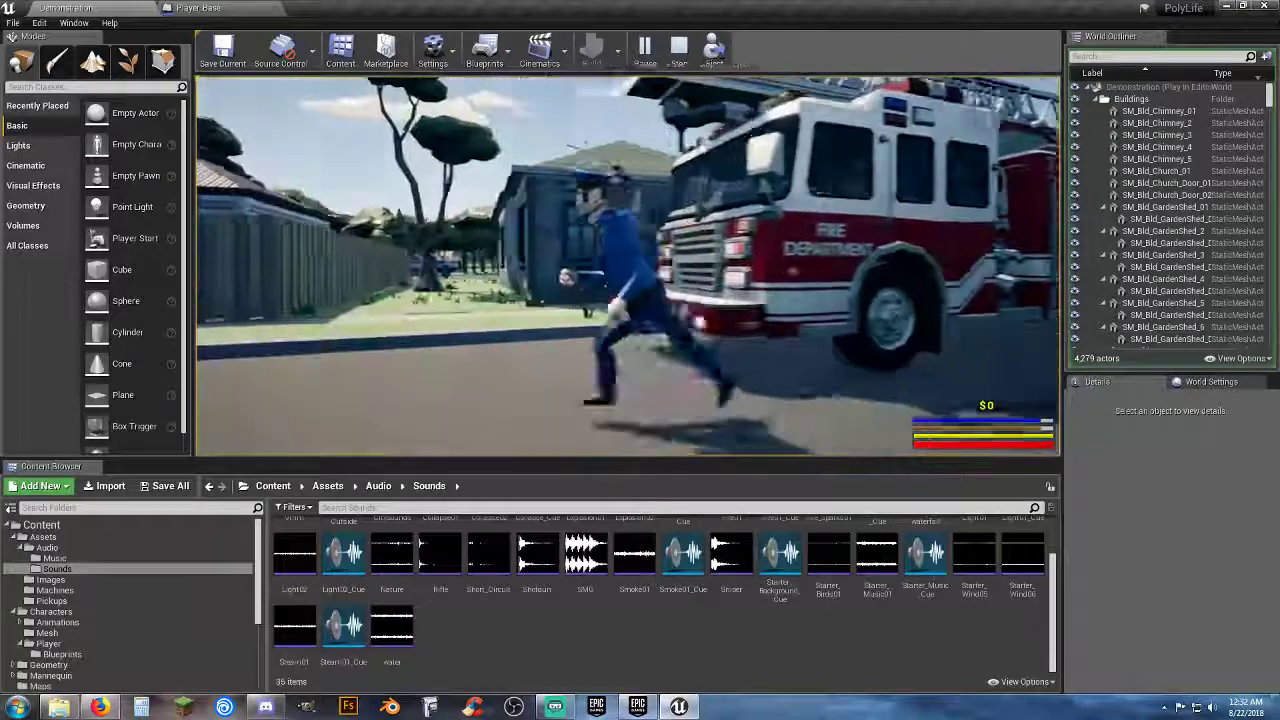
{"action": "key", "text": "w"}
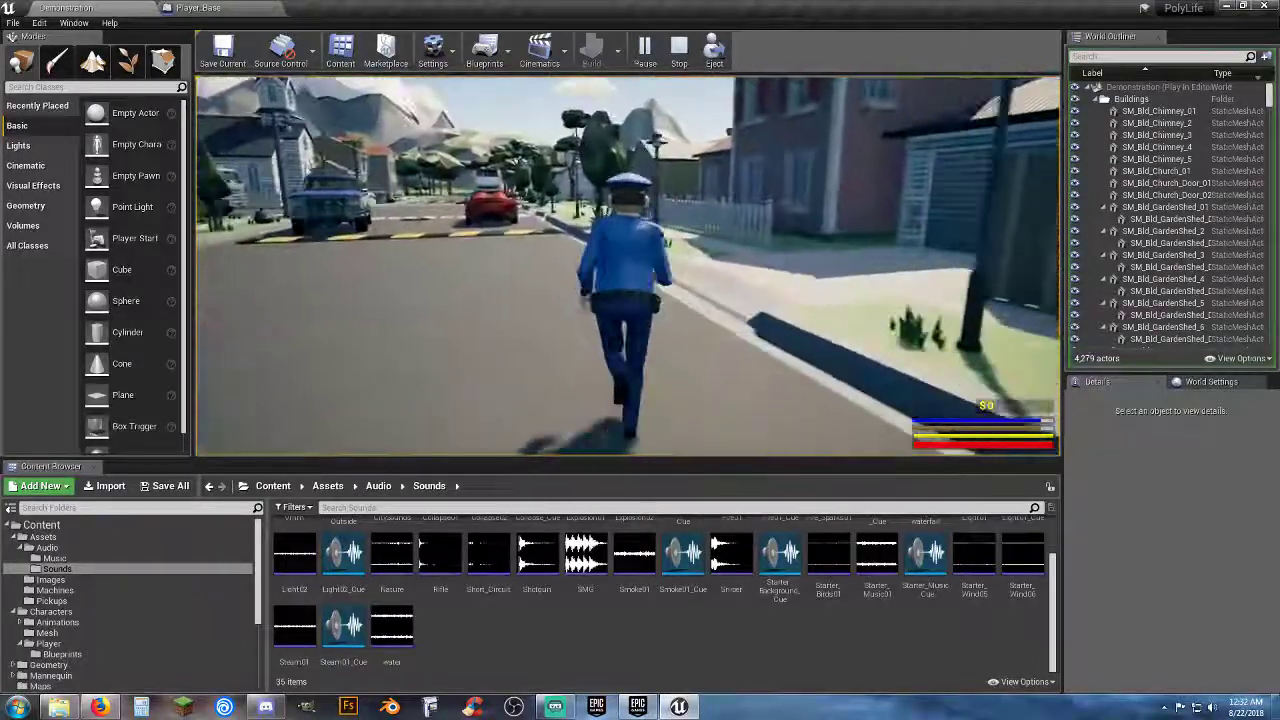
{"action": "key", "text": "w"}
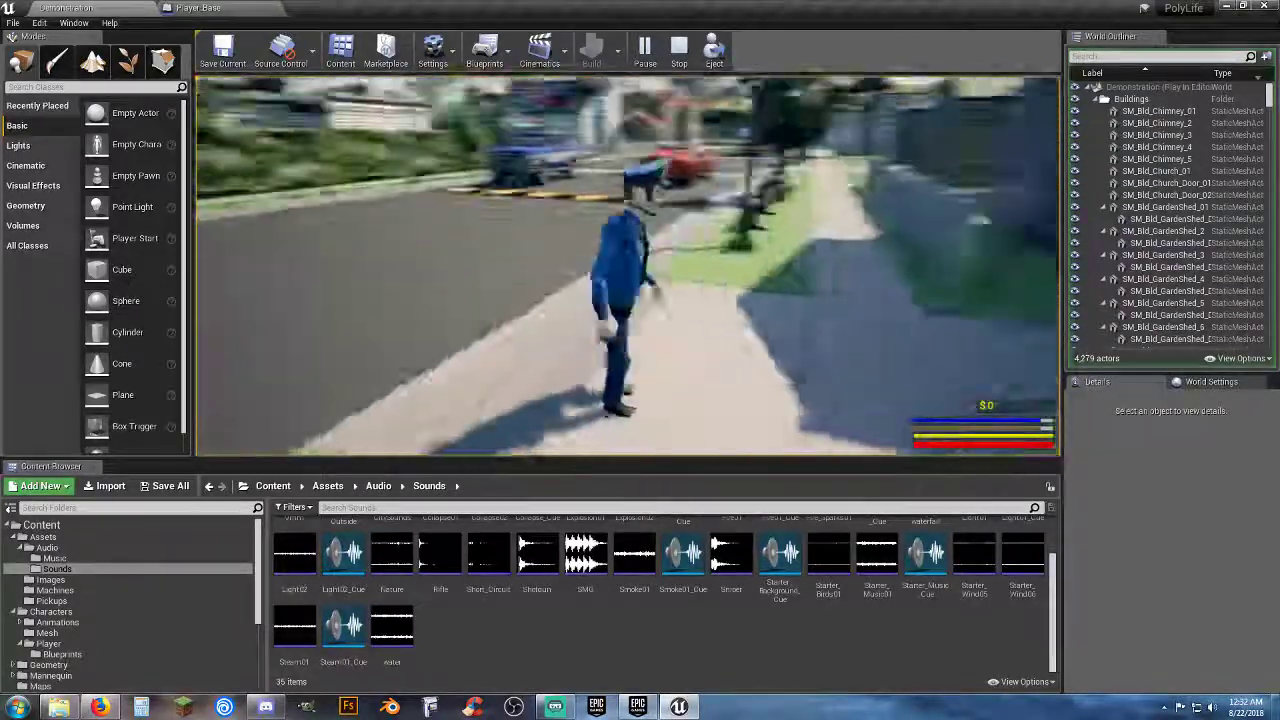
{"action": "key", "text": "w"}
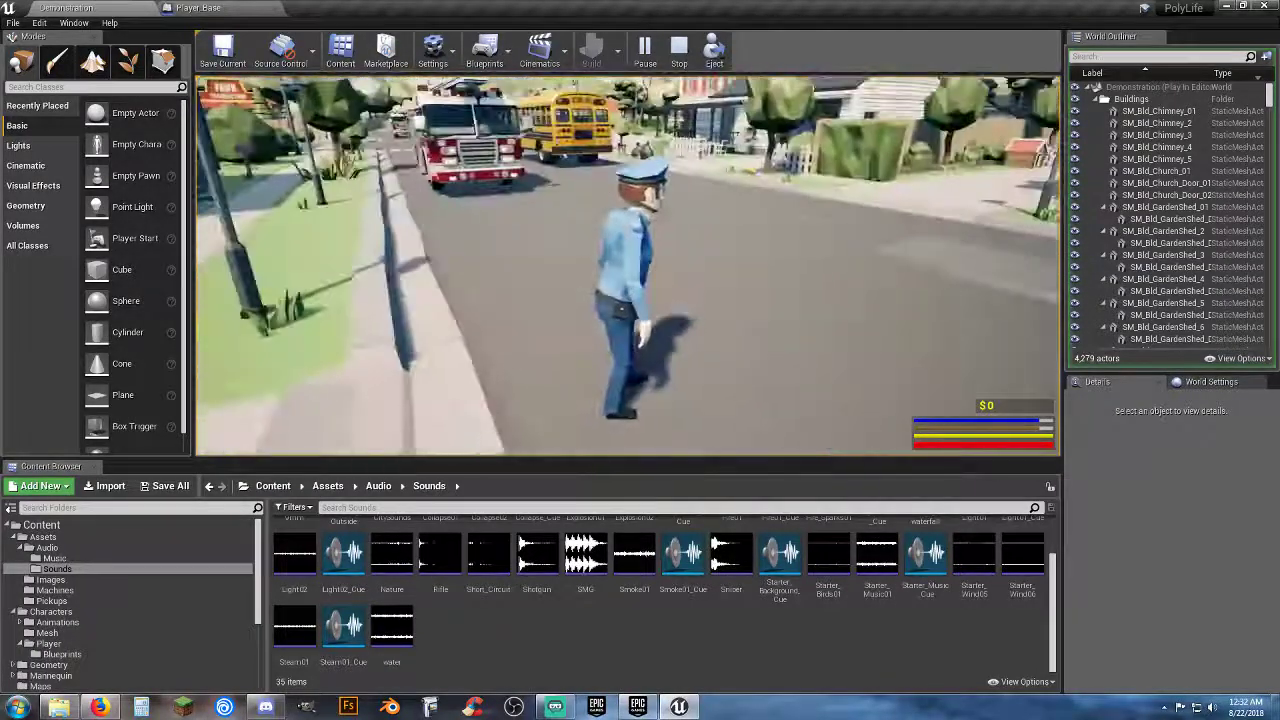
{"action": "key", "text": "w"}
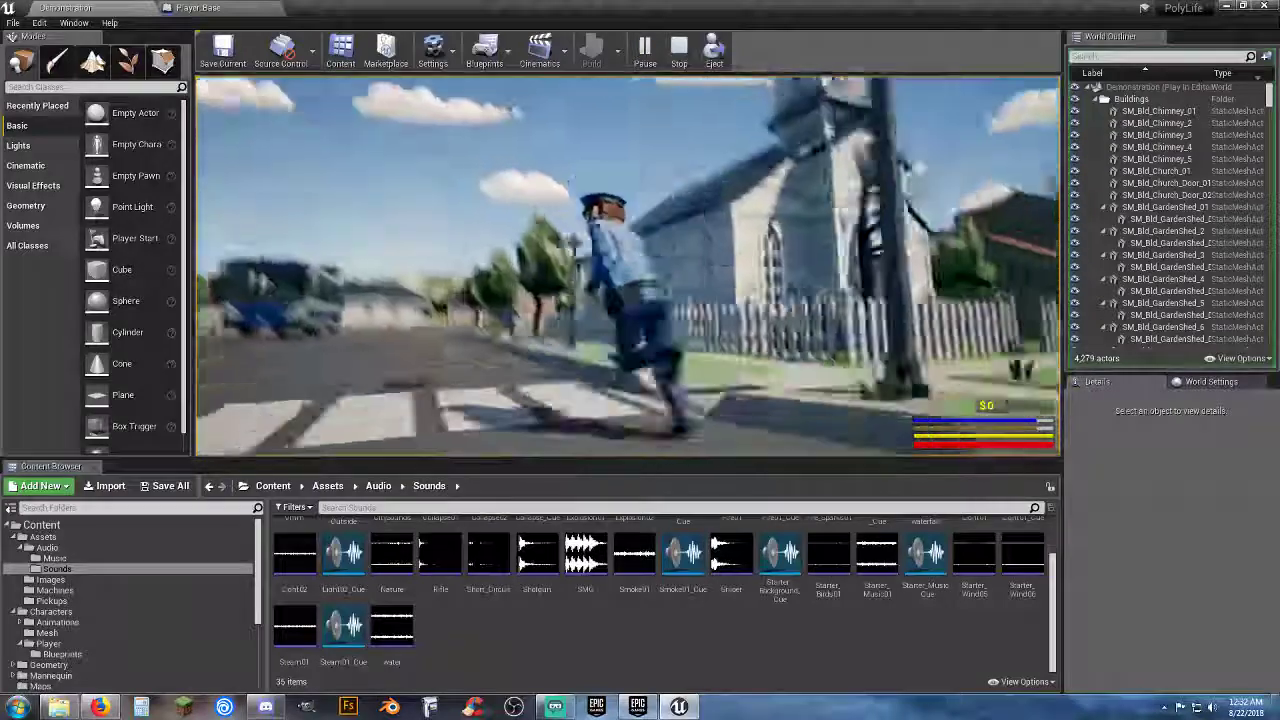
{"action": "key", "text": "Escape"}
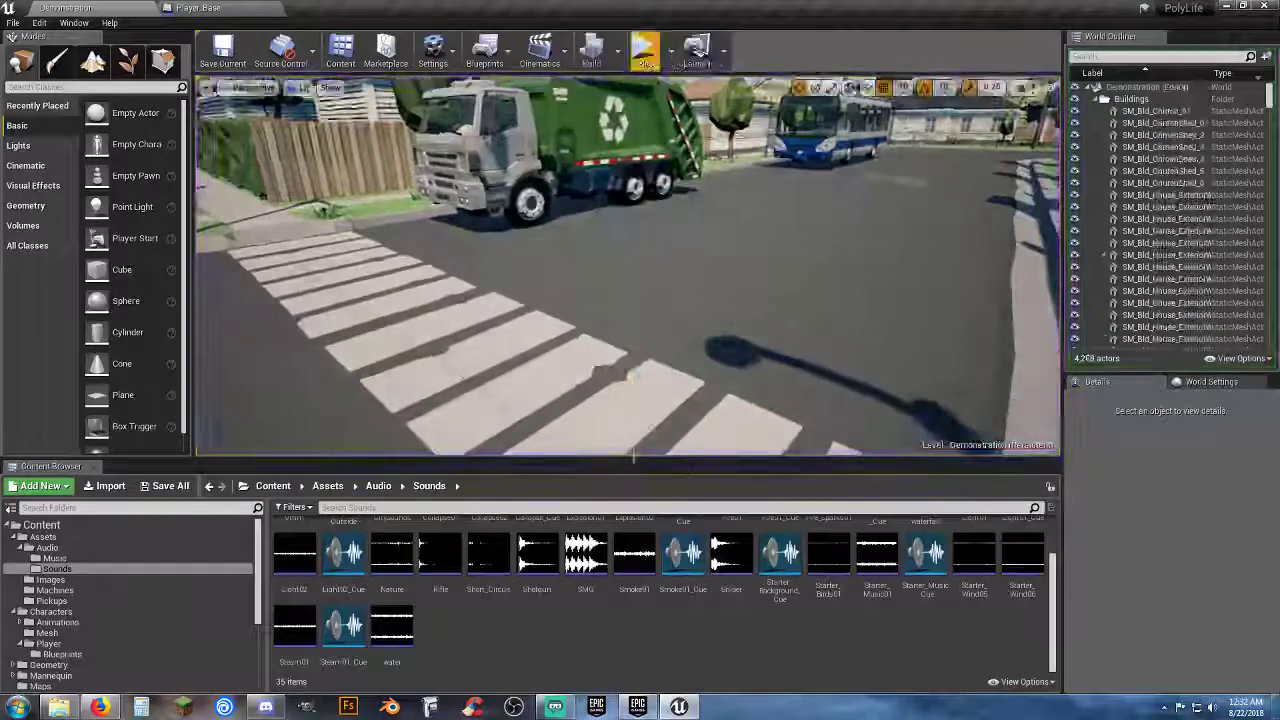
Collapse the Buildings, Cars, Map Shit and Nav folders in the World Outliner.
{"action": "scroll", "coordinate": [981, 210], "scroll_direction": "down", "scroll_amount": 4}
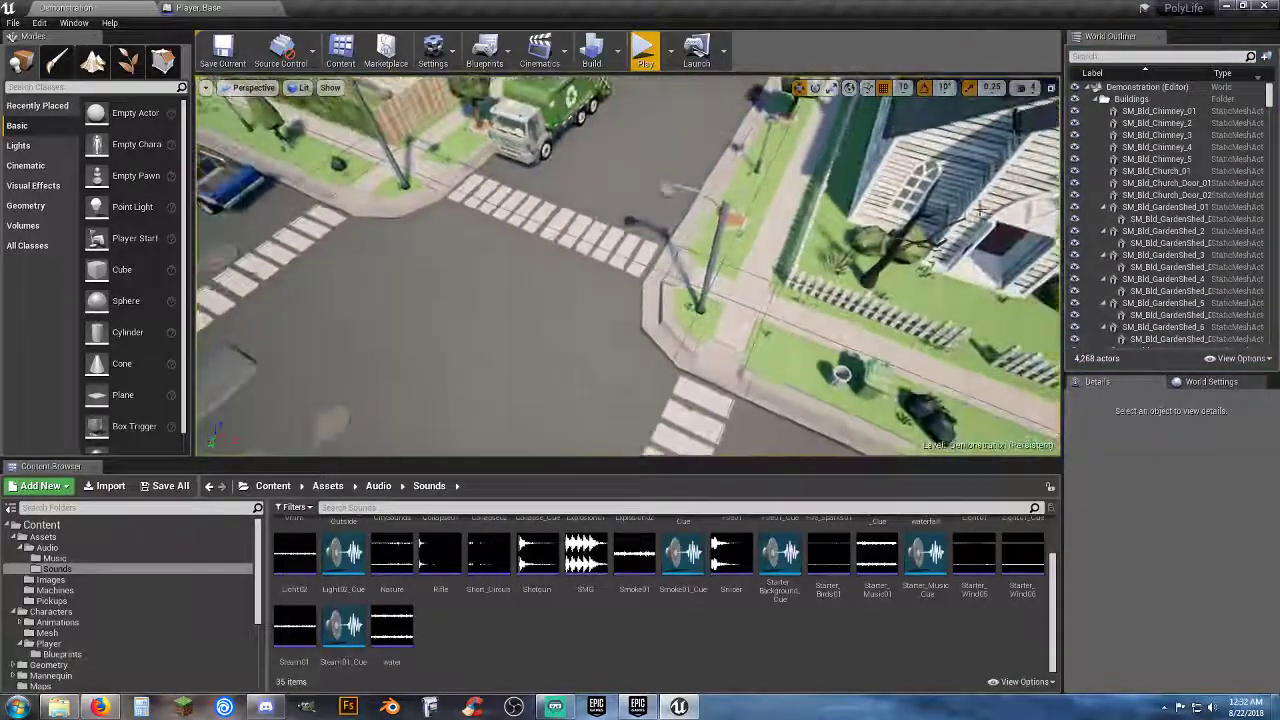
{"action": "left_click", "coordinate": [1098, 99]}
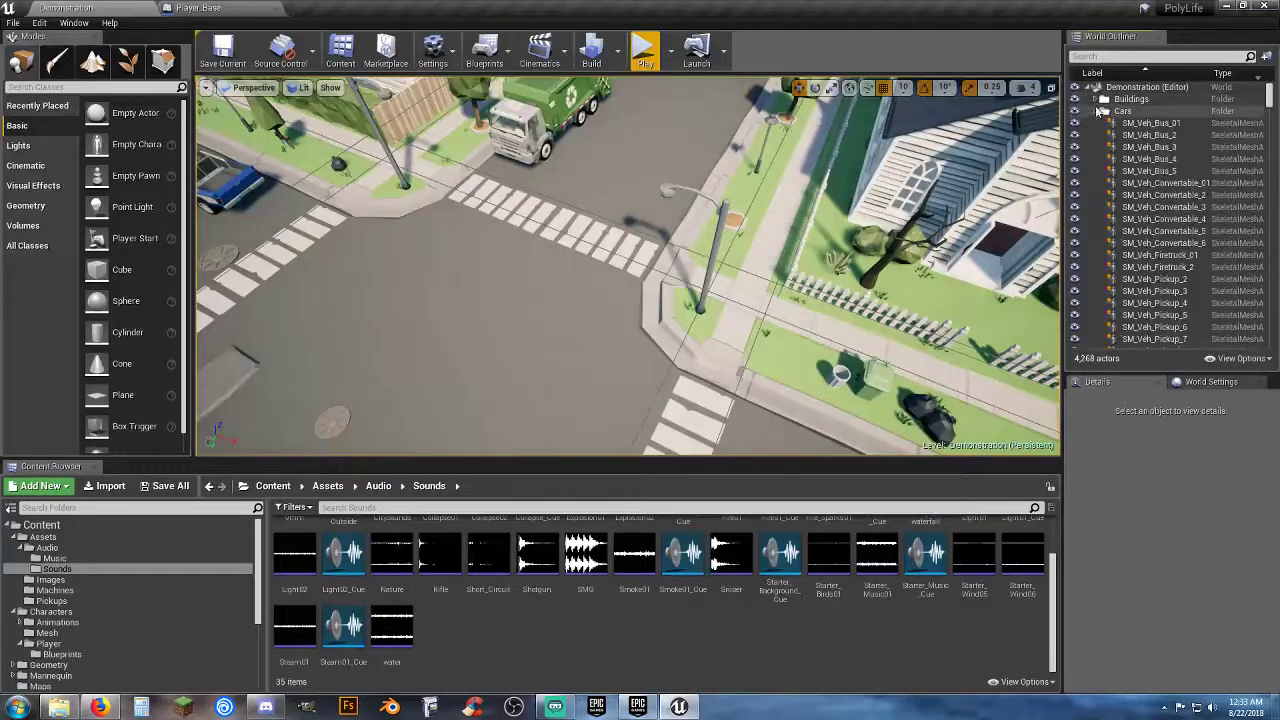
{"action": "left_click", "coordinate": [1097, 123]}
{"action": "left_click", "coordinate": [1098, 122]}
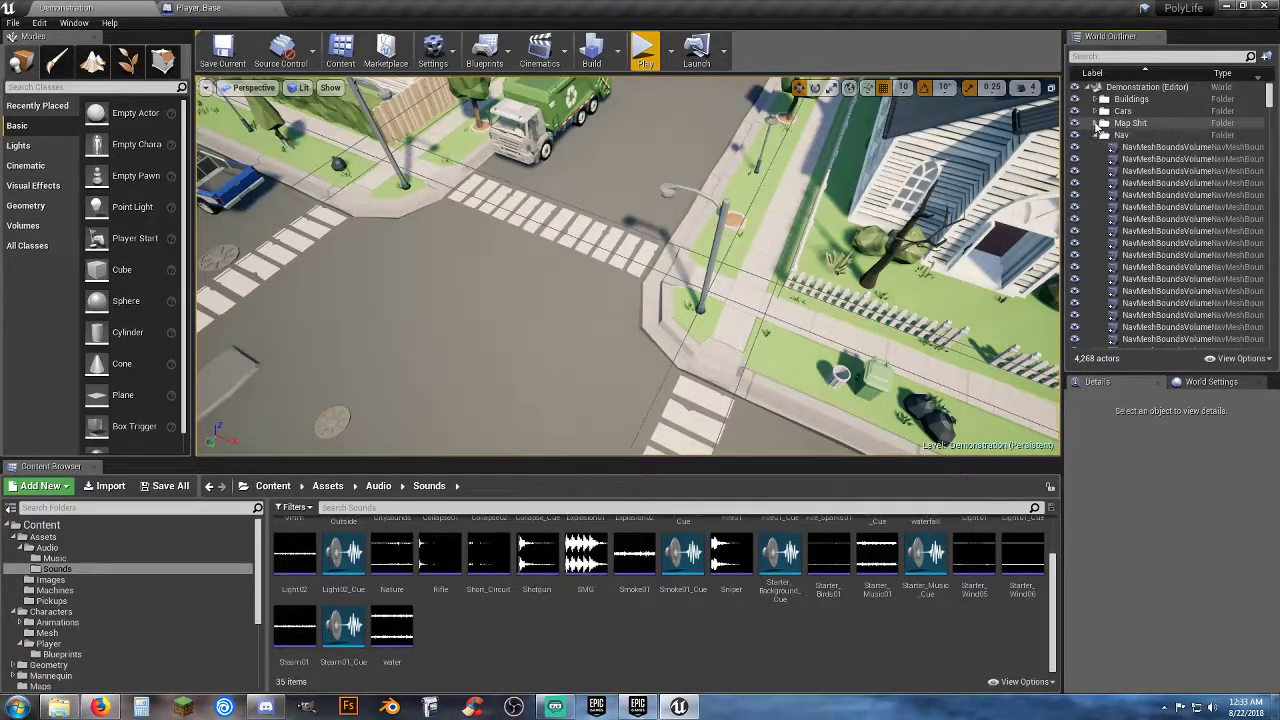
{"action": "left_click", "coordinate": [1097, 136]}
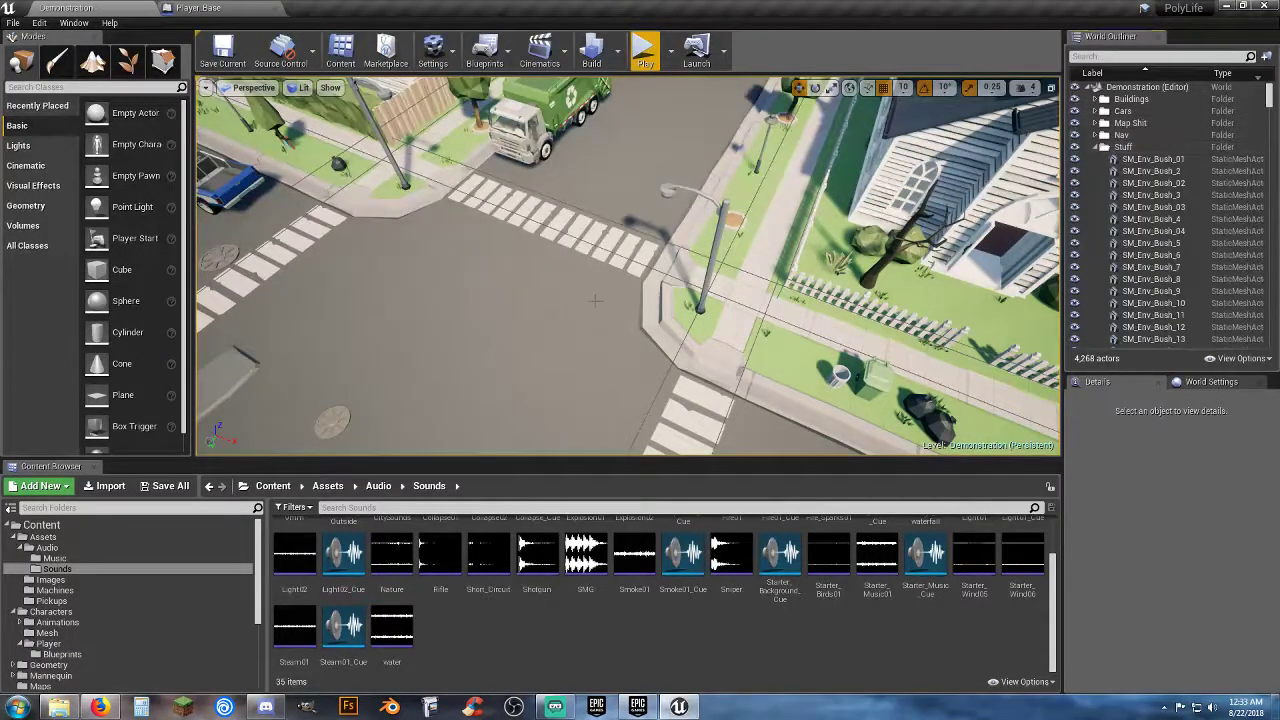
Open the PolygonHeist folder among the project's content folders.
{"action": "mouse_move", "coordinate": [592, 298]}
{"action": "right_mouse_down"}
{"action": "mouse_move", "coordinate": [470, 235]}
{"action": "mouse_move", "coordinate": [583, 298]}
{"action": "mouse_move", "coordinate": [530, 290]}
{"action": "mouse_move", "coordinate": [592, 272]}
{"action": "mouse_move", "coordinate": [720, 286]}
{"action": "mouse_move", "coordinate": [608, 303]}
{"action": "mouse_move", "coordinate": [690, 308]}
{"action": "mouse_move", "coordinate": [583, 314]}
{"action": "right_mouse_up"}
{"action": "key", "text": "w"}
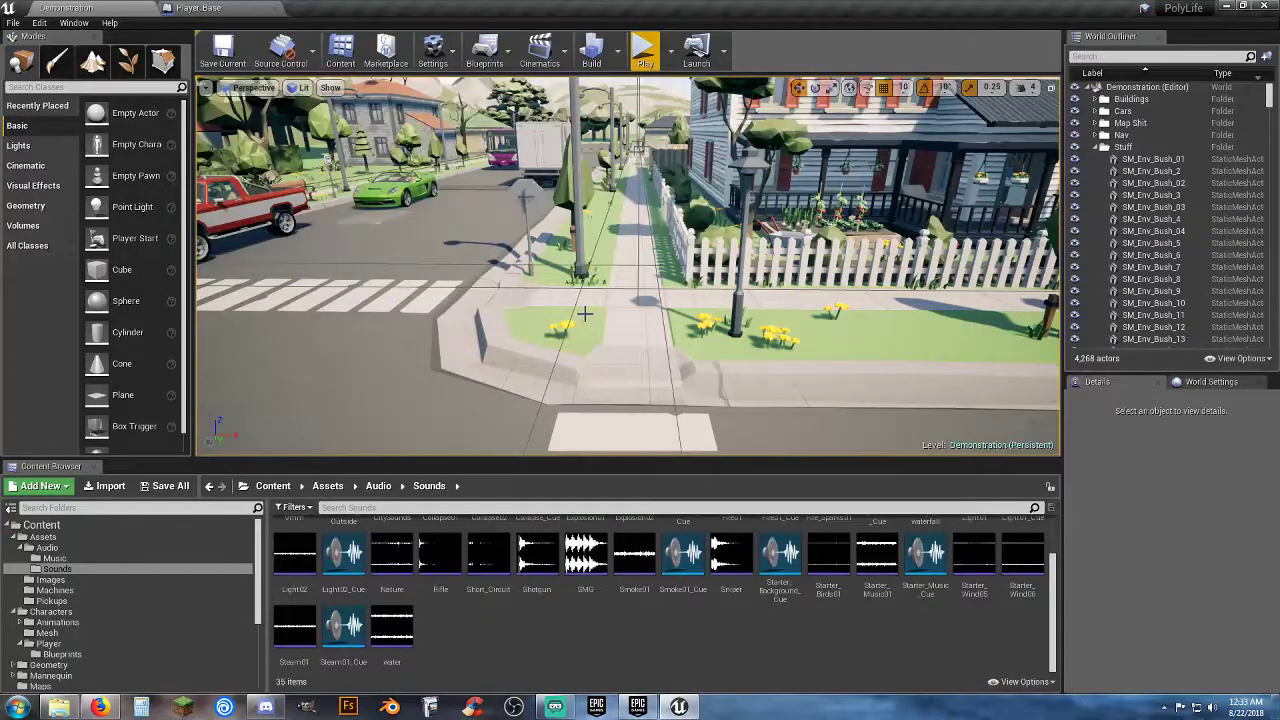
{"action": "scroll", "coordinate": [133, 560], "scroll_direction": "down", "scroll_amount": 5}
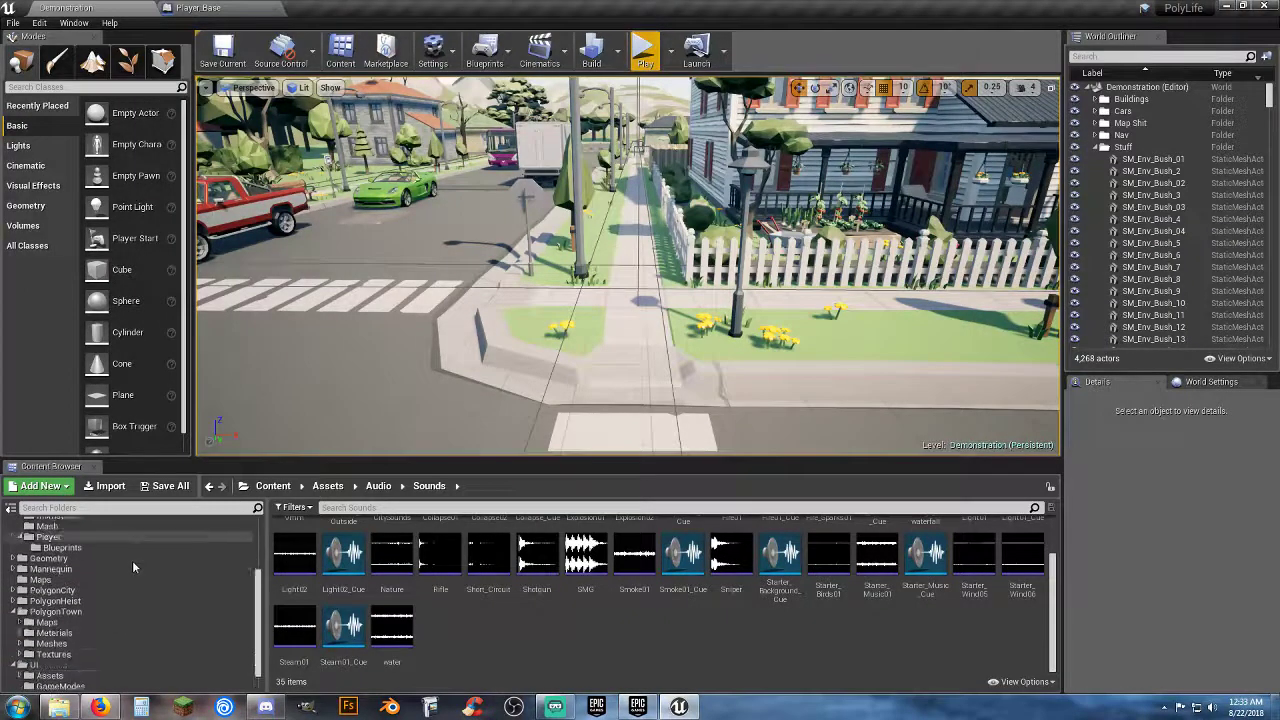
{"action": "scroll", "coordinate": [128, 563], "scroll_direction": "down", "scroll_amount": 1}
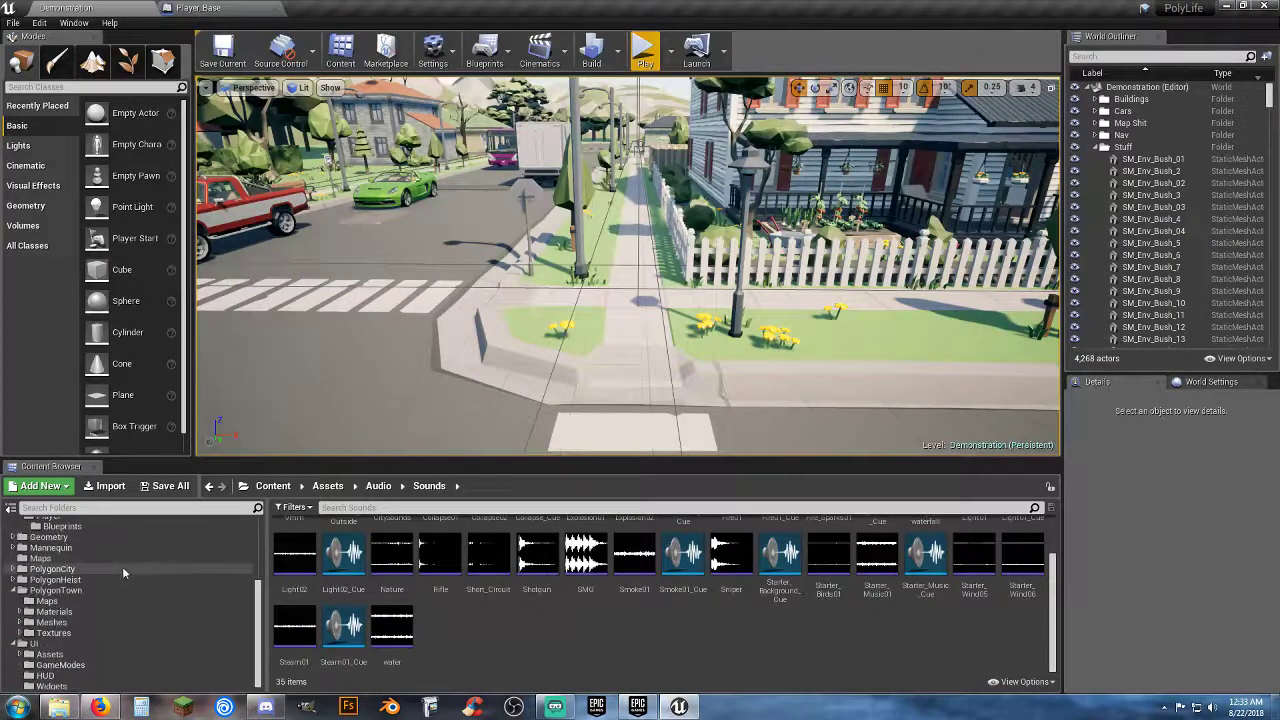
{"action": "left_click", "coordinate": [60, 580]}
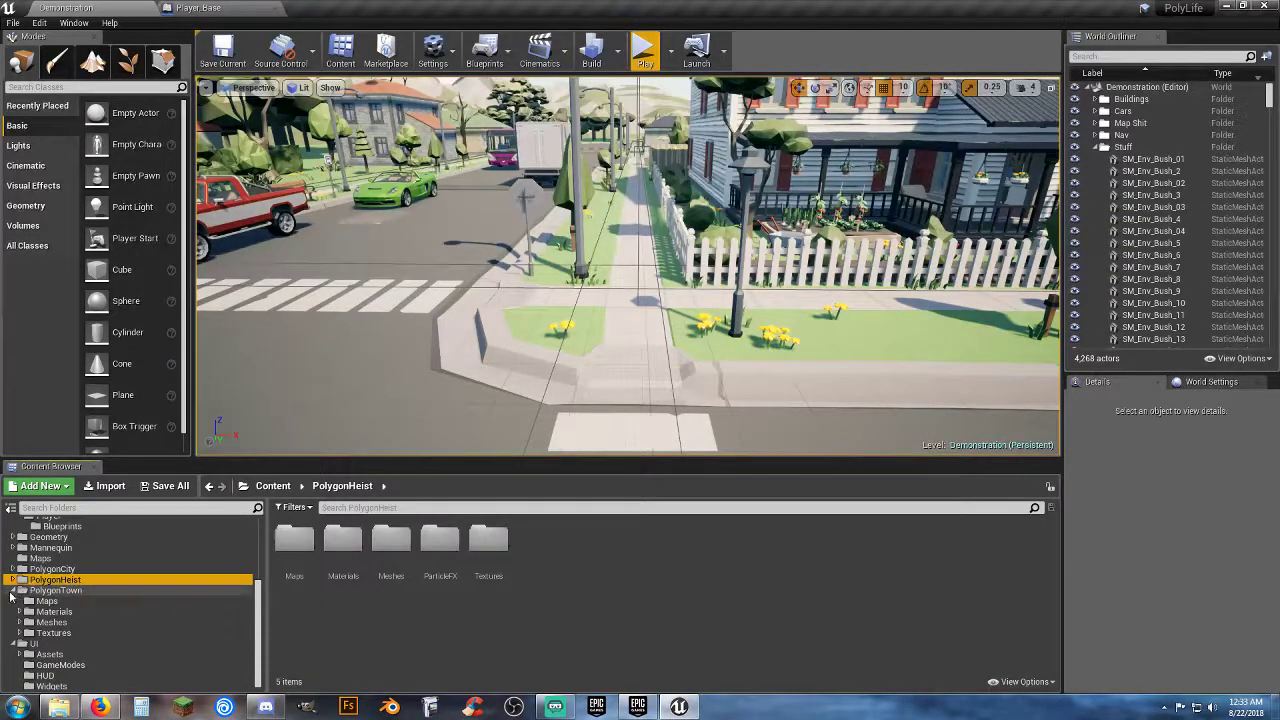
Collapse the PolygonTown folder and open the Characters folder inside the PolygonHeist Meshes folder.
{"action": "left_click", "coordinate": [11, 591]}
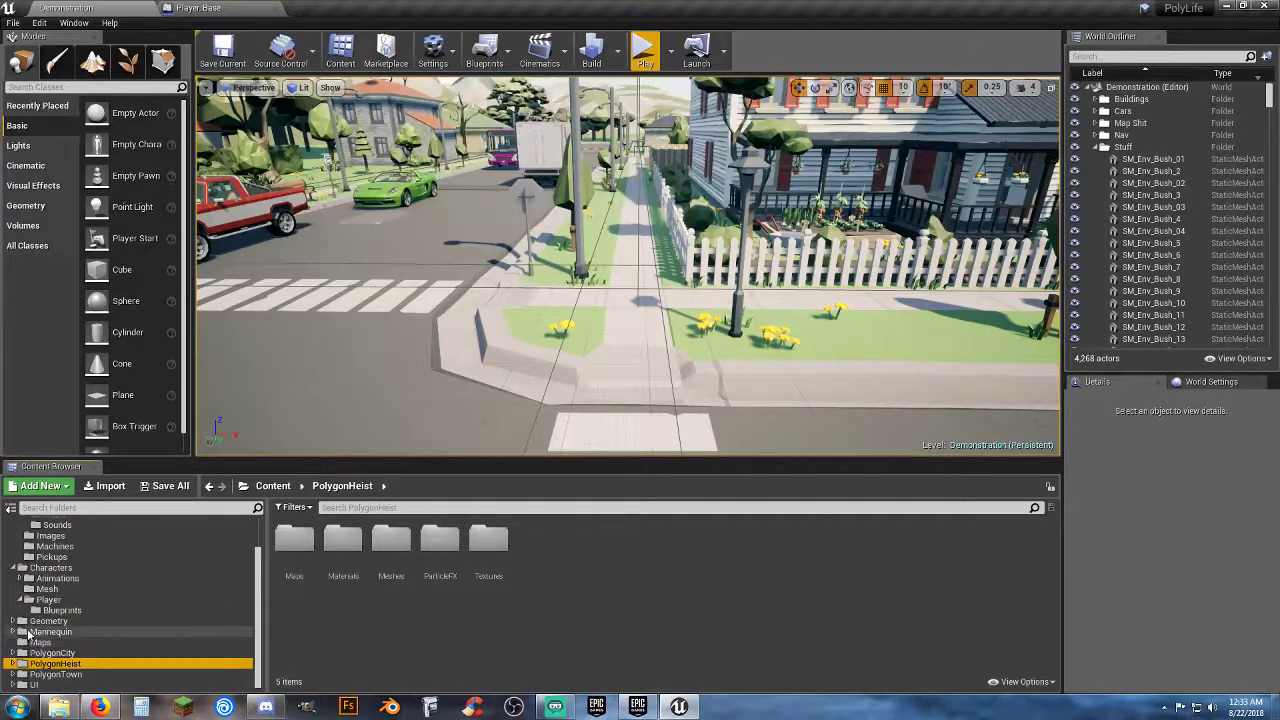
{"action": "left_click", "coordinate": [11, 663]}
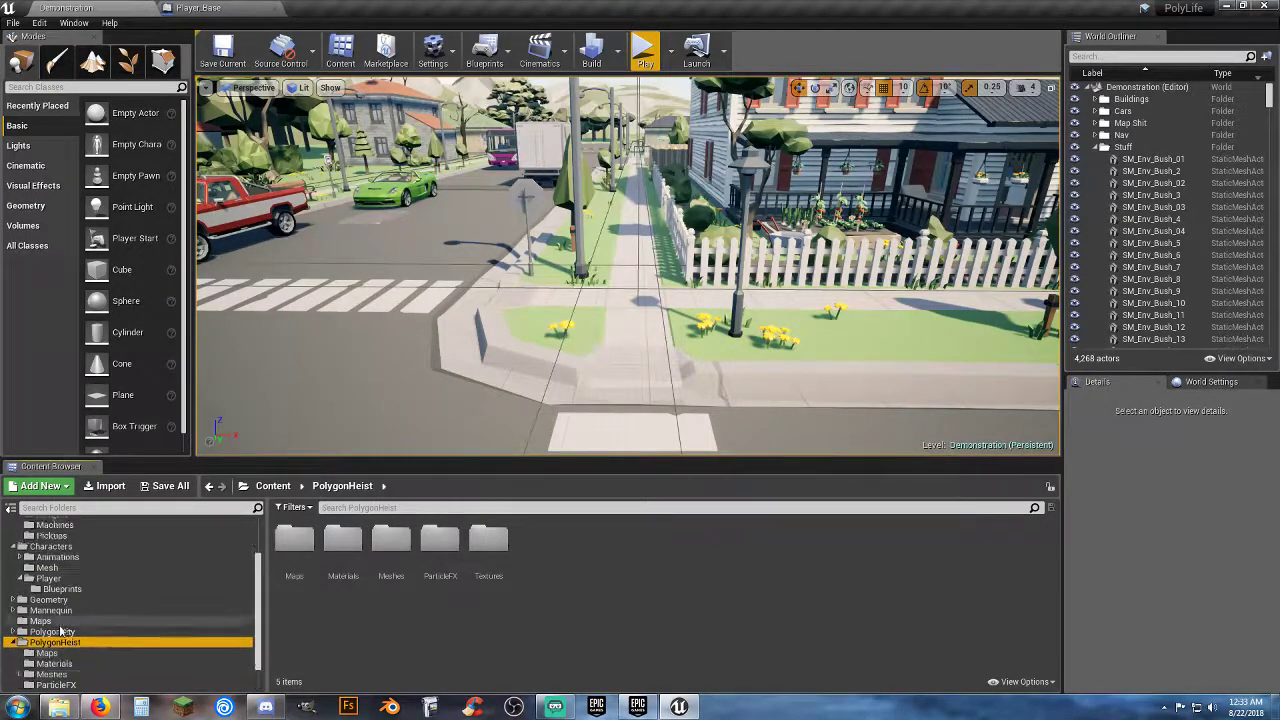
{"action": "left_click", "coordinate": [38, 645]}
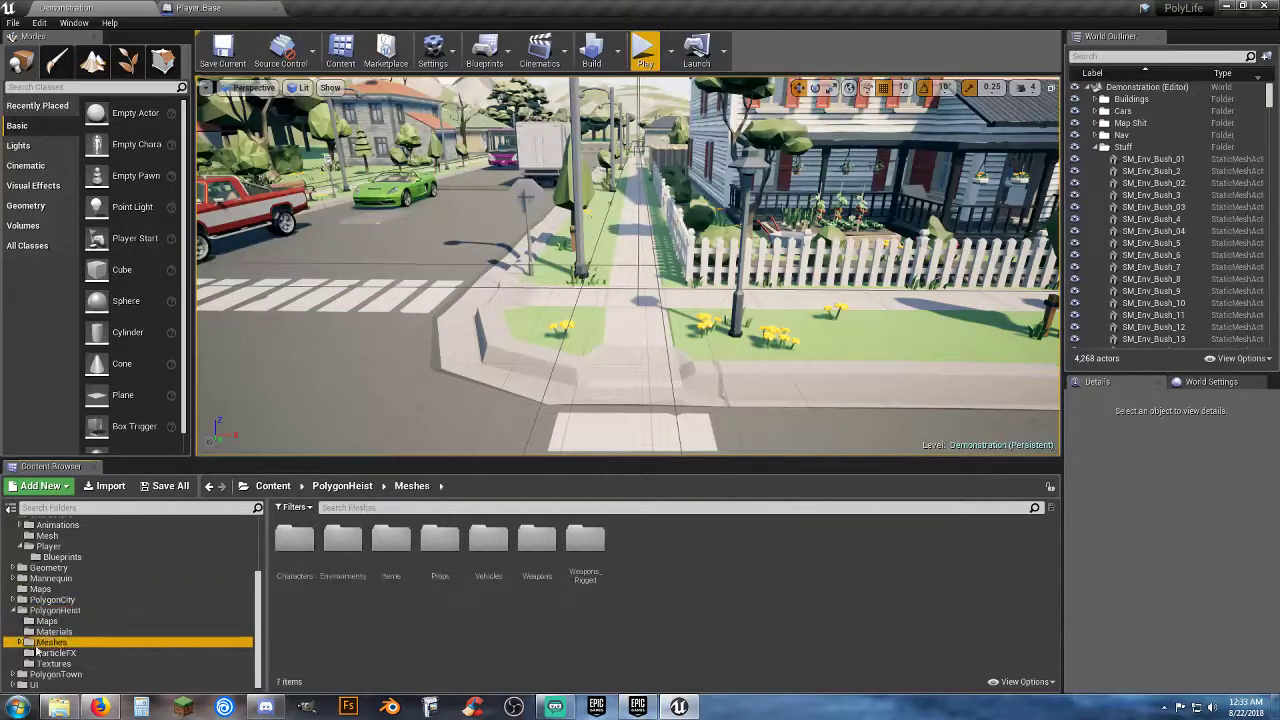
{"action": "left_click", "coordinate": [20, 642]}
{"action": "scroll", "coordinate": [45, 630], "scroll_direction": "down", "scroll_amount": 3}
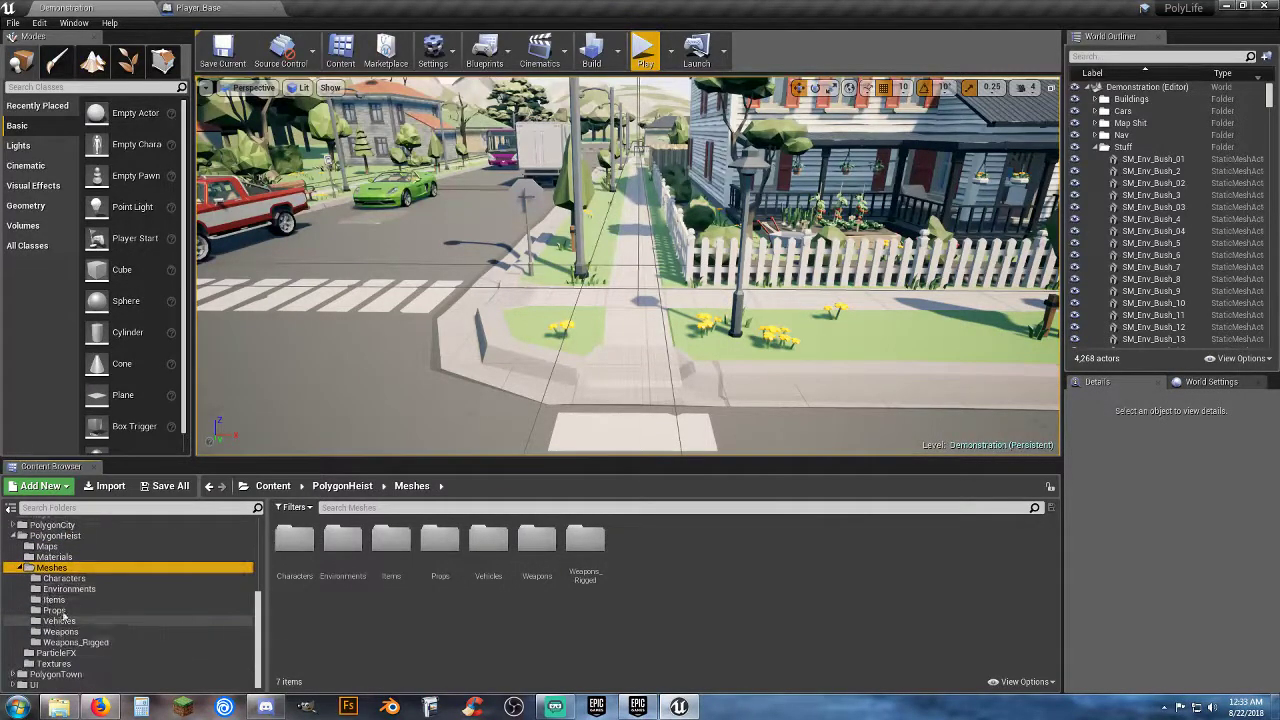
{"action": "left_click", "coordinate": [62, 578]}
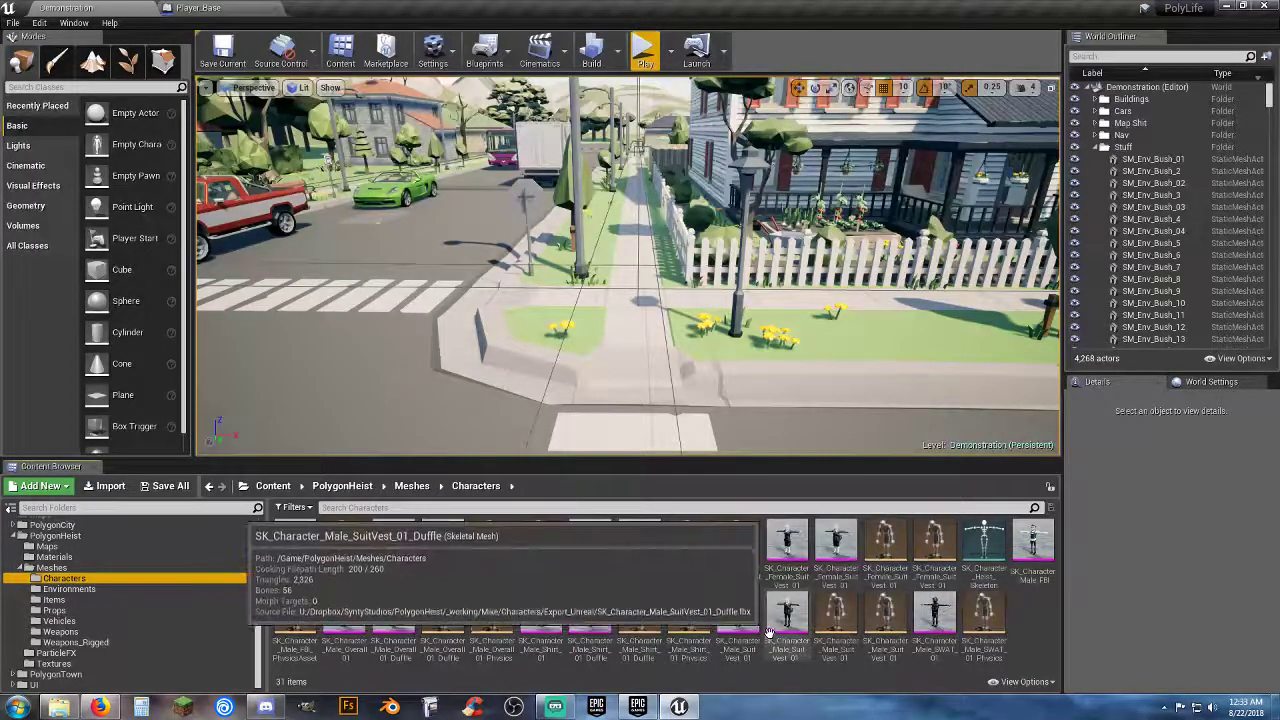
Inspect the female suit vest character mesh with the duffle bag from the front and side, and close its editor.
{"action": "double_click", "coordinate": [840, 546]}
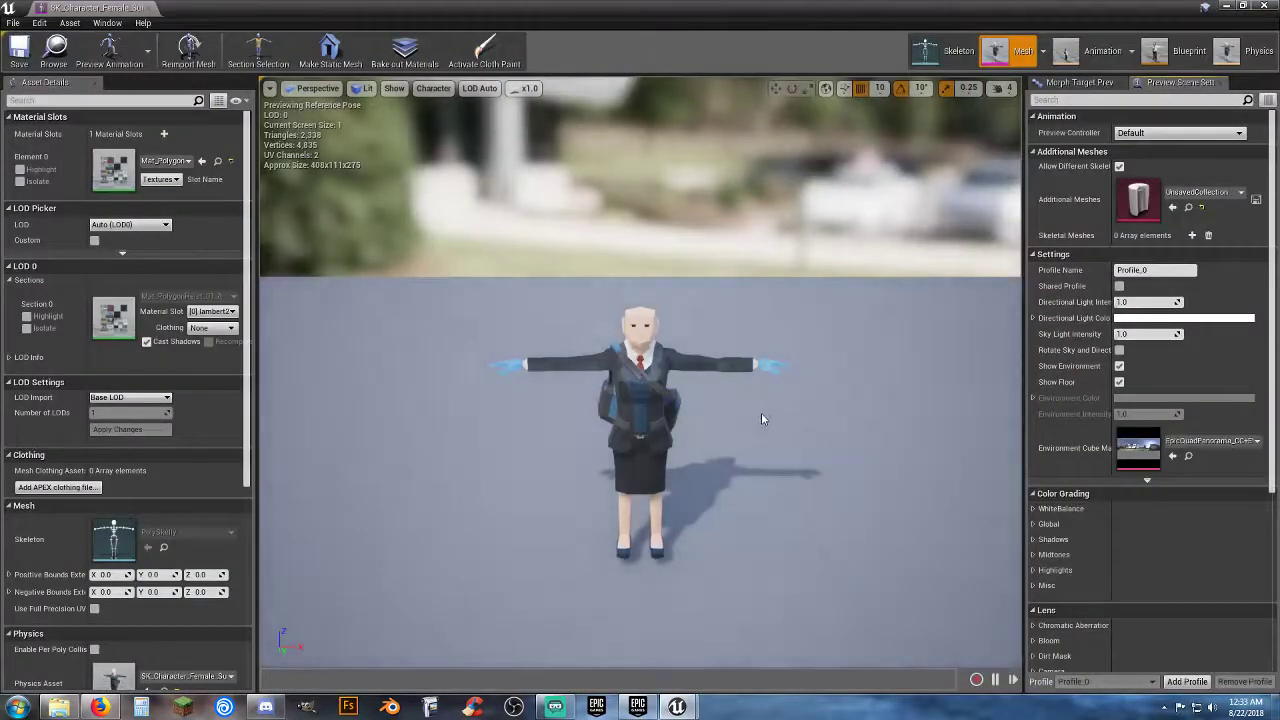
{"action": "left_click_drag", "start_coordinate": [761, 413], "coordinate": [630, 430]}
{"action": "key", "text": "w"}
{"action": "right_click_drag", "start_coordinate": [630, 430], "coordinate": [960, 460]}
{"action": "mouse_move", "coordinate": [761, 413]}
{"action": "right_mouse_down"}
{"action": "mouse_move", "coordinate": [820, 415]}
{"action": "mouse_move", "coordinate": [715, 420]}
{"action": "mouse_move", "coordinate": [761, 413]}
{"action": "right_mouse_up"}
{"action": "key", "text": "s"}
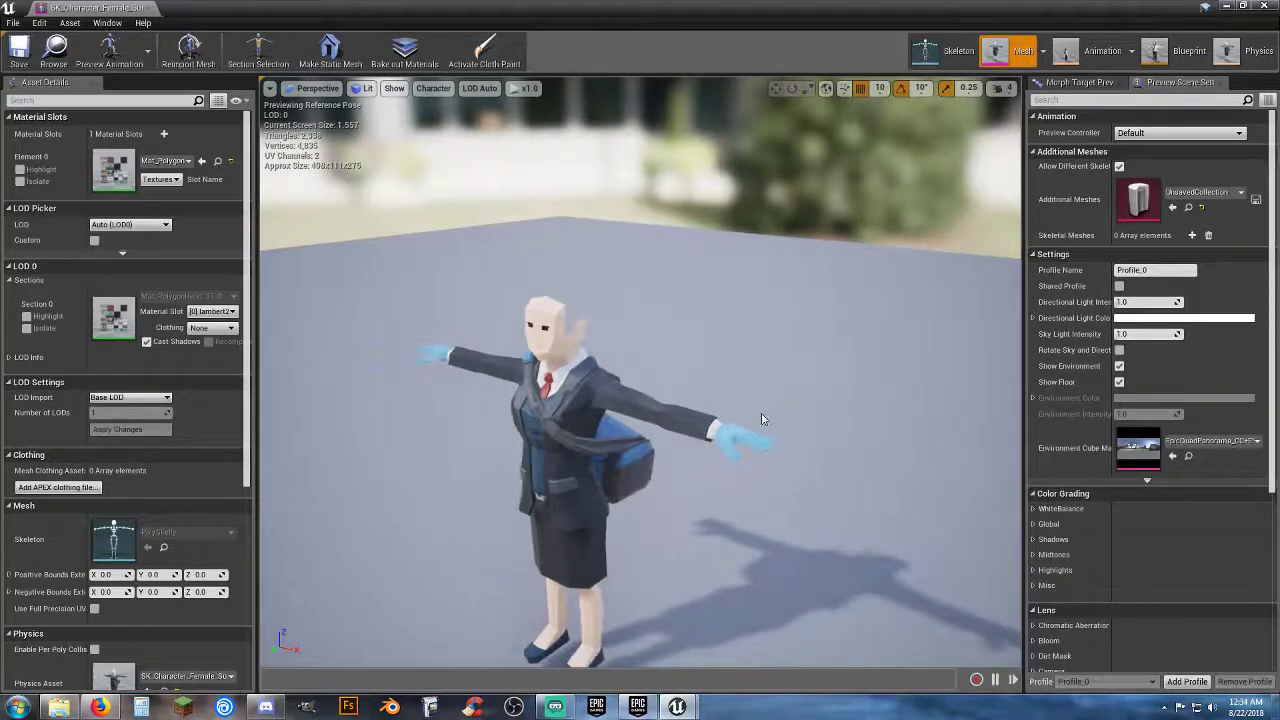
{"action": "left_click", "coordinate": [150, 7]}
Look through the static meshes in the PolygonHeist Items folder, including the mask collection.
{"action": "left_click", "coordinate": [56, 600]}
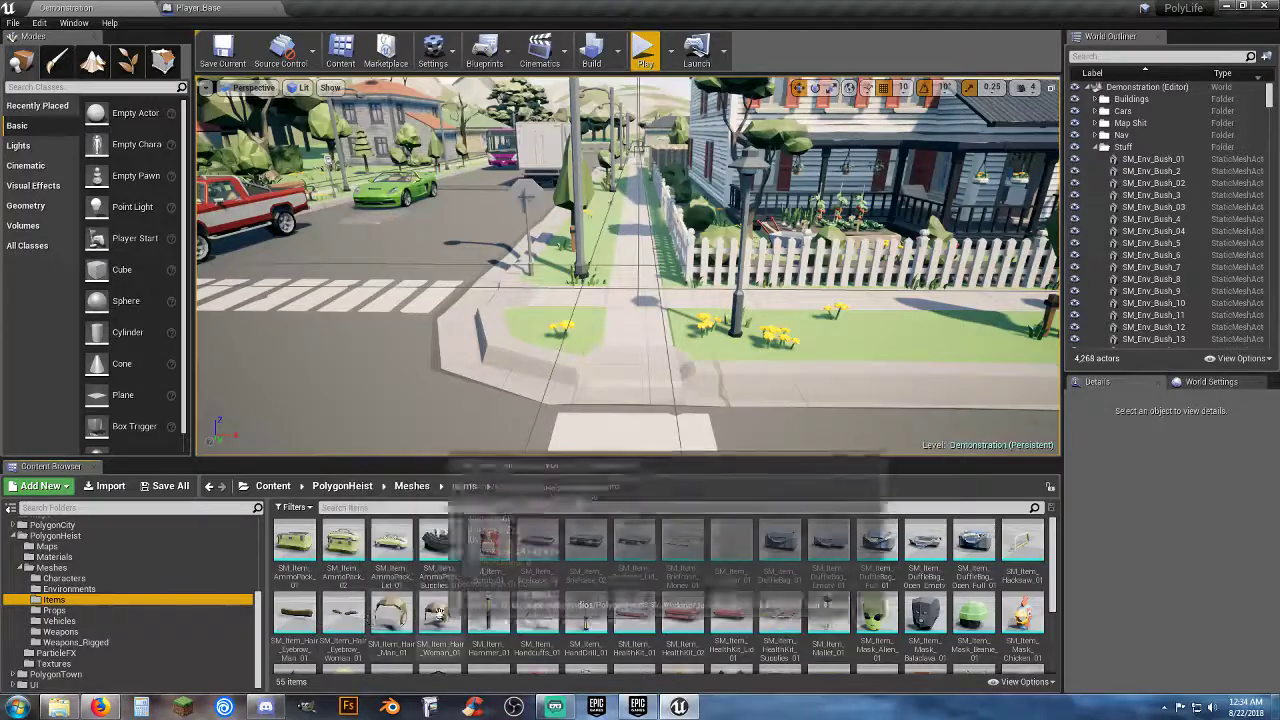
{"action": "scroll", "coordinate": [600, 600], "scroll_direction": "down", "scroll_amount": 1}
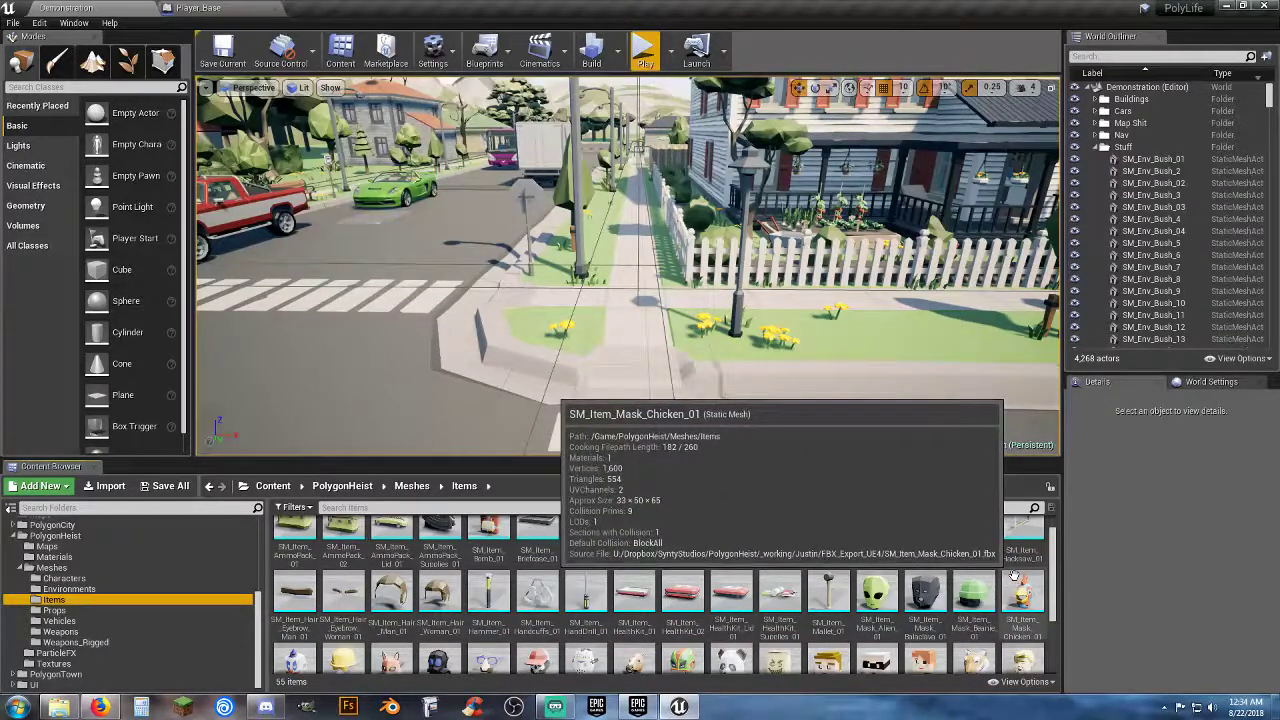
{"action": "scroll", "coordinate": [1014, 580], "scroll_direction": "down", "scroll_amount": 2}
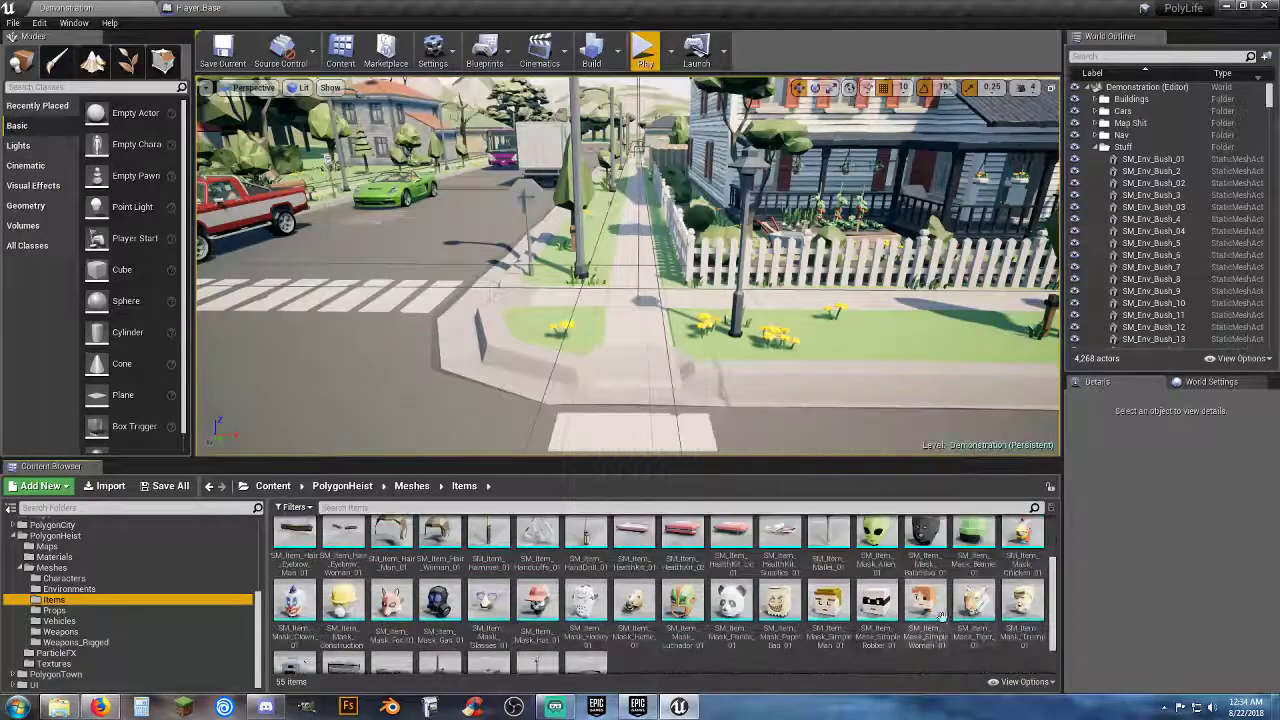
{"action": "scroll", "coordinate": [920, 620], "scroll_direction": "down", "scroll_amount": 2}
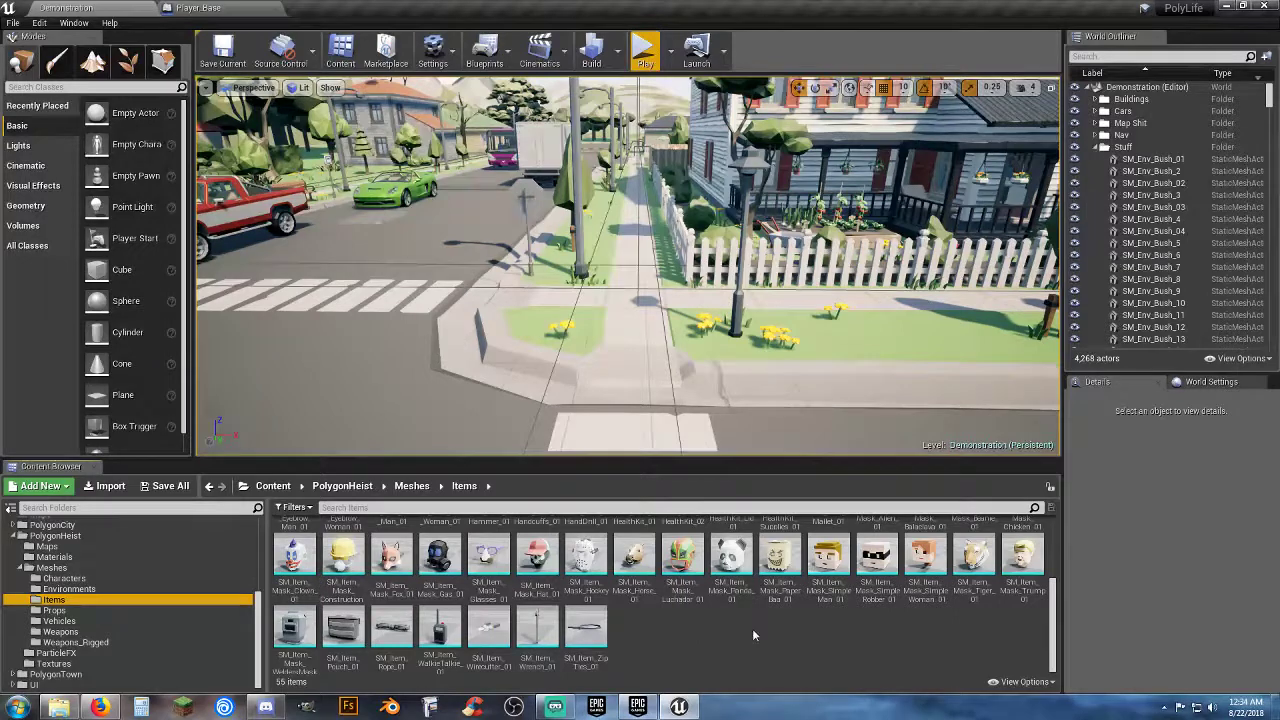
{"action": "scroll", "coordinate": [752, 628], "scroll_direction": "up", "scroll_amount": 2}
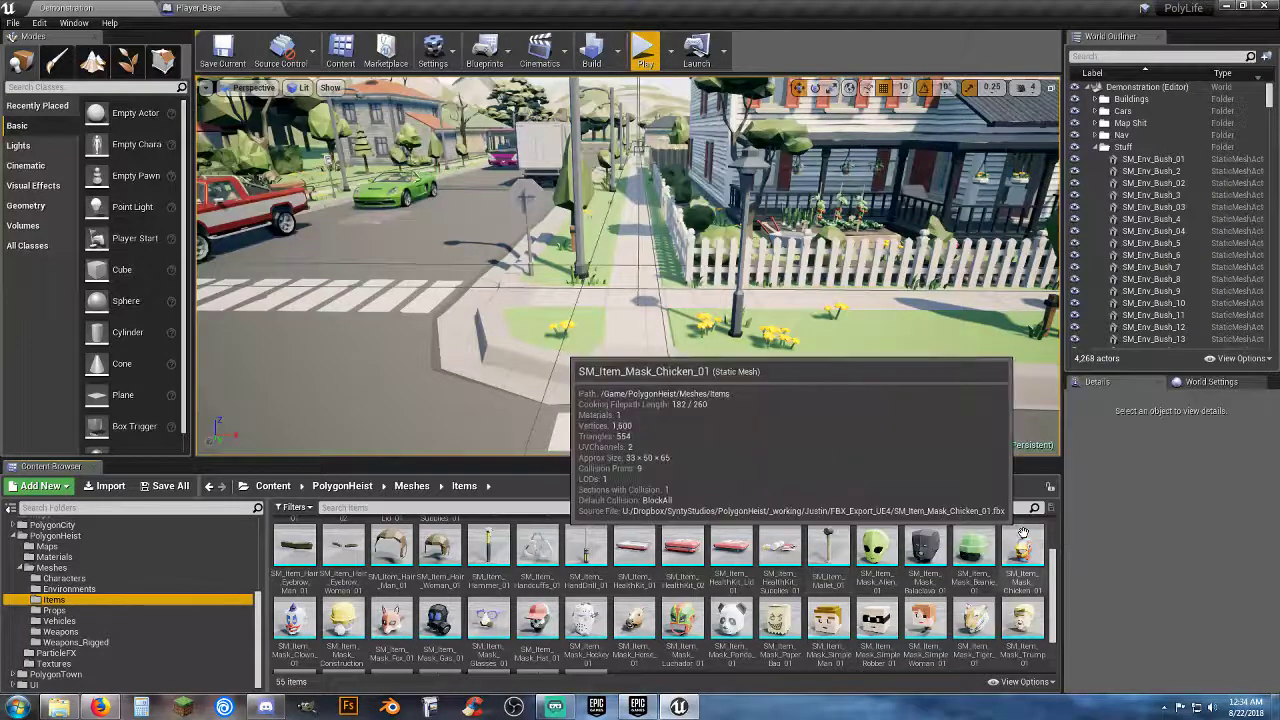
{"action": "scroll", "coordinate": [1022, 530], "scroll_direction": "down", "scroll_amount": 1}
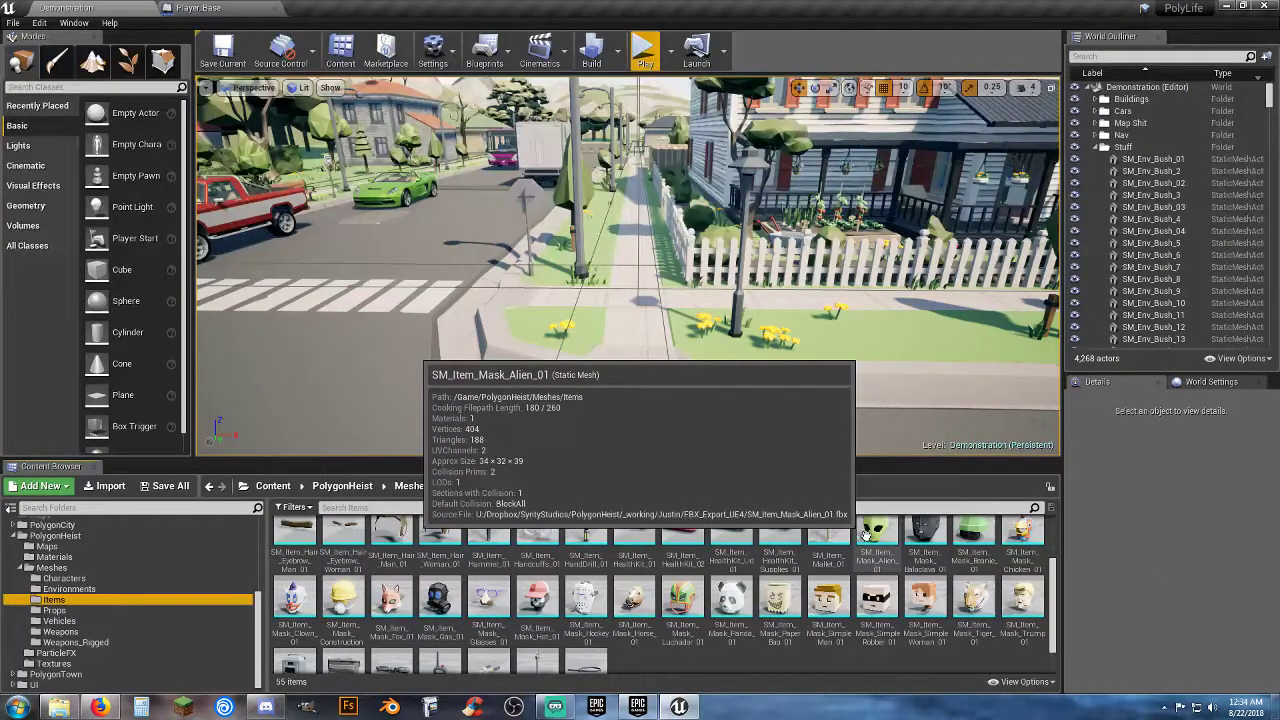
{"action": "scroll", "coordinate": [860, 545], "scroll_direction": "down", "scroll_amount": 1}
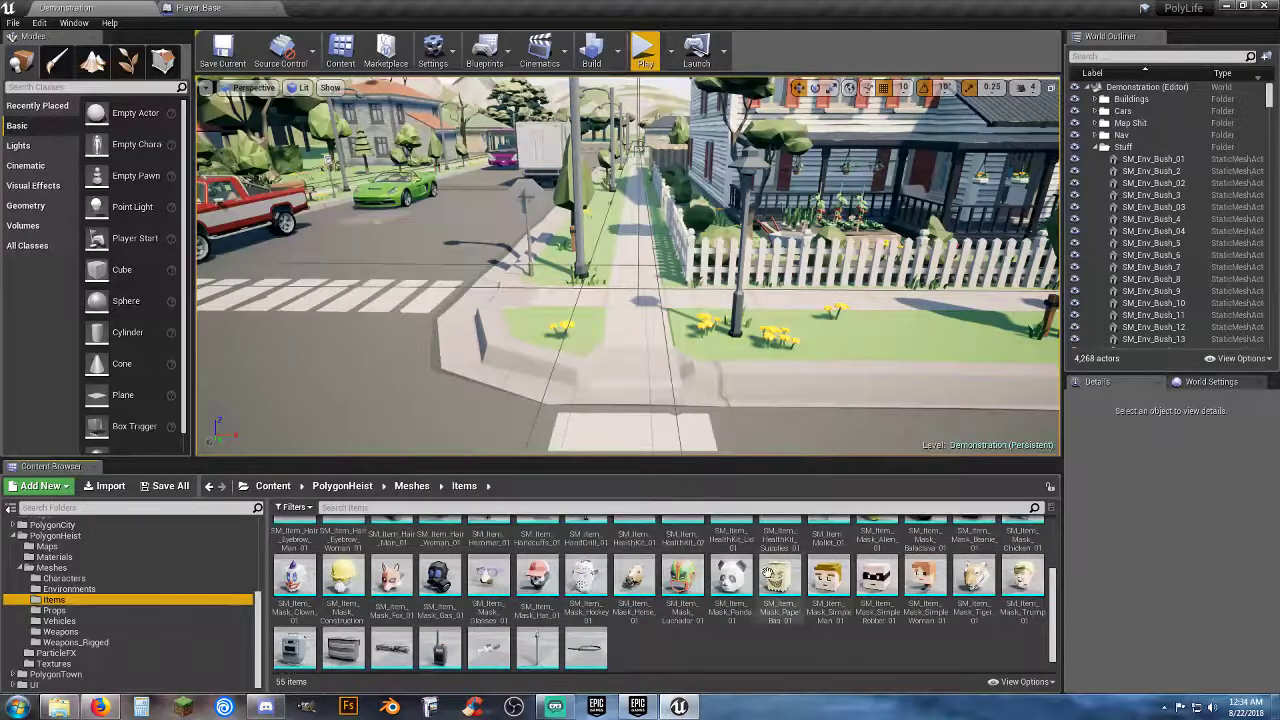
{"action": "scroll", "coordinate": [766, 572], "scroll_direction": "down", "scroll_amount": 1}
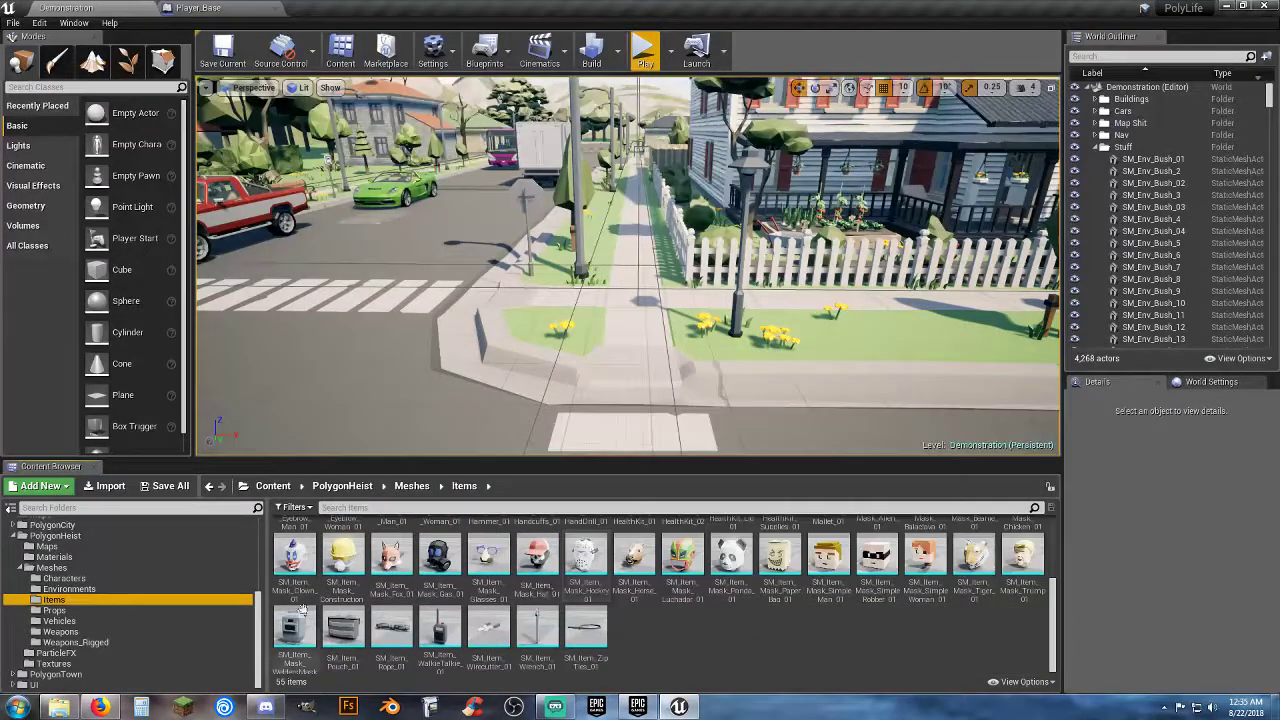
Open SK_Character_Male_SWAT_01 from the Characters folder, inspect it up close from the front and side, and close it.
{"action": "left_click", "coordinate": [68, 578]}
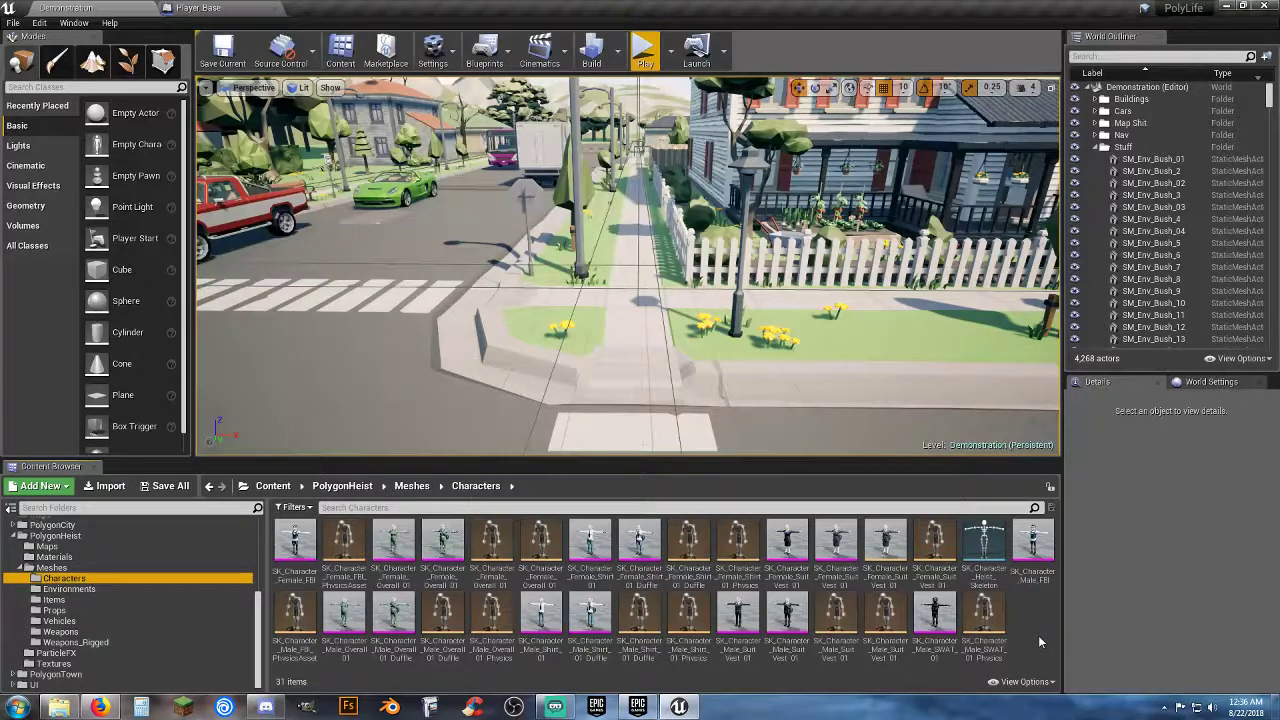
{"action": "double_click", "coordinate": [935, 612]}
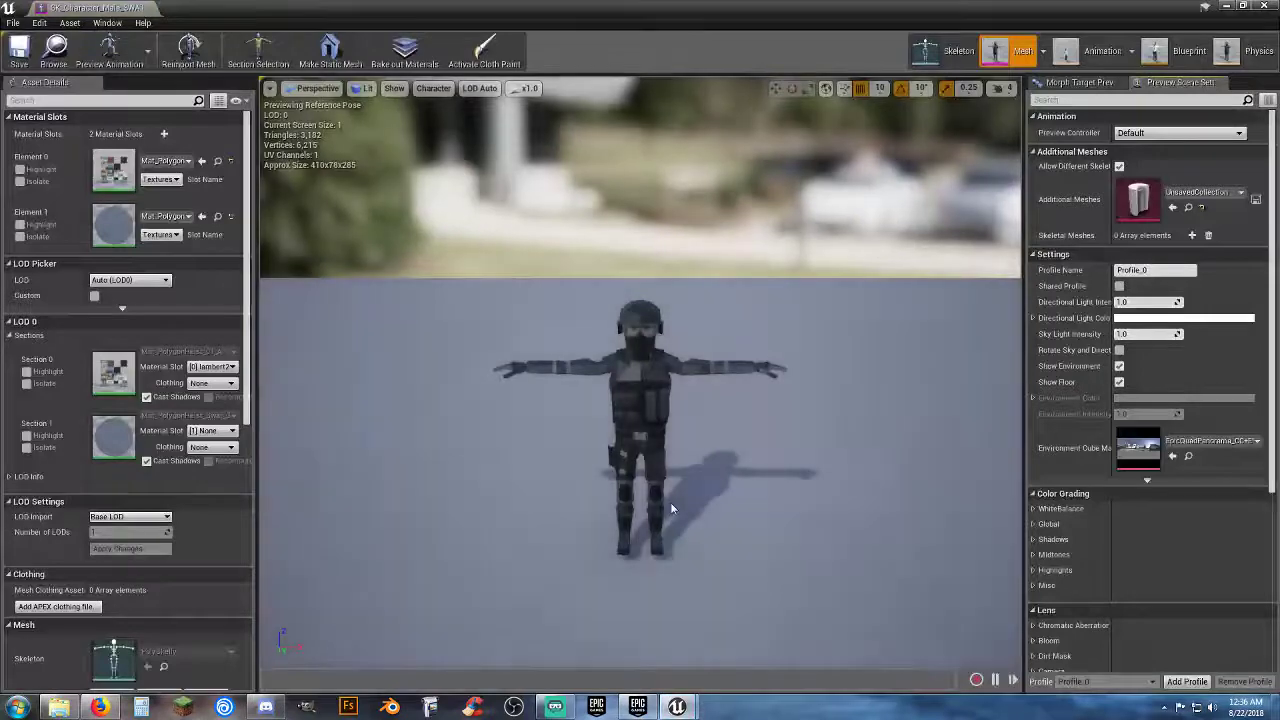
{"action": "scroll", "coordinate": [670, 502], "scroll_direction": "up", "scroll_amount": 5}
{"action": "scroll", "coordinate": [670, 502], "scroll_direction": "down", "scroll_amount": 3}
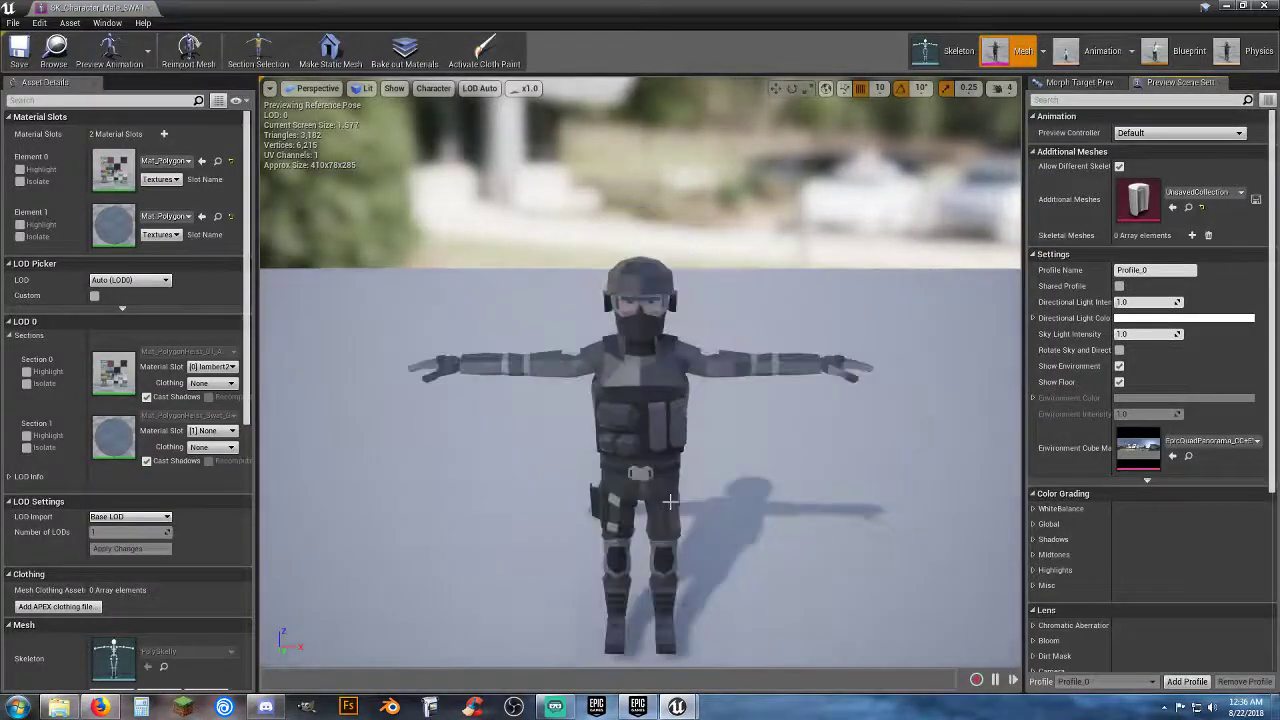
{"action": "right_click_drag", "start_coordinate": [743, 529], "coordinate": [604, 556]}
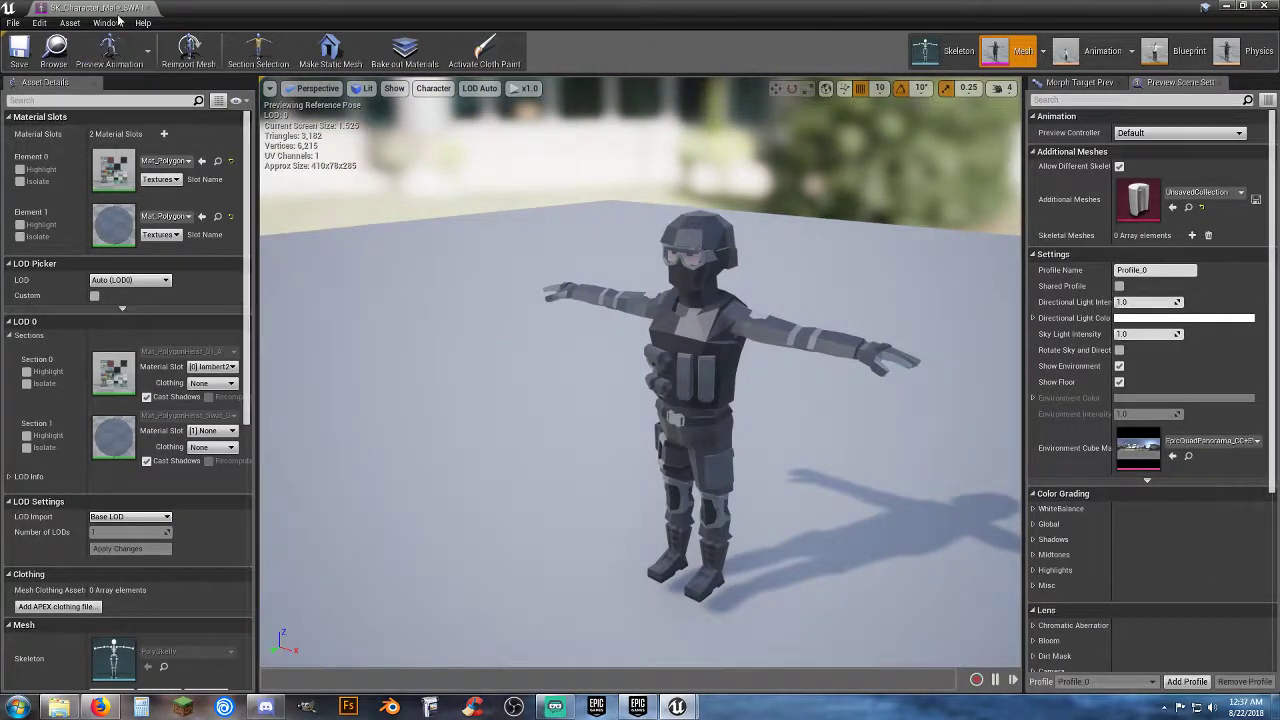
{"action": "left_click", "coordinate": [148, 10]}
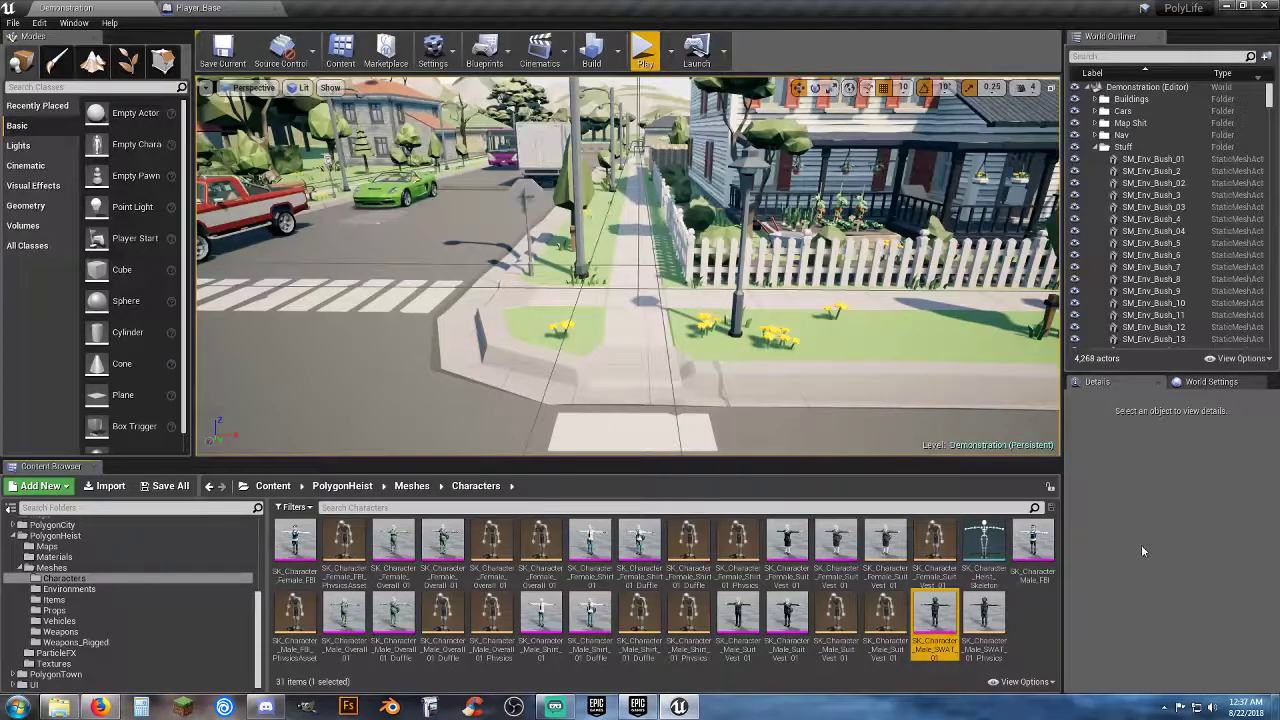
Open the SK_Character_Male_FBI mesh to view the character, and close its editor.
{"action": "left_click", "coordinate": [1045, 537]}
{"action": "double_click", "coordinate": [1045, 537]}
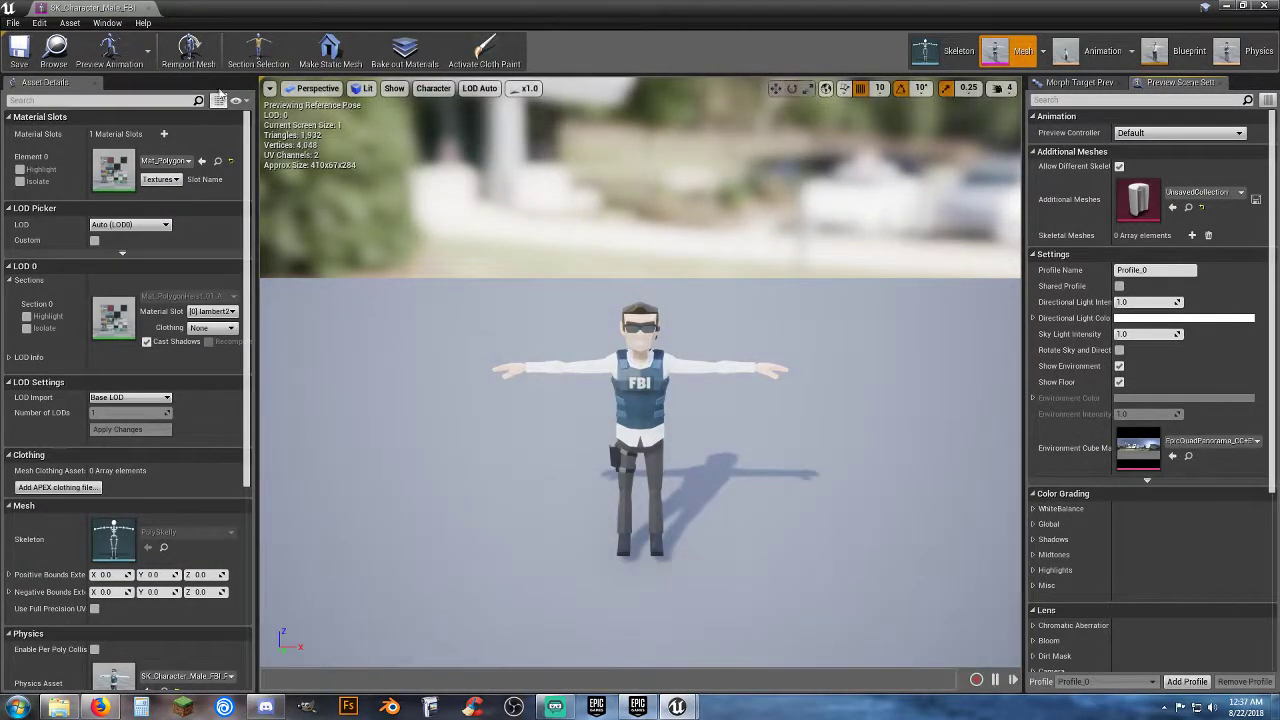
{"action": "left_click", "coordinate": [147, 8]}
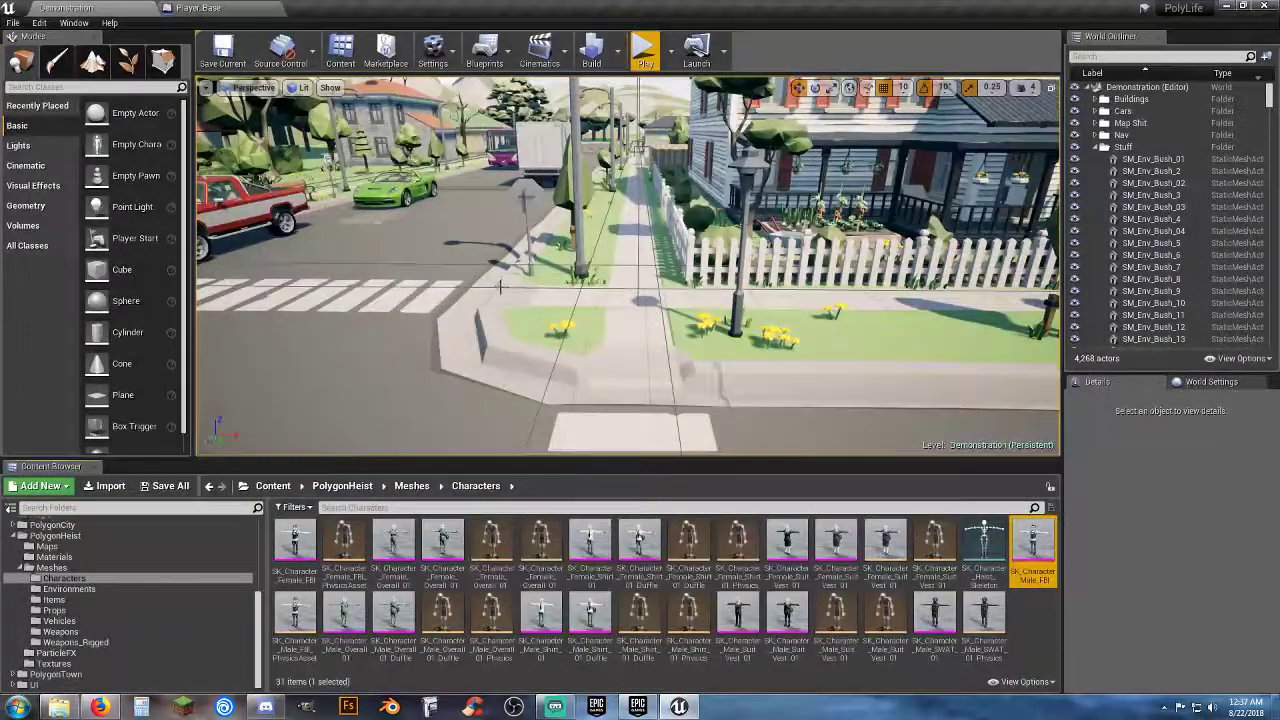
Look through the sound waves and cues in the Sounds folder under Assets and Audio.
{"action": "right_click_drag", "start_coordinate": [500, 284], "coordinate": [345, 234]}
{"action": "scroll", "coordinate": [72, 567], "scroll_direction": "up", "scroll_amount": 8}
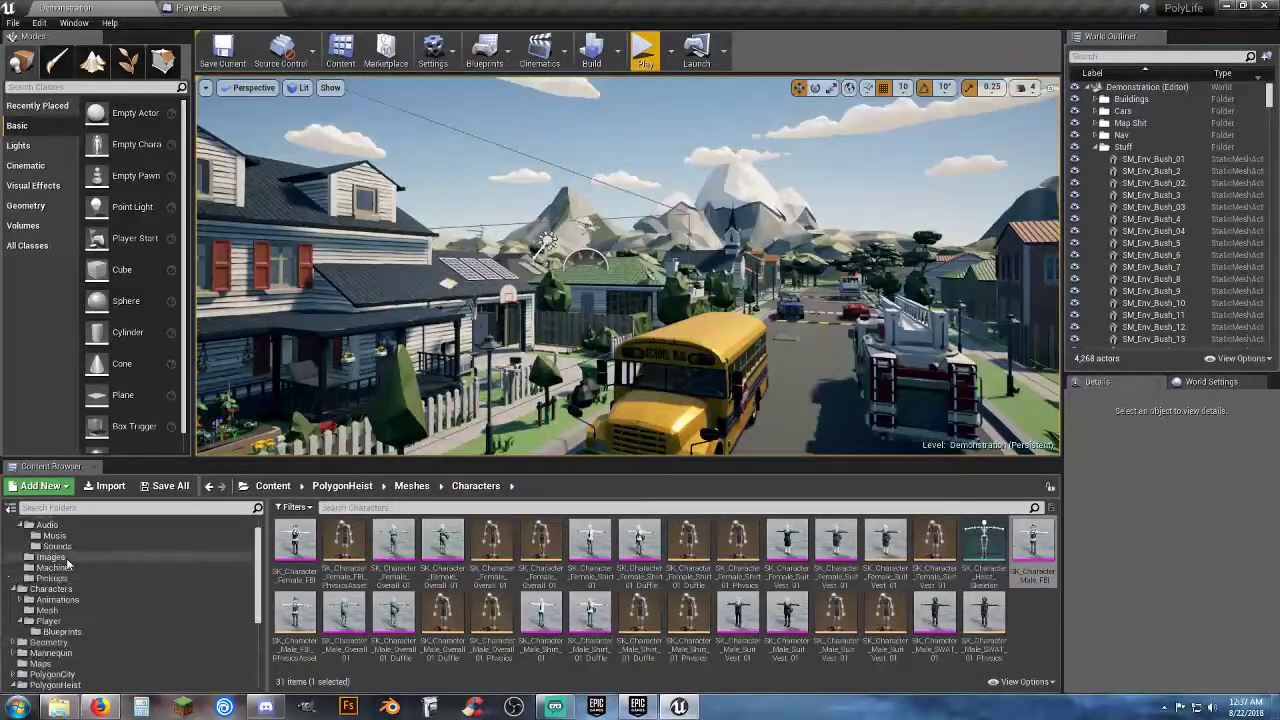
{"action": "left_click", "coordinate": [57, 569]}
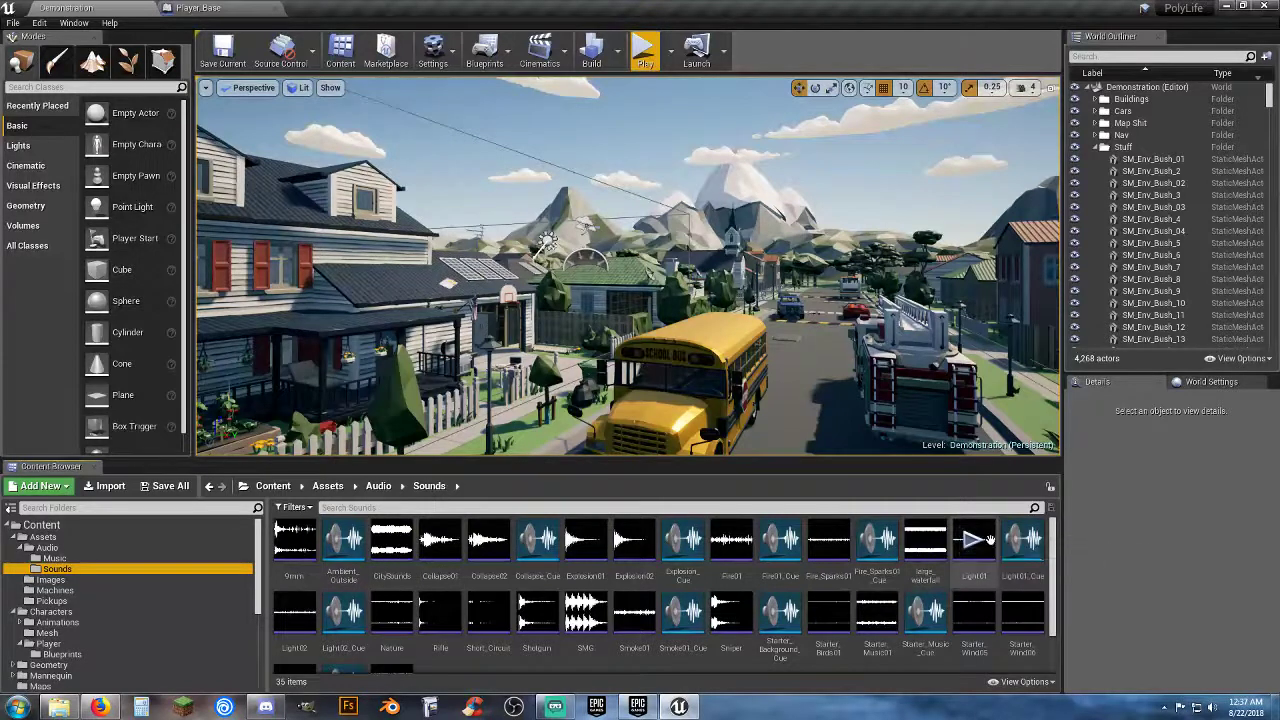
{"action": "scroll", "coordinate": [924, 553], "scroll_direction": "down", "scroll_amount": 1}
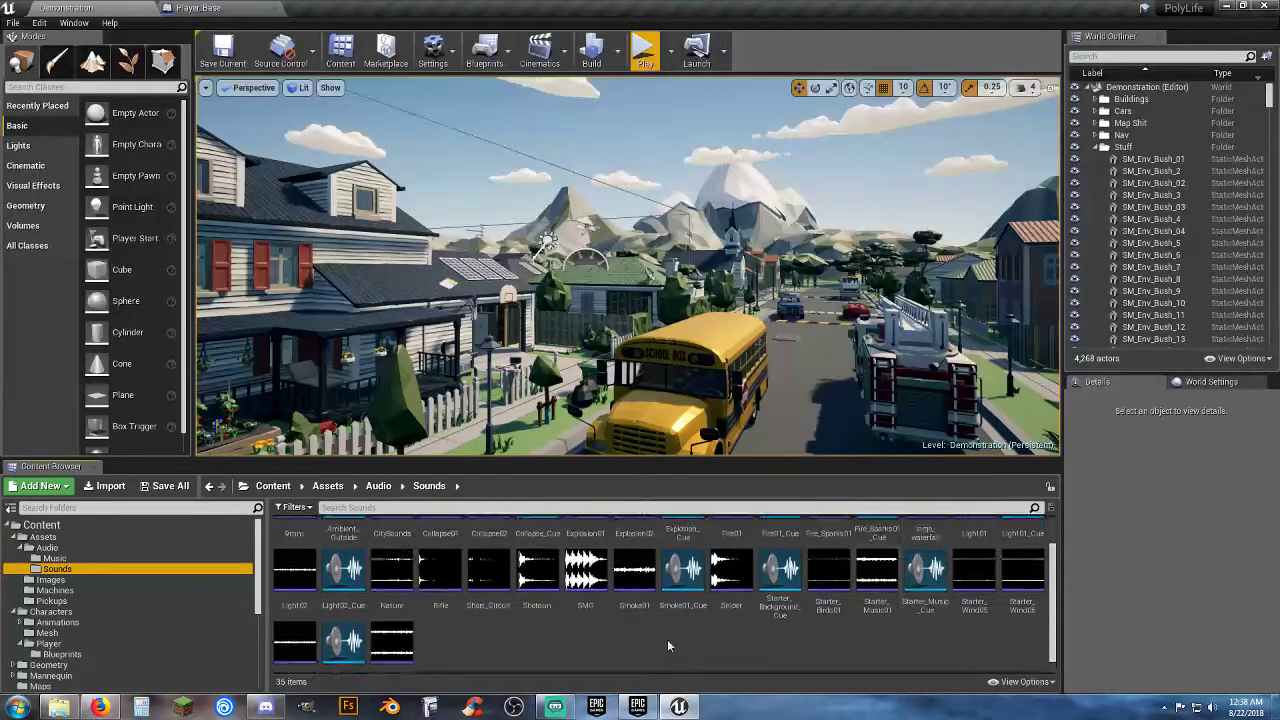
{"action": "scroll", "coordinate": [666, 646], "scroll_direction": "down", "scroll_amount": 1}
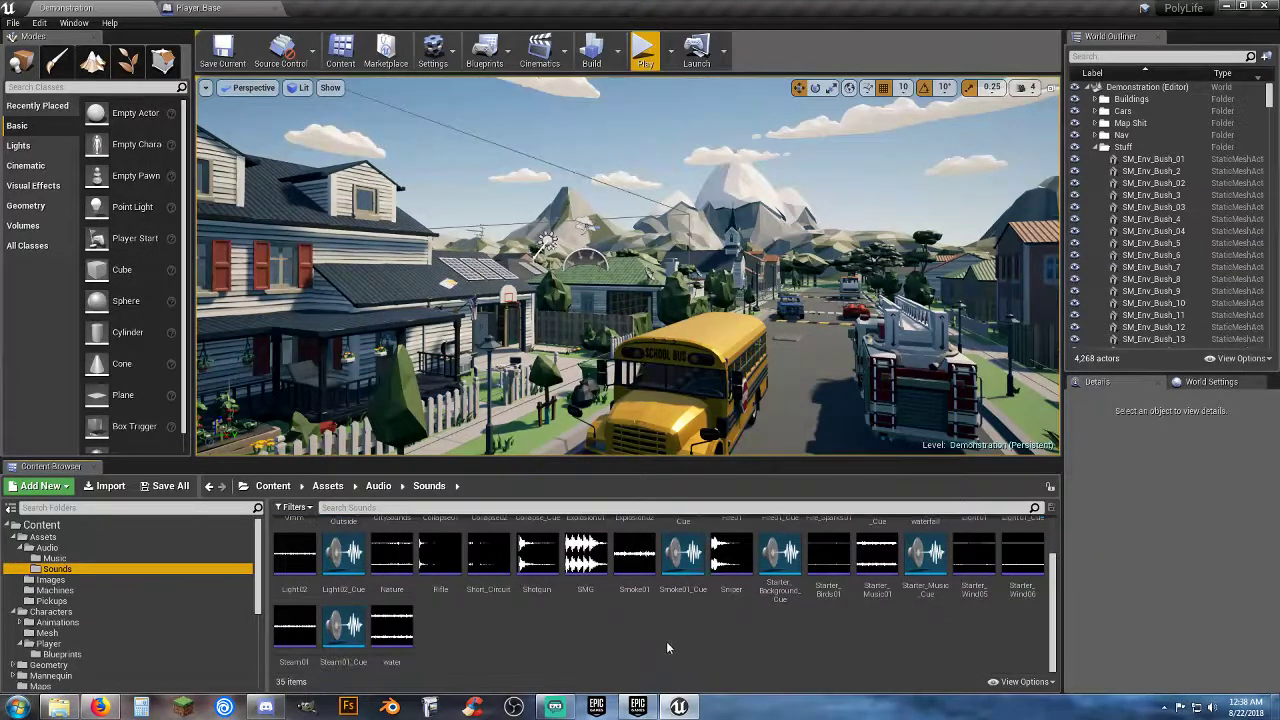
{"action": "scroll", "coordinate": [673, 641], "scroll_direction": "up", "scroll_amount": 1}
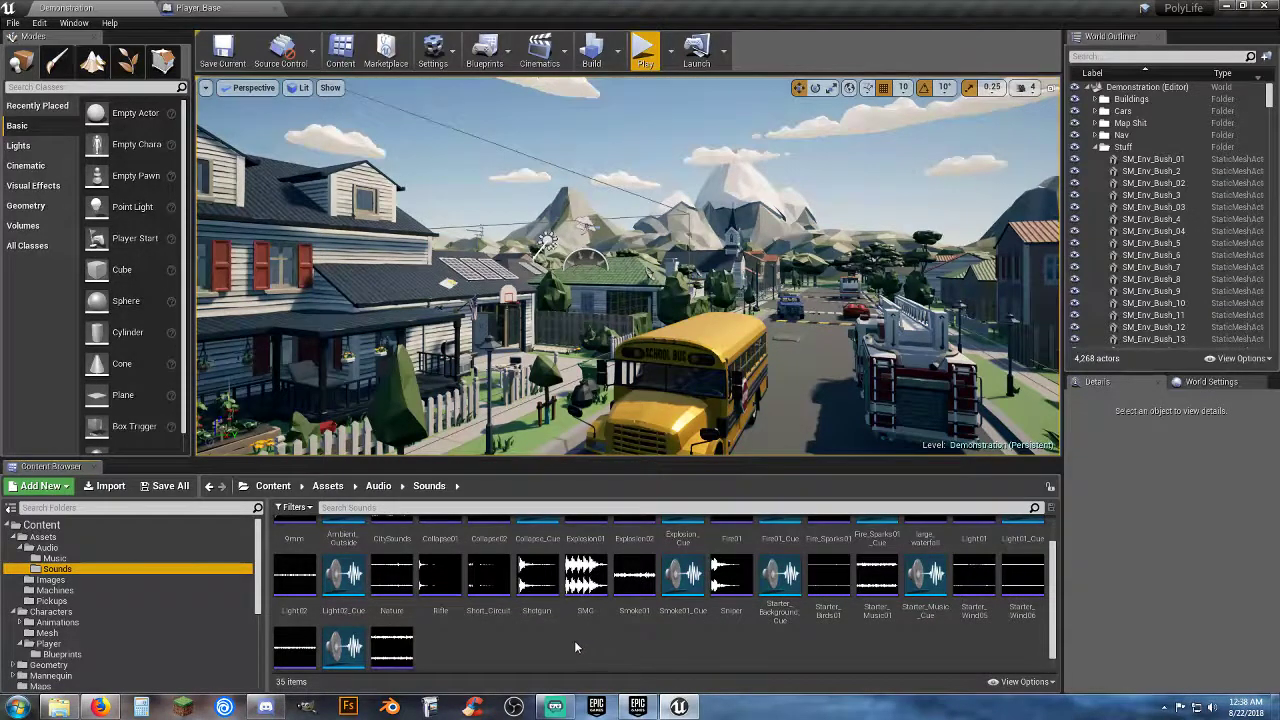
{"action": "scroll", "coordinate": [574, 640], "scroll_direction": "down", "scroll_amount": 1}
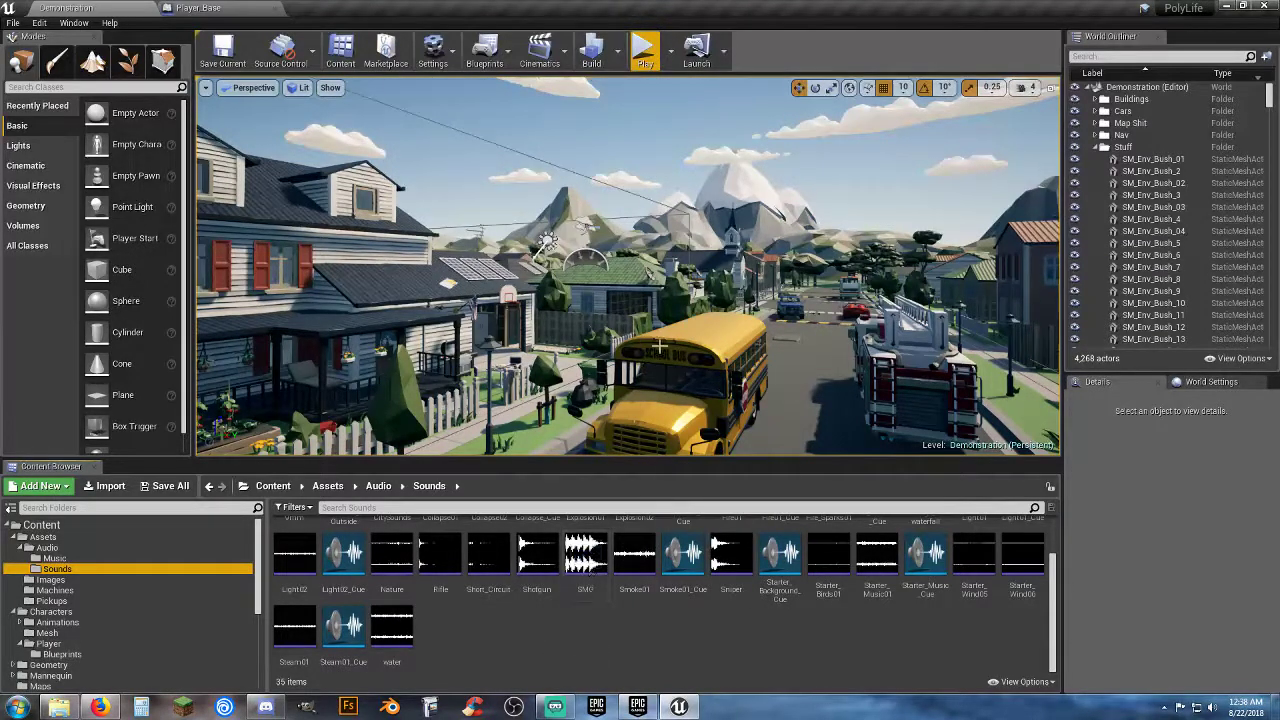
{"action": "right_click_drag", "start_coordinate": [700, 312], "coordinate": [606, 337]}
{"action": "key", "text": "w"}
{"action": "key", "text": "d"}
{"action": "key", "text": "s"}
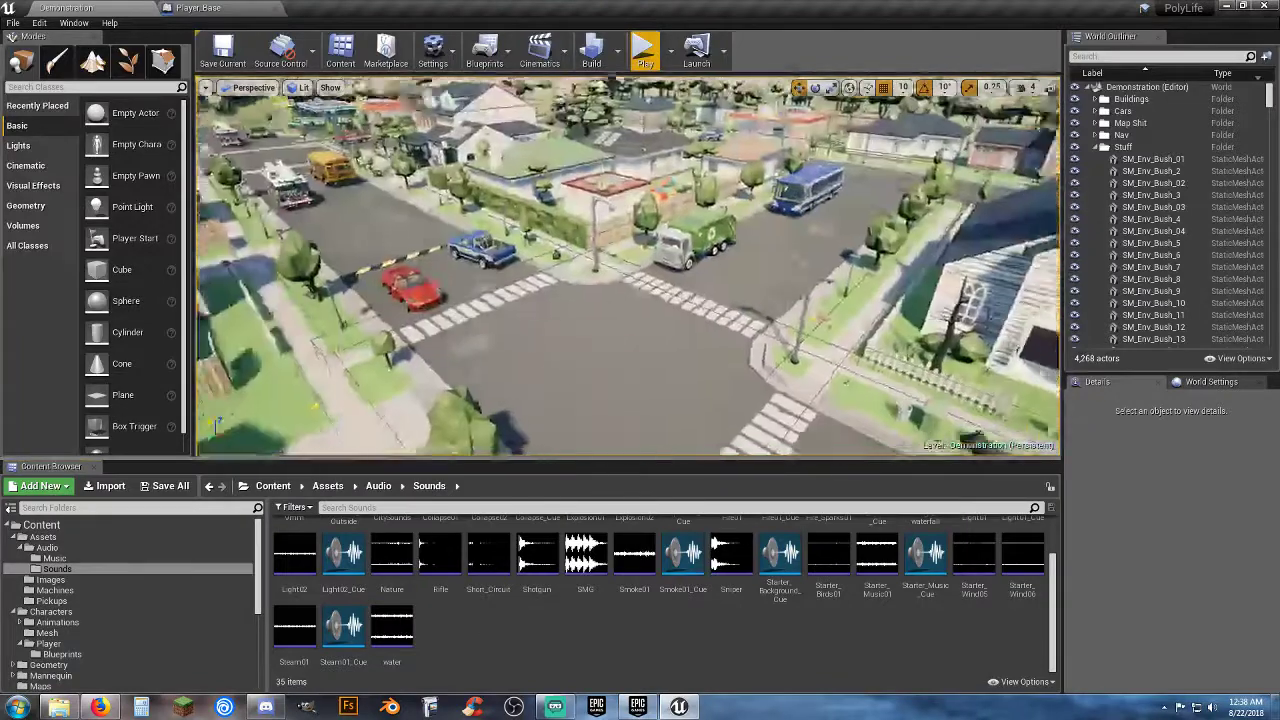
{"action": "key", "text": "w"}
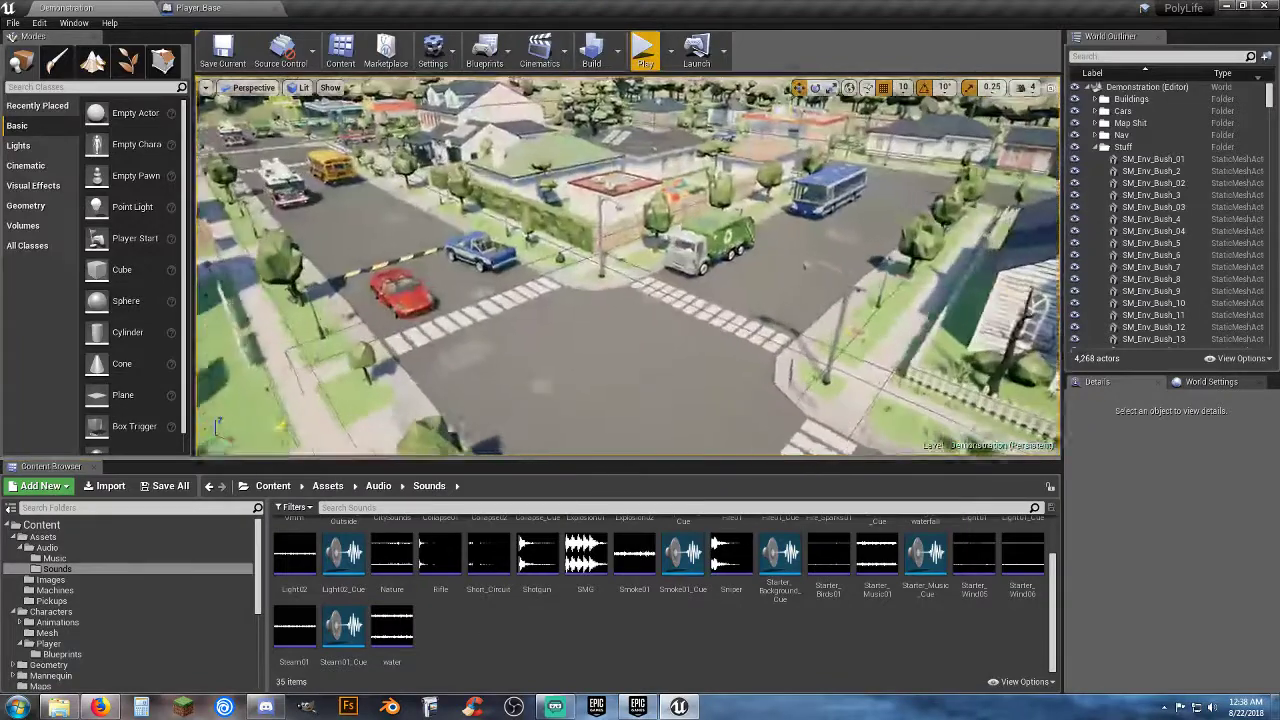
{"action": "key", "text": "w"}
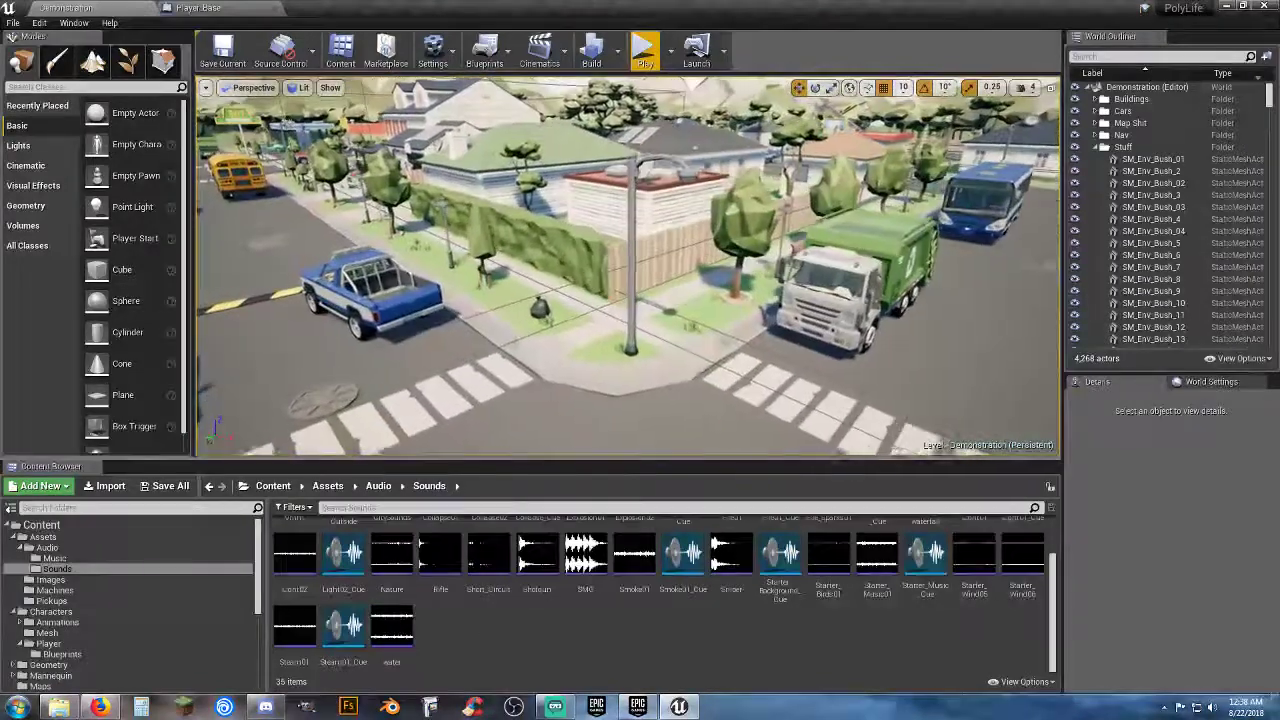
Collapse the Meshes folder and open FX_Sparks from the PolygonHeist ParticleFX folder.
{"action": "scroll", "coordinate": [88, 616], "scroll_direction": "down", "scroll_amount": 5}
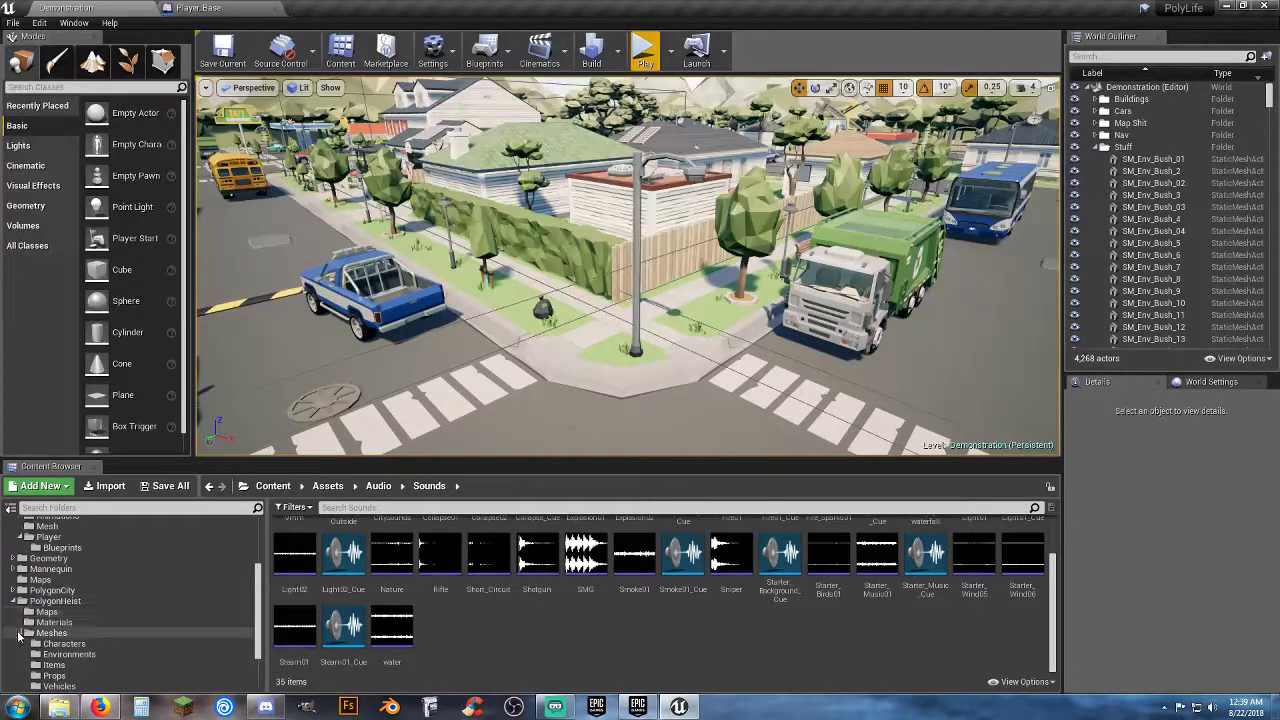
{"action": "left_click", "coordinate": [19, 636]}
{"action": "left_click", "coordinate": [46, 653]}
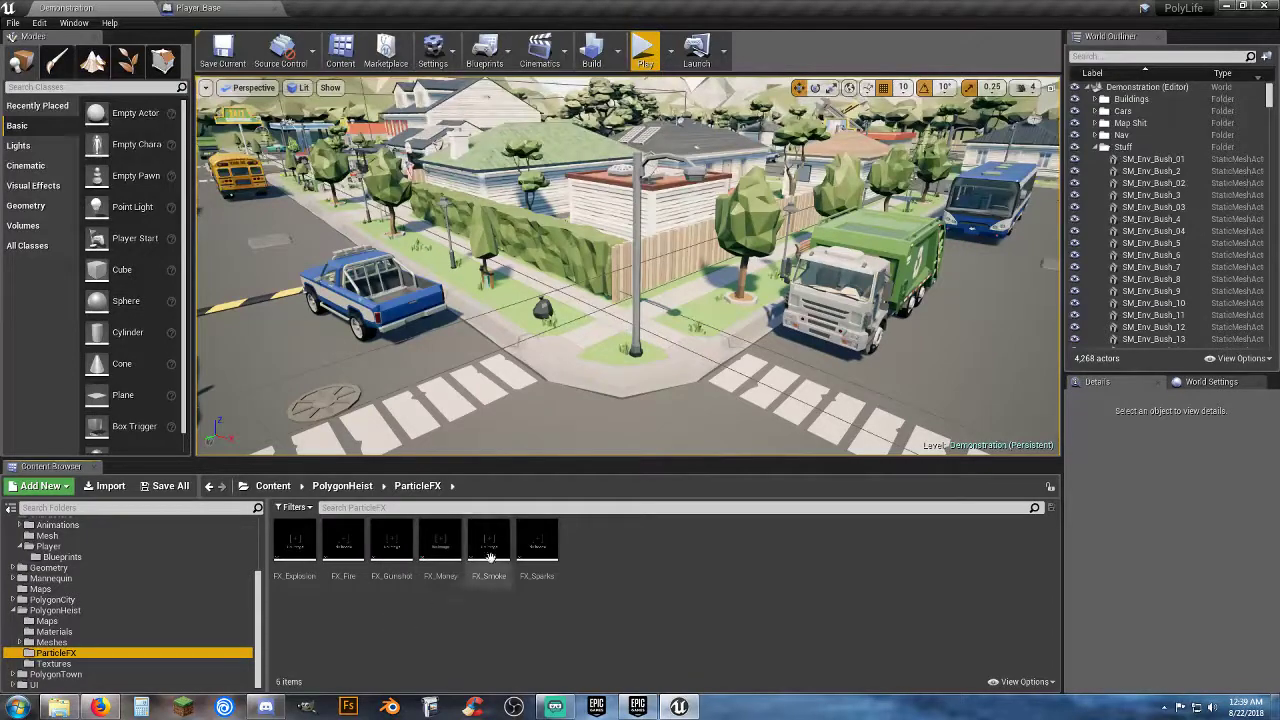
{"action": "left_click", "coordinate": [532, 550]}
{"action": "double_click", "coordinate": [532, 550]}
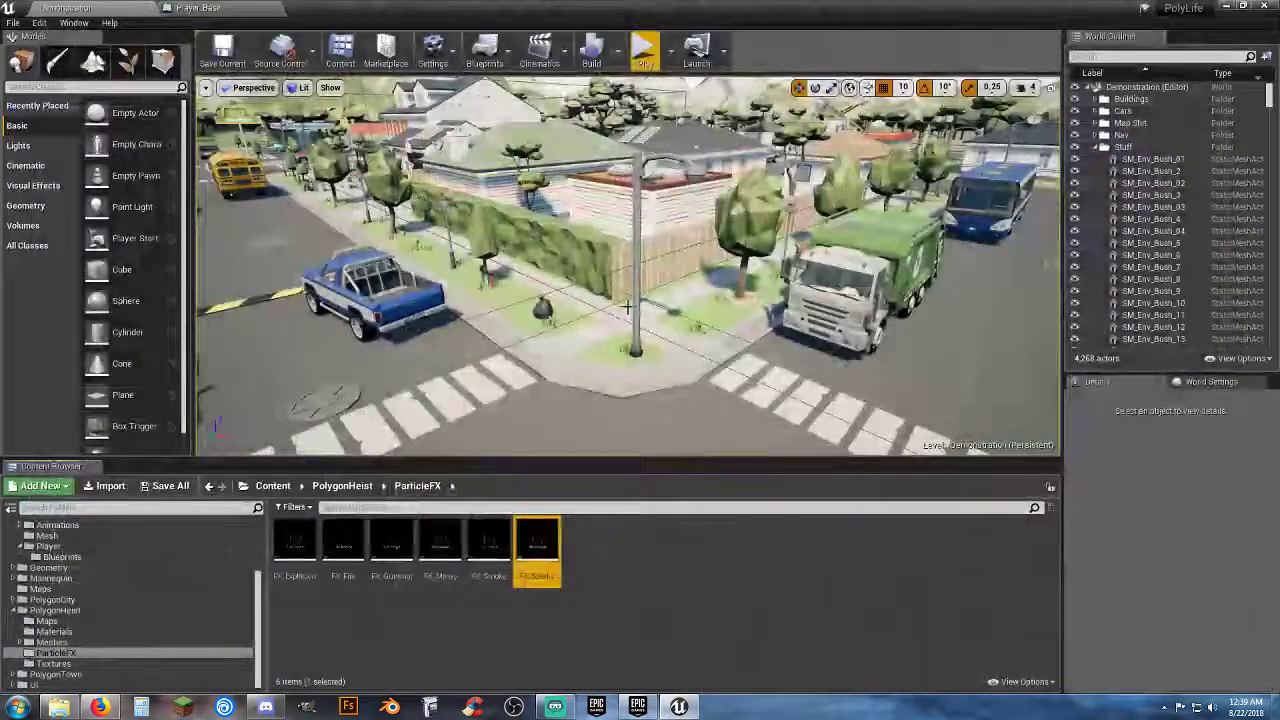
{"action": "key", "text": "w"}
{"action": "right_click_drag", "start_coordinate": [587, 313], "coordinate": [220, 400]}
{"action": "key", "text": "w"}
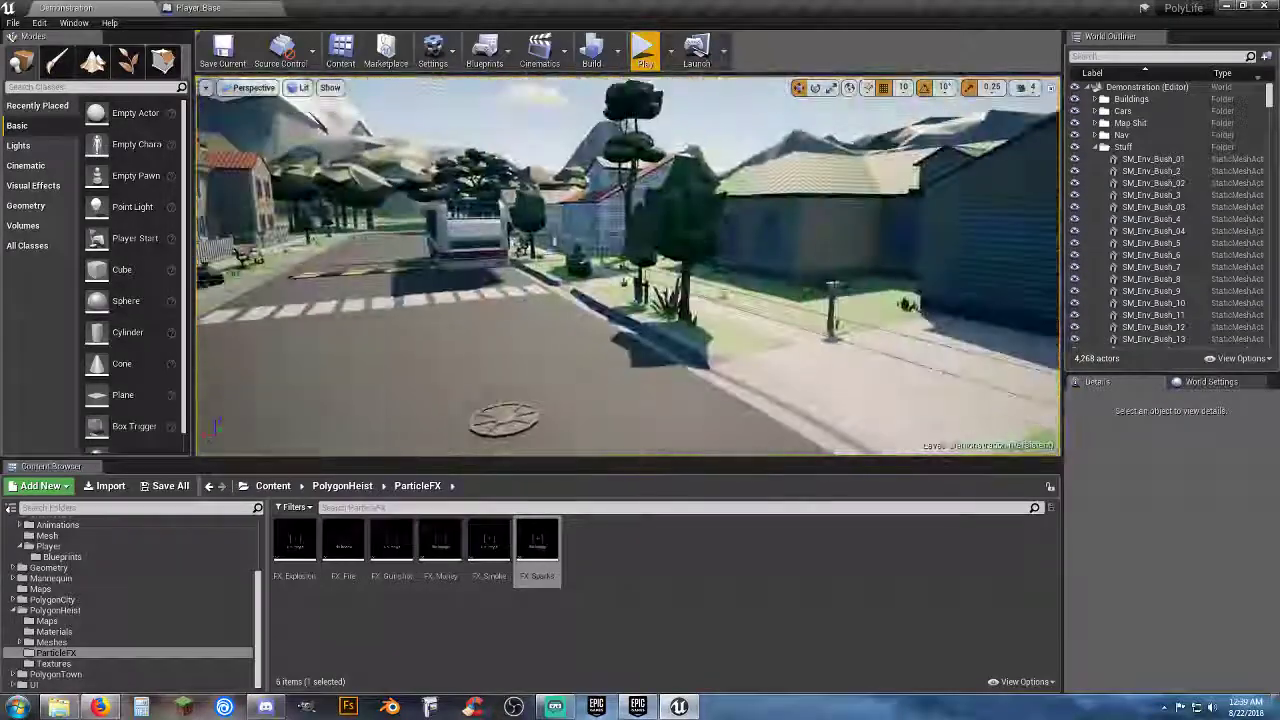
Place an FX_Sparks emitter beside the street lamp in front of the hedge and raise it to Z 200.
{"action": "right_click_drag", "start_coordinate": [620, 300], "coordinate": [420, 390]}
{"action": "right_click_drag", "start_coordinate": [560, 240], "coordinate": [700, 360]}
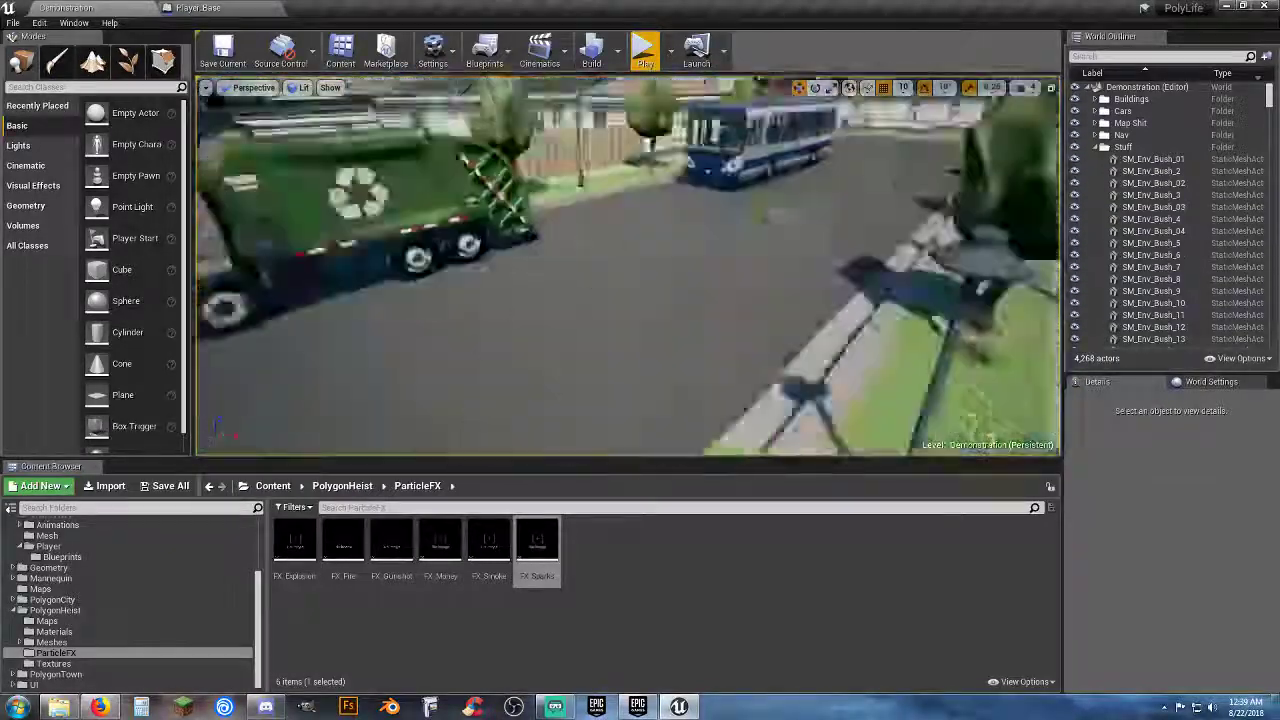
{"action": "right_click_drag", "start_coordinate": [620, 360], "coordinate": [632, 285]}
{"action": "right_click_drag", "start_coordinate": [628, 266], "coordinate": [814, 330]}
{"action": "key", "text": "w"}
{"action": "key", "text": "s"}
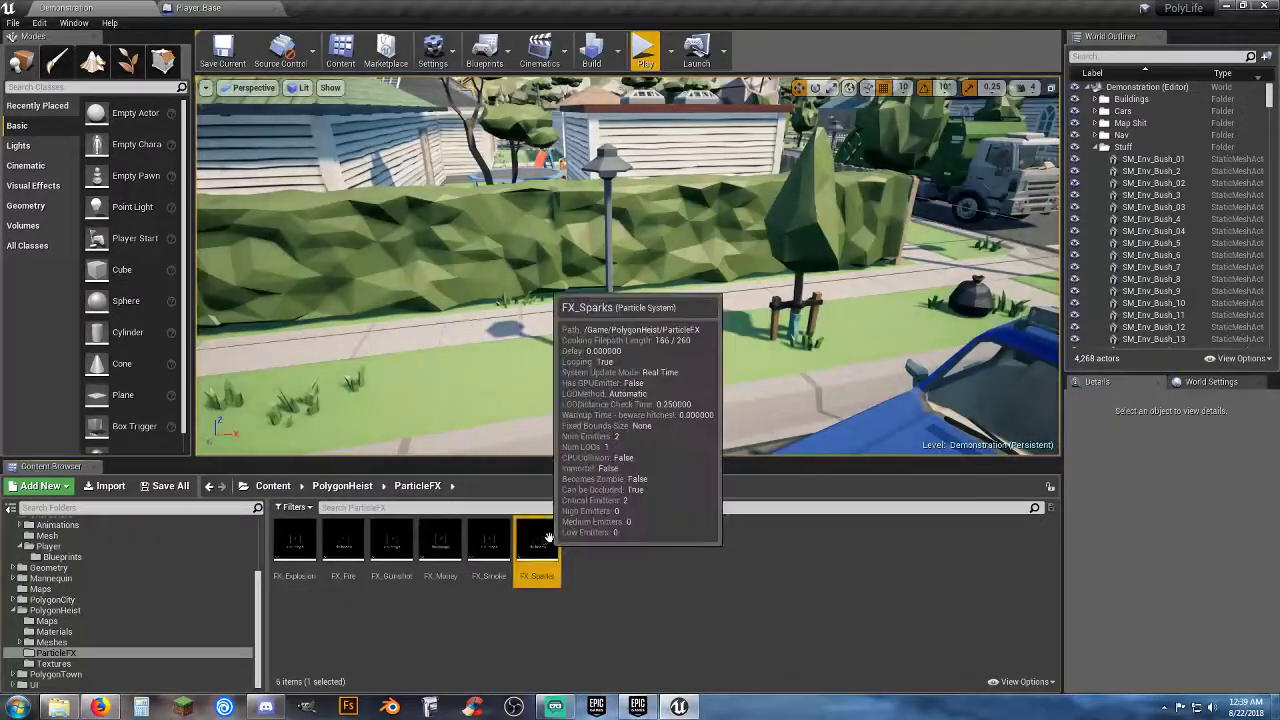
{"action": "left_click_drag", "start_coordinate": [557, 543], "coordinate": [646, 367]}
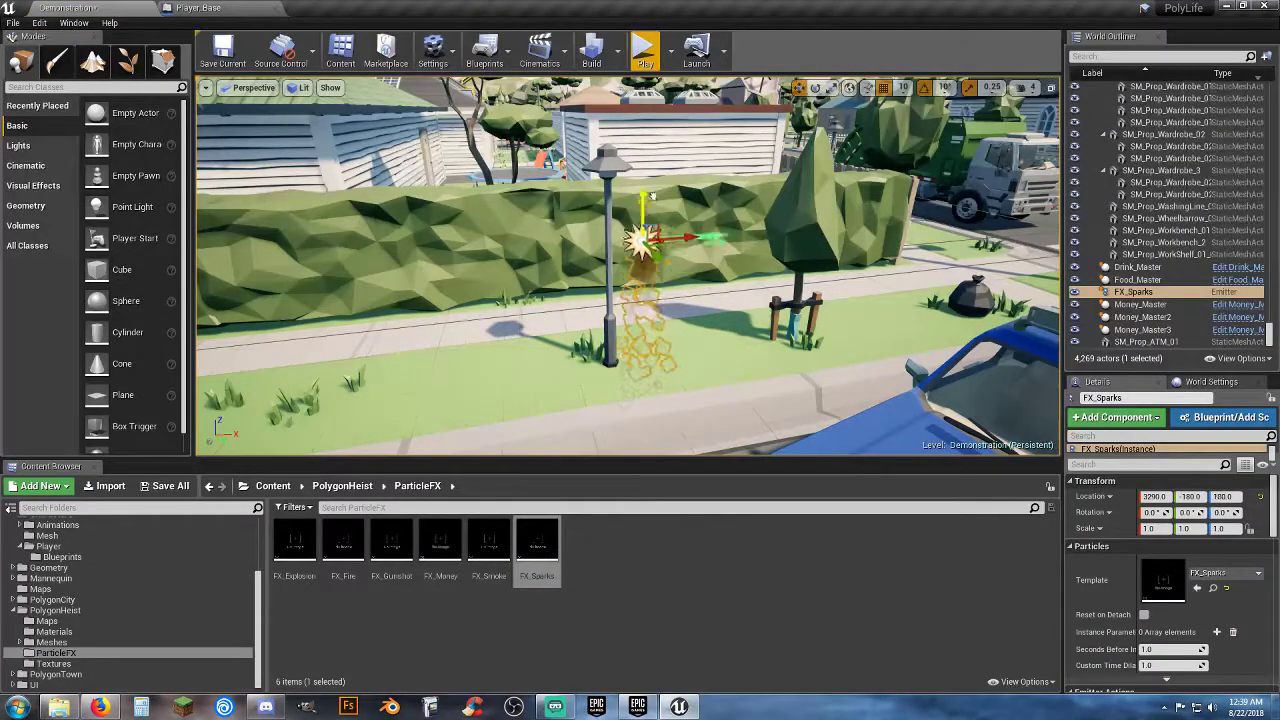
{"action": "key", "text": "f"}
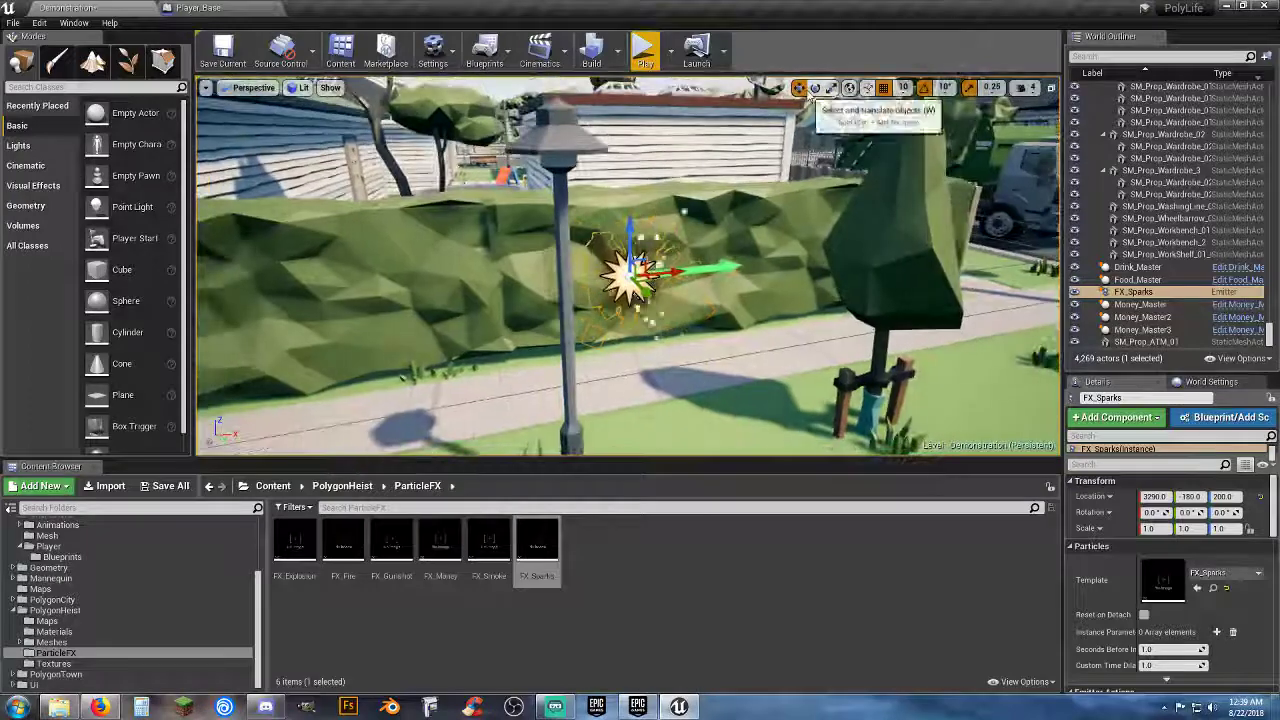
Rotate the FX_Sparks emitter to 180°, -90°, 180° and check it from along the sidewalk.
{"action": "left_click", "coordinate": [815, 88]}
{"action": "left_click_drag", "start_coordinate": [572, 265], "coordinate": [572, 265]}
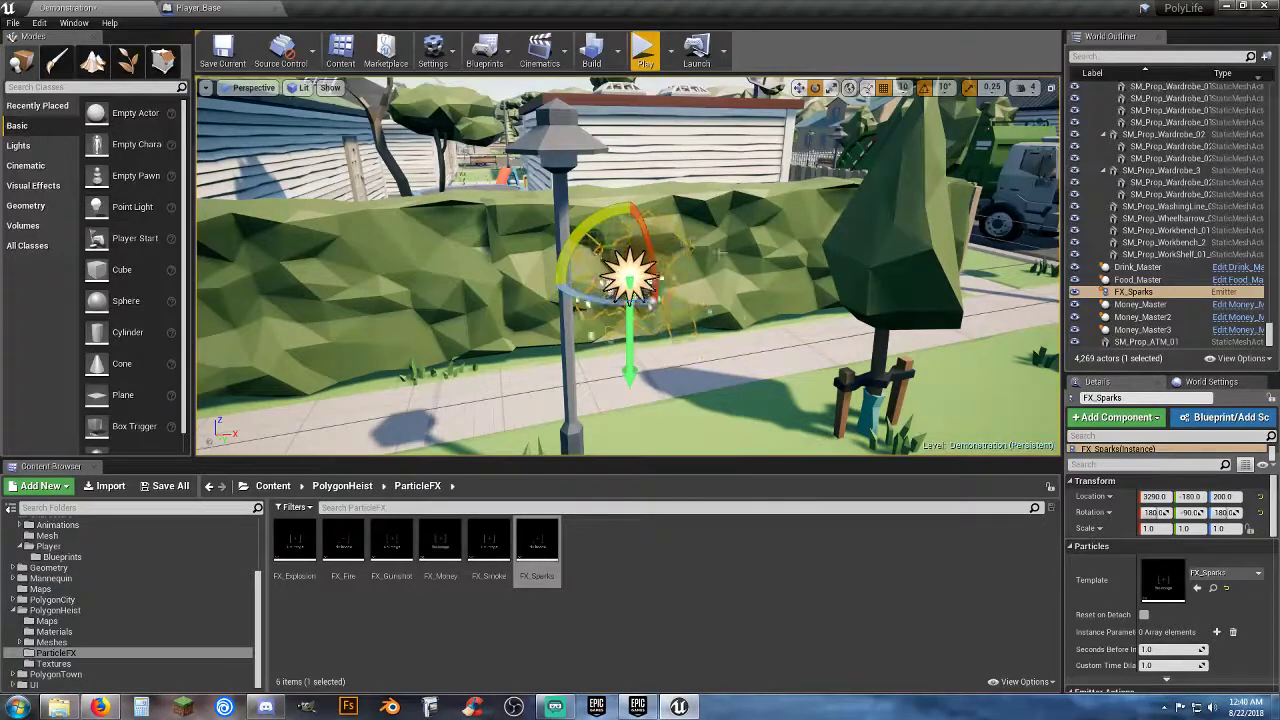
{"action": "key", "text": "a"}
{"action": "right_click_drag", "start_coordinate": [720, 252], "coordinate": [749, 189]}
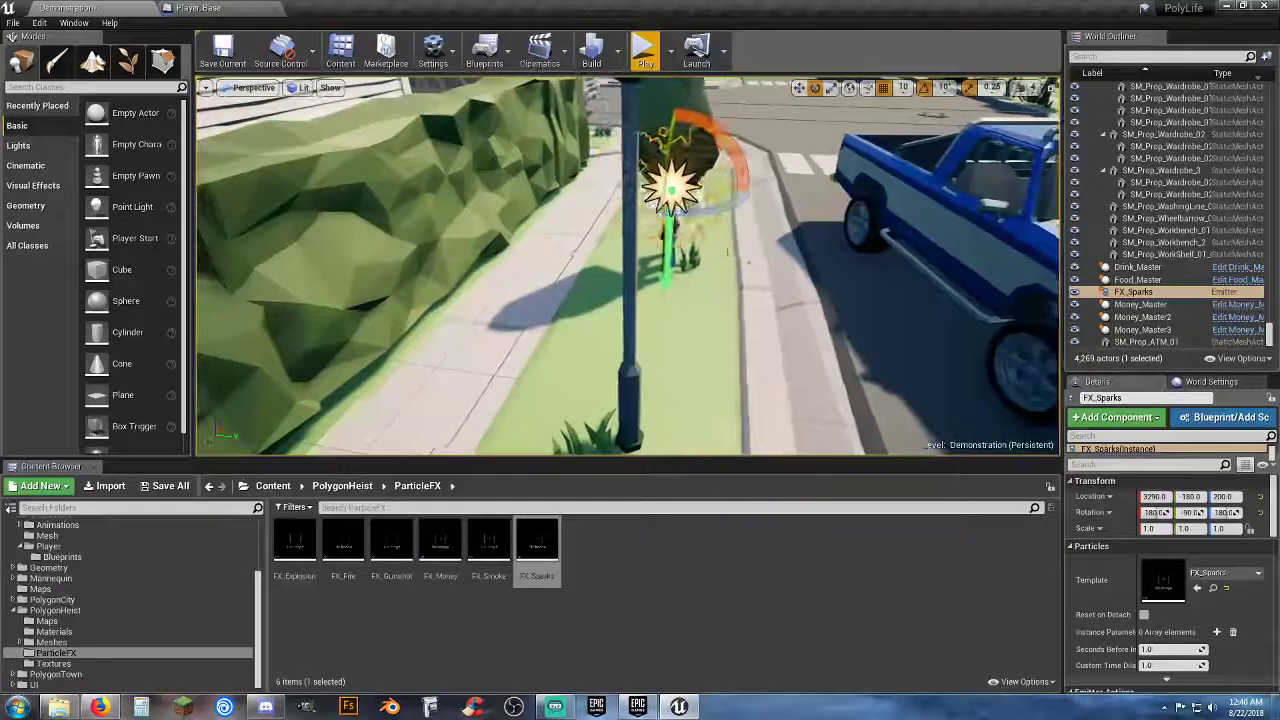
Move the FX_Sparks emitter into the street lamp's head at X 3250, Y -200, Z 280.
{"action": "left_click", "coordinate": [799, 88]}
{"action": "mouse_move", "coordinate": [738, 201]}
{"action": "right_mouse_down"}
{"action": "mouse_move", "coordinate": [765, 201]}
{"action": "mouse_move", "coordinate": [693, 190]}
{"action": "mouse_move", "coordinate": [731, 187]}
{"action": "right_mouse_up"}
{"action": "key", "text": "a"}
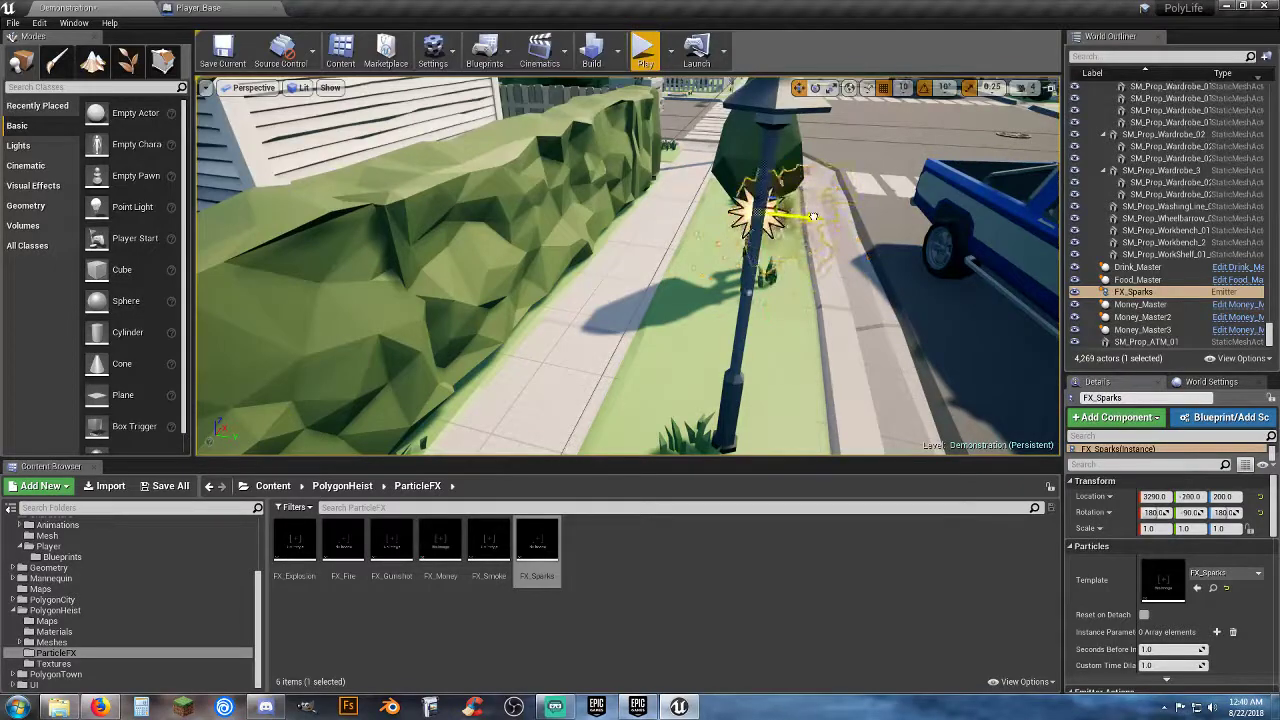
{"action": "key", "text": "d"}
{"action": "right_click_drag", "start_coordinate": [872, 339], "coordinate": [670, 350]}
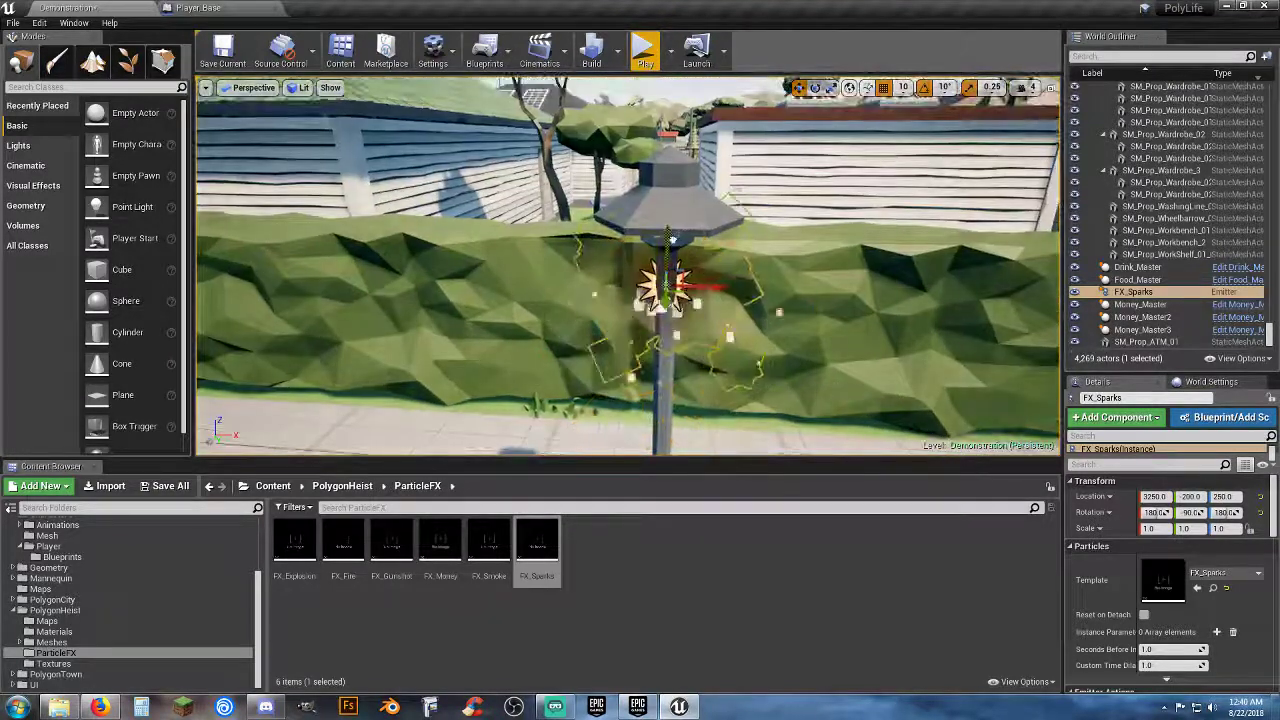
{"action": "left_click_drag", "start_coordinate": [672, 240], "coordinate": [668, 178]}
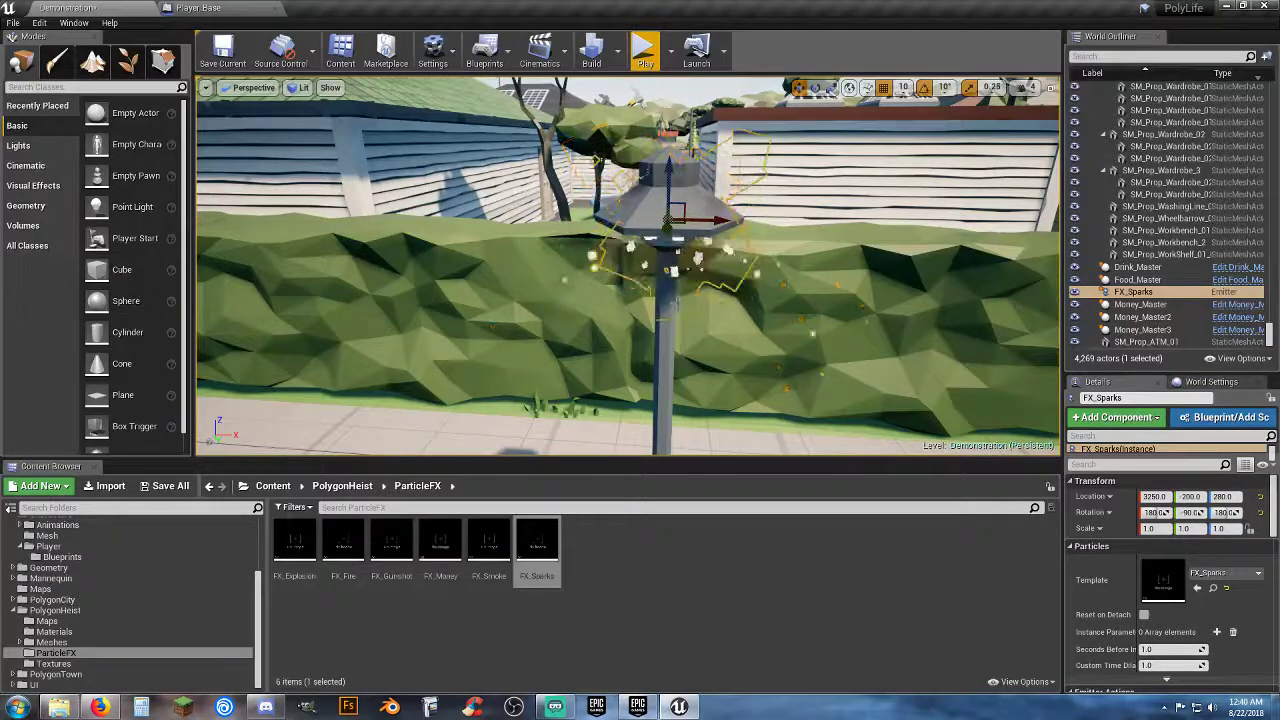
{"action": "mouse_move", "coordinate": [640, 270]}
{"action": "right_mouse_down"}
{"action": "mouse_move", "coordinate": [640, 360]}
{"action": "mouse_move", "coordinate": [650, 250]}
{"action": "right_mouse_up"}
Browse the Sounds folder under Audio and preview Fire_Sparks01_Cue, Fire_Sparks01 and Short_Circuit as audio for the sparks.
{"action": "left_click", "coordinate": [656, 591]}
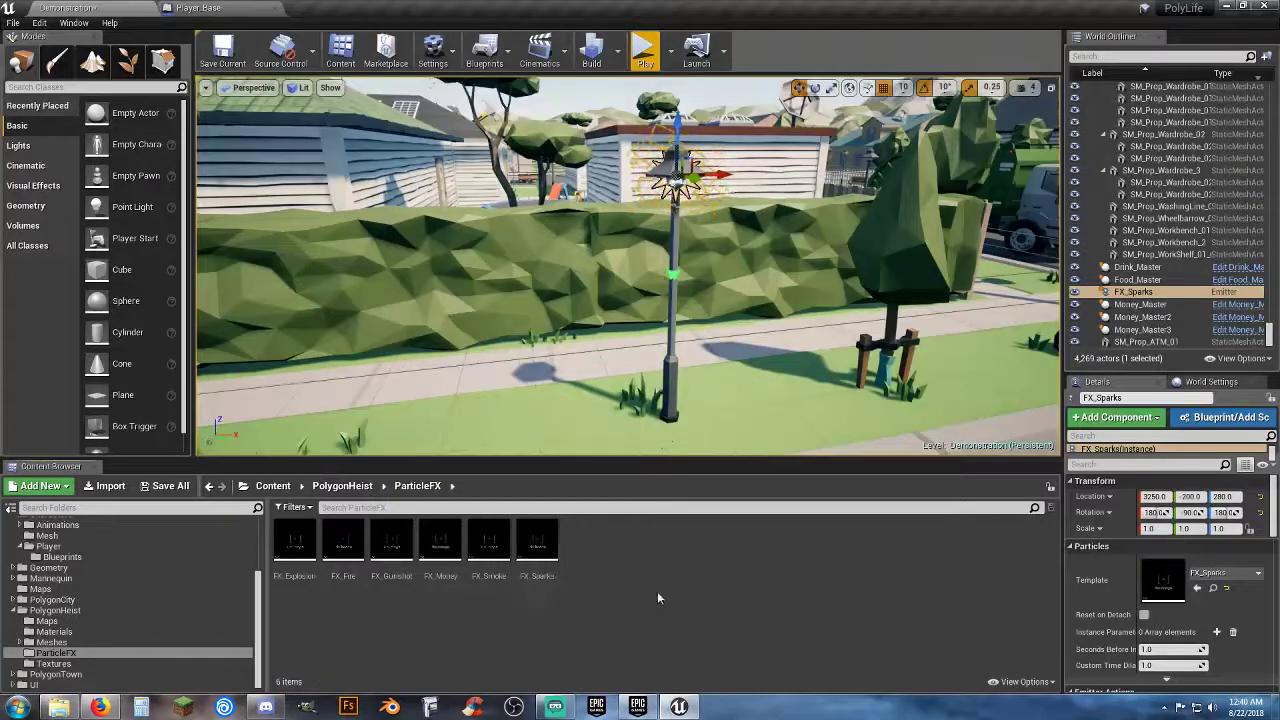
{"action": "scroll", "coordinate": [100, 594], "scroll_direction": "up", "scroll_amount": 4}
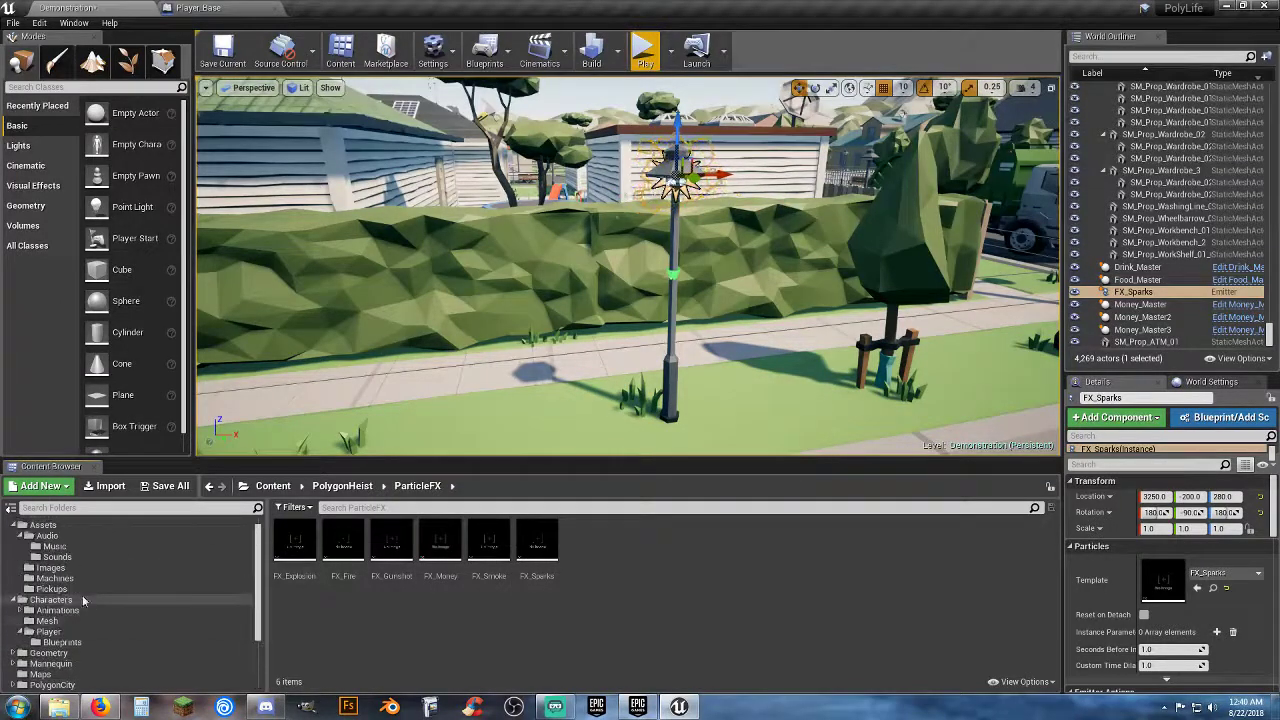
{"action": "left_click", "coordinate": [57, 557]}
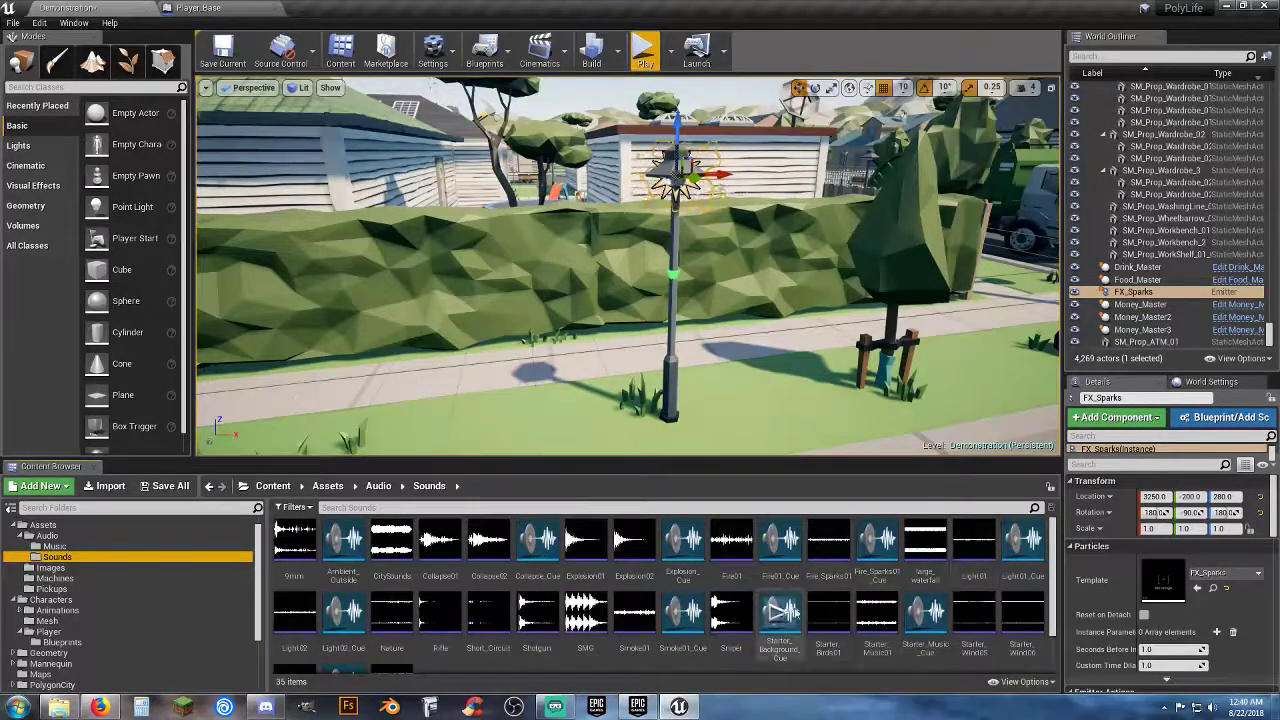
{"action": "scroll", "coordinate": [920, 648], "scroll_direction": "down", "scroll_amount": 1}
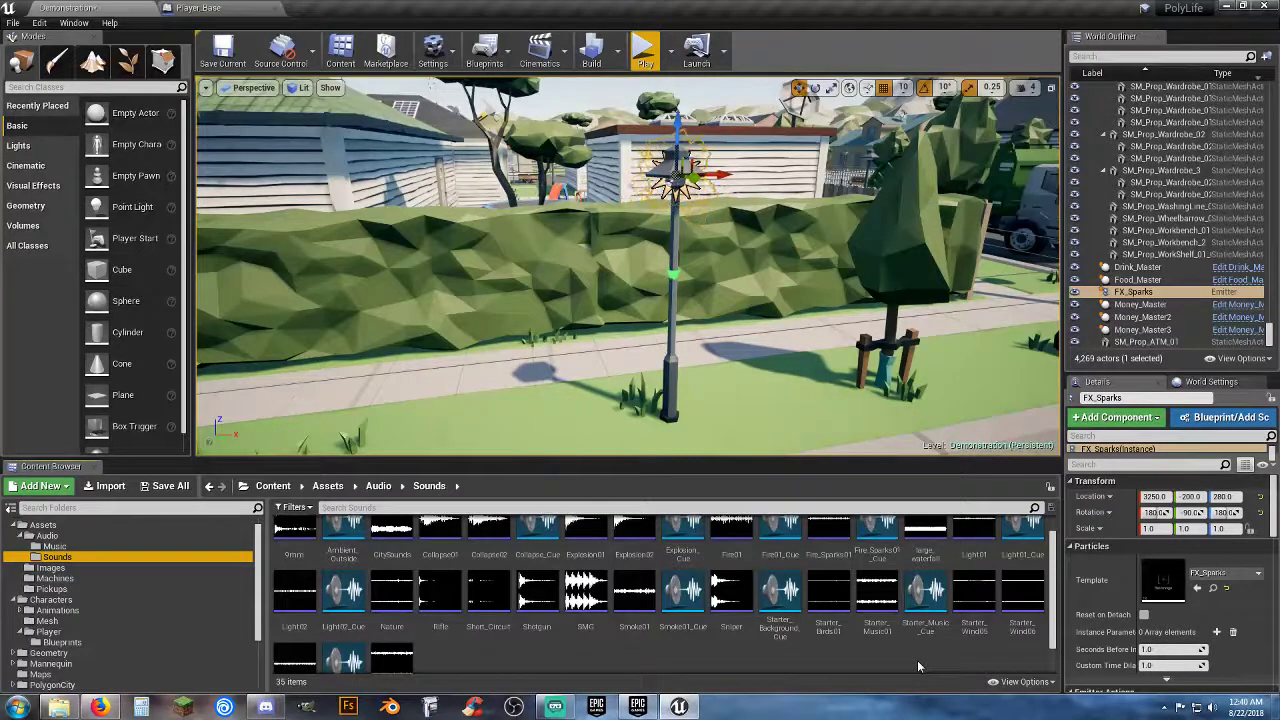
{"action": "scroll", "coordinate": [917, 660], "scroll_direction": "up", "scroll_amount": 1}
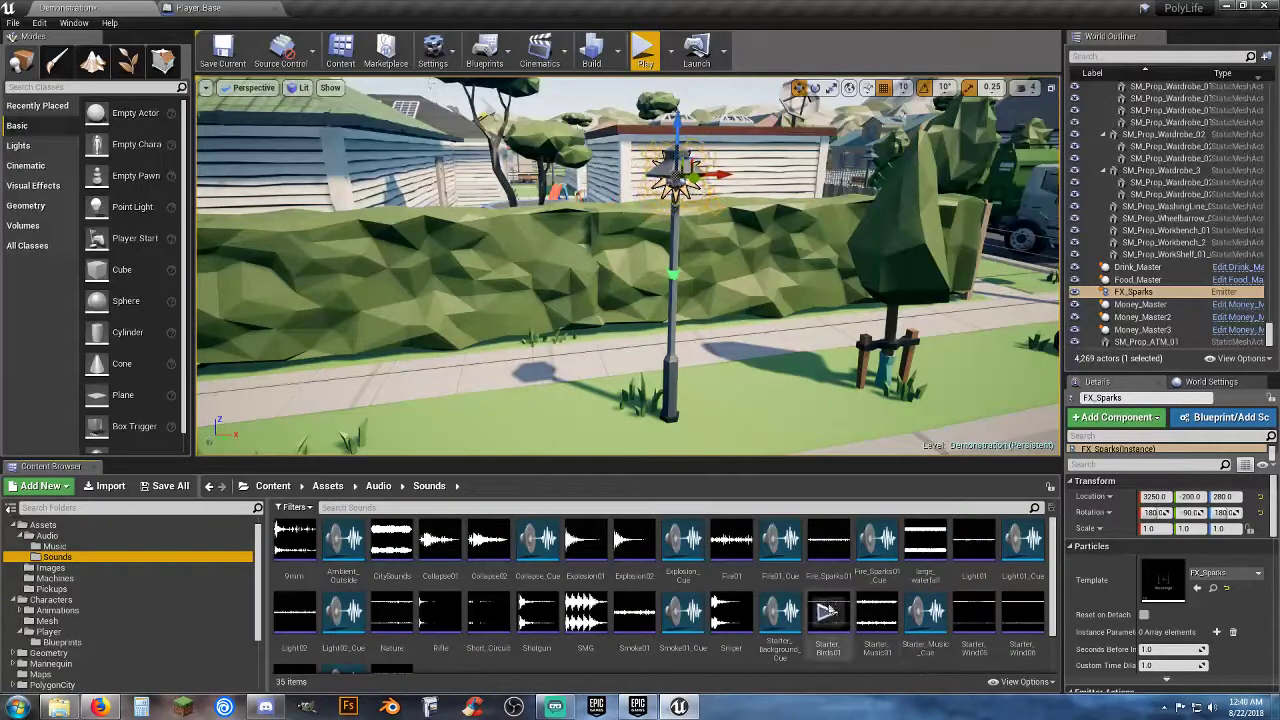
{"action": "left_click", "coordinate": [880, 546]}
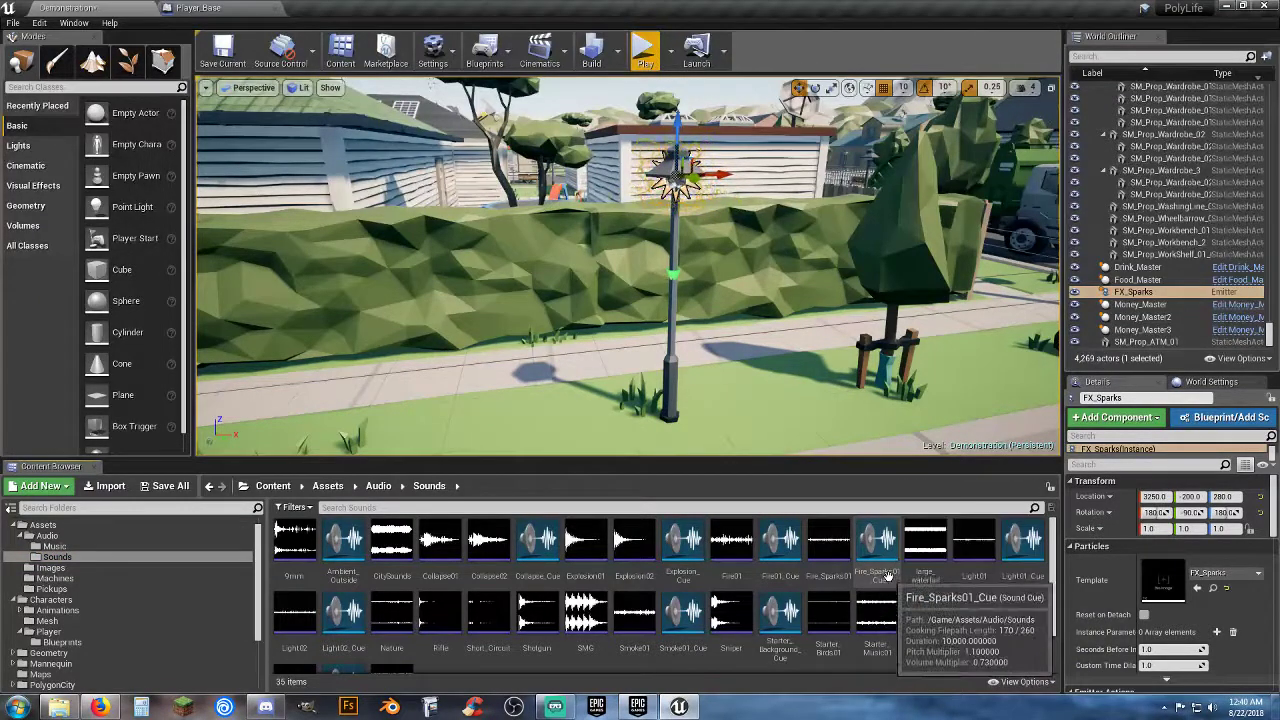
{"action": "left_click", "coordinate": [830, 541]}
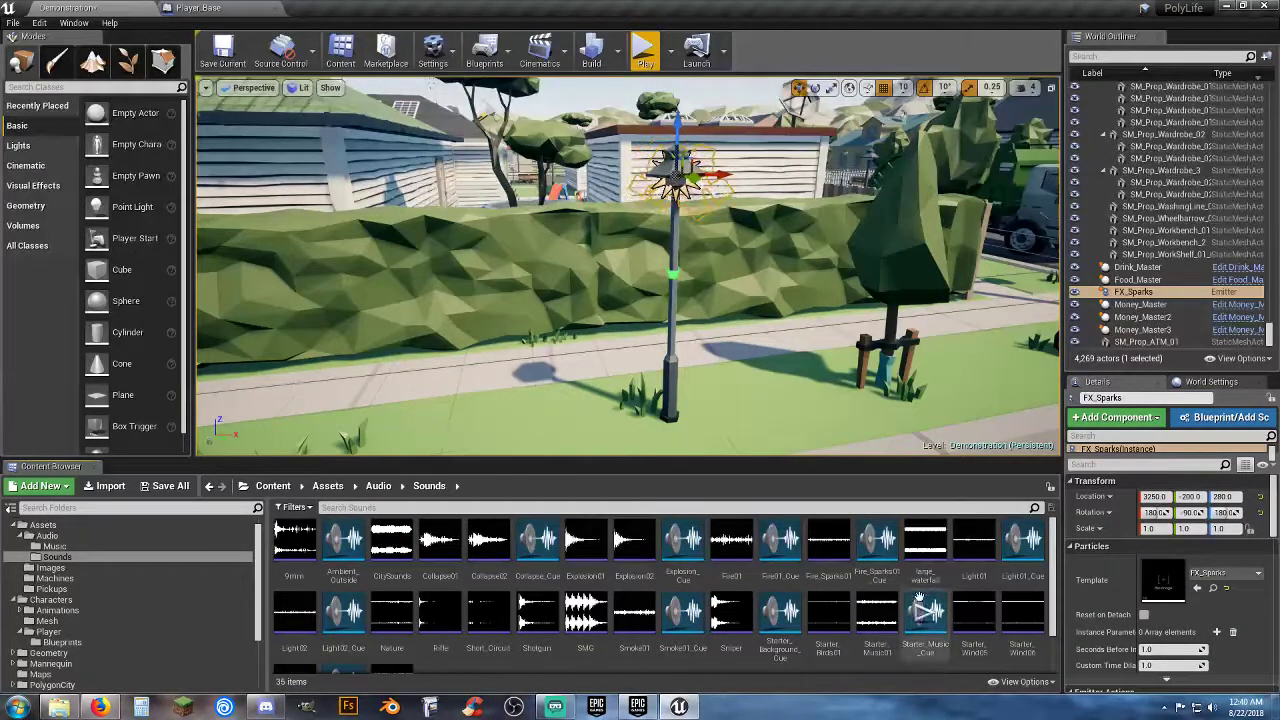
{"action": "scroll", "coordinate": [920, 605], "scroll_direction": "down", "scroll_amount": 1}
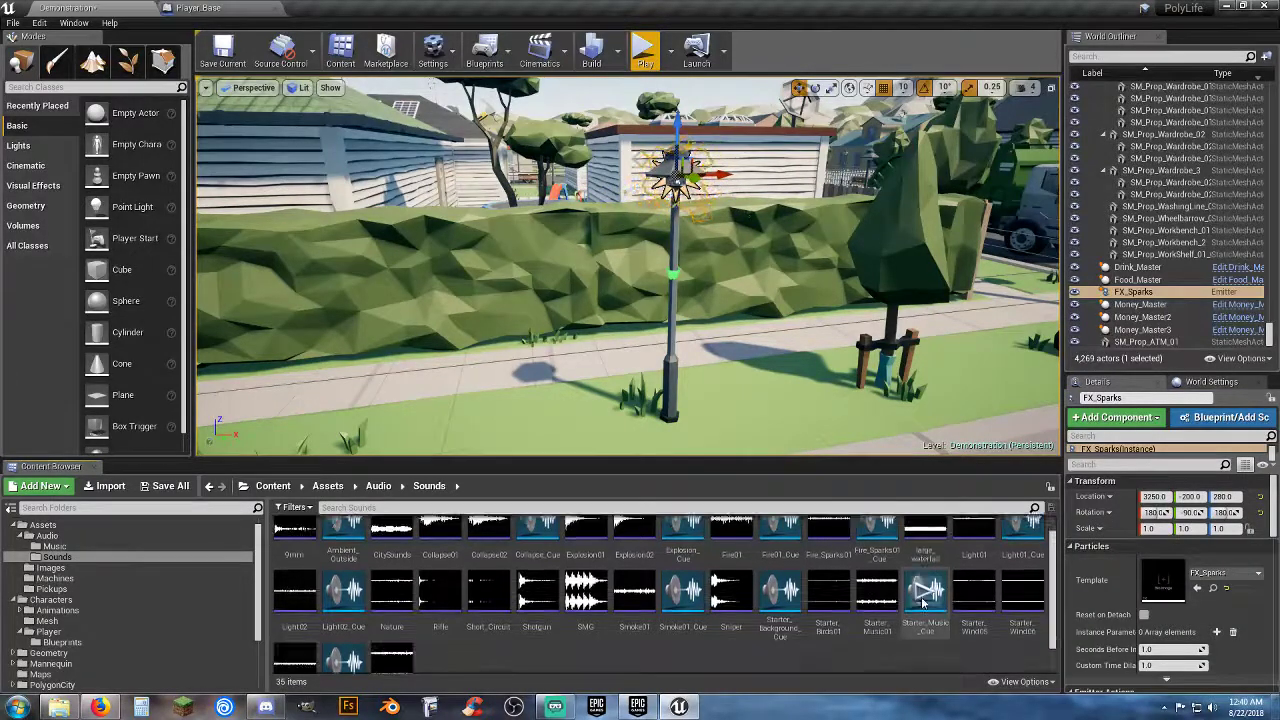
{"action": "left_click", "coordinate": [489, 572]}
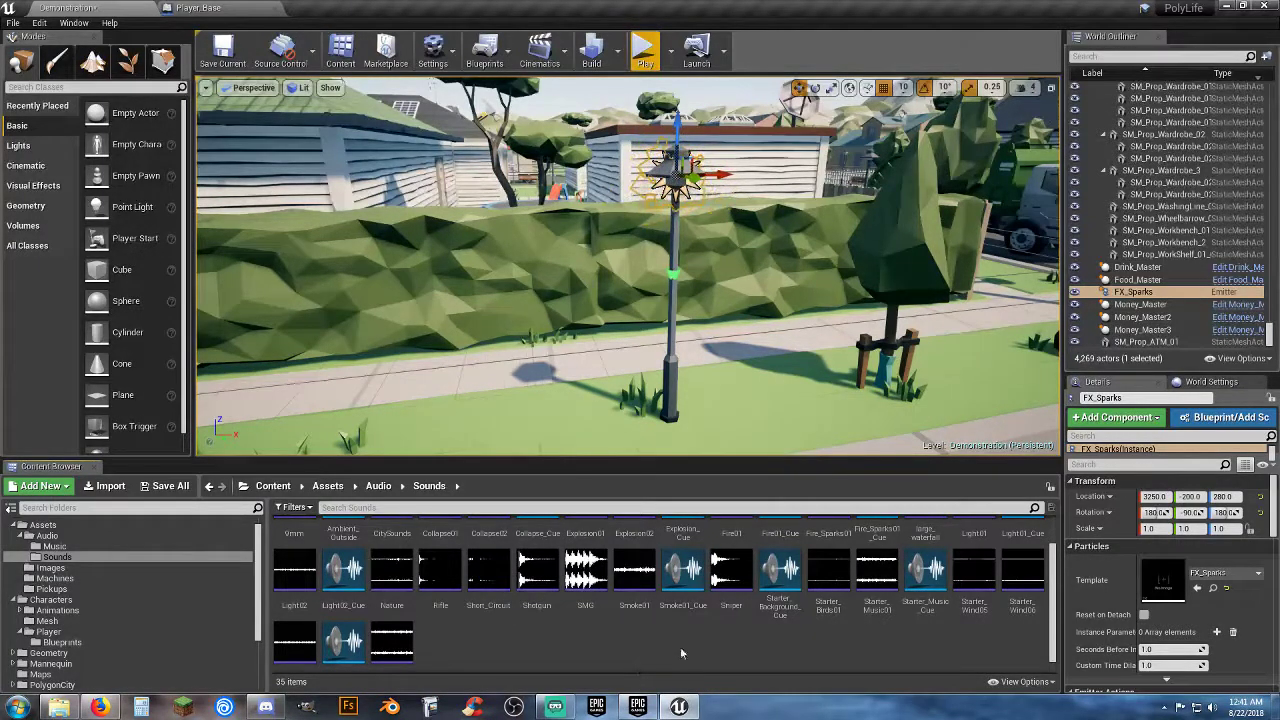
Create a sound cue from the Short_Circuit sound wave, accepting the default name.
{"action": "right_click", "coordinate": [495, 575]}
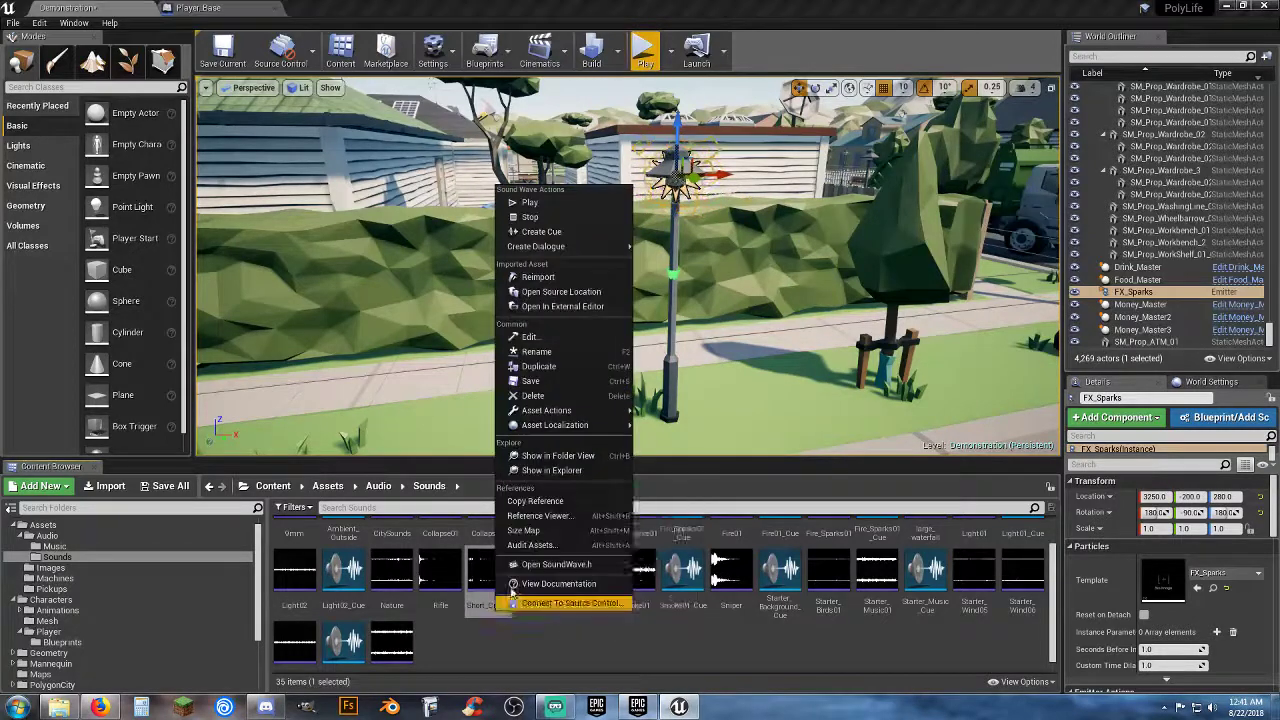
{"action": "left_click", "coordinate": [562, 231]}
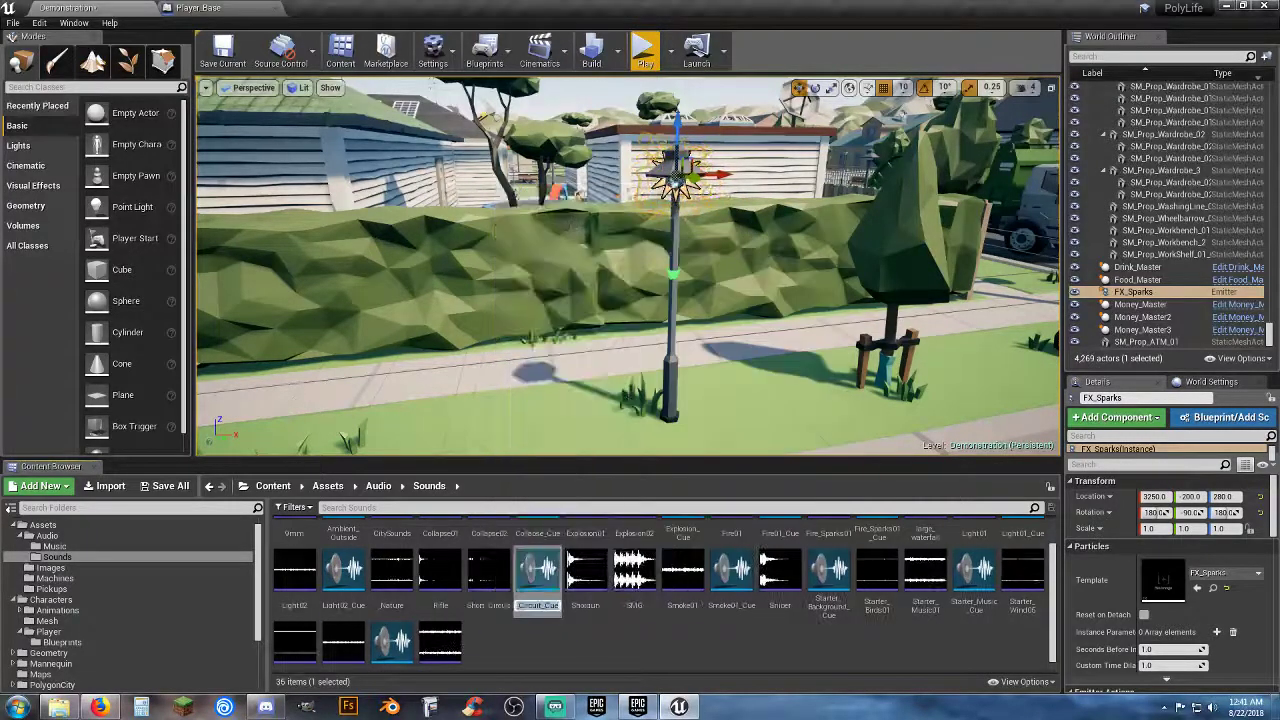
{"action": "key", "text": "Return"}
Open Short_Circuit_Cue and enable looping on its Short_Circuit wave player node.
{"action": "double_click", "coordinate": [538, 575]}
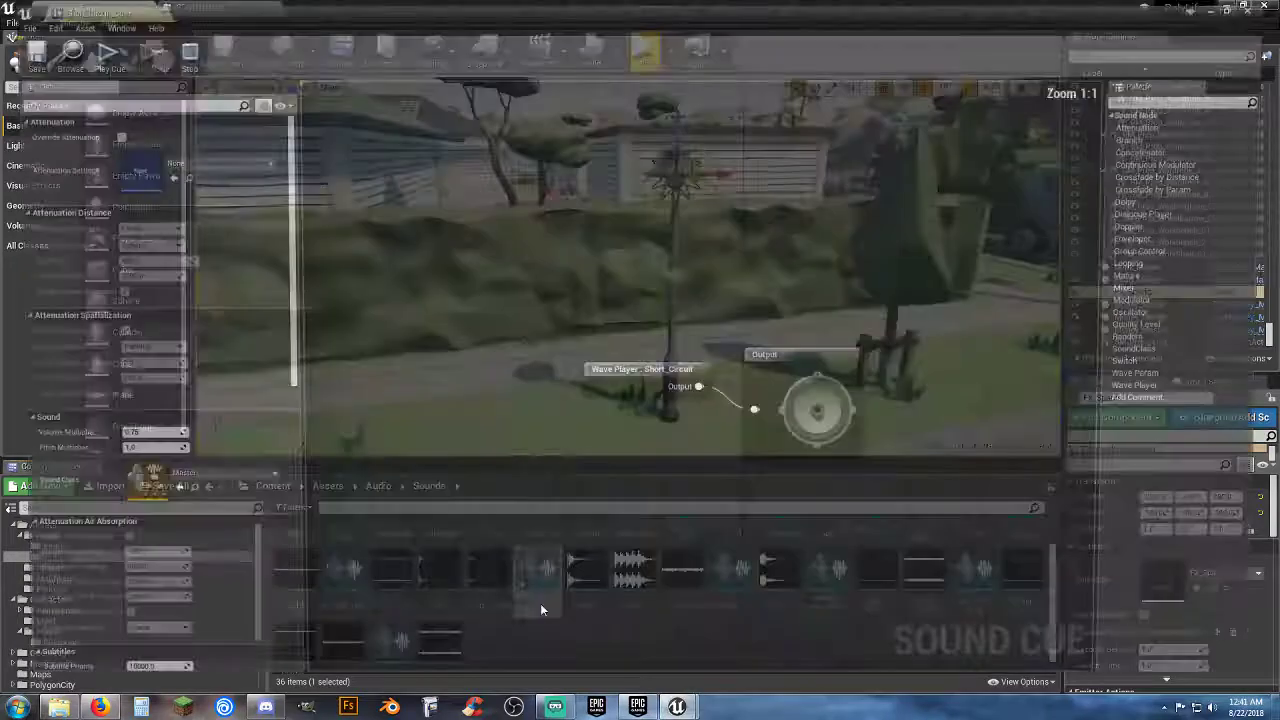
{"action": "left_click_drag", "start_coordinate": [648, 398], "coordinate": [554, 324]}
{"action": "left_click", "coordinate": [105, 187]}
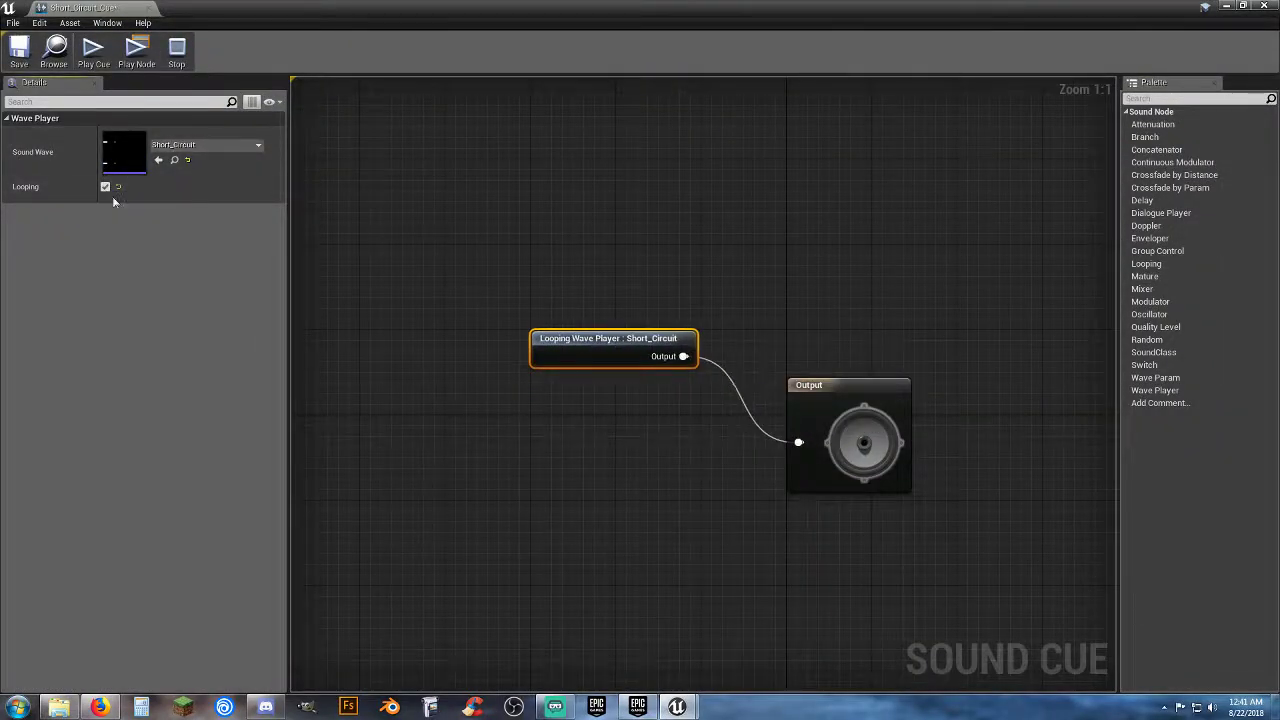
Enable Override Attenuation on the cue's Output node, and save and close the cue.
{"action": "left_click", "coordinate": [754, 384]}
{"action": "left_click", "coordinate": [796, 386]}
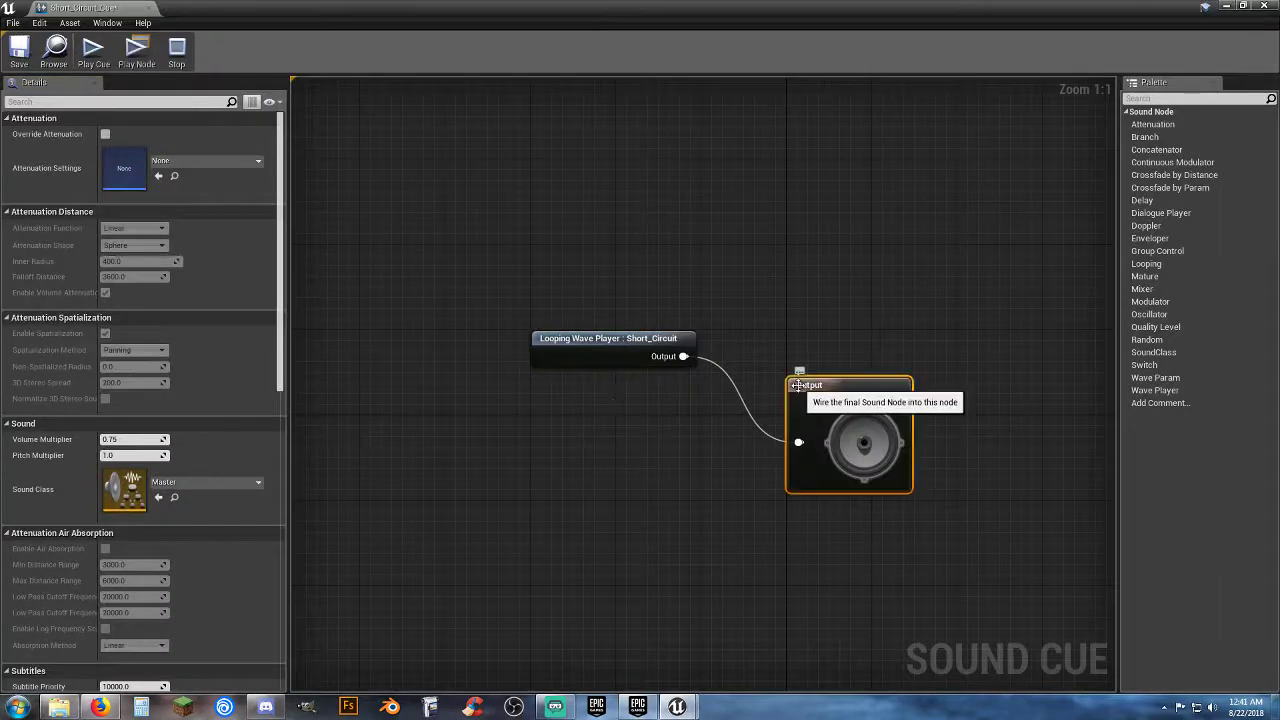
{"action": "left_click", "coordinate": [105, 134]}
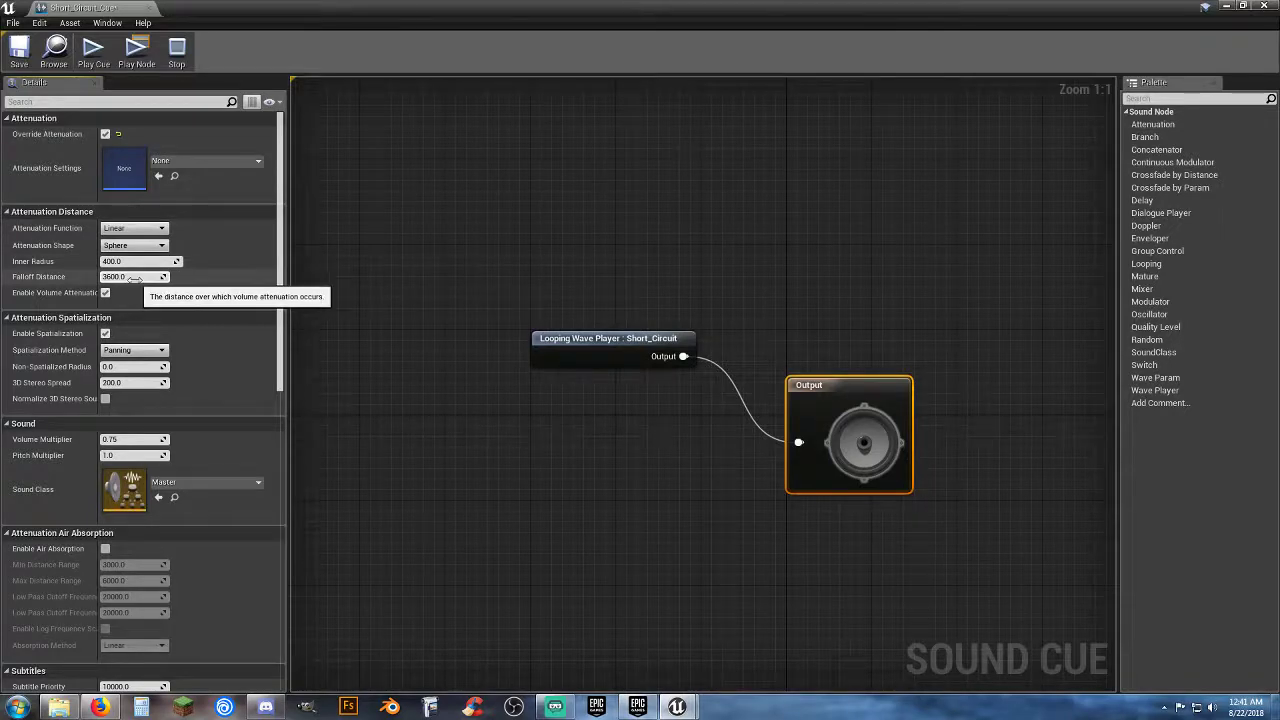
{"action": "left_click", "coordinate": [19, 58]}
{"action": "left_click", "coordinate": [148, 8]}
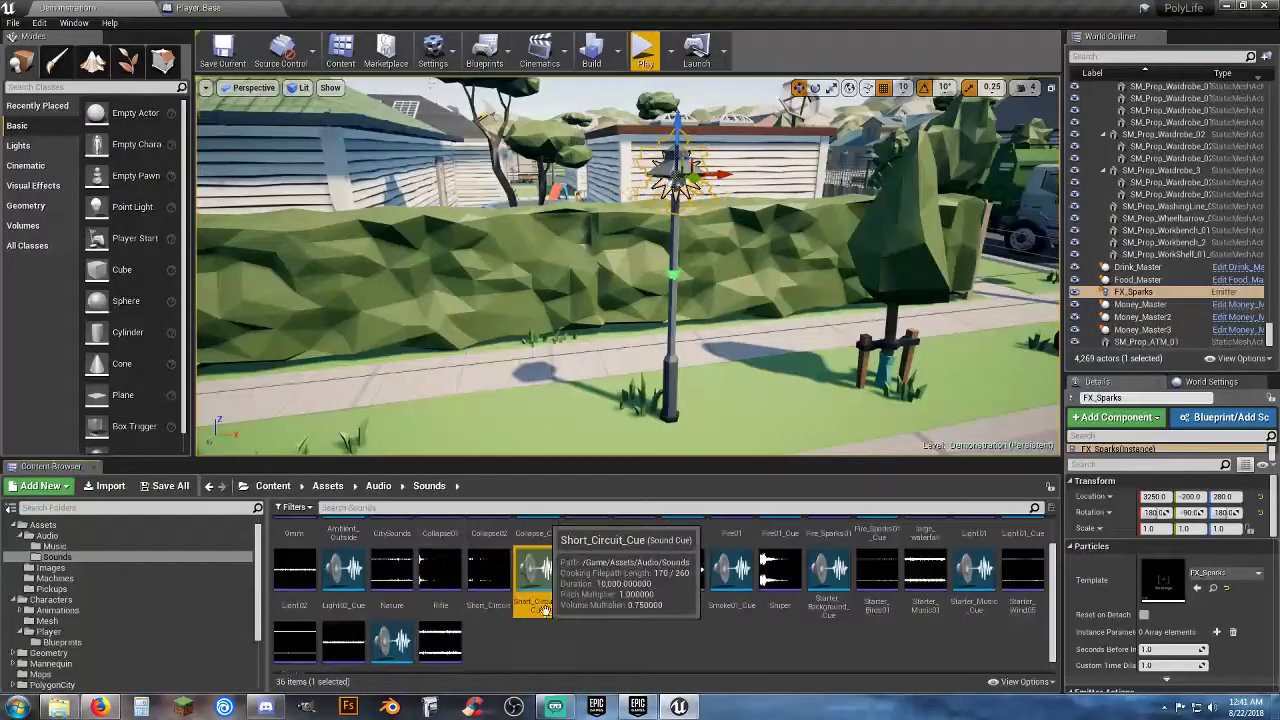
Place Short_Circuit_Cue in the level at the base of the sparking street lamp, at X 3250, Y -190, Z 10.
{"action": "left_click_drag", "start_coordinate": [545, 610], "coordinate": [676, 408]}
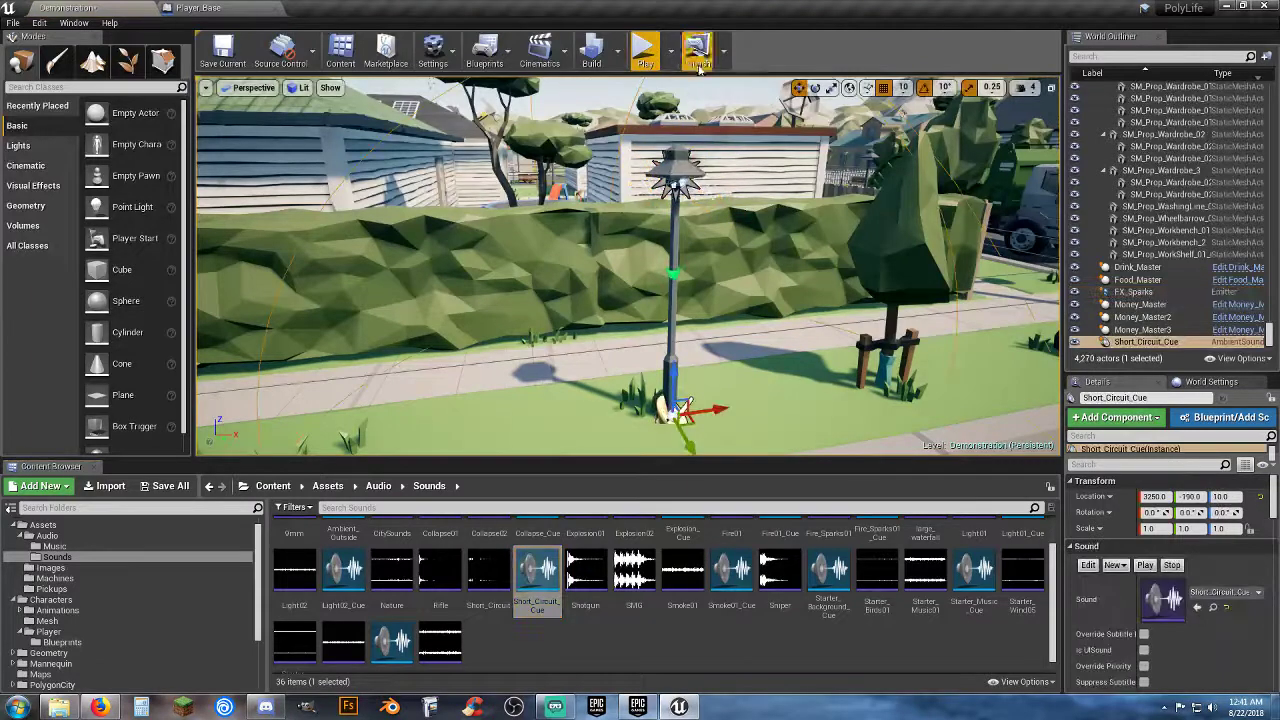
Playtest the level, running to the sparking street lamp and moving away and back along the hedge to check the short-circuit sound's falloff.
{"action": "left_click", "coordinate": [641, 52]}
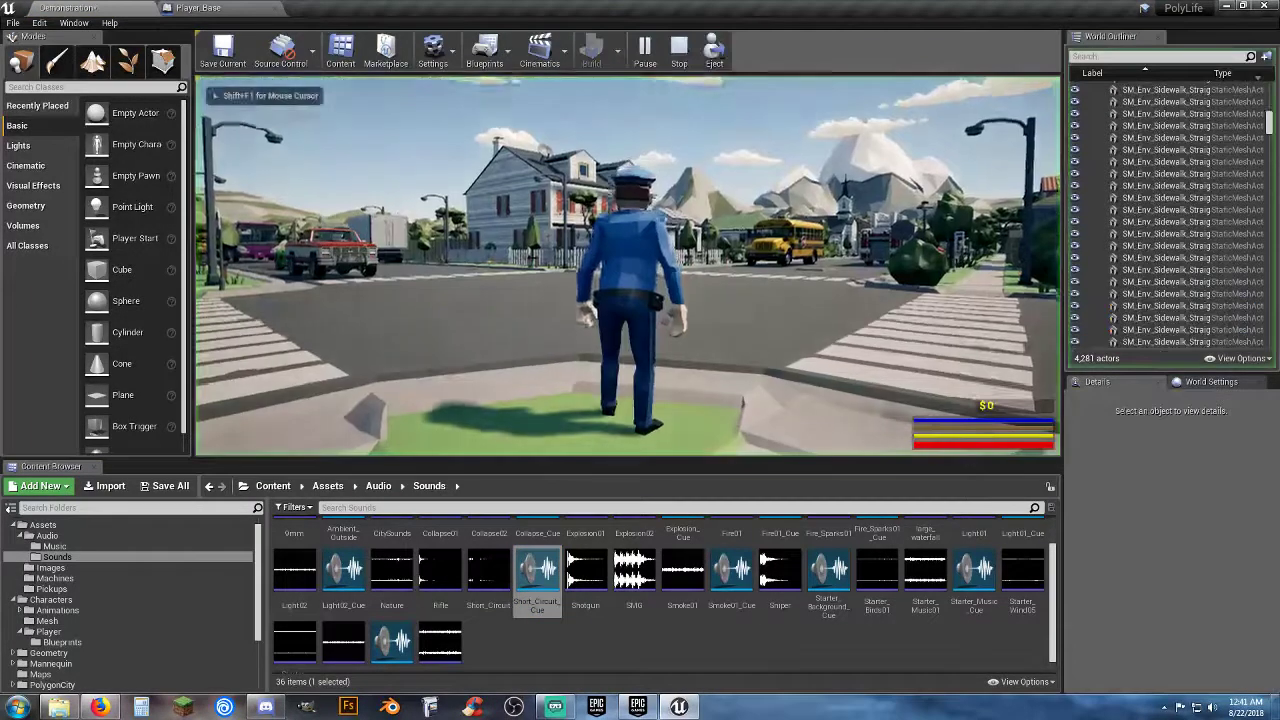
{"action": "key", "text": "w"}
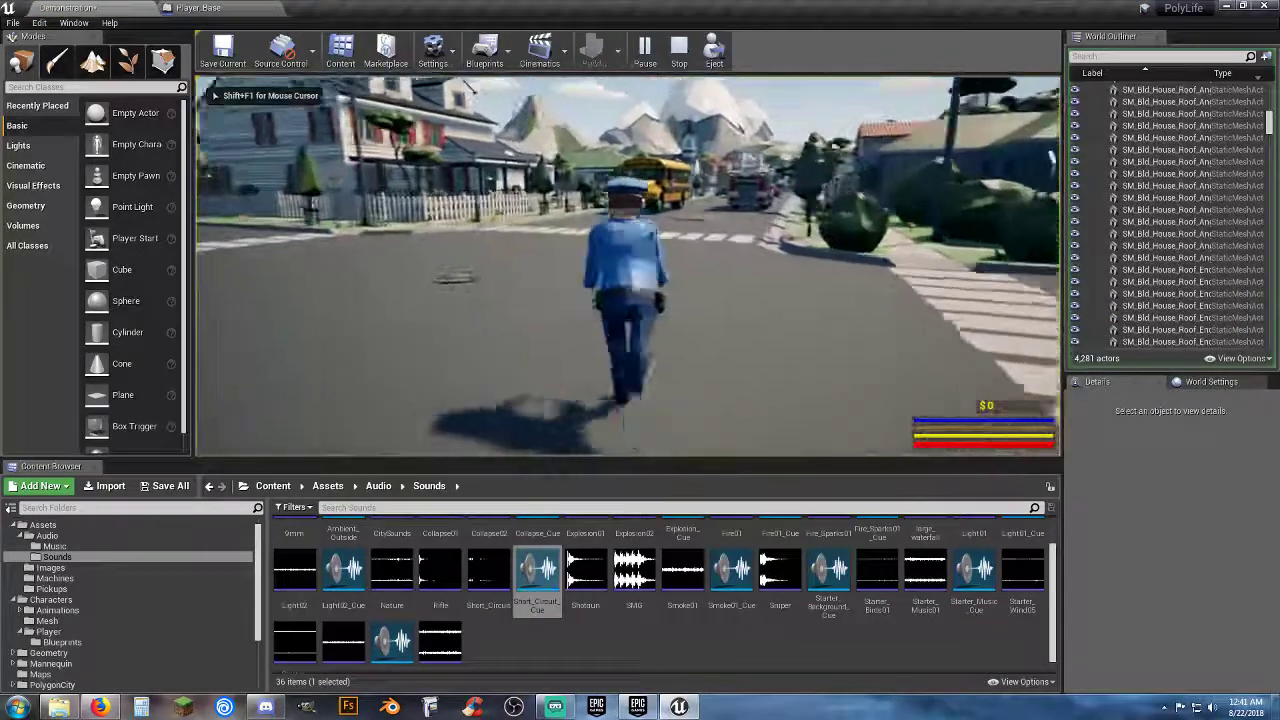
{"action": "key", "text": "shift"}
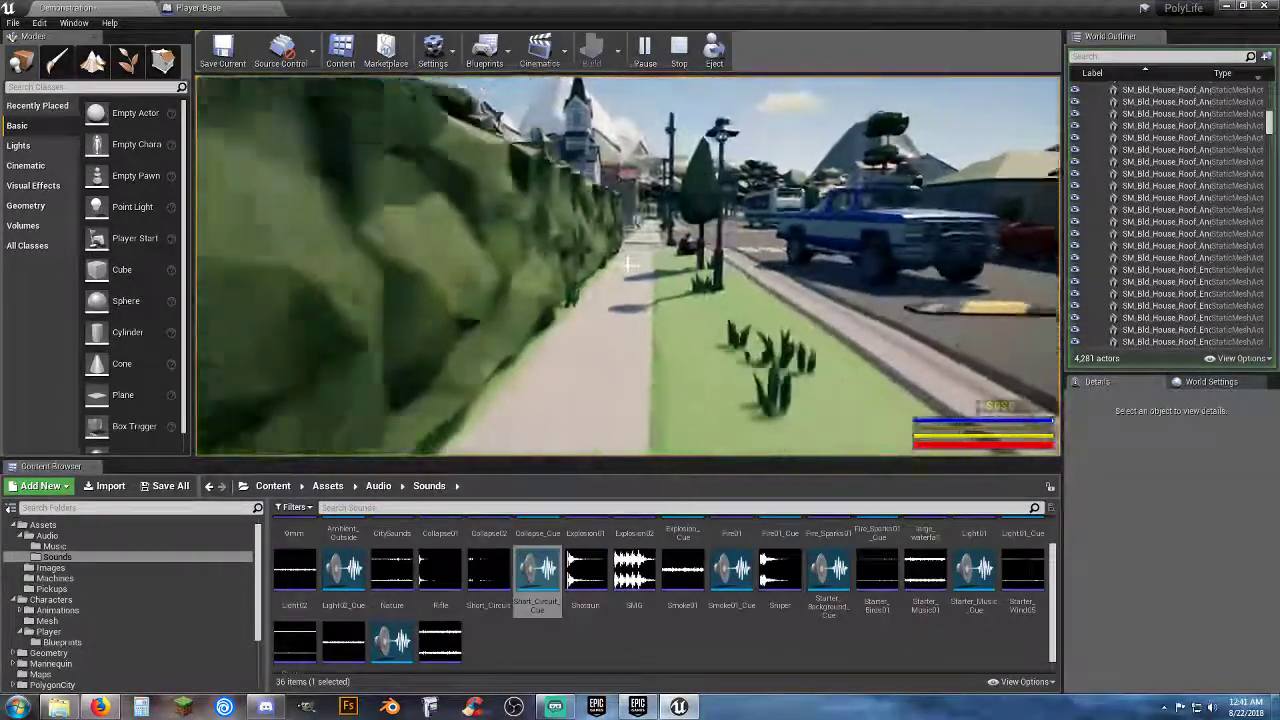
{"action": "key", "text": "s"}
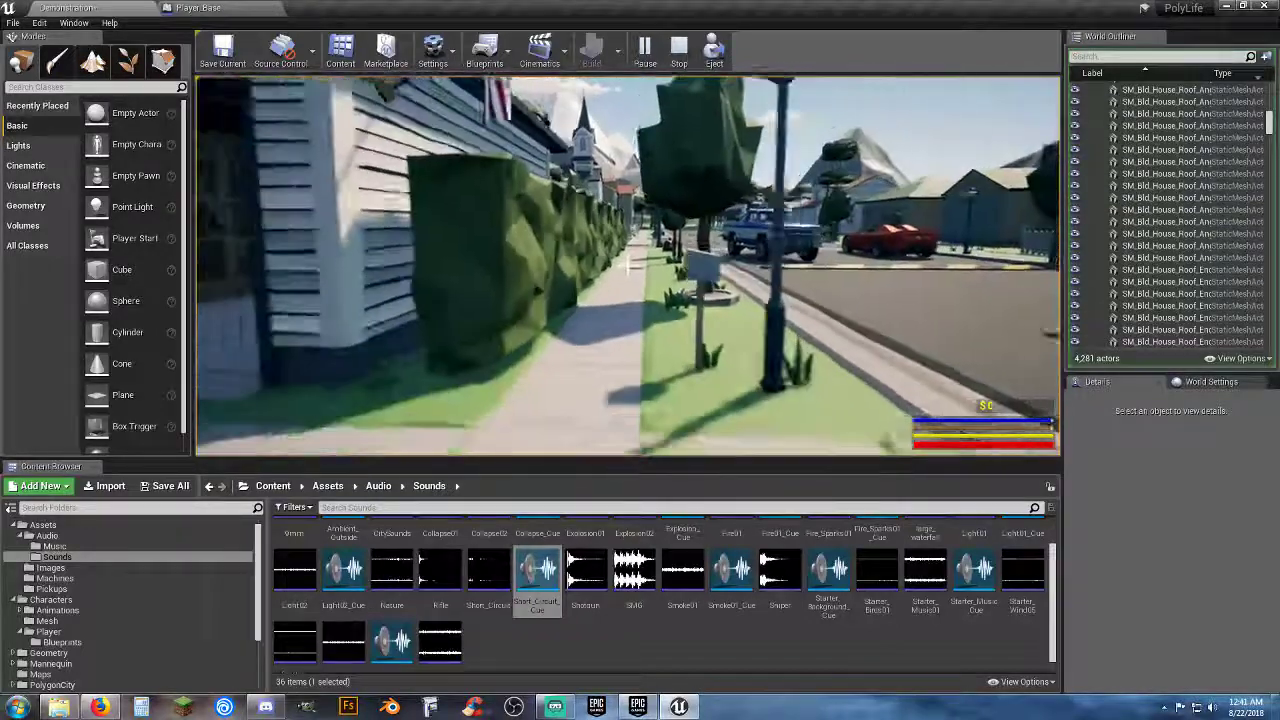
{"action": "key", "text": "s"}
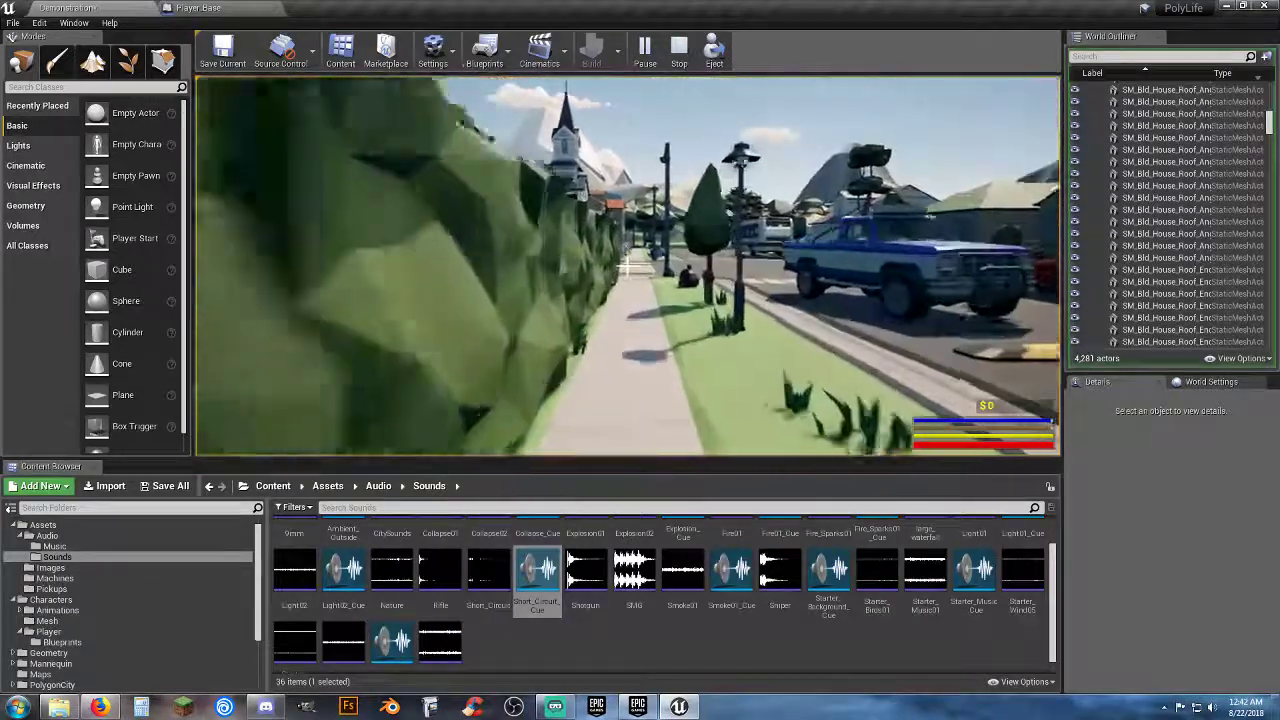
{"action": "key", "text": "w"}
{"action": "key", "text": "a"}
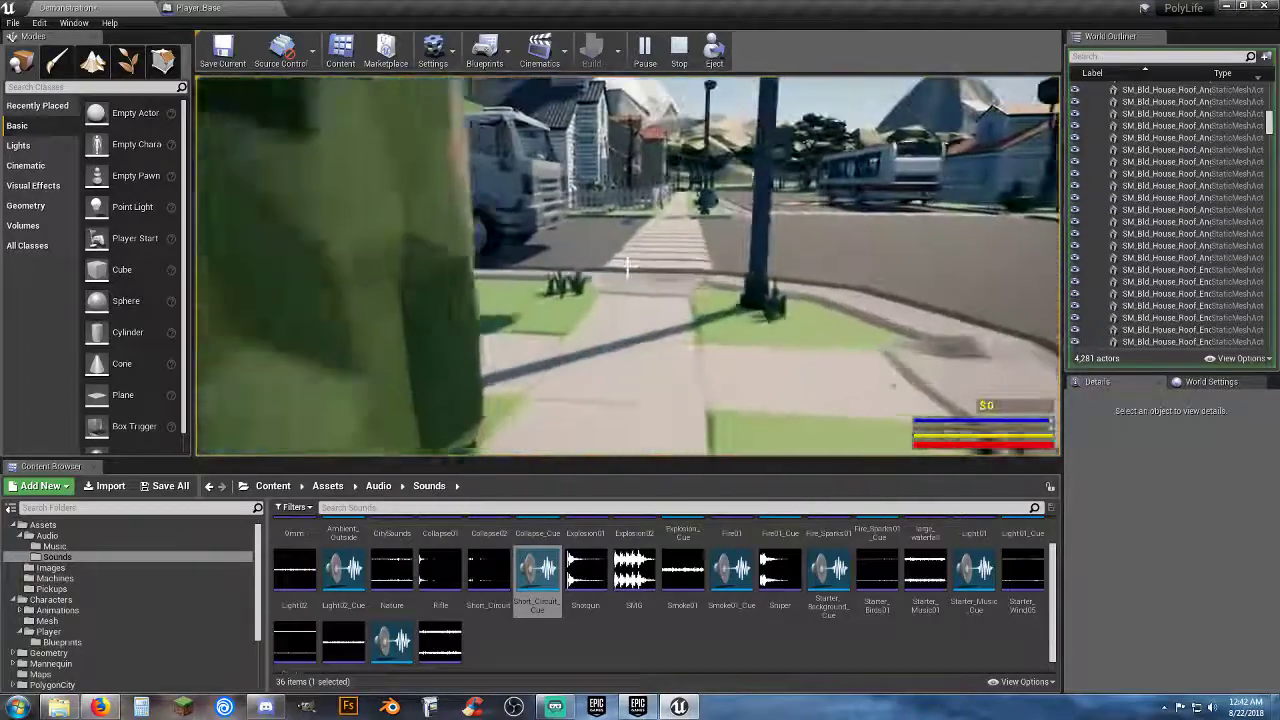
Walk past the crossing to the picket fence and return to the sparking lamp to check the sound over distance, ending the playtest.
{"action": "key", "text": "w"}
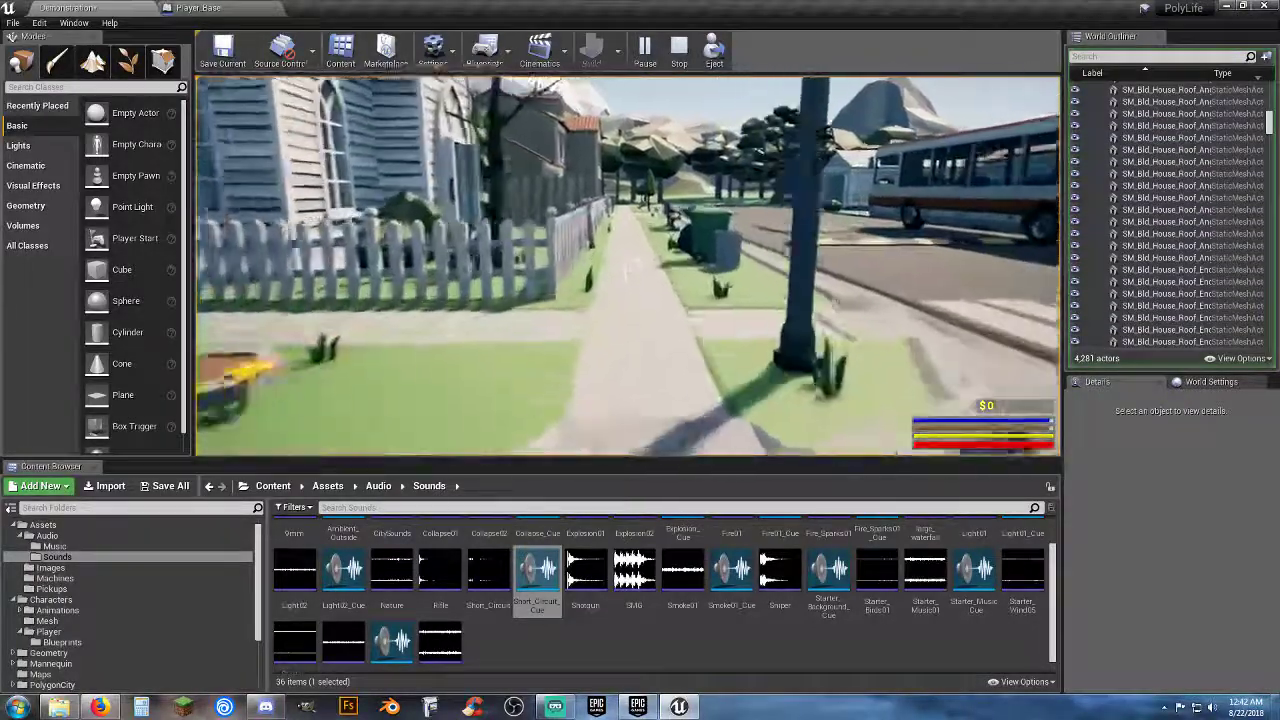
{"action": "key", "text": "w"}
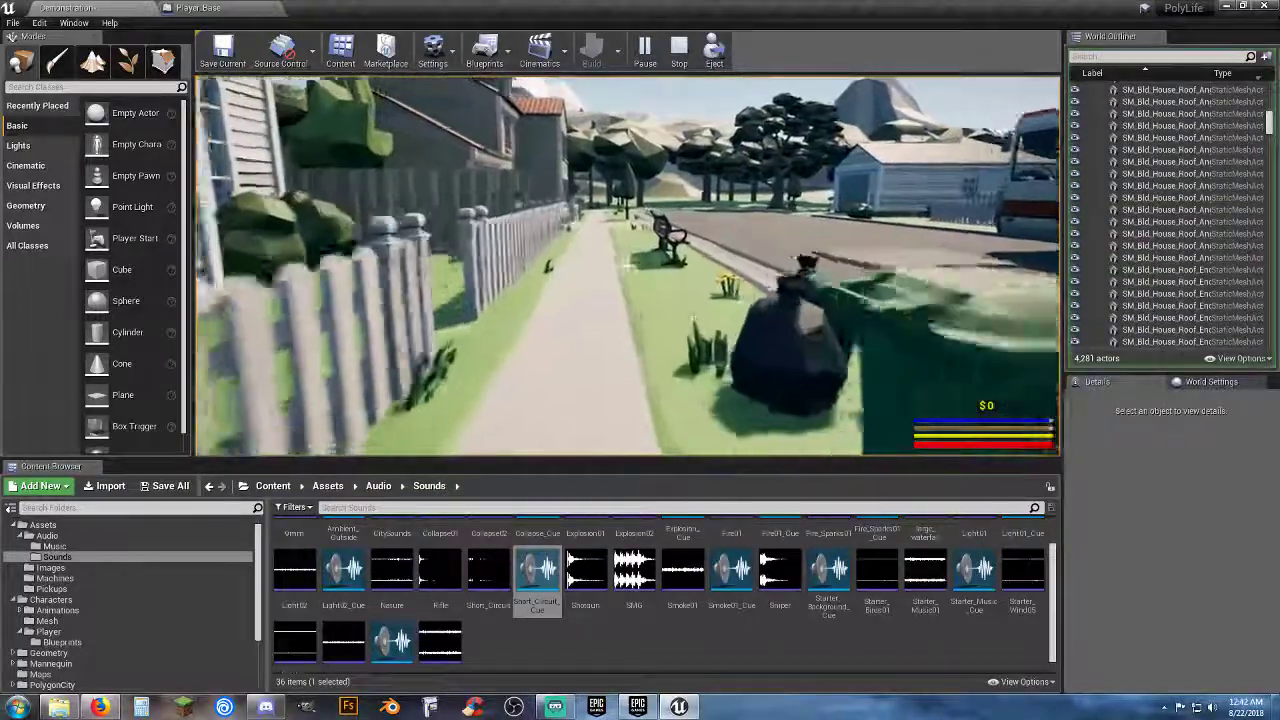
{"action": "key", "text": "w"}
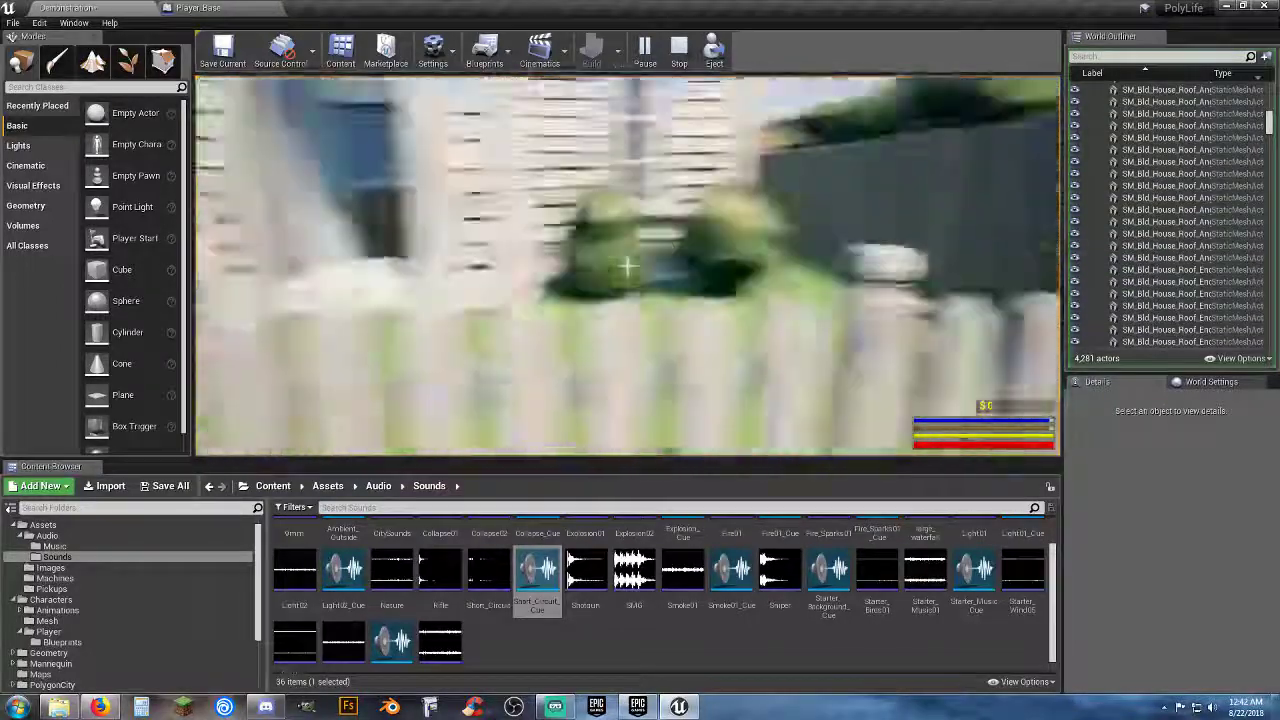
{"action": "key", "text": "w"}
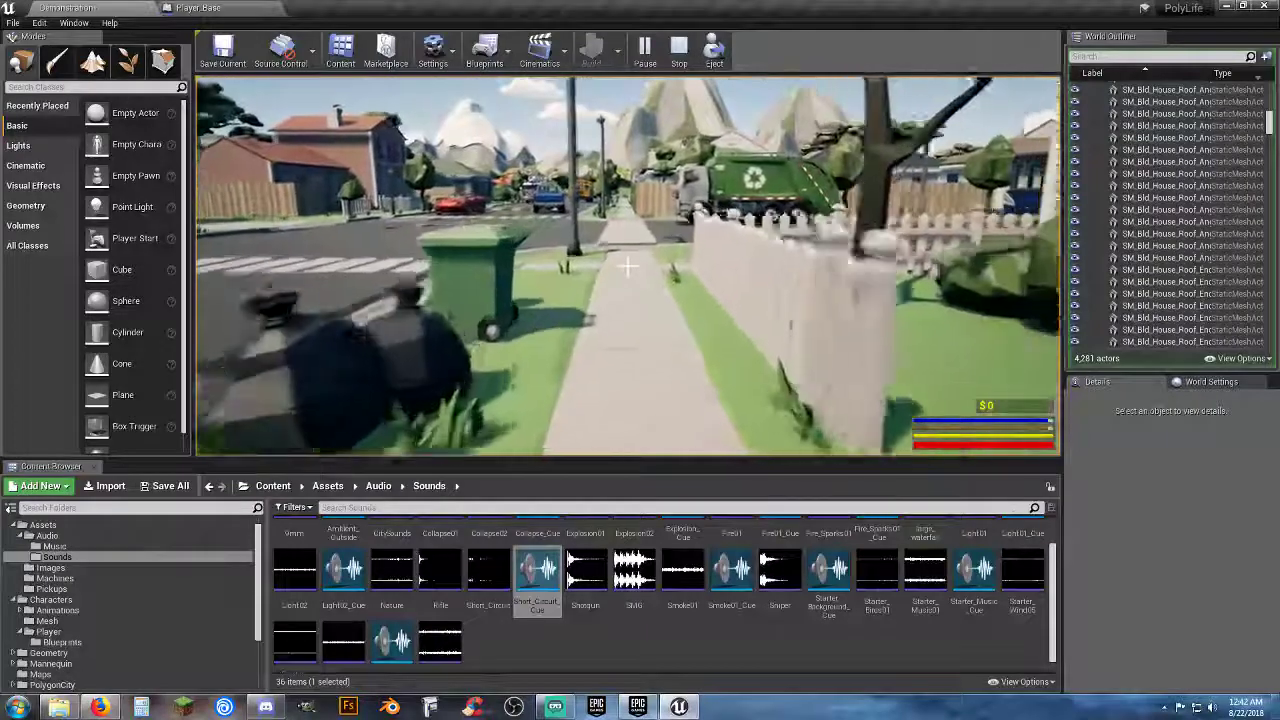
{"action": "key", "text": "w"}
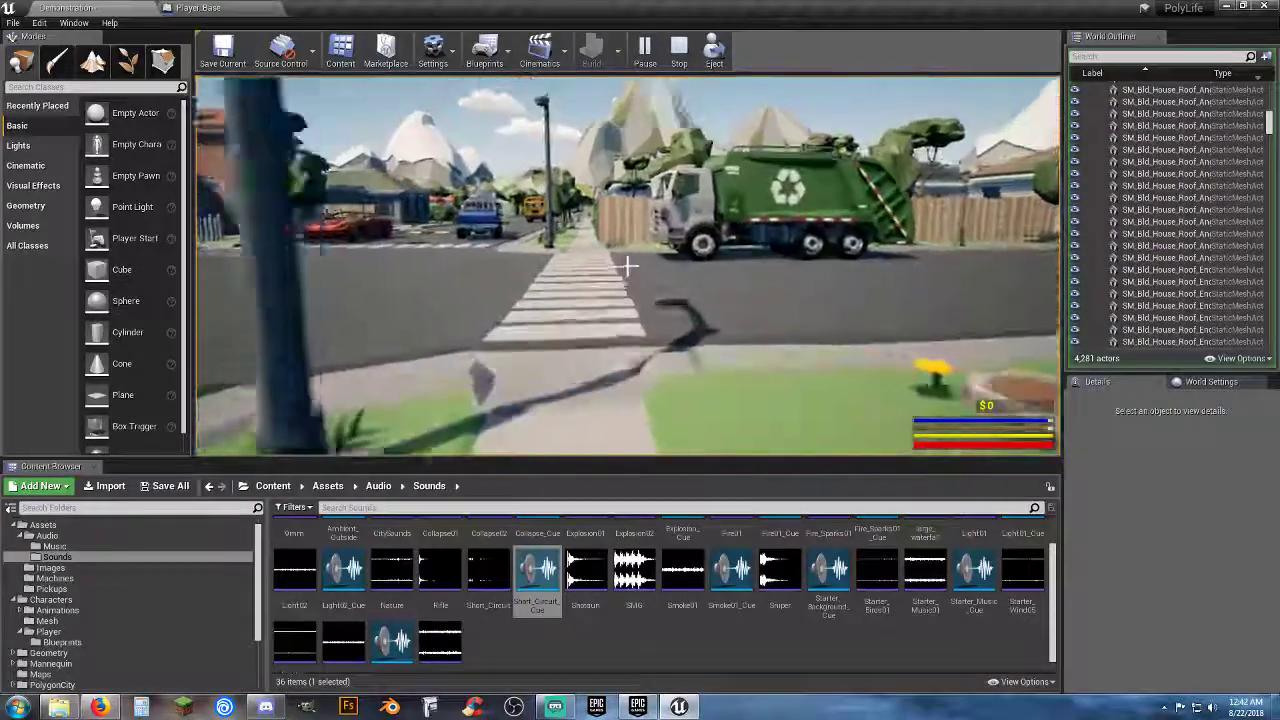
{"action": "key", "text": "w"}
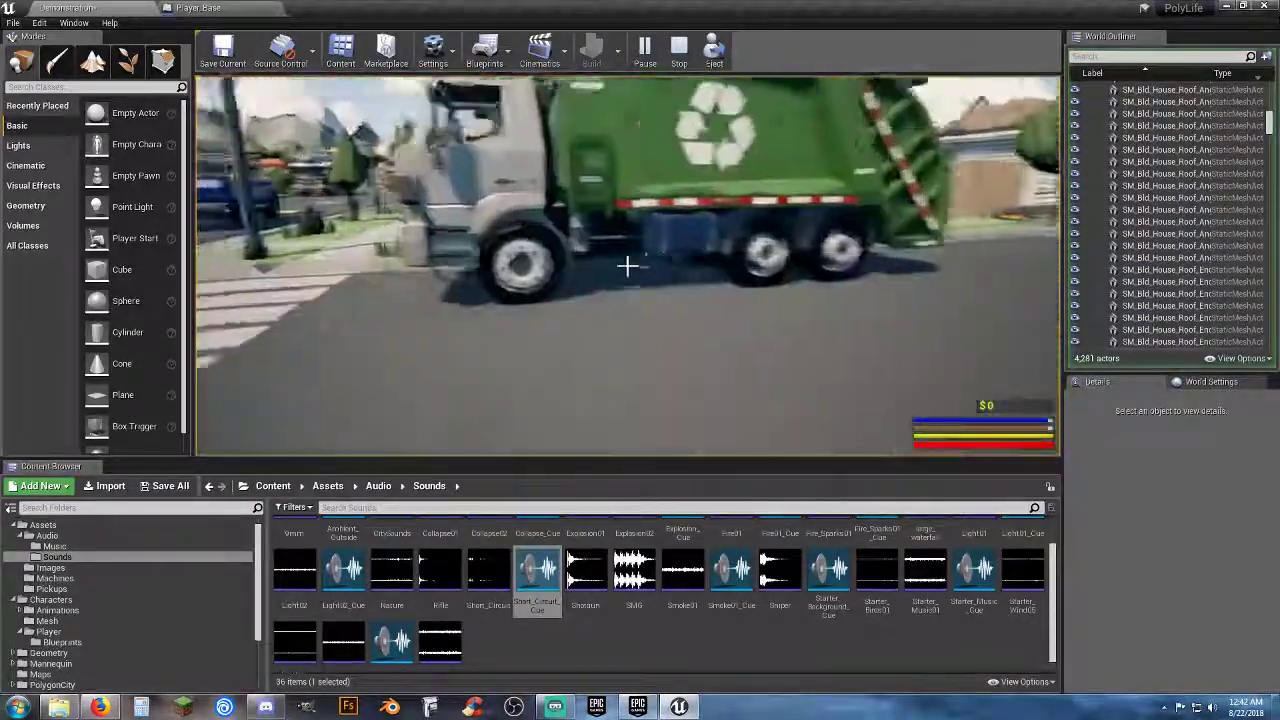
{"action": "key", "text": "w"}
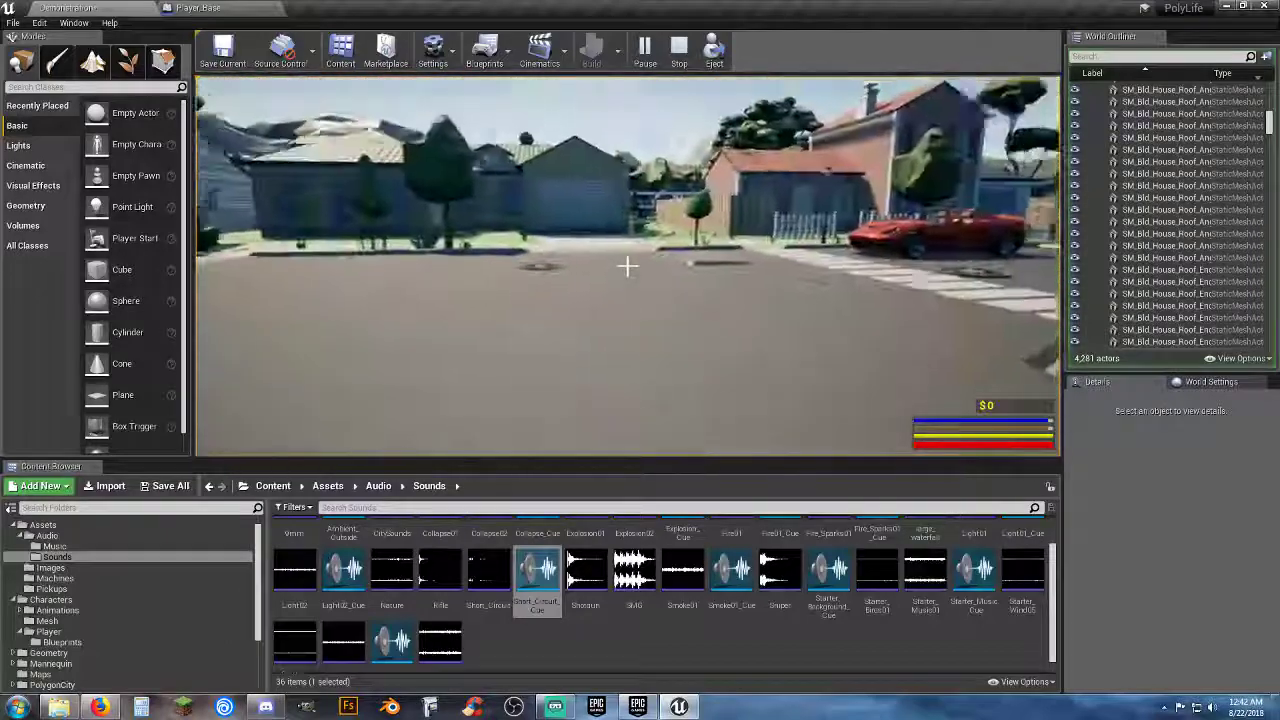
{"action": "key", "text": "w"}
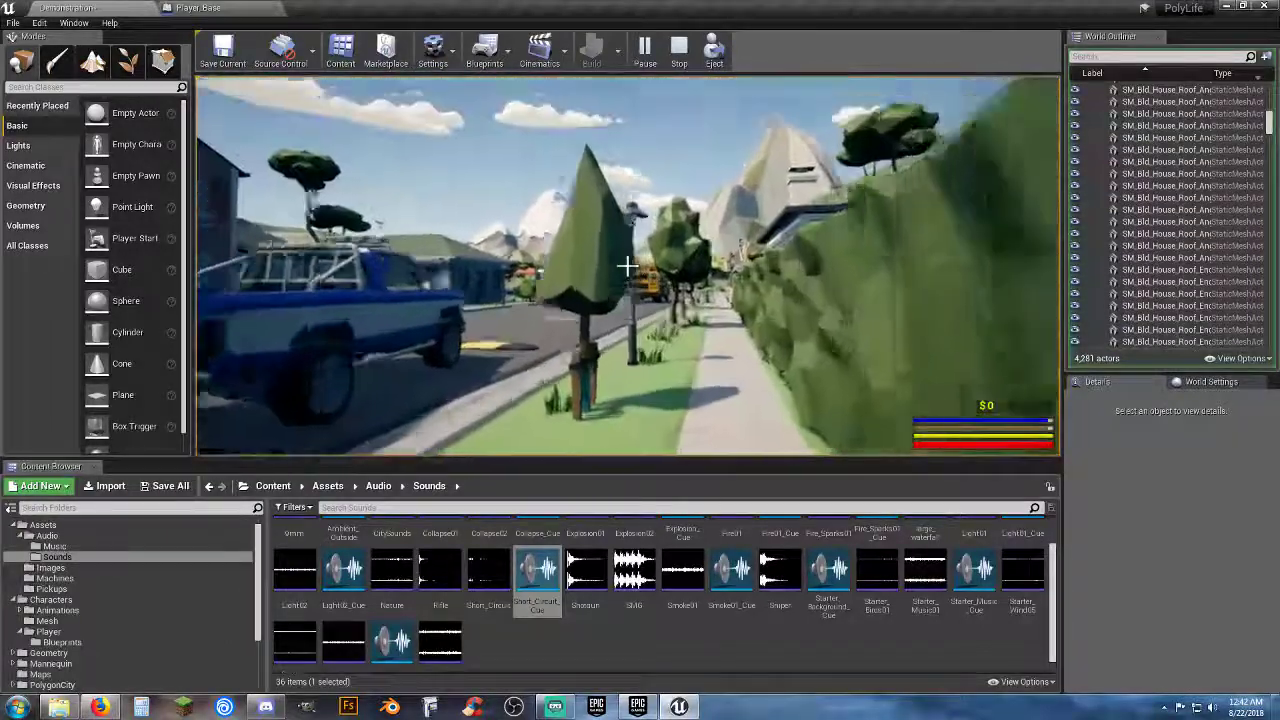
{"action": "key", "text": "w"}
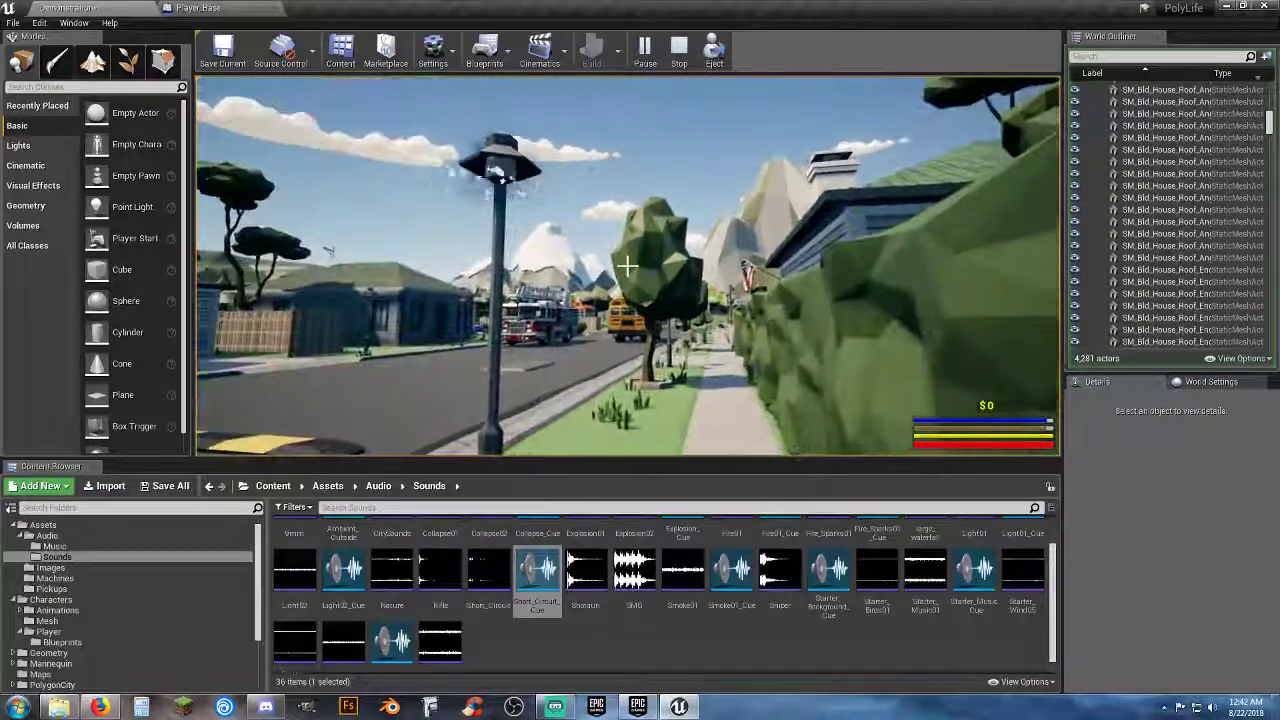
{"action": "key", "text": "Escape"}
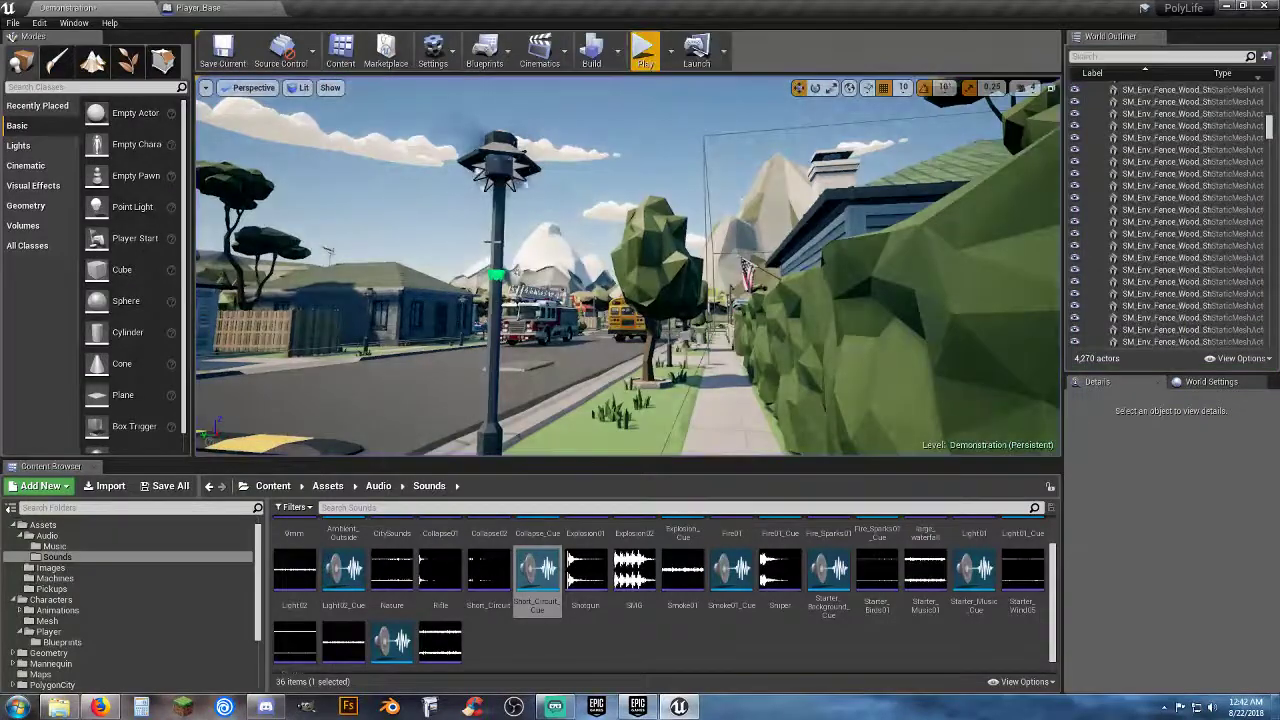
Survey the street around the sparking lamp, the house across the driveway, and its interior rooms in the level.
{"action": "key", "text": "w"}
{"action": "right_click_drag", "start_coordinate": [492, 242], "coordinate": [680, 315]}
{"action": "key", "text": "s"}
{"action": "key", "text": "w"}
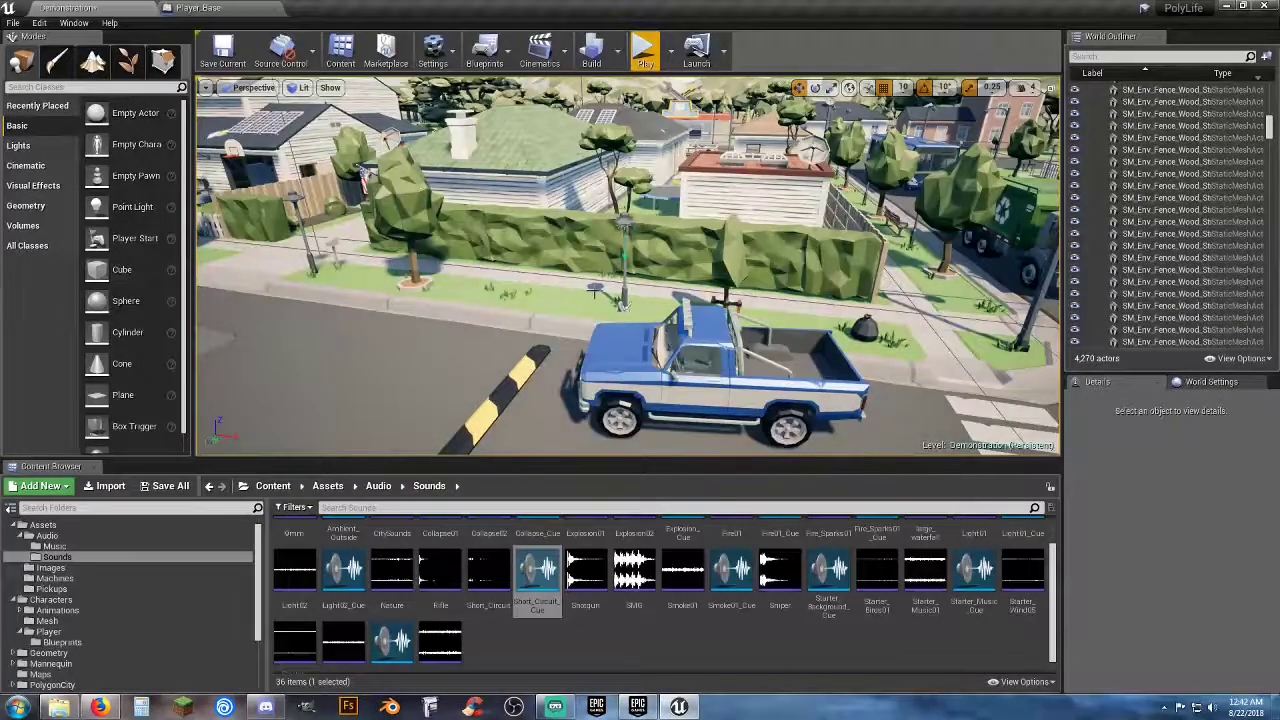
{"action": "right_click_drag", "start_coordinate": [597, 280], "coordinate": [385, 235]}
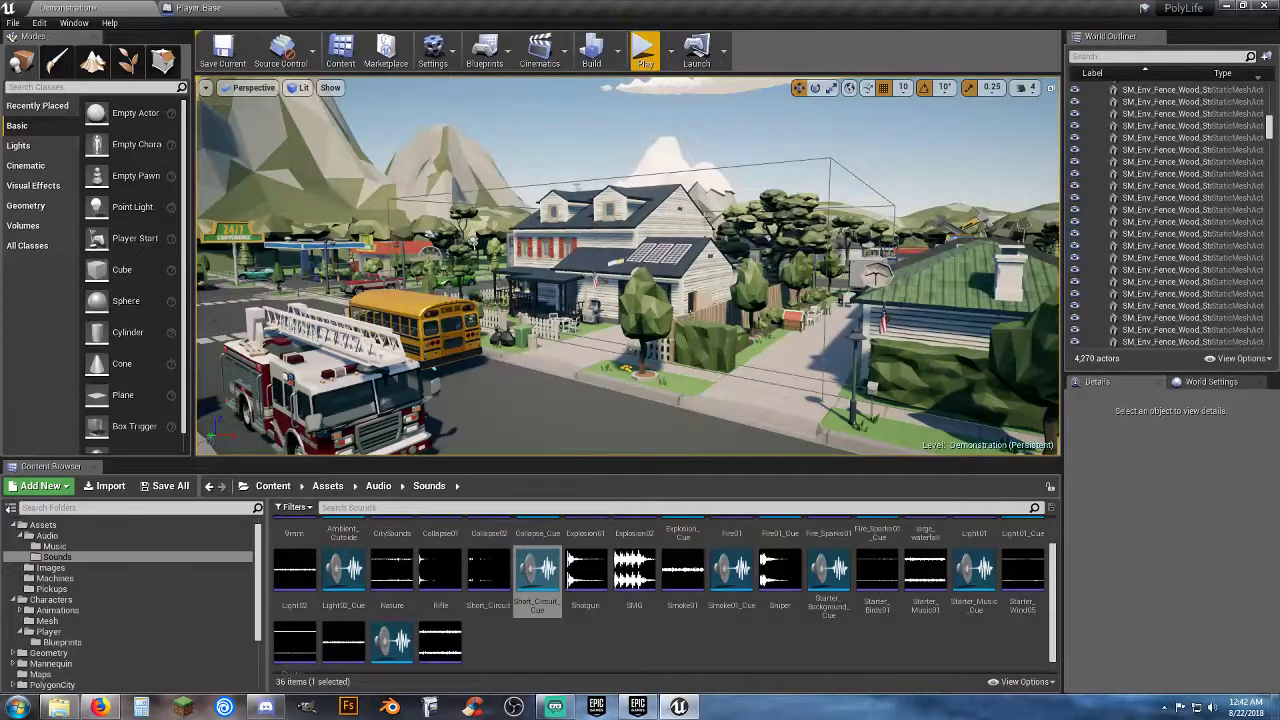
{"action": "key", "text": "w"}
{"action": "right_click_drag", "start_coordinate": [628, 265], "coordinate": [598, 256]}
{"action": "key", "text": "w"}
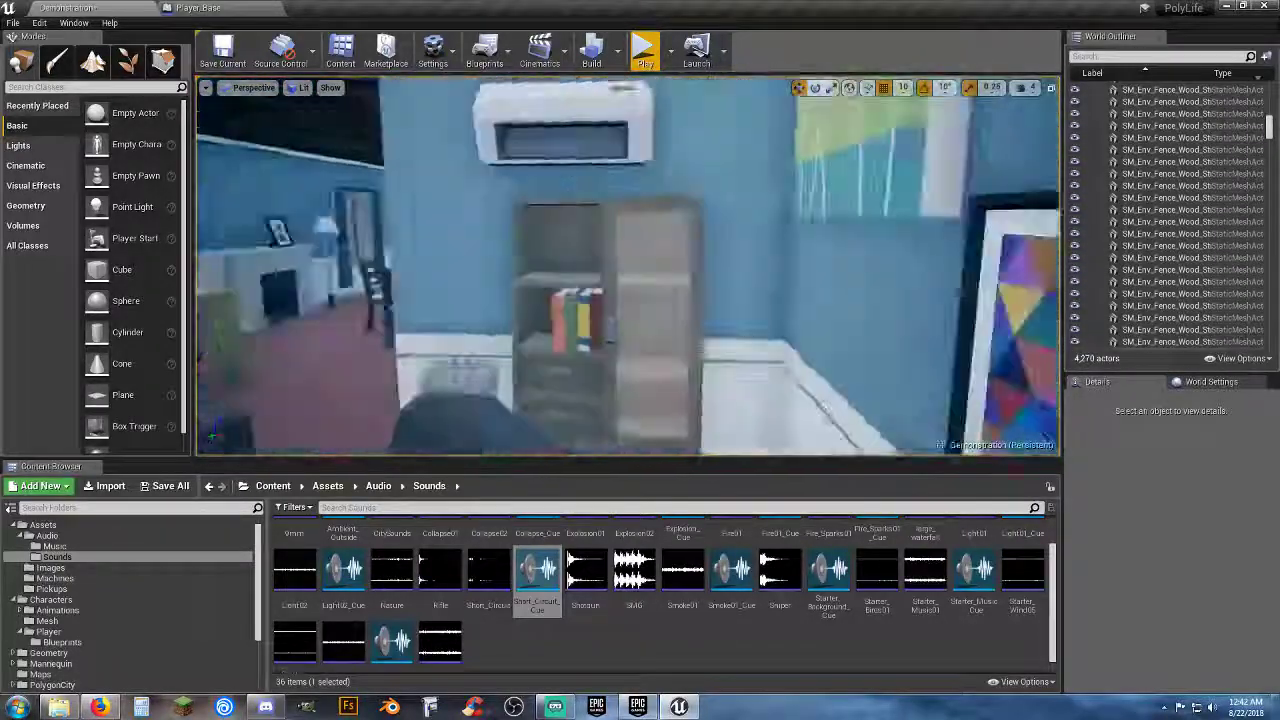
{"action": "key", "text": "w"}
{"action": "right_click_drag", "start_coordinate": [598, 256], "coordinate": [400, 256]}
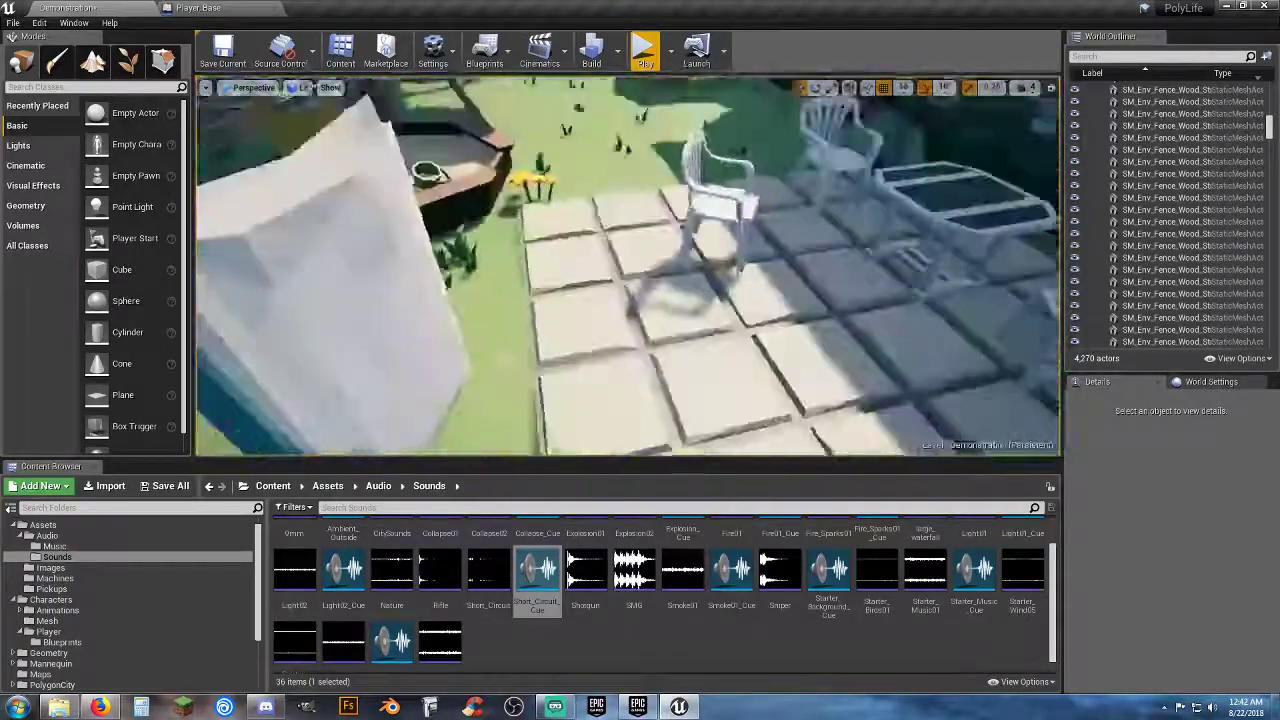
Examine the backyards, from the round pool beside the wooden fence to the curved in-ground pool with the duck float.
{"action": "right_click_drag", "start_coordinate": [628, 266], "coordinate": [730, 300]}
{"action": "key", "text": "s"}
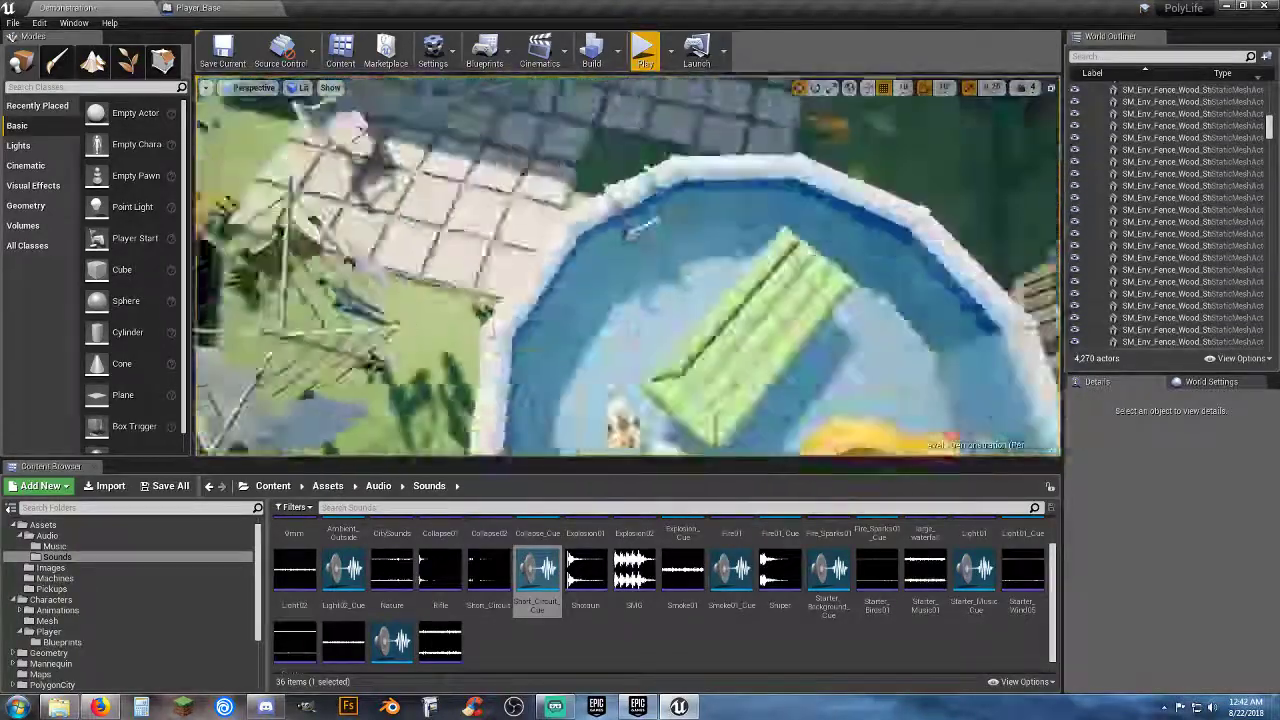
{"action": "right_click_drag", "start_coordinate": [628, 266], "coordinate": [490, 290]}
{"action": "key", "text": "w"}
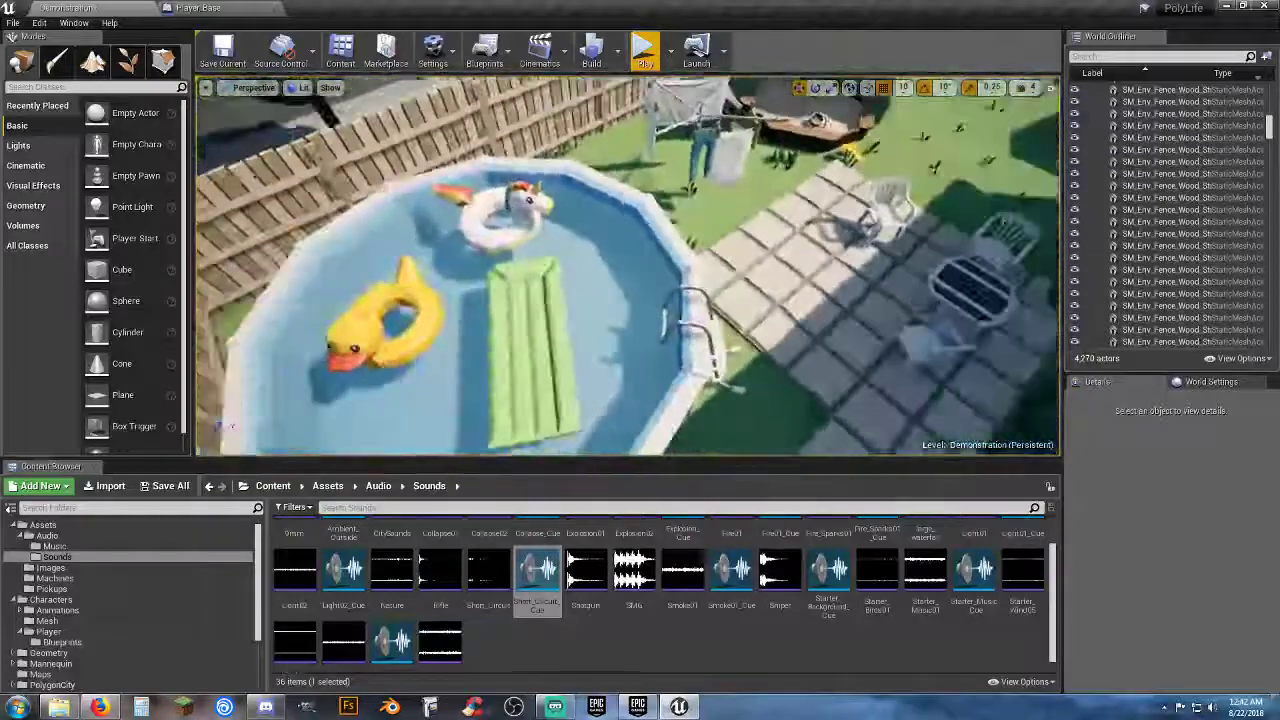
{"action": "right_click_drag", "start_coordinate": [628, 266], "coordinate": [730, 160]}
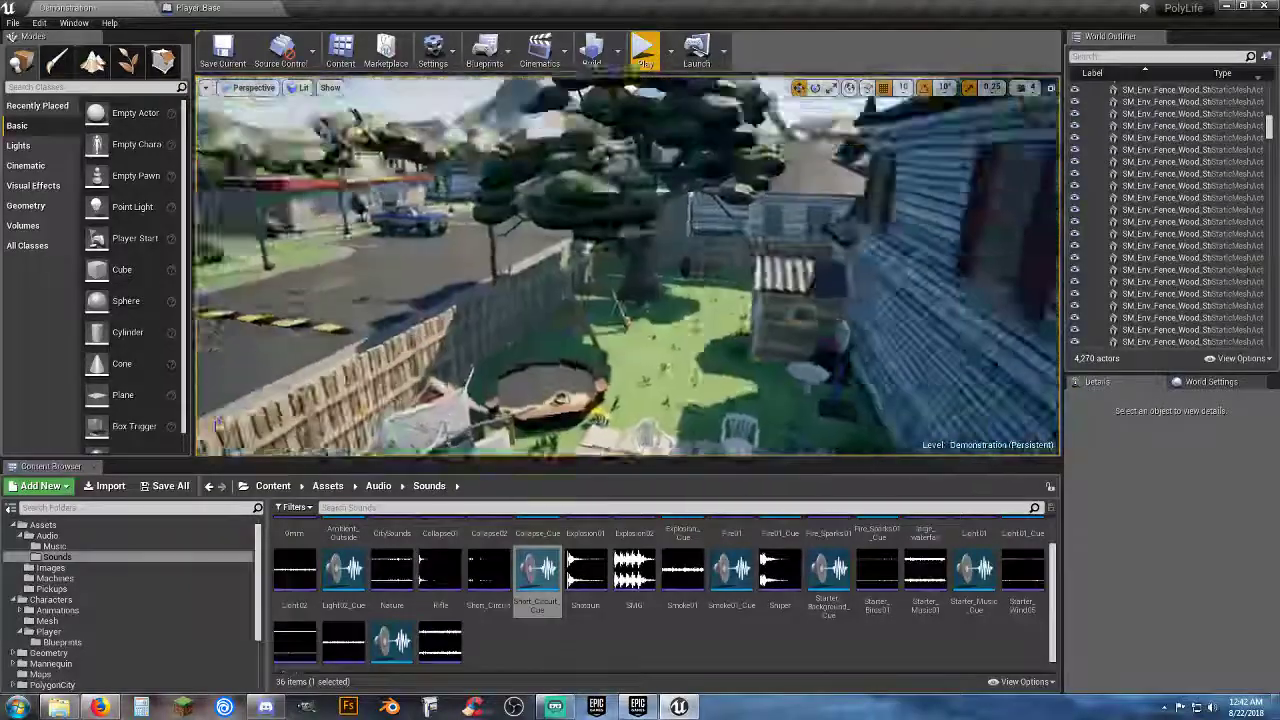
{"action": "right_click_drag", "start_coordinate": [628, 266], "coordinate": [632, 268]}
{"action": "key", "text": "w"}
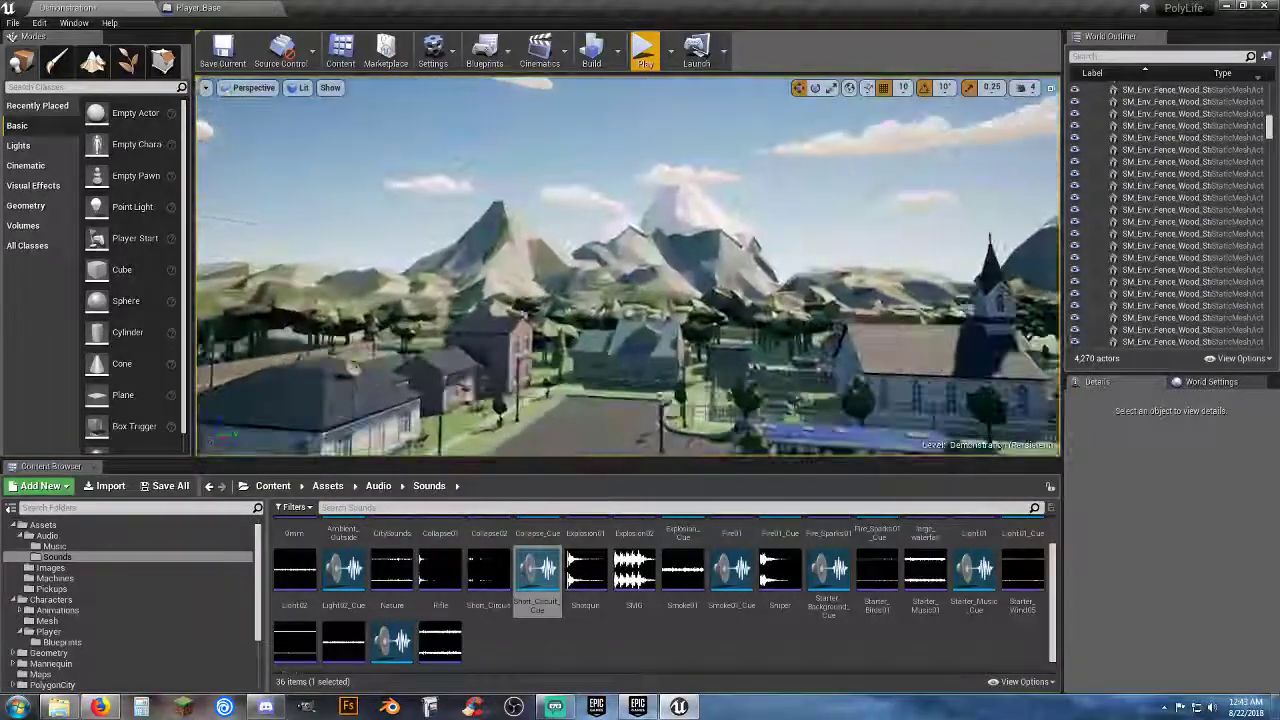
{"action": "key", "text": "w"}
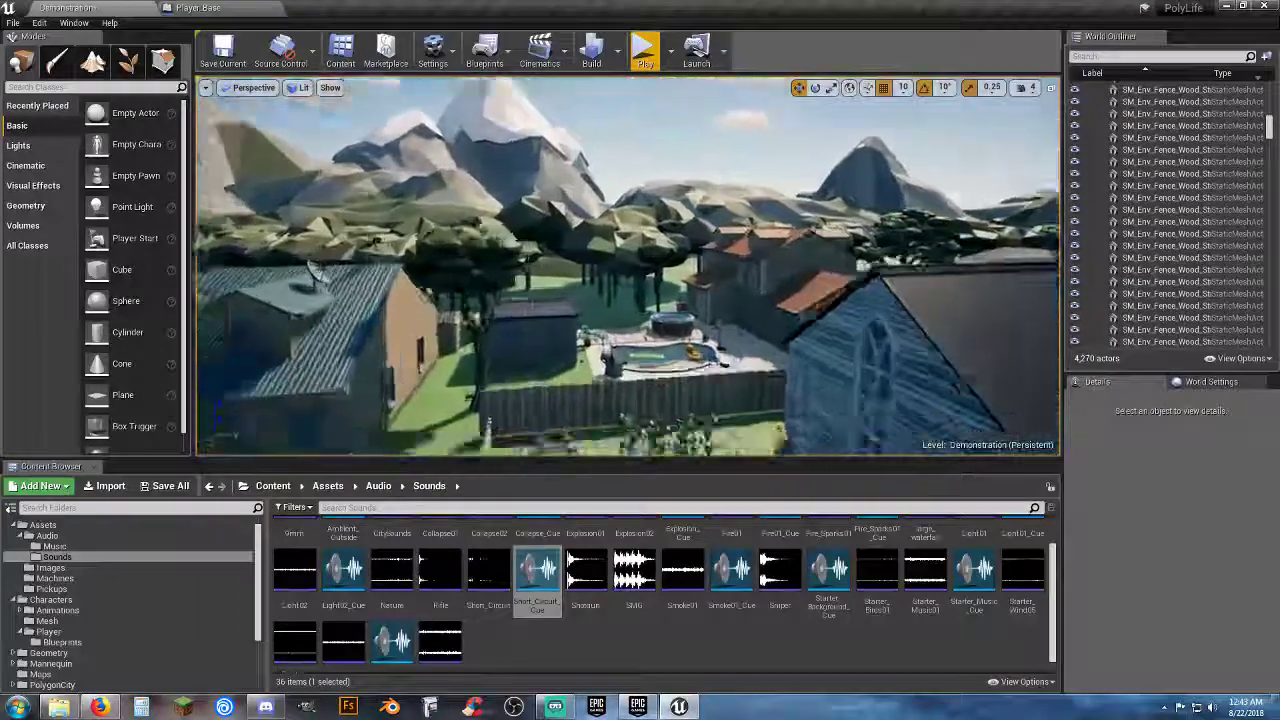
{"action": "key", "text": "w"}
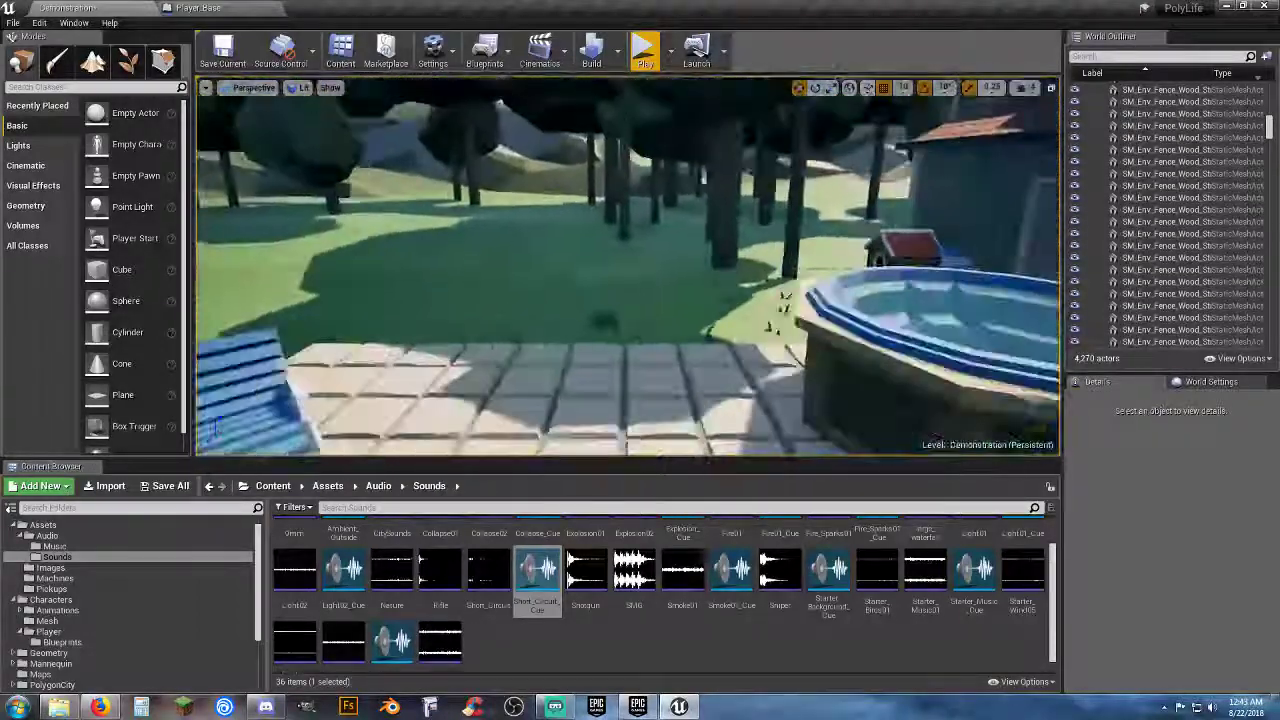
{"action": "key", "text": "s"}
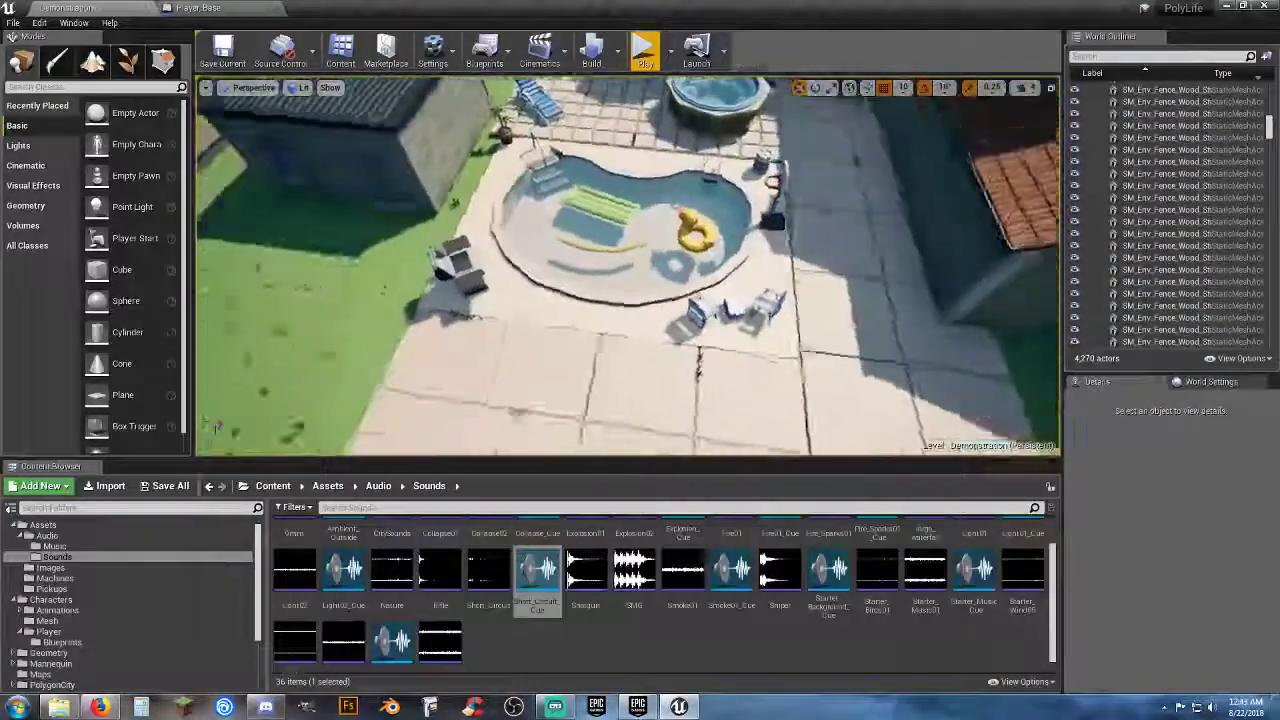
{"action": "key", "text": "w"}
{"action": "key", "text": "w"}
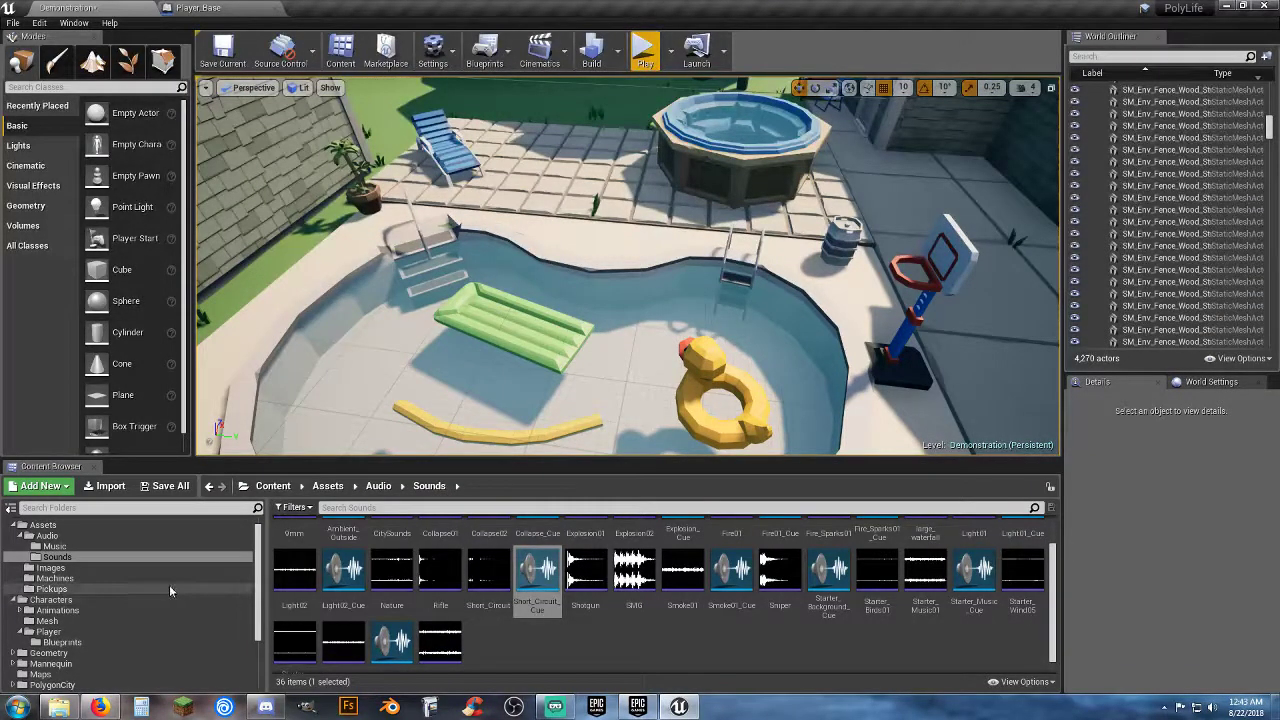
Open the Items folder inside PolygonHeist's Meshes folder in the project content.
{"action": "scroll", "coordinate": [160, 582], "scroll_direction": "down", "scroll_amount": 3}
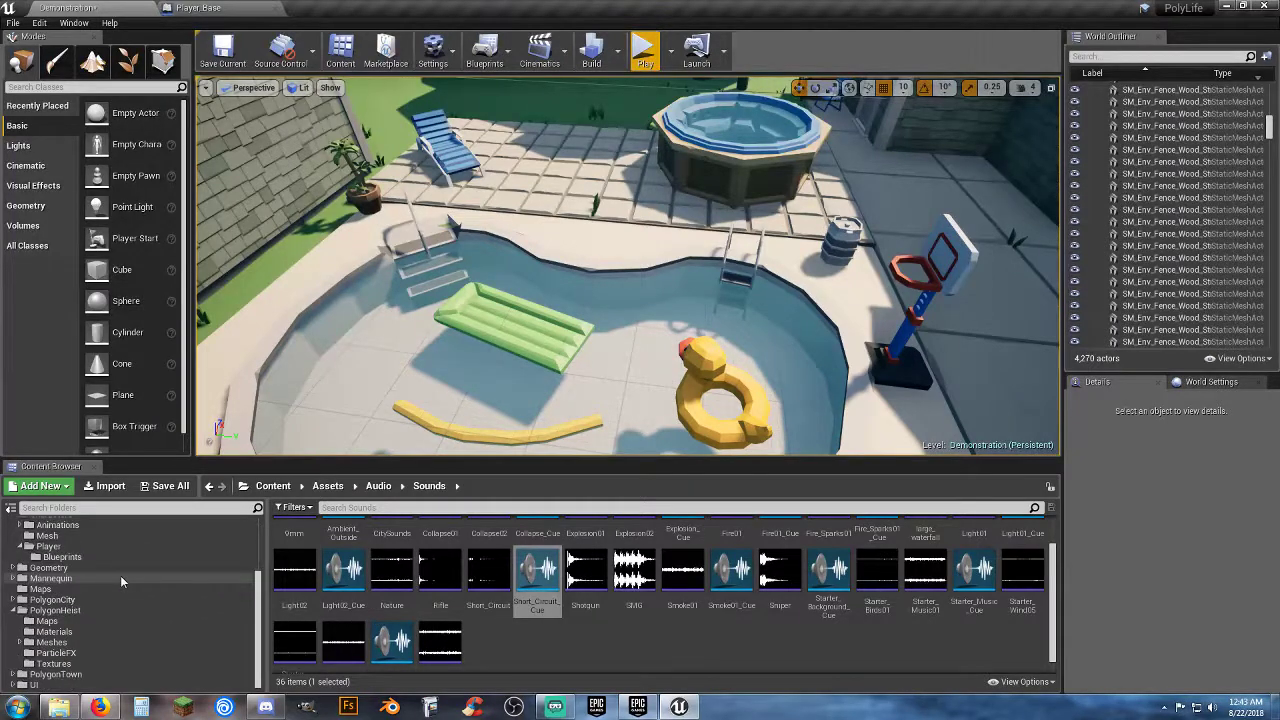
{"action": "scroll", "coordinate": [120, 575], "scroll_direction": "up", "scroll_amount": 2}
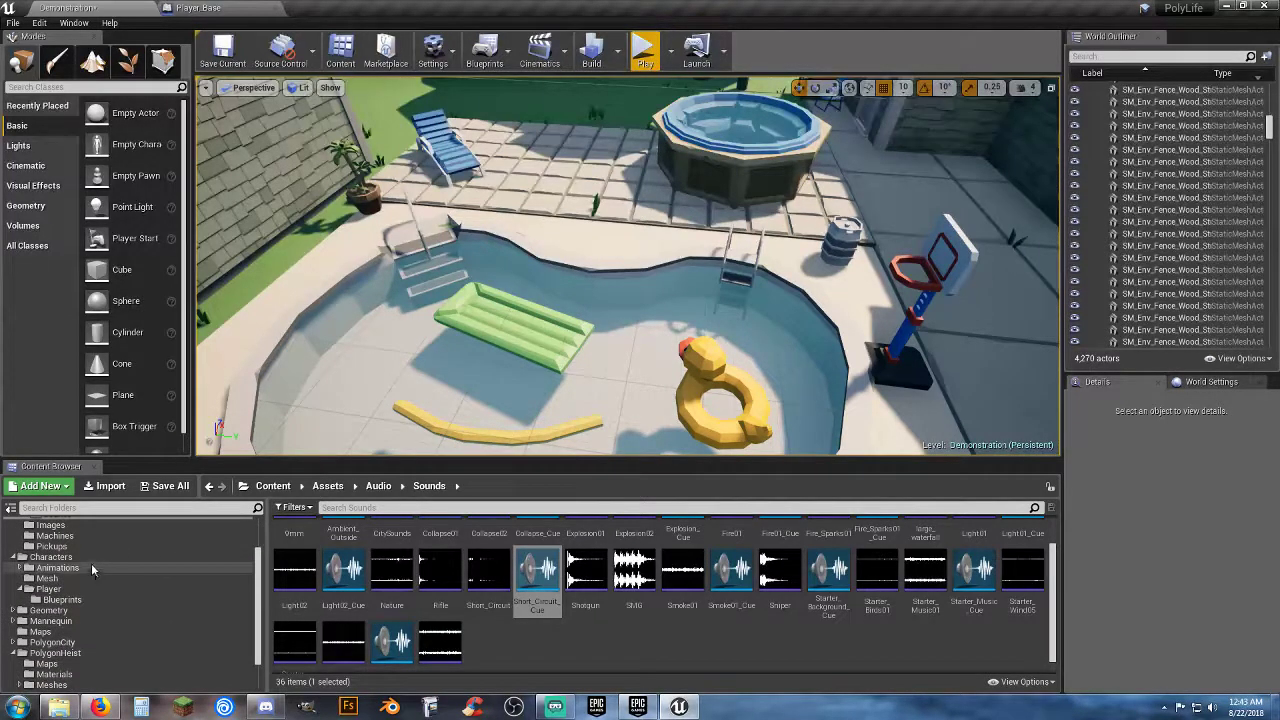
{"action": "scroll", "coordinate": [80, 557], "scroll_direction": "down", "scroll_amount": 1}
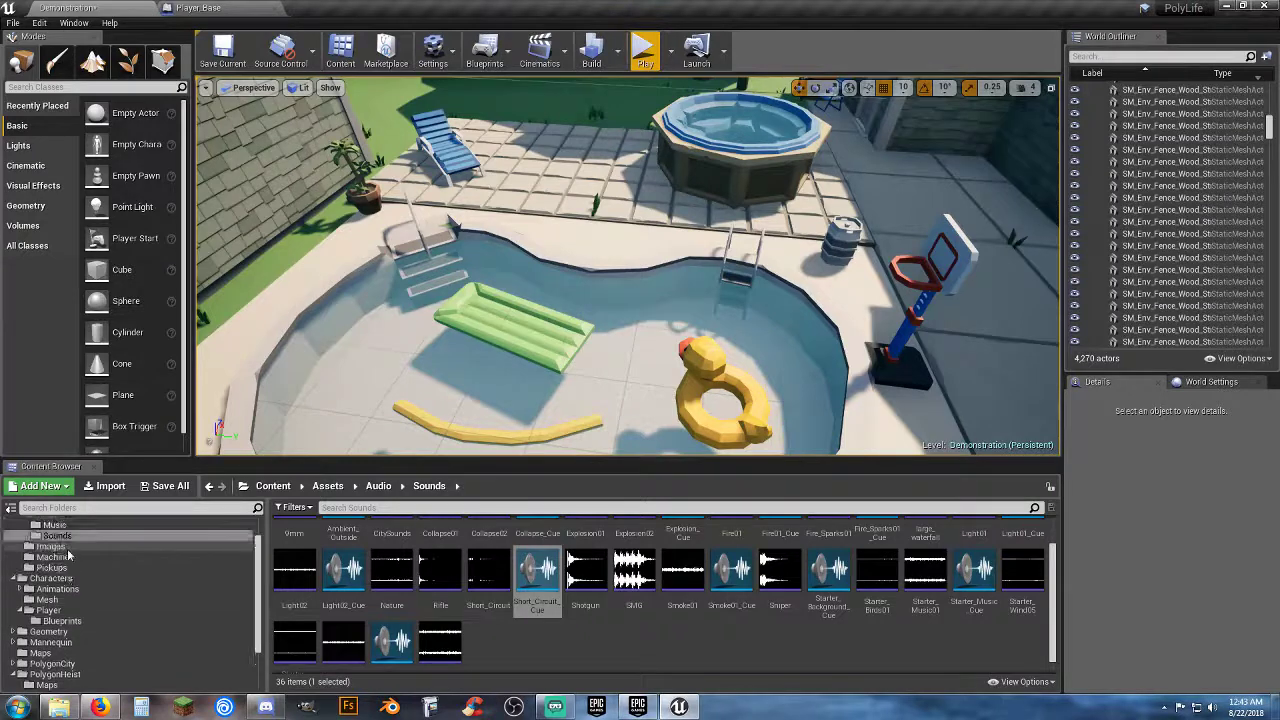
{"action": "scroll", "coordinate": [70, 560], "scroll_direction": "down", "scroll_amount": 1}
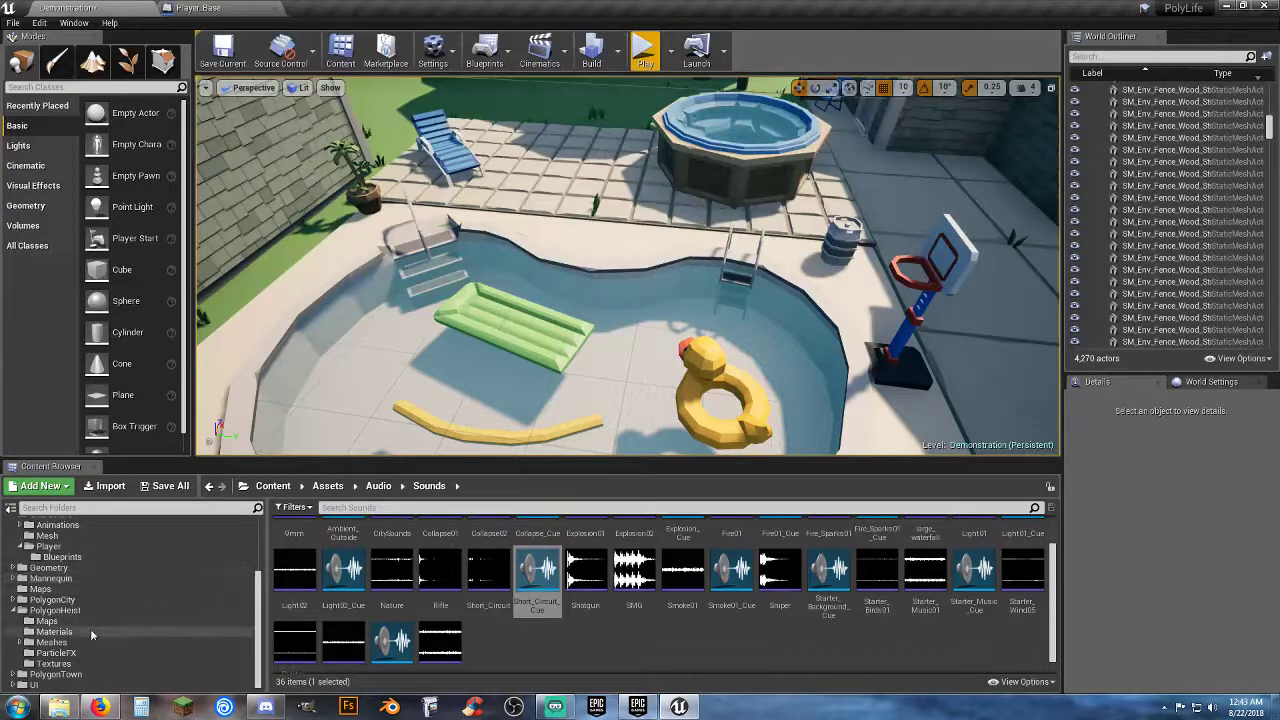
{"action": "left_click", "coordinate": [20, 648]}
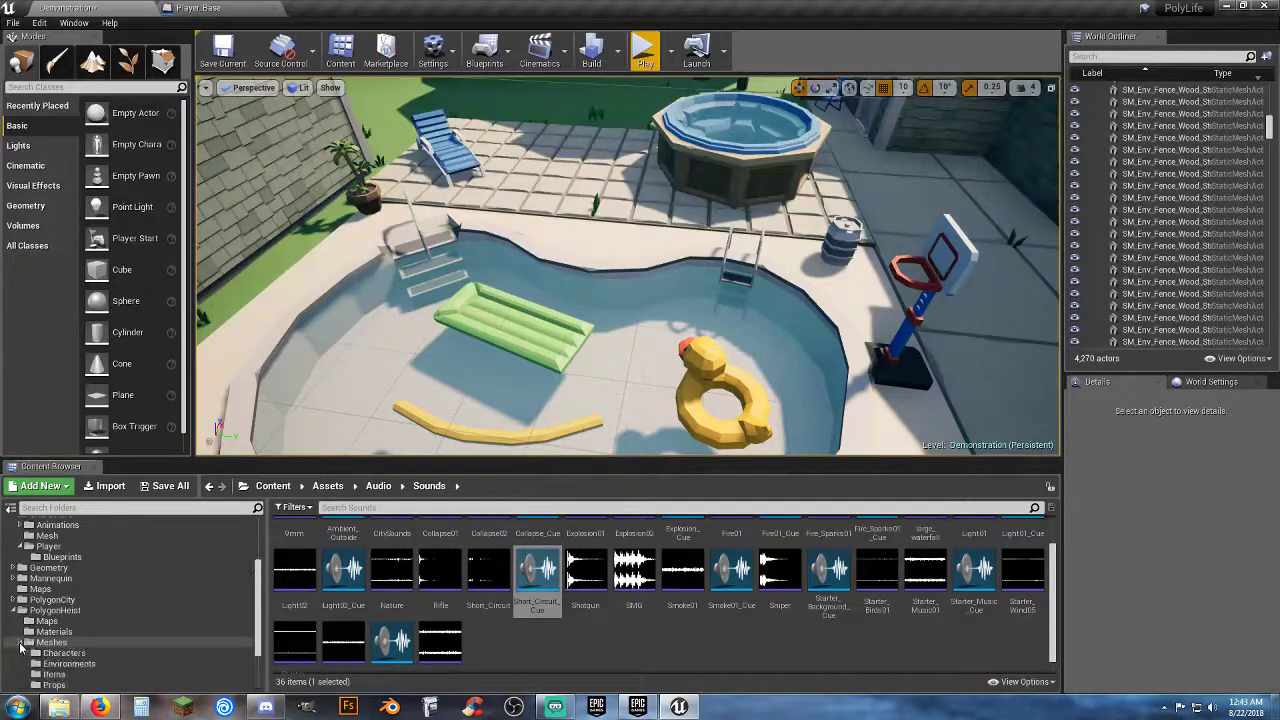
{"action": "scroll", "coordinate": [95, 627], "scroll_direction": "down", "scroll_amount": 3}
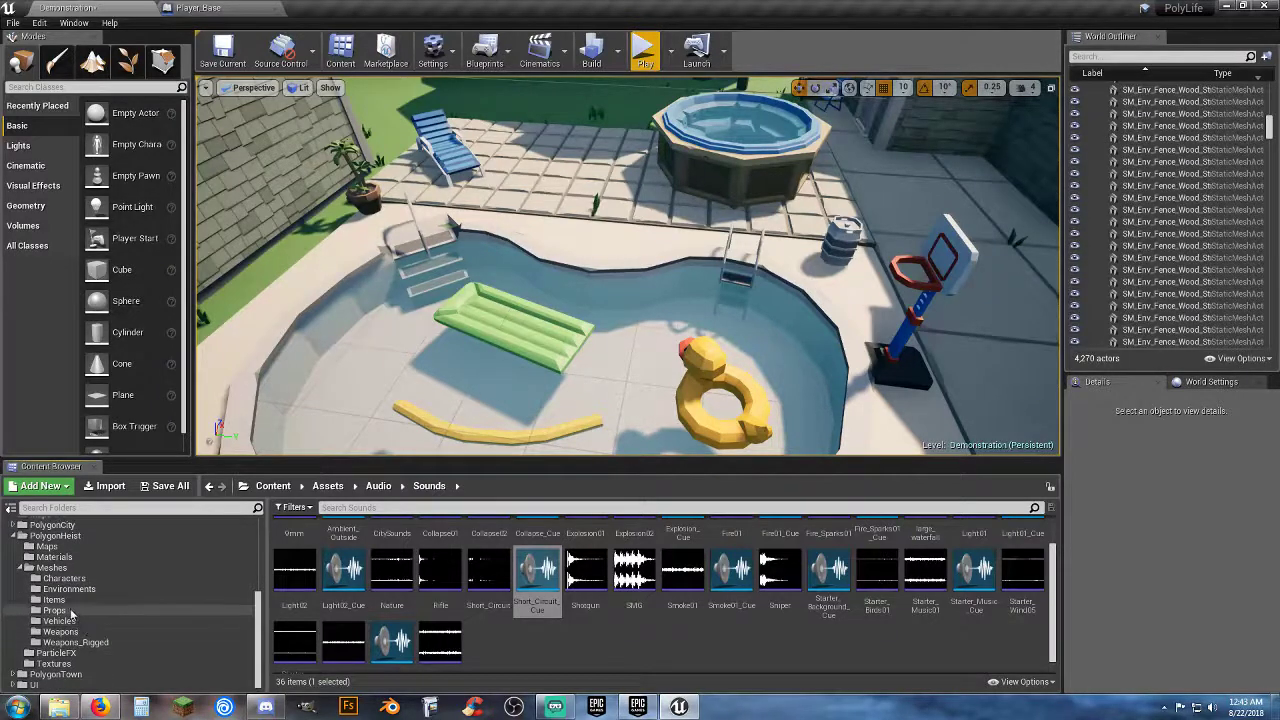
{"action": "left_click", "coordinate": [54, 600]}
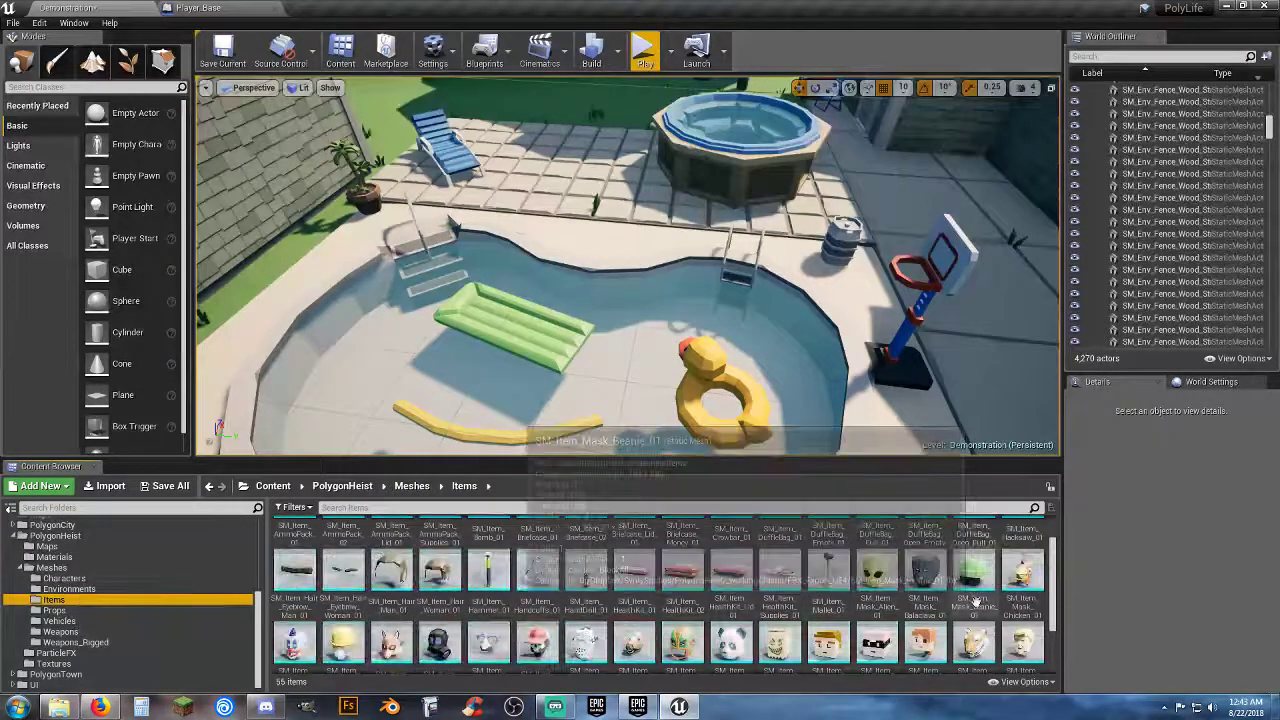
Look through the remaining meshes in PolygonHeist's Items folder and all the meshes in its Props folder.
{"action": "scroll", "coordinate": [810, 590], "scroll_direction": "down", "scroll_amount": 2}
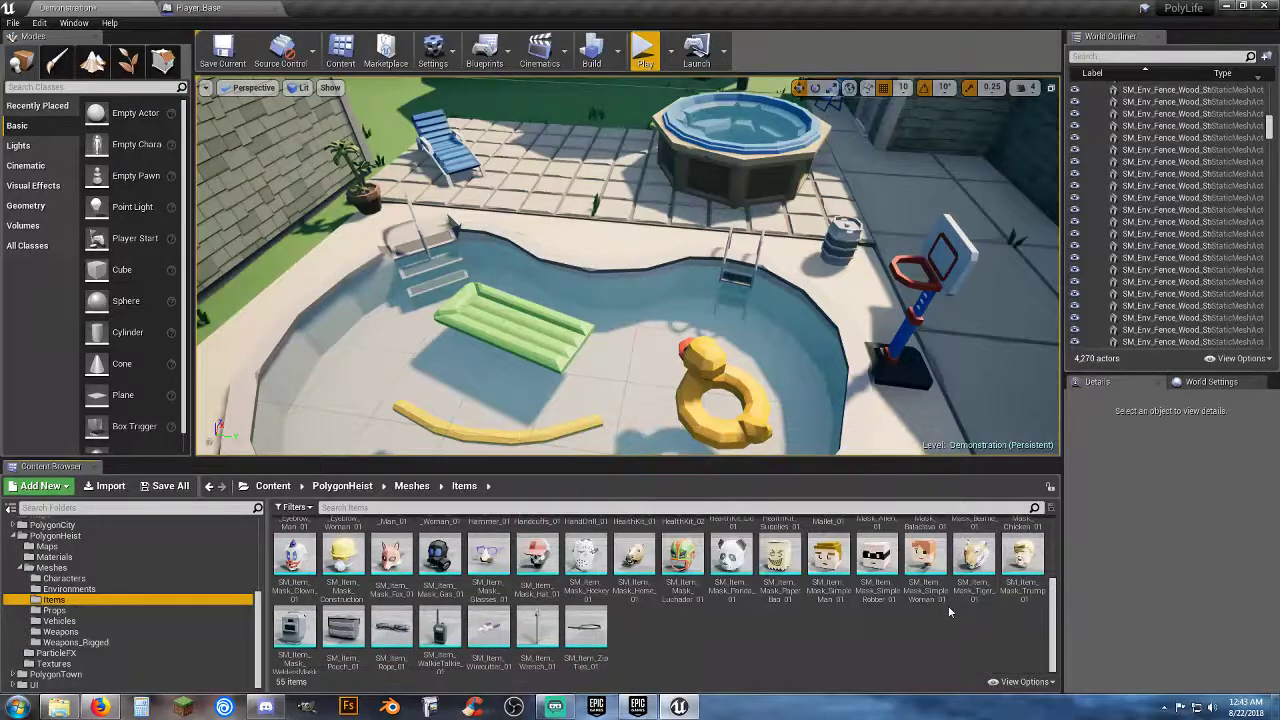
{"action": "scroll", "coordinate": [949, 611], "scroll_direction": "up", "scroll_amount": 3}
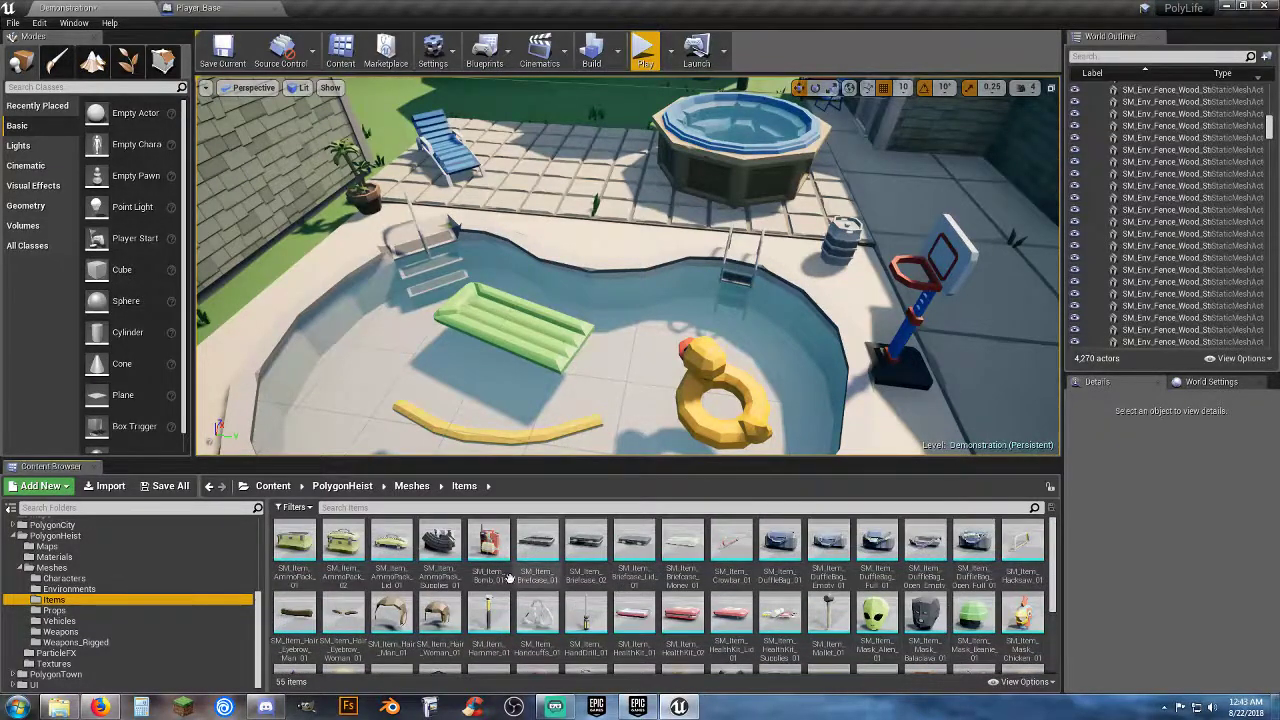
{"action": "left_click", "coordinate": [116, 611]}
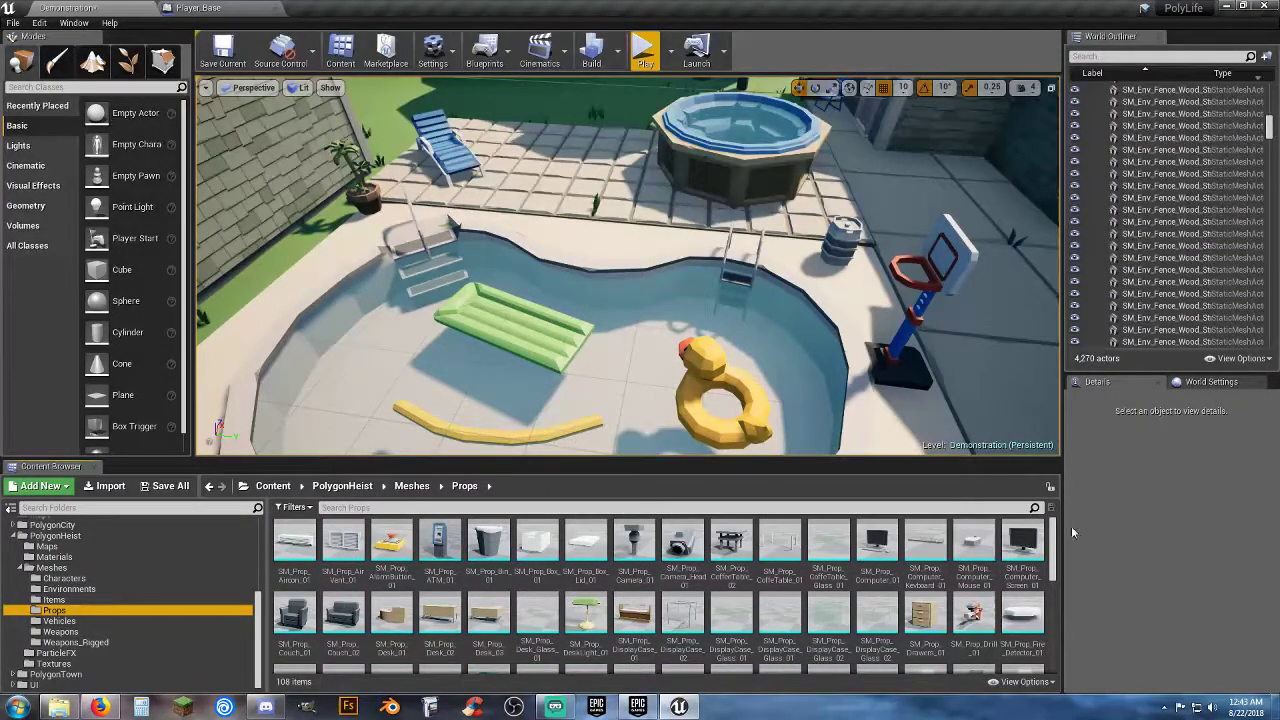
{"action": "mouse_move", "coordinate": [1001, 531]}
{"action": "scroll", "coordinate": [1010, 535], "scroll_direction": "down", "scroll_amount": 3}
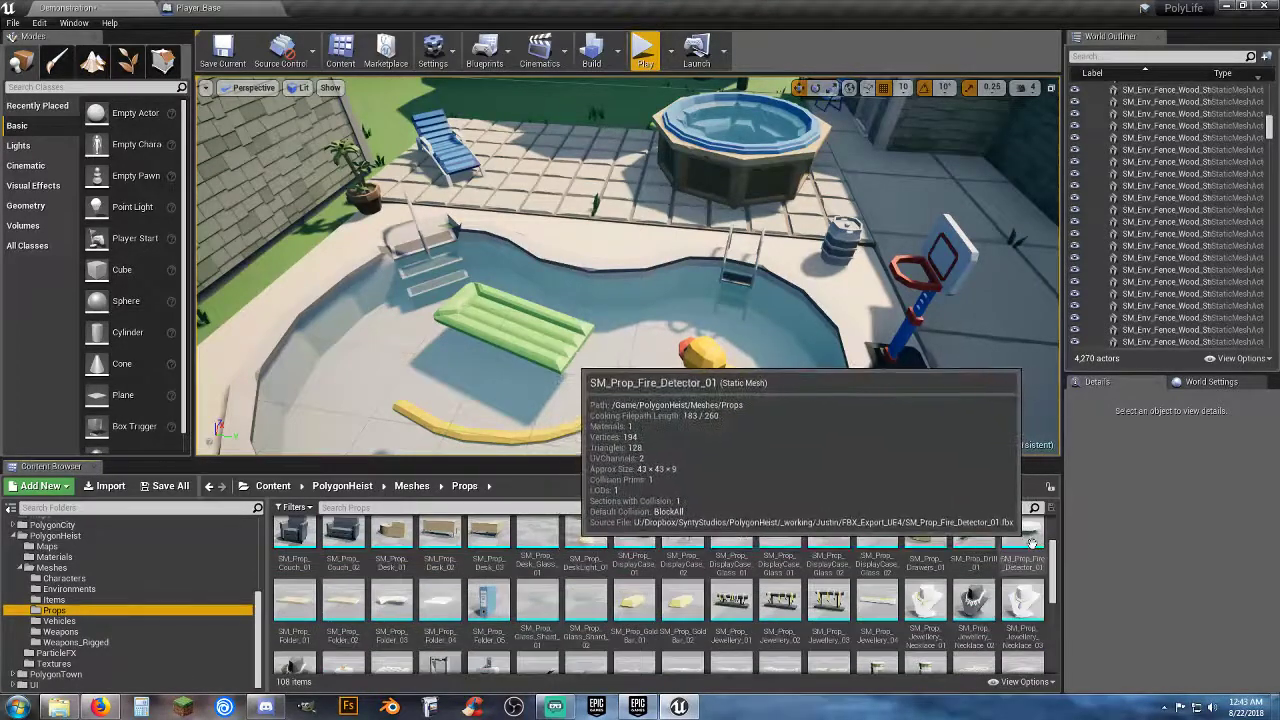
{"action": "scroll", "coordinate": [1021, 545], "scroll_direction": "down", "scroll_amount": 3}
{"action": "scroll", "coordinate": [1021, 545], "scroll_direction": "down", "scroll_amount": 3}
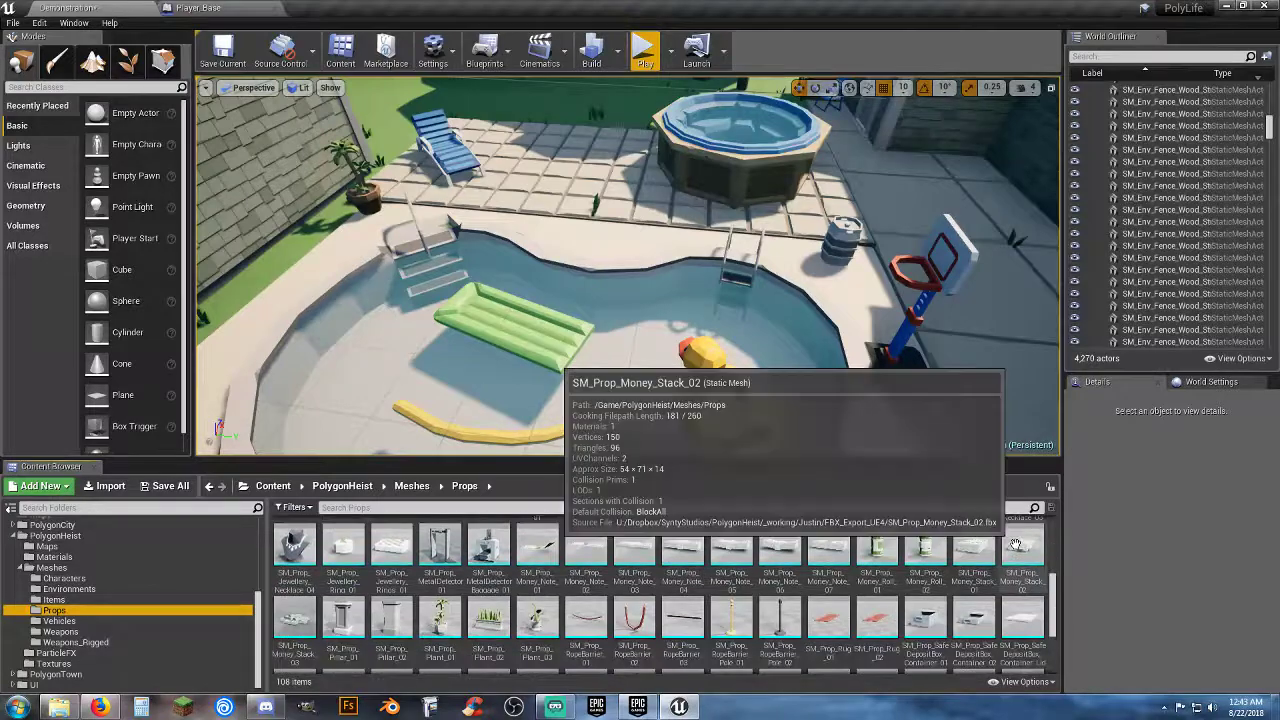
{"action": "scroll", "coordinate": [1013, 545], "scroll_direction": "down", "scroll_amount": 3}
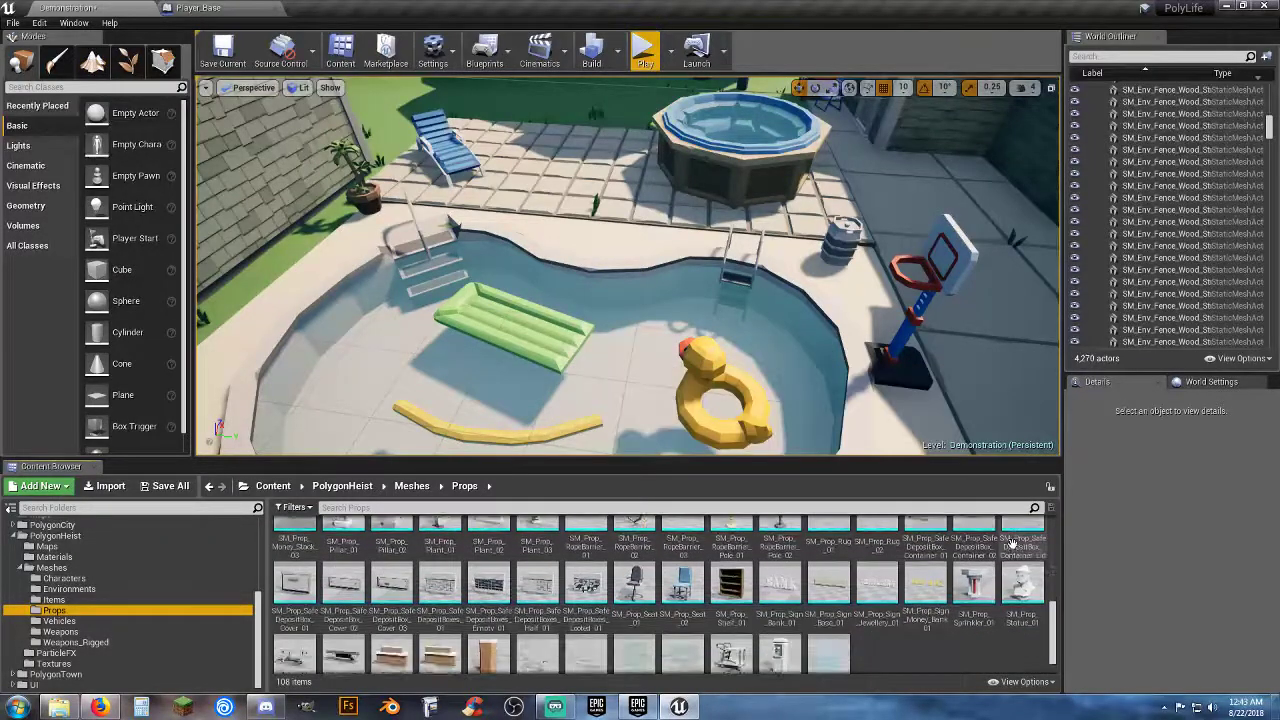
{"action": "scroll", "coordinate": [1013, 545], "scroll_direction": "down", "scroll_amount": 1}
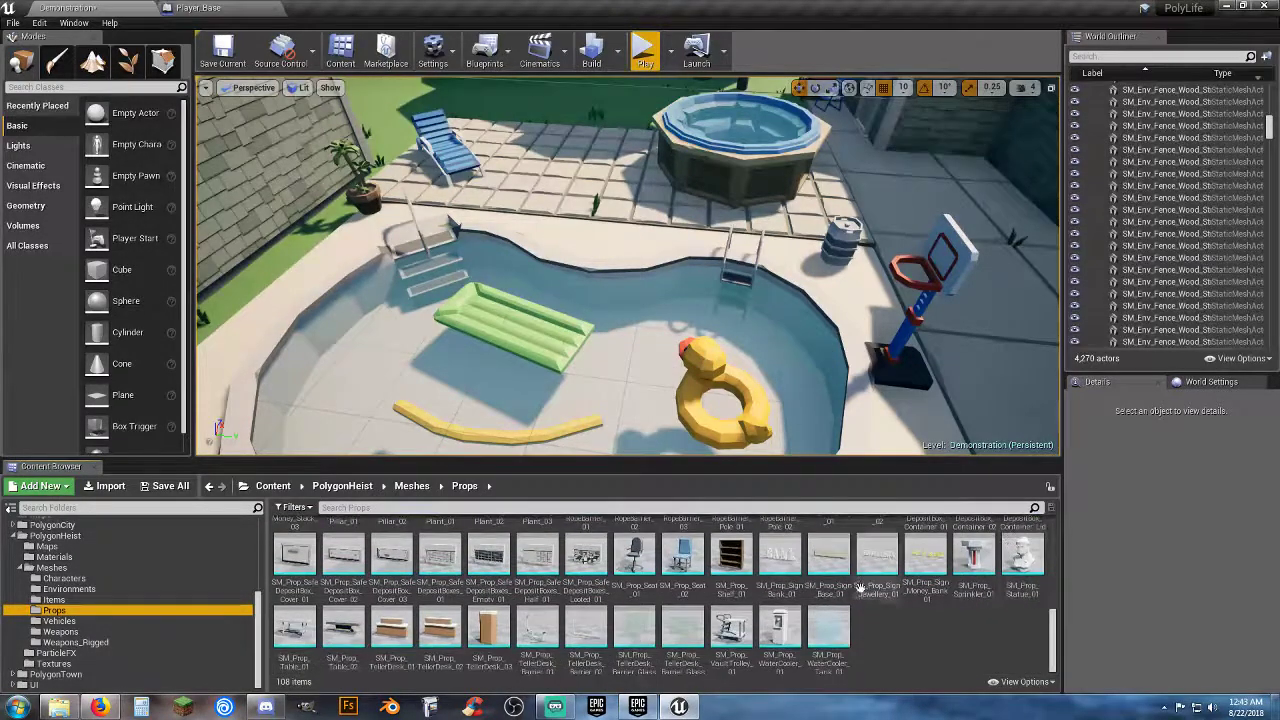
Collapse the PolygonHeist folder tree and open the Props folder inside PolygonTown's Meshes folder.
{"action": "left_click", "coordinate": [22, 567]}
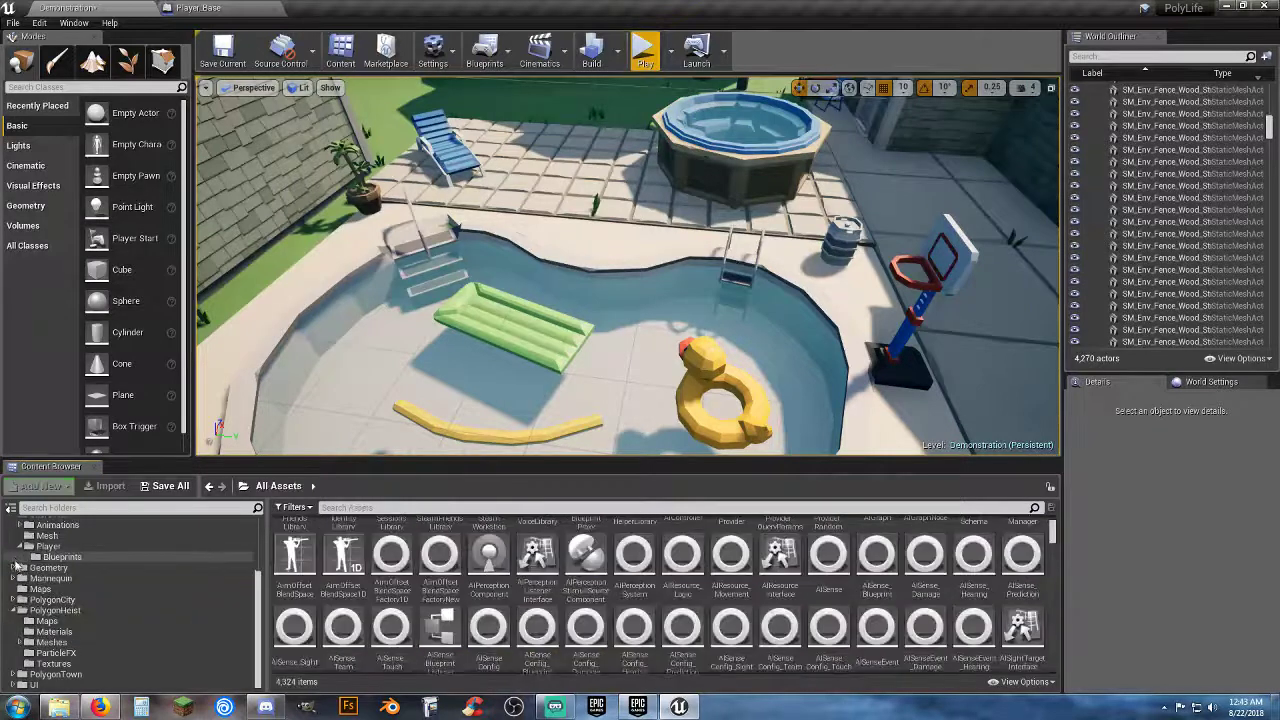
{"action": "left_click", "coordinate": [12, 611]}
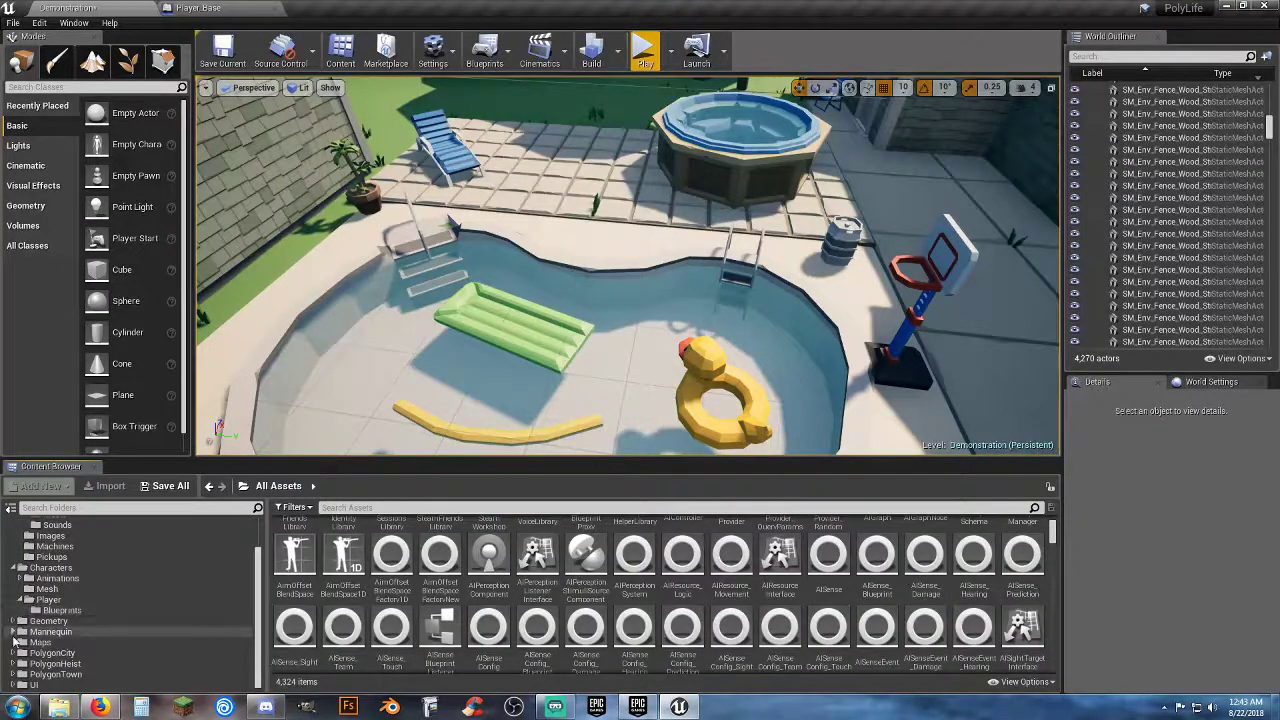
{"action": "left_click", "coordinate": [13, 675]}
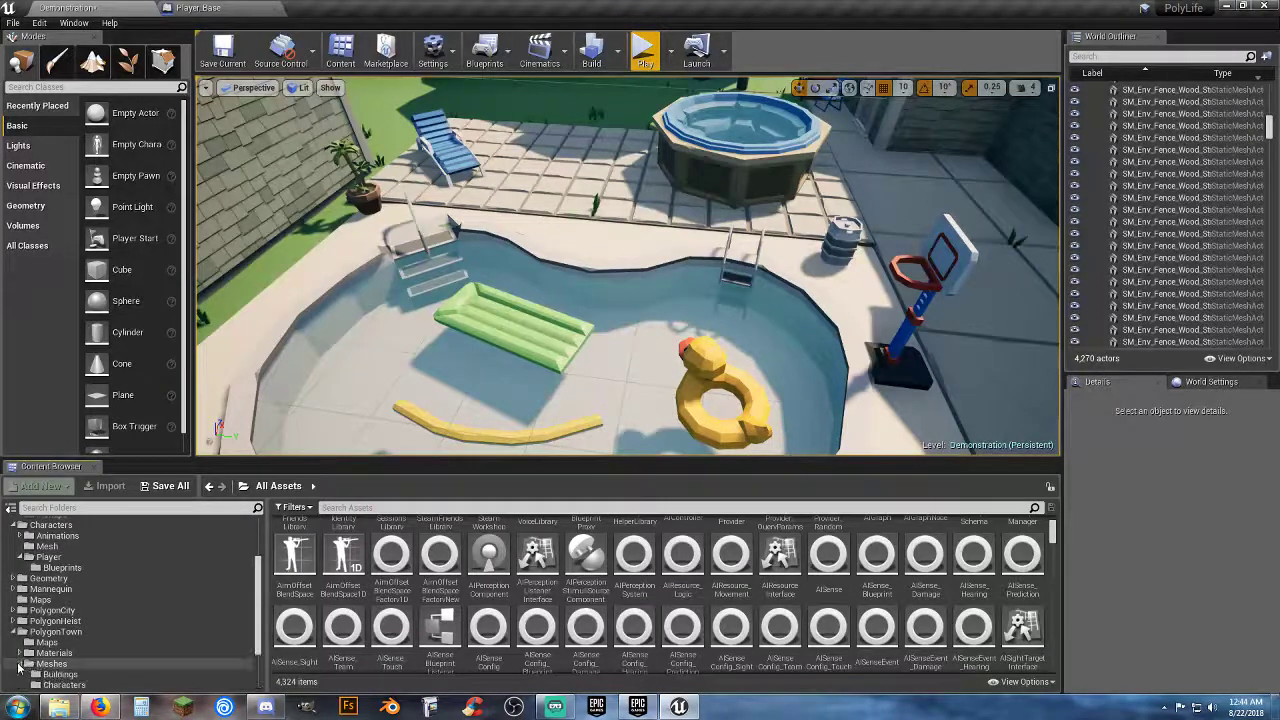
{"action": "left_click", "coordinate": [19, 664]}
{"action": "left_click", "coordinate": [53, 654]}
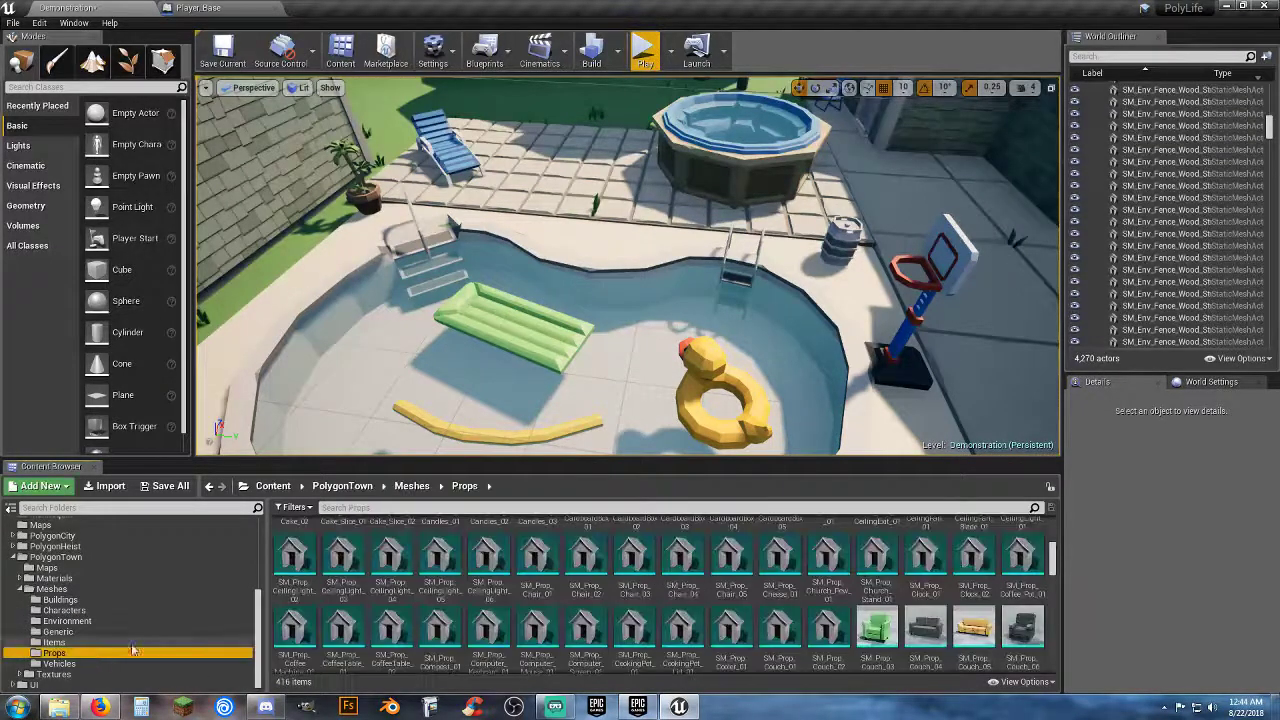
Examine PolygonTown's prop meshes from the air vents and art pieces through the beds, books and ceiling lights to the couches.
{"action": "scroll", "coordinate": [903, 551], "scroll_direction": "up", "scroll_amount": 5}
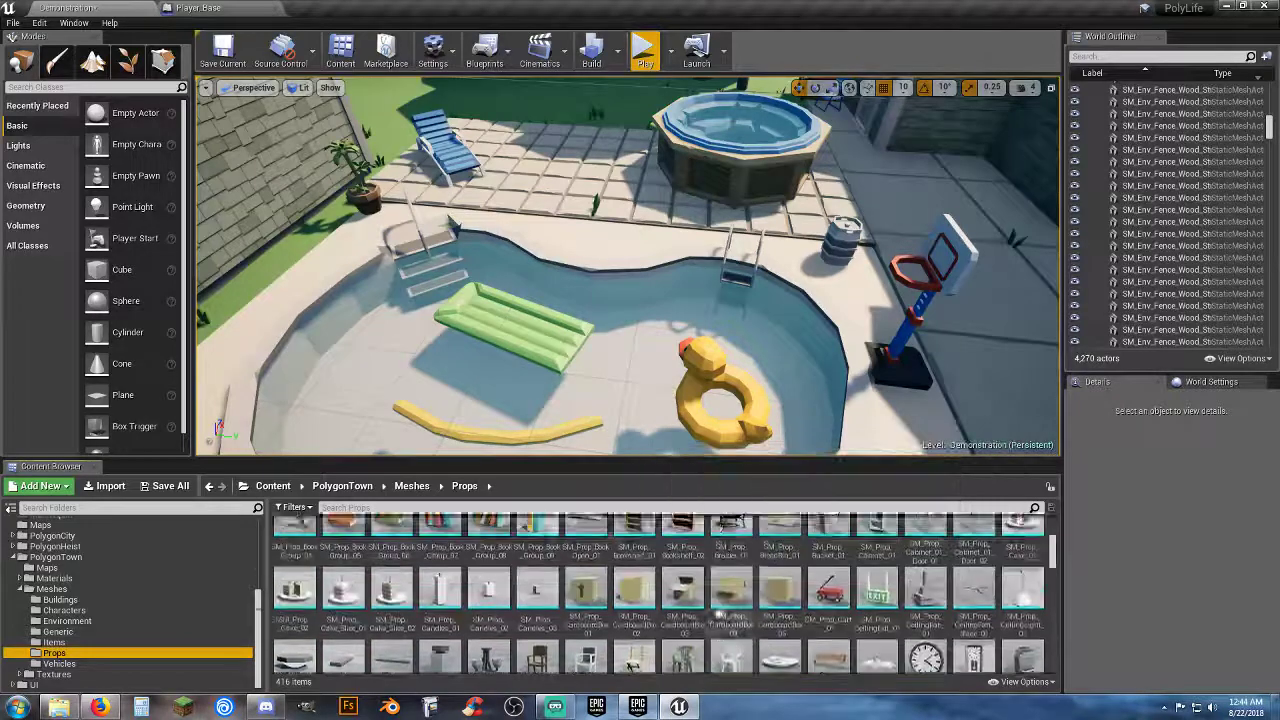
{"action": "scroll", "coordinate": [903, 551], "scroll_direction": "up", "scroll_amount": 2}
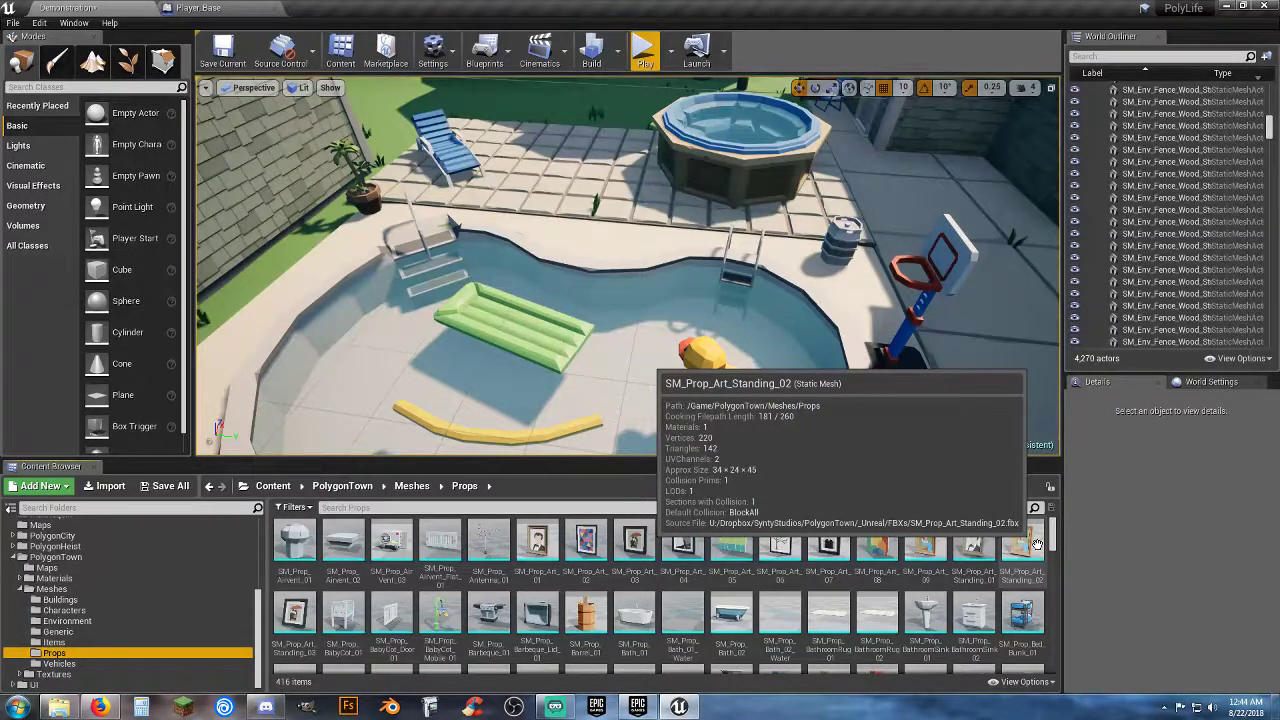
{"action": "scroll", "coordinate": [1036, 543], "scroll_direction": "down", "scroll_amount": 2}
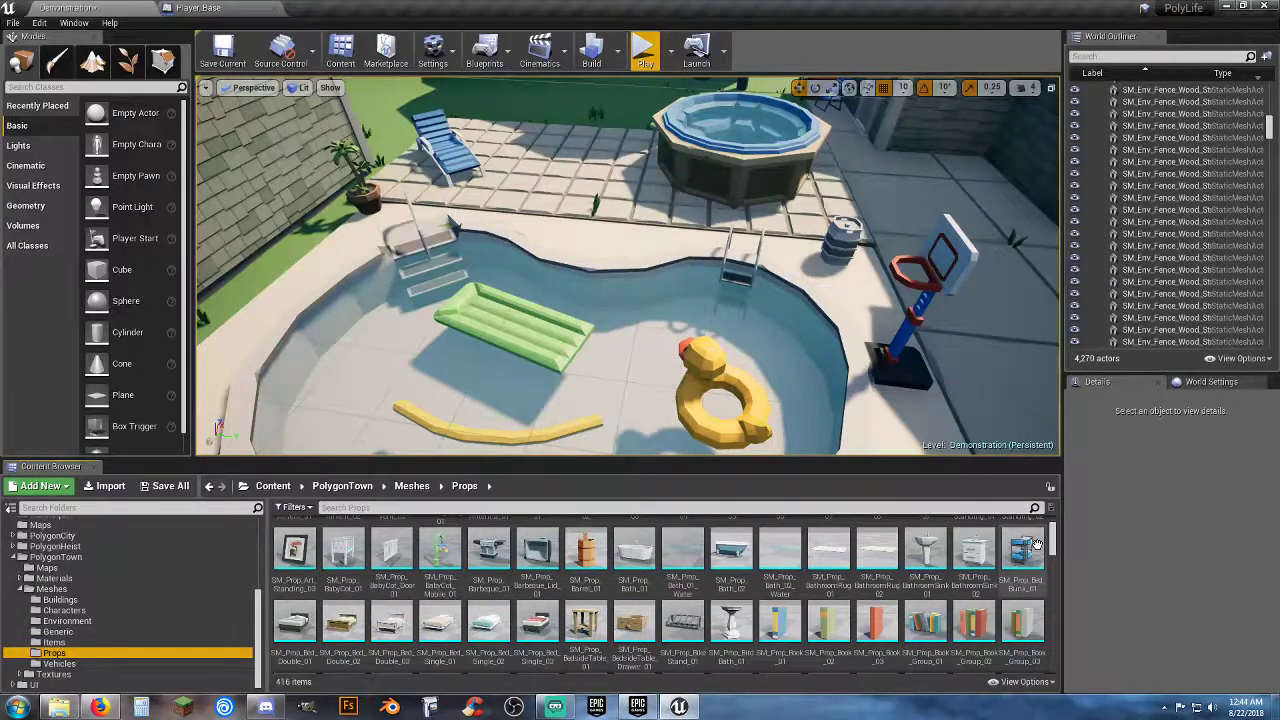
{"action": "scroll", "coordinate": [1036, 543], "scroll_direction": "down", "scroll_amount": 3}
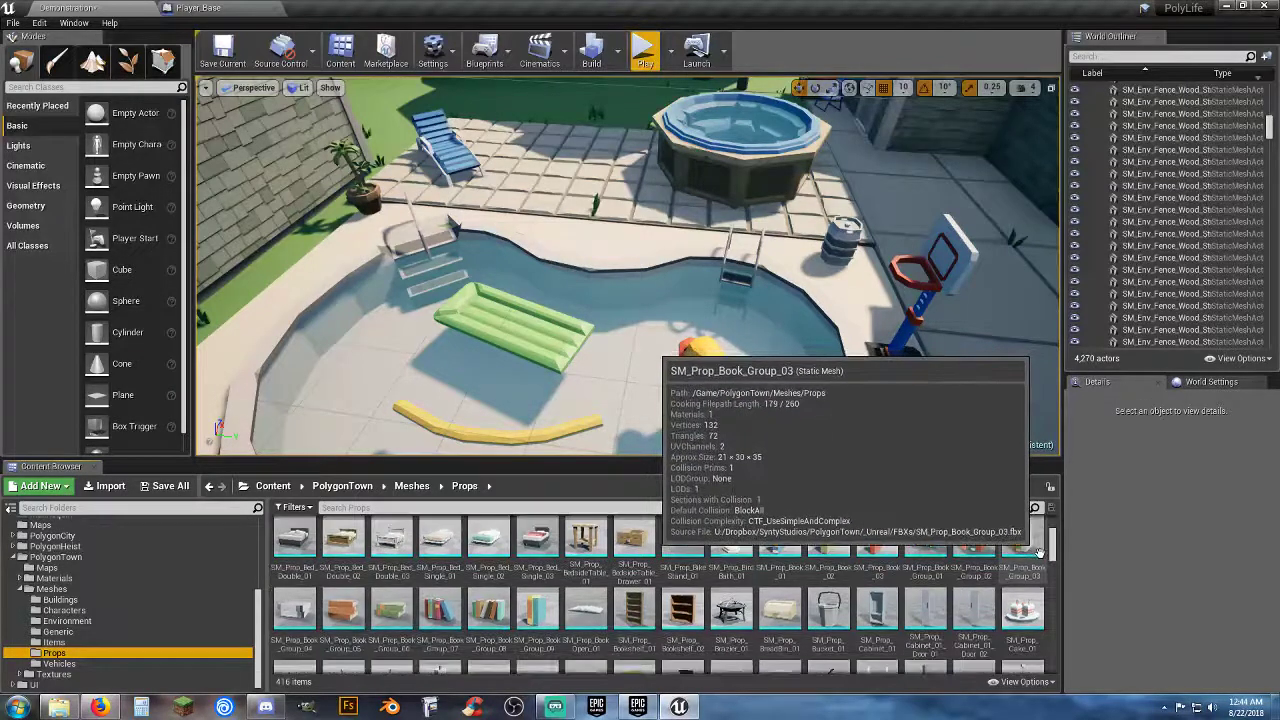
{"action": "scroll", "coordinate": [1040, 548], "scroll_direction": "down", "scroll_amount": 3}
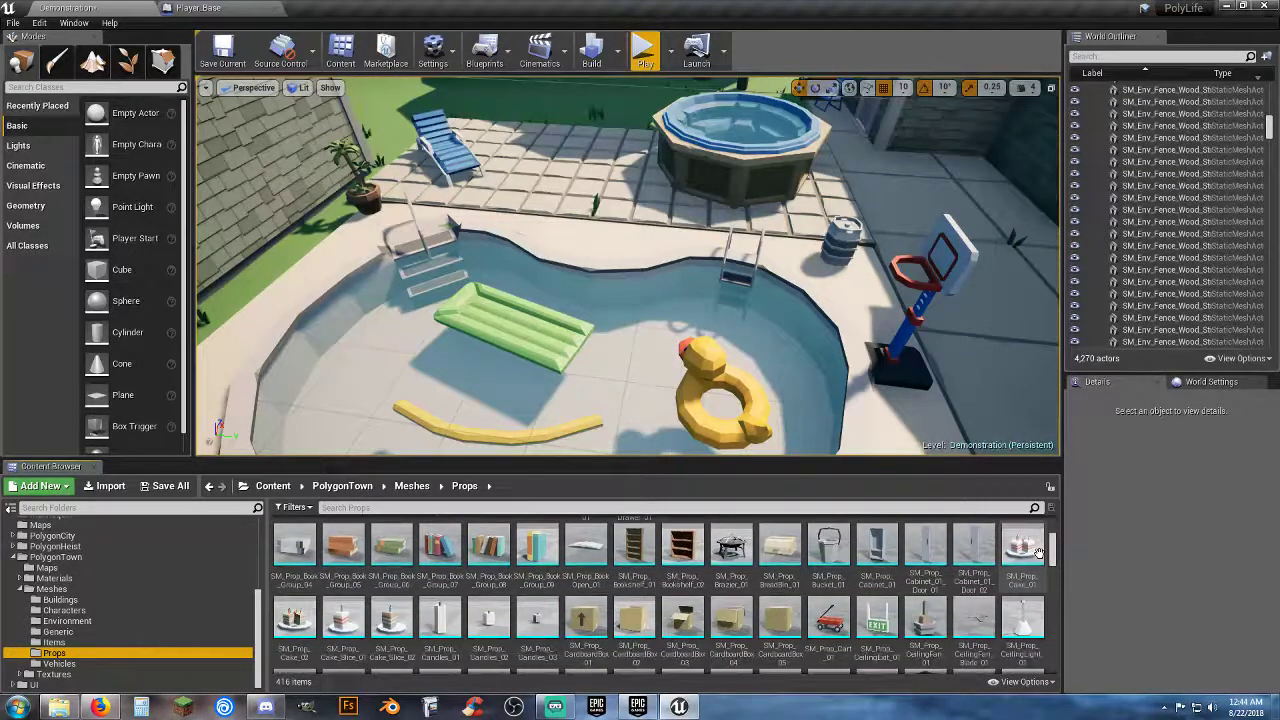
{"action": "scroll", "coordinate": [1040, 552], "scroll_direction": "down", "scroll_amount": 2}
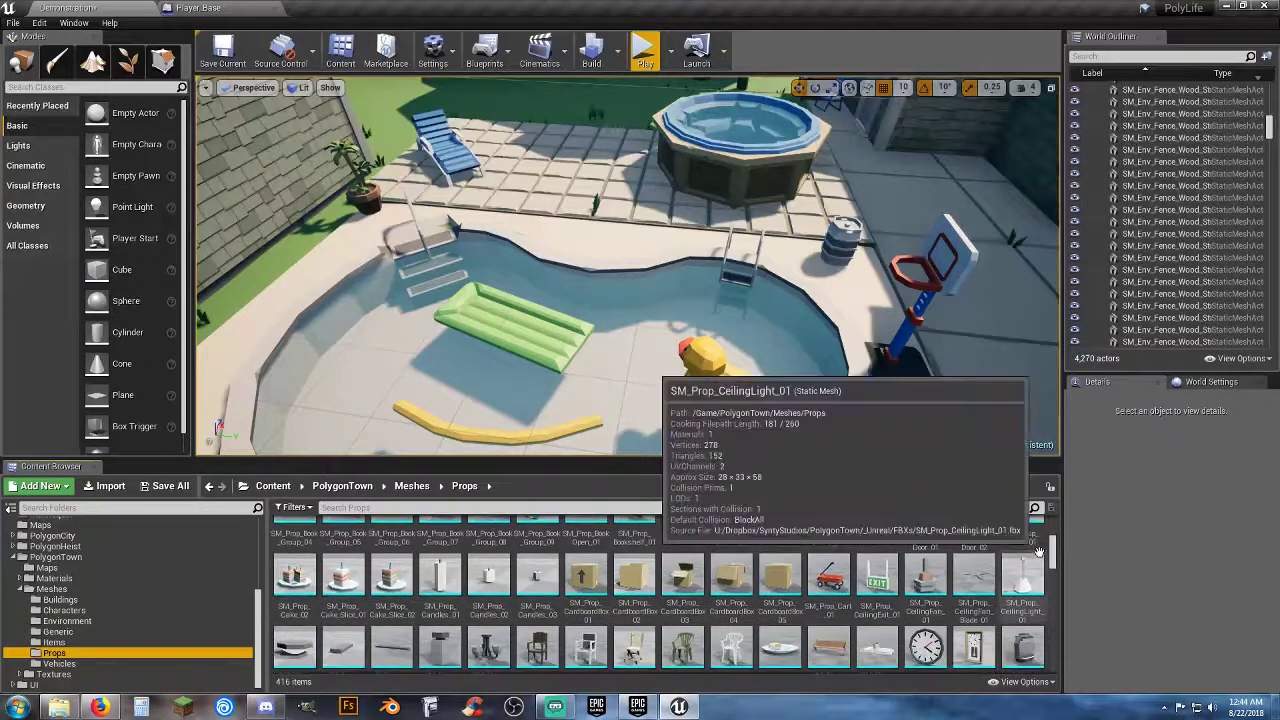
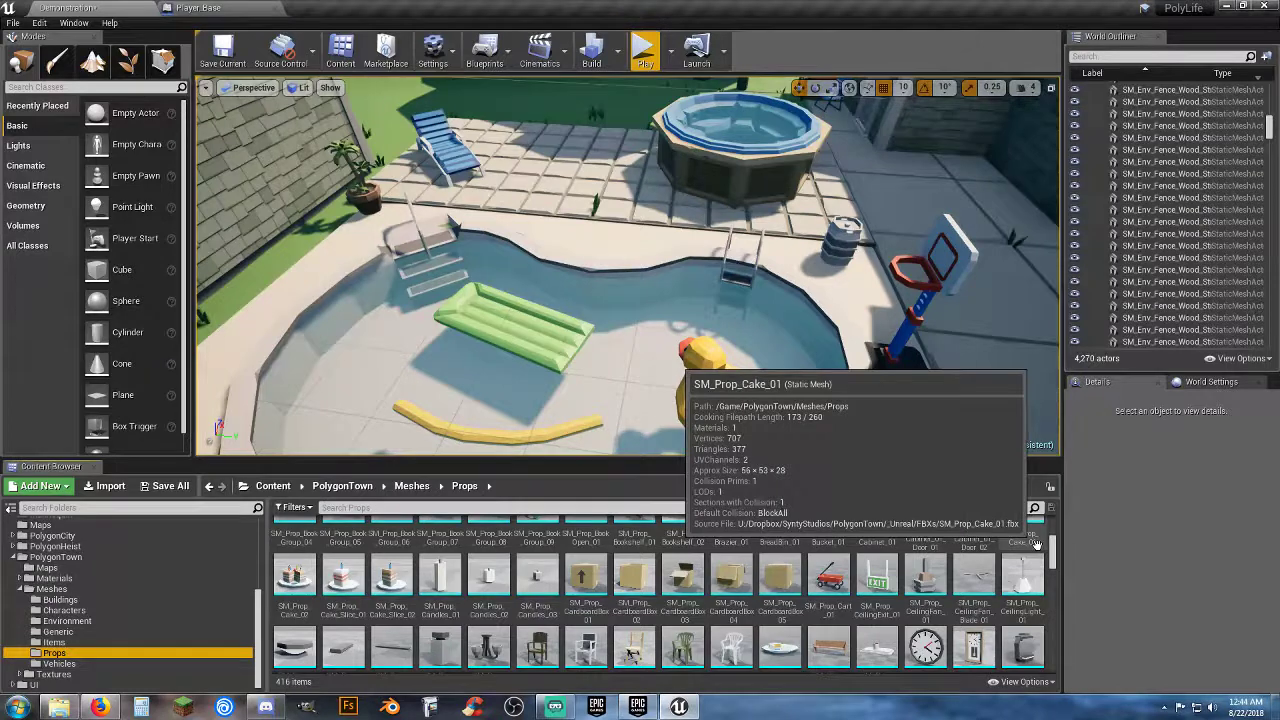
{"action": "scroll", "coordinate": [1036, 543], "scroll_direction": "down", "scroll_amount": 2}
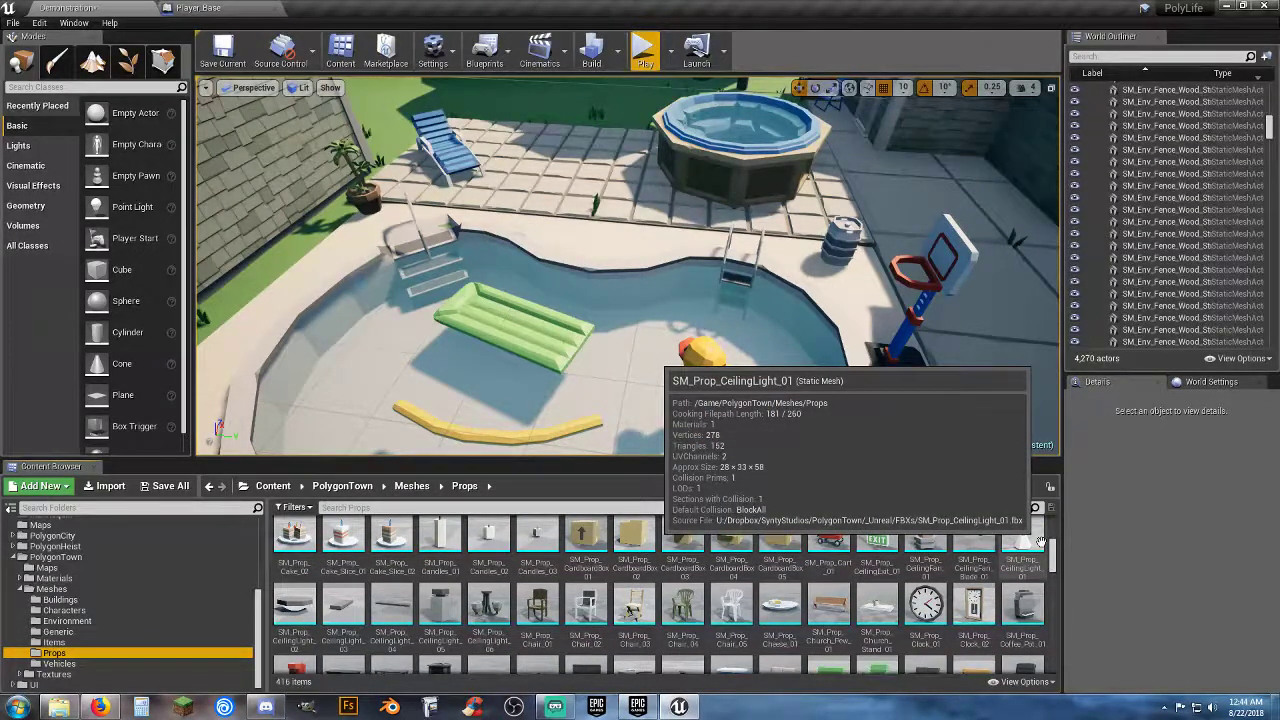
{"action": "scroll", "coordinate": [1041, 541], "scroll_direction": "down", "scroll_amount": 1}
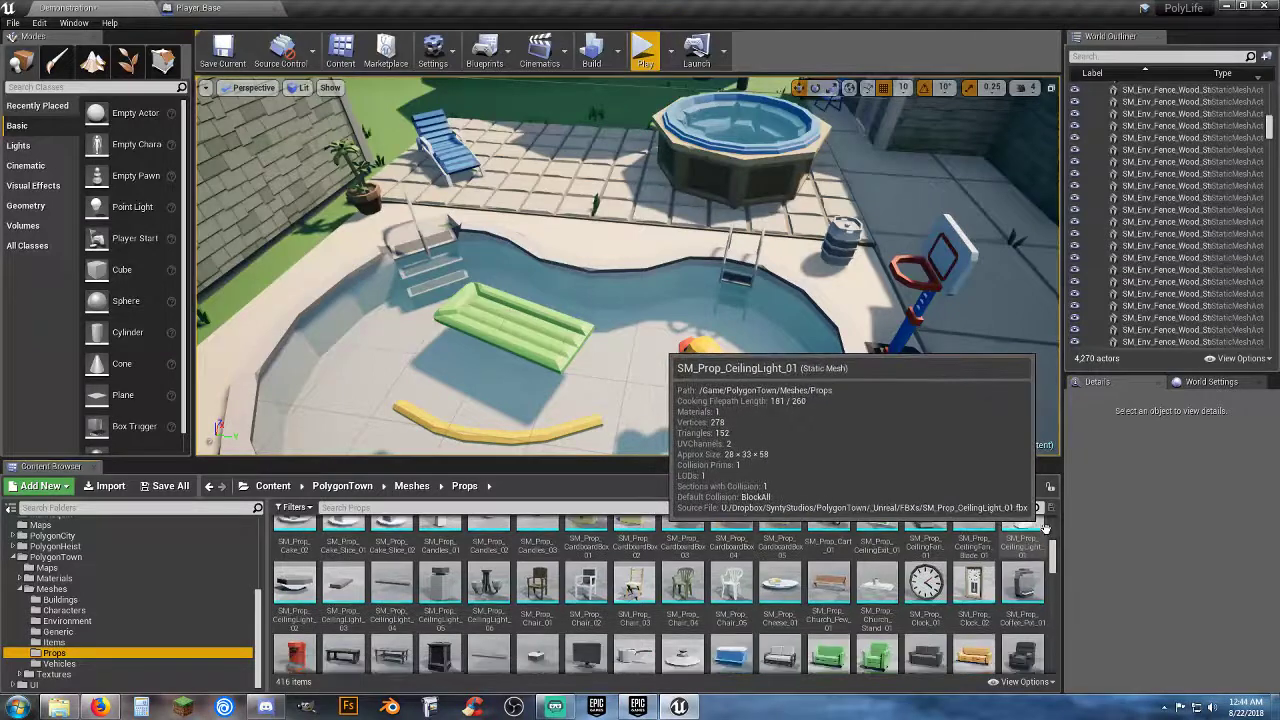
{"action": "scroll", "coordinate": [1045, 530], "scroll_direction": "down", "scroll_amount": 2}
{"action": "scroll", "coordinate": [1049, 536], "scroll_direction": "down", "scroll_amount": 1}
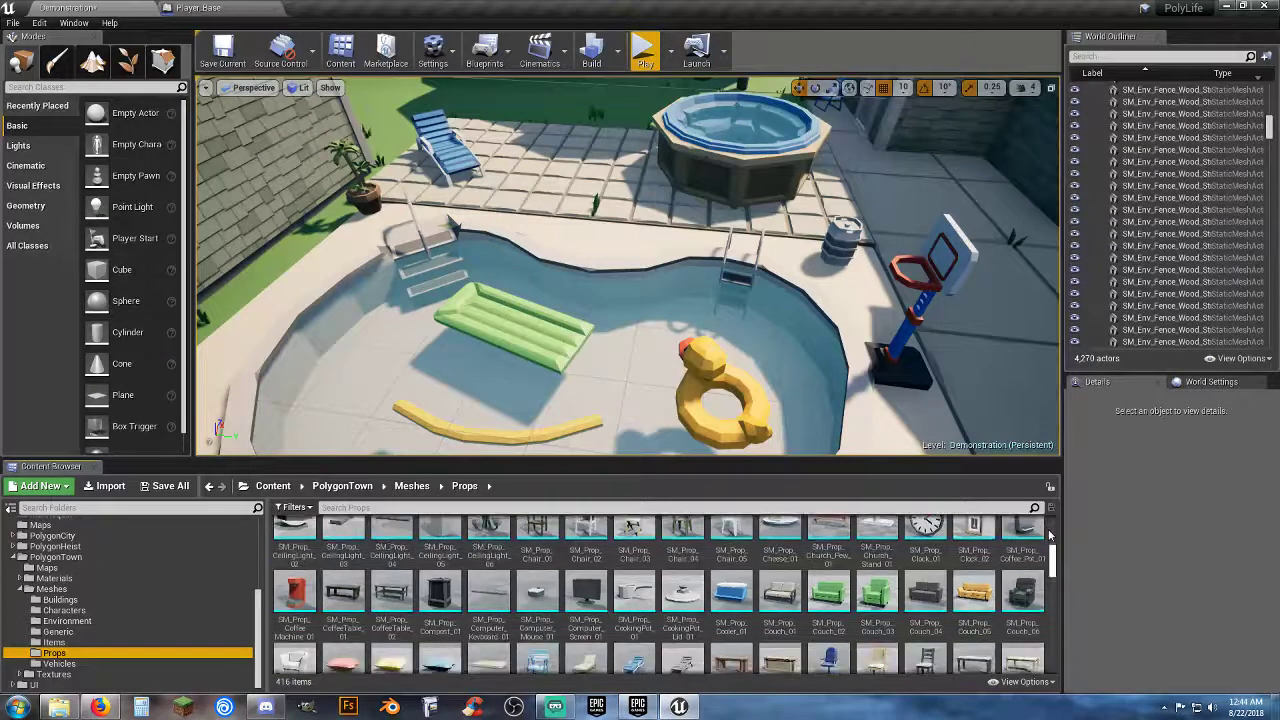
{"action": "scroll", "coordinate": [1049, 536], "scroll_direction": "up", "scroll_amount": 2}
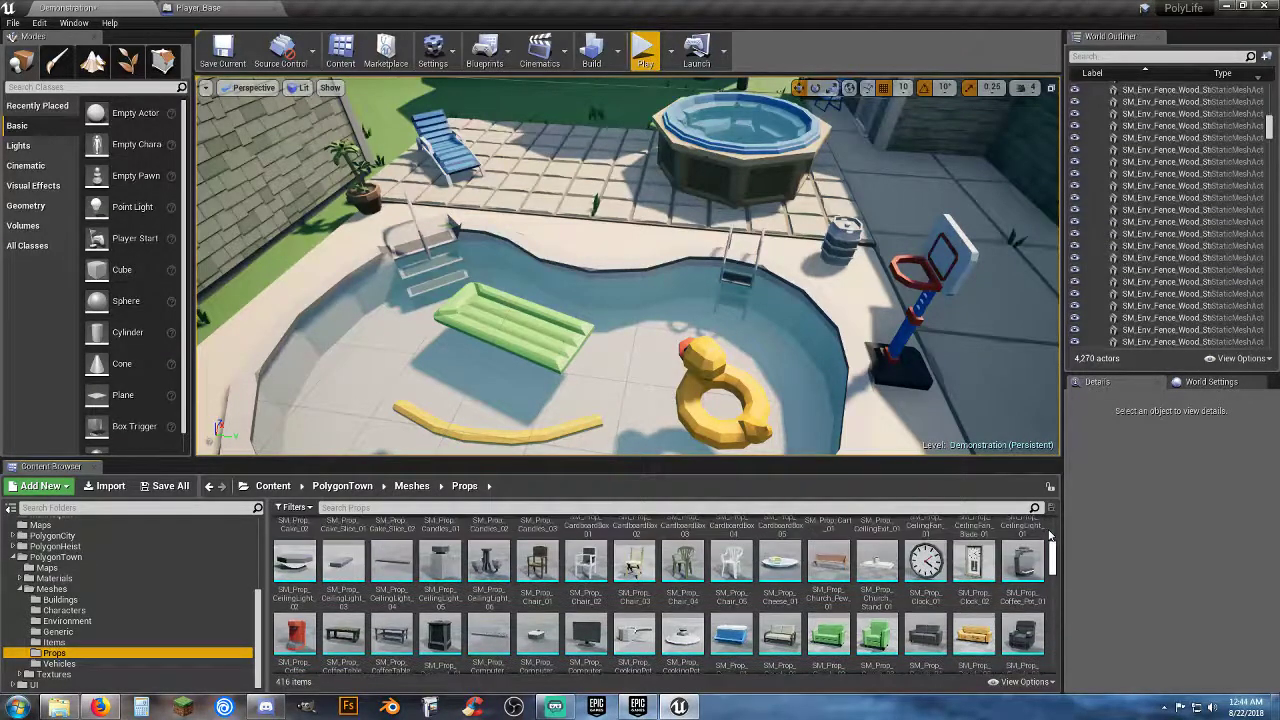
{"action": "scroll", "coordinate": [1049, 536], "scroll_direction": "down", "scroll_amount": 1}
{"action": "scroll", "coordinate": [1049, 536], "scroll_direction": "down", "scroll_amount": 1}
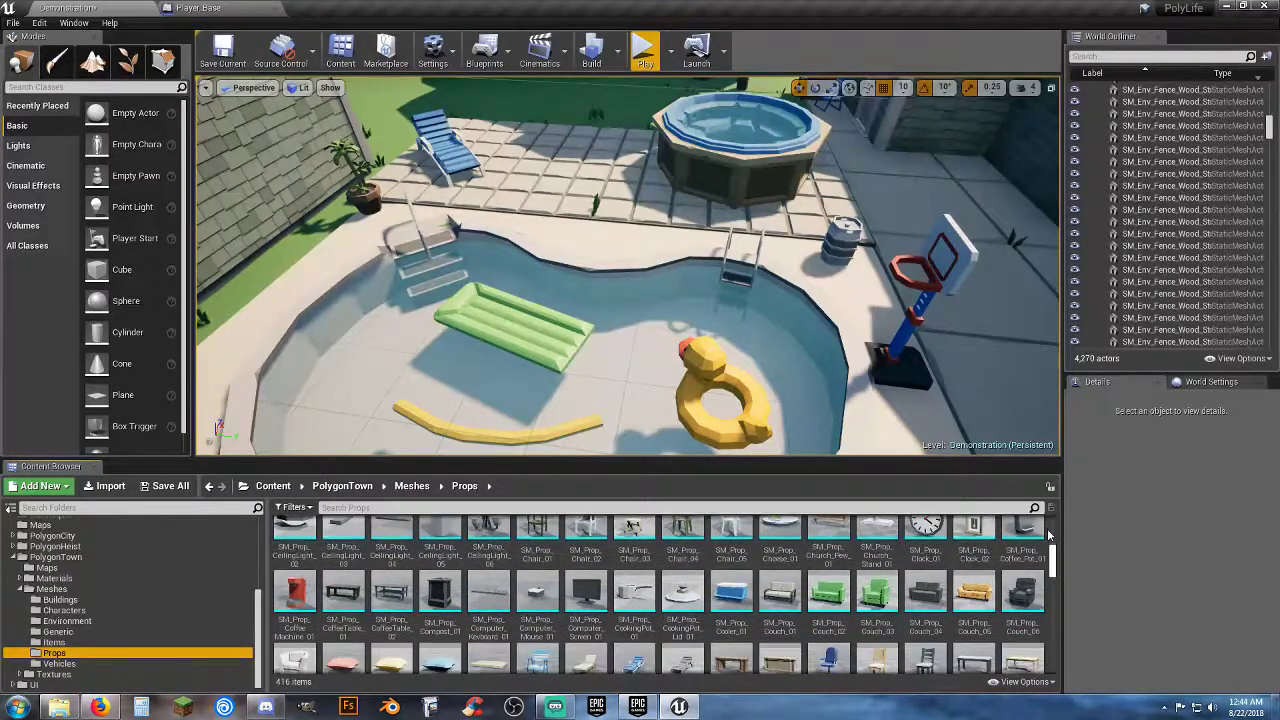
Examine the prop meshes from the deck chairs and dressers through the fireplaces and kitchen counters to the laundry props.
{"action": "scroll", "coordinate": [1048, 535], "scroll_direction": "down", "scroll_amount": 3}
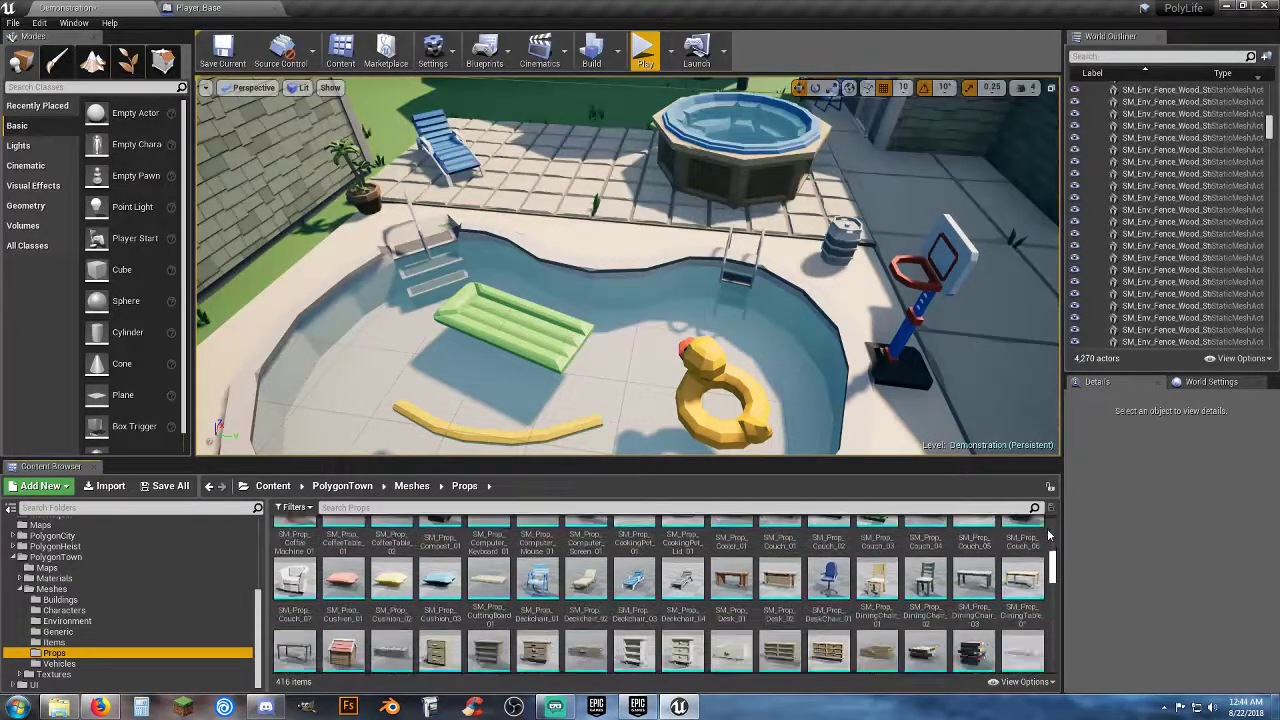
{"action": "scroll", "coordinate": [1049, 535], "scroll_direction": "down", "scroll_amount": 5}
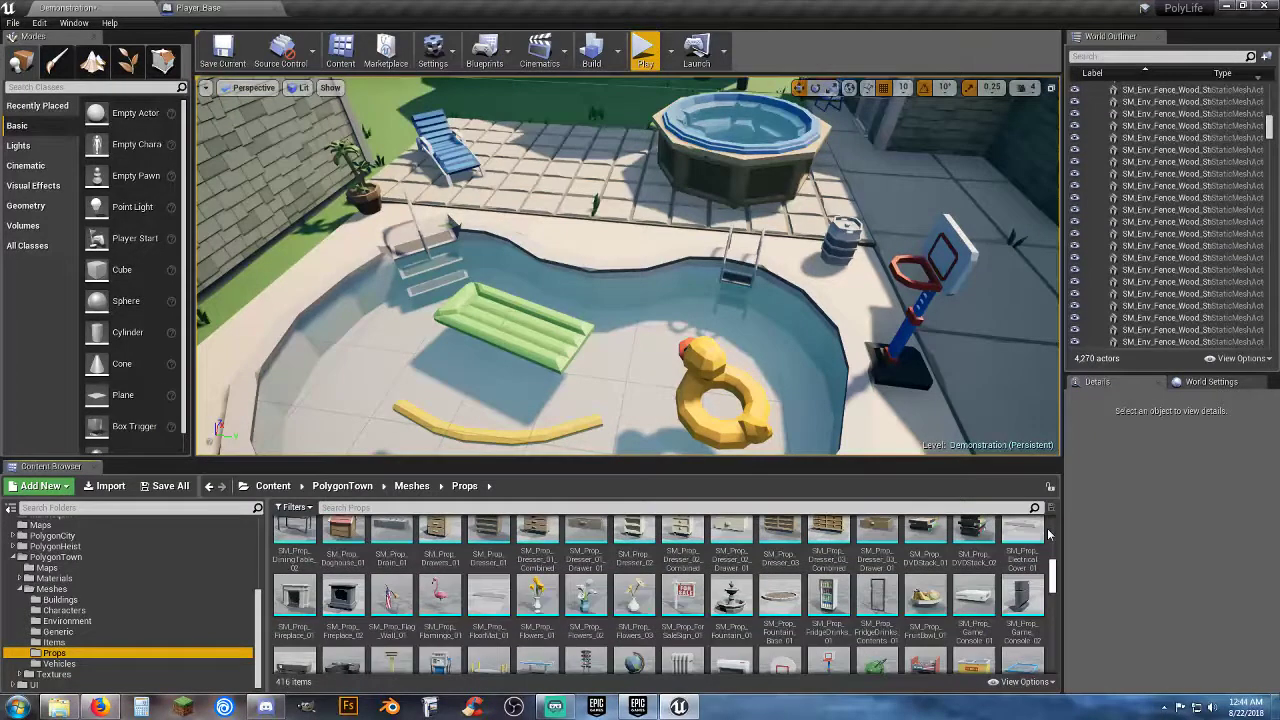
{"action": "scroll", "coordinate": [1048, 535], "scroll_direction": "down", "scroll_amount": 1}
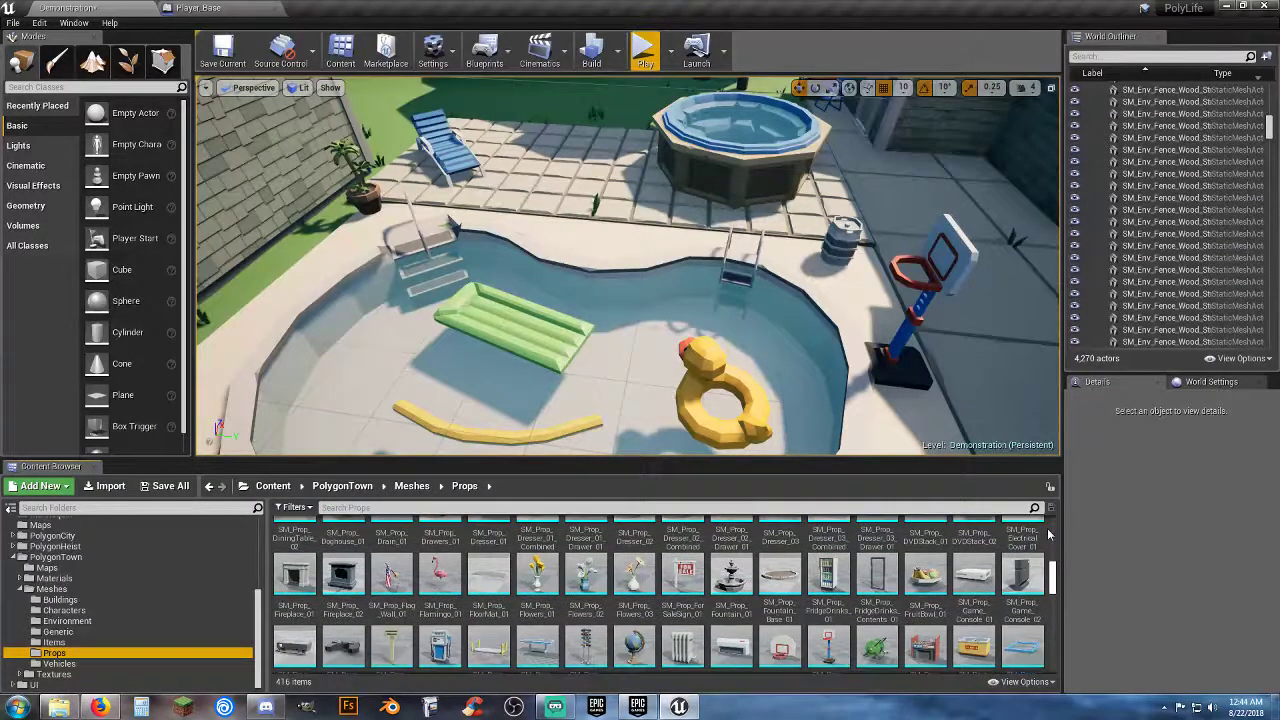
{"action": "scroll", "coordinate": [1049, 535], "scroll_direction": "down", "scroll_amount": 2}
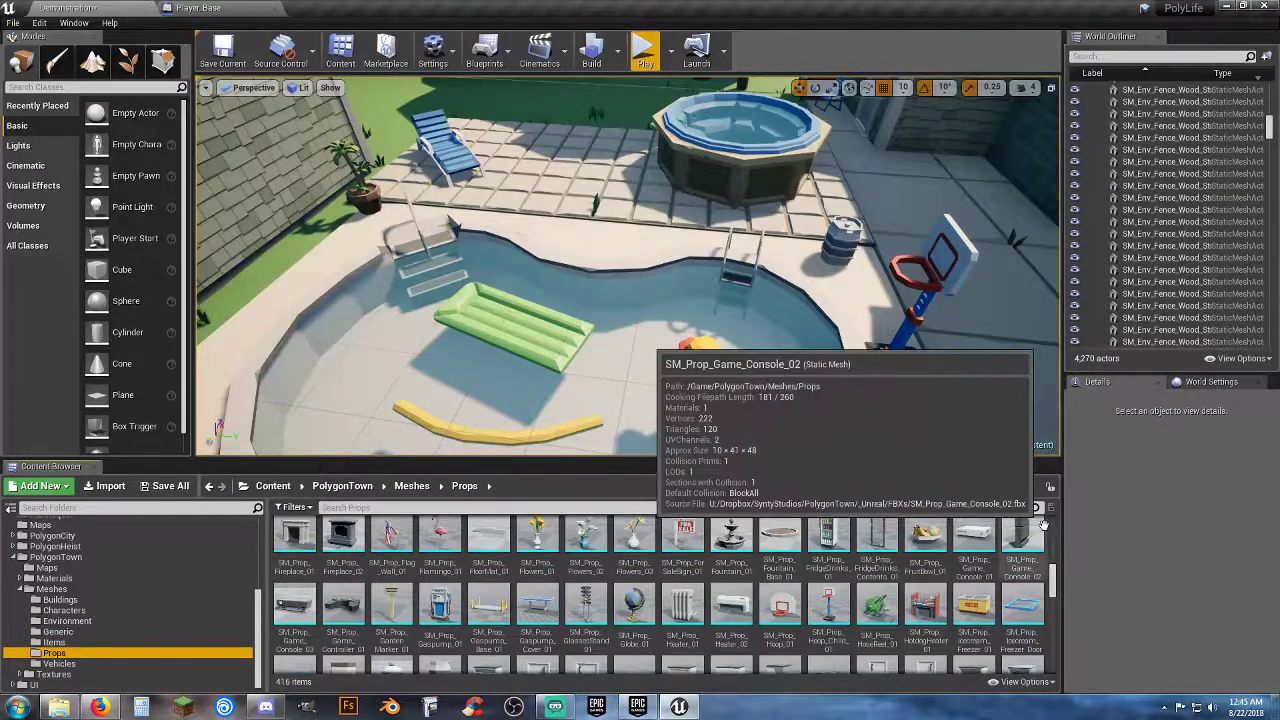
{"action": "scroll", "coordinate": [1043, 525], "scroll_direction": "down", "scroll_amount": 2}
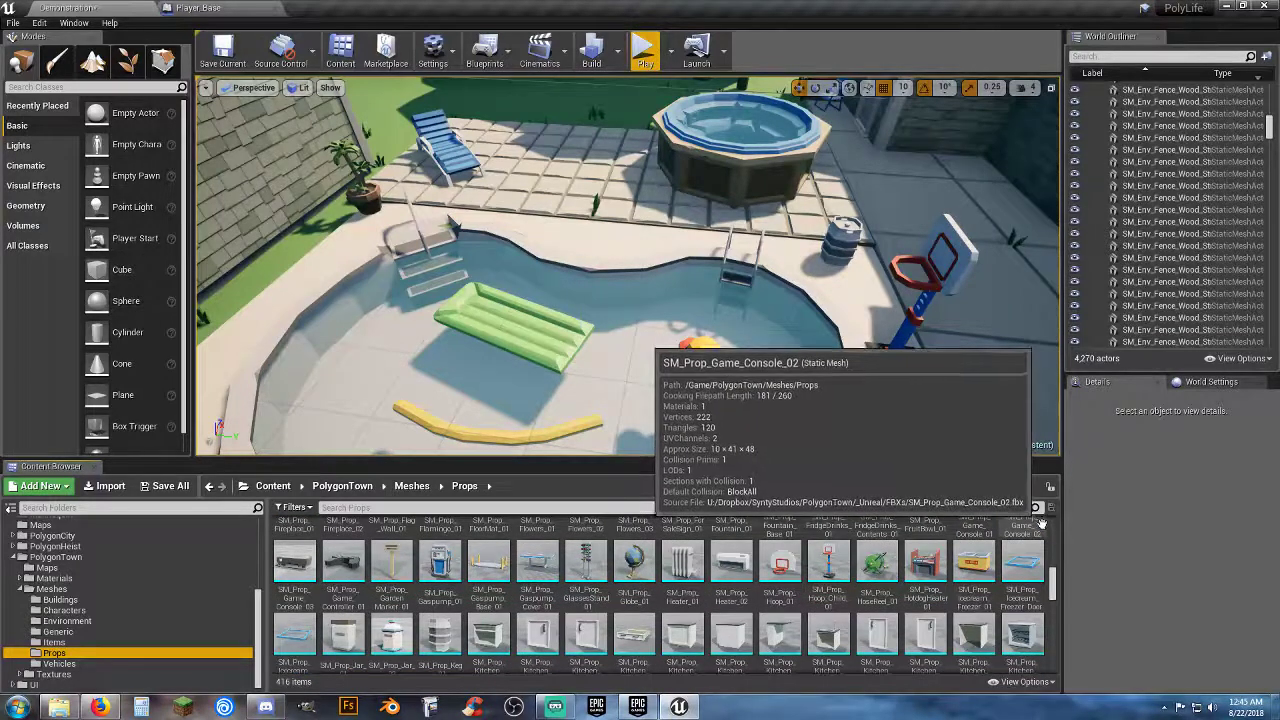
{"action": "scroll", "coordinate": [1043, 522], "scroll_direction": "down", "scroll_amount": 1}
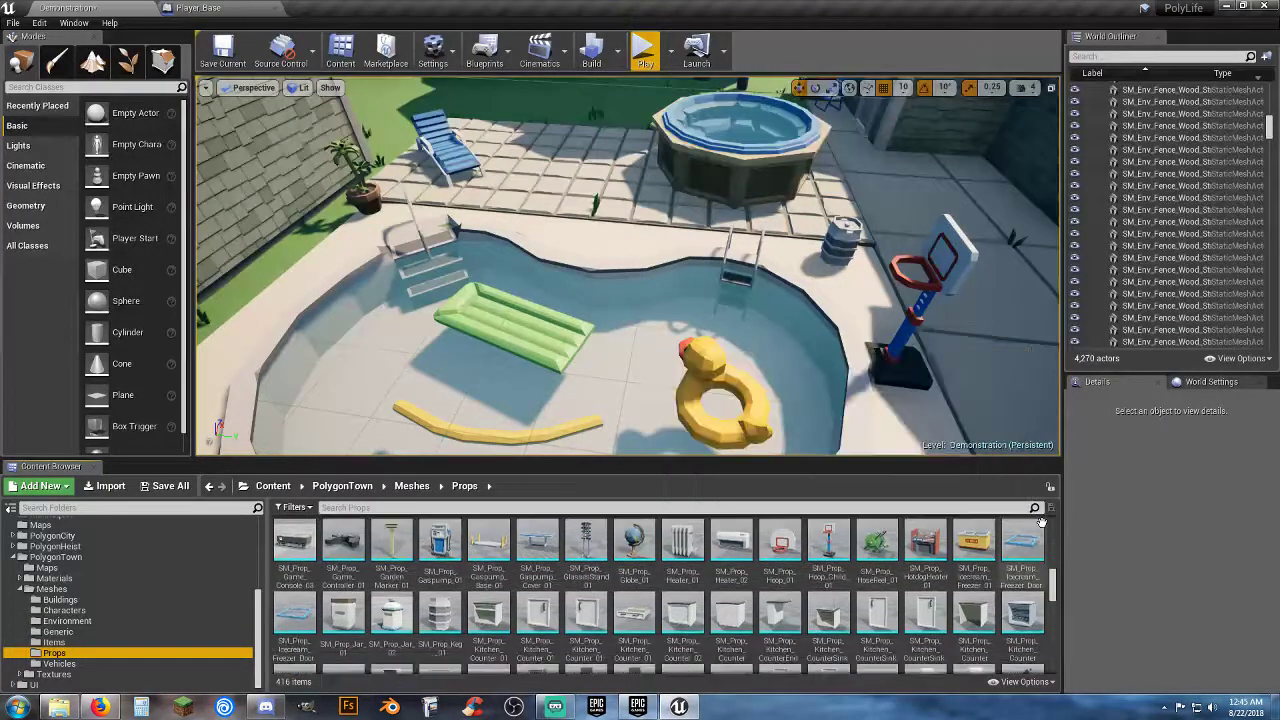
{"action": "scroll", "coordinate": [1043, 522], "scroll_direction": "down", "scroll_amount": 3}
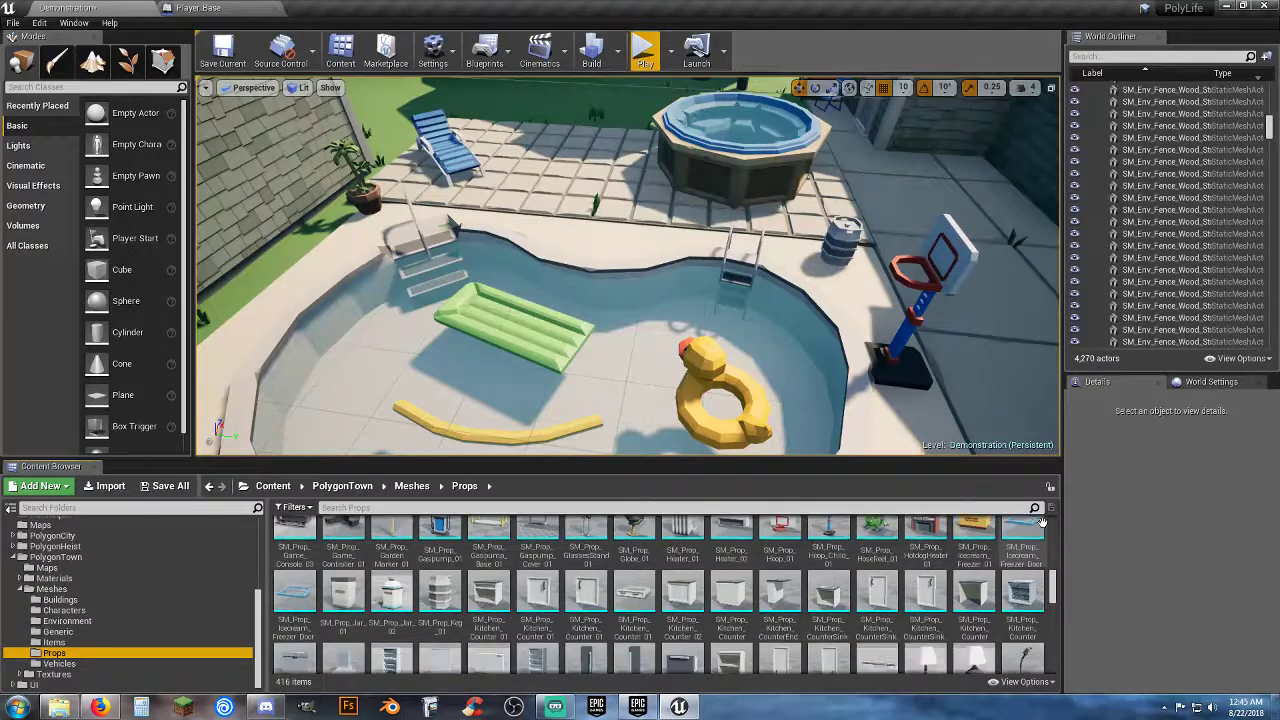
{"action": "scroll", "coordinate": [1043, 522], "scroll_direction": "down", "scroll_amount": 1}
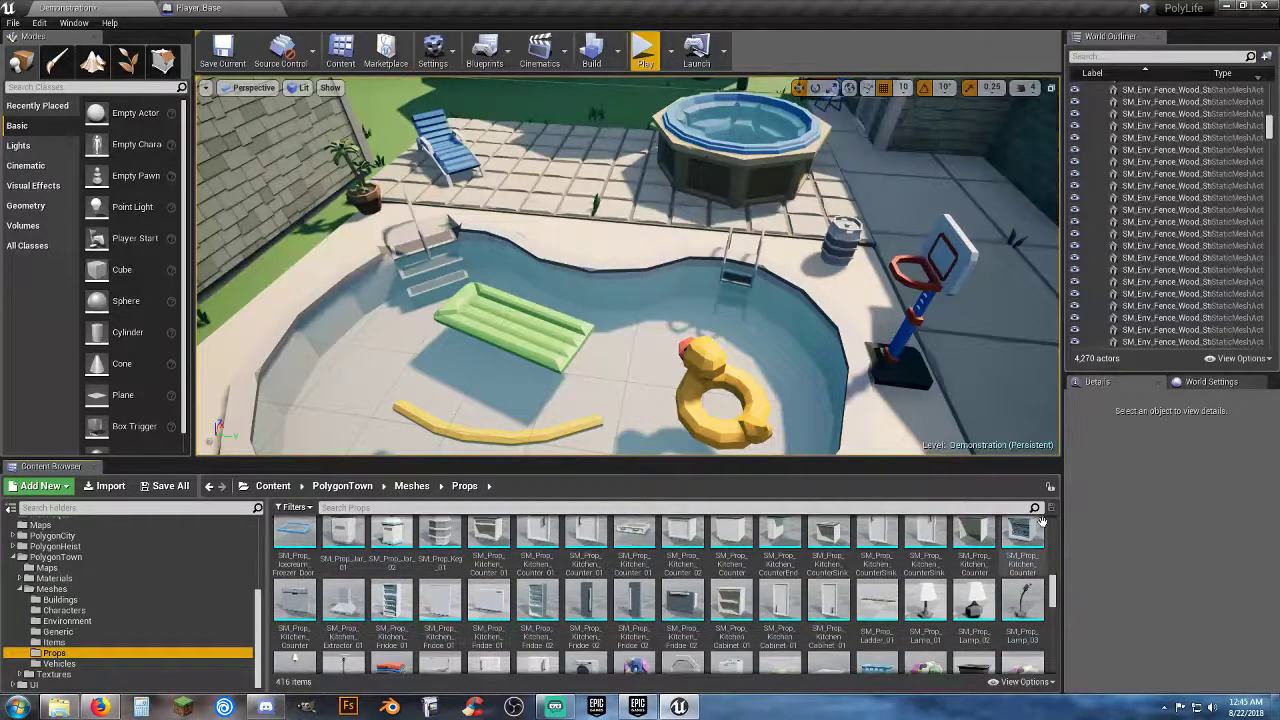
{"action": "scroll", "coordinate": [1043, 522], "scroll_direction": "down", "scroll_amount": 2}
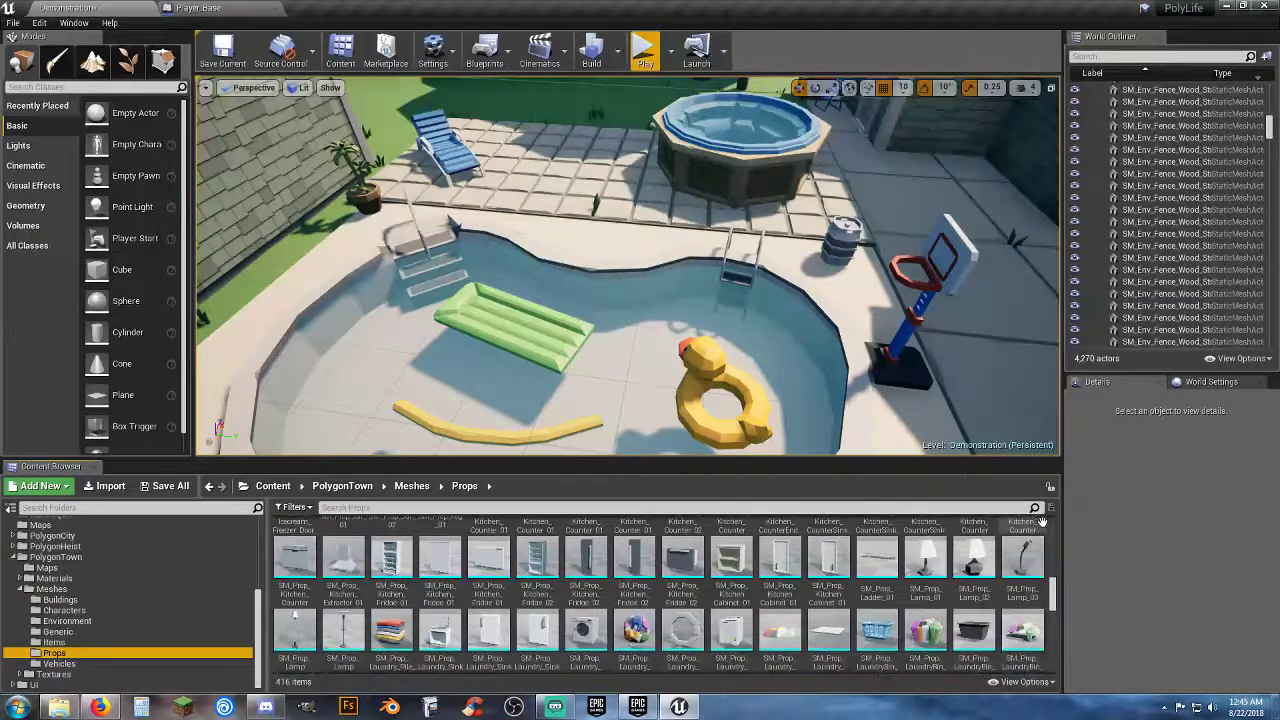
{"action": "scroll", "coordinate": [1043, 522], "scroll_direction": "down", "scroll_amount": 4}
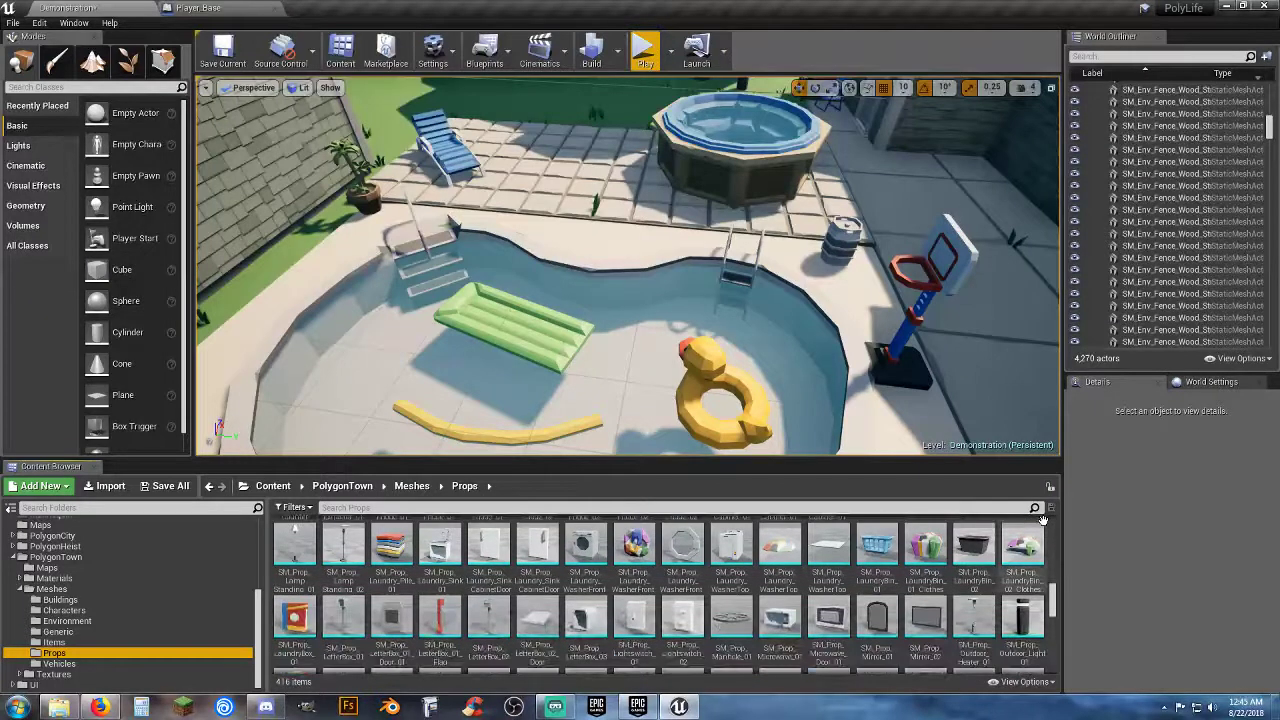
Examine the prop meshes from the letter boxes and outdoor tables through the playground and pool props to the shop shelves.
{"action": "scroll", "coordinate": [1043, 522], "scroll_direction": "down", "scroll_amount": 1}
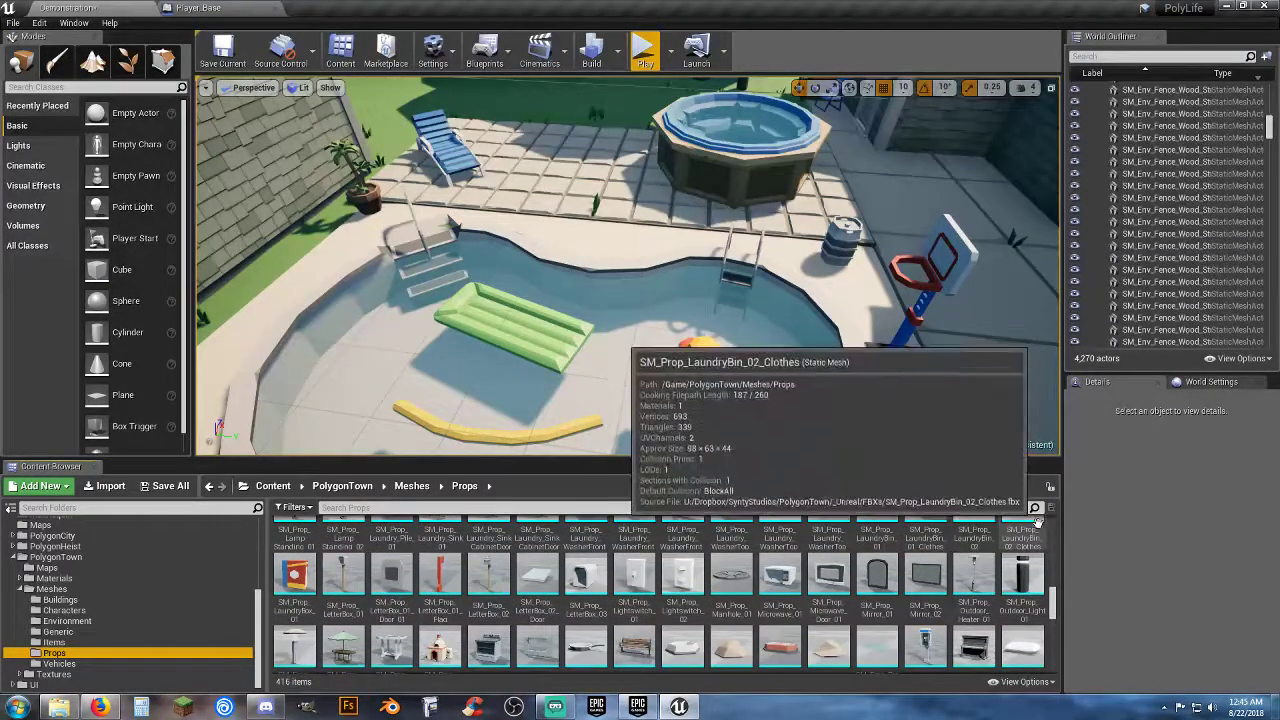
{"action": "scroll", "coordinate": [1043, 522], "scroll_direction": "down", "scroll_amount": 2}
{"action": "scroll", "coordinate": [1040, 525], "scroll_direction": "down", "scroll_amount": 1}
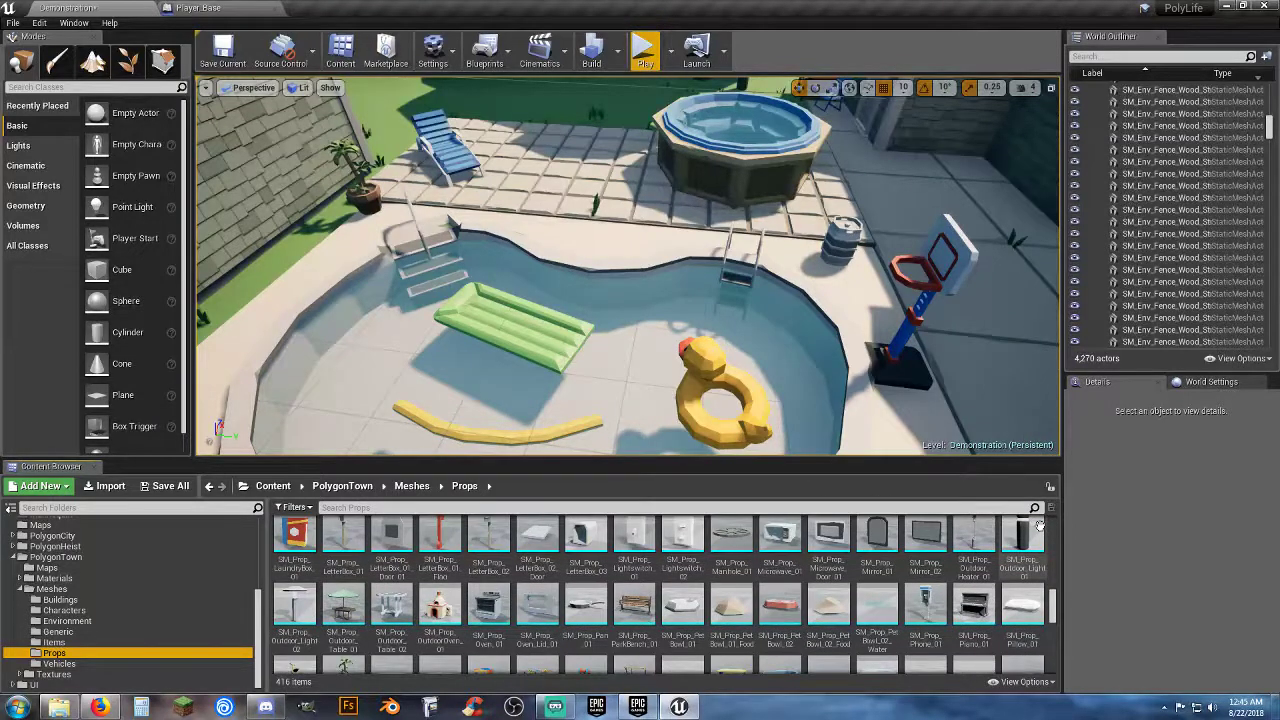
{"action": "scroll", "coordinate": [1040, 525], "scroll_direction": "down", "scroll_amount": 1}
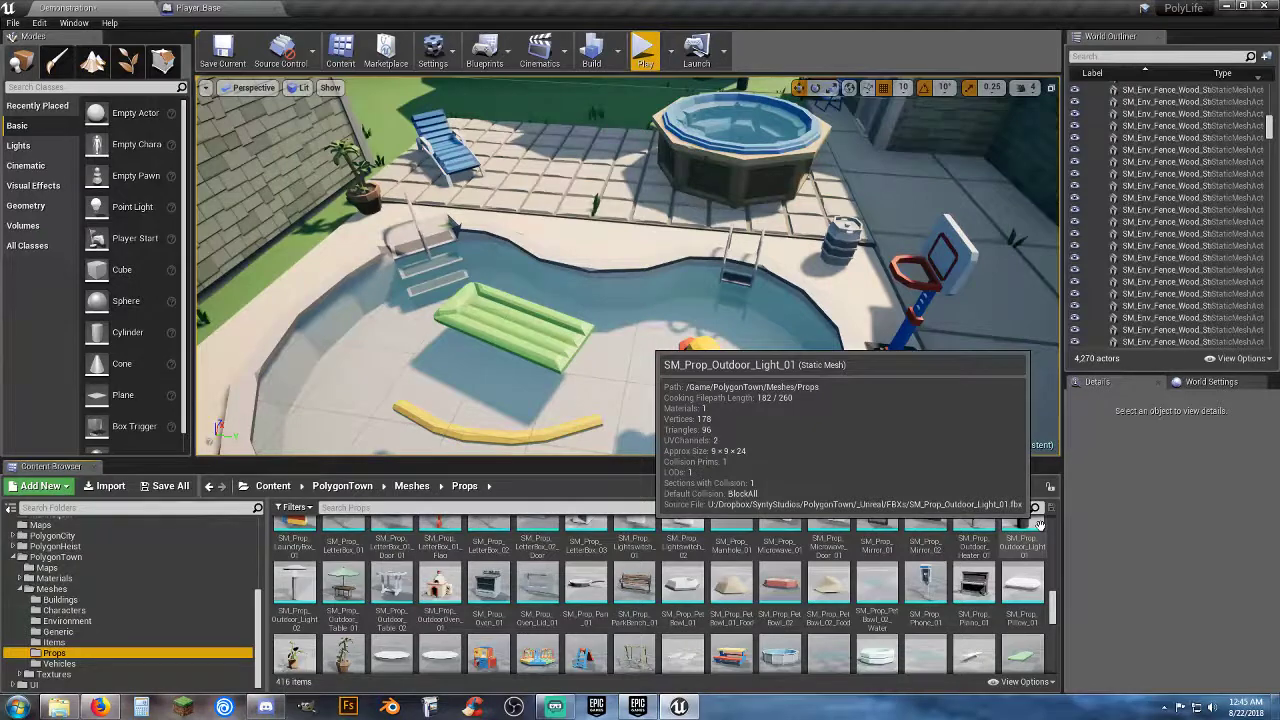
{"action": "scroll", "coordinate": [1040, 524], "scroll_direction": "down", "scroll_amount": 1}
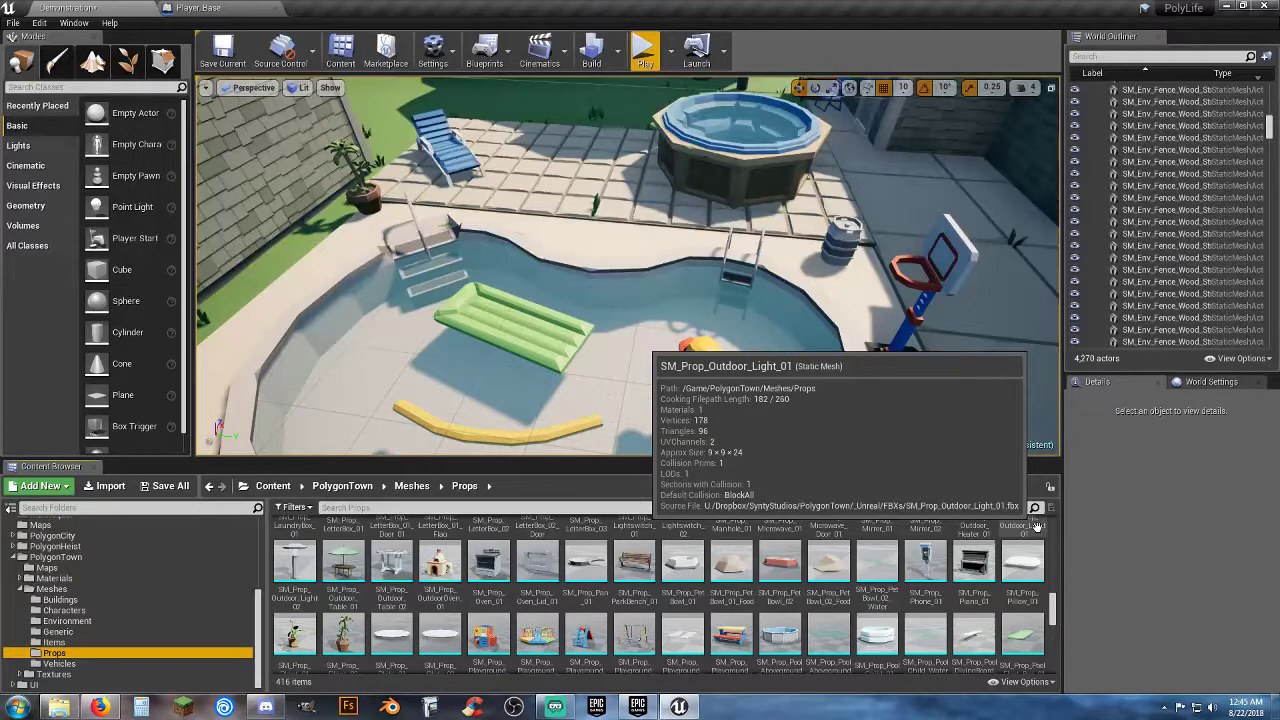
{"action": "scroll", "coordinate": [1037, 527], "scroll_direction": "down", "scroll_amount": 2}
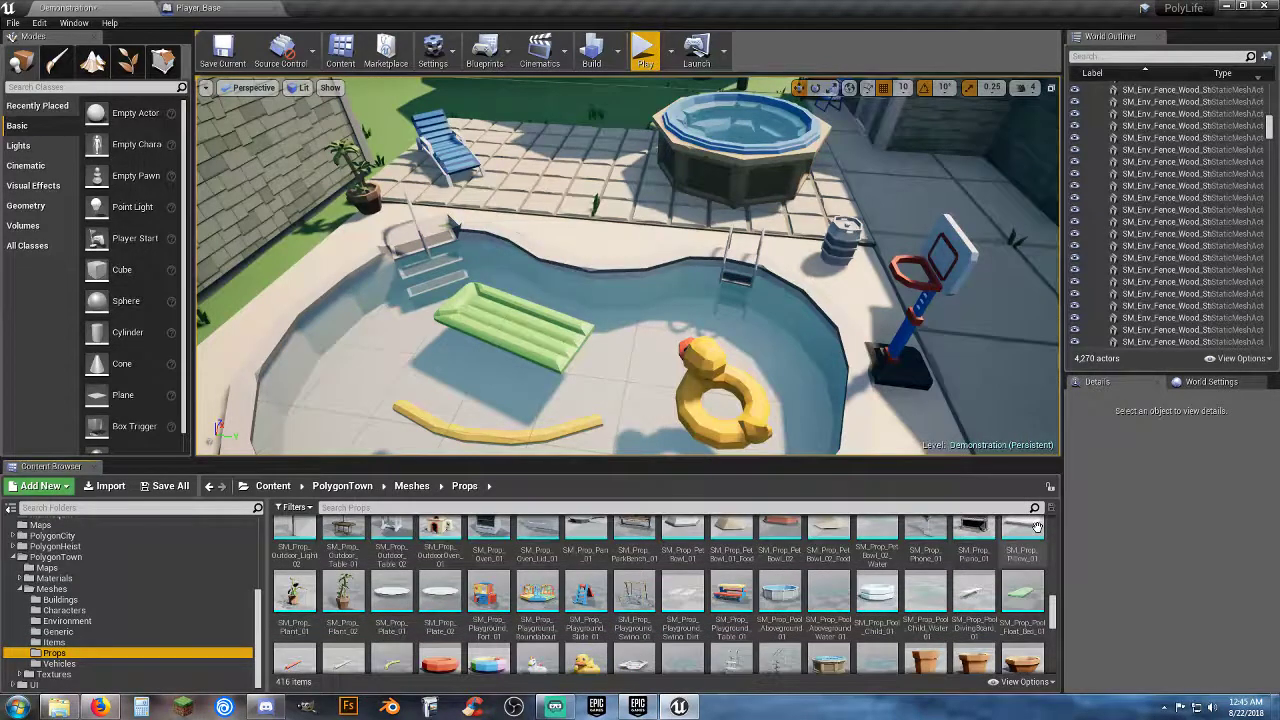
{"action": "scroll", "coordinate": [1037, 527], "scroll_direction": "down", "scroll_amount": 3}
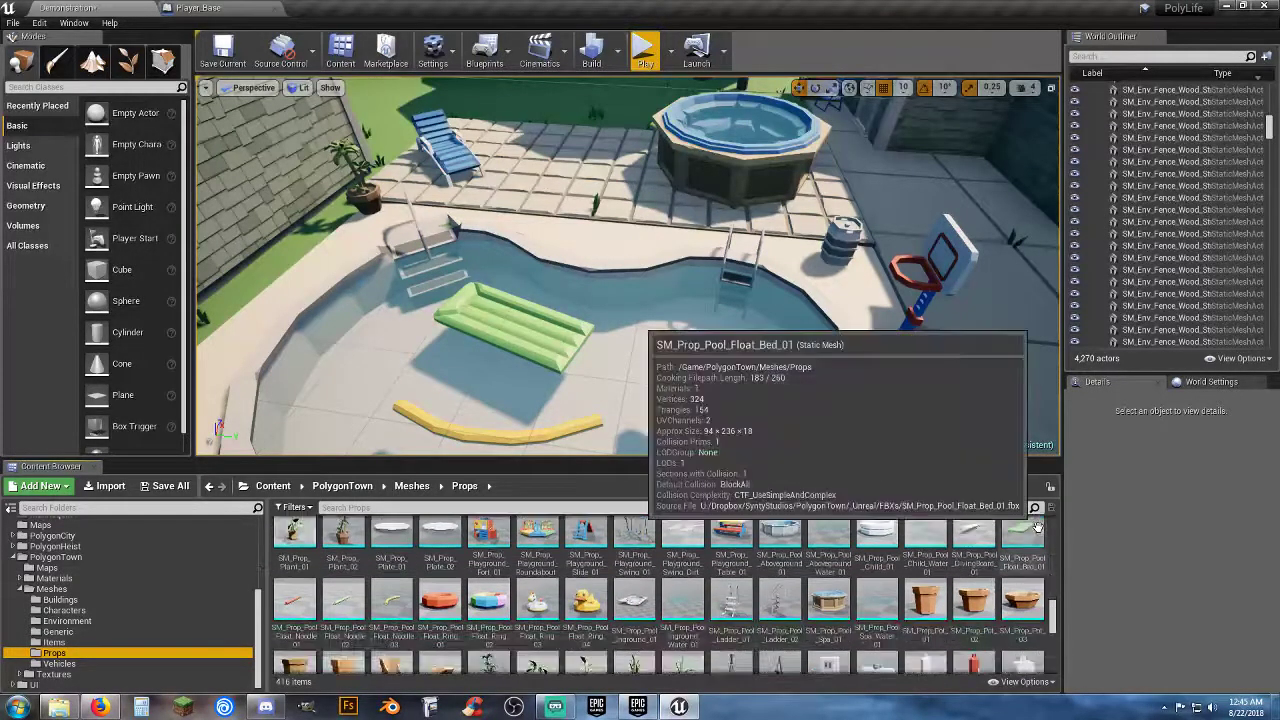
{"action": "scroll", "coordinate": [1037, 527], "scroll_direction": "down", "scroll_amount": 3}
{"action": "scroll", "coordinate": [1037, 527], "scroll_direction": "down", "scroll_amount": 3}
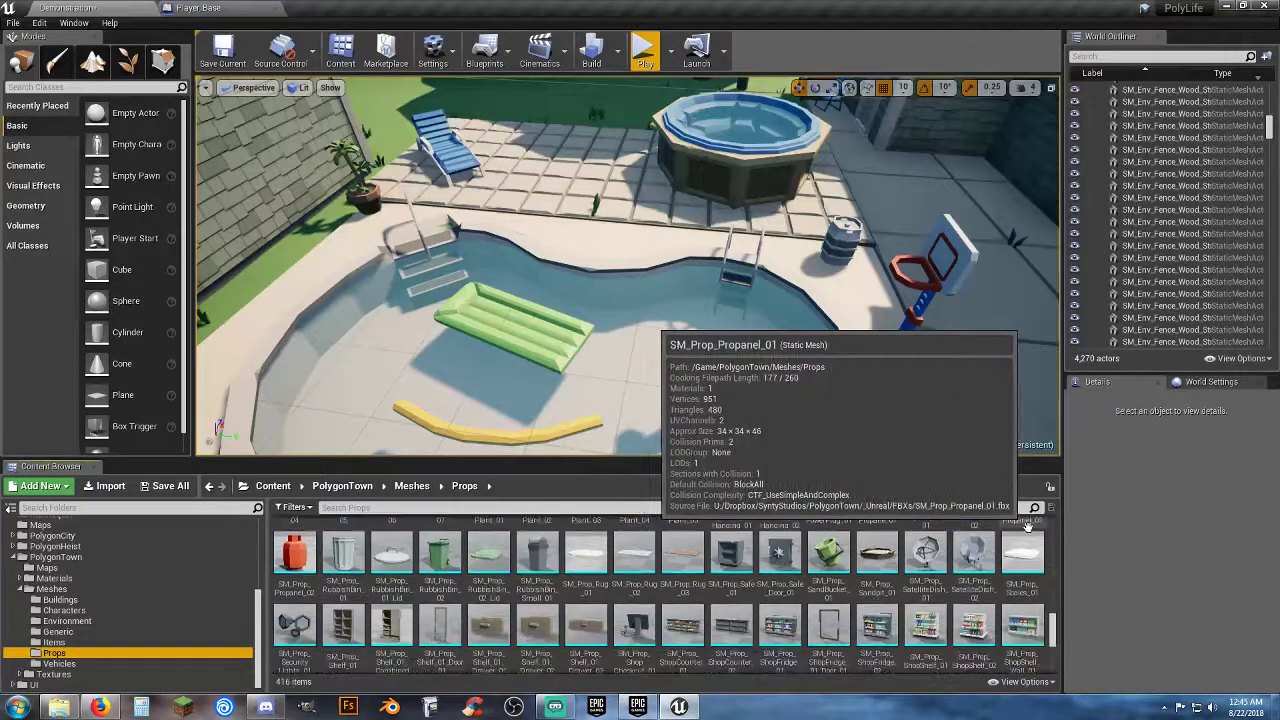
Look through the static meshes in the PolygonTown Props folder for stereo equipment.
{"action": "scroll", "coordinate": [1030, 525], "scroll_direction": "down", "scroll_amount": 3}
{"action": "scroll", "coordinate": [1034, 522], "scroll_direction": "down", "scroll_amount": 1}
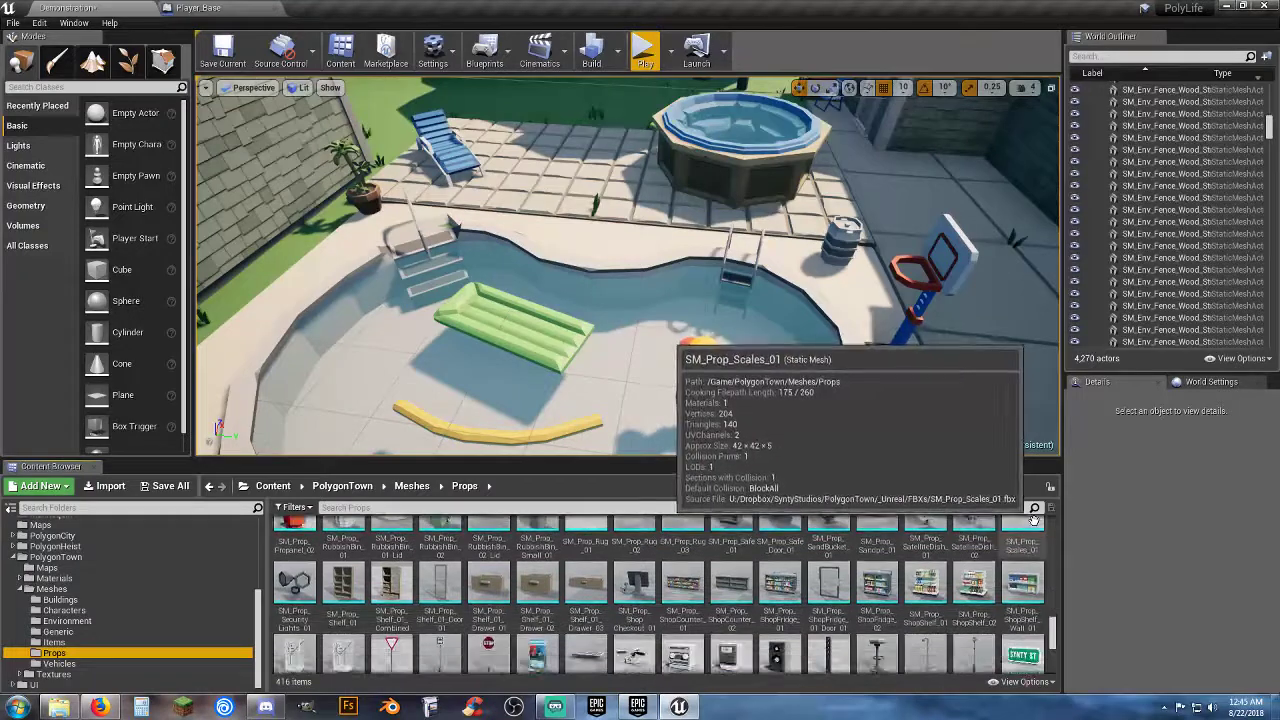
{"action": "scroll", "coordinate": [1034, 516], "scroll_direction": "down", "scroll_amount": 2}
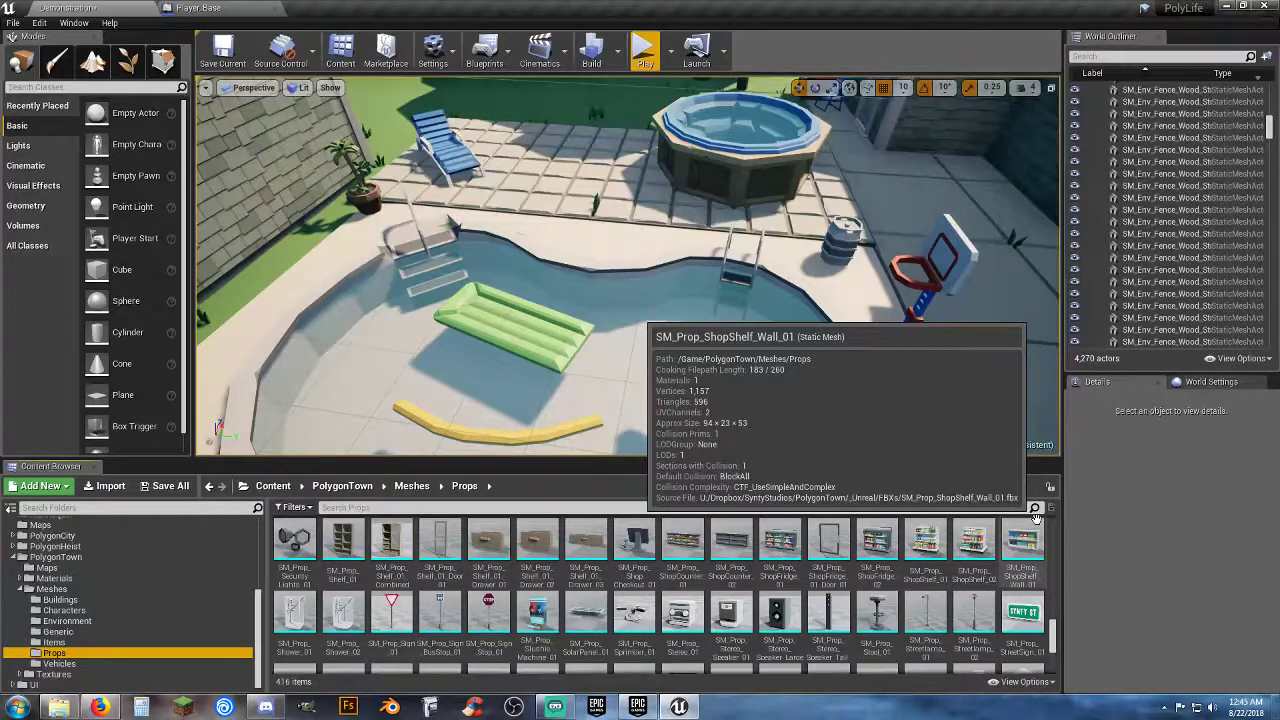
{"action": "scroll", "coordinate": [1036, 518], "scroll_direction": "down", "scroll_amount": 1}
{"action": "scroll", "coordinate": [1036, 518], "scroll_direction": "down", "scroll_amount": 1}
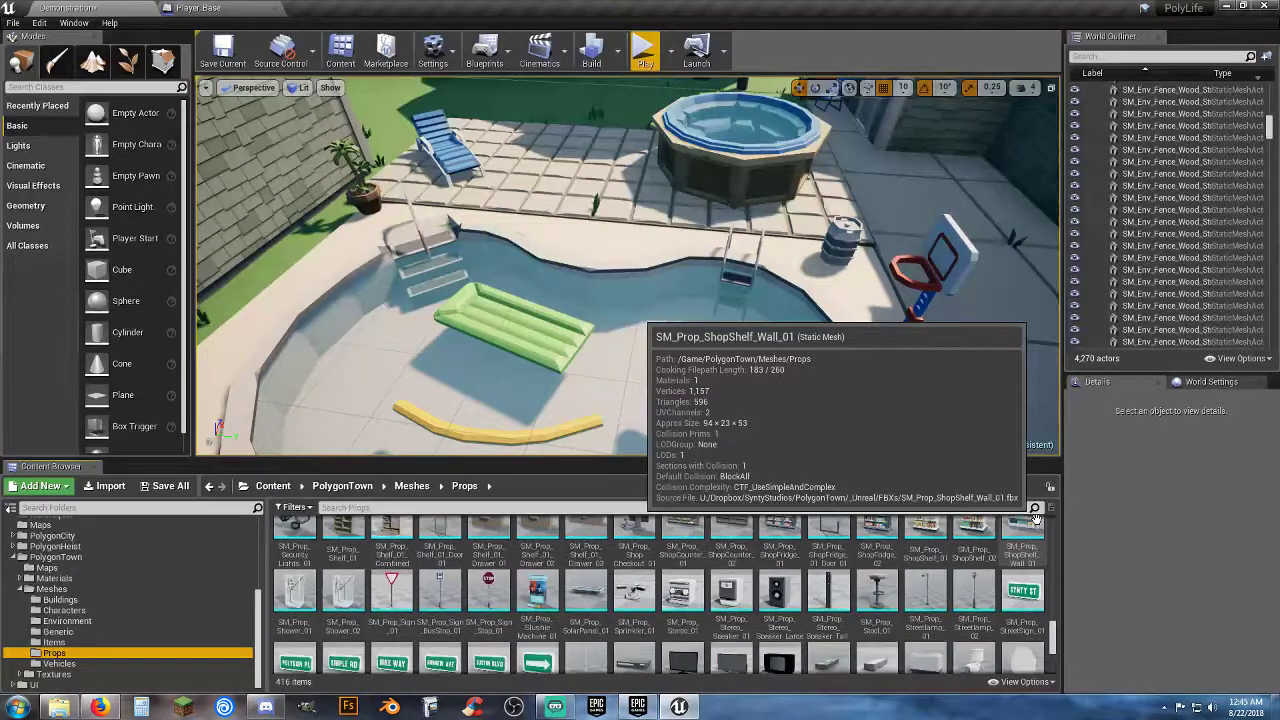
{"action": "scroll", "coordinate": [1036, 518], "scroll_direction": "down", "scroll_amount": 2}
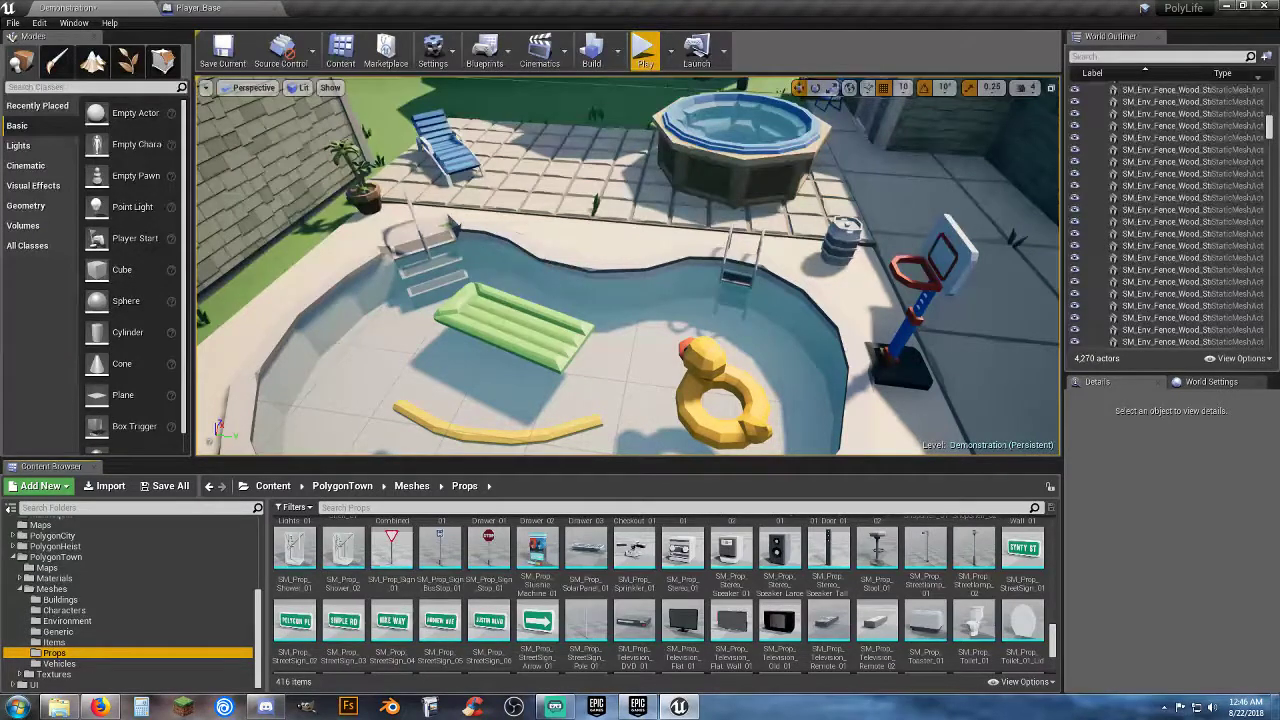
Place the SM_Prop_Workbench_01 mesh on the patio, in the corner against the house walls.
{"action": "right_click_drag", "start_coordinate": [627, 290], "coordinate": [744, 265]}
{"action": "key", "text": "w"}
{"action": "key", "text": "d"}
{"action": "key", "text": "w"}
{"action": "key", "text": "s"}
{"action": "key", "text": "w"}
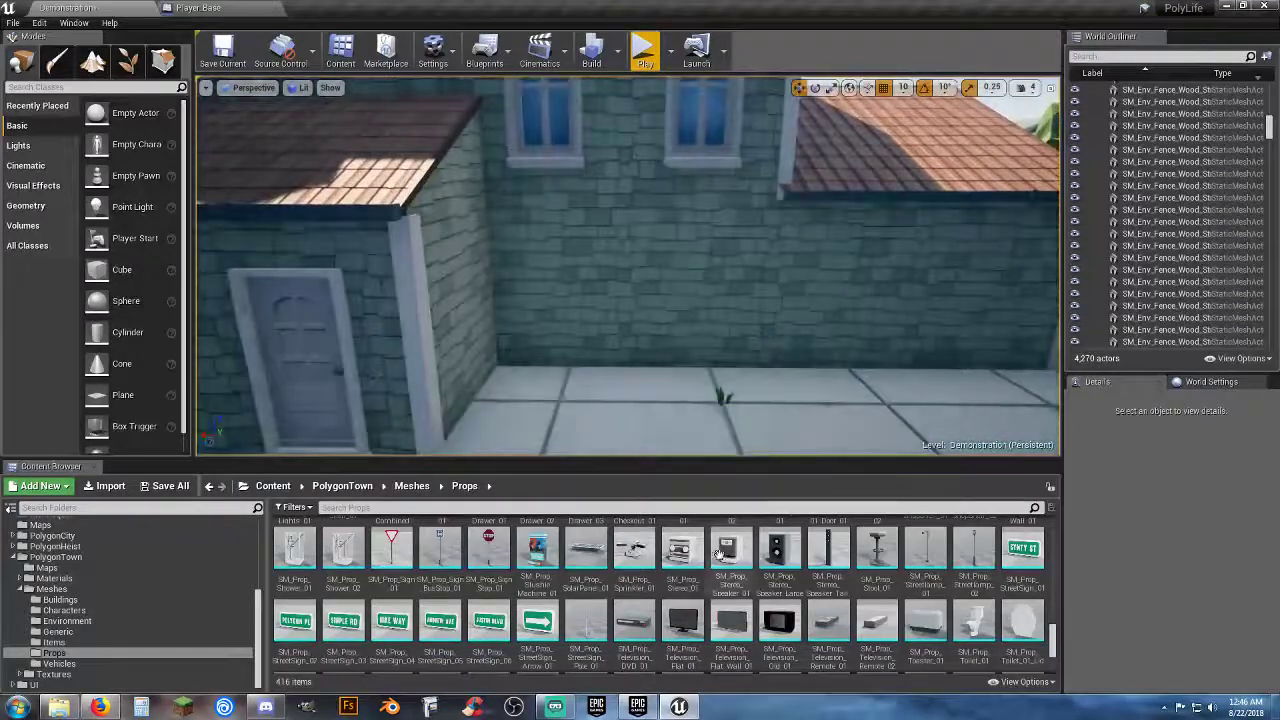
{"action": "scroll", "coordinate": [740, 555], "scroll_direction": "down", "scroll_amount": 2}
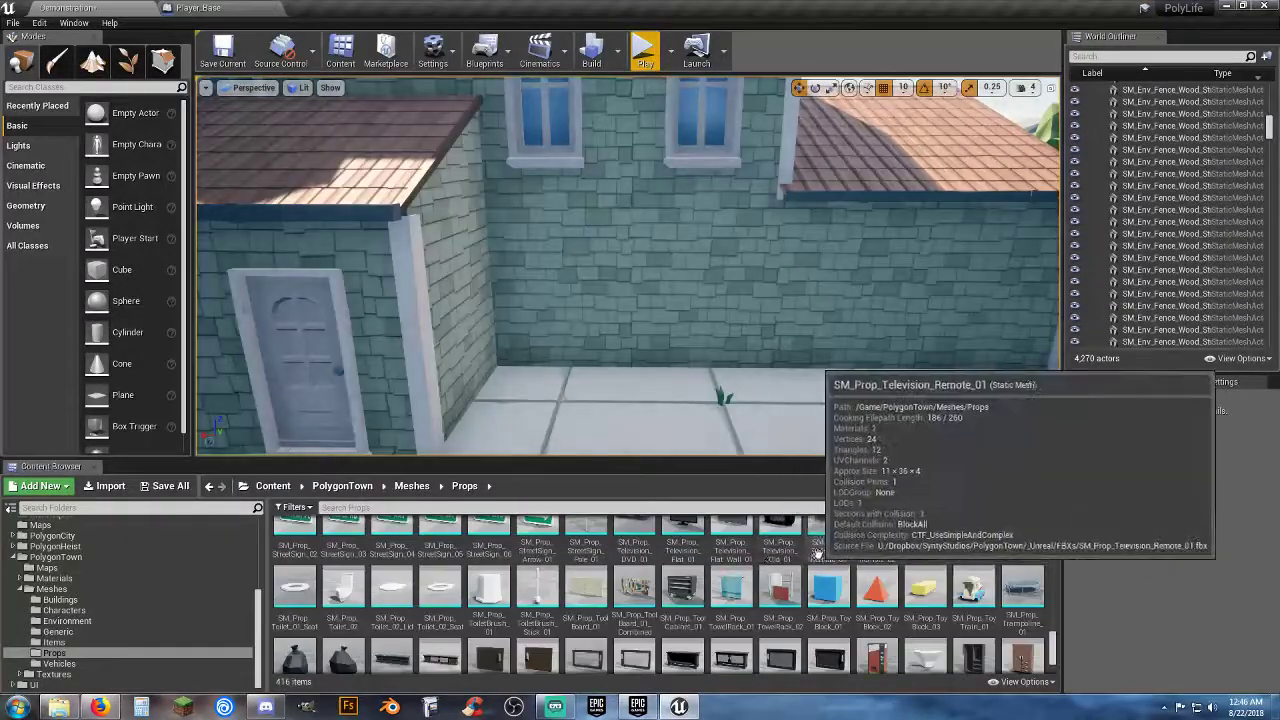
{"action": "scroll", "coordinate": [825, 552], "scroll_direction": "down", "scroll_amount": 3}
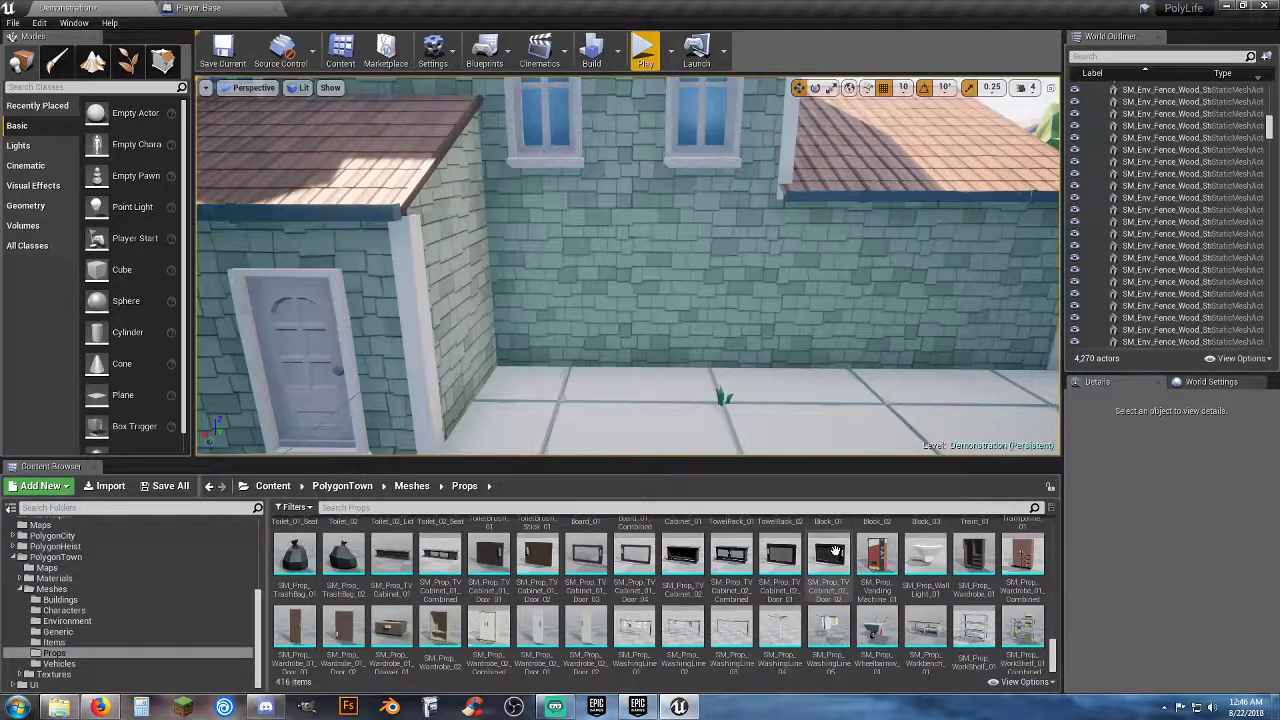
{"action": "left_click_drag", "start_coordinate": [925, 628], "coordinate": [604, 390]}
{"action": "left_click_drag", "start_coordinate": [587, 384], "coordinate": [579, 380]}
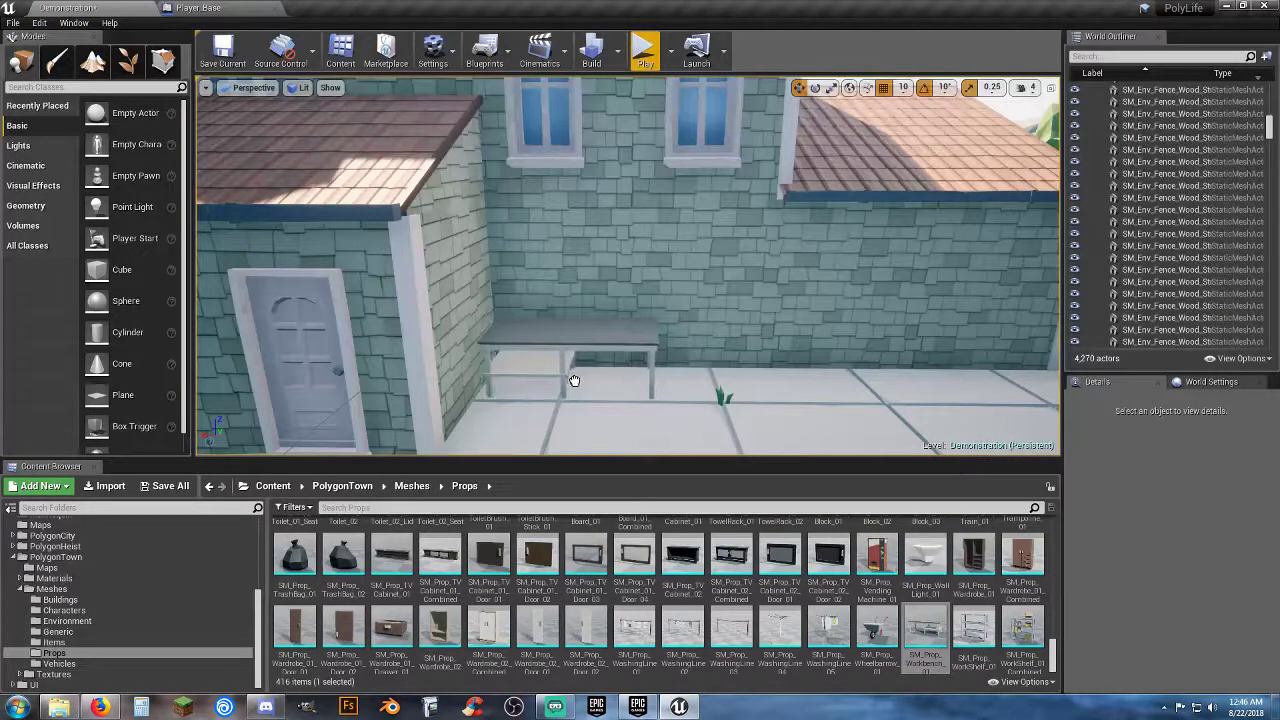
{"action": "left_click_drag", "start_coordinate": [574, 380], "coordinate": [574, 380]}
Place the SM_Prop_Stereo_01 mesh on the workbench and rotate it about its vertical axis to 170°.
{"action": "mouse_move", "coordinate": [580, 384]}
{"action": "right_mouse_down"}
{"action": "mouse_move", "coordinate": [580, 360]}
{"action": "mouse_move", "coordinate": [580, 392]}
{"action": "right_mouse_up"}
{"action": "key", "text": "w"}
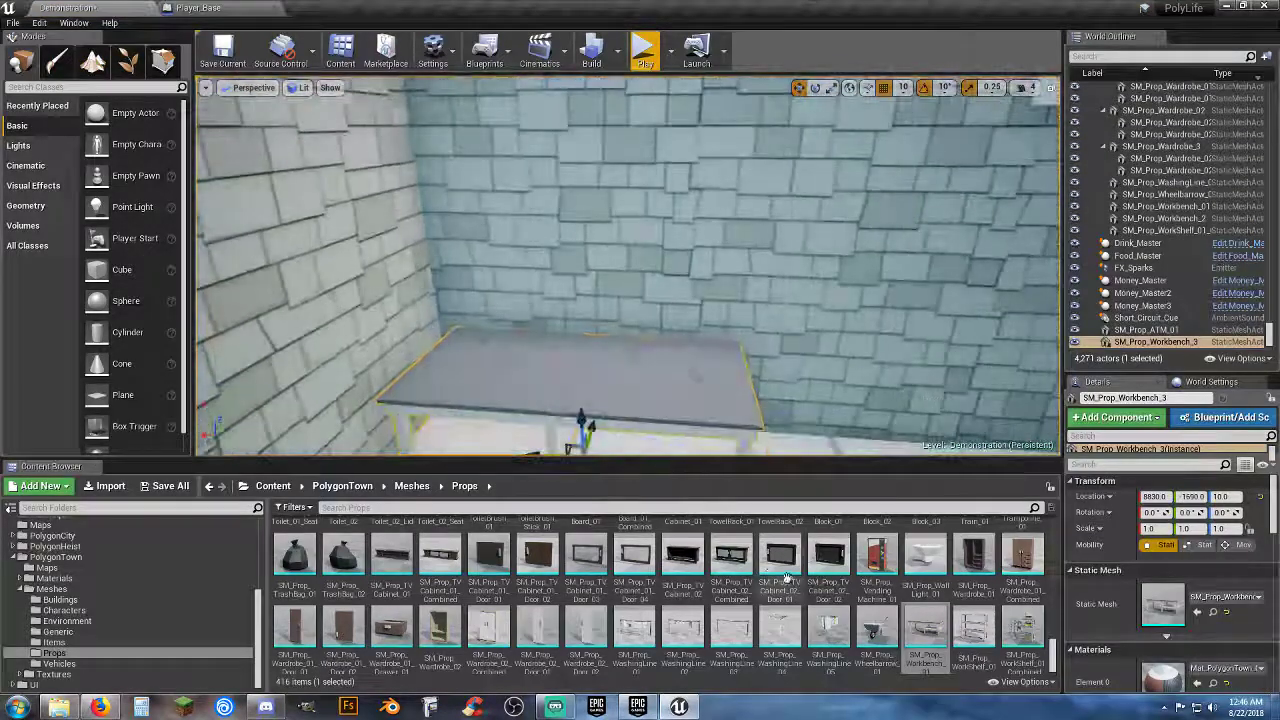
{"action": "scroll", "coordinate": [880, 590], "scroll_direction": "up", "scroll_amount": 3}
{"action": "scroll", "coordinate": [882, 591], "scroll_direction": "up", "scroll_amount": 5}
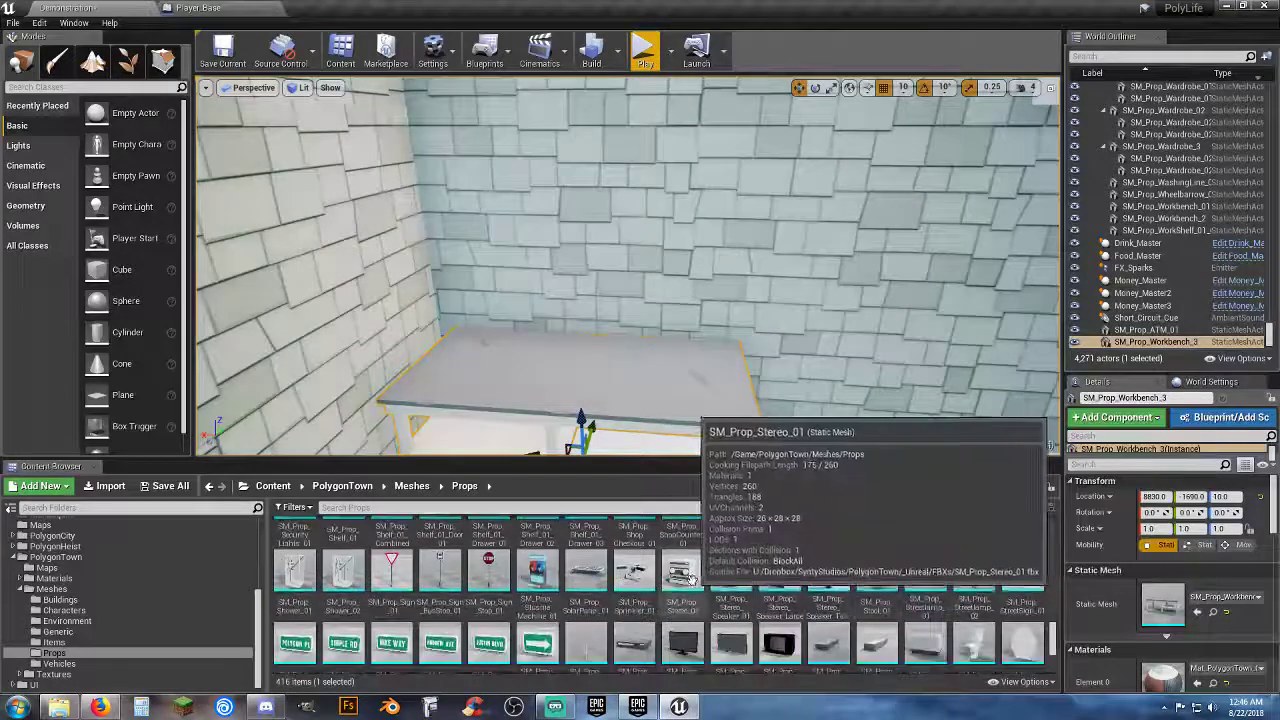
{"action": "left_click_drag", "start_coordinate": [681, 570], "coordinate": [702, 363]}
{"action": "left_click", "coordinate": [815, 87]}
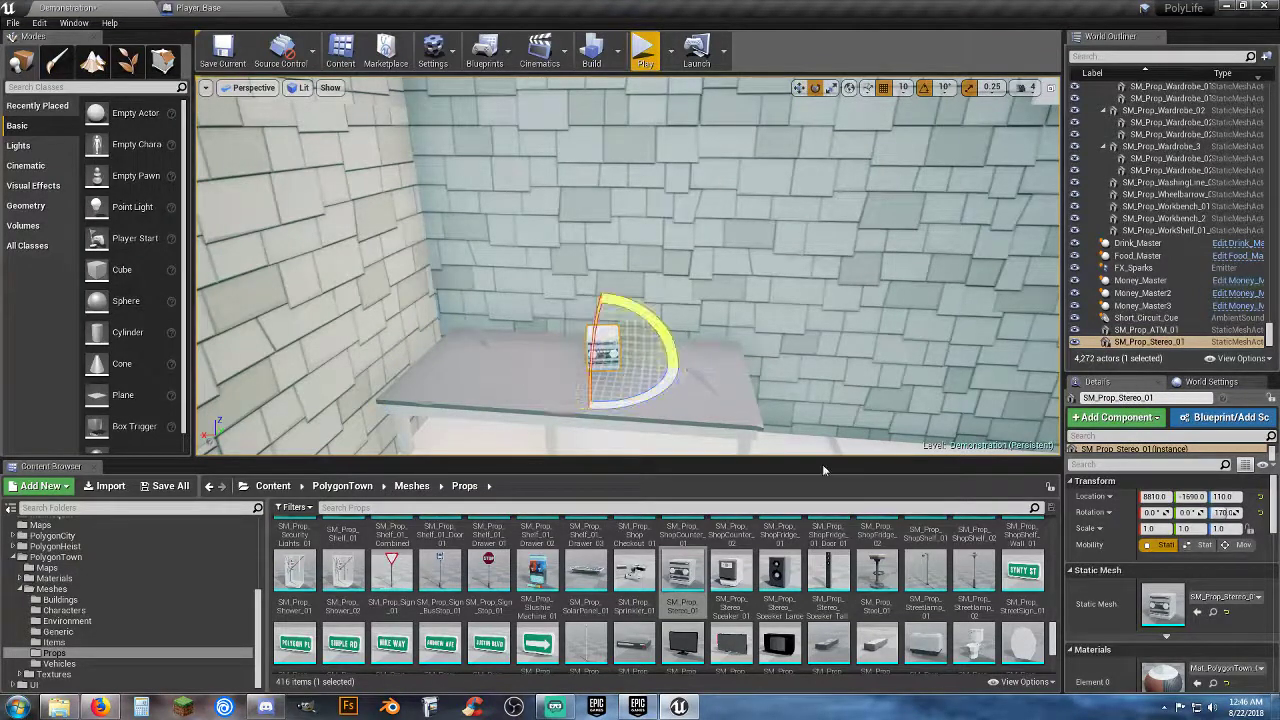
Place two large stereo speakers on the workbench, one on each side of the stereo, and turn them to face outward.
{"action": "left_click_drag", "start_coordinate": [787, 565], "coordinate": [457, 355]}
{"action": "left_click_drag", "start_coordinate": [518, 383], "coordinate": [526, 379]}
{"action": "left_click_drag", "start_coordinate": [396, 347], "coordinate": [542, 363]}
{"action": "left_click_drag", "start_coordinate": [788, 572], "coordinate": [806, 386]}
Place a tall stereo speaker at the patio corner beside the wooden fence and rotate it about its vertical axis.
{"action": "key", "text": "s"}
{"action": "right_click_drag", "start_coordinate": [850, 334], "coordinate": [965, 420]}
{"action": "key", "text": "w"}
{"action": "left_click_drag", "start_coordinate": [828, 570], "coordinate": [748, 325]}
{"action": "key", "text": "w"}
{"action": "right_click_drag", "start_coordinate": [748, 325], "coordinate": [705, 285]}
{"action": "key", "text": "s"}
{"action": "key", "text": "w"}
{"action": "left_click", "coordinate": [815, 87]}
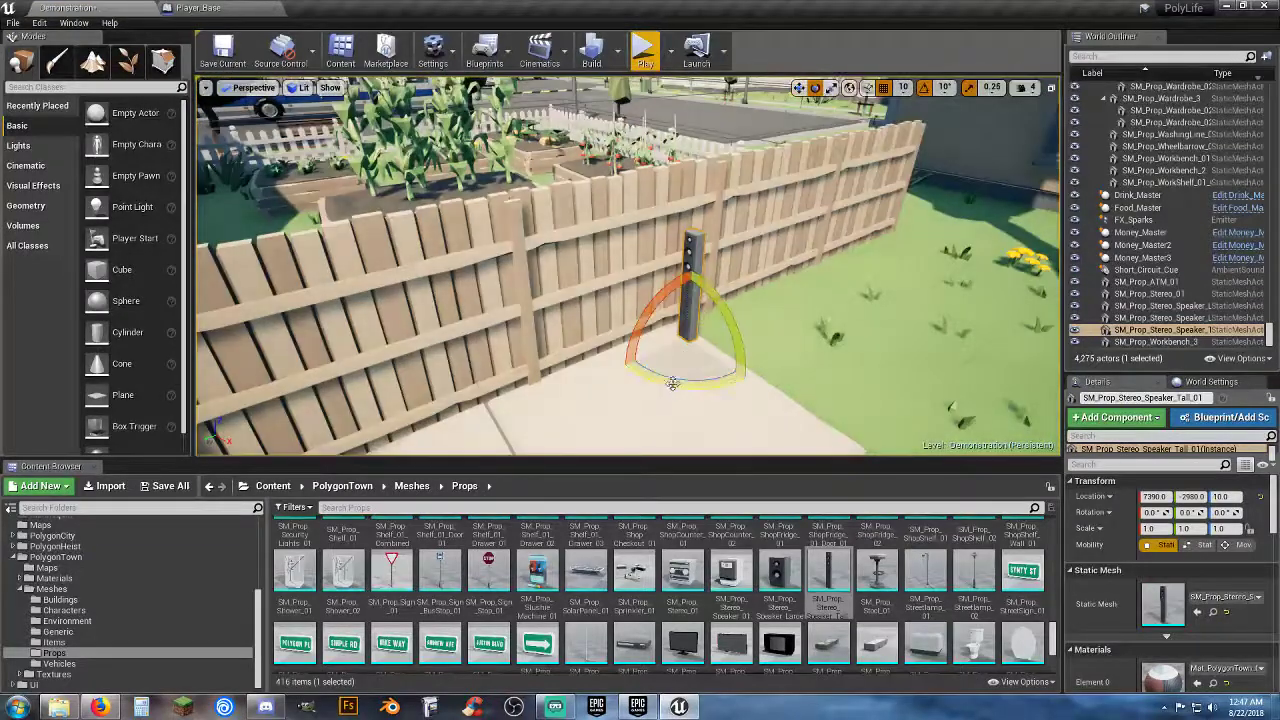
{"action": "left_click_drag", "start_coordinate": [672, 384], "coordinate": [740, 380]}
Add a second tall stereo speaker behind the blue lounge chair near the pool, and save the level.
{"action": "right_click_drag", "start_coordinate": [762, 355], "coordinate": [1075, 462]}
{"action": "key", "text": "w"}
{"action": "left_click_drag", "start_coordinate": [825, 568], "coordinate": [738, 264]}
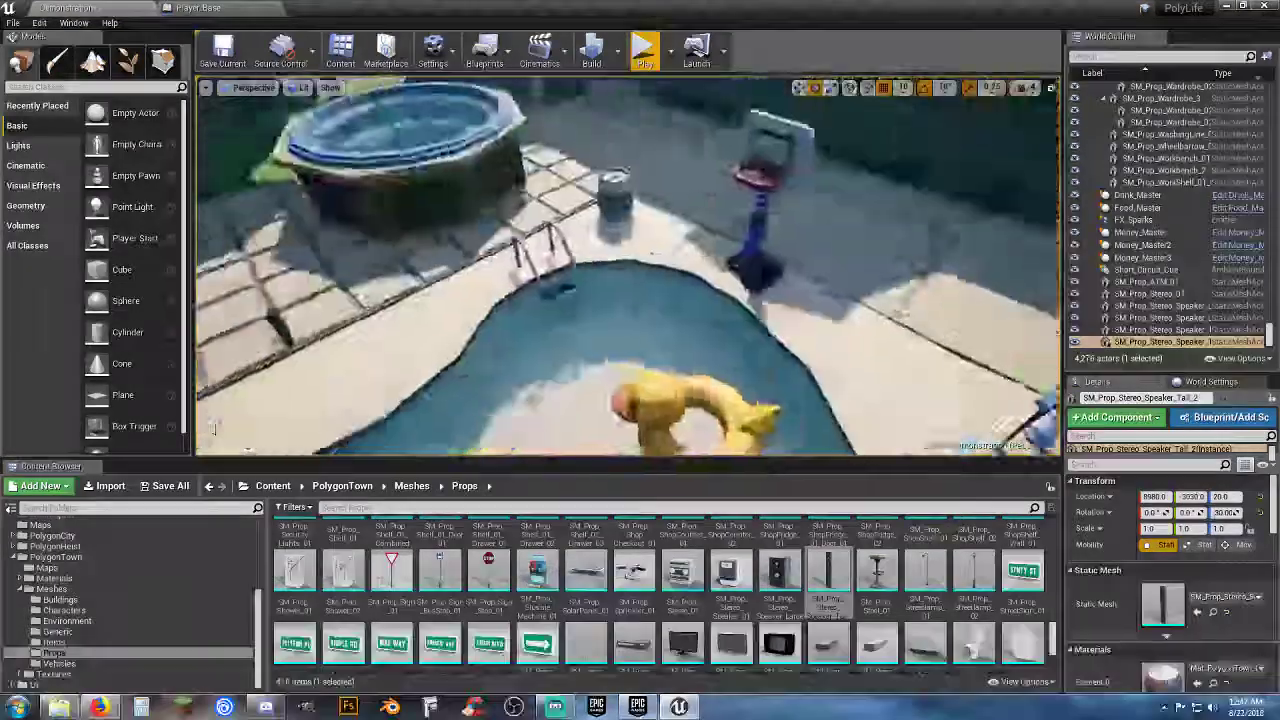
{"action": "mouse_move", "coordinate": [790, 250]}
{"action": "right_mouse_down"}
{"action": "mouse_move", "coordinate": [840, 252]}
{"action": "mouse_move", "coordinate": [790, 250]}
{"action": "right_mouse_up"}
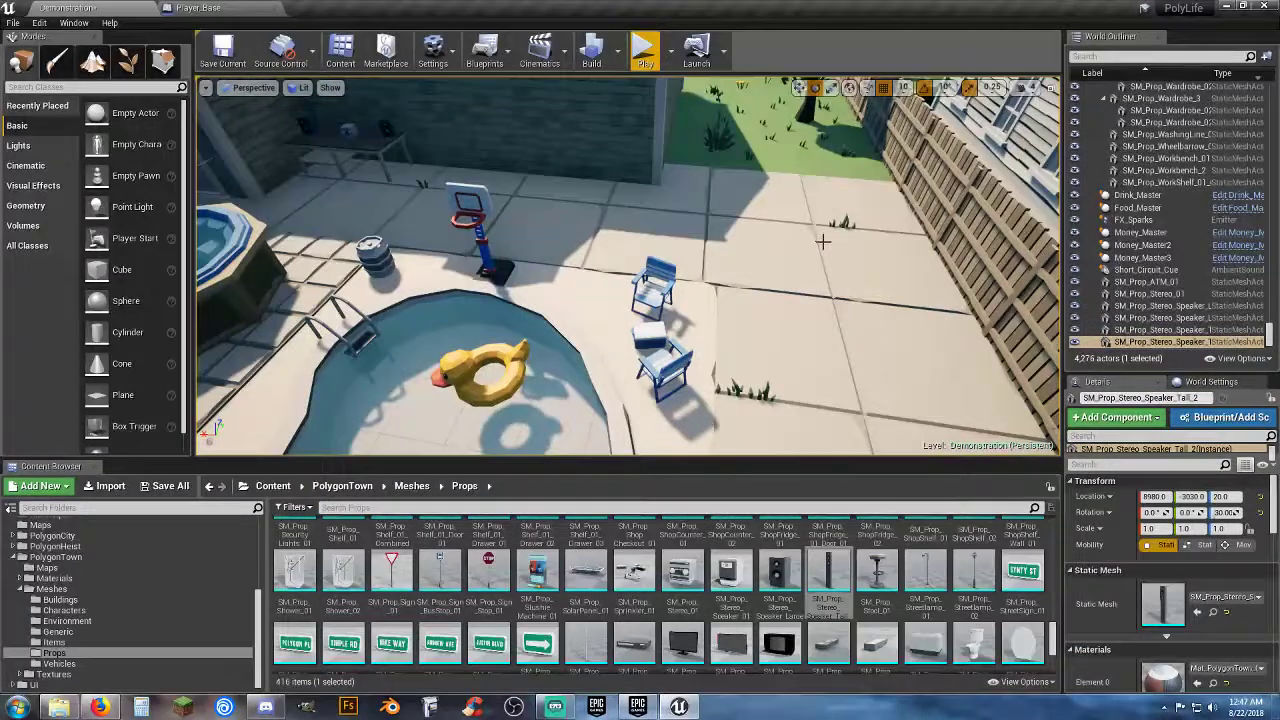
{"action": "right_click_drag", "start_coordinate": [664, 208], "coordinate": [681, 232]}
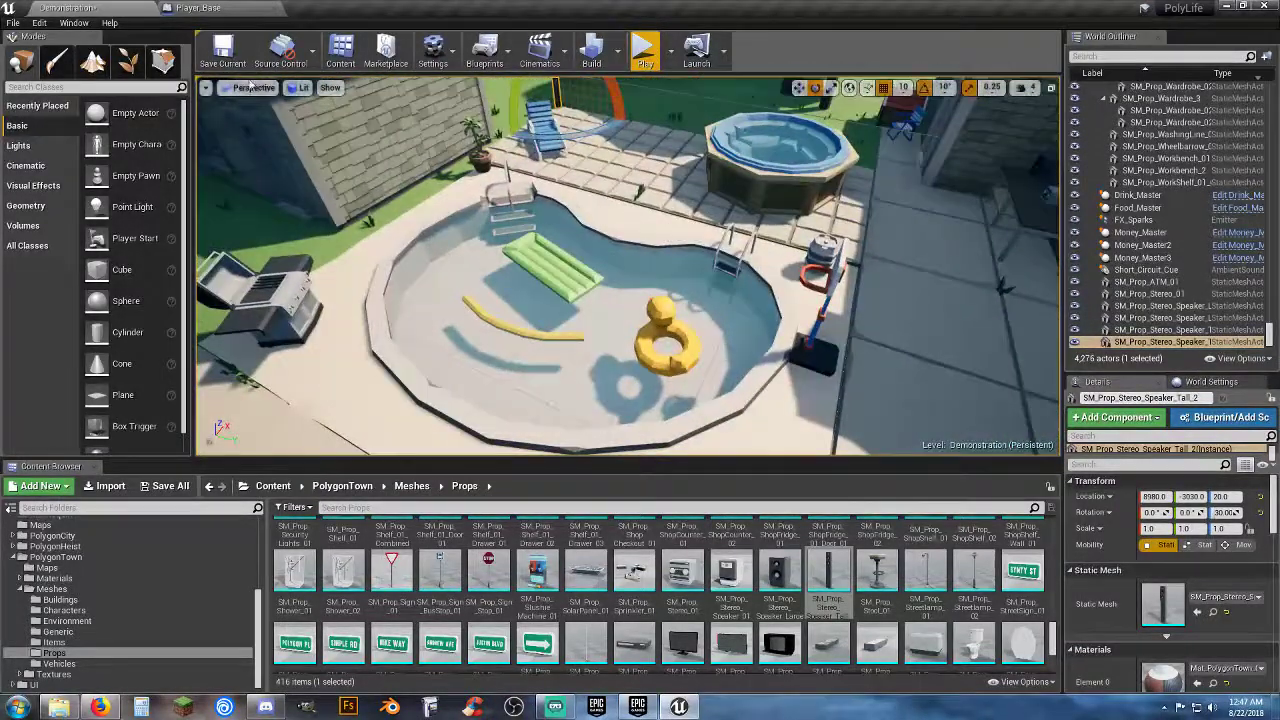
{"action": "key", "text": "ctrl+s"}
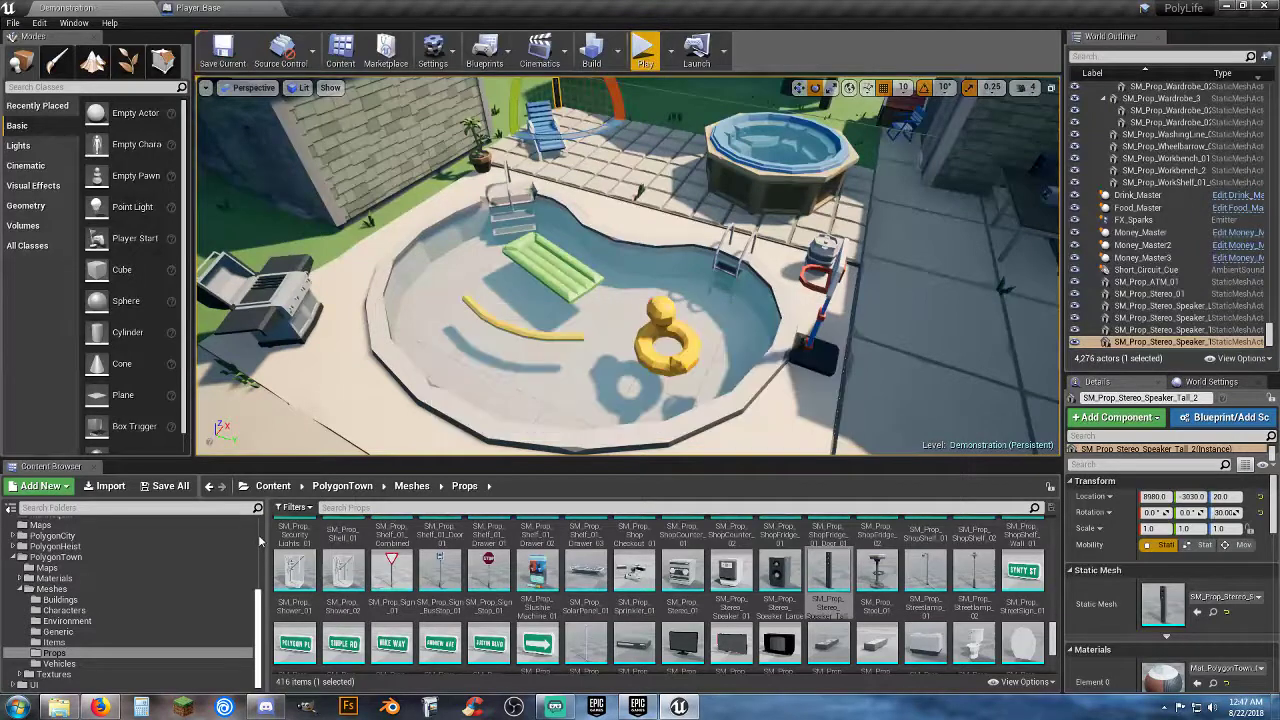
Open the project's Assets/Audio/Music folder and bring up the New Tunes music folder in Windows Explorer.
{"action": "left_click_drag", "start_coordinate": [256, 598], "coordinate": [261, 520]}
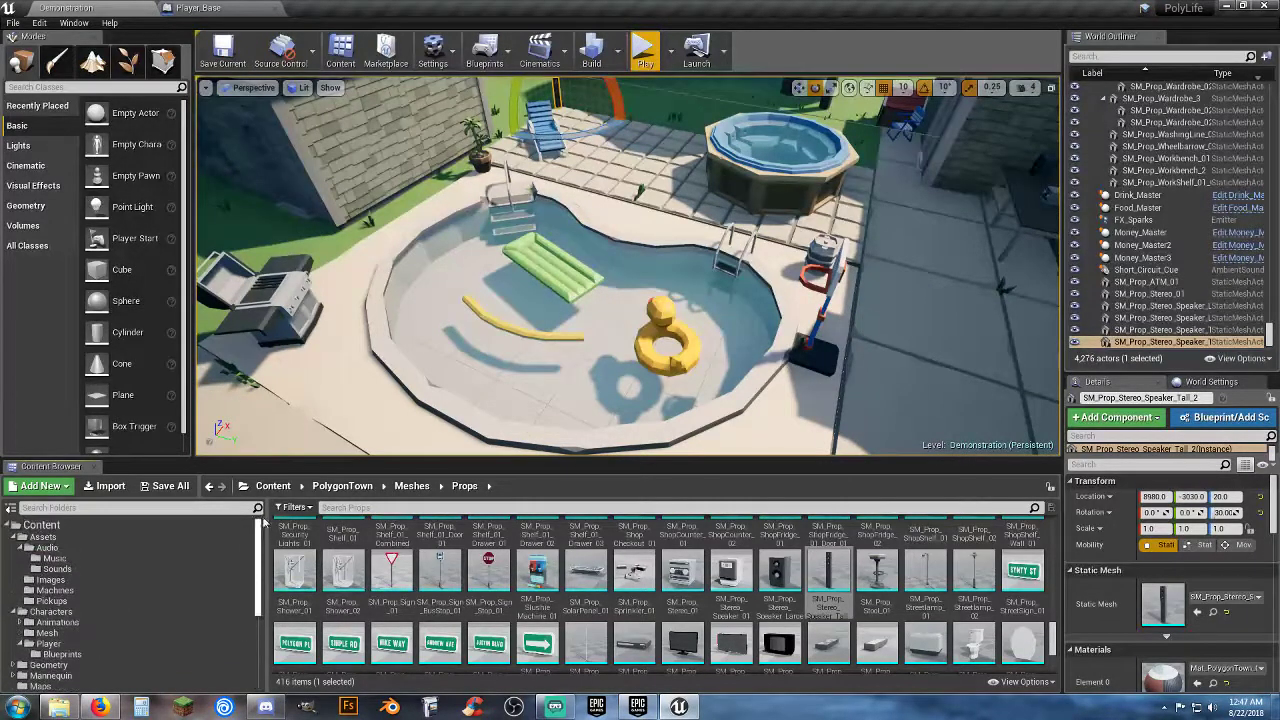
{"action": "left_click", "coordinate": [93, 559]}
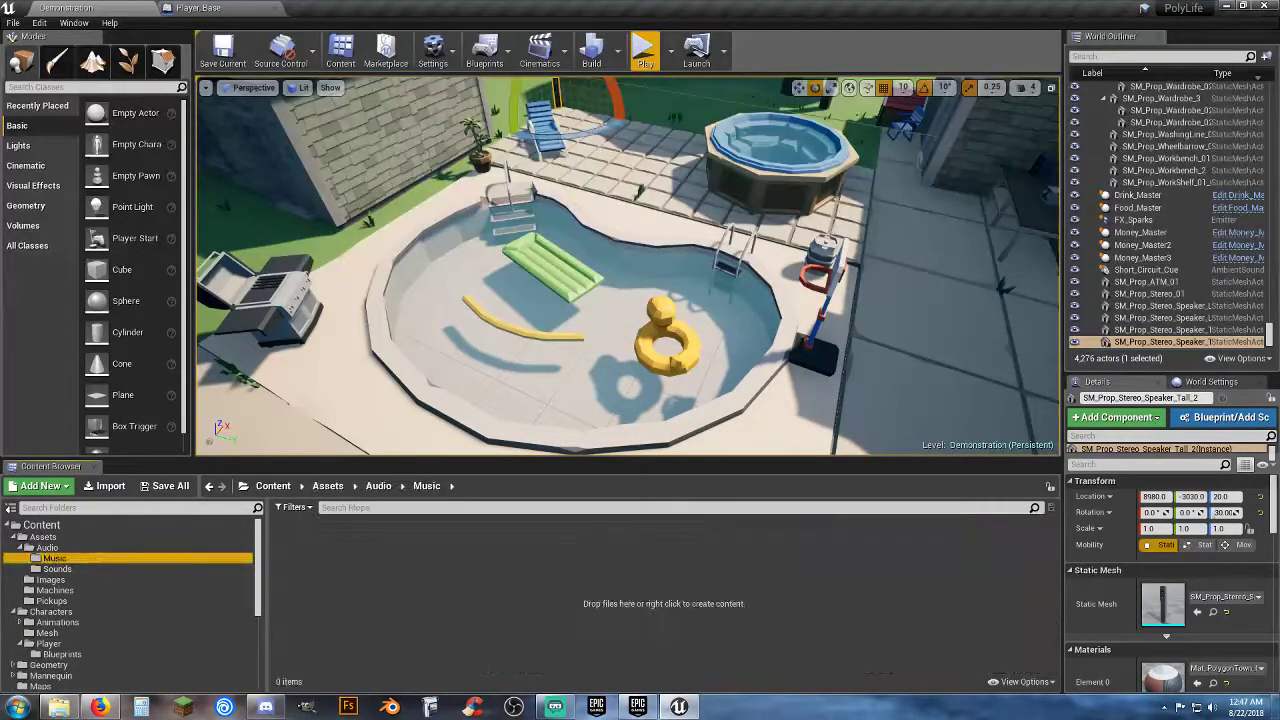
{"action": "left_click_drag", "start_coordinate": [0, 236], "coordinate": [548, 181]}
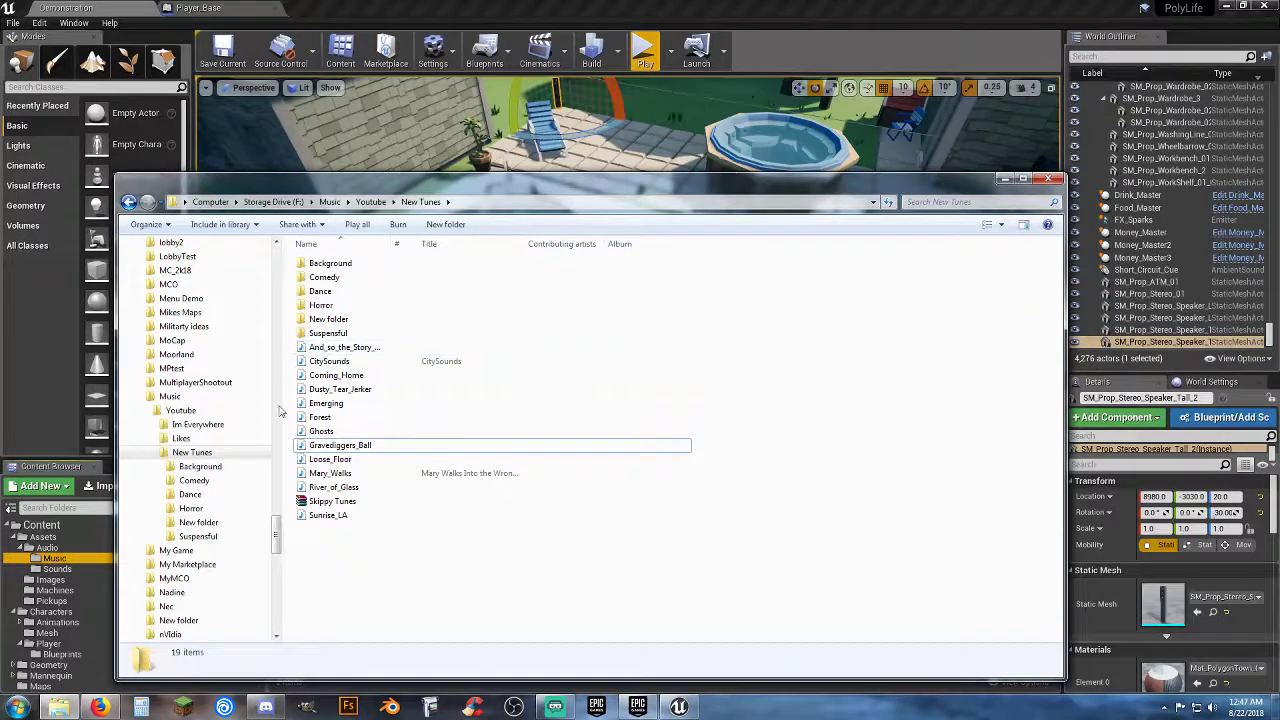
{"action": "left_click", "coordinate": [202, 467]}
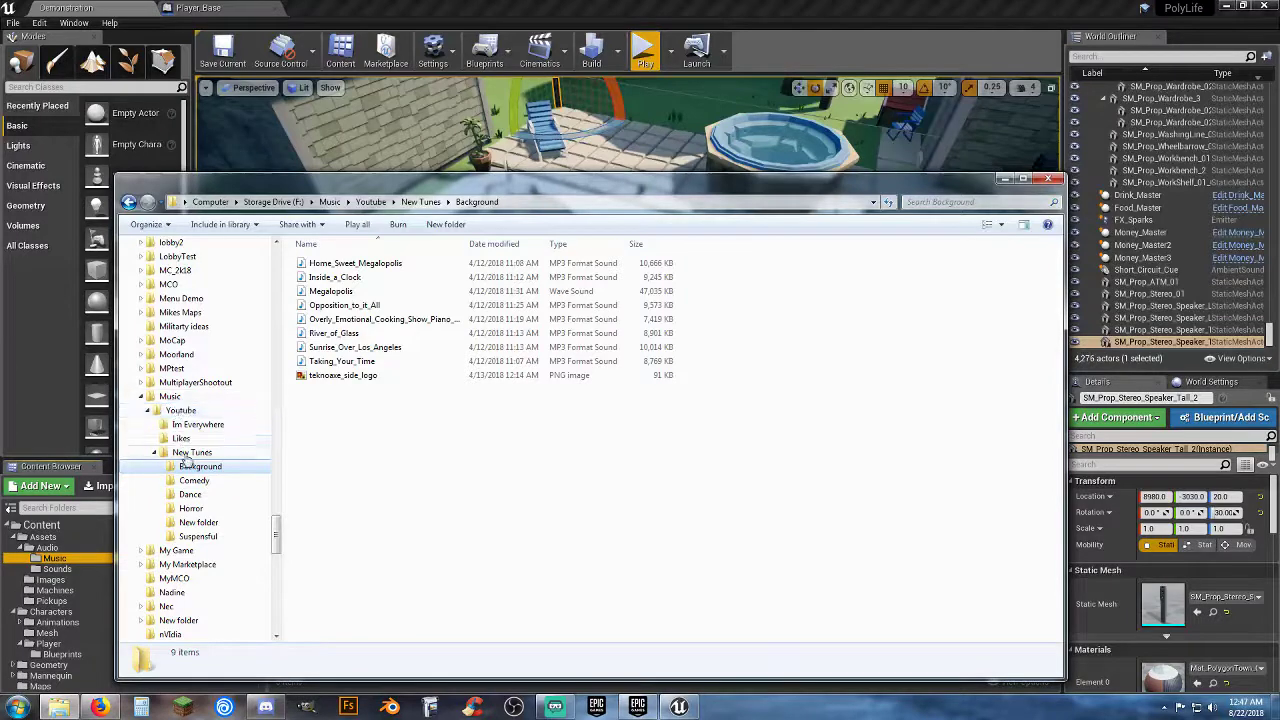
{"action": "left_click", "coordinate": [188, 452]}
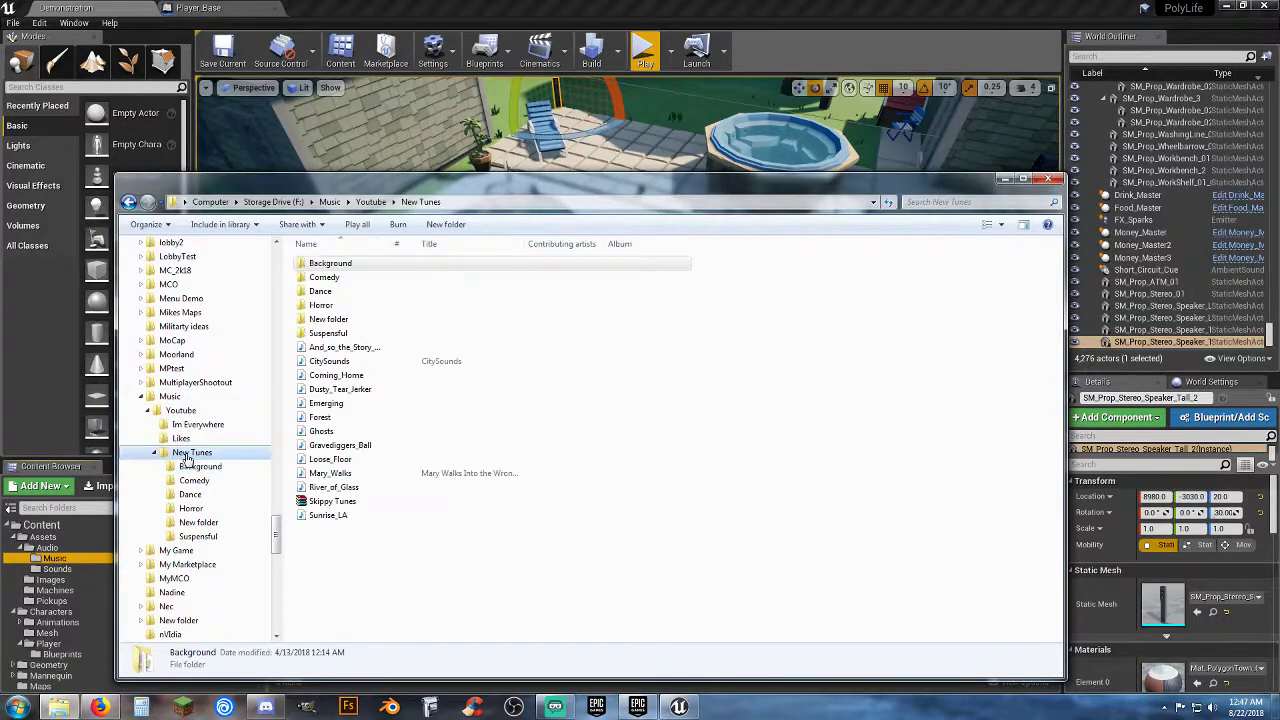
Preview the tracks Dusty_Tear_Jerker, Gravediggers_Ball and Sunrise_LA from the New Tunes folder.
{"action": "double_click", "coordinate": [346, 390]}
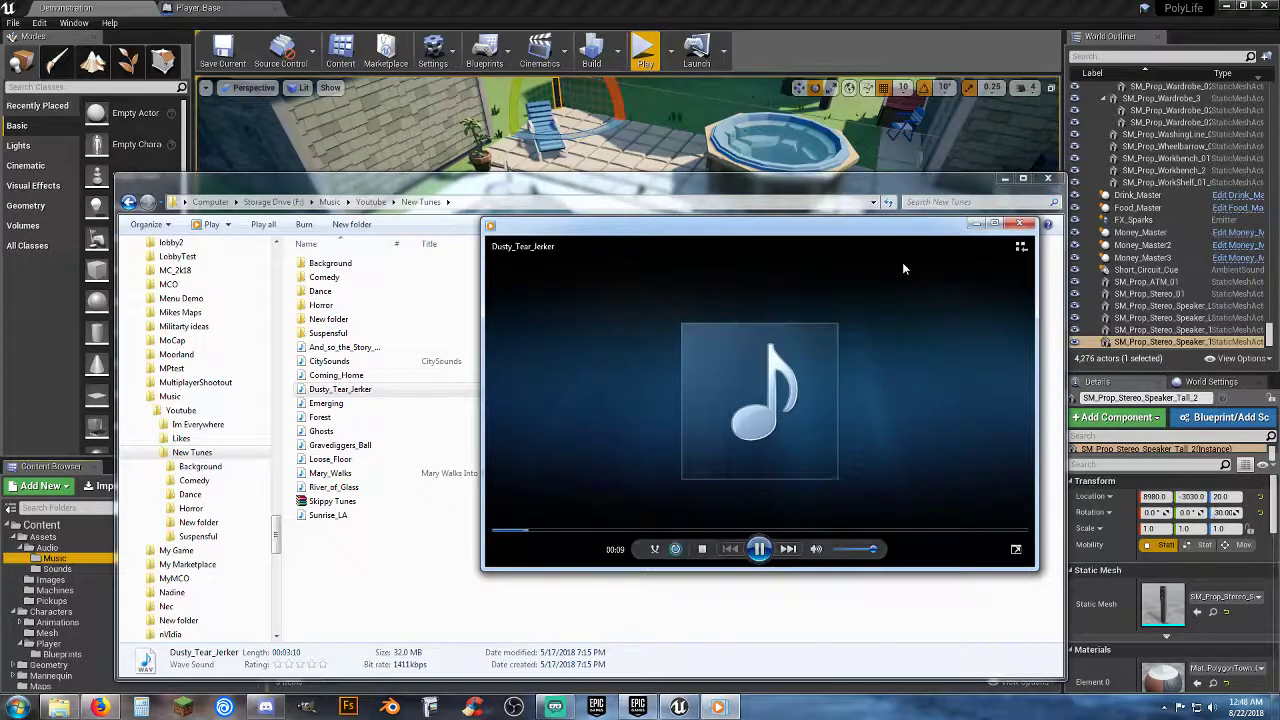
{"action": "left_click", "coordinate": [1016, 224]}
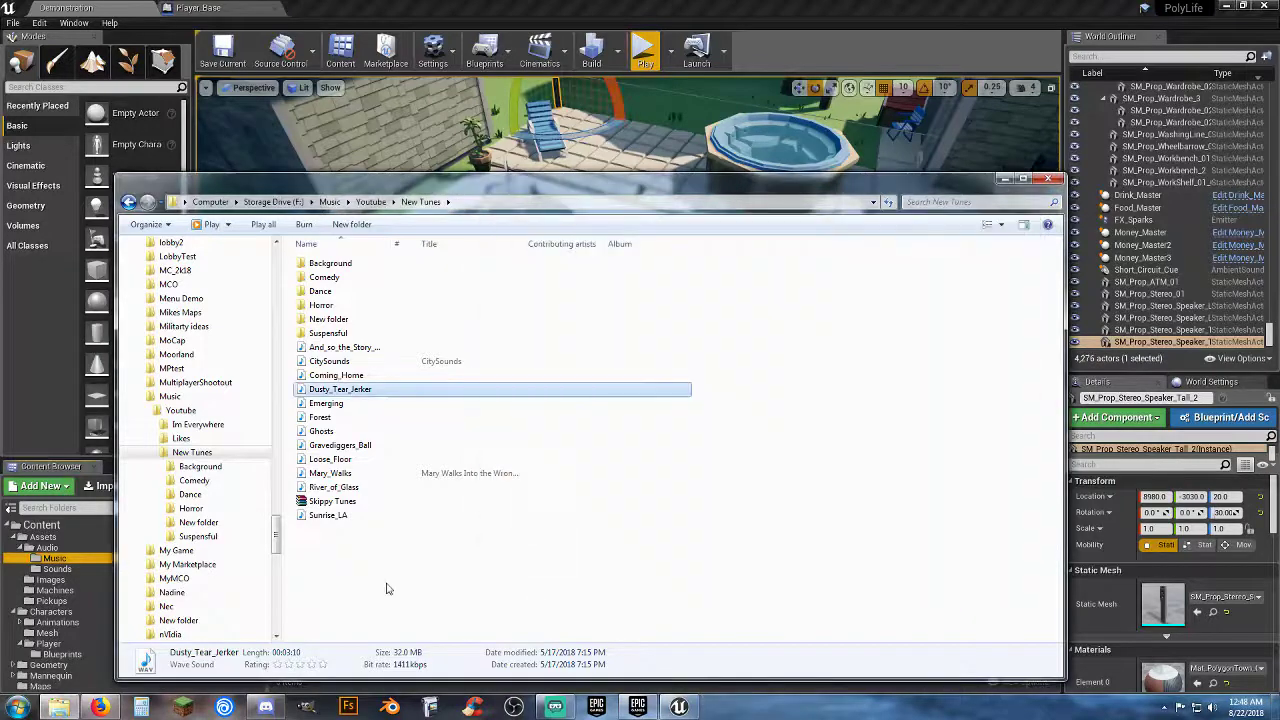
{"action": "left_click", "coordinate": [349, 448]}
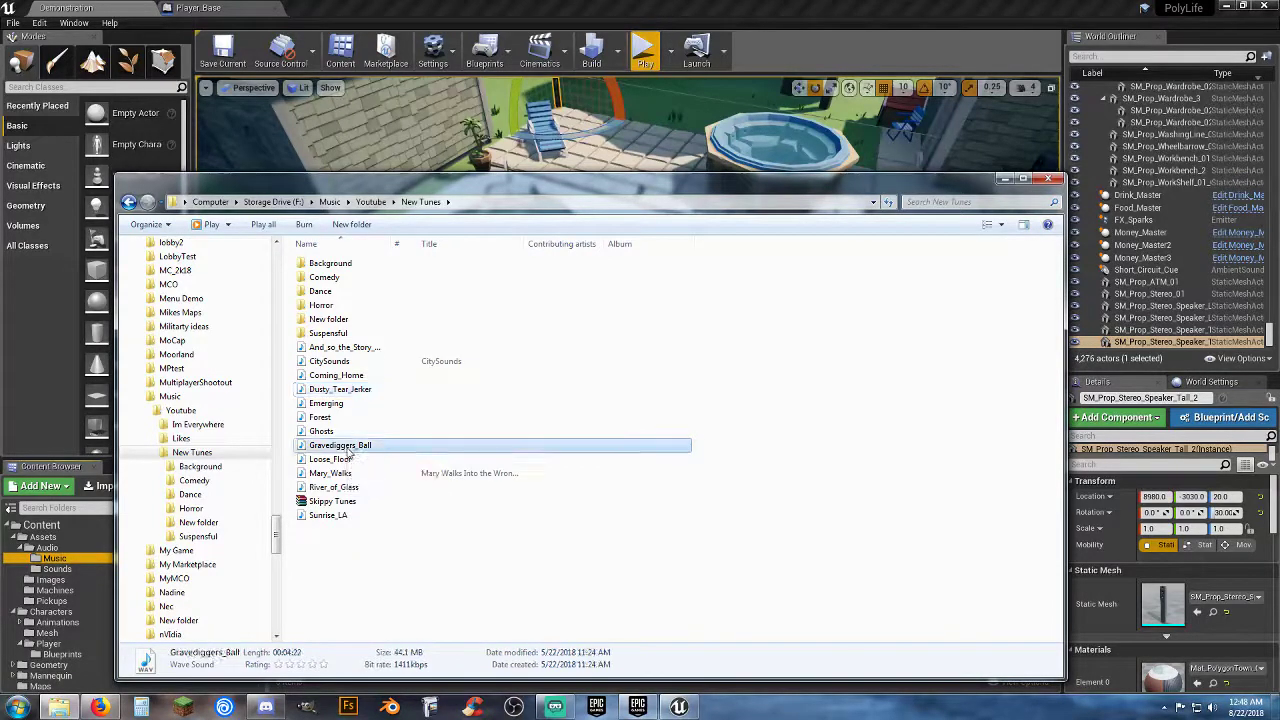
{"action": "double_click", "coordinate": [349, 448]}
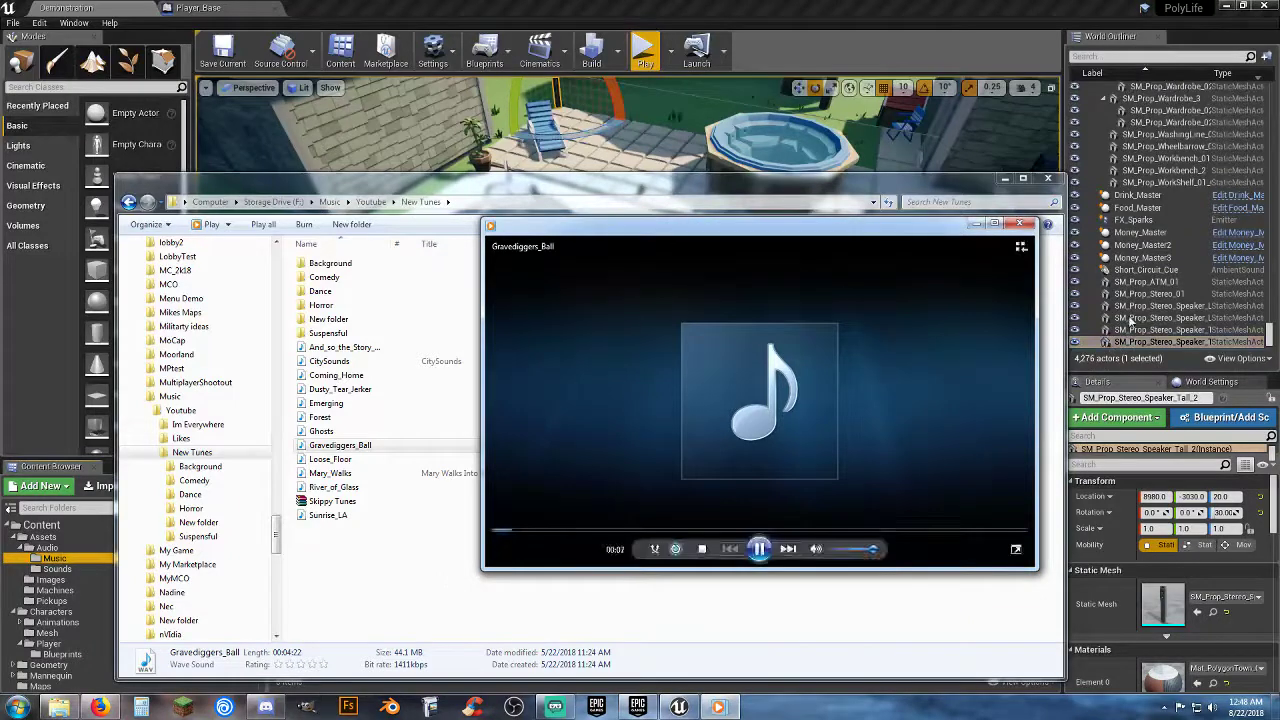
{"action": "left_click", "coordinate": [1019, 223]}
{"action": "double_click", "coordinate": [330, 515]}
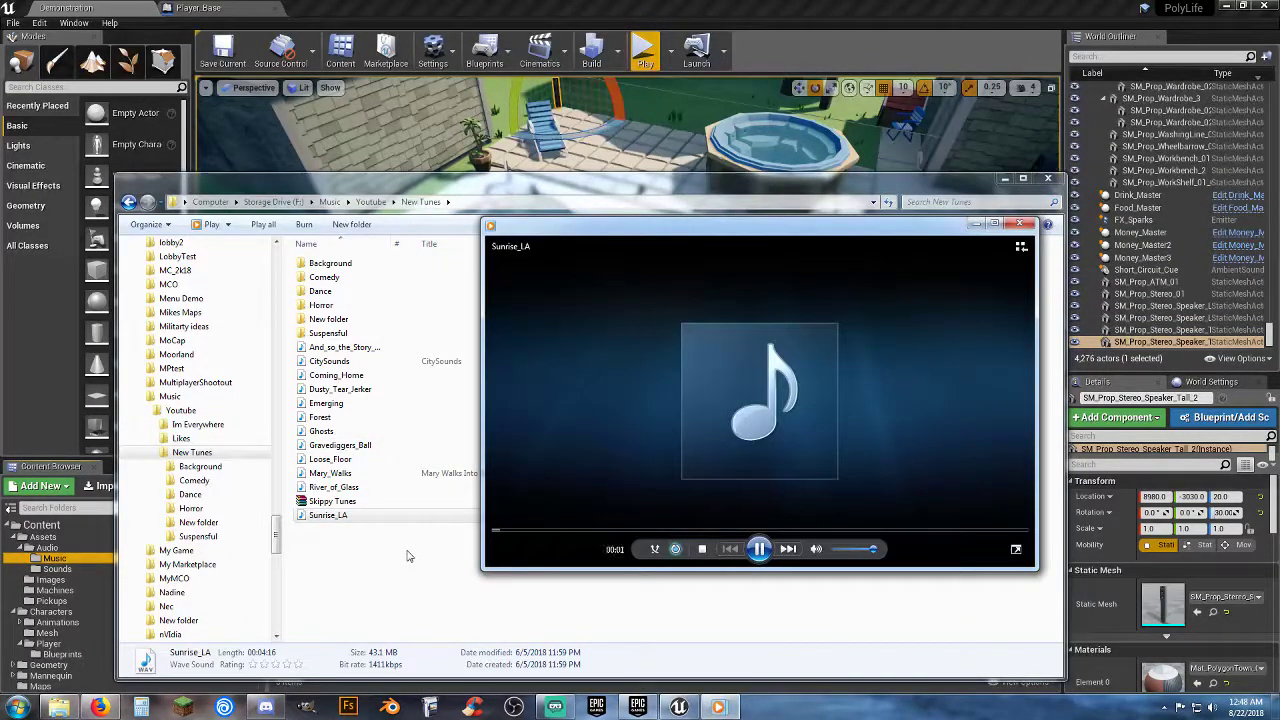
{"action": "left_click", "coordinate": [1019, 223]}
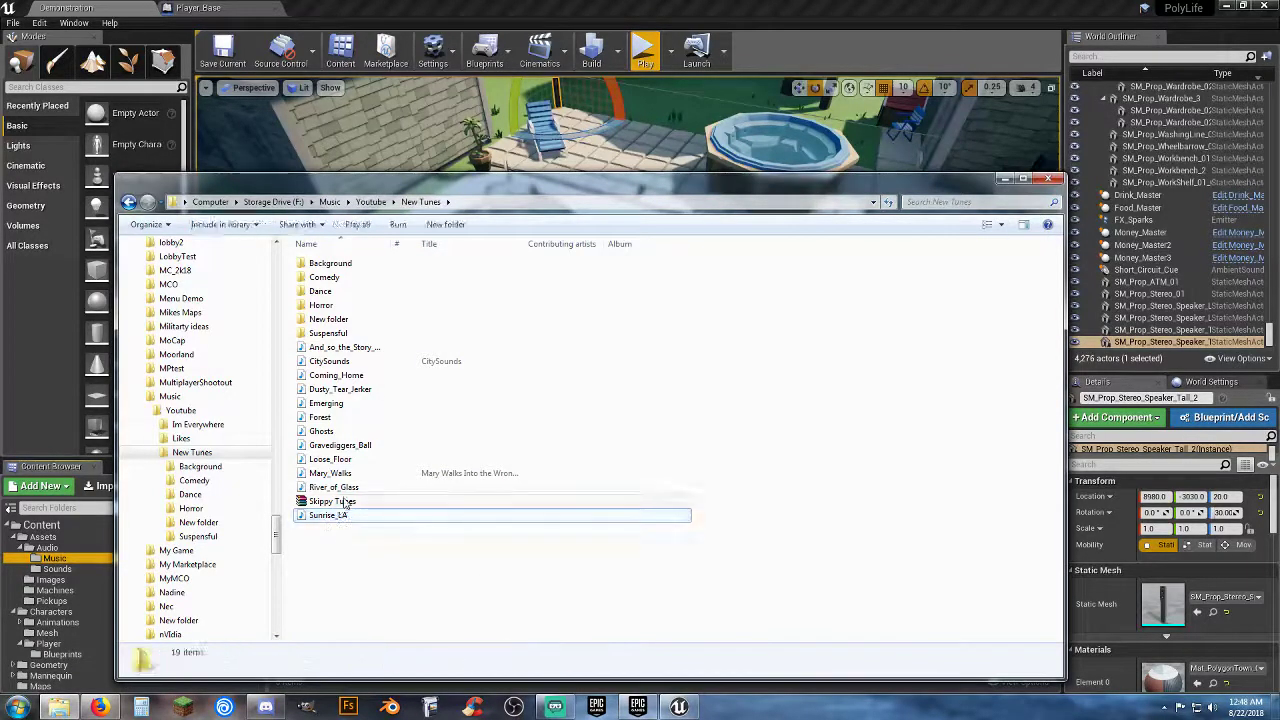
Preview the tracks River_of_Glass and Forest from the New Tunes folder.
{"action": "left_click", "coordinate": [346, 490]}
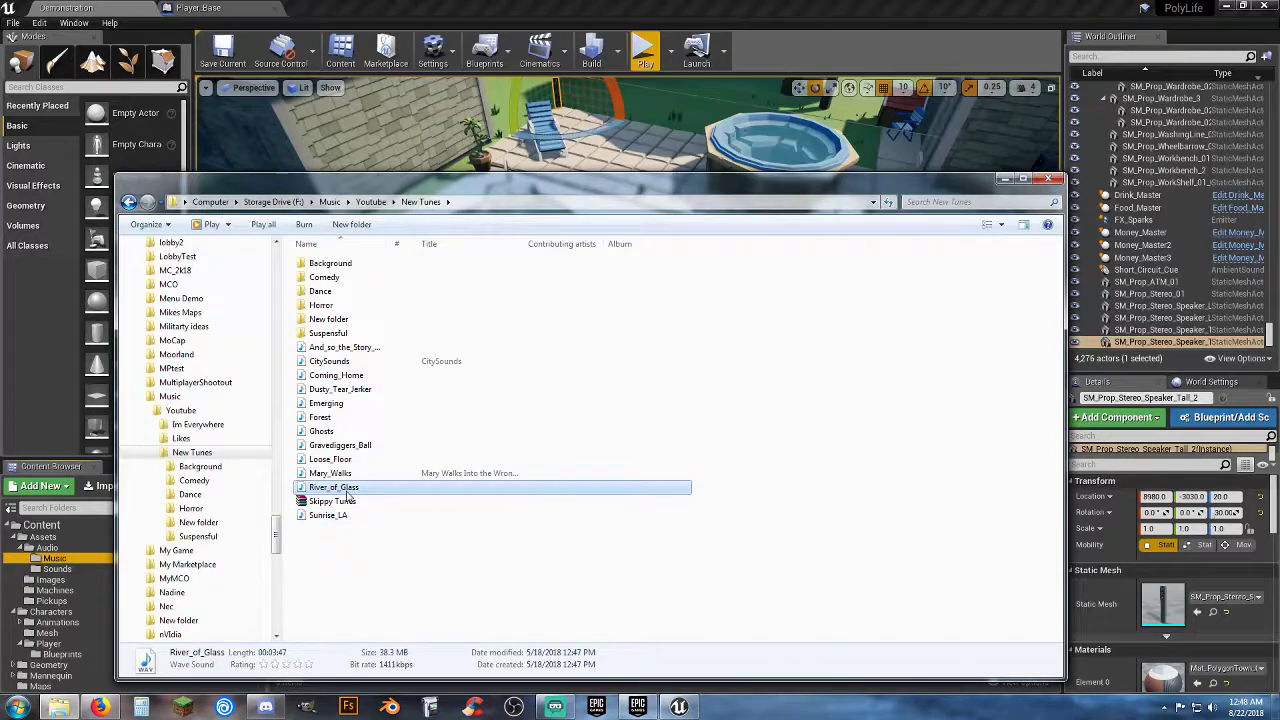
{"action": "double_click", "coordinate": [346, 492]}
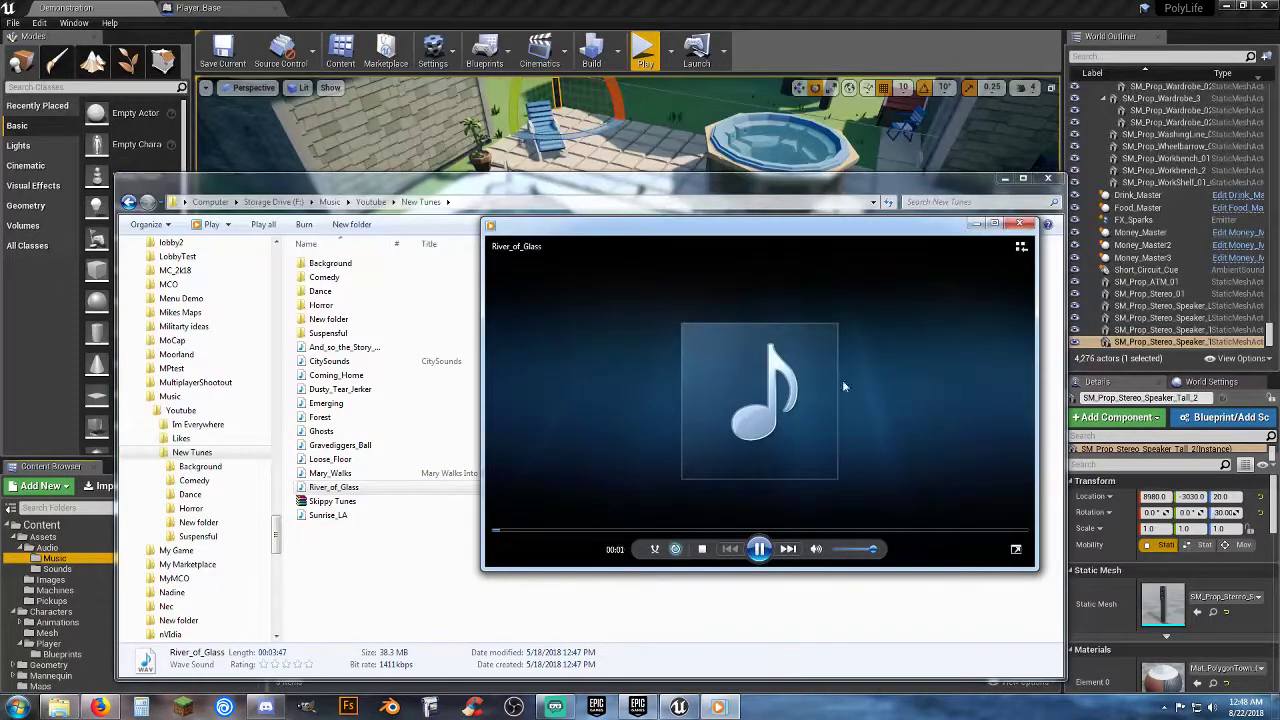
{"action": "left_click", "coordinate": [520, 534]}
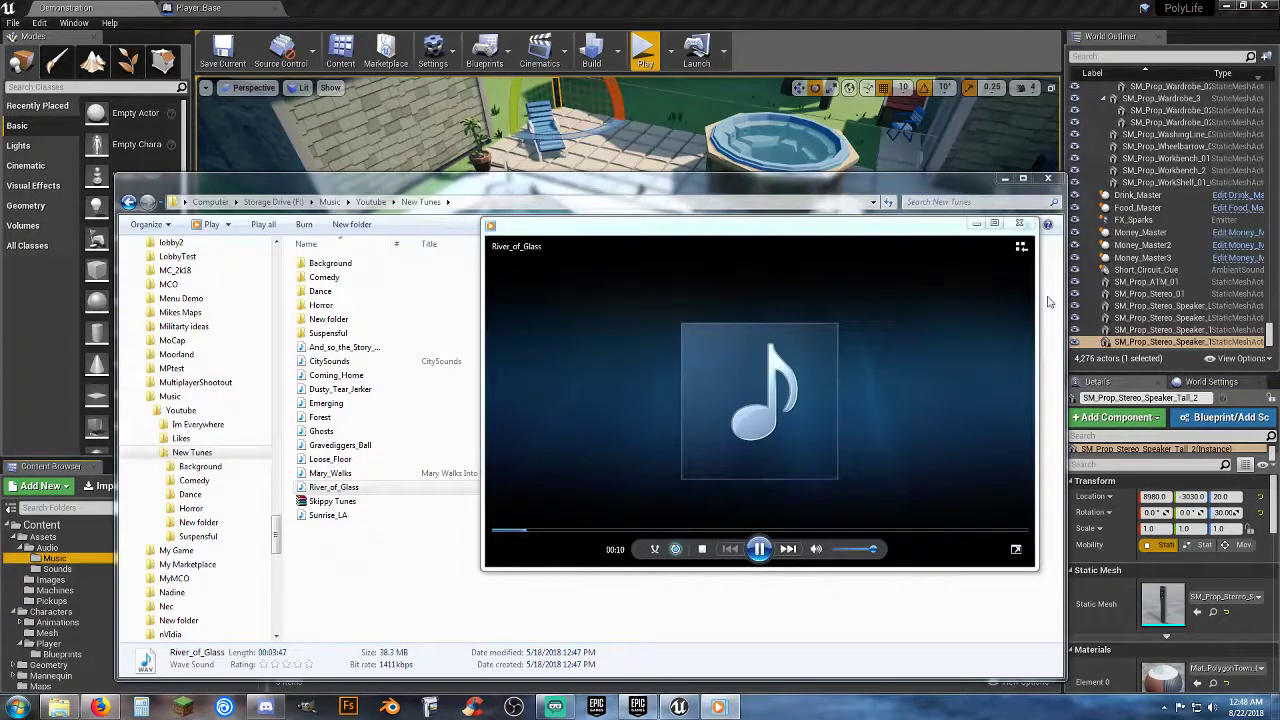
{"action": "left_click", "coordinate": [1020, 222]}
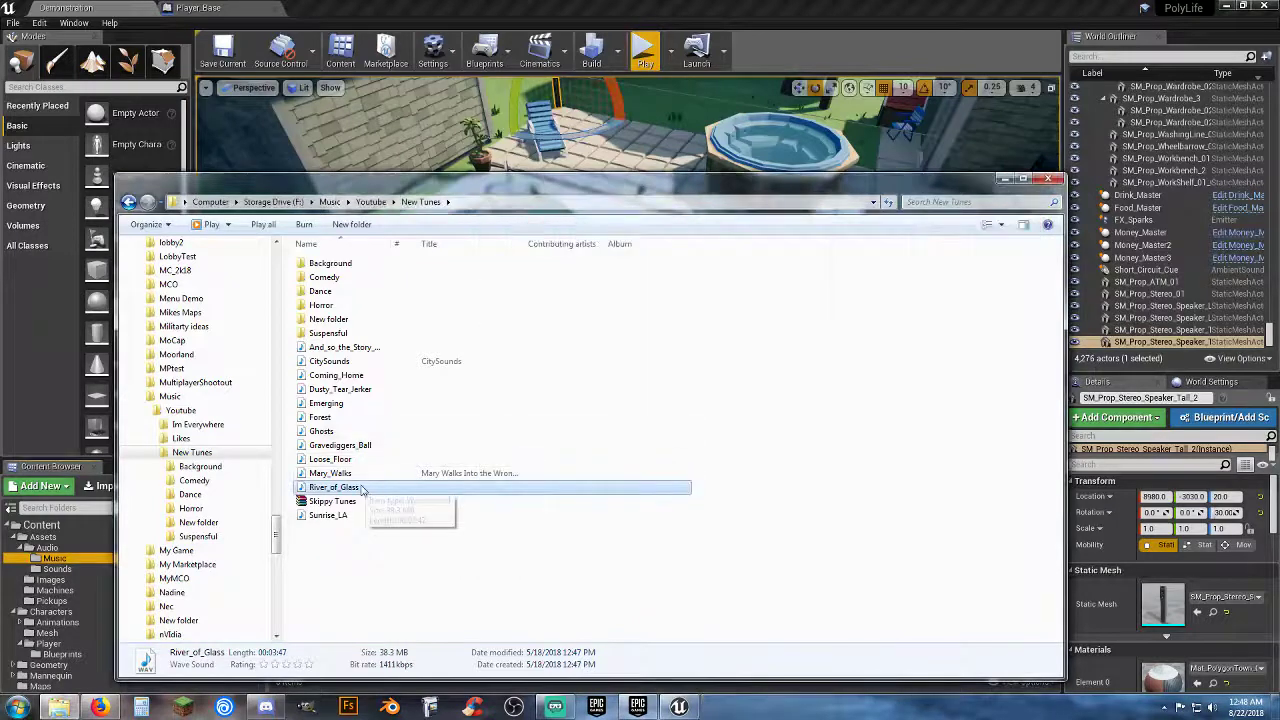
{"action": "left_click", "coordinate": [335, 419]}
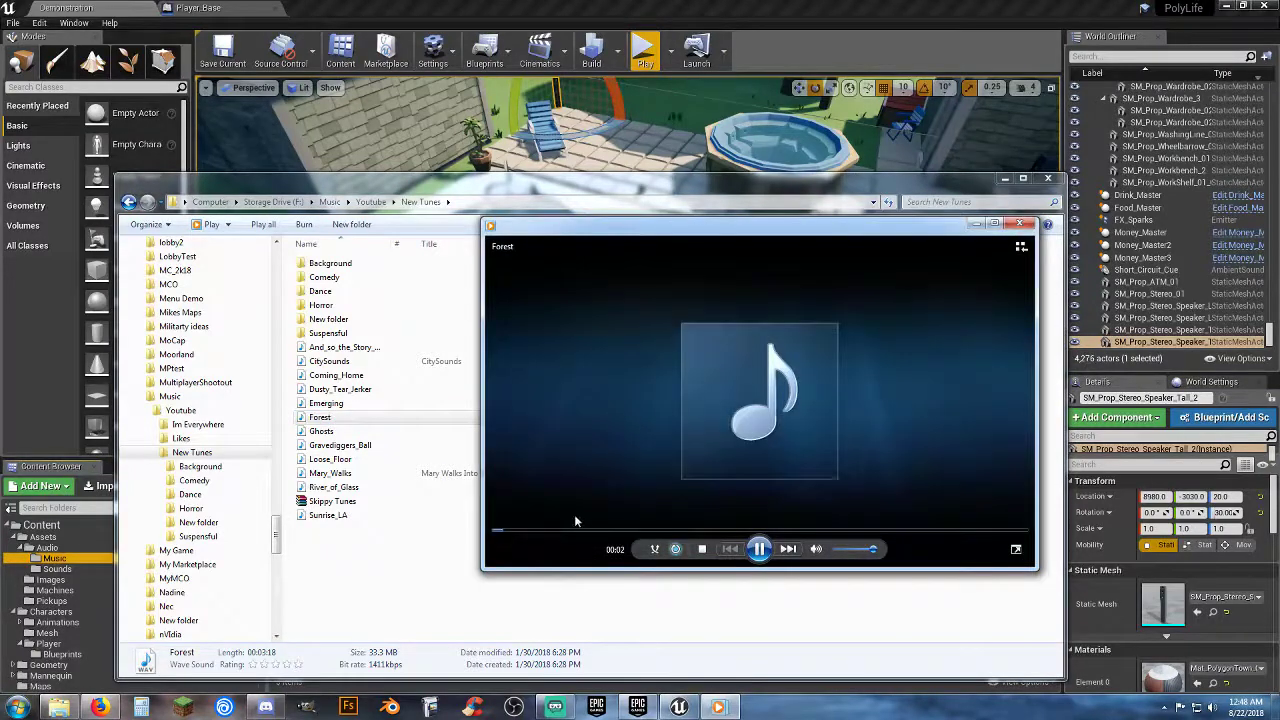
{"action": "left_click", "coordinate": [1018, 224]}
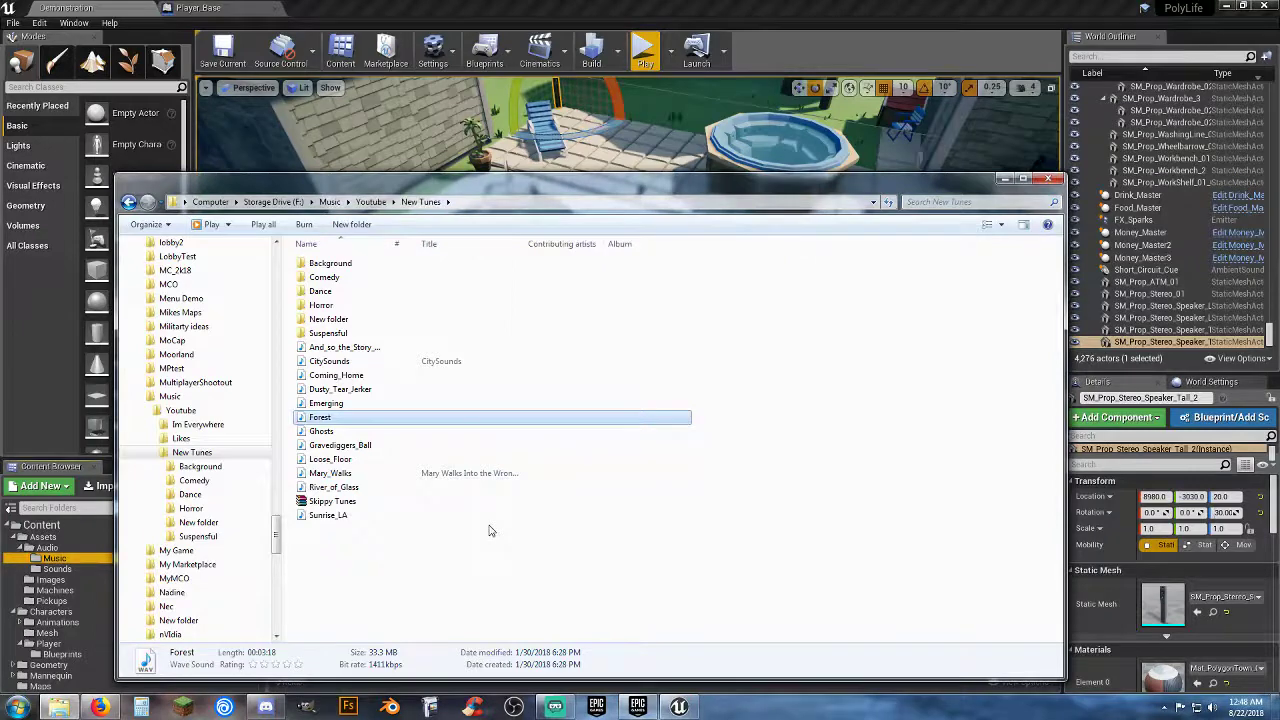
Preview the tracks Coming_Home and And_so_the_Story_Goes from the New Tunes folder.
{"action": "left_click", "coordinate": [336, 378]}
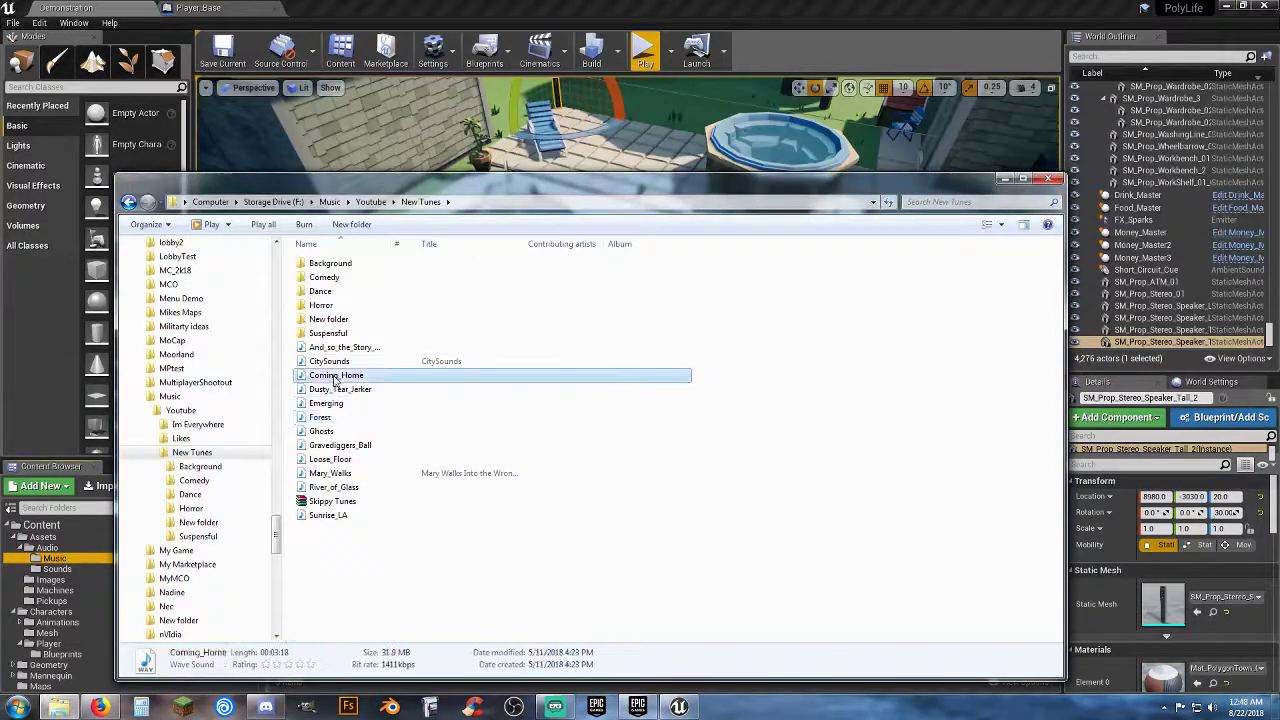
{"action": "double_click", "coordinate": [336, 378]}
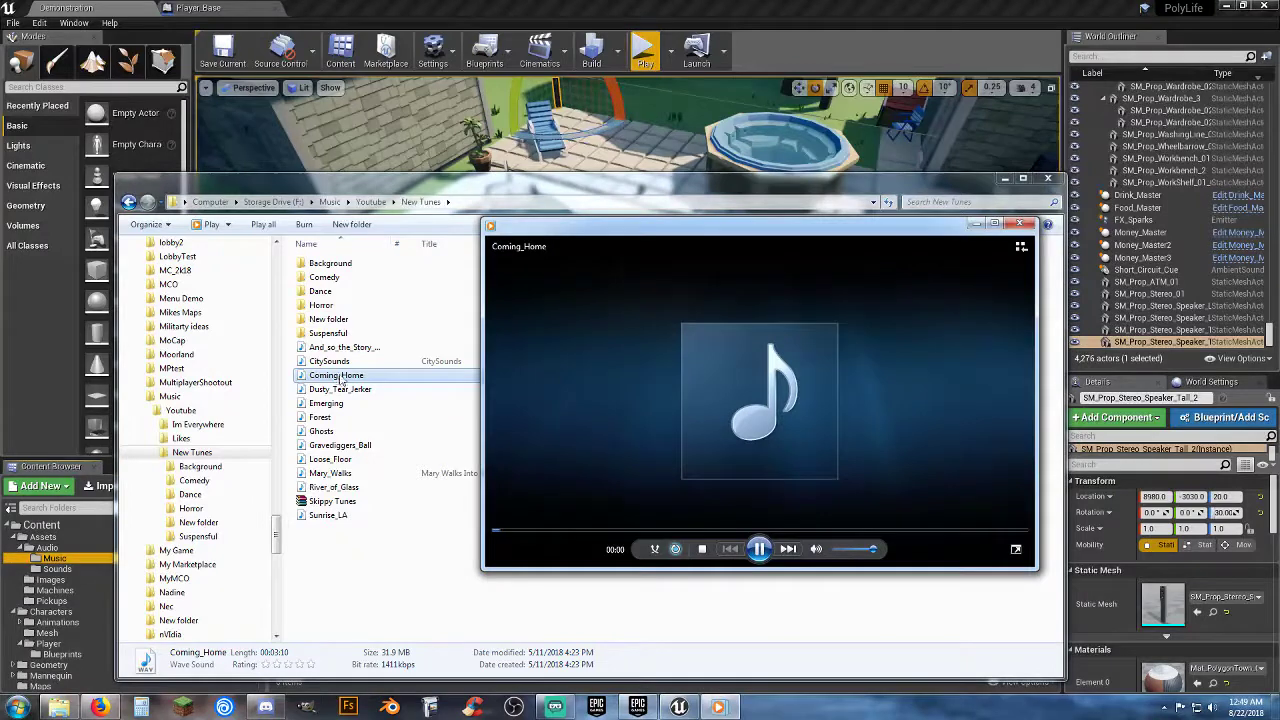
{"action": "left_click", "coordinate": [577, 532]}
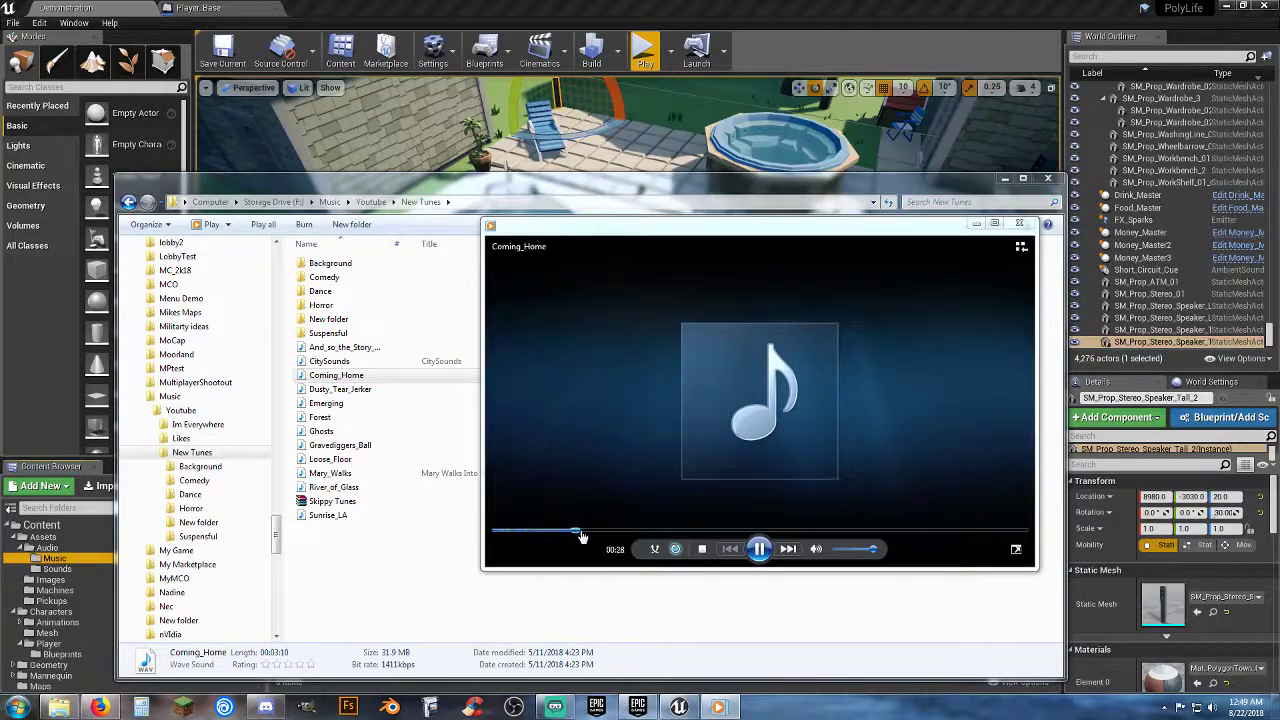
{"action": "left_click", "coordinate": [1019, 223]}
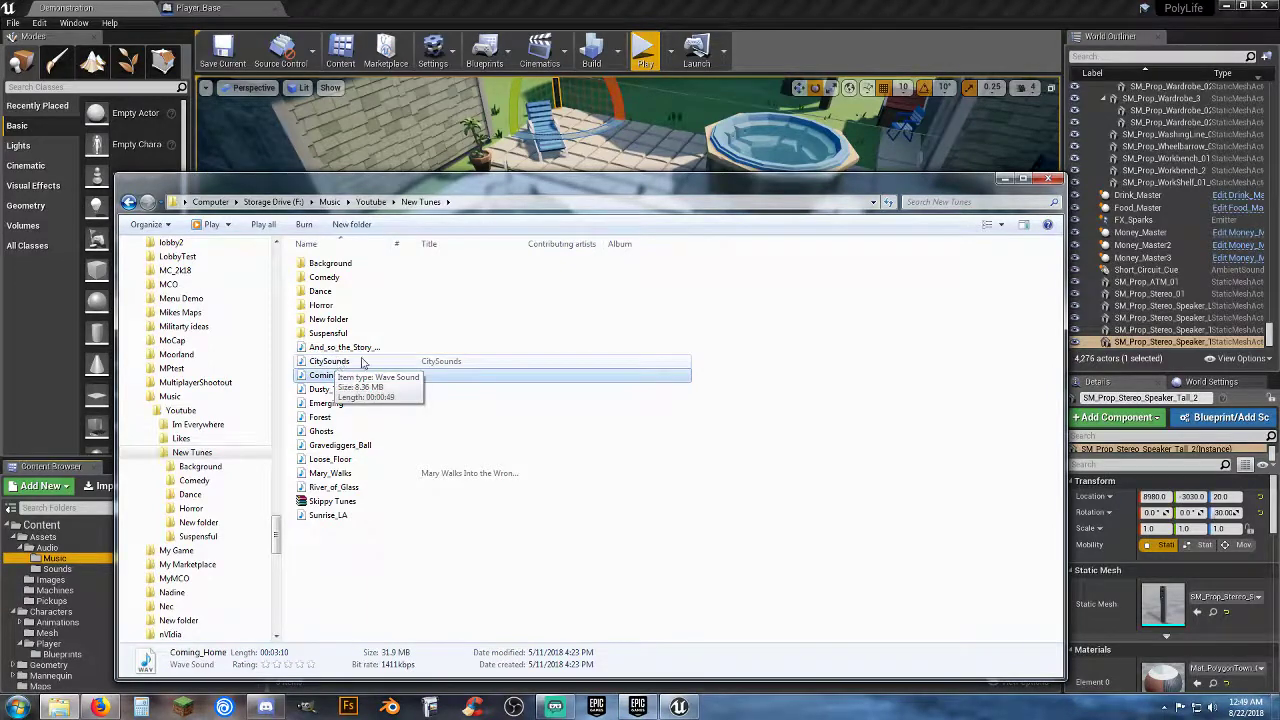
{"action": "double_click", "coordinate": [366, 348]}
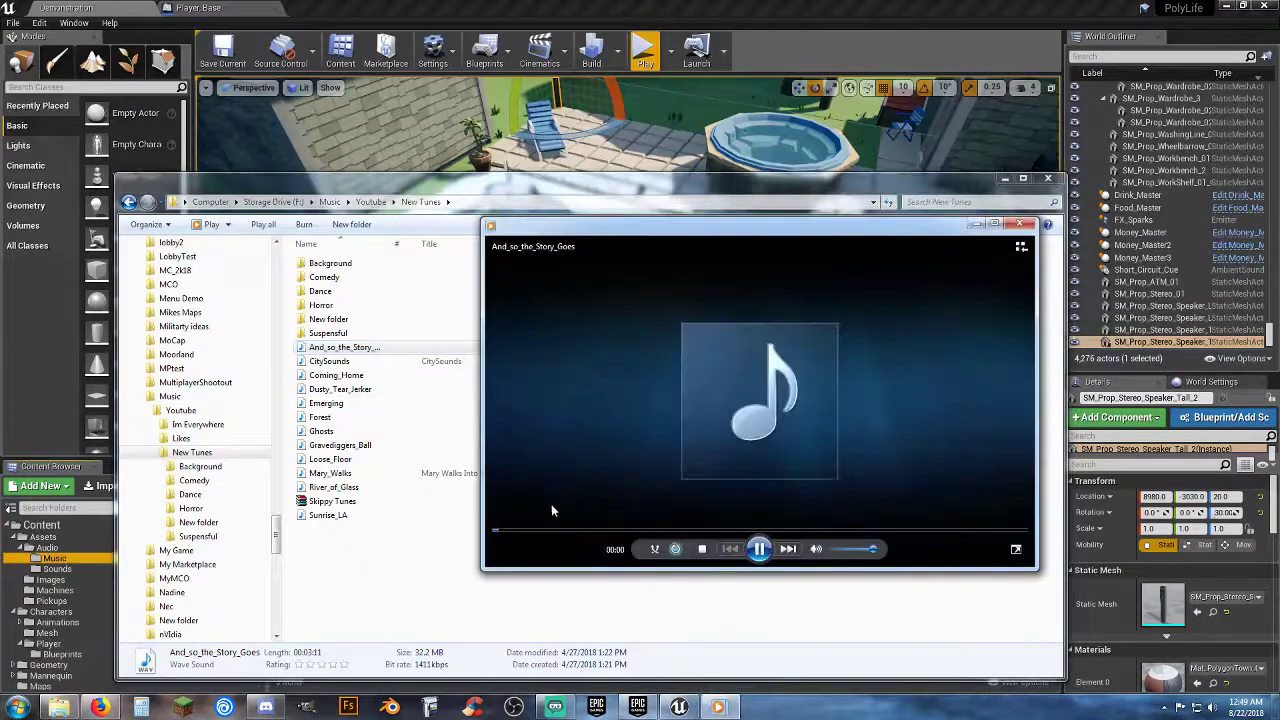
{"action": "left_click", "coordinate": [1020, 225]}
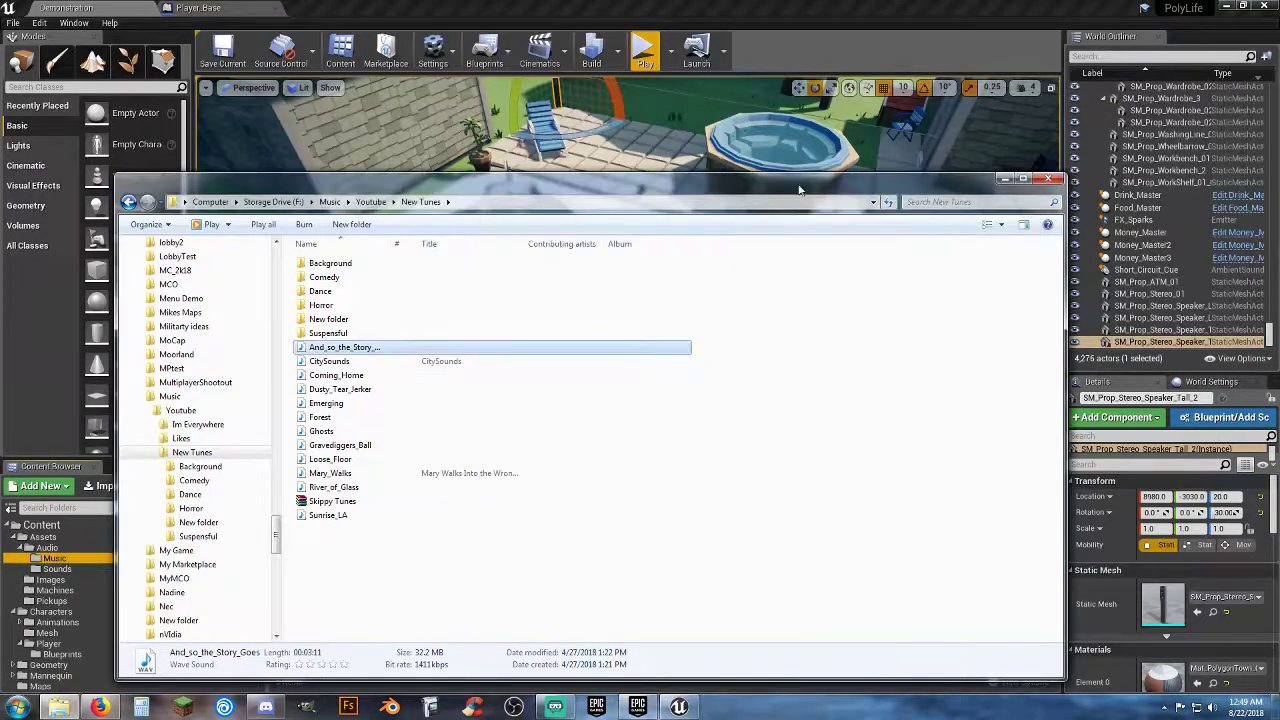
Import And_so_the_Story_Goes into the project's Music folder, create a sound cue from it and save both assets.
{"action": "left_click_drag", "start_coordinate": [786, 183], "coordinate": [0, 105]}
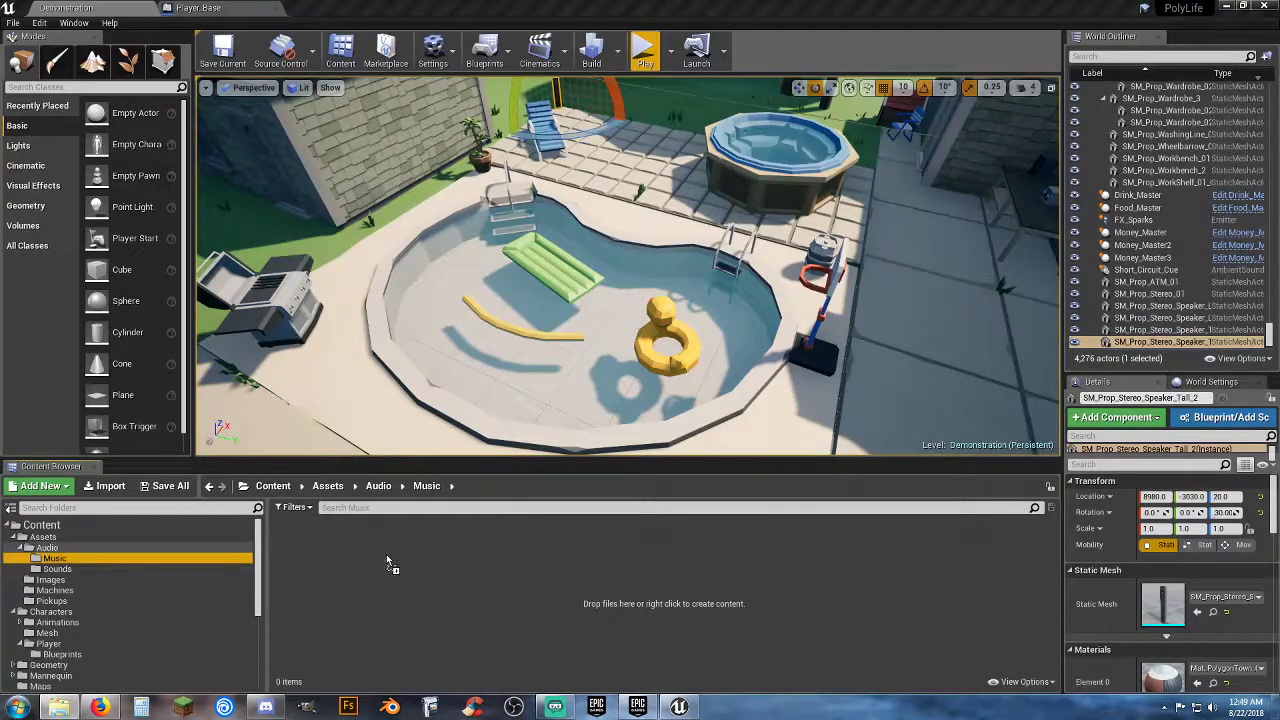
{"action": "left_click_drag", "start_coordinate": [388, 563], "coordinate": [385, 560]}
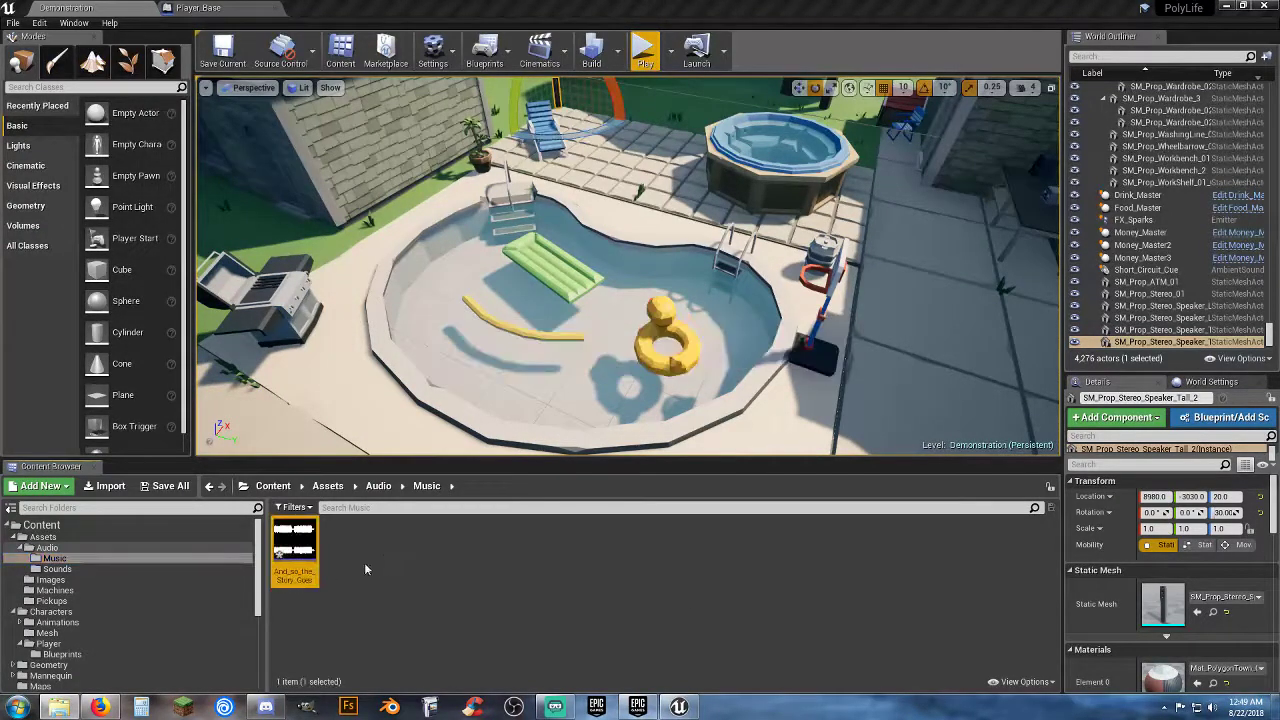
{"action": "right_click", "coordinate": [312, 576]}
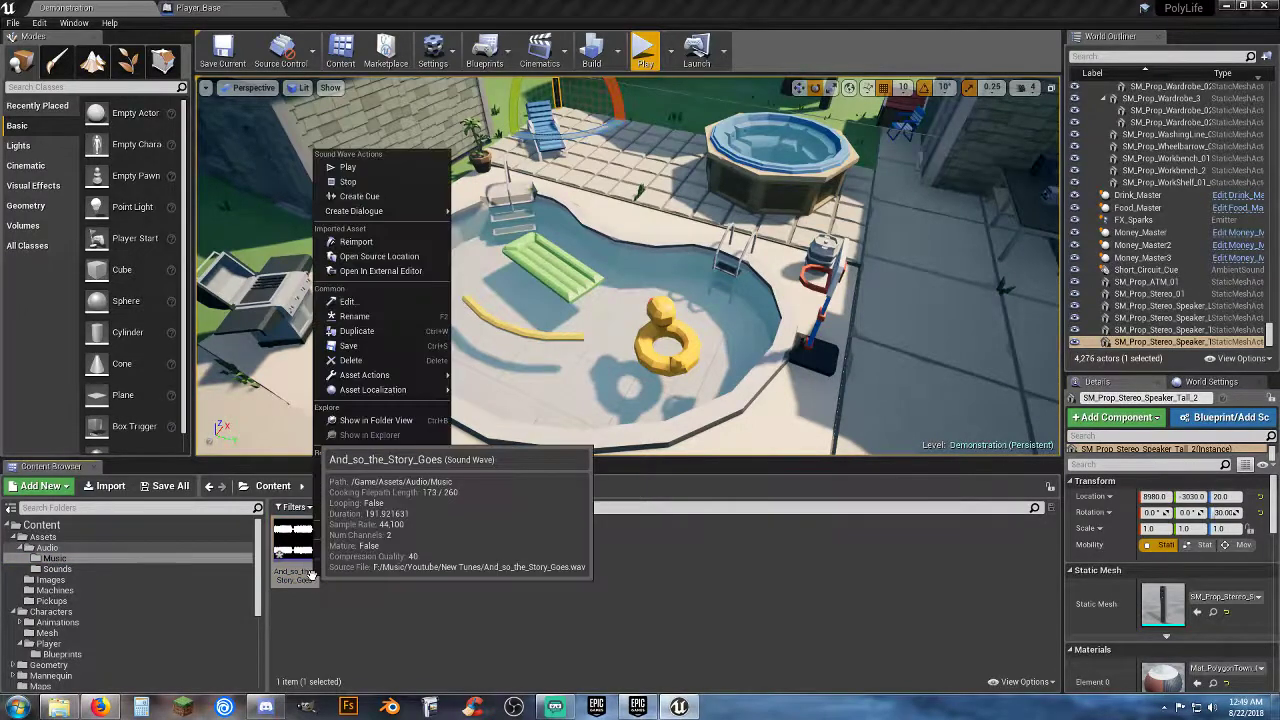
{"action": "left_click", "coordinate": [359, 196]}
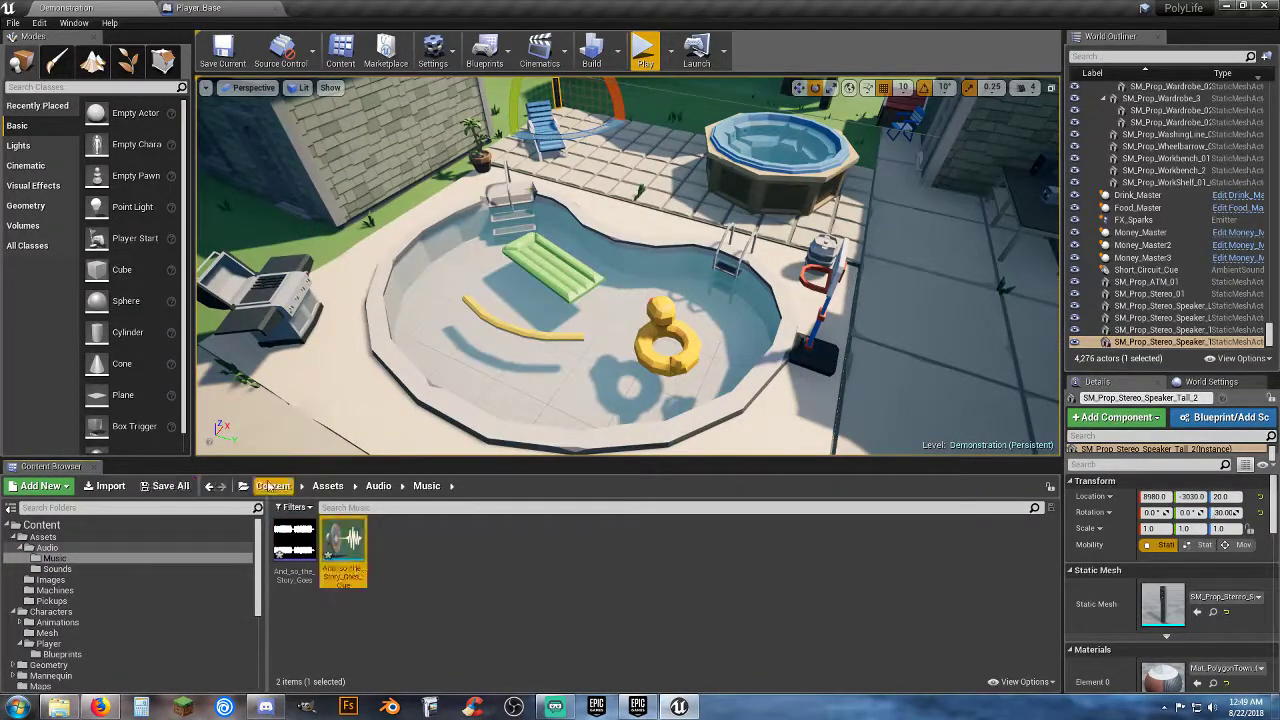
{"action": "left_click", "coordinate": [192, 488]}
{"action": "left_click", "coordinate": [758, 469]}
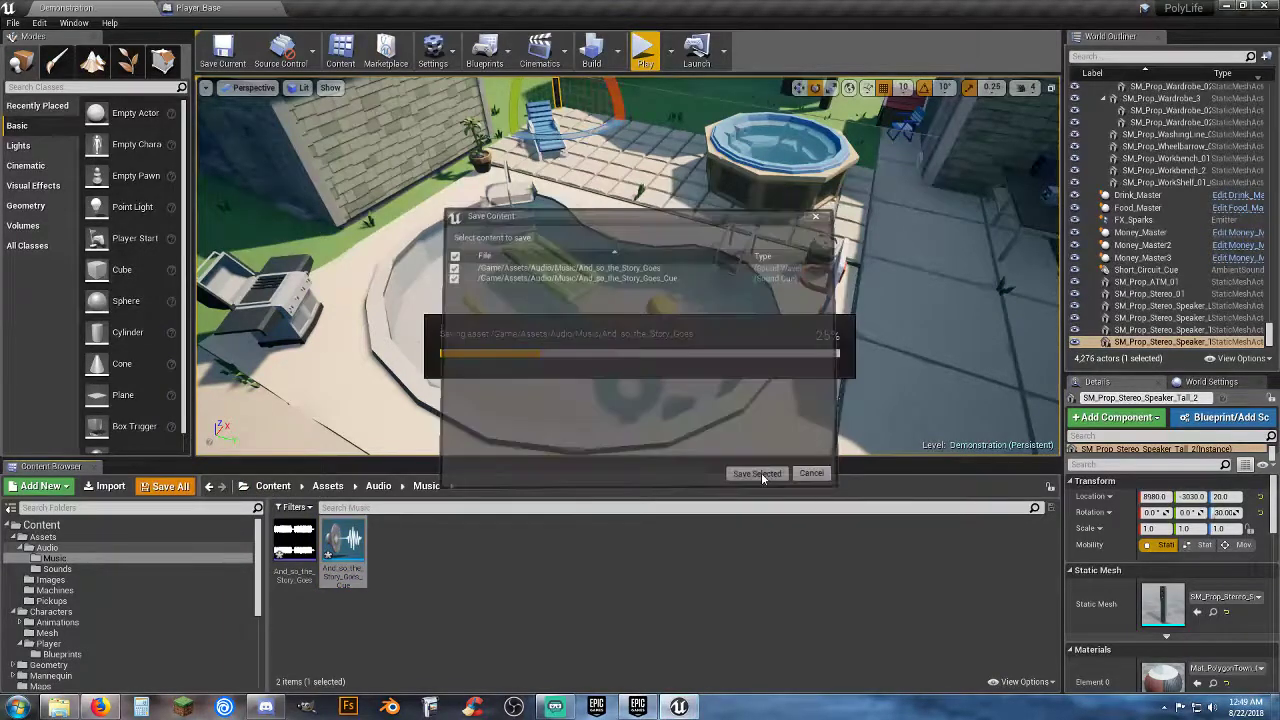
Open the And_so_the_Story_Goes cue, enable looping on its Wave Player node and space the nodes apart.
{"action": "double_click", "coordinate": [343, 550]}
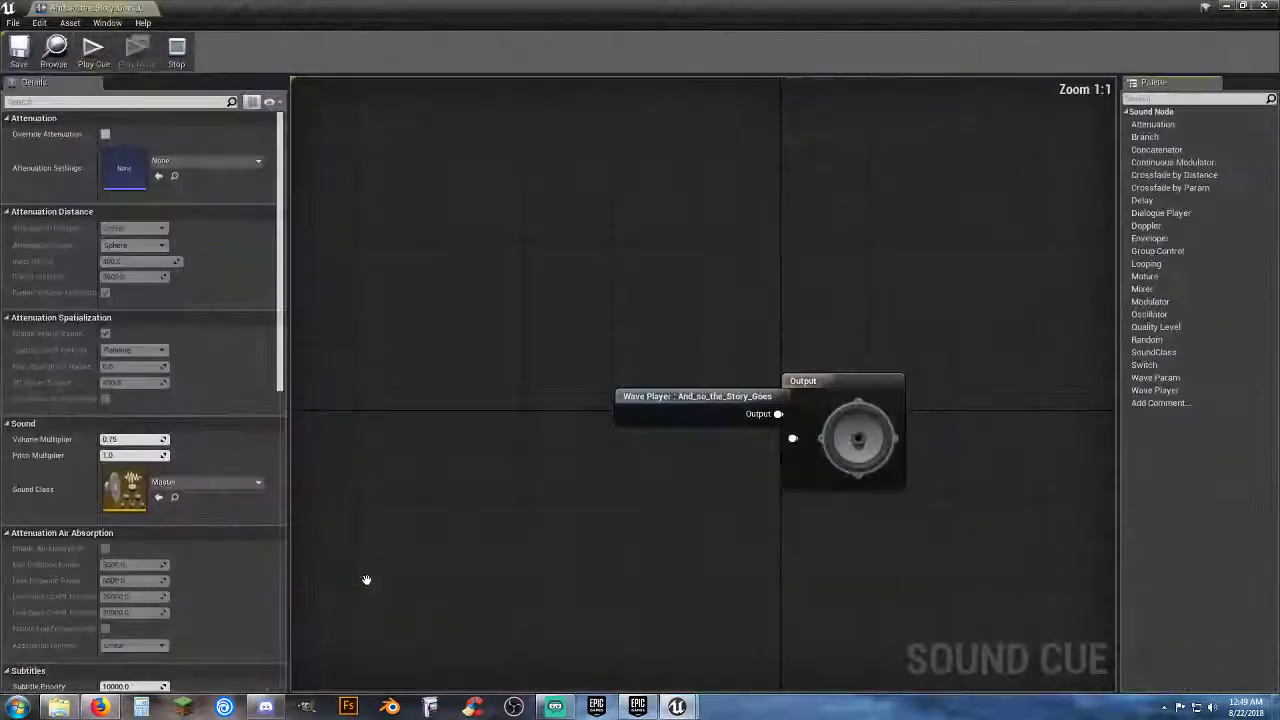
{"action": "left_click_drag", "start_coordinate": [659, 406], "coordinate": [484, 343]}
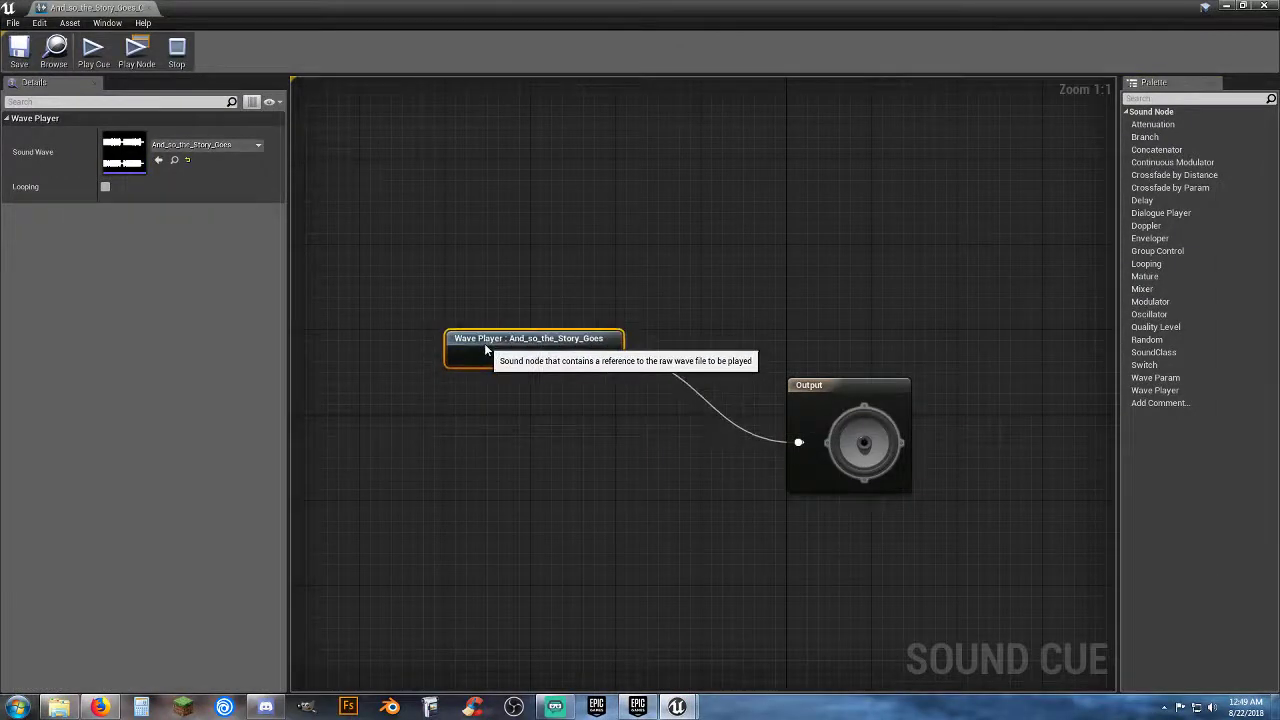
{"action": "left_click", "coordinate": [104, 187]}
{"action": "left_click_drag", "start_coordinate": [842, 390], "coordinate": [844, 351]}
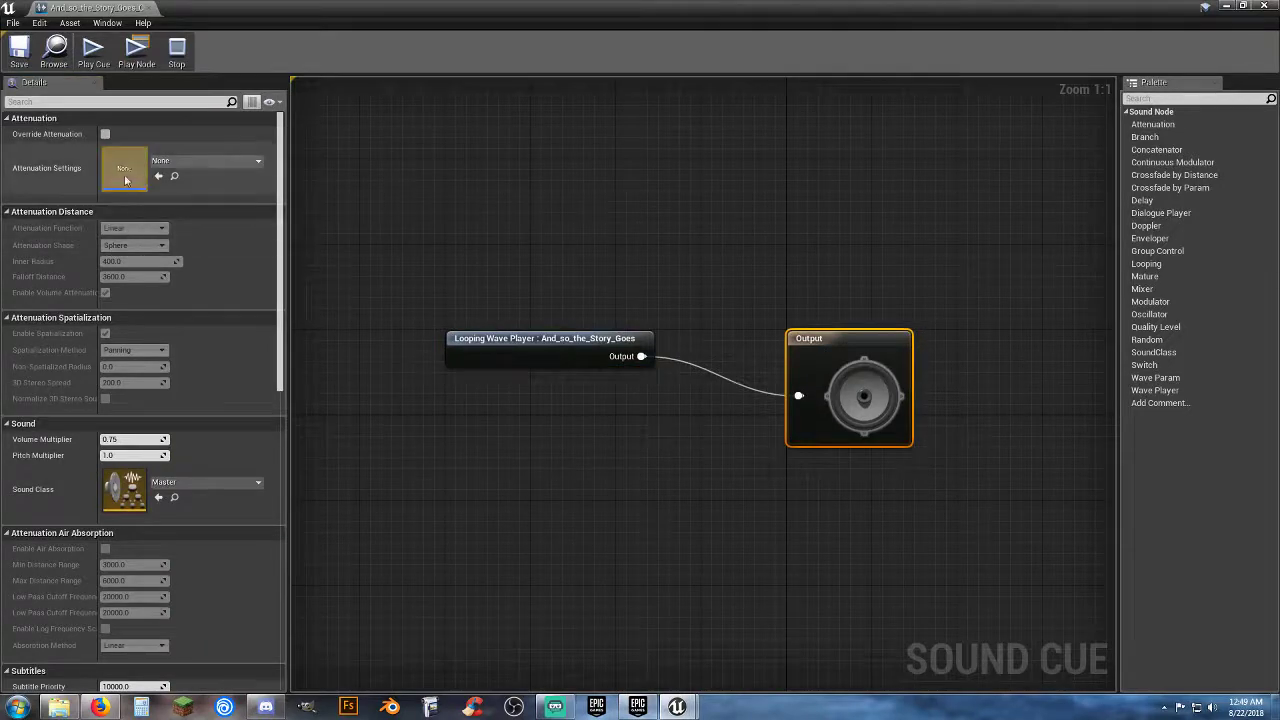
Enable the cue's attenuation override, set its volume multiplier to 0.5, and play the cue to check it.
{"action": "left_click", "coordinate": [105, 134]}
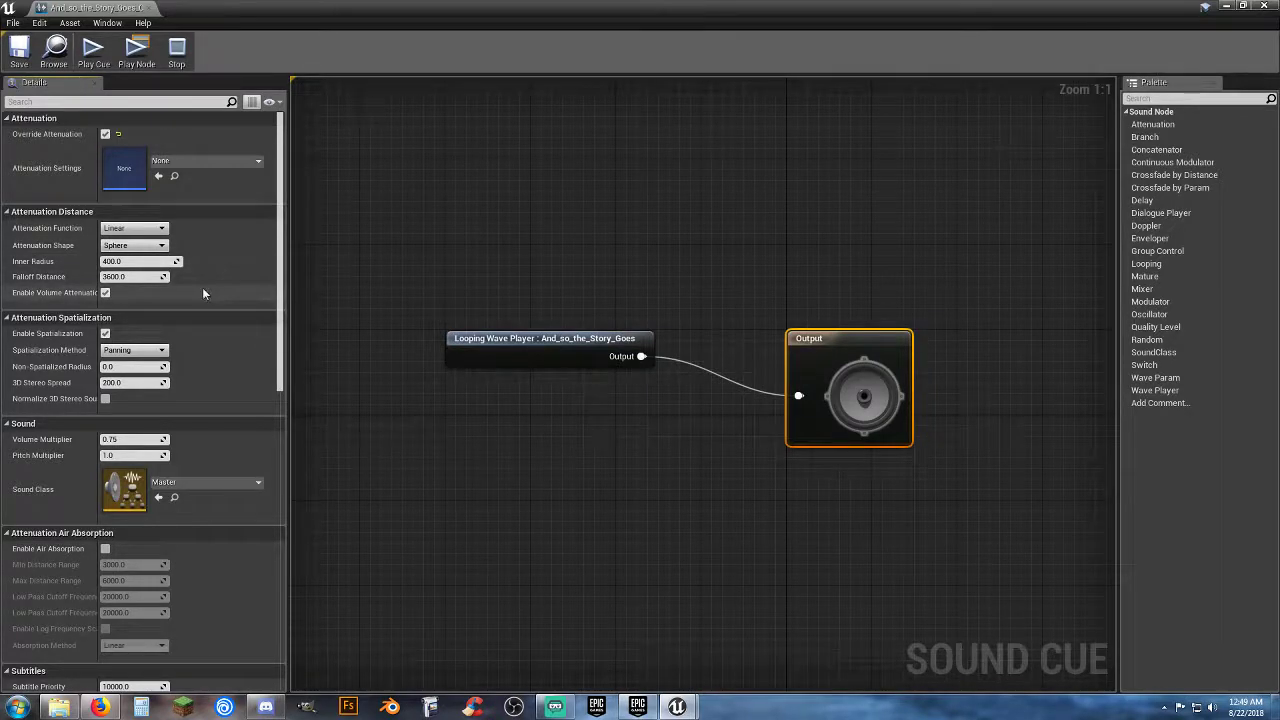
{"action": "left_click", "coordinate": [125, 439]}
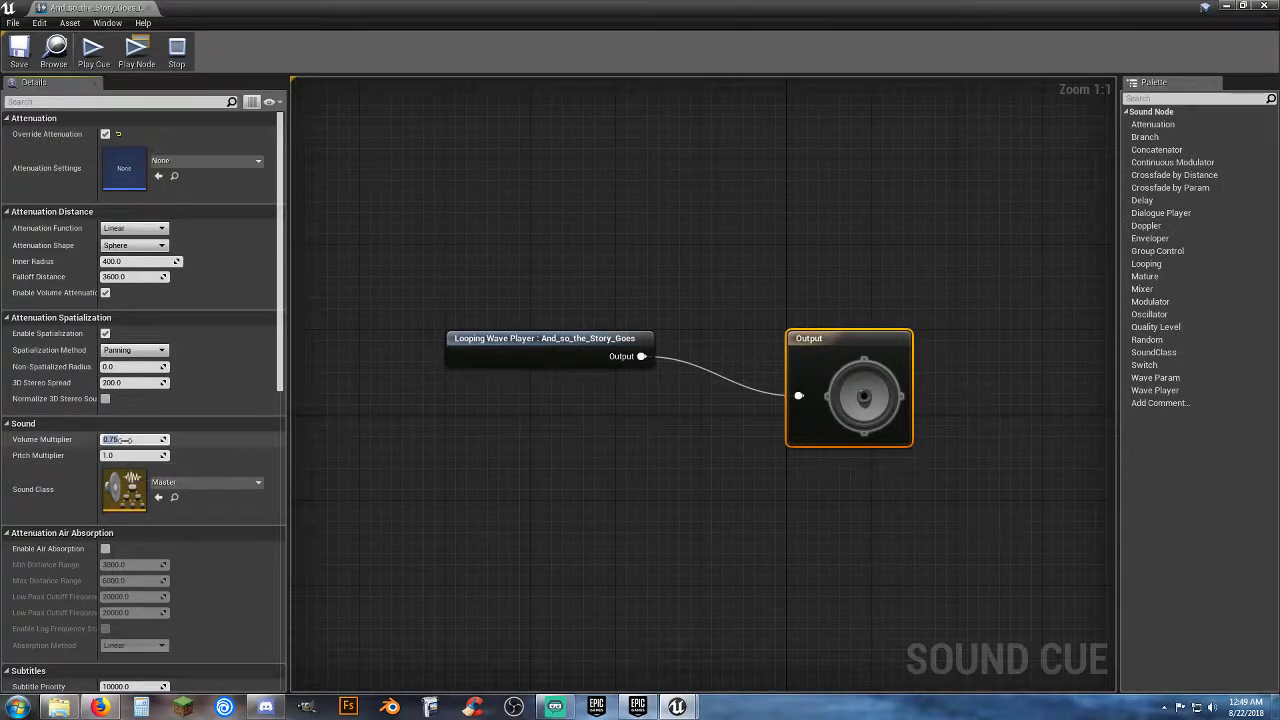
{"action": "type", "text": "0"}
{"action": "left_click", "coordinate": [391, 471]}
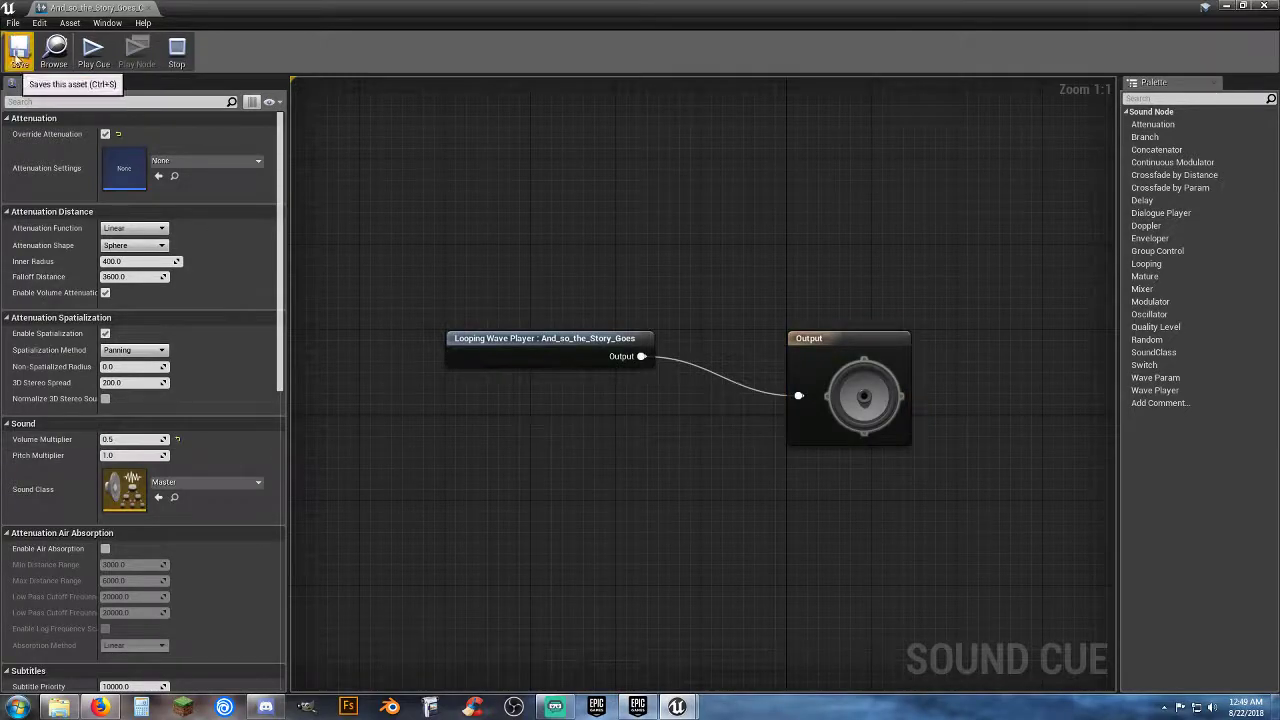
{"action": "left_click", "coordinate": [93, 52]}
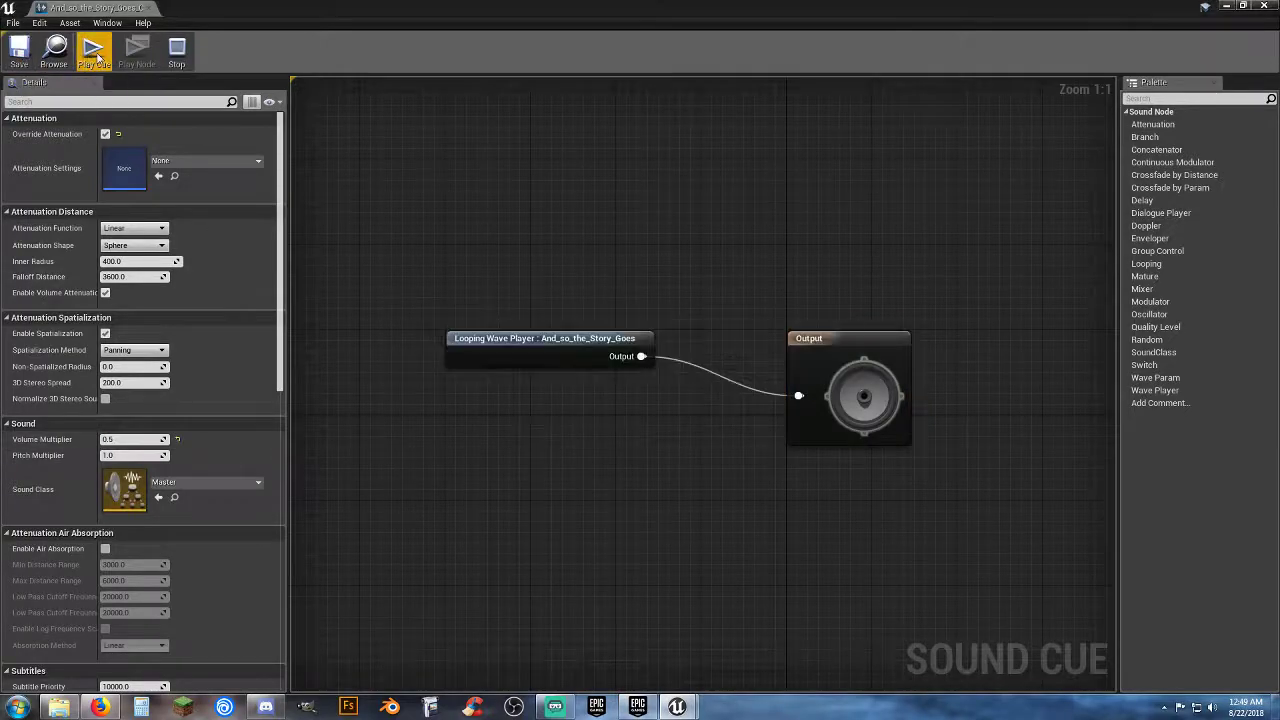
{"action": "left_click", "coordinate": [144, 8]}
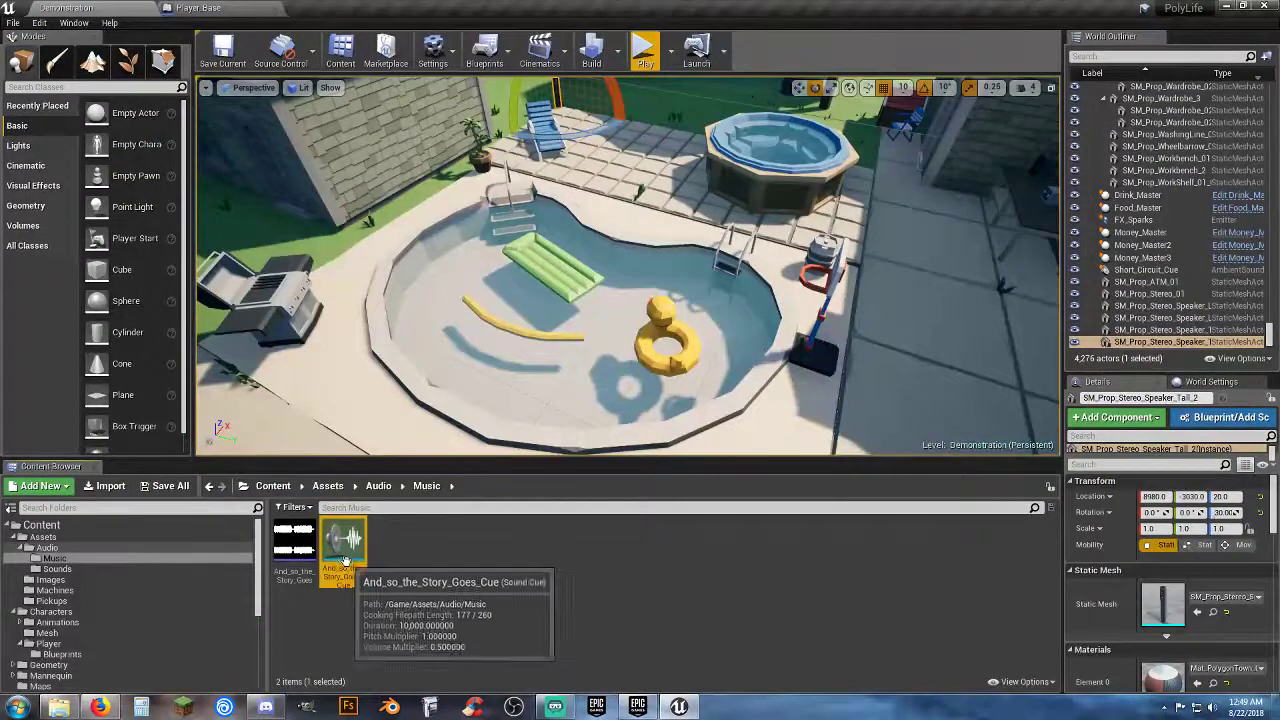
Place the And_so_the_Story_Goes cue in the level at the pool's edge and check its attenuation range over the neighbourhood.
{"action": "left_click_drag", "start_coordinate": [343, 545], "coordinate": [640, 208]}
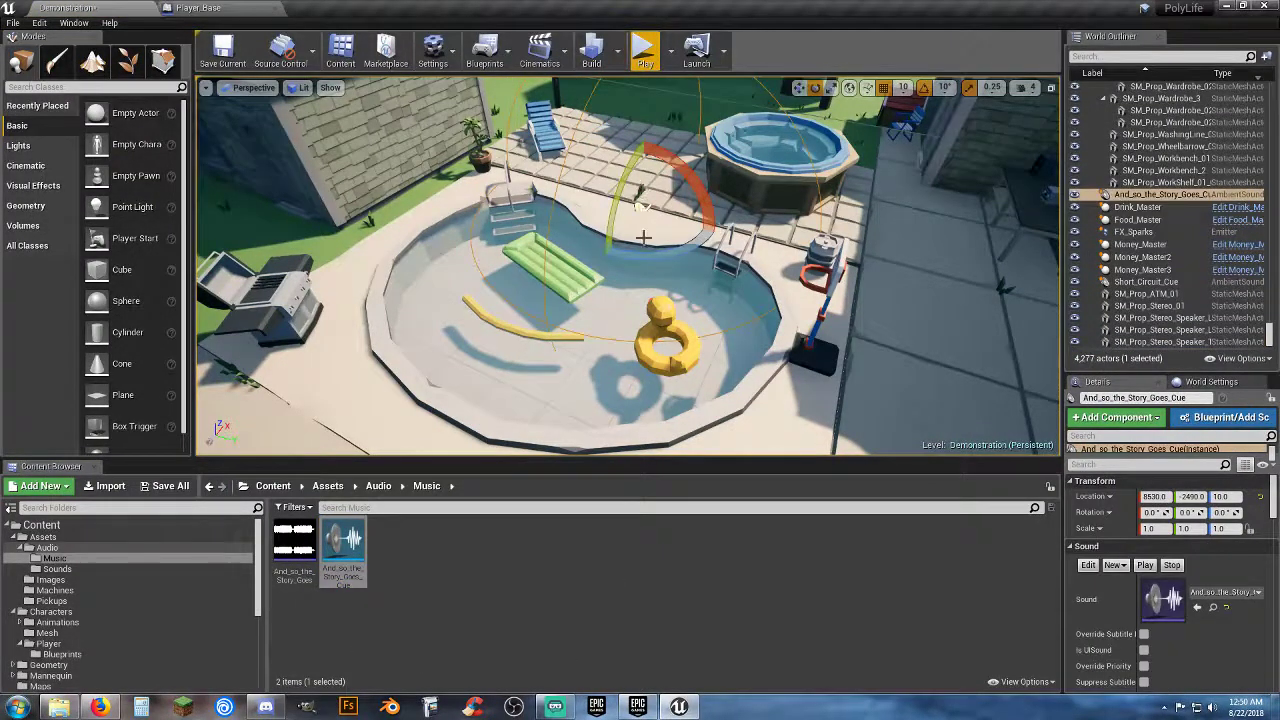
{"action": "right_click_drag", "start_coordinate": [640, 170], "coordinate": [492, 176]}
{"action": "key", "text": "s"}
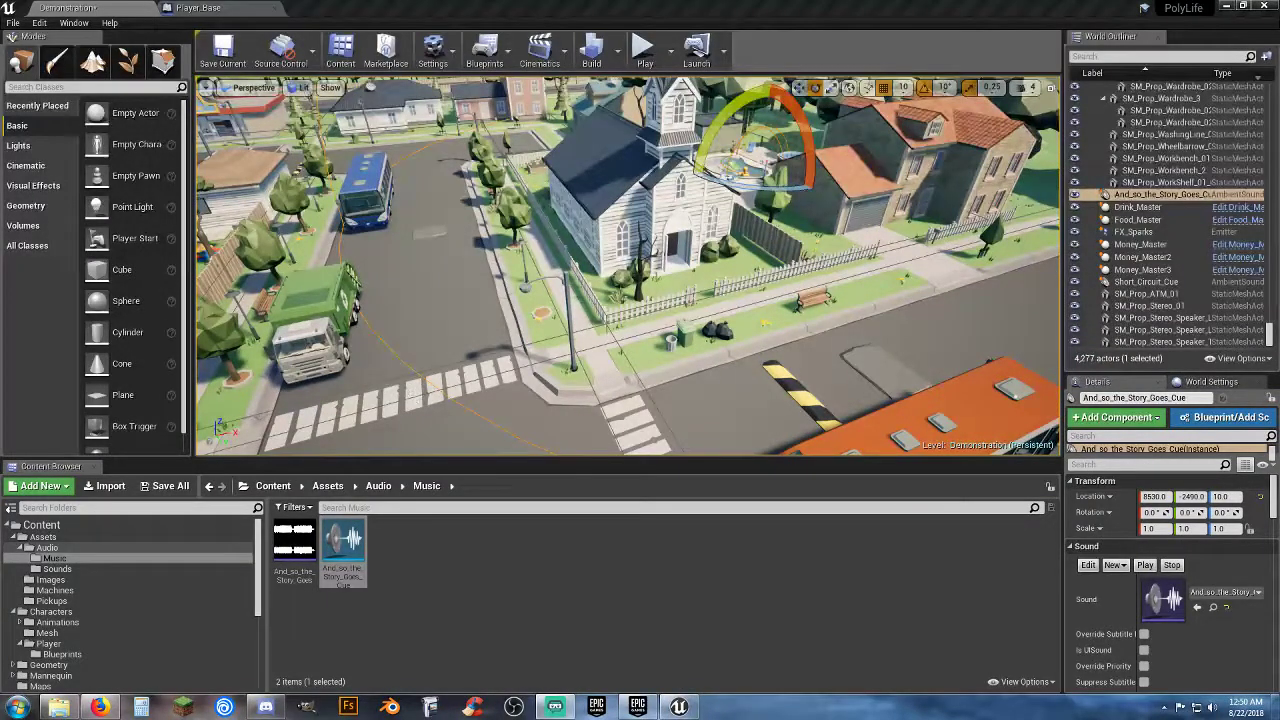
{"action": "key", "text": "s"}
{"action": "right_click_drag", "start_coordinate": [629, 335], "coordinate": [603, 310]}
{"action": "key", "text": "w"}
{"action": "key", "text": "s"}
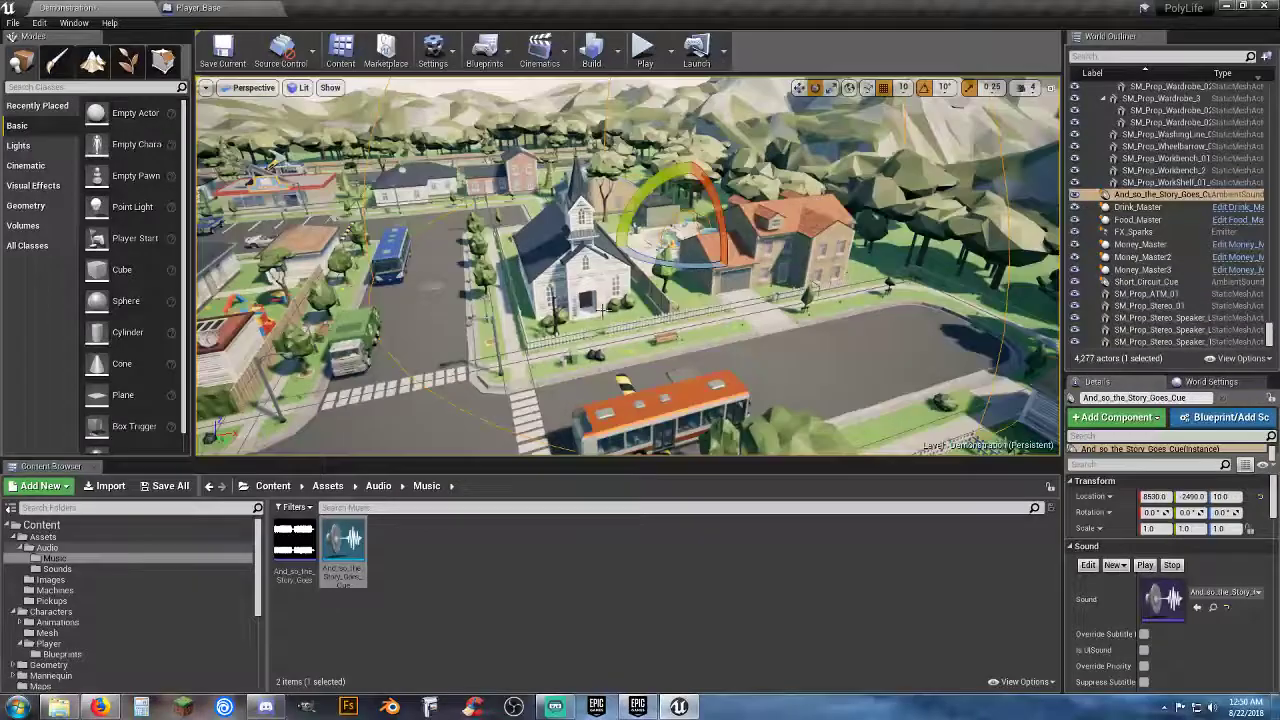
Play the level and walk the character around the backyard patio to test the music and surroundings.
{"action": "left_click", "coordinate": [645, 55]}
{"action": "key", "text": "w"}
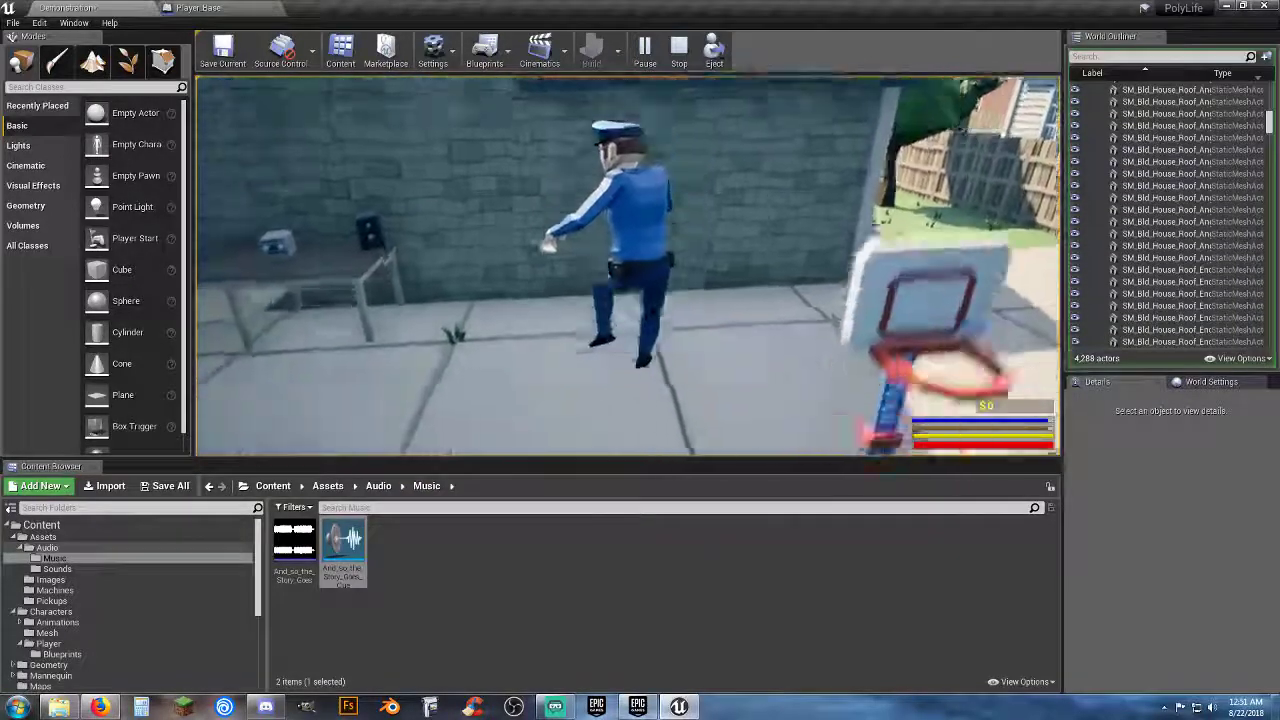
{"action": "key", "text": "space"}
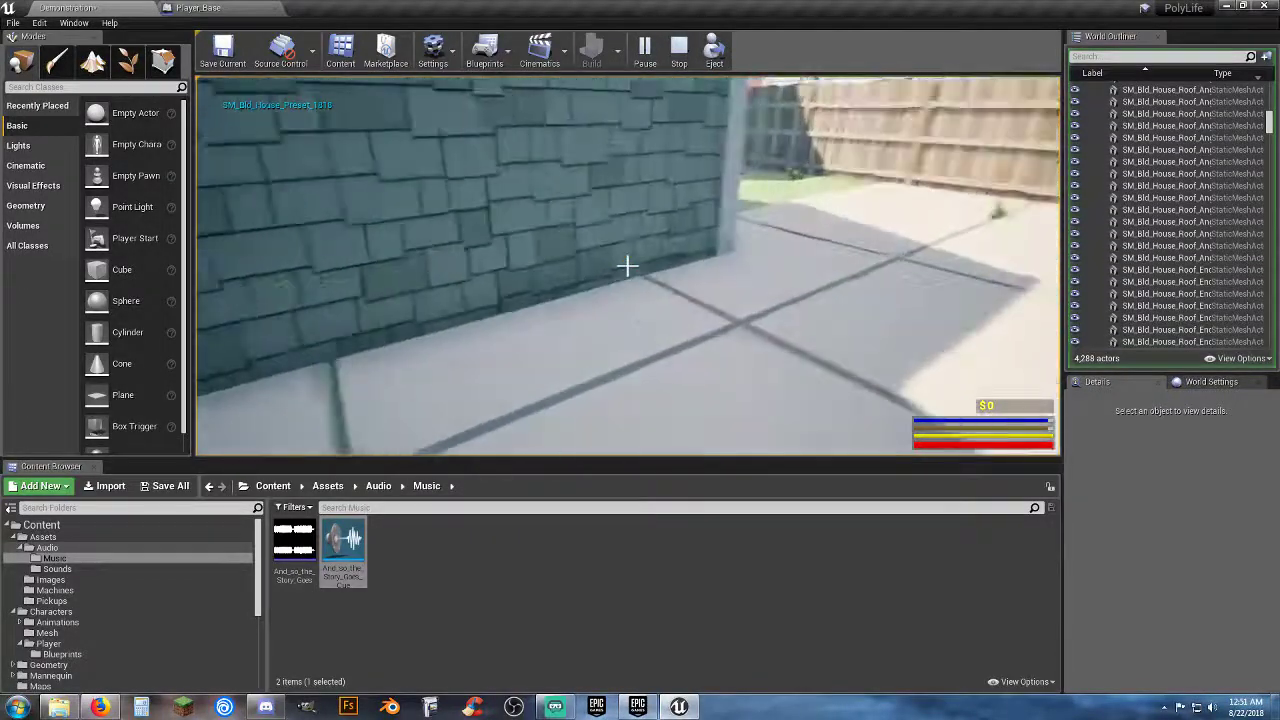
{"action": "key", "text": "e"}
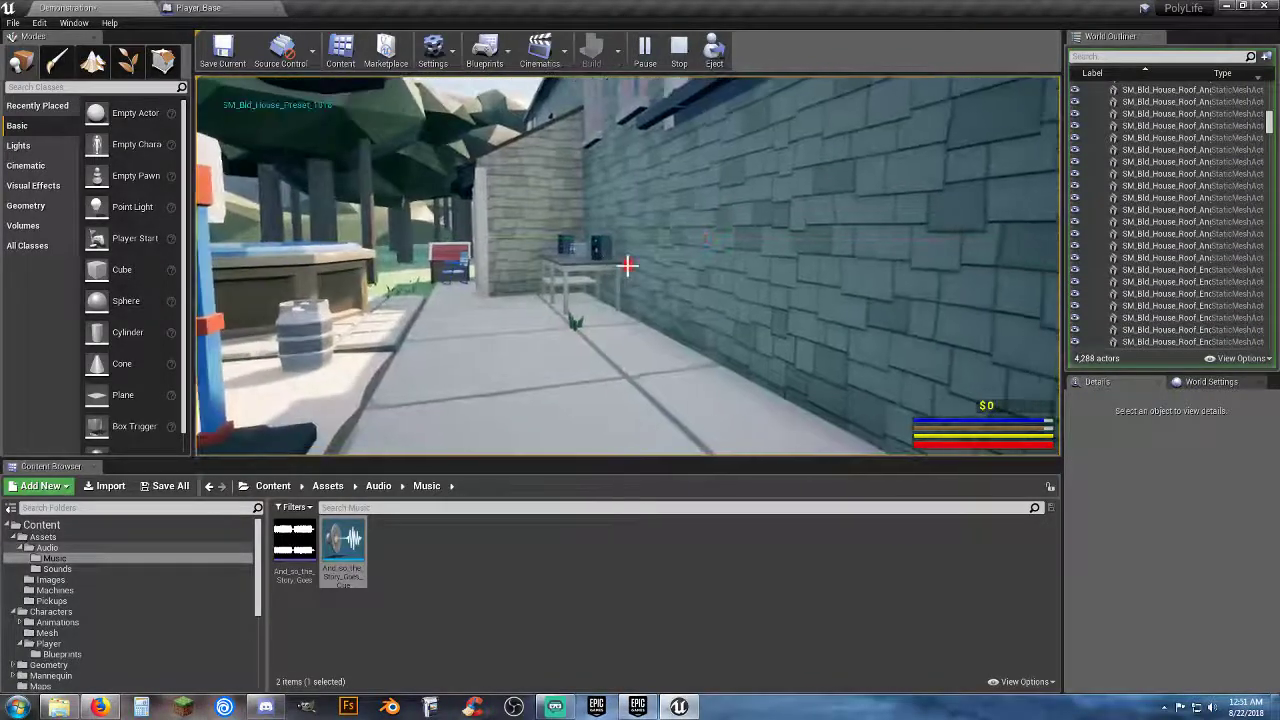
{"action": "key", "text": "Escape"}
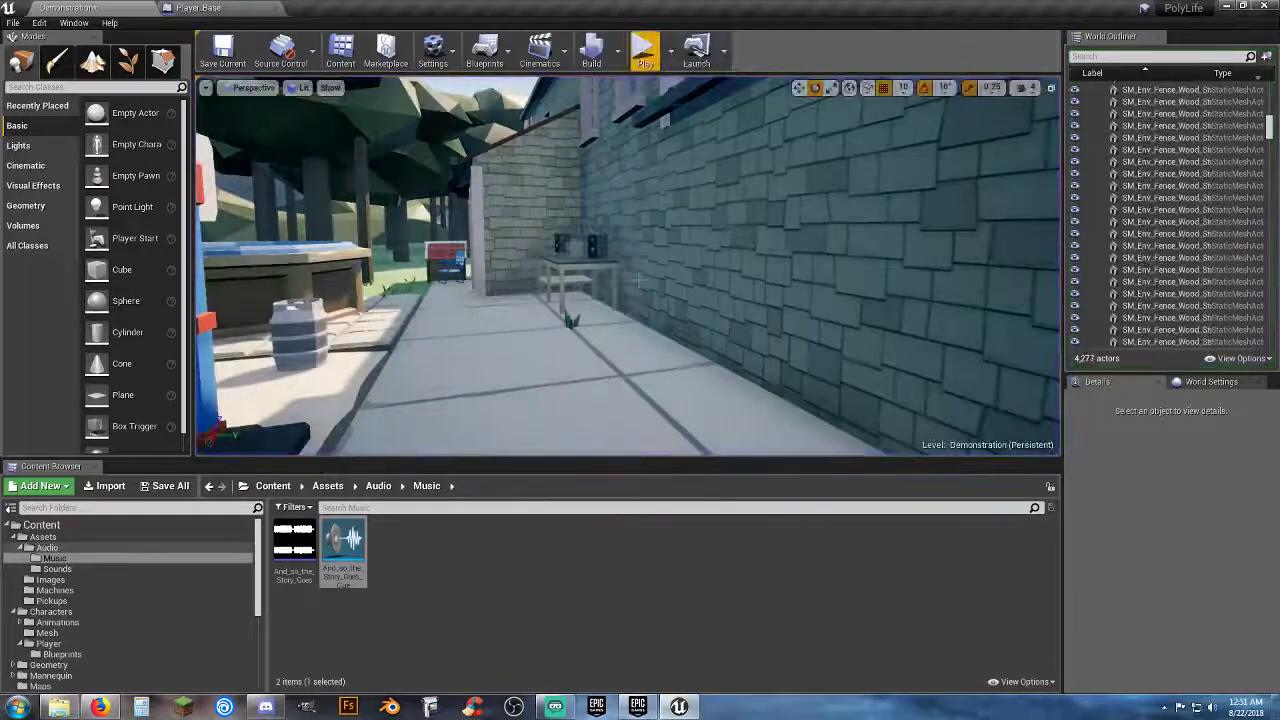
Locate the mesh of the house beside the pool, SM_Bld_House_Preset_11, and open it in the mesh editor to view the whole building.
{"action": "left_click", "coordinate": [641, 280]}
{"action": "right_click_drag", "start_coordinate": [641, 285], "coordinate": [578, 402]}
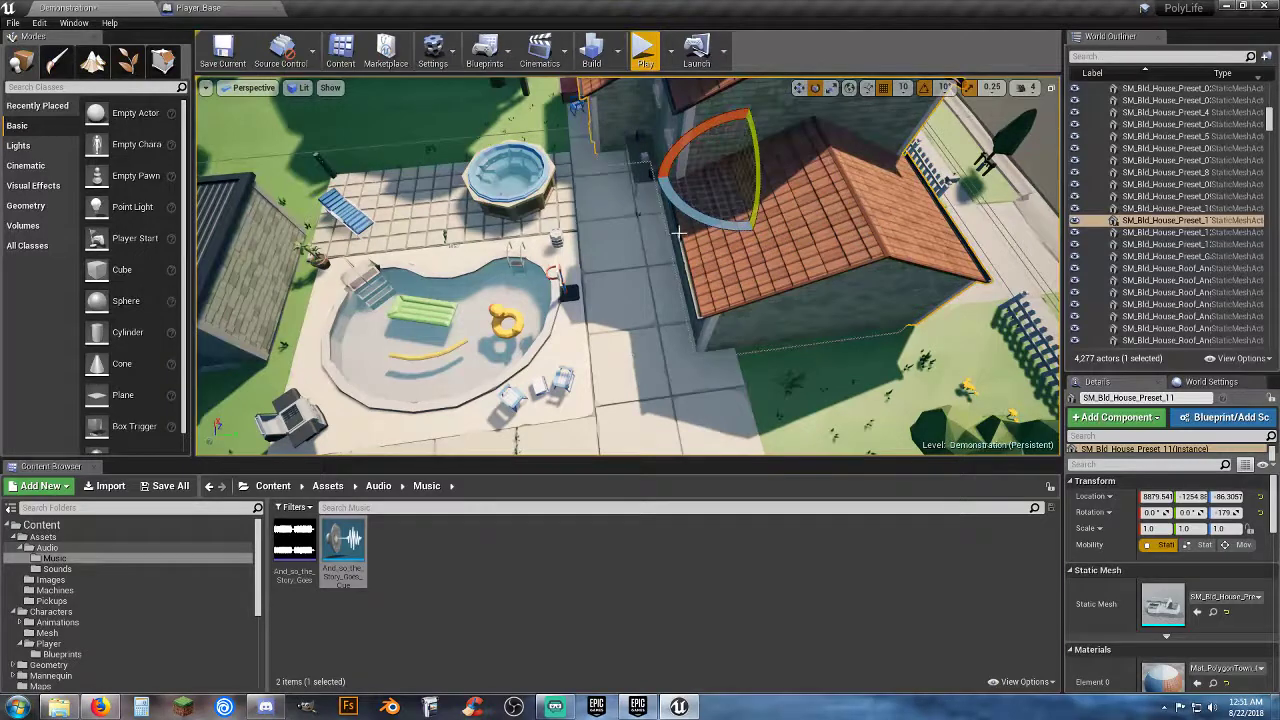
{"action": "left_click", "coordinate": [1213, 613]}
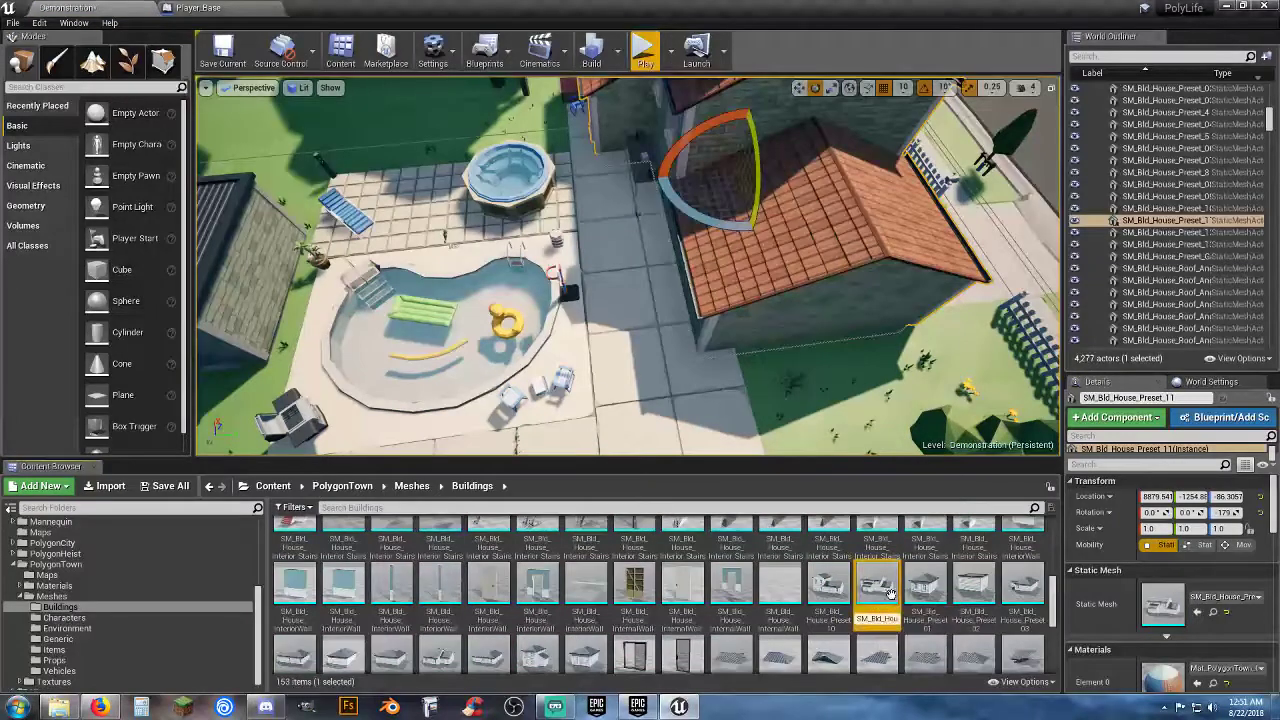
{"action": "double_click", "coordinate": [890, 593]}
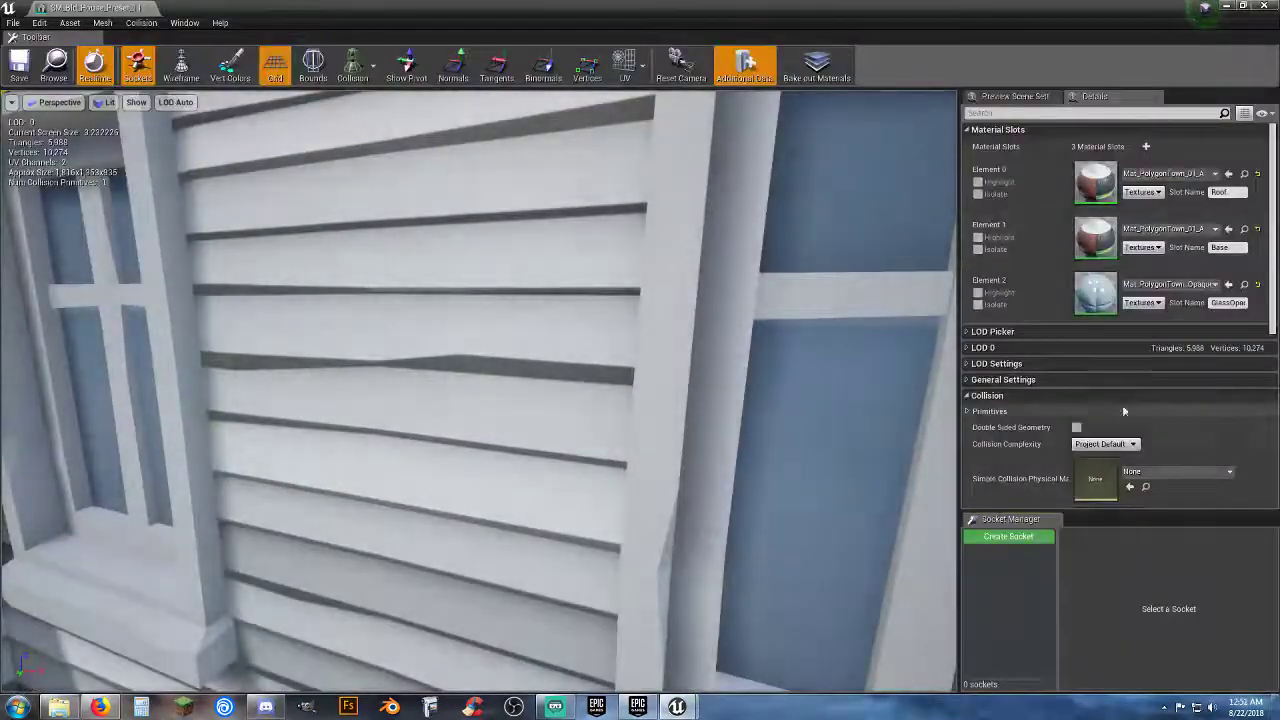
{"action": "key", "text": "s"}
{"action": "right_click_drag", "start_coordinate": [436, 124], "coordinate": [434, 123]}
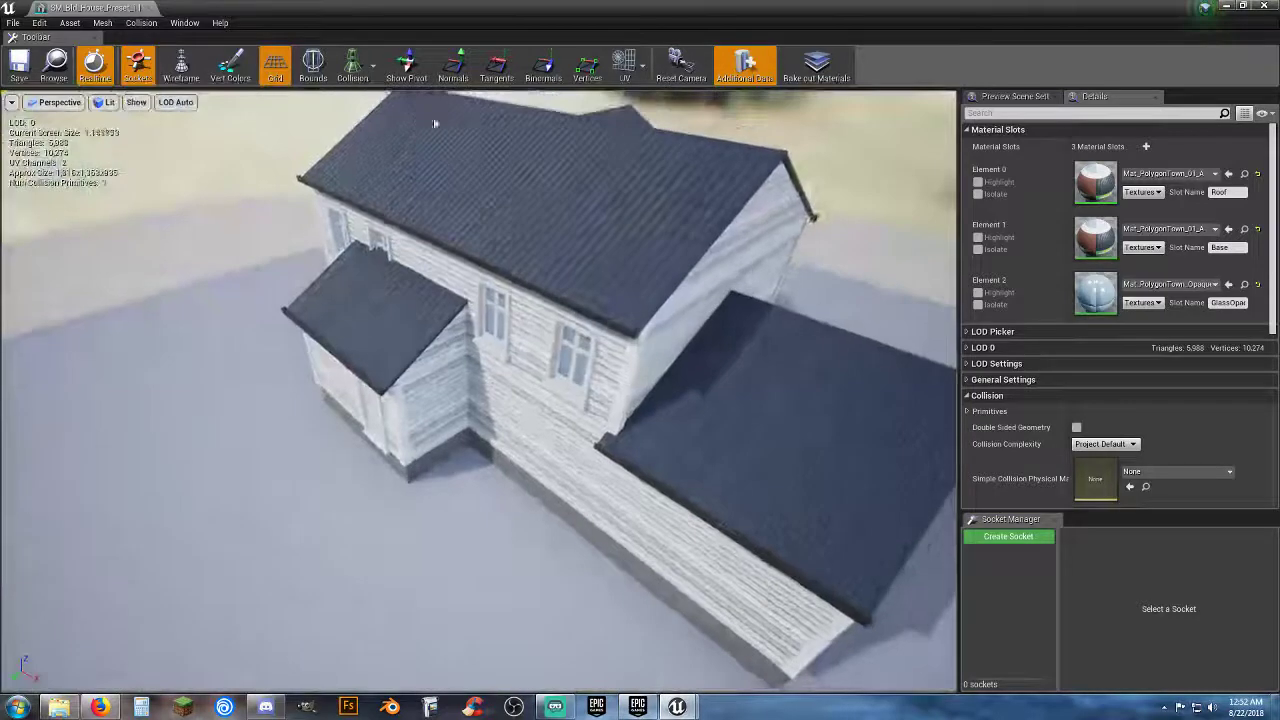
Display the house mesh's simple and complex collision for comparison, leaving only the complex collision shown.
{"action": "left_click", "coordinate": [352, 66]}
{"action": "left_click", "coordinate": [378, 104]}
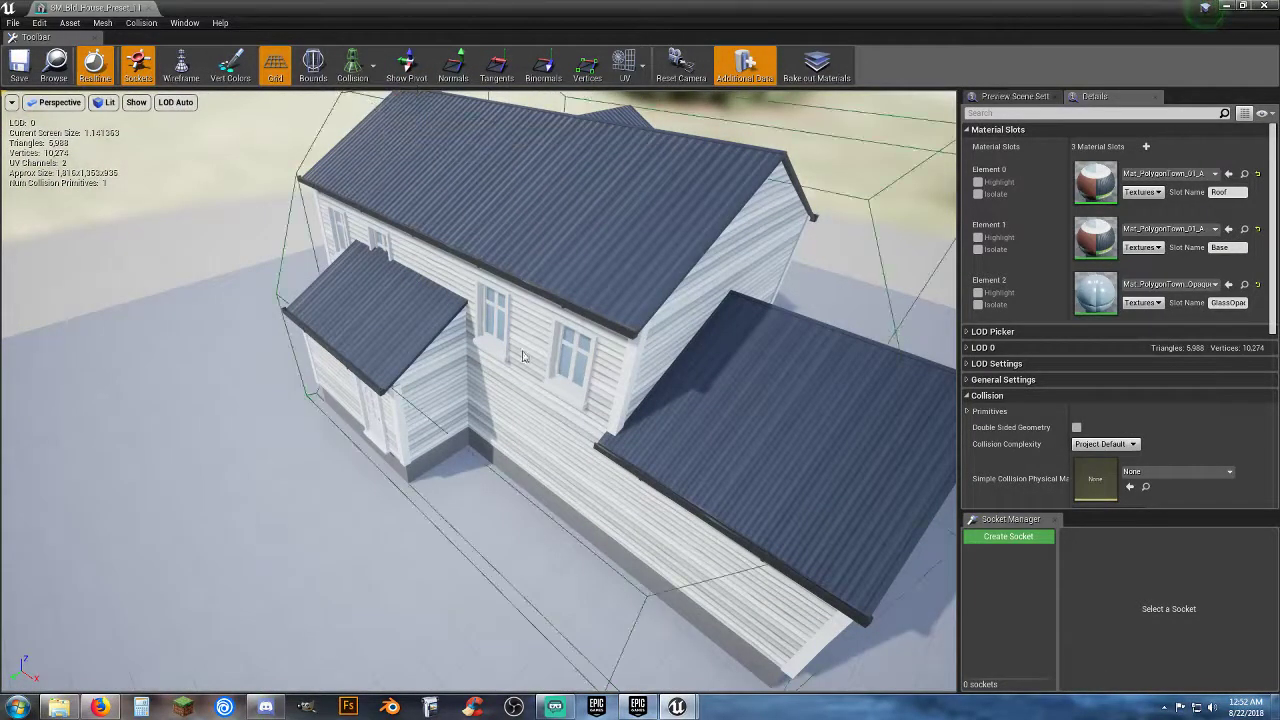
{"action": "right_click_drag", "start_coordinate": [380, 108], "coordinate": [384, 112]}
{"action": "key", "text": "s"}
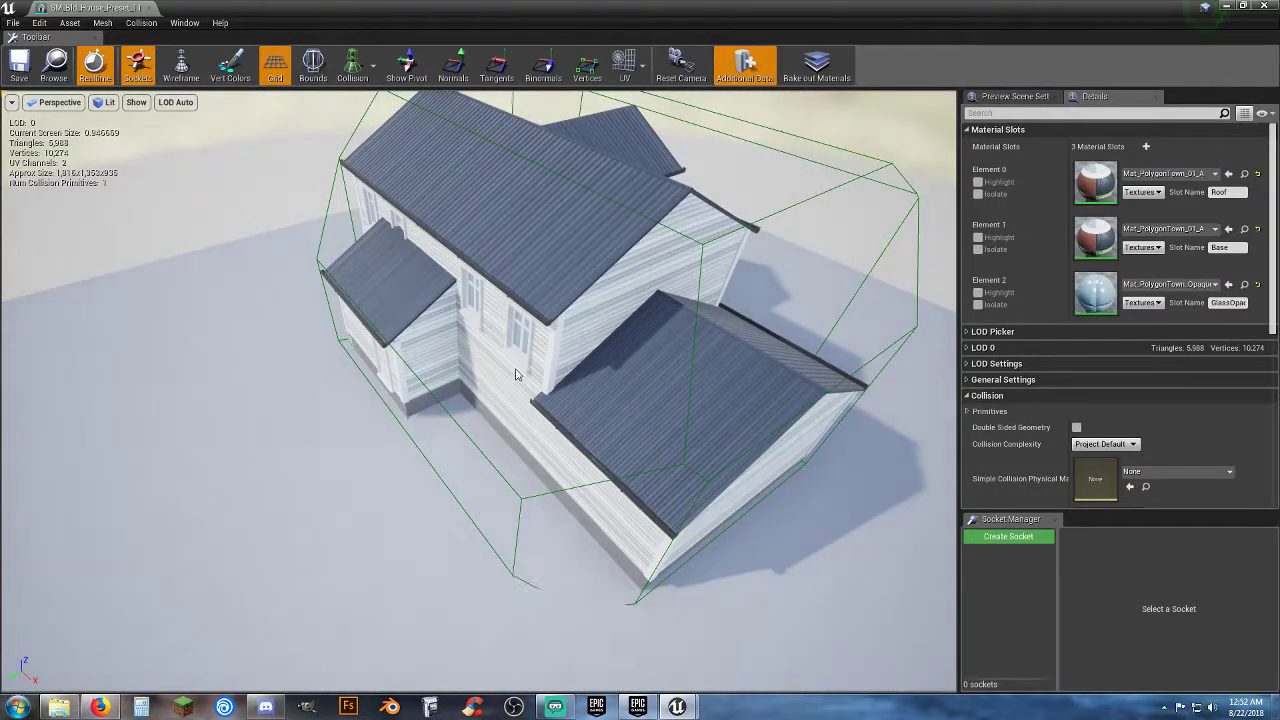
{"action": "left_click", "coordinate": [369, 70]}
{"action": "left_click", "coordinate": [366, 118]}
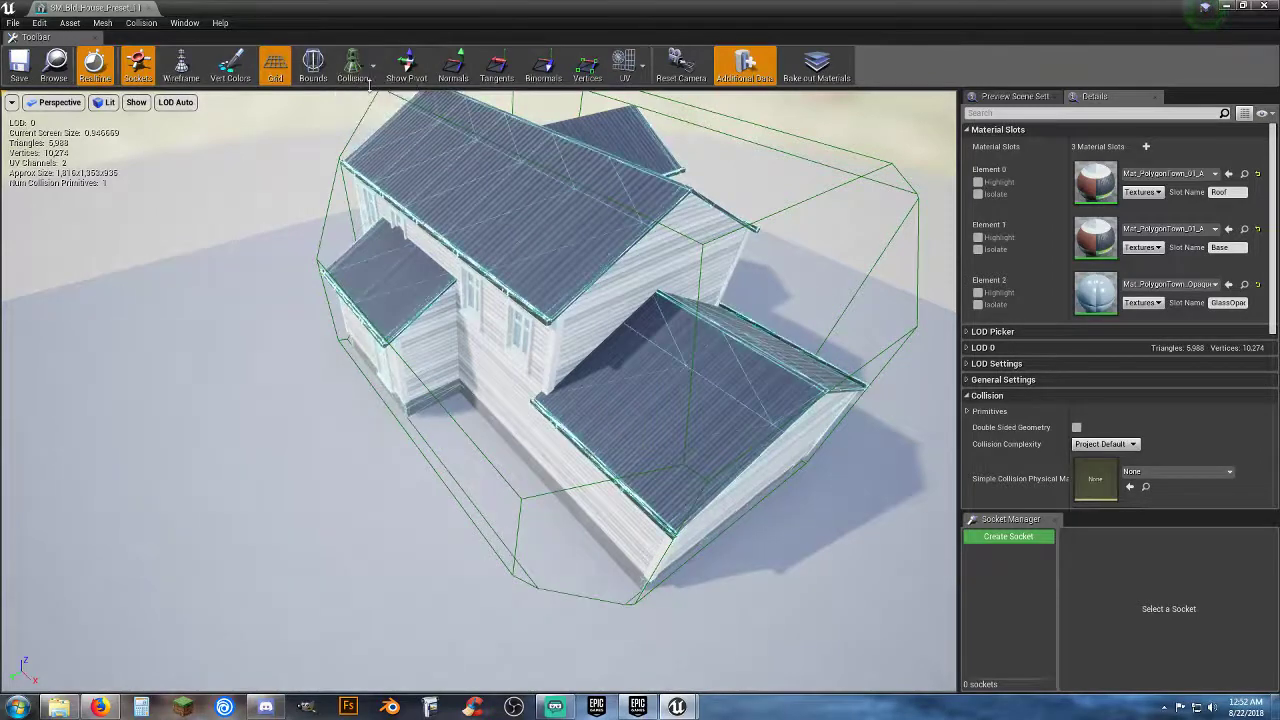
{"action": "left_click", "coordinate": [358, 103]}
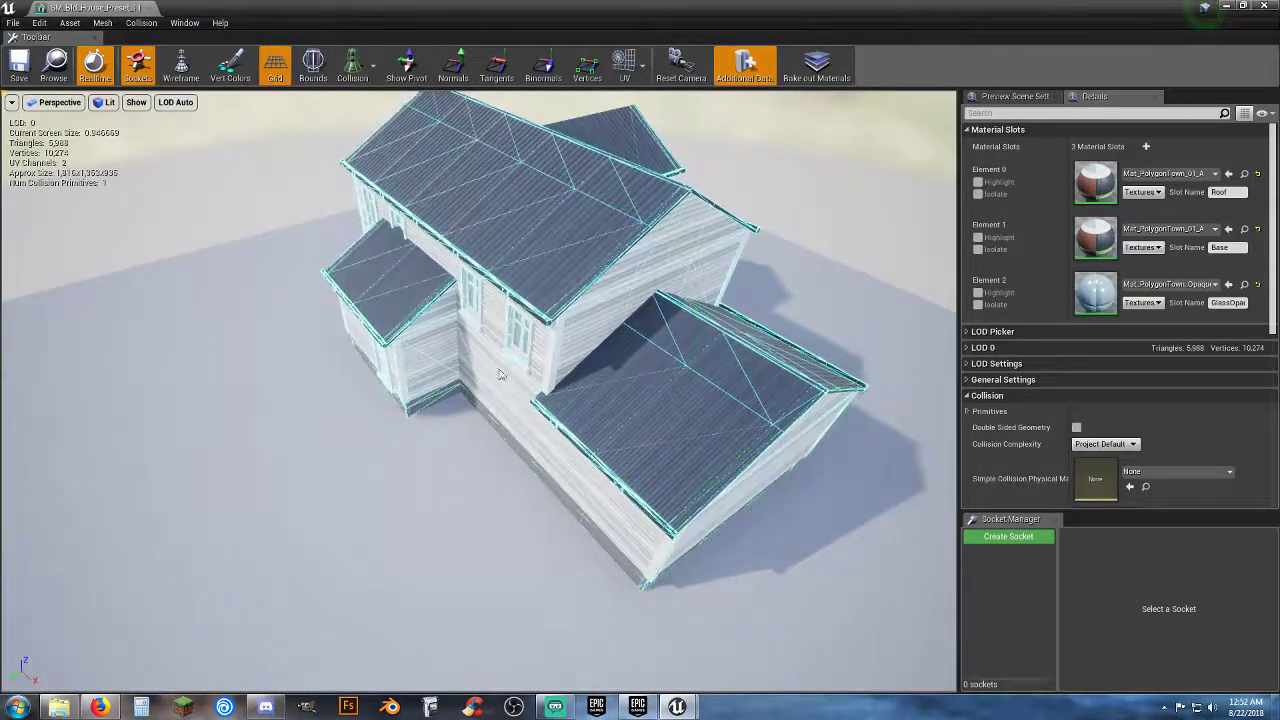
Set the house mesh's collision complexity to Use Complex Collision As Simple, save the mesh and close its editor.
{"action": "left_click", "coordinate": [1112, 444]}
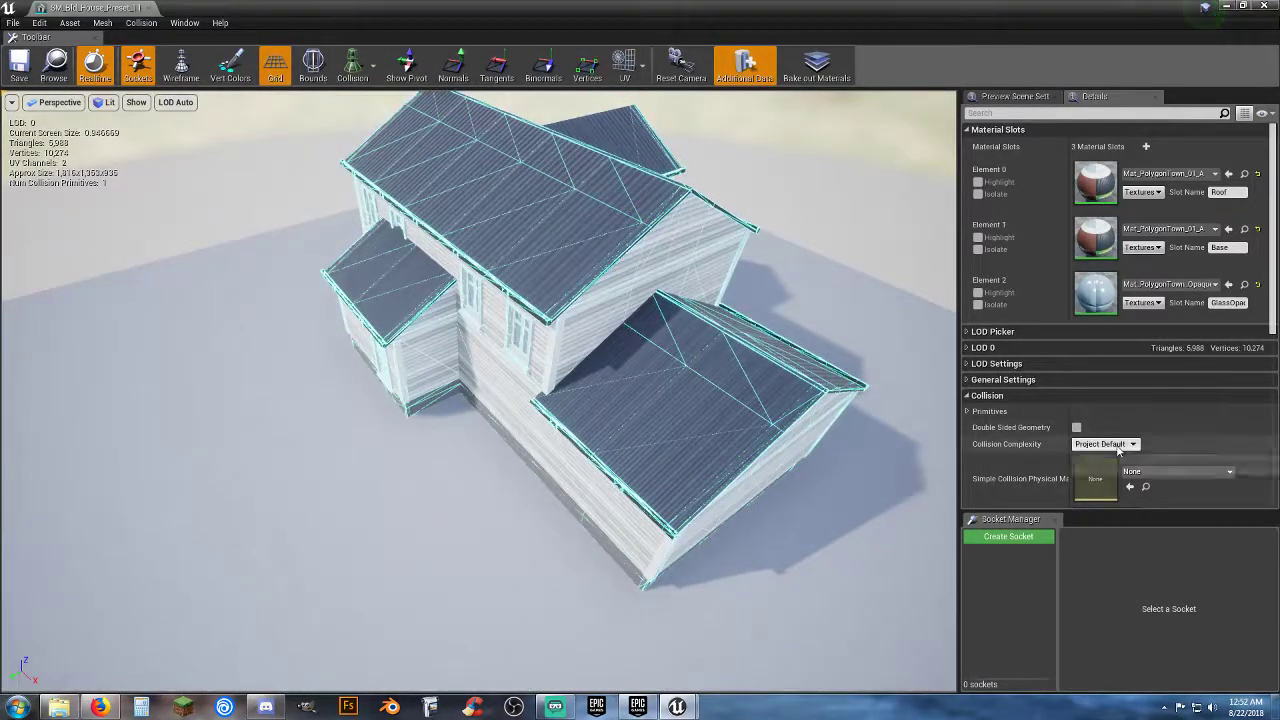
{"action": "left_click", "coordinate": [1127, 481]}
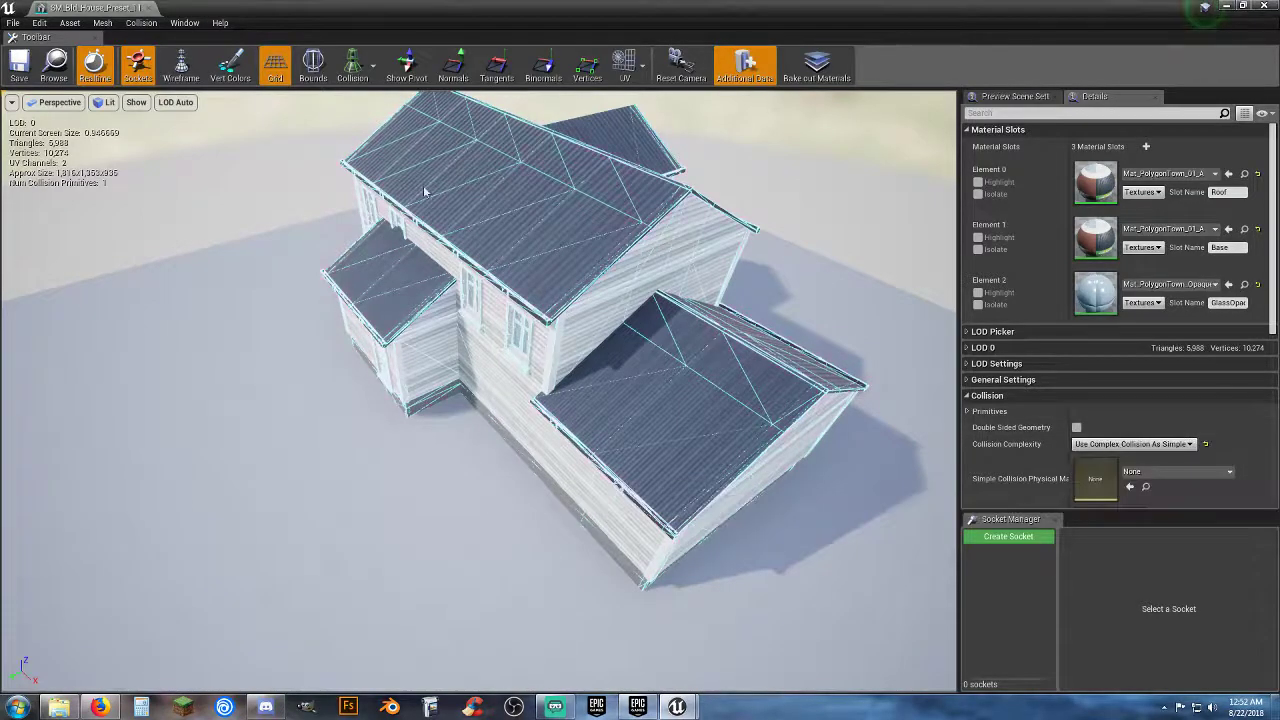
{"action": "left_click", "coordinate": [19, 65]}
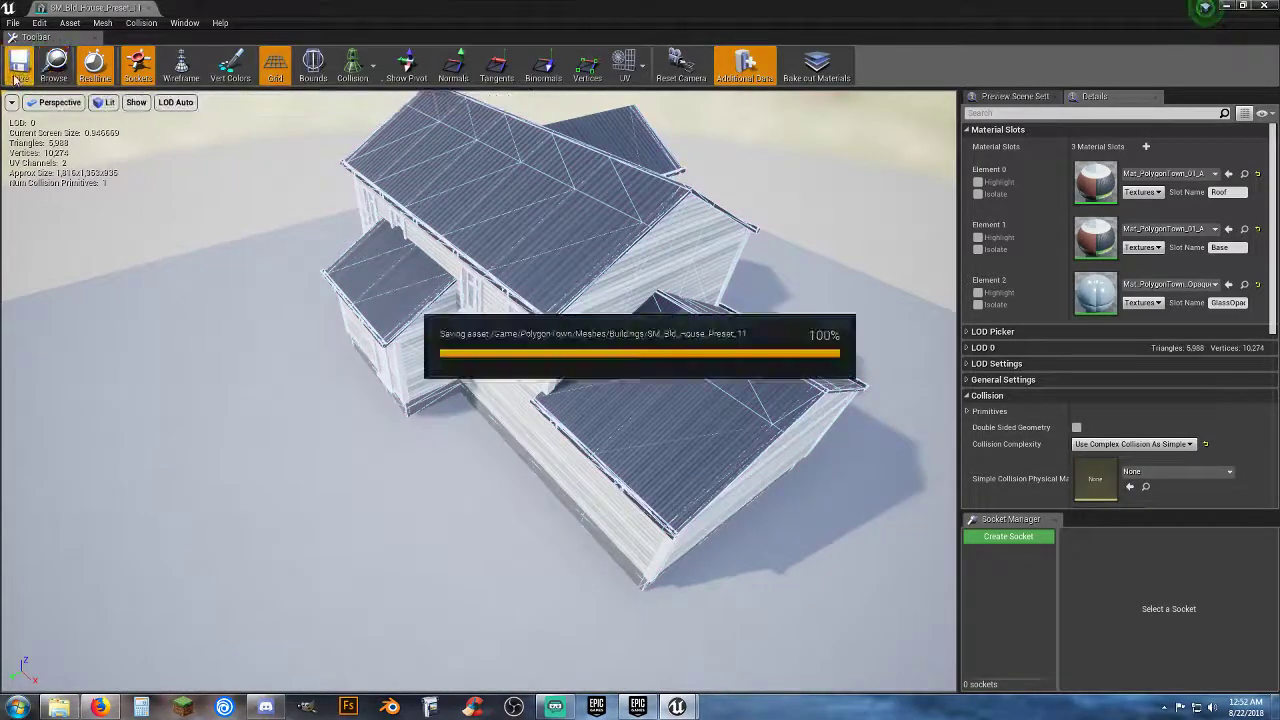
{"action": "left_click", "coordinate": [147, 8]}
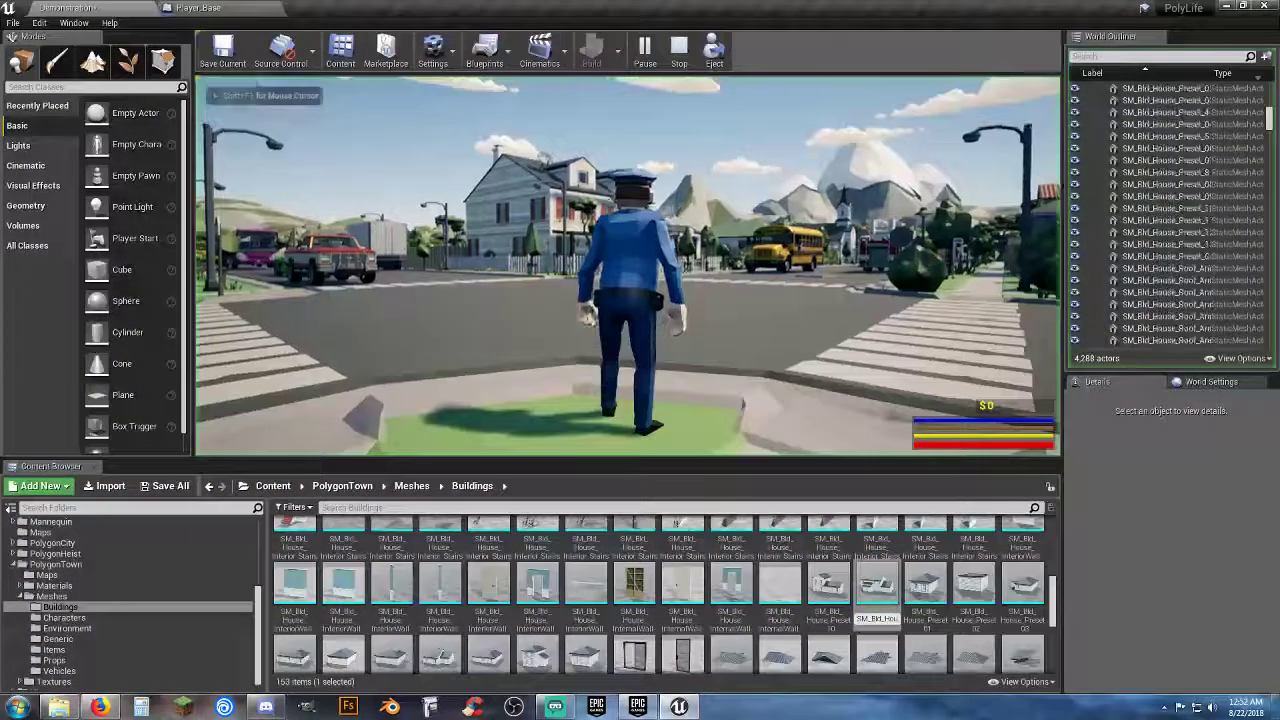
Play the level and run the character around the stereo table, pool and fence to test the house collision and the music.
{"action": "left_click", "coordinate": [708, 224]}
{"action": "key", "text": "w"}
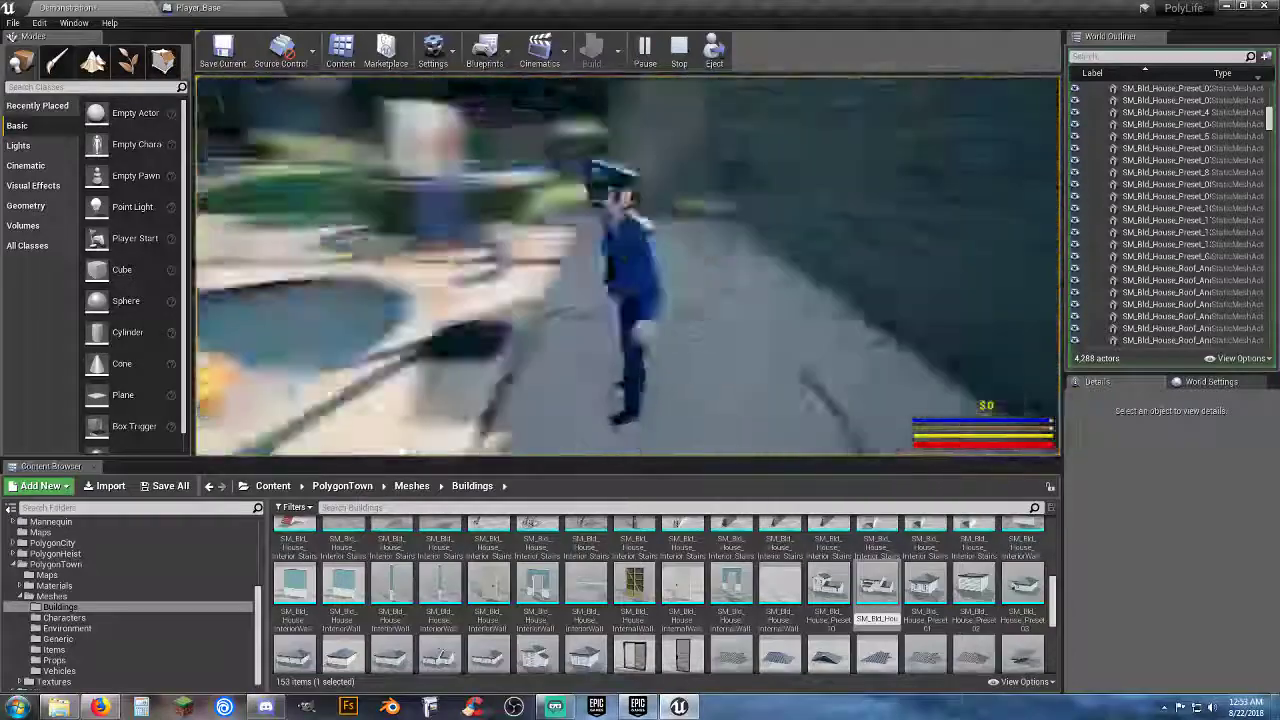
{"action": "key", "text": "w"}
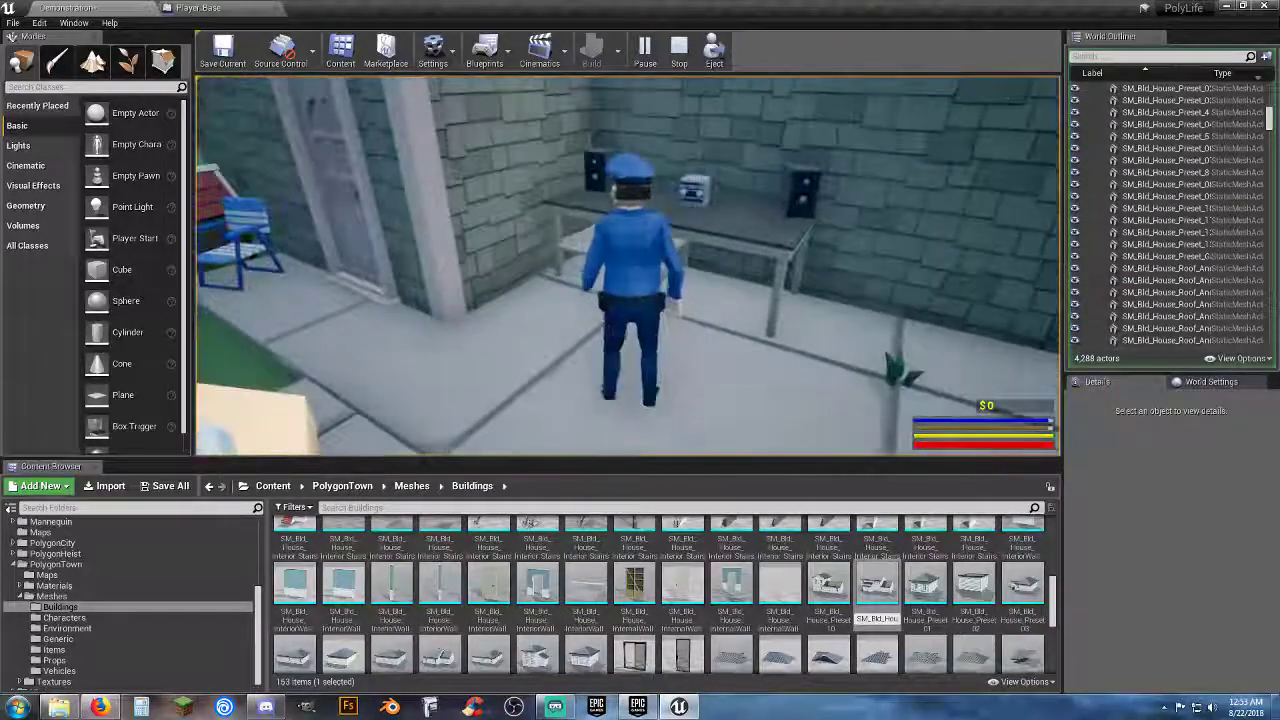
{"action": "key", "text": "w"}
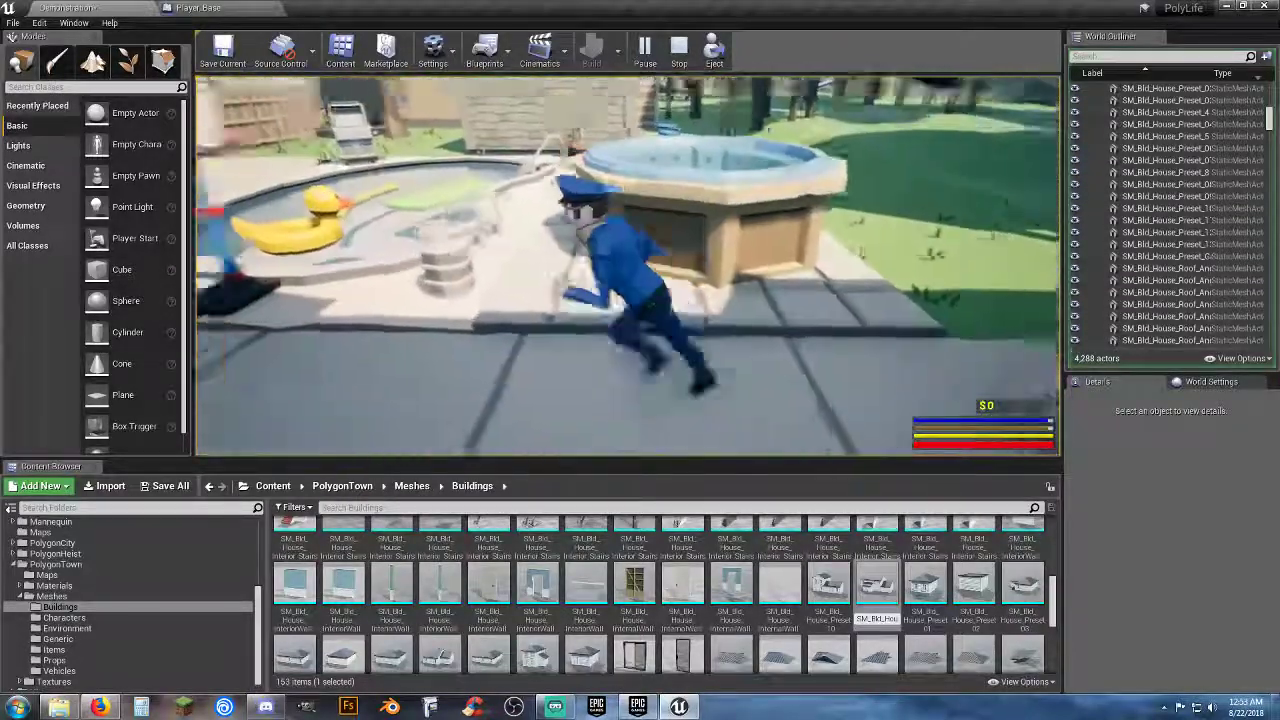
{"action": "key", "text": "w"}
{"action": "key", "text": "w"}
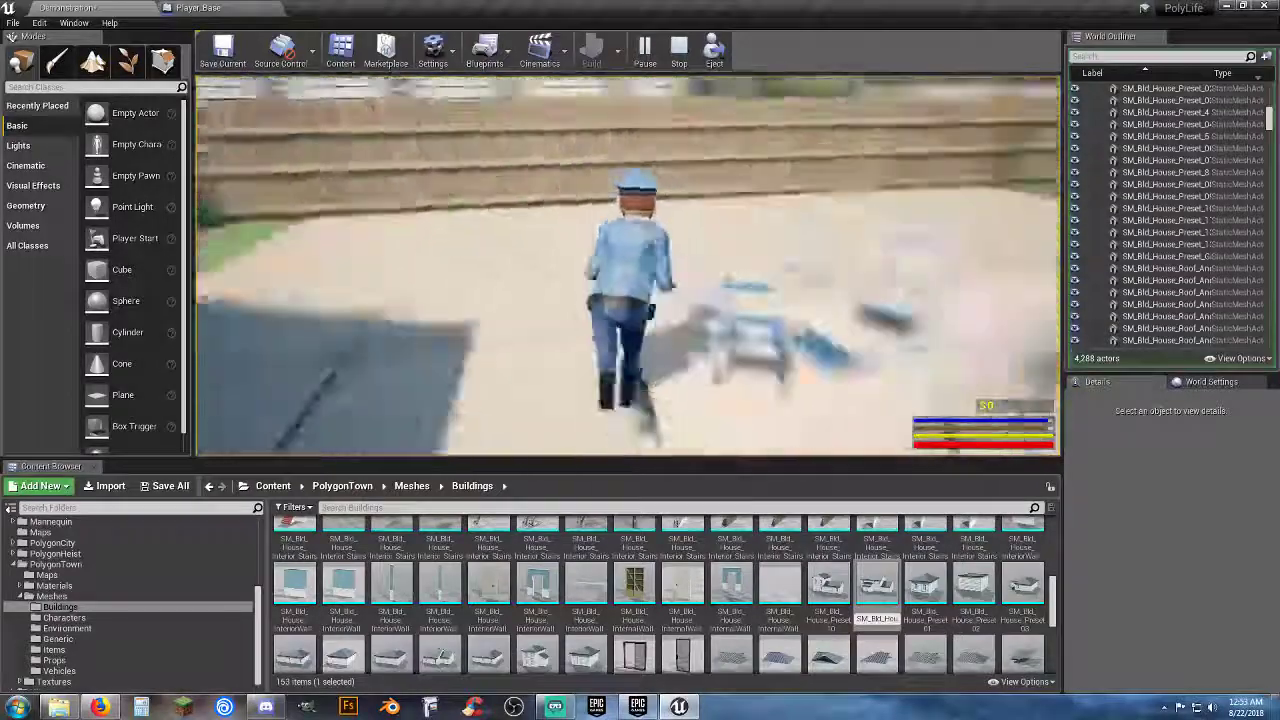
{"action": "key", "text": "w"}
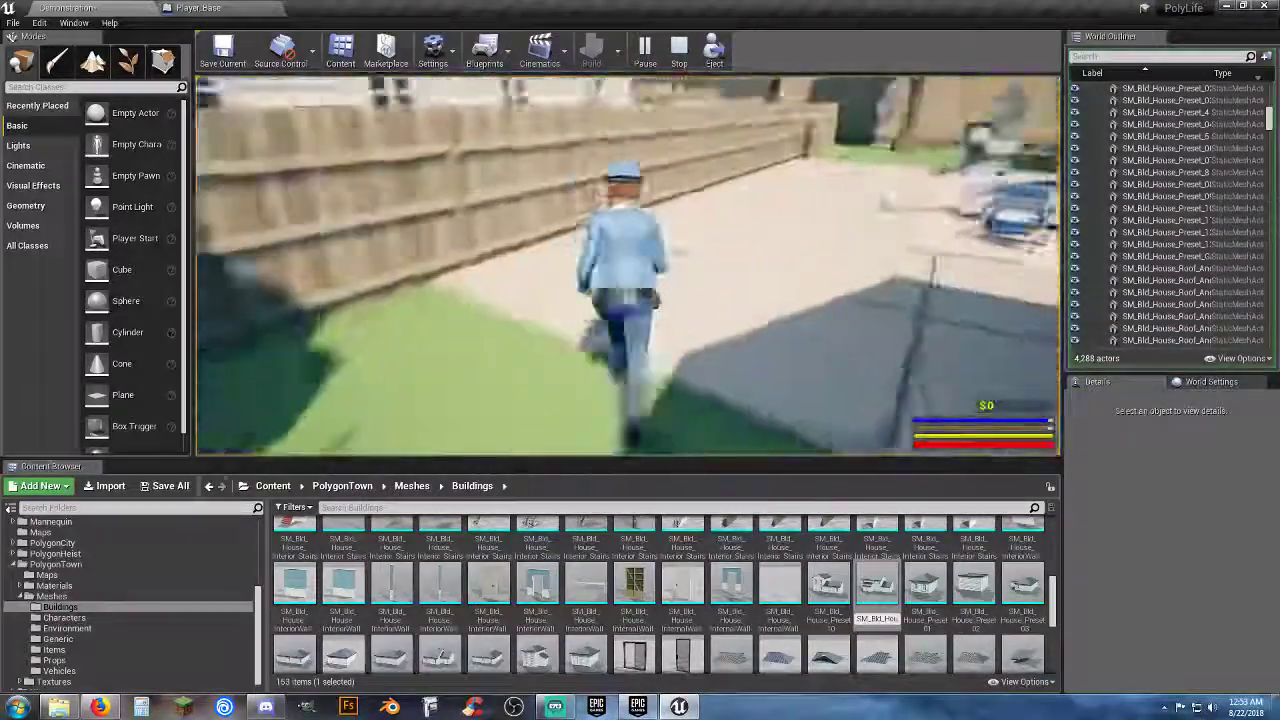
{"action": "key", "text": "w"}
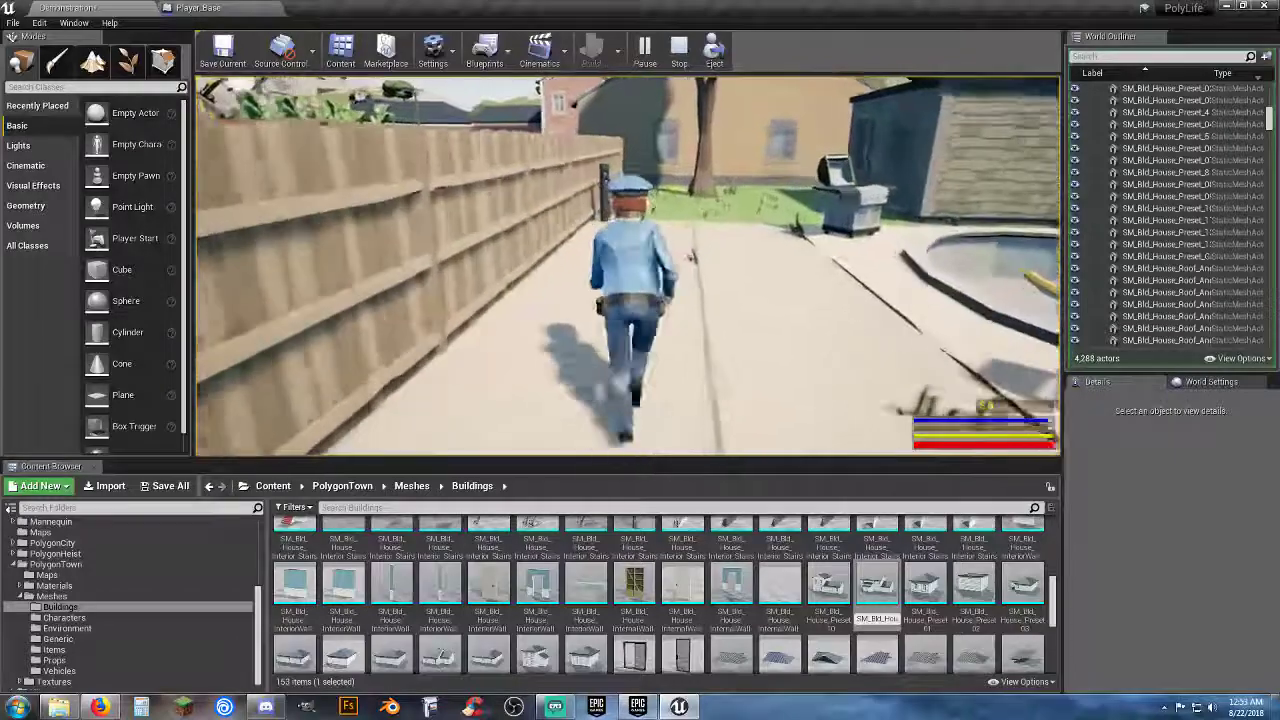
{"action": "key", "text": "w"}
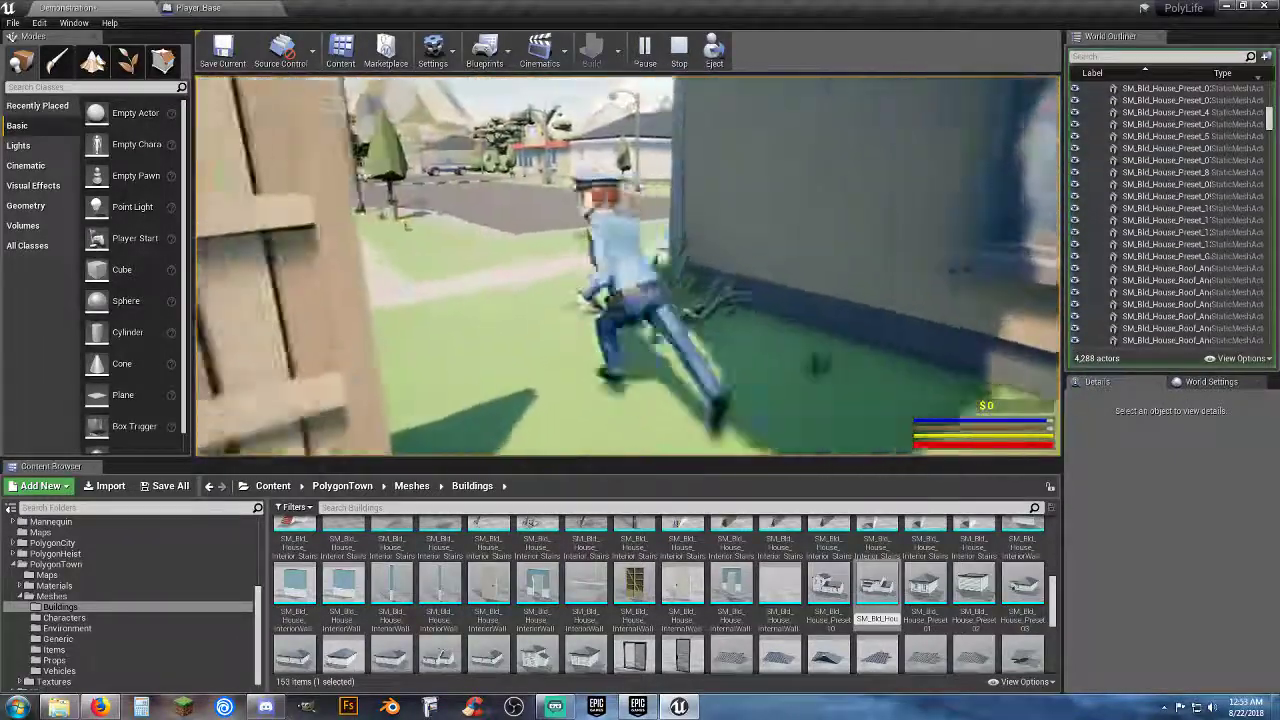
Walk in first person along the neighbouring house's walls, test the interaction trace against them, and stop playing.
{"action": "key", "text": "w"}
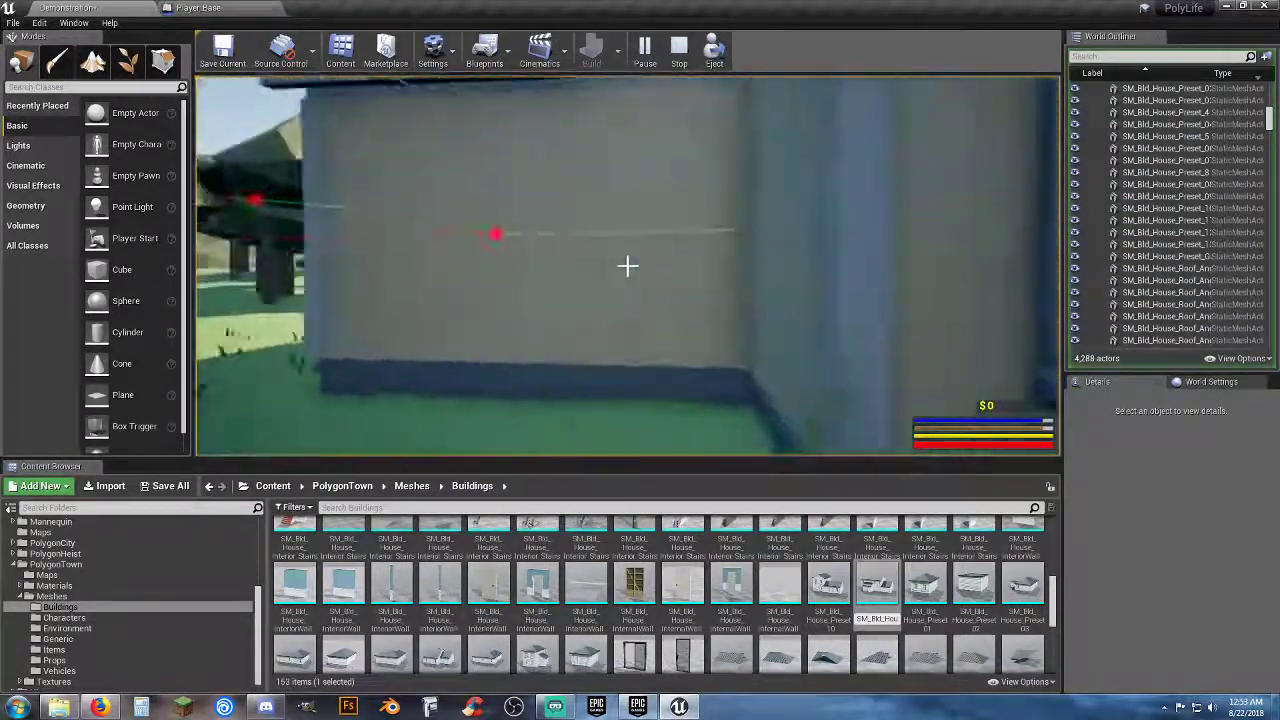
{"action": "key", "text": "w"}
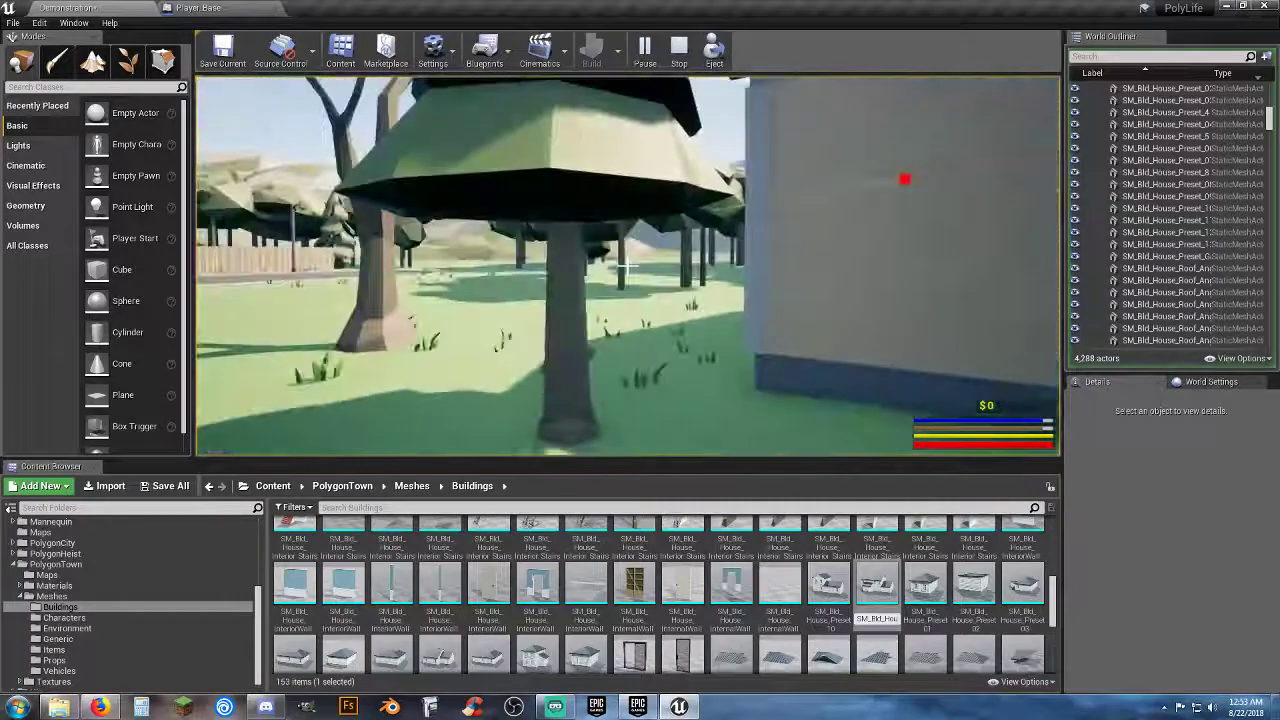
{"action": "key", "text": "w"}
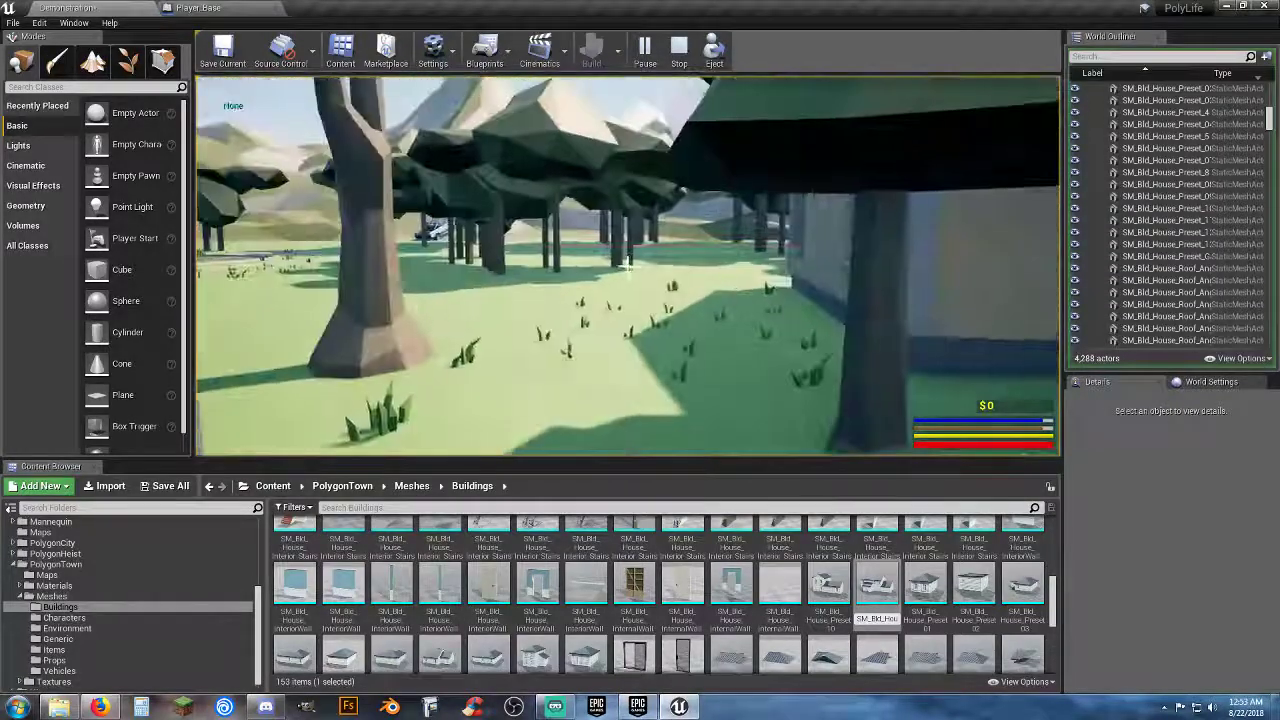
{"action": "key", "text": "e"}
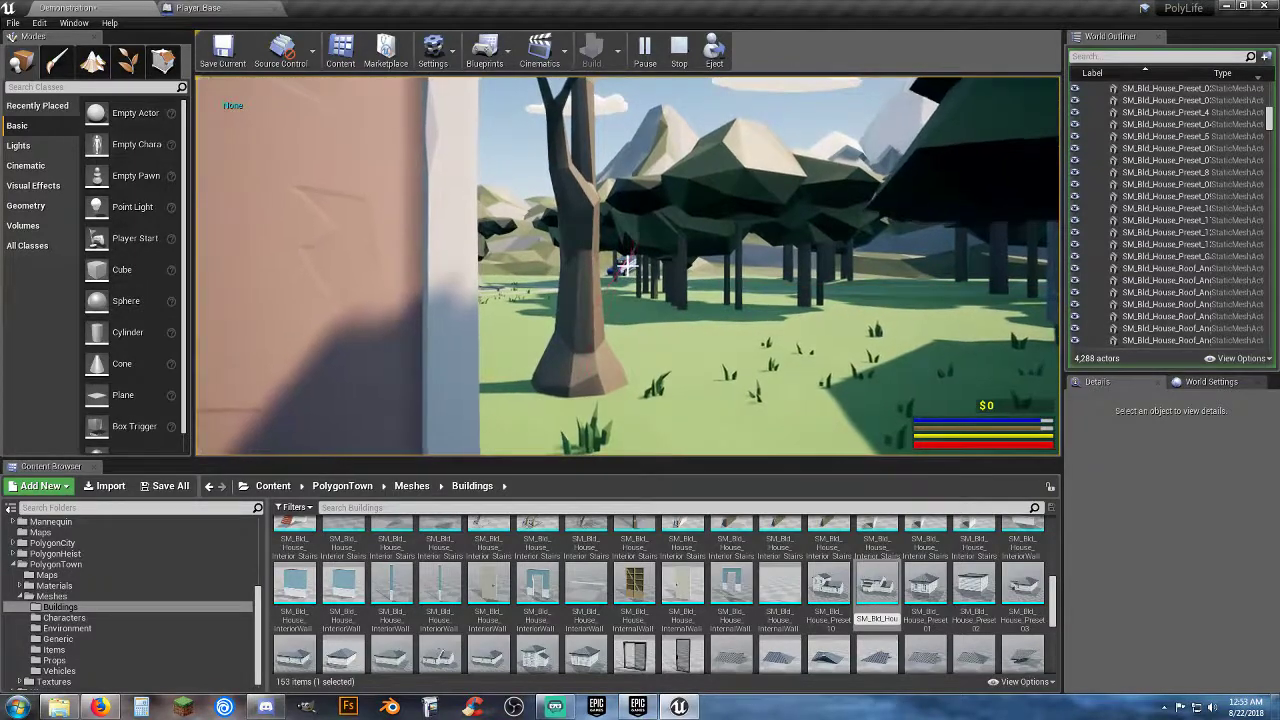
{"action": "key", "text": "w"}
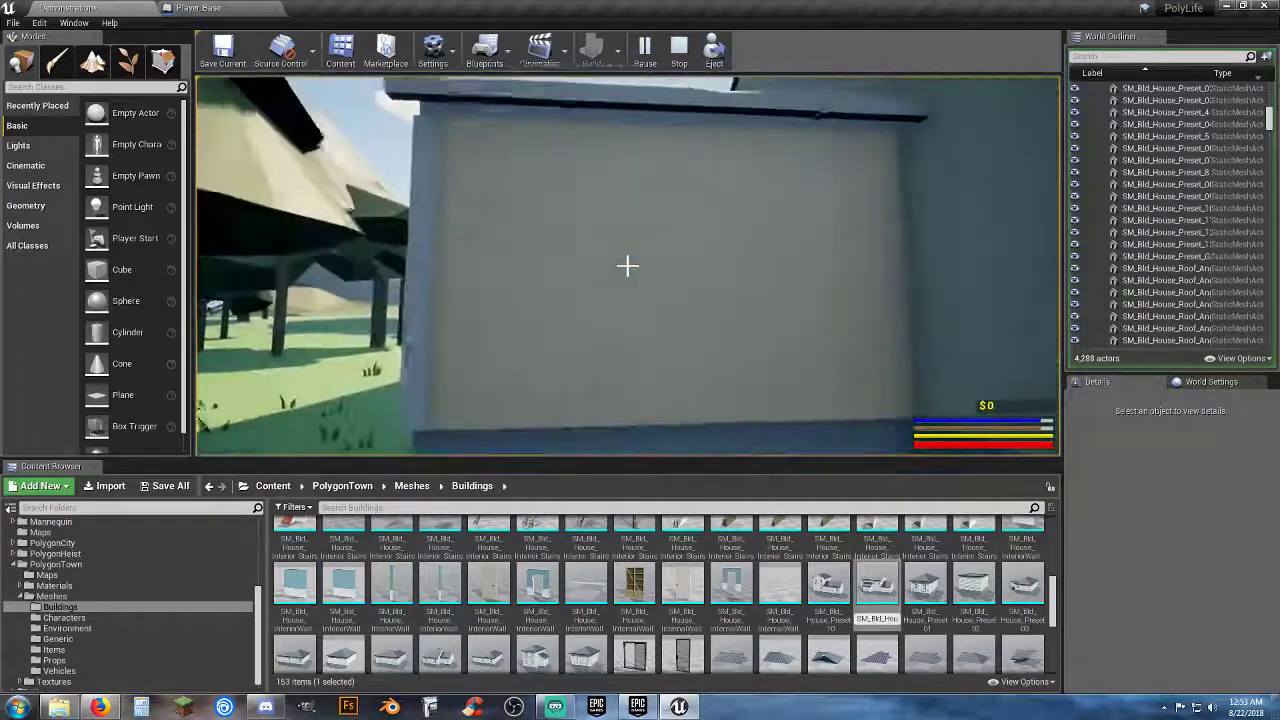
{"action": "key", "text": "e"}
{"action": "key", "text": "d"}
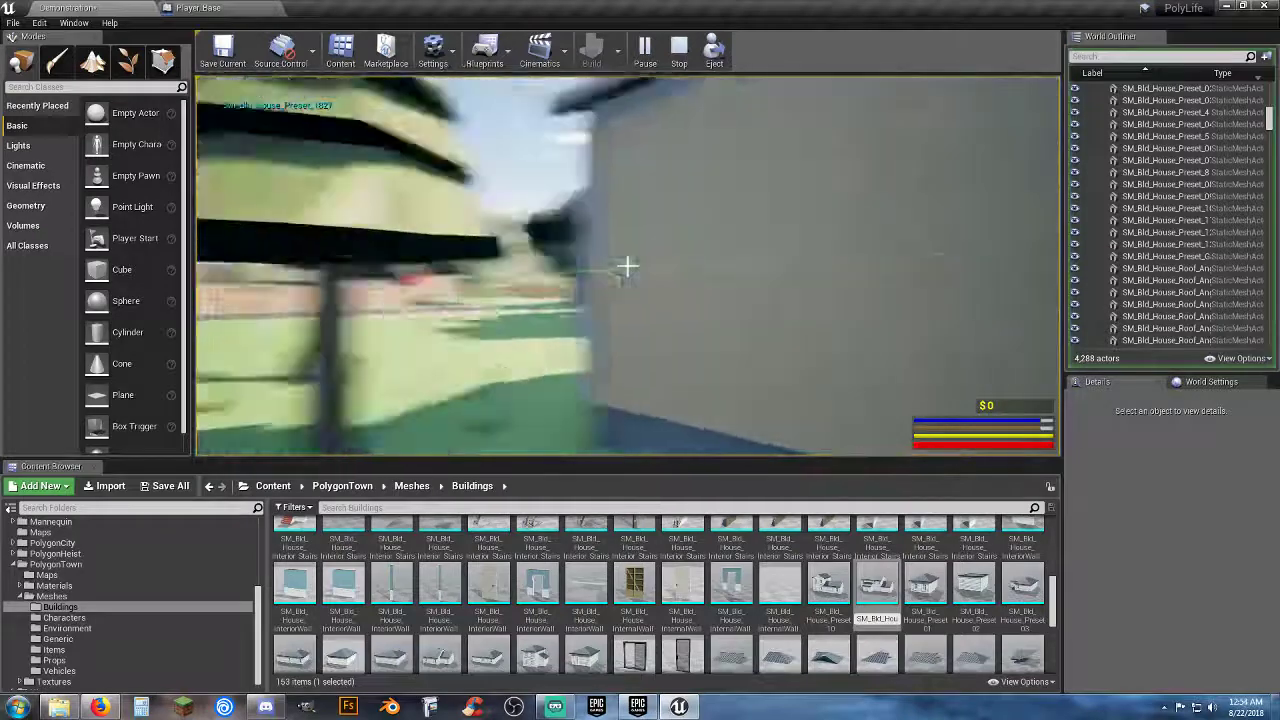
{"action": "key", "text": "Escape"}
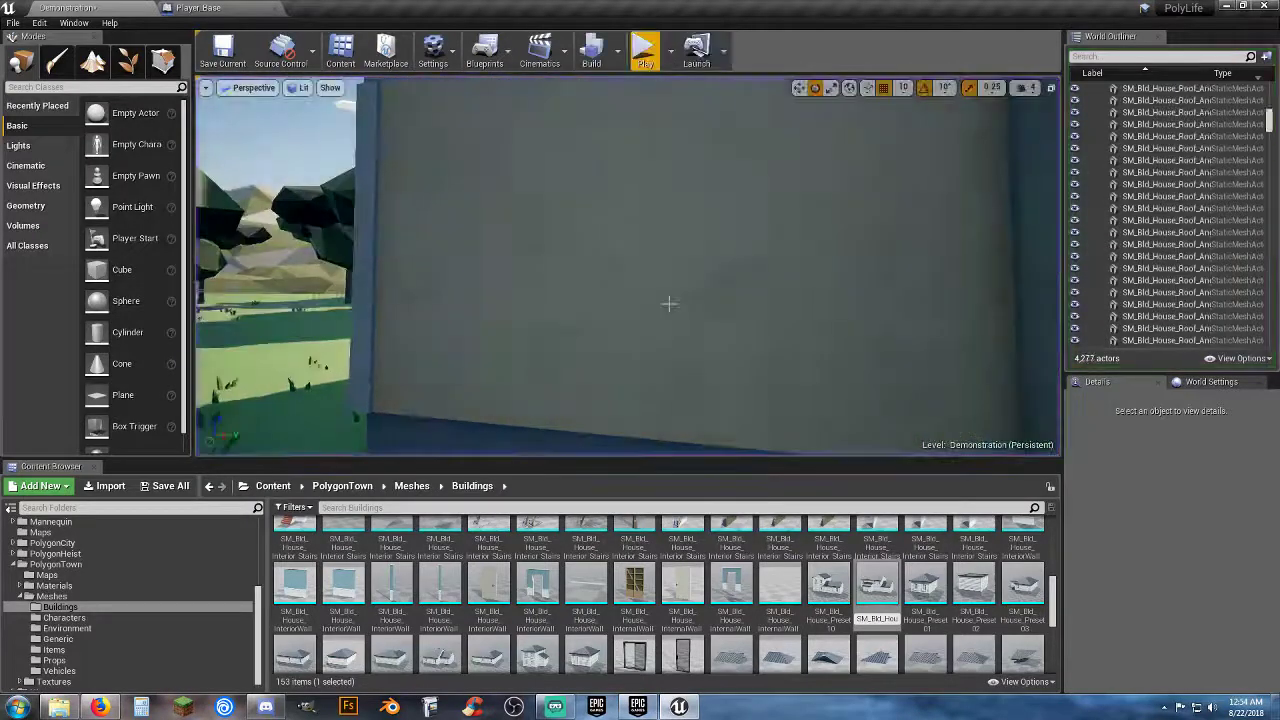
Open the tested house's mesh, SM_Bld_House_Preset_07, set its collision complexity to Use Complex Collision As Simple, and close the editor.
{"action": "left_click", "coordinate": [668, 305]}
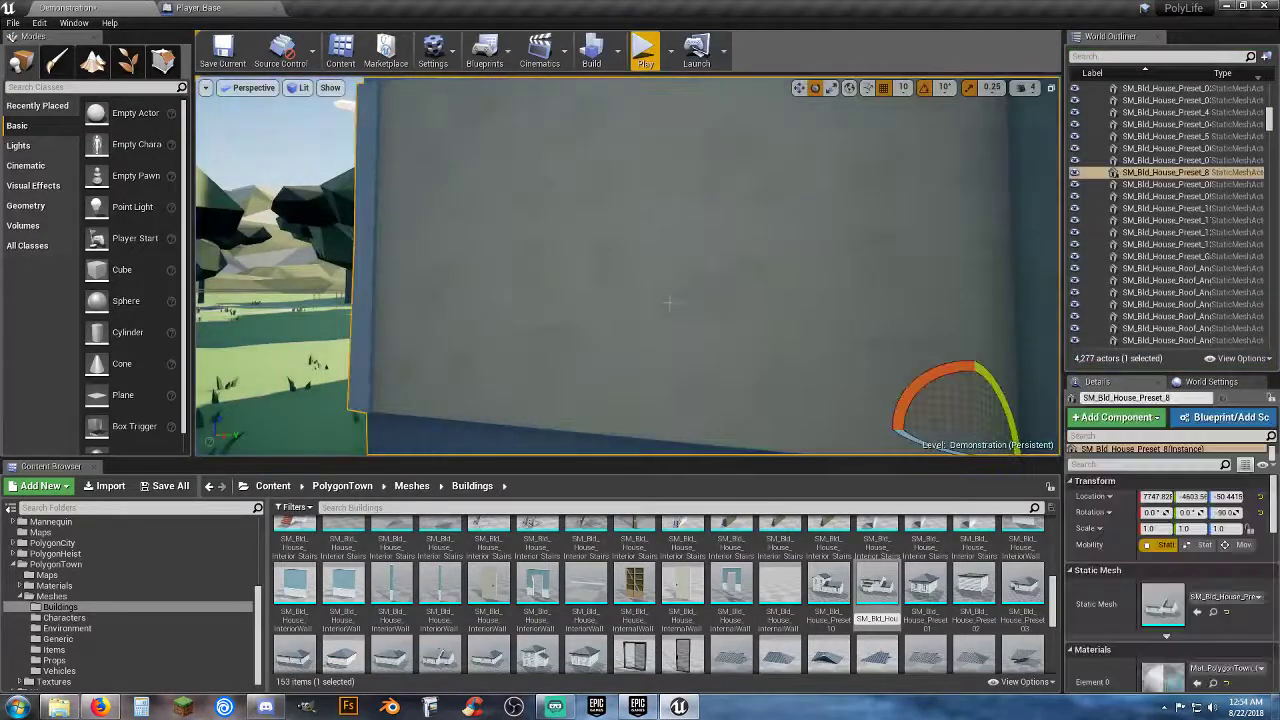
{"action": "left_click", "coordinate": [1215, 614]}
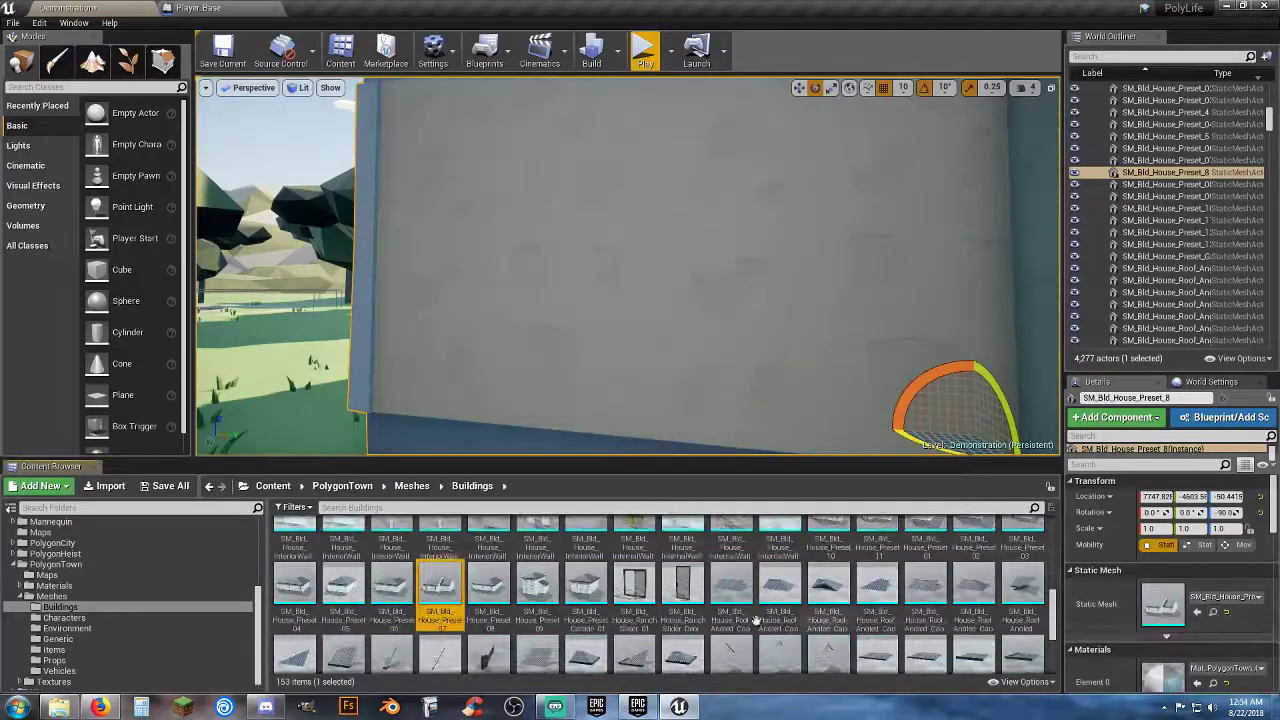
{"action": "double_click", "coordinate": [437, 597]}
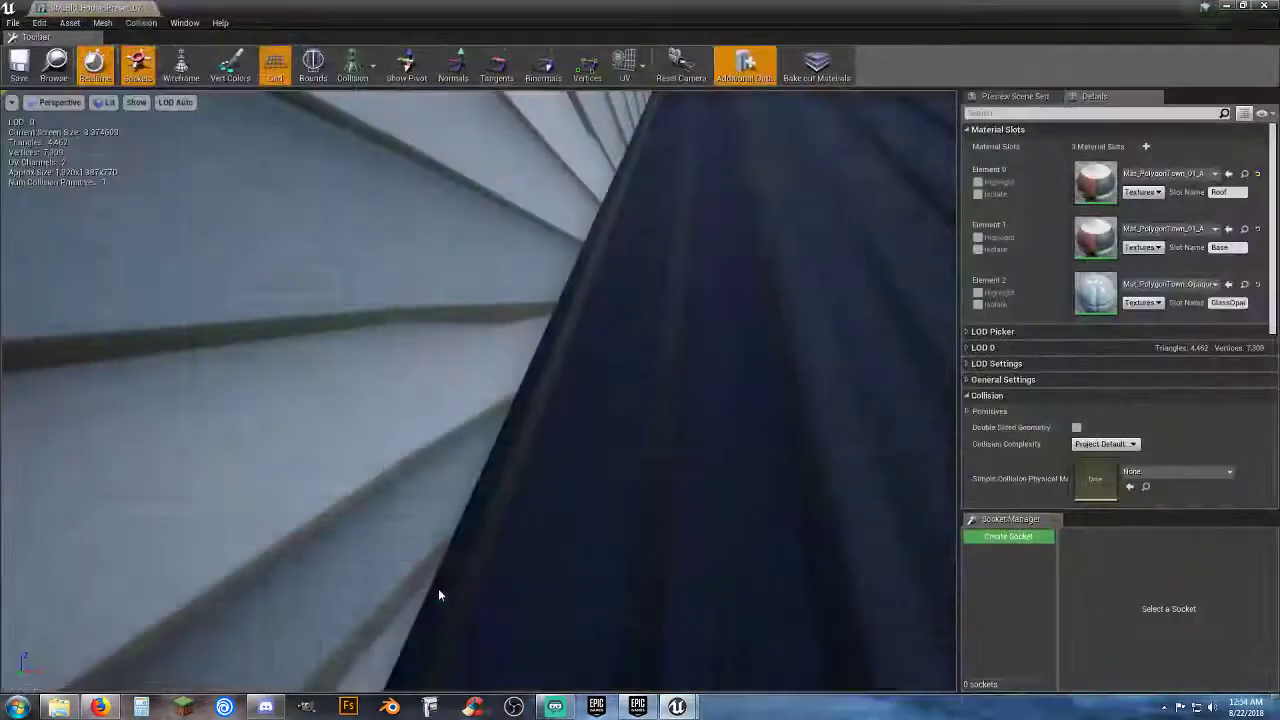
{"action": "right_click_drag", "start_coordinate": [611, 222], "coordinate": [611, 362]}
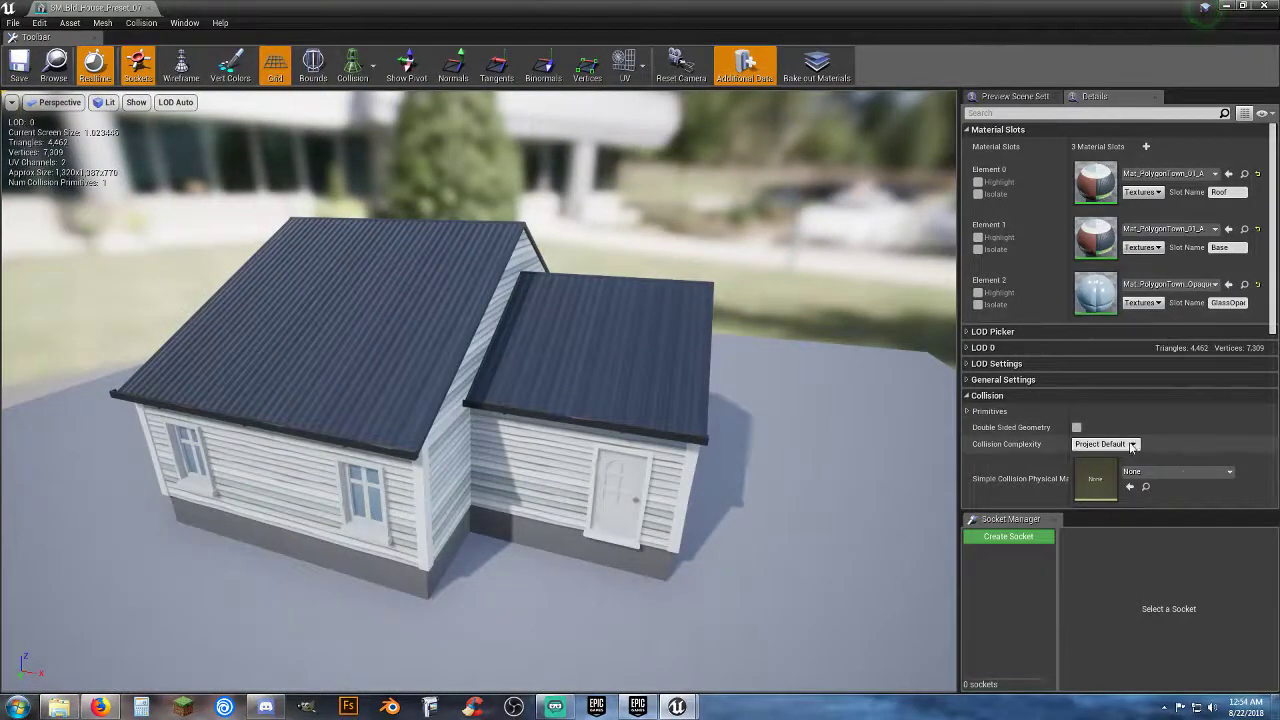
{"action": "left_click", "coordinate": [1108, 444]}
{"action": "left_click", "coordinate": [1100, 467]}
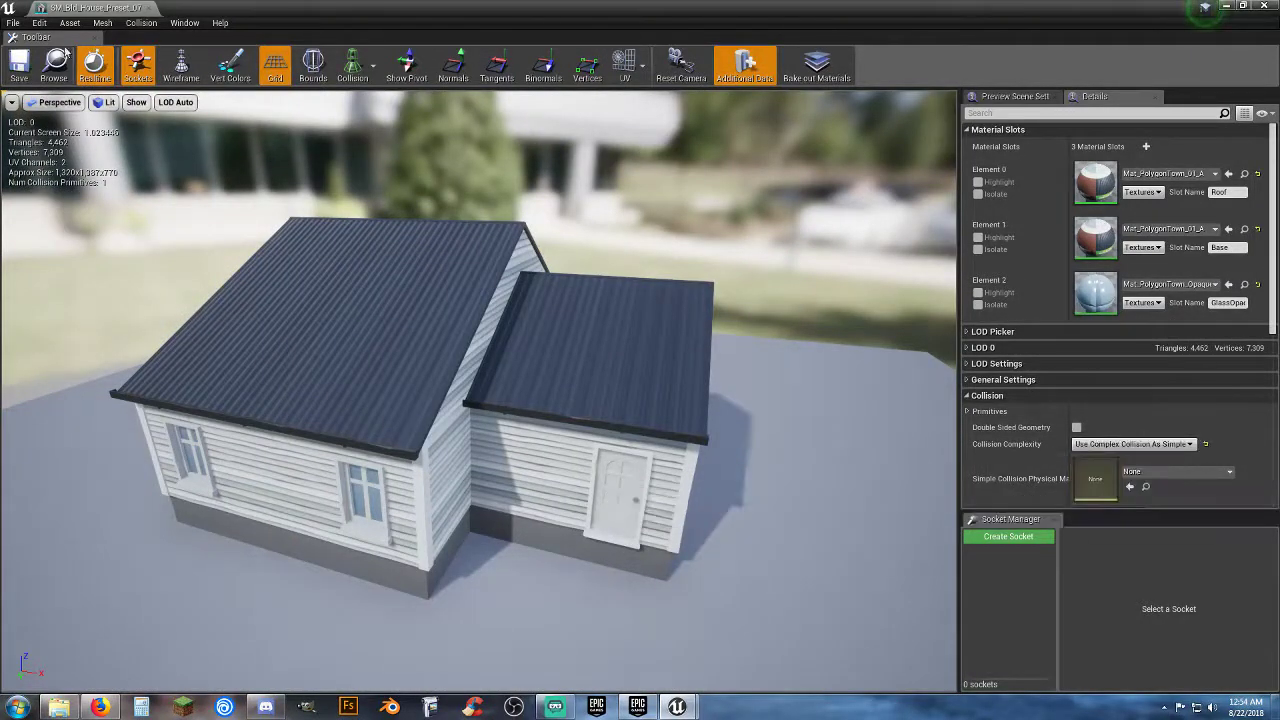
{"action": "left_click", "coordinate": [153, 11]}
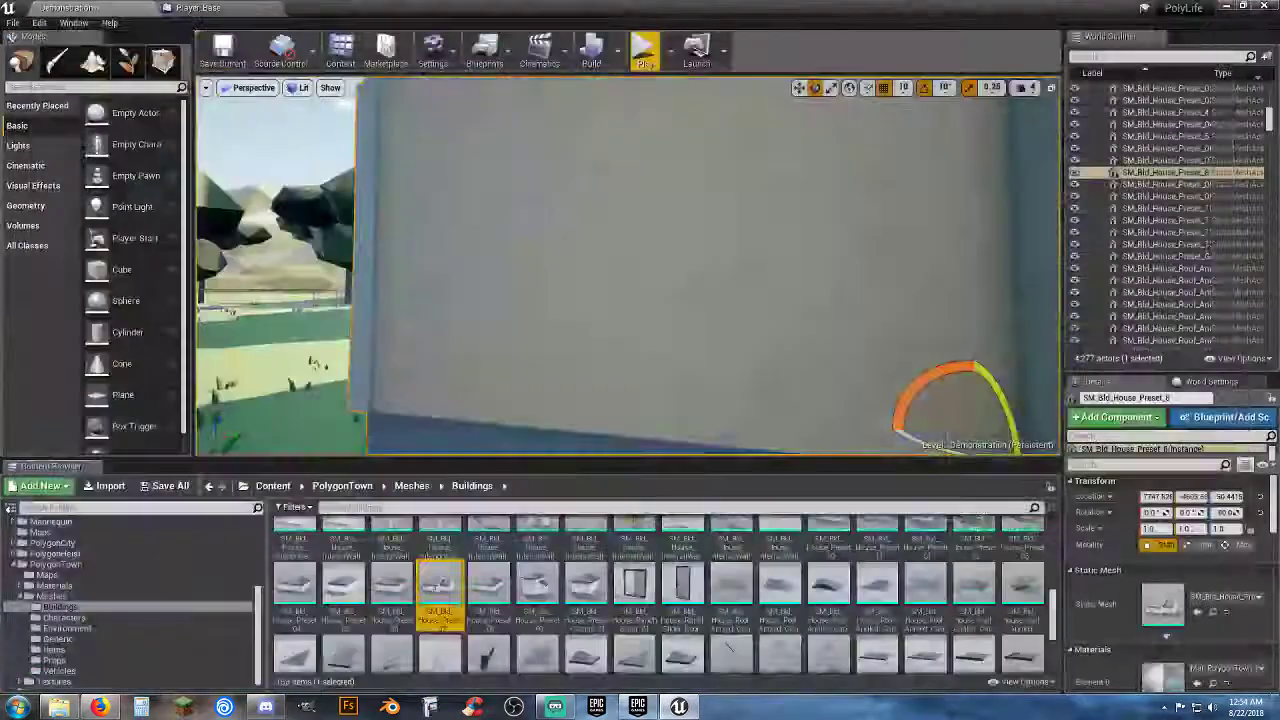
Play from the sidewalk beside the grey house and test the interaction trace against its outer walls in first person.
{"action": "mouse_move", "coordinate": [594, 271]}
{"action": "right_mouse_down"}
{"action": "mouse_move", "coordinate": [510, 280]}
{"action": "mouse_move", "coordinate": [500, 320]}
{"action": "mouse_move", "coordinate": [586, 286]}
{"action": "right_mouse_up"}
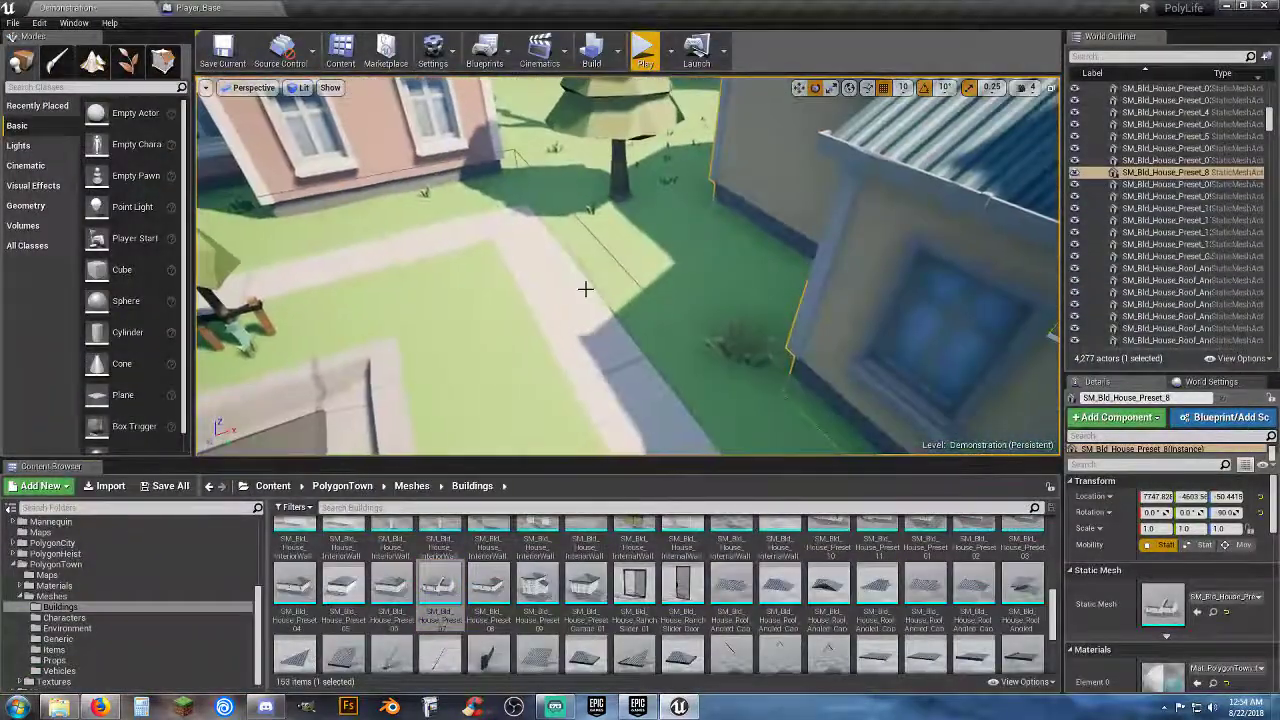
{"action": "right_click", "coordinate": [581, 278]}
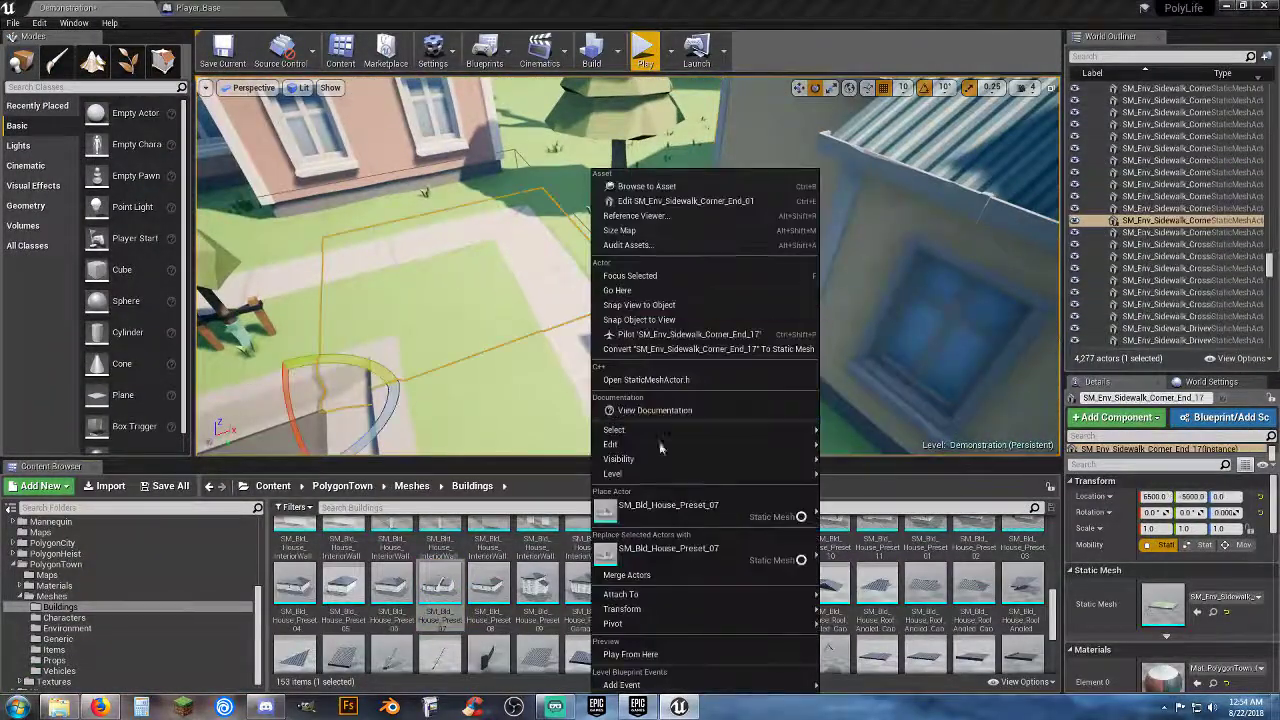
{"action": "left_click", "coordinate": [662, 655]}
{"action": "key", "text": "w"}
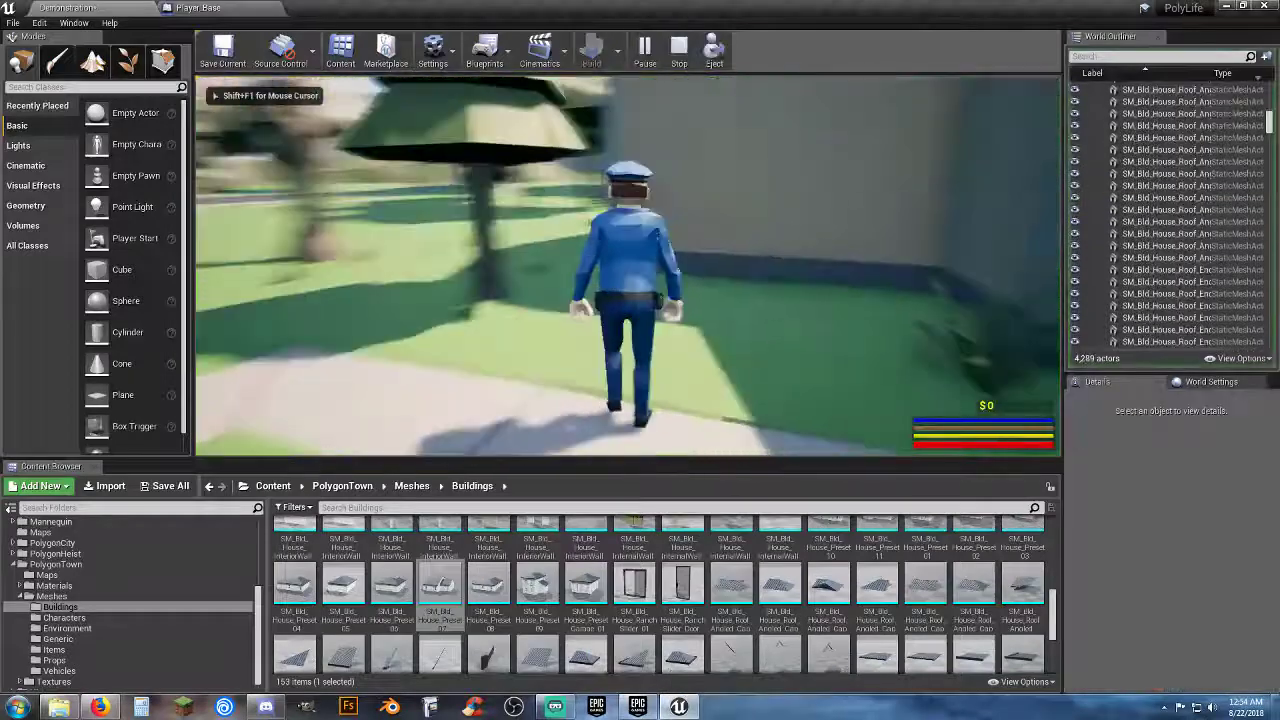
{"action": "key", "text": "s"}
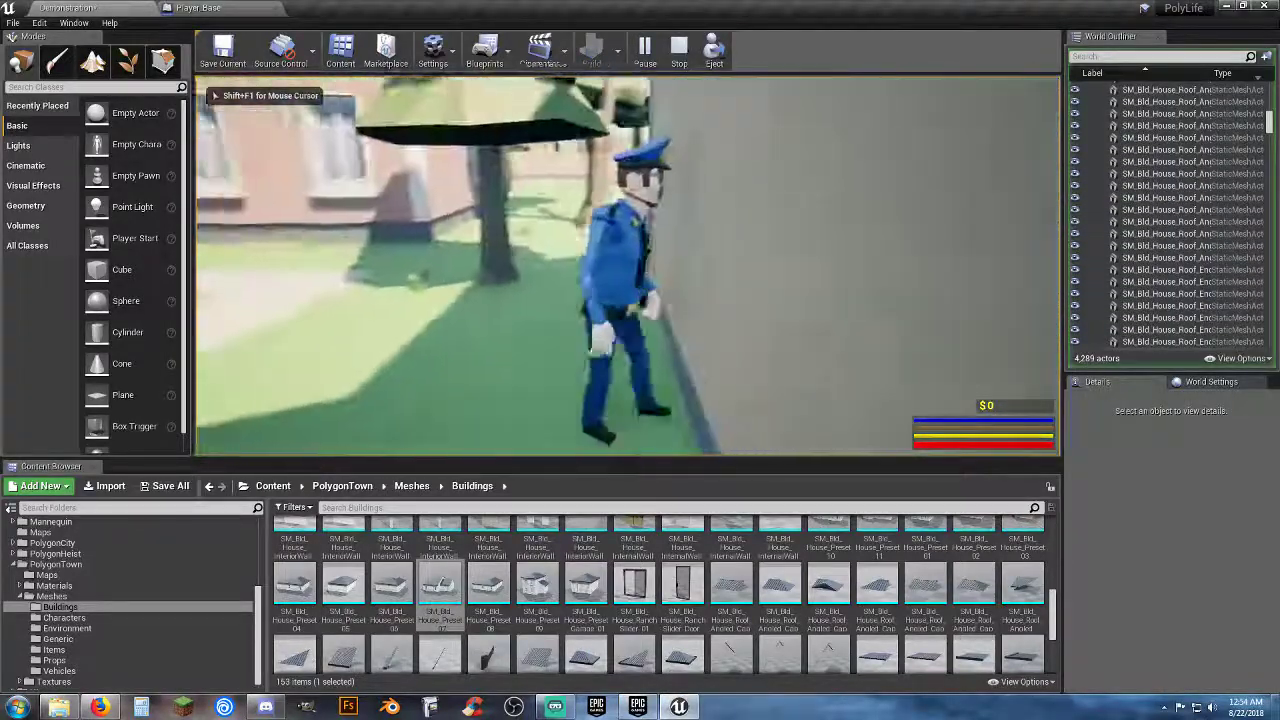
{"action": "key", "text": "a"}
{"action": "key", "text": "v"}
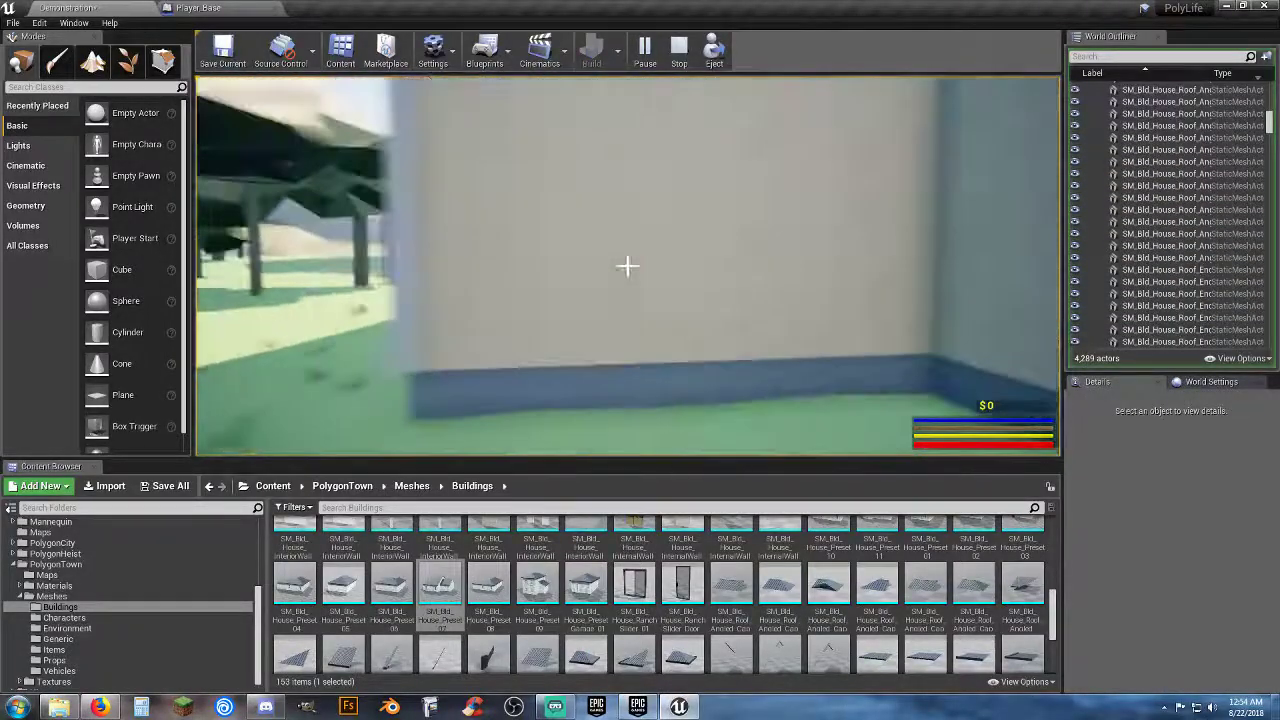
{"action": "left_click", "coordinate": [627, 266]}
Walk to the neighbouring pink house, test the interaction trace on its walls and around its front door, and stop playing.
{"action": "key", "text": "d"}
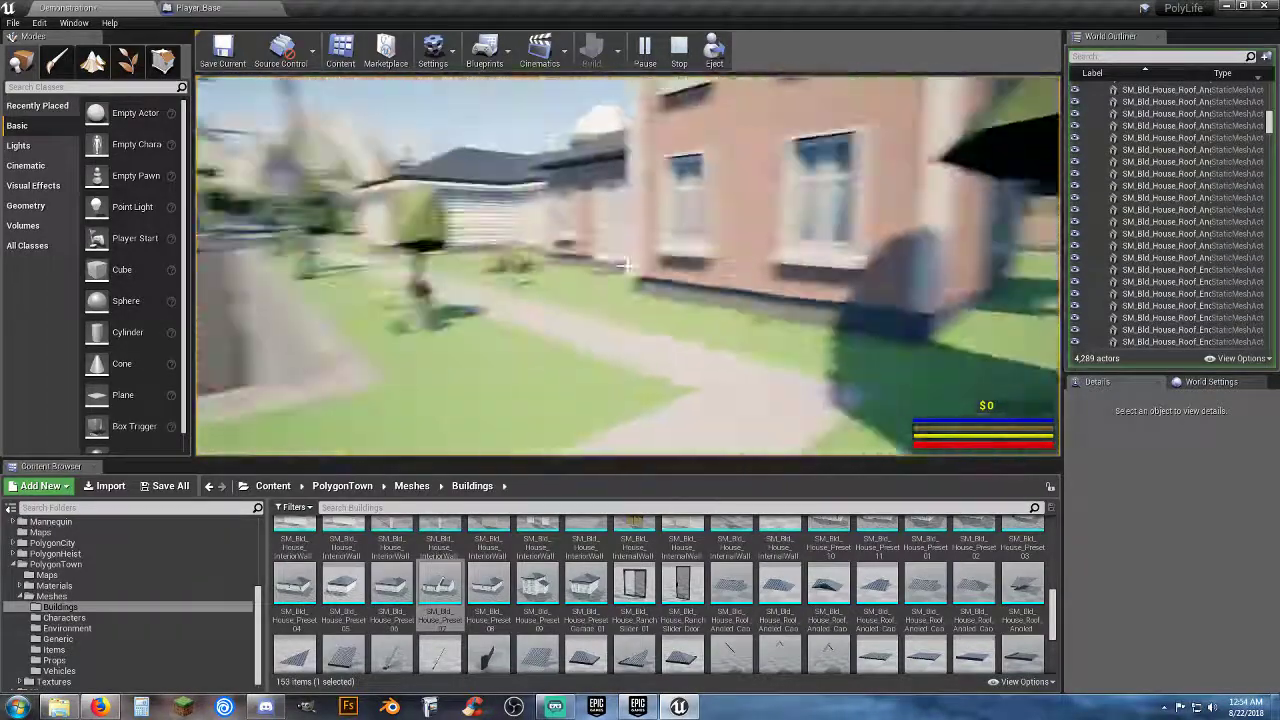
{"action": "left_click", "coordinate": [627, 266]}
{"action": "key", "text": "w"}
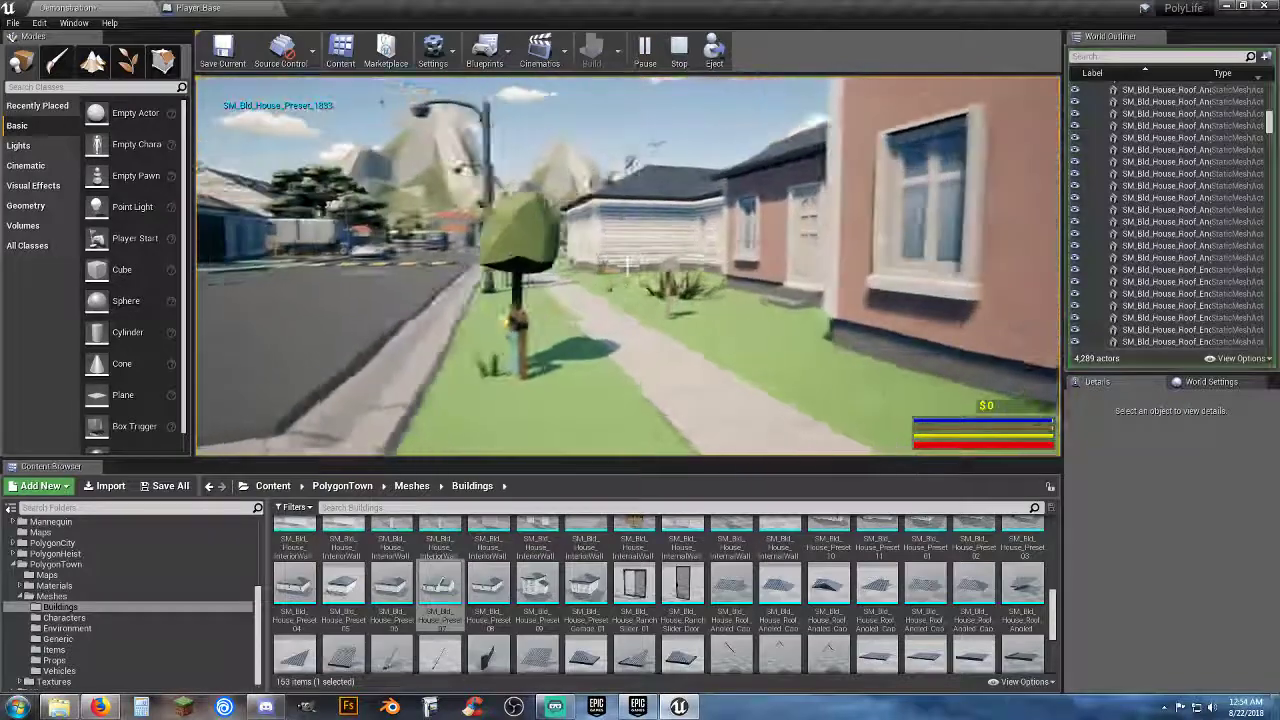
{"action": "key", "text": "w"}
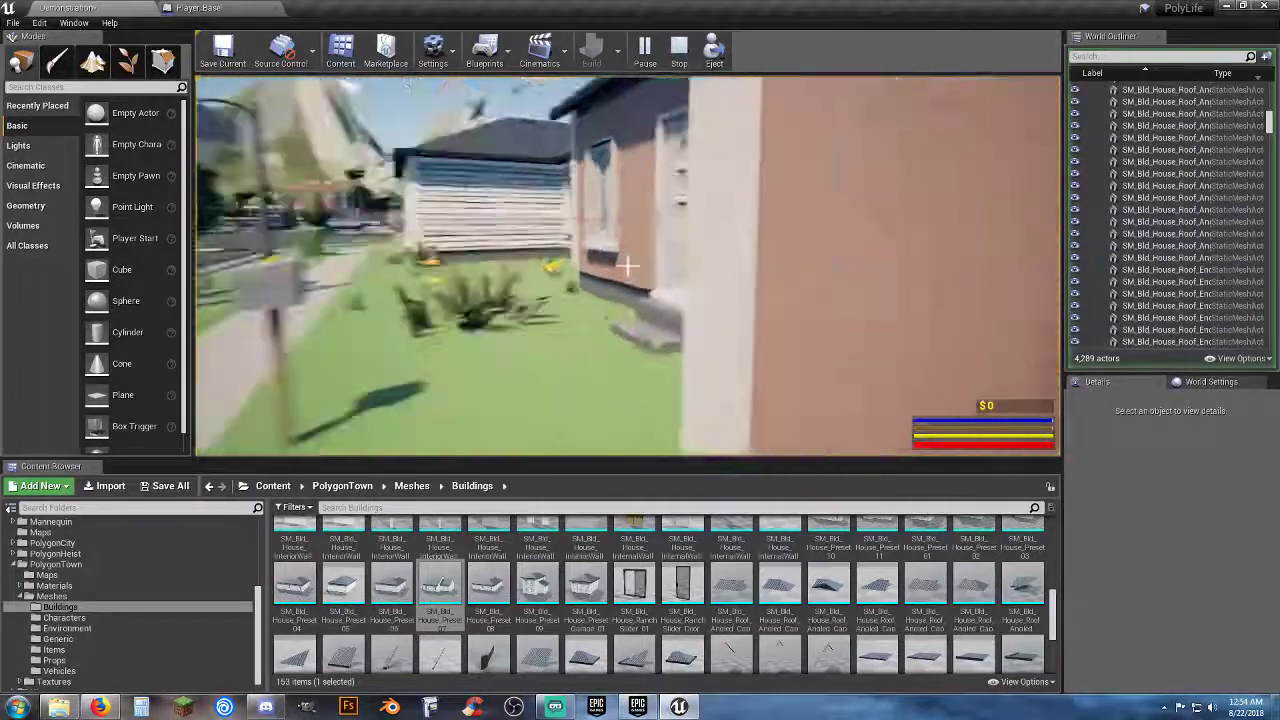
{"action": "left_click", "coordinate": [627, 266]}
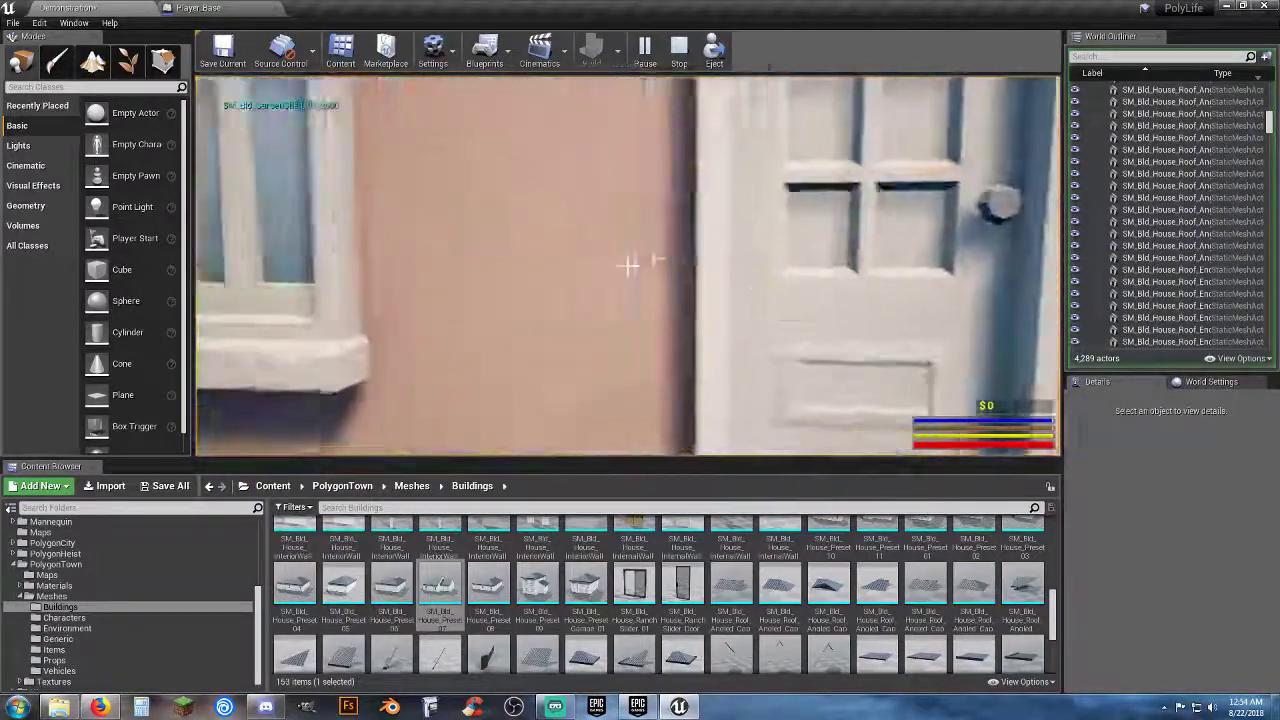
{"action": "key", "text": "s"}
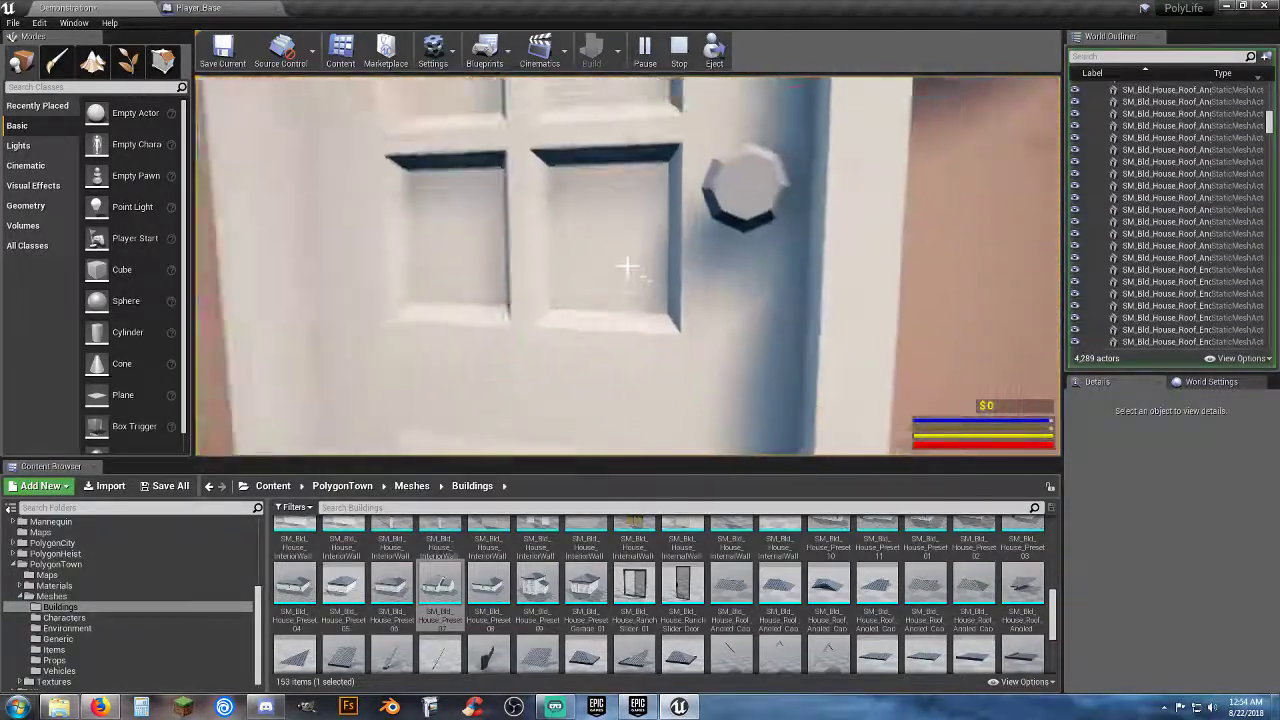
{"action": "key", "text": "a"}
{"action": "key", "text": "s"}
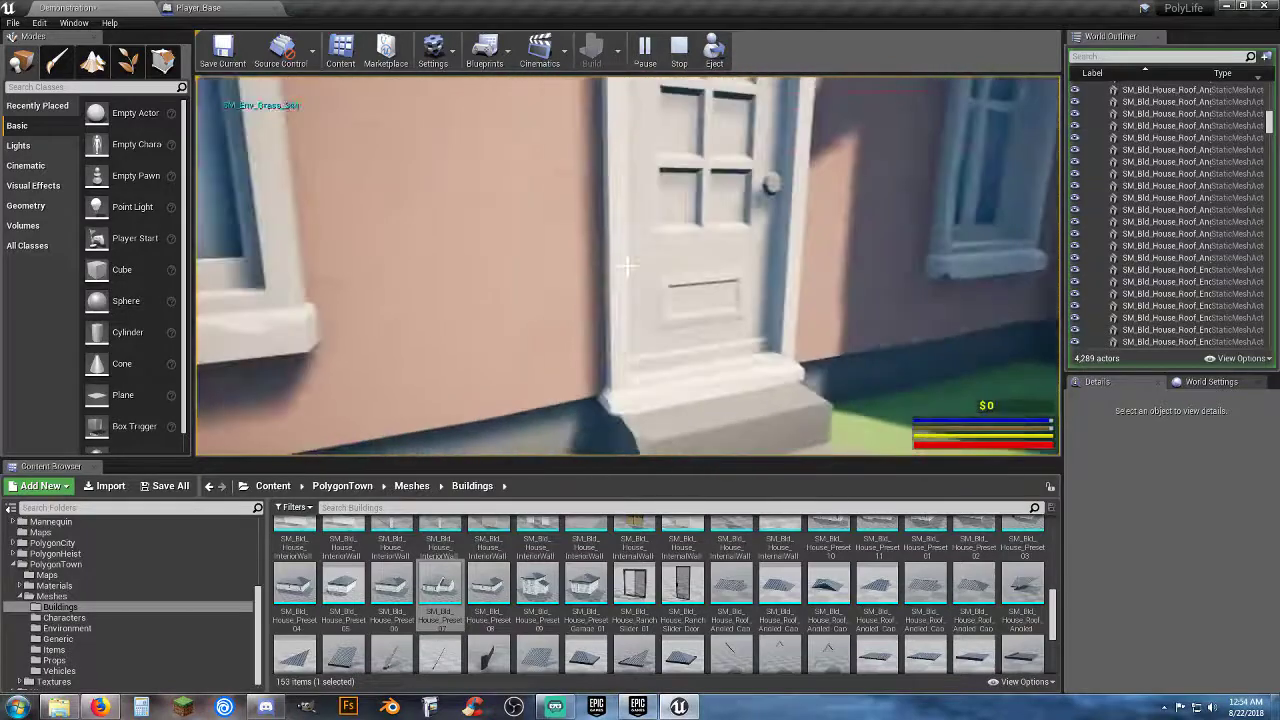
{"action": "key", "text": "w"}
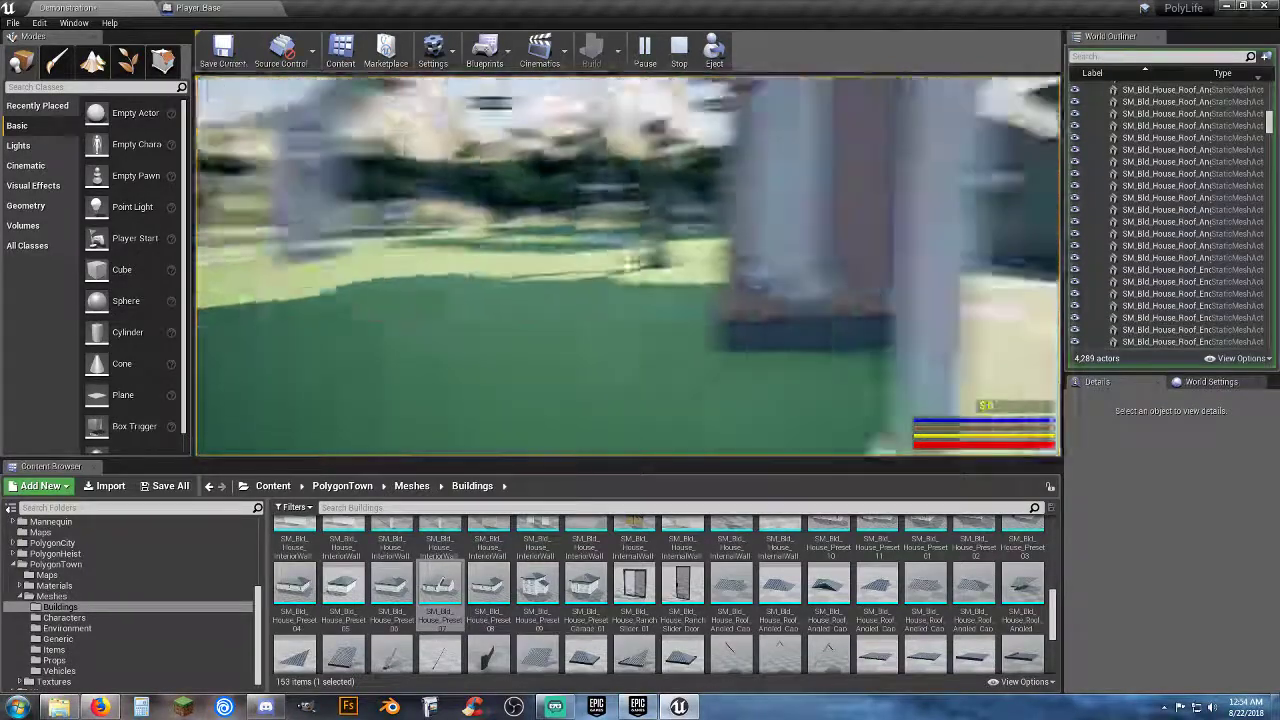
{"action": "key", "text": "w"}
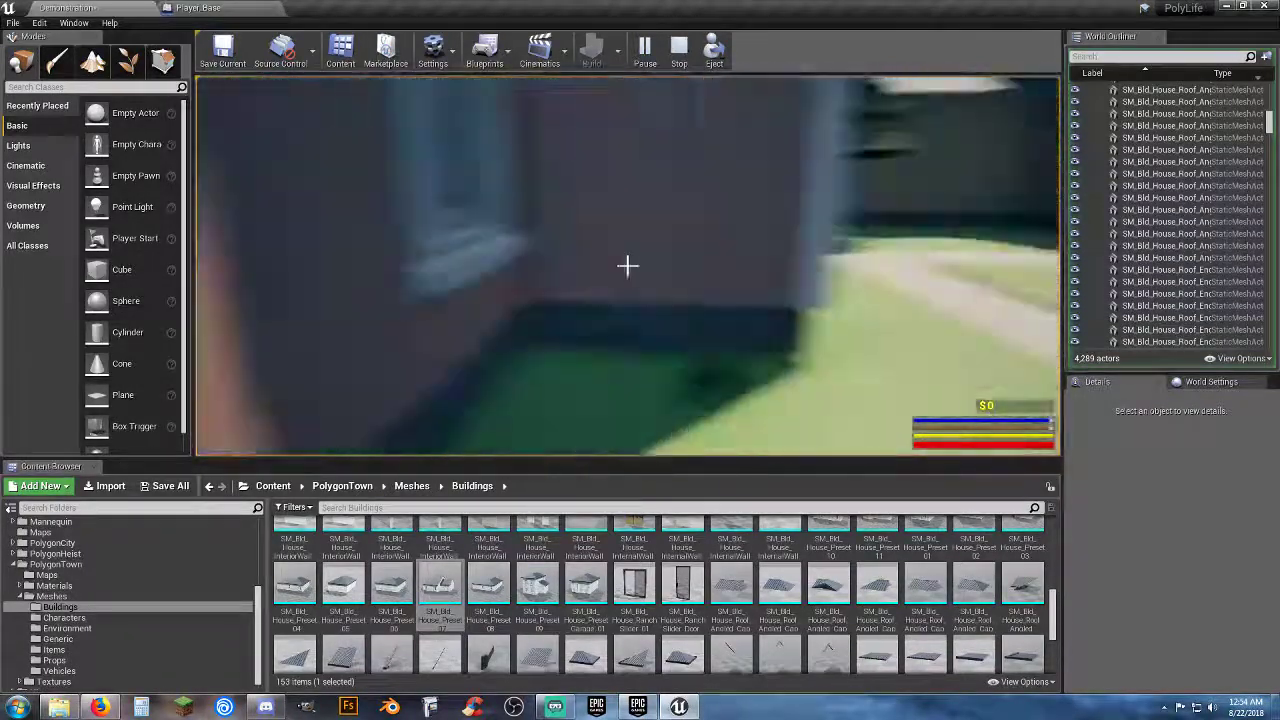
{"action": "key", "text": "s"}
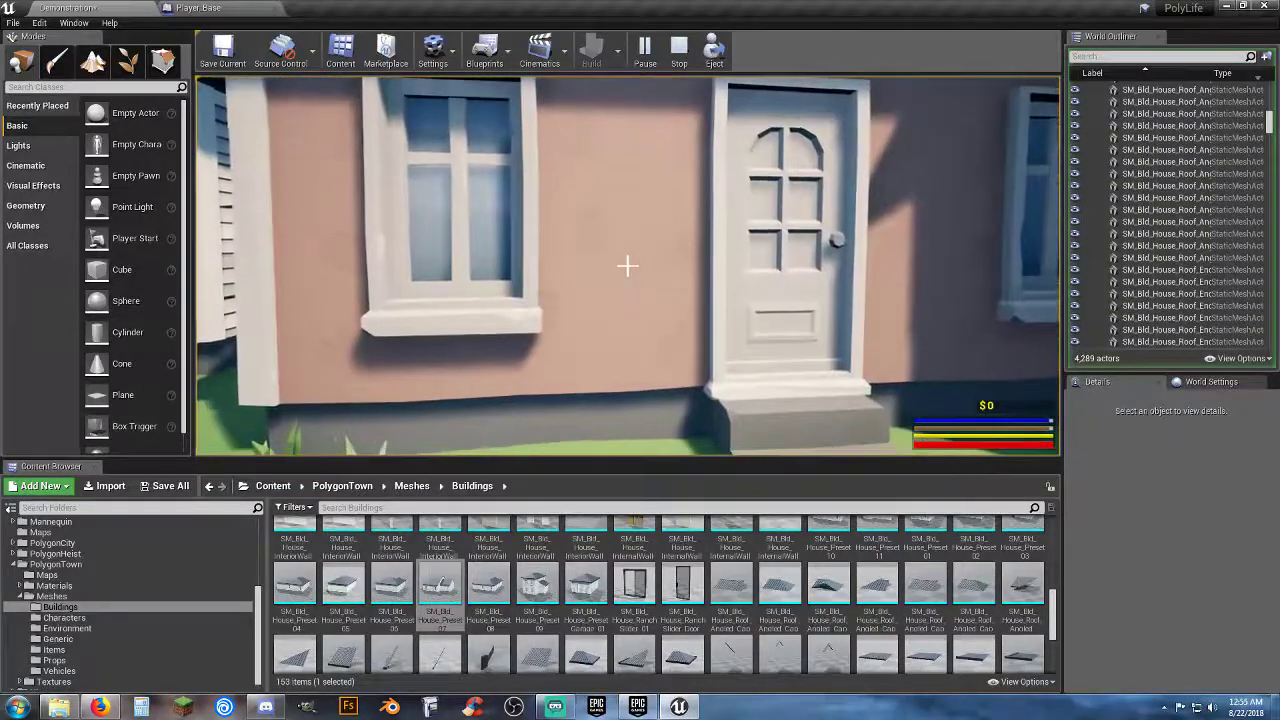
{"action": "key", "text": "Escape"}
Open the pink house's mesh, SM_Bld_House_Preset_10, set its collision complexity to Use Complex Collision As Simple, save it and close the editor.
{"action": "left_click", "coordinate": [560, 237]}
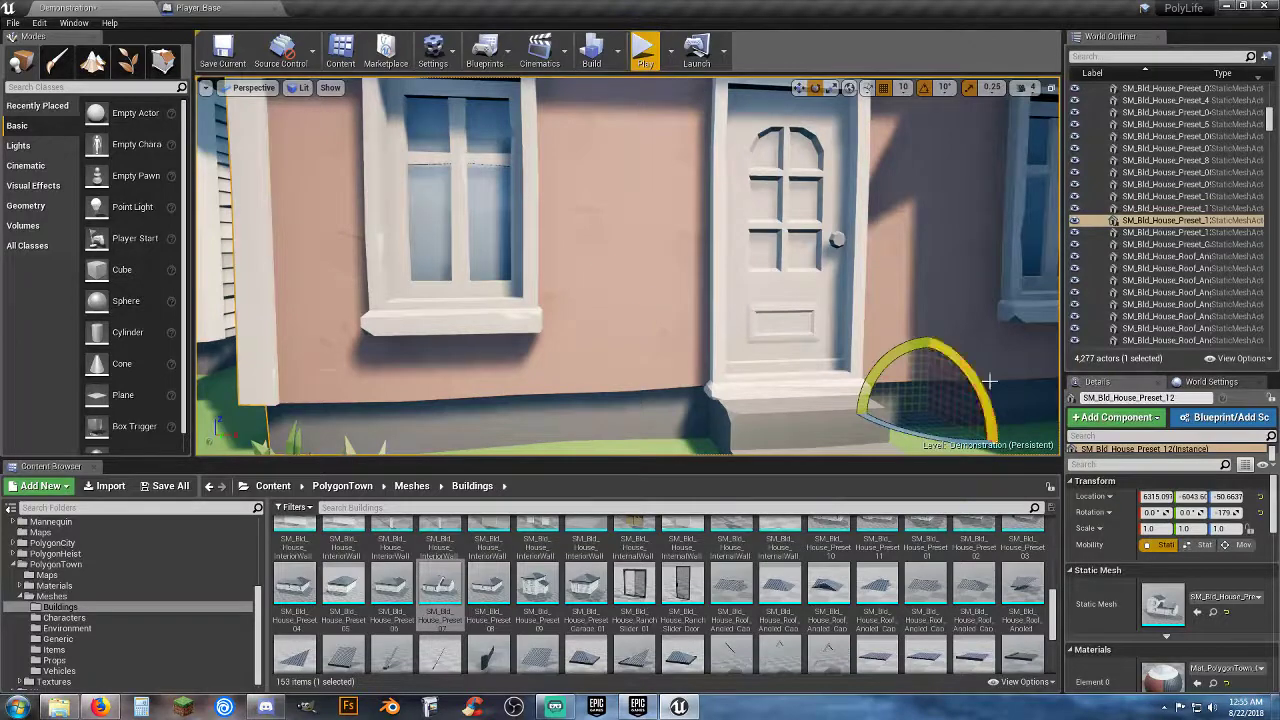
{"action": "left_click", "coordinate": [1212, 612]}
{"action": "double_click", "coordinate": [826, 588]}
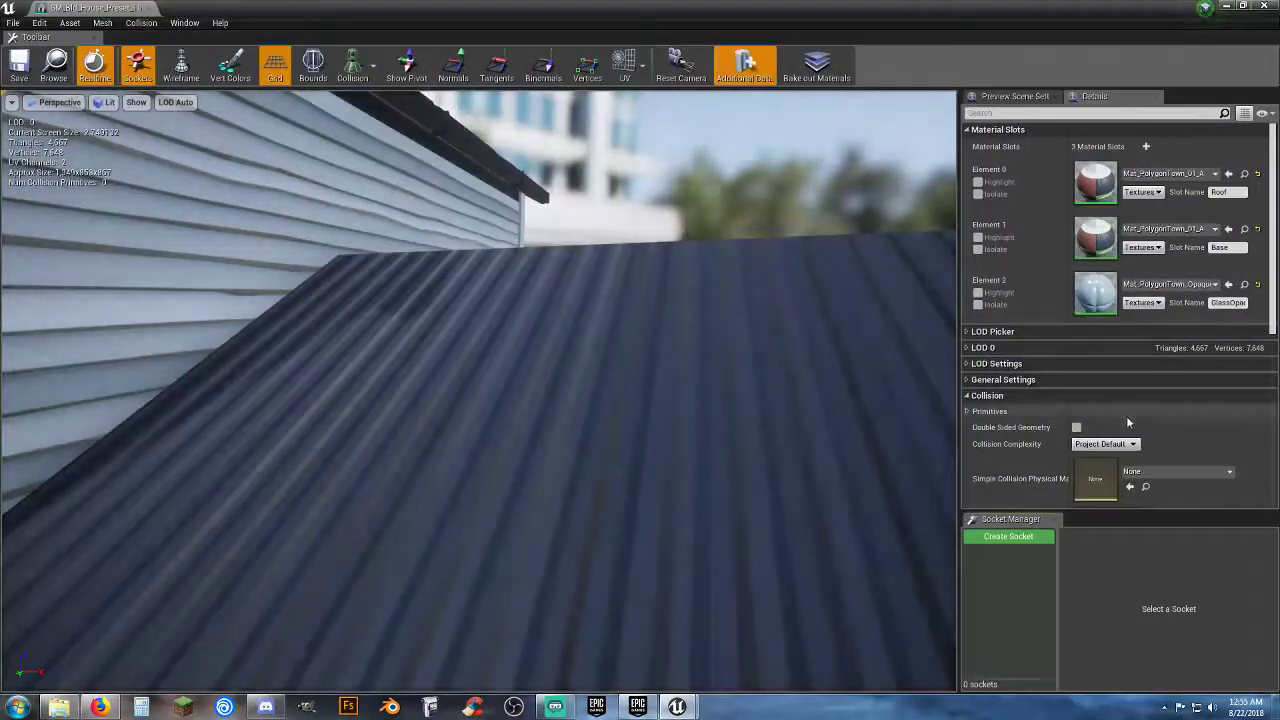
{"action": "left_click", "coordinate": [1104, 443]}
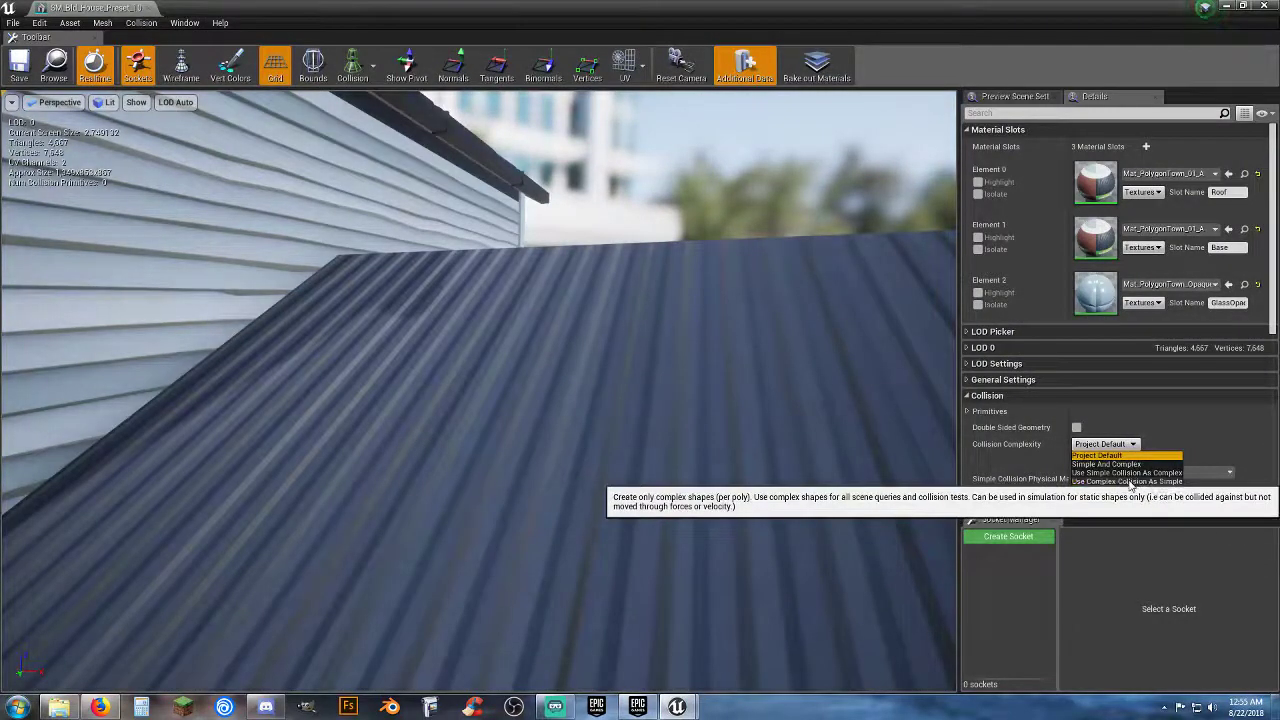
{"action": "left_click", "coordinate": [1128, 481]}
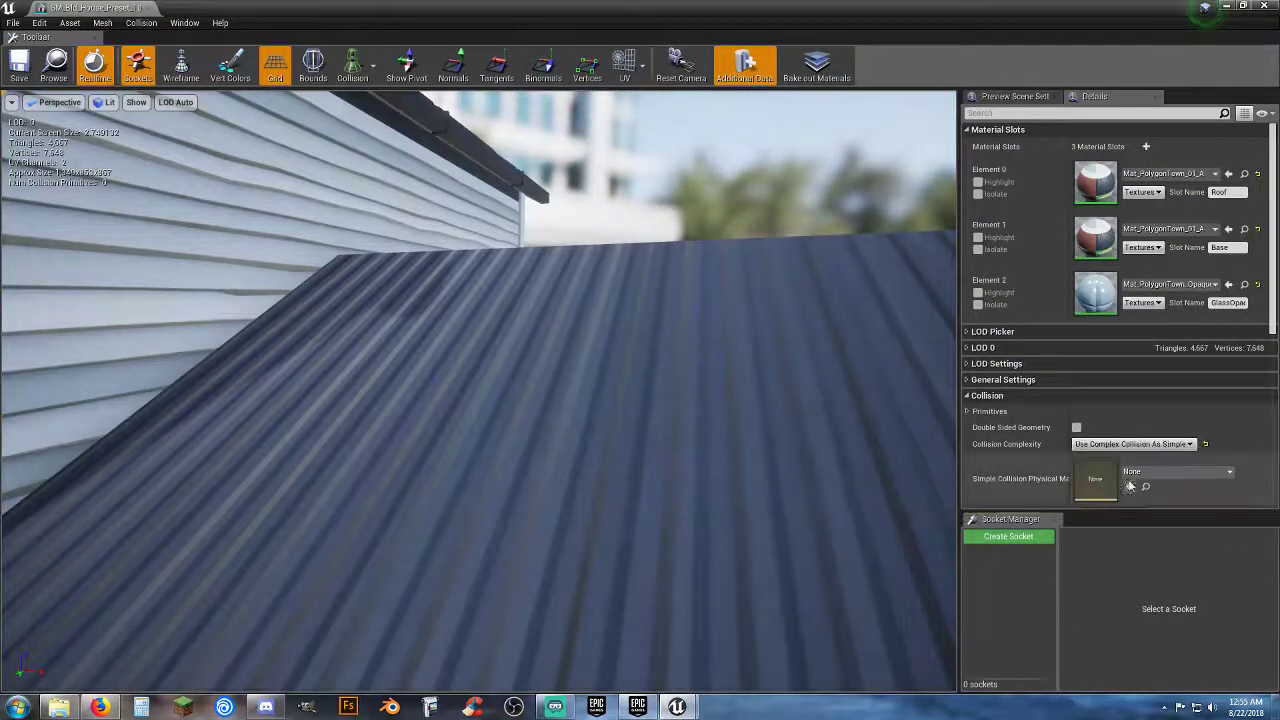
{"action": "left_click", "coordinate": [20, 75]}
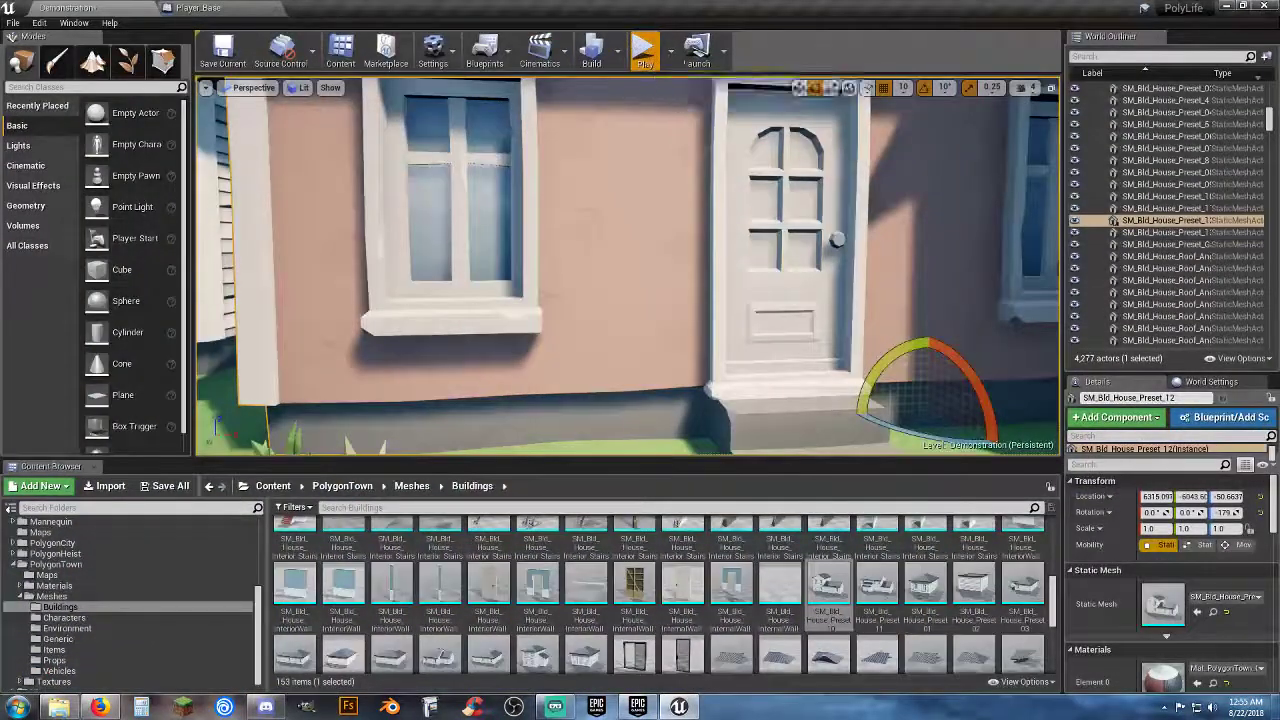
Play the level in first person and cross the intersection, testing the interaction trace on the corner houses from a distance.
{"action": "left_click", "coordinate": [644, 50]}
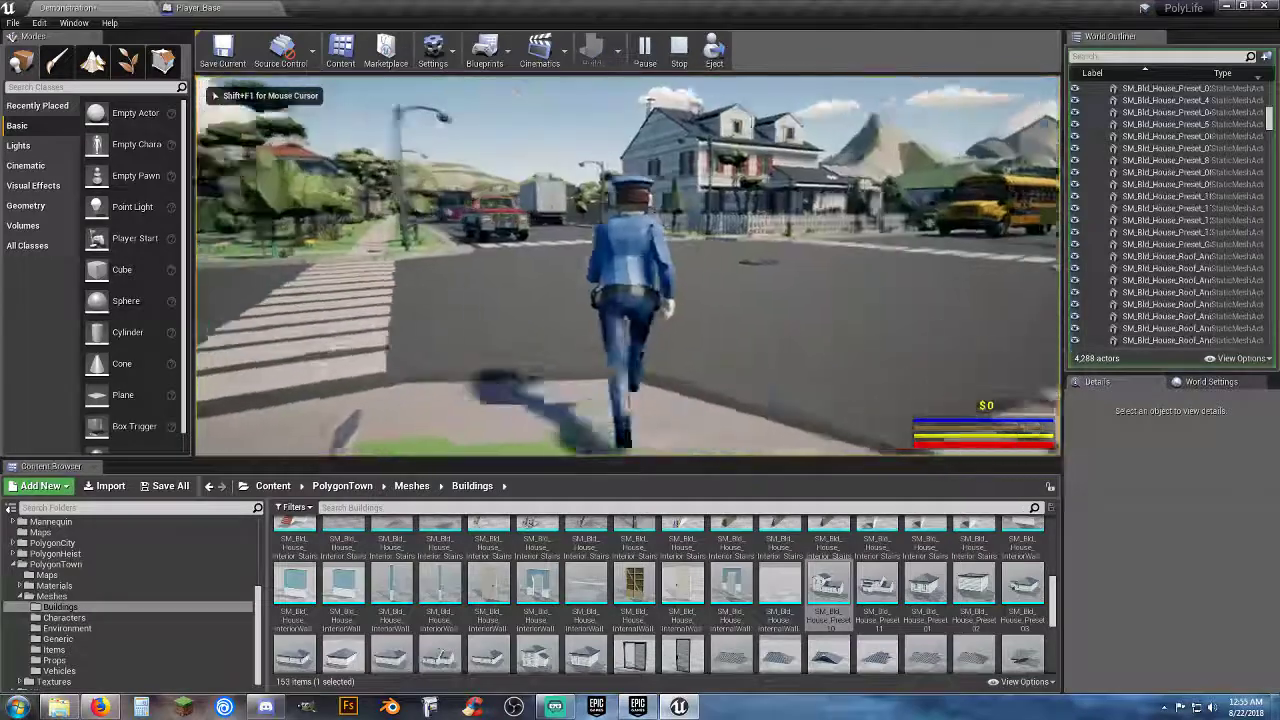
{"action": "key", "text": "w"}
{"action": "key", "text": "v"}
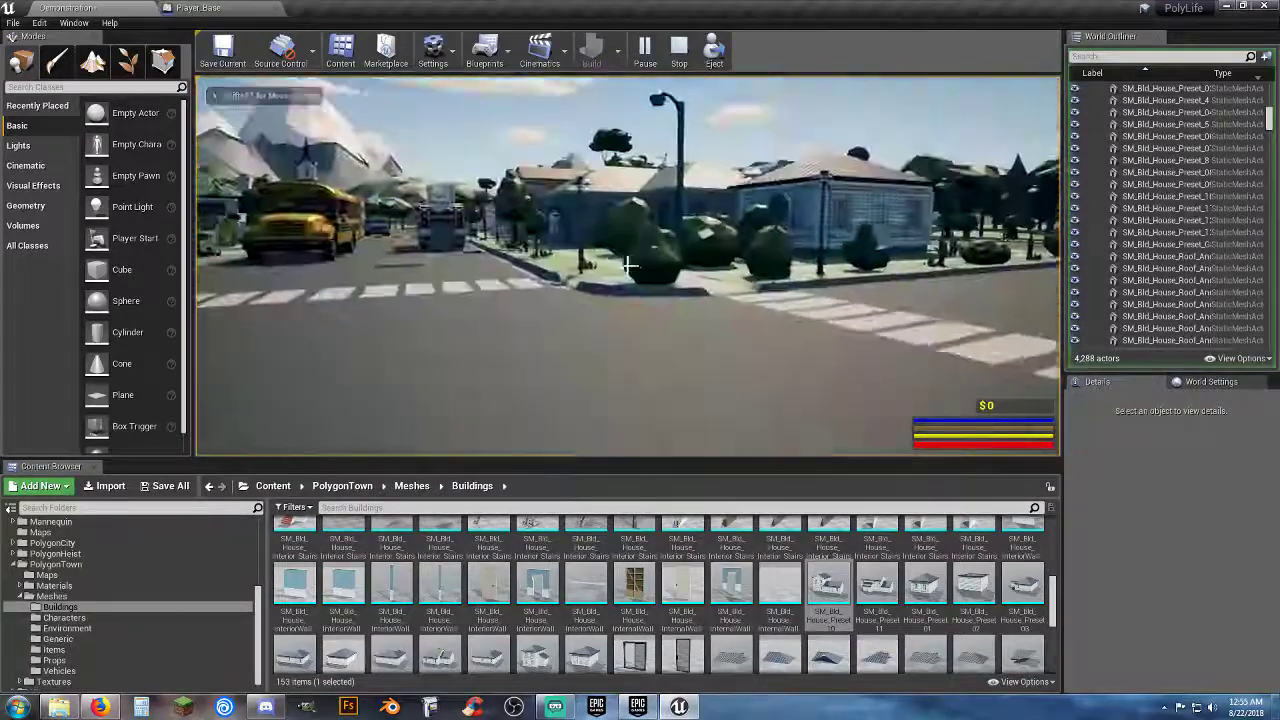
{"action": "key", "text": "e"}
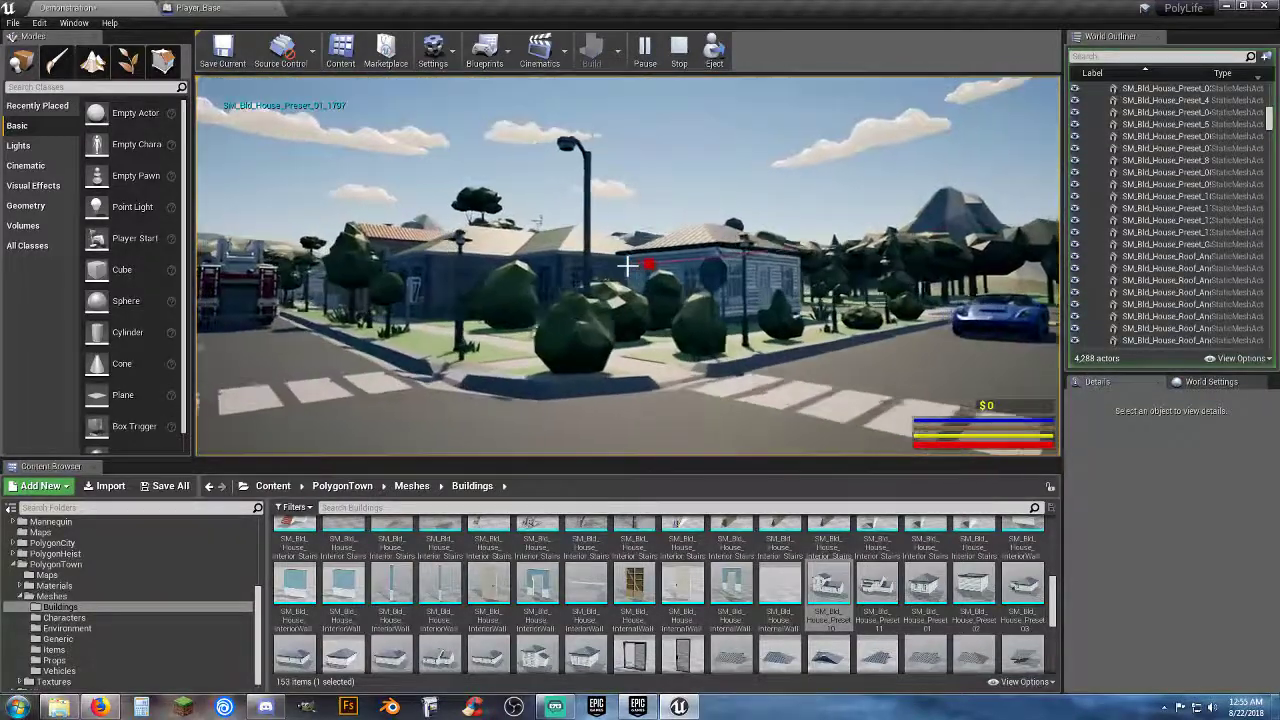
{"action": "key", "text": "w"}
{"action": "key", "text": "e"}
{"action": "key", "text": "w"}
{"action": "key", "text": "e"}
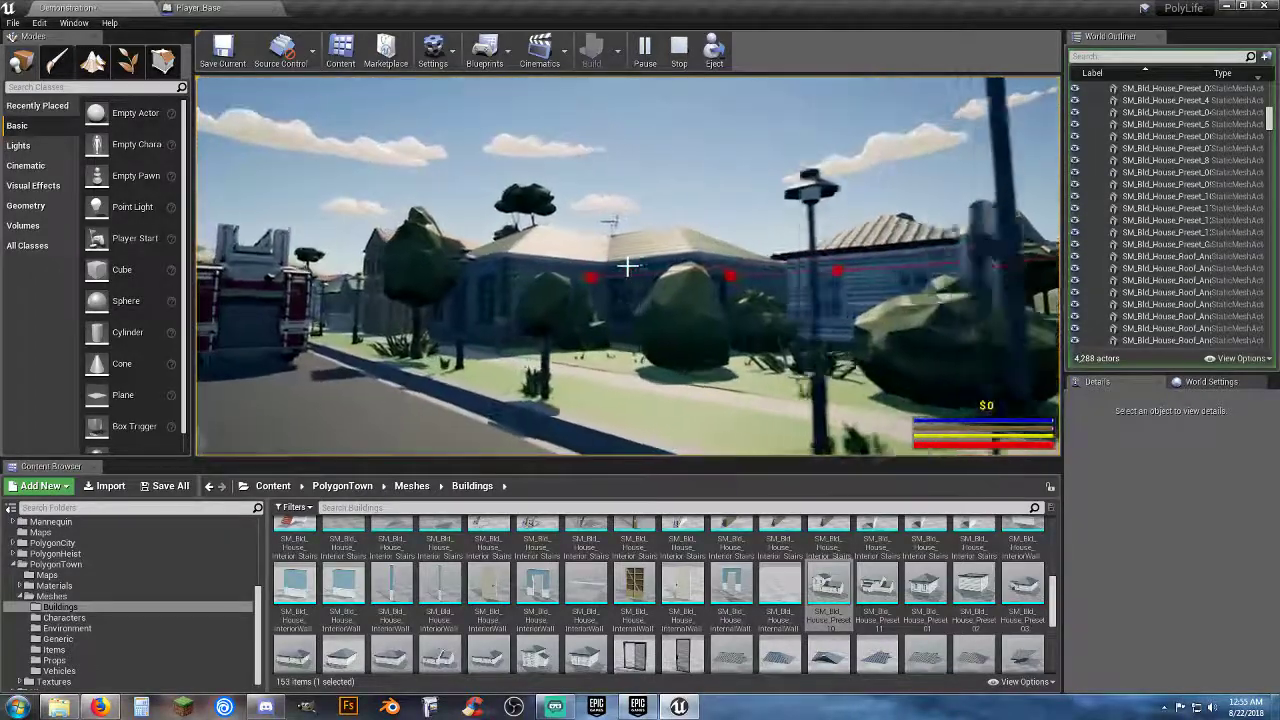
{"action": "key", "text": "w"}
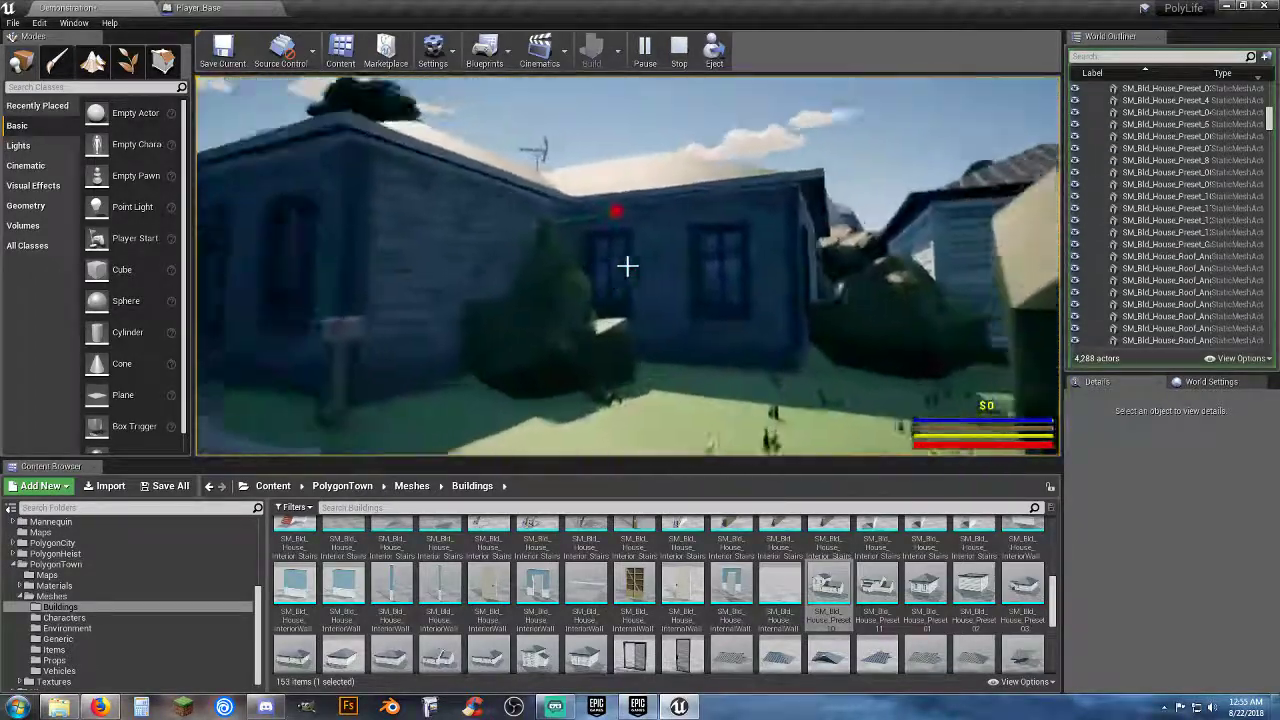
Test the interaction trace around the recessed corner and windows of the blue-grey house behind the bush, and stop playing.
{"action": "key", "text": "e"}
{"action": "key", "text": "w"}
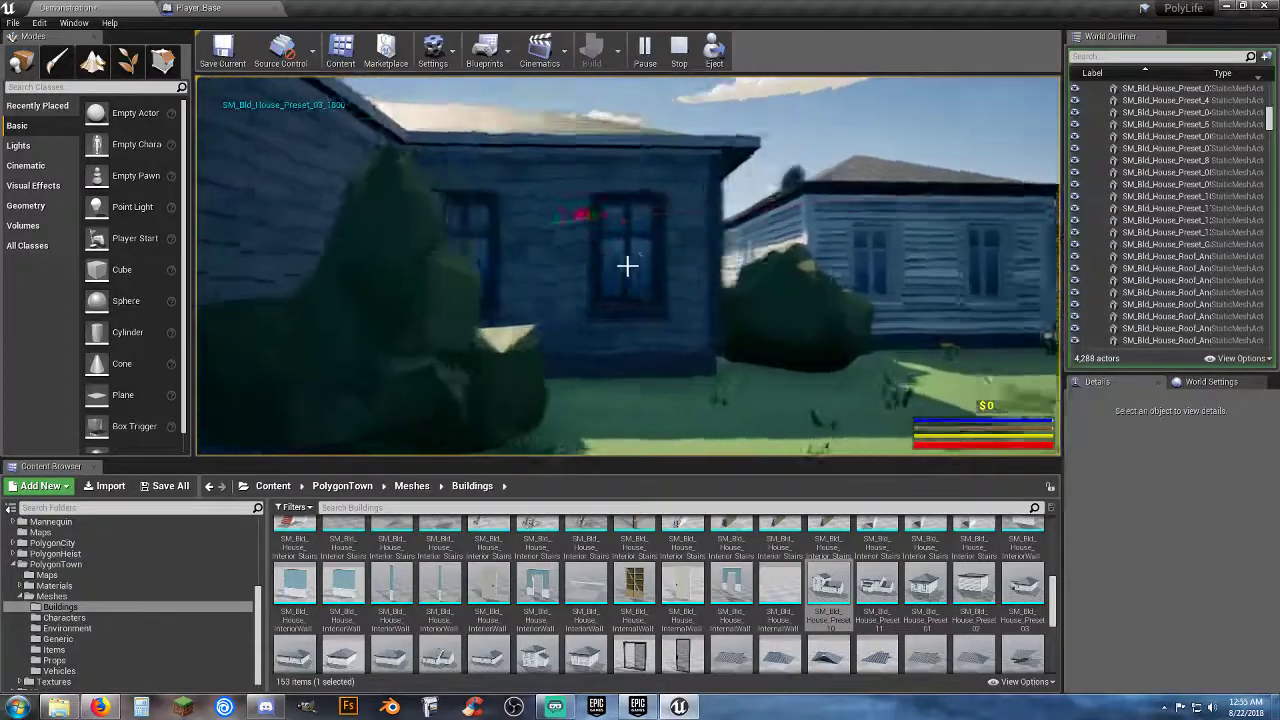
{"action": "key", "text": "d"}
{"action": "key", "text": "e"}
{"action": "key", "text": "a"}
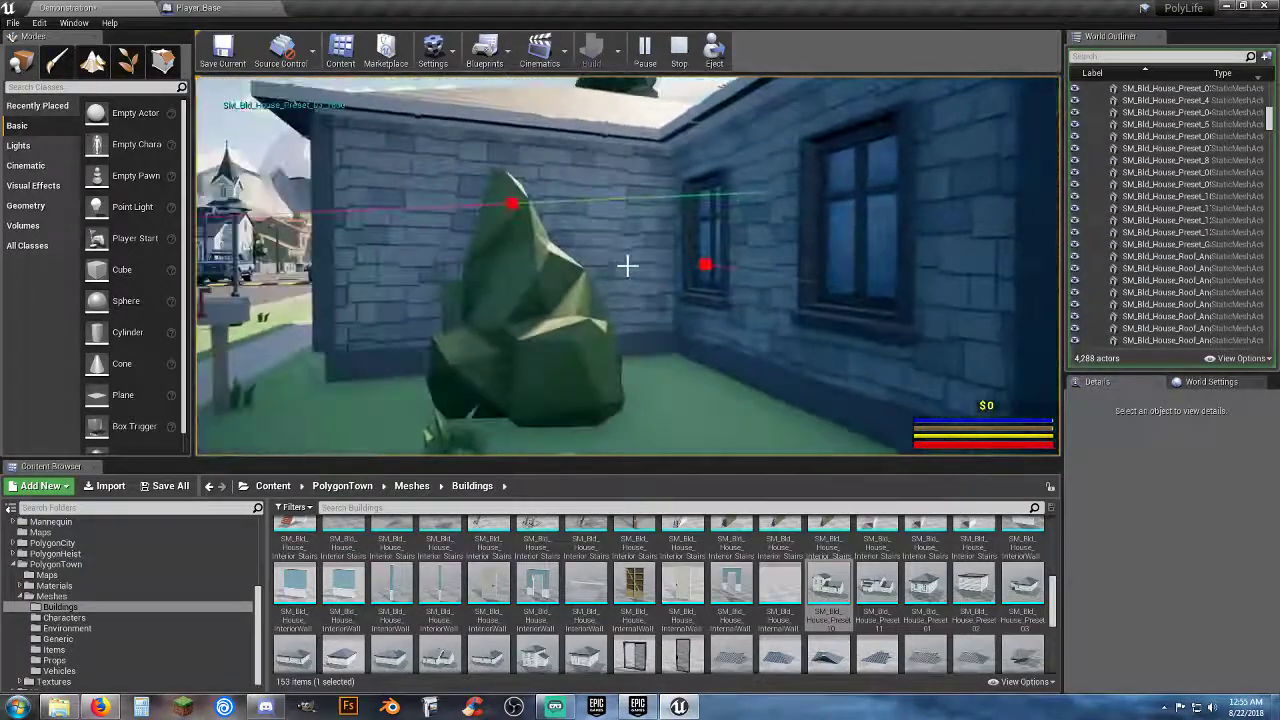
{"action": "key", "text": "e"}
{"action": "key", "text": "e"}
{"action": "key", "text": "d"}
{"action": "key", "text": "e"}
{"action": "key", "text": "a"}
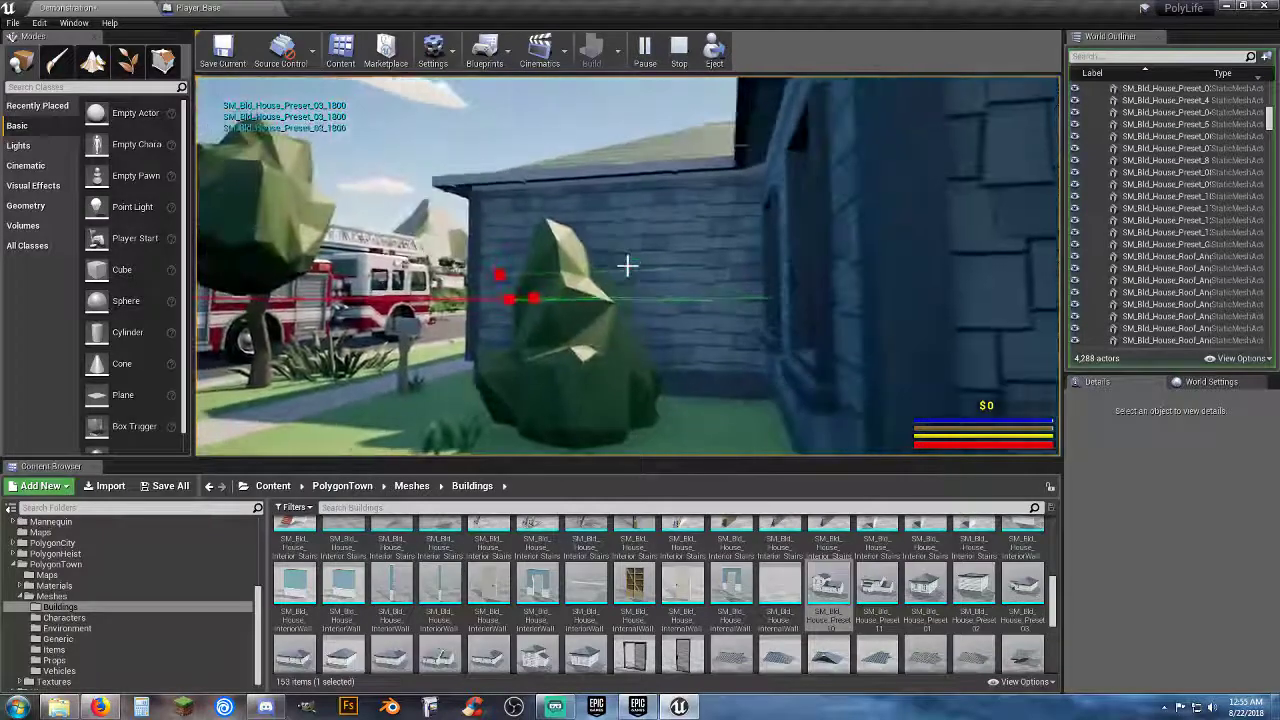
{"action": "key", "text": "e"}
{"action": "key", "text": "Escape"}
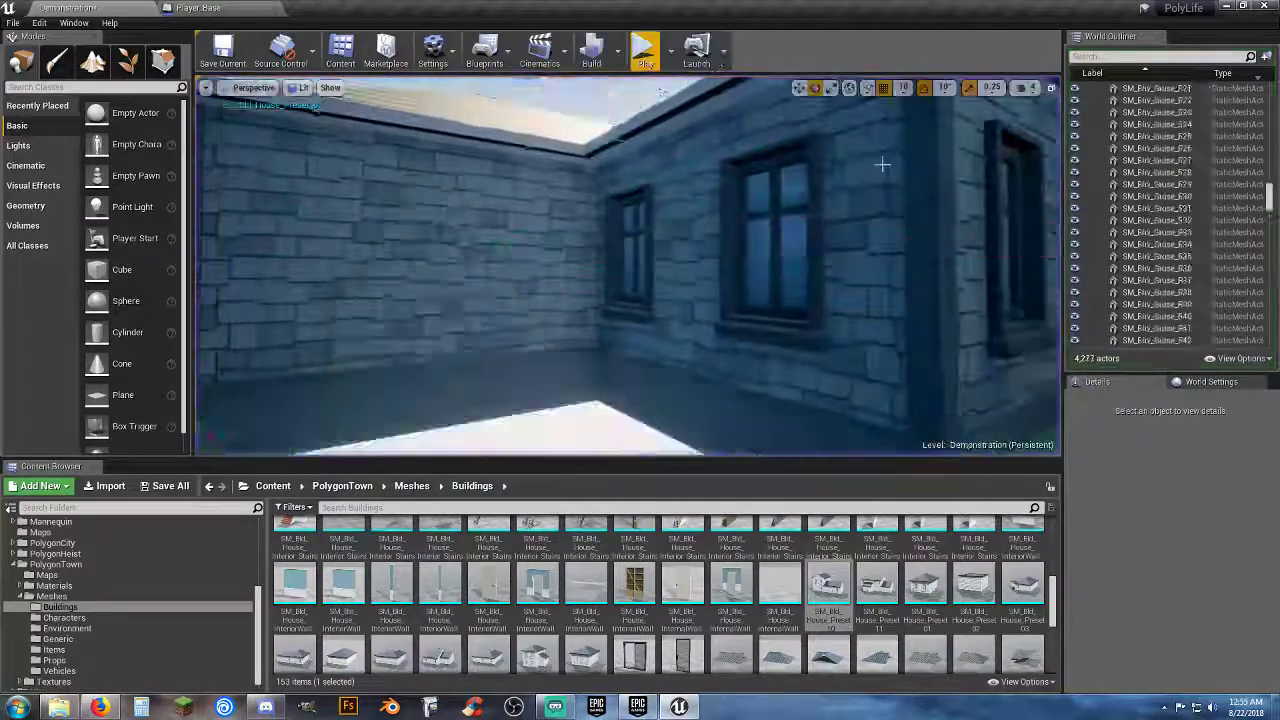
Open the blue-grey house's mesh, SM_Bld_House_Preset_03, set its collision complexity to Use Complex Collision As Simple, save it and close the editor.
{"action": "left_click", "coordinate": [713, 245]}
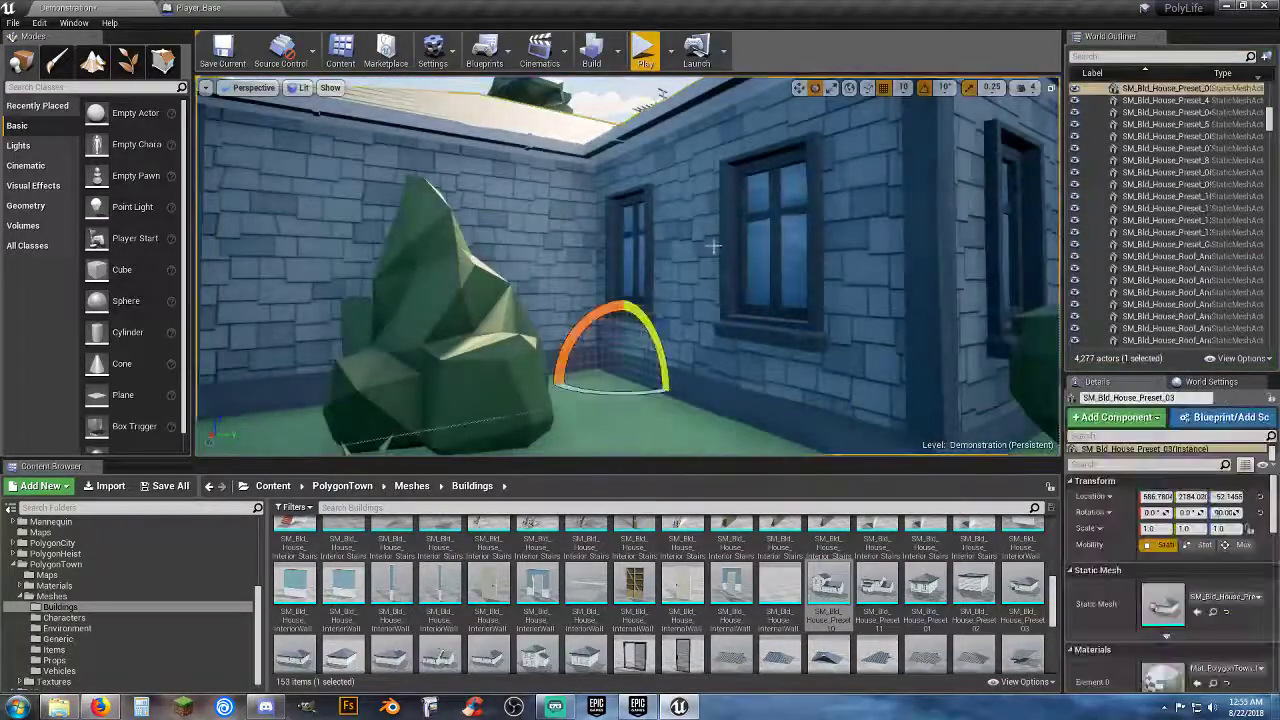
{"action": "left_click", "coordinate": [1213, 614]}
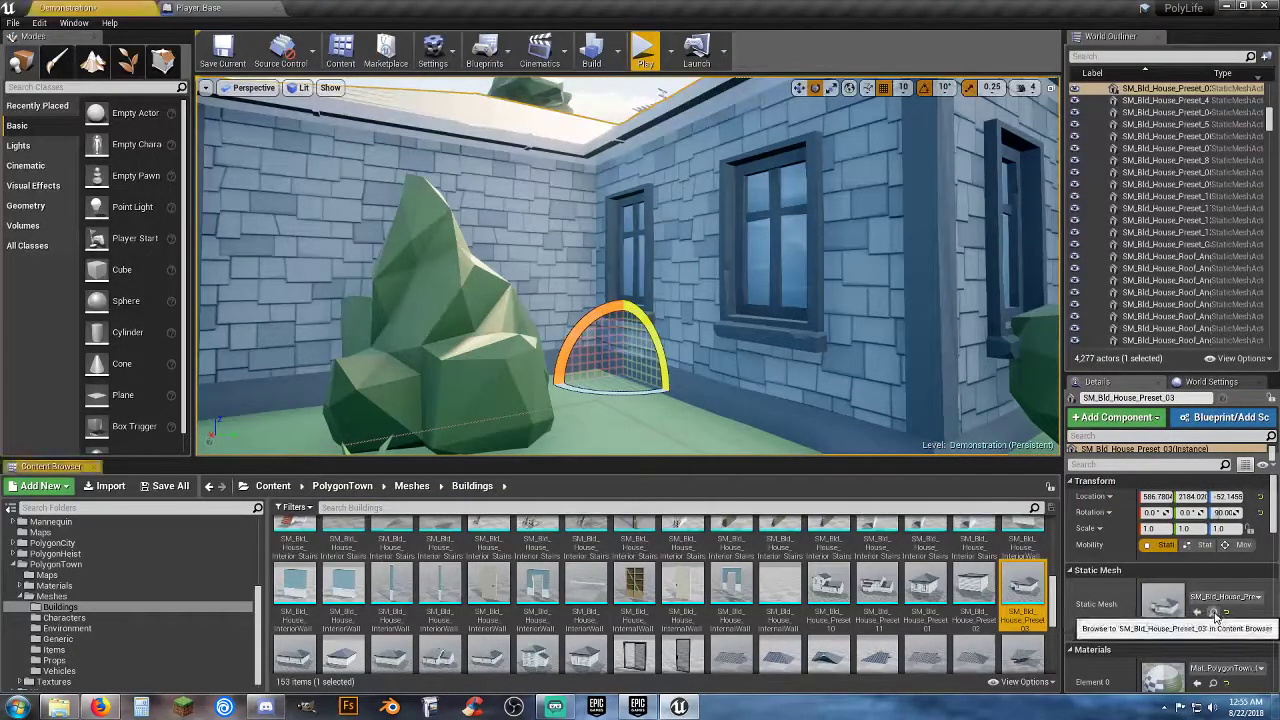
{"action": "double_click", "coordinate": [1032, 592]}
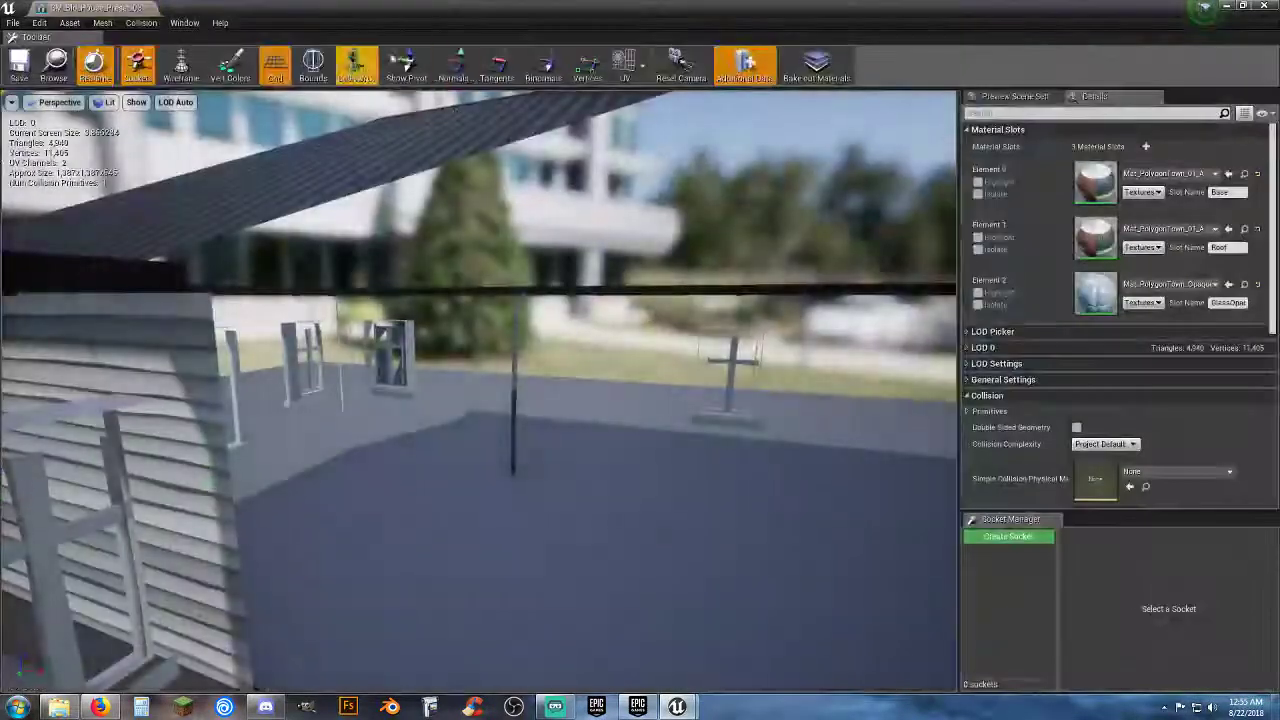
{"action": "left_click", "coordinate": [1117, 448]}
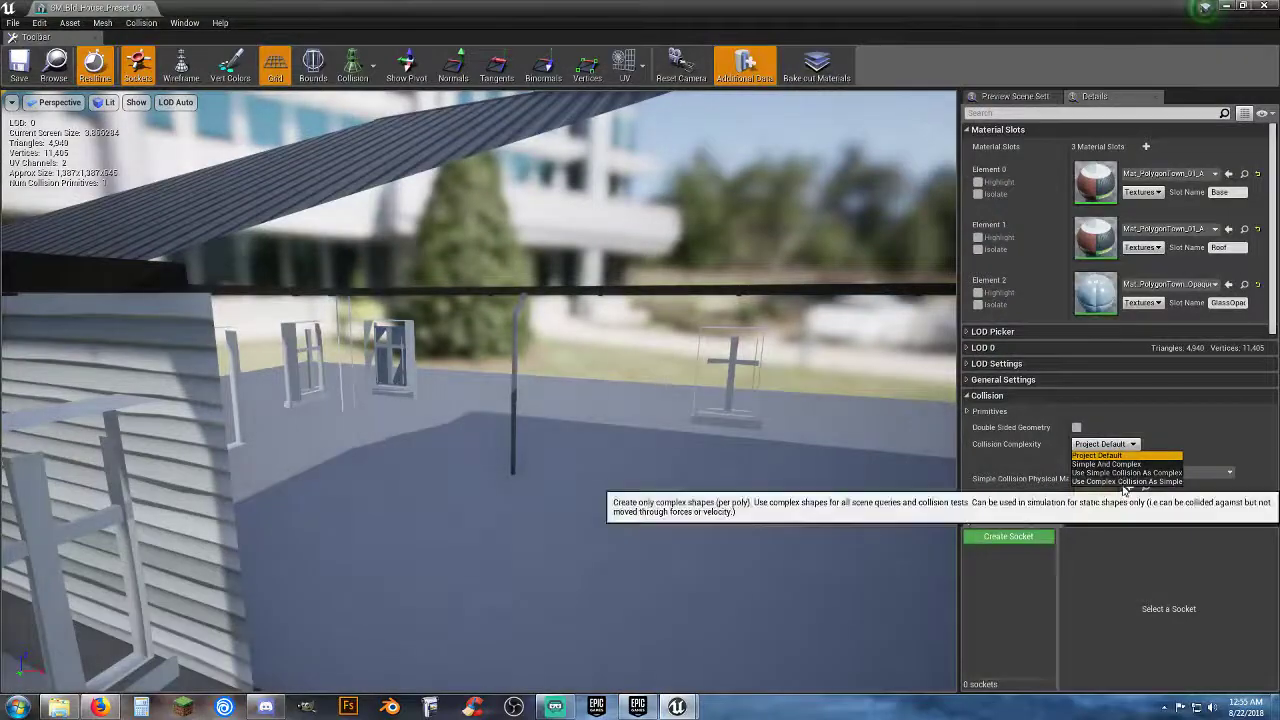
{"action": "left_click", "coordinate": [1100, 487]}
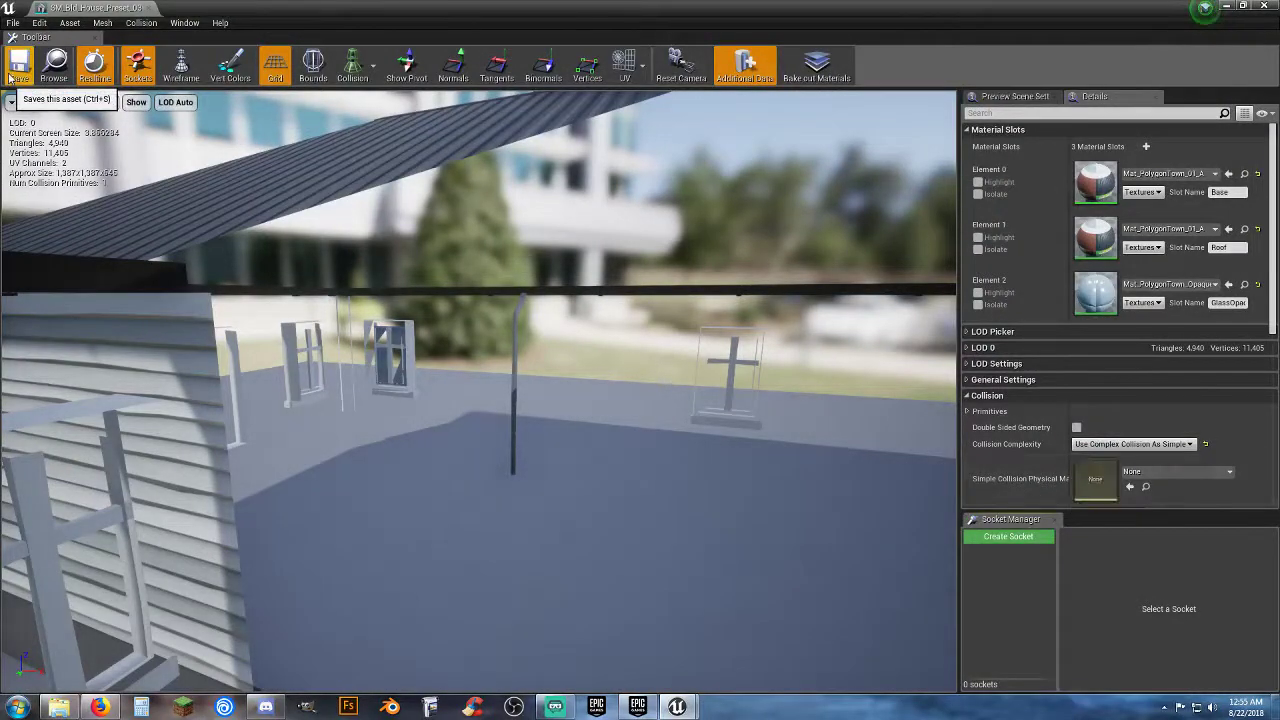
{"action": "left_click", "coordinate": [149, 8]}
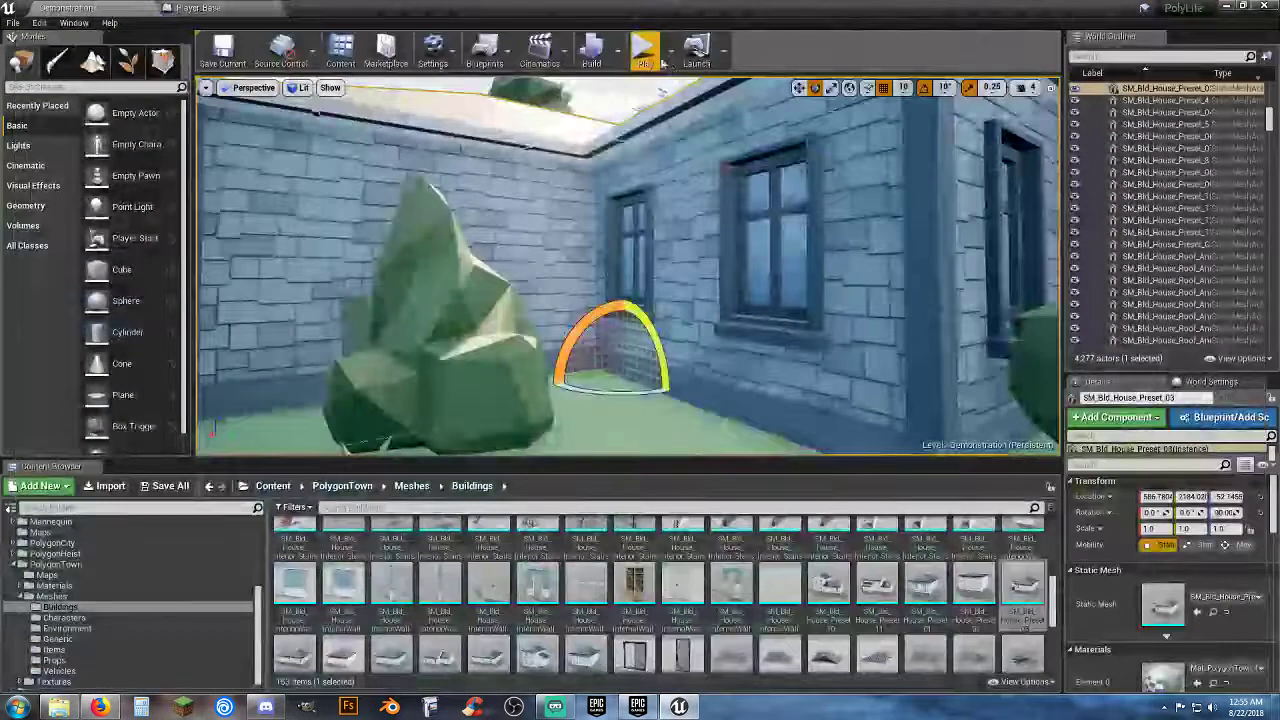
Play the level in first person and test the interaction trace on the blue-grey corner house from across the street.
{"action": "left_click", "coordinate": [640, 55]}
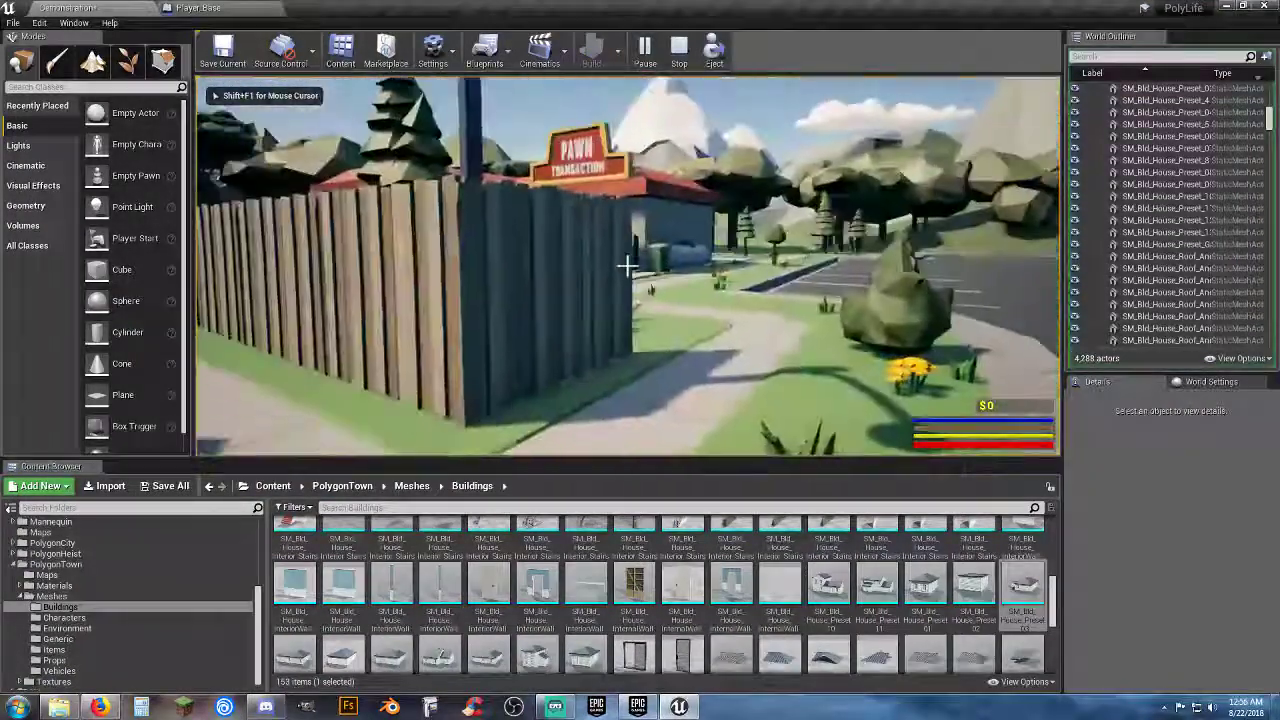
{"action": "key", "text": "w"}
{"action": "left_click", "coordinate": [627, 265]}
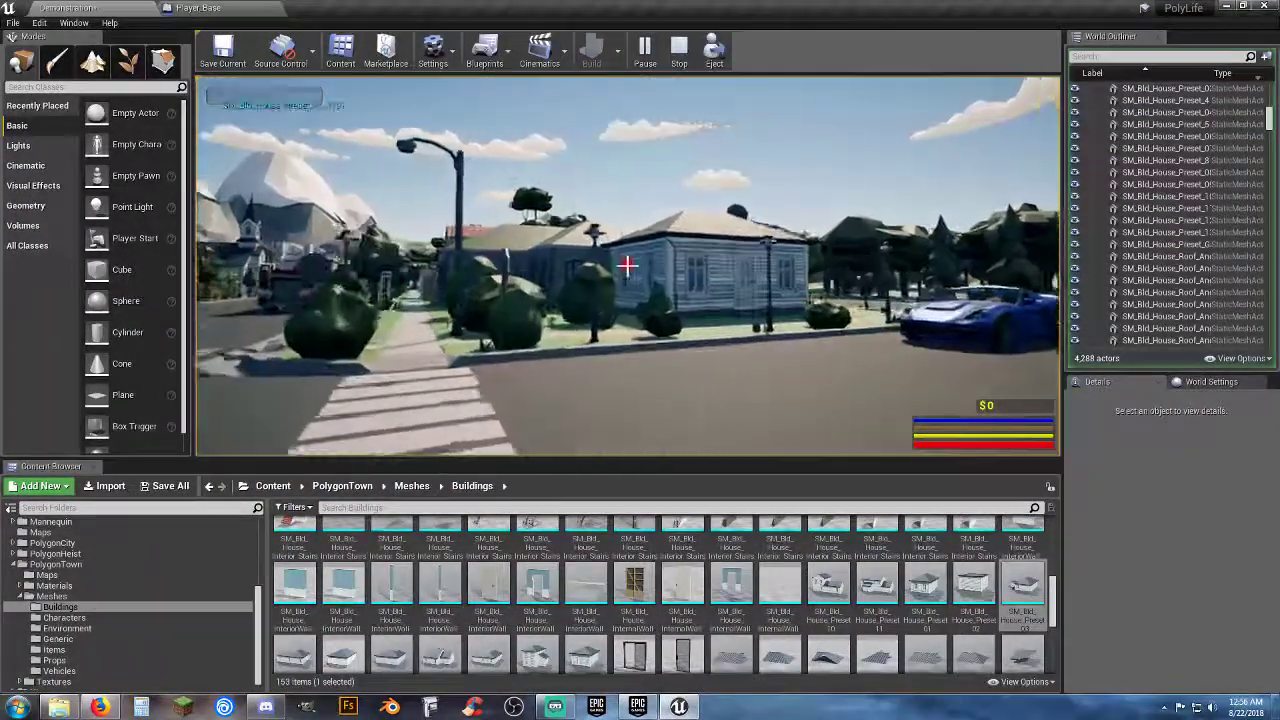
{"action": "key", "text": "w"}
{"action": "key", "text": "d"}
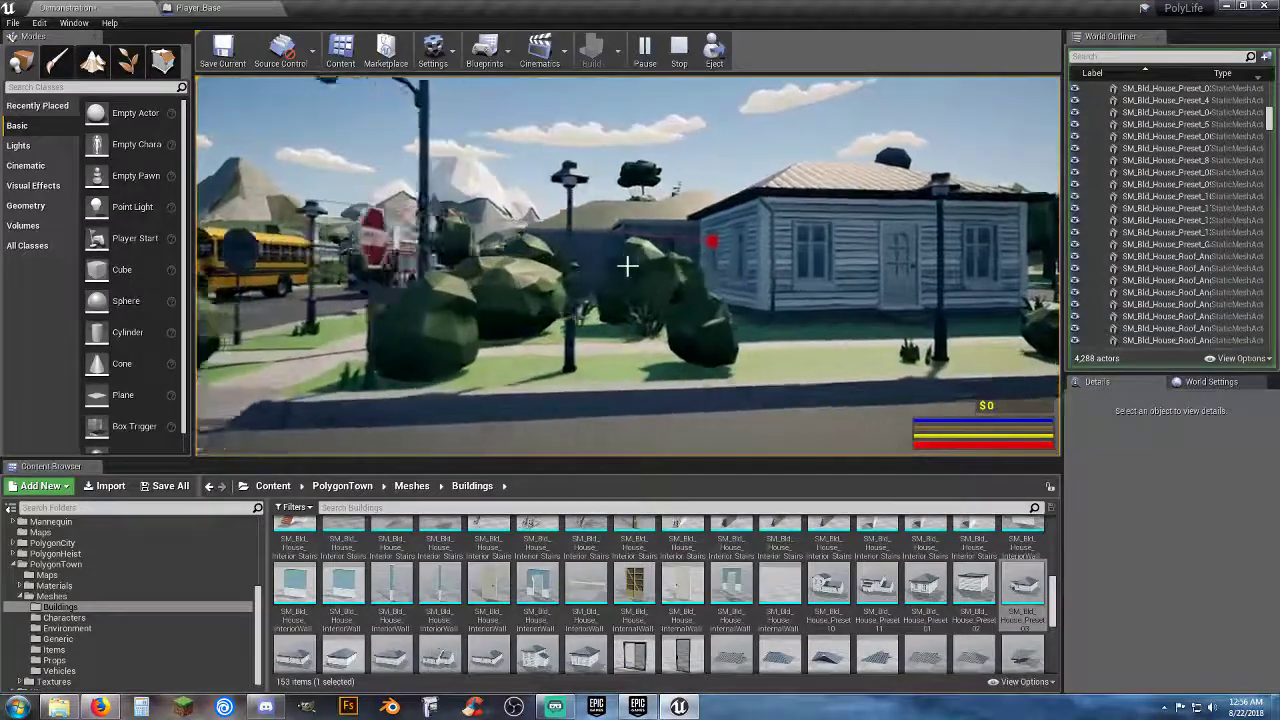
{"action": "key", "text": "w"}
{"action": "left_click", "coordinate": [627, 265]}
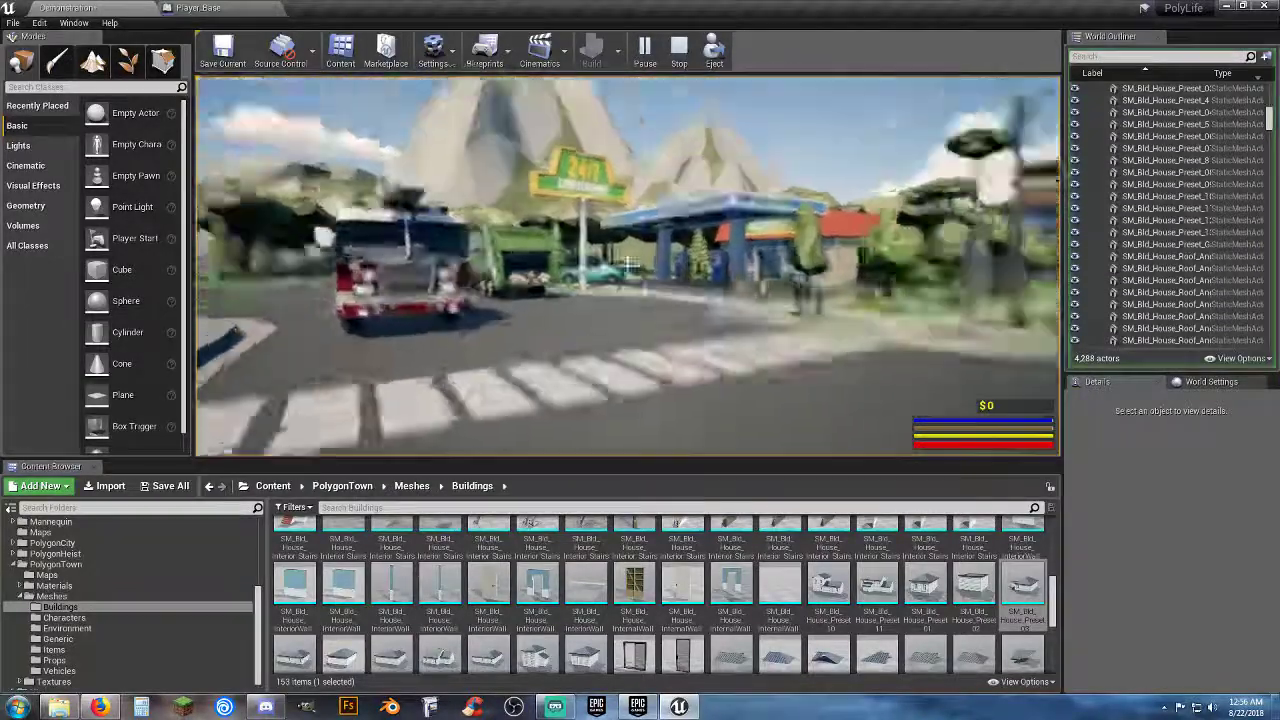
Walk over to the 24/7 Convenience fuel station and test the interaction trace on the fuel pumps under the canopy.
{"action": "key", "text": "w"}
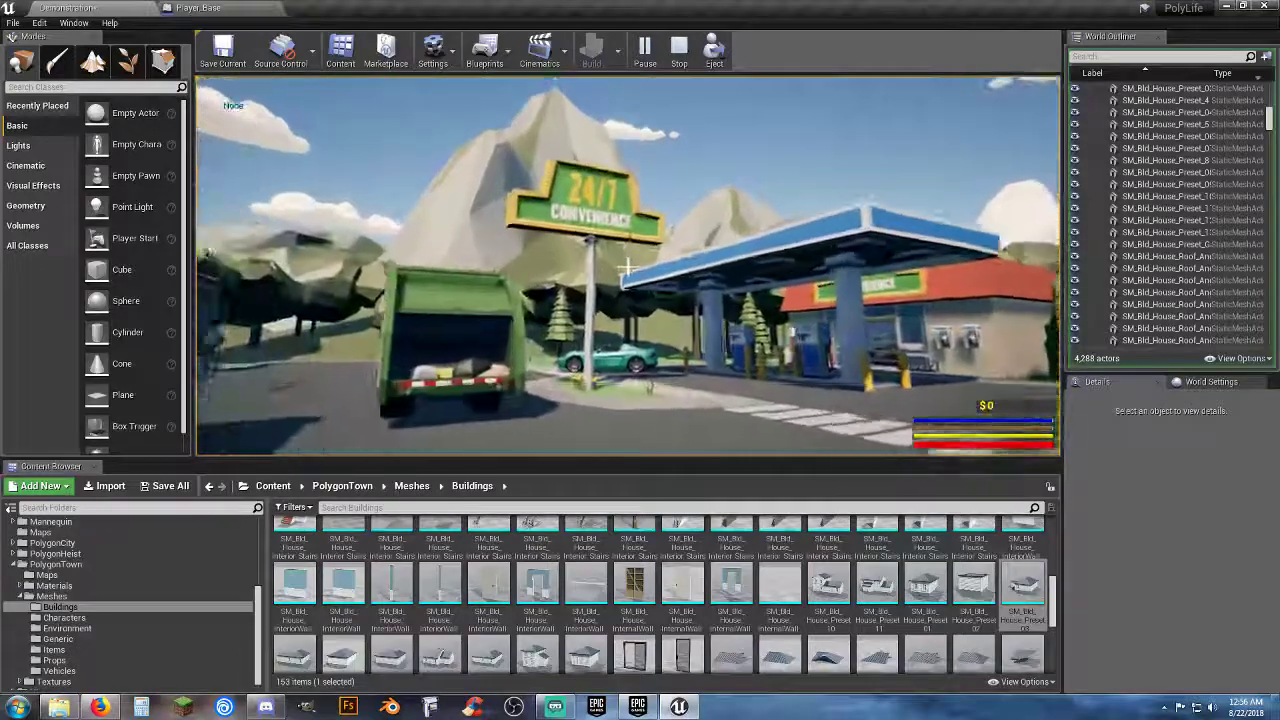
{"action": "key", "text": "w"}
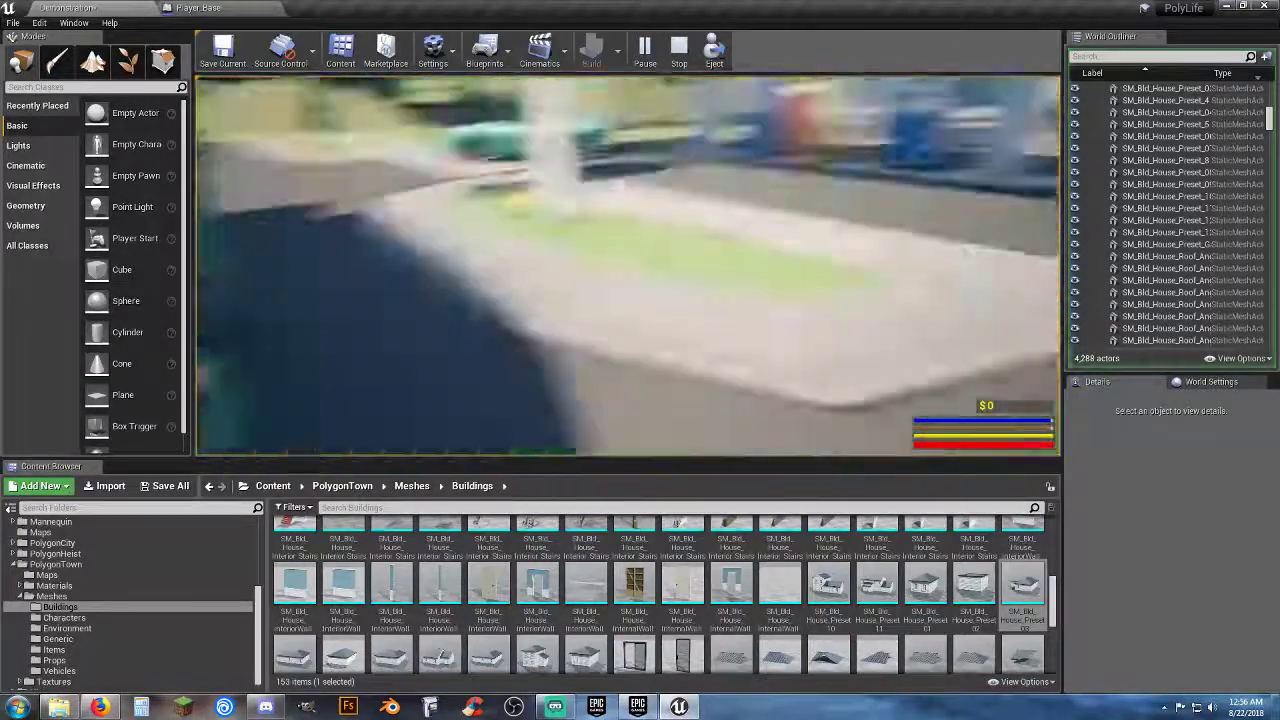
{"action": "key", "text": "w"}
{"action": "key", "text": "e"}
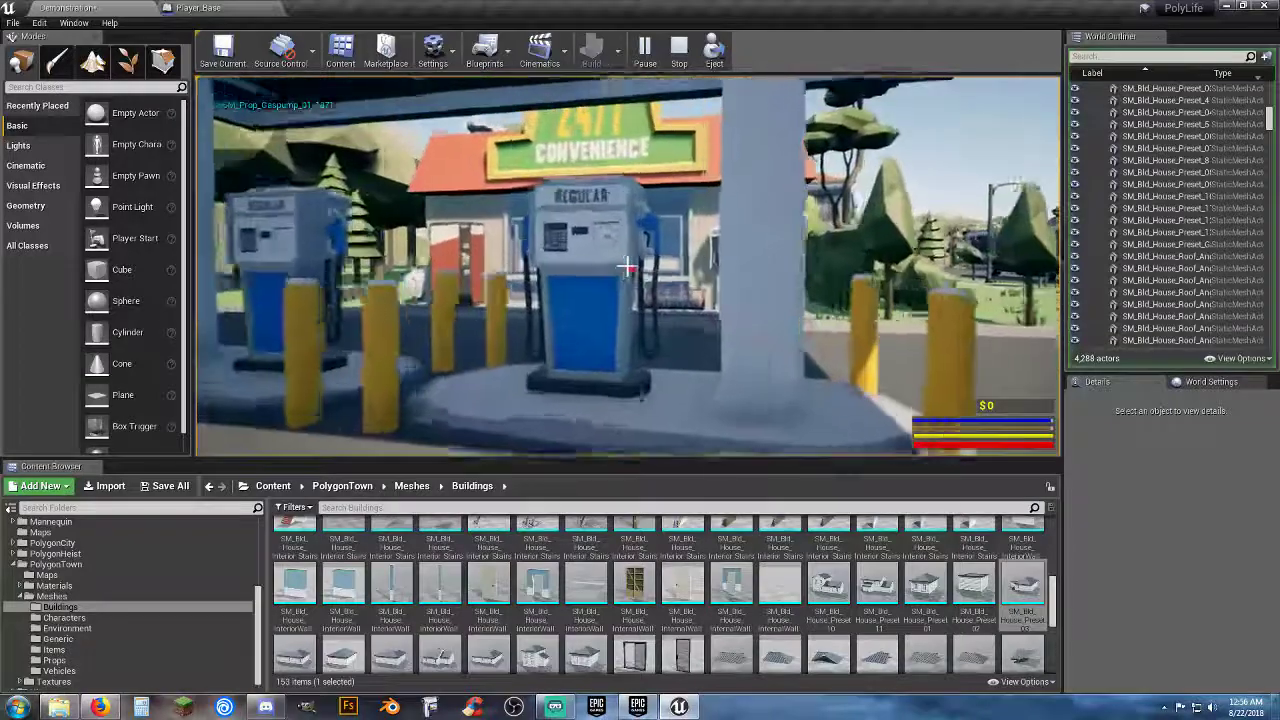
{"action": "key", "text": "a"}
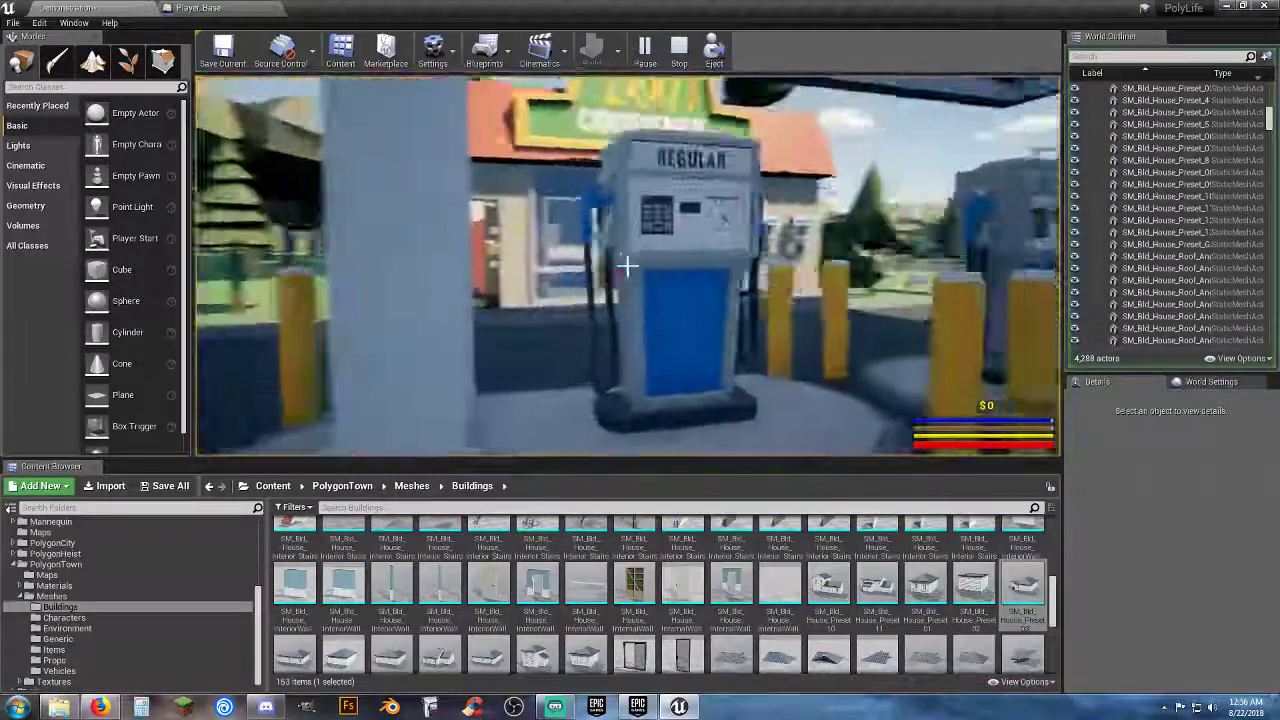
{"action": "key", "text": "e"}
{"action": "key", "text": "a"}
{"action": "key", "text": "w"}
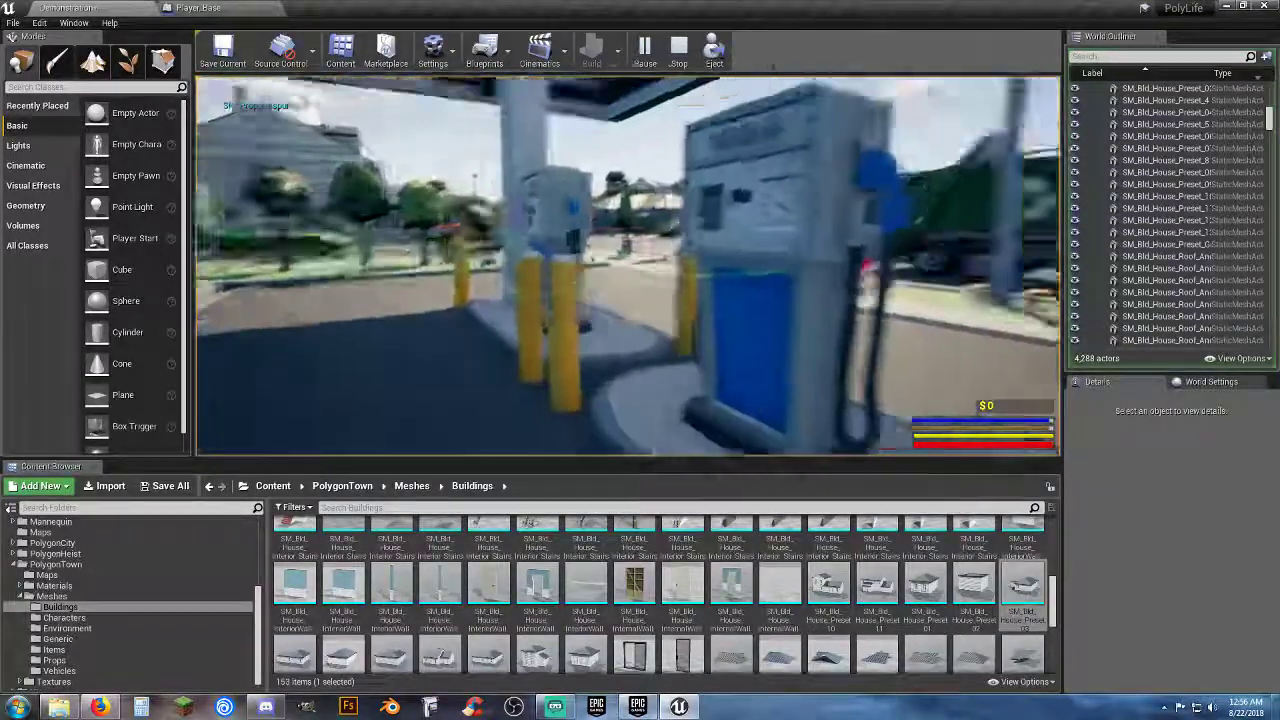
Enter the convenience store and test the interaction trace on the burger on the floor, the shelves and the counter area.
{"action": "key", "text": "w"}
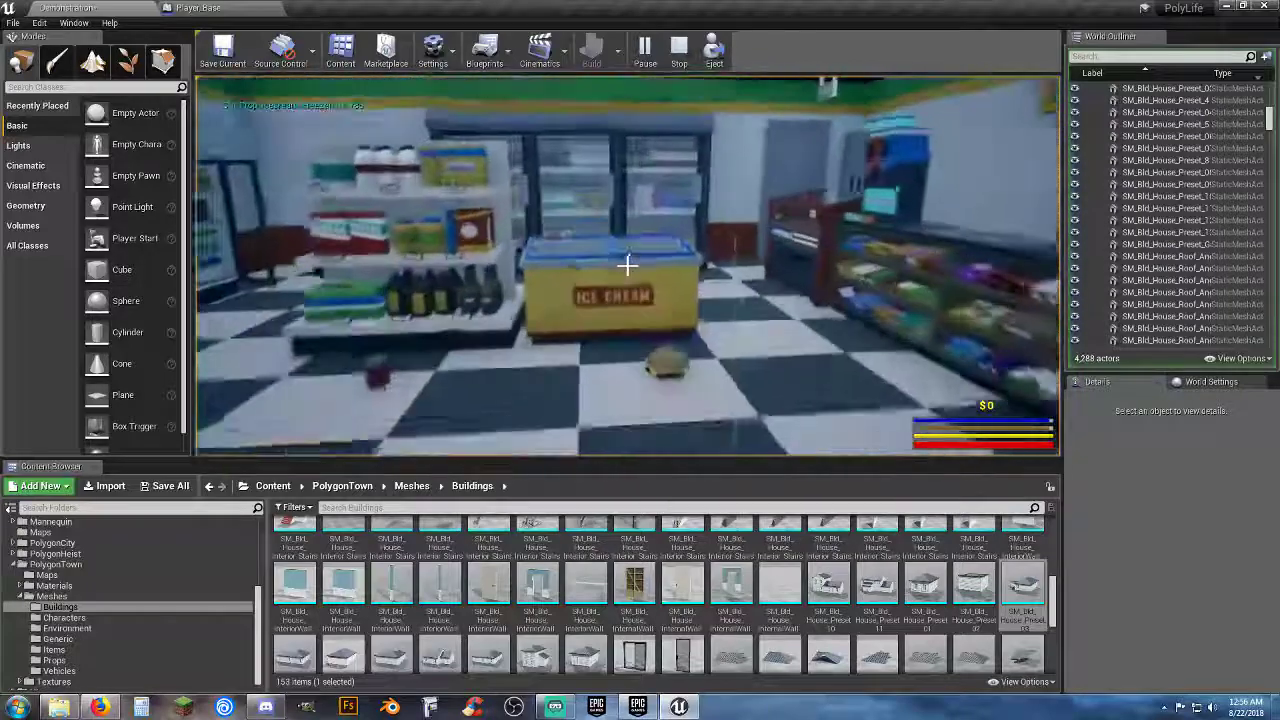
{"action": "key", "text": "w"}
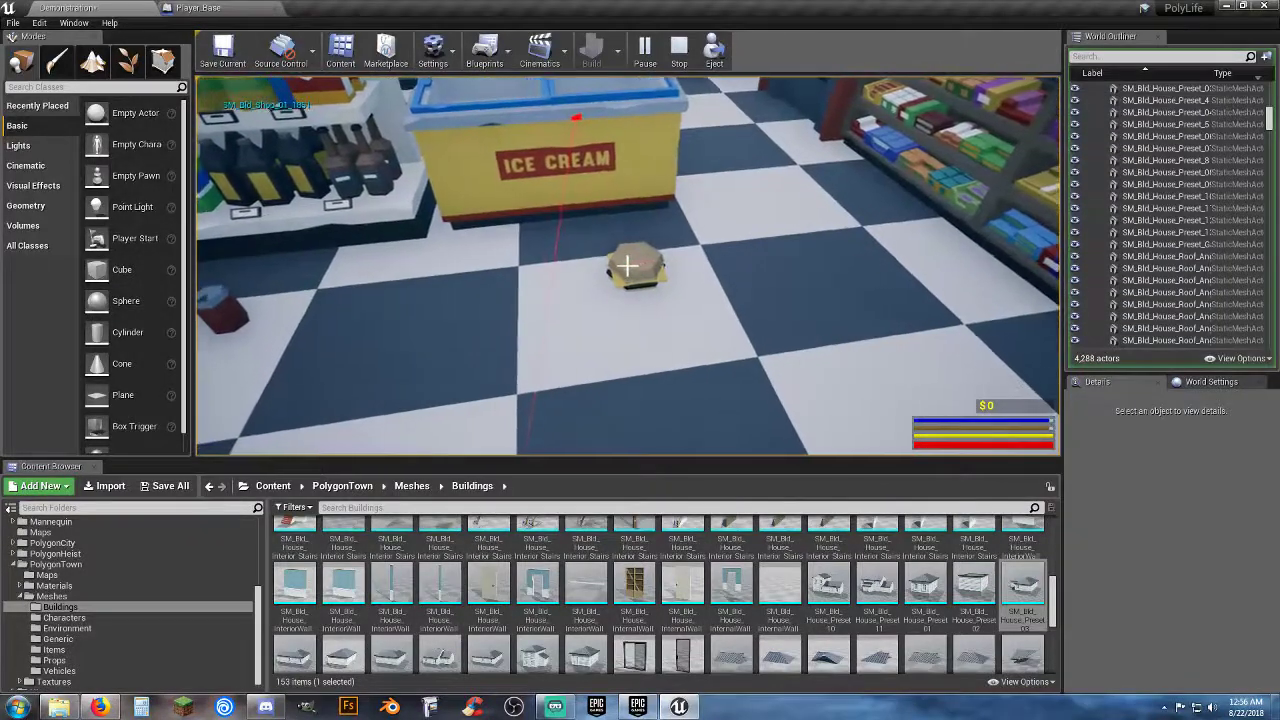
{"action": "key", "text": "d"}
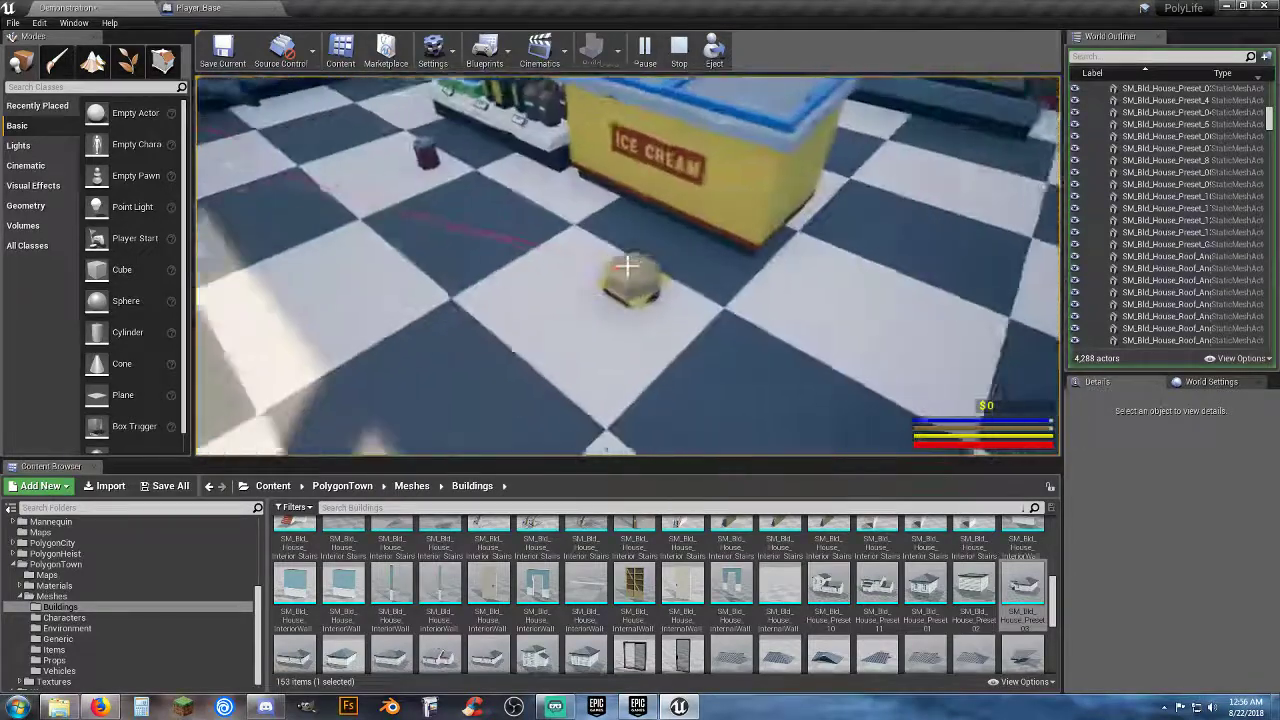
{"action": "key", "text": "e"}
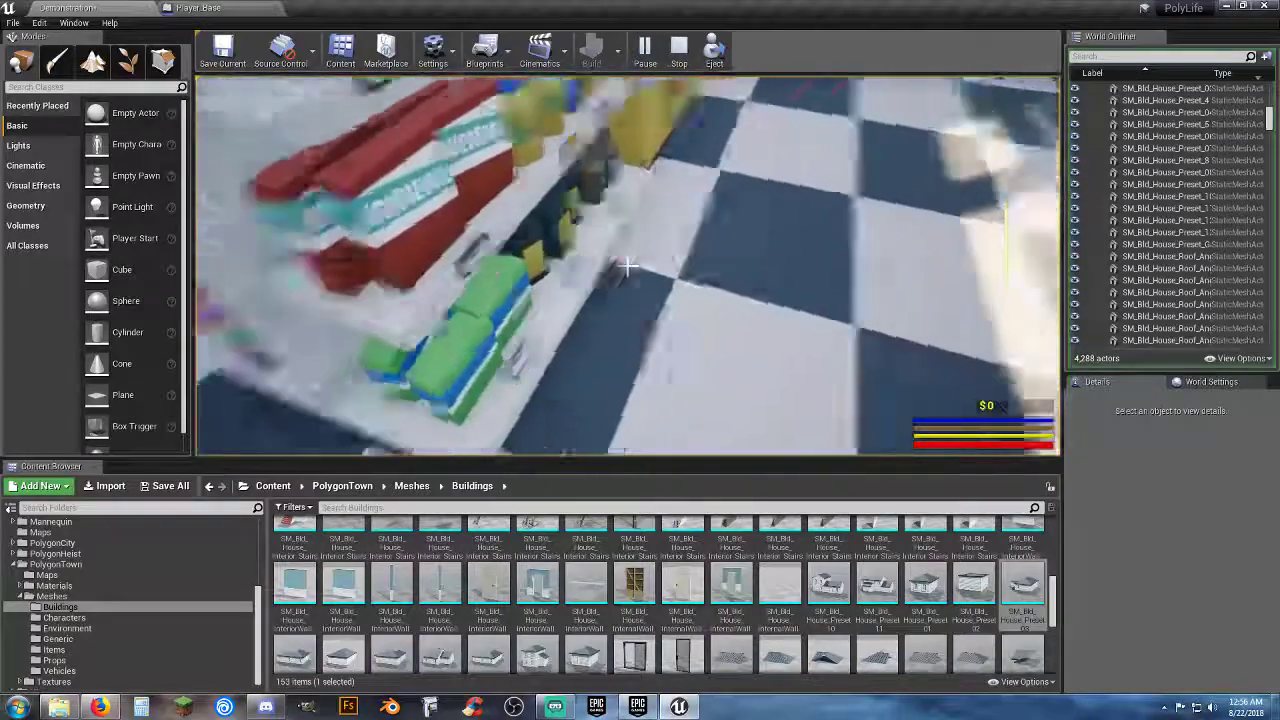
{"action": "key", "text": "w"}
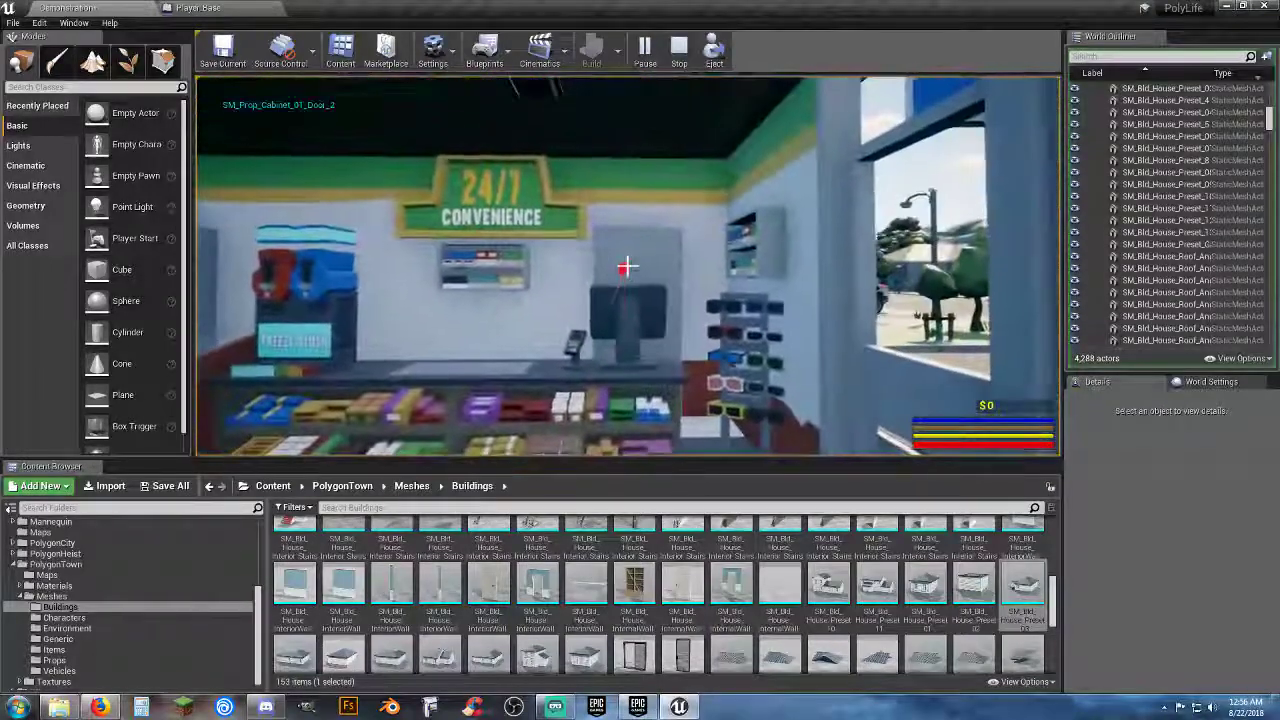
Leave the store past the fuel pumps and check the interaction trace on the green convertible parked on the street.
{"action": "key", "text": "w"}
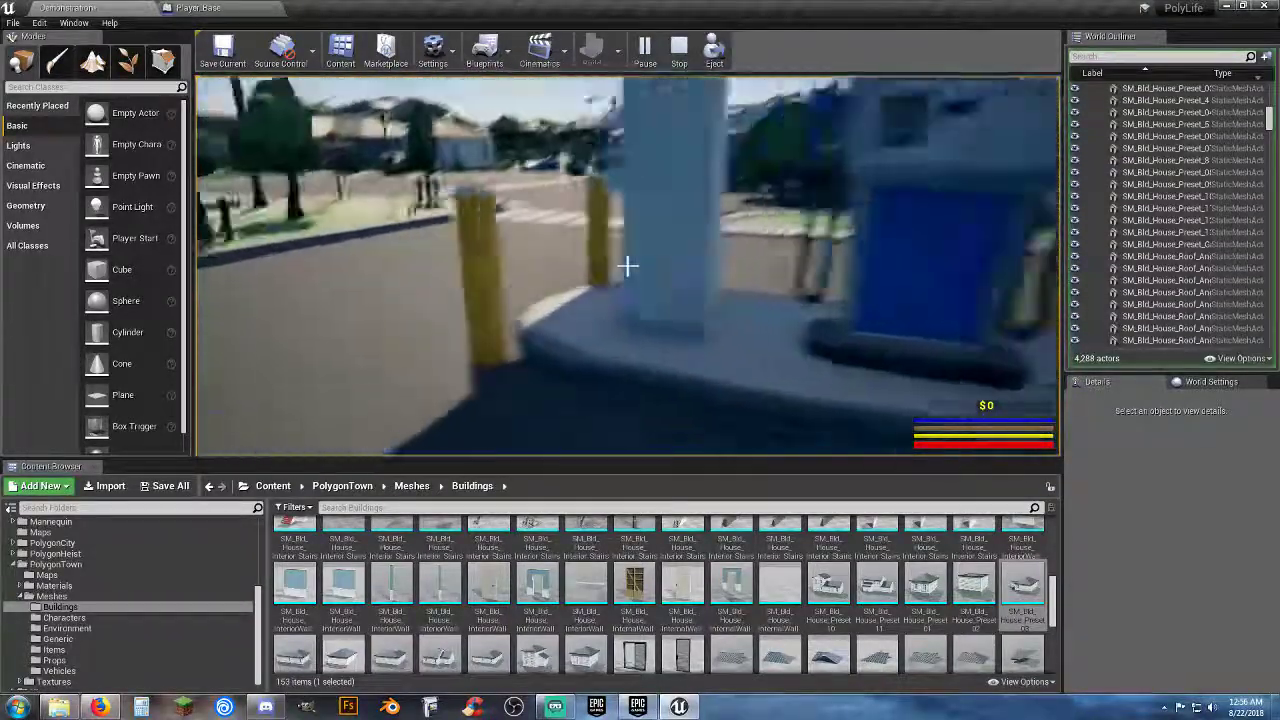
{"action": "key", "text": "w"}
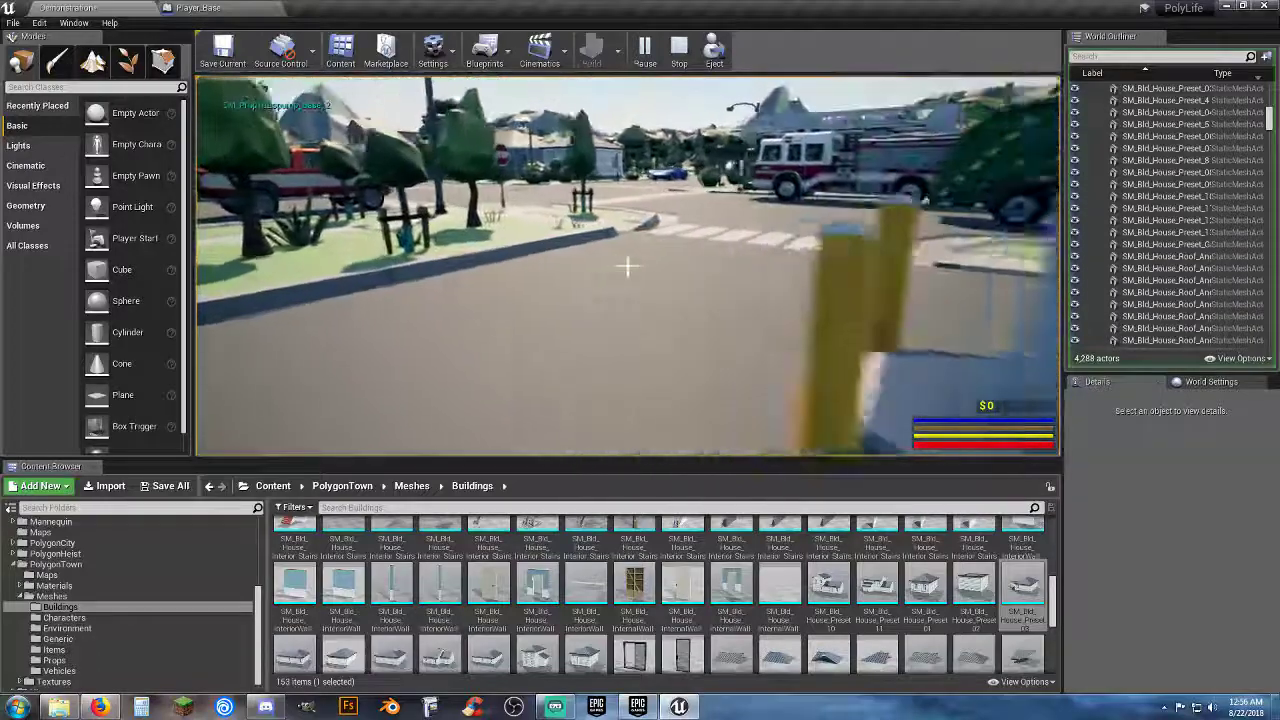
{"action": "key", "text": "w"}
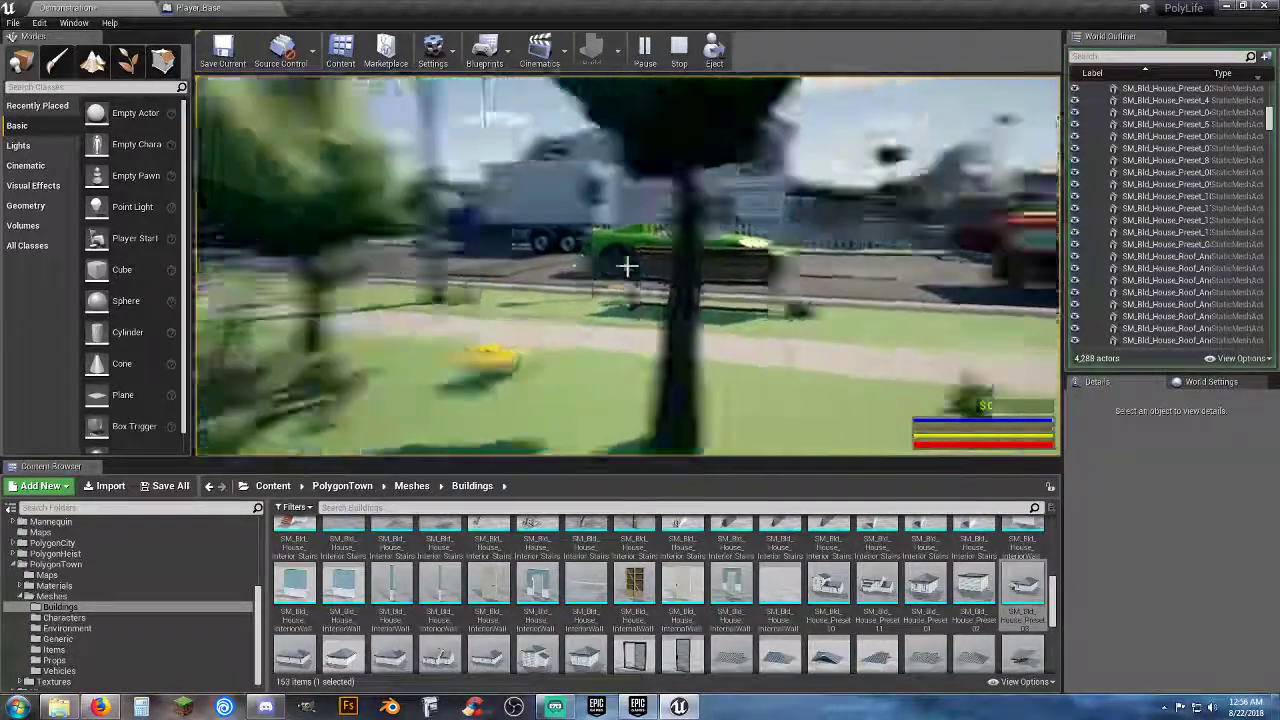
{"action": "key", "text": "w"}
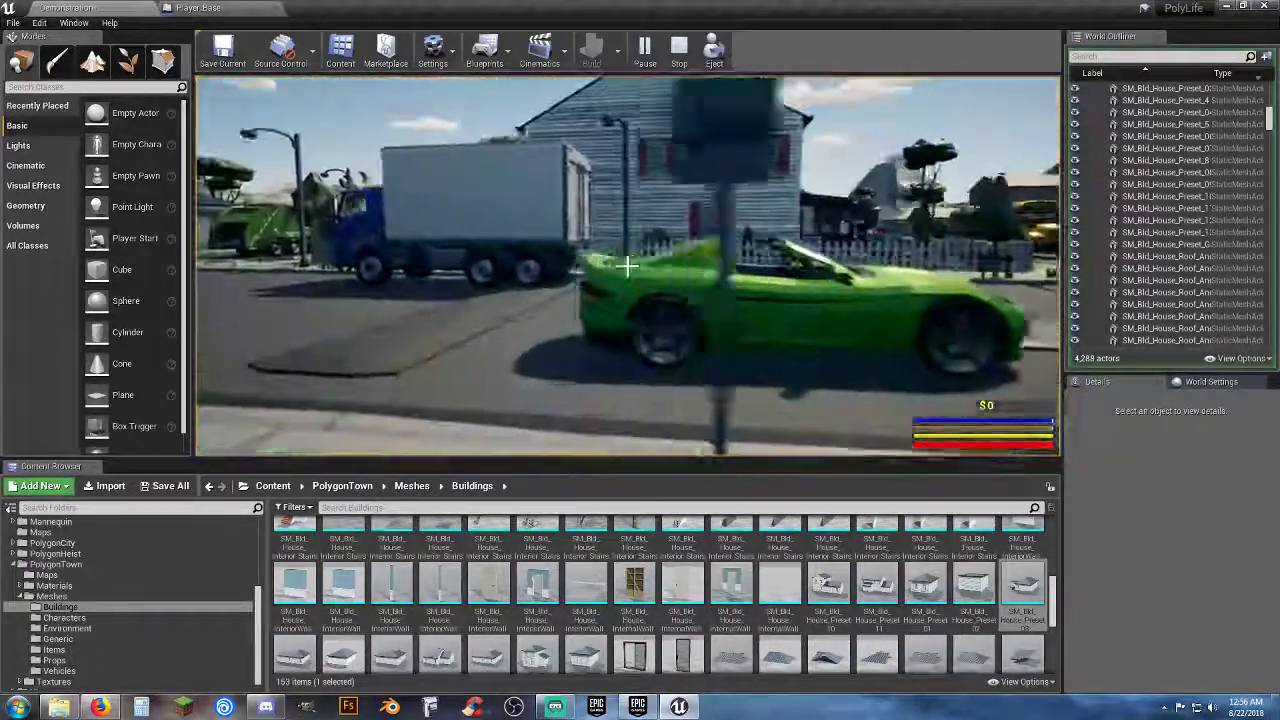
{"action": "key", "text": "w"}
{"action": "key", "text": "w"}
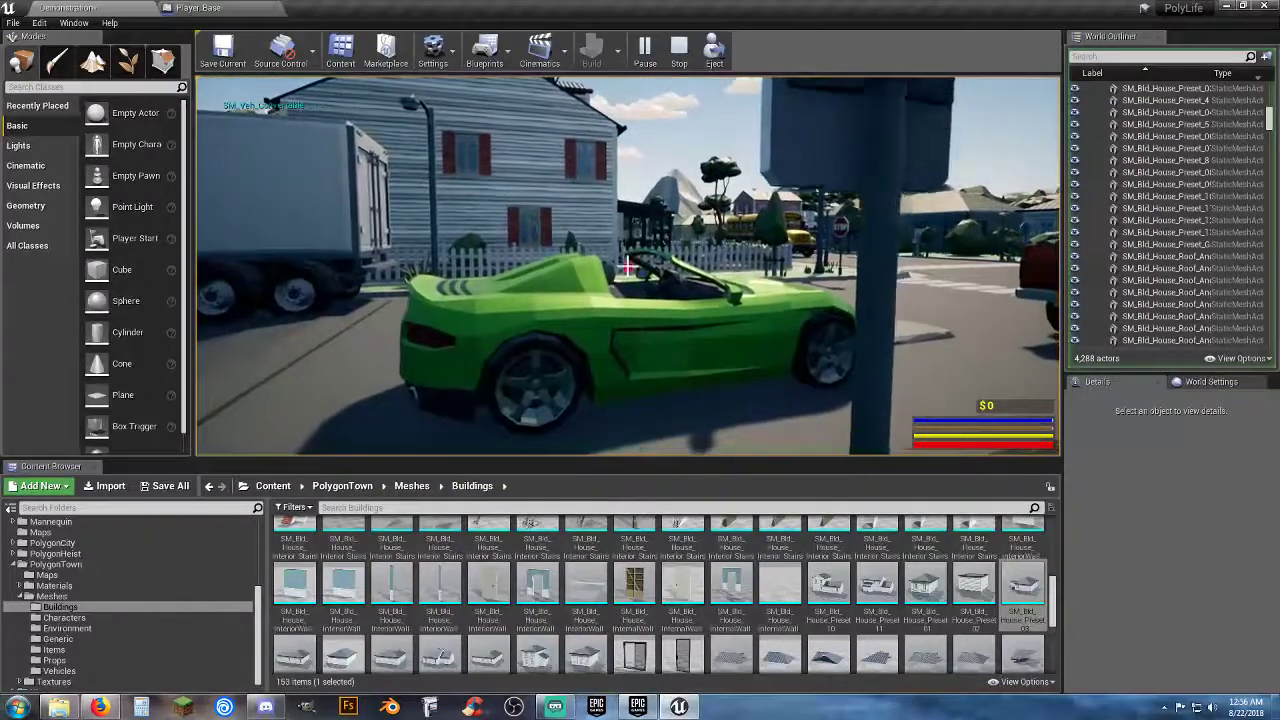
Follow the road past the truck and wooden fence to the stone-clad corner house, testing the interaction trace on it from a distance.
{"action": "key", "text": "w"}
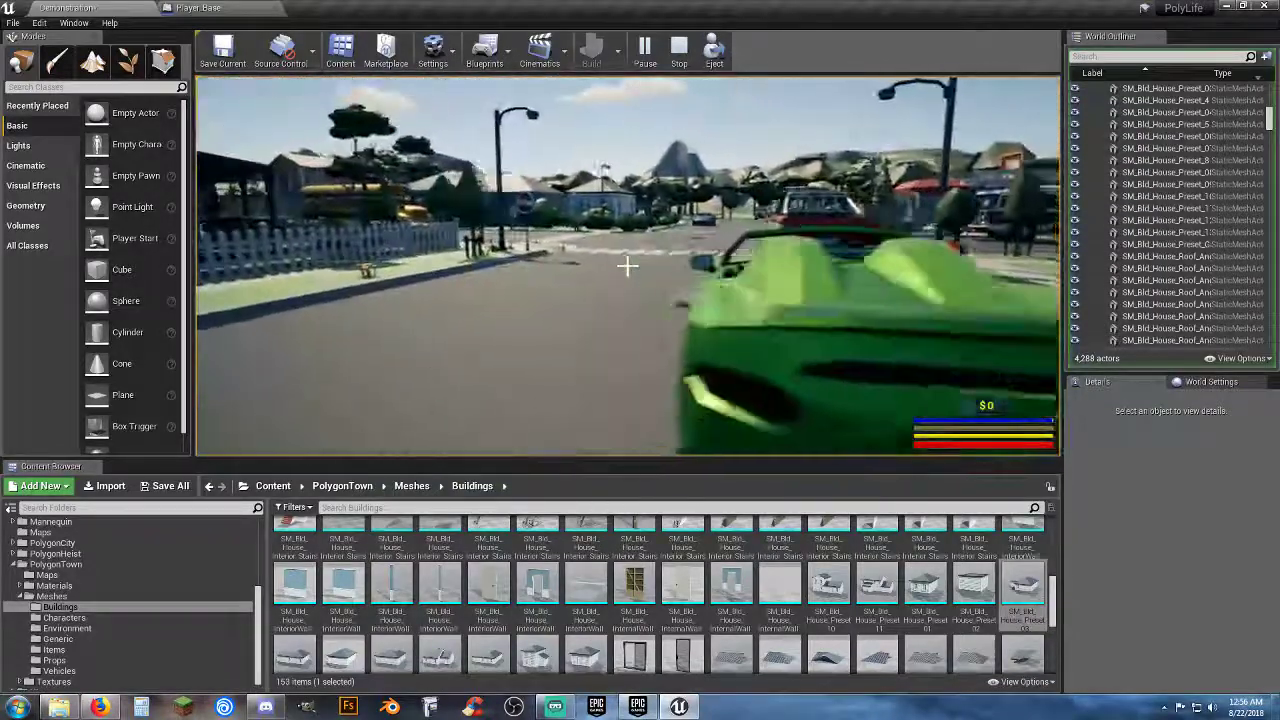
{"action": "key", "text": "w"}
{"action": "key", "text": "w"}
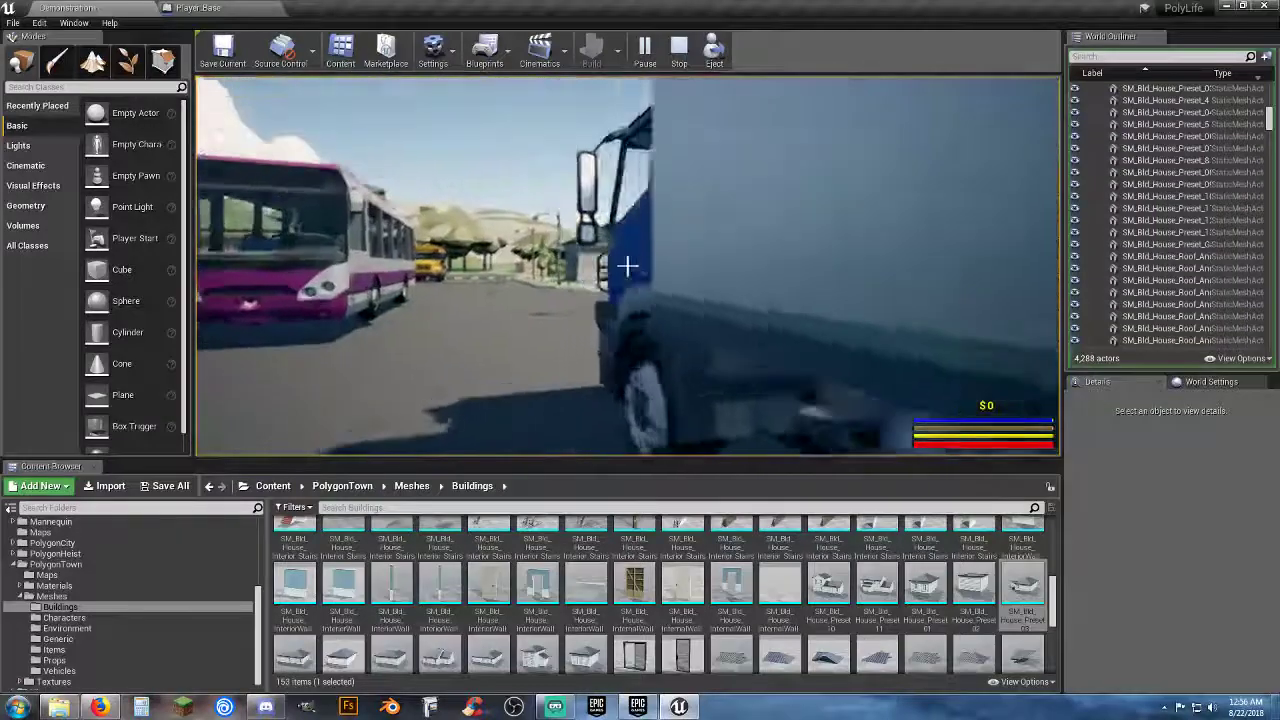
{"action": "key", "text": "w"}
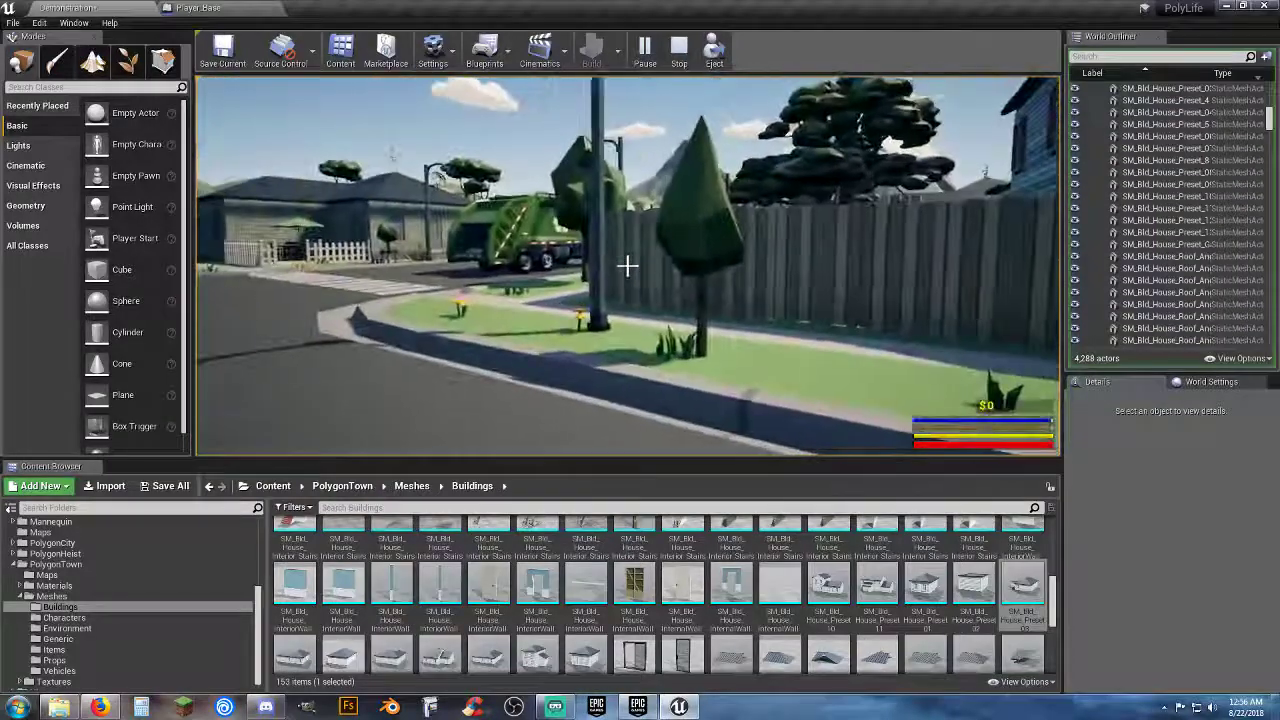
{"action": "key", "text": "w"}
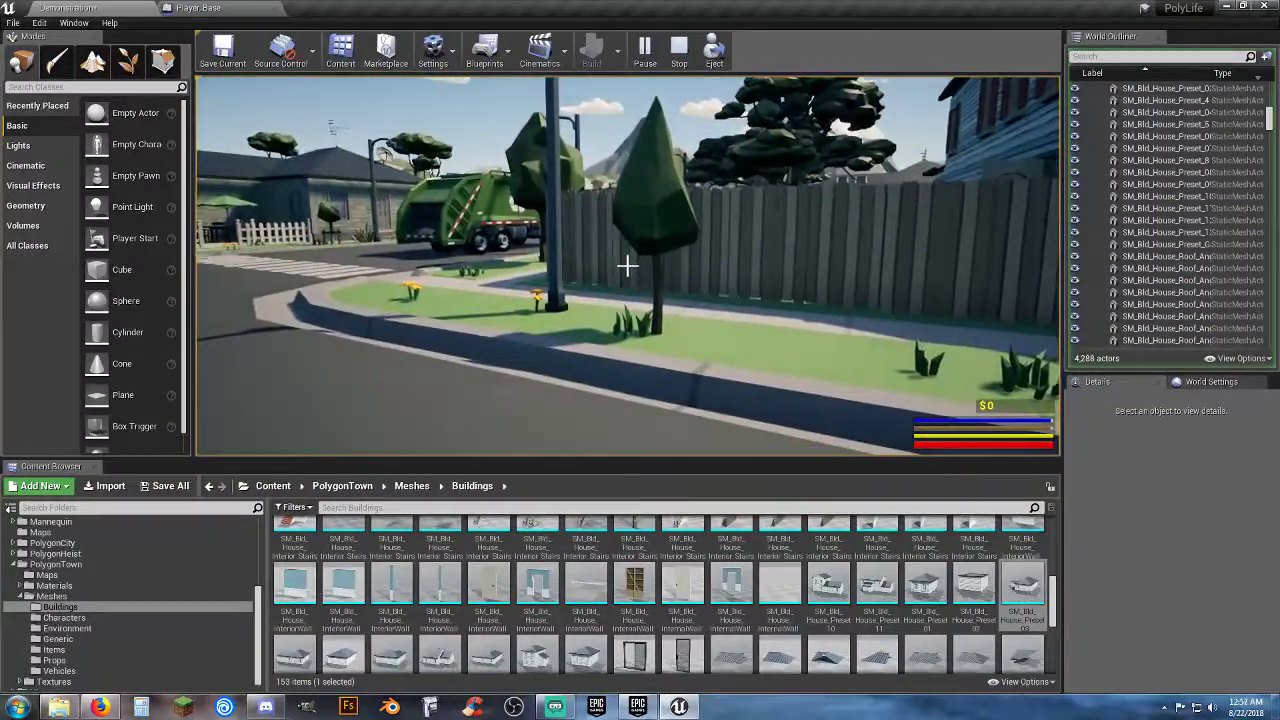
{"action": "key", "text": "w"}
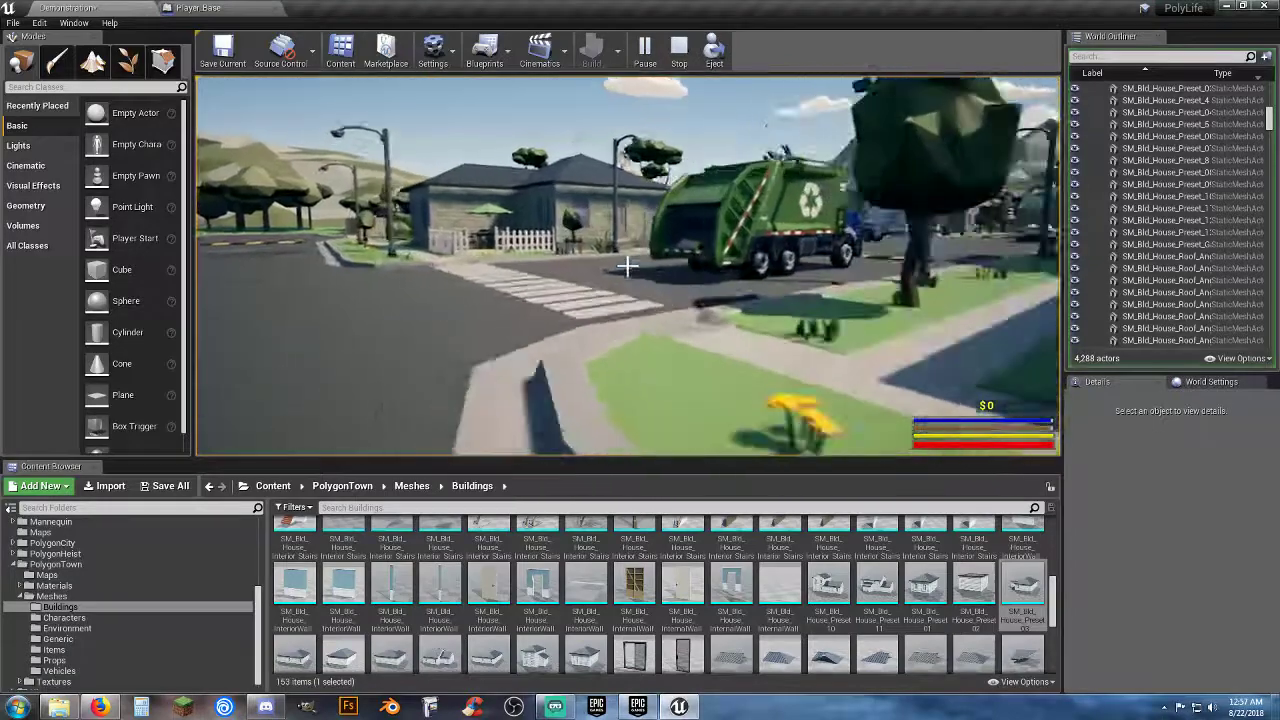
{"action": "key", "text": "w"}
{"action": "key", "text": "w"}
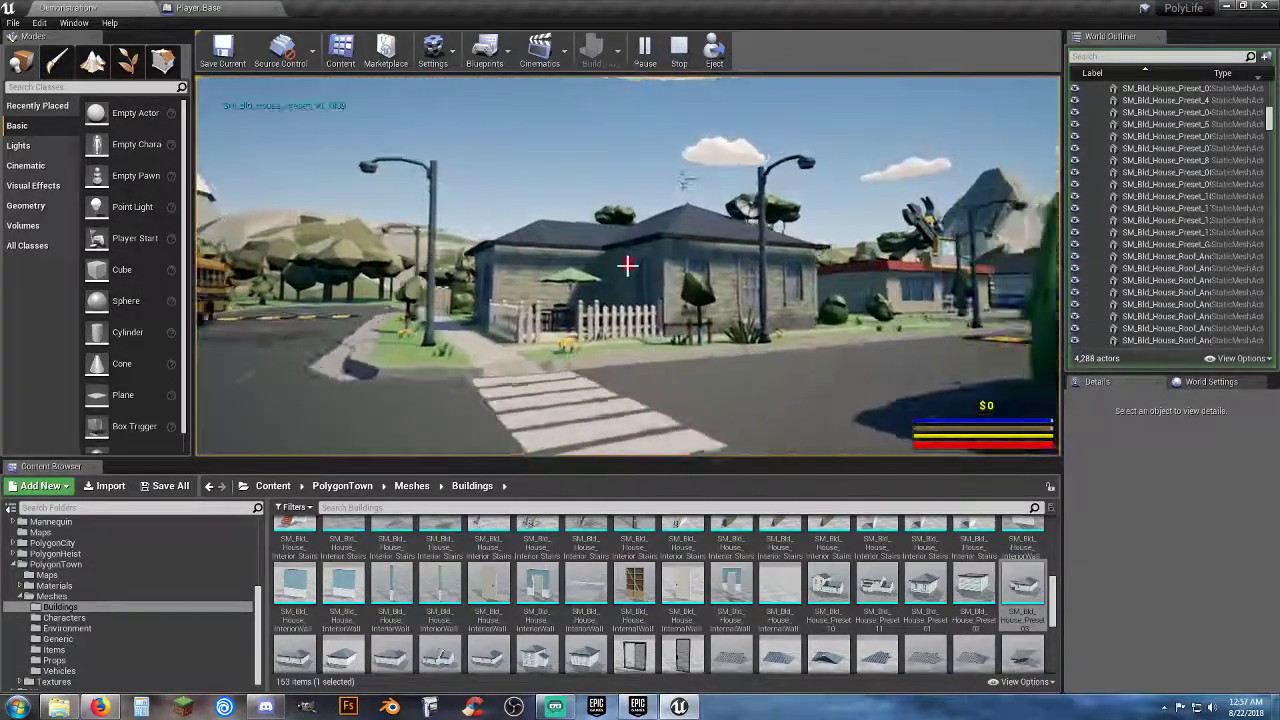
{"action": "key", "text": "w"}
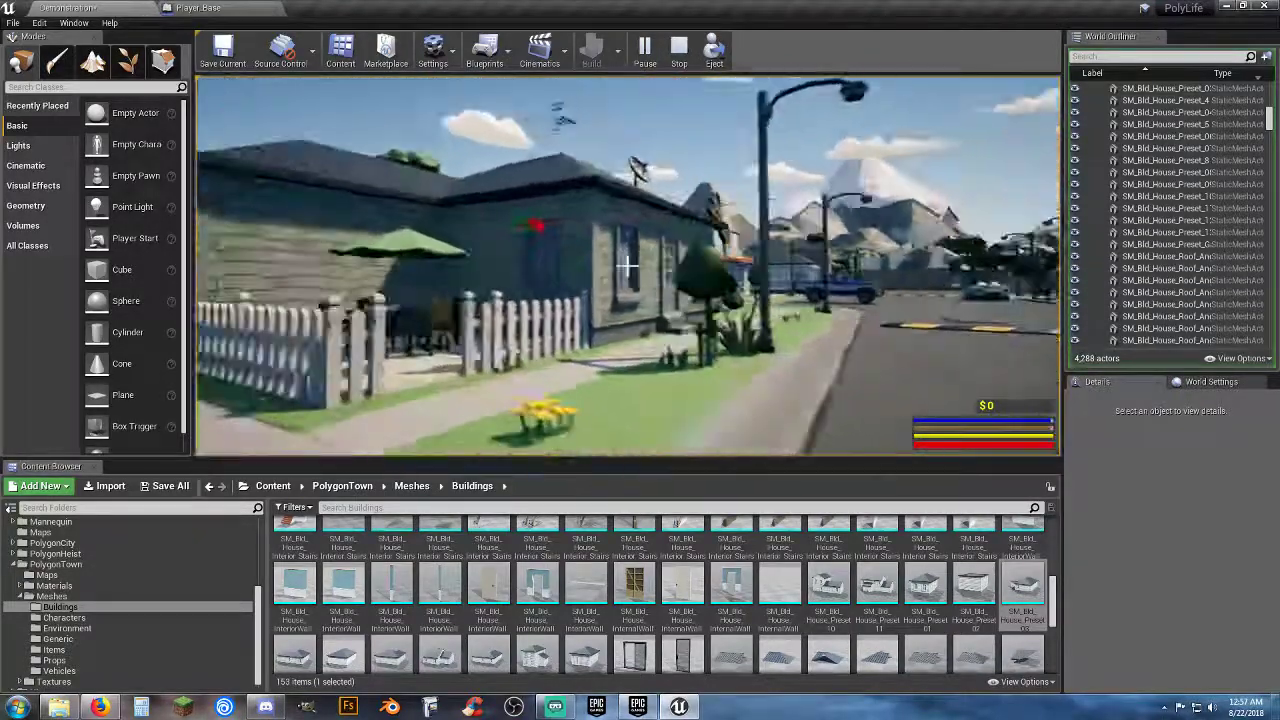
Test the interaction trace around the recessed patio corner and umbrella of the stone-clad house from several sides, and stop playing.
{"action": "key", "text": "w"}
{"action": "key", "text": "w"}
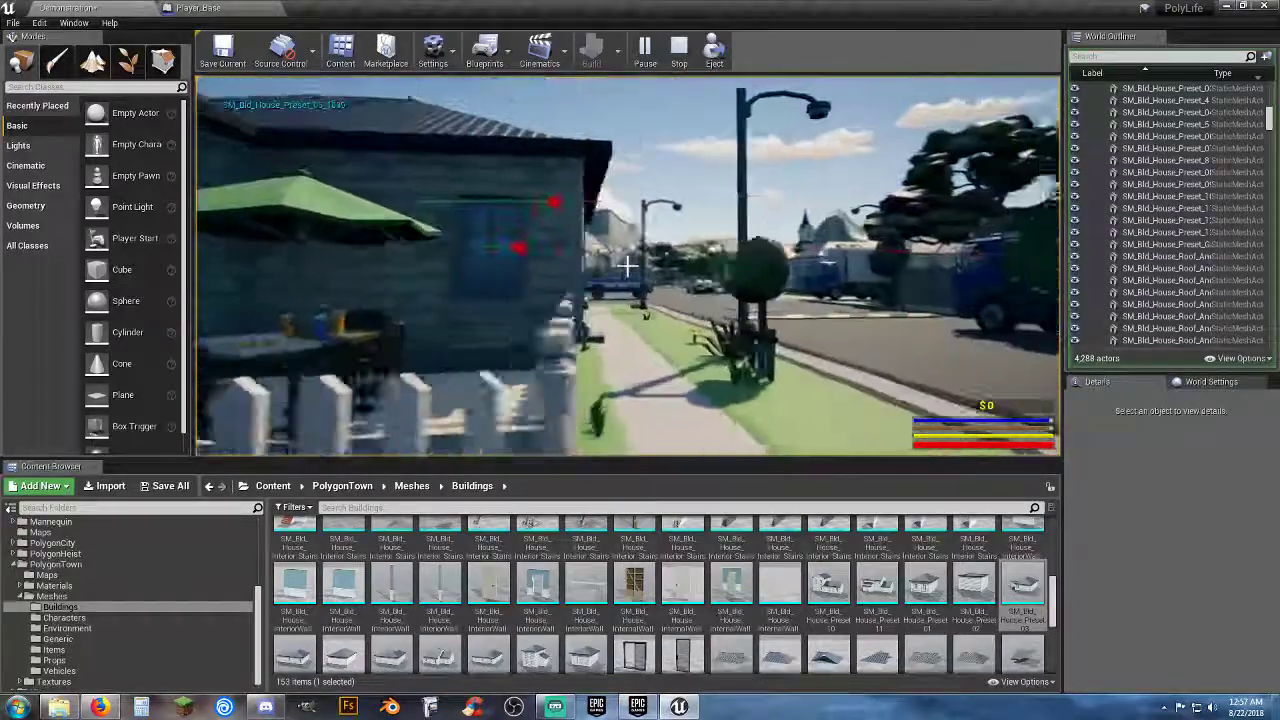
{"action": "key", "text": "e"}
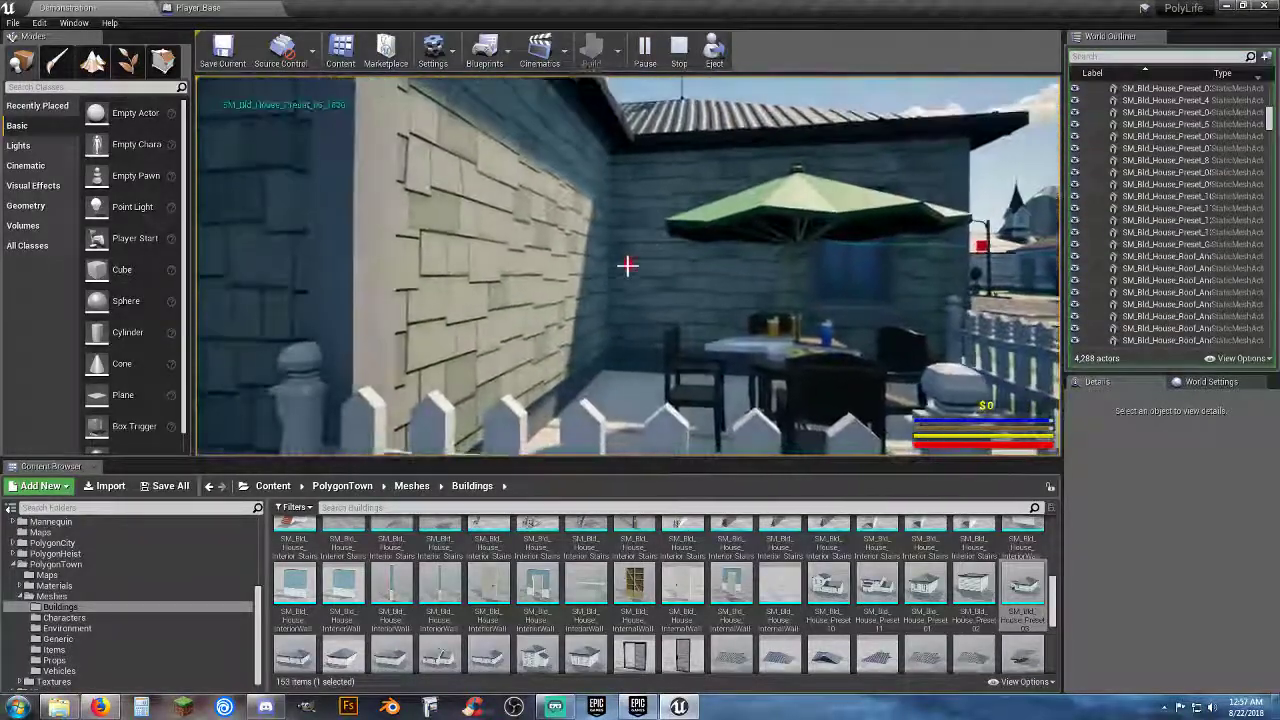
{"action": "key", "text": "a"}
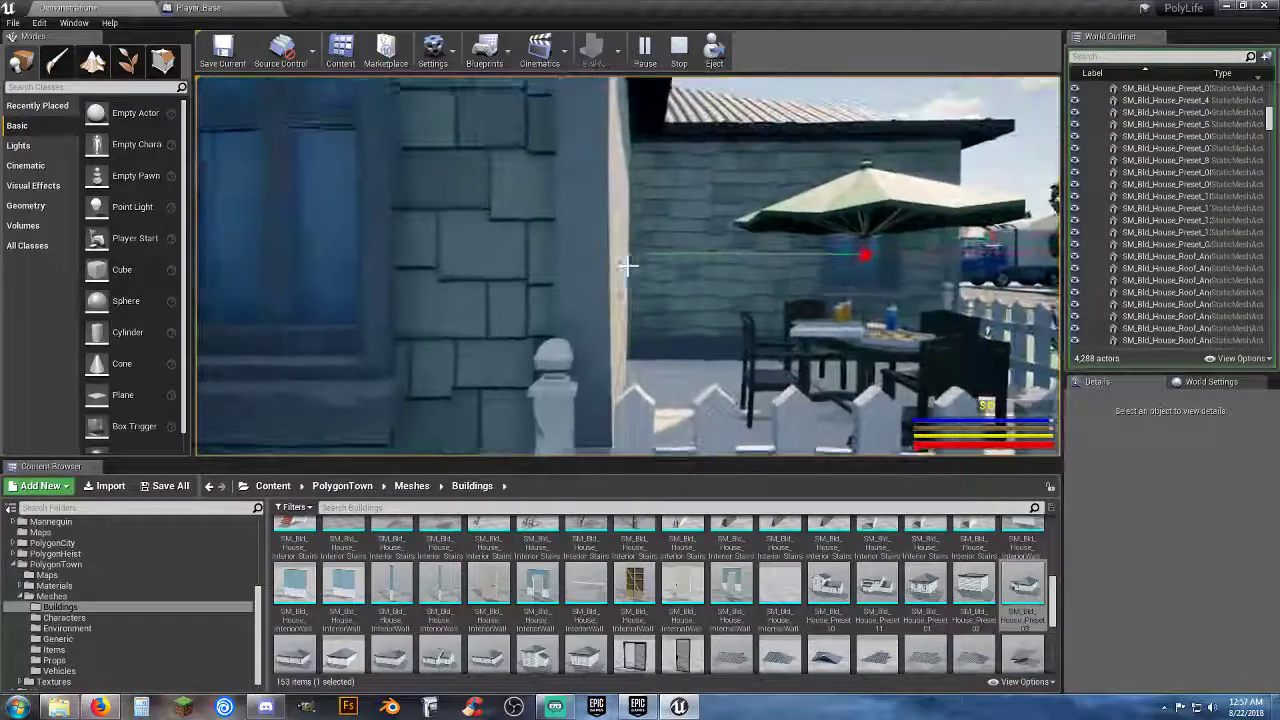
{"action": "key", "text": "e"}
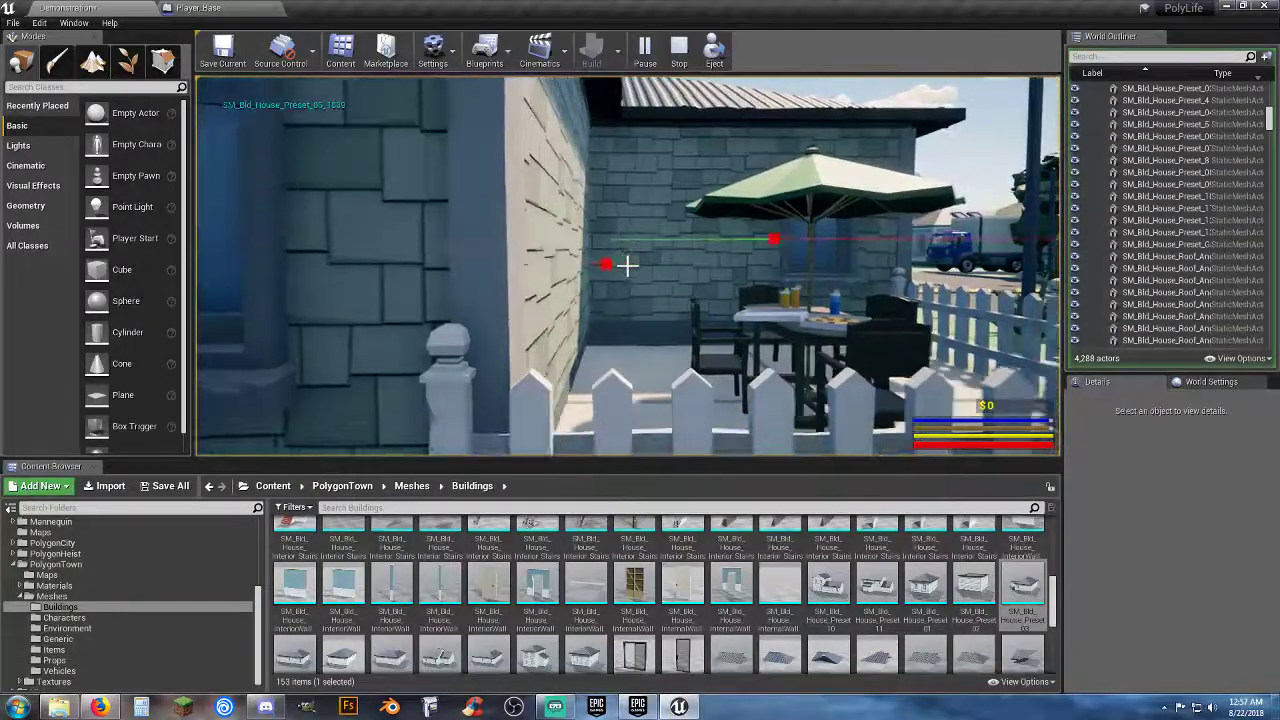
{"action": "key", "text": "d"}
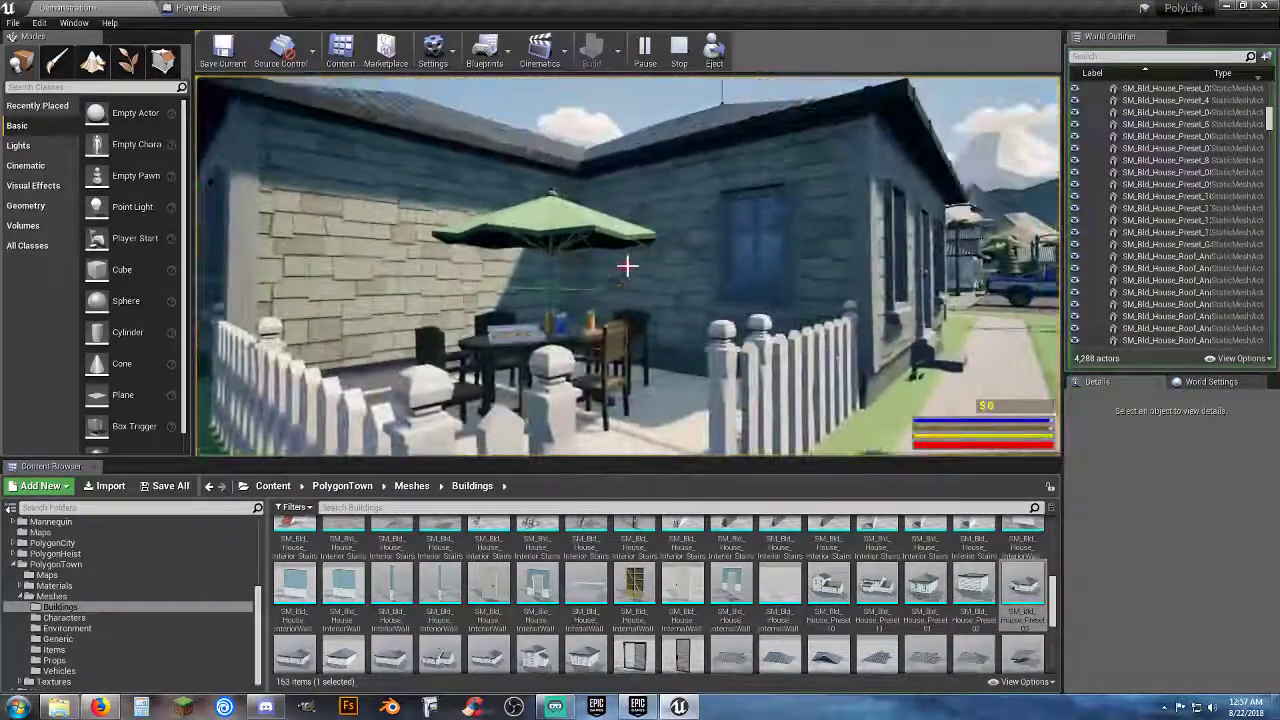
{"action": "key", "text": "e"}
{"action": "key", "text": "w"}
{"action": "key", "text": "d"}
{"action": "key", "text": "w"}
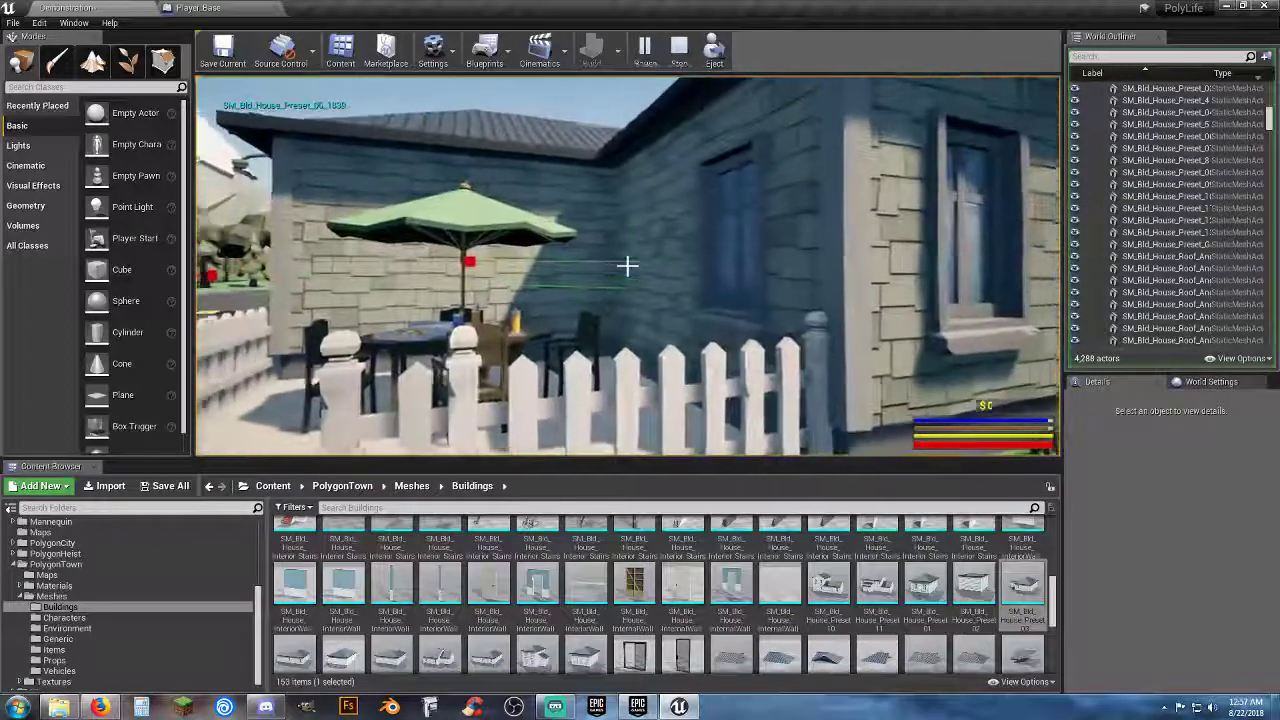
{"action": "key", "text": "Escape"}
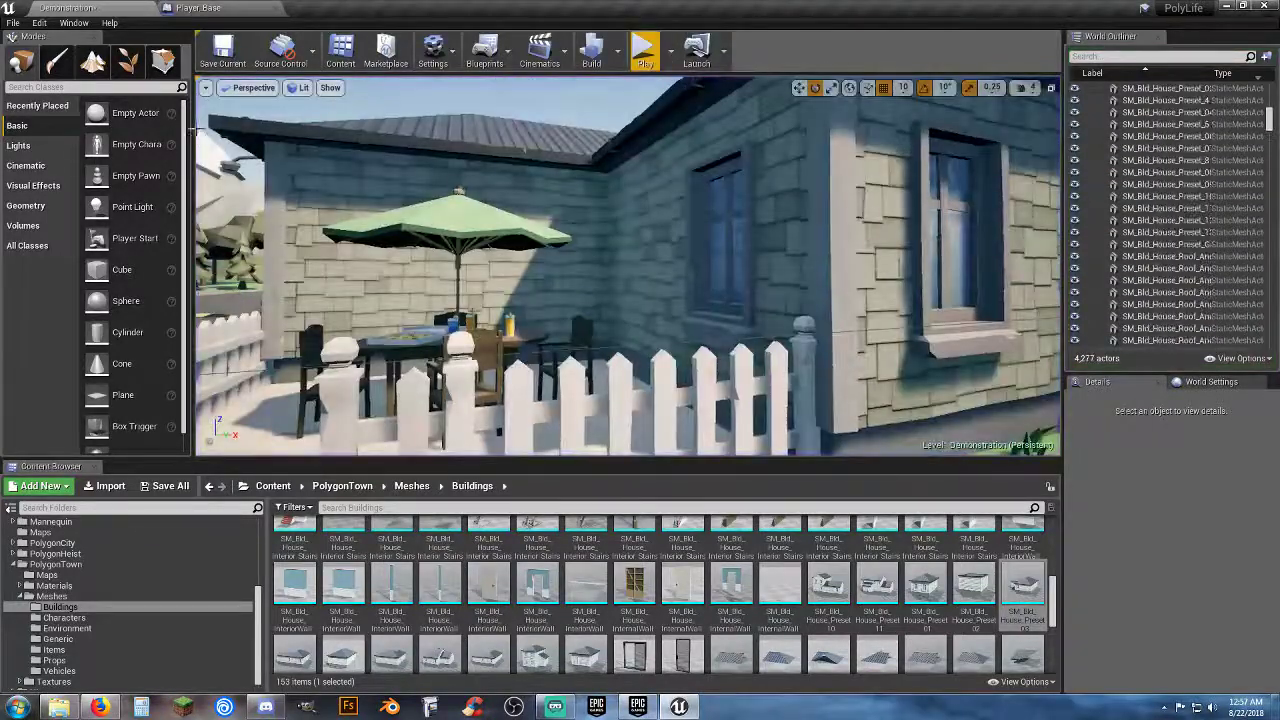
Set the collision complexity of the stone-clad corner house's mesh, SM_Bld_House_Preset_06, to Use Complex Collision As Simple and close its editor.
{"action": "left_click", "coordinate": [1160, 136]}
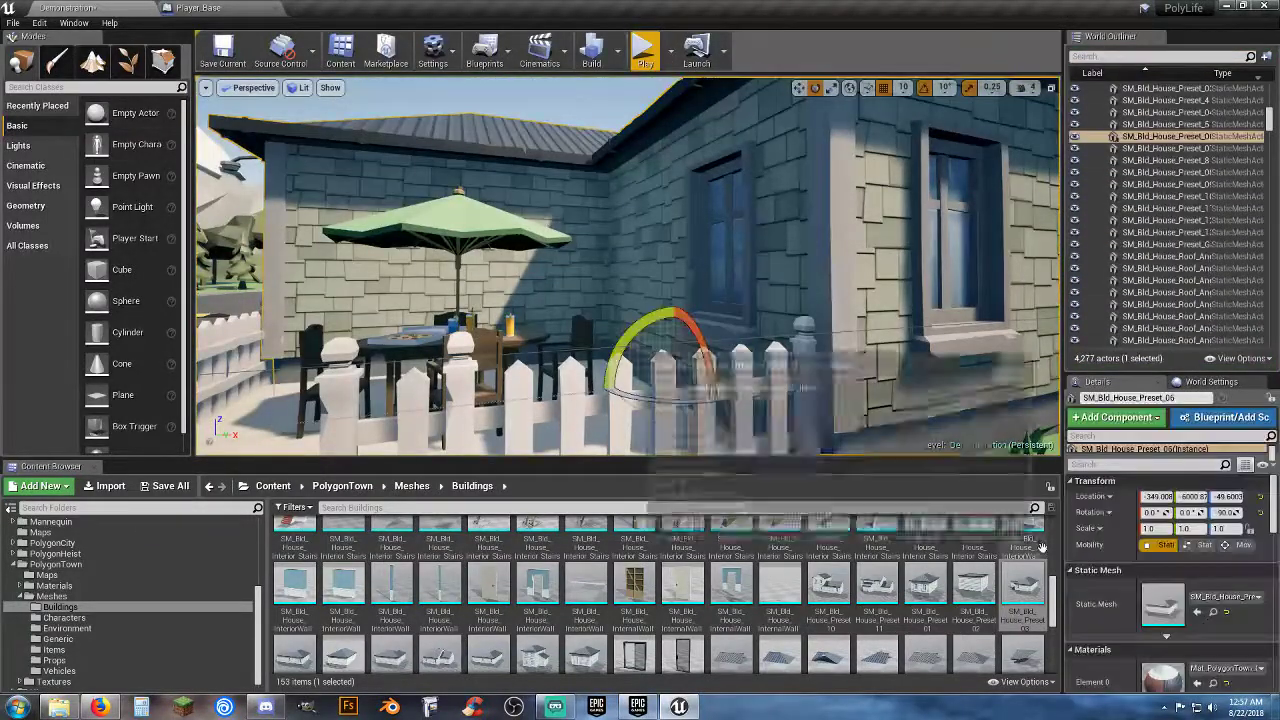
{"action": "left_click", "coordinate": [1213, 612]}
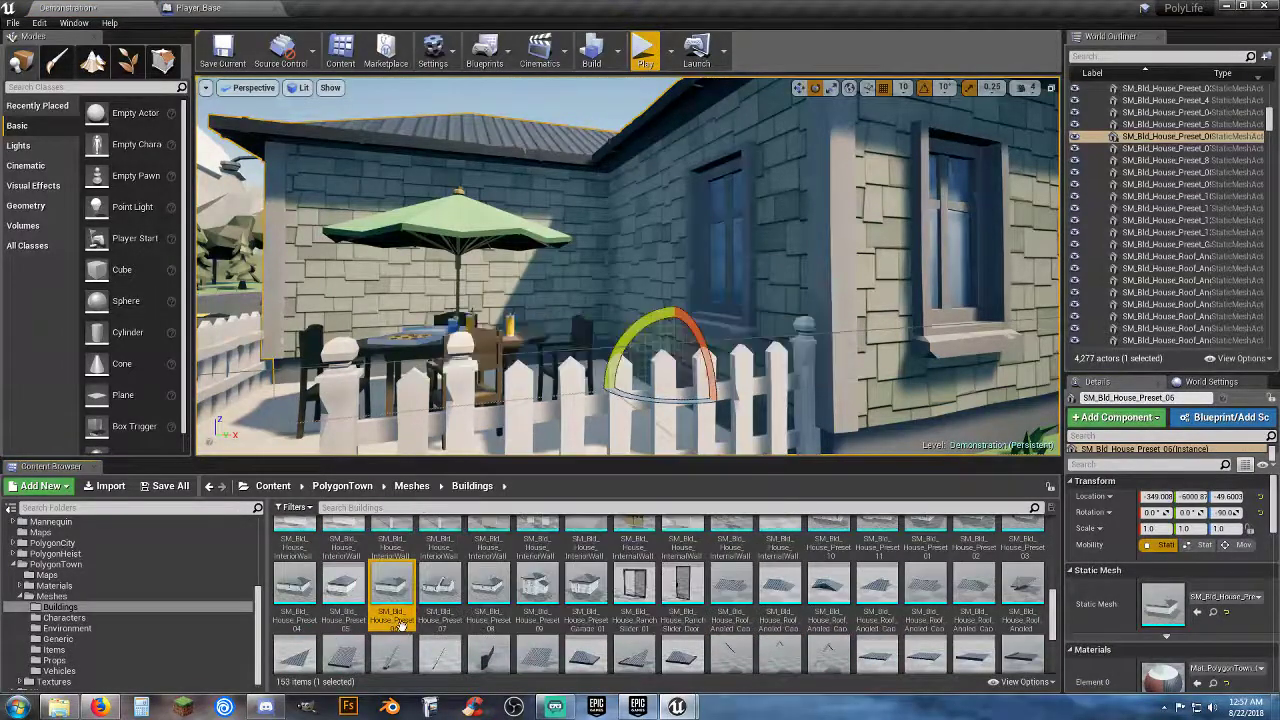
{"action": "double_click", "coordinate": [391, 590]}
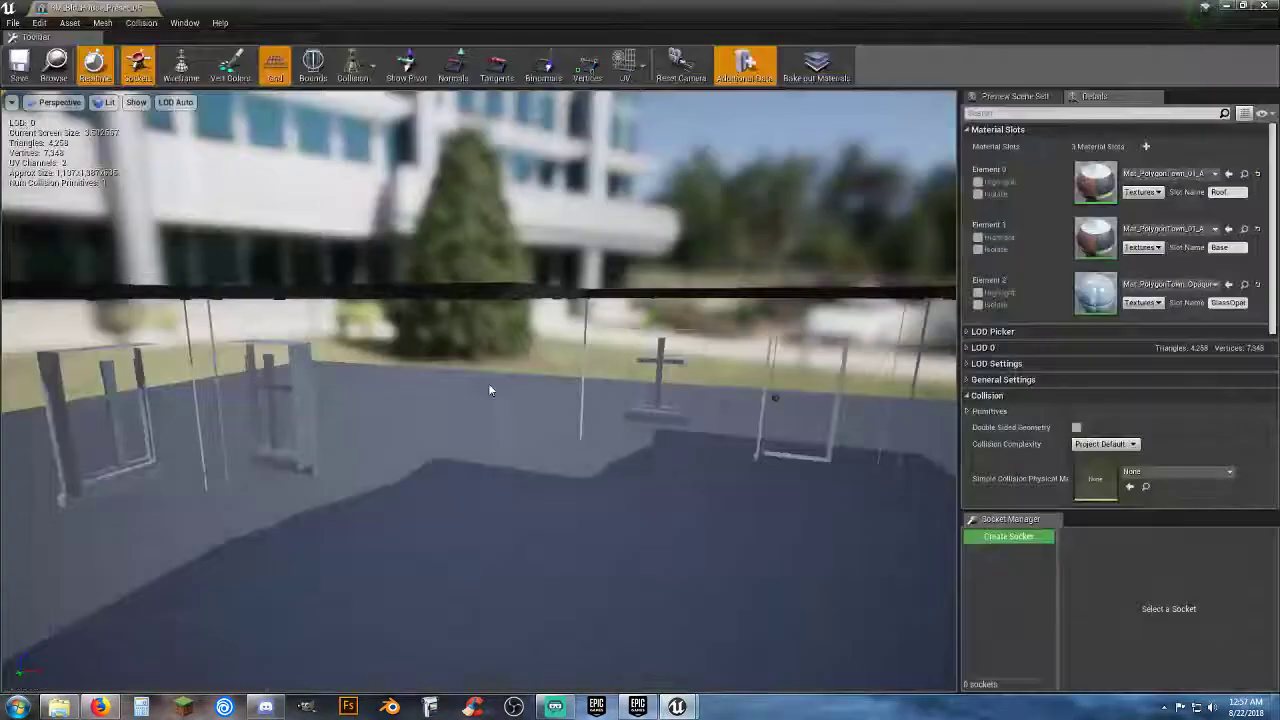
{"action": "left_click", "coordinate": [1104, 443]}
{"action": "left_click", "coordinate": [1110, 489]}
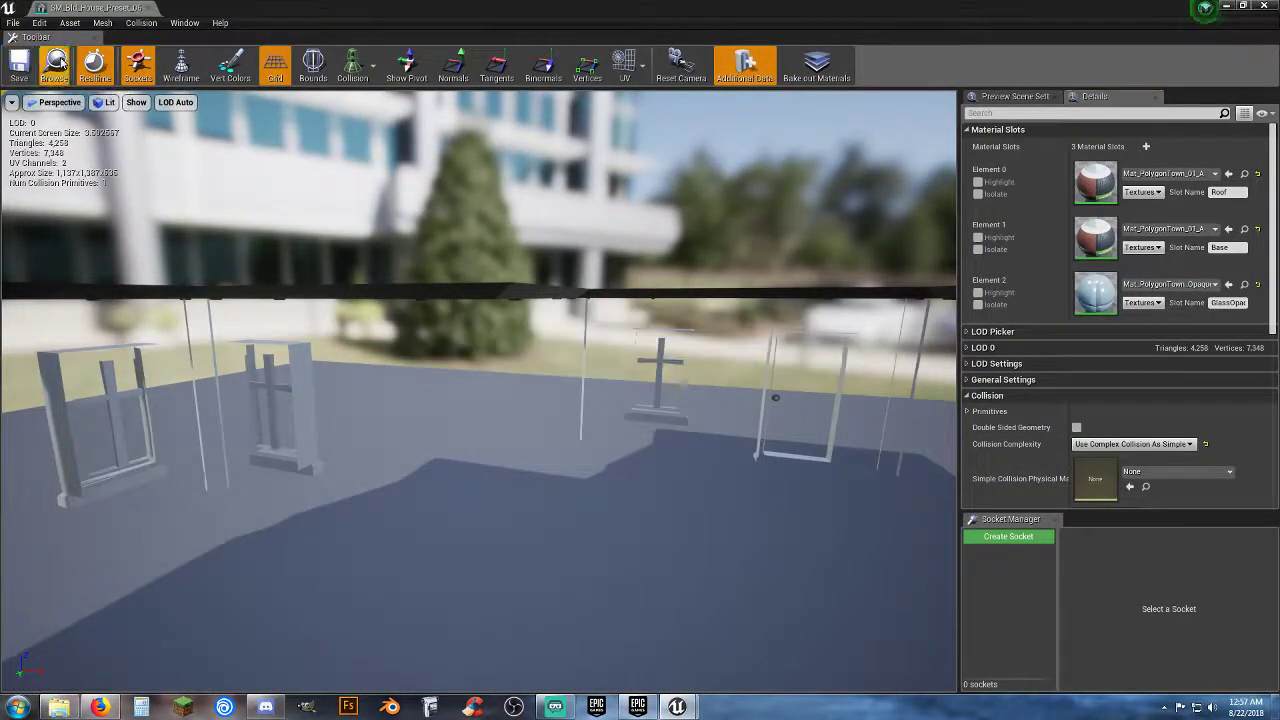
{"action": "left_click", "coordinate": [150, 7]}
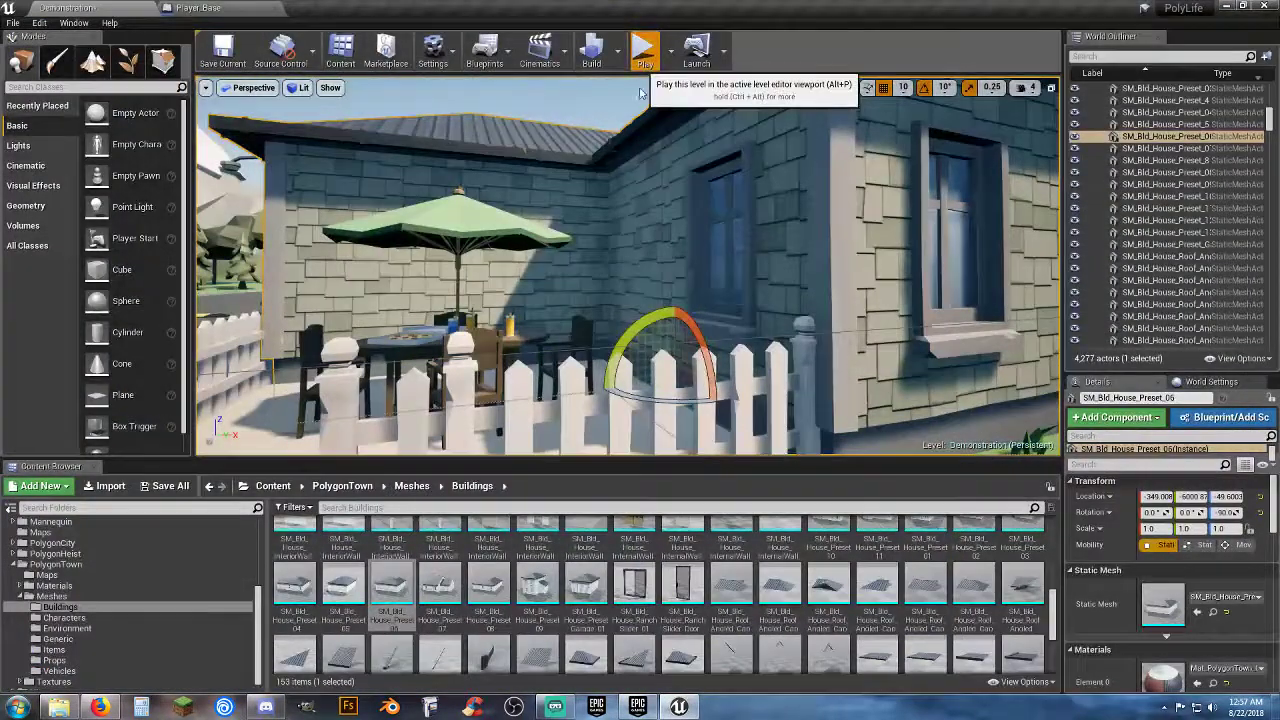
Play the level and run down the street past the green convertible and truck toward the two-storey grey shingled house.
{"action": "left_click", "coordinate": [644, 50]}
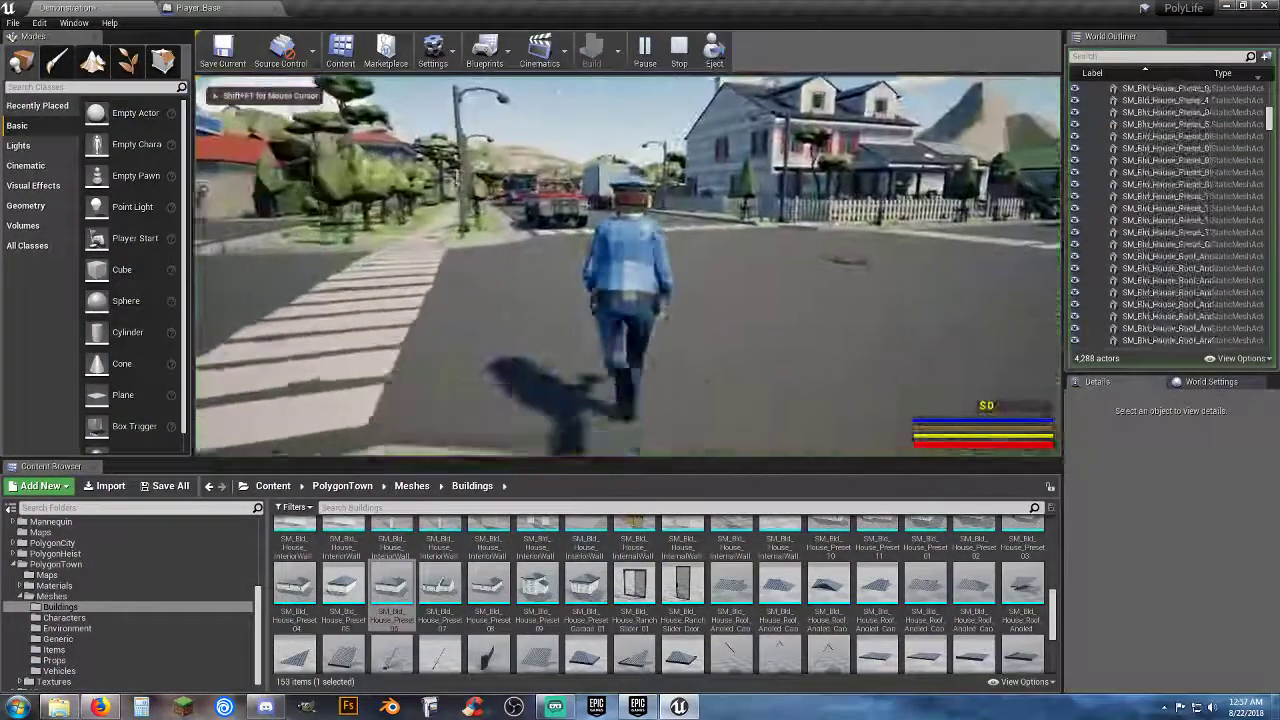
{"action": "key", "text": "w"}
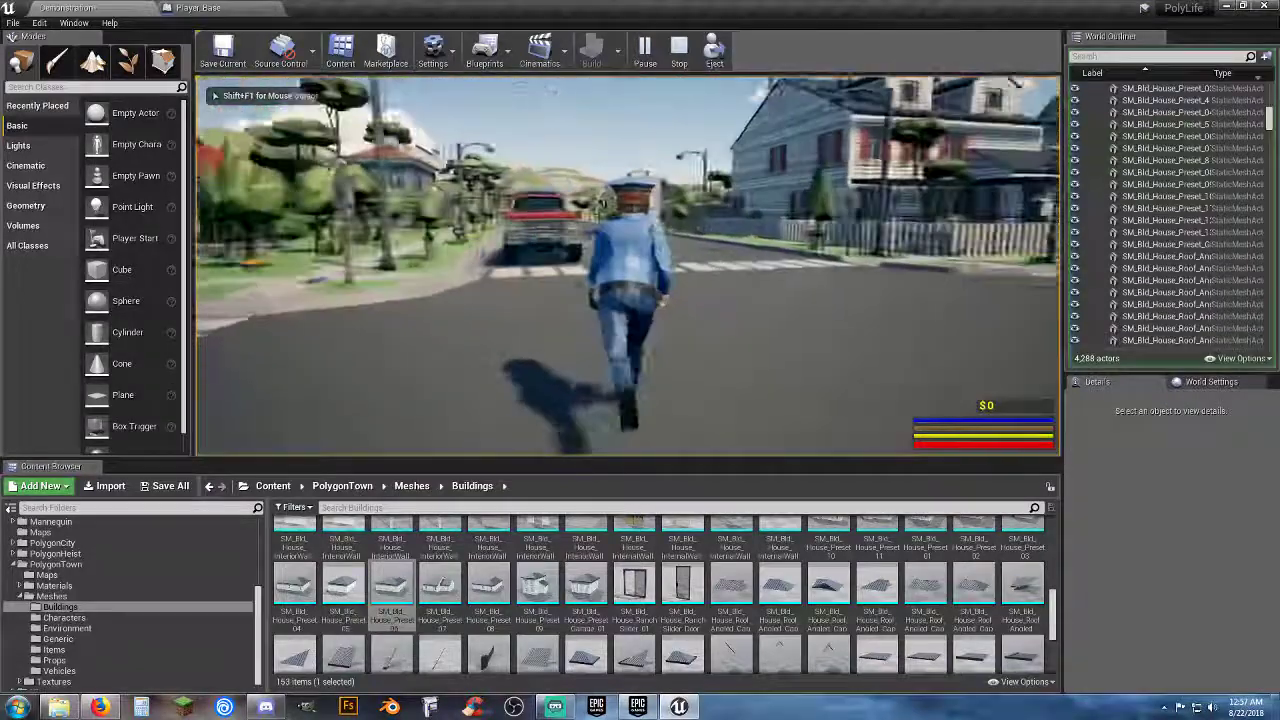
{"action": "key", "text": "w"}
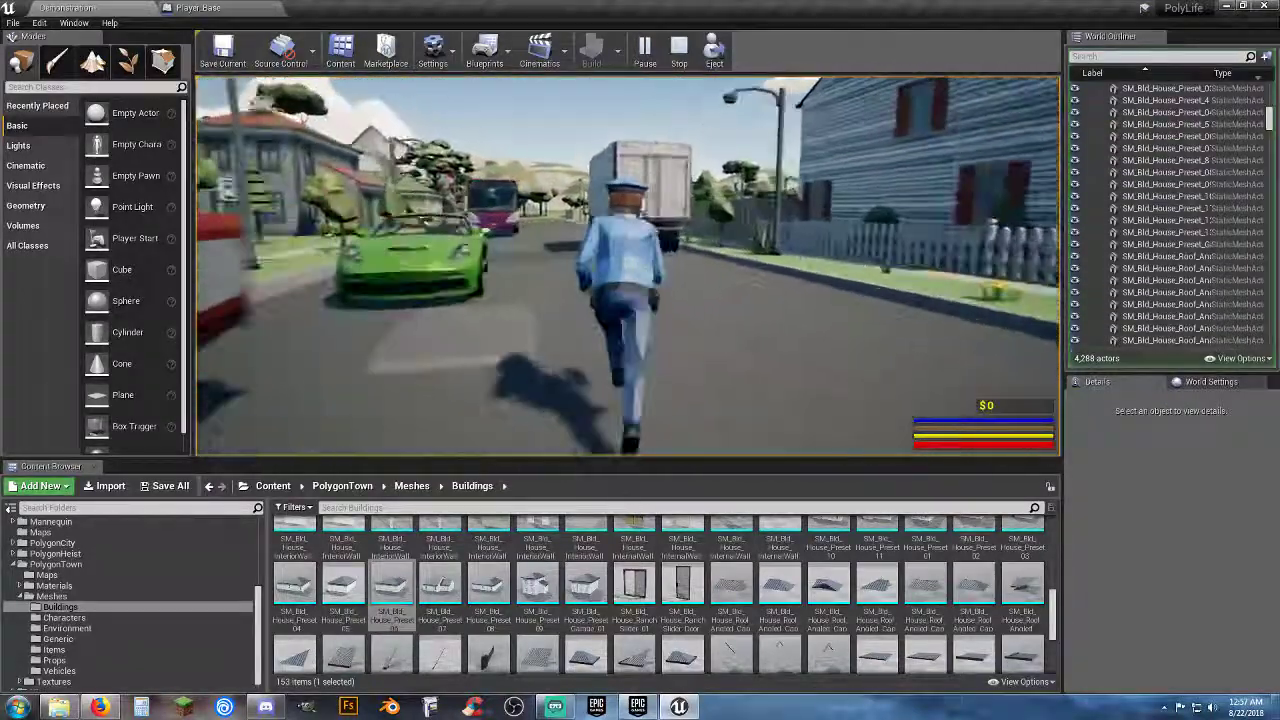
{"action": "key", "text": "w"}
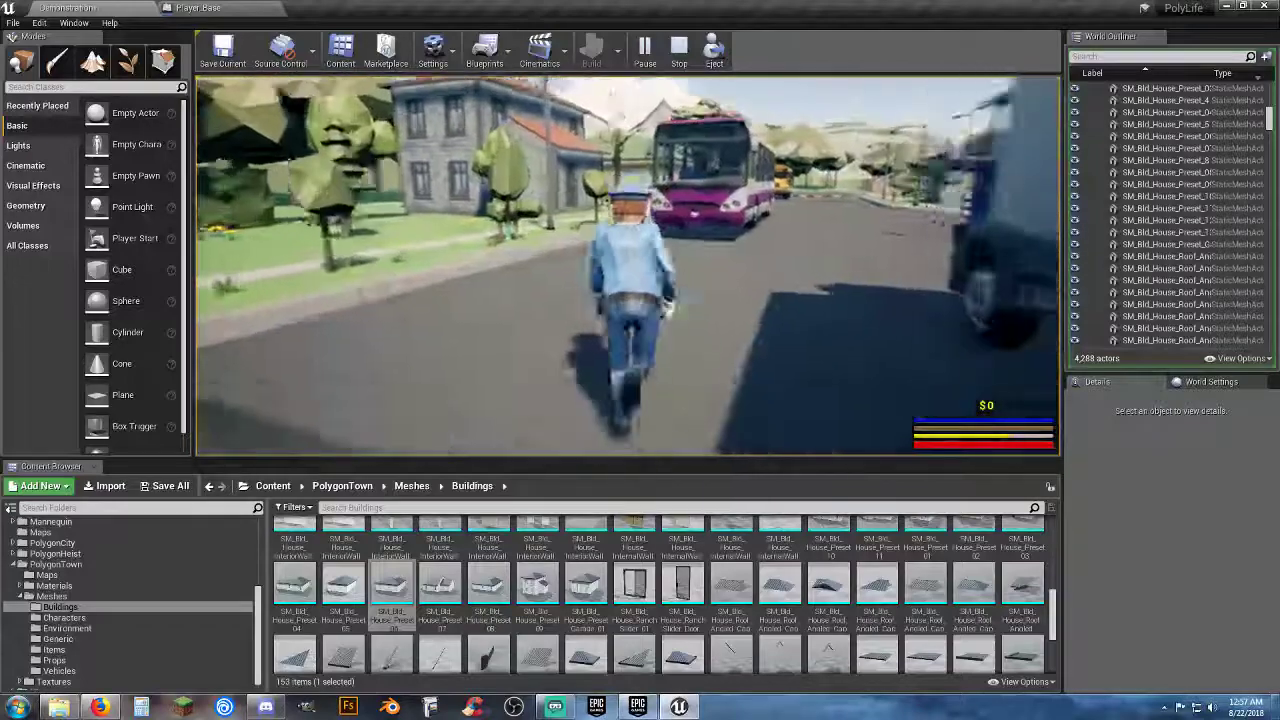
{"action": "key", "text": "w"}
Test the interaction trace on the two-storey grey house's walls and ground-floor window, from a distance and up close.
{"action": "key", "text": "e"}
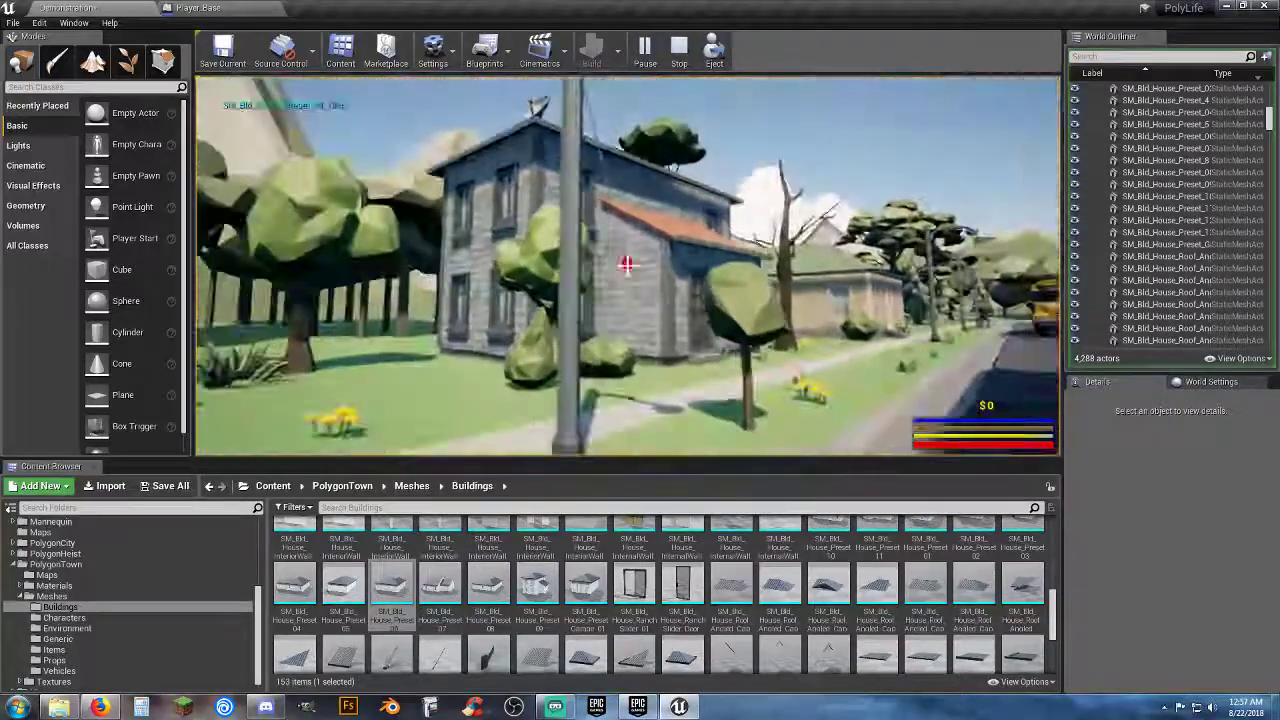
{"action": "key", "text": "w"}
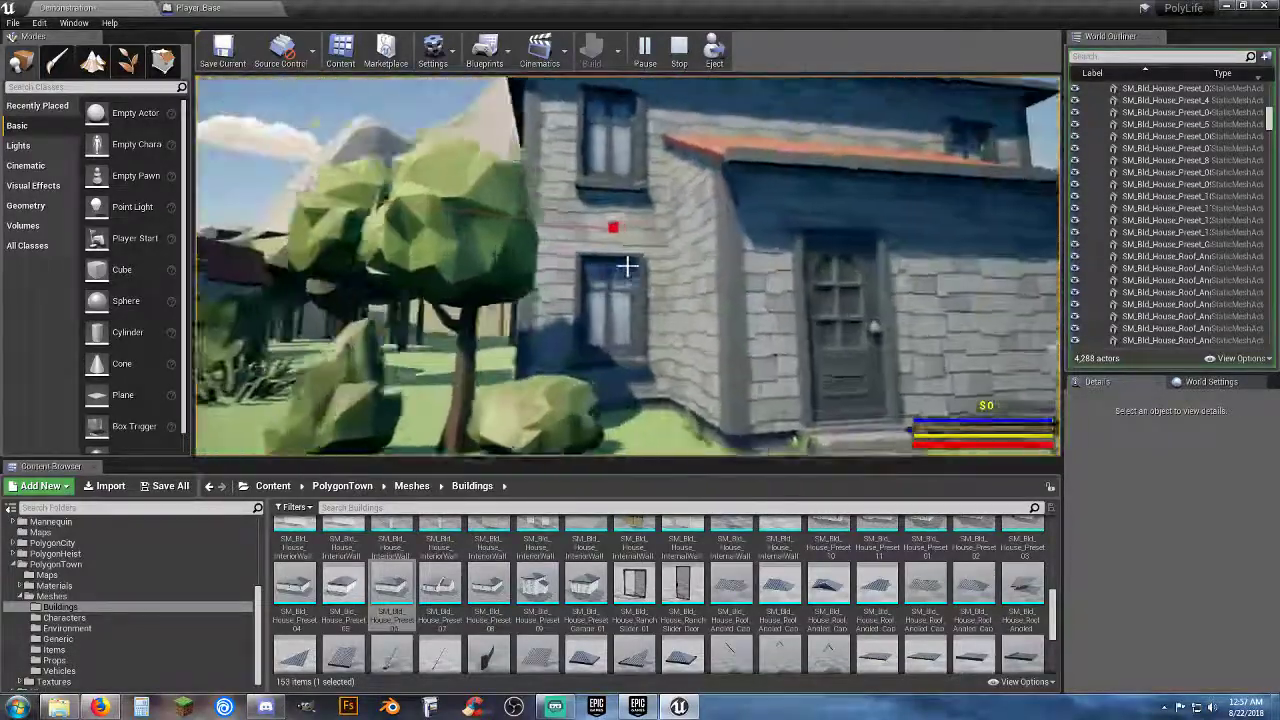
{"action": "key", "text": "w"}
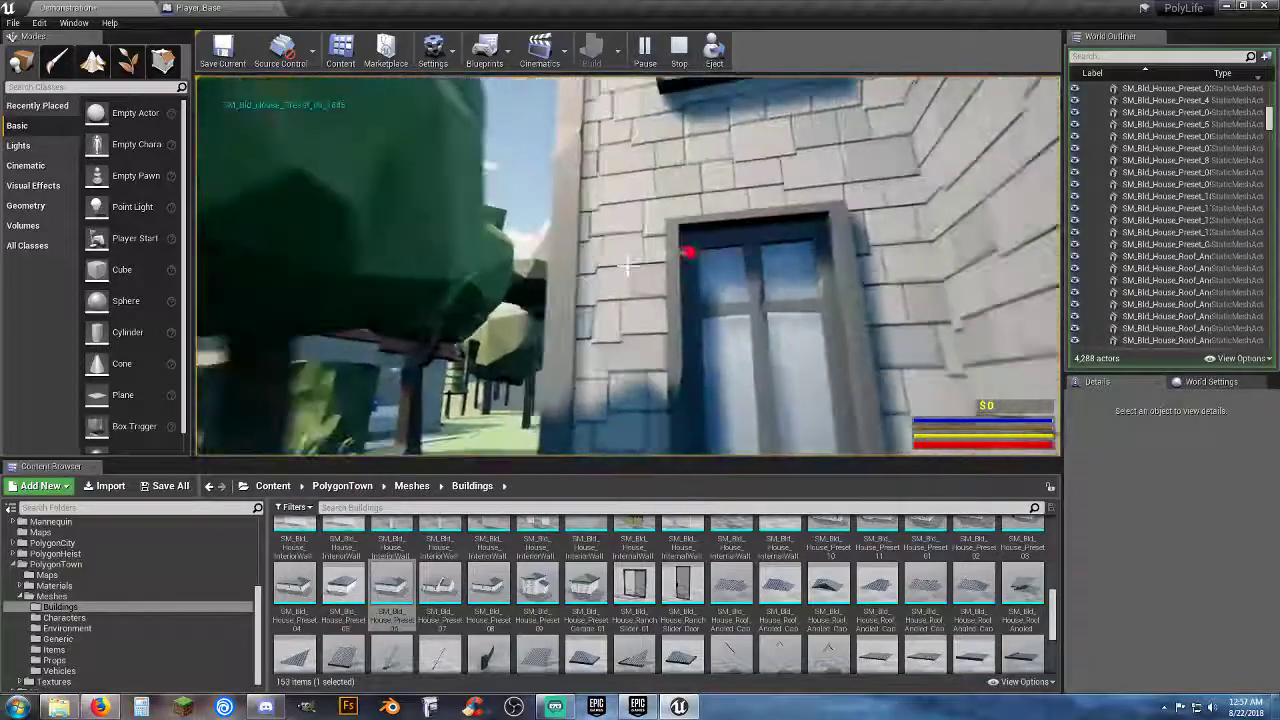
{"action": "key", "text": "s"}
{"action": "key", "text": "e"}
{"action": "key", "text": "w"}
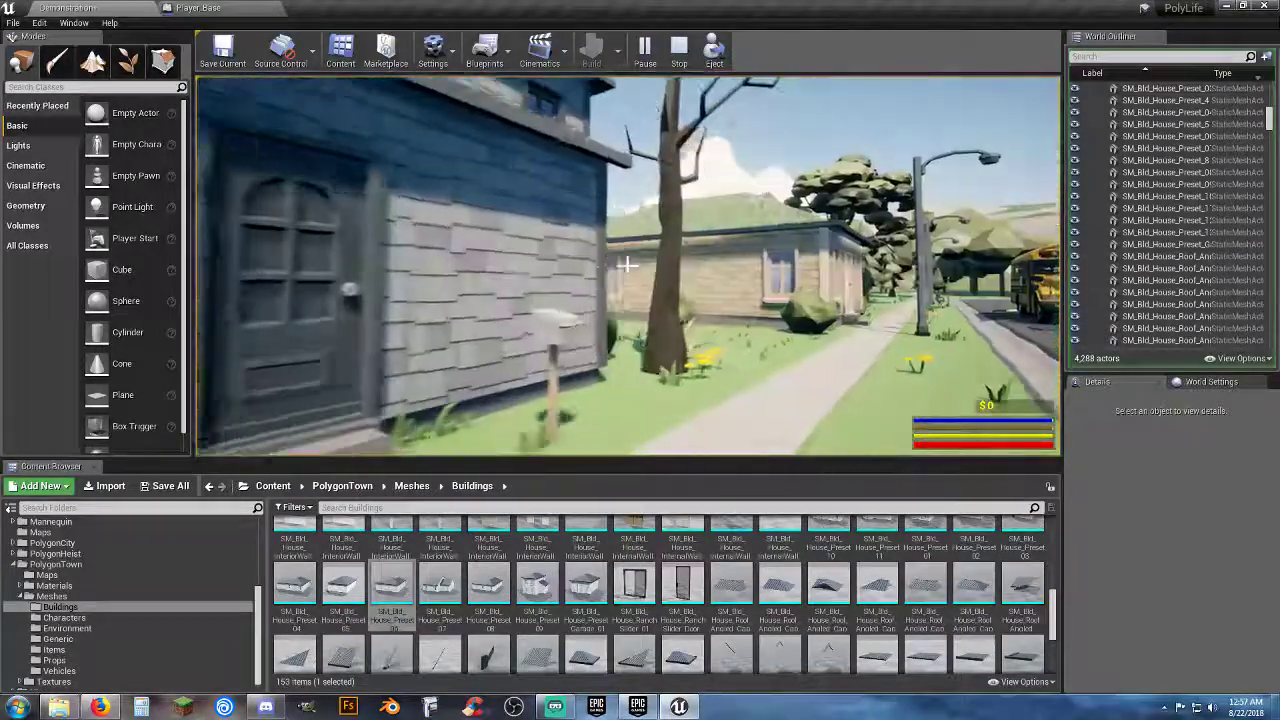
Cross the road to the corner house with the umbrella and test the interaction trace on its garden shed and walls.
{"action": "key", "text": "w"}
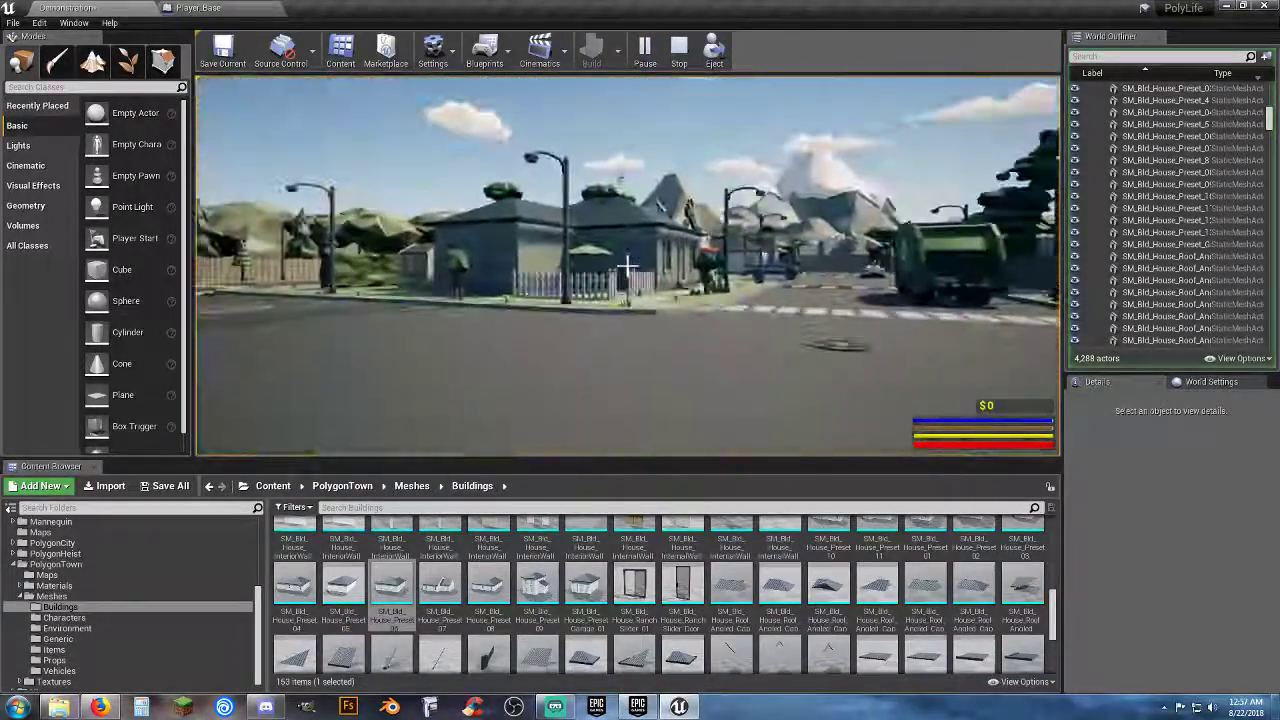
{"action": "key", "text": "a"}
{"action": "key", "text": "a"}
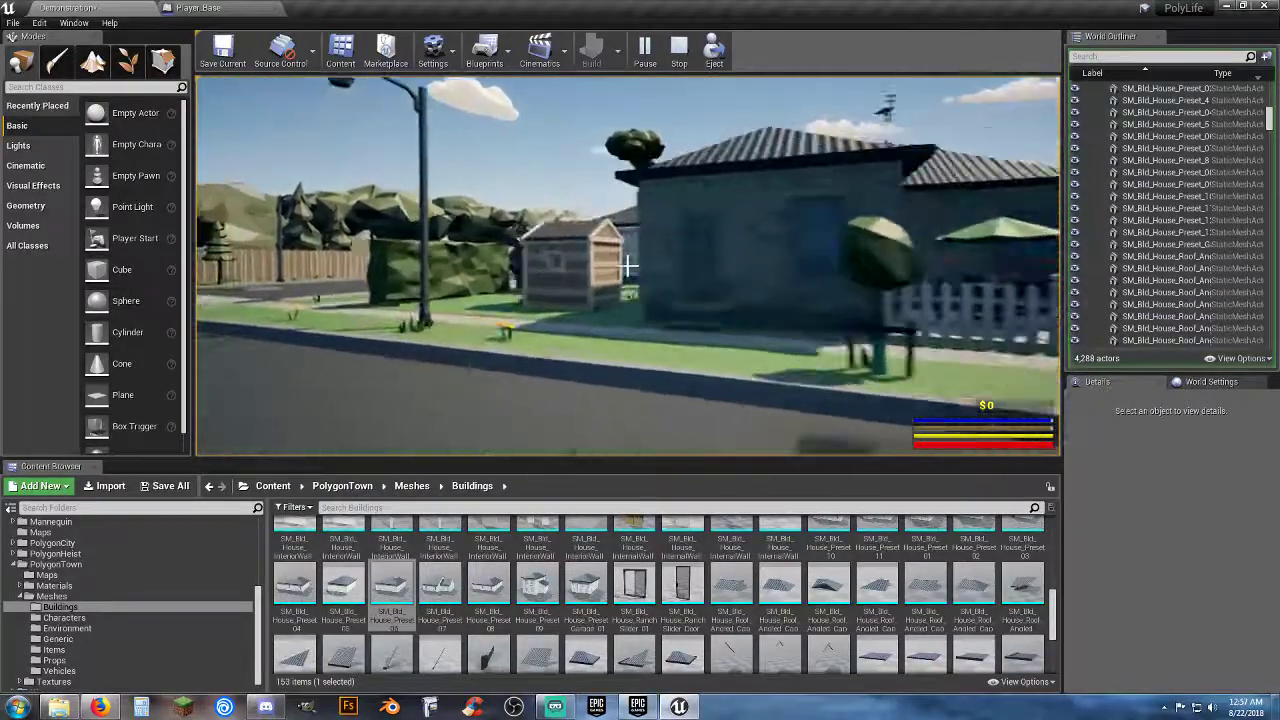
{"action": "key", "text": "a"}
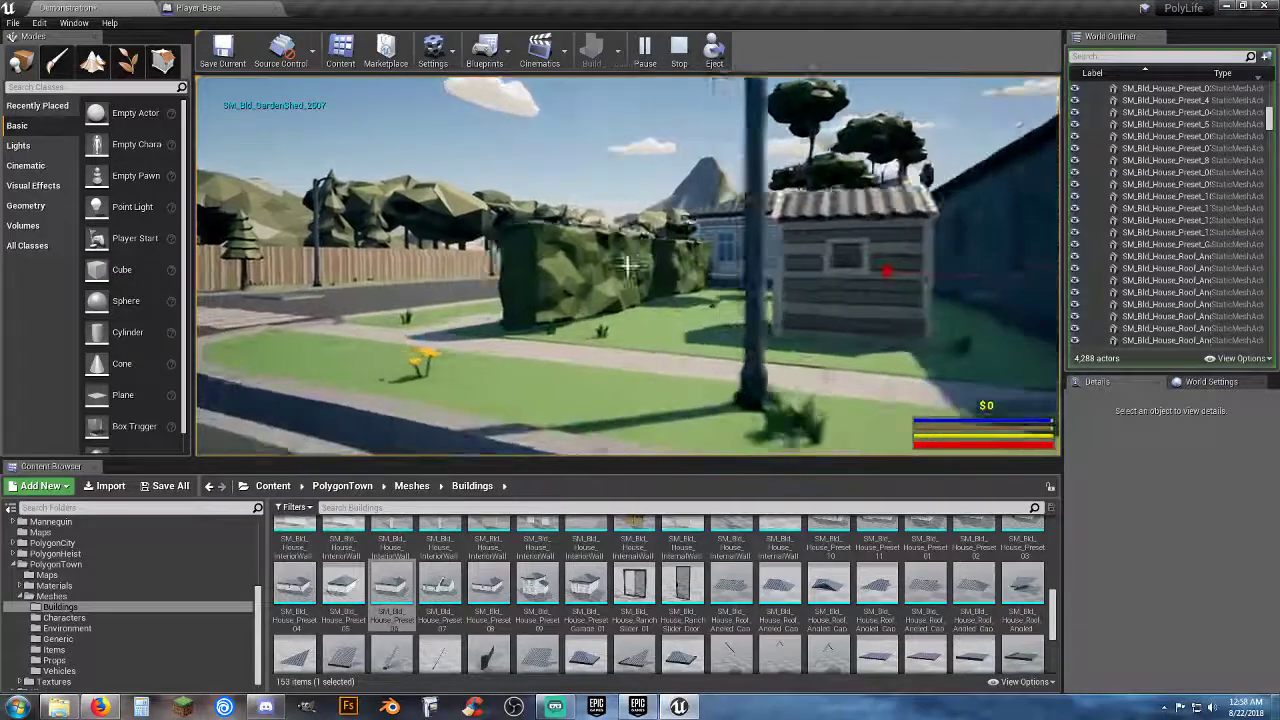
{"action": "key", "text": "a"}
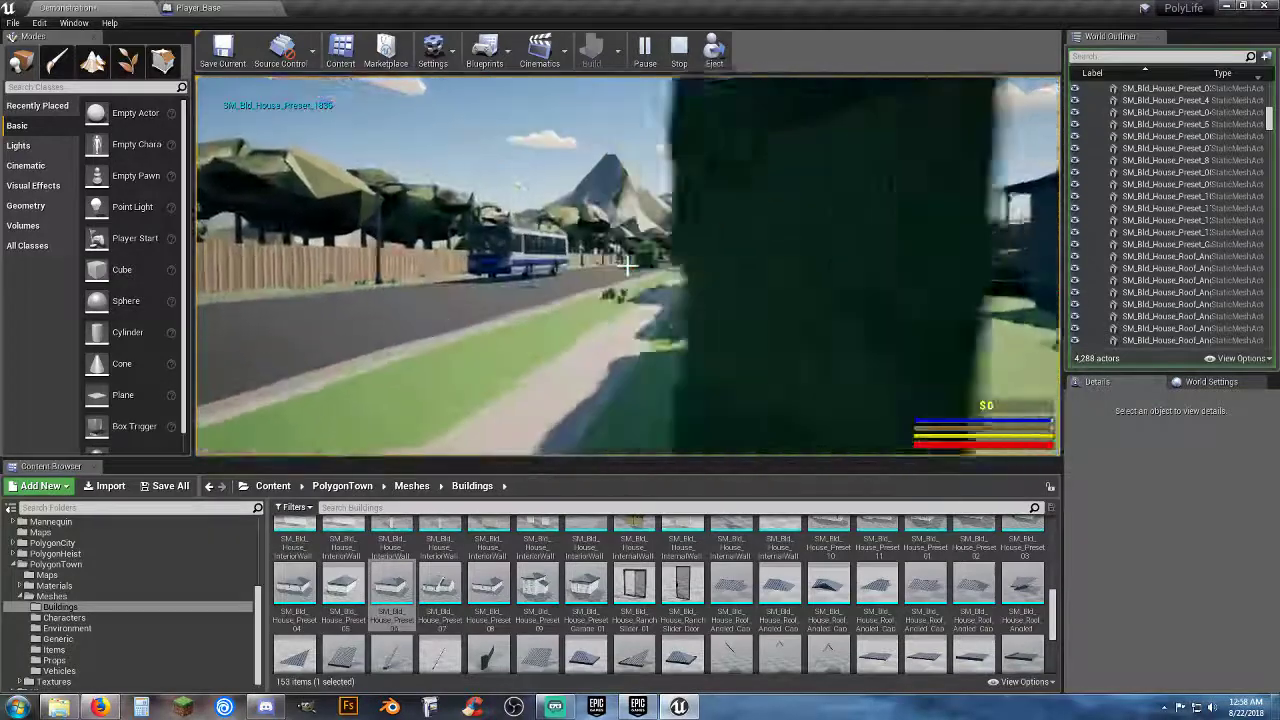
Follow the hedge to the white weatherboard house and test the interaction trace on its corner wall.
{"action": "key", "text": "a"}
{"action": "key", "text": "a"}
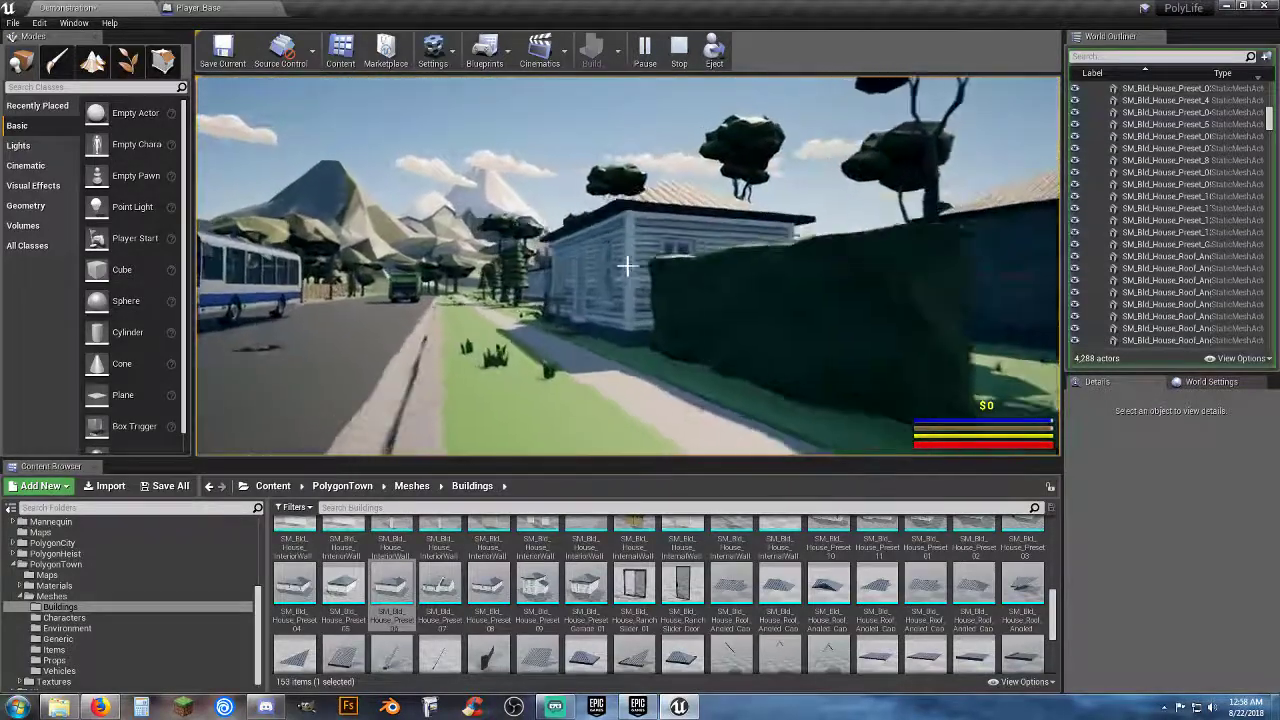
{"action": "key", "text": "w"}
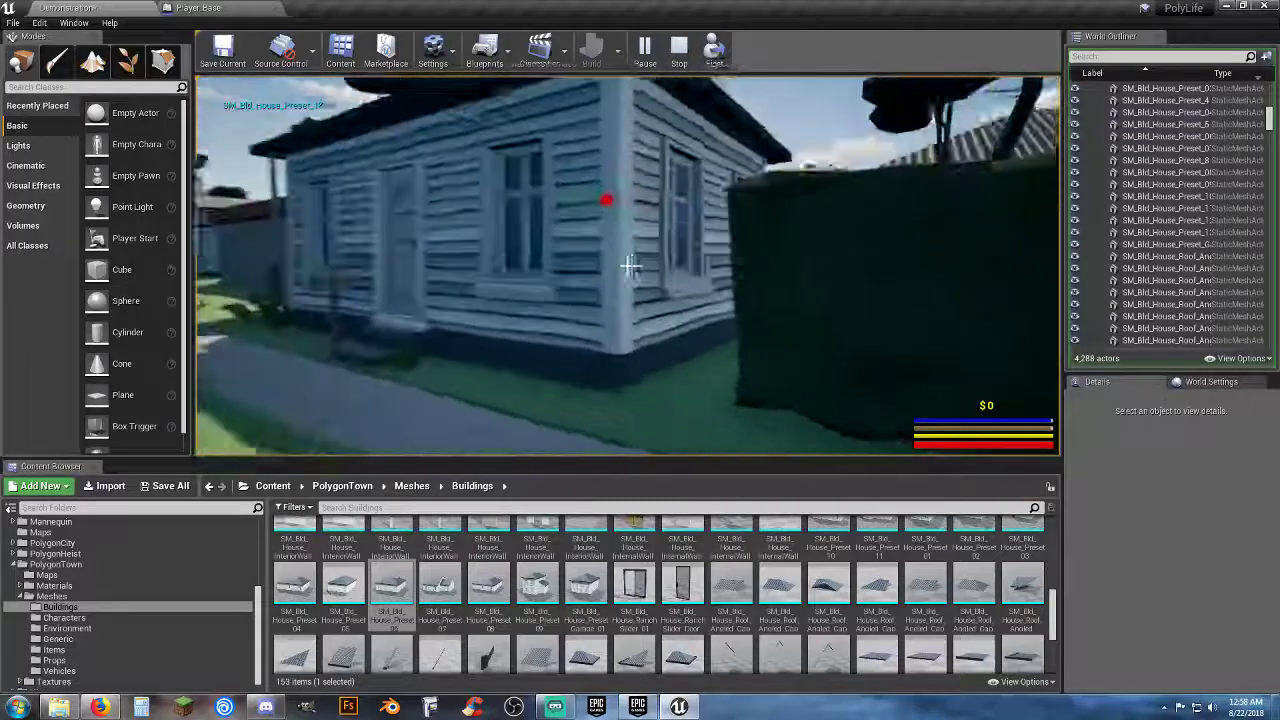
{"action": "key", "text": "w"}
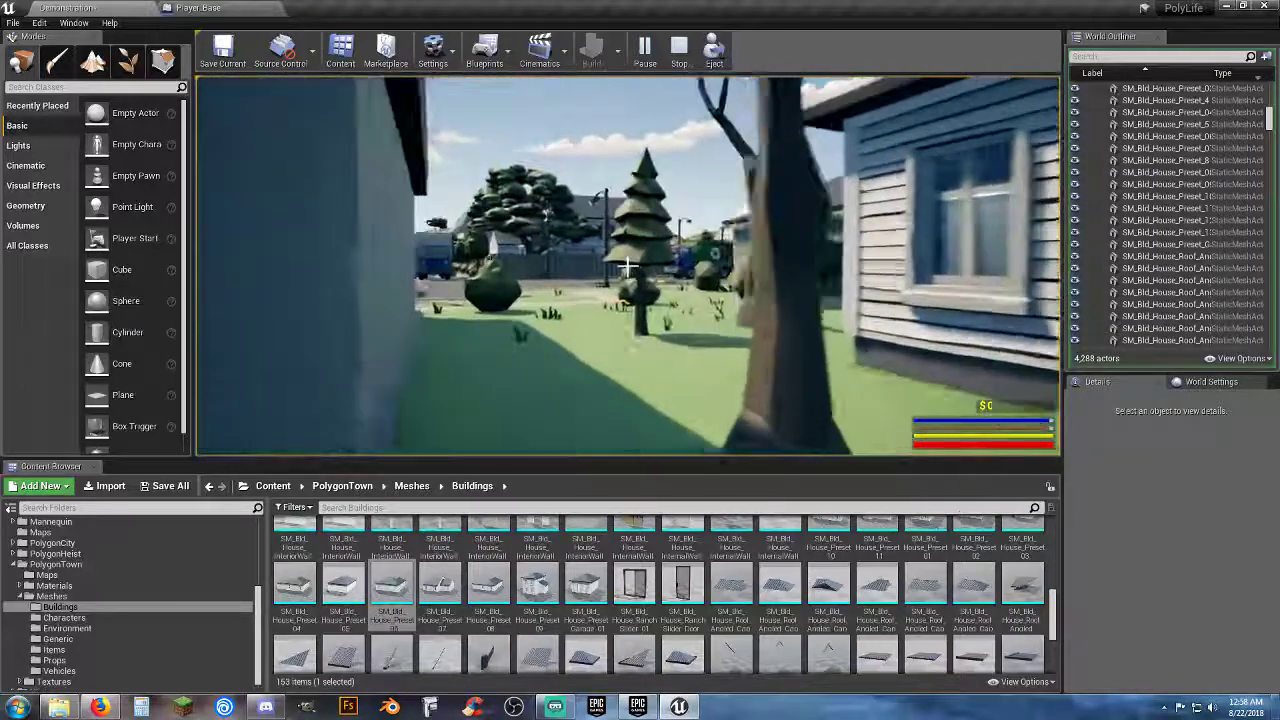
Walk around the shop beside the parking lot, go inside, and test the interaction trace on its interior walls and door.
{"action": "key", "text": "w"}
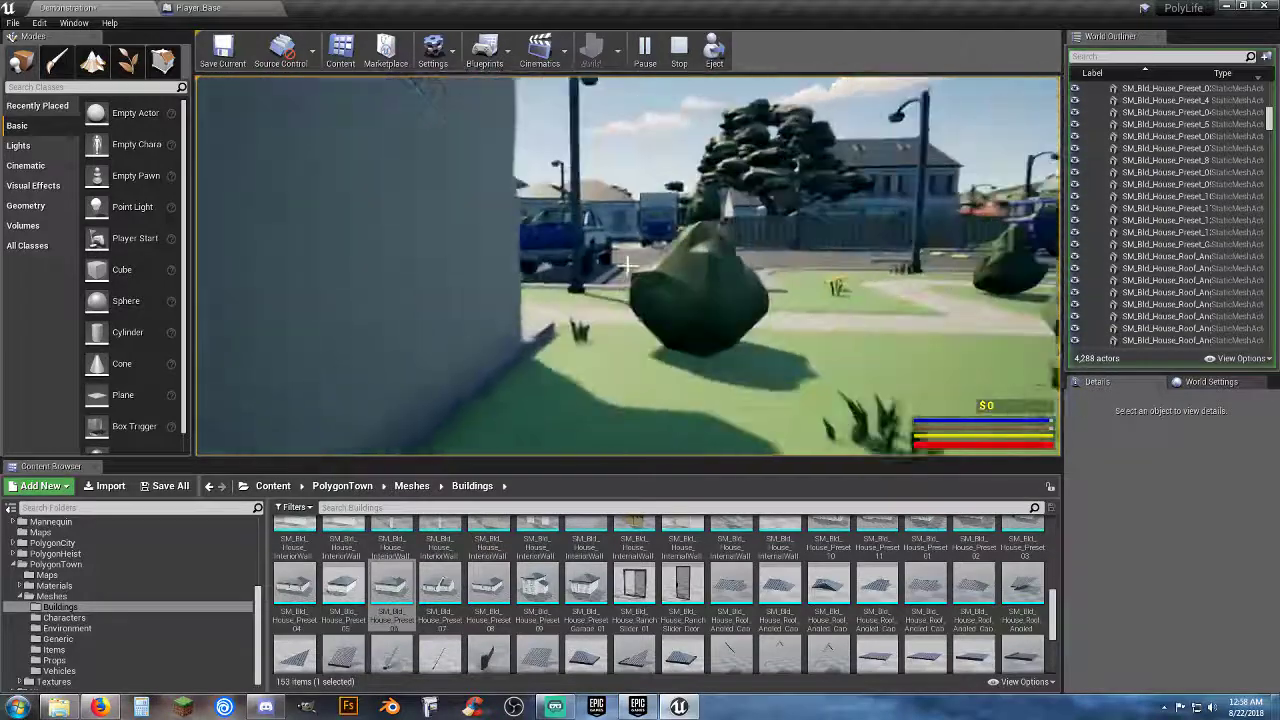
{"action": "key", "text": "w"}
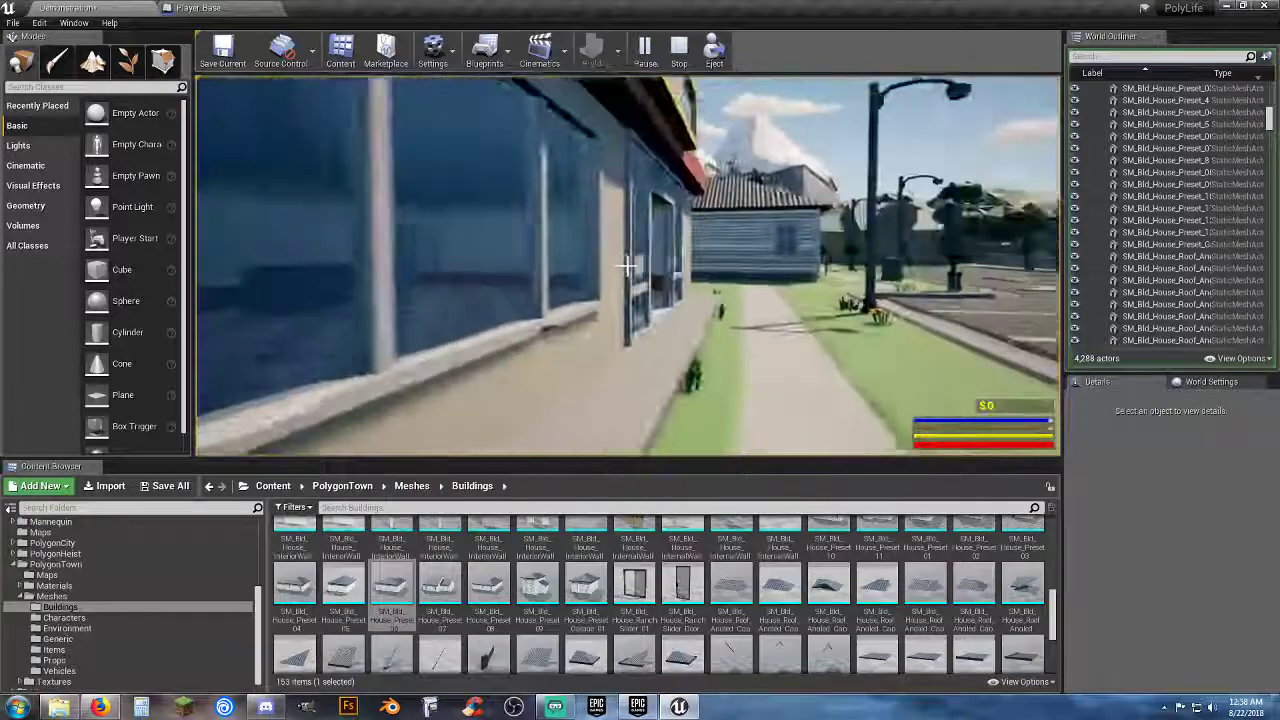
{"action": "key", "text": "w"}
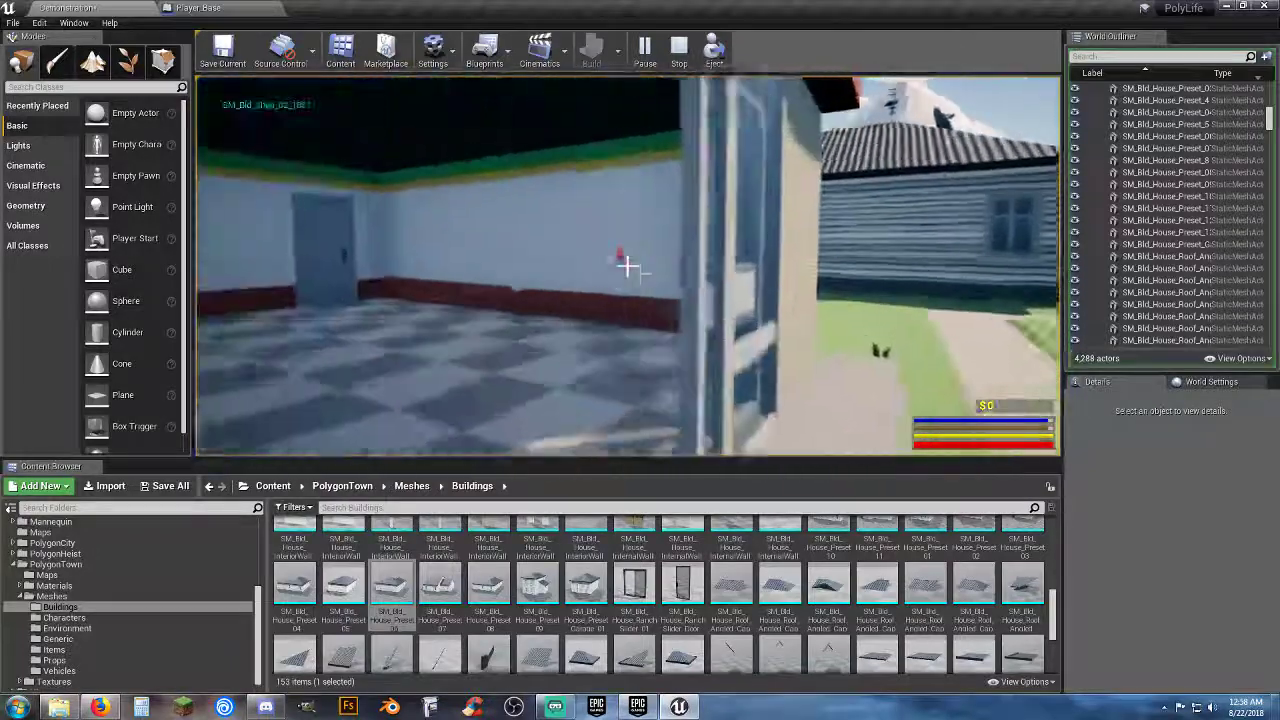
{"action": "key", "text": "w"}
{"action": "key", "text": "w"}
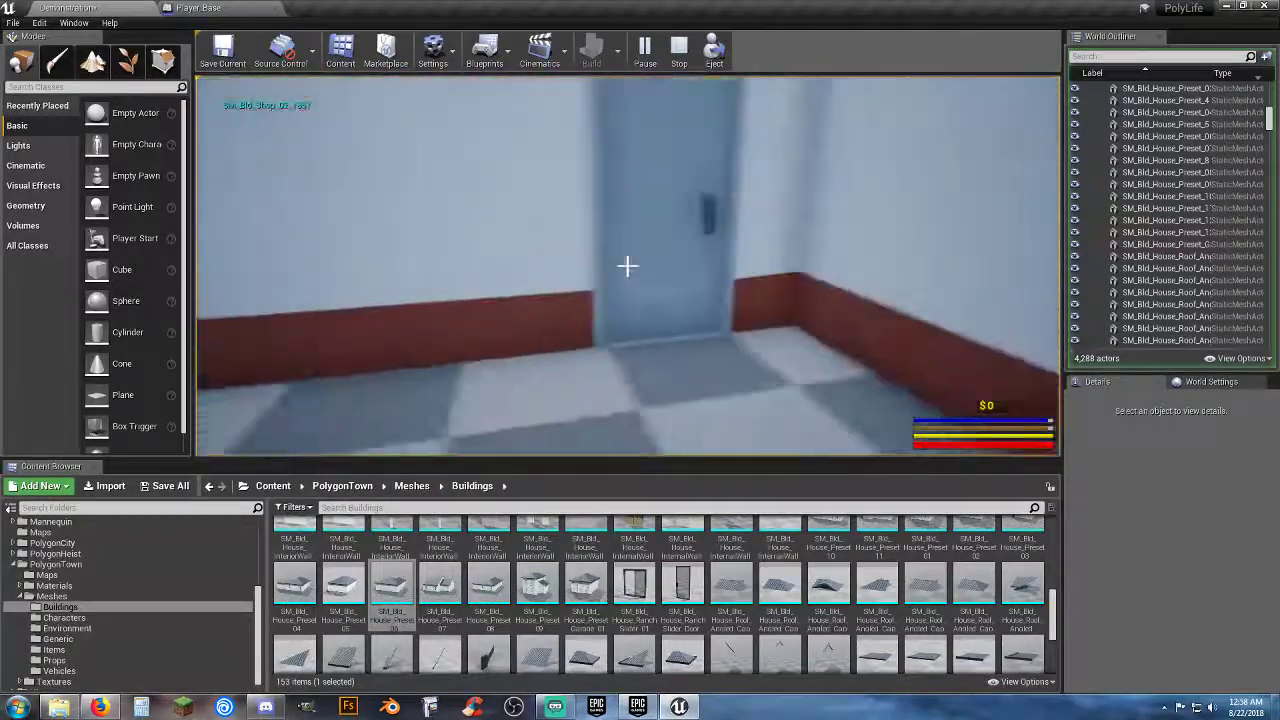
{"action": "key", "text": "w"}
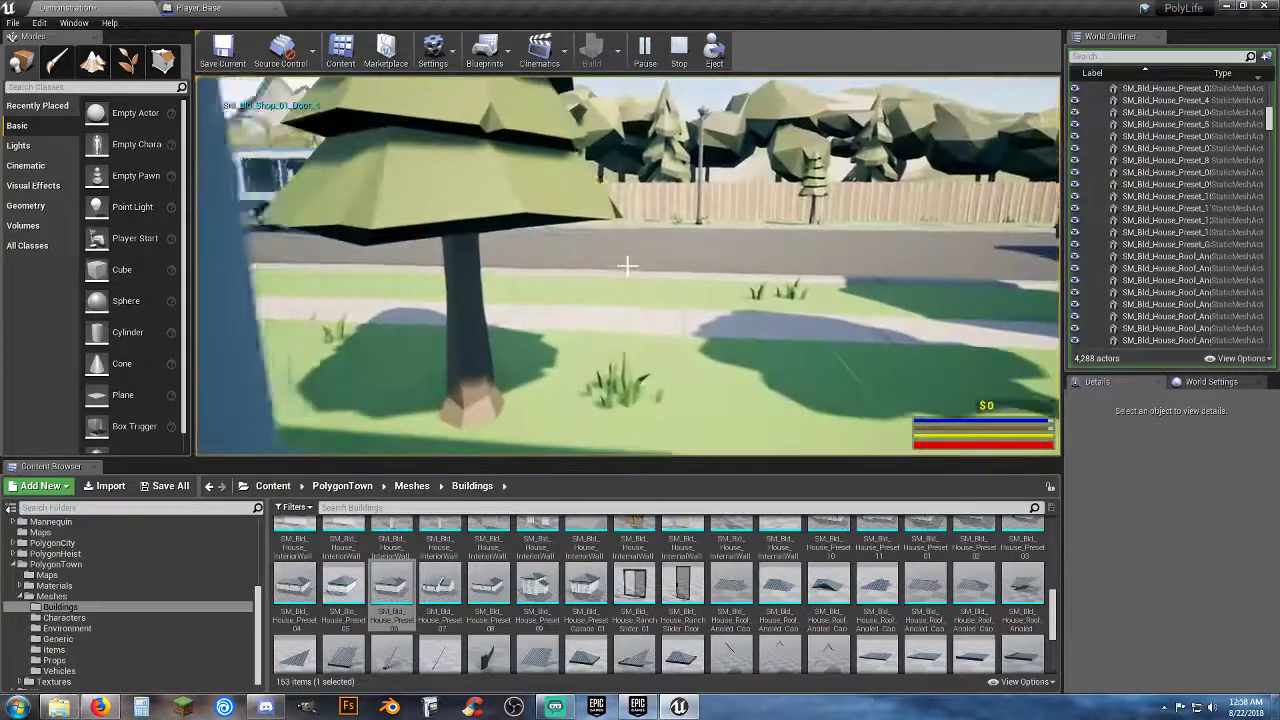
{"action": "key", "text": "w"}
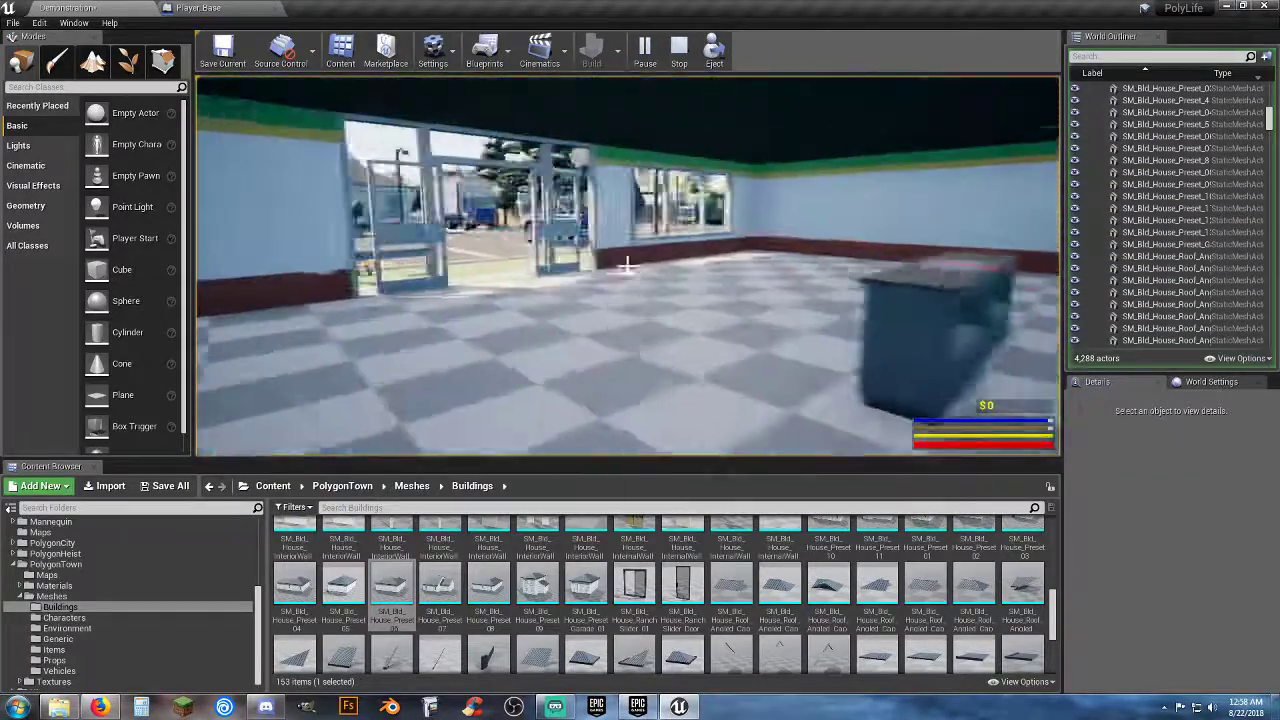
Cross the parking lot to the open garage and test the interaction trace on its interior walls and window.
{"action": "key", "text": "w"}
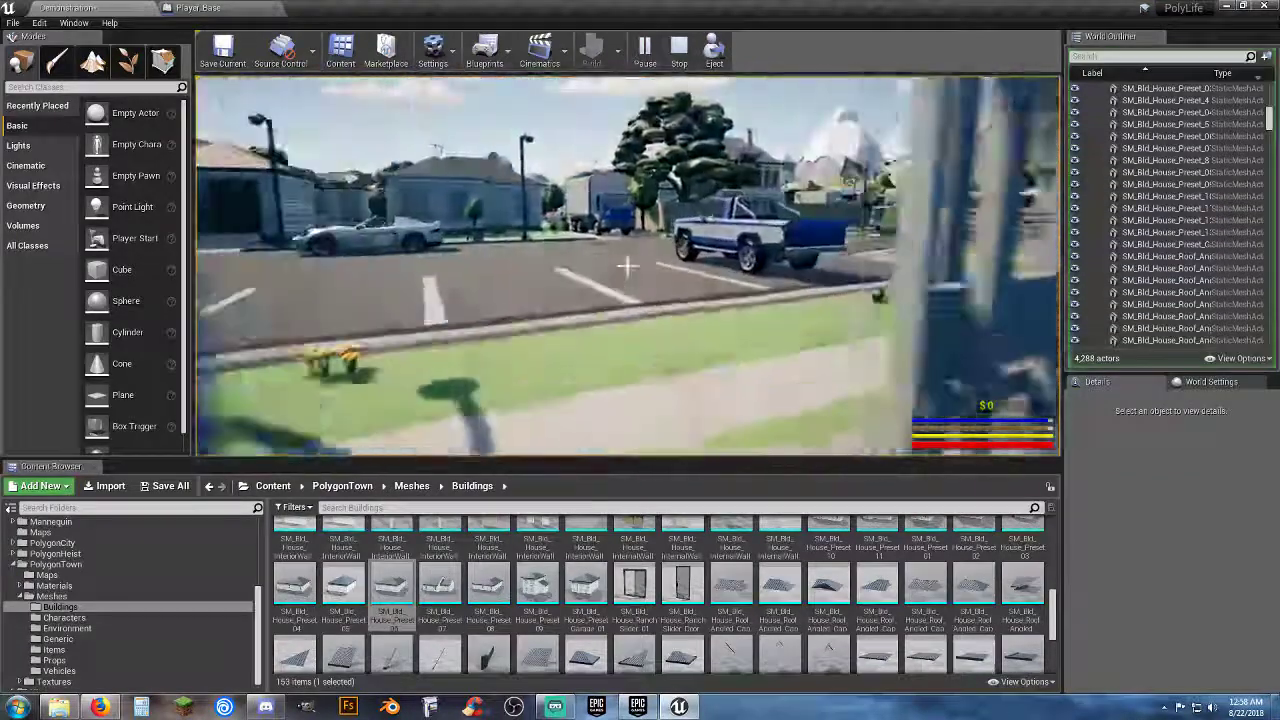
{"action": "key", "text": "w"}
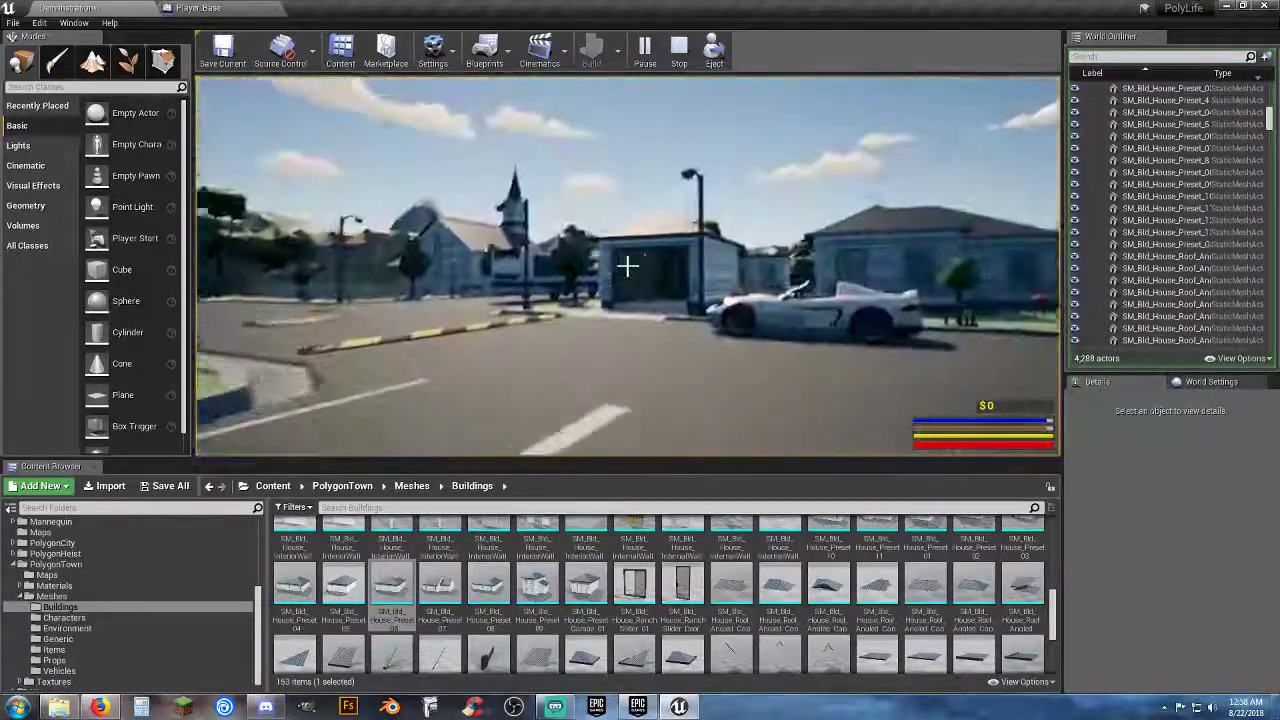
{"action": "key", "text": "w"}
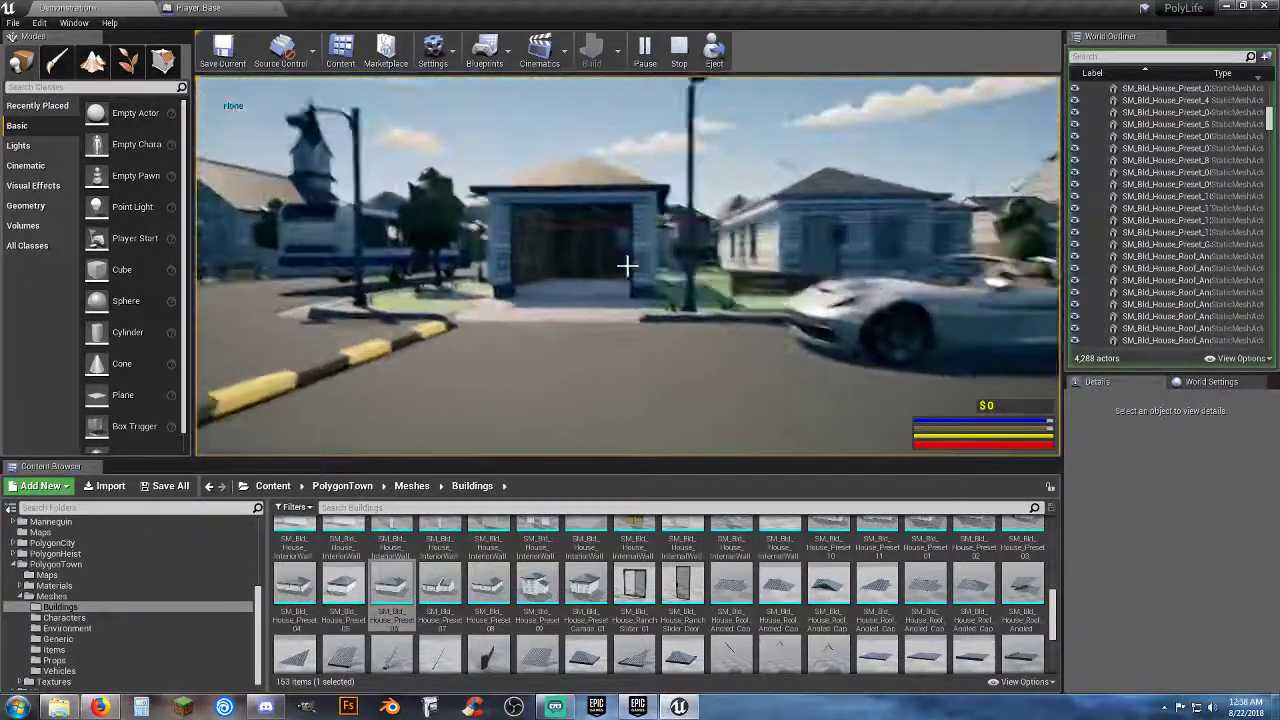
{"action": "key", "text": "w"}
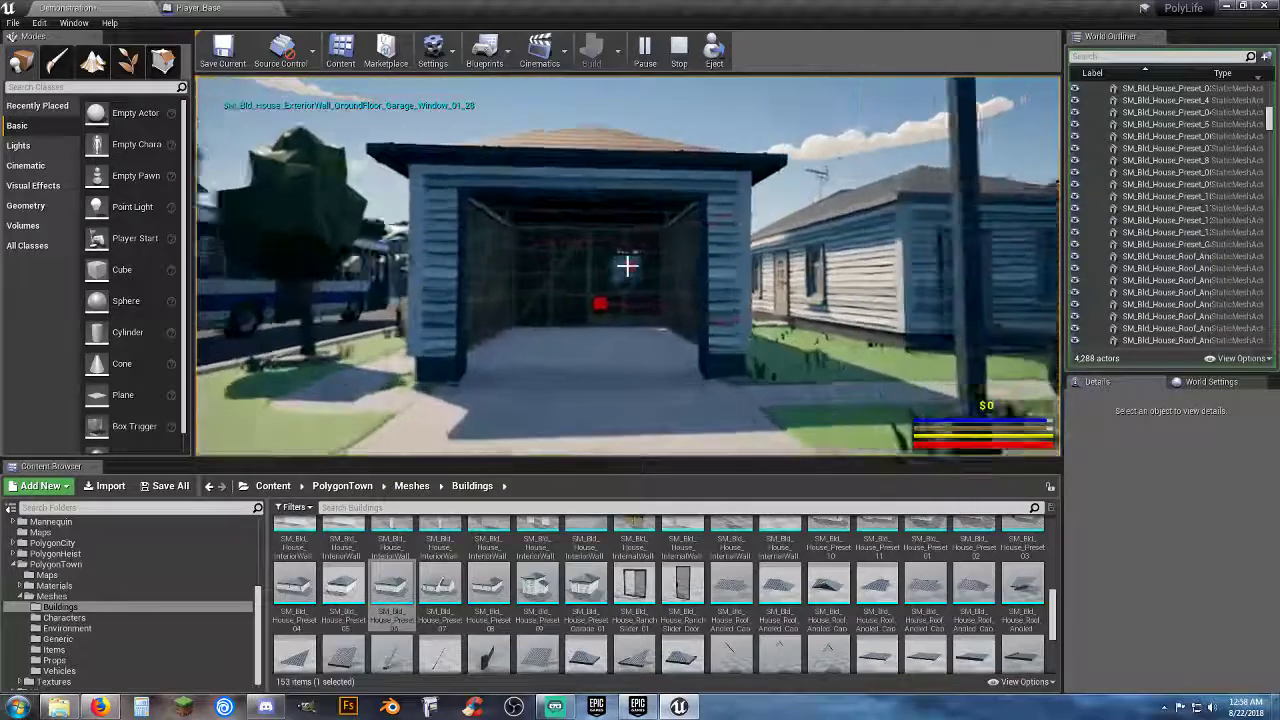
{"action": "key", "text": "w"}
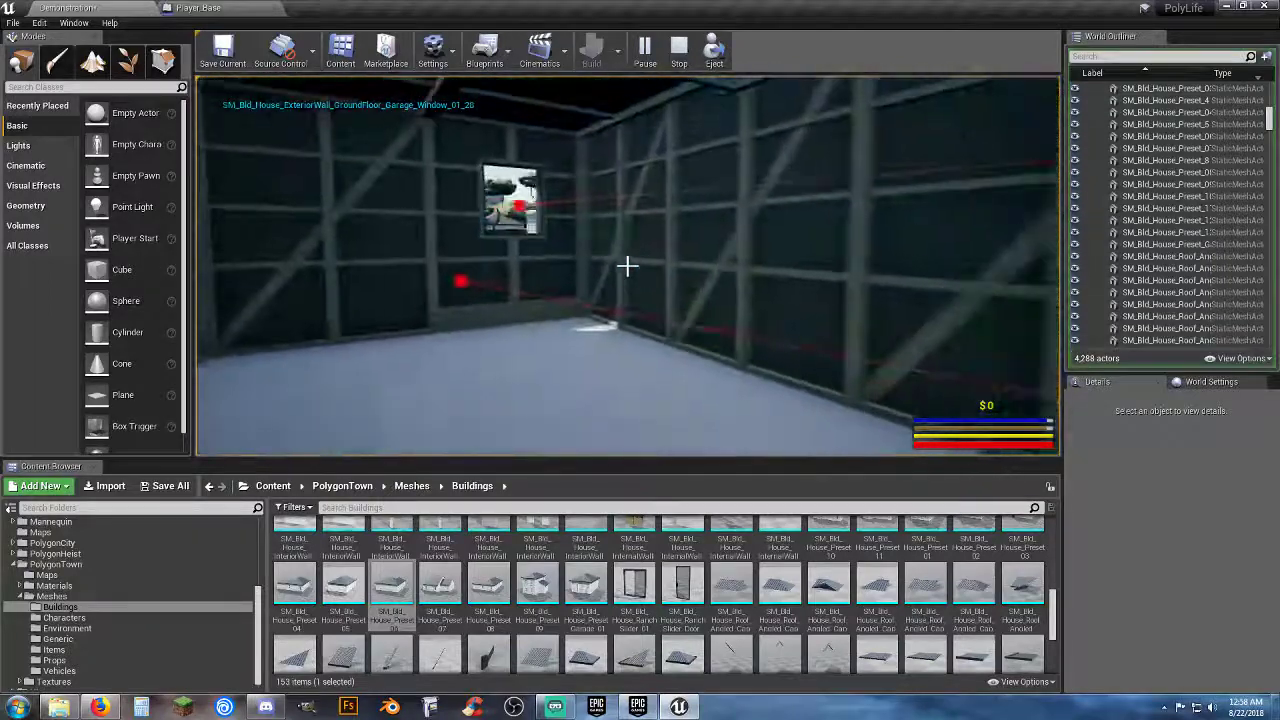
{"action": "key", "text": "w"}
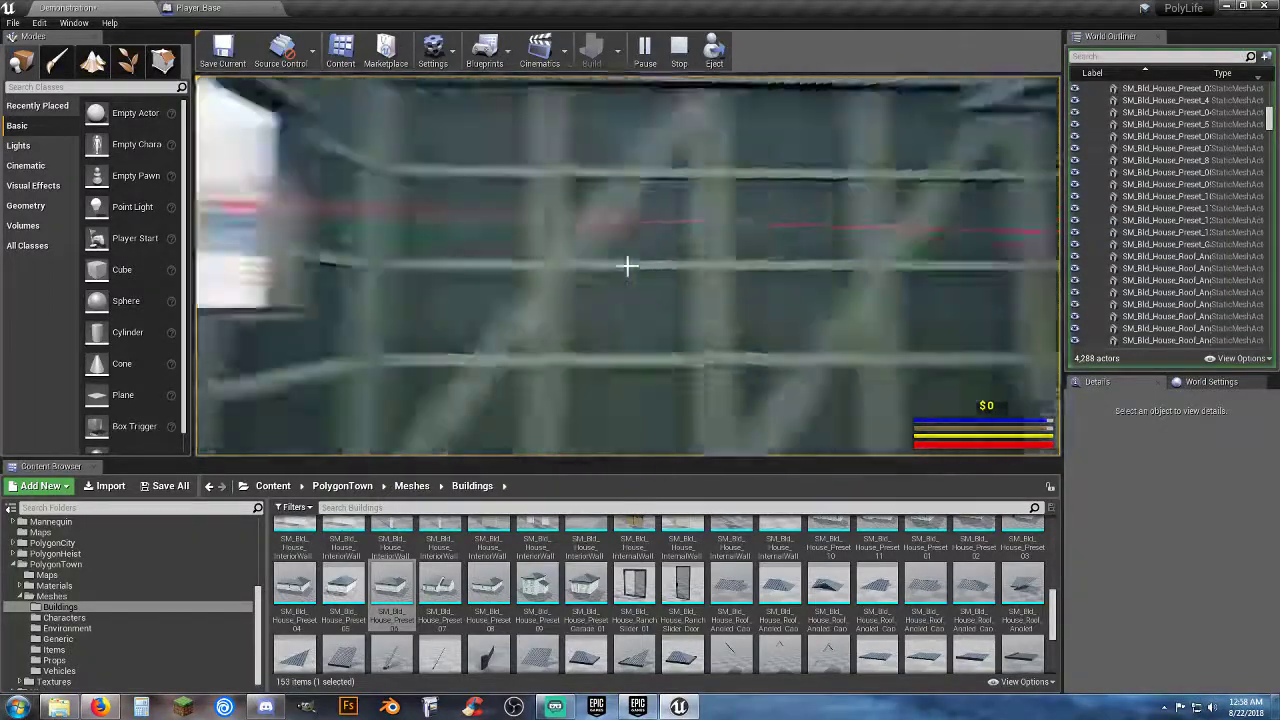
Leave the garage, cross the parking lot to the BOB store, and test the interaction trace on its building and rooftop sign.
{"action": "key", "text": "w"}
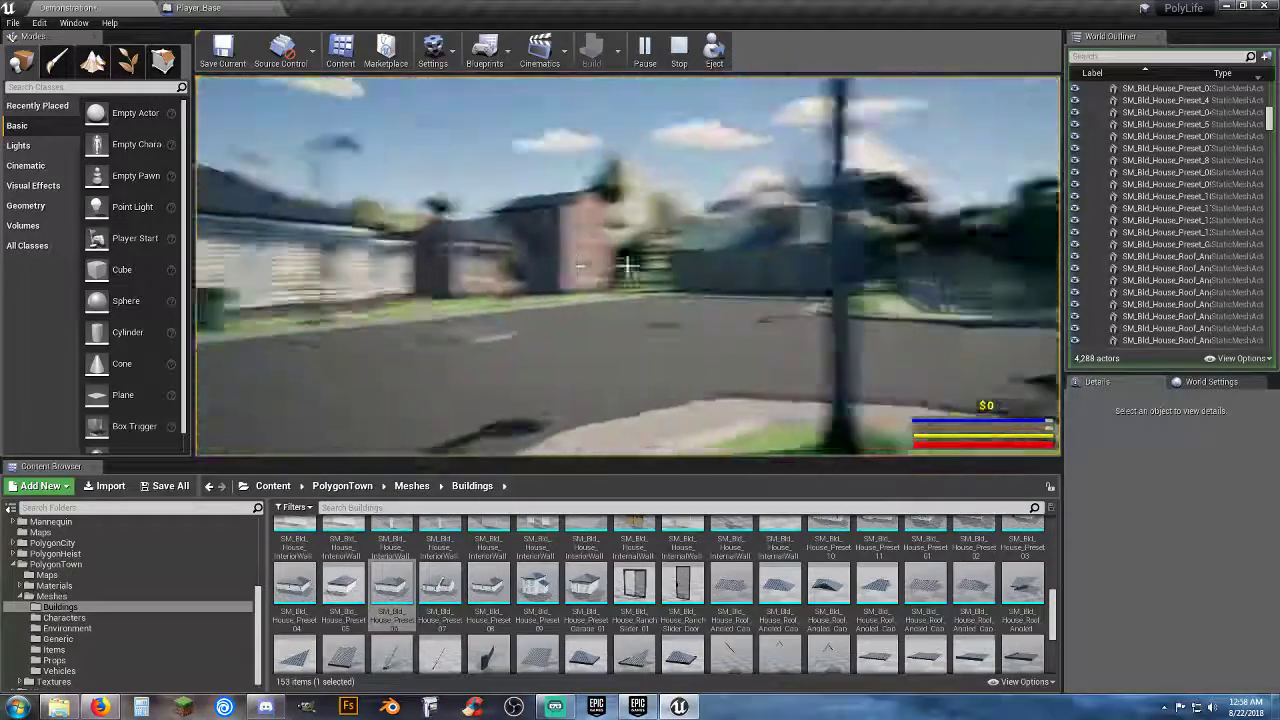
{"action": "key", "text": "w"}
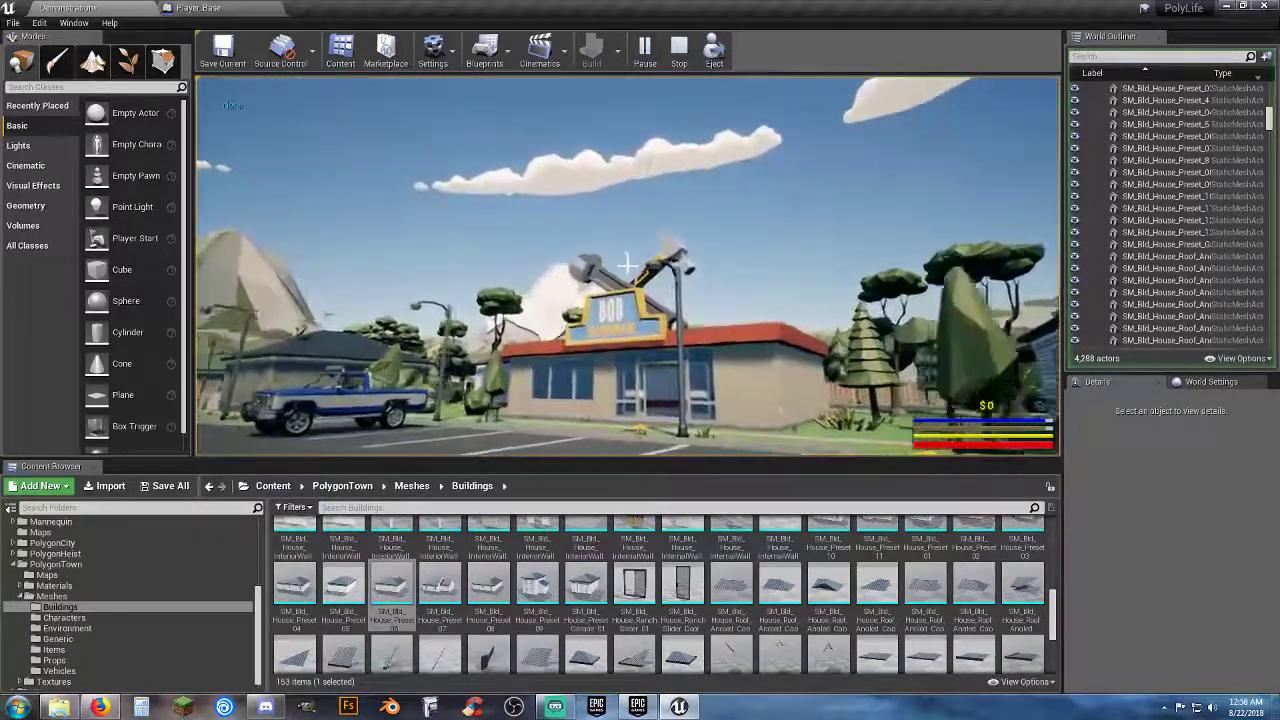
{"action": "key", "text": "w"}
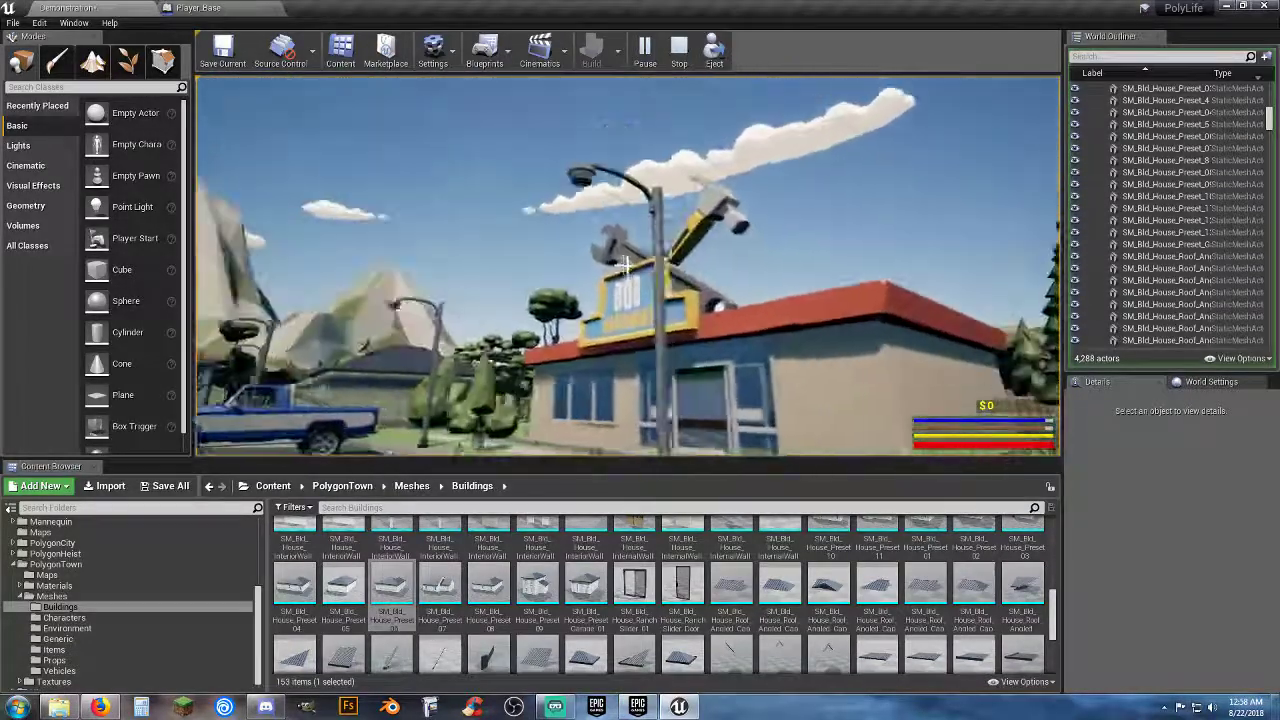
{"action": "key", "text": "w"}
{"action": "key", "text": "e"}
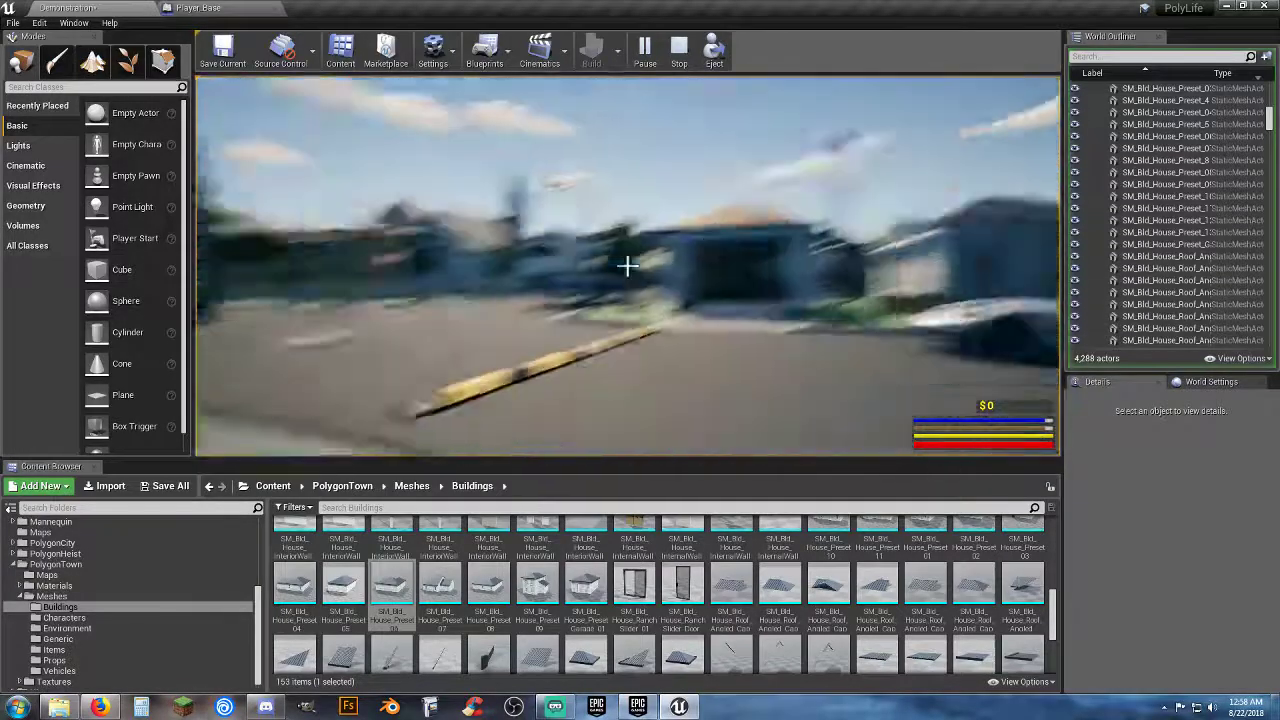
Walk along the road to the white weatherboard and pink brick houses and test the interaction trace on their walls.
{"action": "key", "text": "w"}
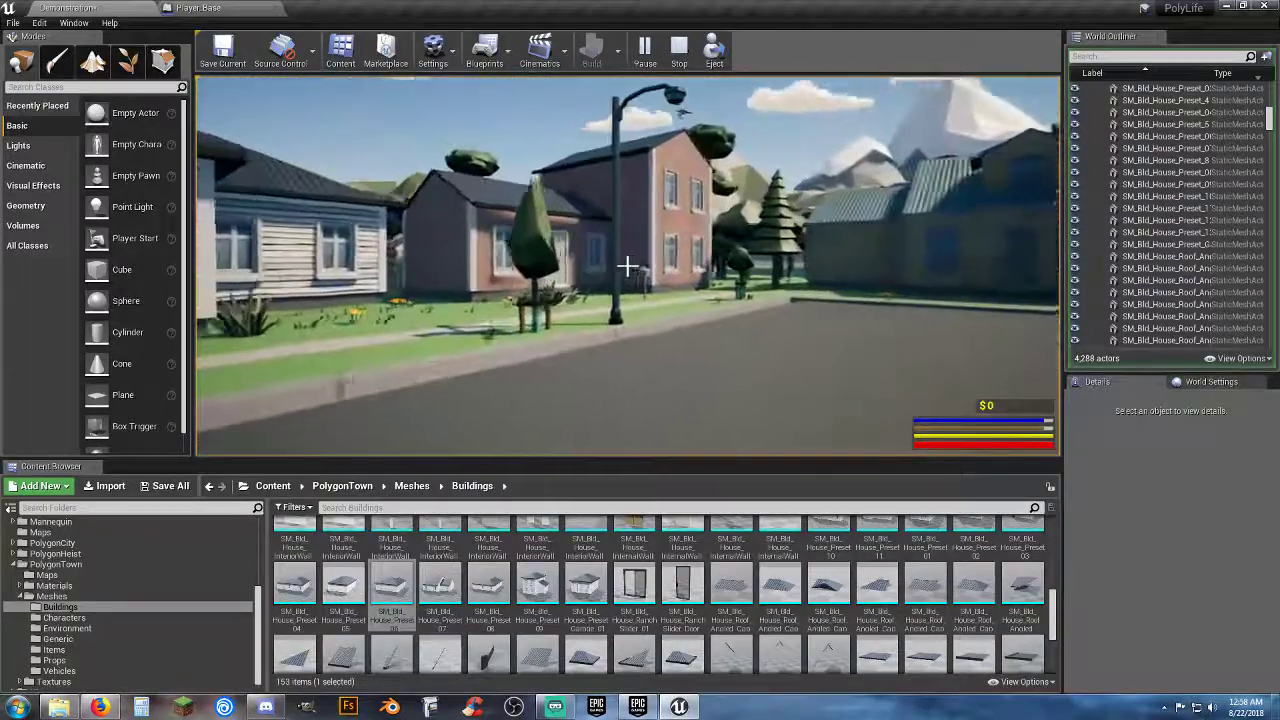
{"action": "key", "text": "w"}
{"action": "key", "text": "w"}
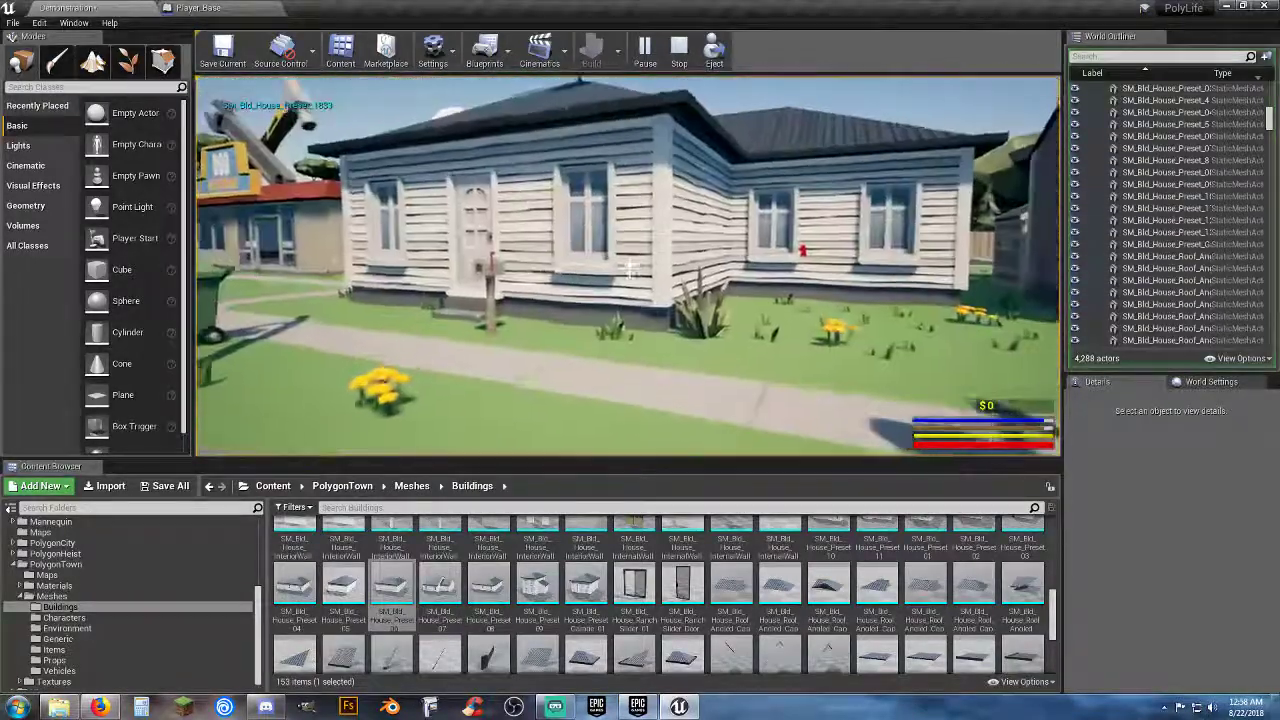
{"action": "key", "text": "w"}
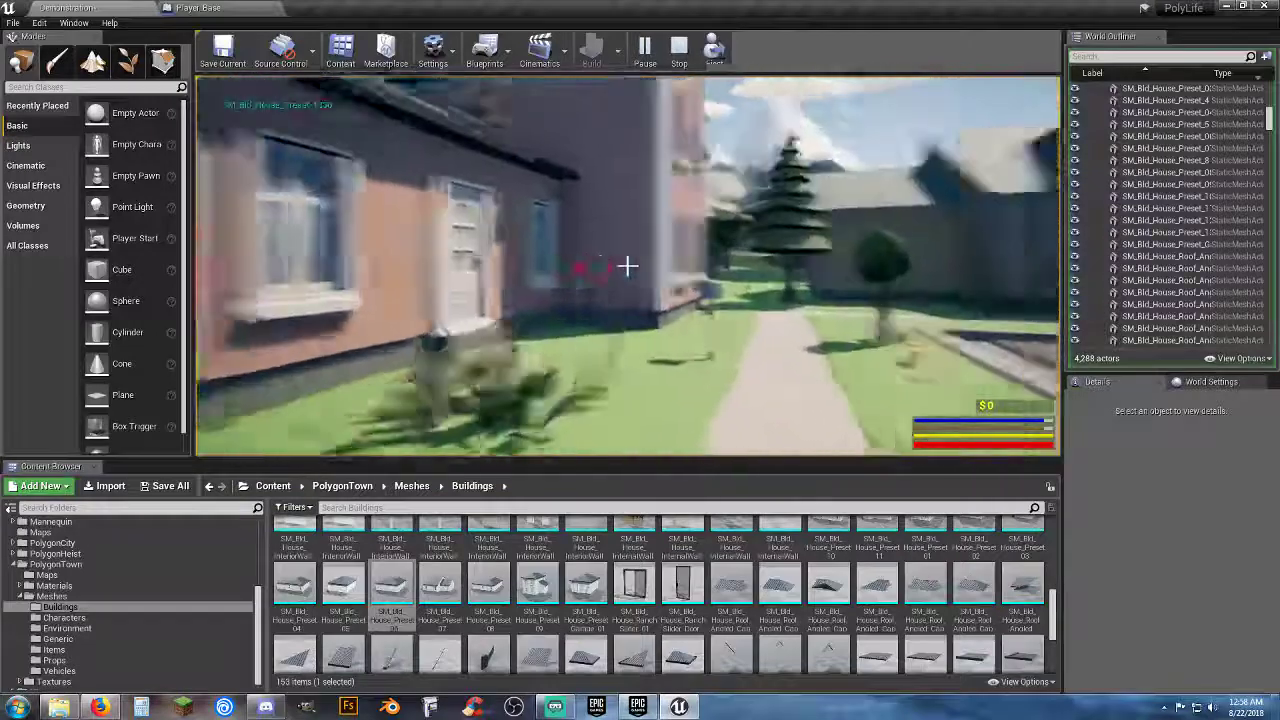
{"action": "key", "text": "w"}
{"action": "key", "text": "w"}
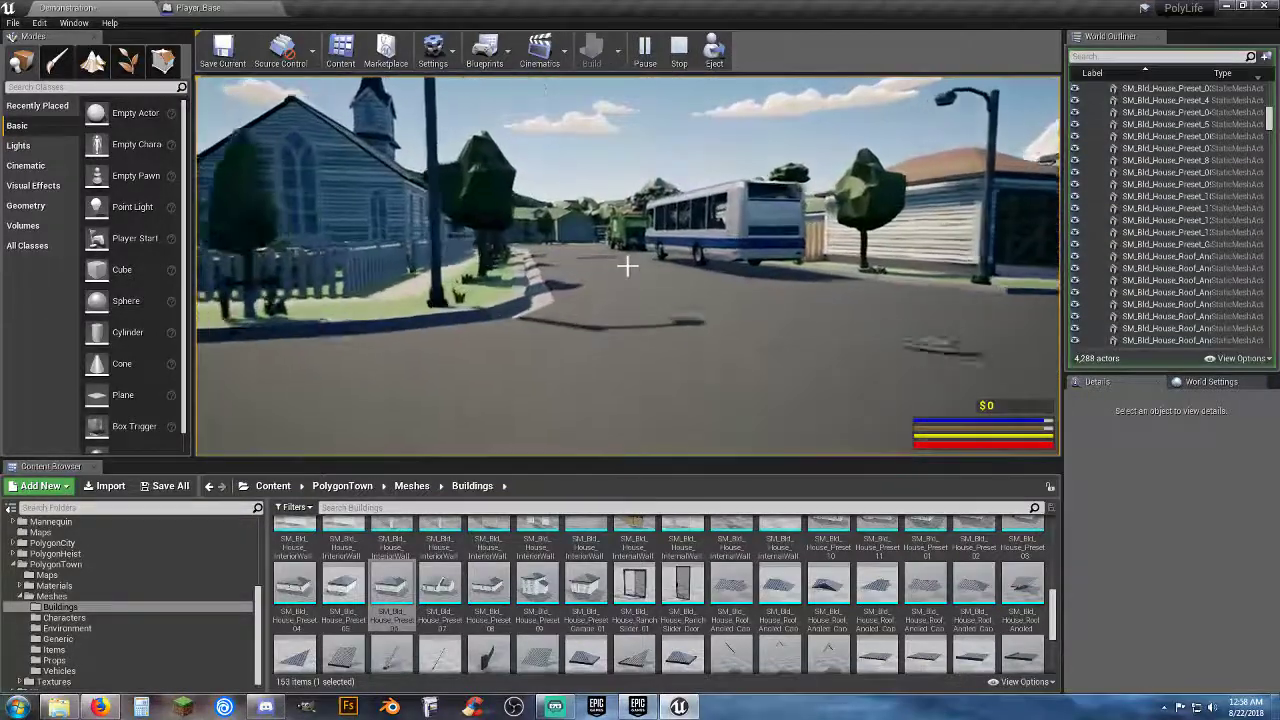
Follow the street past the parked bus and inspect the fenced vegetable garden beside the blue weatherboard building.
{"action": "key", "text": "w"}
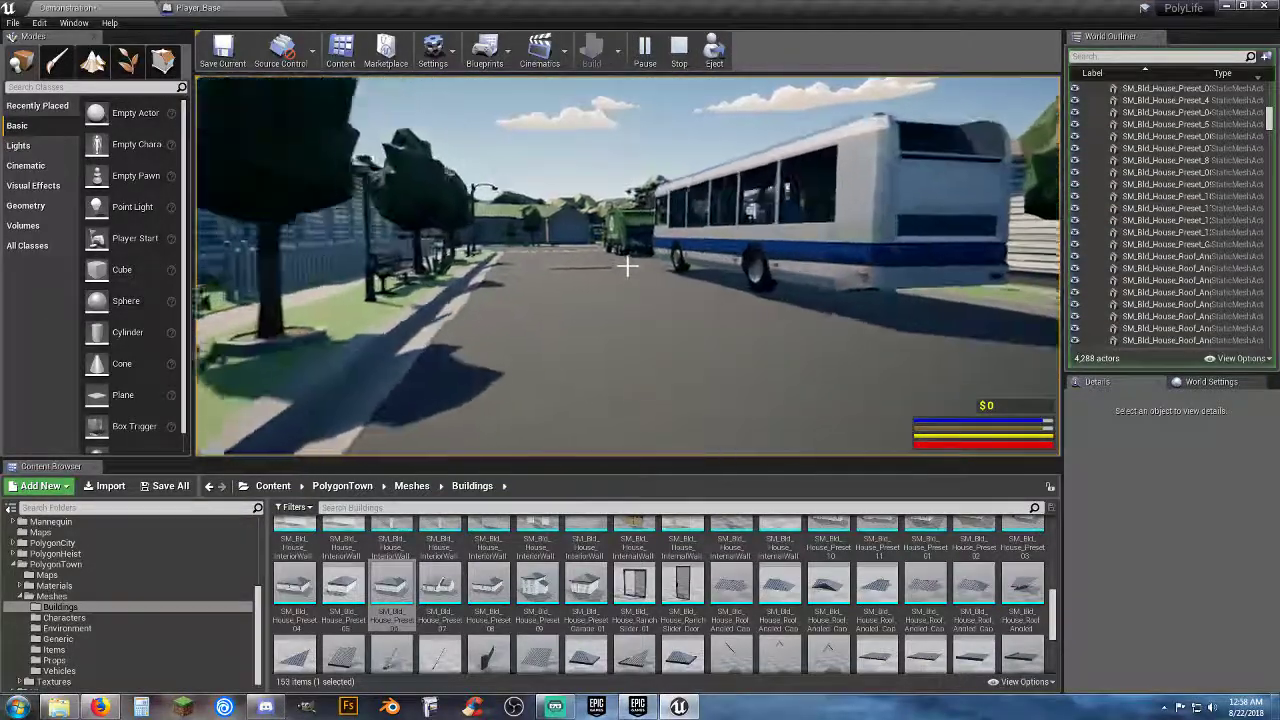
{"action": "key", "text": "w"}
{"action": "key", "text": "w"}
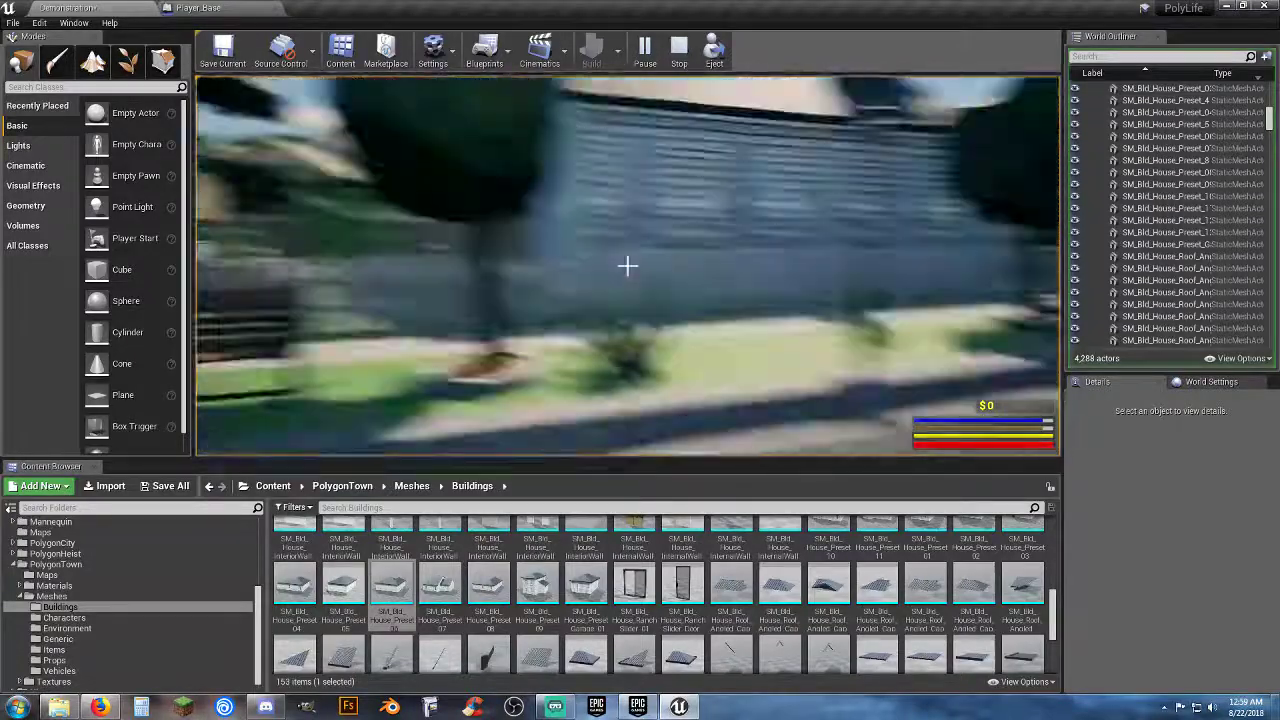
{"action": "key", "text": "w"}
{"action": "key", "text": "w"}
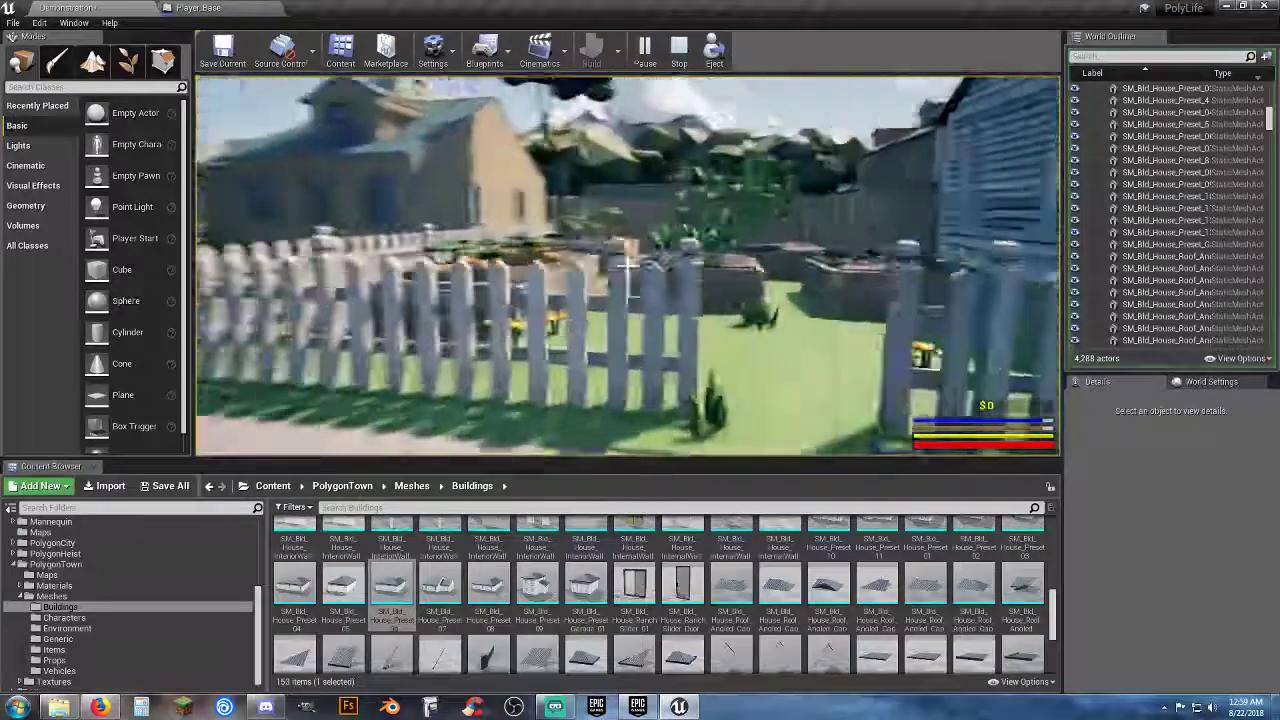
{"action": "key", "text": "w"}
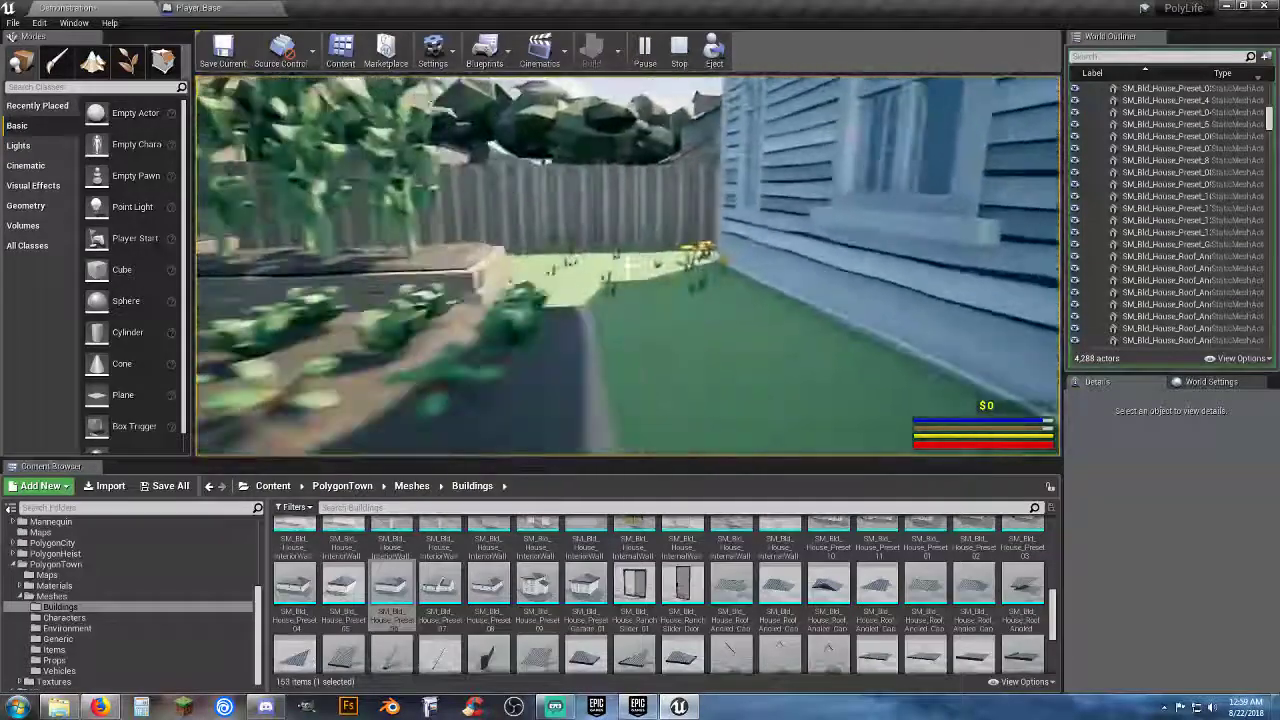
{"action": "key", "text": "w"}
{"action": "key", "text": "w"}
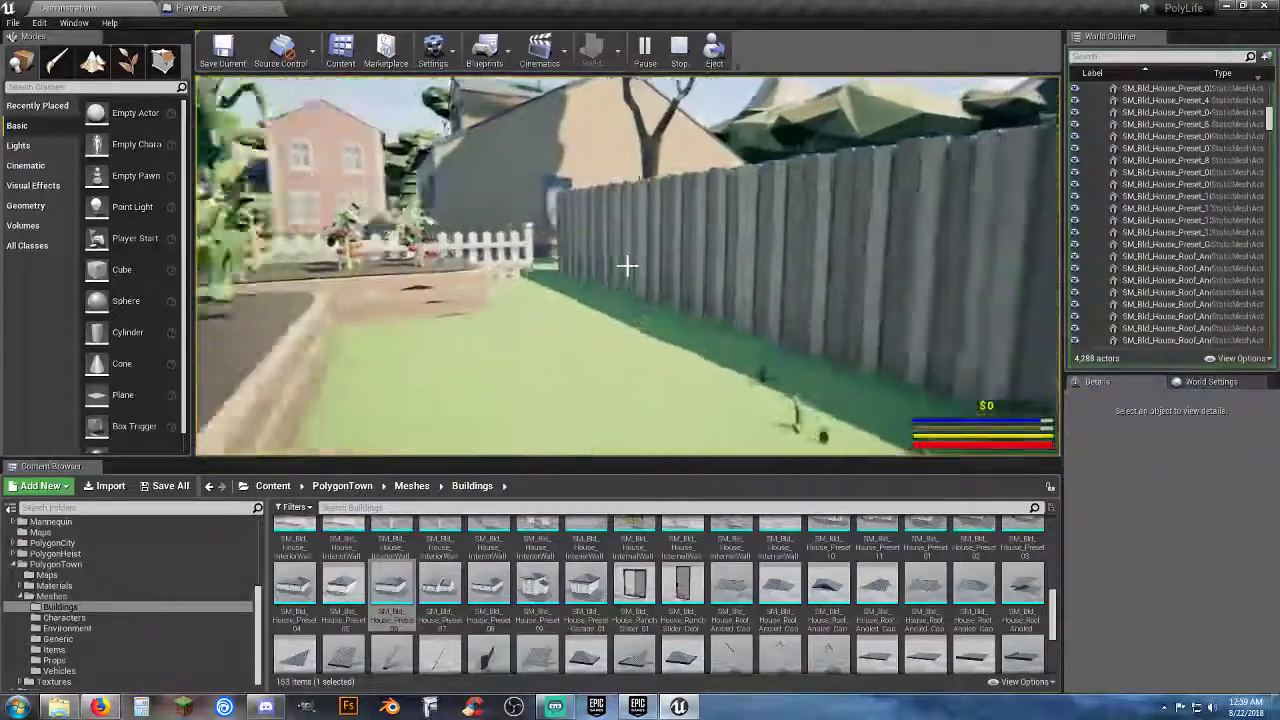
{"action": "key", "text": "w"}
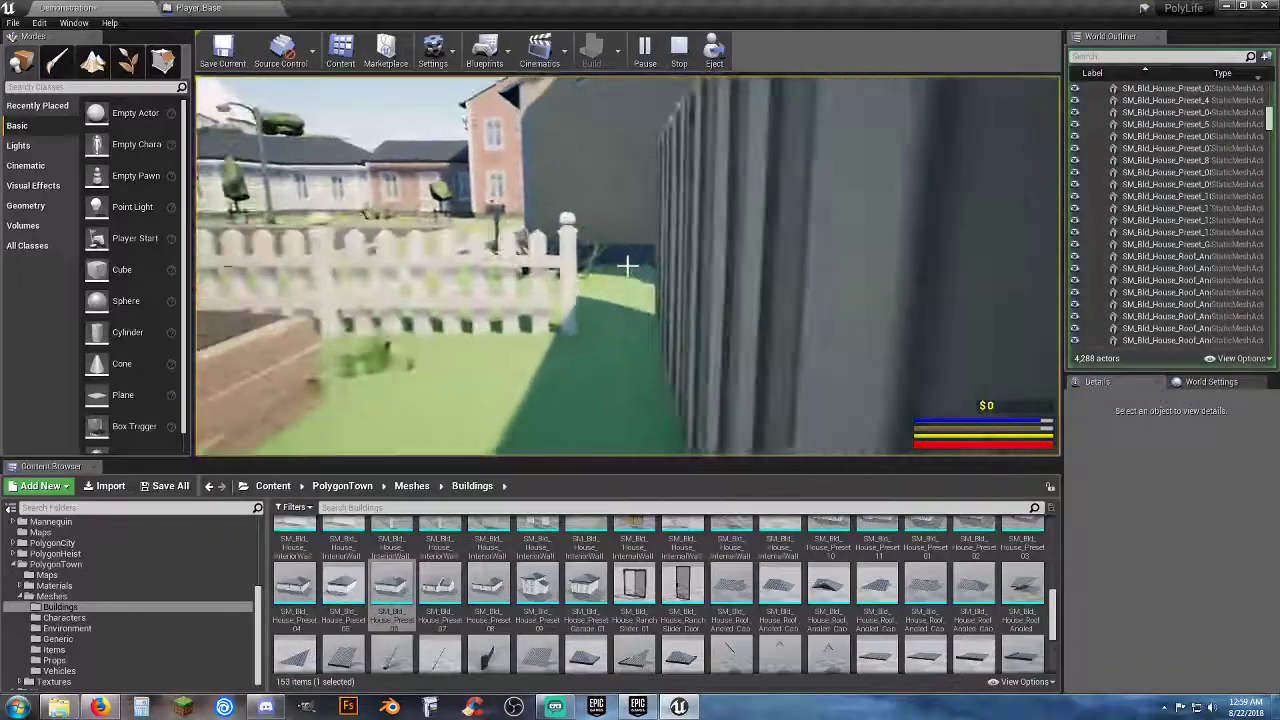
Enter the backyard pool area, test the interaction trace on the water around the duck float, and stop the play session.
{"action": "key", "text": "w"}
{"action": "key", "text": "w"}
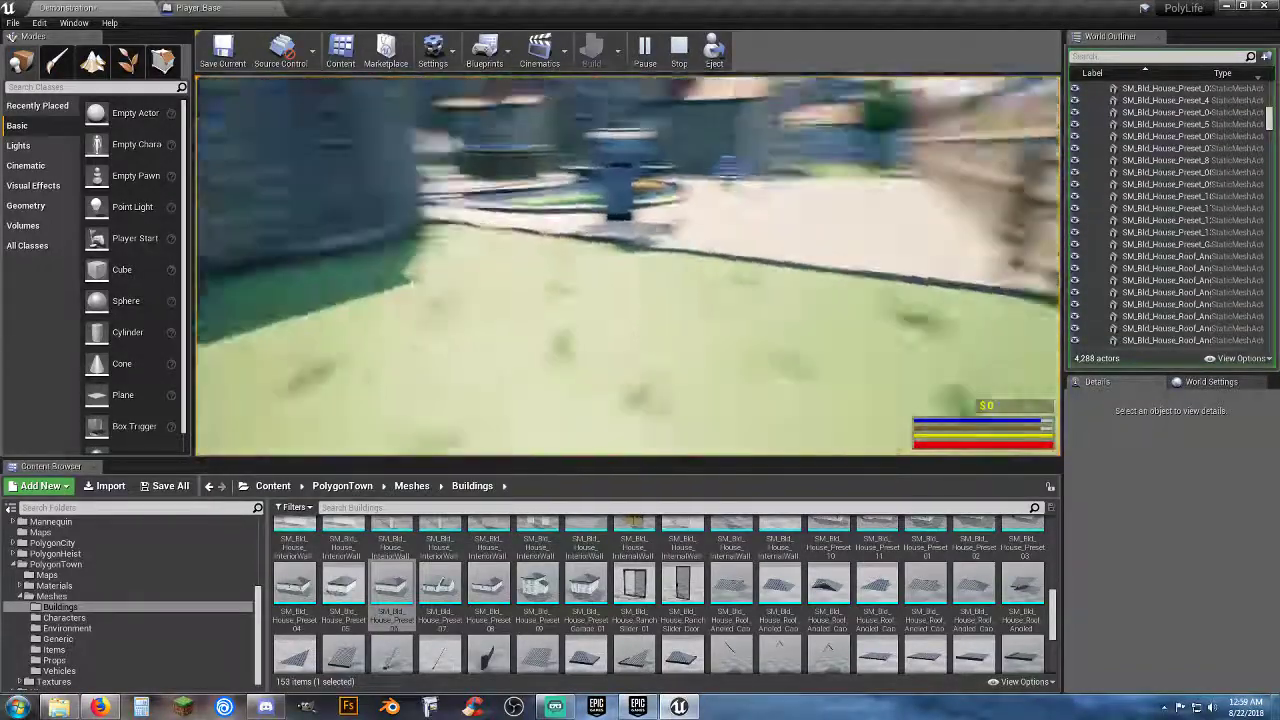
{"action": "key", "text": "w"}
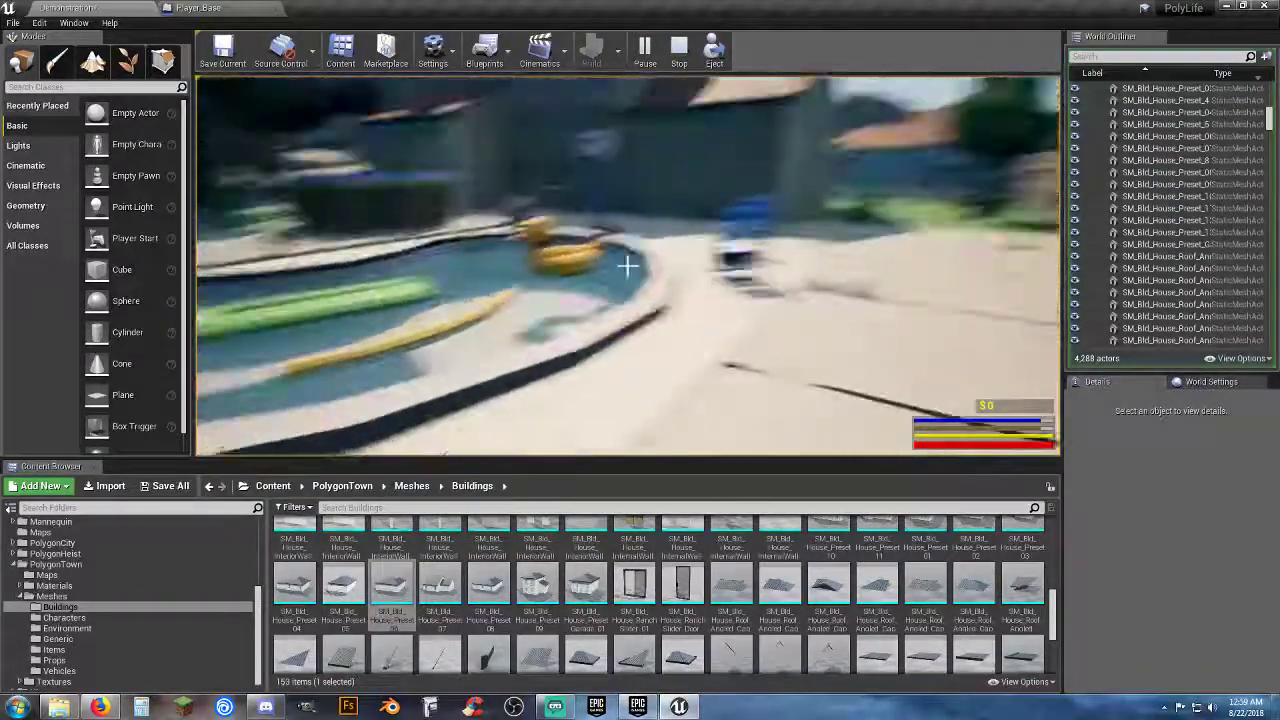
{"action": "key", "text": "w"}
{"action": "key", "text": "w"}
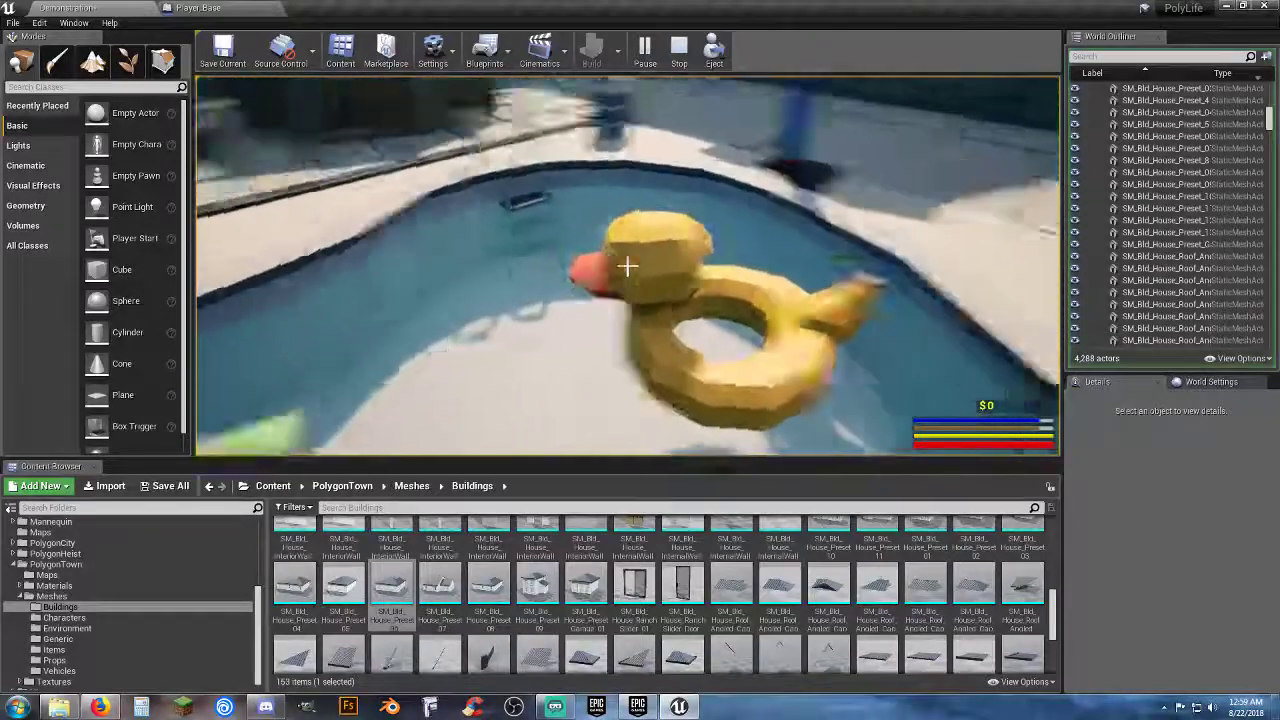
{"action": "key", "text": "w"}
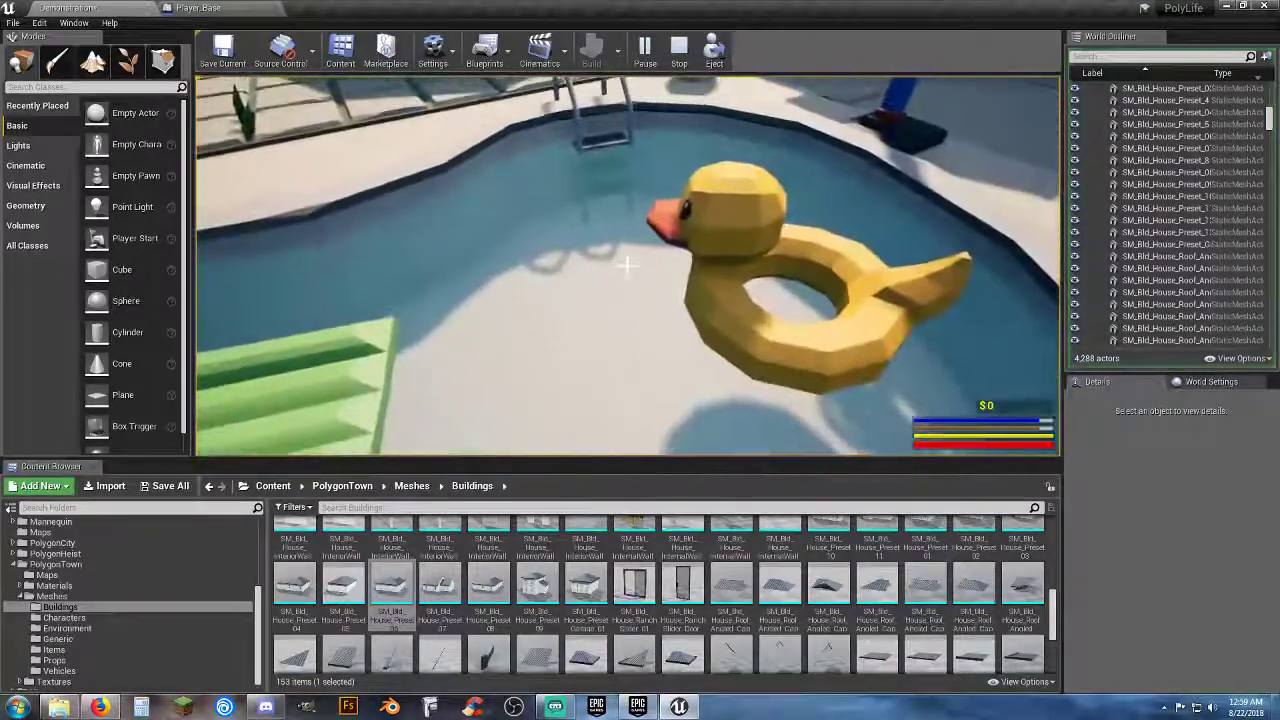
{"action": "key", "text": "e"}
{"action": "key", "text": "a"}
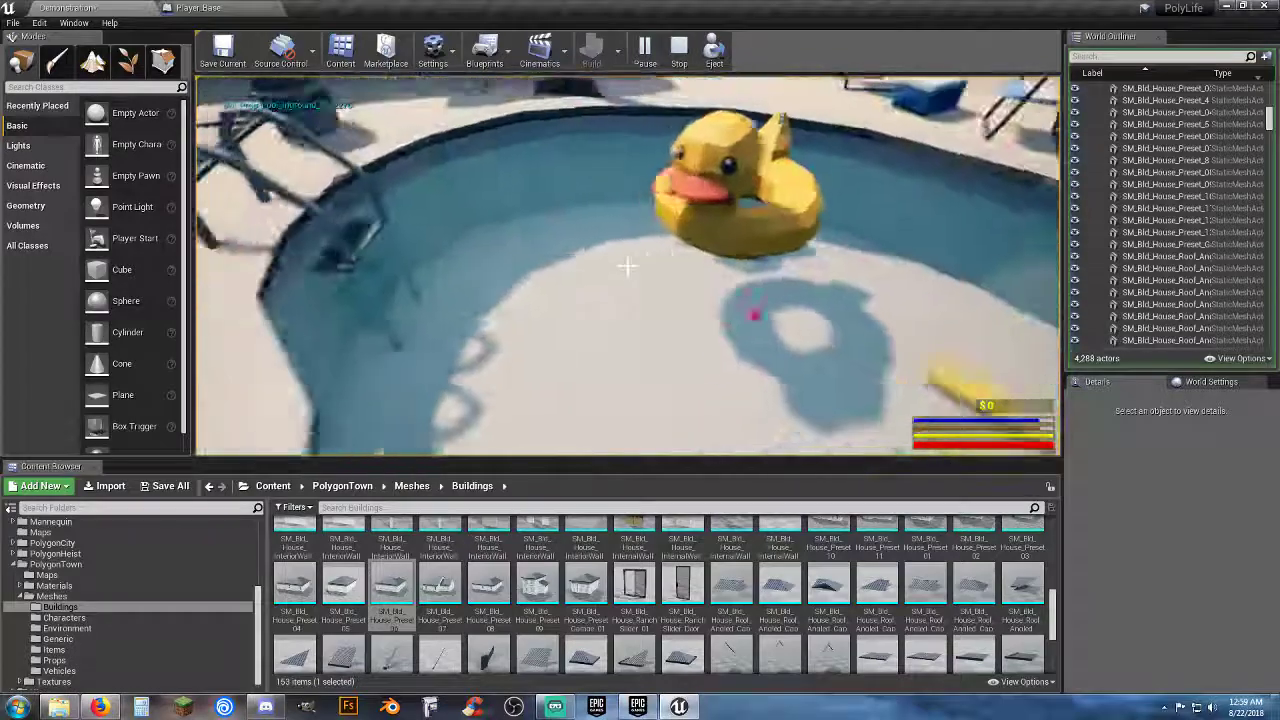
{"action": "key", "text": "e"}
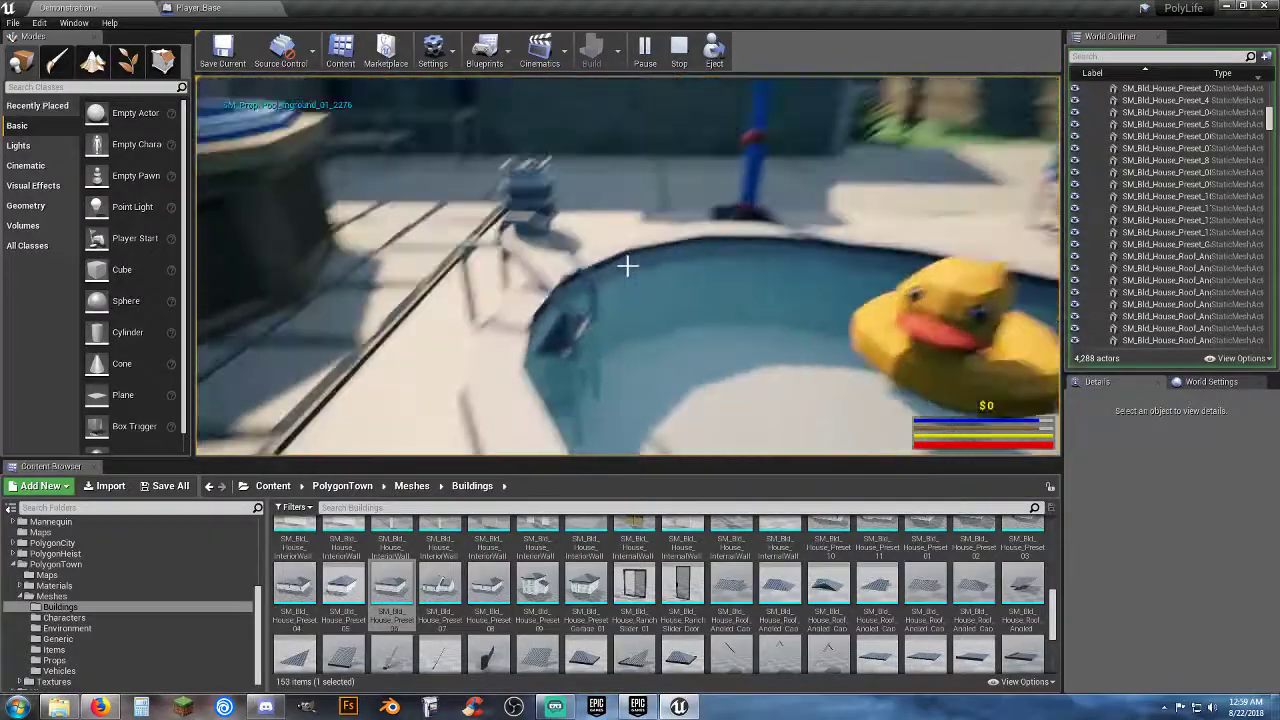
{"action": "key", "text": "e"}
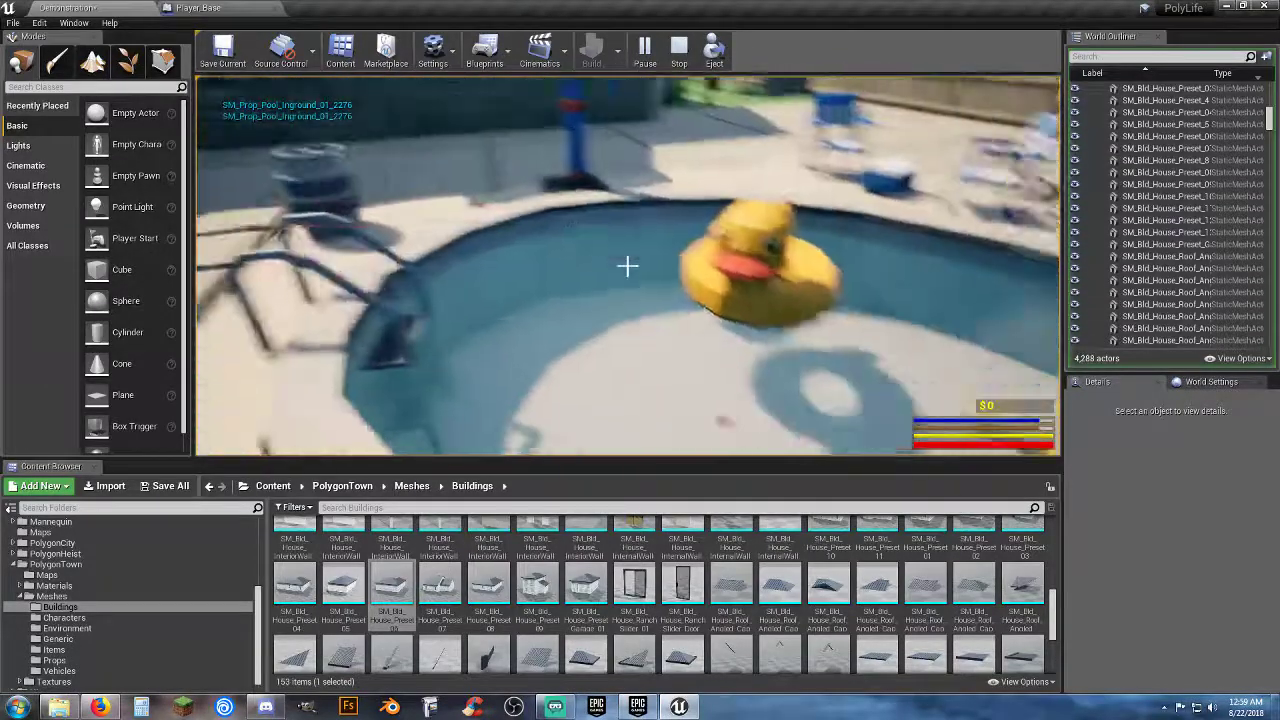
{"action": "key", "text": "e"}
{"action": "key", "text": "w"}
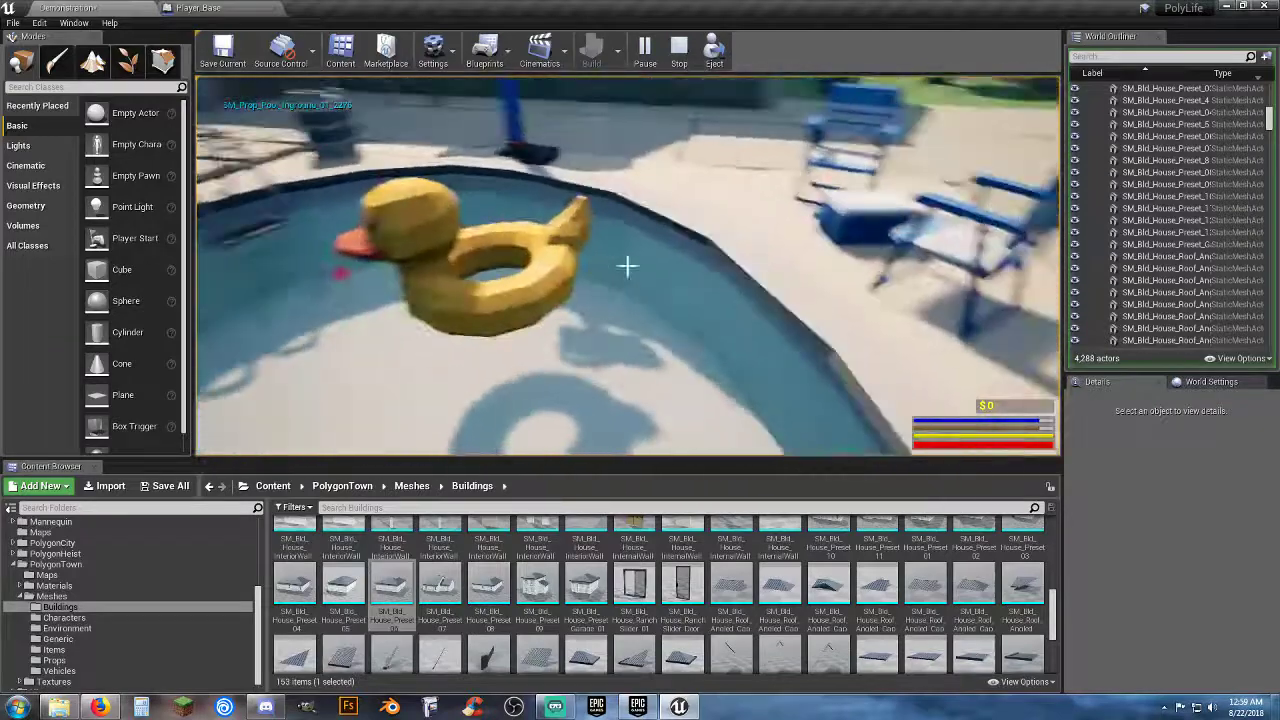
{"action": "key", "text": "Escape"}
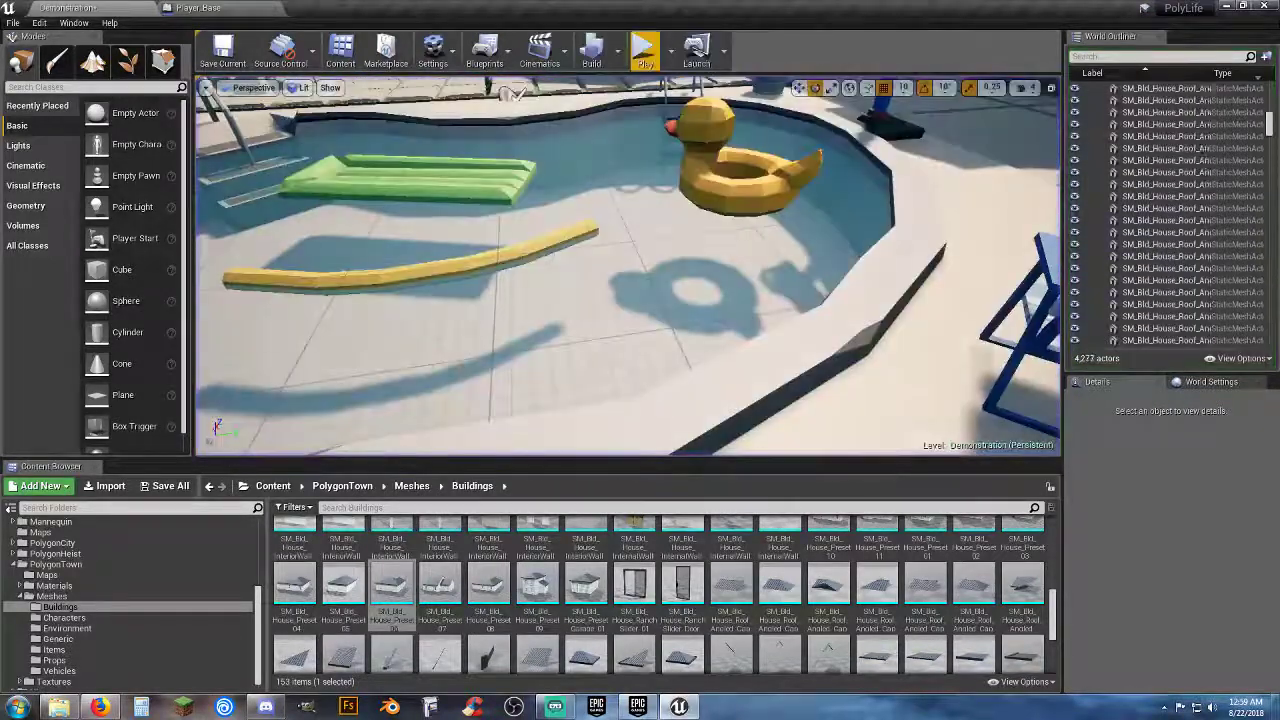
Set the collision preset of the in-ground pool's water mesh to NoCollision.
{"action": "left_click", "coordinate": [571, 326]}
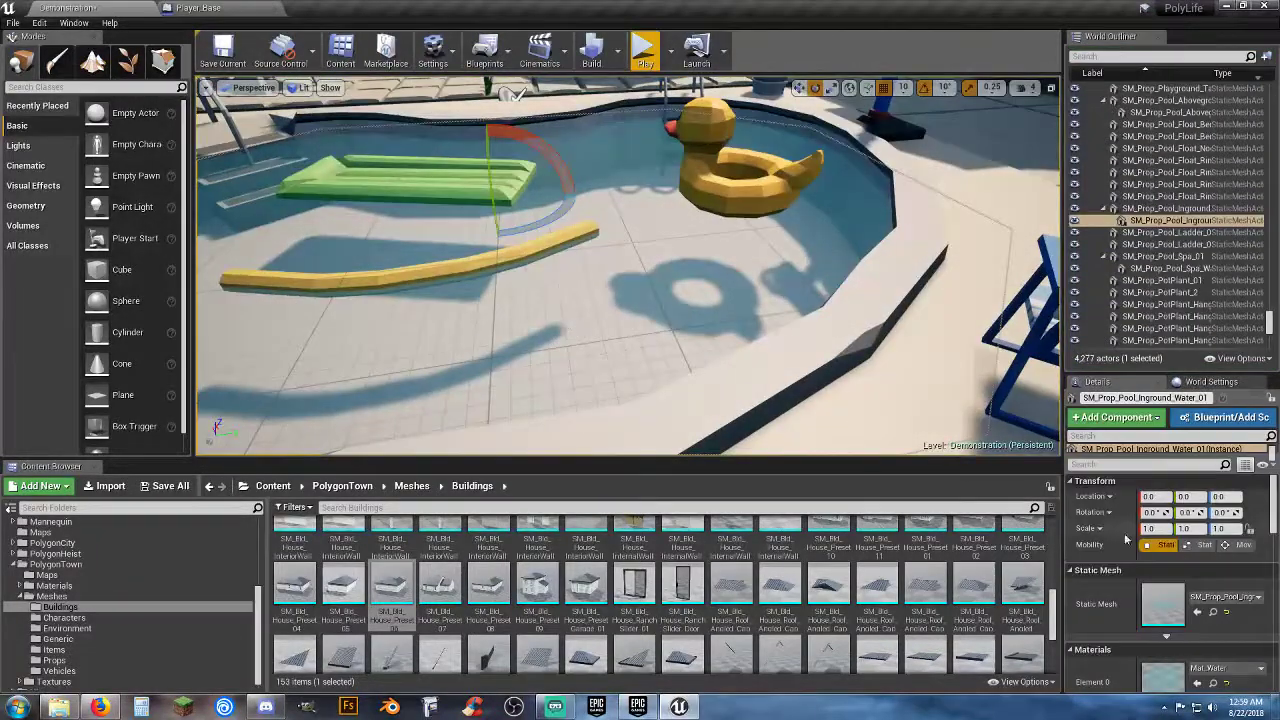
{"action": "left_click", "coordinate": [1213, 611]}
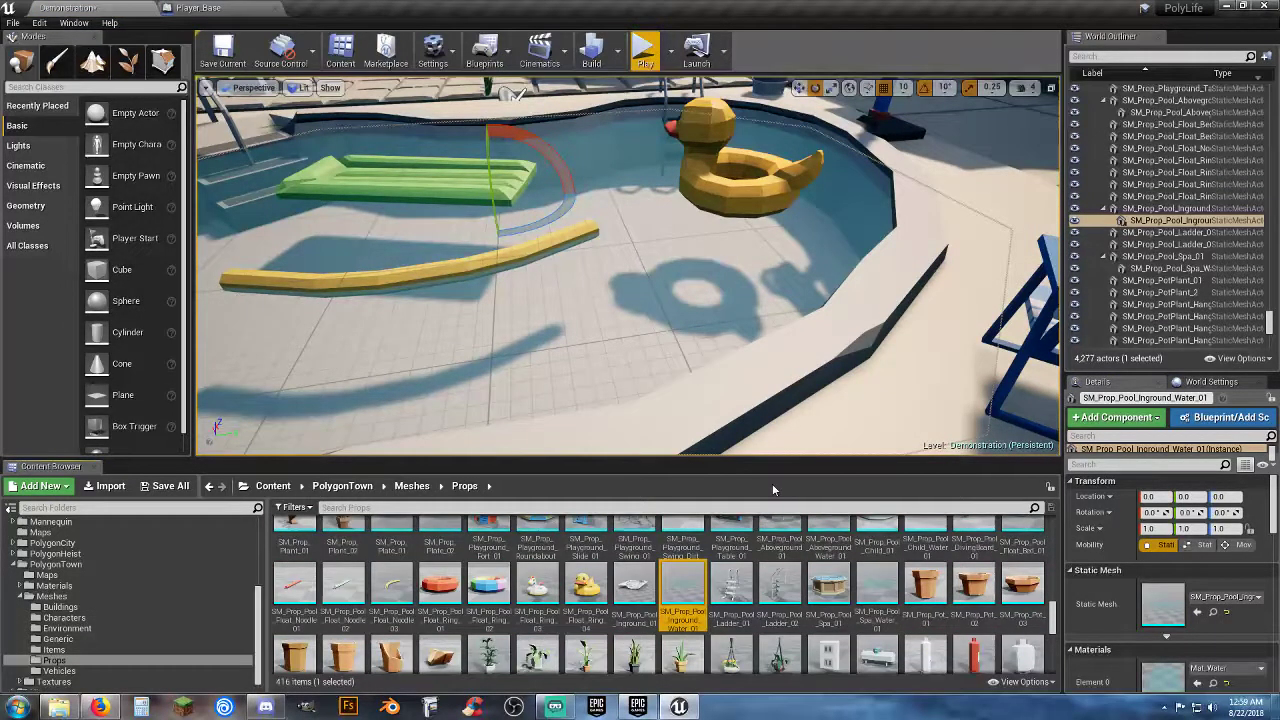
{"action": "scroll", "coordinate": [1121, 587], "scroll_direction": "down", "scroll_amount": 2}
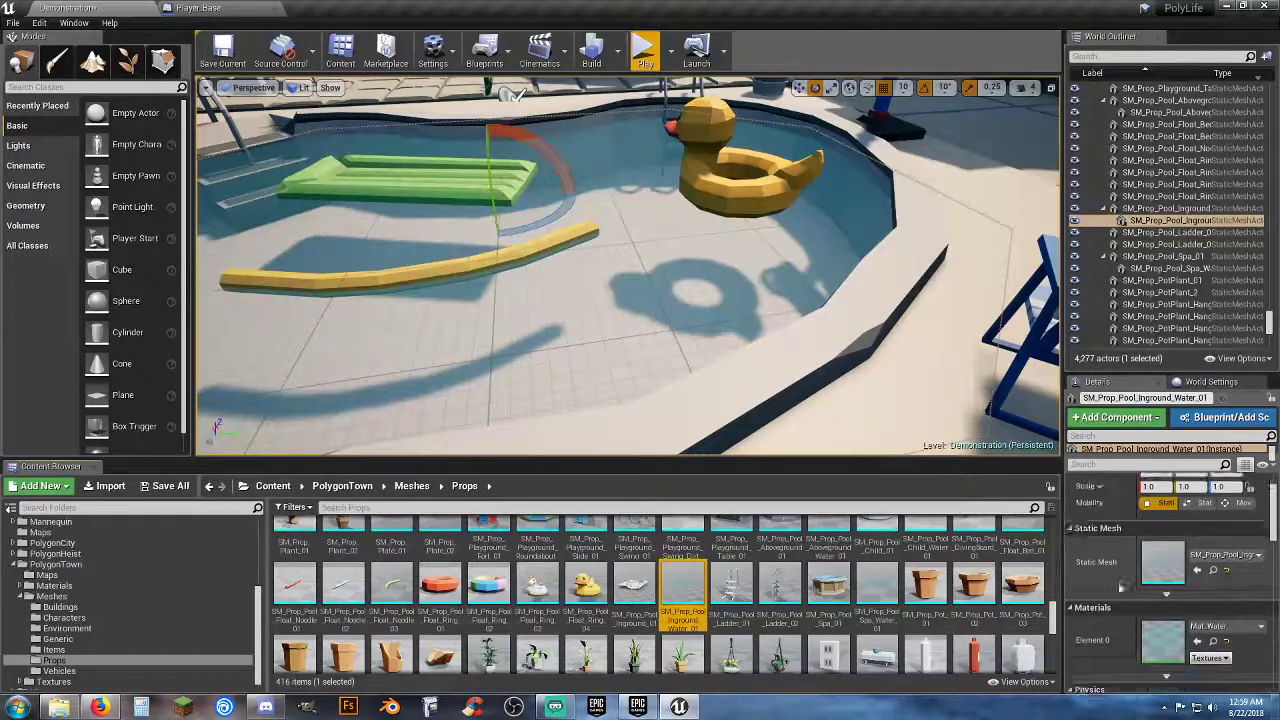
{"action": "scroll", "coordinate": [1121, 587], "scroll_direction": "down", "scroll_amount": 4}
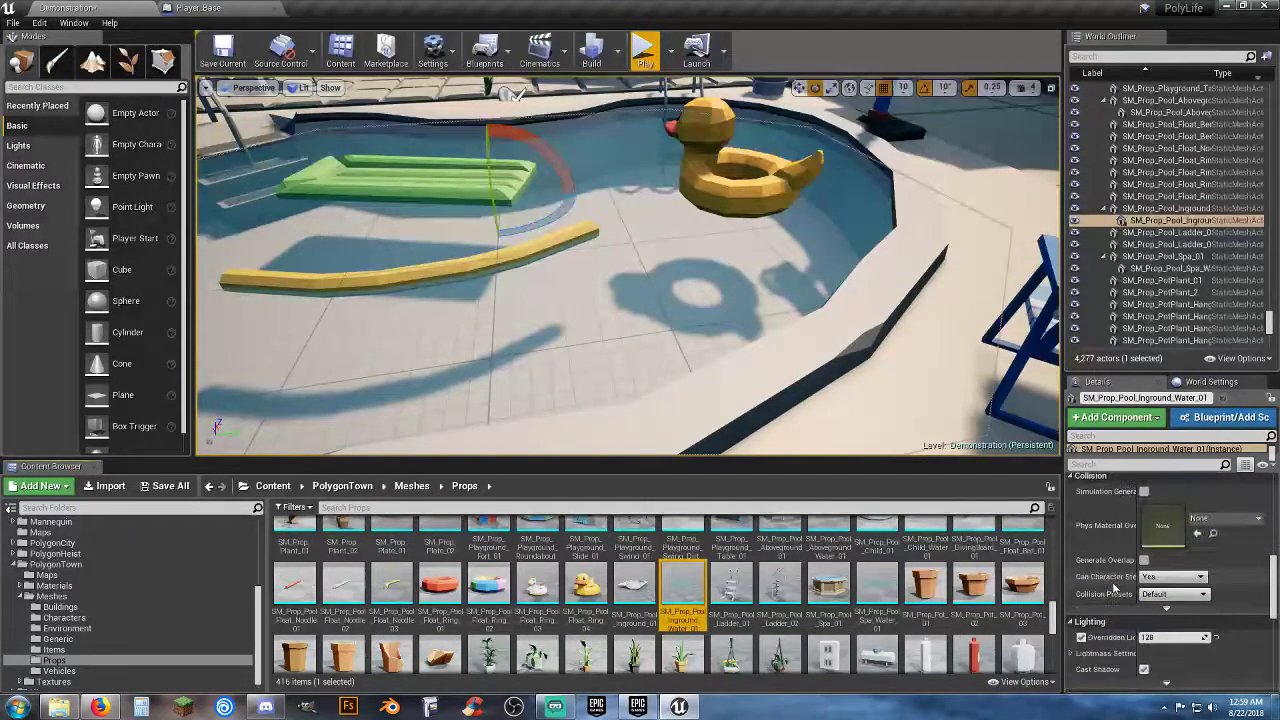
{"action": "left_click", "coordinate": [1175, 594]}
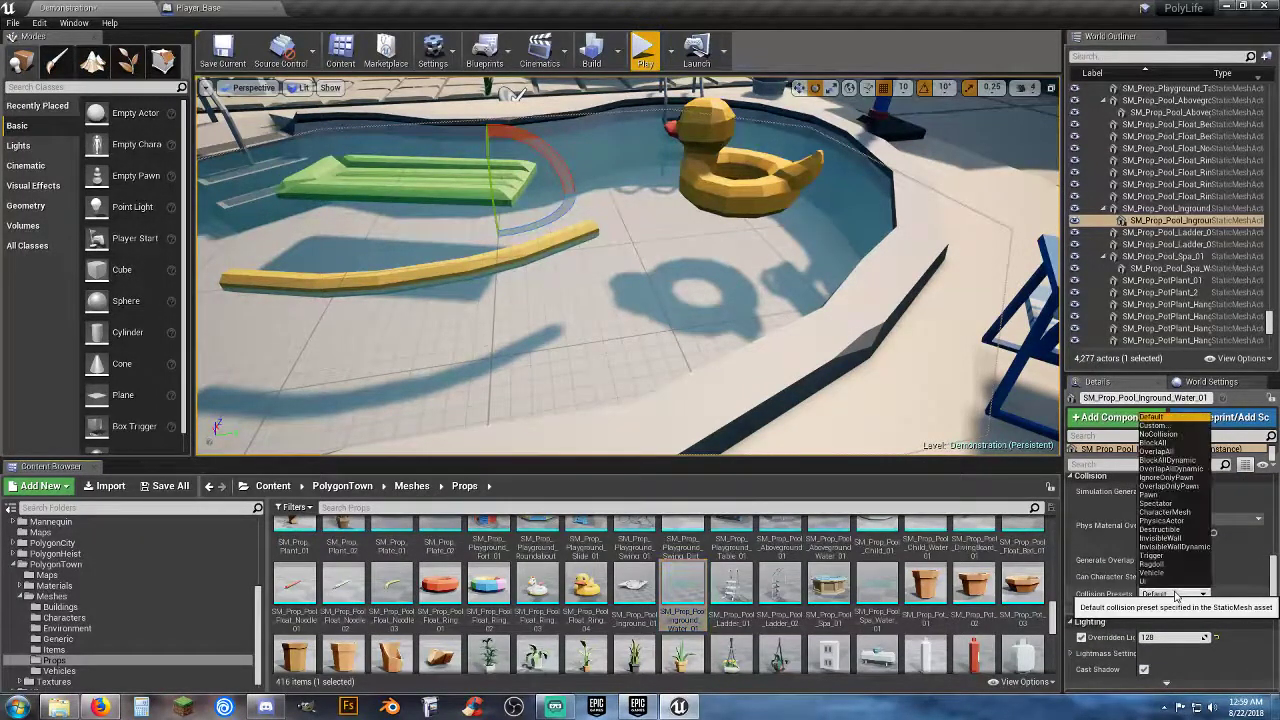
{"action": "left_click", "coordinate": [1158, 434]}
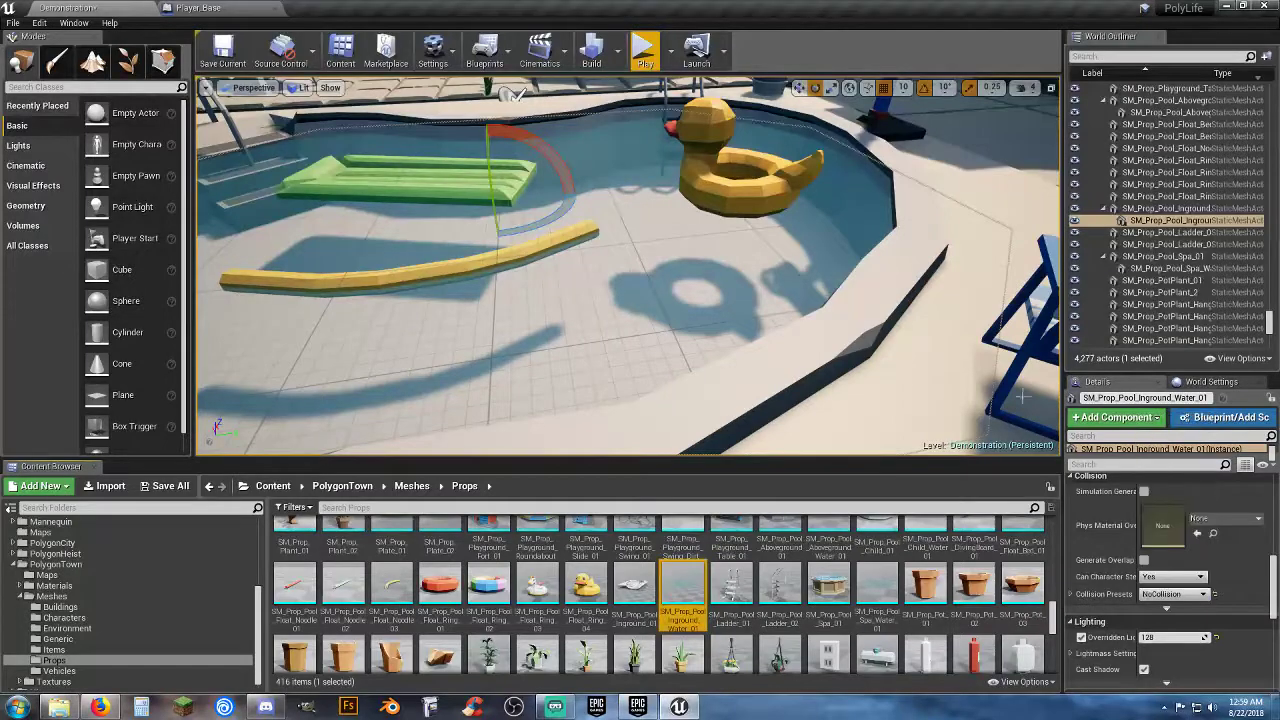
Start play from the paving beside the pool, walk and jump through the water, and head out to the road by the bus.
{"action": "right_click_drag", "start_coordinate": [892, 410], "coordinate": [898, 412]}
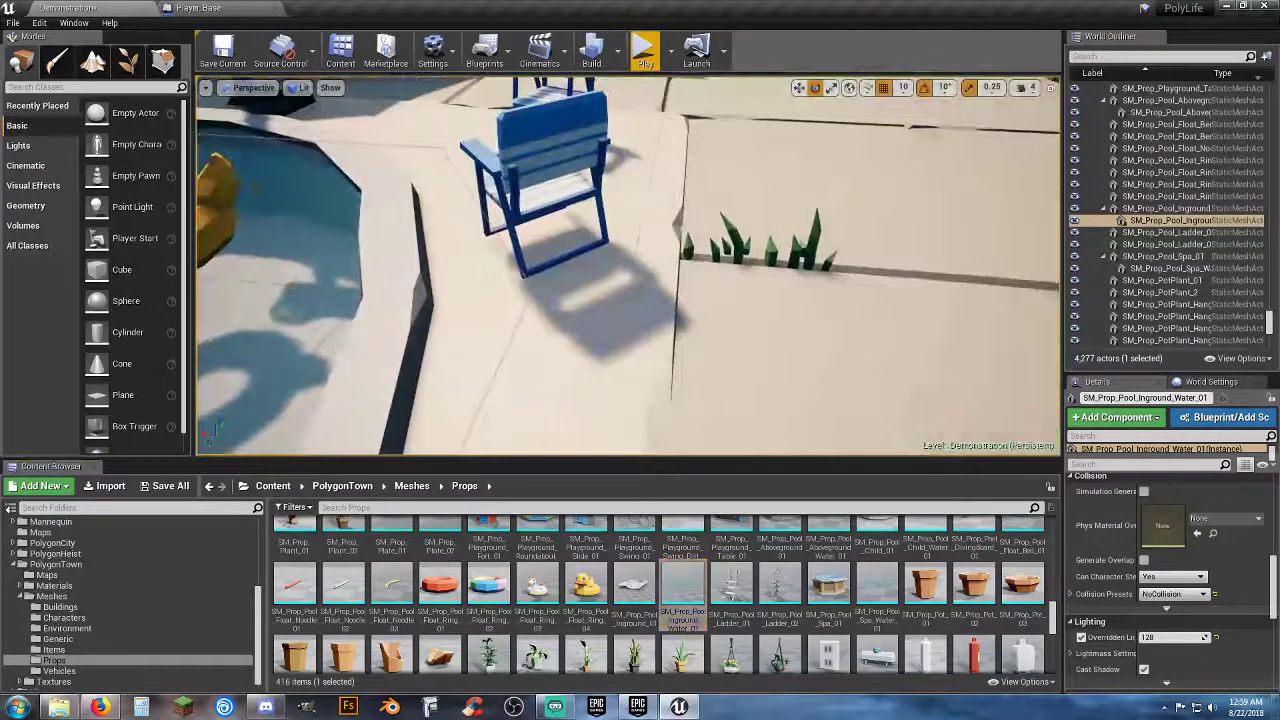
{"action": "right_click", "coordinate": [920, 170]}
{"action": "left_click", "coordinate": [971, 657]}
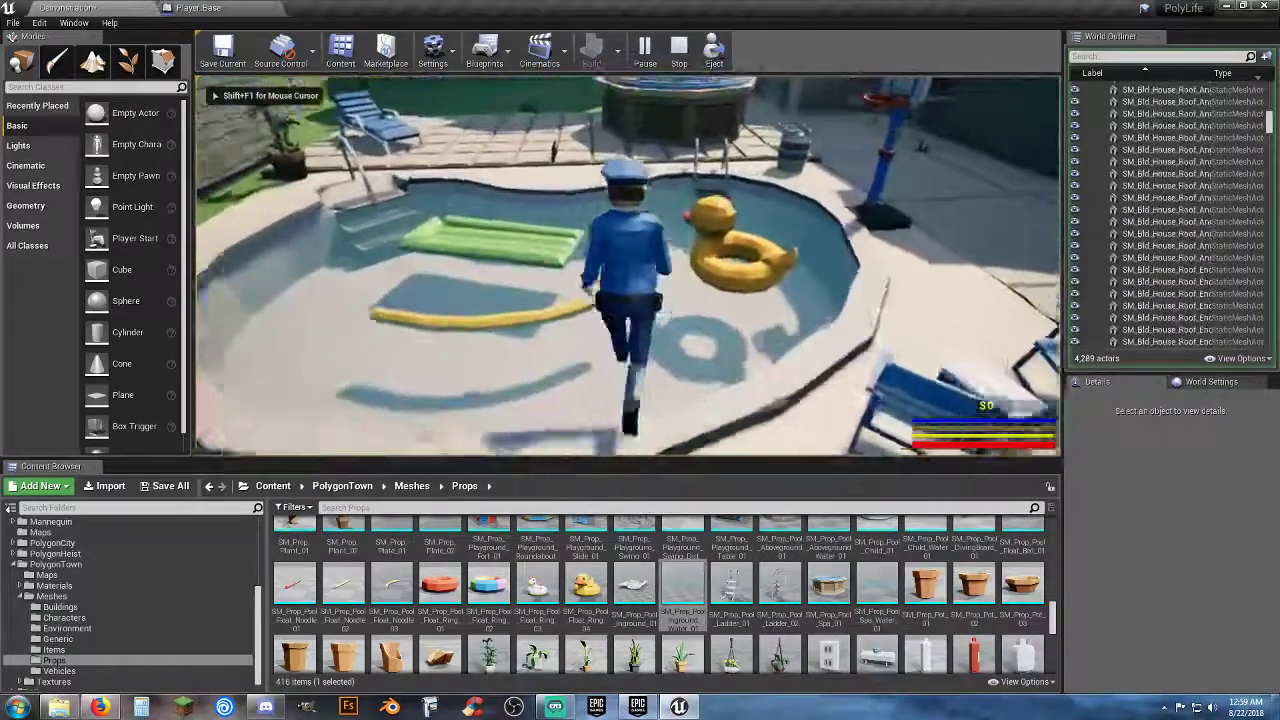
{"action": "key", "text": "w"}
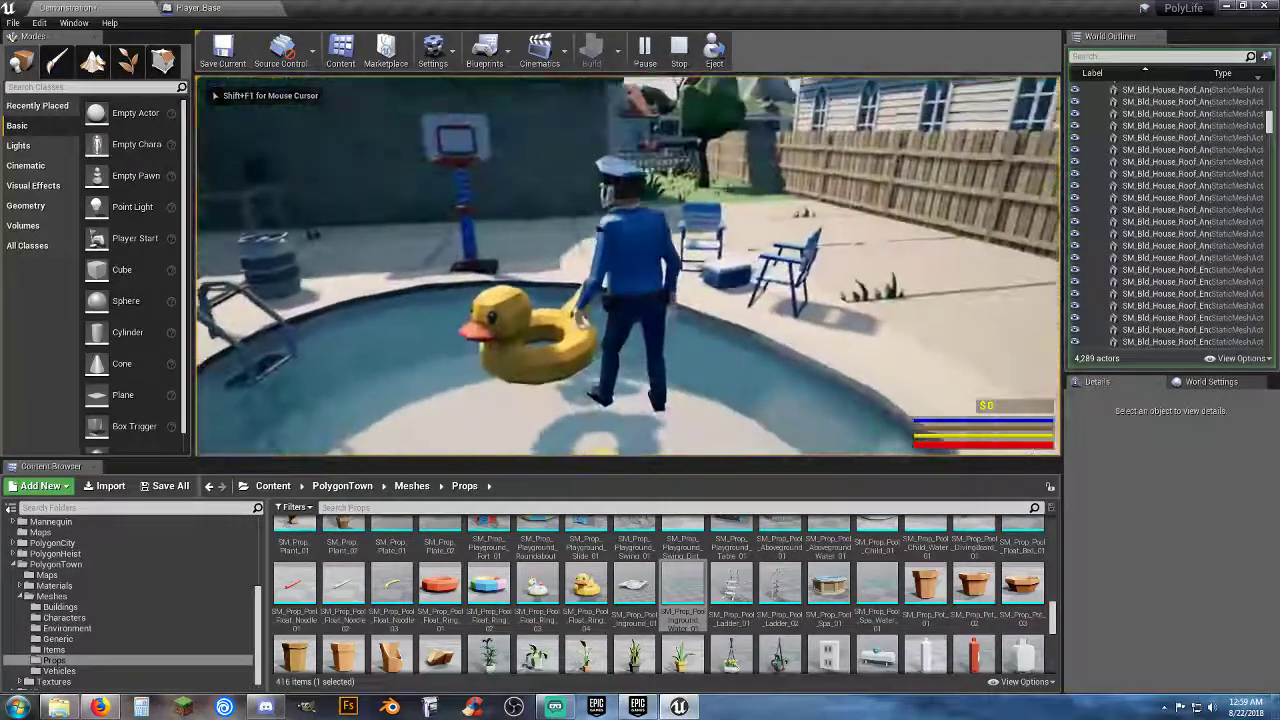
{"action": "key", "text": "space"}
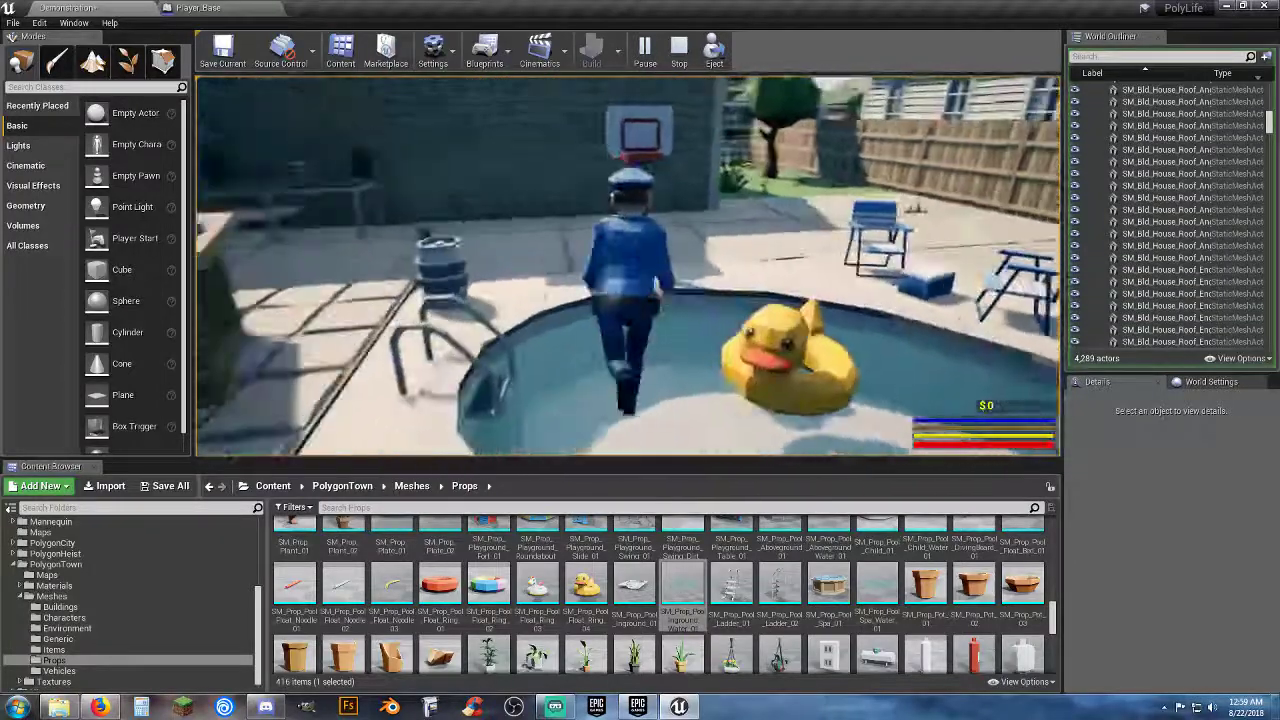
{"action": "key", "text": "w"}
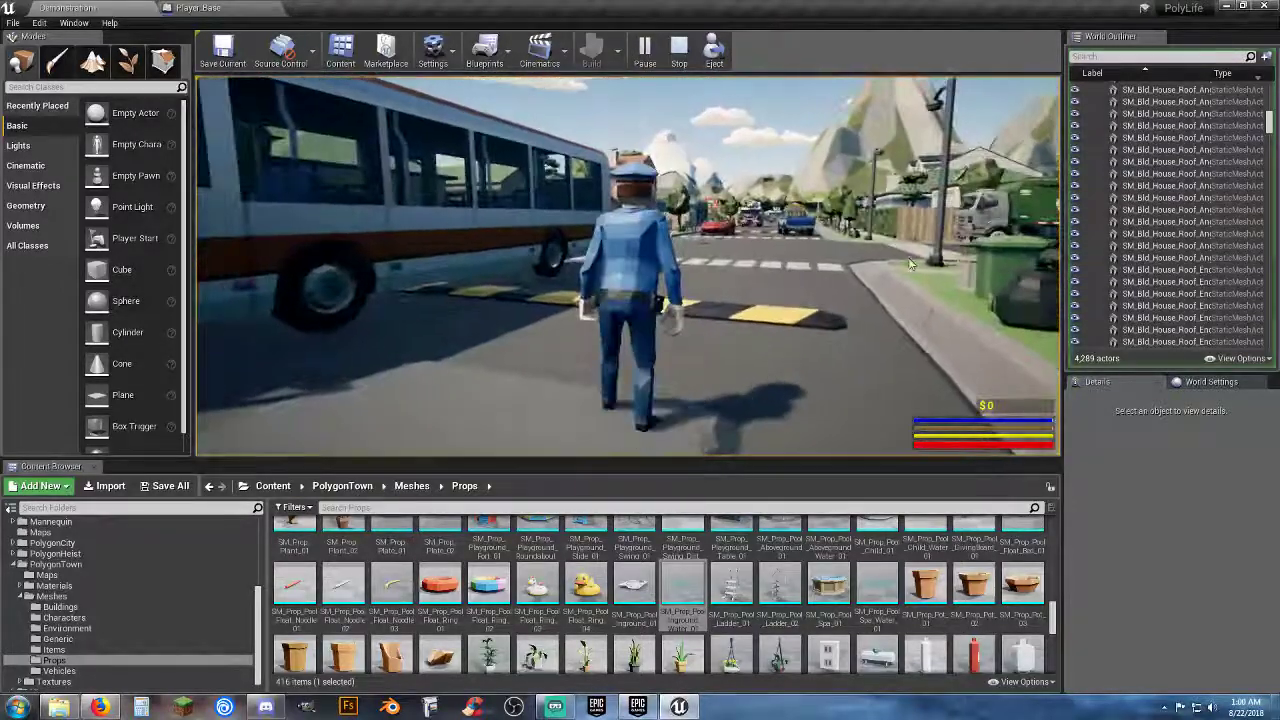
Stop the play session, then select SM_Veh_Bus_4 and the blue-striped SM_Veh_Bus_3 to examine the parked buses.
{"action": "key", "text": "Escape"}
{"action": "left_click", "coordinate": [332, 270]}
{"action": "right_click_drag", "start_coordinate": [332, 270], "coordinate": [275, 264]}
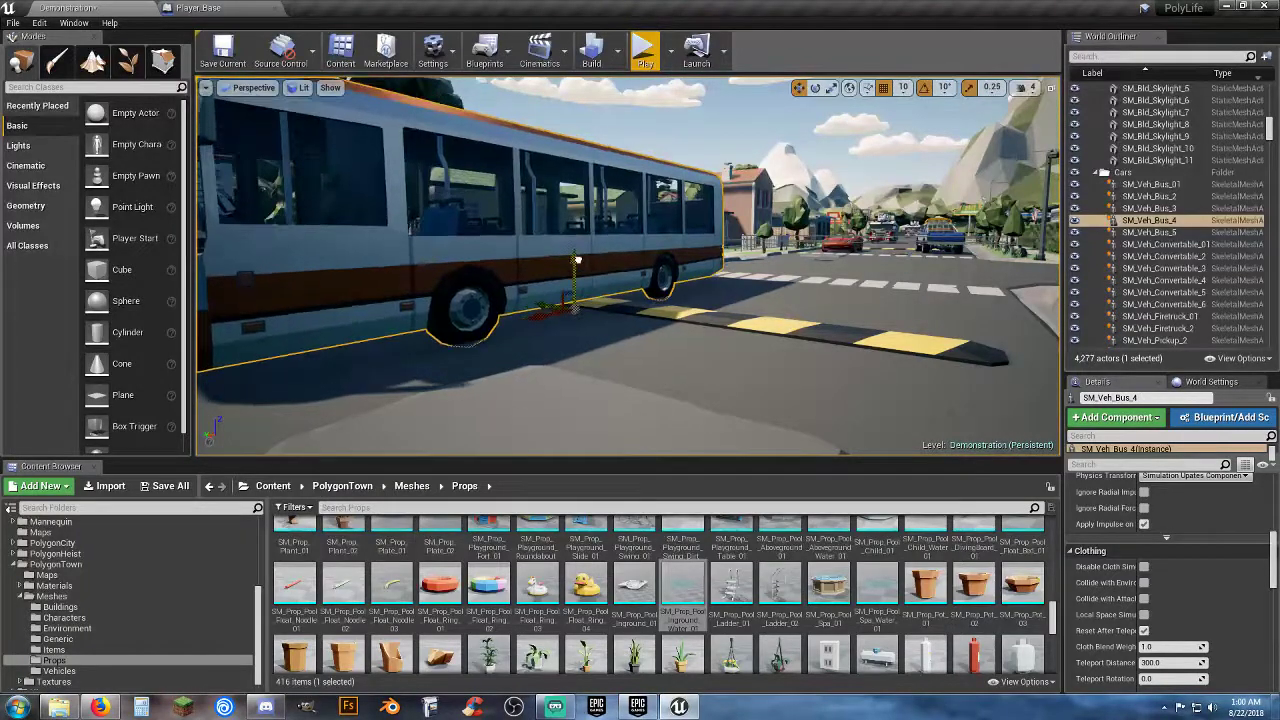
{"action": "right_click_drag", "start_coordinate": [577, 260], "coordinate": [665, 248]}
{"action": "key", "text": "w"}
{"action": "key", "text": "s"}
{"action": "left_click", "coordinate": [665, 248]}
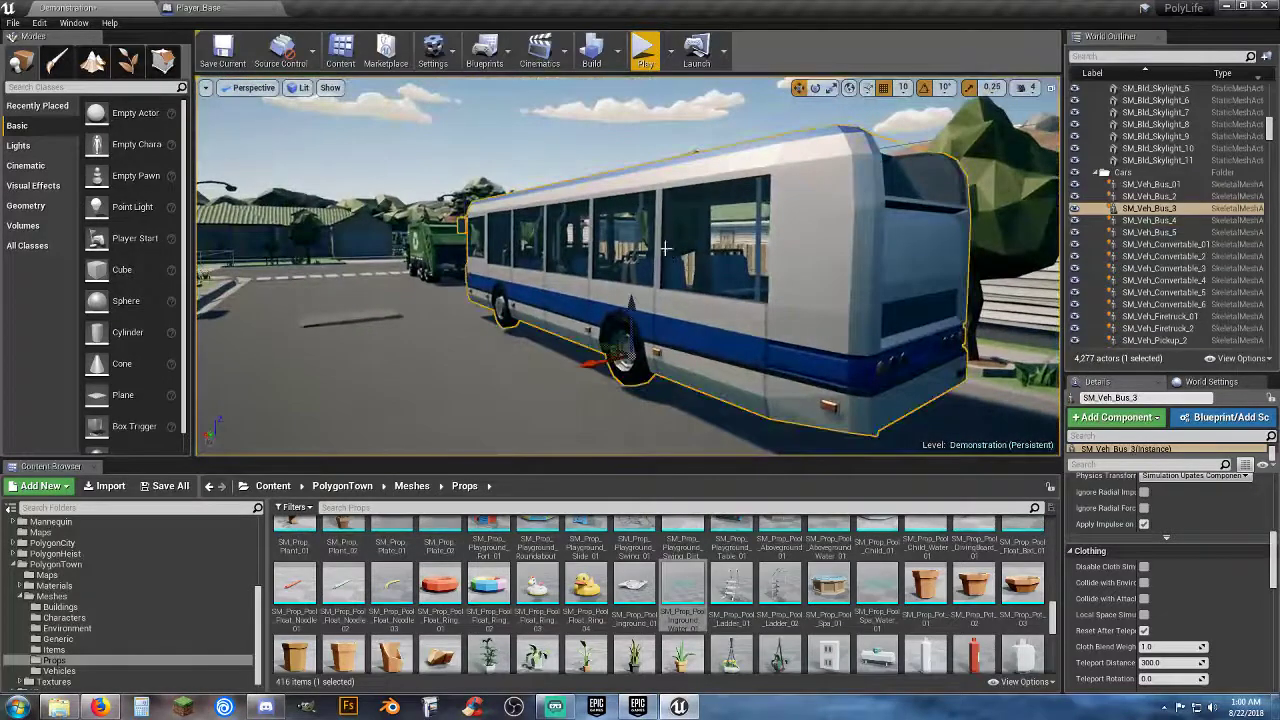
{"action": "left_click_drag", "start_coordinate": [630, 300], "coordinate": [631, 307]}
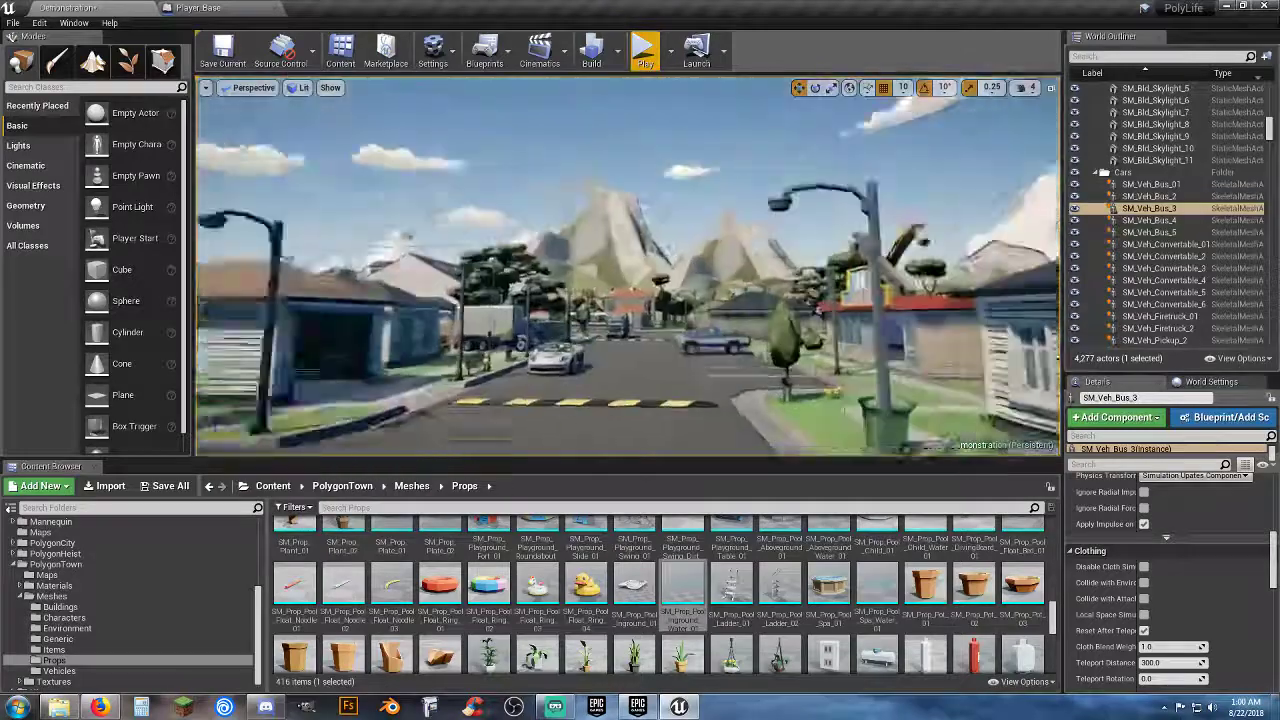
Examine the interiors of the convertible and the blue pickup parked along the street.
{"action": "right_click_drag", "start_coordinate": [628, 266], "coordinate": [590, 298]}
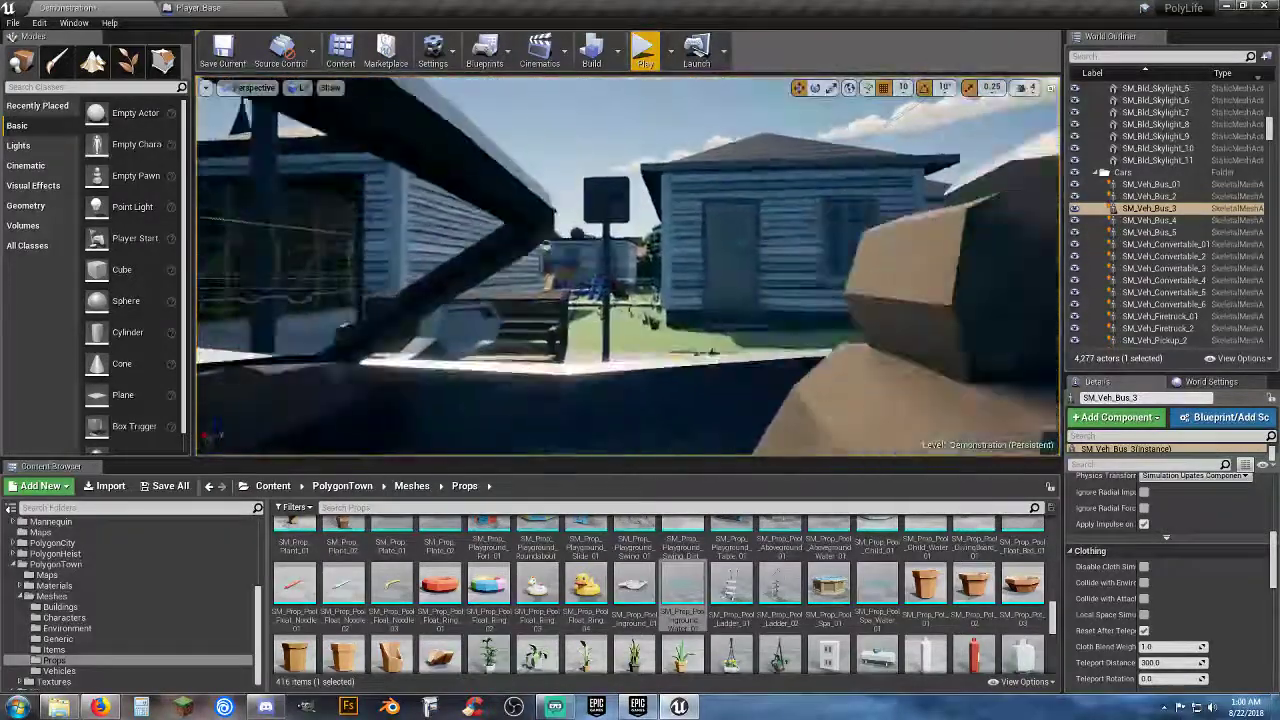
{"action": "right_click_drag", "start_coordinate": [628, 266], "coordinate": [628, 310]}
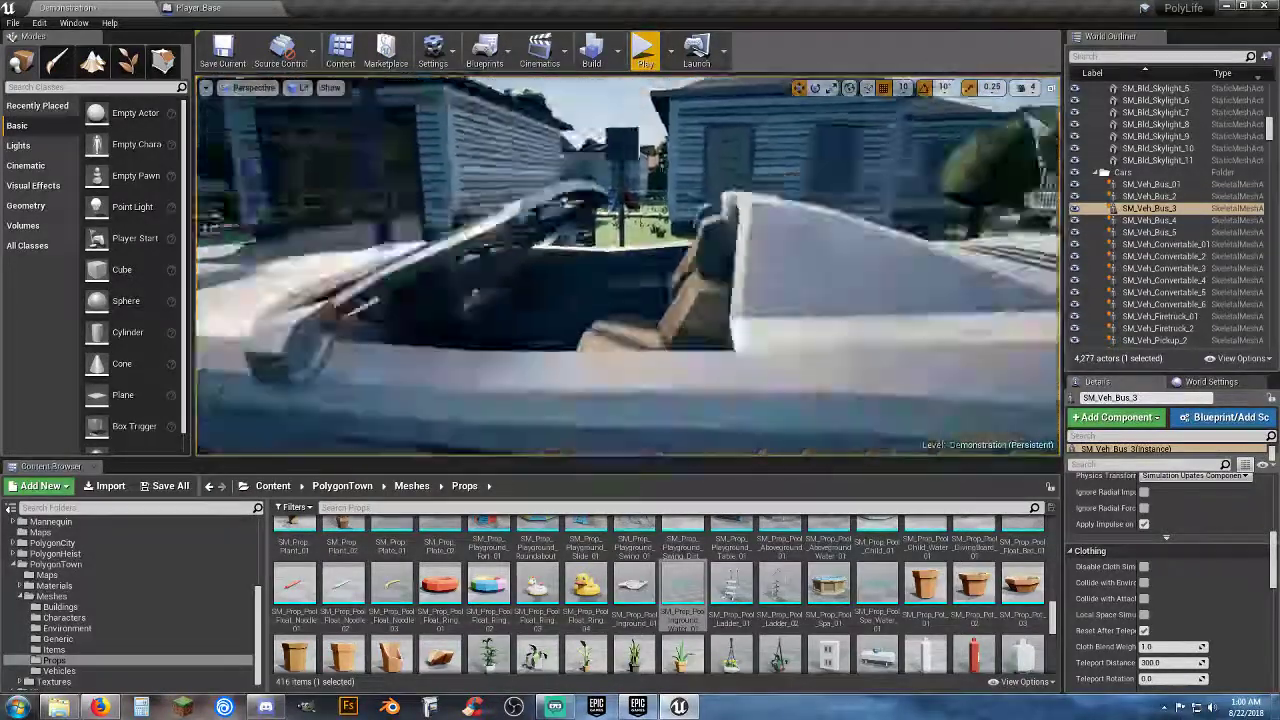
{"action": "right_click_drag", "start_coordinate": [628, 266], "coordinate": [628, 300]}
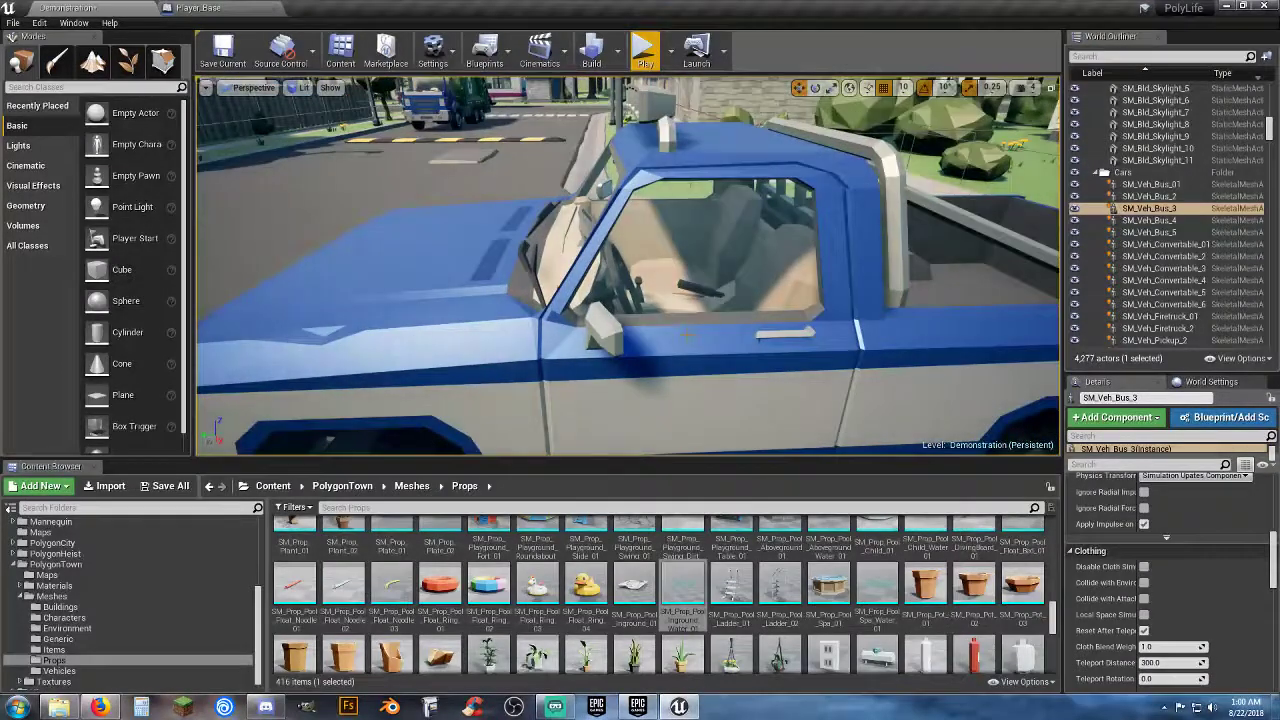
{"action": "key", "text": "s"}
{"action": "right_click_drag", "start_coordinate": [718, 299], "coordinate": [718, 352]}
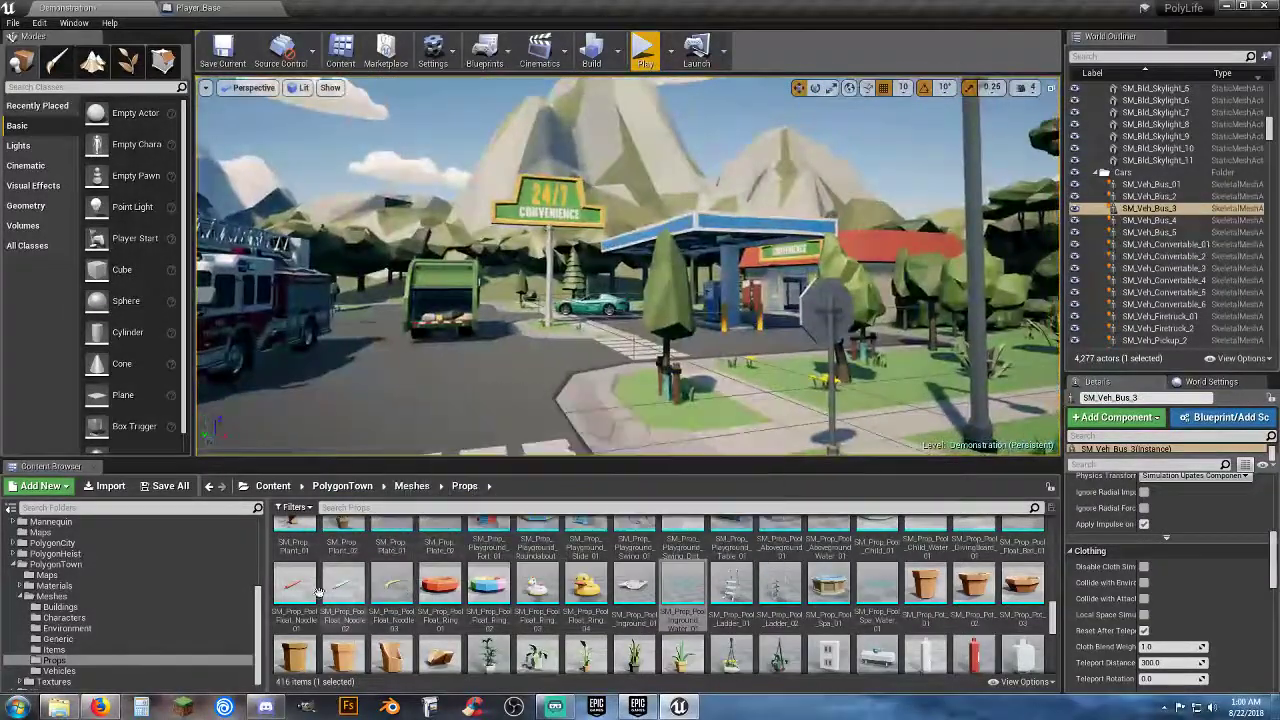
Browse to PolygonTown's Vehicles folder and inspect the pickup's skeletal mesh and its physics asset, closing each editor.
{"action": "left_click", "coordinate": [57, 670]}
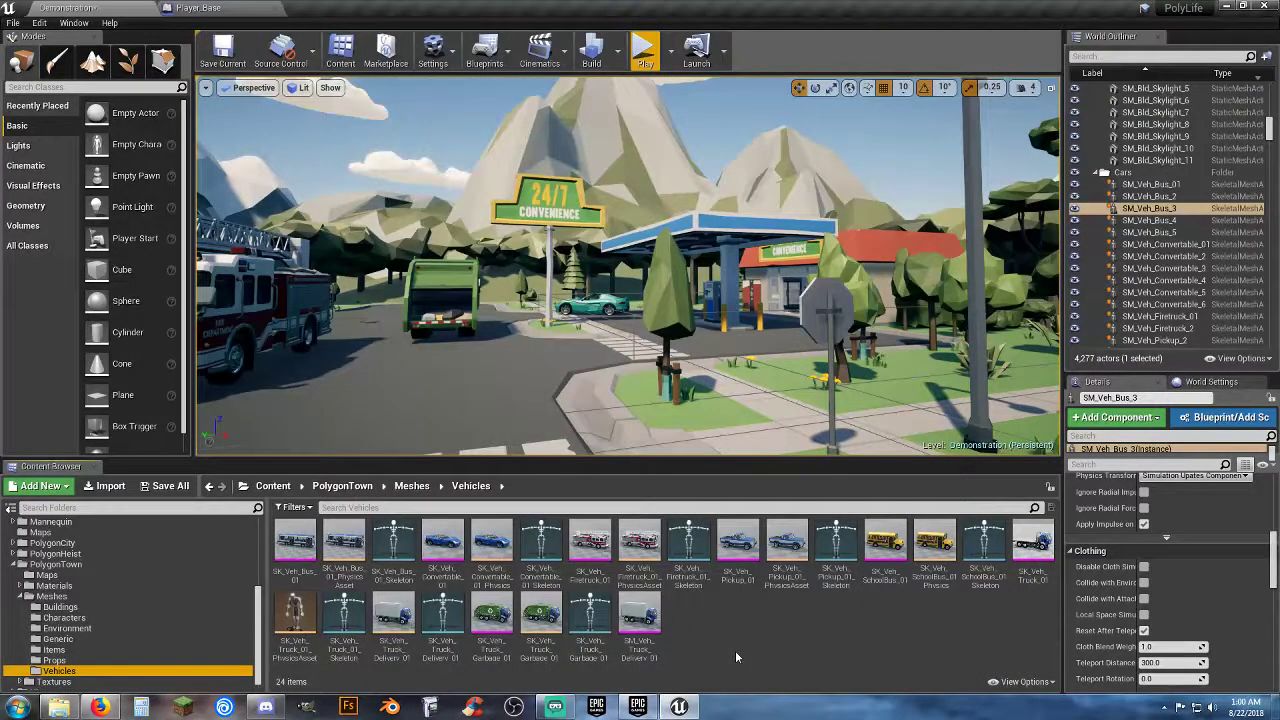
{"action": "double_click", "coordinate": [749, 548]}
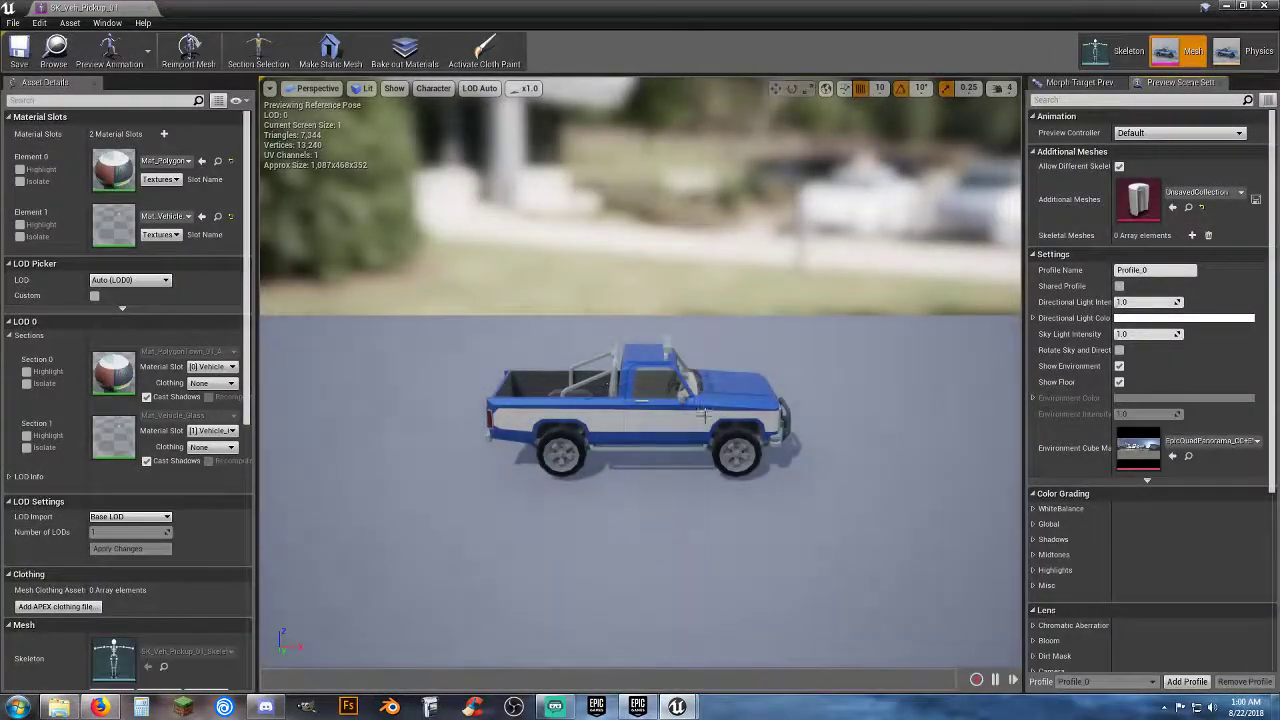
{"action": "mouse_move", "coordinate": [705, 438]}
{"action": "left_mouse_down"}
{"action": "mouse_move", "coordinate": [800, 445]}
{"action": "mouse_move", "coordinate": [690, 445]}
{"action": "left_mouse_up"}
{"action": "mouse_move", "coordinate": [690, 445]}
{"action": "right_mouse_down"}
{"action": "mouse_move", "coordinate": [765, 480]}
{"action": "mouse_move", "coordinate": [665, 448]}
{"action": "right_mouse_up"}
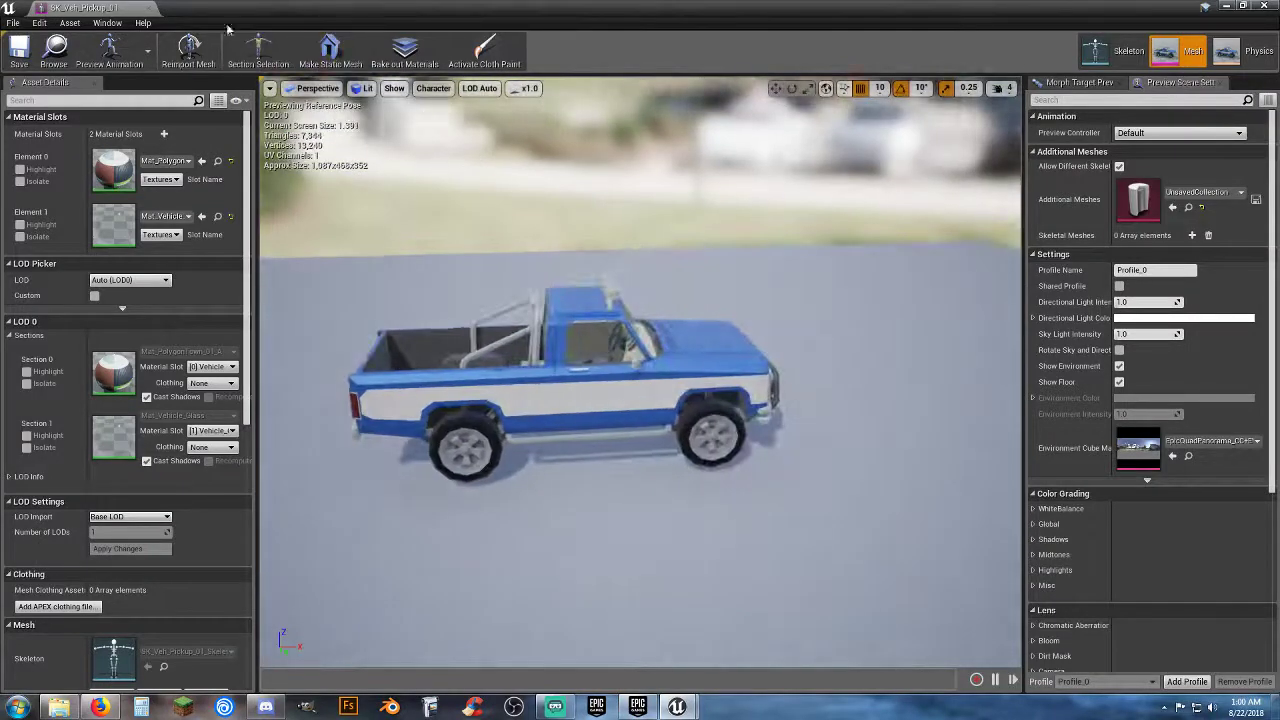
{"action": "left_click", "coordinate": [148, 9]}
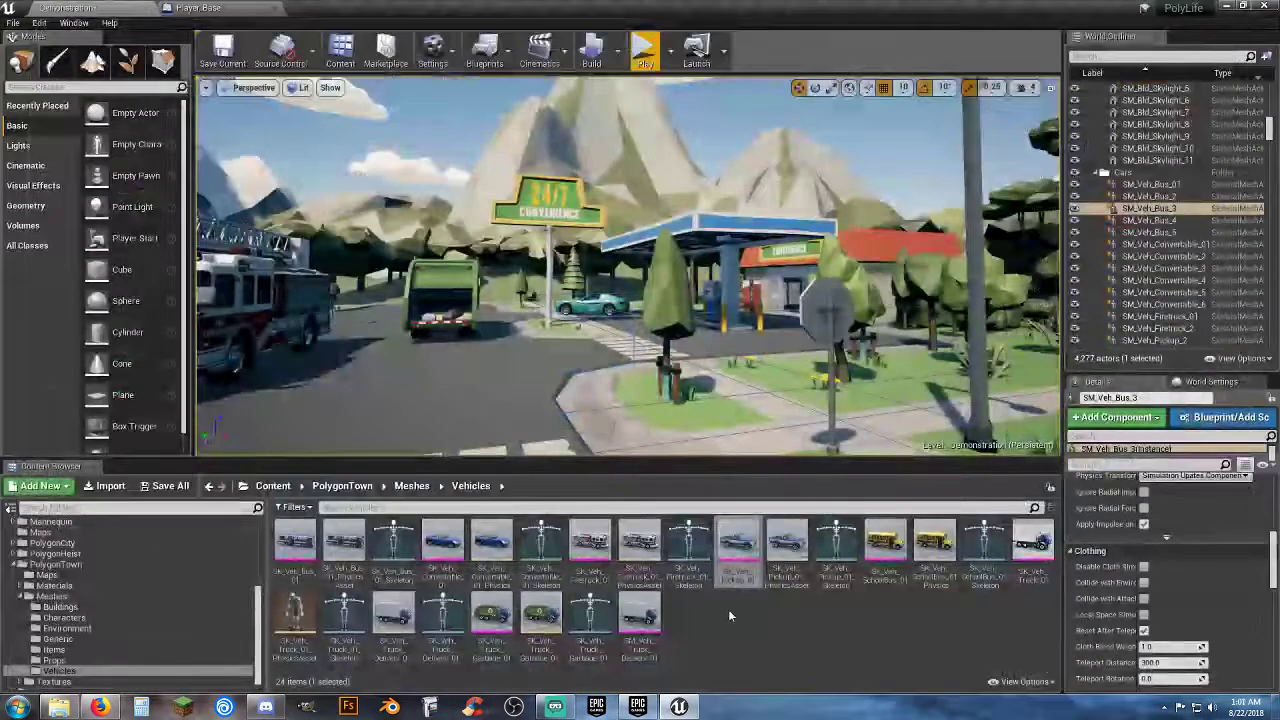
{"action": "double_click", "coordinate": [796, 592]}
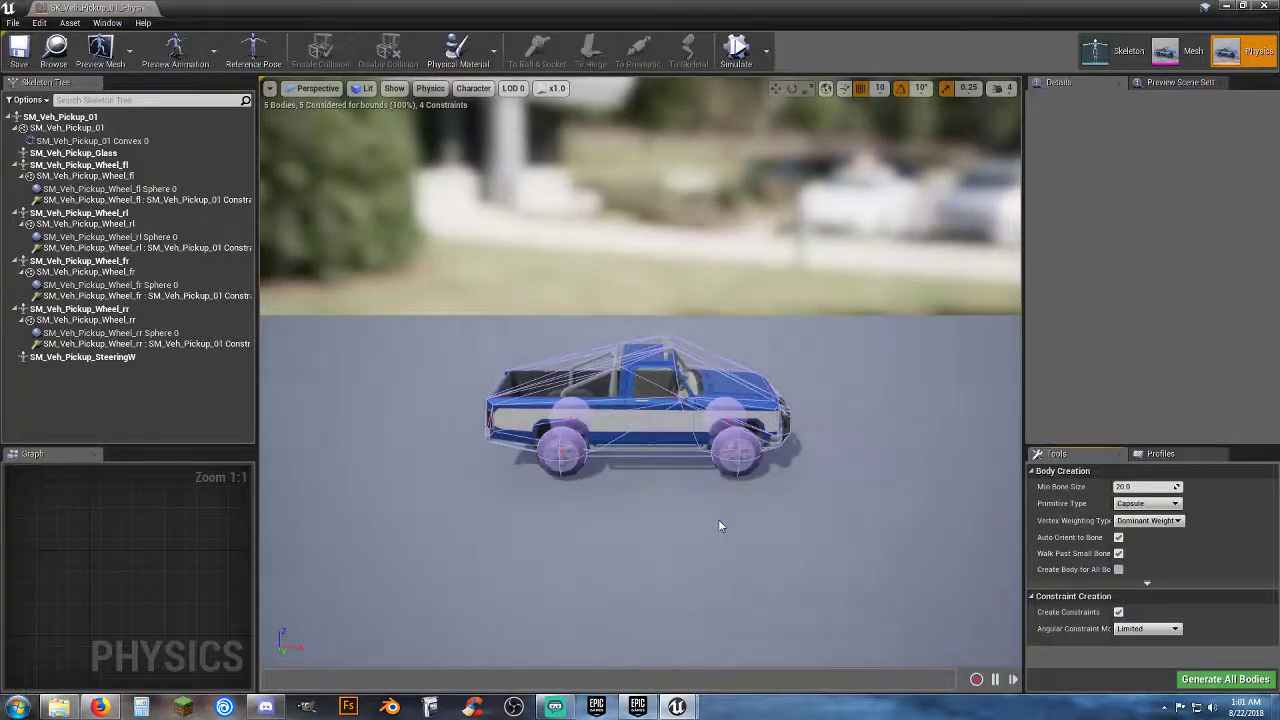
{"action": "left_click", "coordinate": [149, 8]}
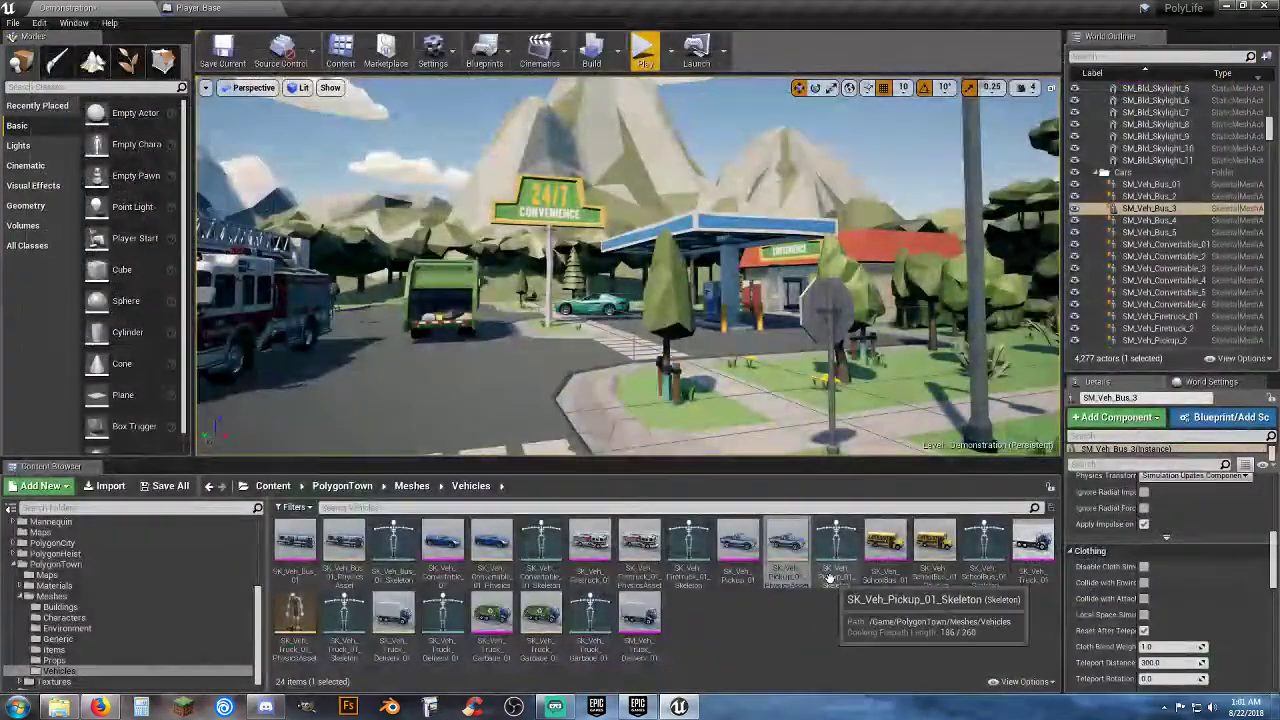
Inspect the pickup skeleton's four wheel bones and the convertible's skeleton tree, closing each editor.
{"action": "double_click", "coordinate": [829, 578]}
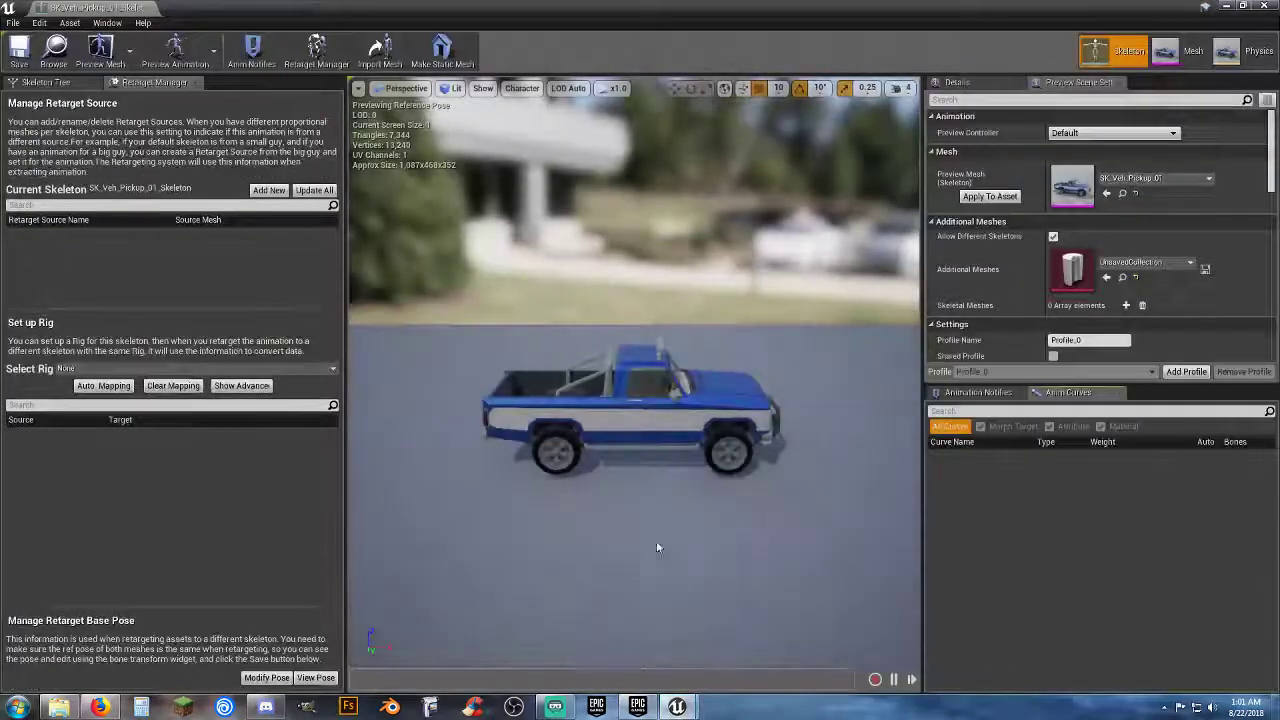
{"action": "left_click", "coordinate": [77, 86]}
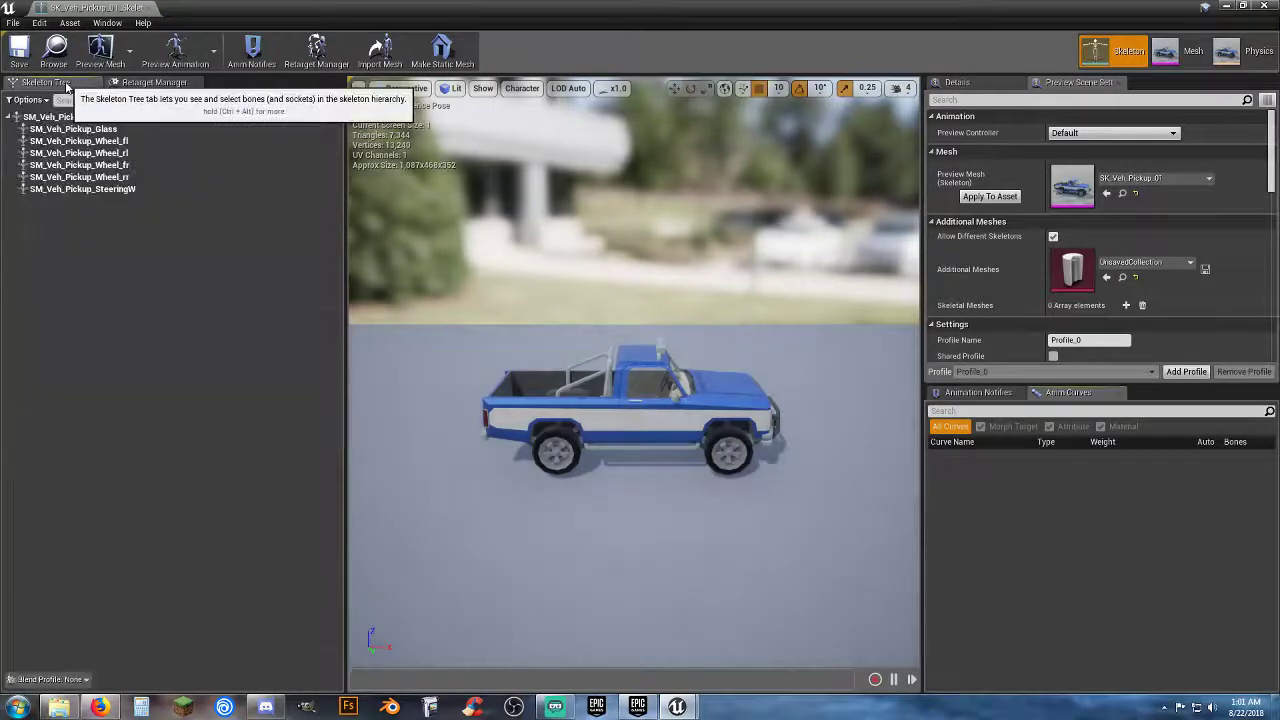
{"action": "left_click", "coordinate": [107, 177]}
{"action": "left_click", "coordinate": [110, 165]}
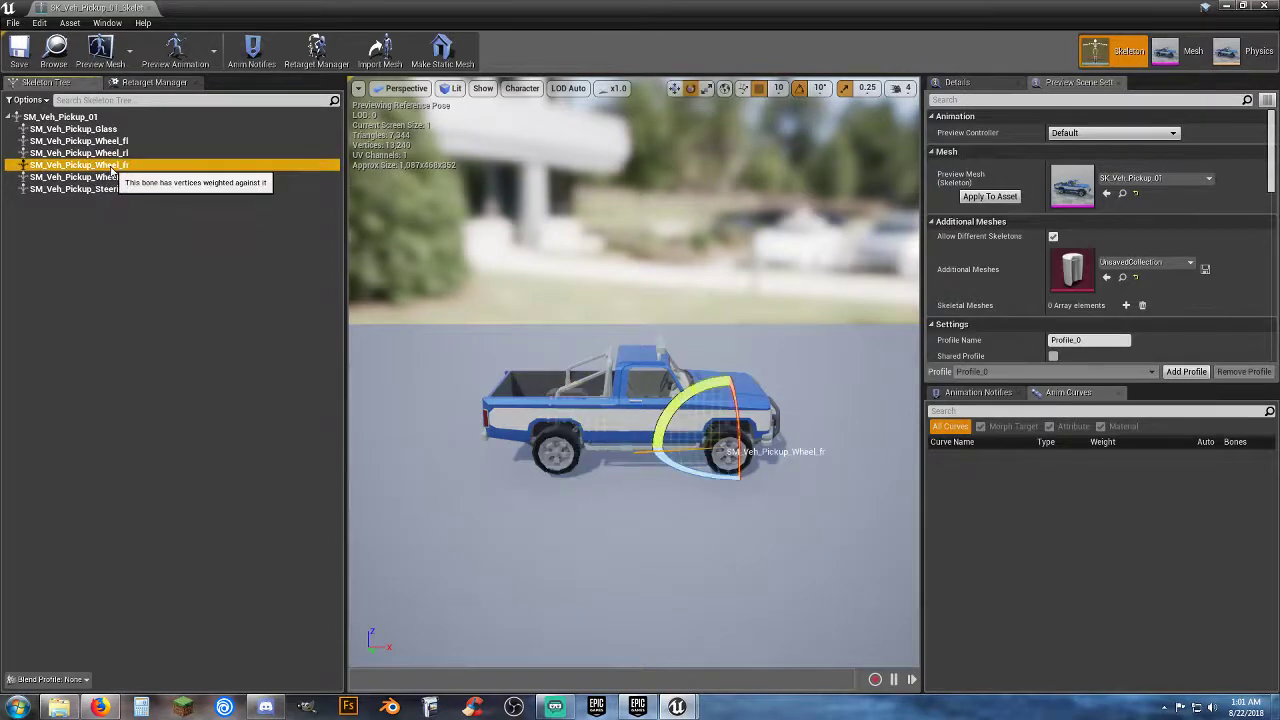
{"action": "left_click", "coordinate": [115, 155]}
{"action": "left_click", "coordinate": [112, 142]}
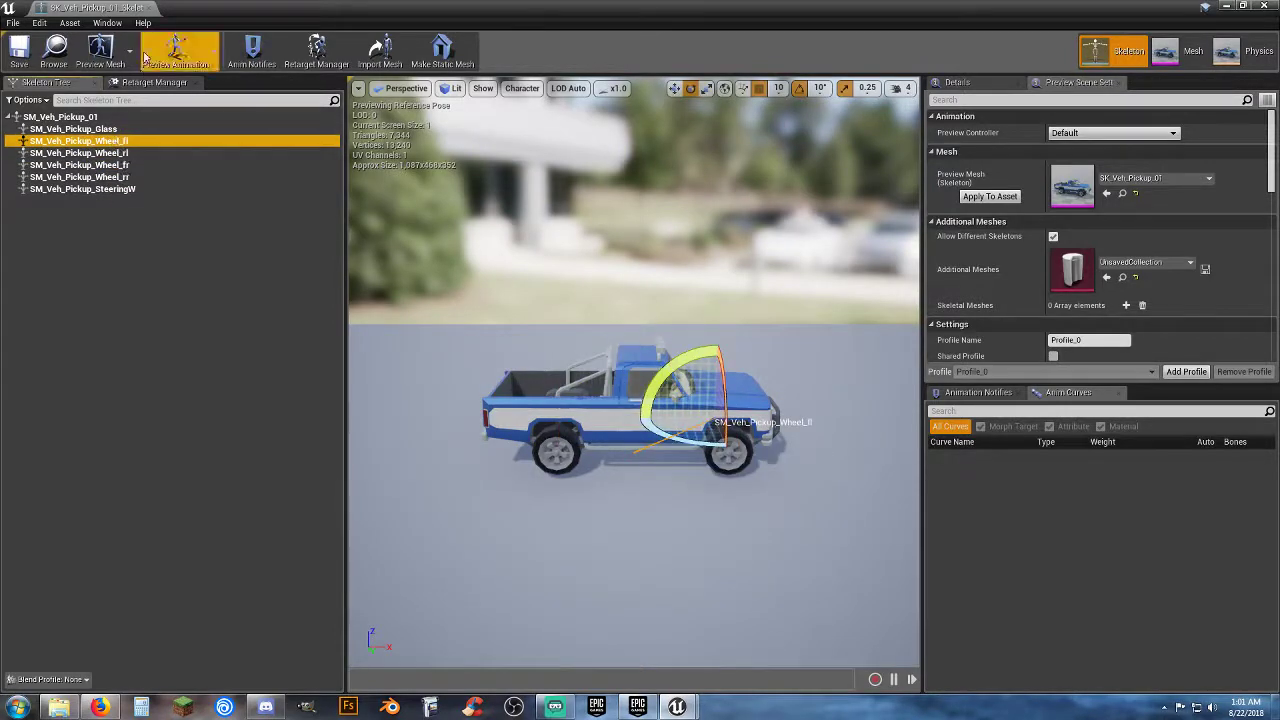
{"action": "left_click", "coordinate": [149, 8]}
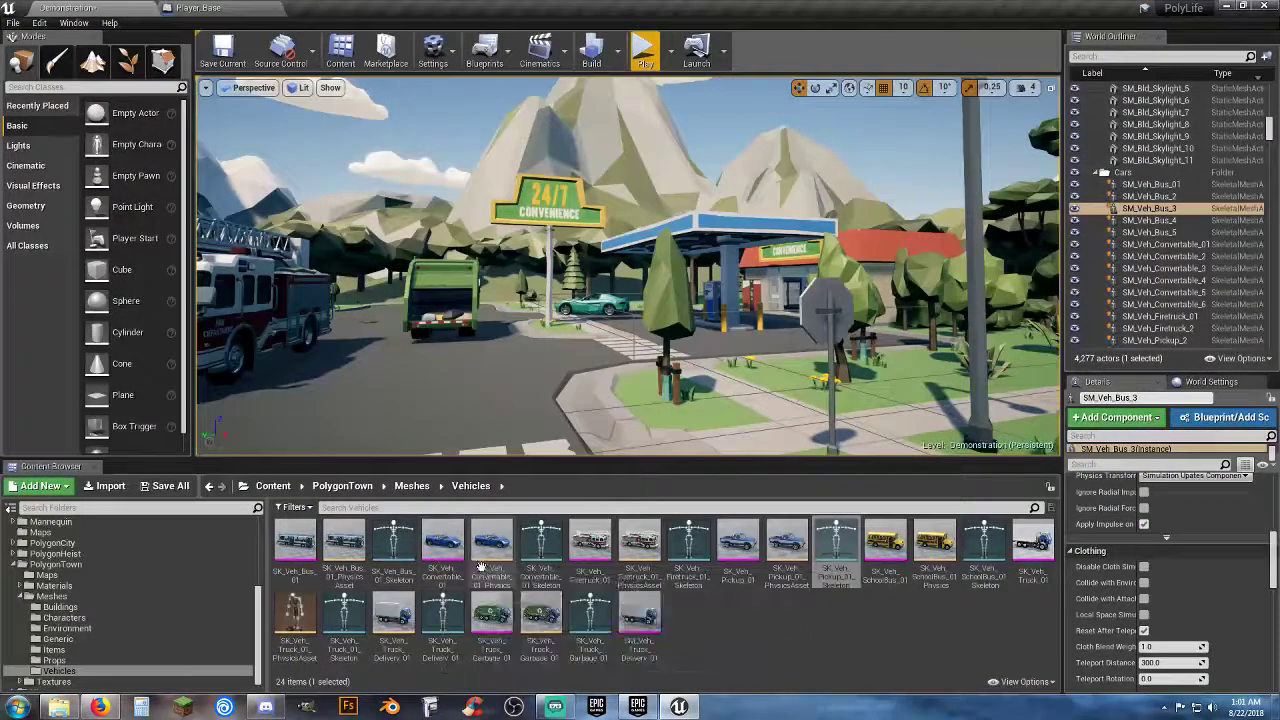
{"action": "double_click", "coordinate": [538, 562]}
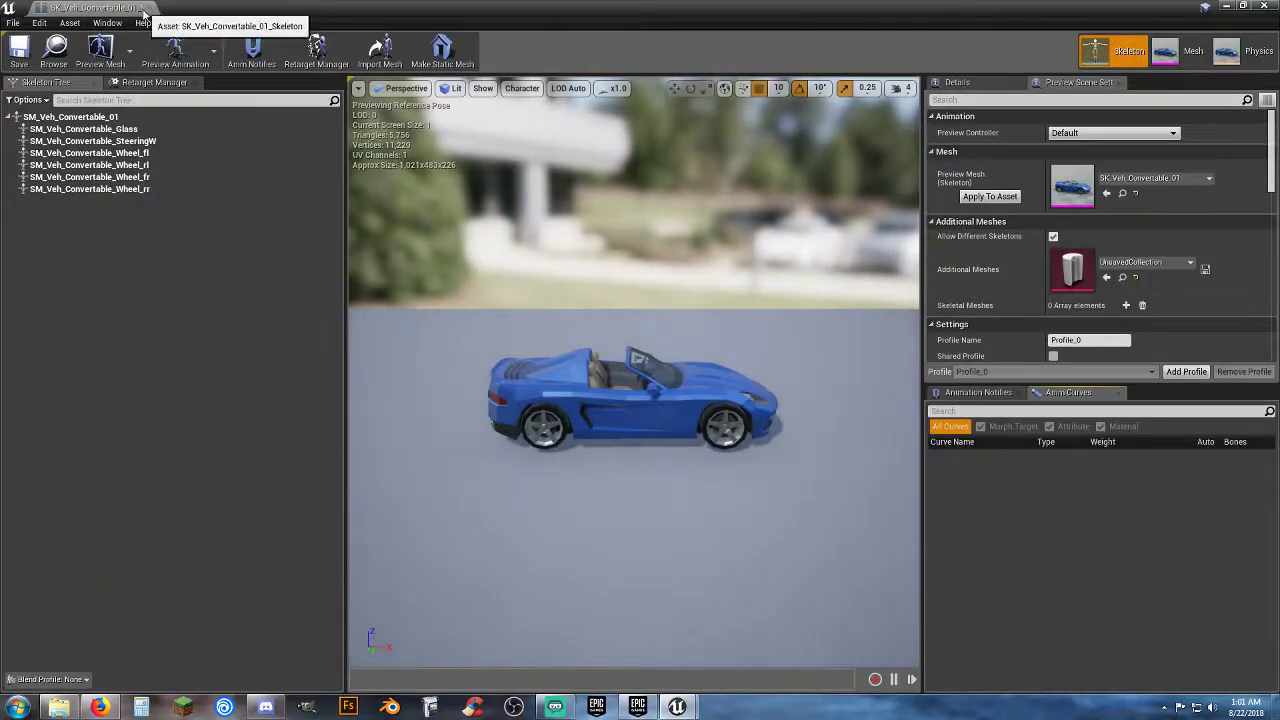
{"action": "left_click", "coordinate": [149, 8]}
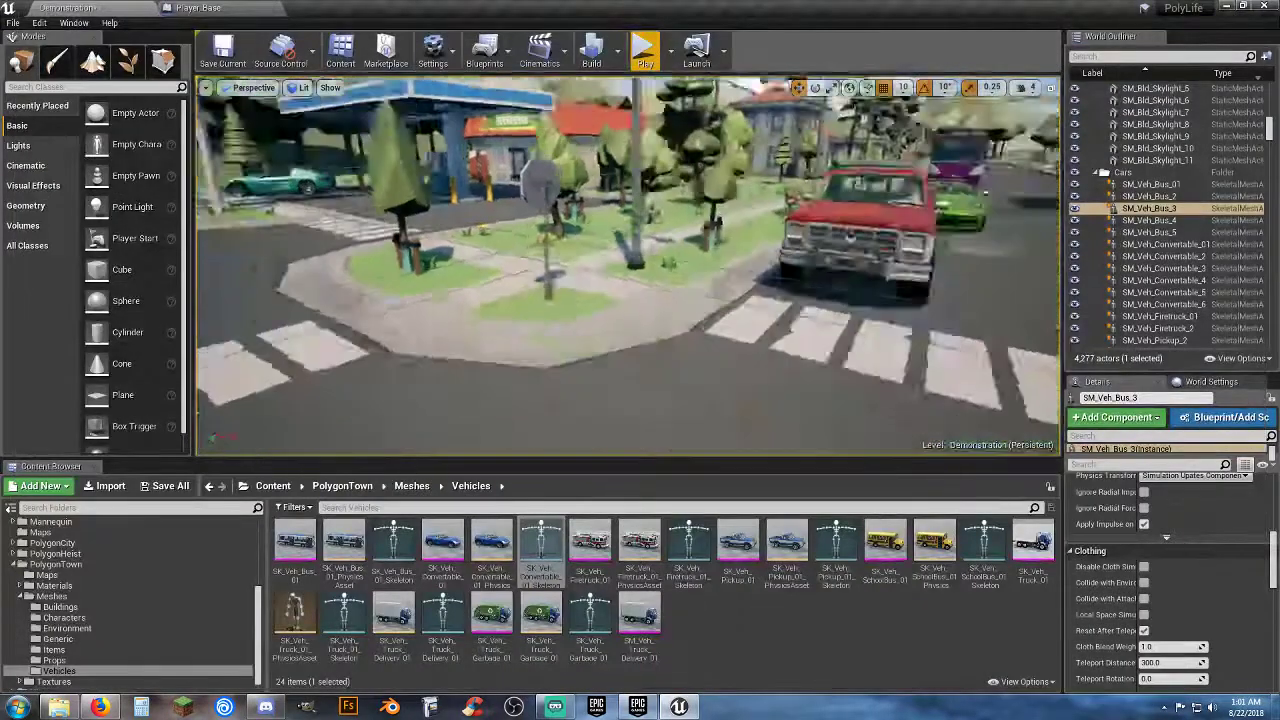
Collapse the PolygonTown folders and browse to PolygonCity's Vehicles_Rigged folder to examine its vehicle assets.
{"action": "right_click_drag", "start_coordinate": [628, 265], "coordinate": [450, 322]}
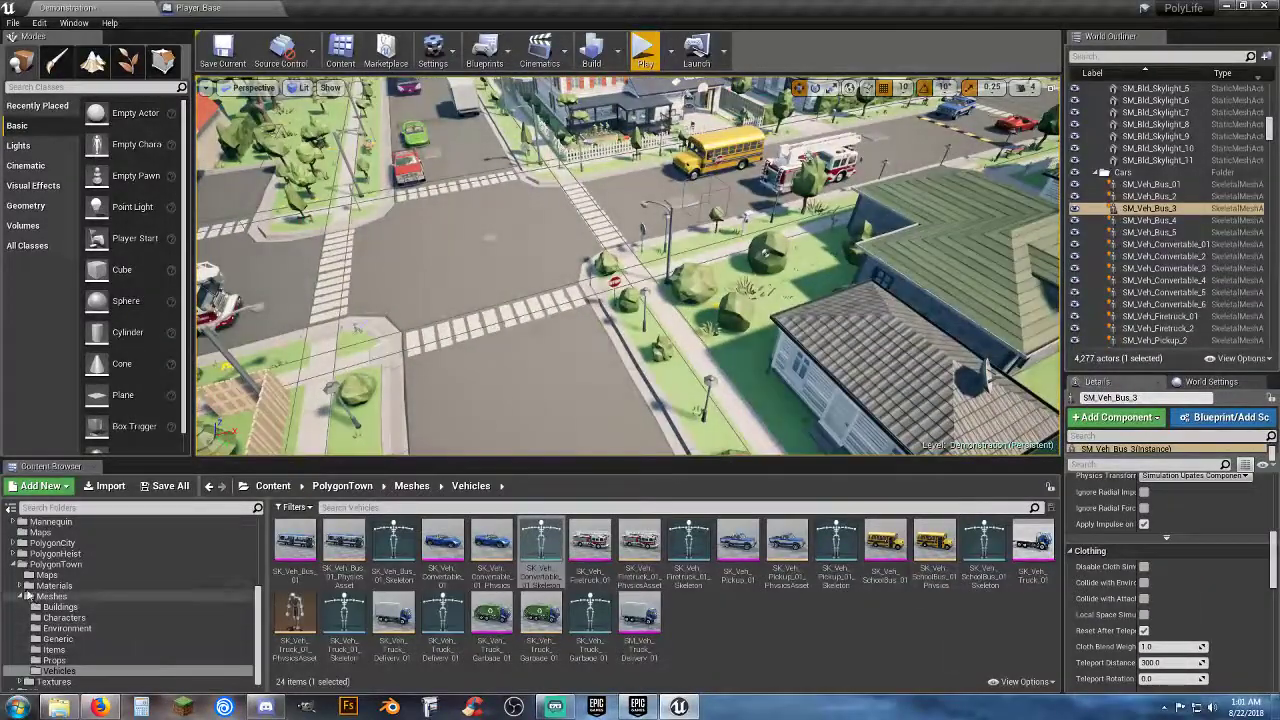
{"action": "left_click", "coordinate": [21, 595]}
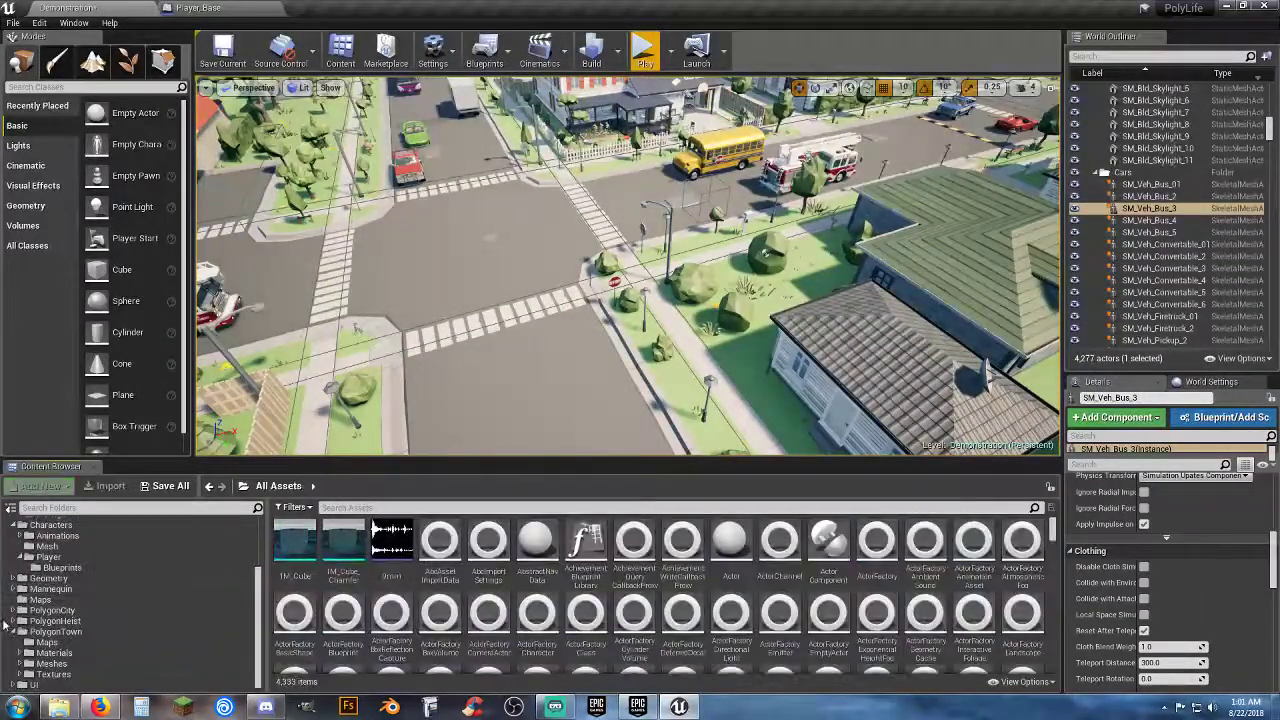
{"action": "left_click", "coordinate": [14, 632]}
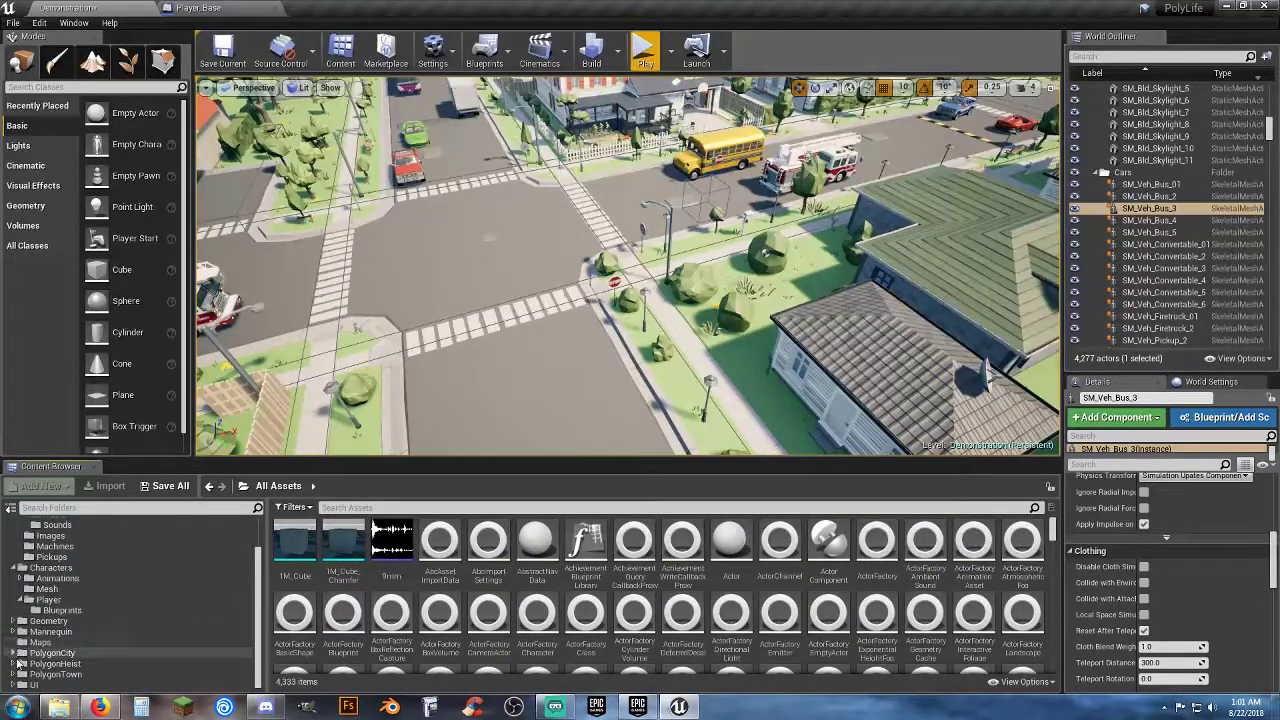
{"action": "scroll", "coordinate": [33, 662], "scroll_direction": "down", "scroll_amount": 2}
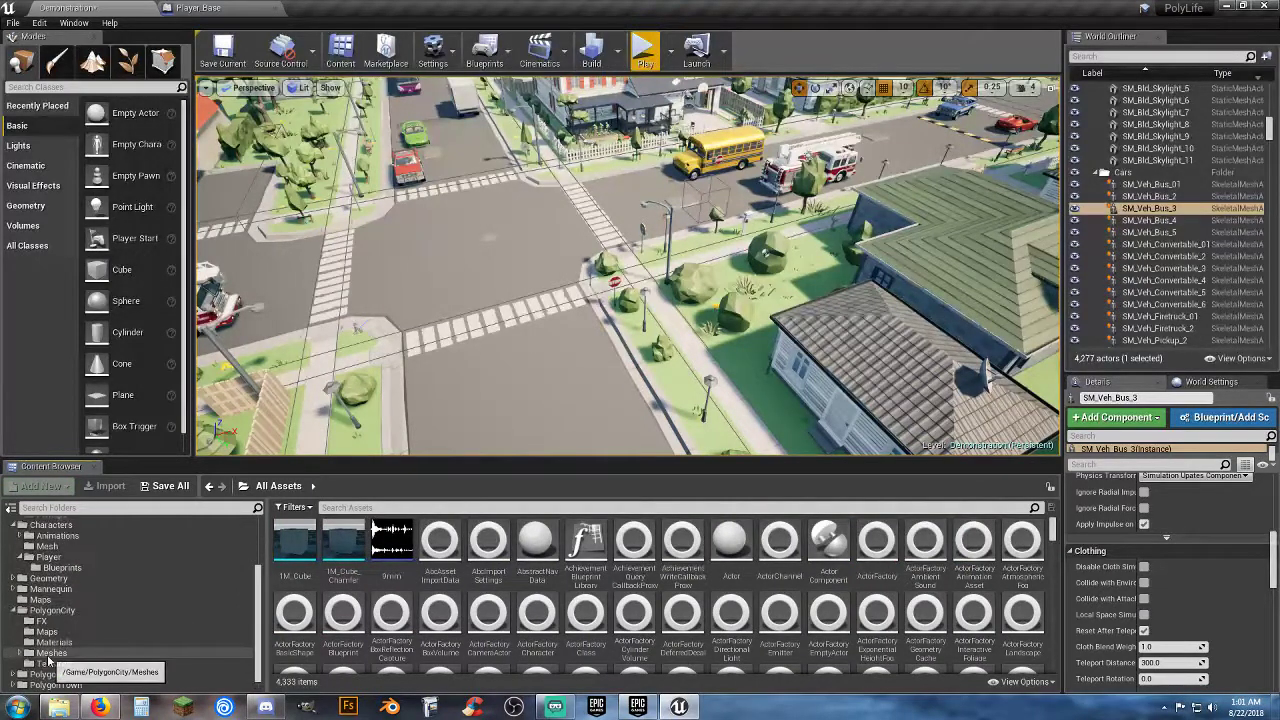
{"action": "scroll", "coordinate": [20, 654], "scroll_direction": "down", "scroll_amount": 3}
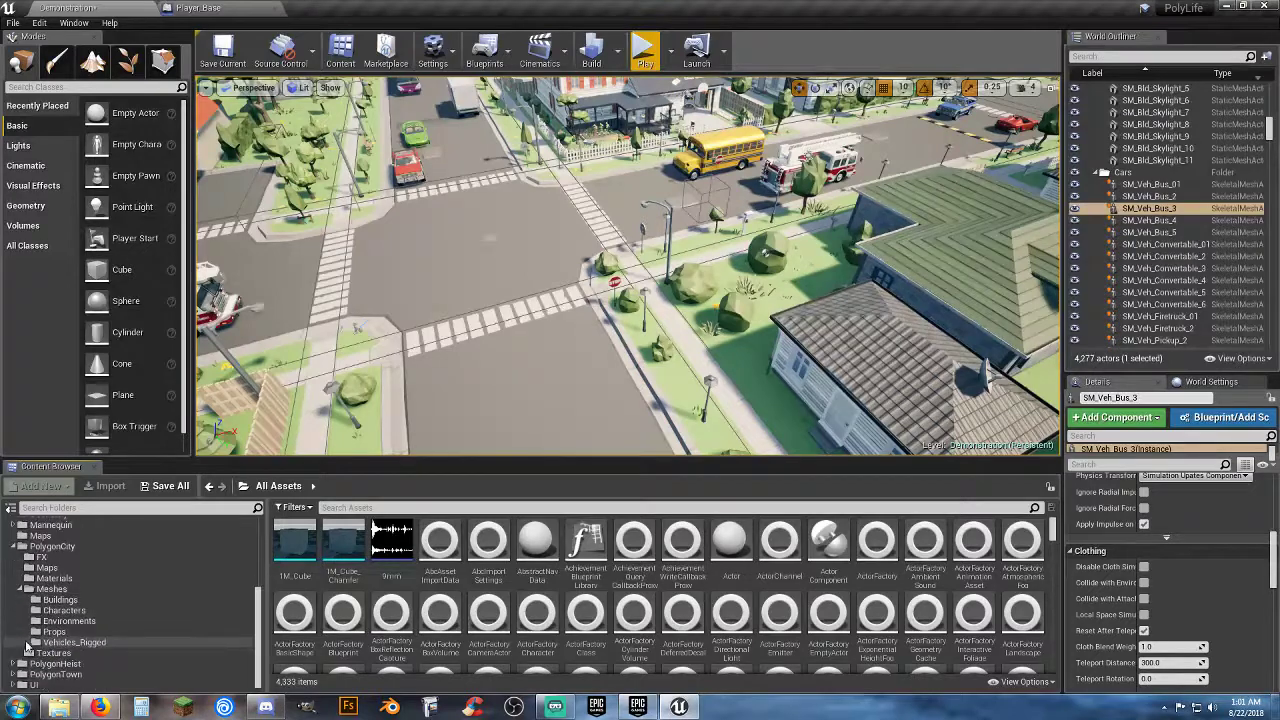
{"action": "left_click", "coordinate": [62, 644]}
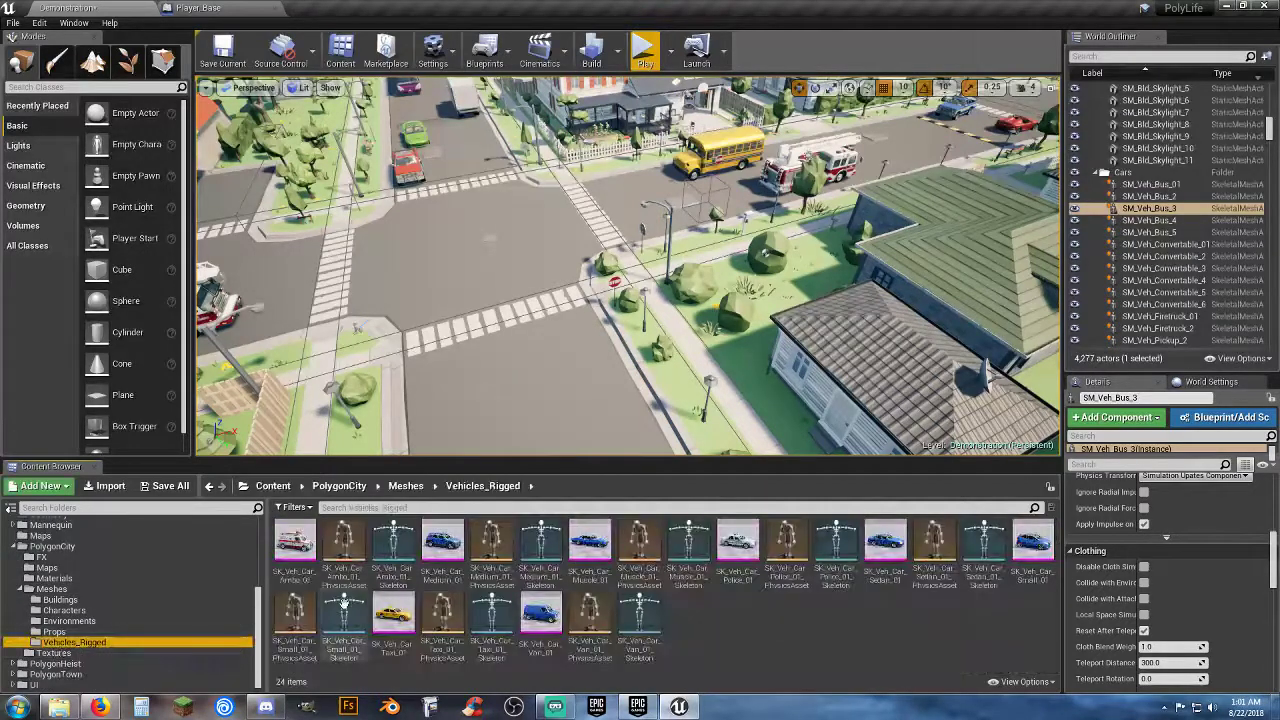
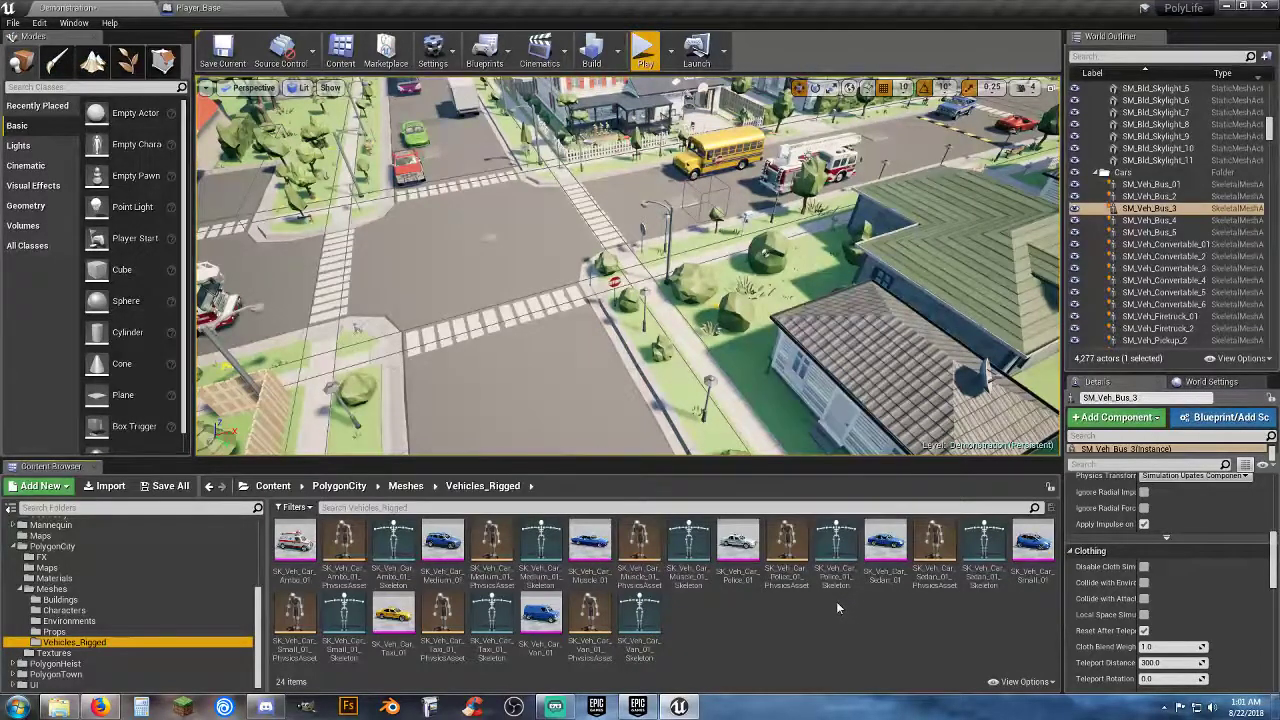
Collapse the PolygonCity folders and browse PolygonHeist's Weapons_Rigged and Vehicles mesh folders.
{"action": "left_click", "coordinate": [20, 592]}
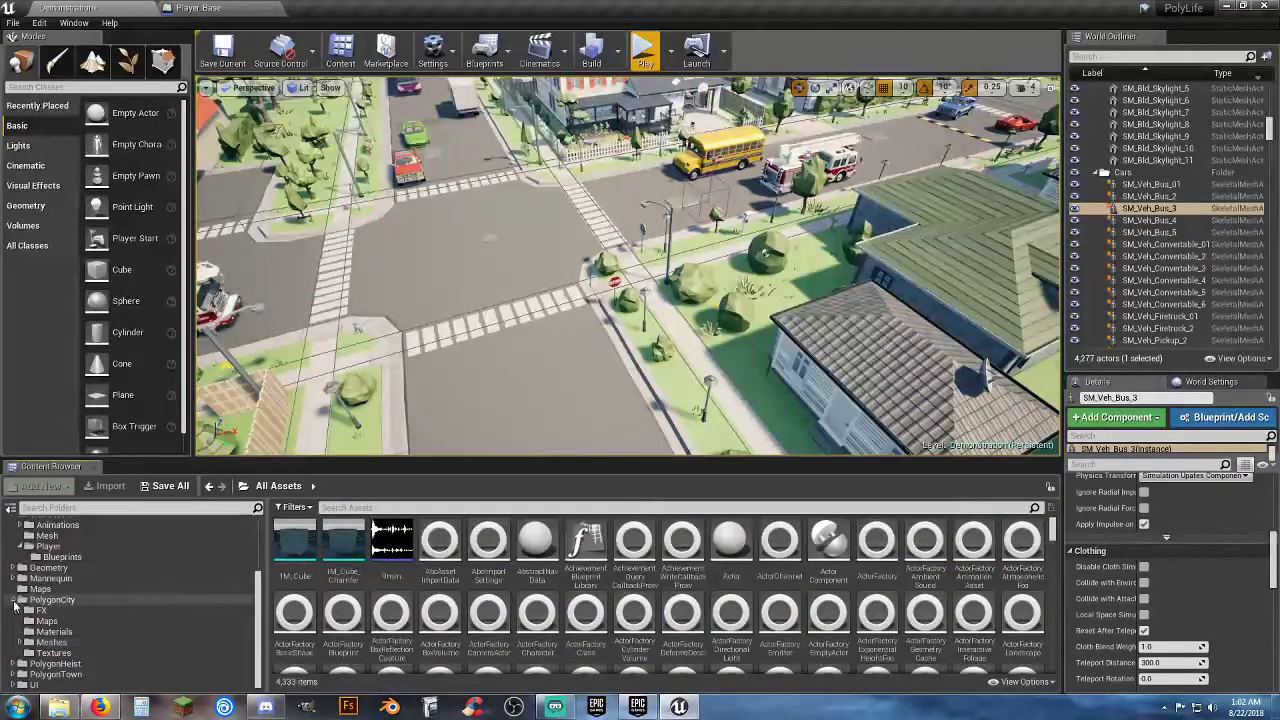
{"action": "left_click", "coordinate": [14, 601]}
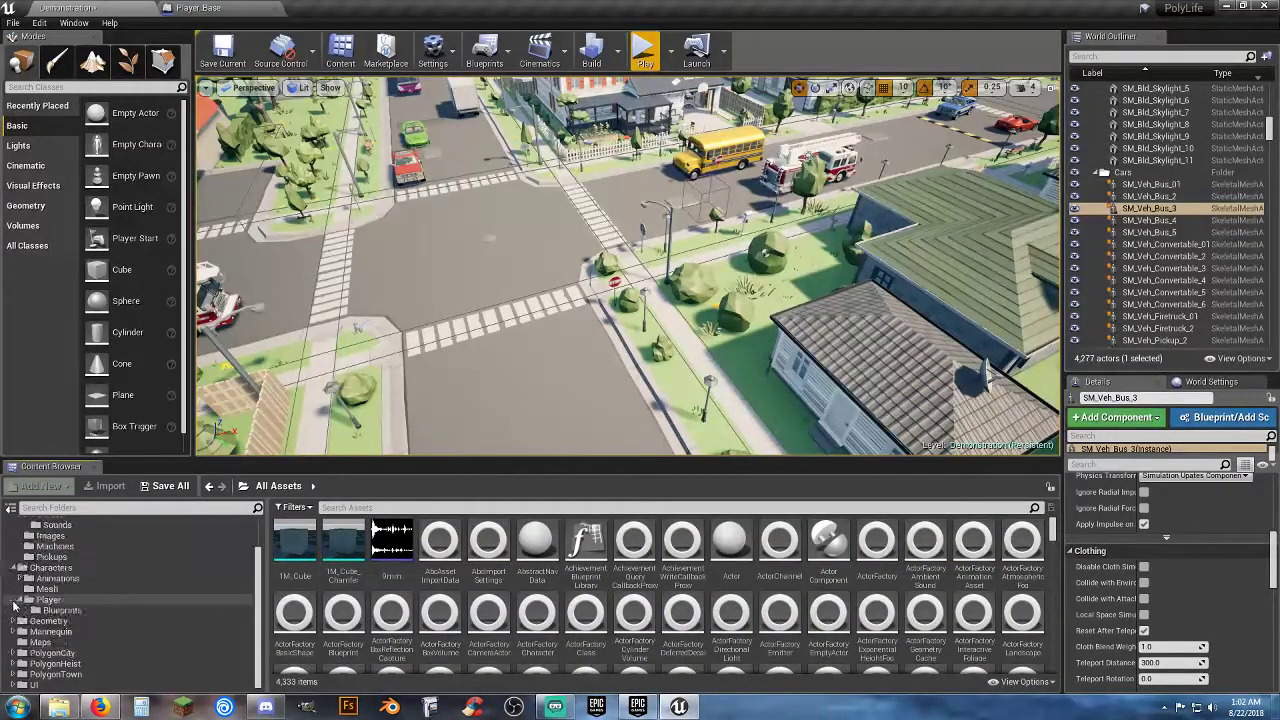
{"action": "left_click", "coordinate": [12, 665]}
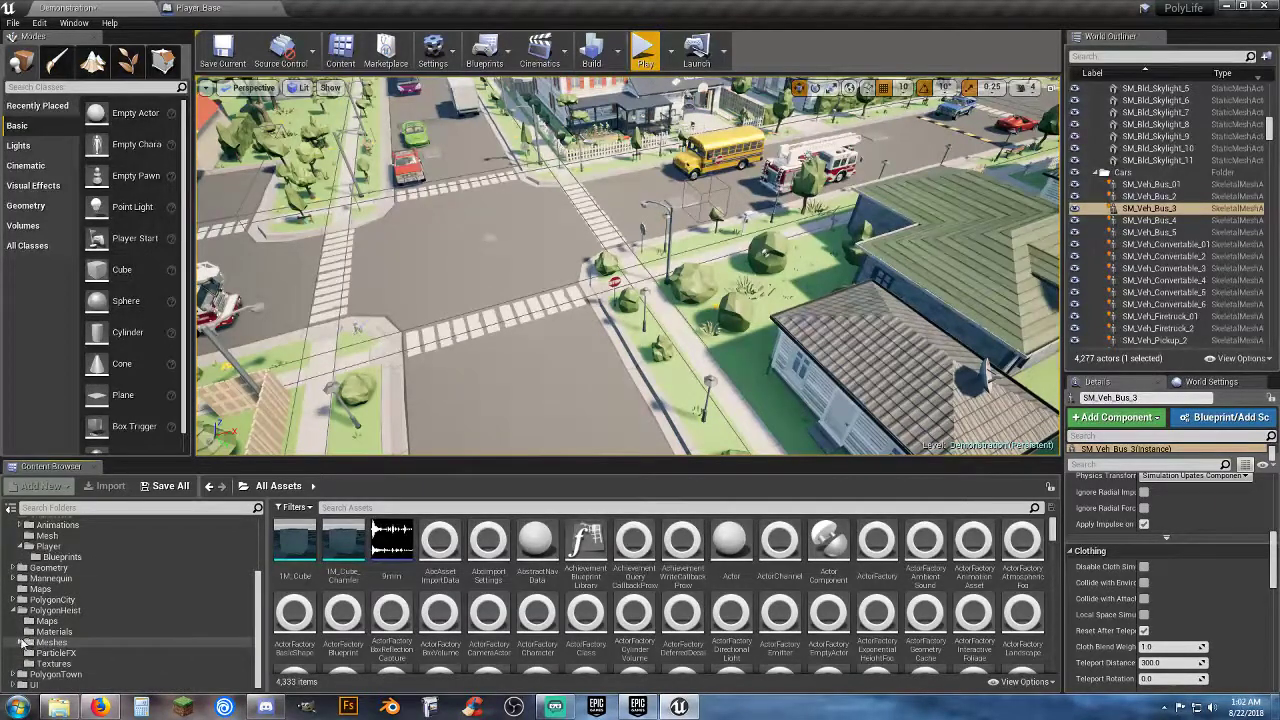
{"action": "left_click", "coordinate": [22, 641]}
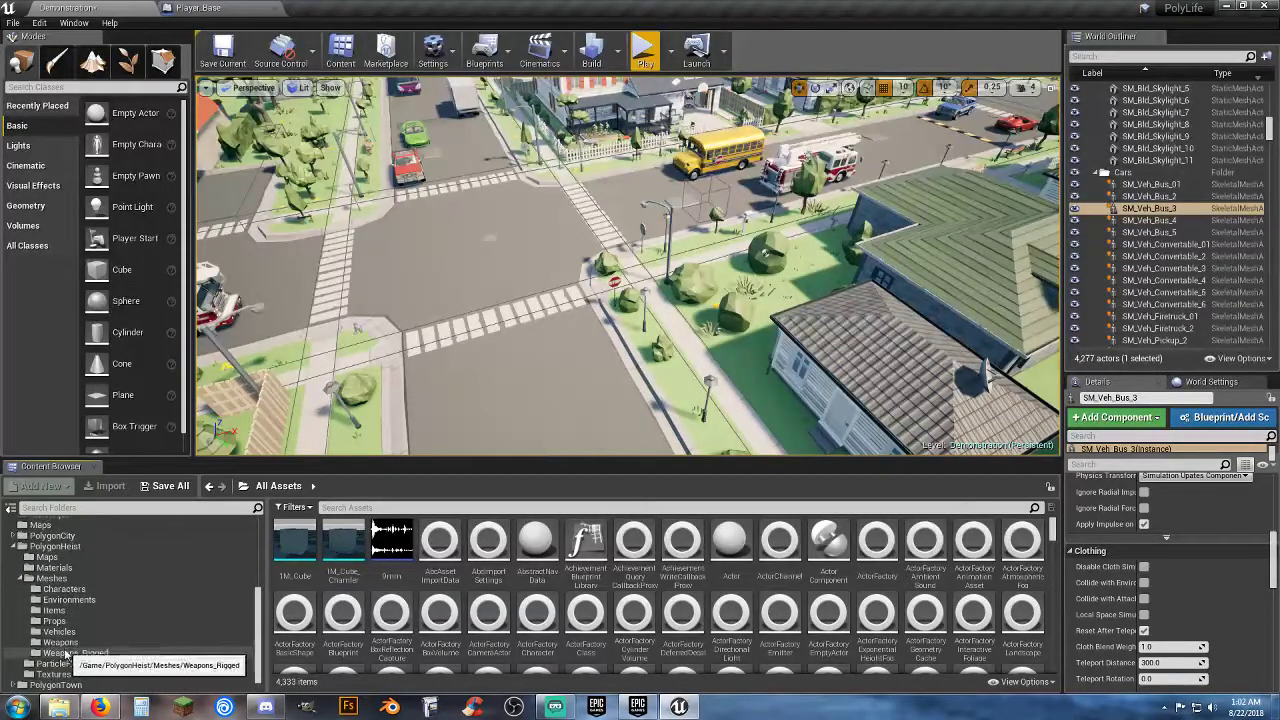
{"action": "left_click", "coordinate": [65, 653]}
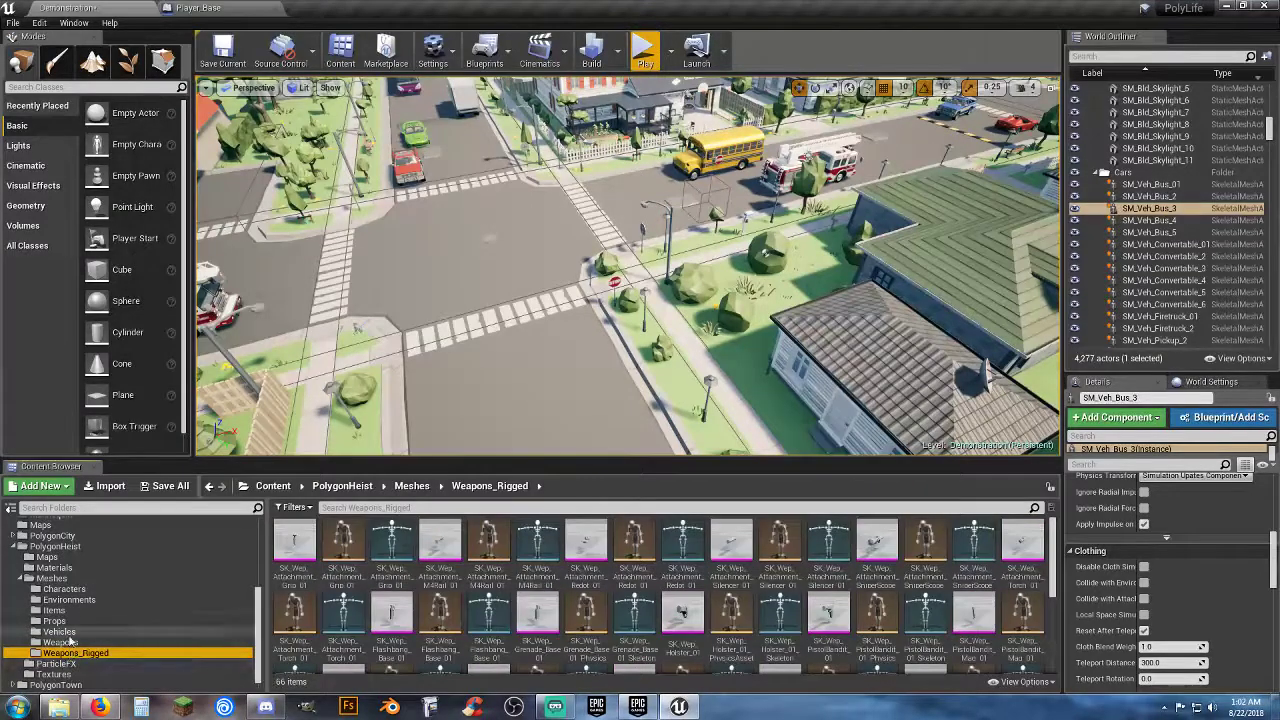
{"action": "left_click", "coordinate": [64, 632]}
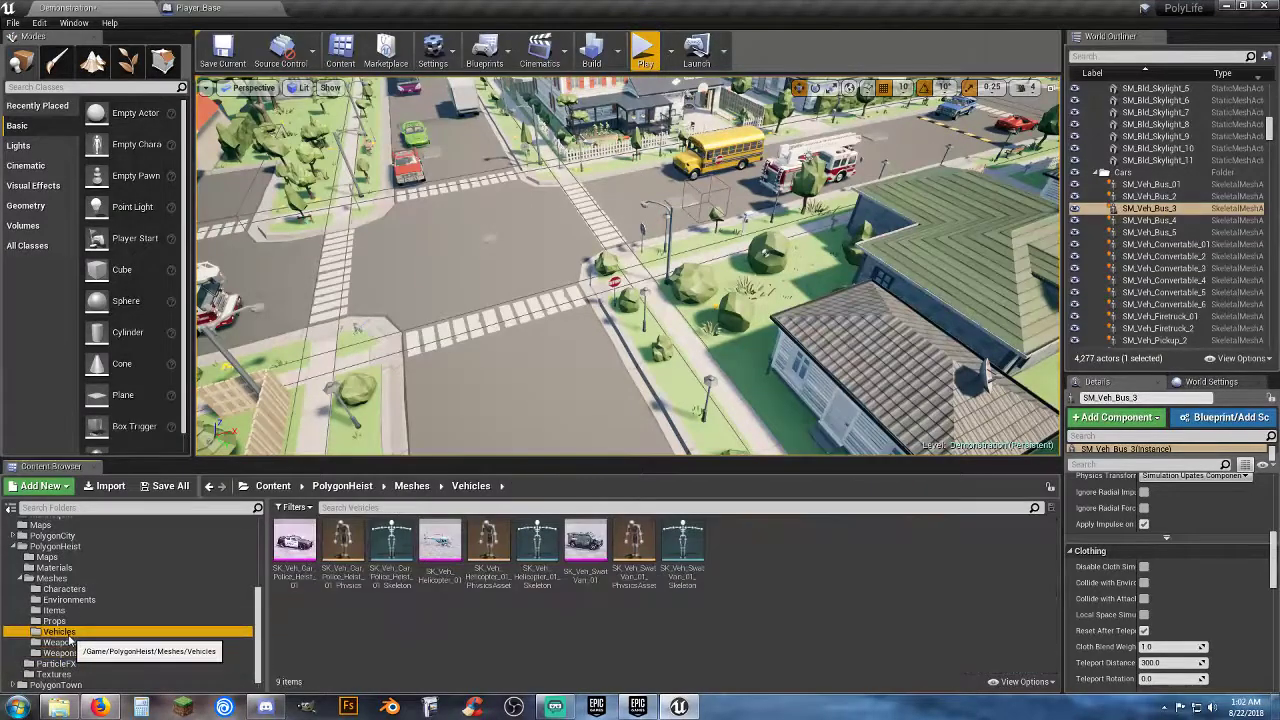
Inspect the PolygonHeist police car's skeleton and open the police helicopter's skeletal mesh.
{"action": "double_click", "coordinate": [397, 590]}
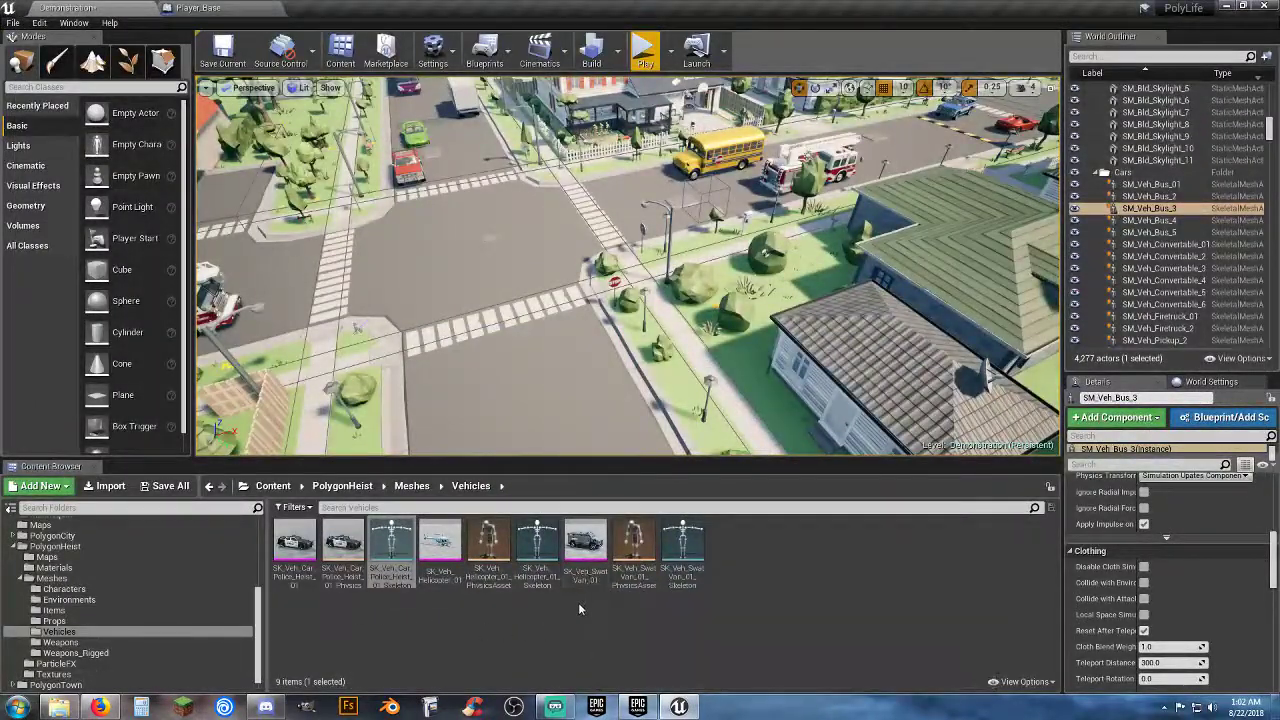
{"action": "left_click", "coordinate": [440, 555]}
{"action": "double_click", "coordinate": [440, 555]}
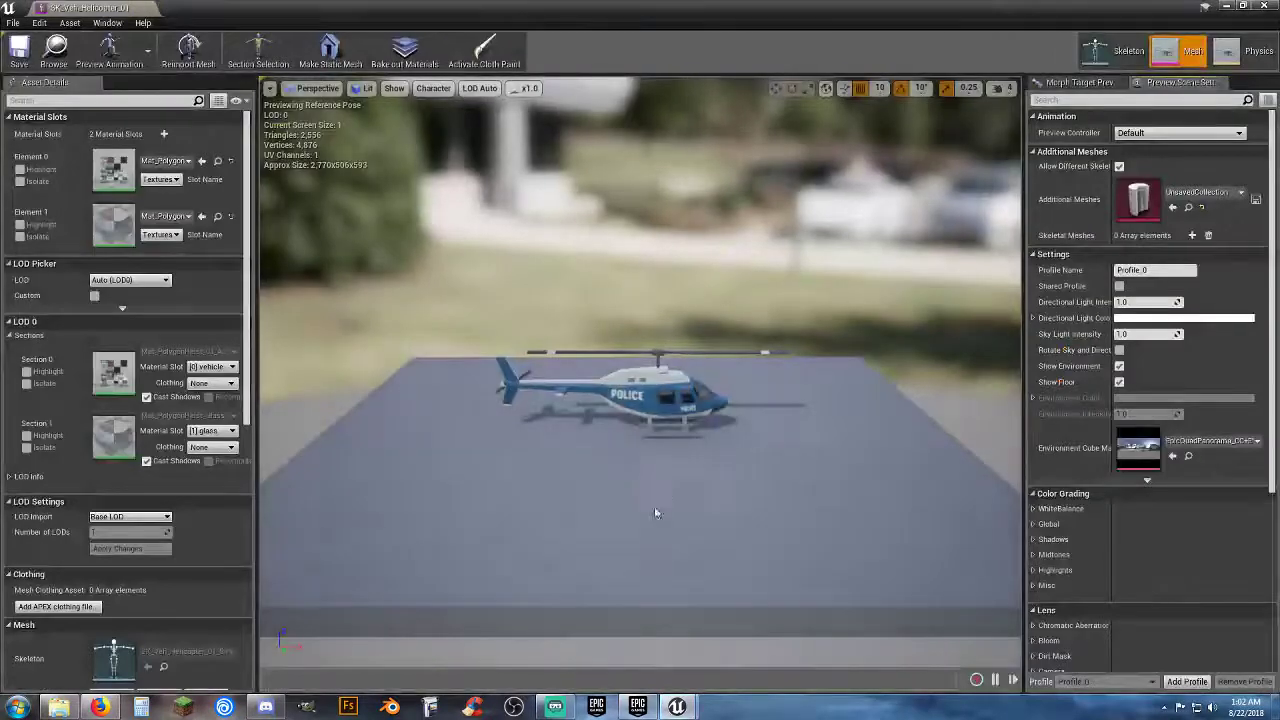
Test-rotate the police helicopter's root bone in the mesh preview, undo the rotation and close the editor.
{"action": "scroll", "coordinate": [663, 377], "scroll_direction": "up", "scroll_amount": 5}
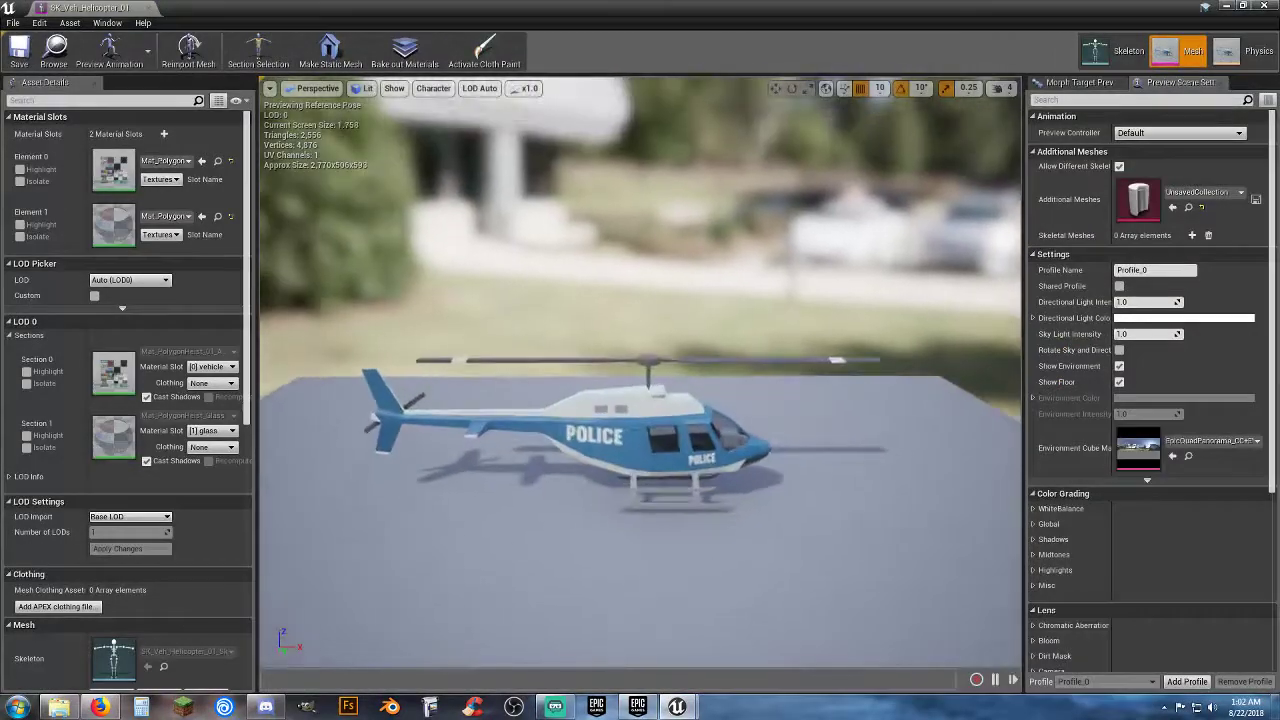
{"action": "key", "text": "e"}
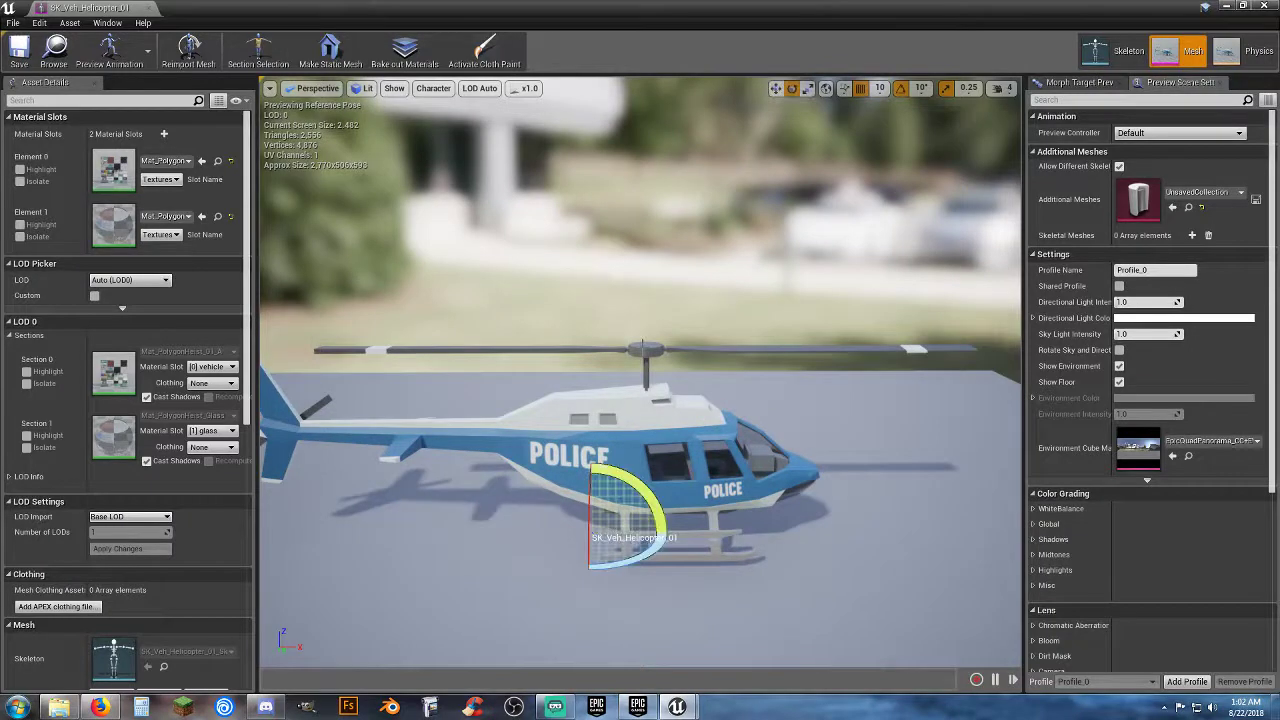
{"action": "mouse_move", "coordinate": [633, 551]}
{"action": "left_mouse_down"}
{"action": "mouse_move", "coordinate": [662, 545]}
{"action": "mouse_move", "coordinate": [632, 563]}
{"action": "left_mouse_up"}
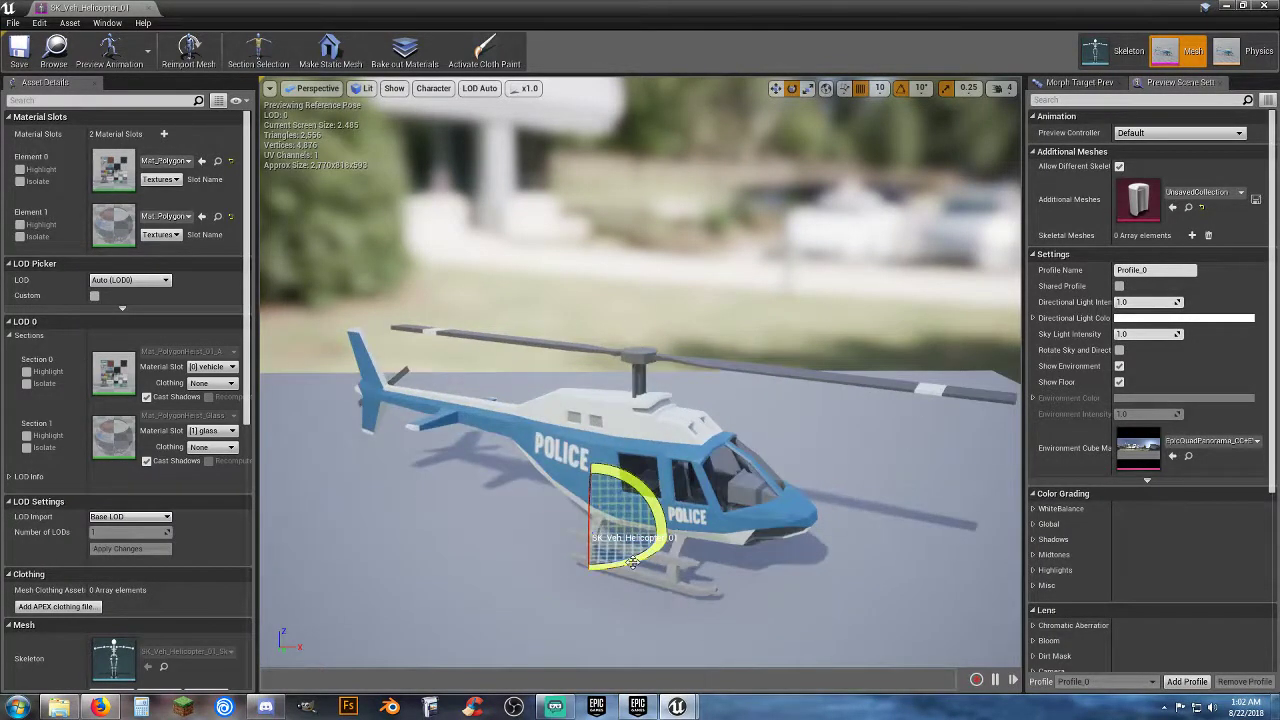
{"action": "key", "text": "ctrl+z"}
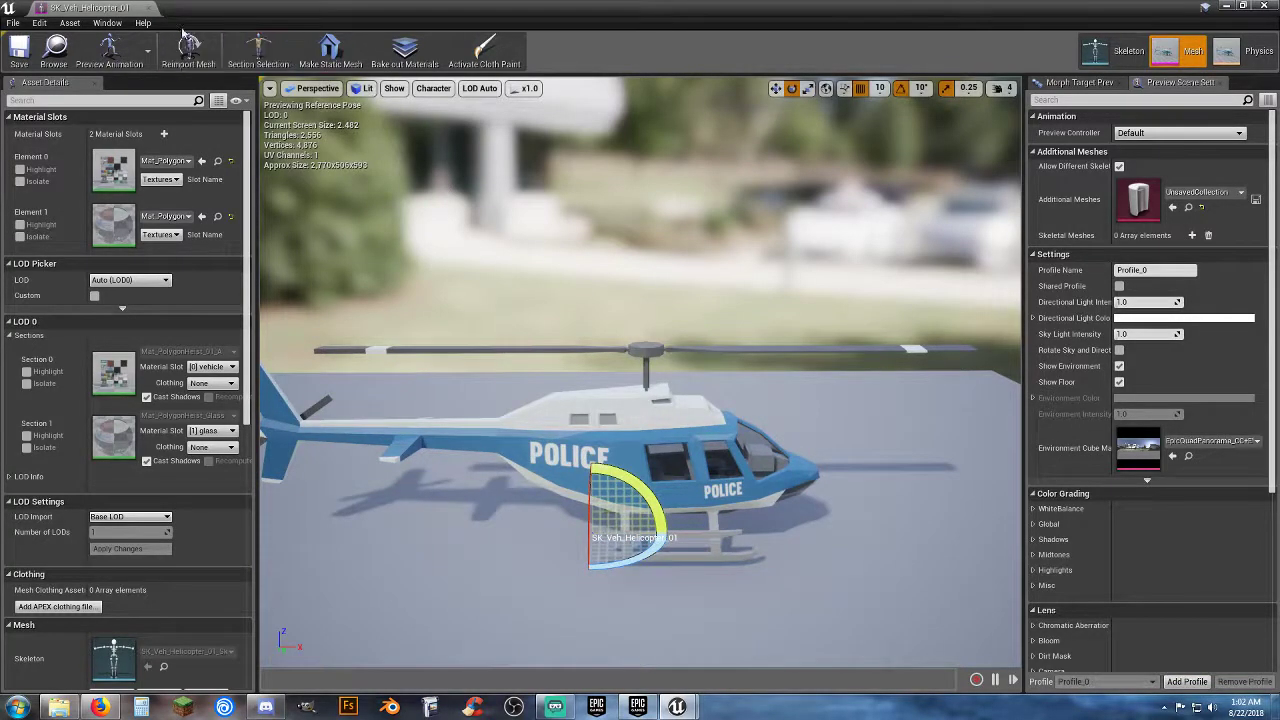
{"action": "left_click", "coordinate": [153, 8]}
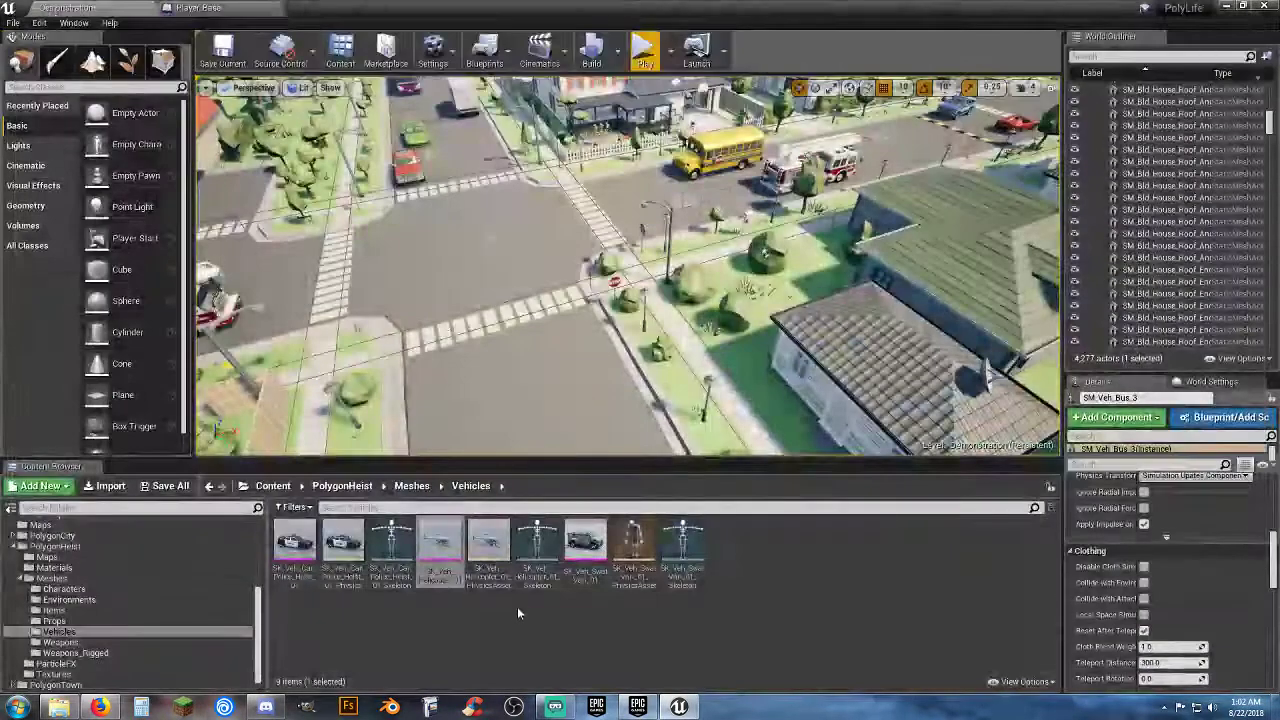
Open the police helicopter's skeleton and test the rotation of its main blades bone.
{"action": "double_click", "coordinate": [538, 572]}
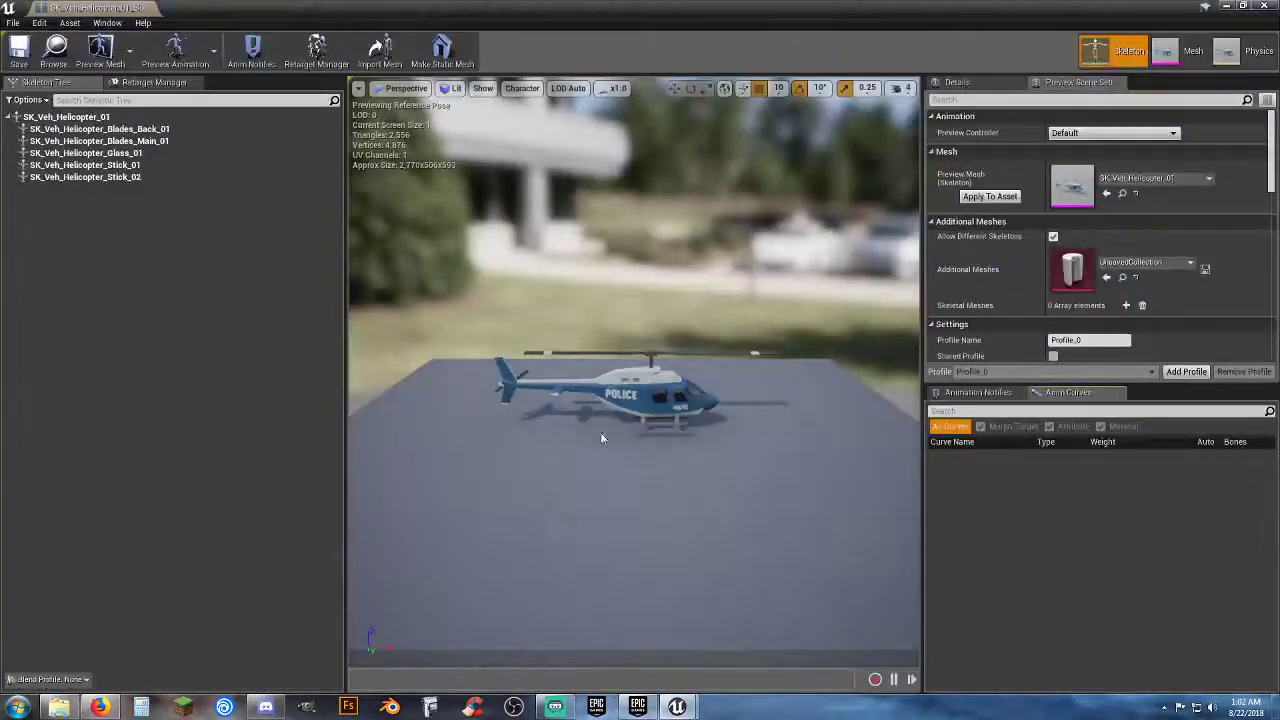
{"action": "left_click", "coordinate": [684, 392]}
{"action": "right_click_drag", "start_coordinate": [684, 392], "coordinate": [704, 392]}
{"action": "key", "text": "w"}
{"action": "key", "text": "w"}
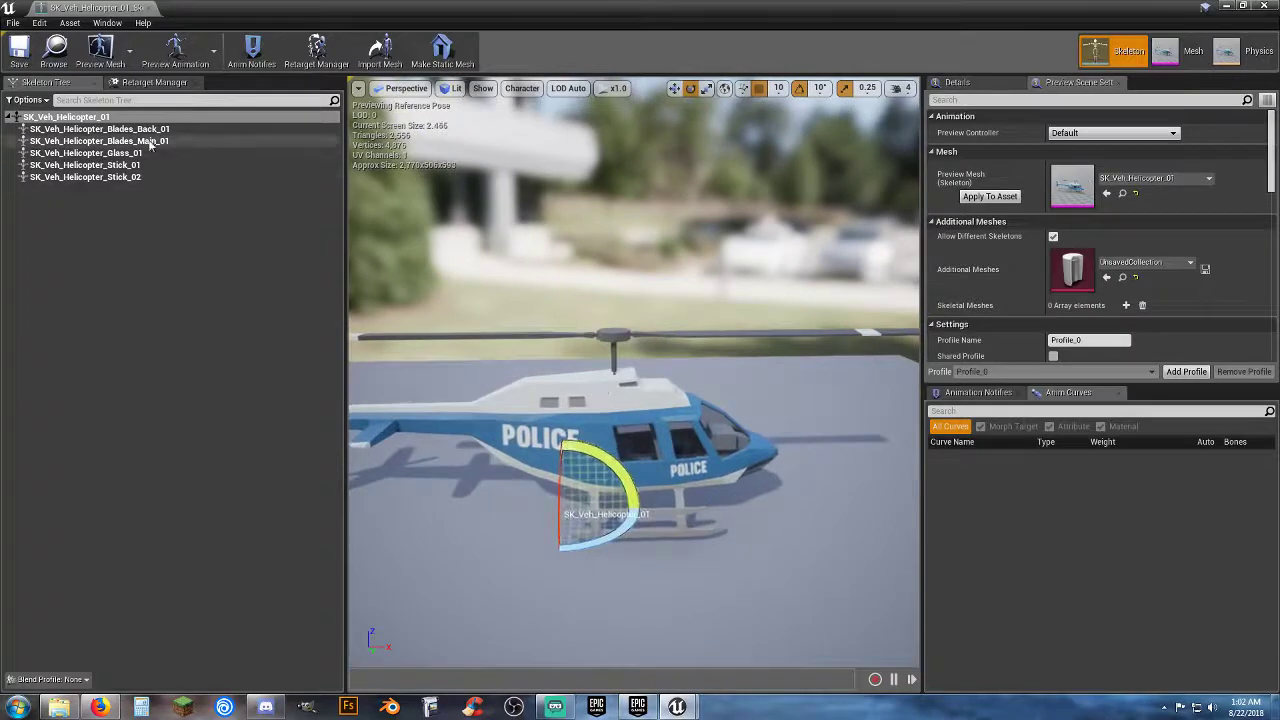
{"action": "left_click", "coordinate": [133, 130]}
{"action": "left_click", "coordinate": [127, 144]}
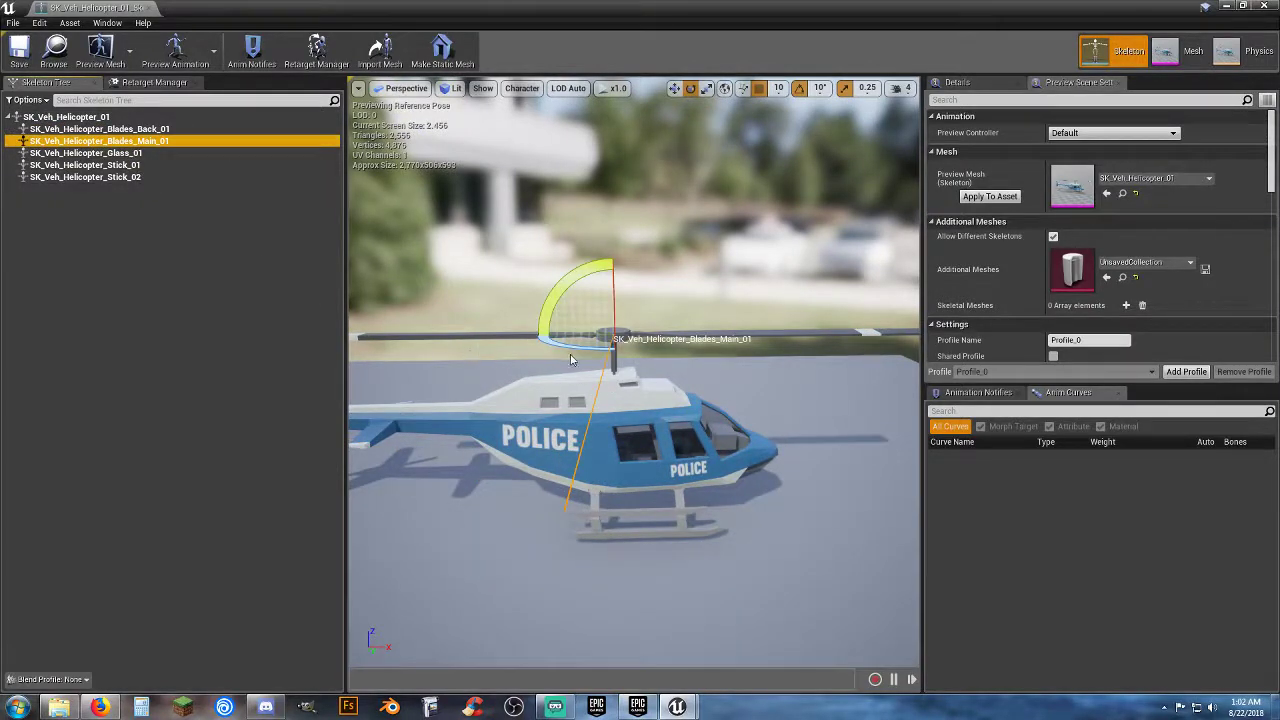
{"action": "mouse_move", "coordinate": [576, 347]}
{"action": "left_mouse_down"}
{"action": "mouse_move", "coordinate": [650, 347]}
{"action": "mouse_move", "coordinate": [576, 347]}
{"action": "left_mouse_up"}
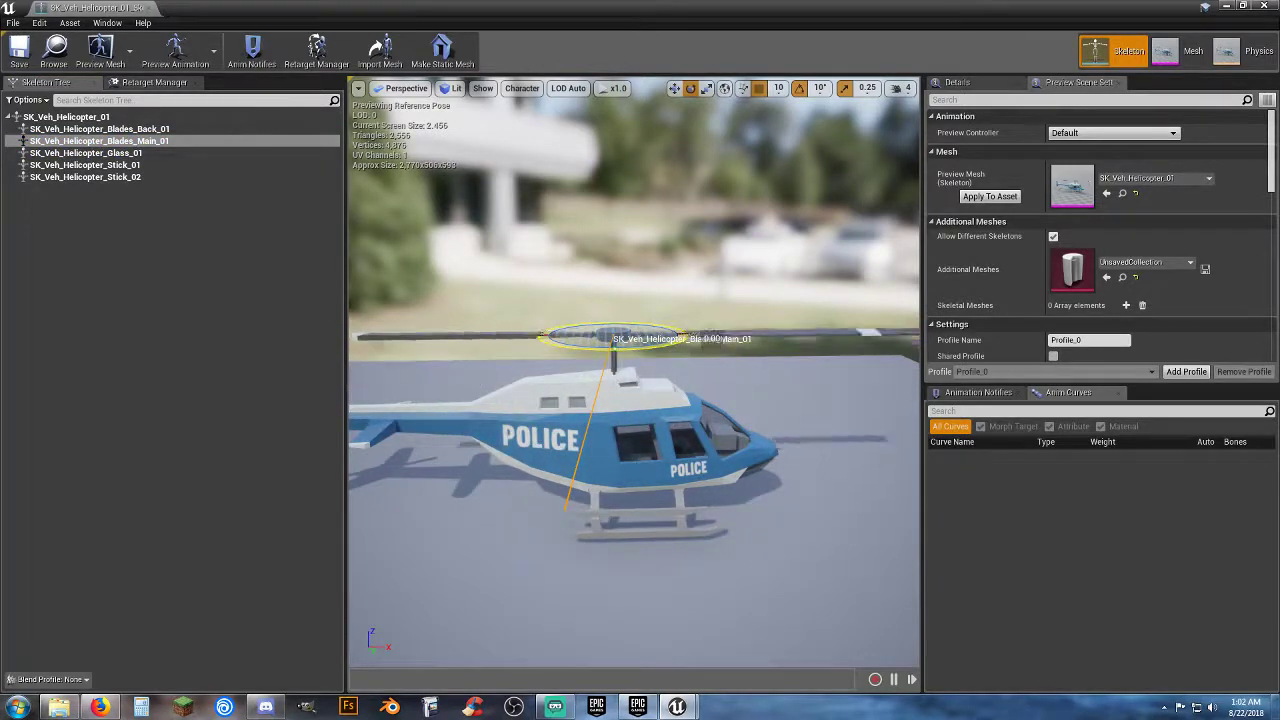
Test the rotation of the helicopter's back blades bone and close the skeleton editor.
{"action": "key", "text": "s"}
{"action": "right_click_drag", "start_coordinate": [736, 311], "coordinate": [700, 332]}
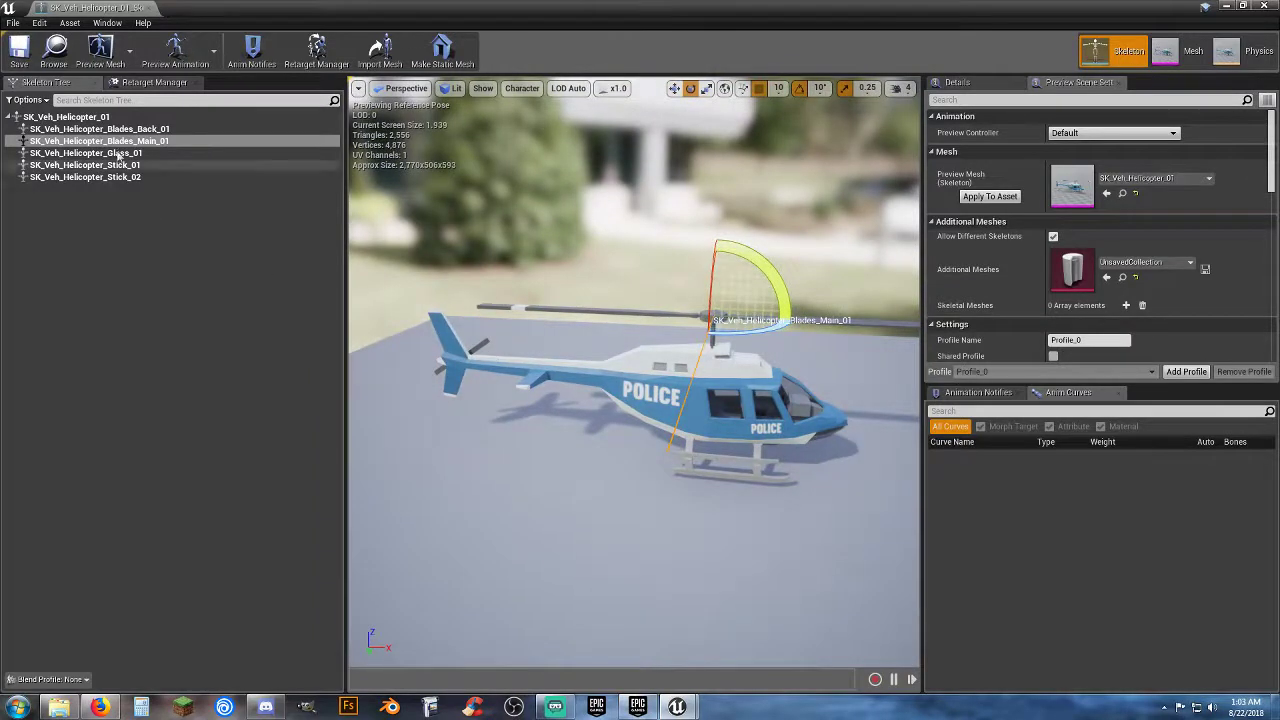
{"action": "left_click", "coordinate": [120, 129]}
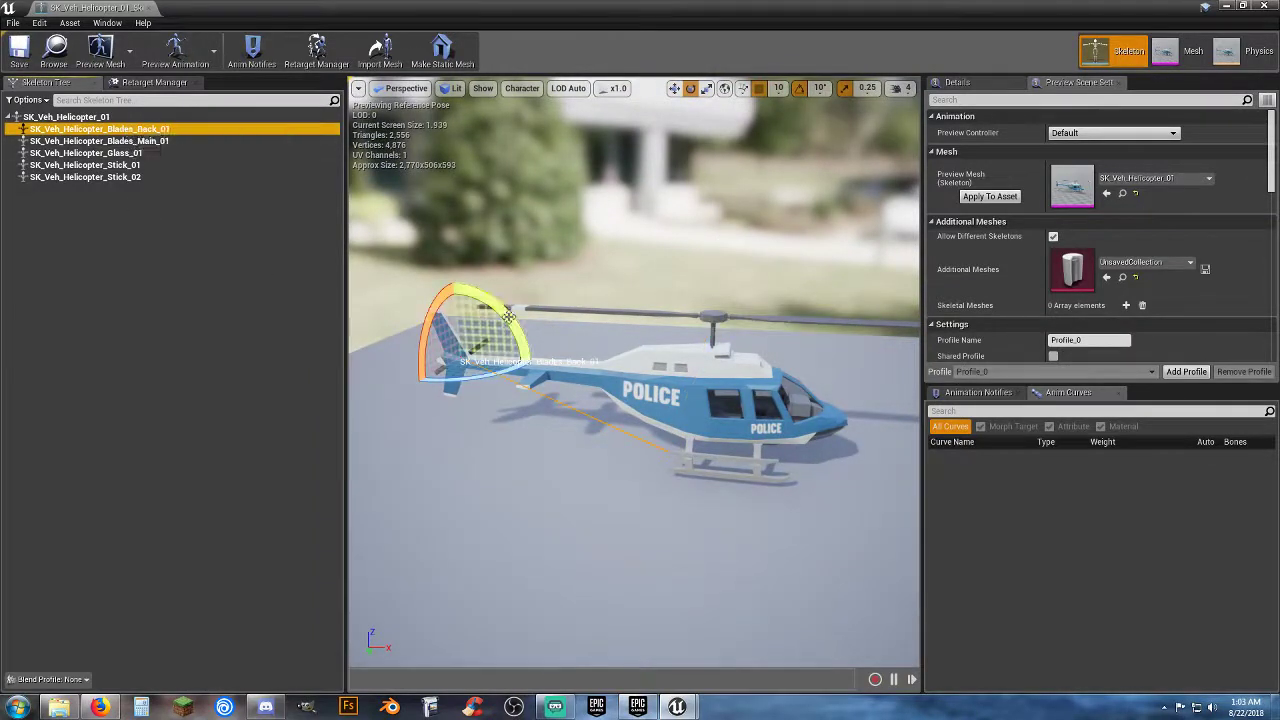
{"action": "left_click_drag", "start_coordinate": [508, 316], "coordinate": [506, 321]}
{"action": "left_click_drag", "start_coordinate": [530, 385], "coordinate": [508, 335]}
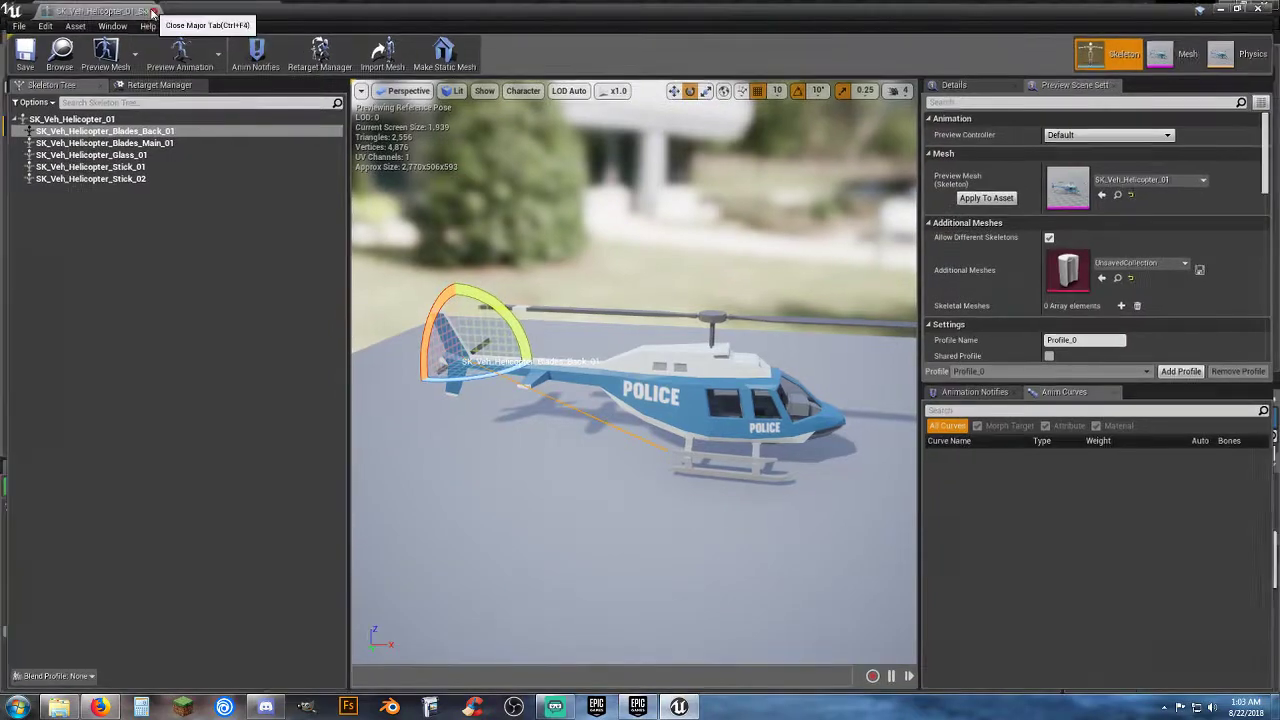
{"action": "left_click", "coordinate": [152, 11]}
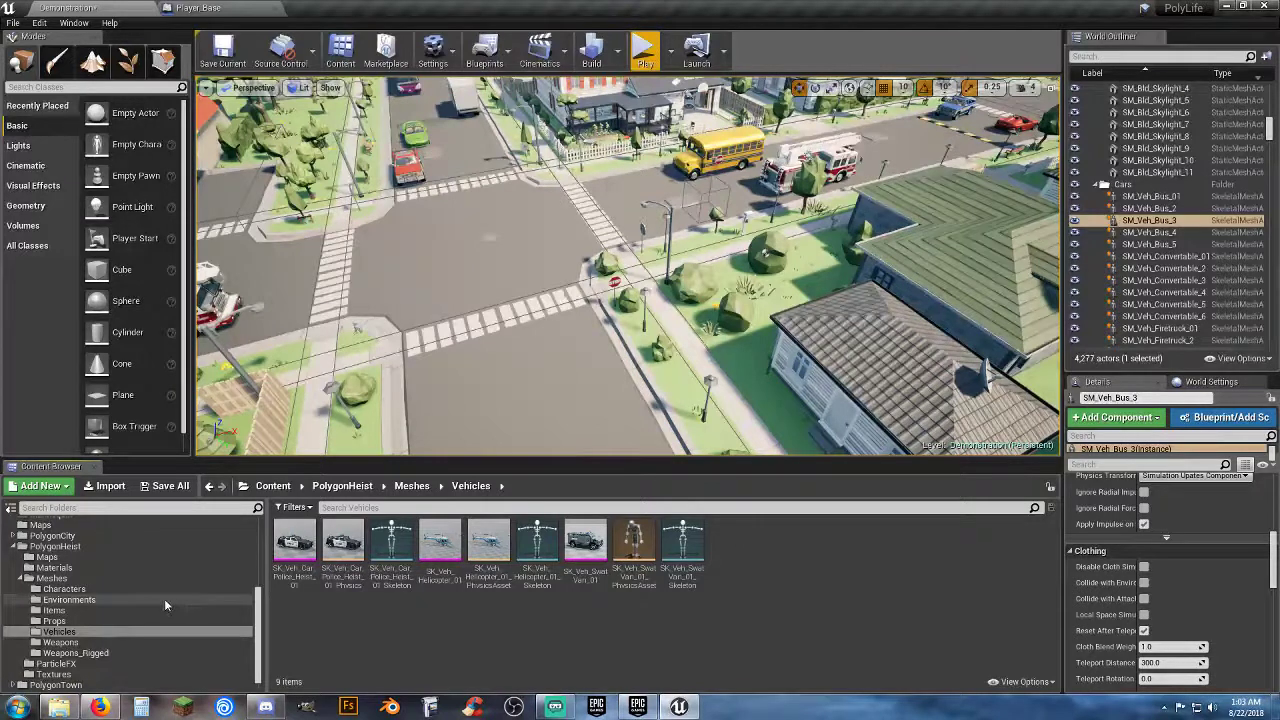
Create a folder named Temp inside the Assets folder and open it.
{"action": "scroll", "coordinate": [130, 577], "scroll_direction": "up", "scroll_amount": 5}
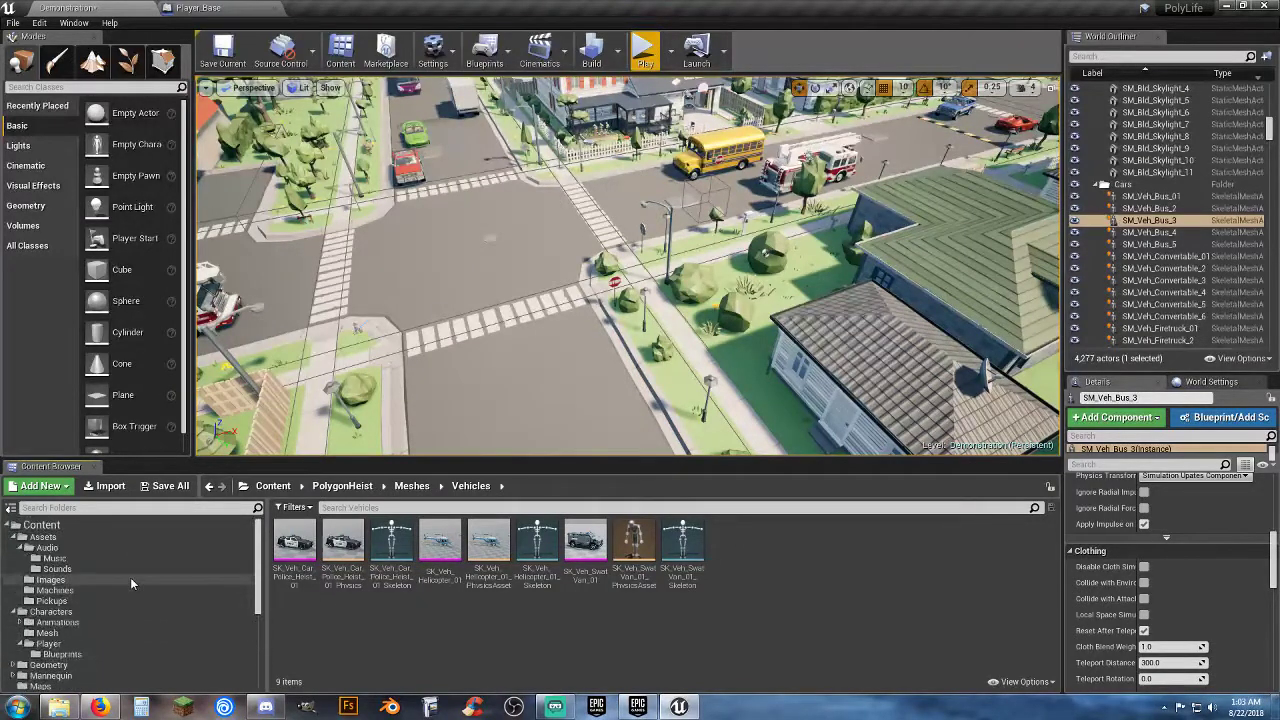
{"action": "left_click", "coordinate": [55, 540]}
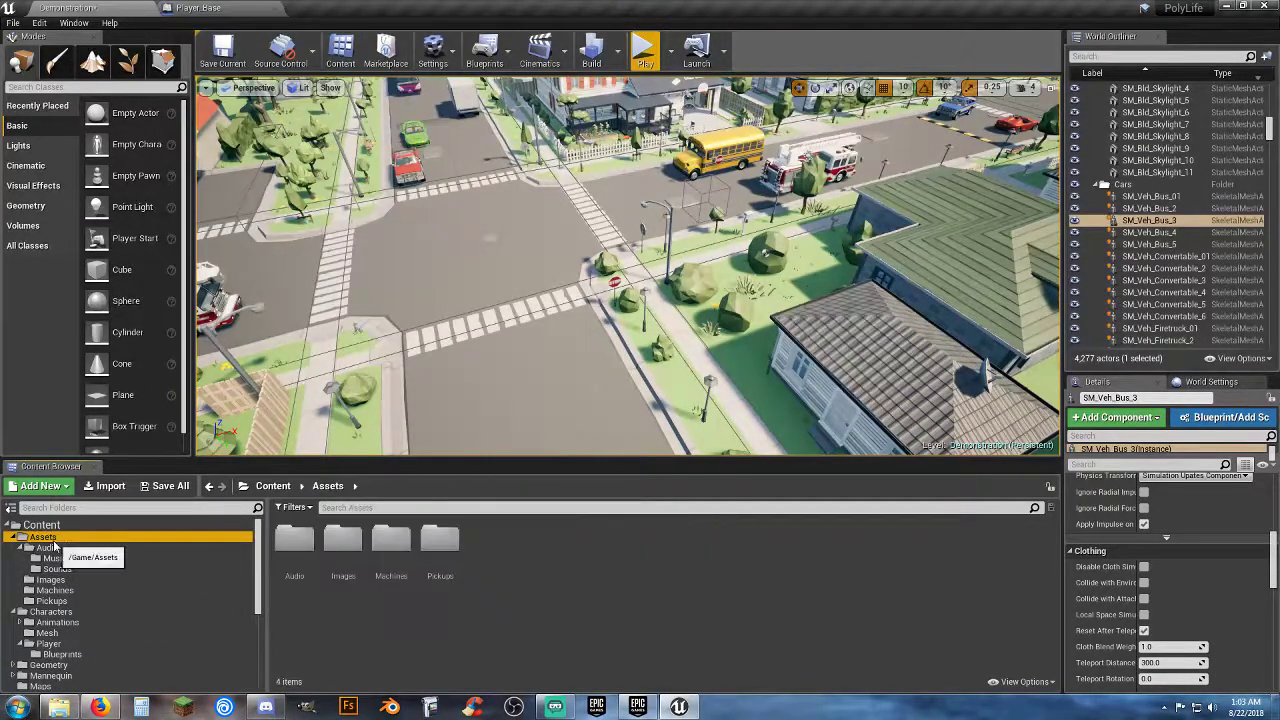
{"action": "right_click", "coordinate": [532, 550]}
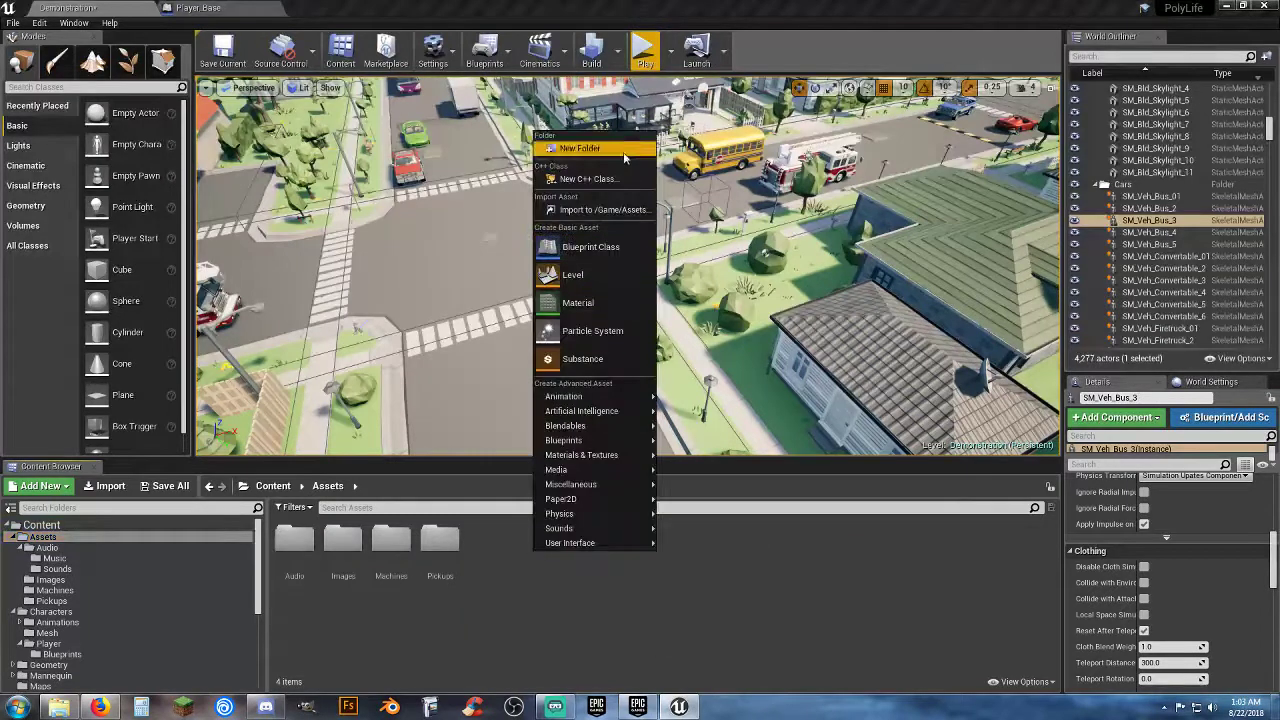
{"action": "left_click", "coordinate": [580, 148]}
{"action": "type", "text": "T"}
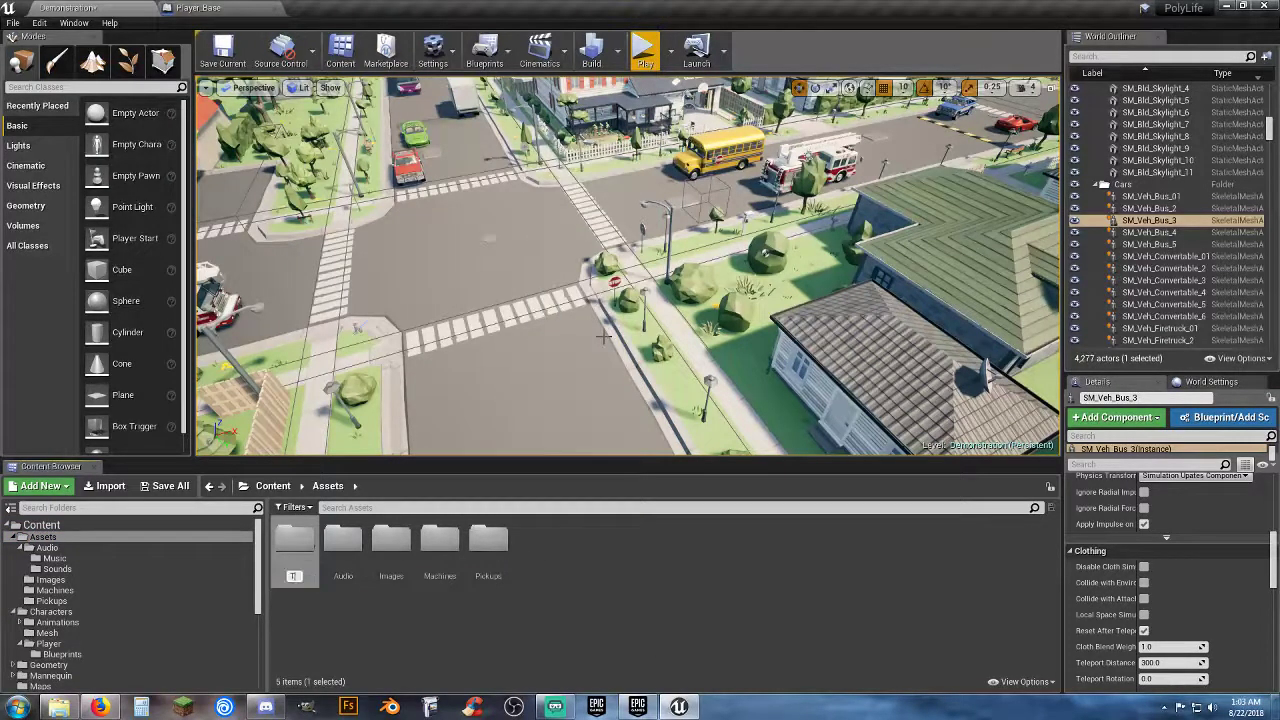
{"action": "type", "text": "emp"}
{"action": "key", "text": "Return"}
{"action": "key", "text": "Return"}
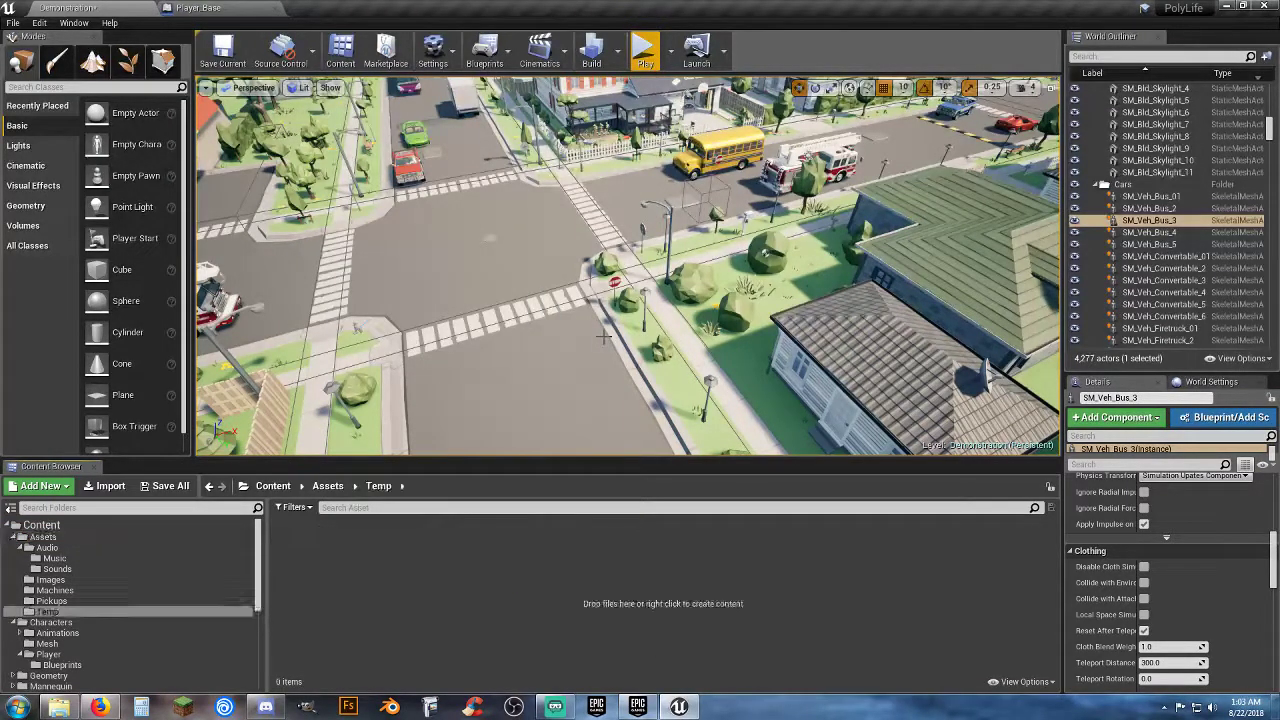
Create an Actor Blueprint named Choppa in the Temp folder and dock its editor beside the level editor.
{"action": "right_click", "coordinate": [352, 550]}
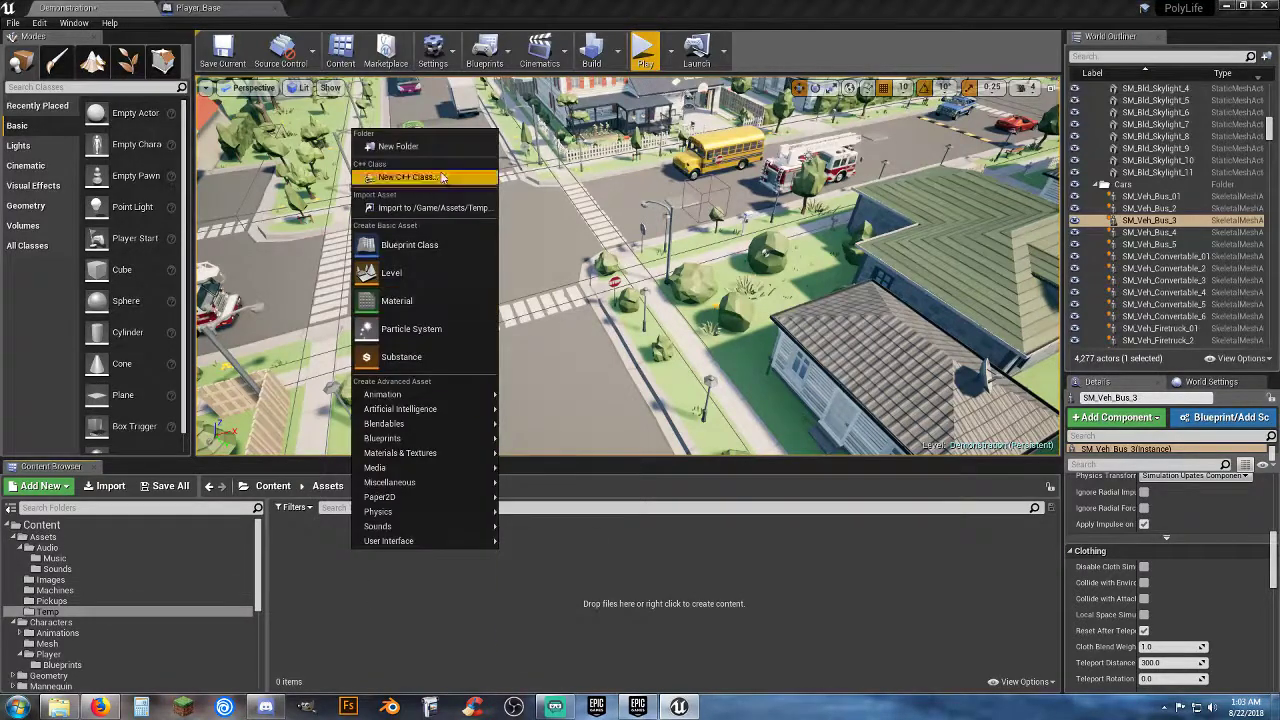
{"action": "left_click", "coordinate": [401, 246]}
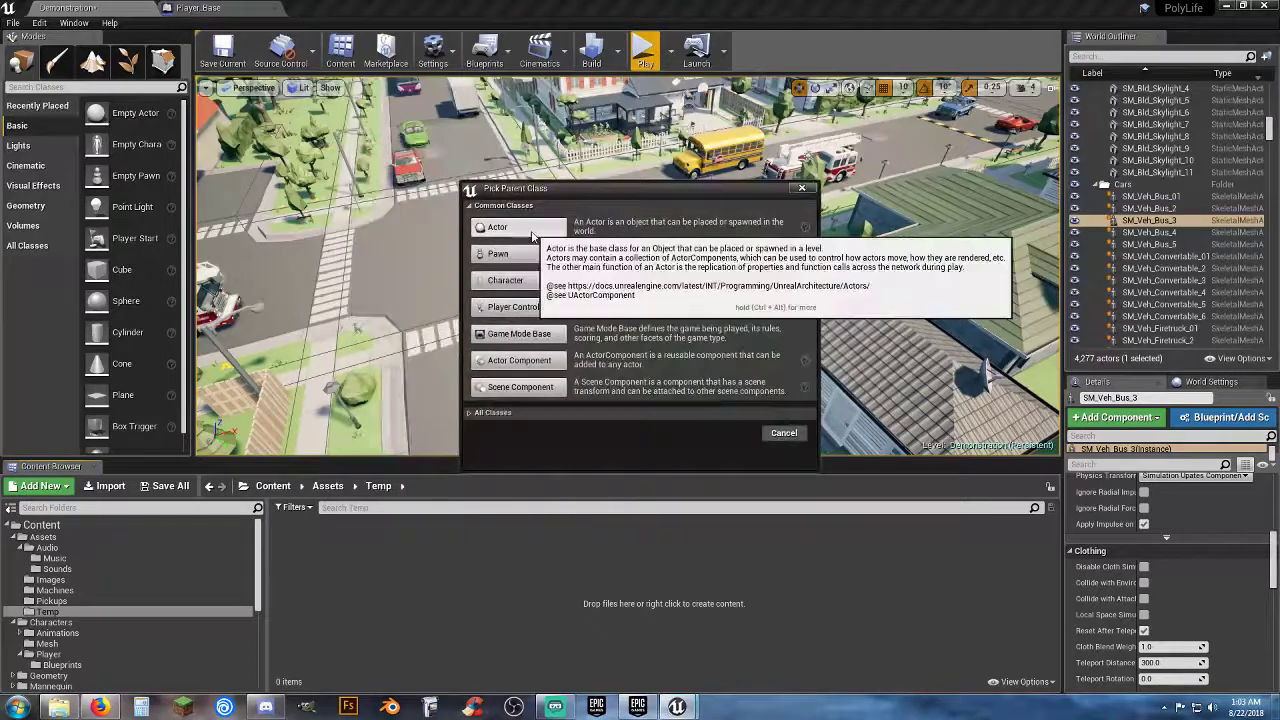
{"action": "left_click", "coordinate": [533, 236]}
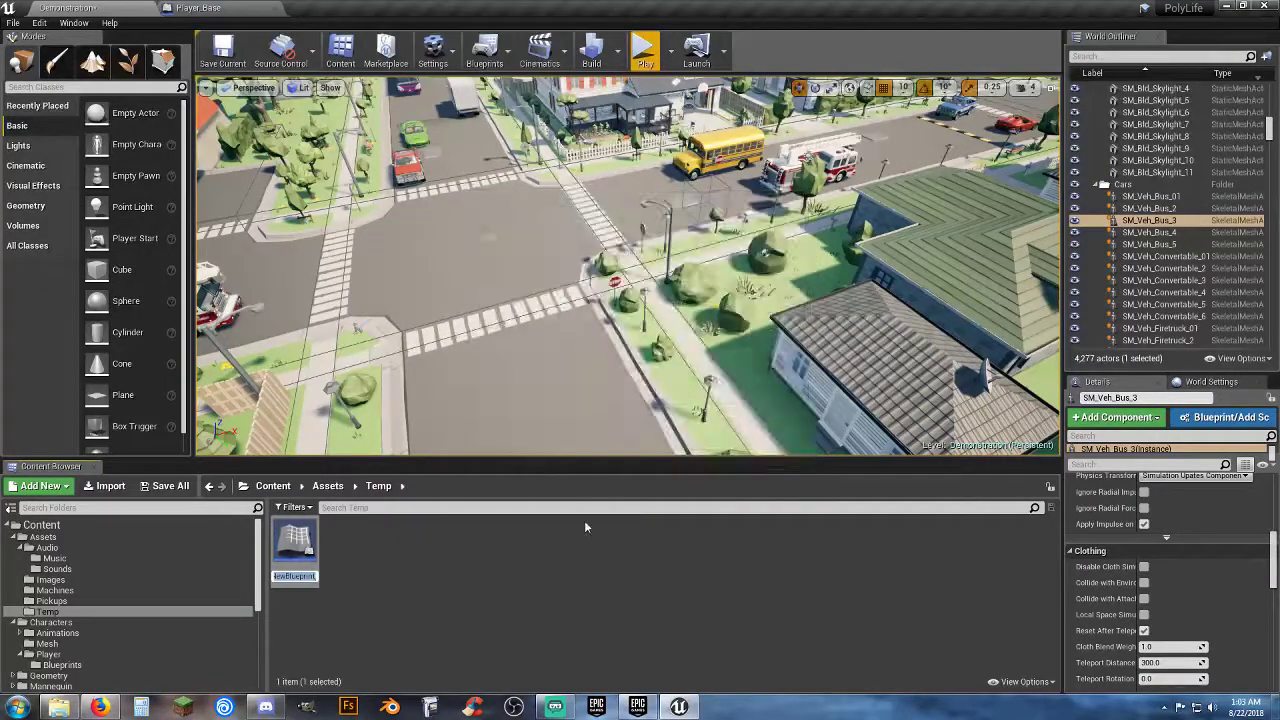
{"action": "type", "text": "Bhoppa"}
{"action": "key", "text": "Return"}
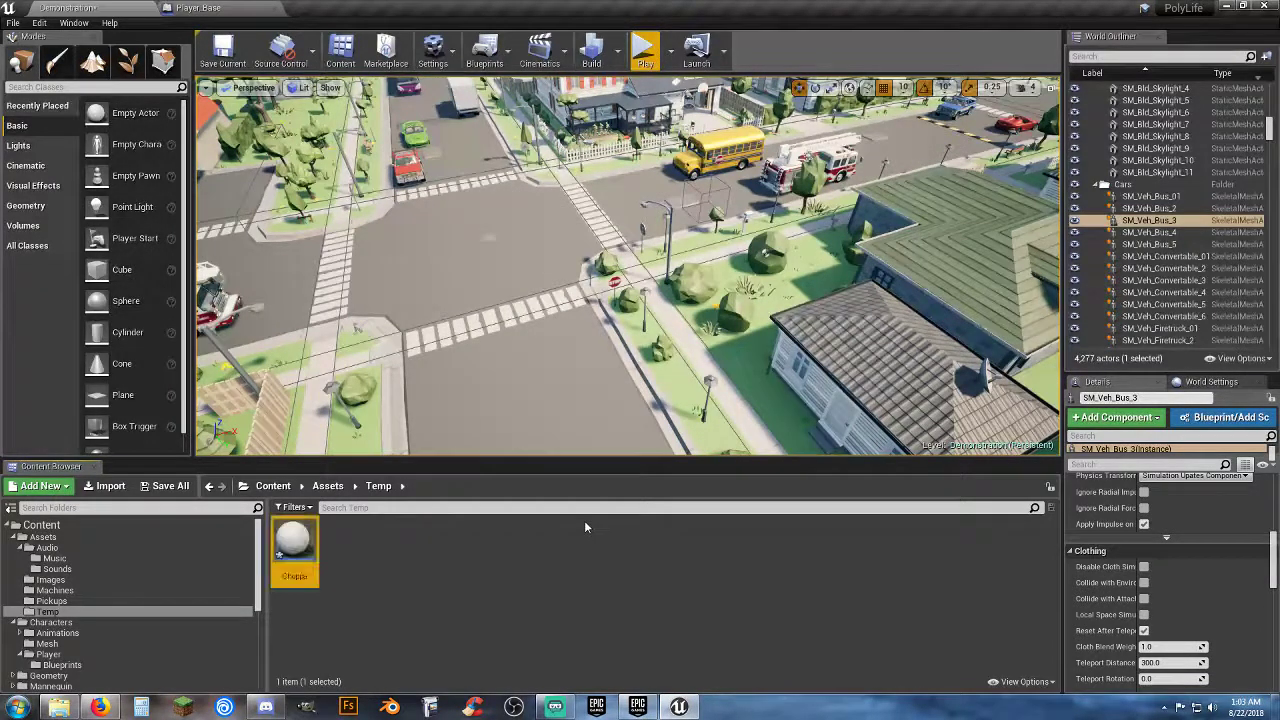
{"action": "key", "text": "Return"}
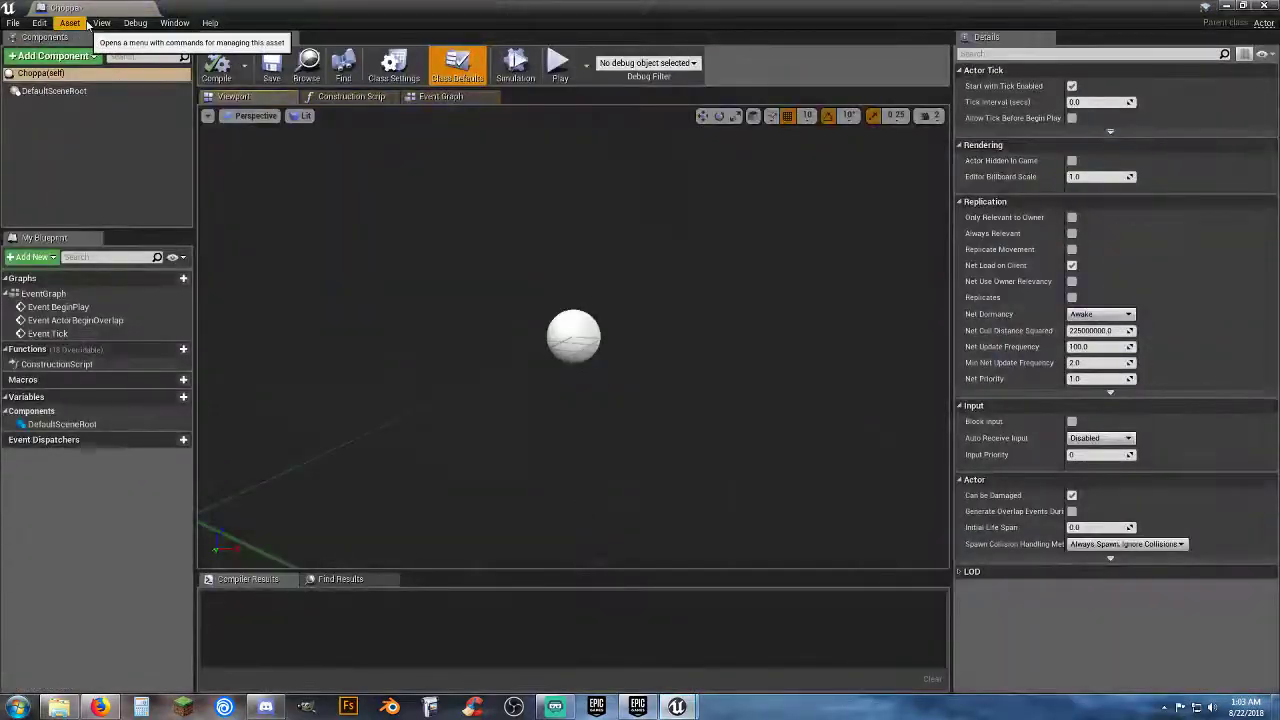
{"action": "left_click_drag", "start_coordinate": [98, 7], "coordinate": [238, 6]}
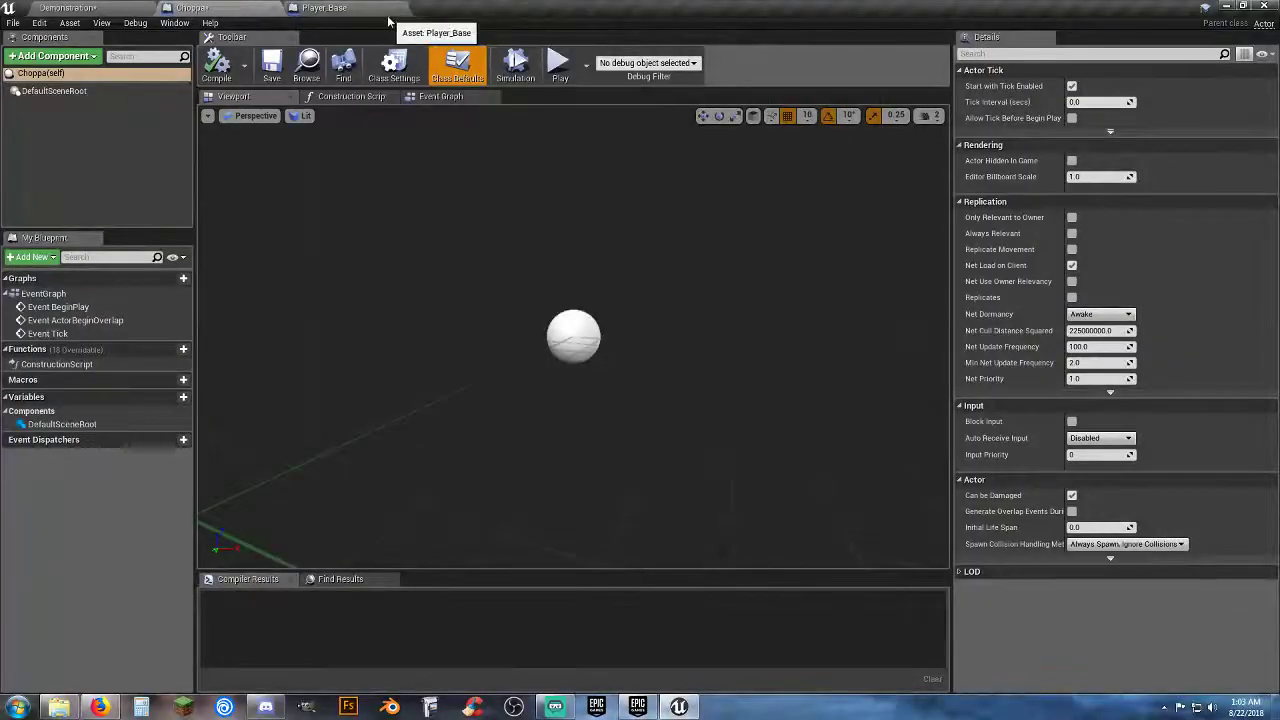
Select SK_Veh_Helicopter_01 in PolygonHeist's Vehicles folder and add it to the Choppa Blueprint as a Skeletal Mesh component.
{"action": "left_click", "coordinate": [104, 12]}
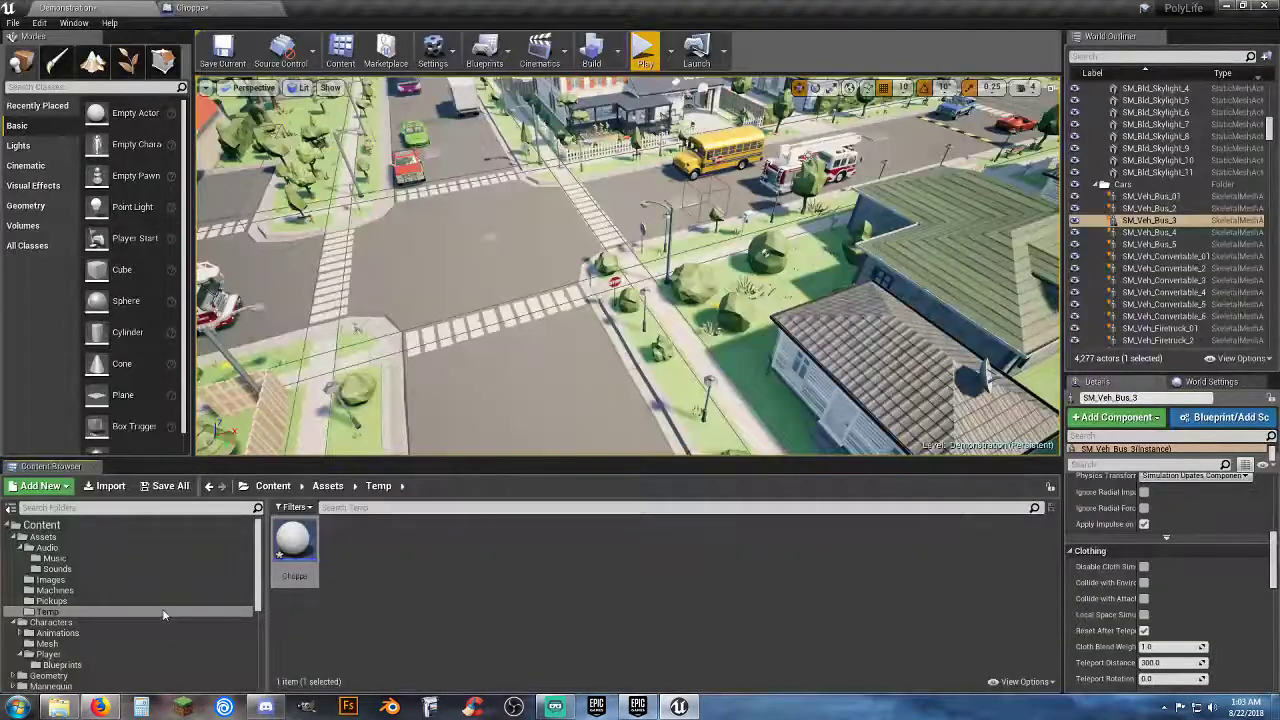
{"action": "scroll", "coordinate": [110, 645], "scroll_direction": "down", "scroll_amount": 10}
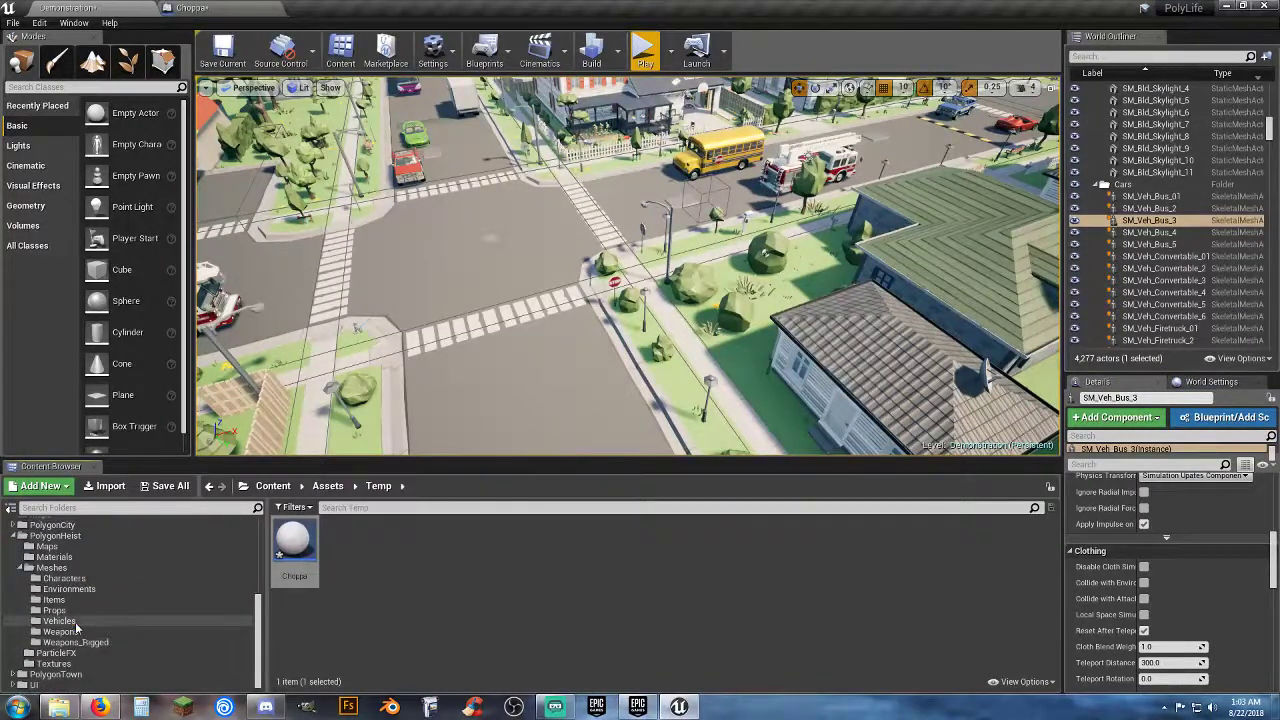
{"action": "left_click", "coordinate": [75, 621]}
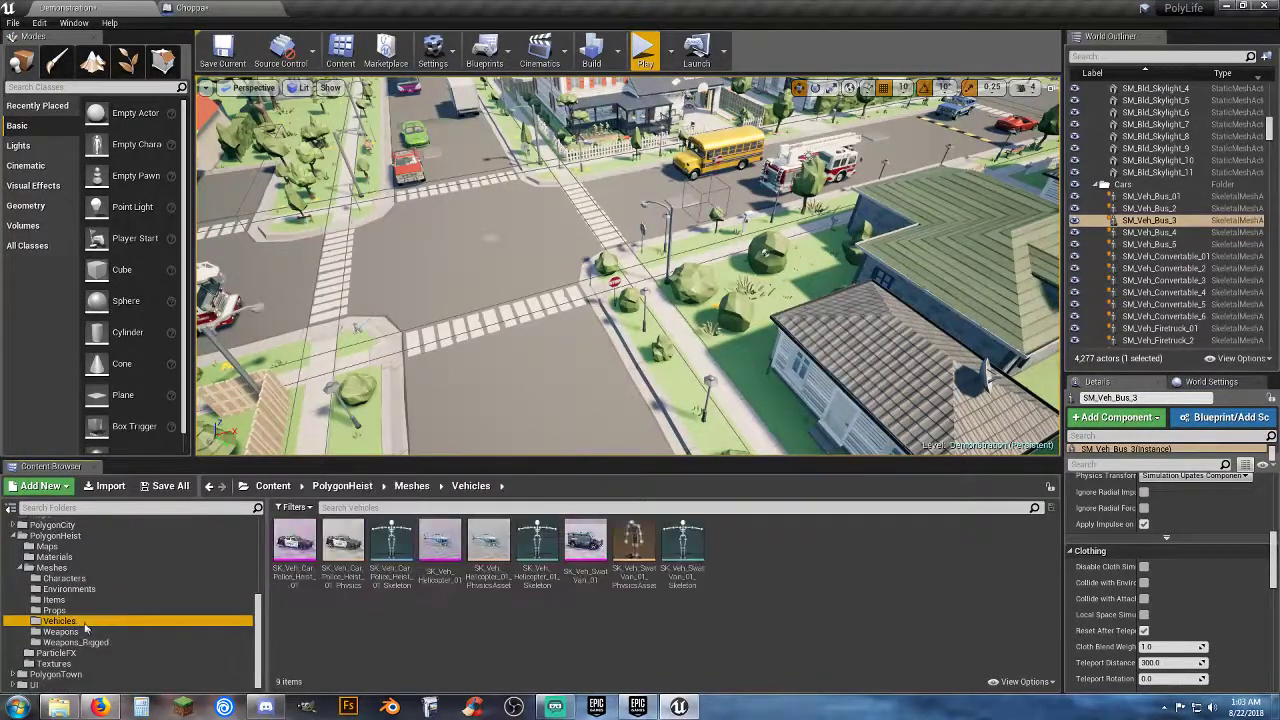
{"action": "left_click", "coordinate": [444, 584]}
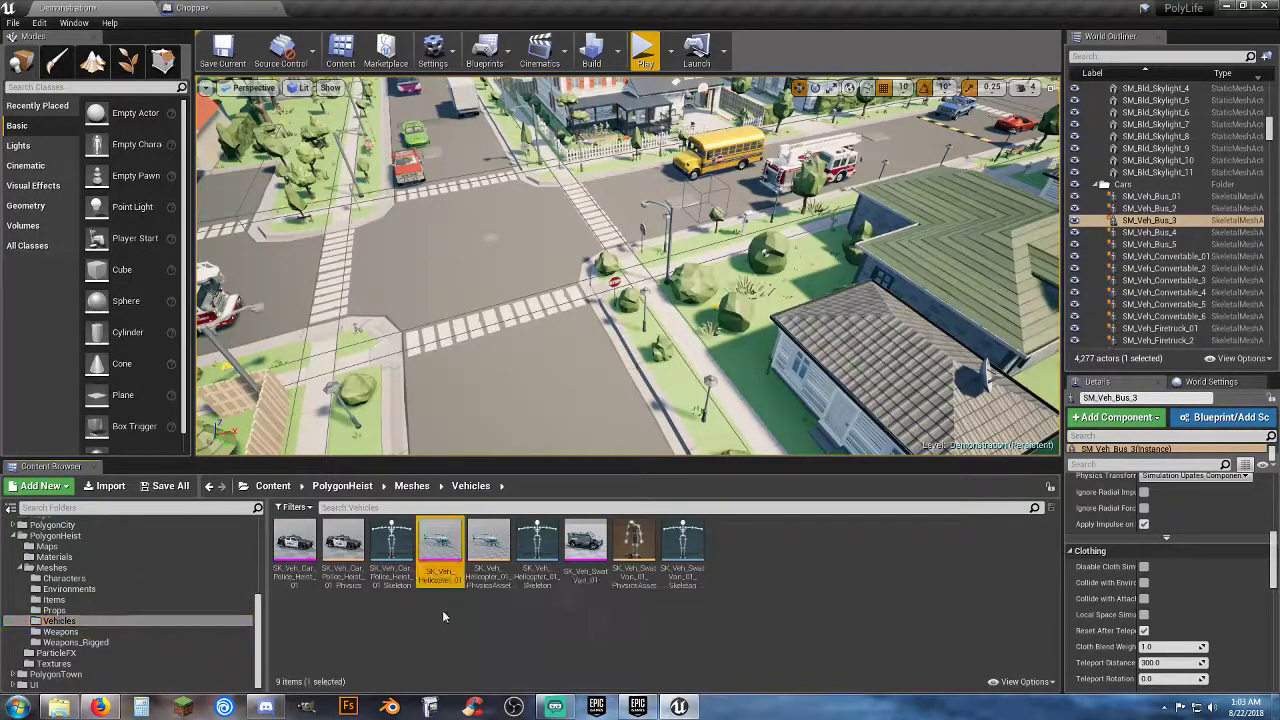
{"action": "left_click", "coordinate": [226, 12]}
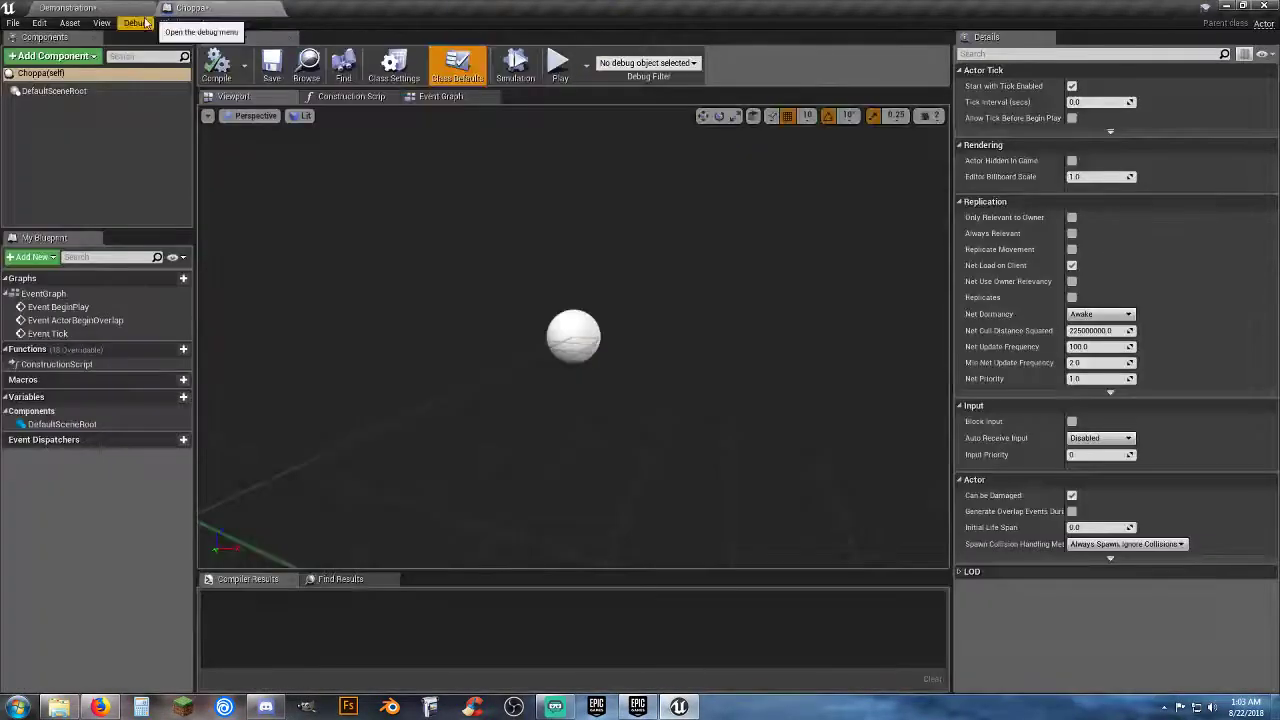
{"action": "left_click", "coordinate": [53, 55]}
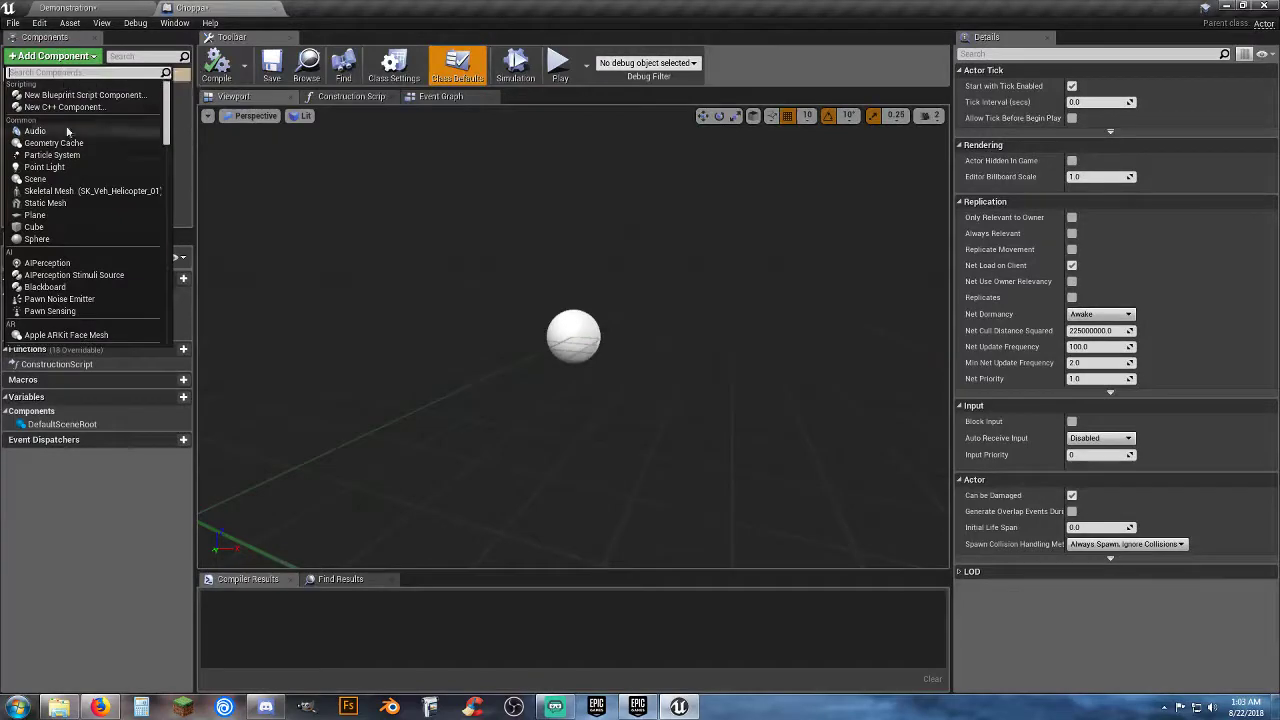
{"action": "left_click", "coordinate": [71, 190]}
{"action": "left_click", "coordinate": [535, 246]}
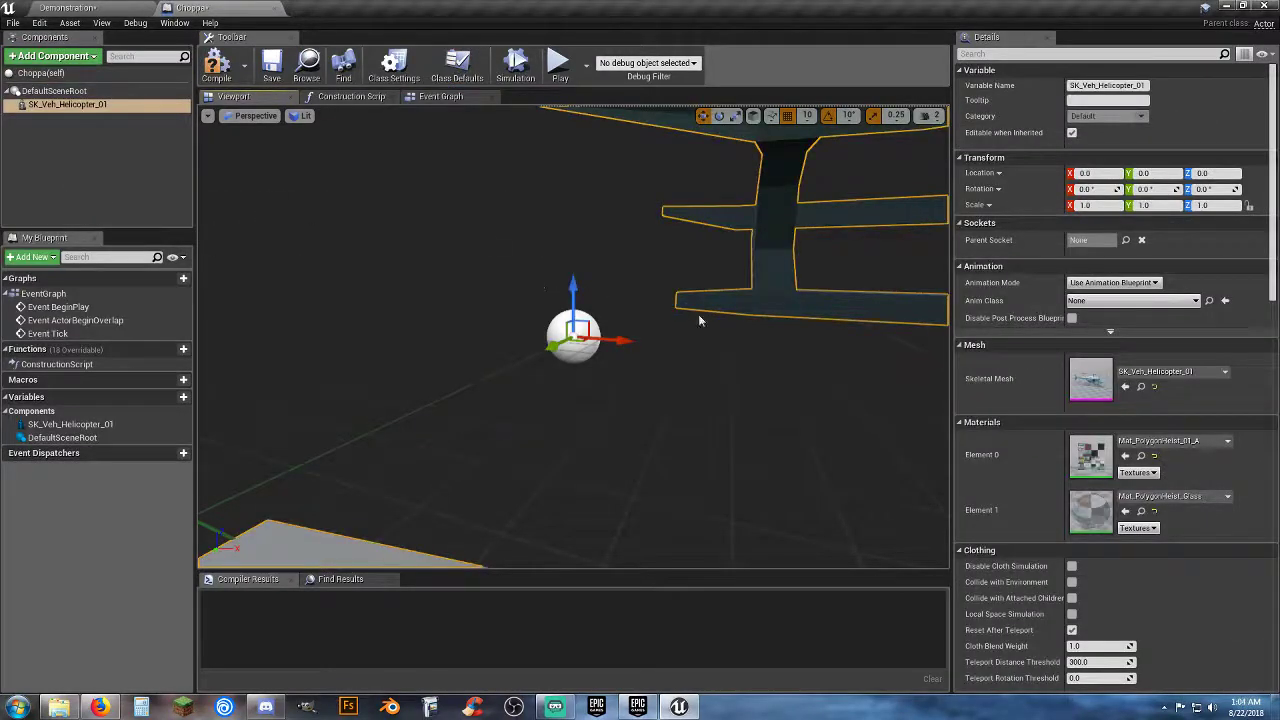
Close the Choppa Blueprint and browse back to the Temp folder under Assets.
{"action": "right_click_drag", "start_coordinate": [700, 319], "coordinate": [610, 340]}
{"action": "right_click_drag", "start_coordinate": [706, 297], "coordinate": [760, 262]}
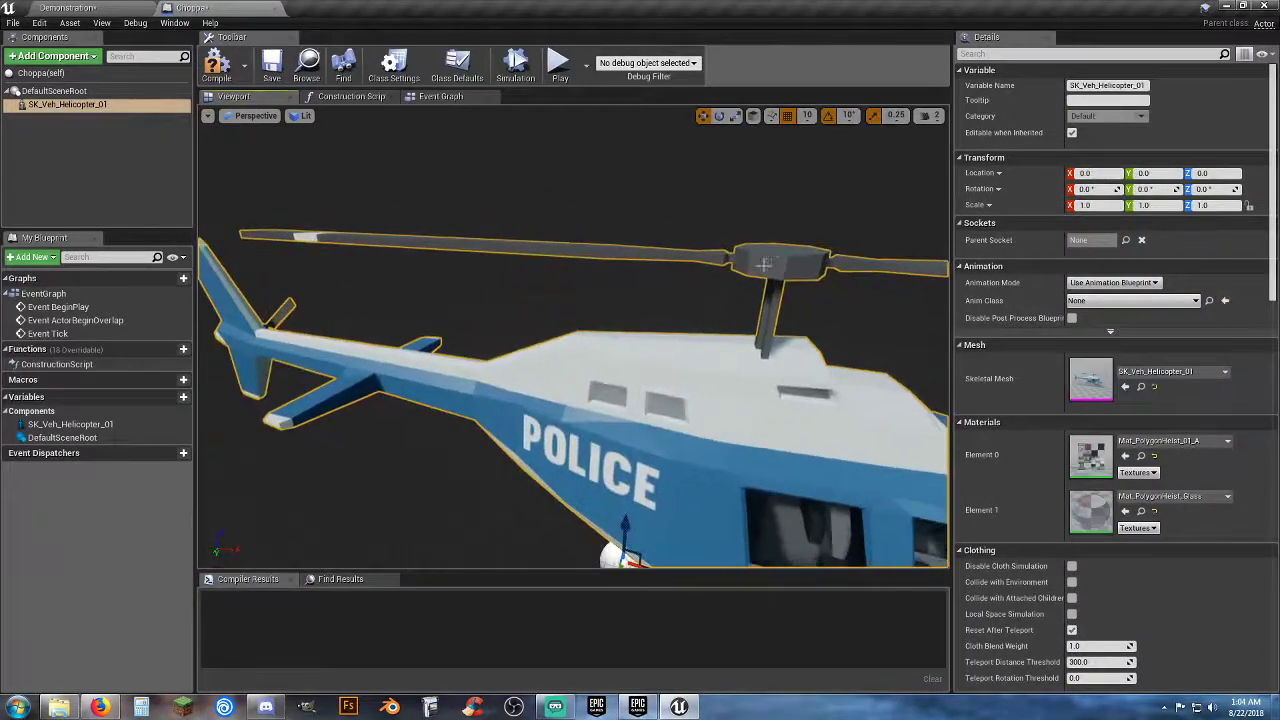
{"action": "mouse_move", "coordinate": [771, 306]}
{"action": "right_mouse_down"}
{"action": "mouse_move", "coordinate": [850, 312]}
{"action": "mouse_move", "coordinate": [763, 323]}
{"action": "right_mouse_up"}
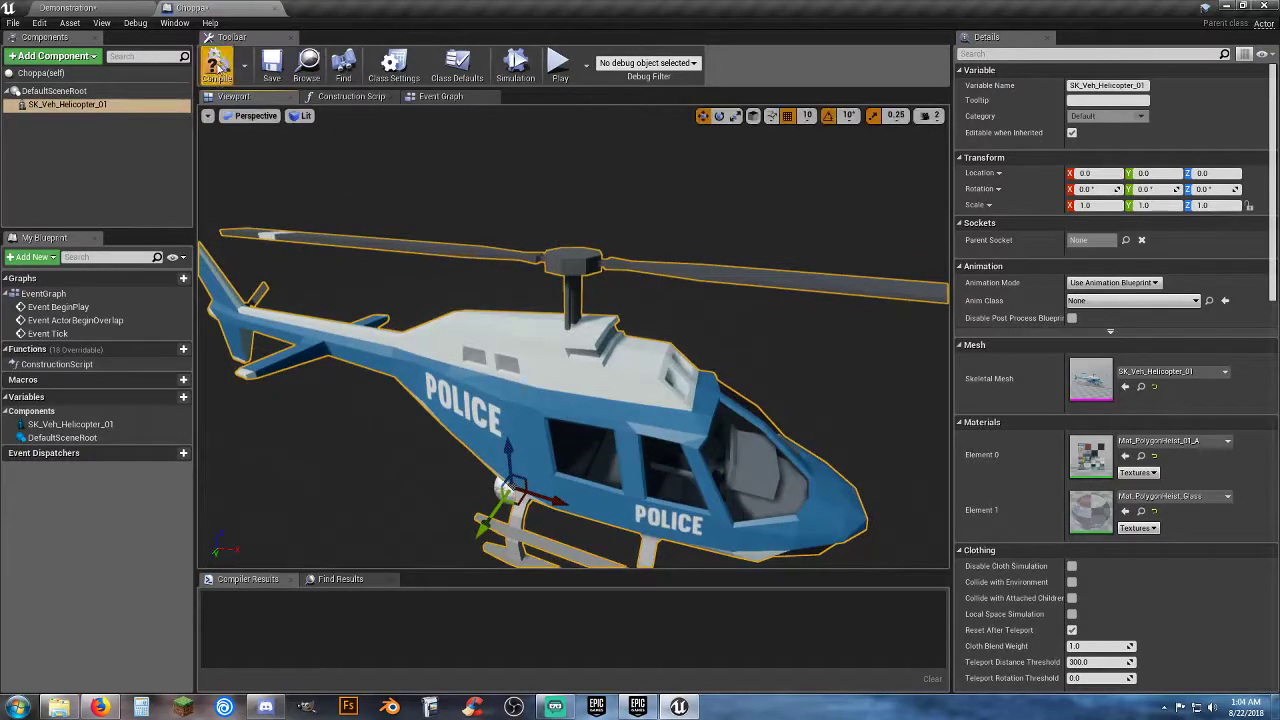
{"action": "left_click", "coordinate": [275, 9]}
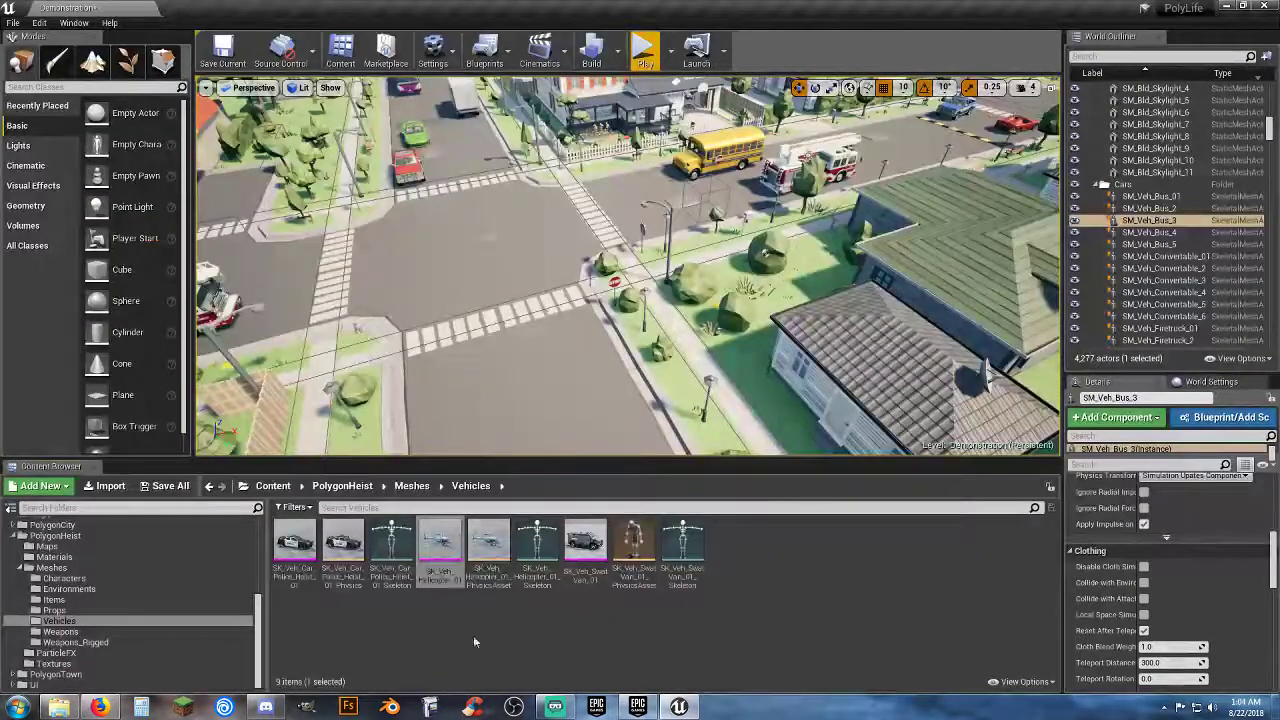
{"action": "left_click_drag", "start_coordinate": [257, 652], "coordinate": [257, 572]}
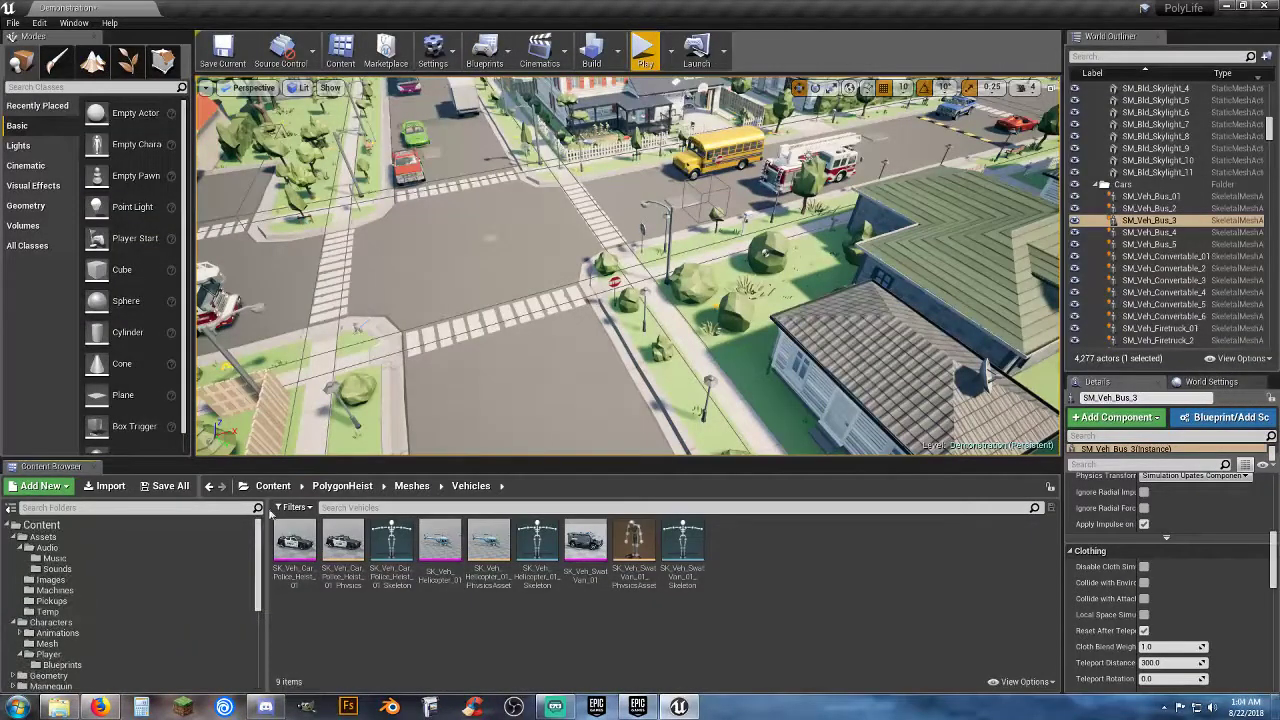
{"action": "left_click", "coordinate": [53, 611]}
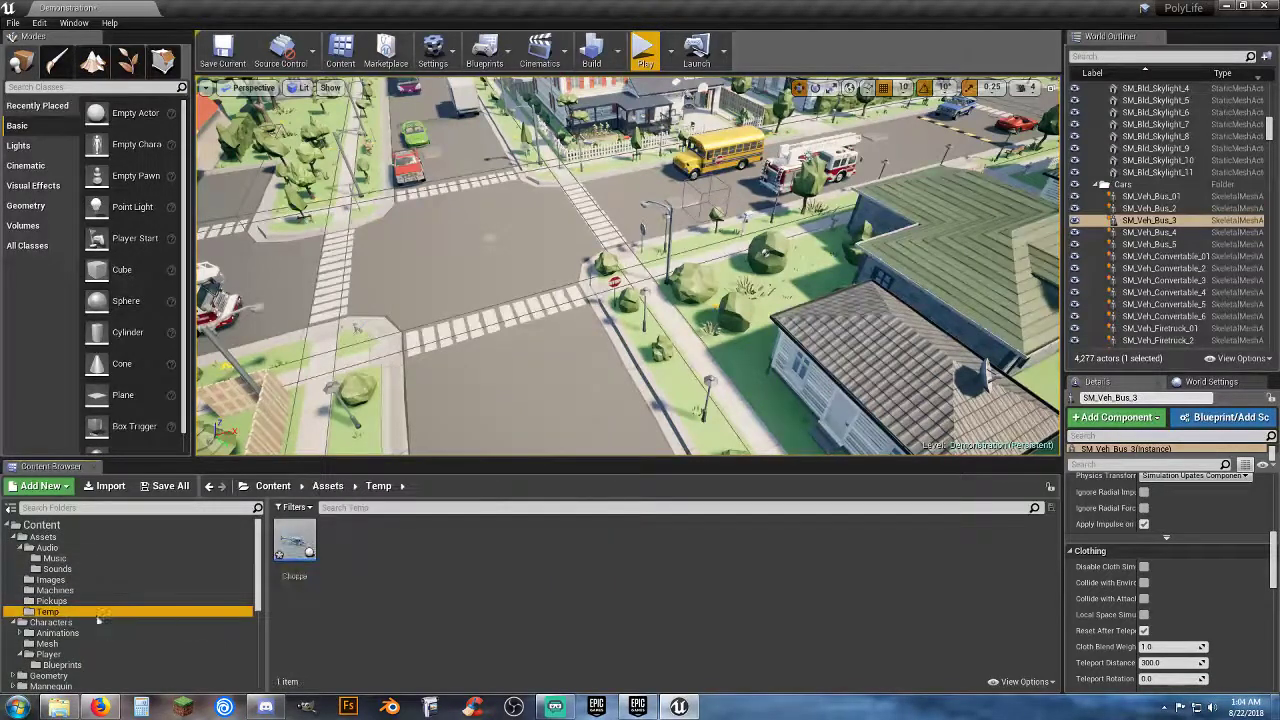
Force delete the Choppa blueprint from the Assets/Temp folder.
{"action": "left_click", "coordinate": [303, 550]}
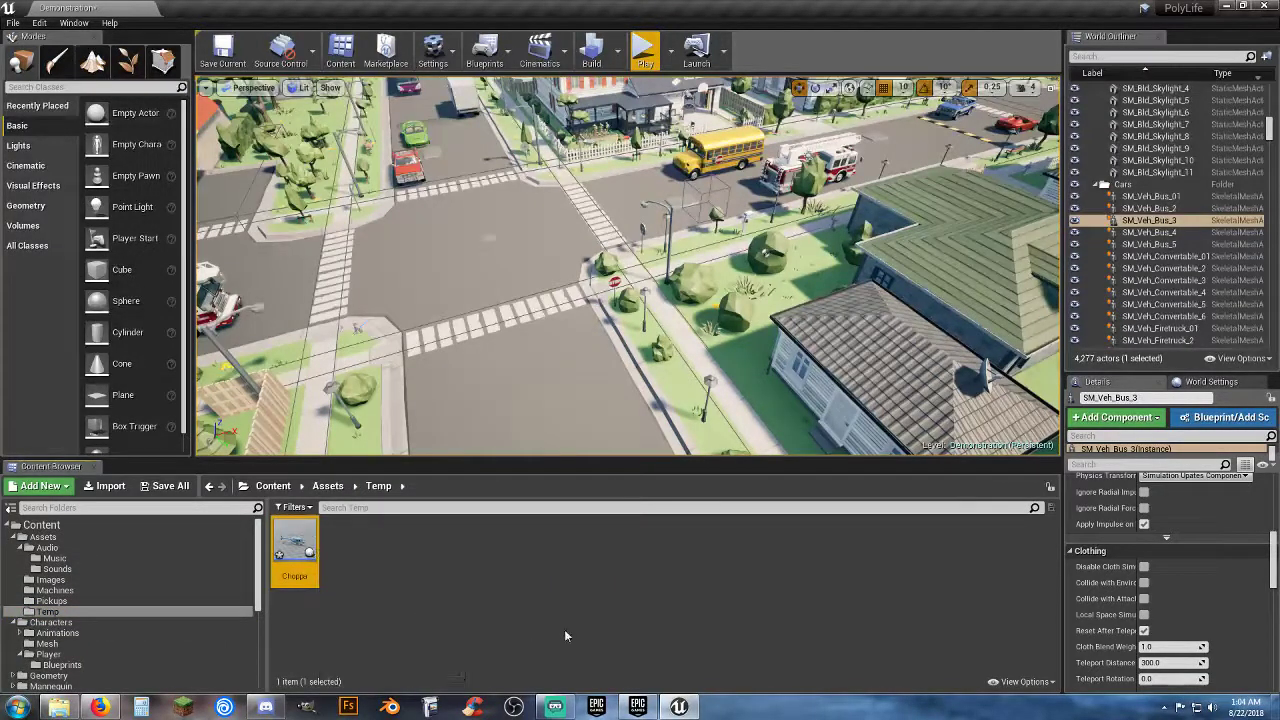
{"action": "key", "text": "Delete"}
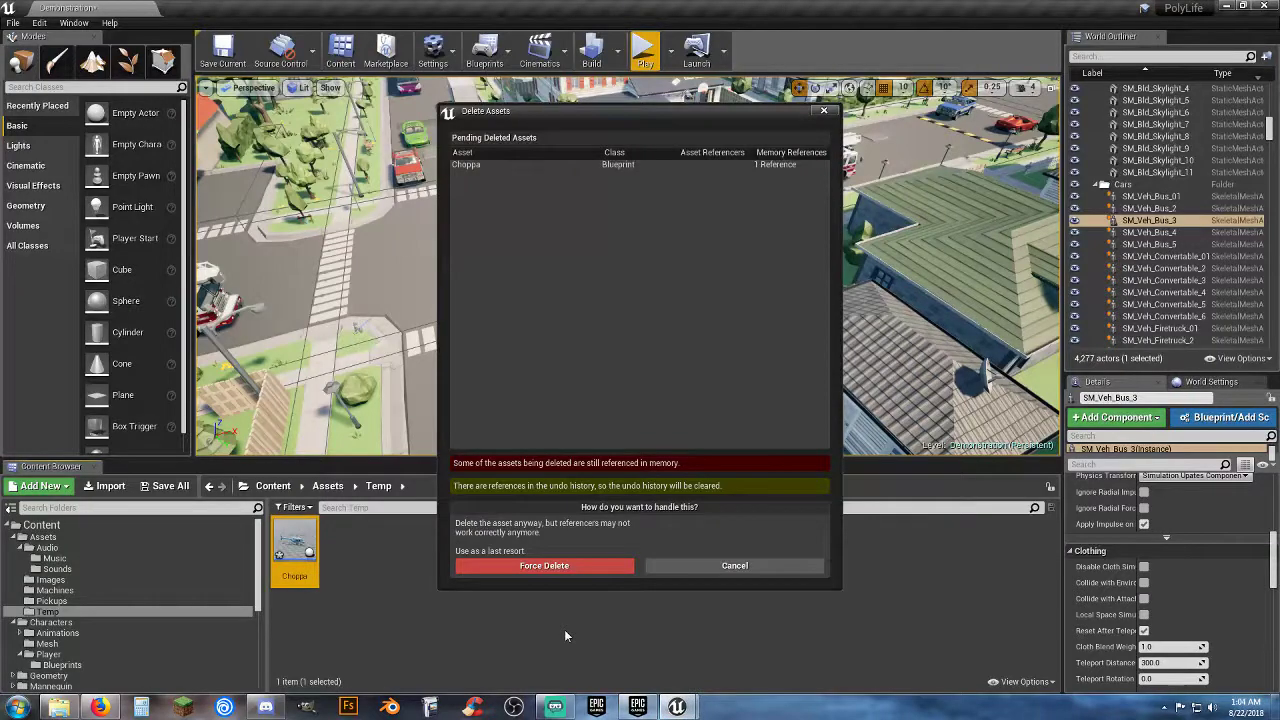
{"action": "left_click", "coordinate": [544, 565]}
{"action": "right_click_drag", "start_coordinate": [541, 389], "coordinate": [790, 296]}
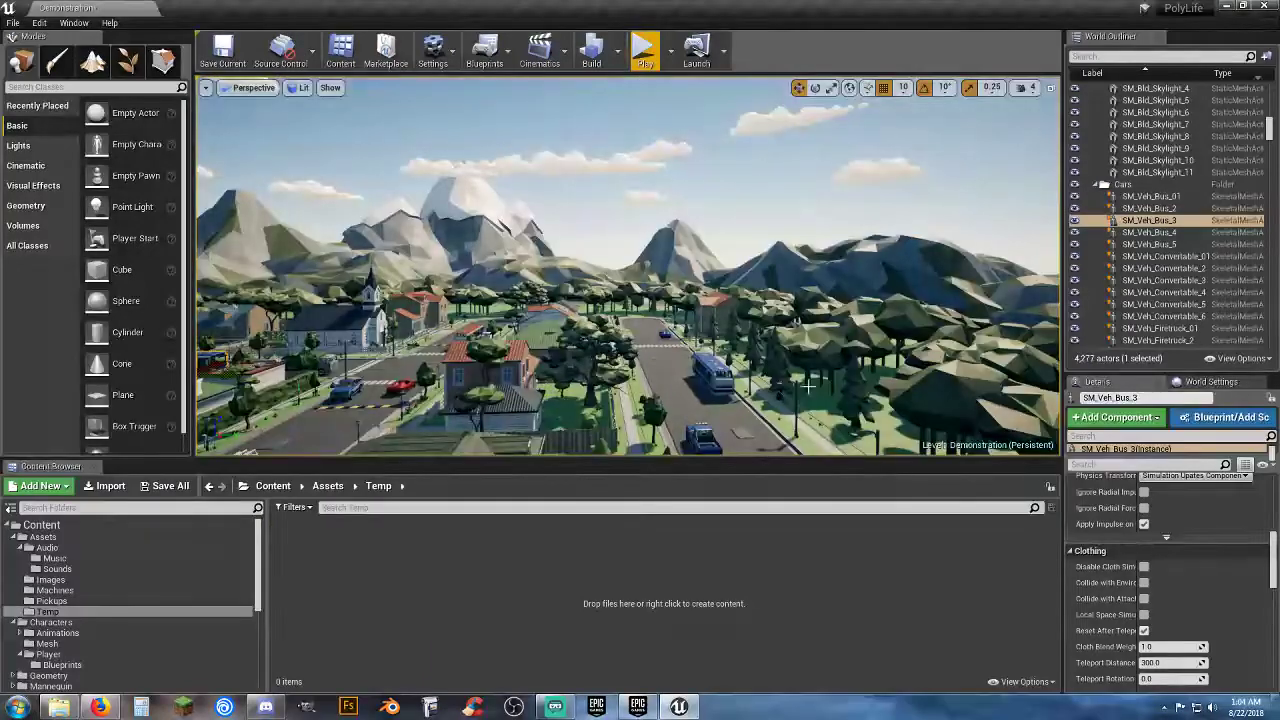
{"action": "right_click_drag", "start_coordinate": [640, 270], "coordinate": [295, 262]}
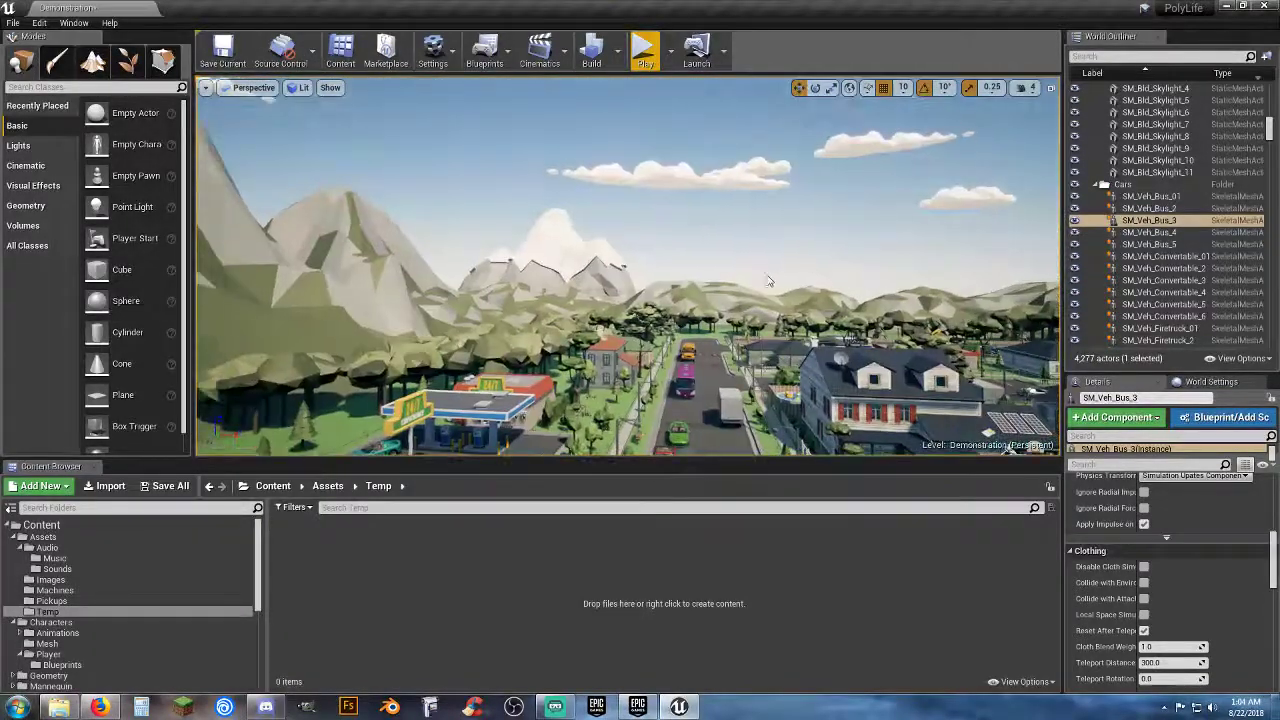
{"action": "key", "text": "f"}
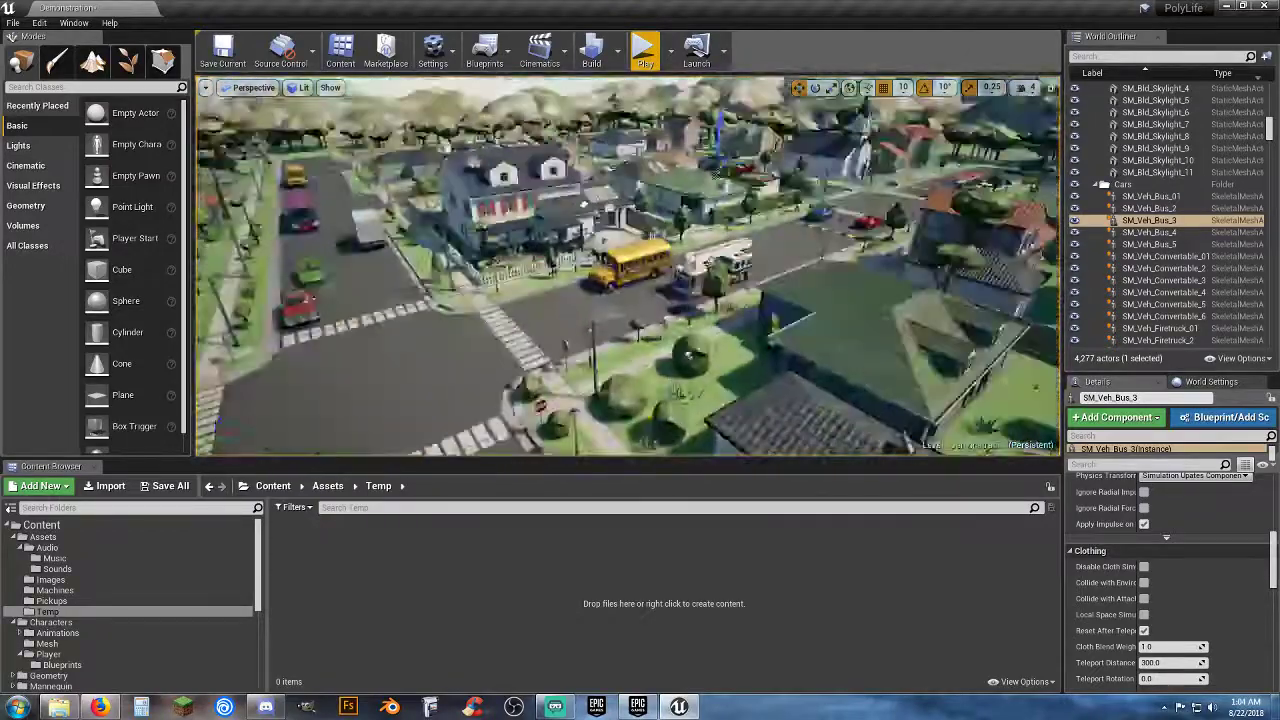
{"action": "right_click_drag", "start_coordinate": [725, 287], "coordinate": [830, 249]}
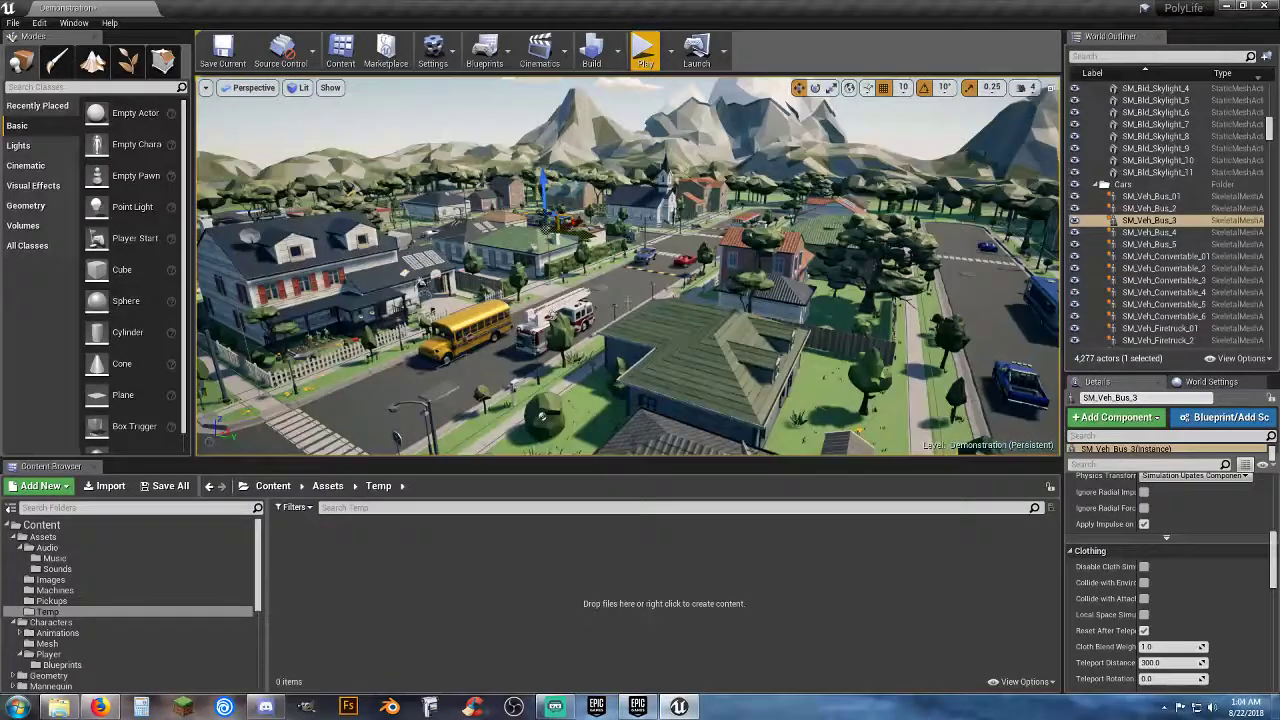
{"action": "right_click_drag", "start_coordinate": [629, 302], "coordinate": [625, 330]}
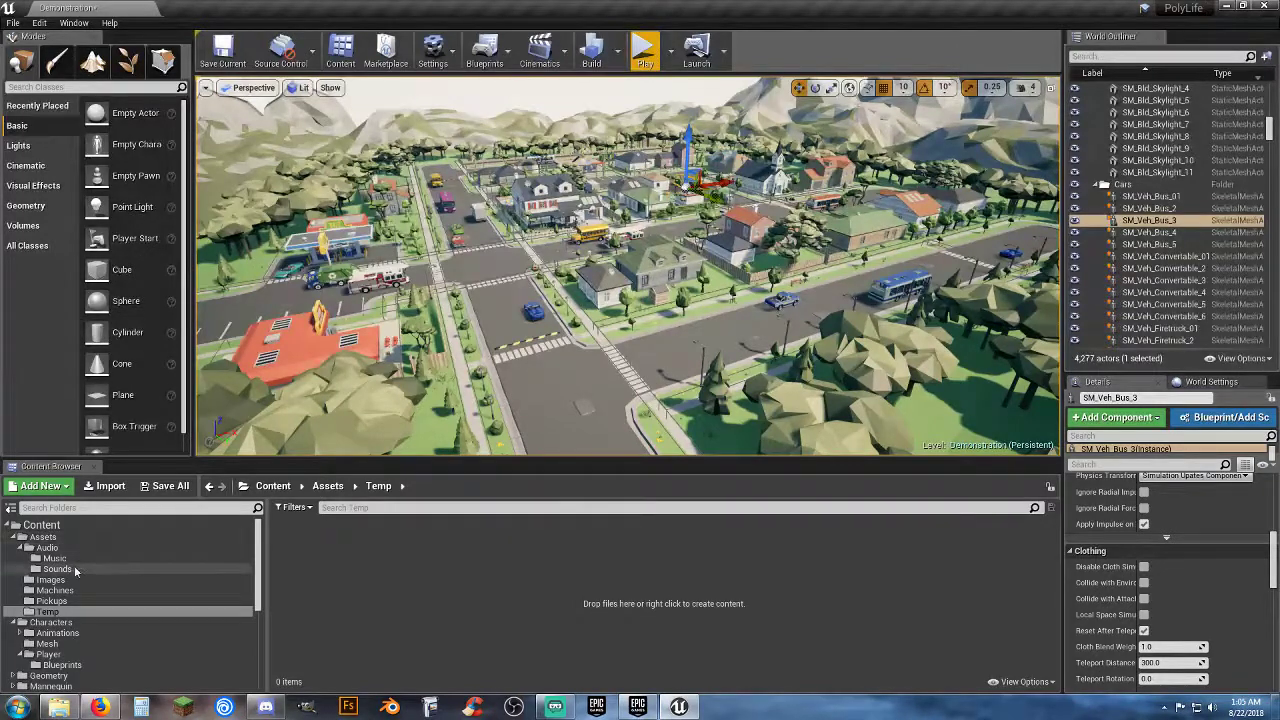
Look through the Audio/Sounds folder and open the PolygonHeist Weapons_Rigged mesh folder.
{"action": "left_click", "coordinate": [74, 569]}
{"action": "scroll", "coordinate": [664, 665], "scroll_direction": "down", "scroll_amount": 1}
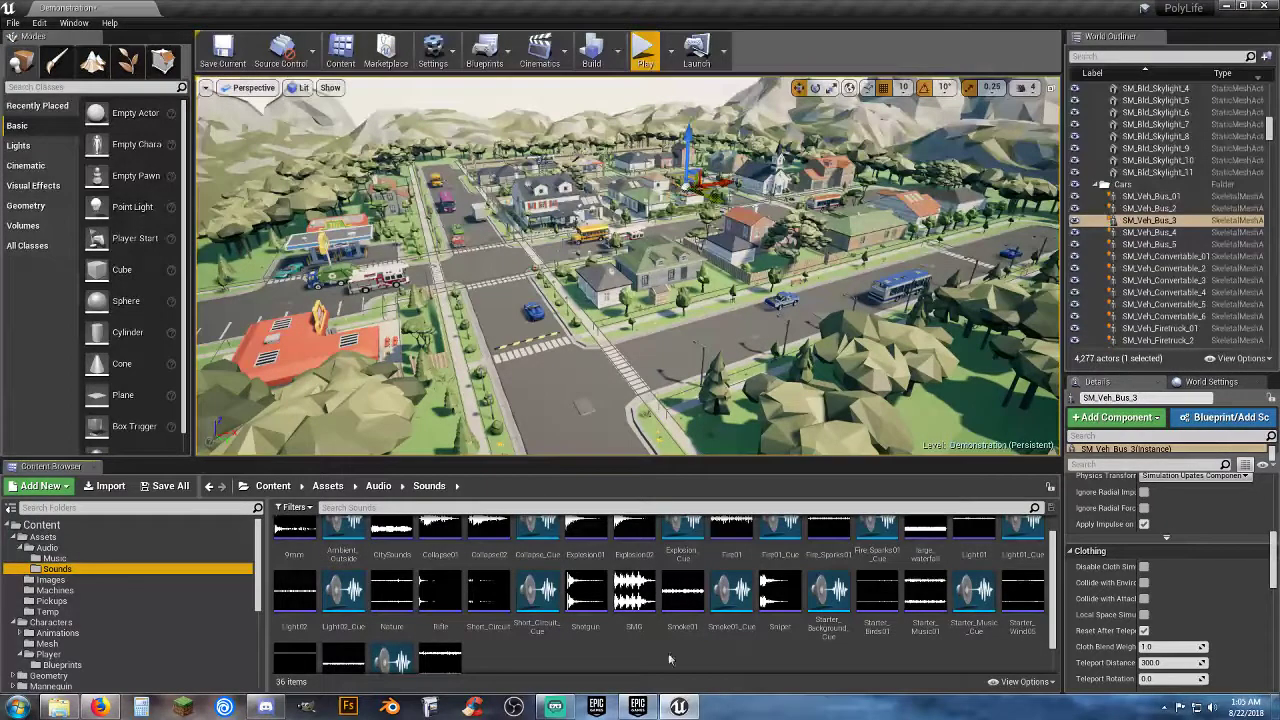
{"action": "scroll", "coordinate": [101, 588], "scroll_direction": "down", "scroll_amount": 3}
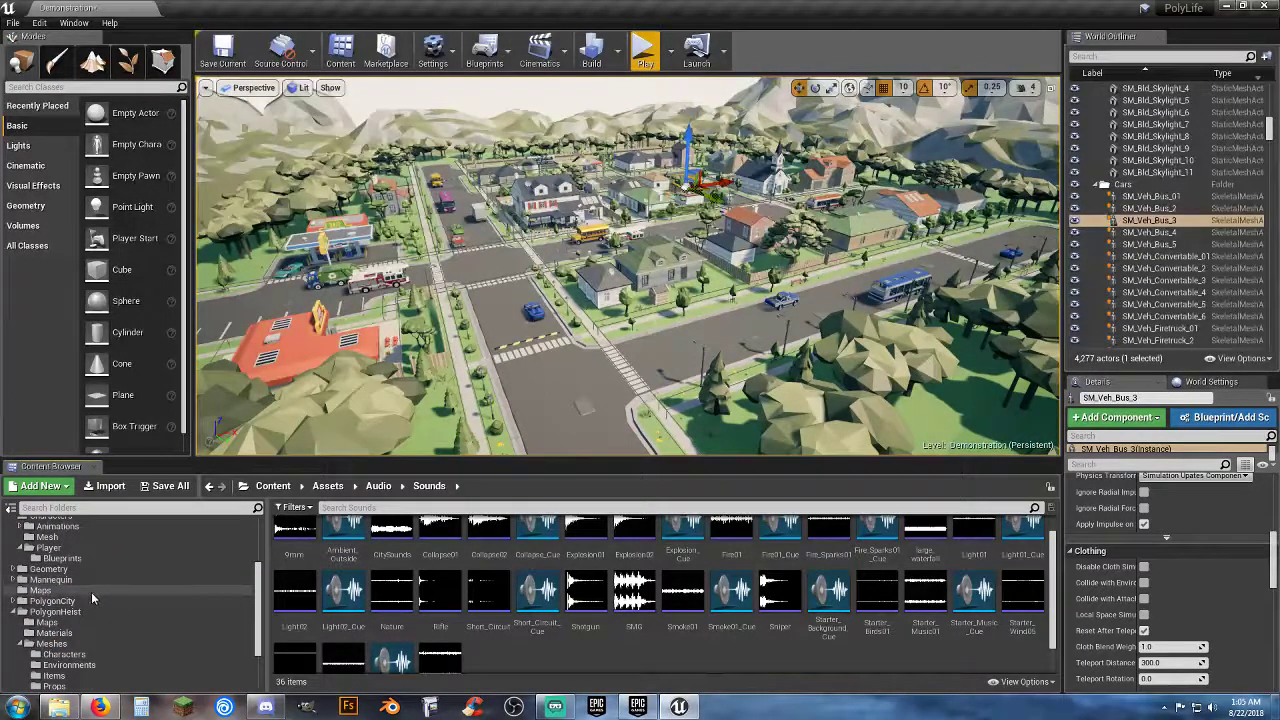
{"action": "scroll", "coordinate": [35, 651], "scroll_direction": "down", "scroll_amount": 2}
{"action": "left_click", "coordinate": [62, 655]}
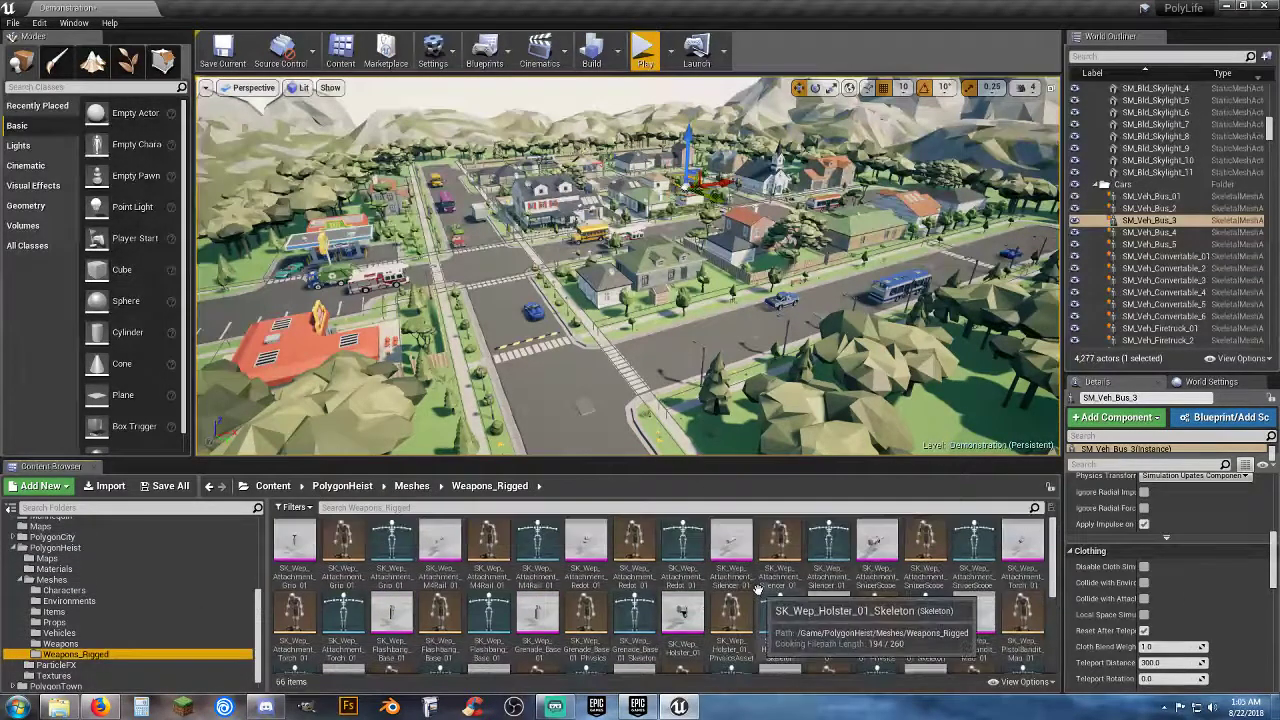
Compare the PolygonHeist Weapons folder with Weapons_Rigged and look through the rigged weapon assets.
{"action": "left_click", "coordinate": [60, 644]}
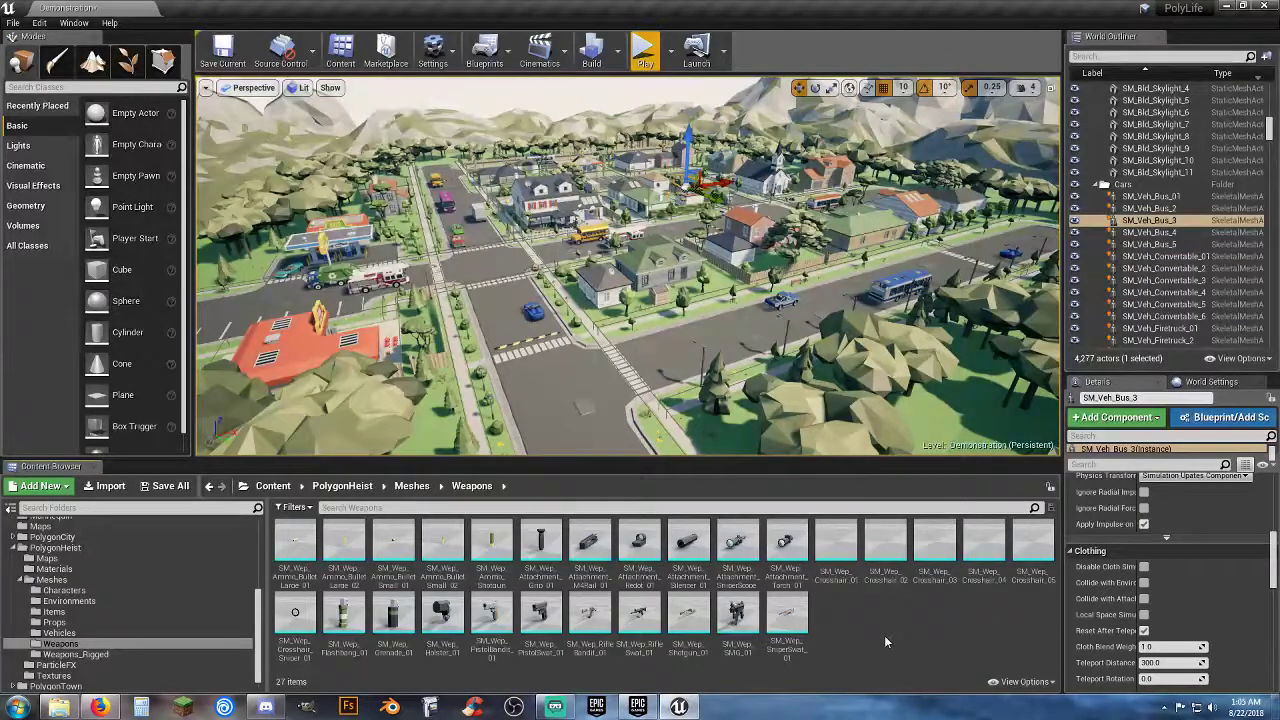
{"action": "left_click", "coordinate": [98, 656]}
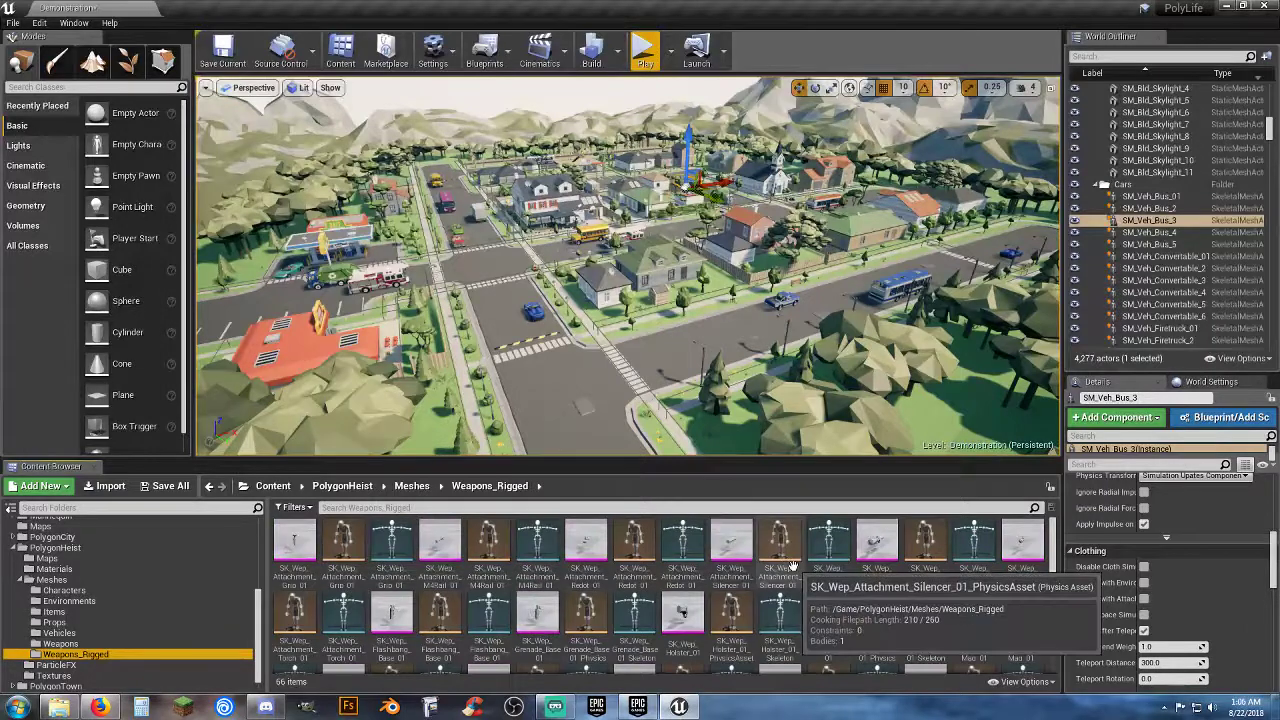
{"action": "scroll", "coordinate": [792, 566], "scroll_direction": "down", "scroll_amount": 1}
{"action": "scroll", "coordinate": [805, 572], "scroll_direction": "down", "scroll_amount": 1}
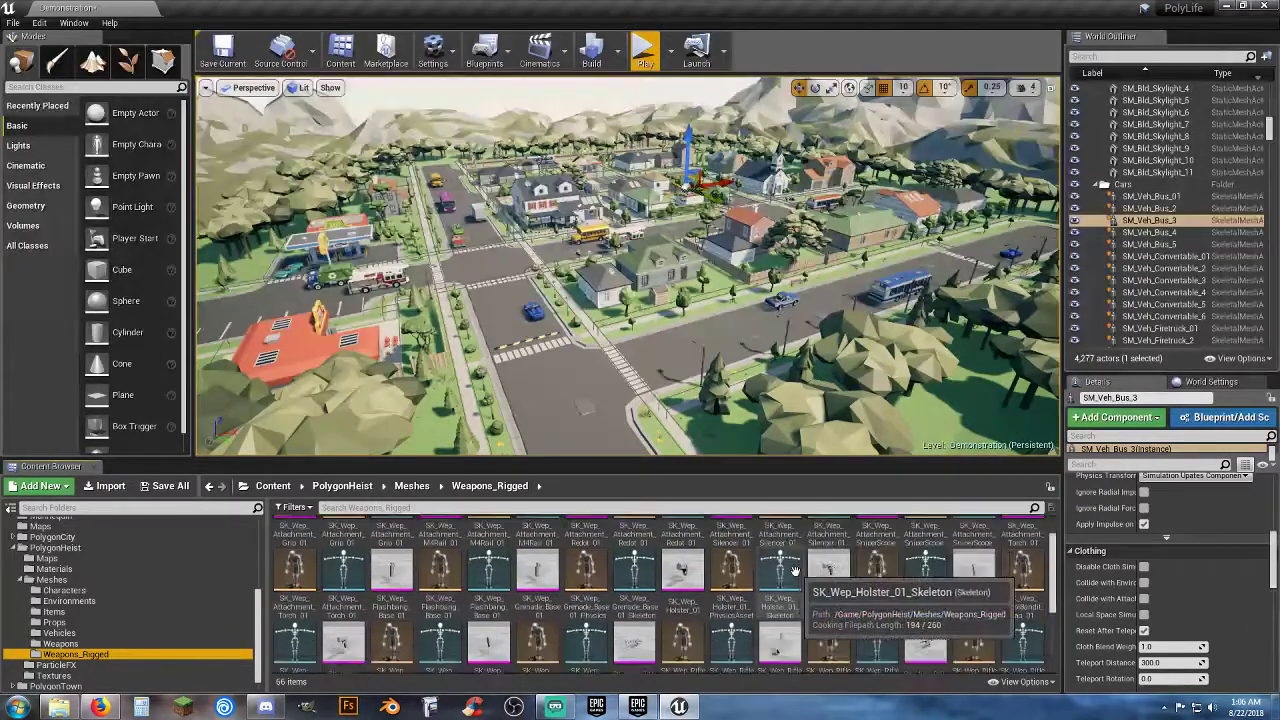
{"action": "scroll", "coordinate": [832, 575], "scroll_direction": "down", "scroll_amount": 4}
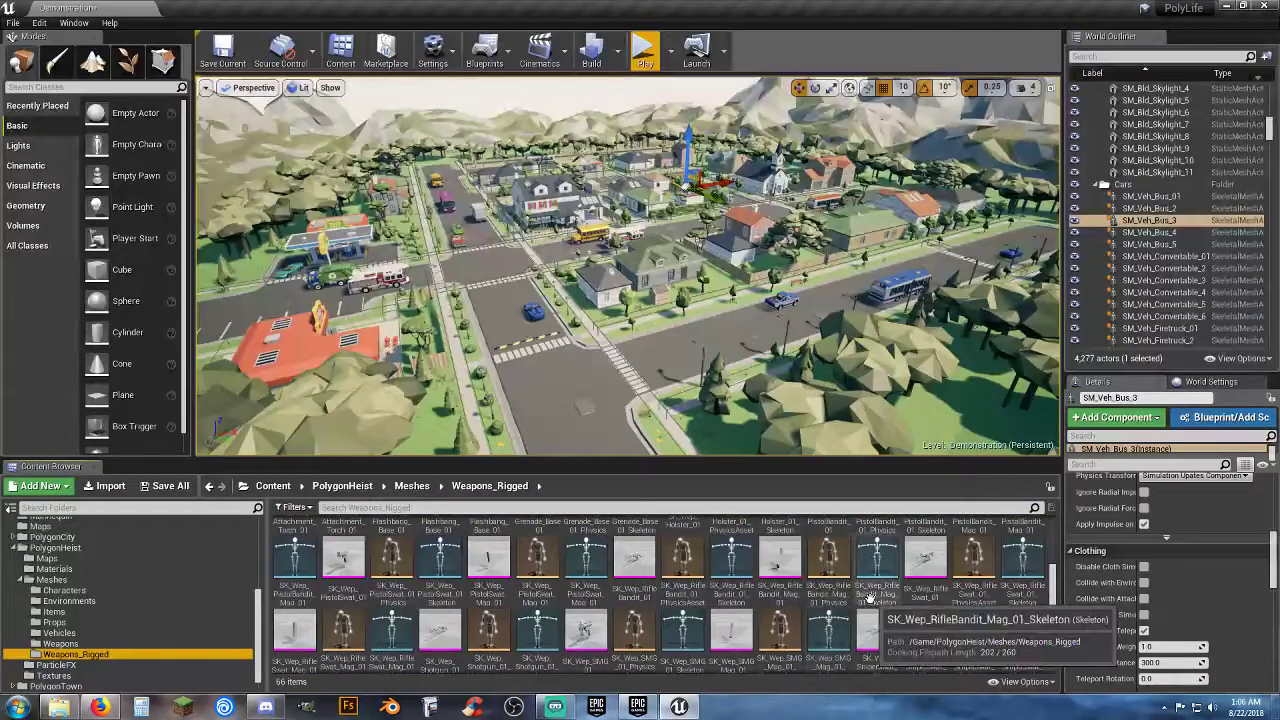
{"action": "scroll", "coordinate": [870, 598], "scroll_direction": "down", "scroll_amount": 3}
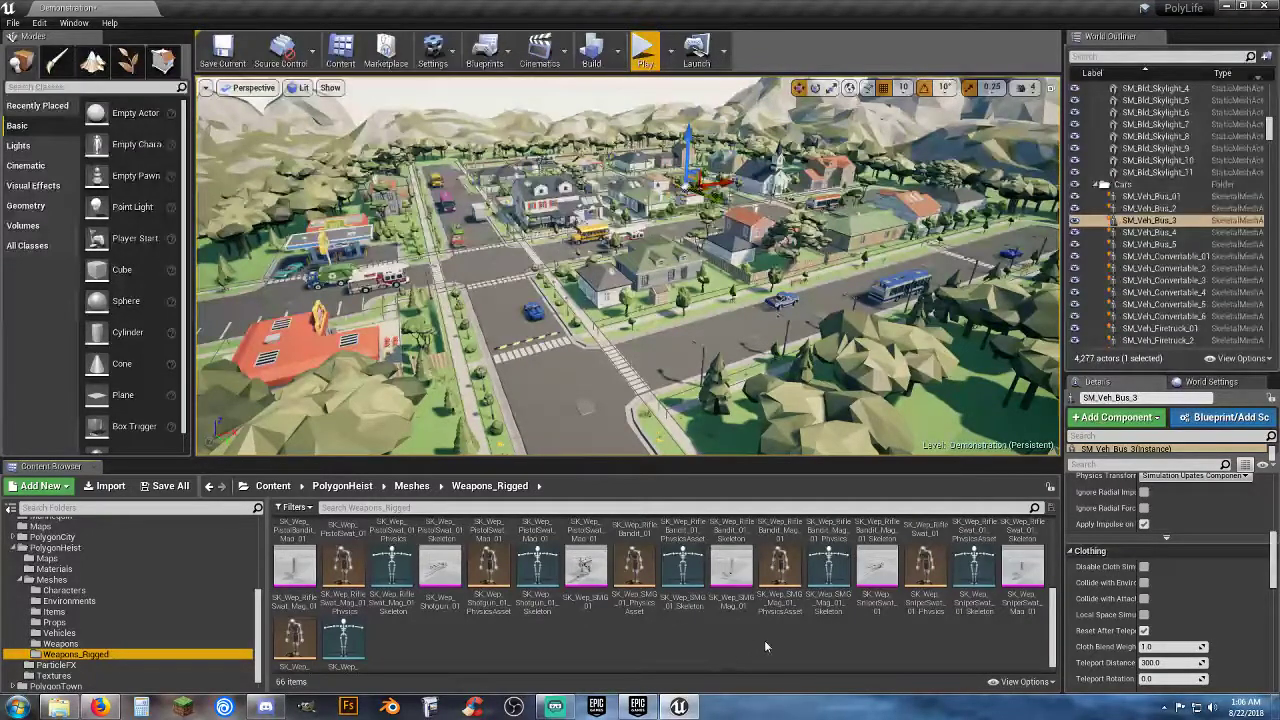
Open the SK_Wep_SniperSwat_01 skeletal mesh and inspect the rifle up close from the side.
{"action": "double_click", "coordinate": [881, 565]}
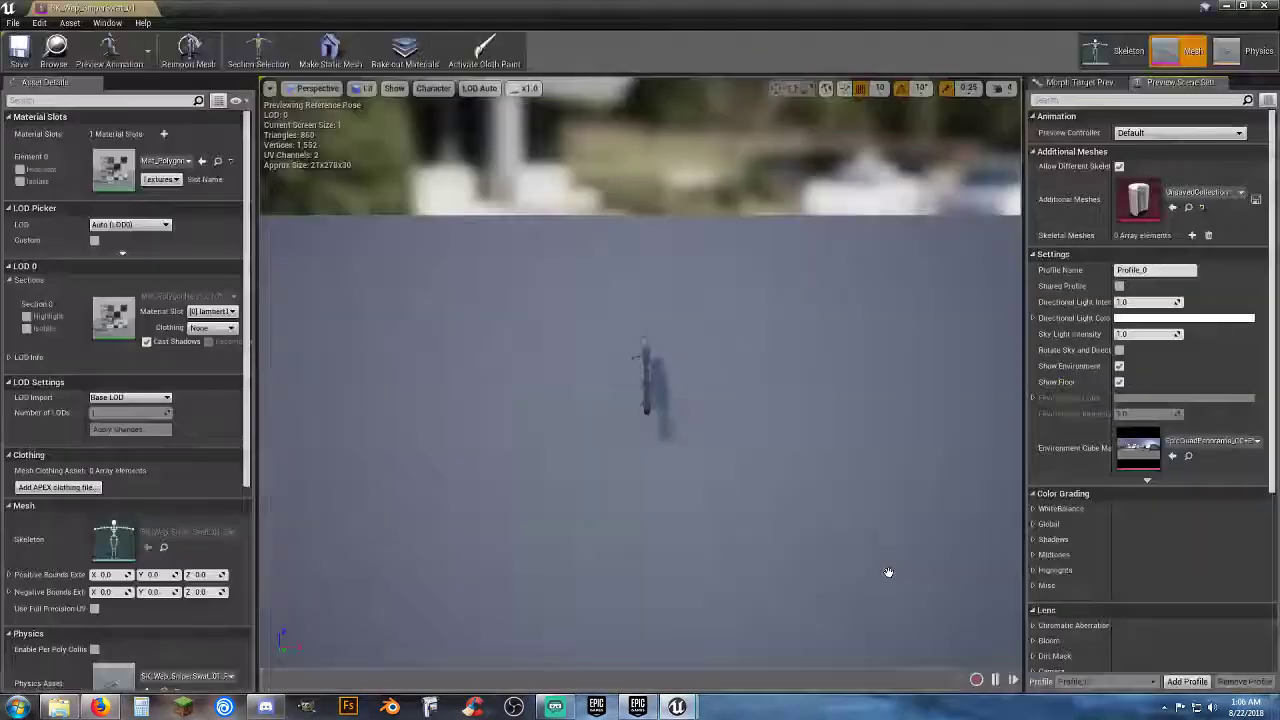
{"action": "right_click_drag", "start_coordinate": [789, 446], "coordinate": [590, 450]}
{"action": "mouse_move", "coordinate": [640, 370]}
{"action": "right_mouse_down"}
{"action": "mouse_move", "coordinate": [655, 350]}
{"action": "mouse_move", "coordinate": [632, 348]}
{"action": "right_mouse_up"}
{"action": "key", "text": "w"}
{"action": "mouse_move", "coordinate": [751, 415]}
{"action": "right_mouse_down"}
{"action": "mouse_move", "coordinate": [711, 425]}
{"action": "mouse_move", "coordinate": [741, 418]}
{"action": "right_mouse_up"}
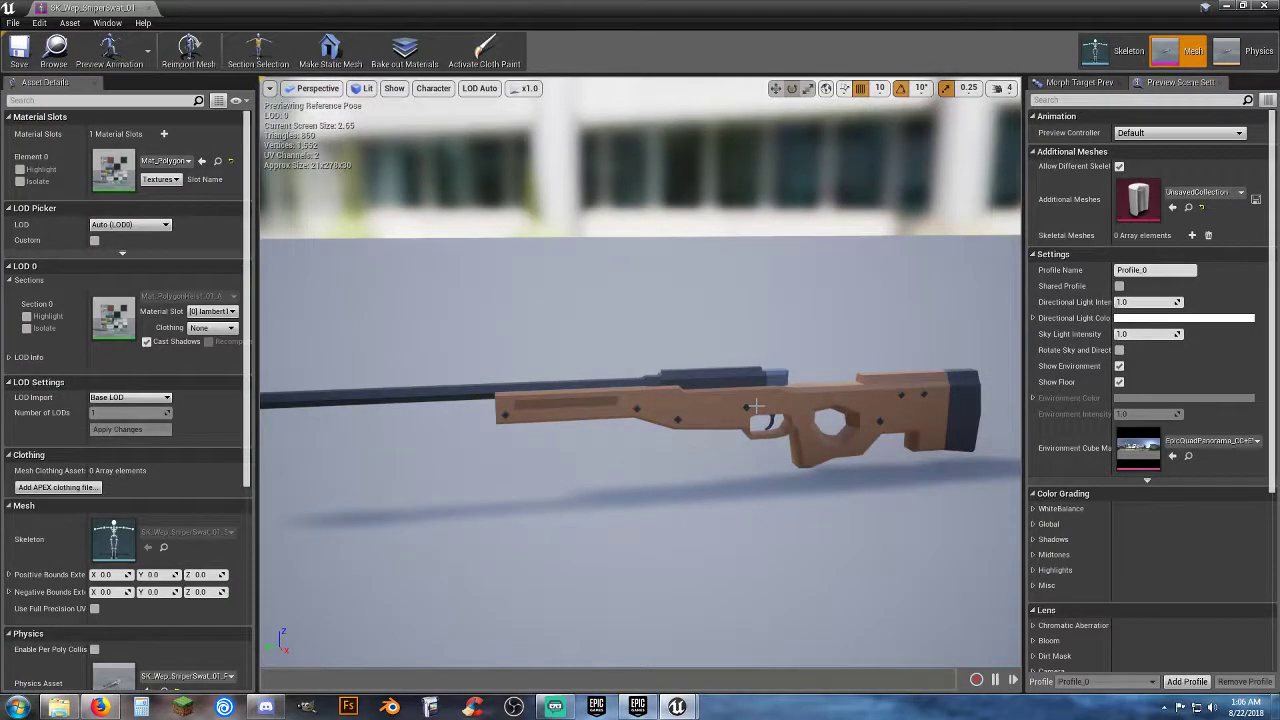
{"action": "right_click_drag", "start_coordinate": [564, 418], "coordinate": [522, 447]}
{"action": "key", "text": "s"}
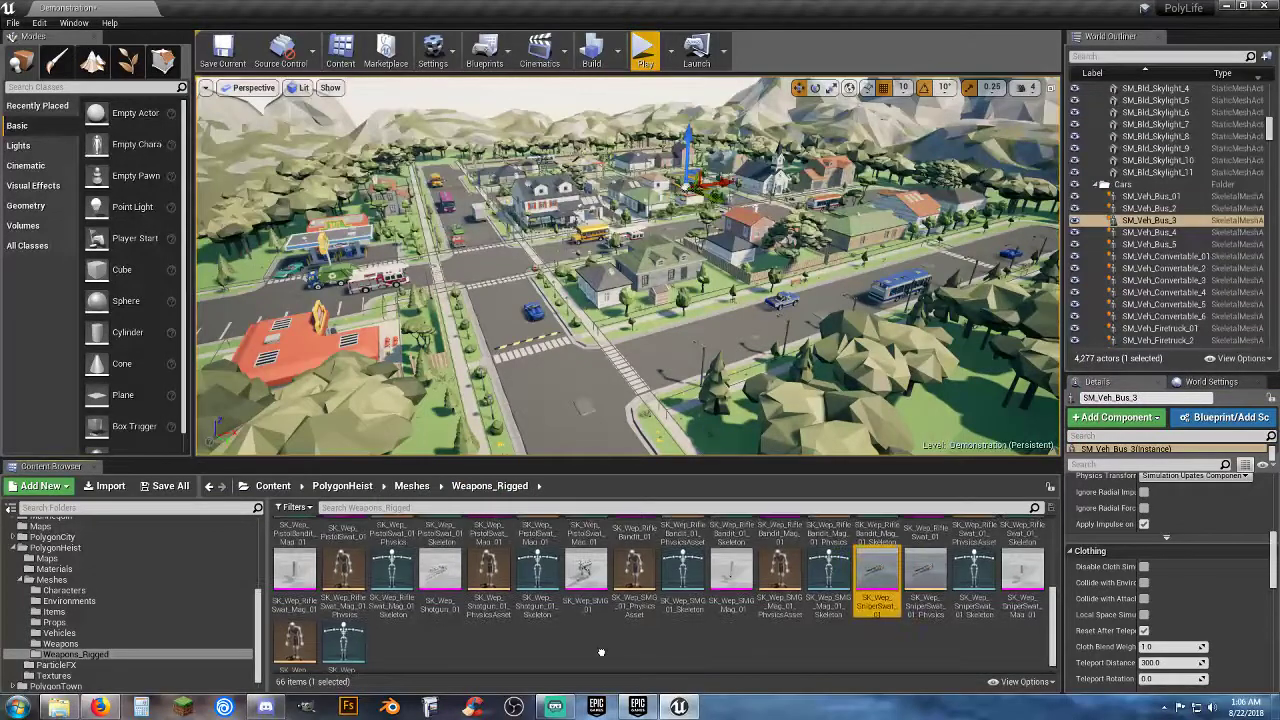
Review the remaining rigged weapon assets and return to the PolygonHeist Weapons folder.
{"action": "scroll", "coordinate": [610, 645], "scroll_direction": "up", "scroll_amount": 3}
{"action": "scroll", "coordinate": [652, 646], "scroll_direction": "up", "scroll_amount": 1}
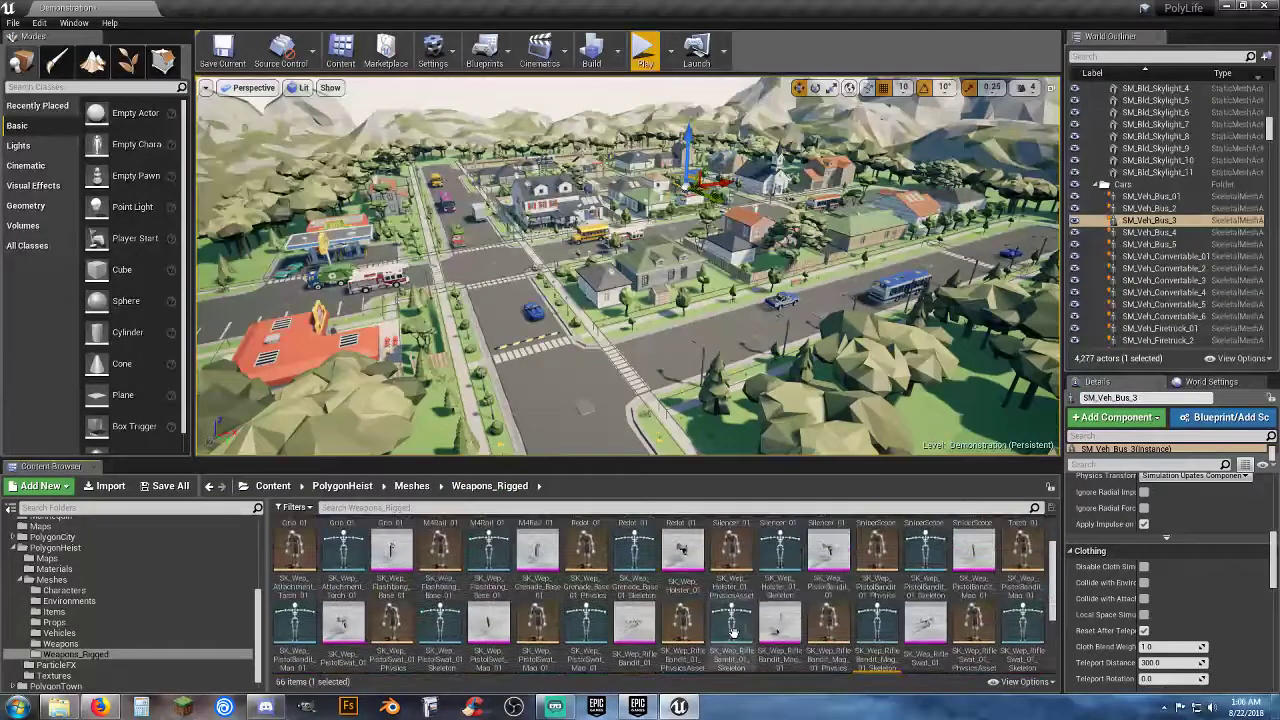
{"action": "scroll", "coordinate": [748, 613], "scroll_direction": "down", "scroll_amount": 3}
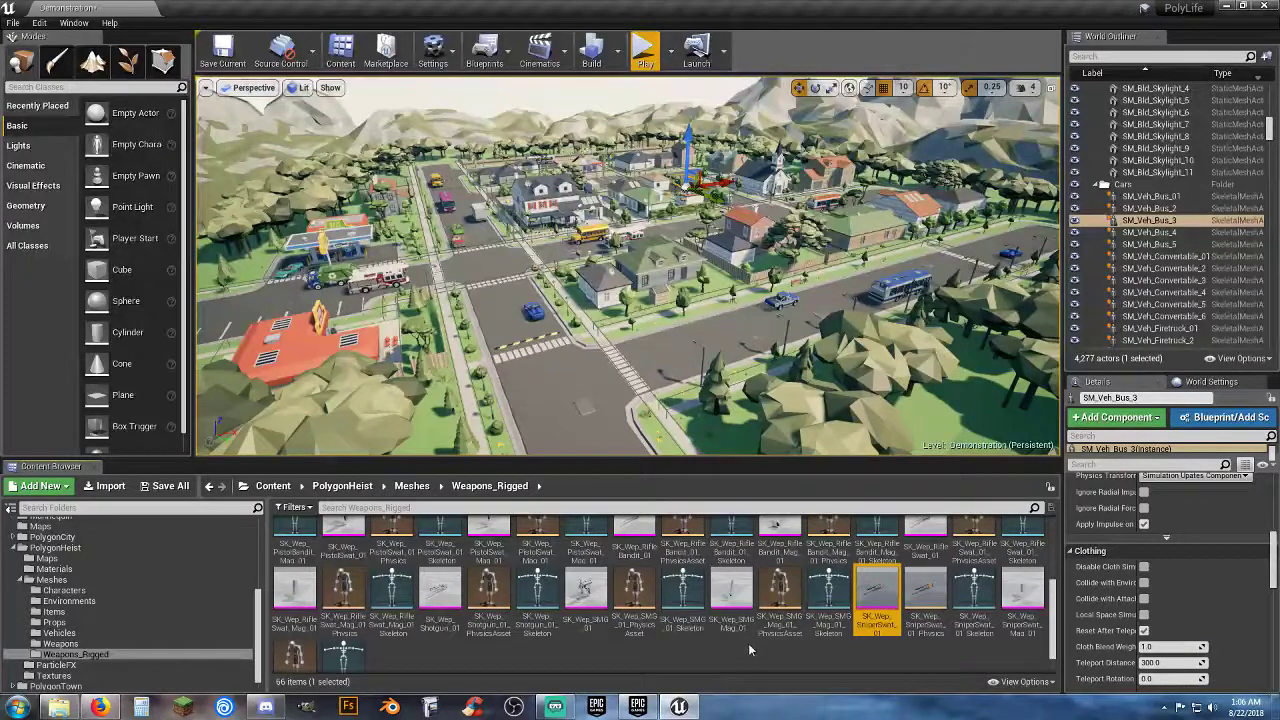
{"action": "scroll", "coordinate": [780, 600], "scroll_direction": "up", "scroll_amount": 1}
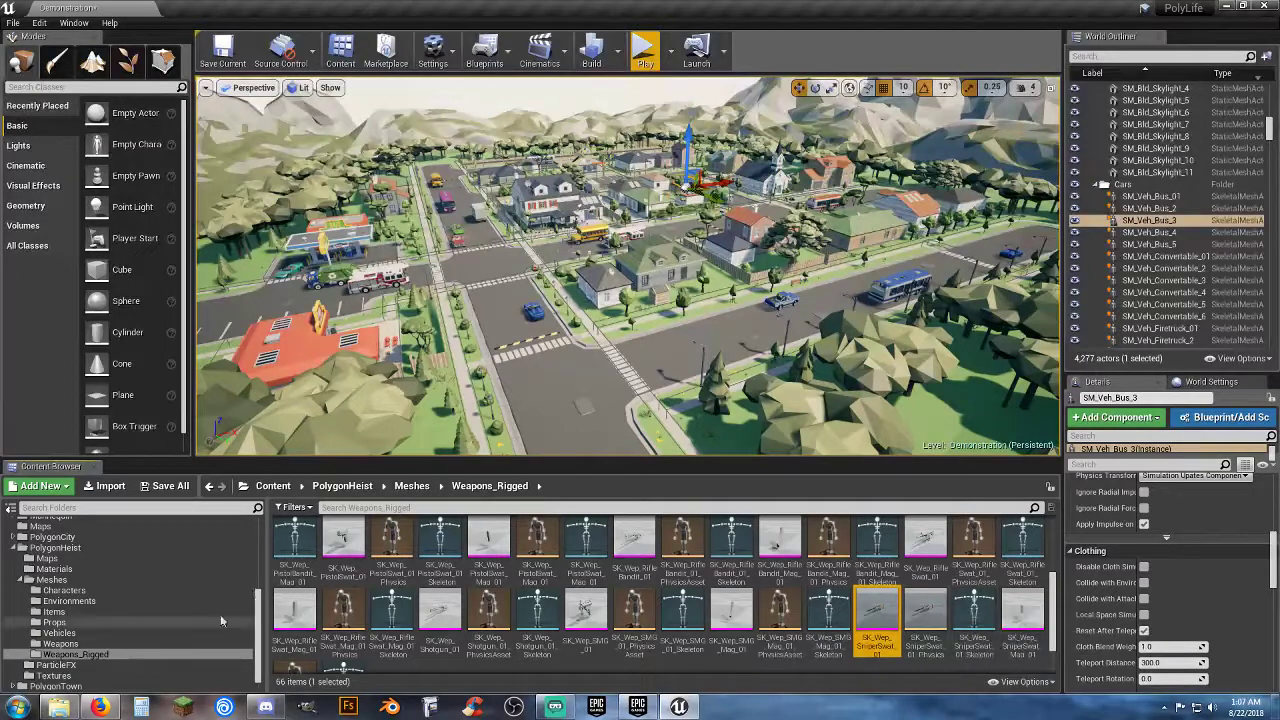
{"action": "left_click", "coordinate": [80, 646]}
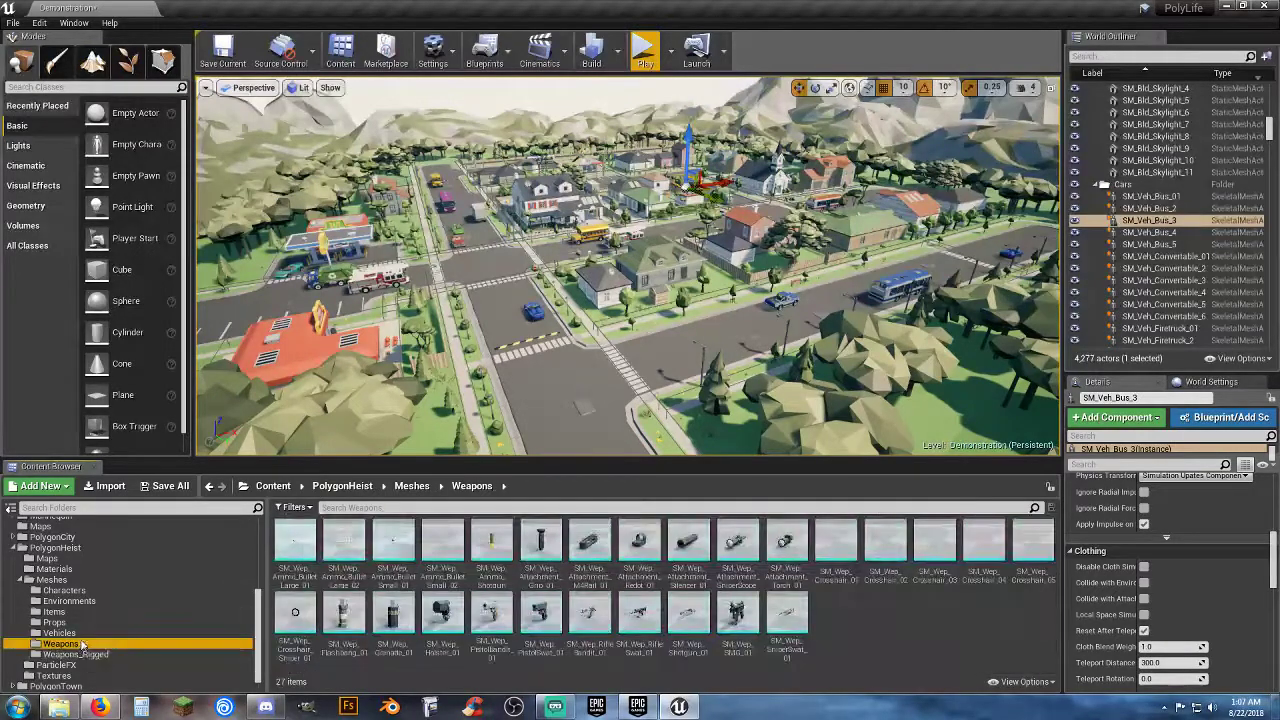
Examine the wheel bones in the police car's skeleton from the PolygonHeist Vehicles folder, and close the skeleton editor.
{"action": "left_click", "coordinate": [82, 636]}
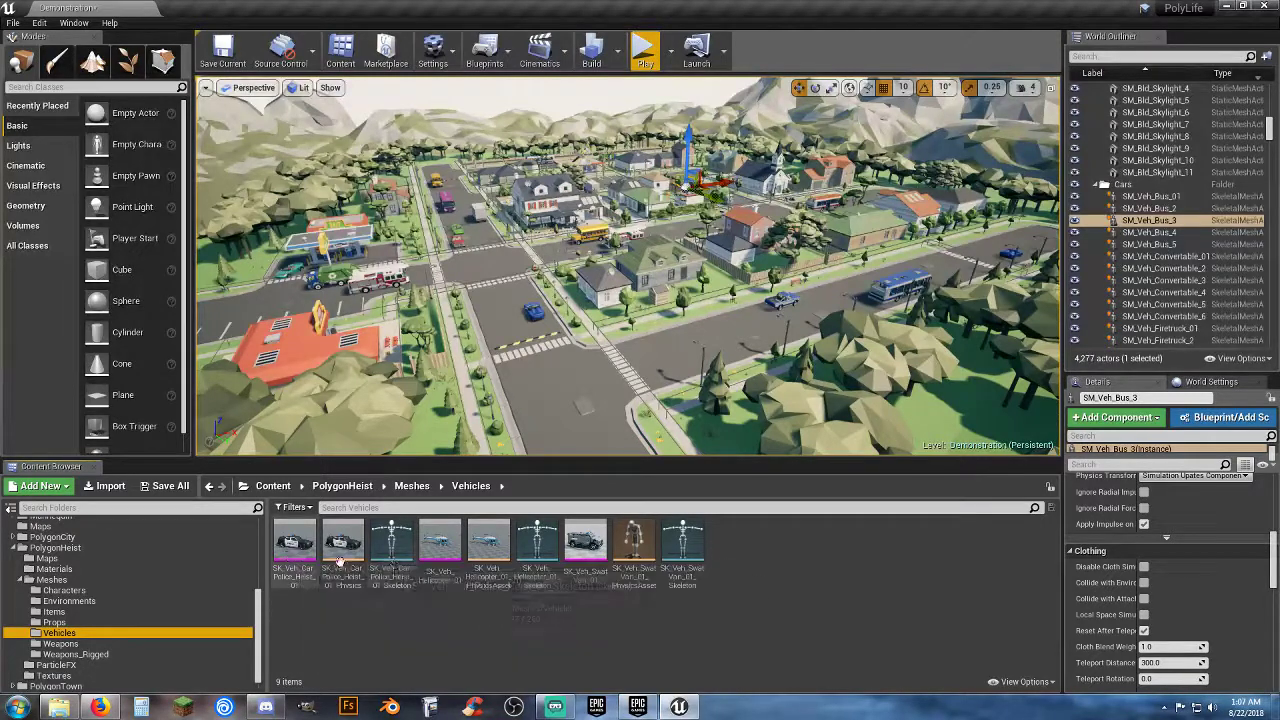
{"action": "double_click", "coordinate": [392, 562]}
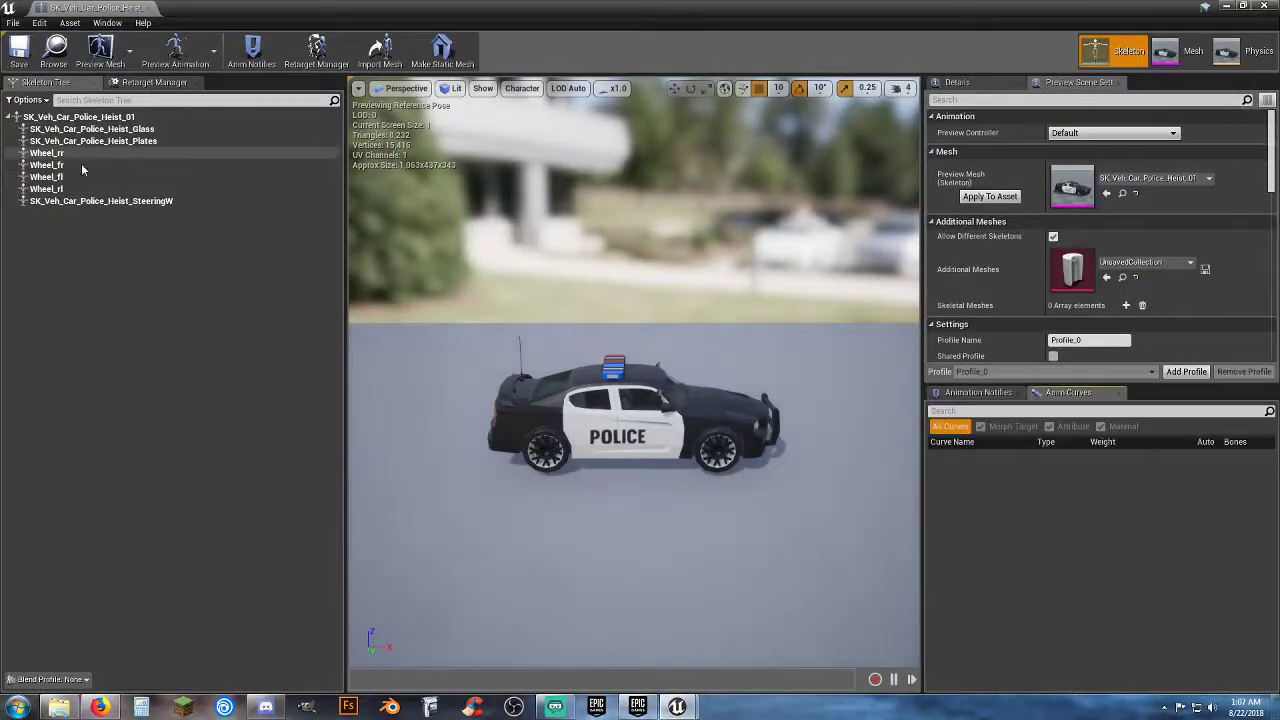
{"action": "left_click", "coordinate": [148, 8]}
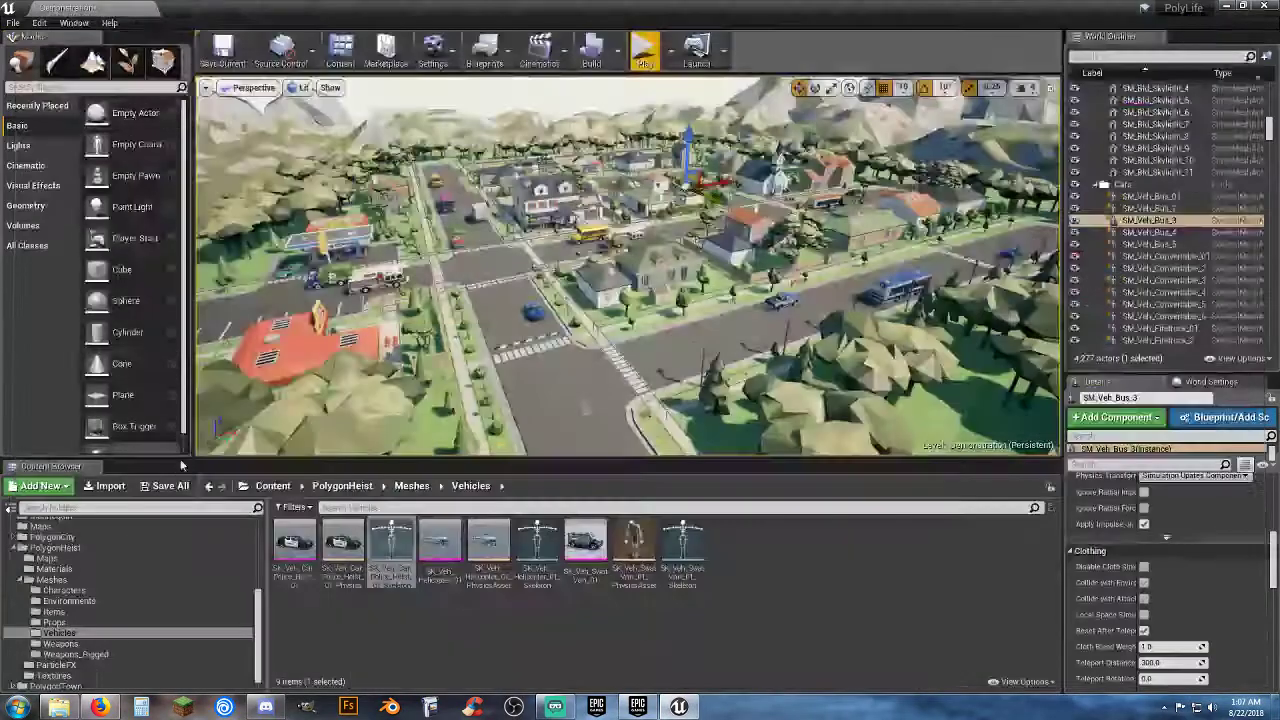
Add the Vehicle blueprint feature pack to the project.
{"action": "left_click", "coordinate": [40, 485]}
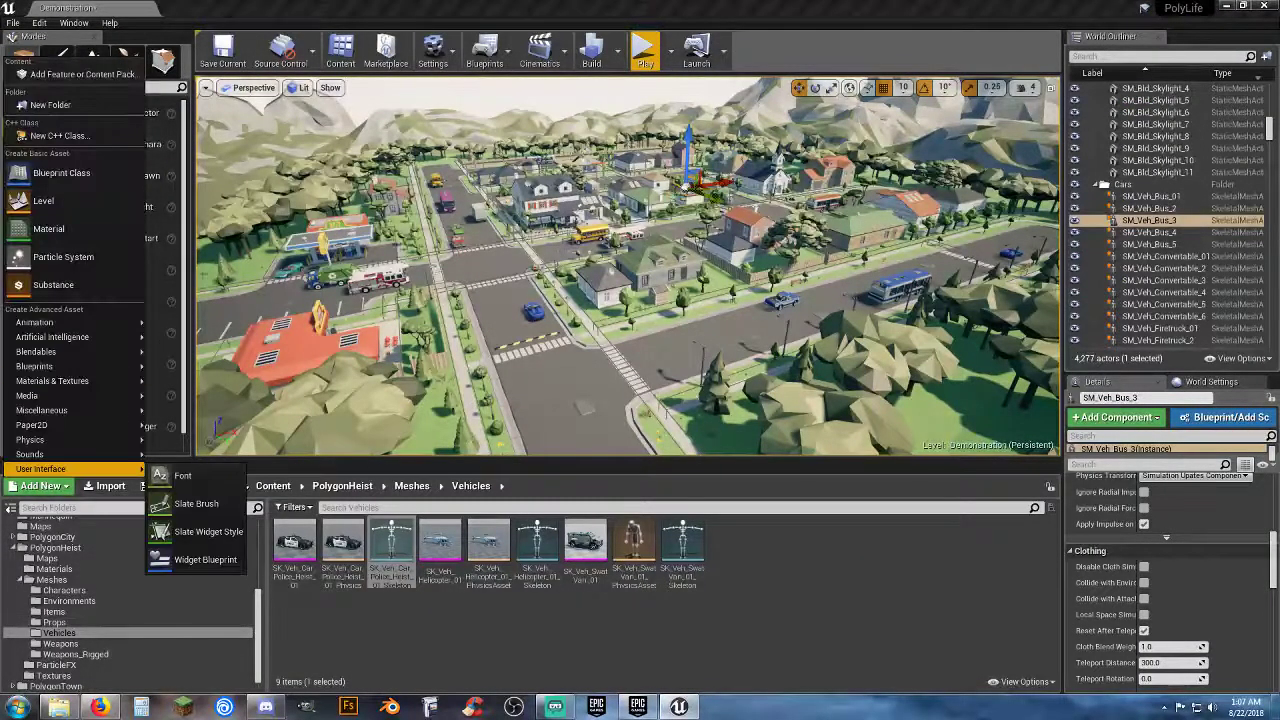
{"action": "left_click", "coordinate": [100, 74]}
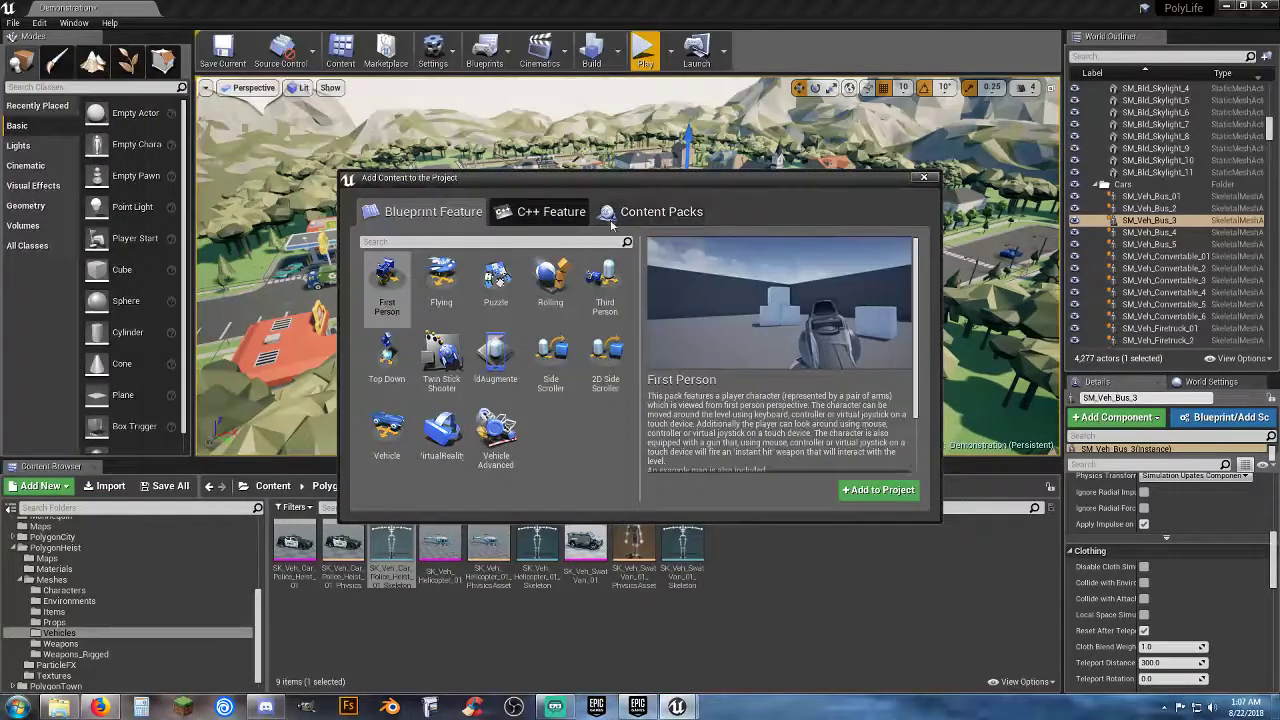
{"action": "left_click", "coordinate": [389, 440]}
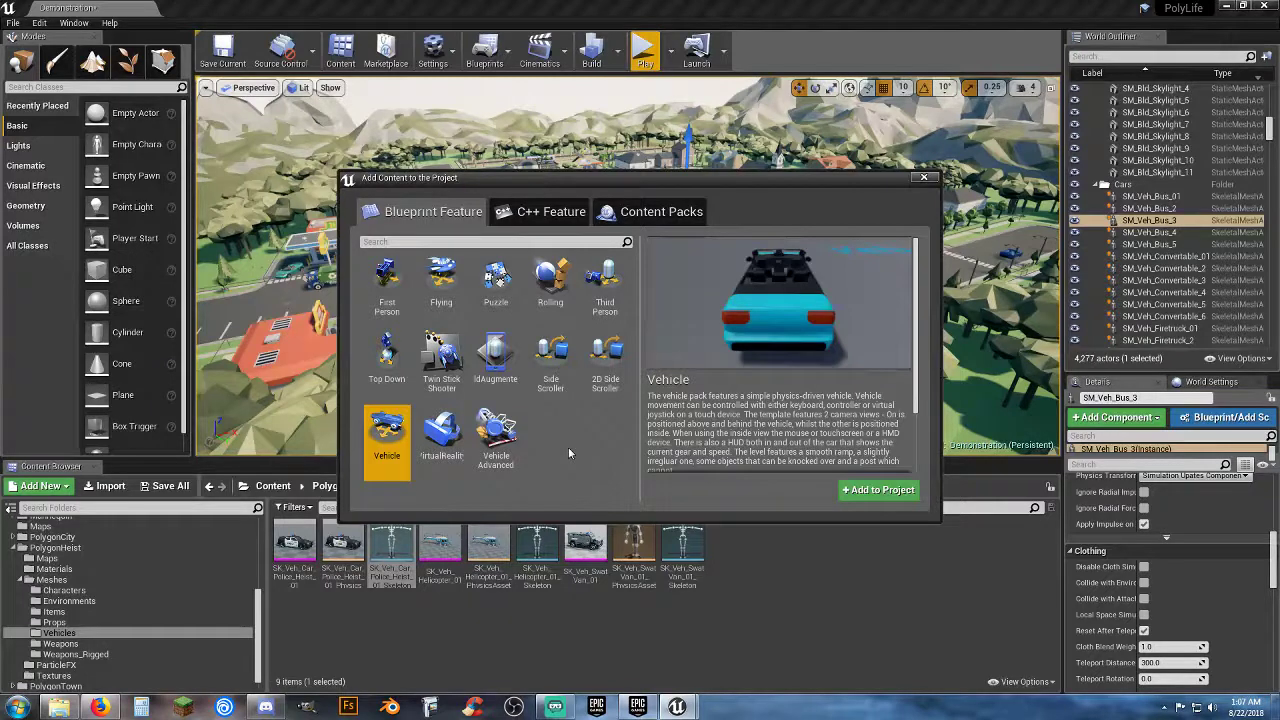
{"action": "left_click", "coordinate": [880, 500]}
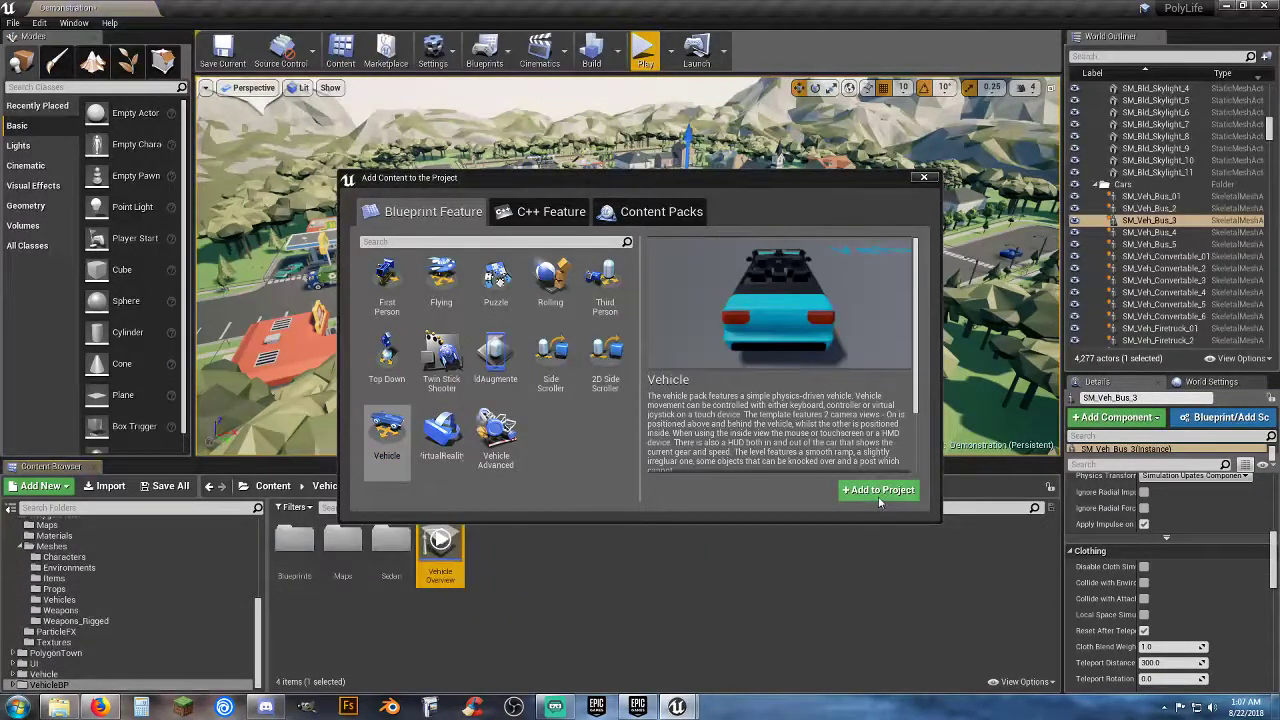
{"action": "left_click", "coordinate": [923, 177]}
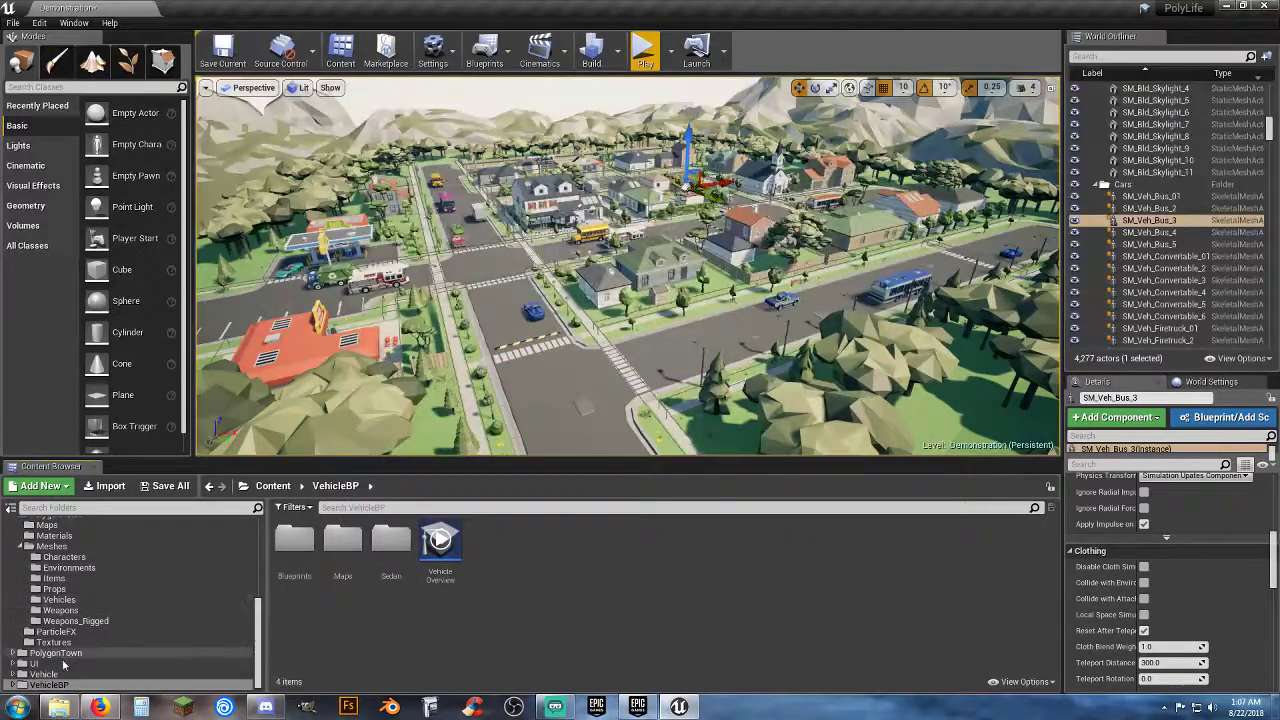
Open the Sedan blueprint from the VehicleBP folder and examine its steering, throttle, handbrake and update logic in the Event Graph.
{"action": "double_click", "coordinate": [294, 540]}
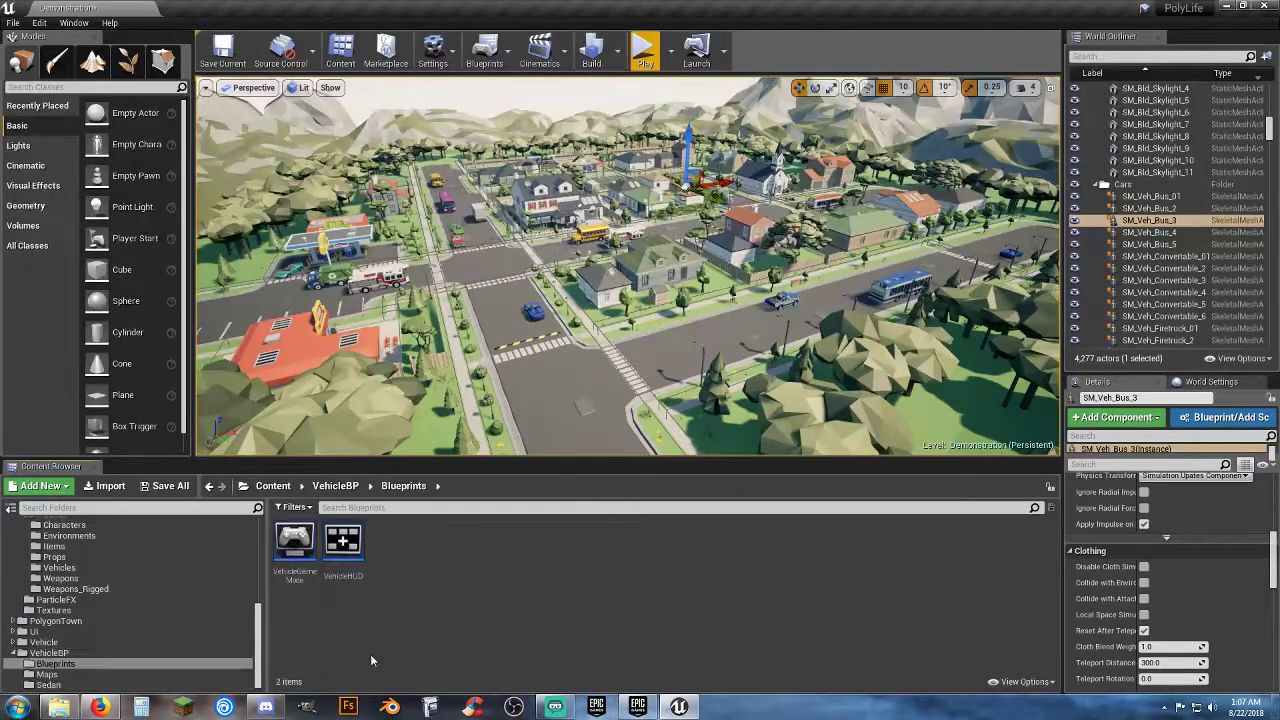
{"action": "left_click", "coordinate": [62, 686]}
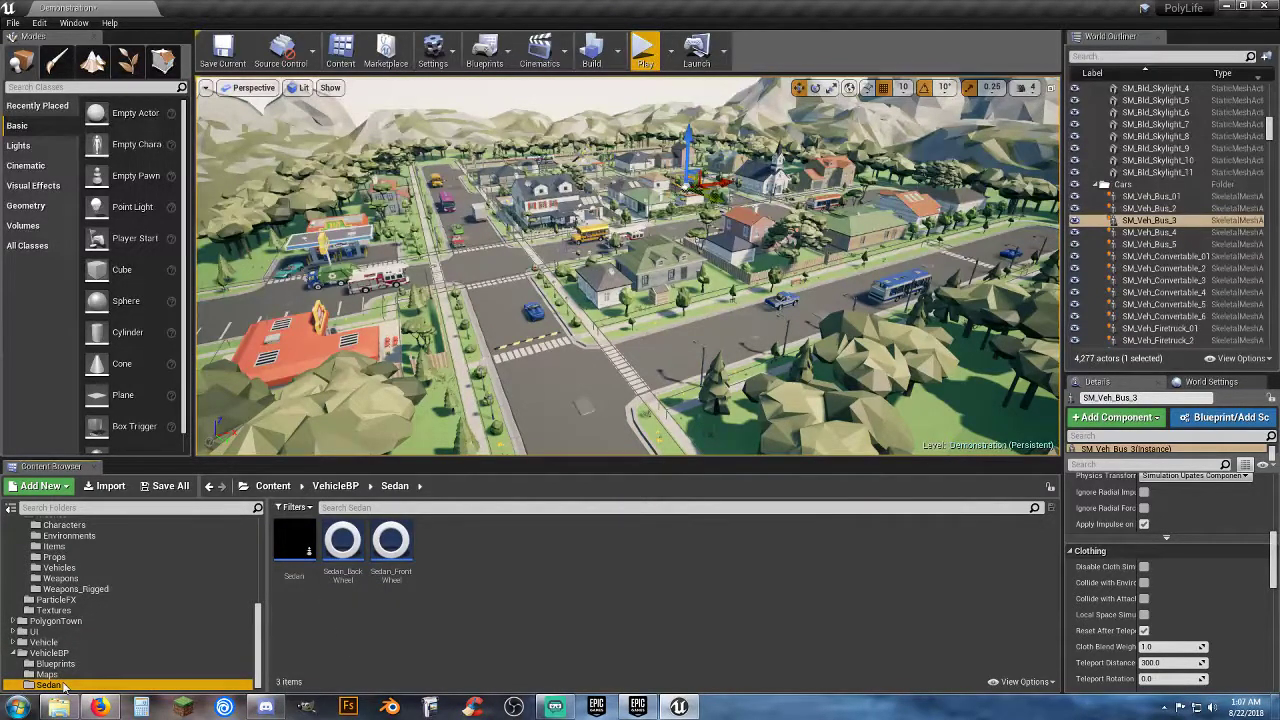
{"action": "double_click", "coordinate": [284, 549]}
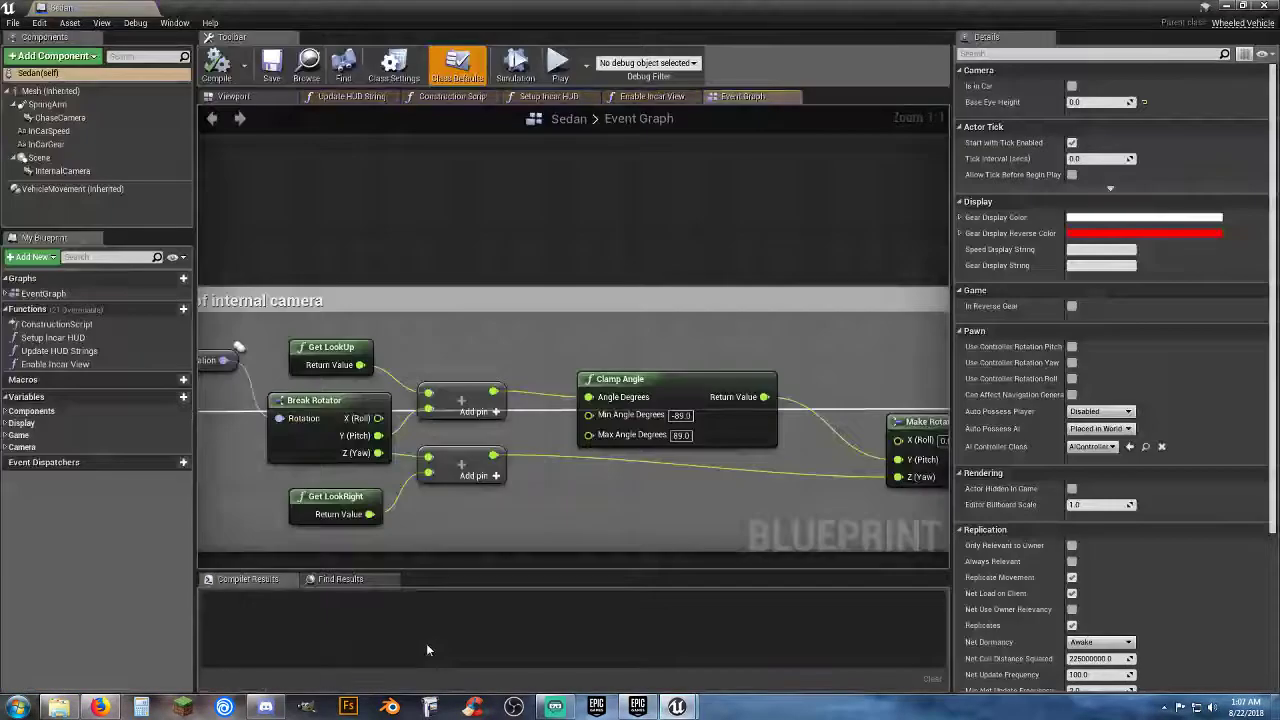
{"action": "scroll", "coordinate": [526, 418], "scroll_direction": "down", "scroll_amount": 5}
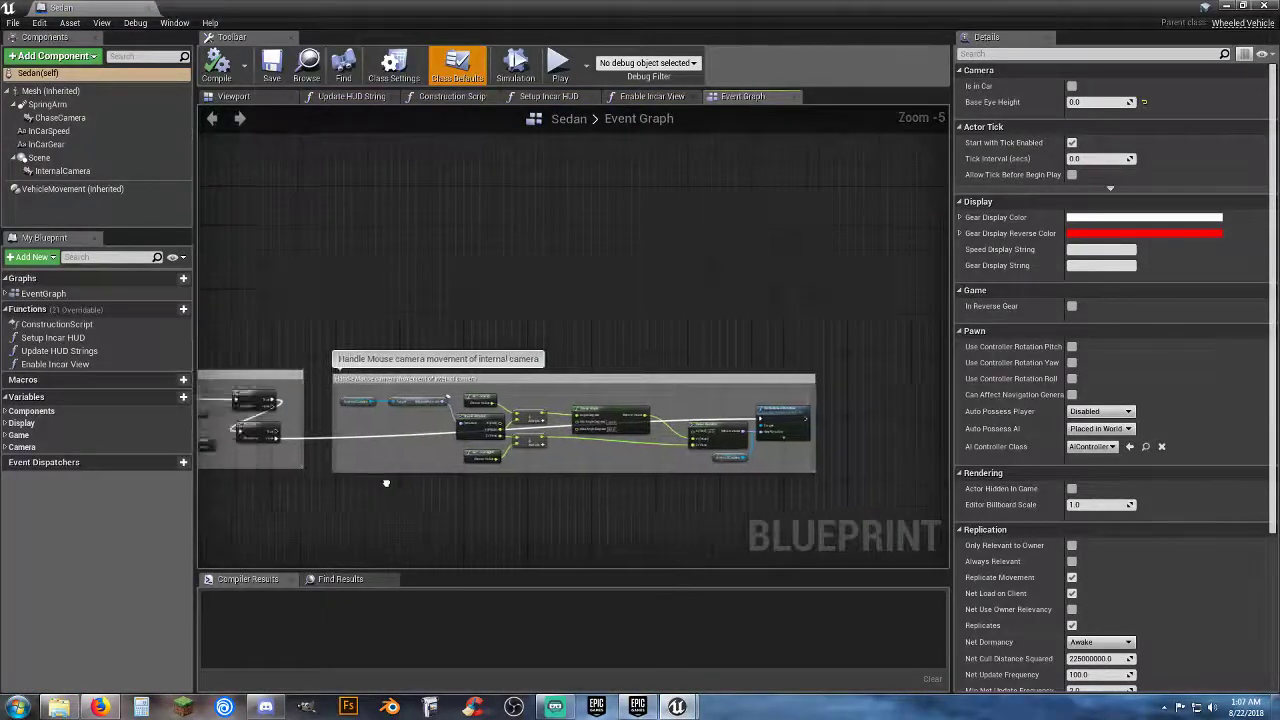
{"action": "right_click_drag", "start_coordinate": [386, 483], "coordinate": [874, 394]}
{"action": "right_click_drag", "start_coordinate": [289, 156], "coordinate": [415, 203]}
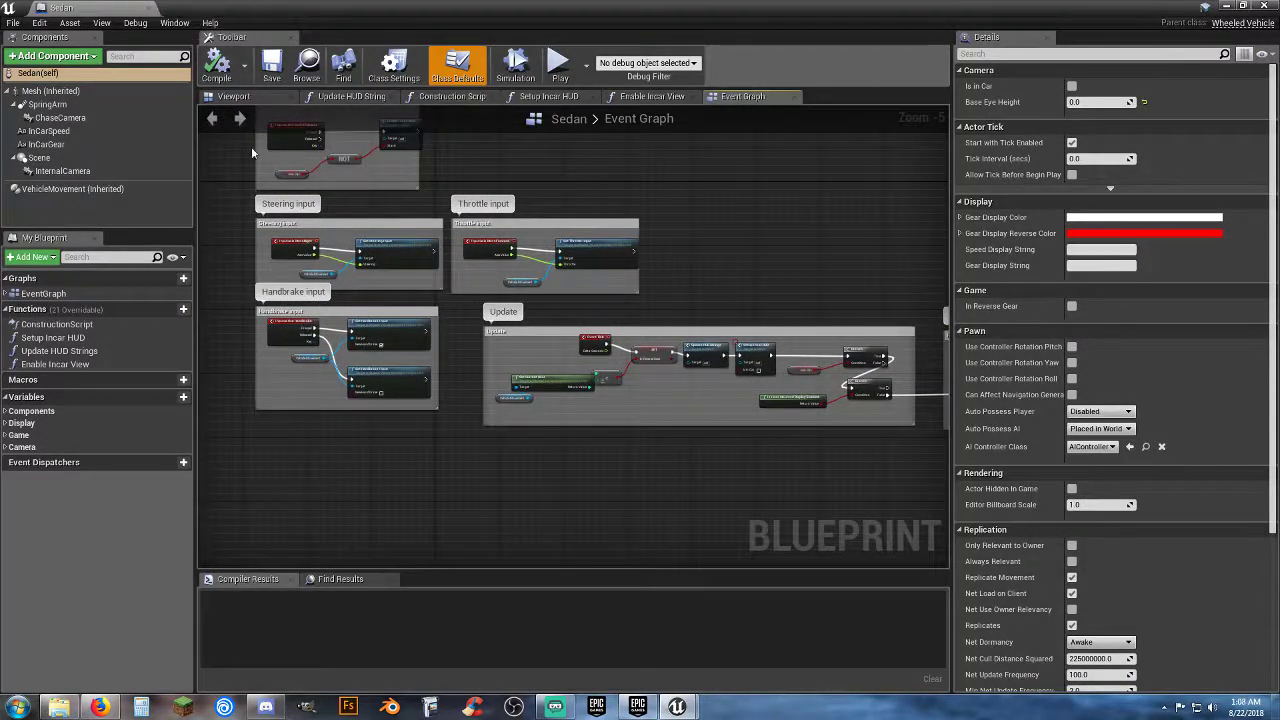
Examine the wheel setups of the Sedan blueprint's VehicleMovement component by filtering its details for "wheel", and close the blueprint.
{"action": "right_click_drag", "start_coordinate": [235, 191], "coordinate": [226, 363]}
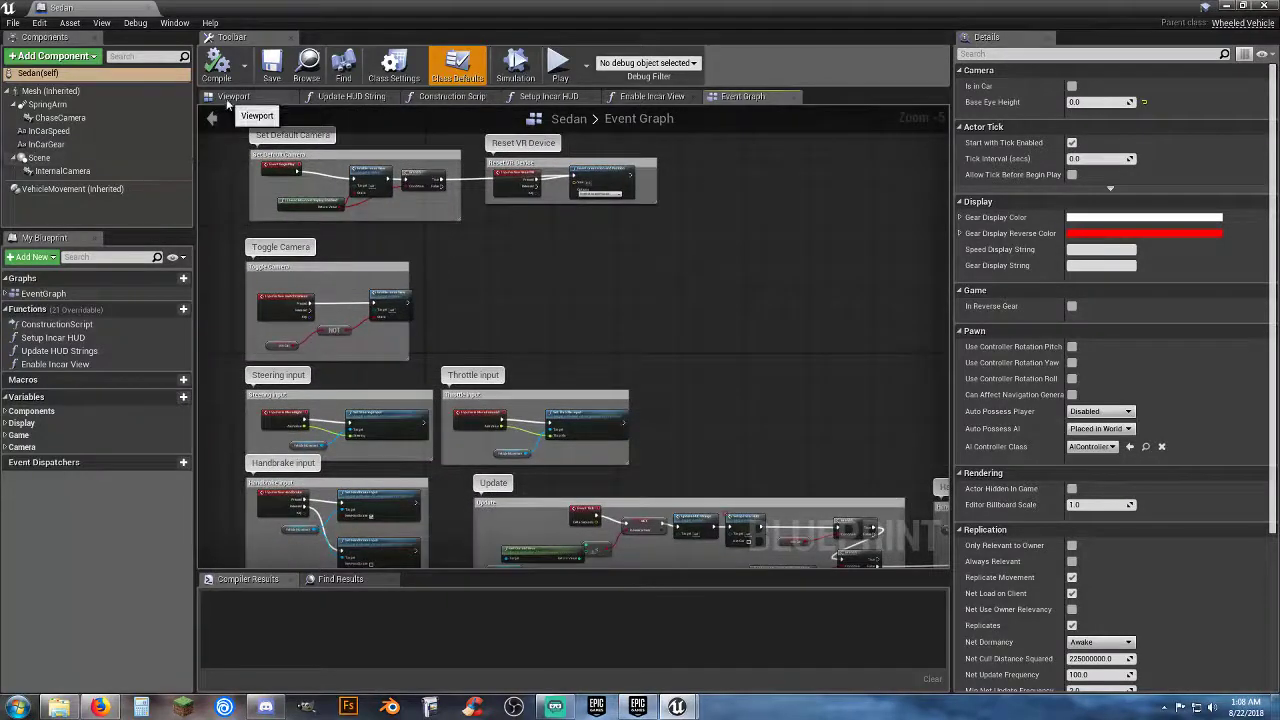
{"action": "left_click", "coordinate": [230, 97]}
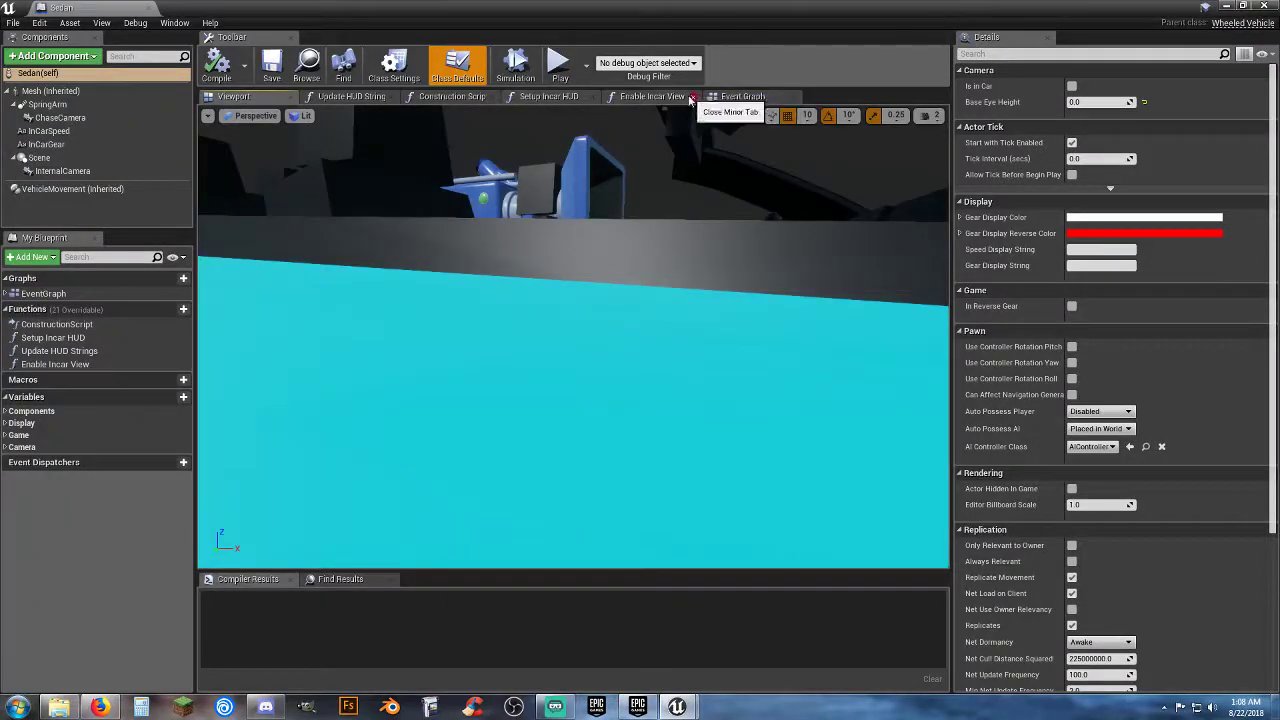
{"action": "scroll", "coordinate": [480, 315], "scroll_direction": "down", "scroll_amount": 8}
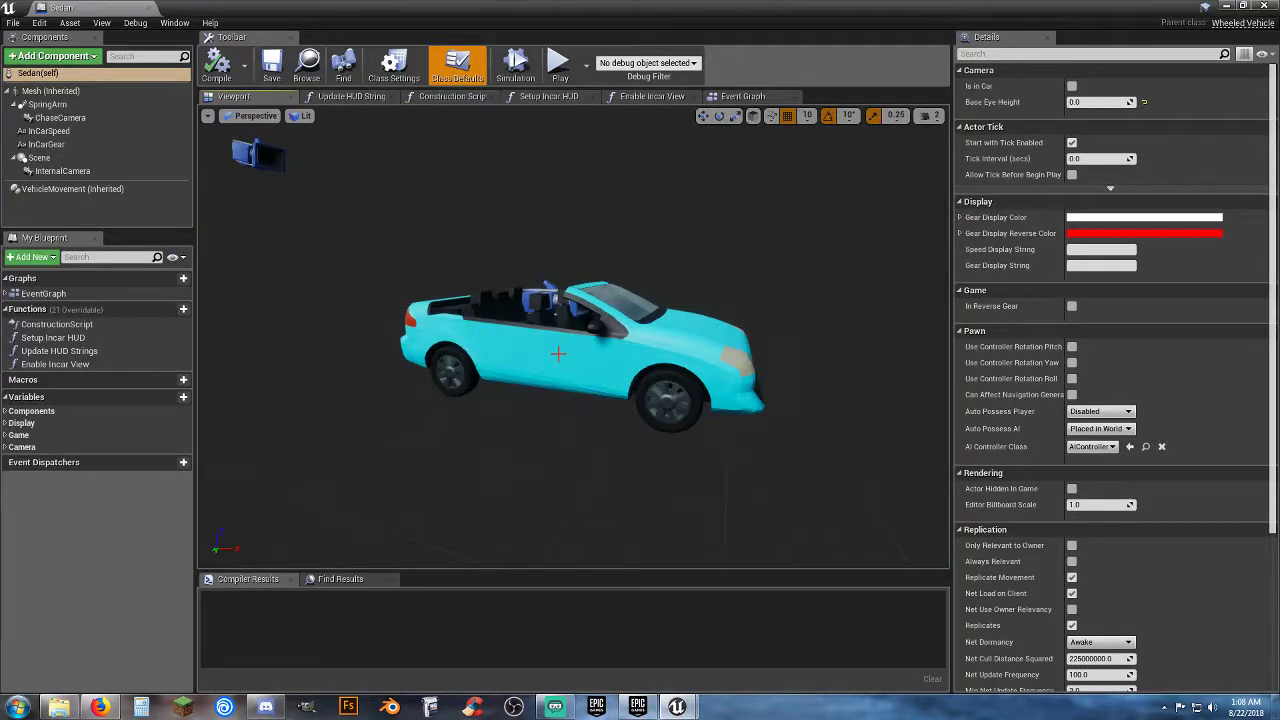
{"action": "left_click", "coordinate": [75, 189]}
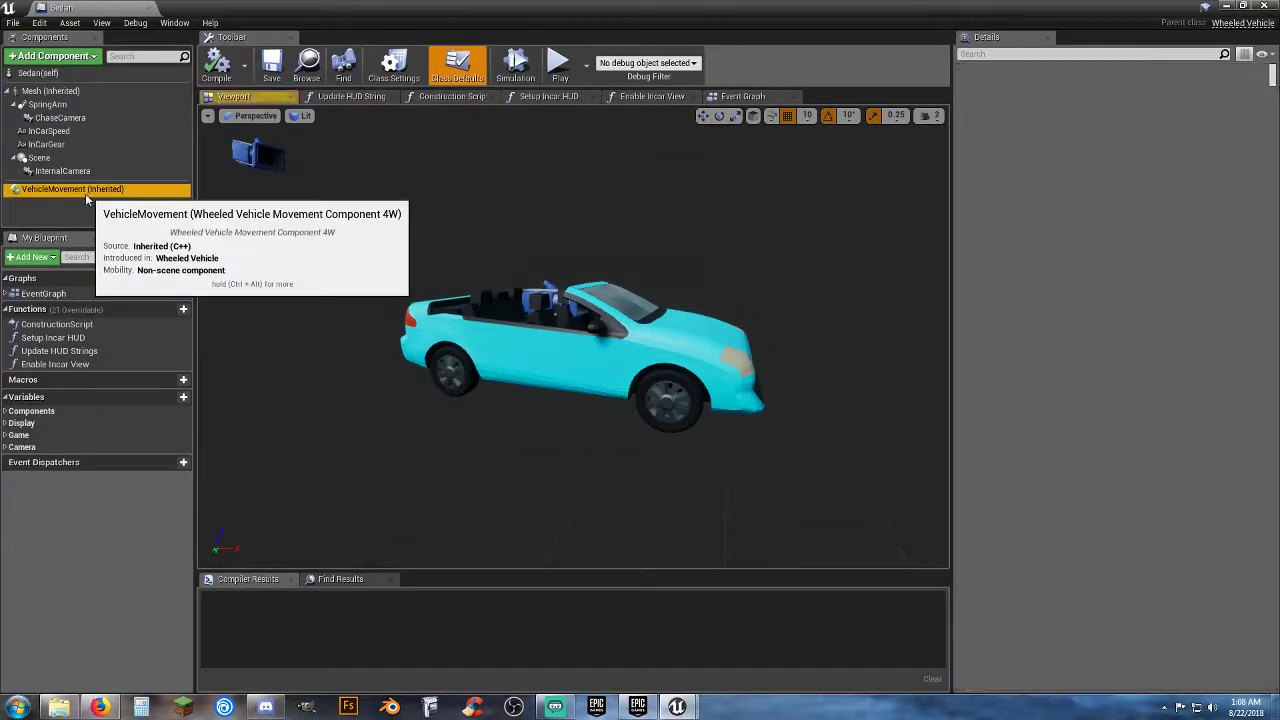
{"action": "left_click", "coordinate": [992, 55]}
{"action": "type", "text": "wheel"}
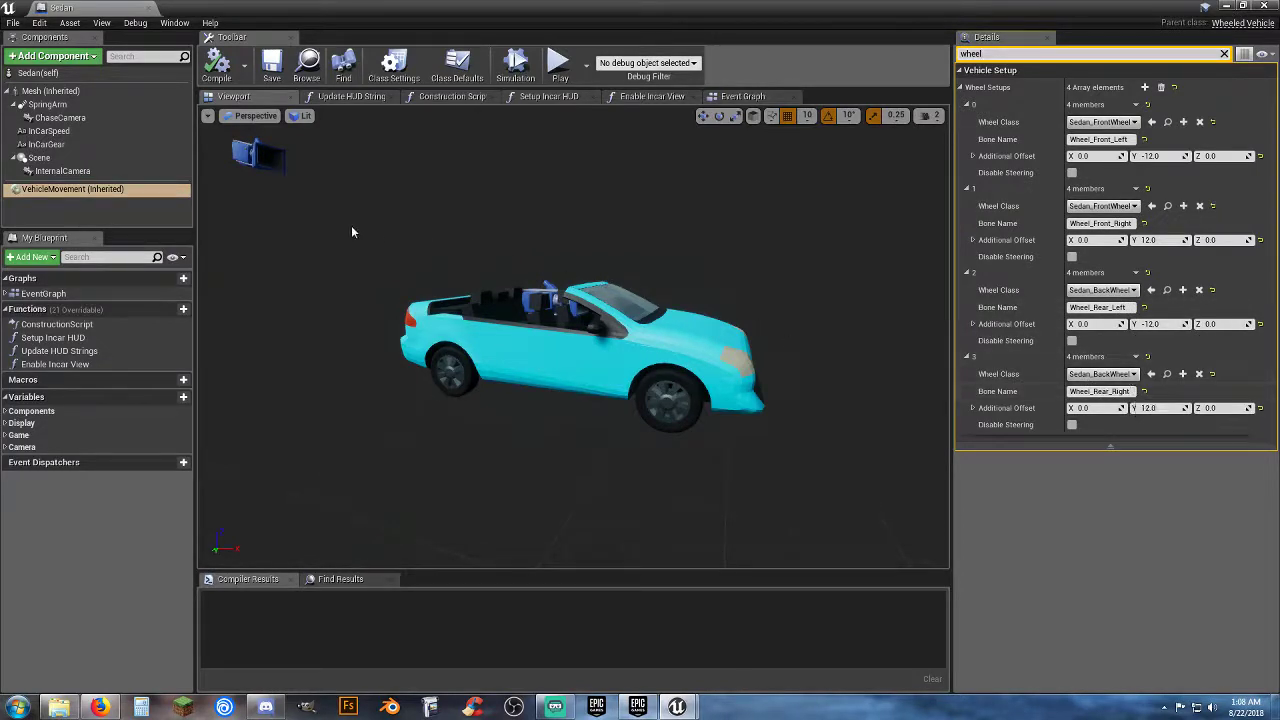
{"action": "left_click", "coordinate": [151, 8]}
{"action": "left_click", "coordinate": [510, 598]}
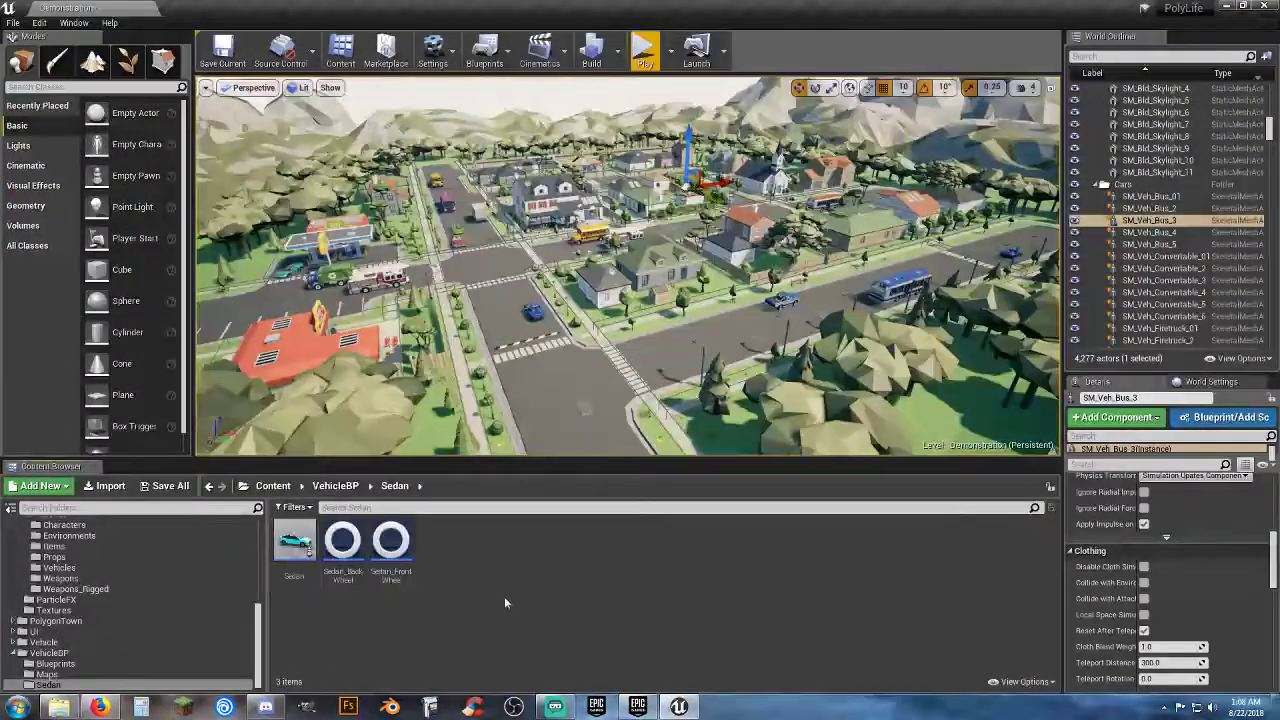
Open Sedan_AnimBP from the Vehicle/Sedan folder, examine the wheel handling in its Anim Graph, and close it.
{"action": "left_click", "coordinate": [13, 643]}
{"action": "scroll", "coordinate": [32, 645], "scroll_direction": "down", "scroll_amount": 1}
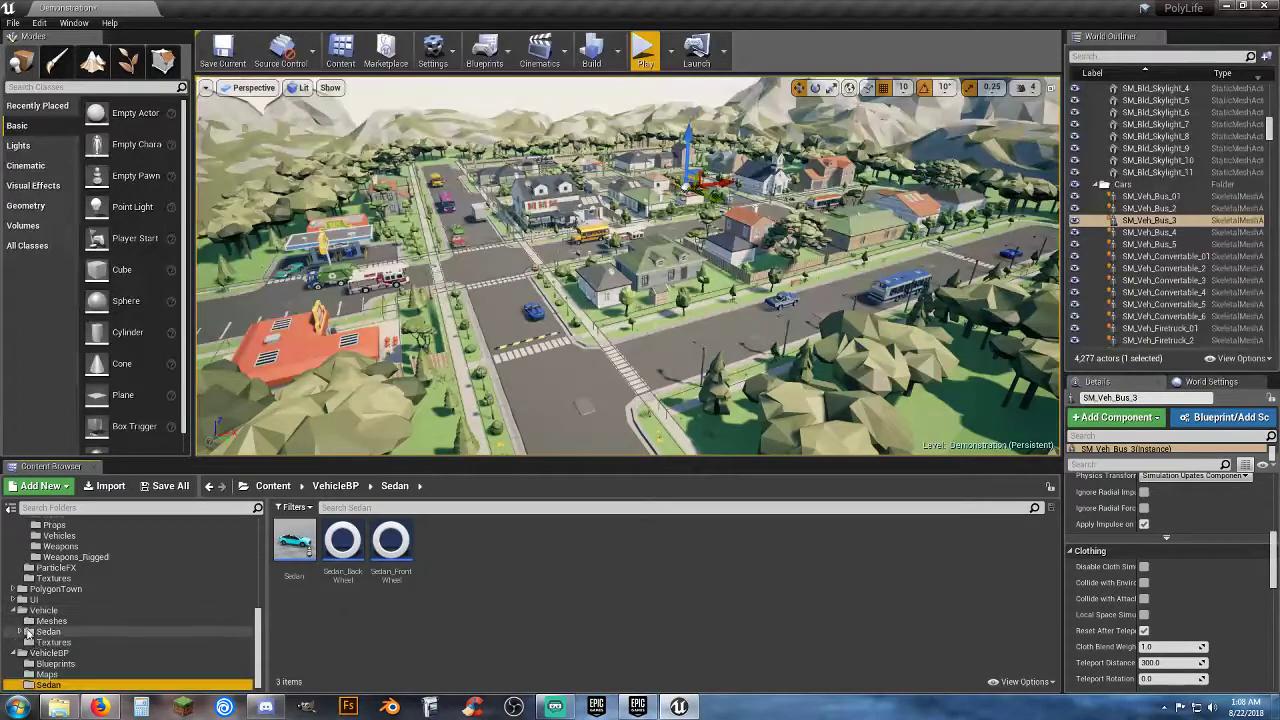
{"action": "left_click", "coordinate": [50, 621]}
{"action": "left_click", "coordinate": [48, 632]}
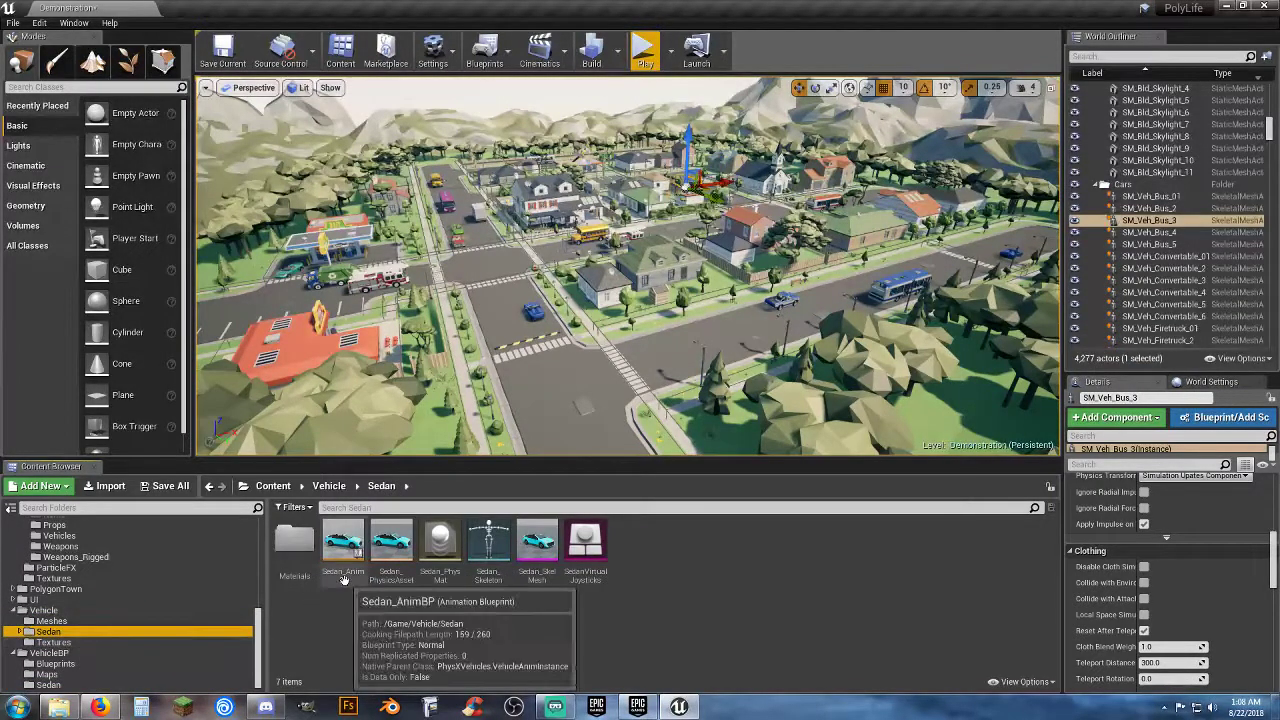
{"action": "left_click", "coordinate": [19, 632]}
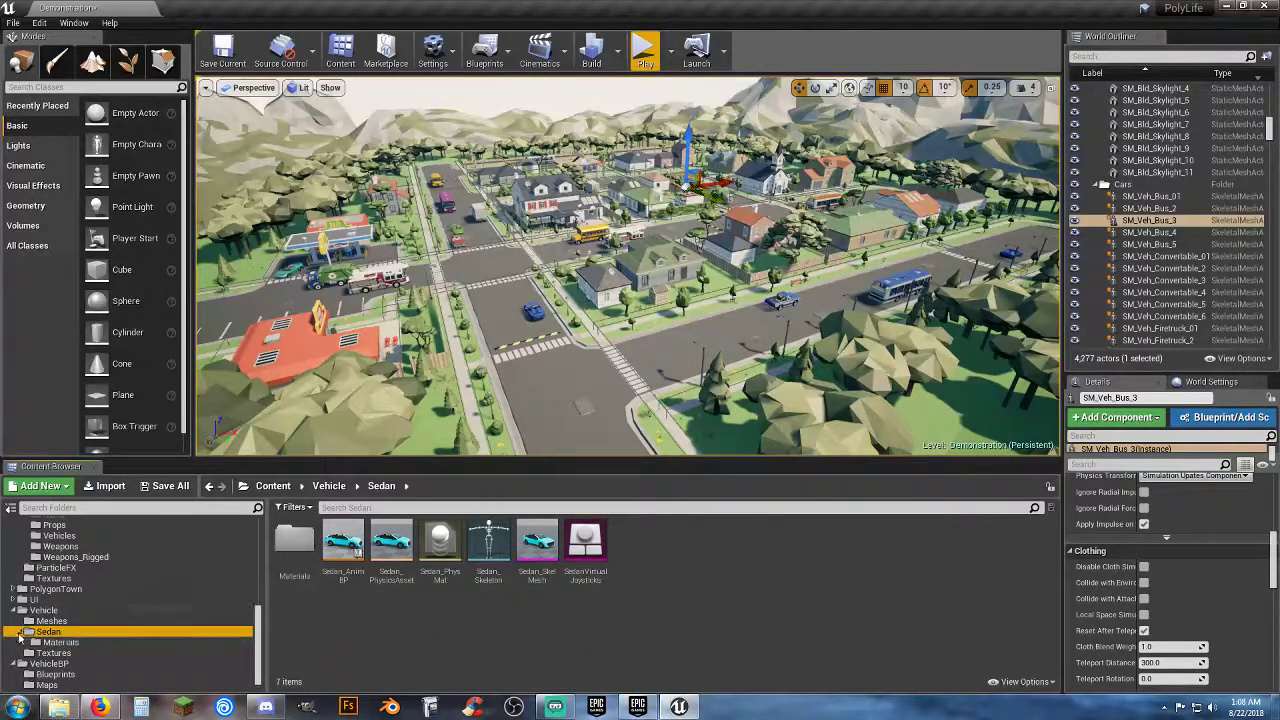
{"action": "double_click", "coordinate": [350, 560]}
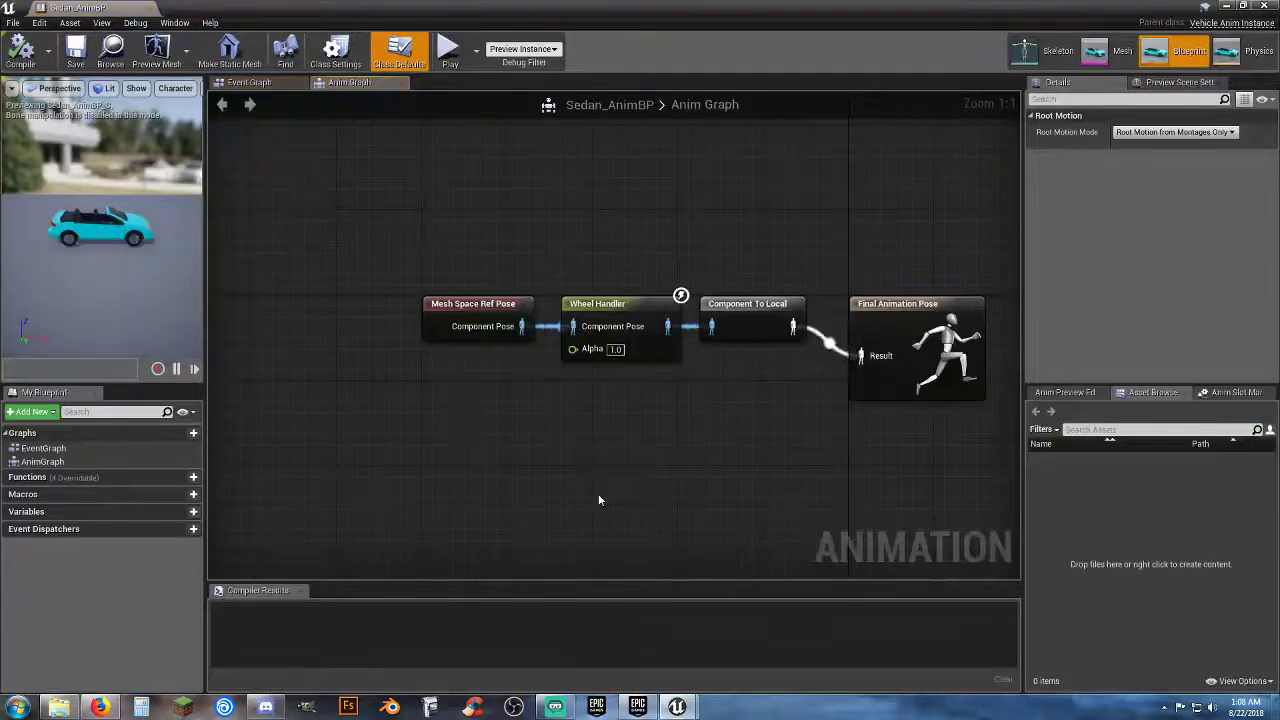
{"action": "right_click_drag", "start_coordinate": [600, 500], "coordinate": [499, 450]}
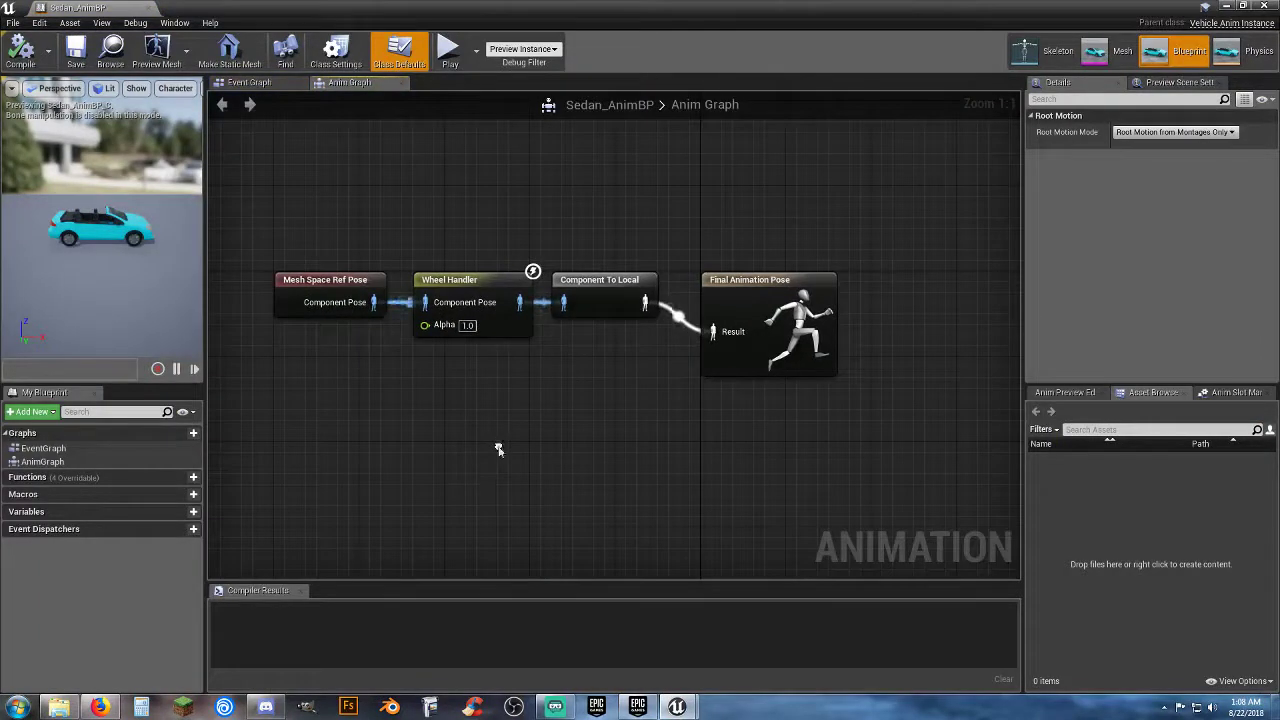
{"action": "left_click", "coordinate": [250, 83]}
{"action": "left_click", "coordinate": [345, 84]}
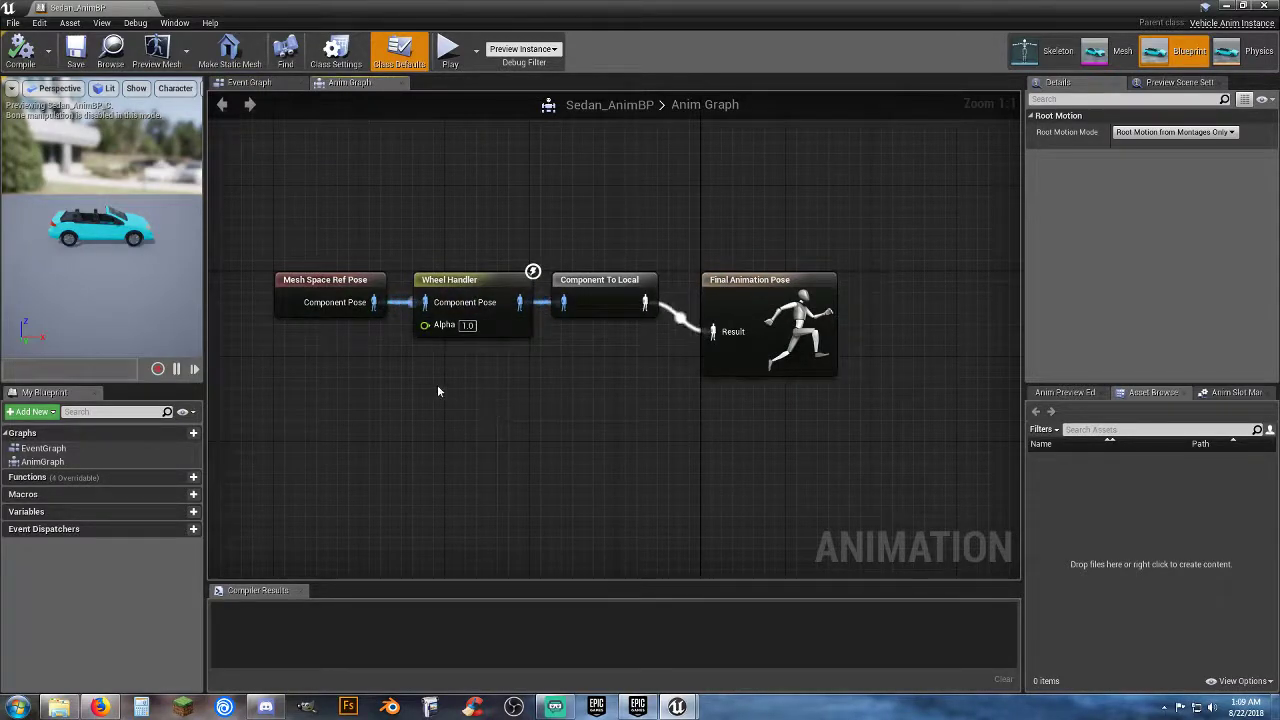
{"action": "left_click", "coordinate": [143, 8]}
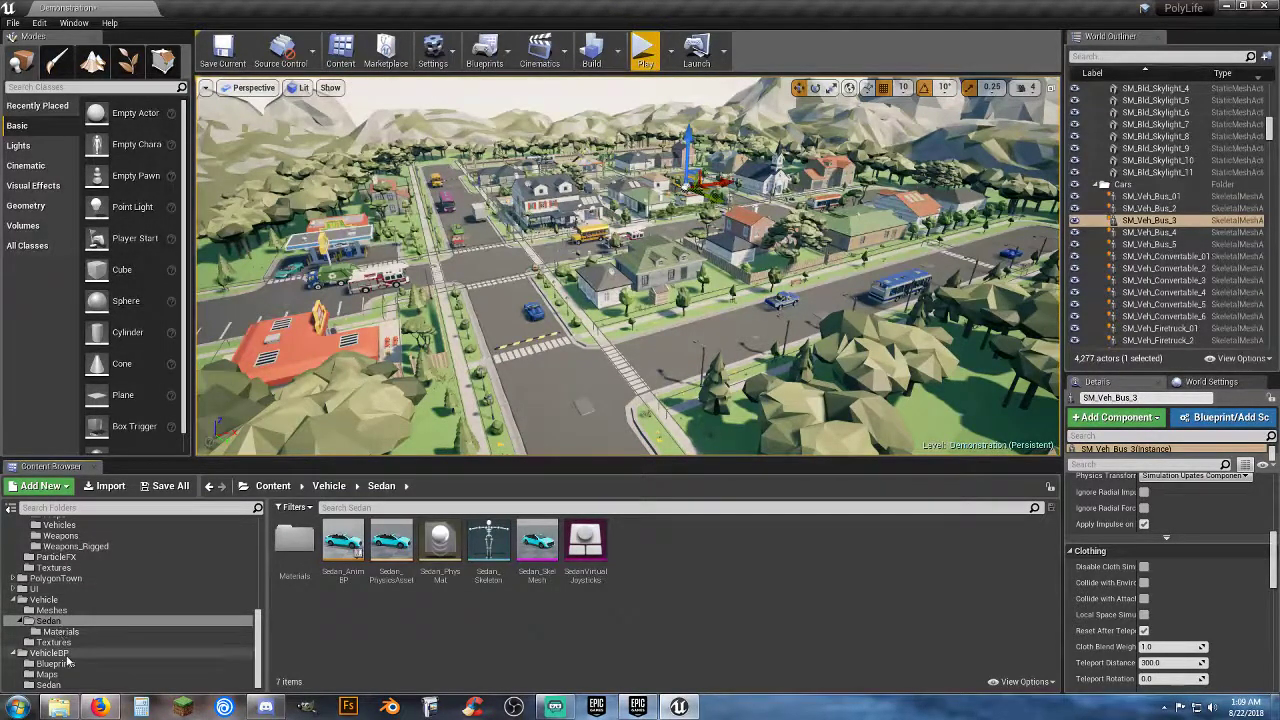
{"action": "scroll", "coordinate": [70, 635], "scroll_direction": "up", "scroll_amount": 5}
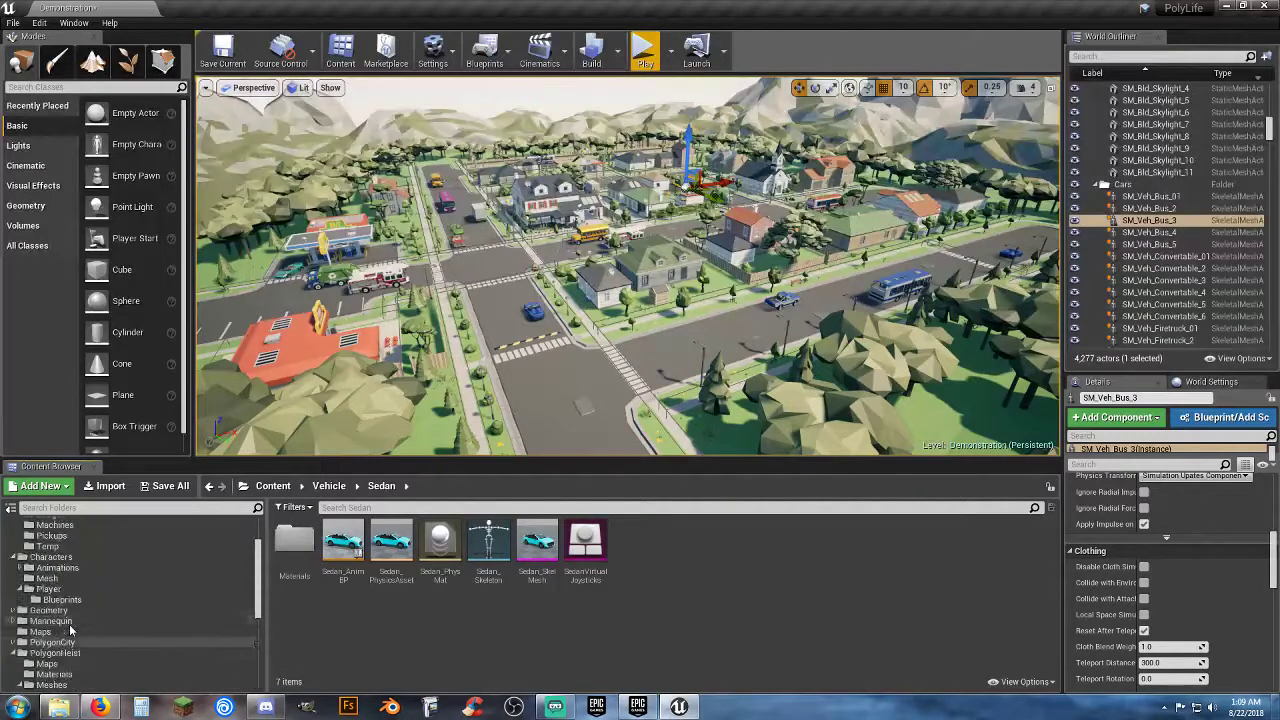
{"action": "scroll", "coordinate": [70, 628], "scroll_direction": "up", "scroll_amount": 3}
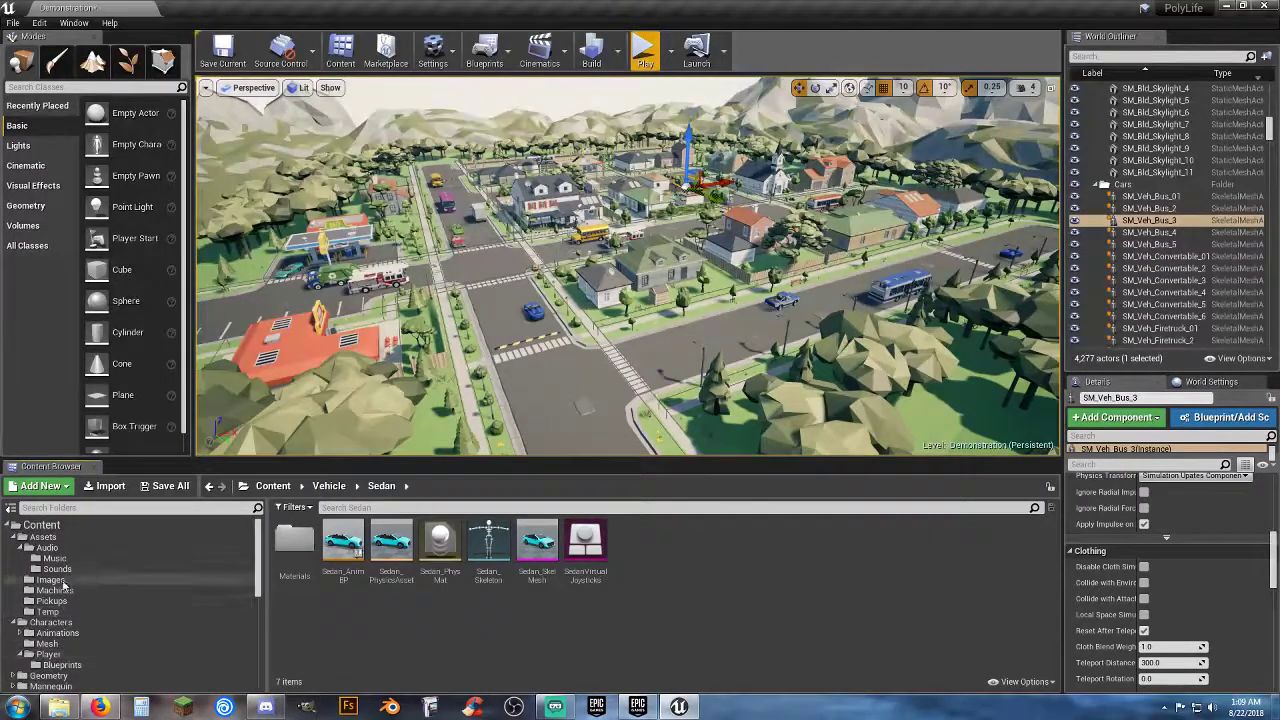
{"action": "left_click", "coordinate": [47, 611]}
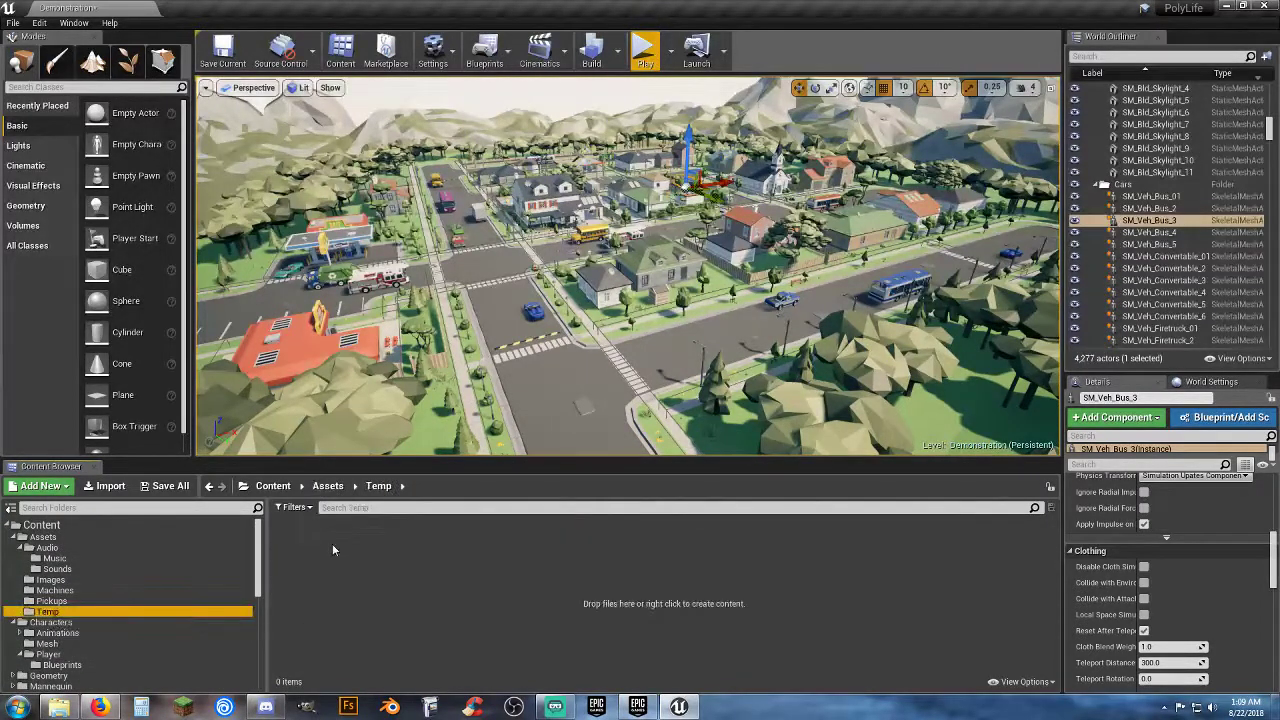
{"action": "right_click", "coordinate": [334, 549]}
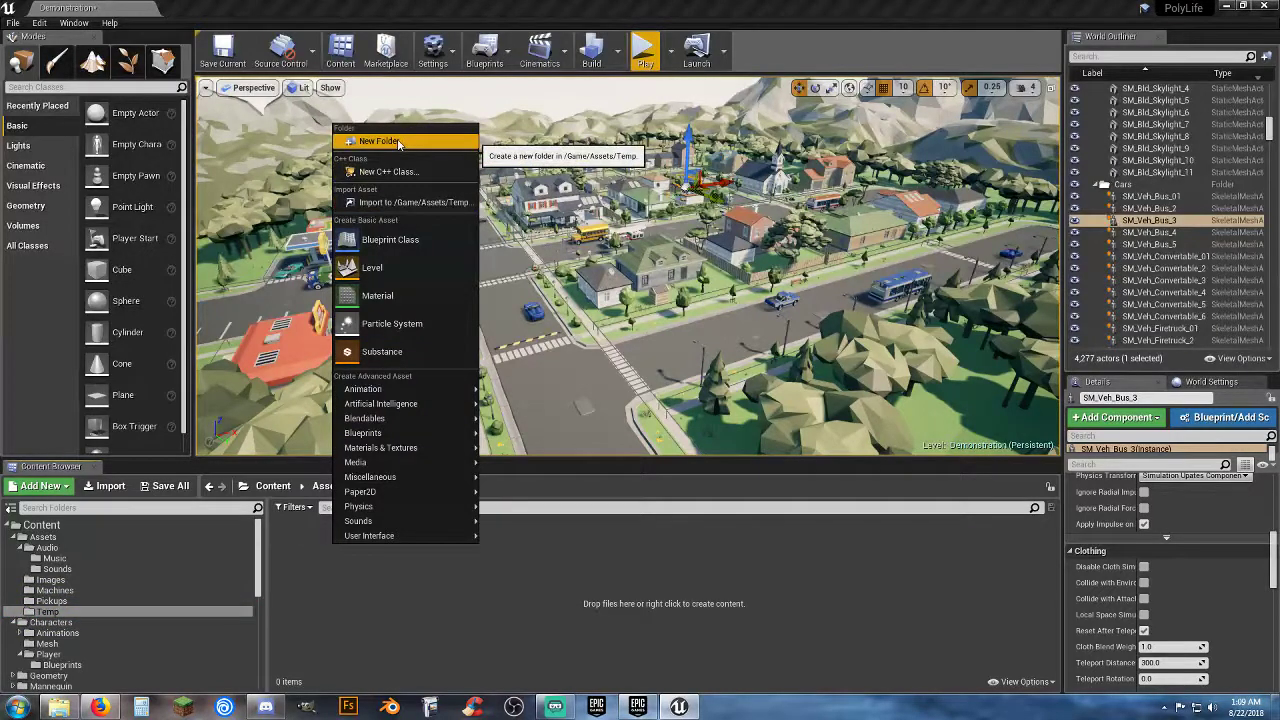
{"action": "left_click", "coordinate": [391, 242]}
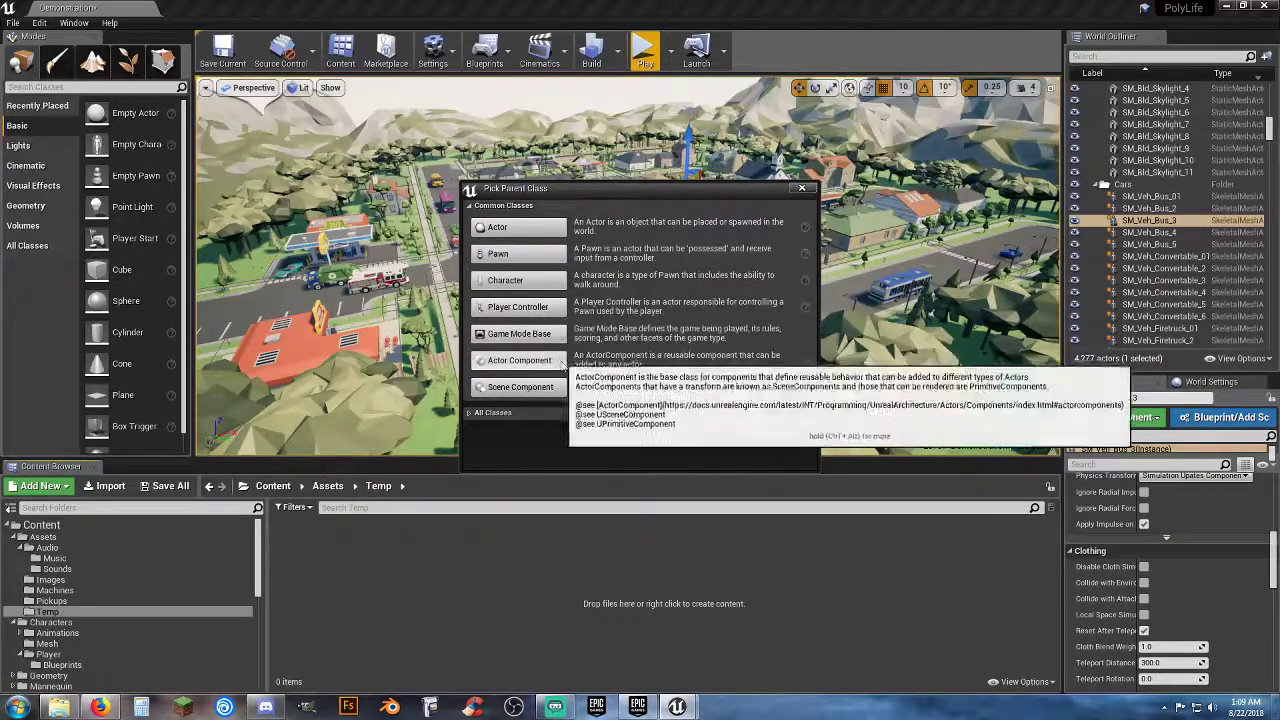
{"action": "left_click", "coordinate": [784, 435]}
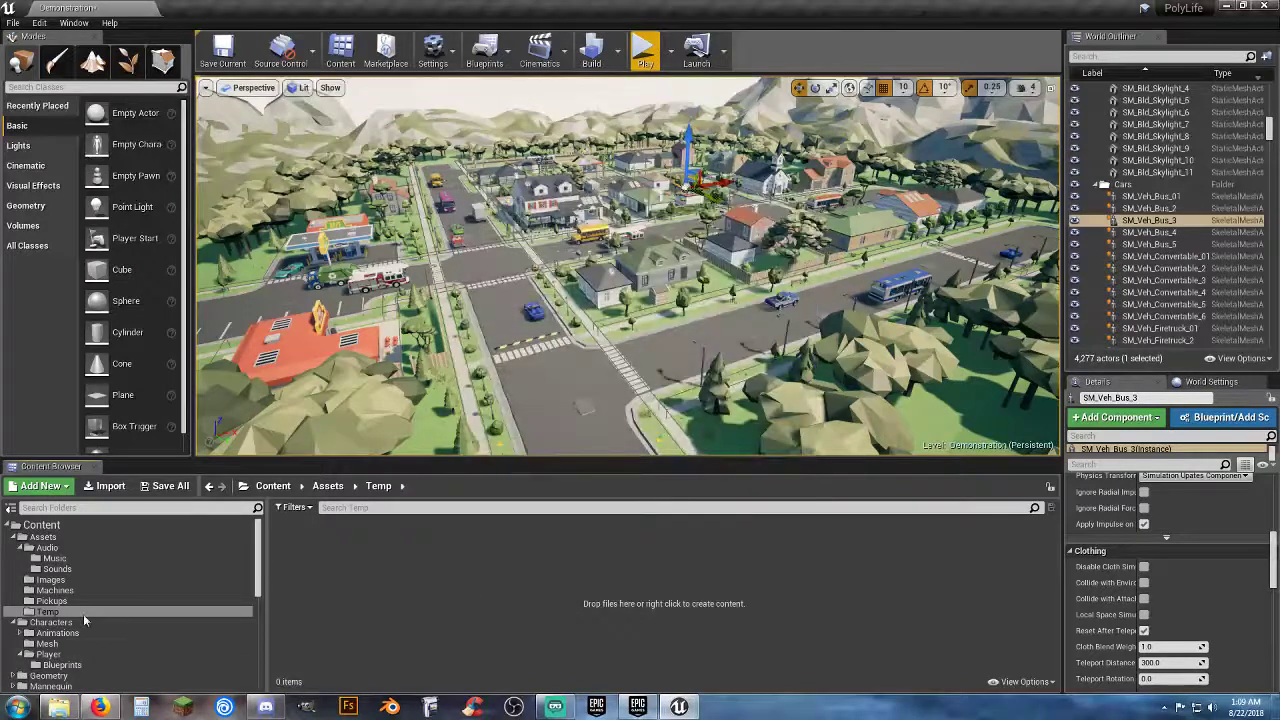
Look through the Vehicle and VehicleBP folders and copy the Sedan blueprint from VehicleBP/Sedan into Assets/Temp.
{"action": "scroll", "coordinate": [80, 620], "scroll_direction": "down", "scroll_amount": 10}
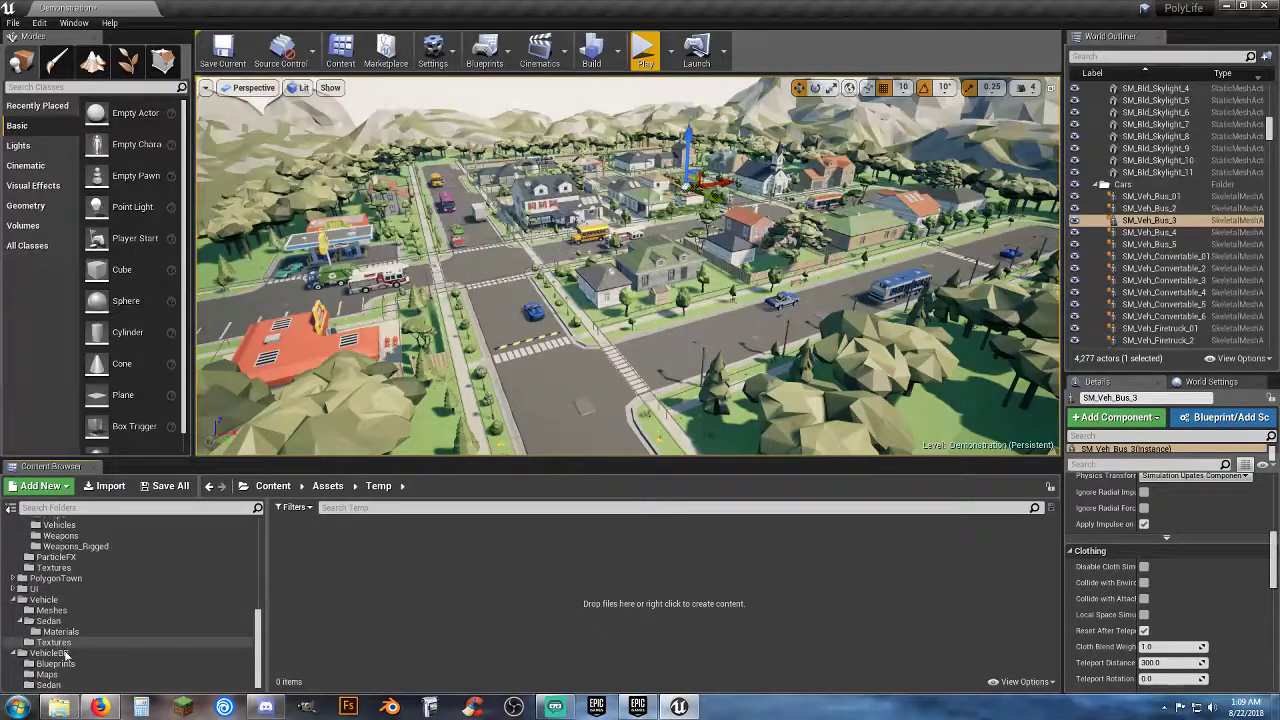
{"action": "left_click", "coordinate": [56, 631]}
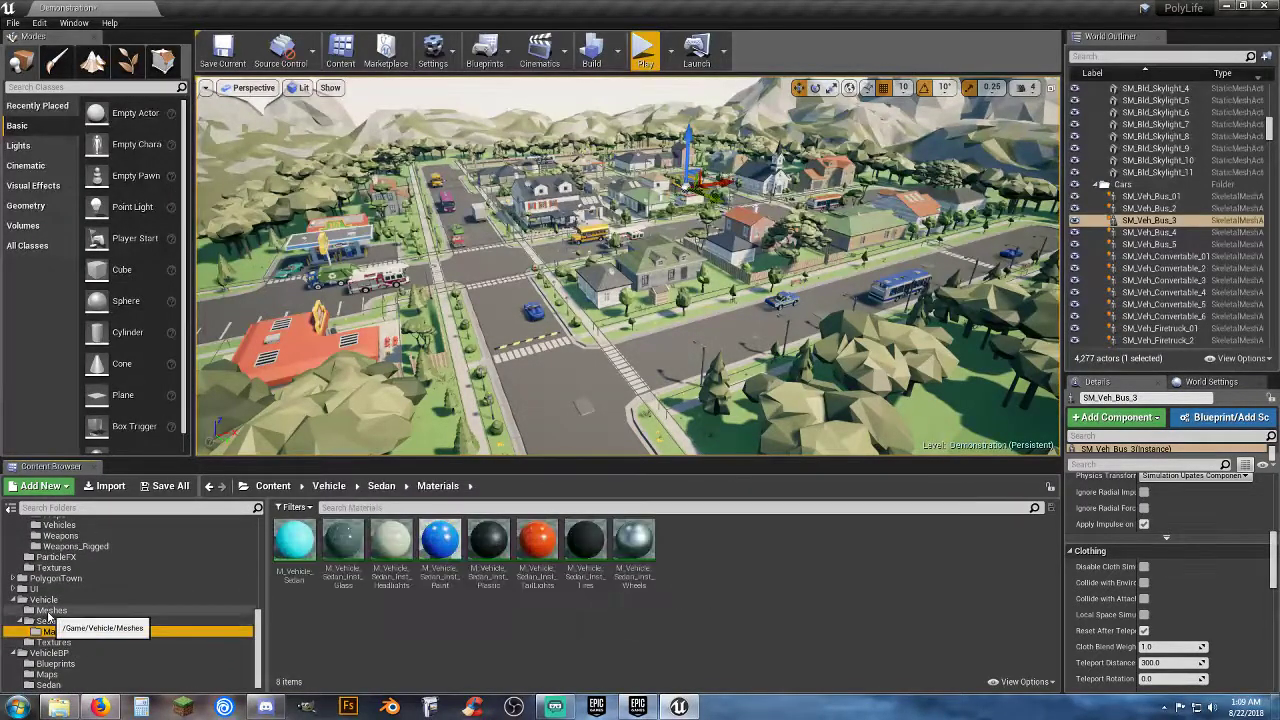
{"action": "left_click", "coordinate": [50, 610]}
{"action": "left_click", "coordinate": [43, 599]}
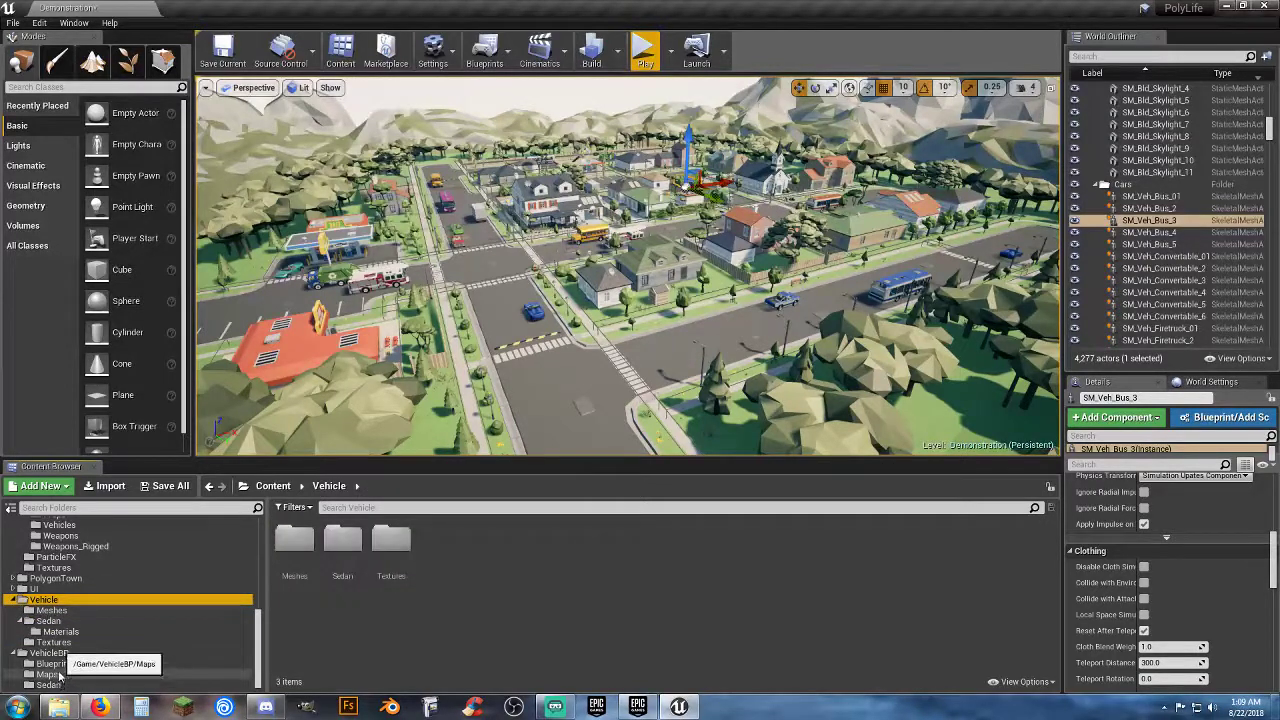
{"action": "left_click", "coordinate": [47, 674]}
{"action": "left_click", "coordinate": [50, 685]}
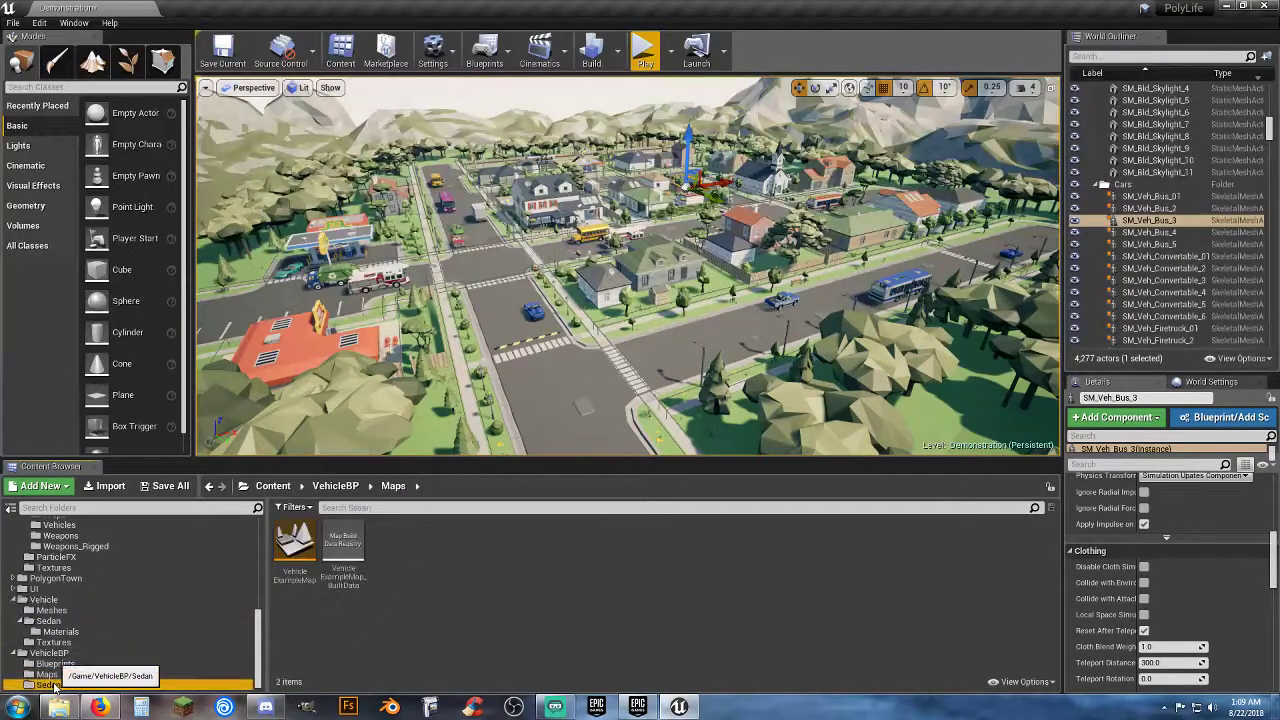
{"action": "left_click_drag", "start_coordinate": [265, 594], "coordinate": [73, 620]}
{"action": "left_click", "coordinate": [98, 625]}
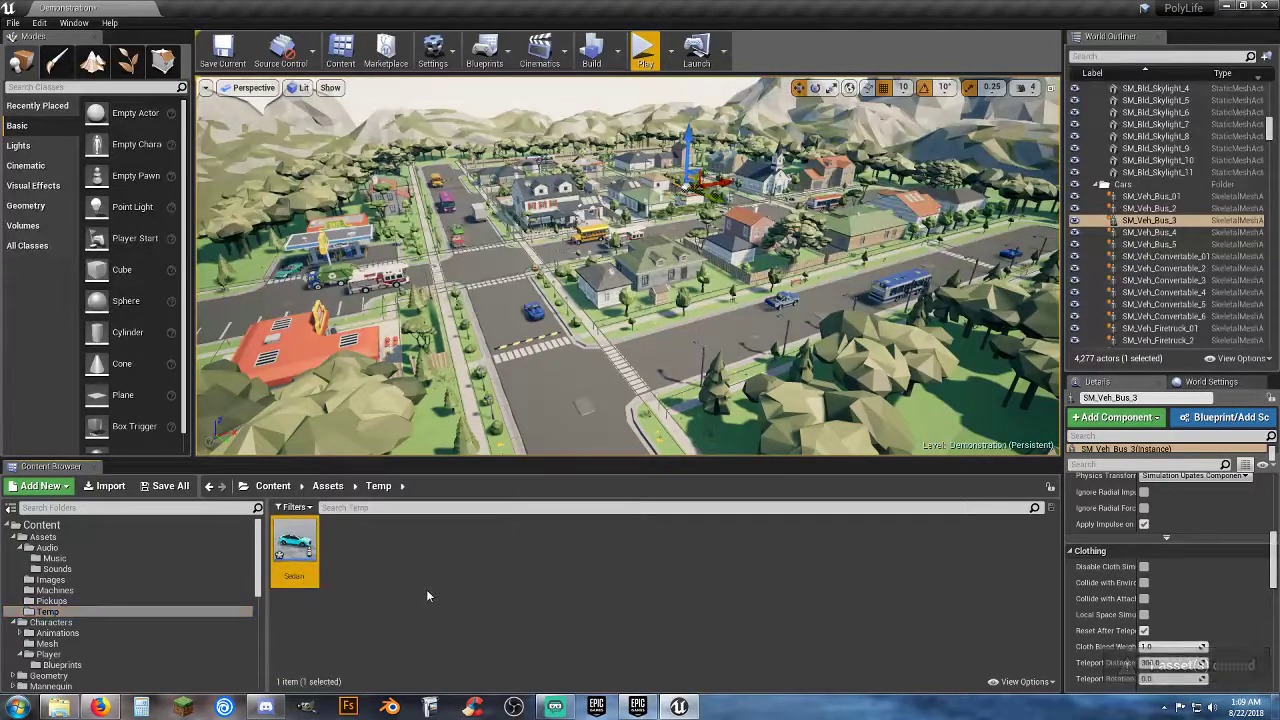
Rename the Sedan blueprint in the Temp folder as Truck and open it for editing.
{"action": "key", "text": "F2"}
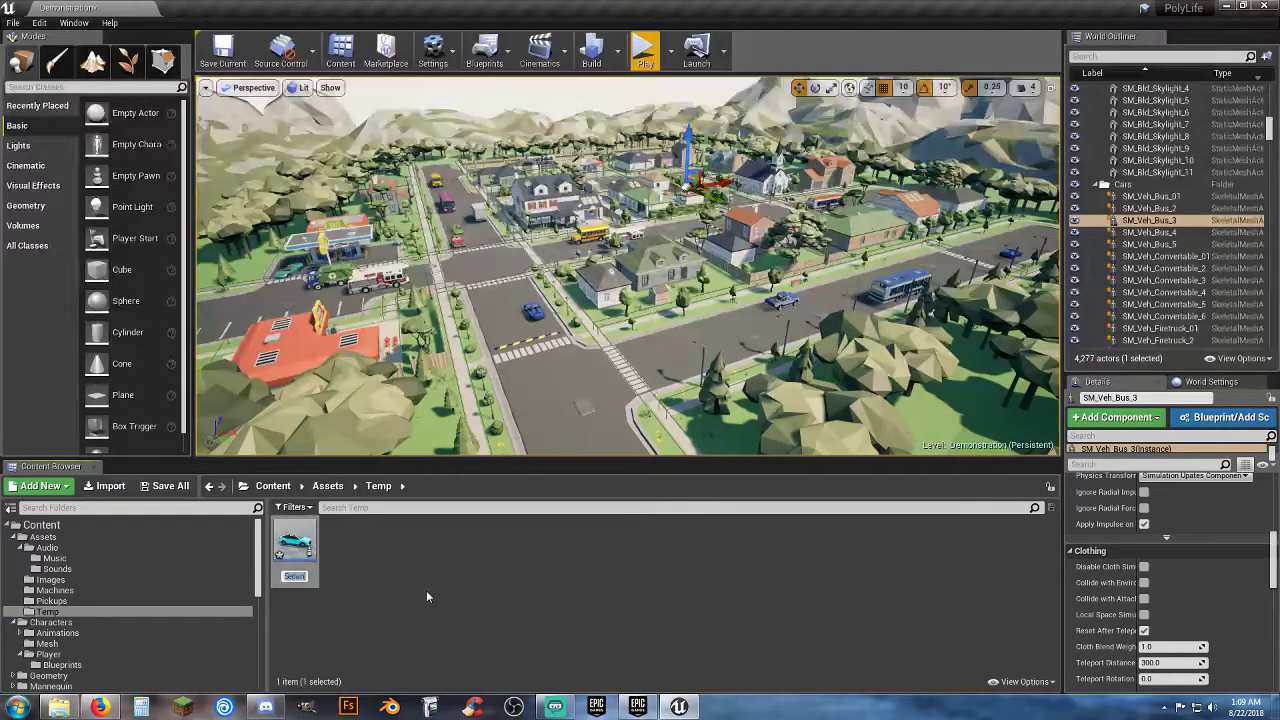
{"action": "type", "text": "Truck"}
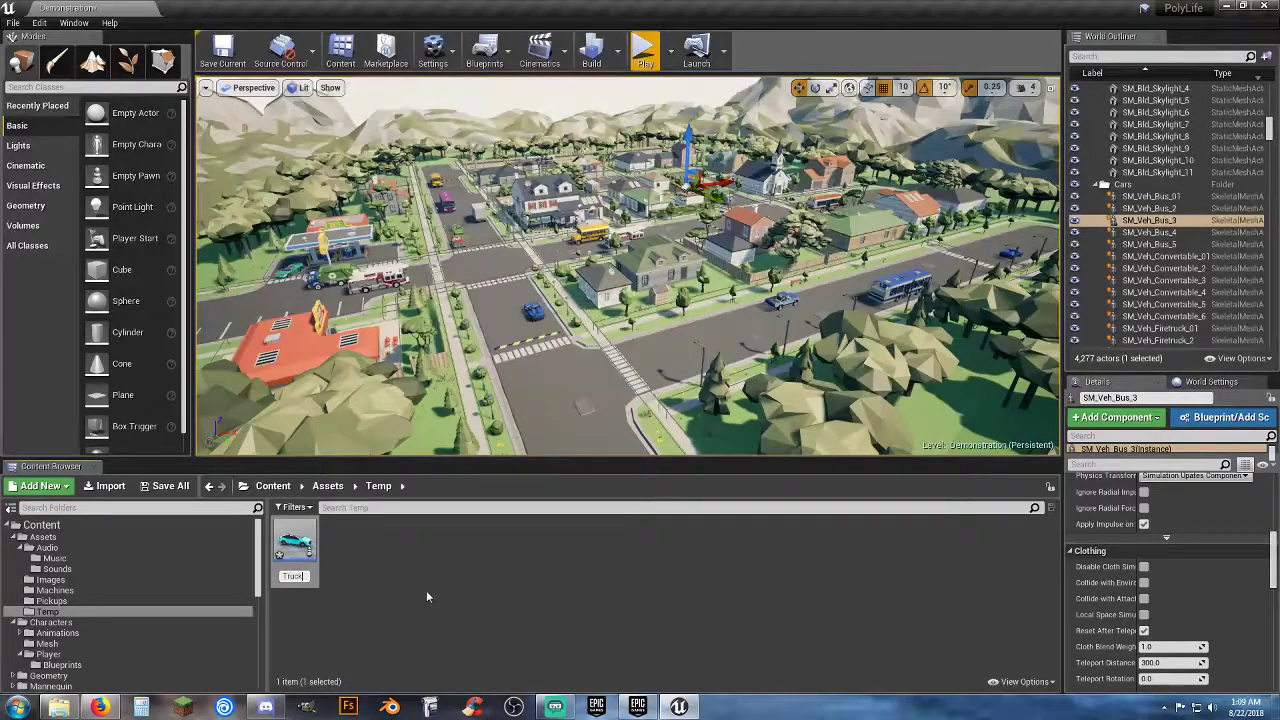
{"action": "key", "text": "Return"}
{"action": "key", "text": "Return"}
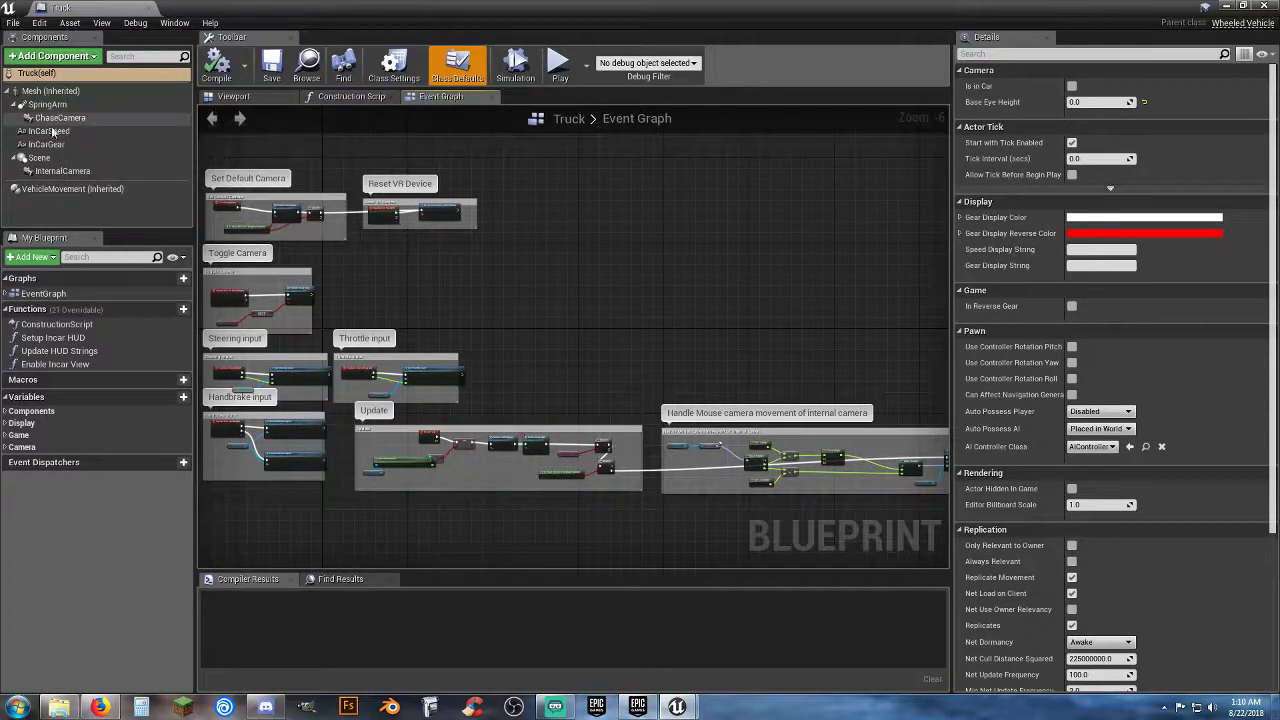
Set the skeletal mesh of the Truck blueprint's Mesh component to SK_Veh_Truck_01 and check it in the viewport.
{"action": "left_click", "coordinate": [64, 94]}
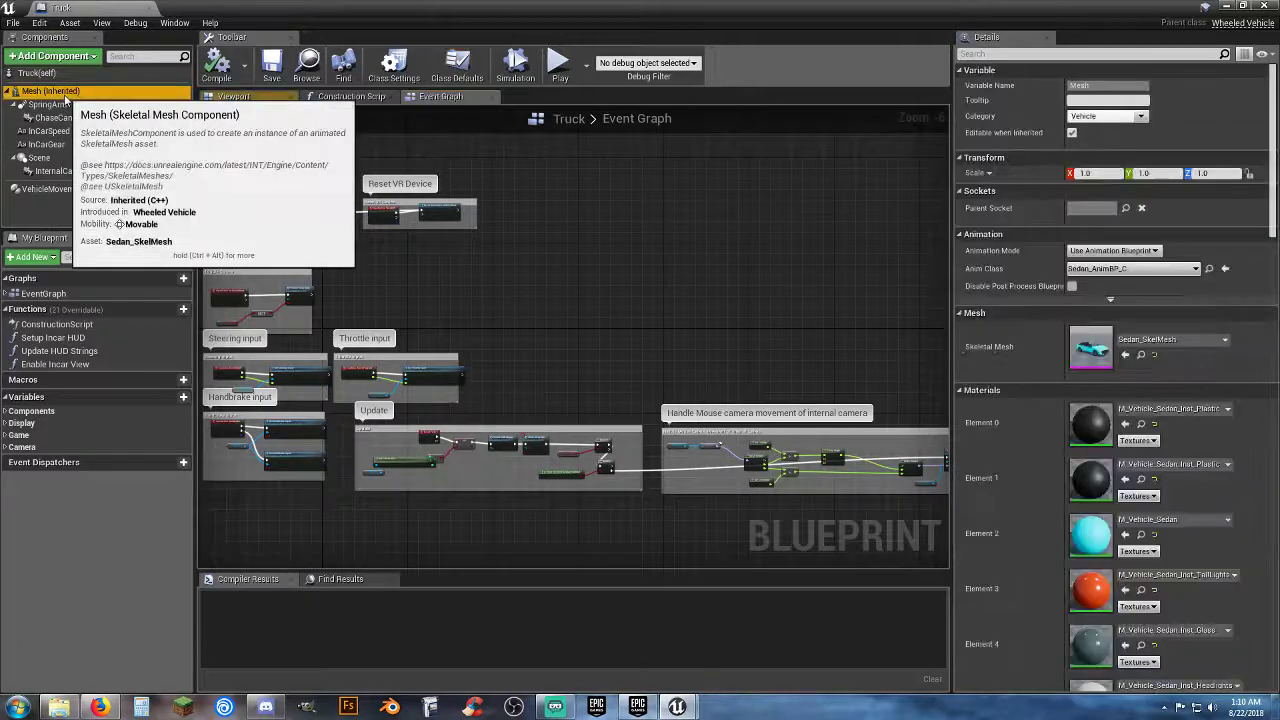
{"action": "left_click", "coordinate": [229, 96]}
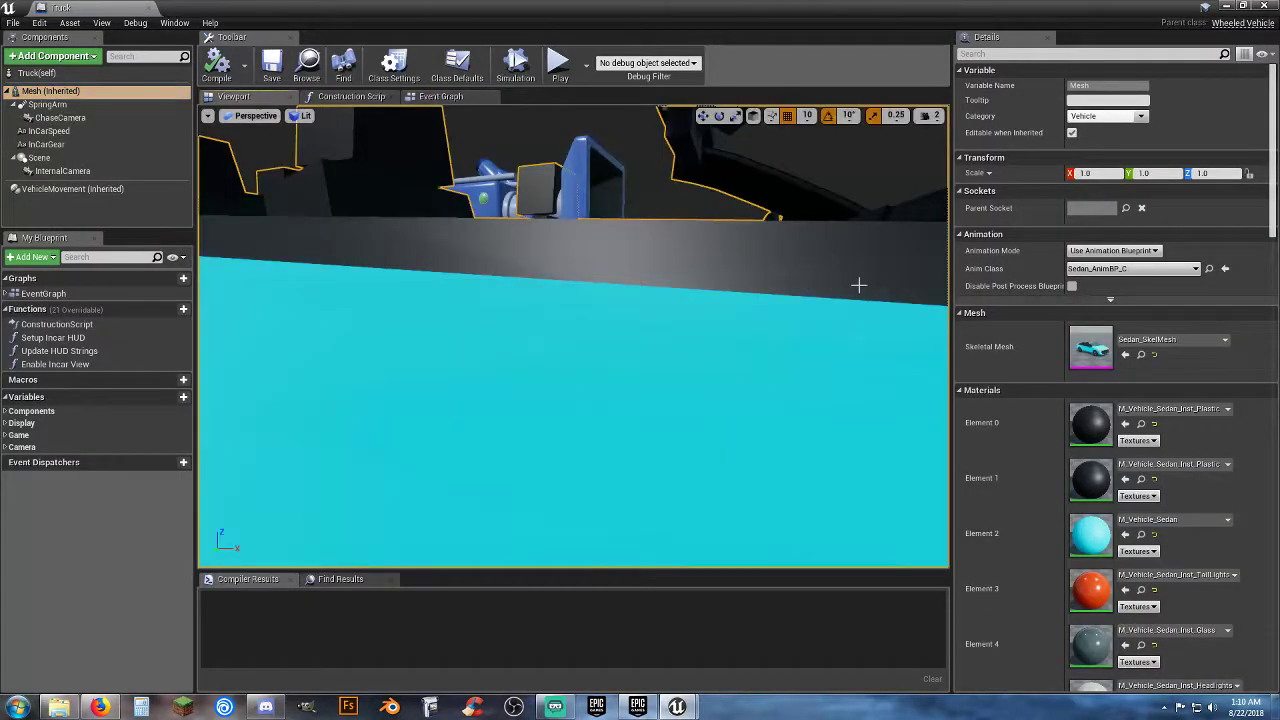
{"action": "left_click", "coordinate": [1185, 340]}
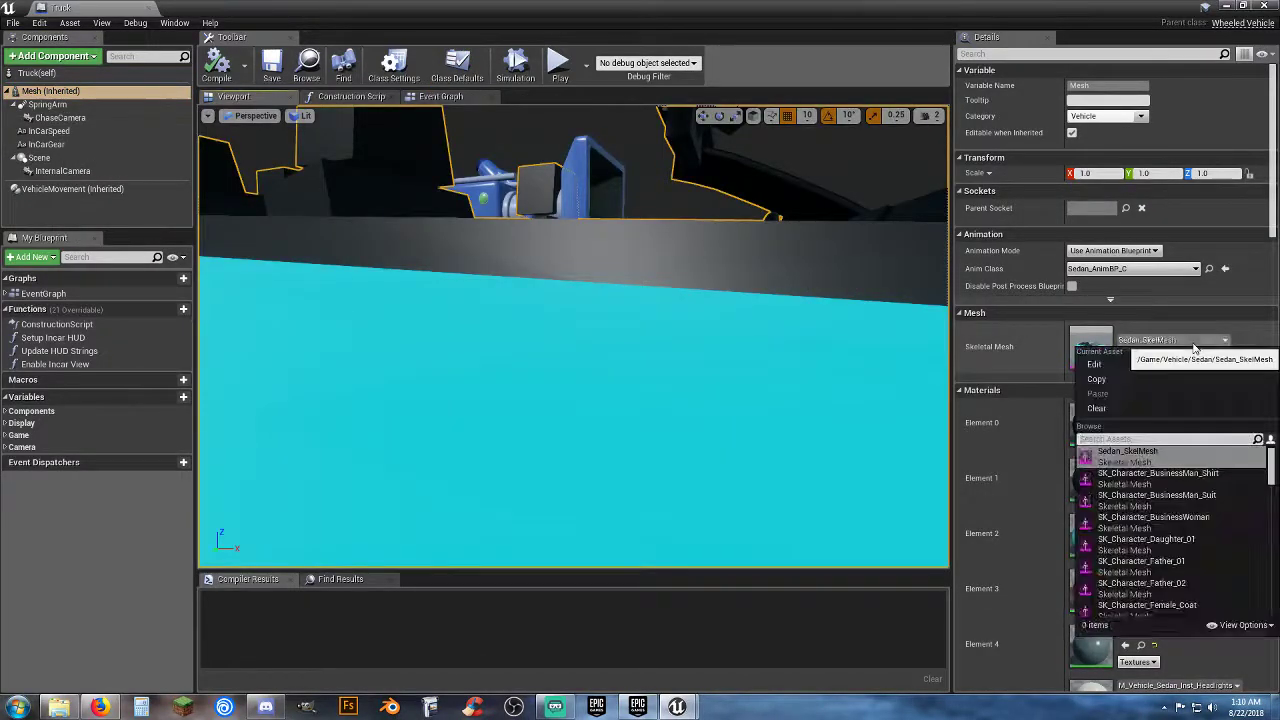
{"action": "scroll", "coordinate": [1258, 517], "scroll_direction": "down", "scroll_amount": 5}
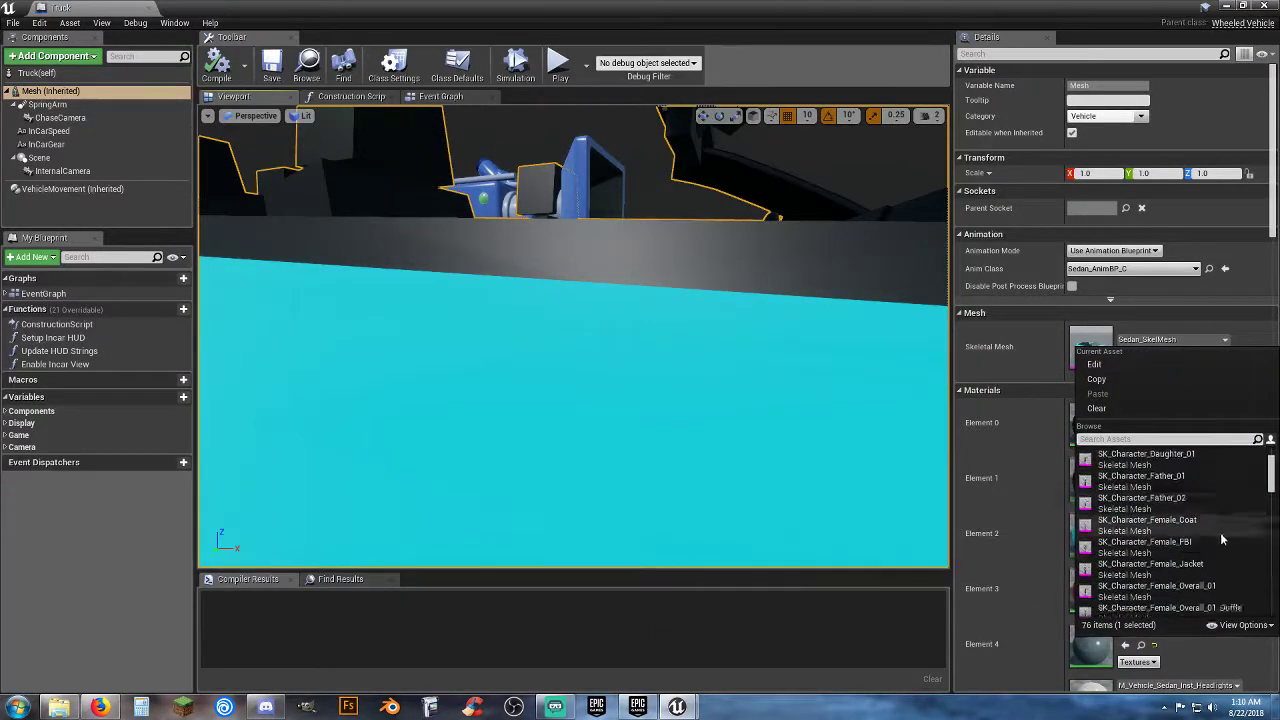
{"action": "scroll", "coordinate": [1220, 546], "scroll_direction": "down", "scroll_amount": 6}
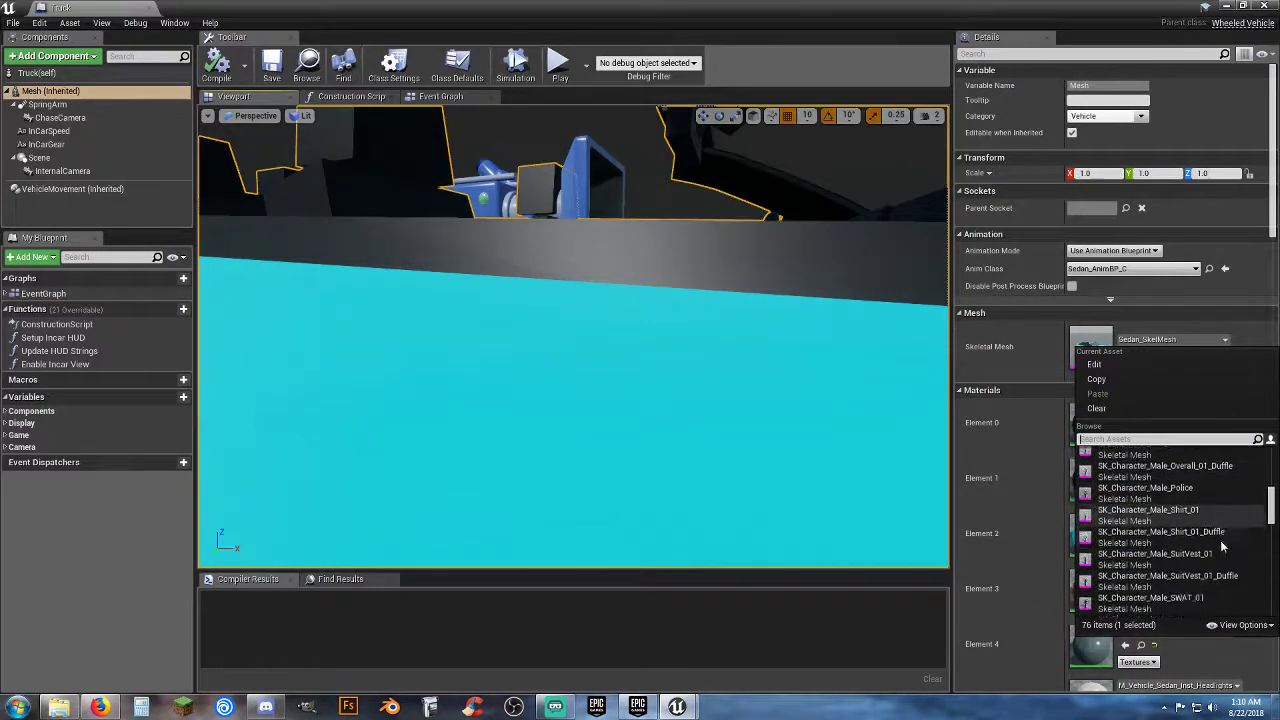
{"action": "scroll", "coordinate": [1221, 546], "scroll_direction": "down", "scroll_amount": 8}
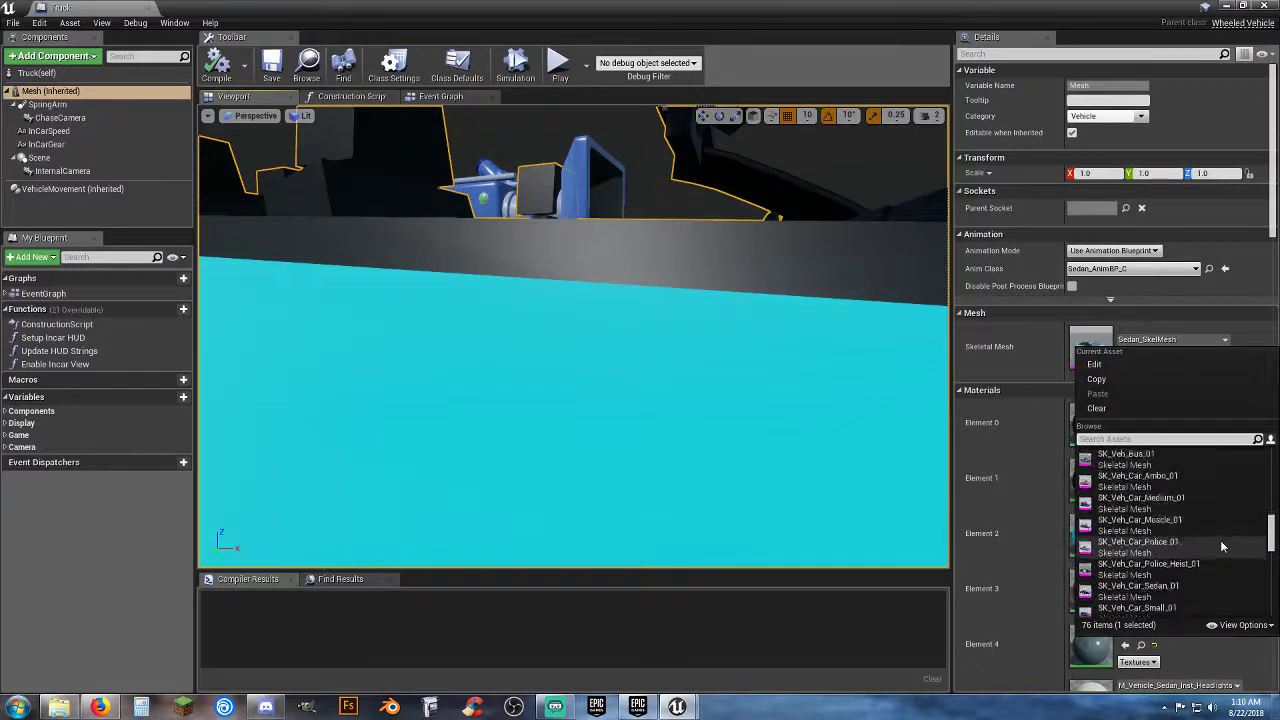
{"action": "scroll", "coordinate": [1220, 545], "scroll_direction": "down", "scroll_amount": 5}
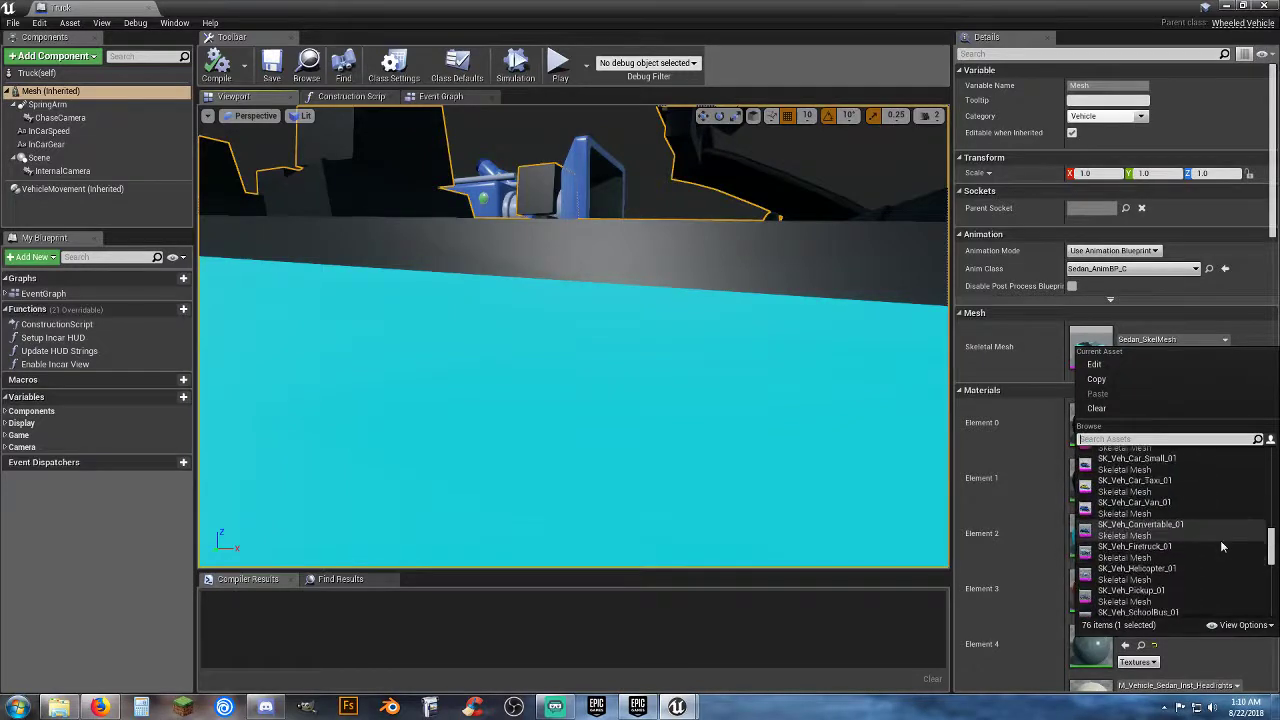
{"action": "scroll", "coordinate": [1217, 540], "scroll_direction": "down", "scroll_amount": 2}
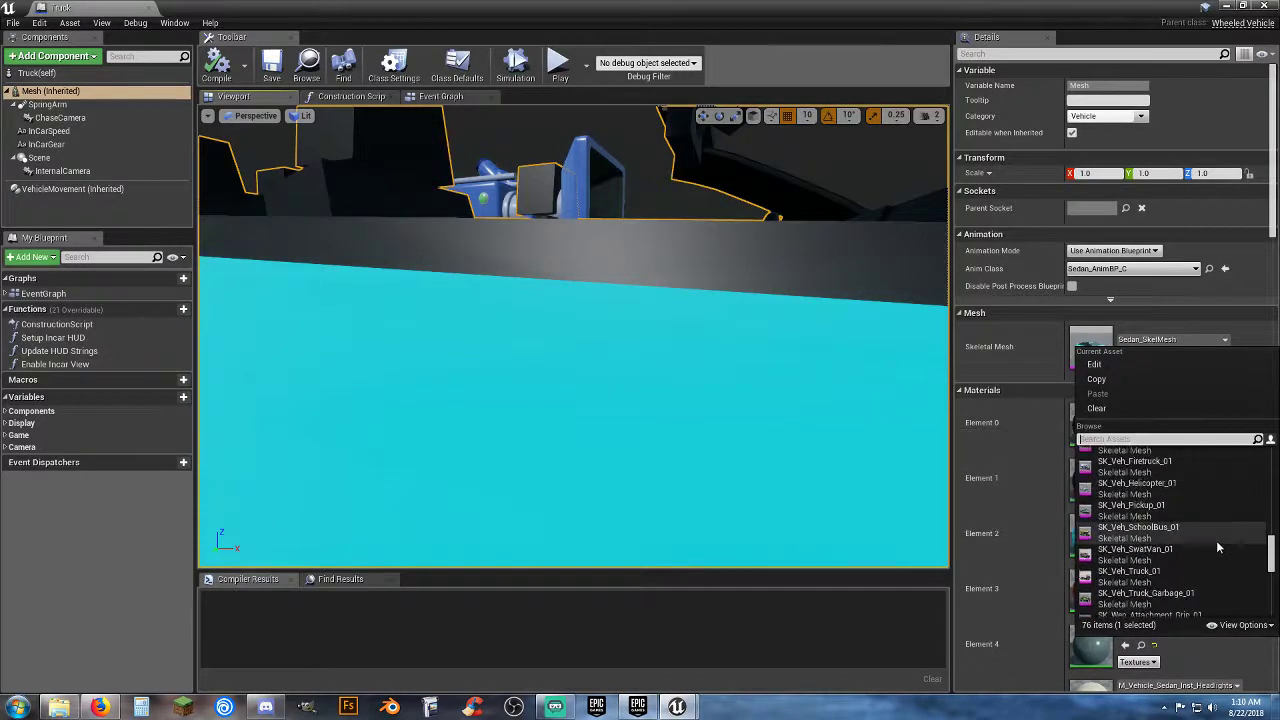
{"action": "left_click", "coordinate": [1169, 576]}
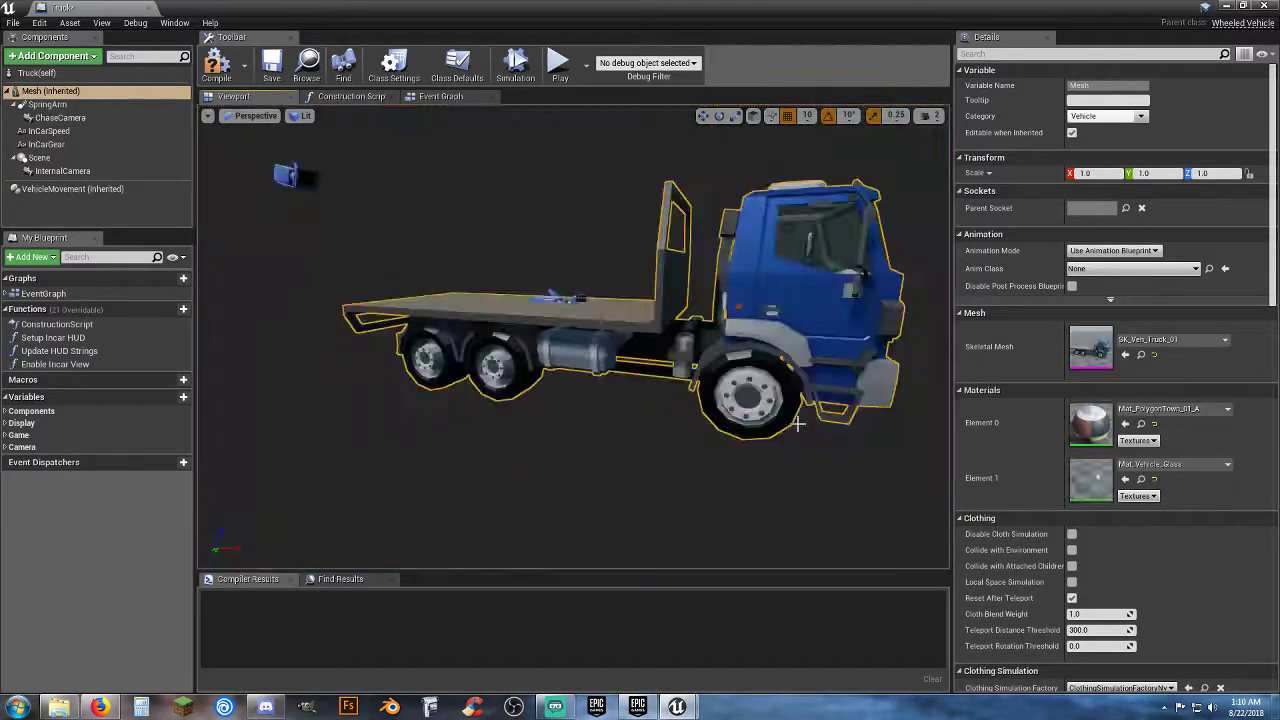
{"action": "scroll", "coordinate": [797, 424], "scroll_direction": "down", "scroll_amount": 2}
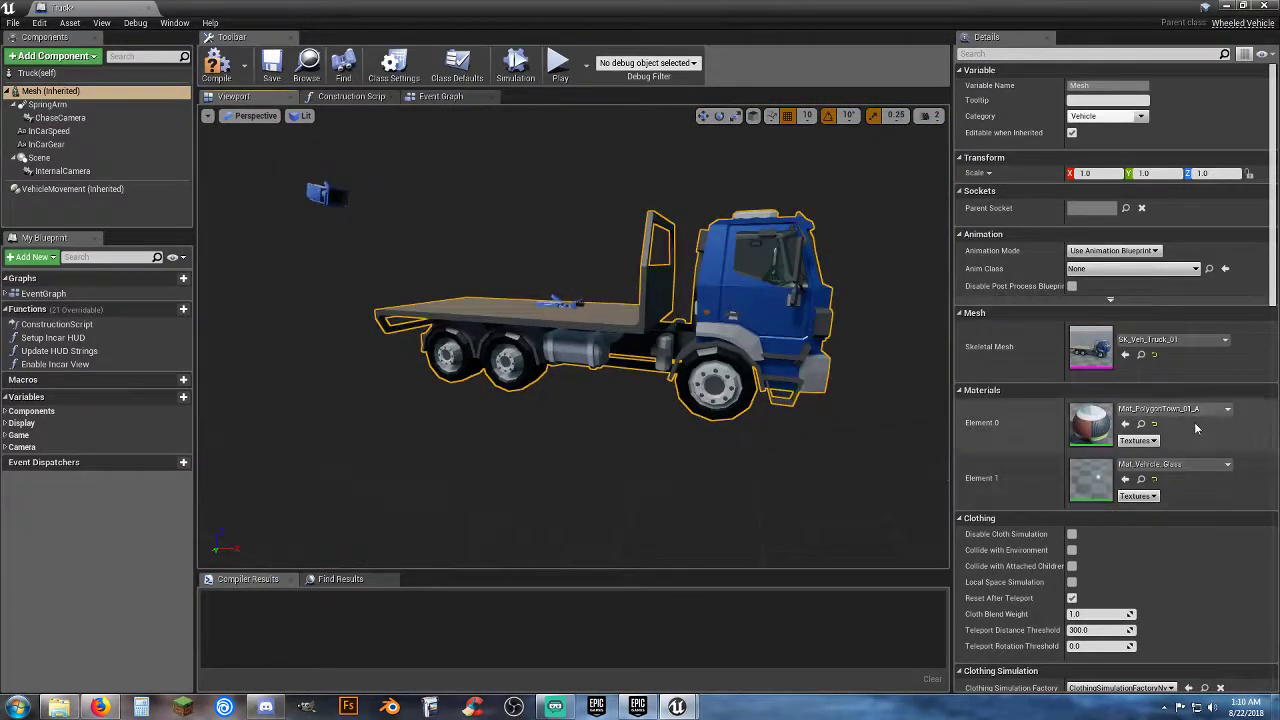
Change the Mesh component's skeletal mesh to SK_Veh_Pickup_01.
{"action": "left_click", "coordinate": [1207, 347]}
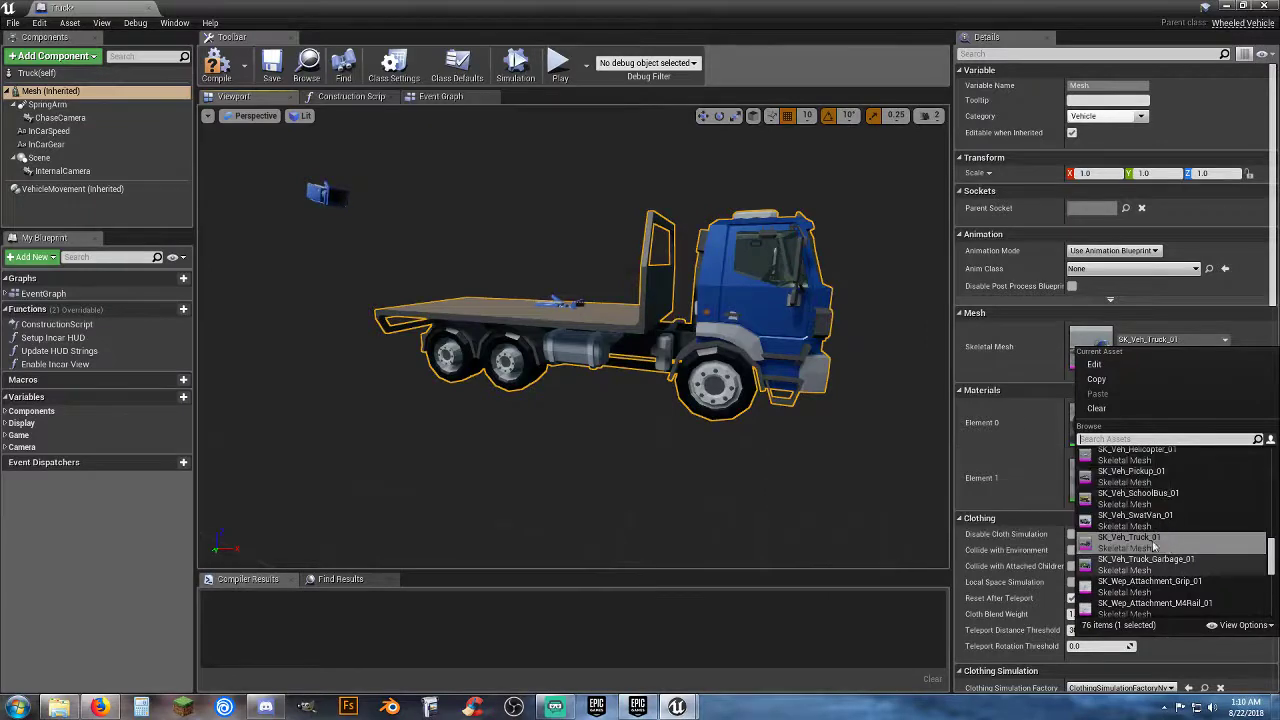
{"action": "scroll", "coordinate": [1205, 540], "scroll_direction": "down", "scroll_amount": 2}
{"action": "scroll", "coordinate": [1217, 517], "scroll_direction": "up", "scroll_amount": 2}
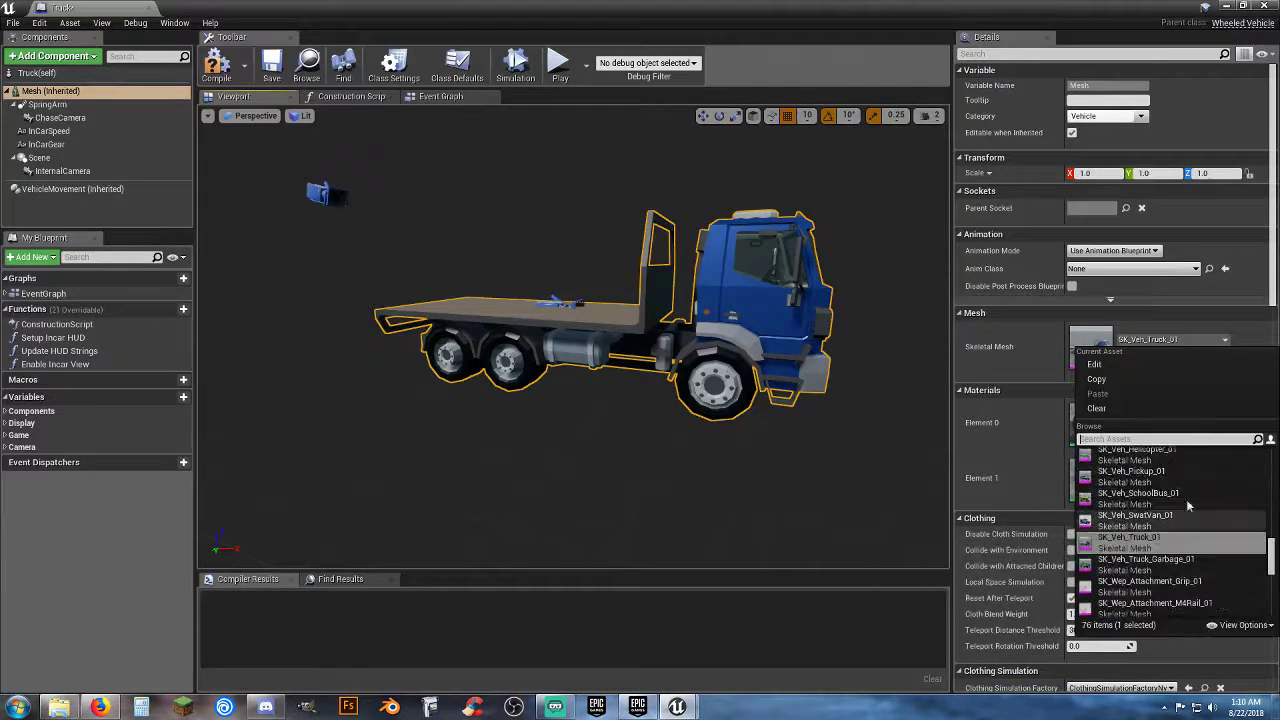
{"action": "left_click", "coordinate": [1215, 510]}
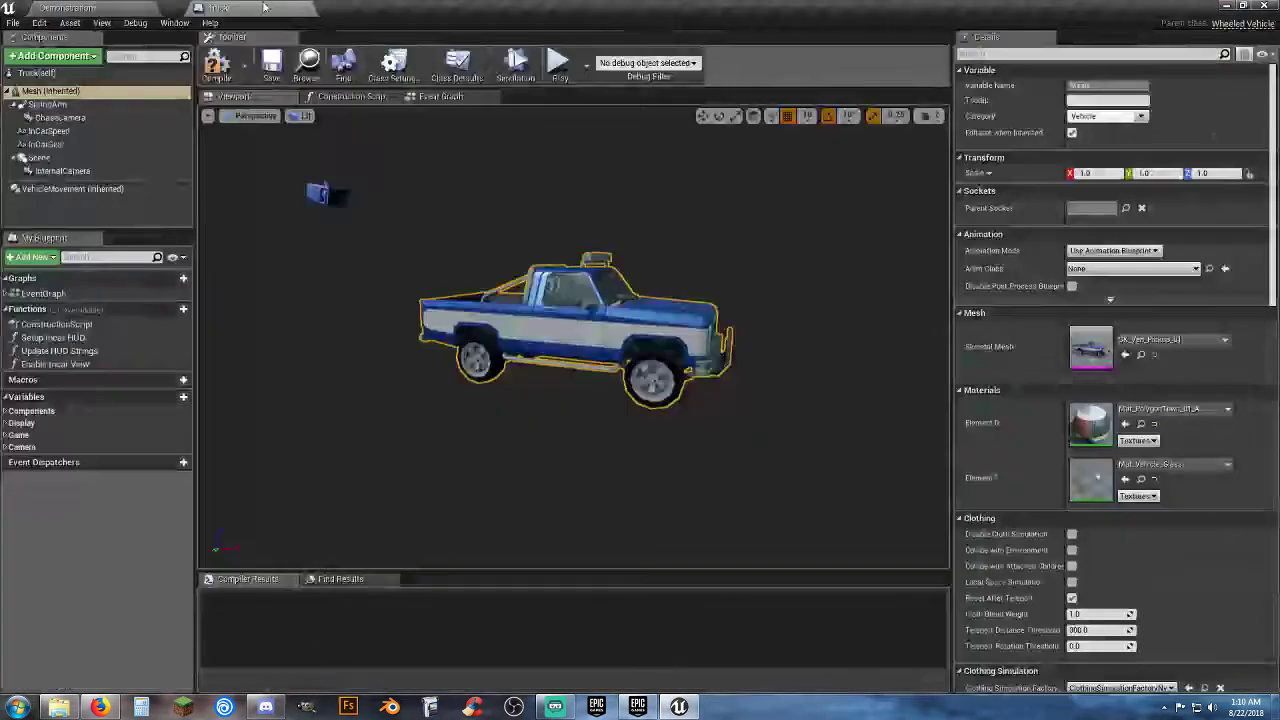
Open the SK_Veh_Pickup_01 skeleton from PolygonTown/Meshes/Vehicles and select its front-left wheel bone, SM_Veh_Pickup_Wheel_fl.
{"action": "left_click", "coordinate": [118, 7]}
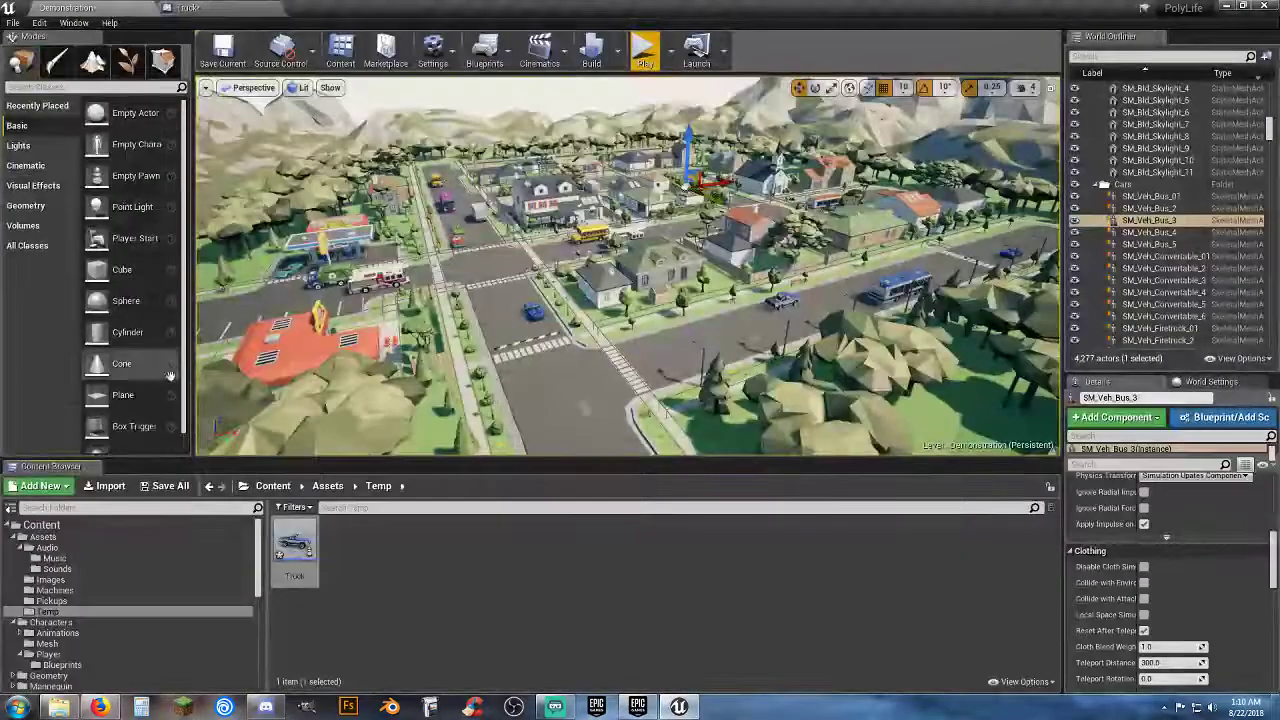
{"action": "scroll", "coordinate": [105, 580], "scroll_direction": "down", "scroll_amount": 8}
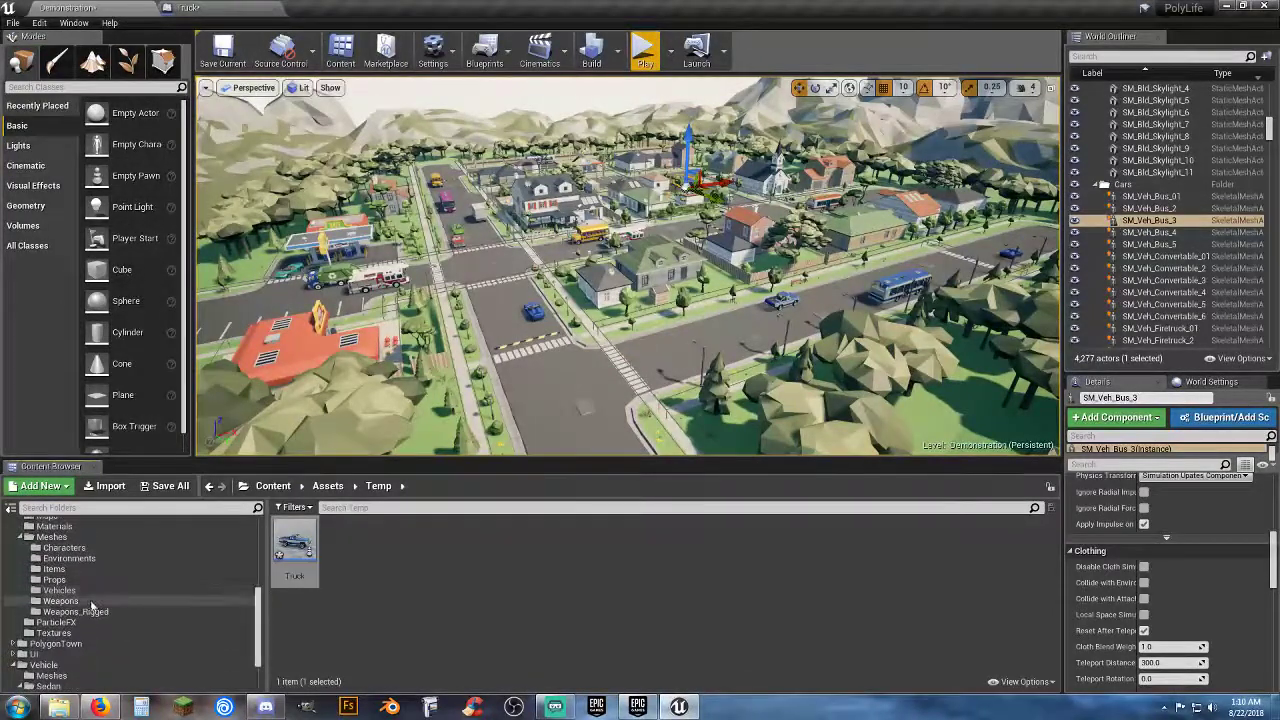
{"action": "scroll", "coordinate": [89, 602], "scroll_direction": "up", "scroll_amount": 3}
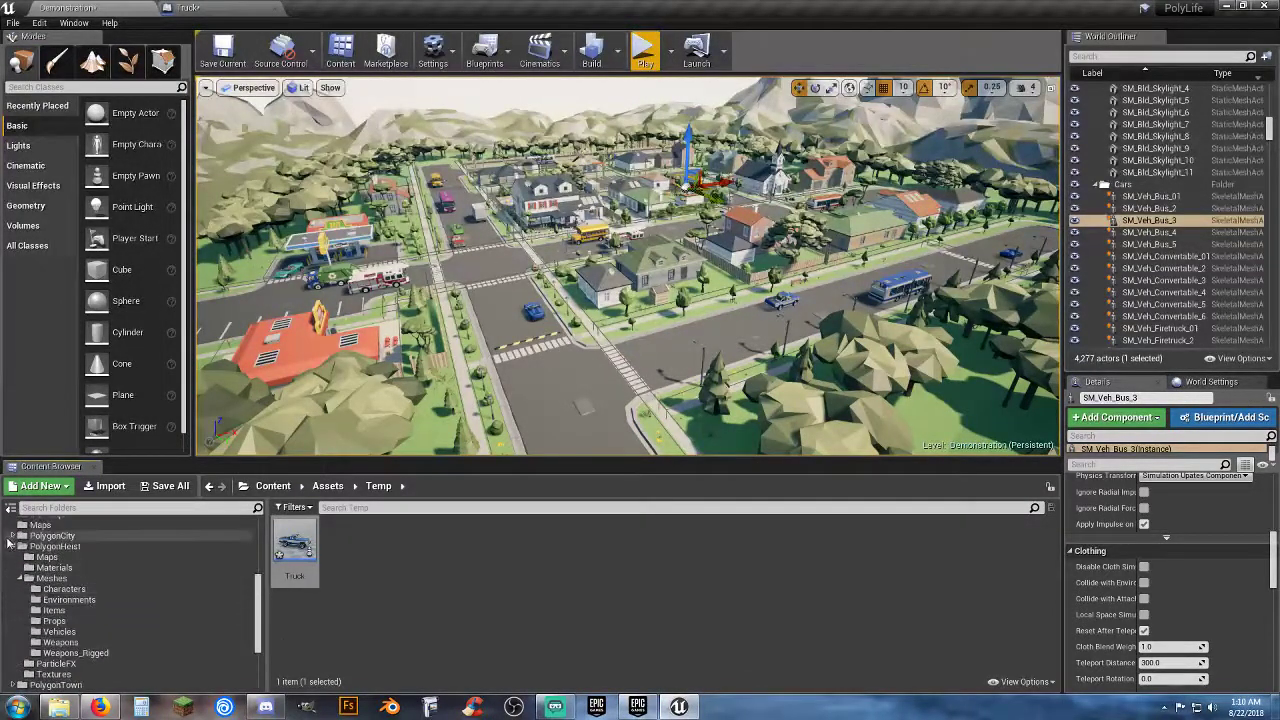
{"action": "left_click", "coordinate": [12, 547]}
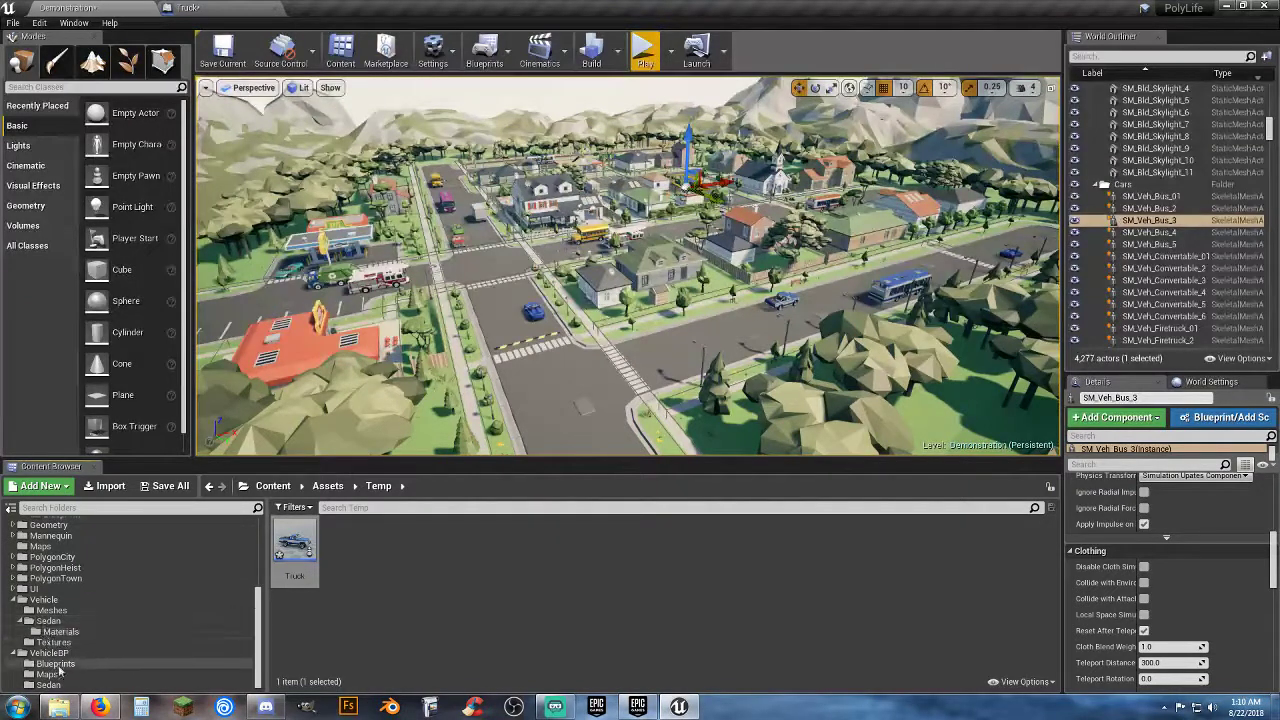
{"action": "scroll", "coordinate": [18, 601], "scroll_direction": "up", "scroll_amount": 1}
{"action": "left_click", "coordinate": [13, 599]}
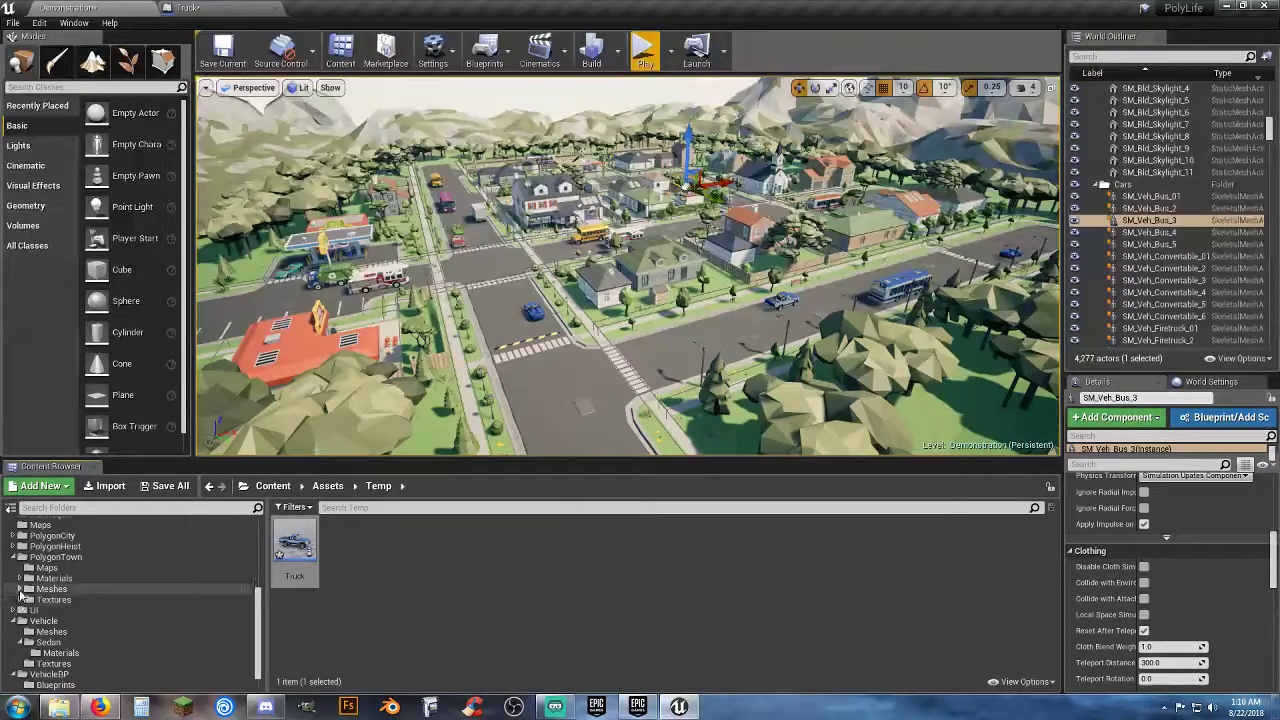
{"action": "left_click", "coordinate": [19, 590]}
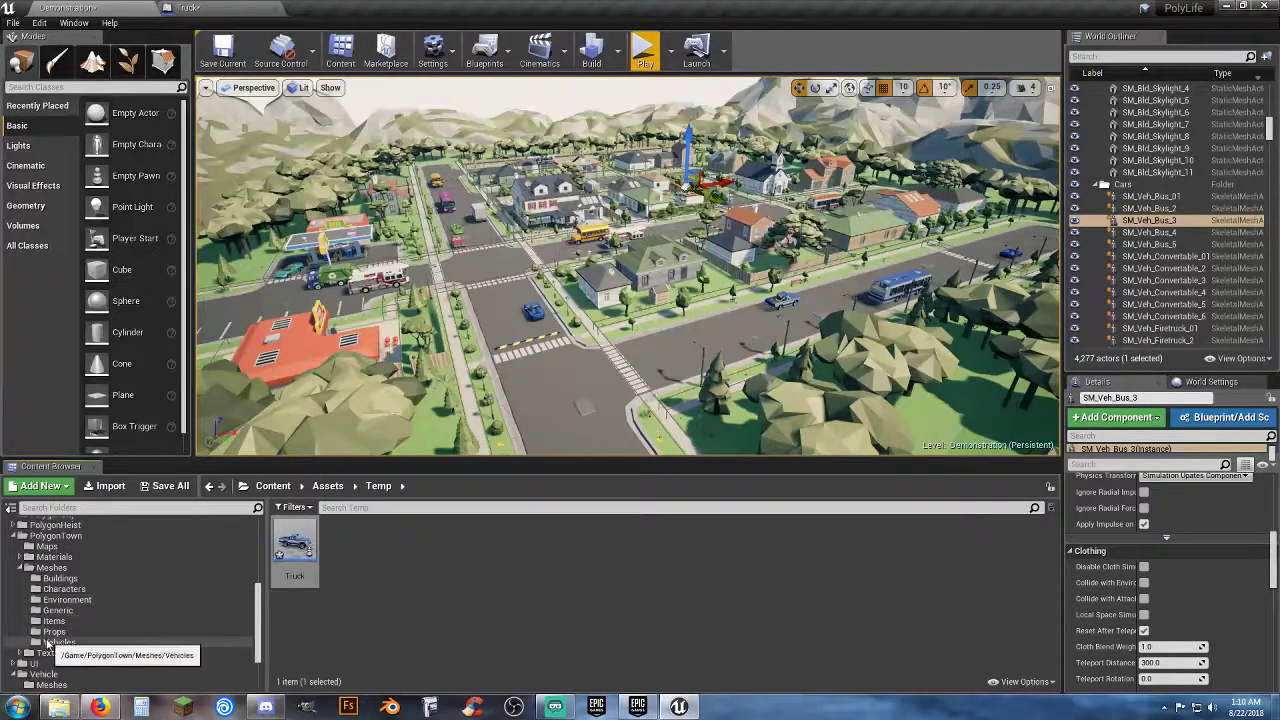
{"action": "left_click", "coordinate": [50, 642]}
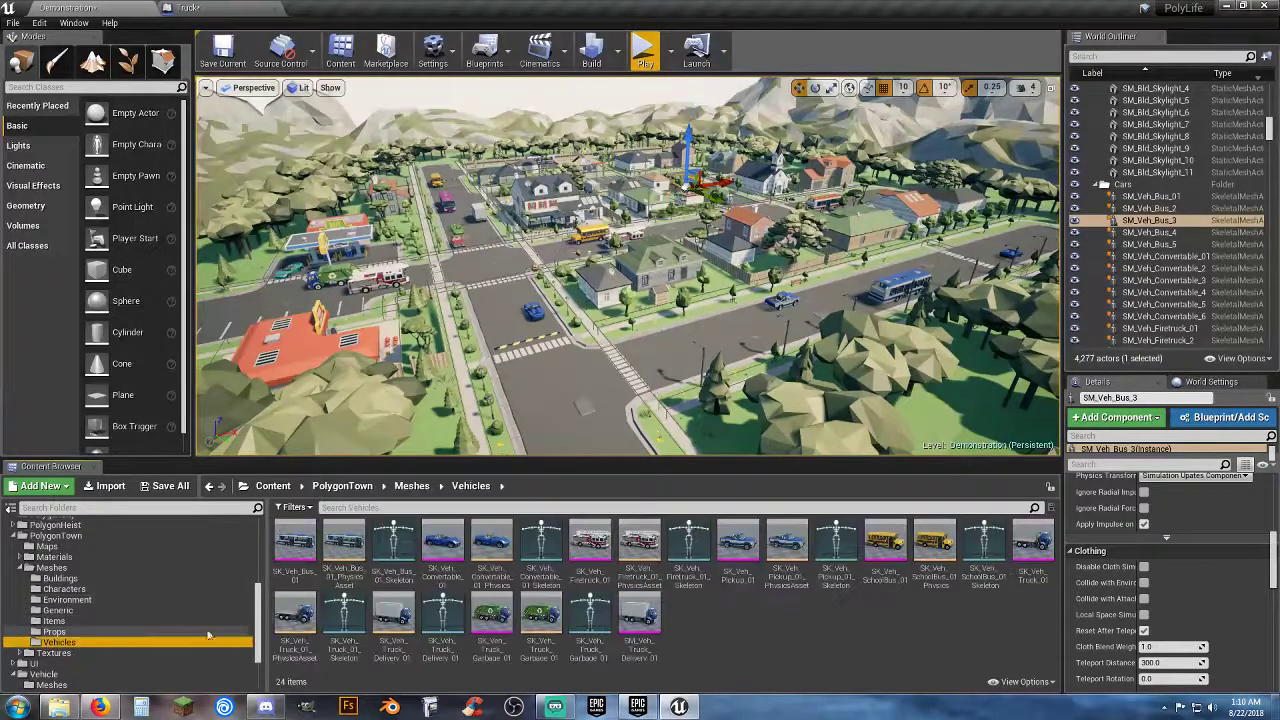
{"action": "double_click", "coordinate": [836, 584]}
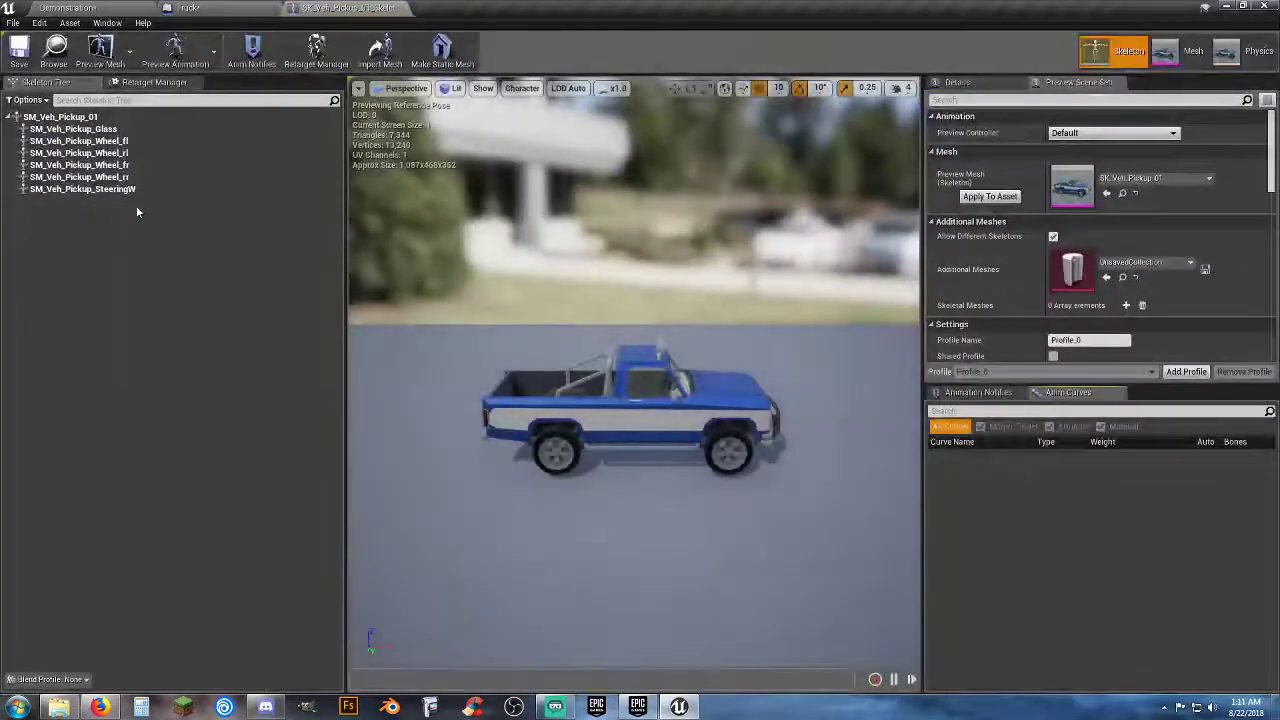
{"action": "left_click", "coordinate": [98, 145]}
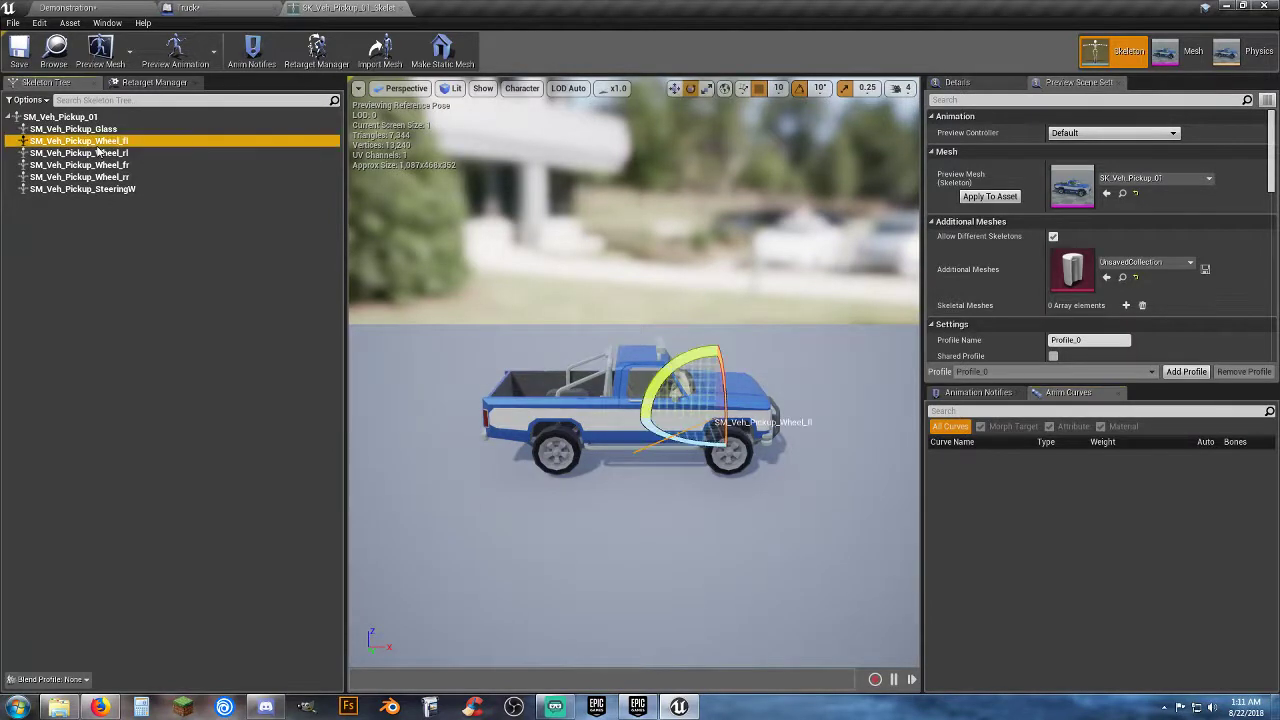
In the Truck blueprint, filter the VehicleMovement component's details for "wheel" and look through the wheel classes available for wheel setup 0.
{"action": "left_click", "coordinate": [226, 10]}
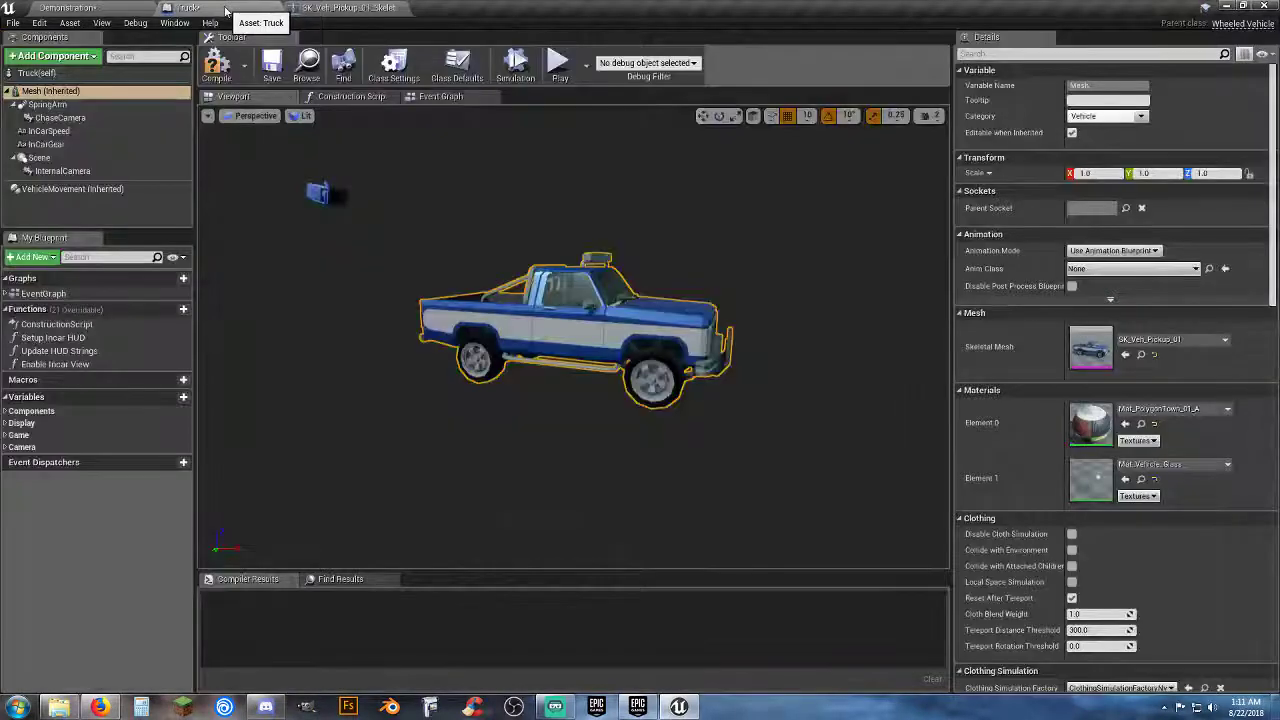
{"action": "left_click", "coordinate": [1025, 55]}
{"action": "type", "text": "wheel"}
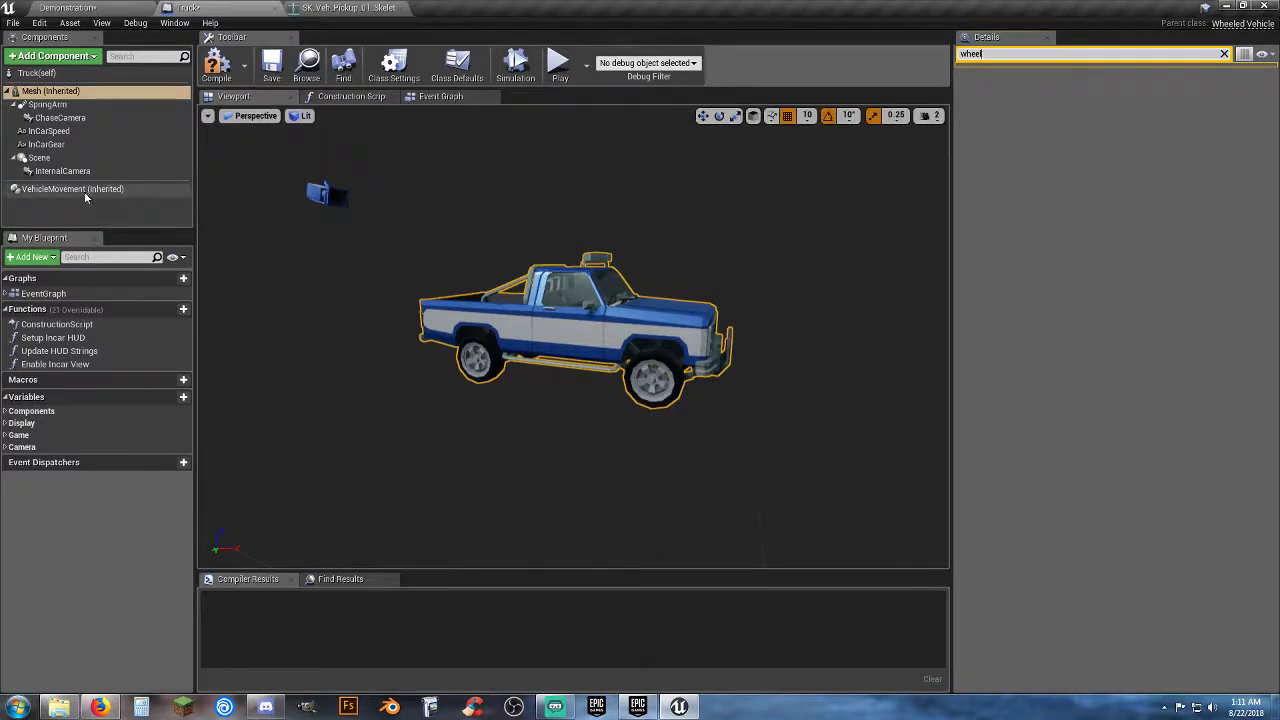
{"action": "left_click", "coordinate": [160, 189]}
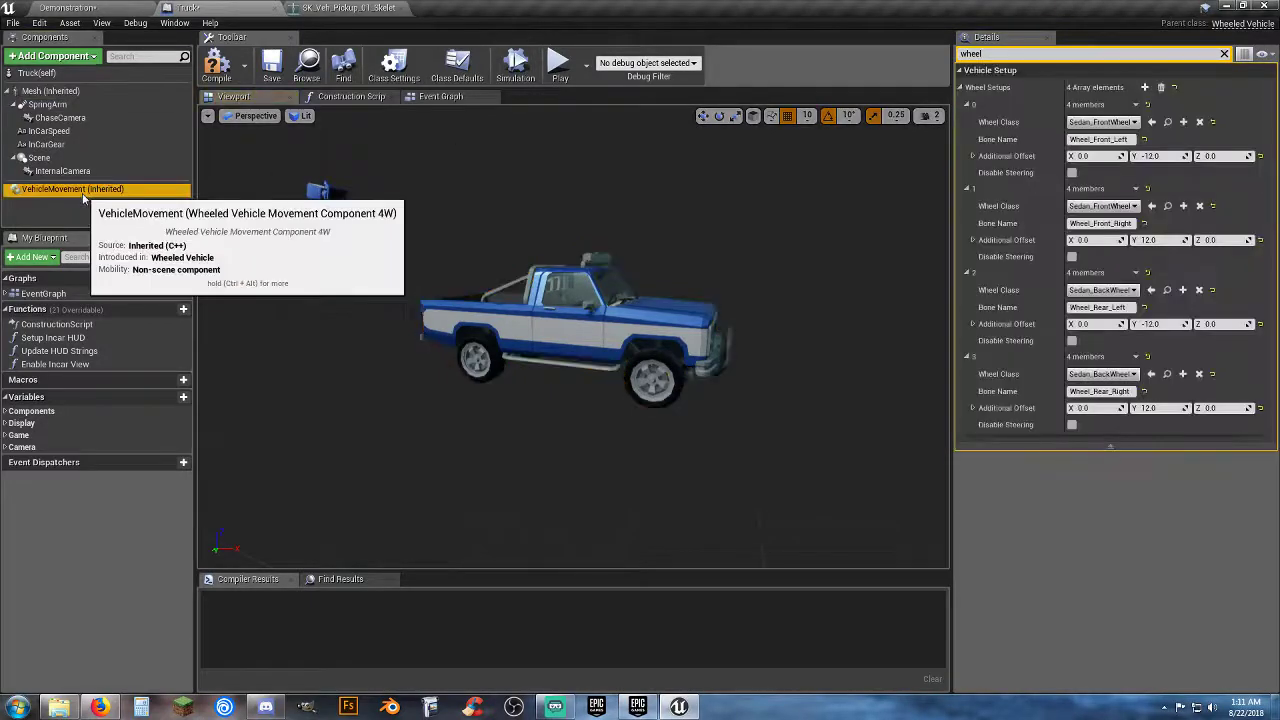
{"action": "left_click", "coordinate": [1134, 122]}
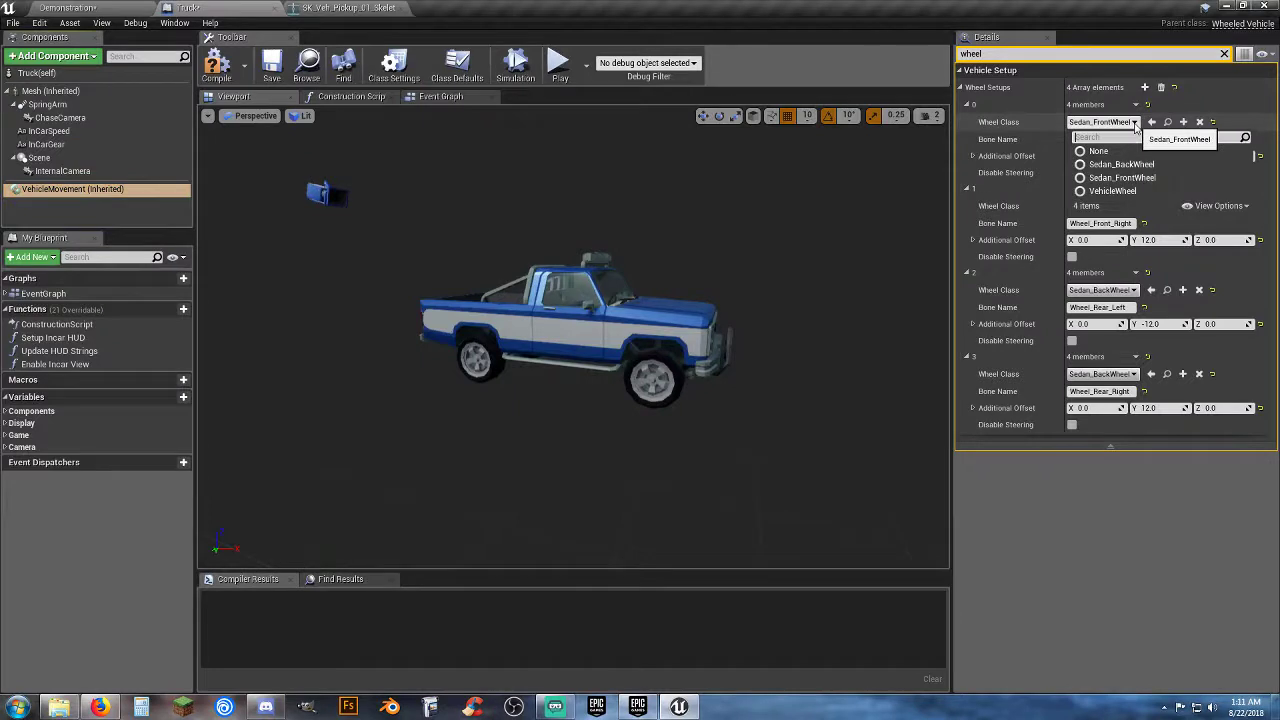
{"action": "left_click", "coordinate": [1136, 126]}
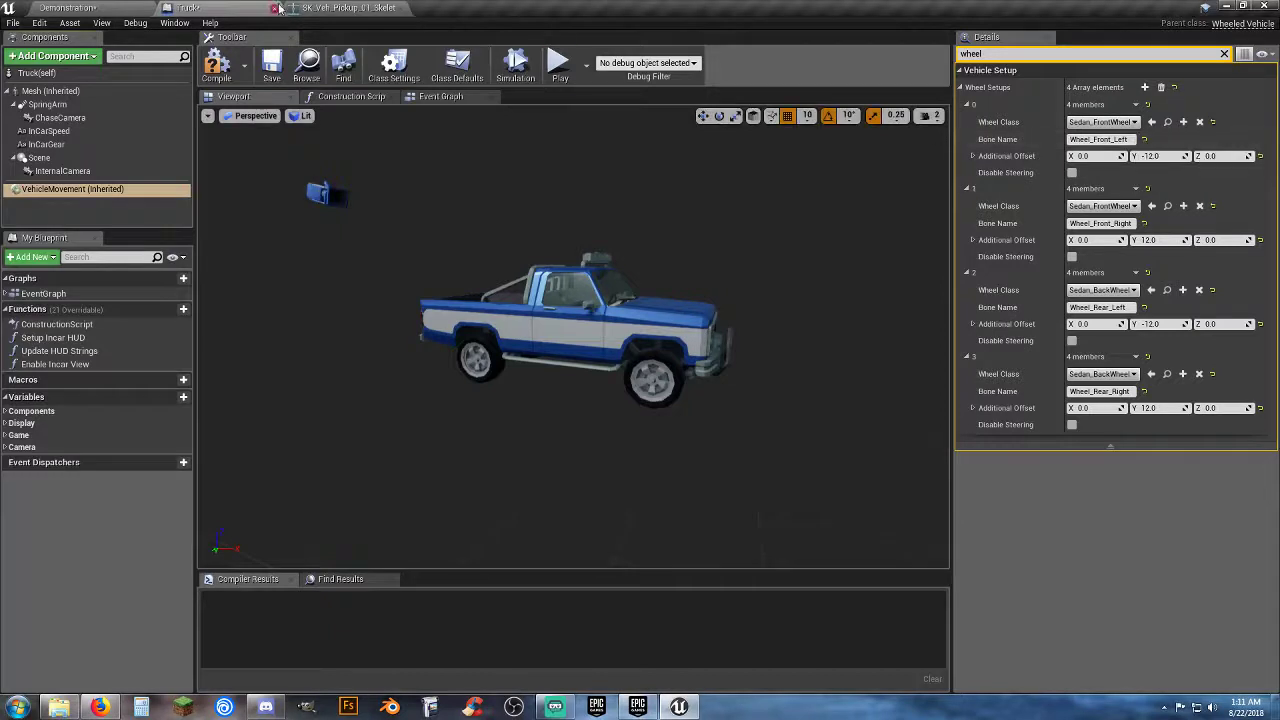
Compare the pickup skeleton's front-left wheel bone name with the bone names in the Truck blueprint's wheel setups.
{"action": "left_click", "coordinate": [345, 7]}
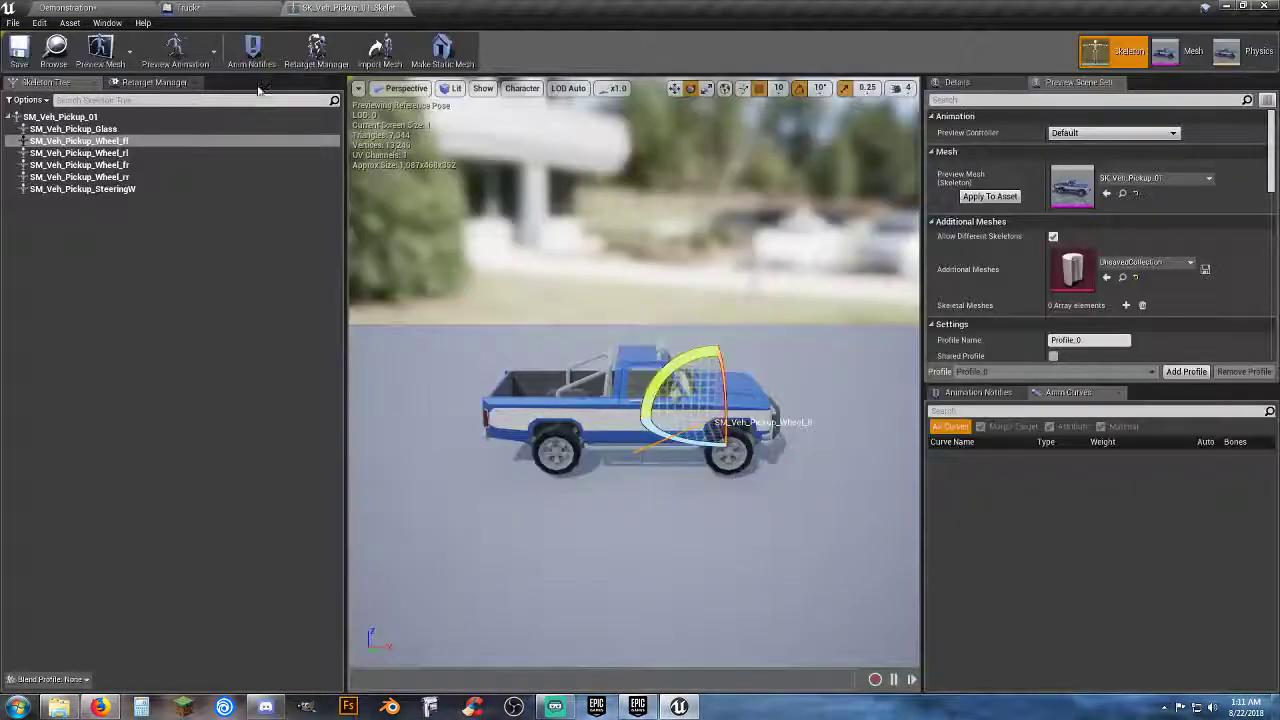
{"action": "left_click", "coordinate": [132, 145]}
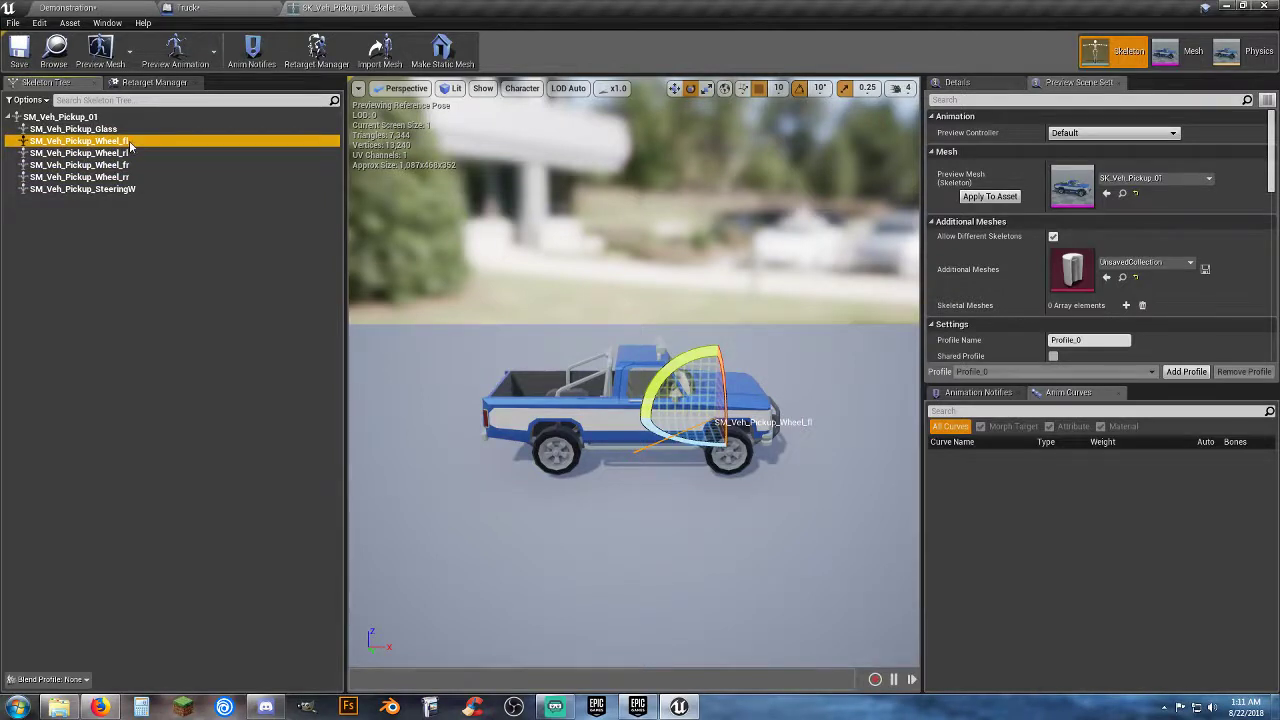
{"action": "left_click", "coordinate": [198, 8]}
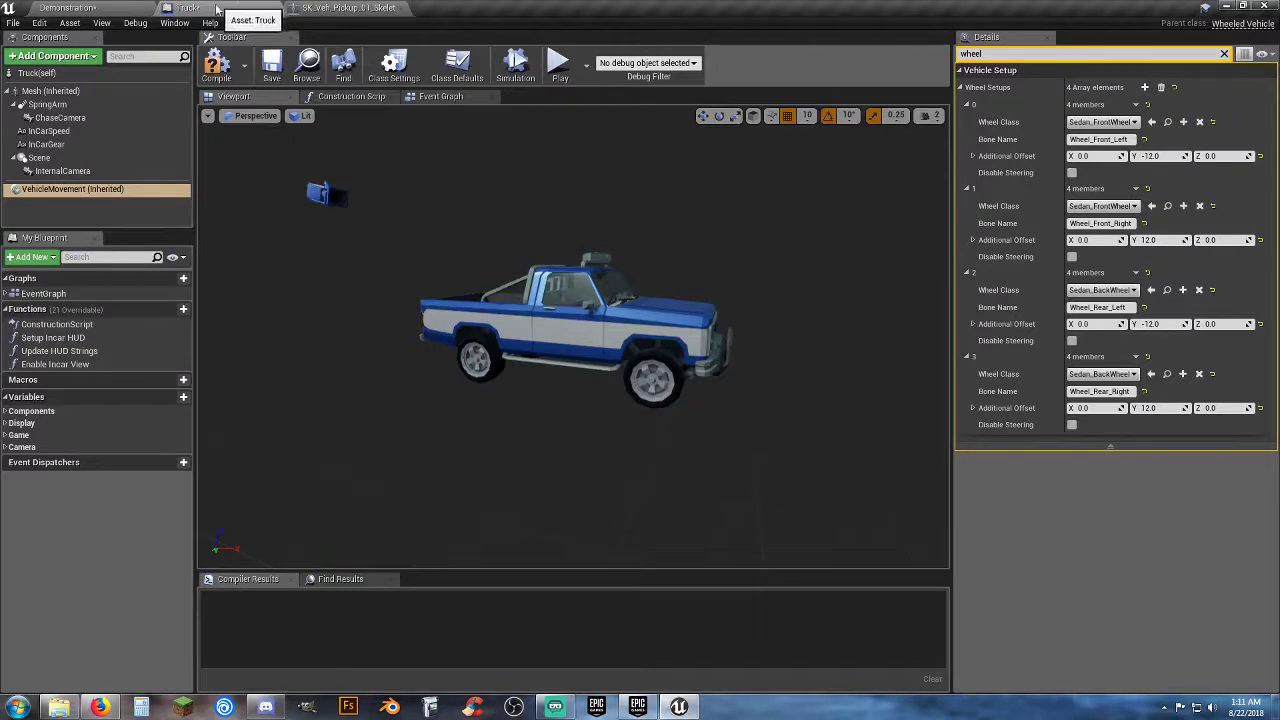
{"action": "left_click", "coordinate": [322, 8]}
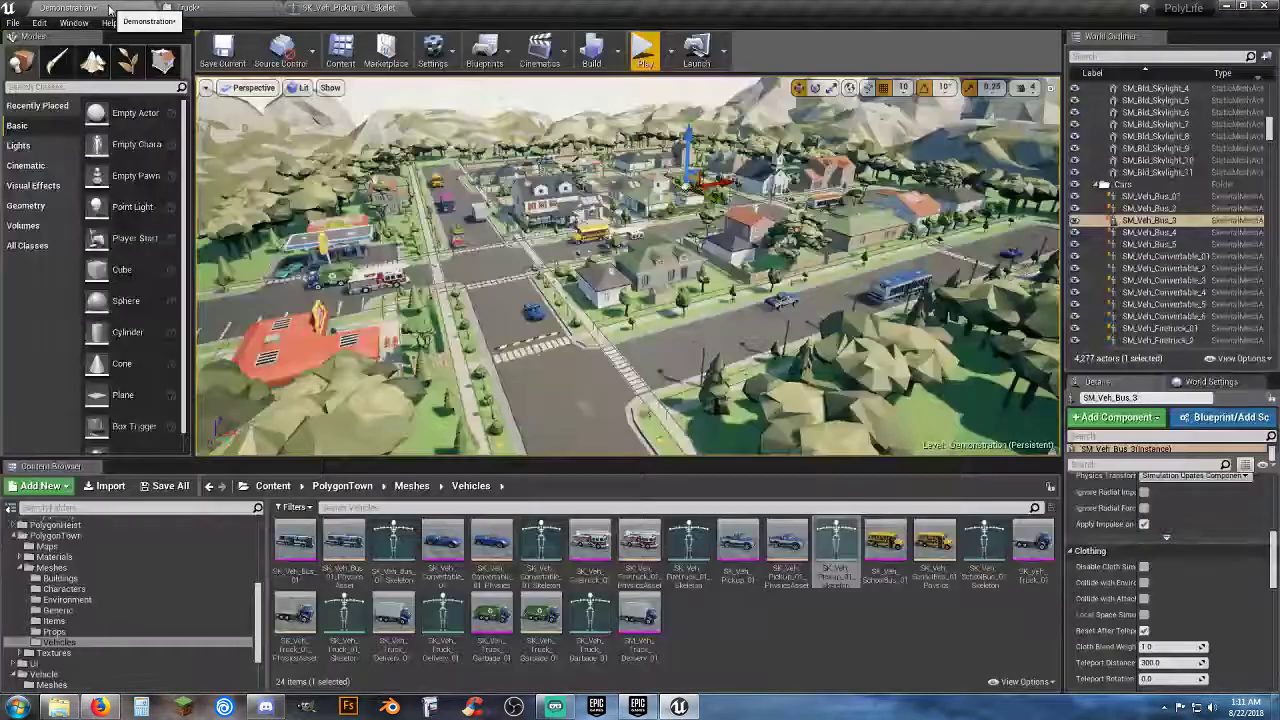
Open Sedan_Skeleton from the Vehicle/Sedan folder to examine its wheel bones.
{"action": "left_click", "coordinate": [90, 8]}
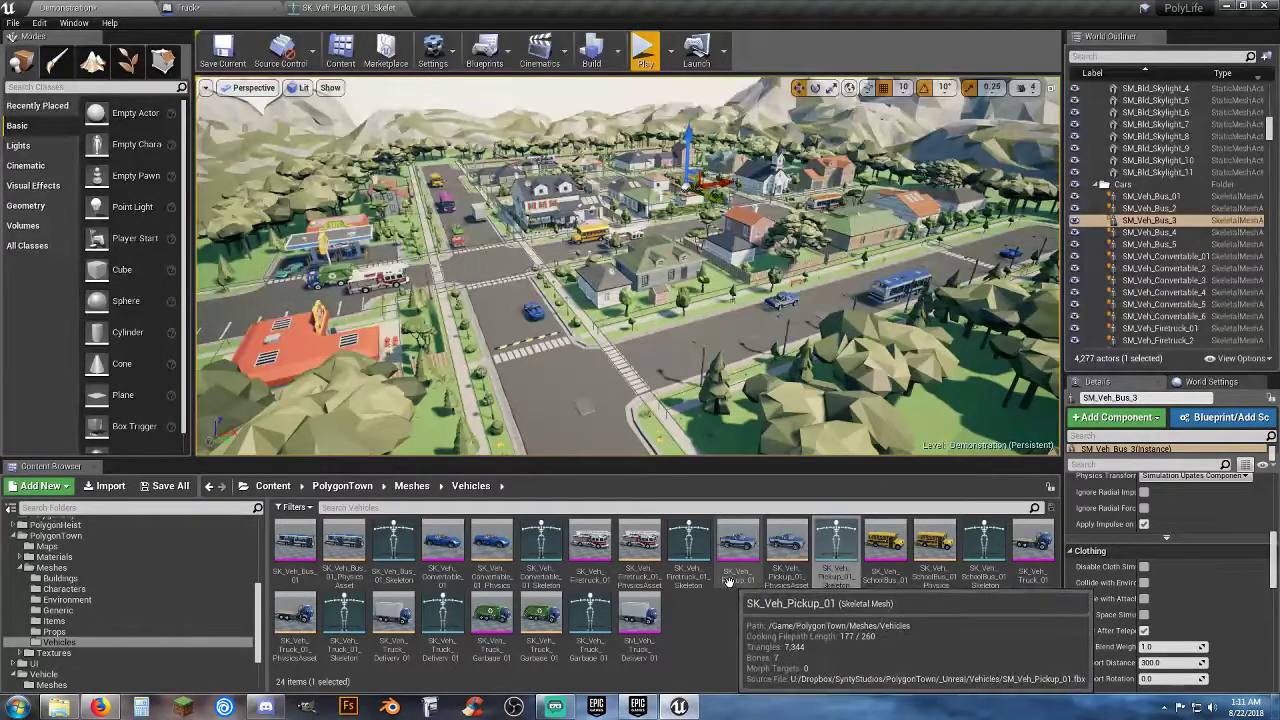
{"action": "scroll", "coordinate": [60, 640], "scroll_direction": "down", "scroll_amount": 3}
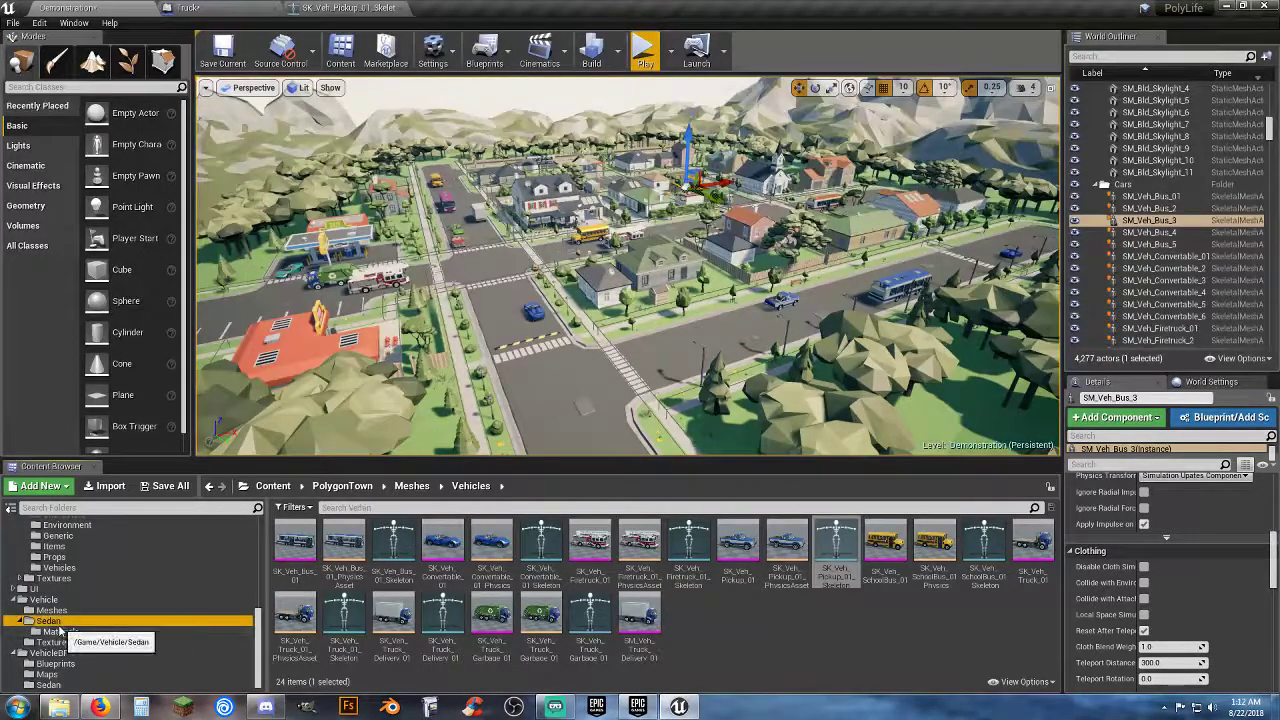
{"action": "left_click", "coordinate": [48, 621]}
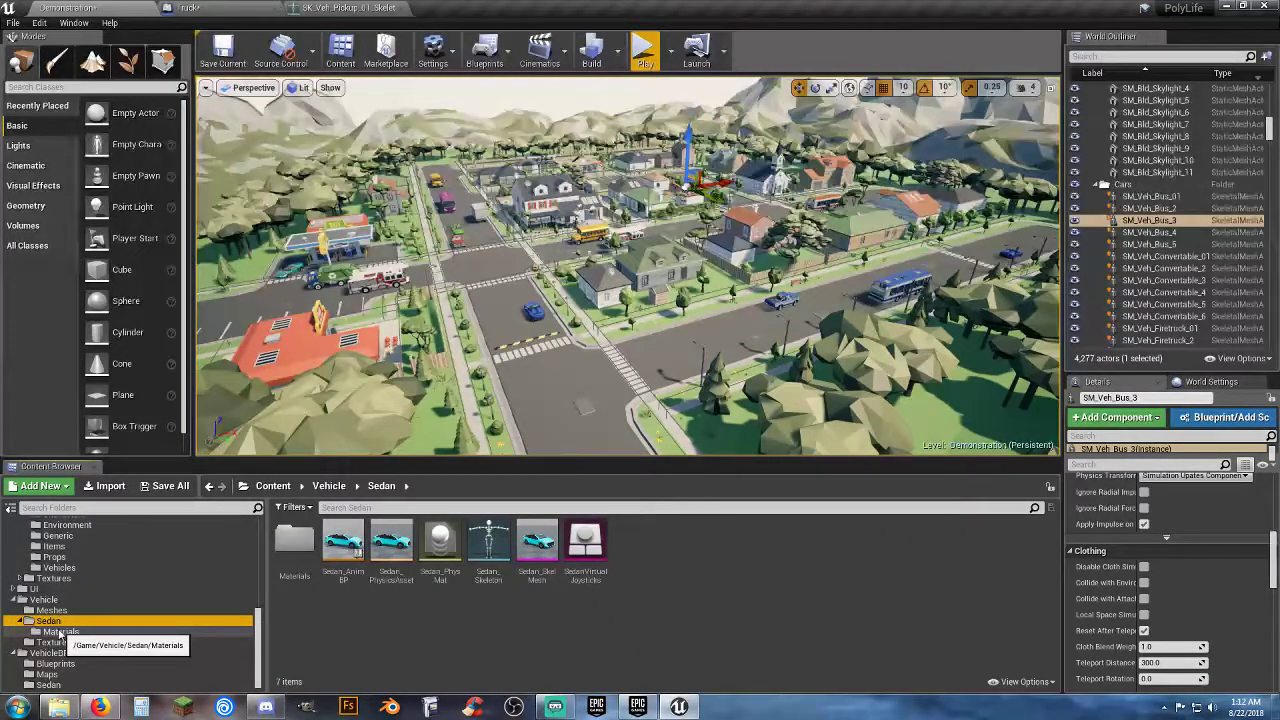
{"action": "double_click", "coordinate": [498, 576]}
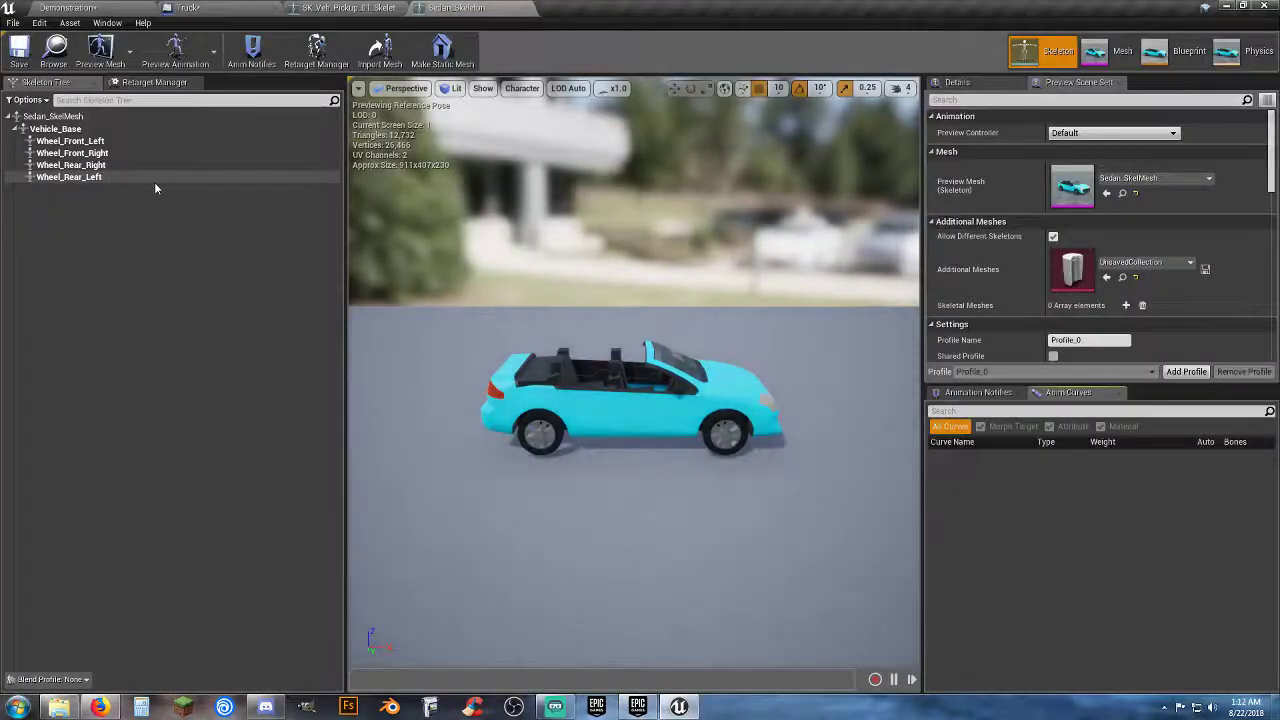
Compare the wheel bone names of the pickup and sedan skeletons with those in the Truck blueprint's wheel setups.
{"action": "left_click", "coordinate": [350, 8]}
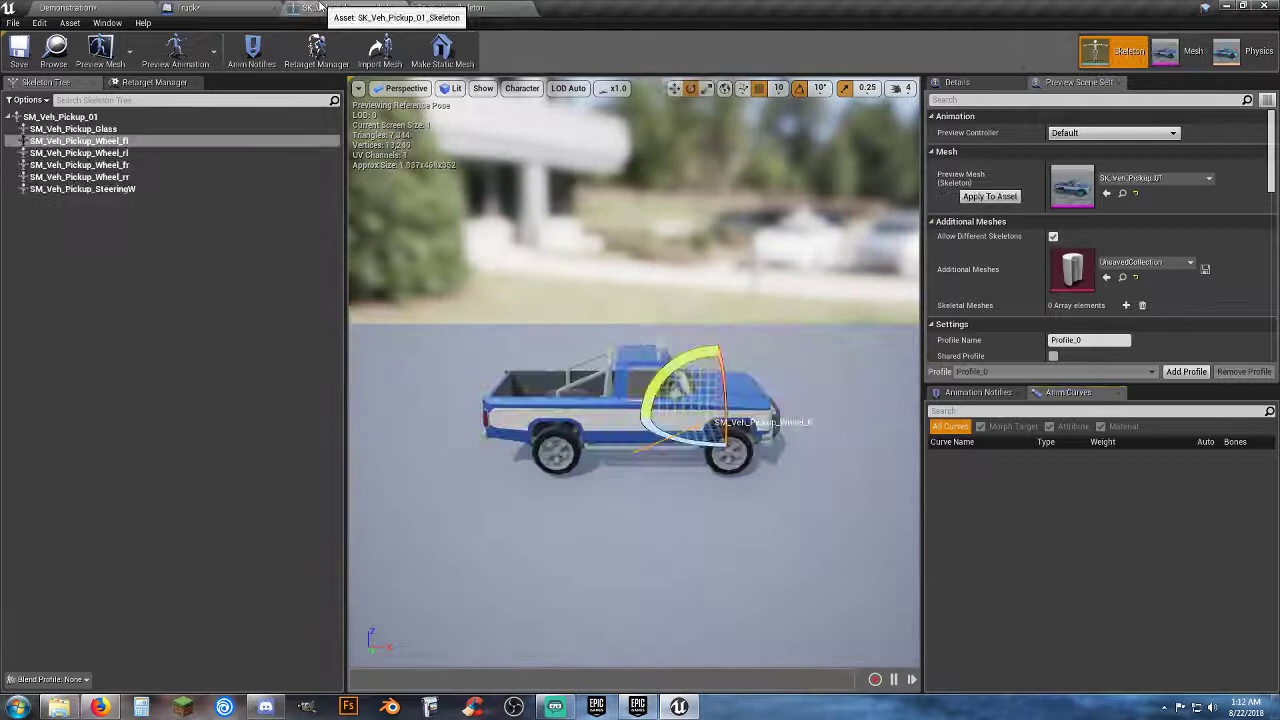
{"action": "left_click", "coordinate": [238, 7]}
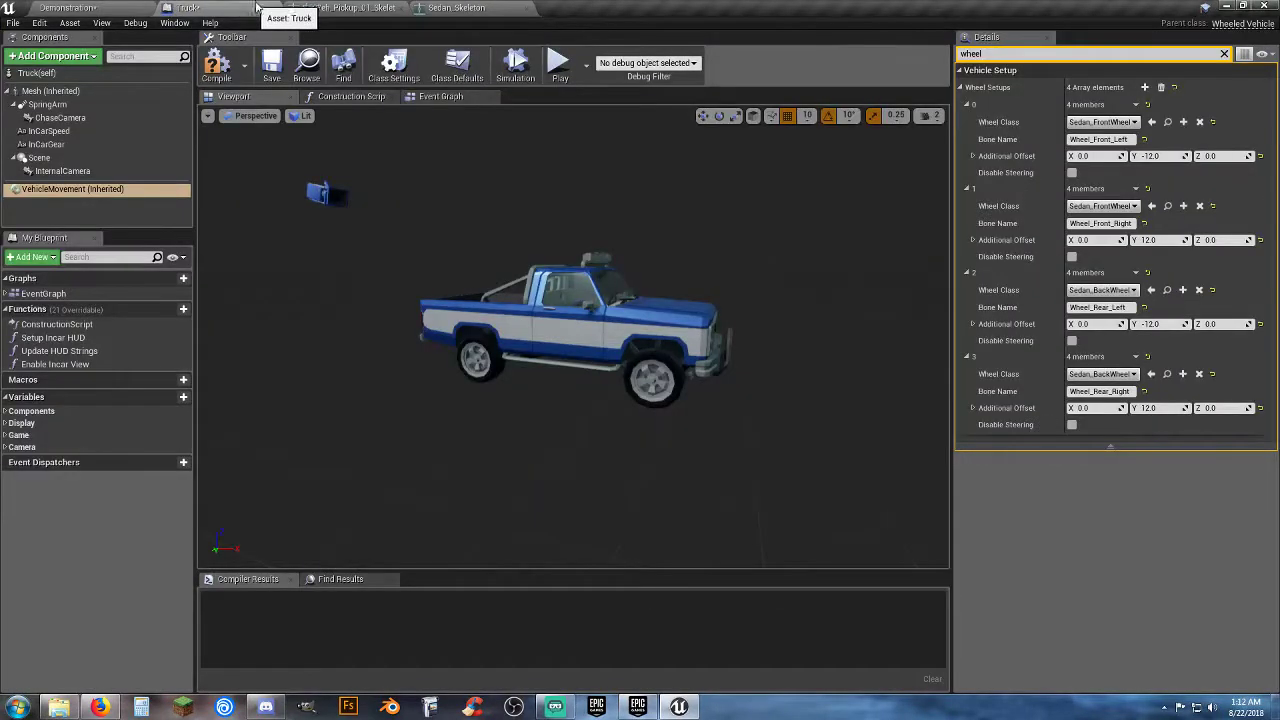
{"action": "left_click", "coordinate": [352, 8]}
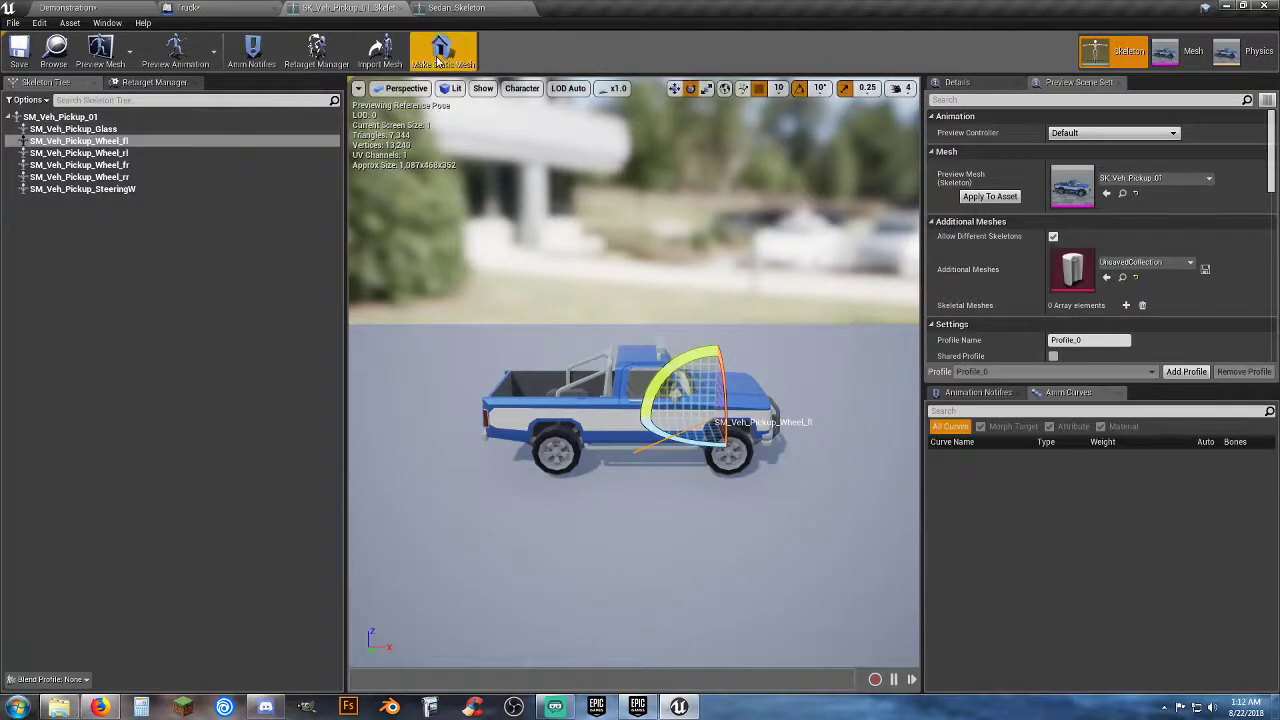
{"action": "left_click", "coordinate": [457, 8]}
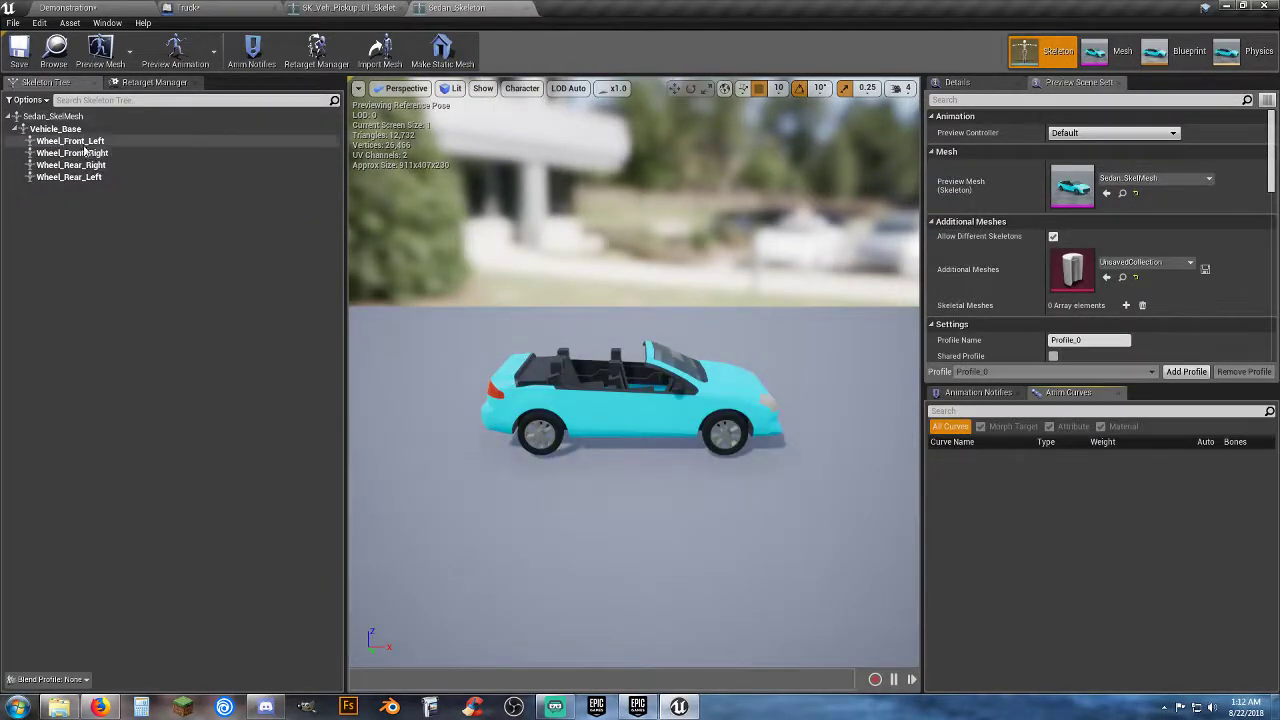
{"action": "left_click", "coordinate": [308, 8]}
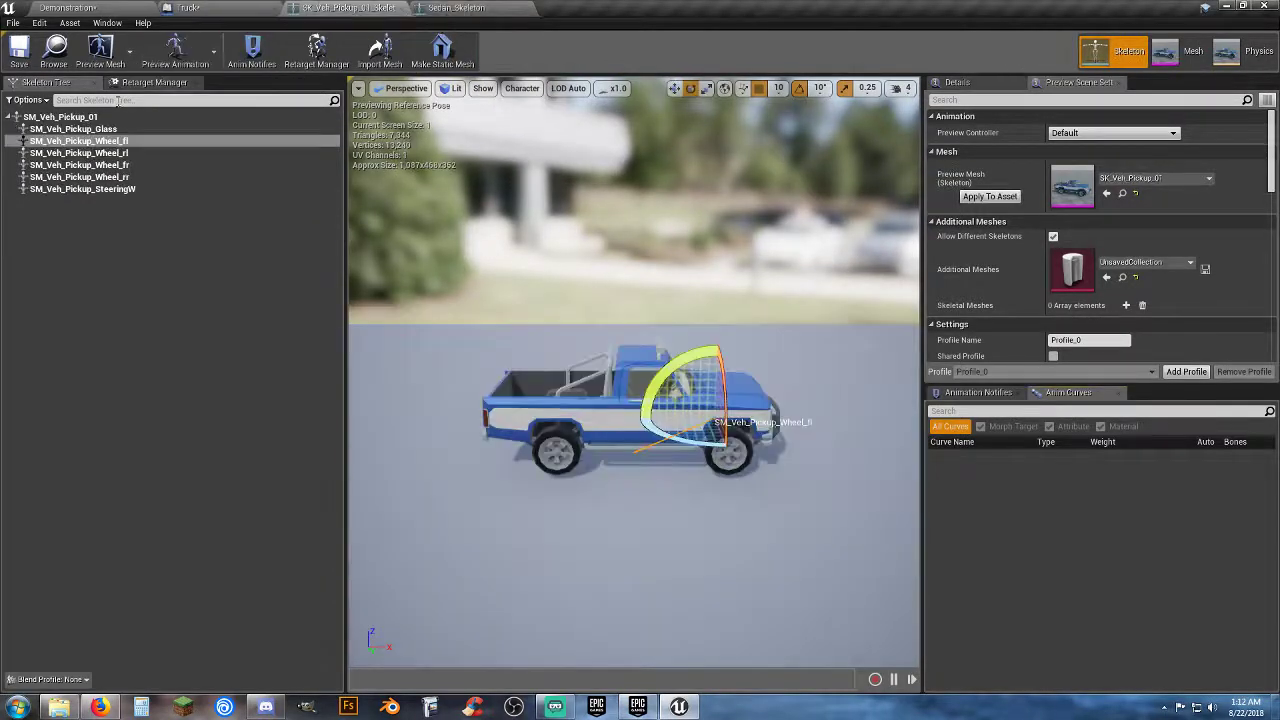
Copy the pickup skeleton's front-left bone name, SM_Veh_Pickup_Wheel_fl, into the bone name of the Truck blueprint's wheel setup 0.
{"action": "left_click", "coordinate": [98, 141]}
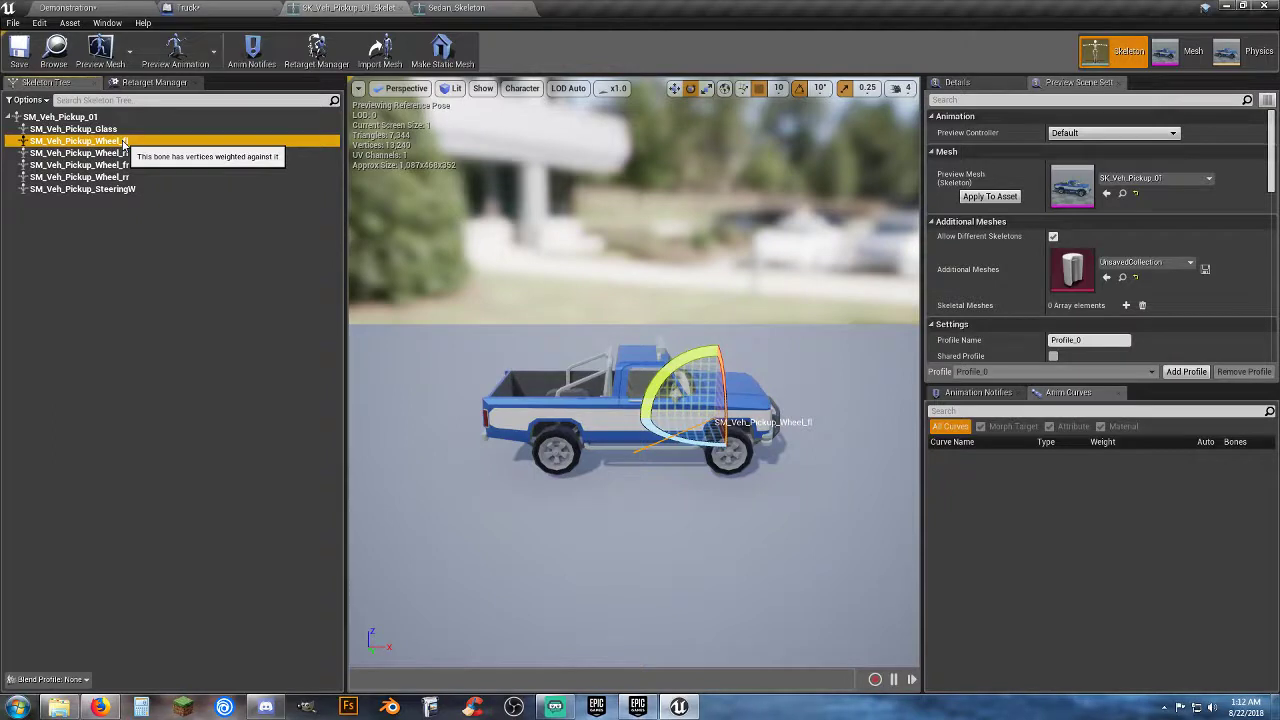
{"action": "left_click", "coordinate": [117, 205]}
{"action": "left_click", "coordinate": [118, 153]}
{"action": "left_click", "coordinate": [120, 142]}
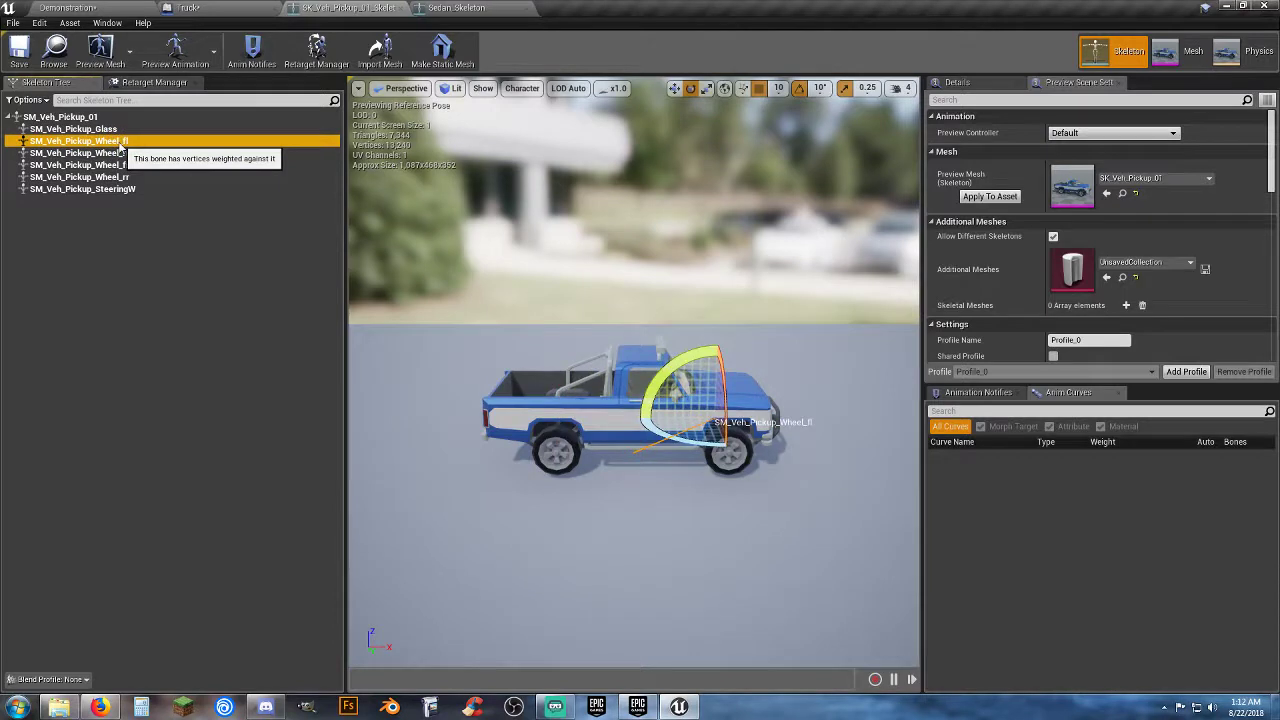
{"action": "right_click", "coordinate": [120, 146]}
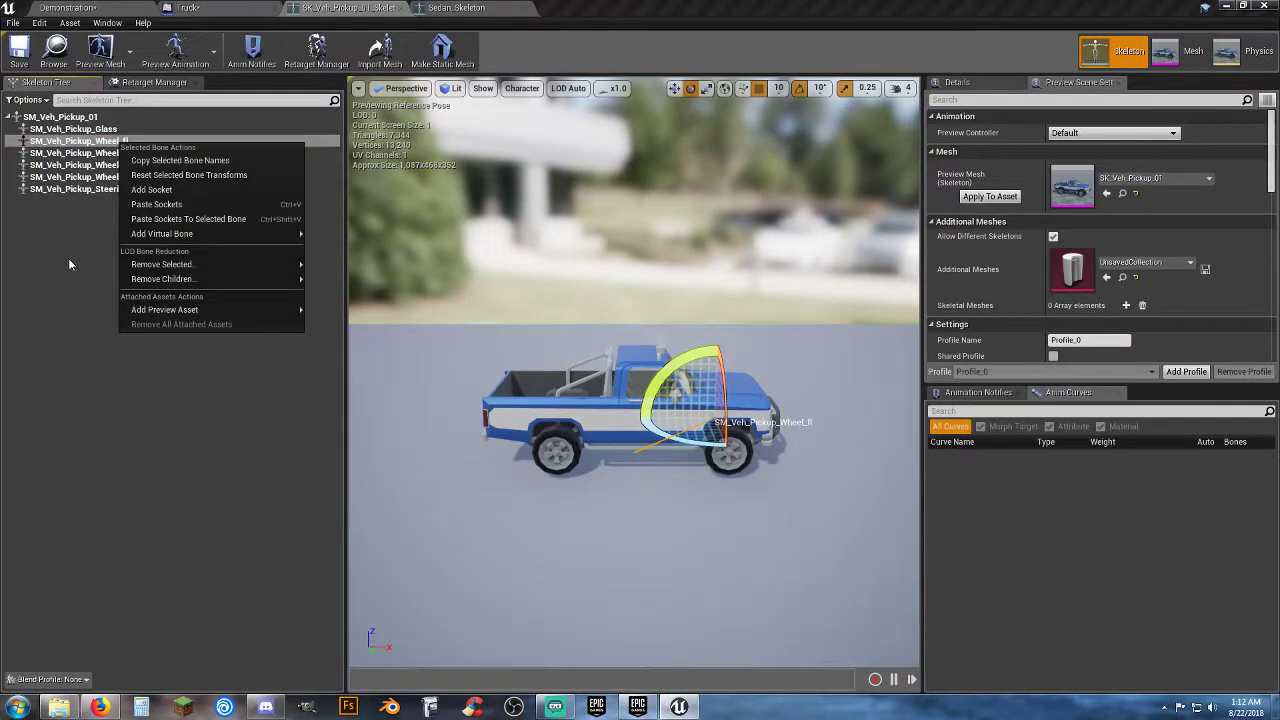
{"action": "left_click", "coordinate": [233, 161]}
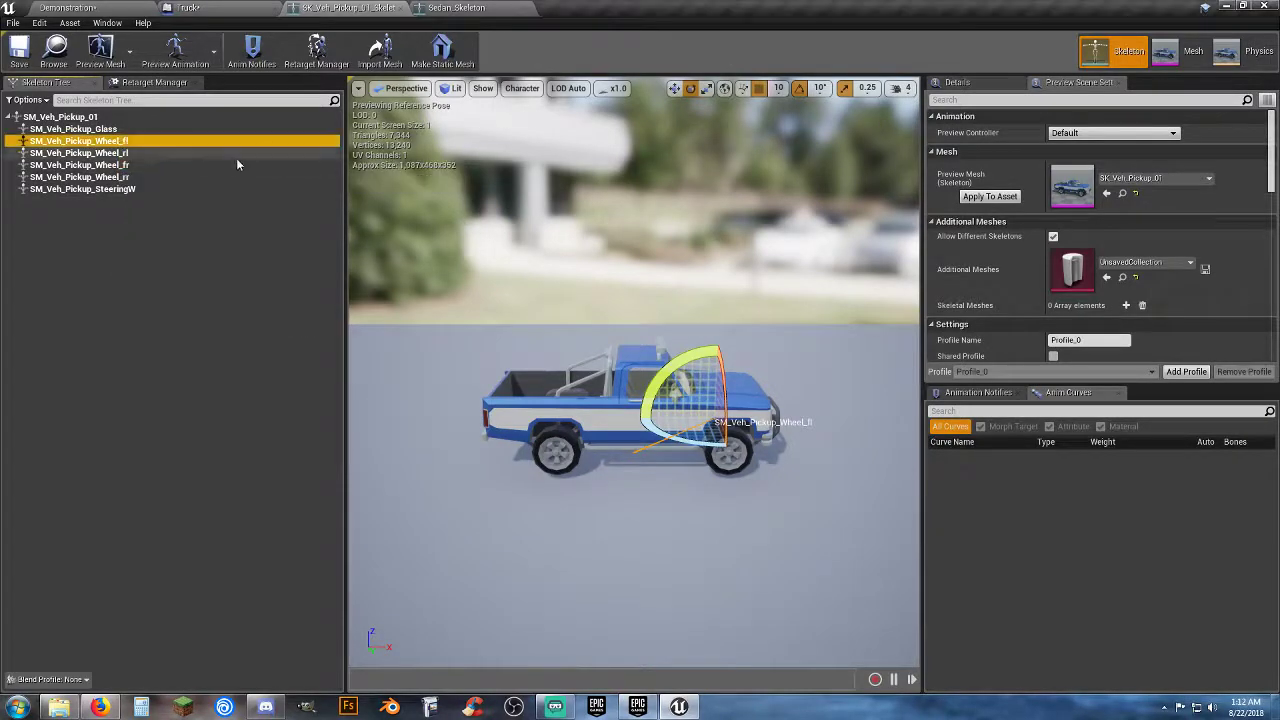
{"action": "left_click", "coordinate": [245, 12]}
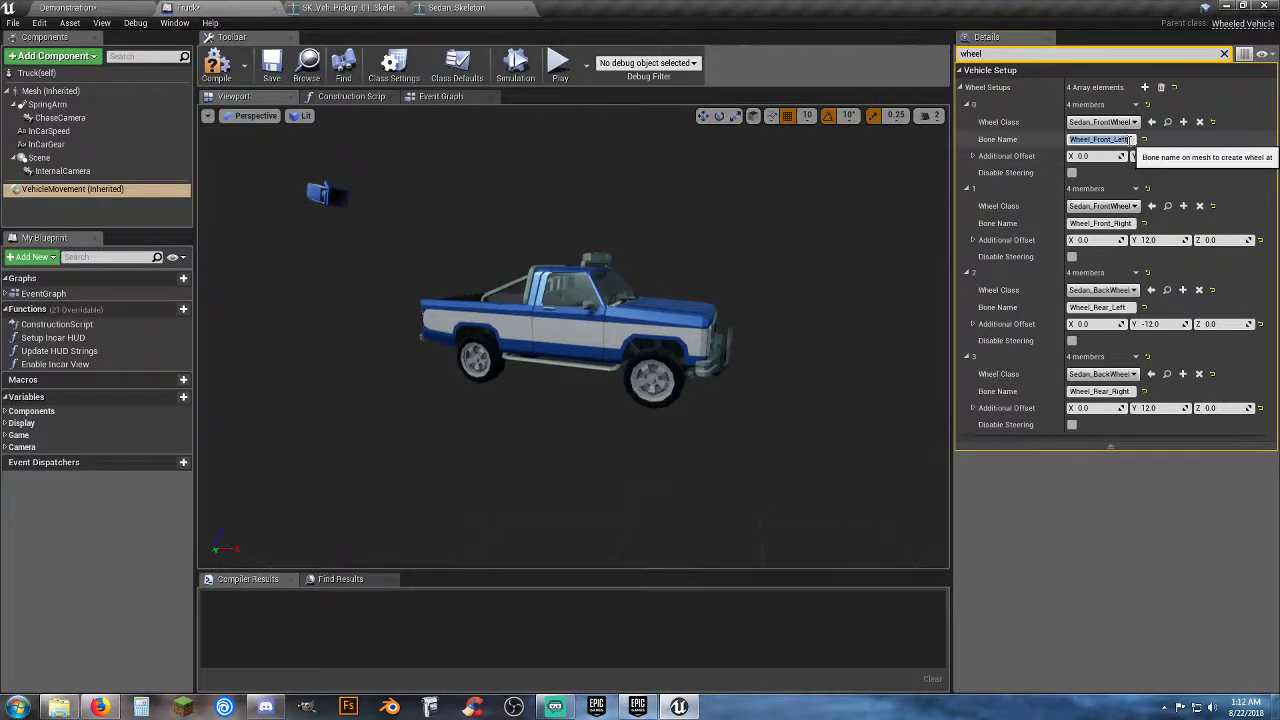
{"action": "right_click", "coordinate": [1127, 140]}
{"action": "left_click", "coordinate": [1165, 207]}
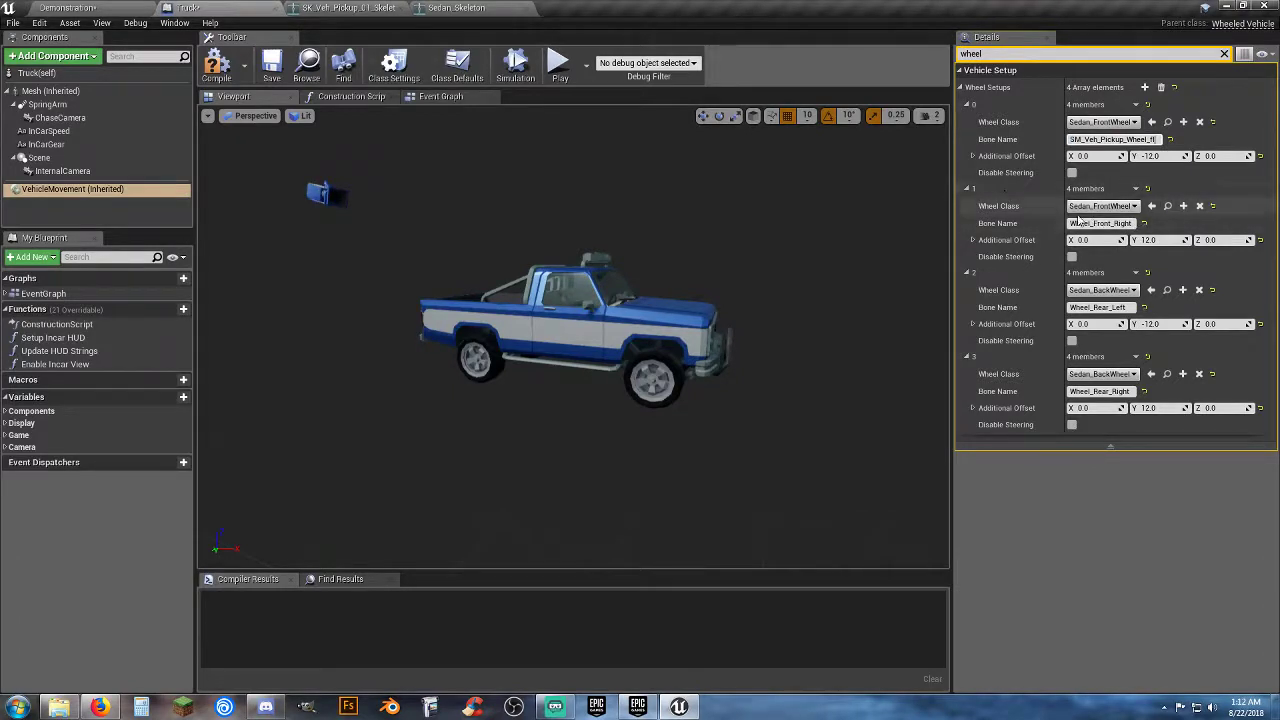
Copy the front-right bone name, SM_Veh_Pickup_Wheel_fr, from the pickup skeleton into the bone name of the Truck's wheel setup 1.
{"action": "left_click", "coordinate": [340, 8]}
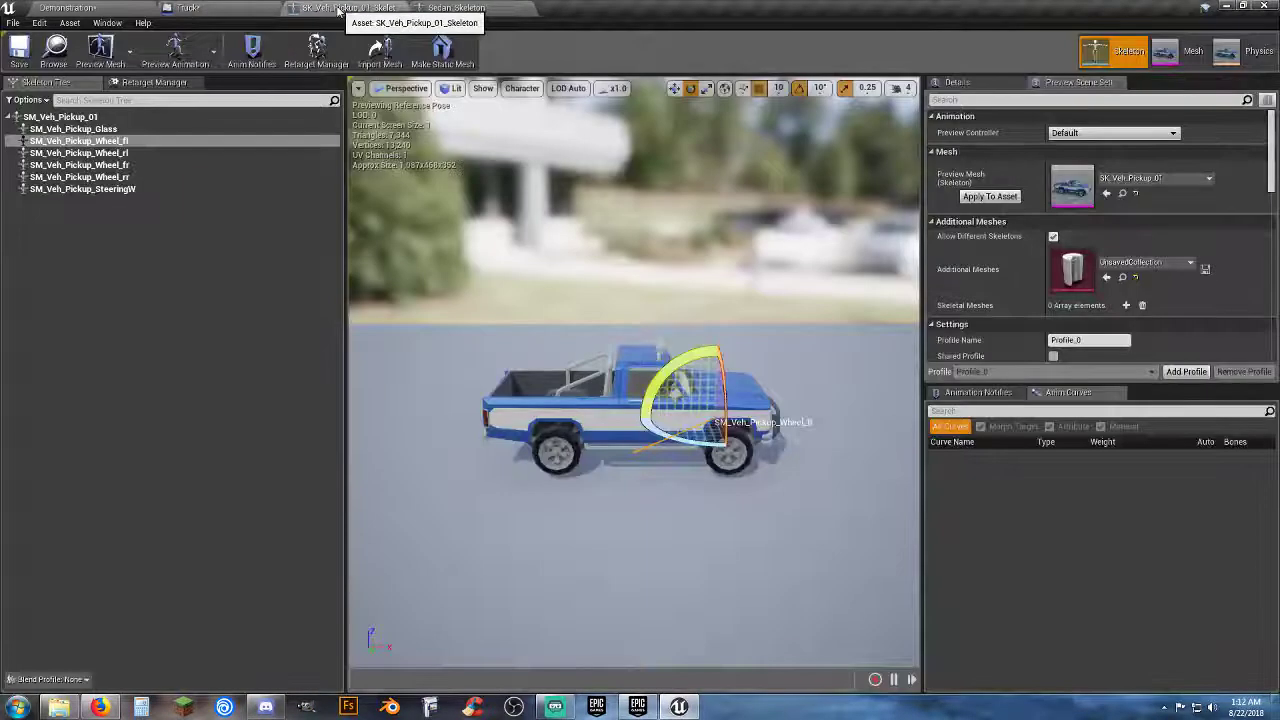
{"action": "right_click", "coordinate": [103, 168]}
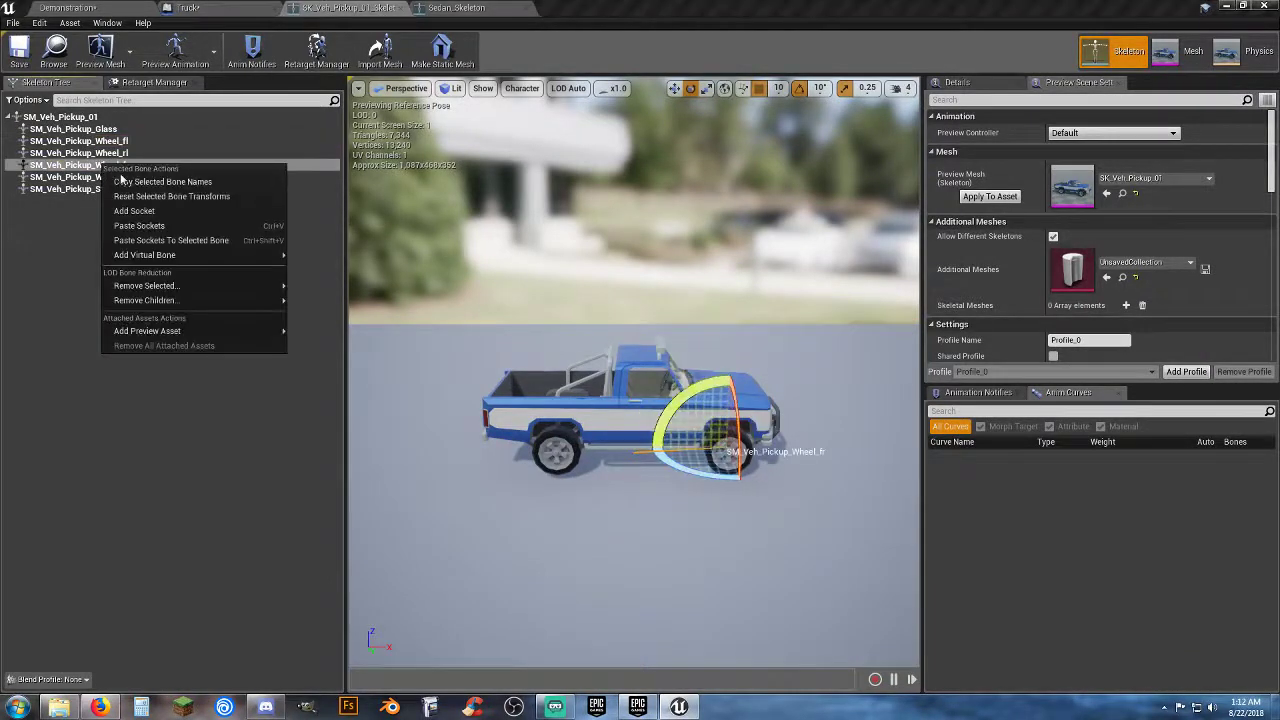
{"action": "left_click", "coordinate": [170, 182]}
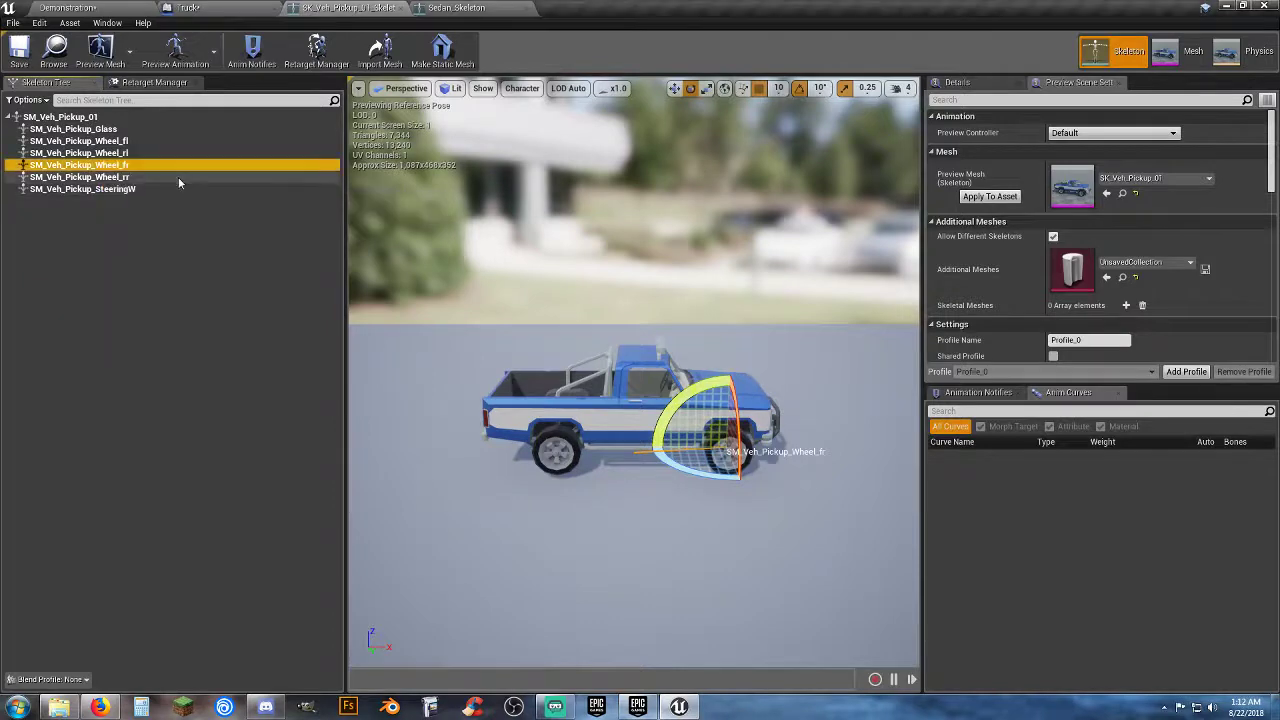
{"action": "left_click", "coordinate": [228, 12]}
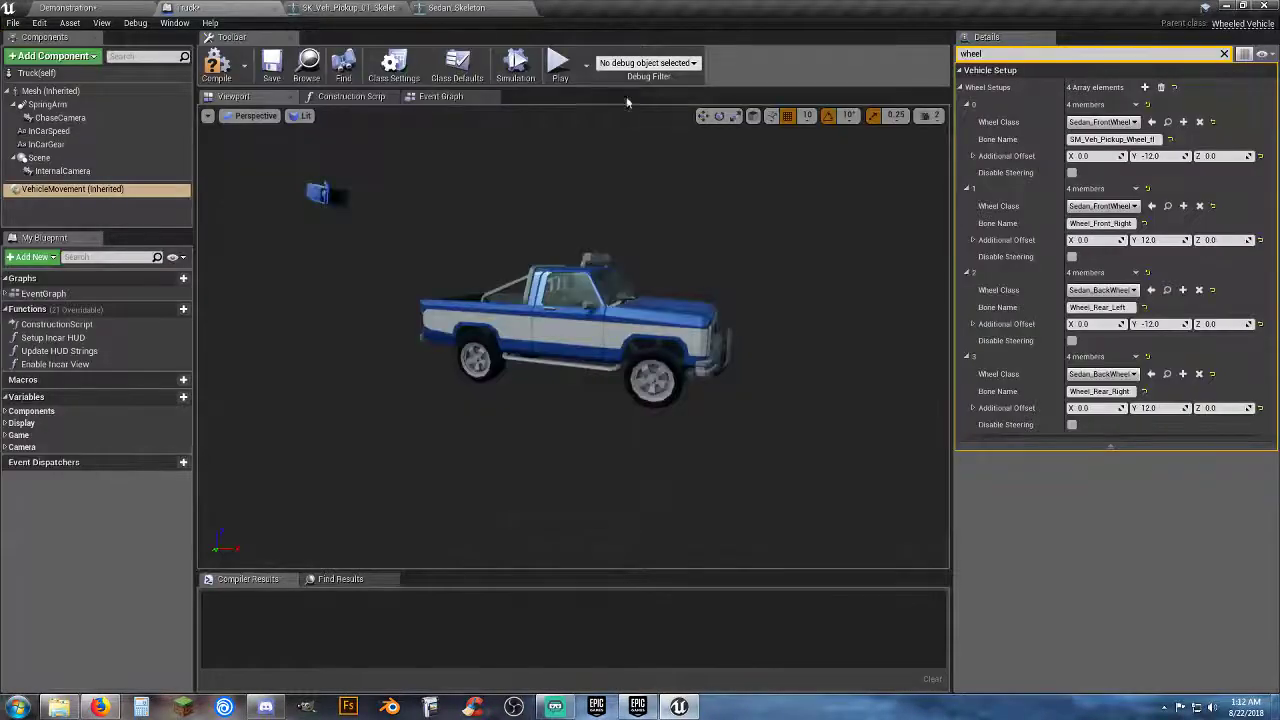
{"action": "right_click", "coordinate": [1115, 222]}
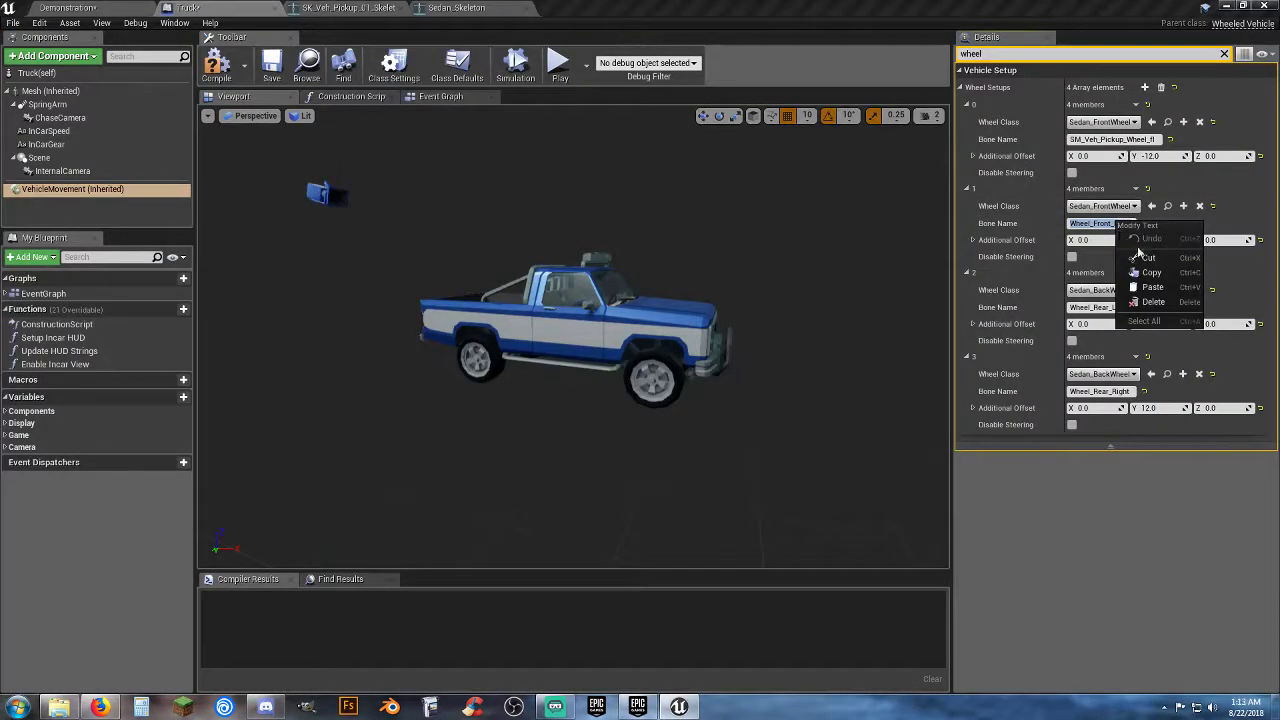
{"action": "left_click", "coordinate": [1153, 288]}
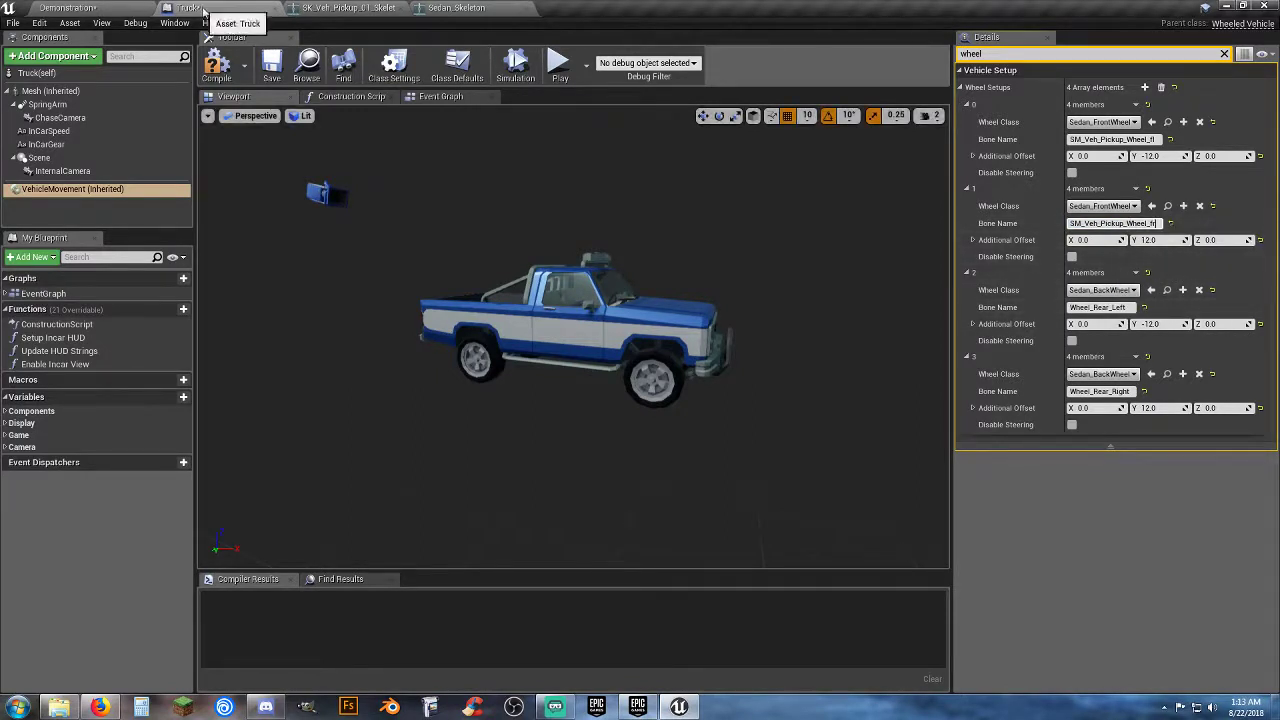
Copy the rear-left bone name, SM_Veh_Pickup_Wheel_rl, from the pickup skeleton into the bone name of the Truck's wheel setup 2.
{"action": "left_click", "coordinate": [345, 7]}
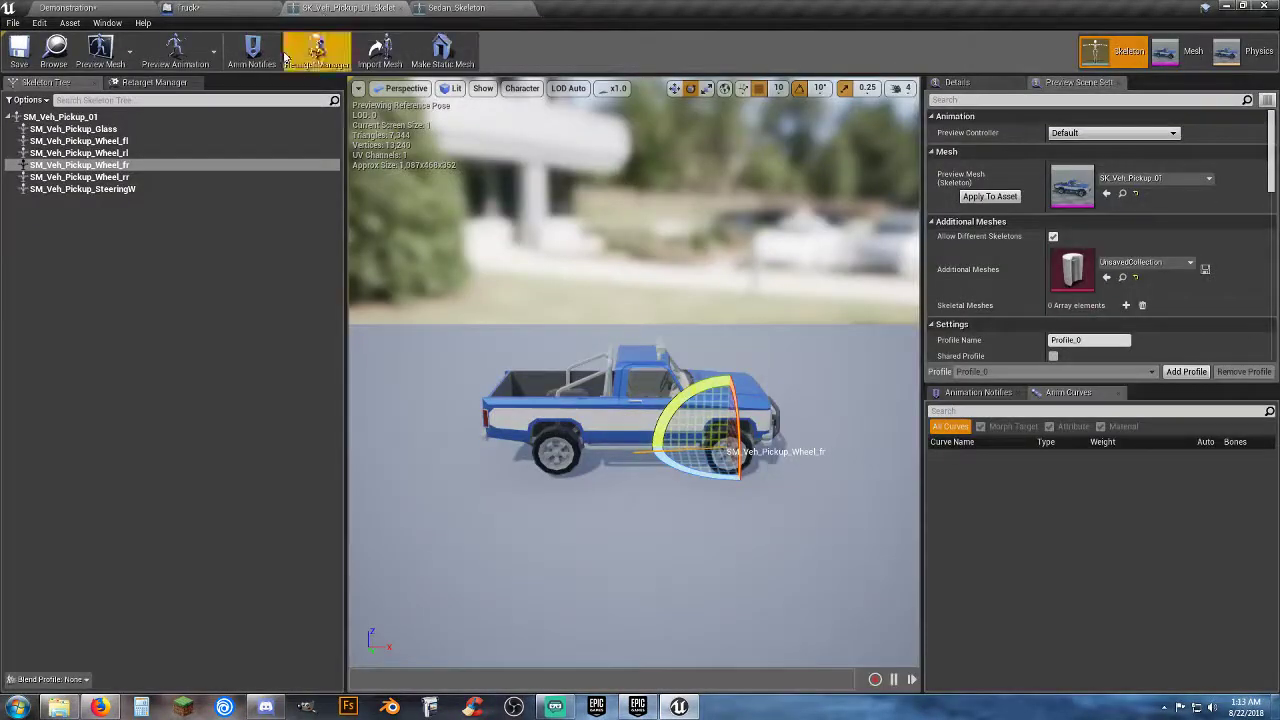
{"action": "left_click", "coordinate": [97, 153]}
{"action": "right_click", "coordinate": [97, 153]}
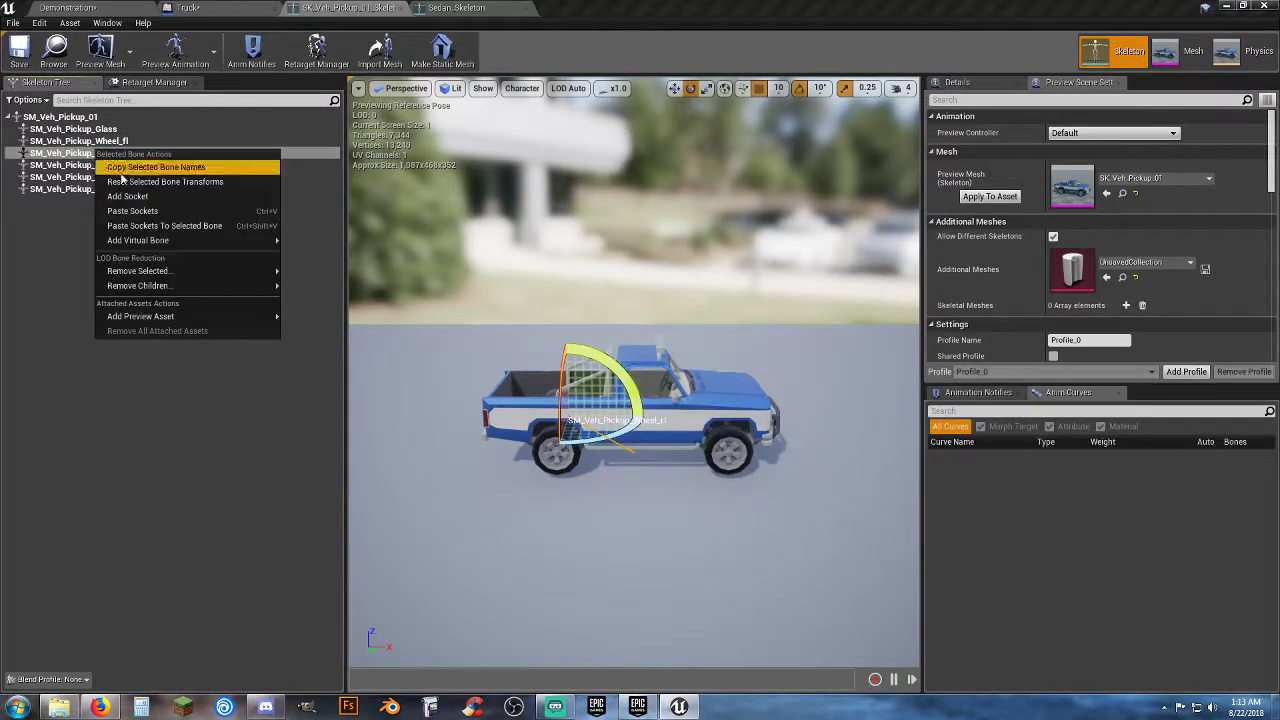
{"action": "left_click", "coordinate": [170, 166]}
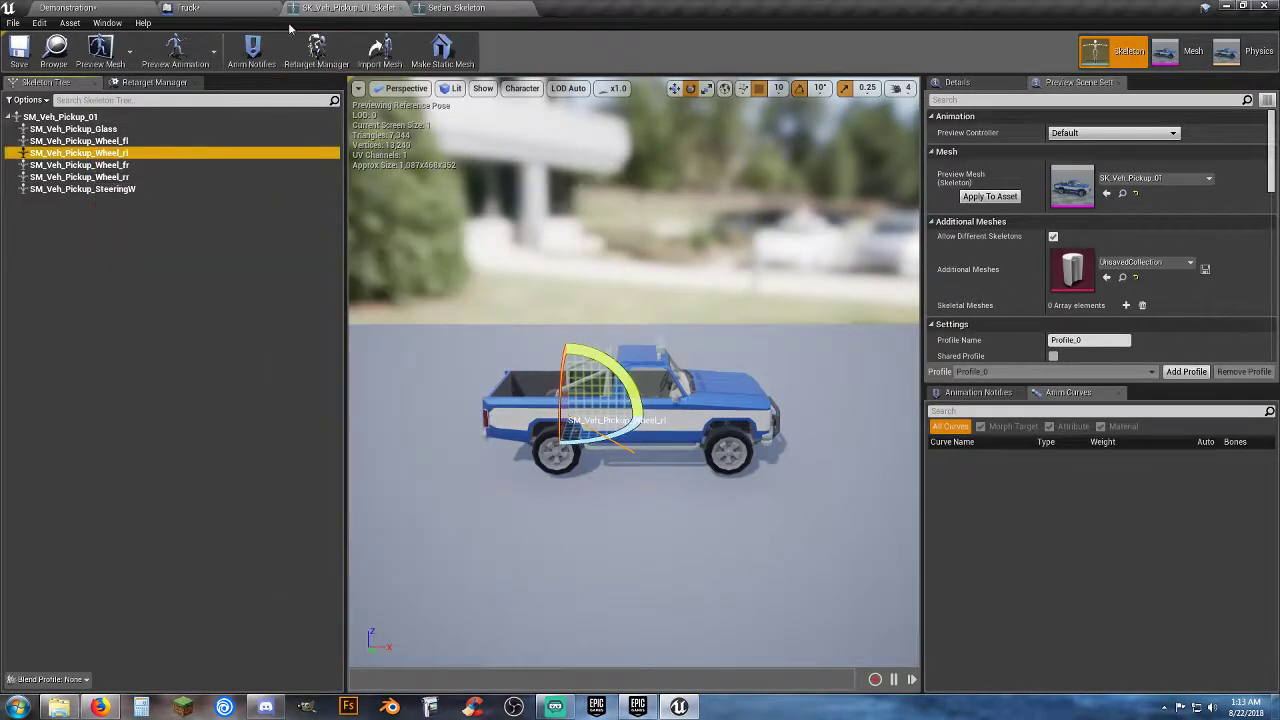
{"action": "left_click", "coordinate": [189, 7]}
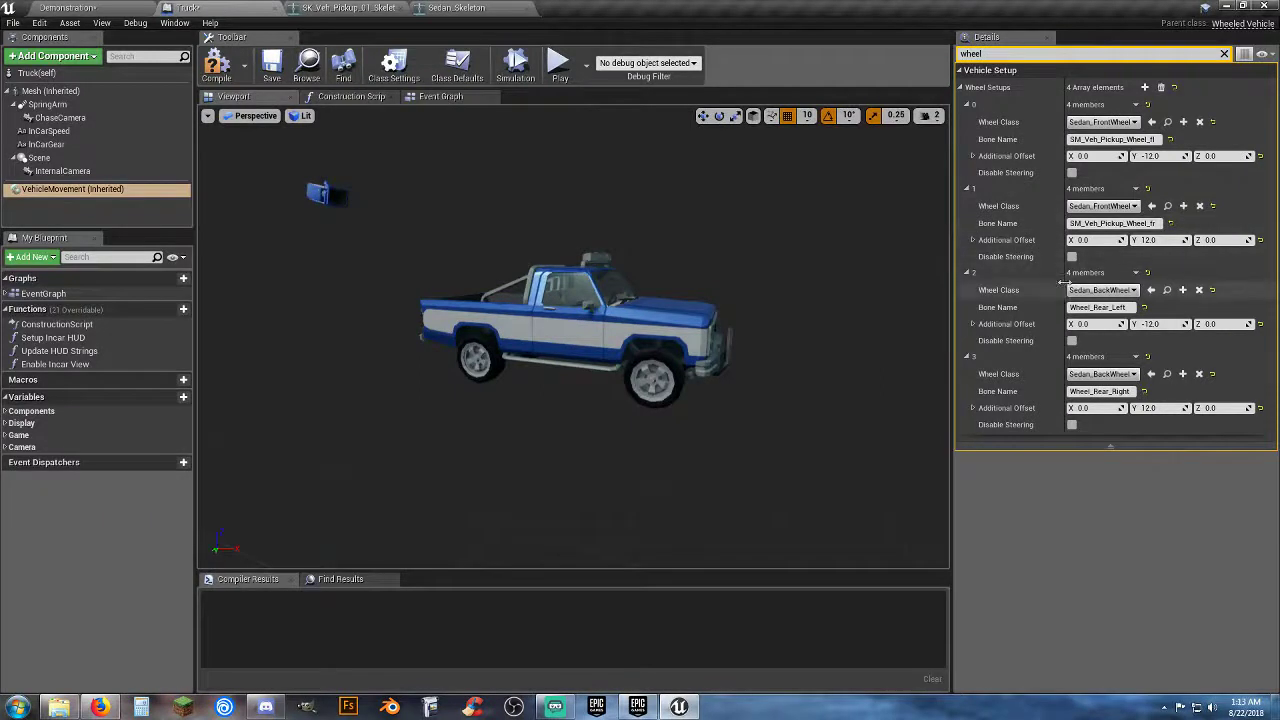
{"action": "right_click", "coordinate": [1095, 307]}
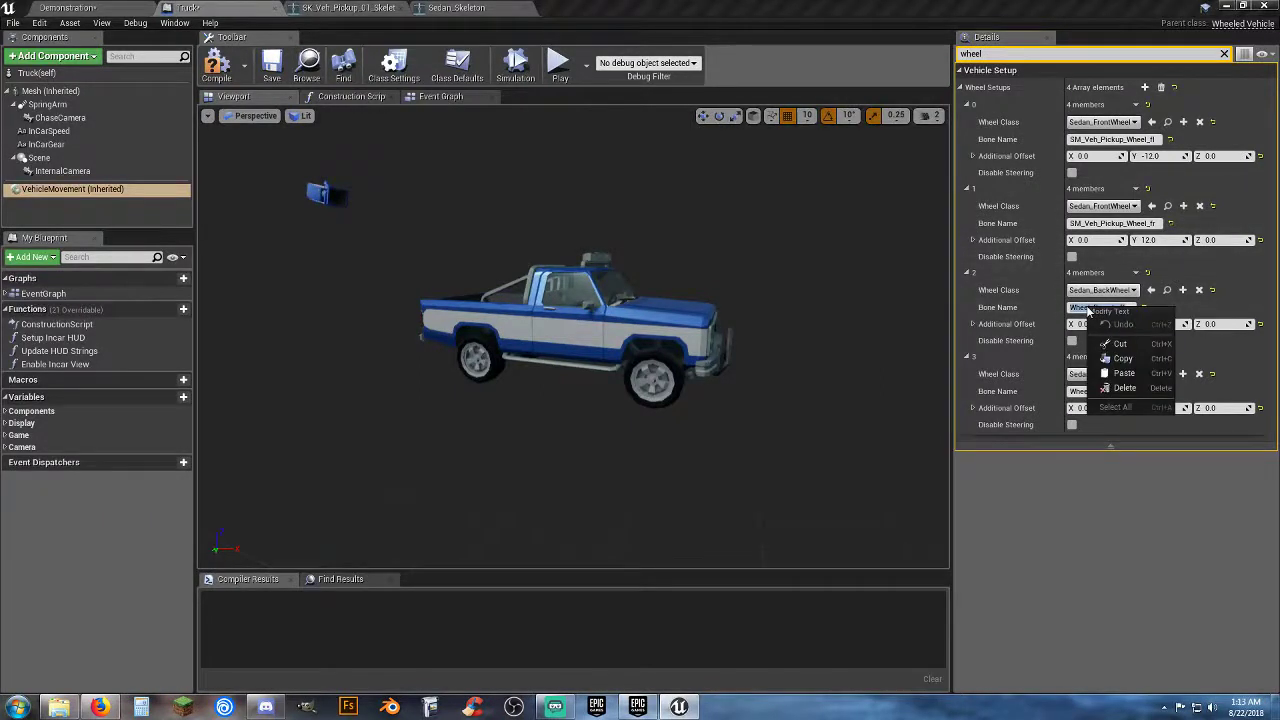
{"action": "left_click", "coordinate": [1122, 373]}
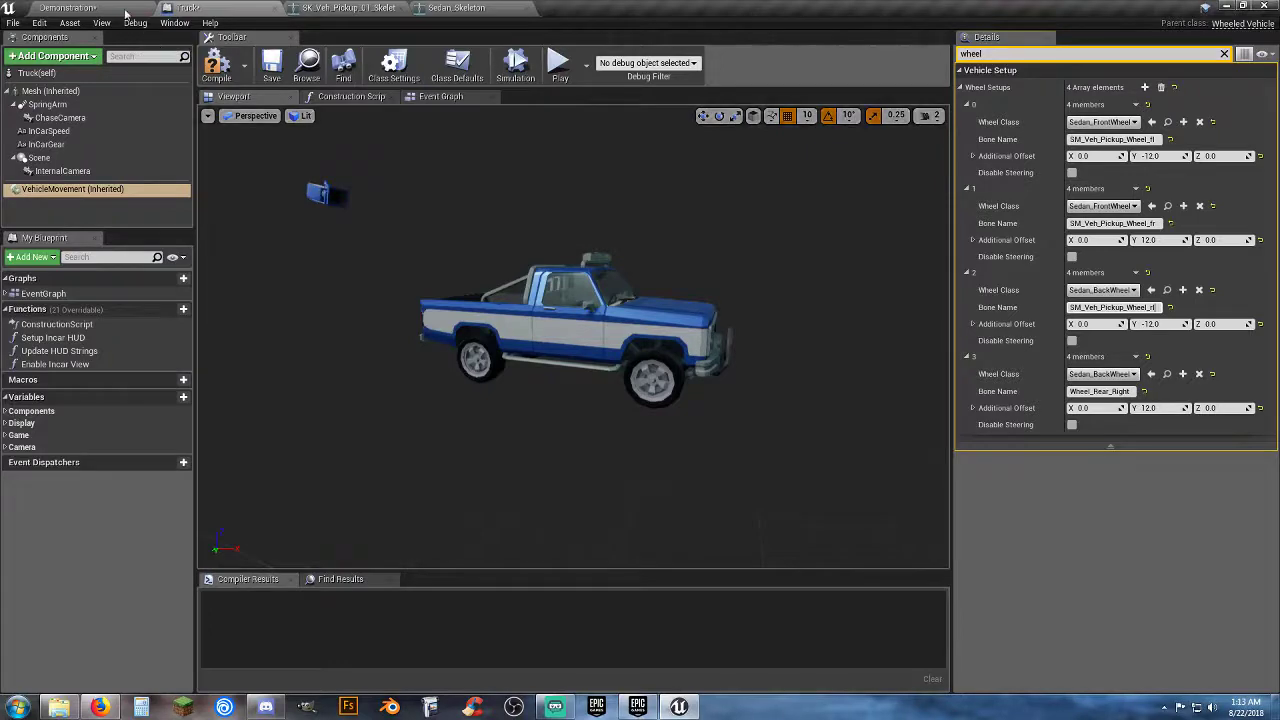
Copy the rear-right bone name, SM_Veh_Pickup_Wheel_rr, from the pickup skeleton into the bone name of the Truck's wheel setup 3.
{"action": "left_click", "coordinate": [326, 8]}
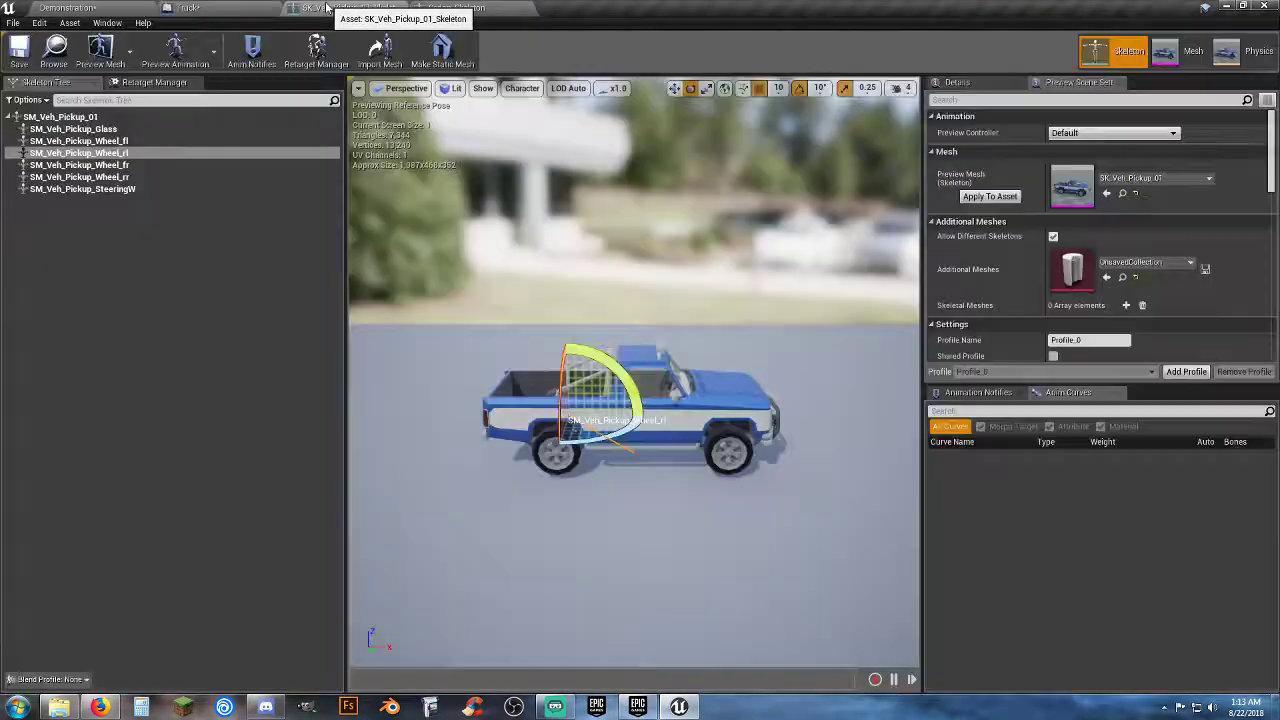
{"action": "left_click", "coordinate": [108, 177]}
{"action": "right_click", "coordinate": [110, 178]}
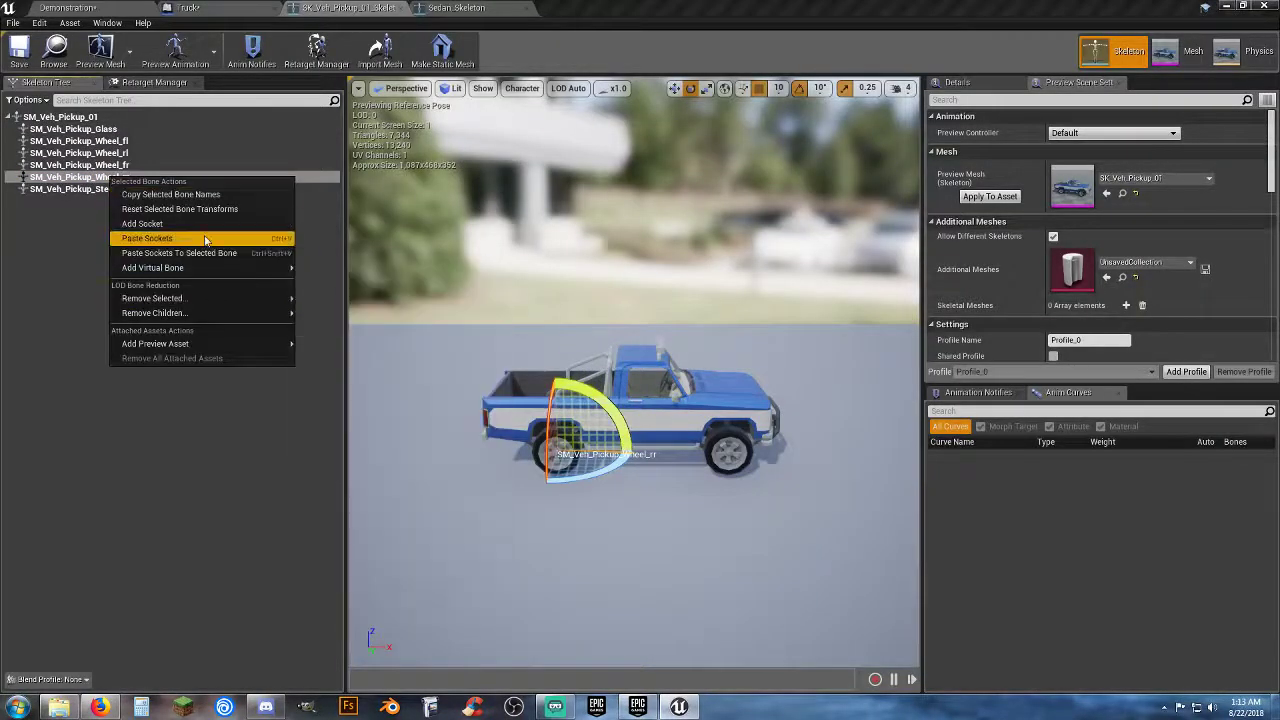
{"action": "left_click", "coordinate": [214, 190]}
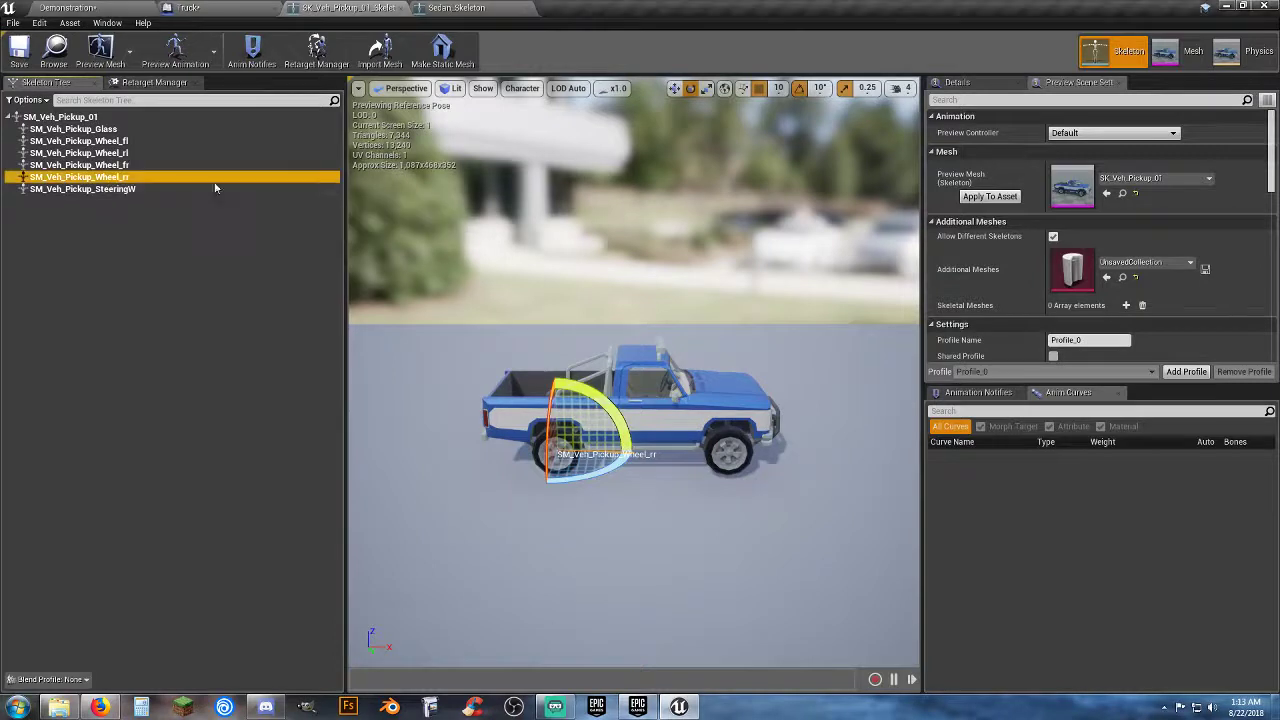
{"action": "left_click", "coordinate": [240, 7]}
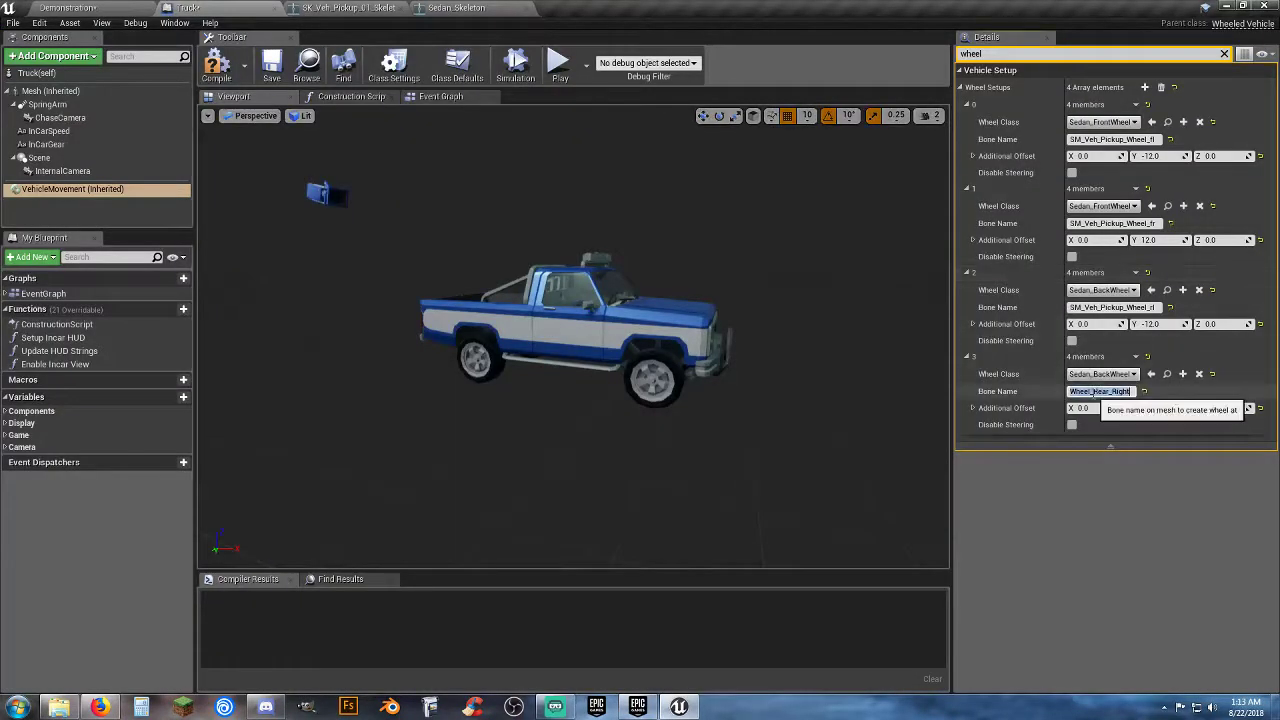
{"action": "right_click", "coordinate": [1097, 391]}
{"action": "left_click", "coordinate": [1118, 461]}
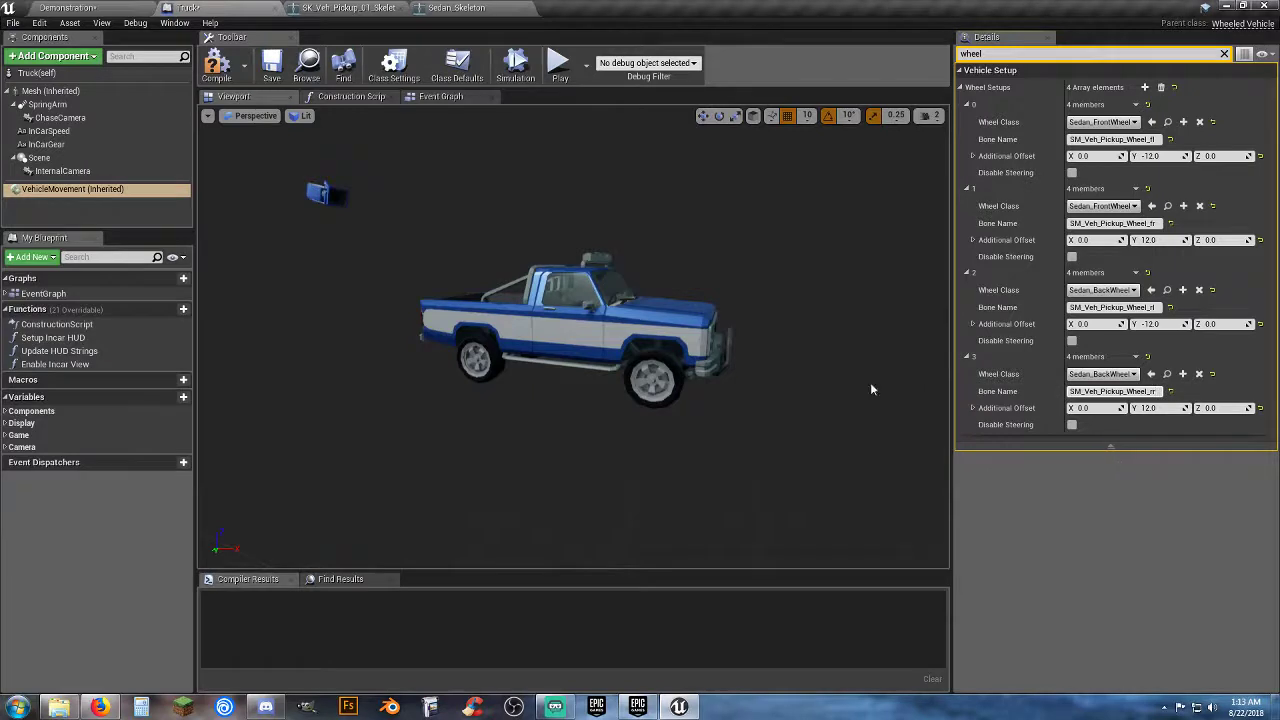
Compile the Truck blueprint and close the sedan and pickup skeleton editors.
{"action": "left_click", "coordinate": [217, 66]}
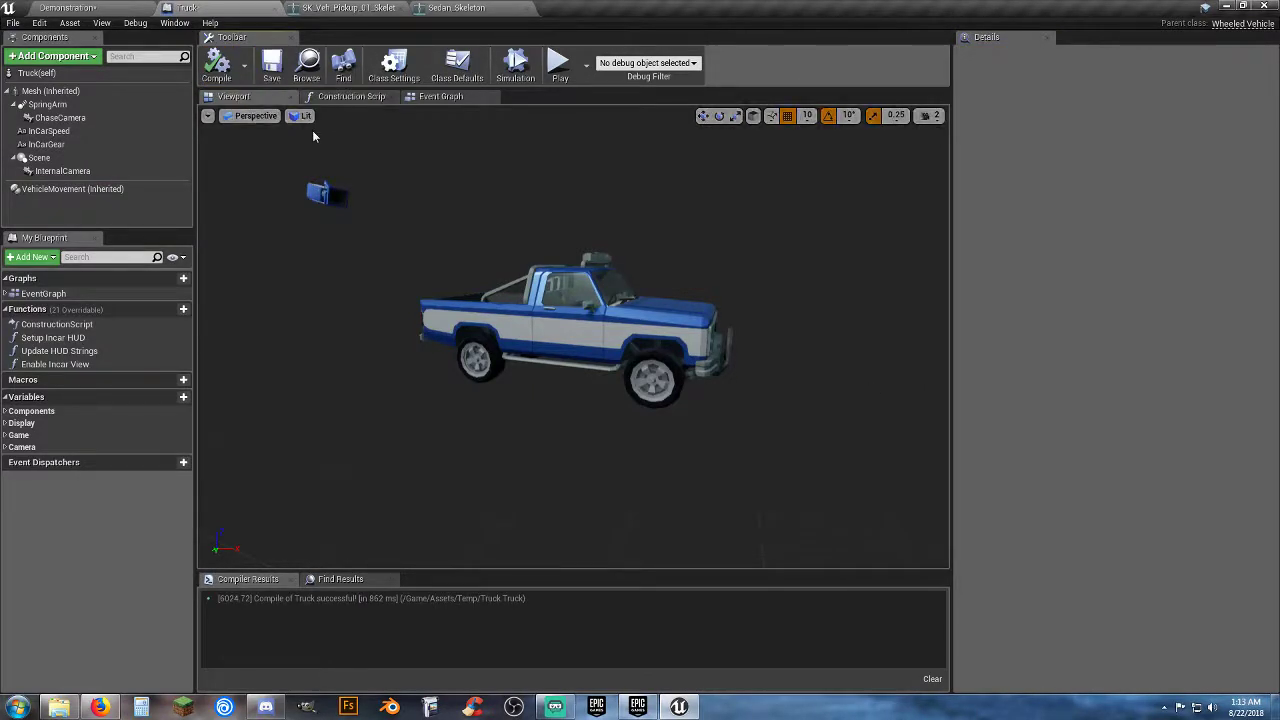
{"action": "left_click", "coordinate": [78, 7]}
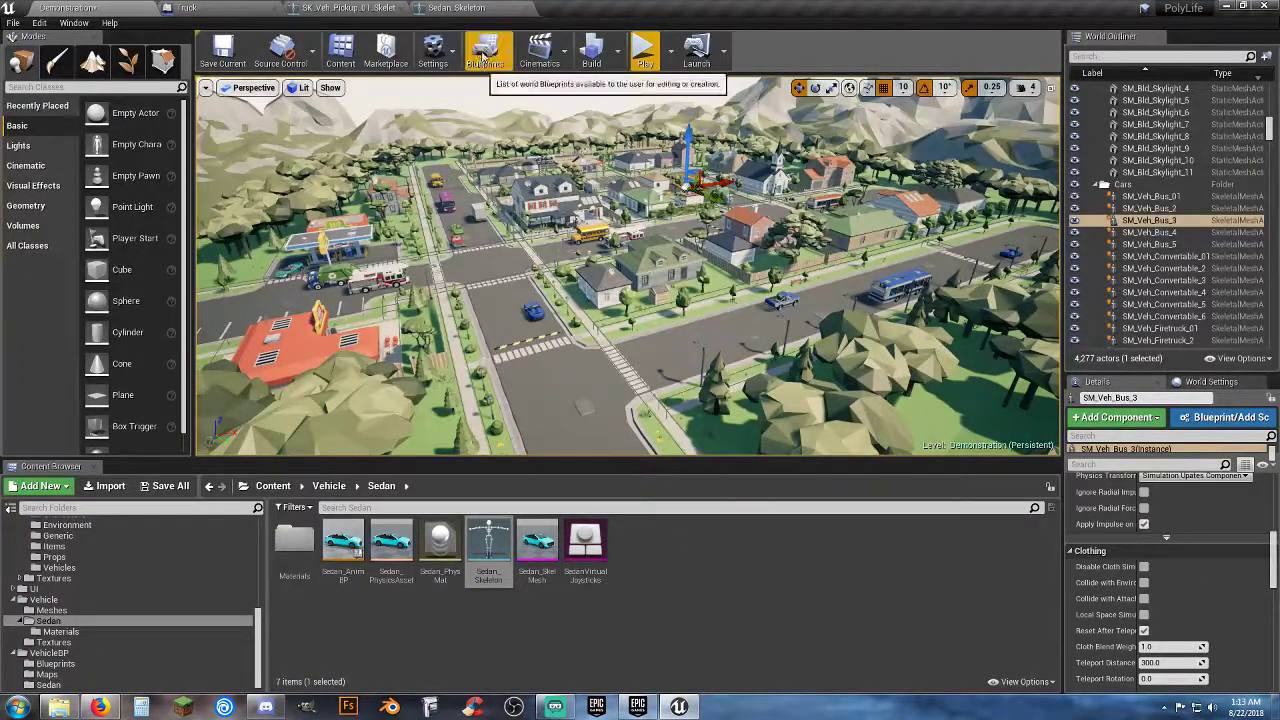
{"action": "left_click", "coordinate": [527, 8]}
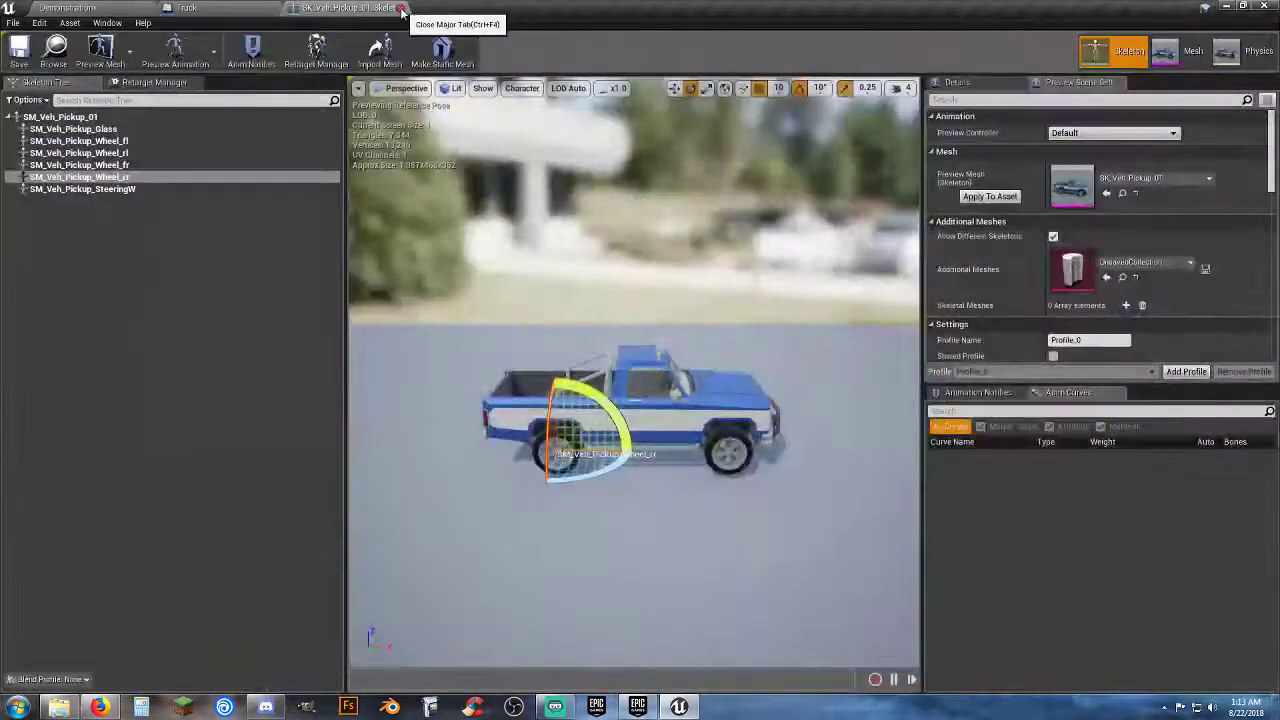
{"action": "left_click", "coordinate": [401, 9]}
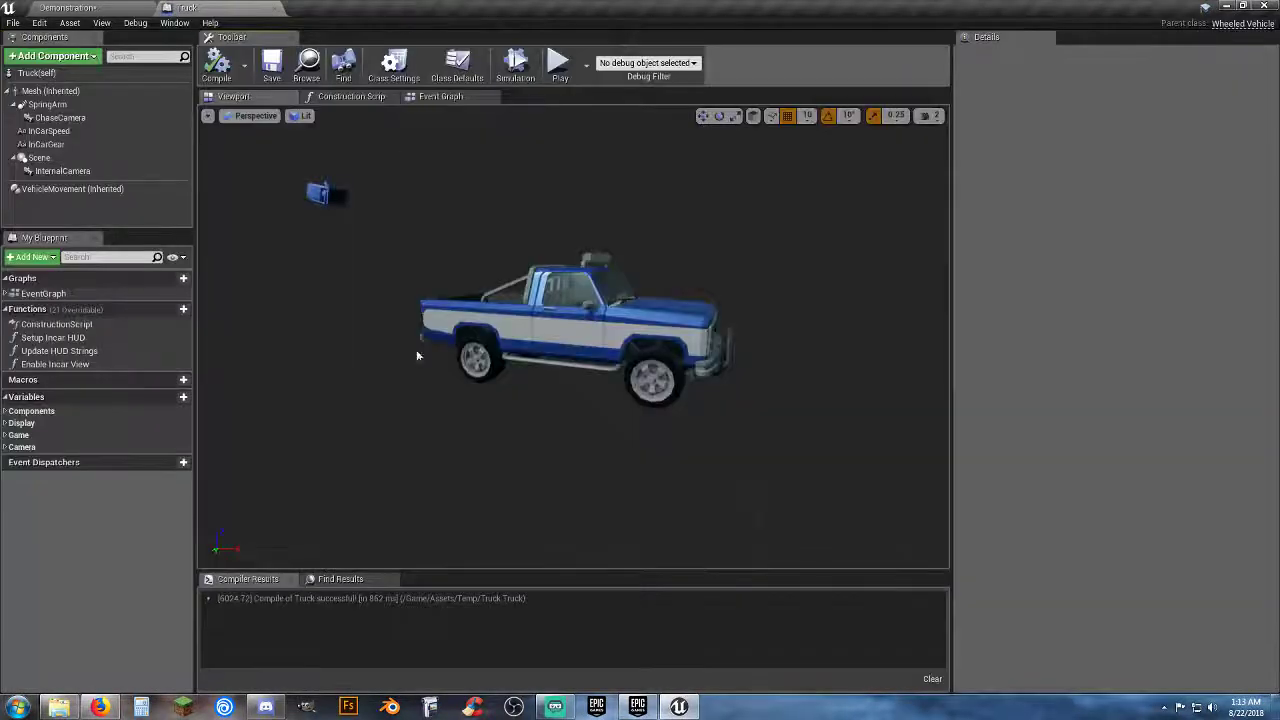
Open Sedan_AnimBP from the Vehicle/Sedan folder and examine its Anim Graph and Event Graph.
{"action": "left_click", "coordinate": [105, 9]}
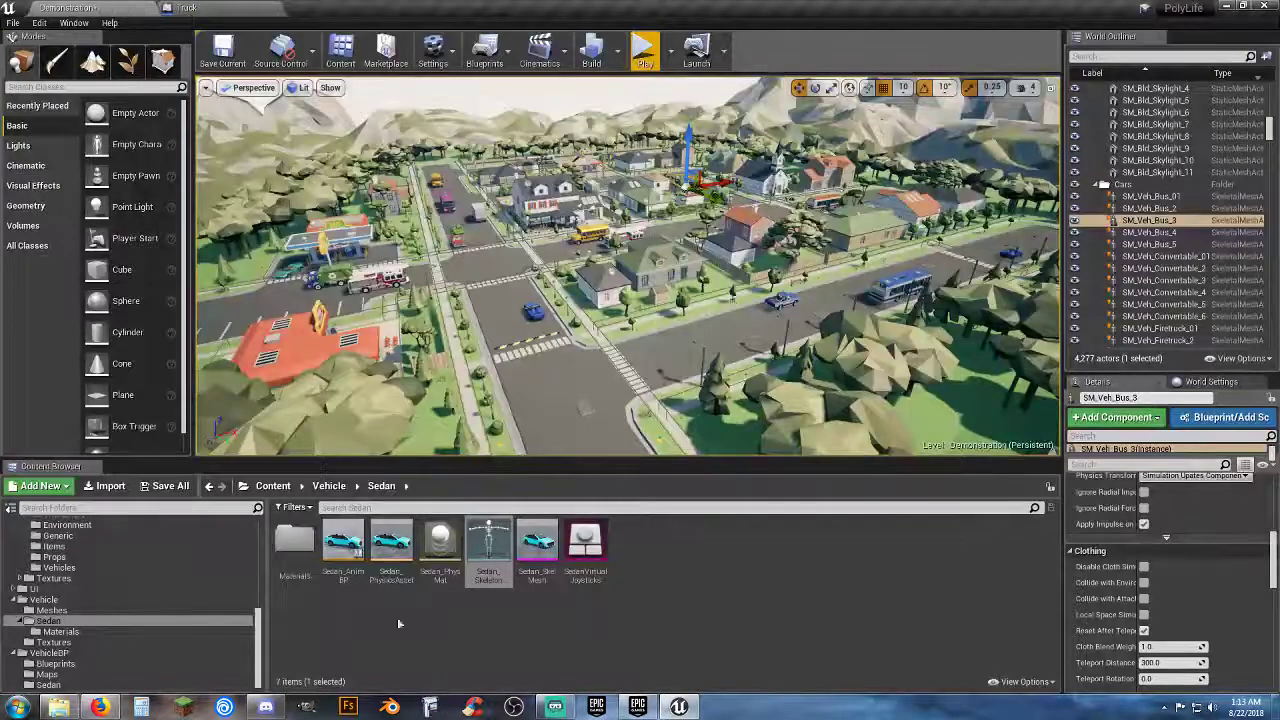
{"action": "left_click", "coordinate": [334, 575]}
{"action": "double_click", "coordinate": [334, 576]}
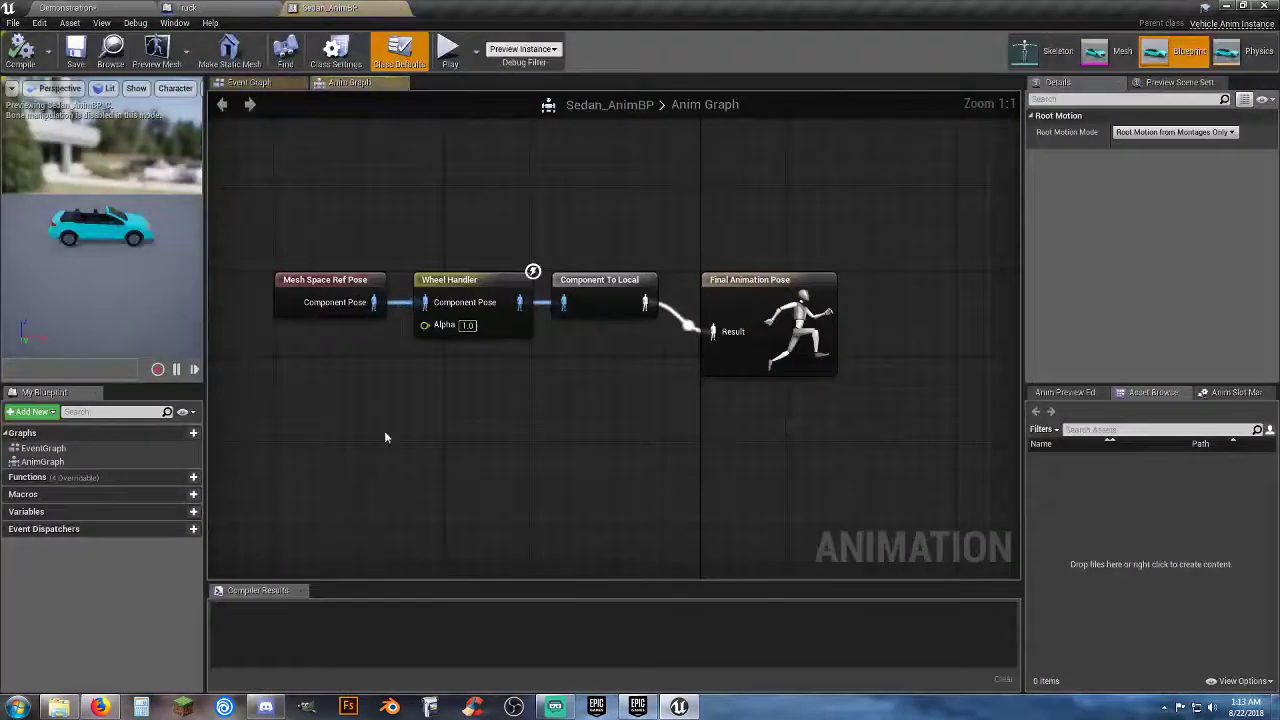
{"action": "left_click", "coordinate": [249, 83]}
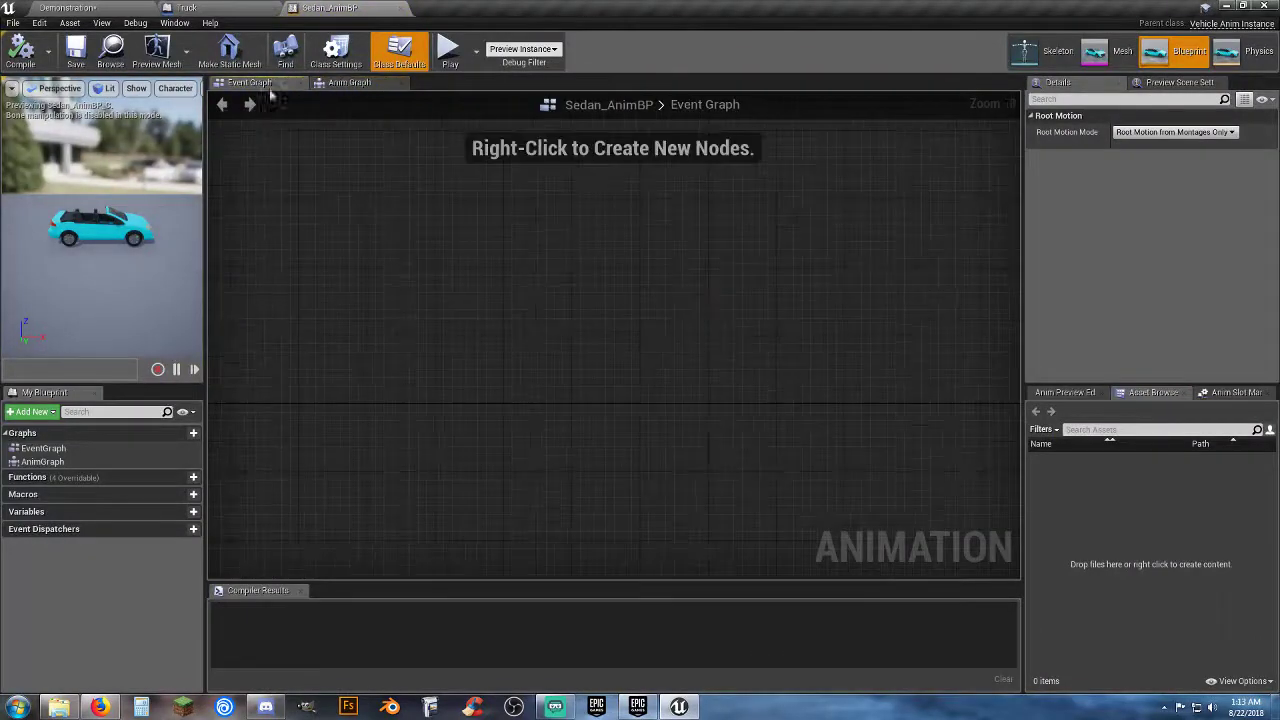
Inspect the Wheel Handler, Mesh Space Ref Pose and Component To Local nodes in Sedan_AnimBP's Anim Graph, and close the animation blueprint.
{"action": "scroll", "coordinate": [447, 305], "scroll_direction": "up", "scroll_amount": 7}
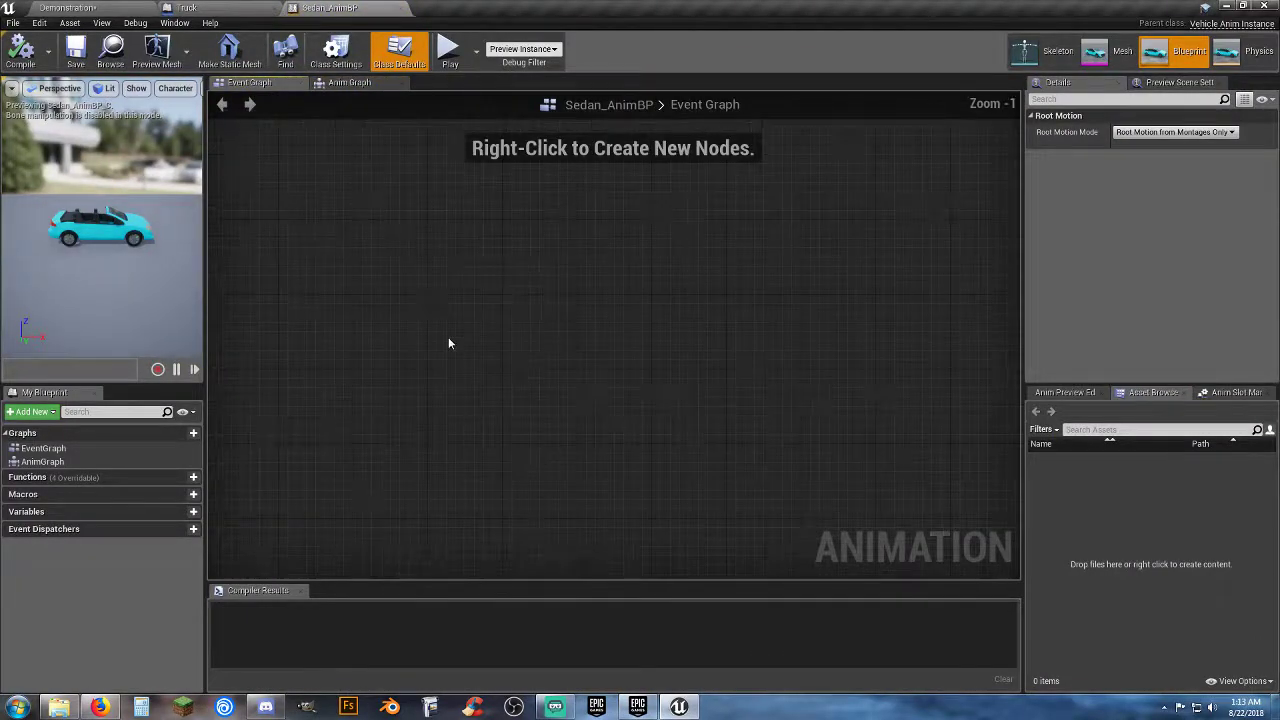
{"action": "left_click", "coordinate": [349, 83]}
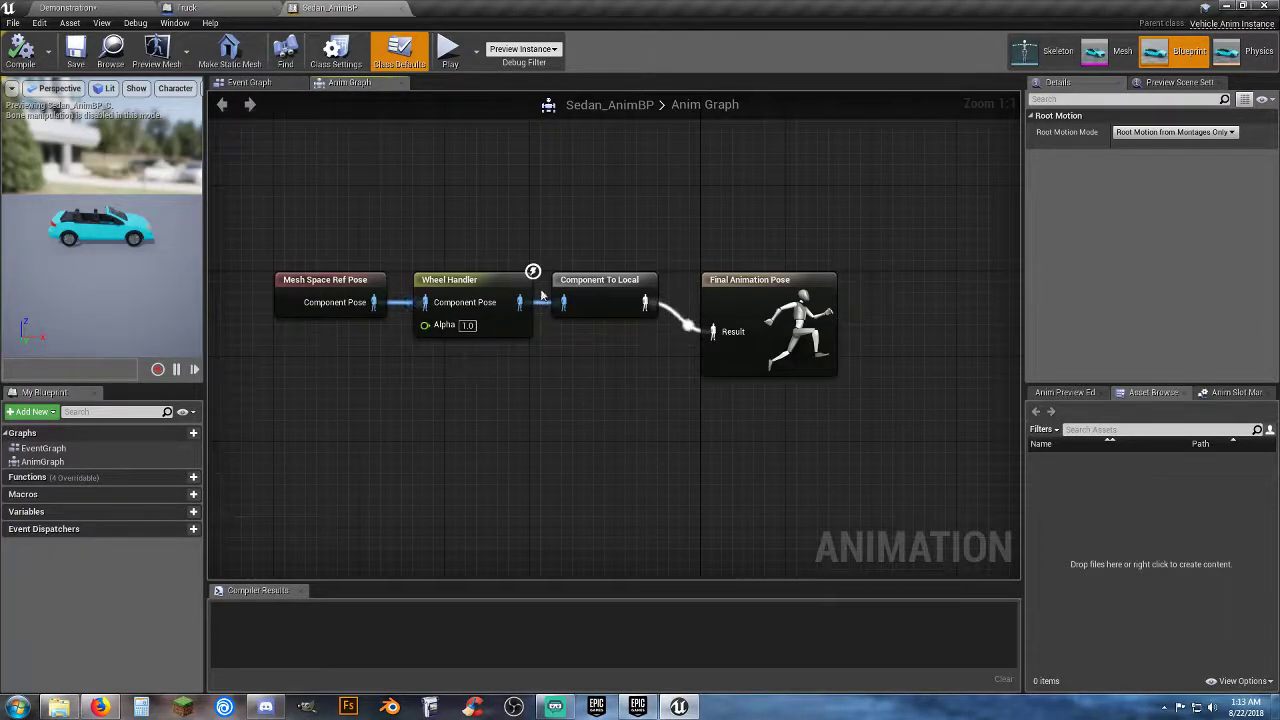
{"action": "left_click", "coordinate": [456, 281]}
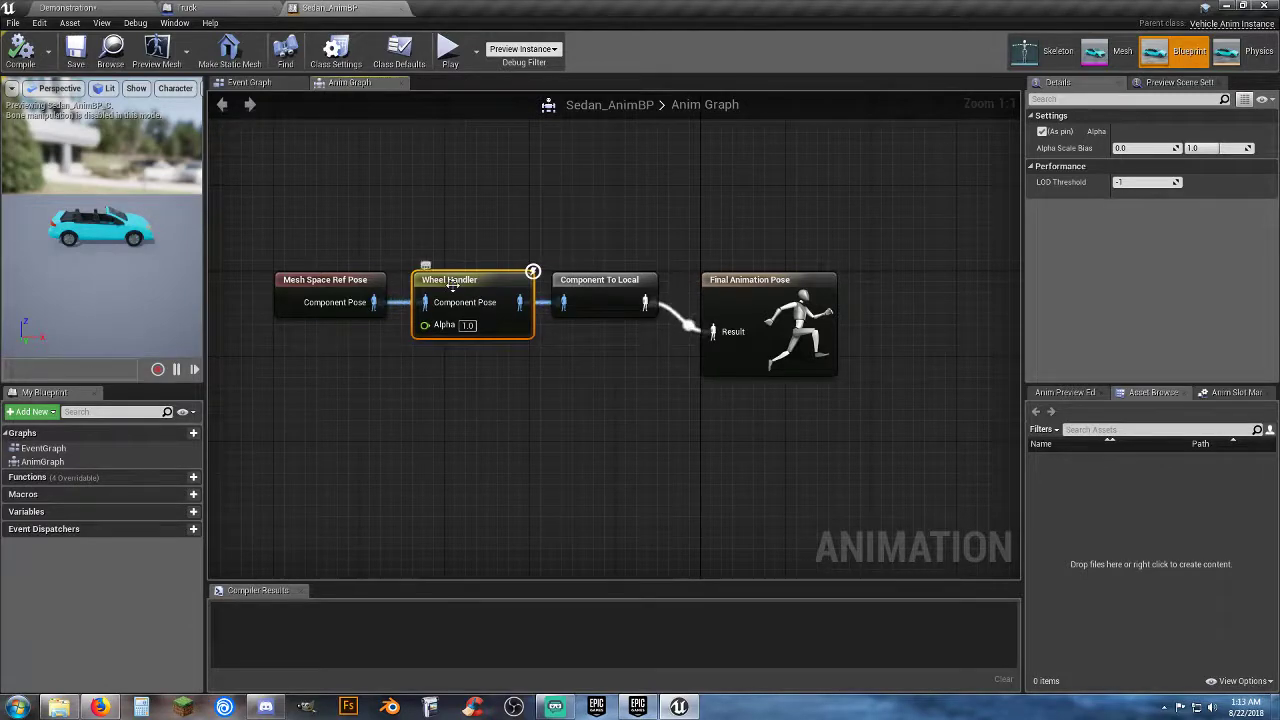
{"action": "left_click", "coordinate": [341, 282]}
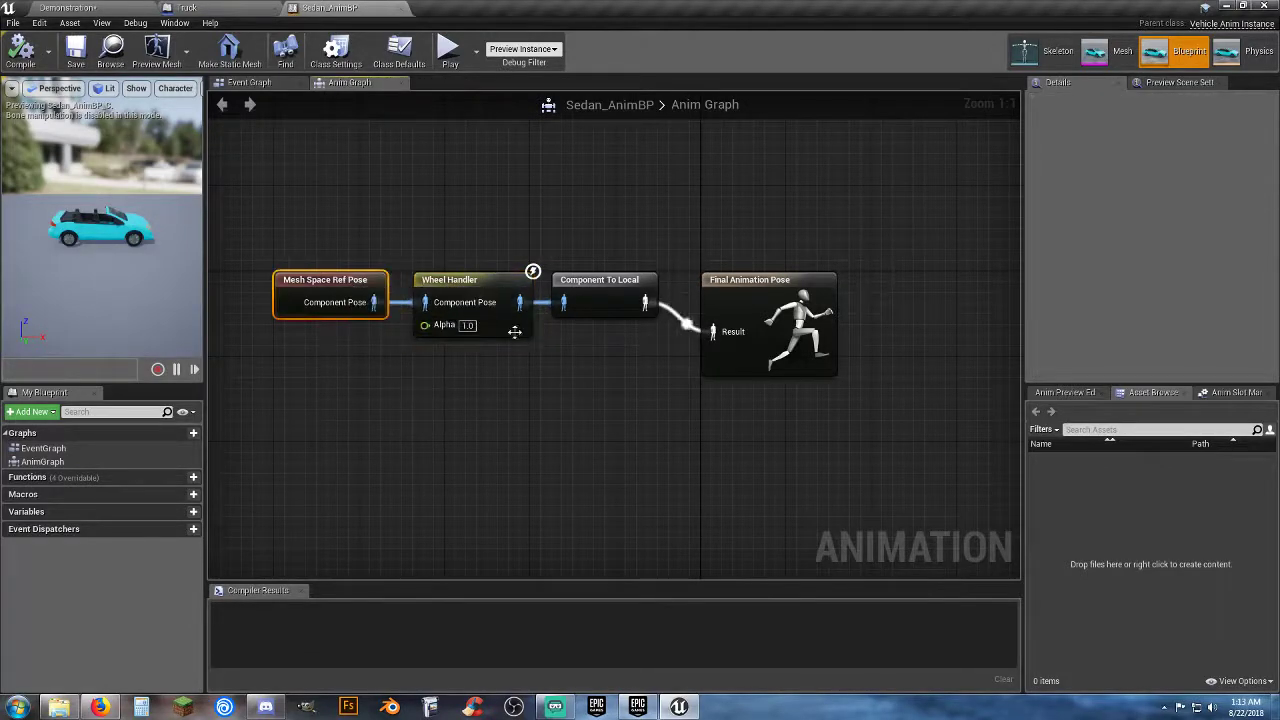
{"action": "left_click", "coordinate": [600, 288]}
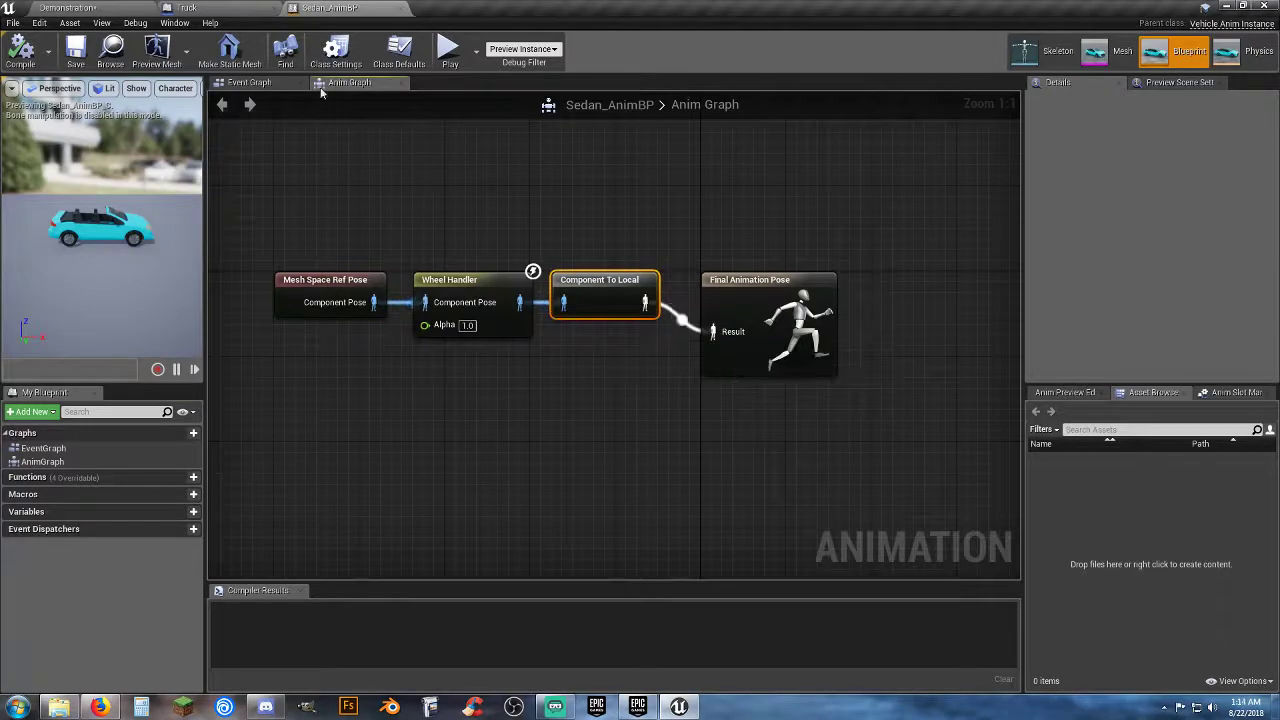
{"action": "left_click", "coordinate": [400, 8]}
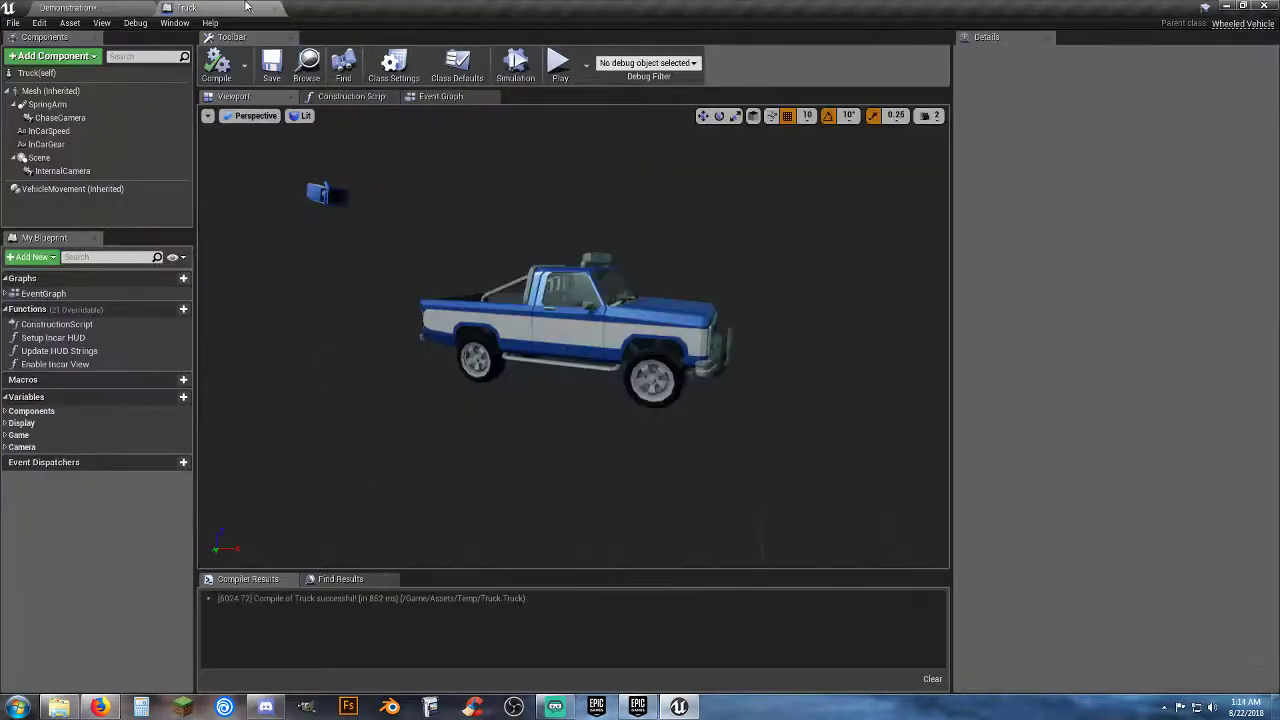
Clear the wheel filter from the Truck's VehicleMovement details and look through the Anim Class options of its Mesh component.
{"action": "left_click", "coordinate": [109, 8]}
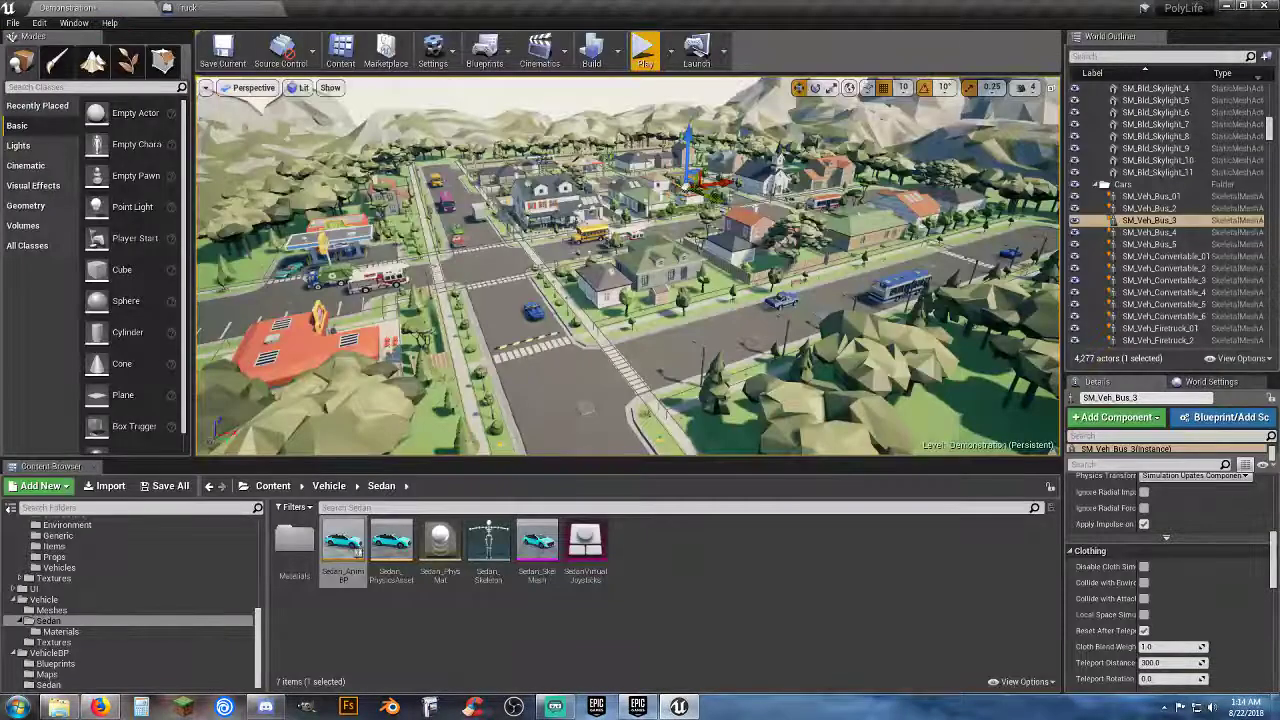
{"action": "left_click", "coordinate": [225, 8]}
{"action": "left_click", "coordinate": [72, 188]}
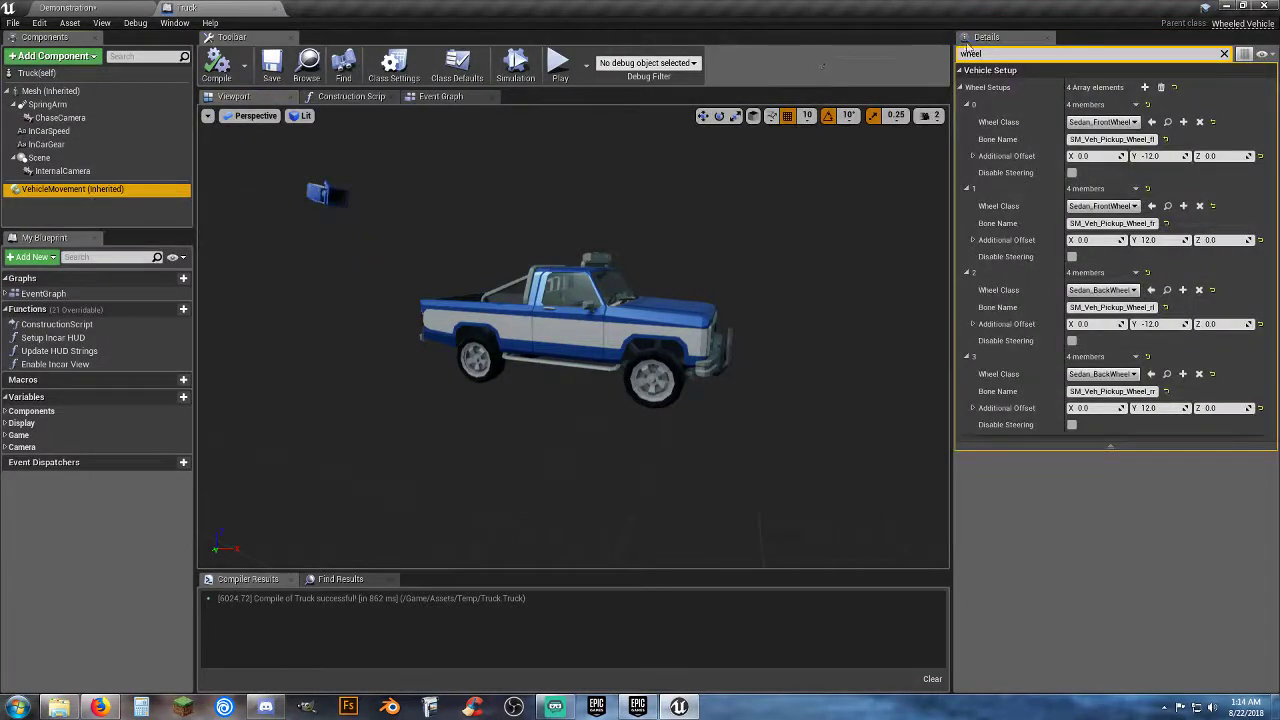
{"action": "left_click", "coordinate": [999, 54]}
{"action": "key", "text": "BackSpace"}
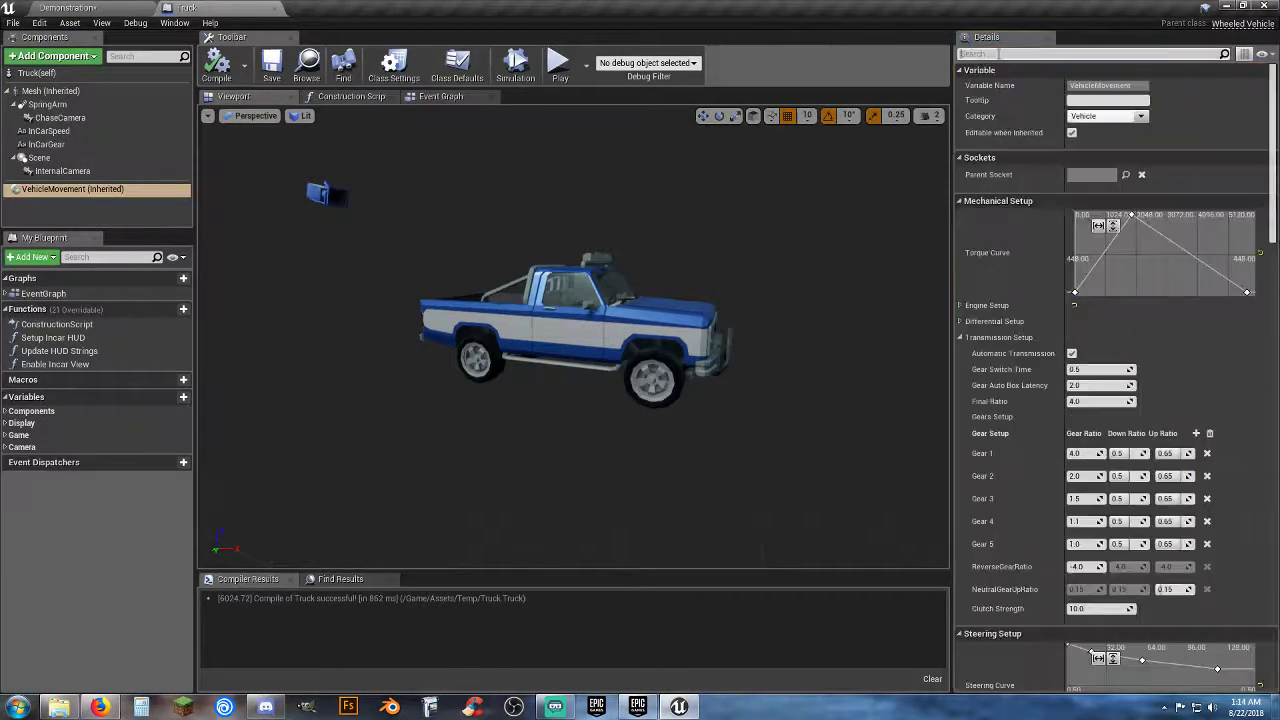
{"action": "left_click", "coordinate": [60, 76]}
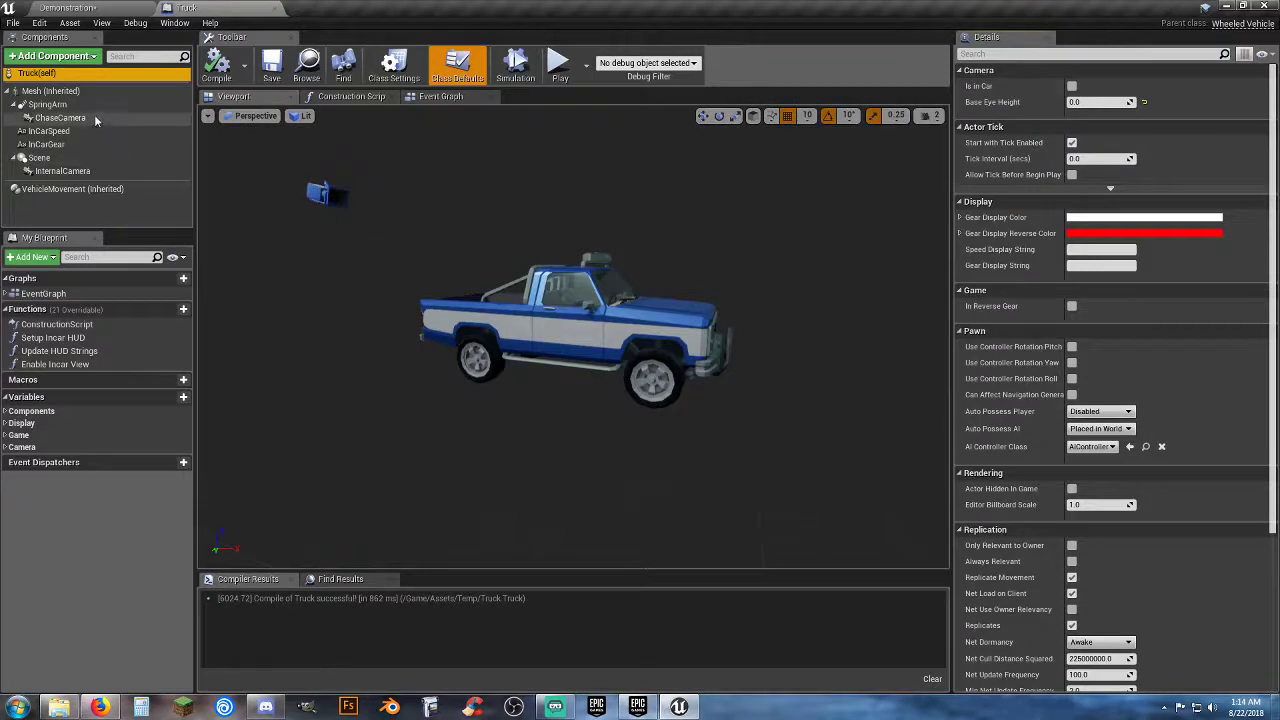
{"action": "left_click", "coordinate": [66, 91]}
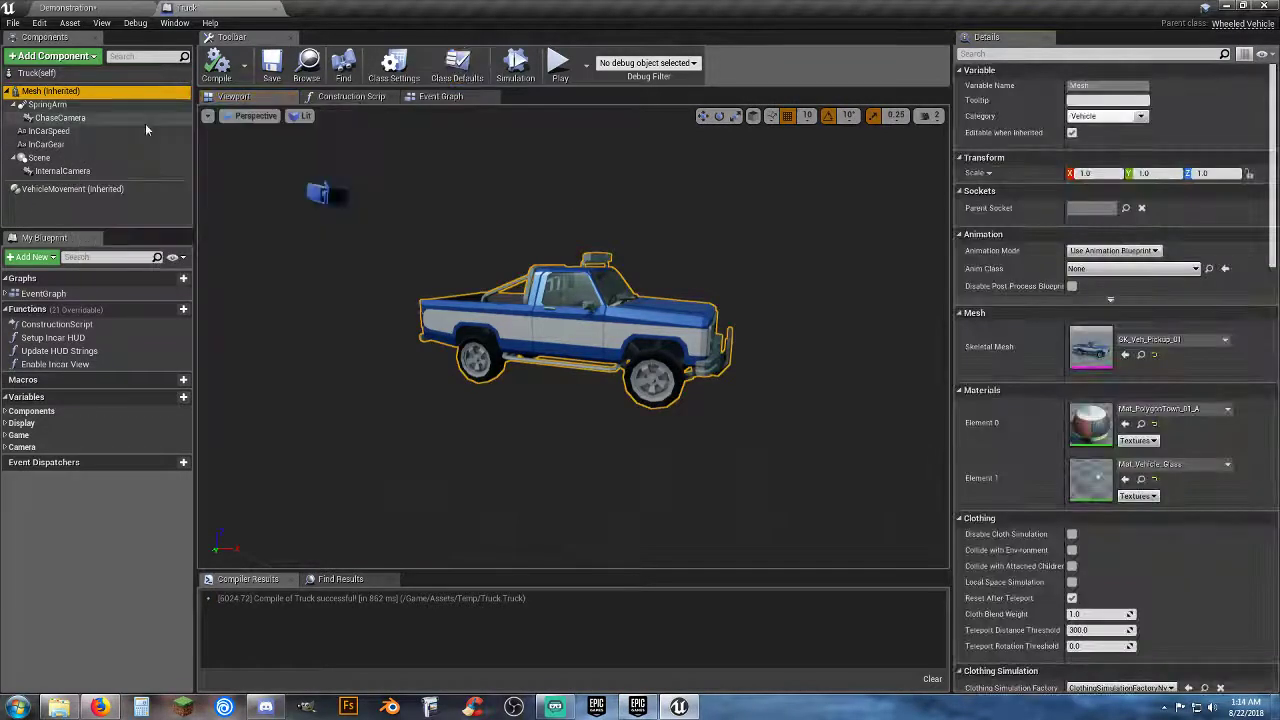
{"action": "left_click", "coordinate": [1187, 273]}
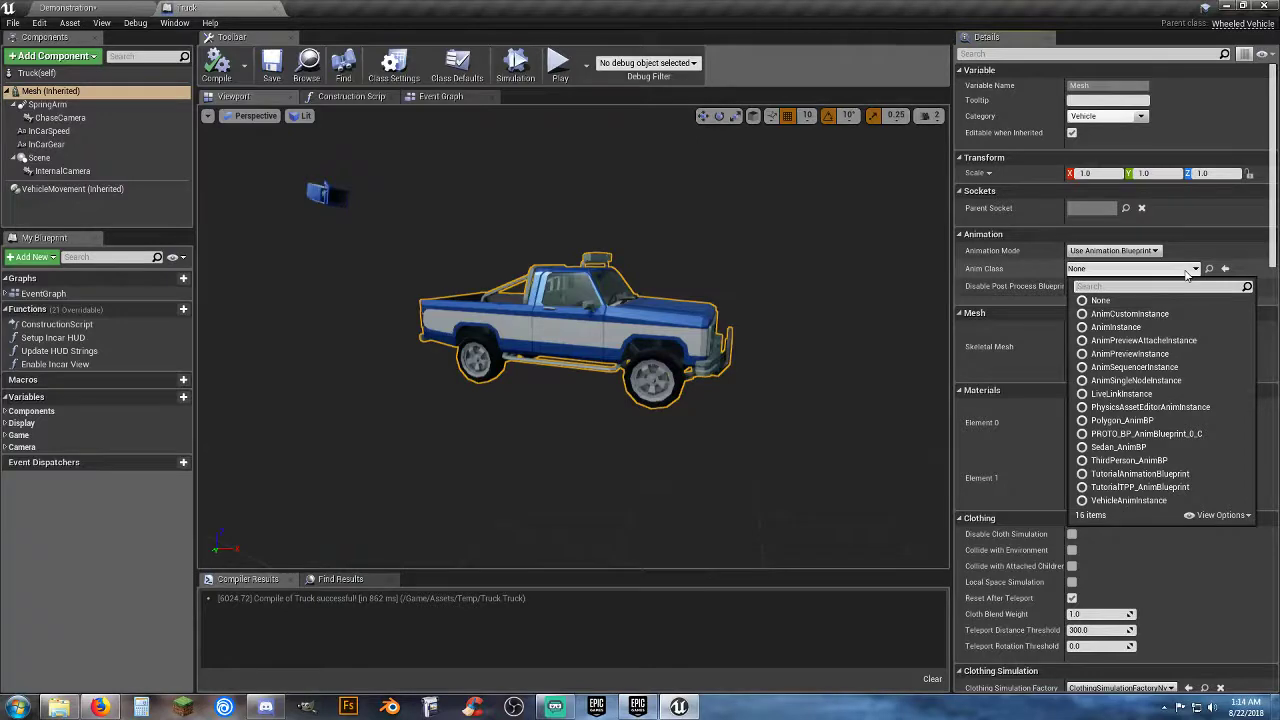
{"action": "left_click", "coordinate": [1187, 274]}
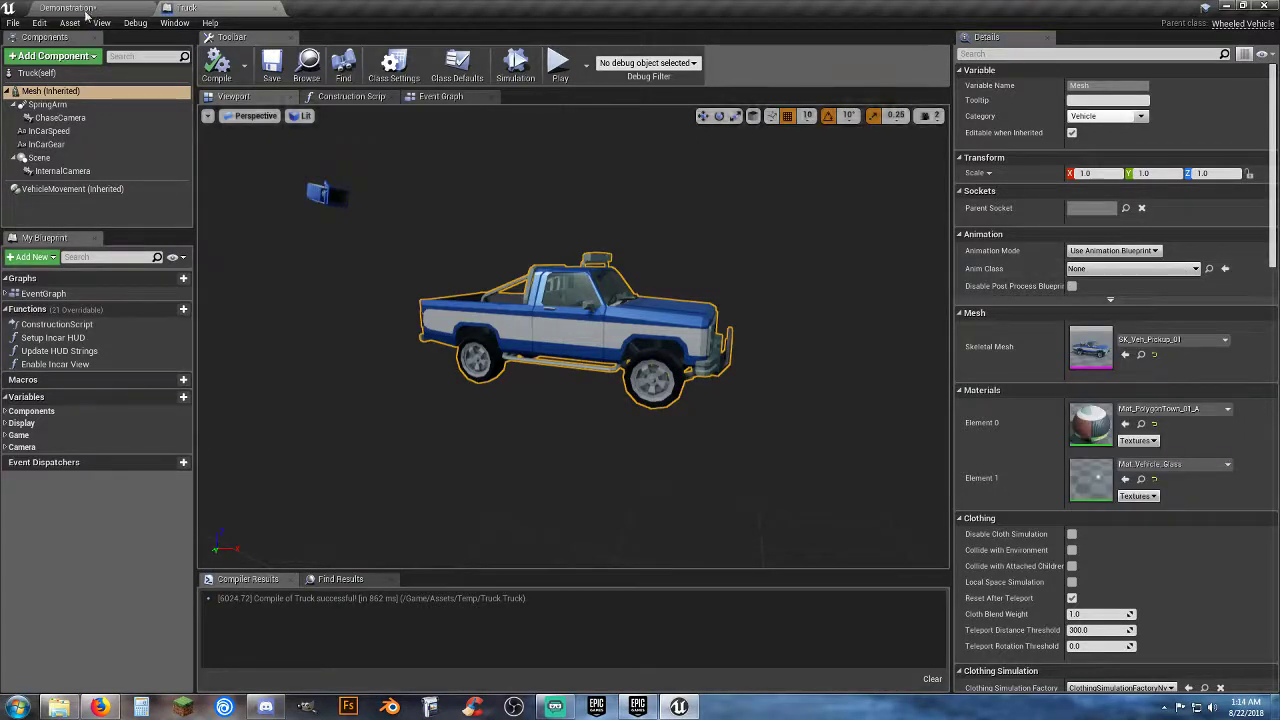
Try to duplicate Sedan_AnimBP from the Vehicle/Sedan folder and retarget it to another skeleton.
{"action": "left_click", "coordinate": [86, 15]}
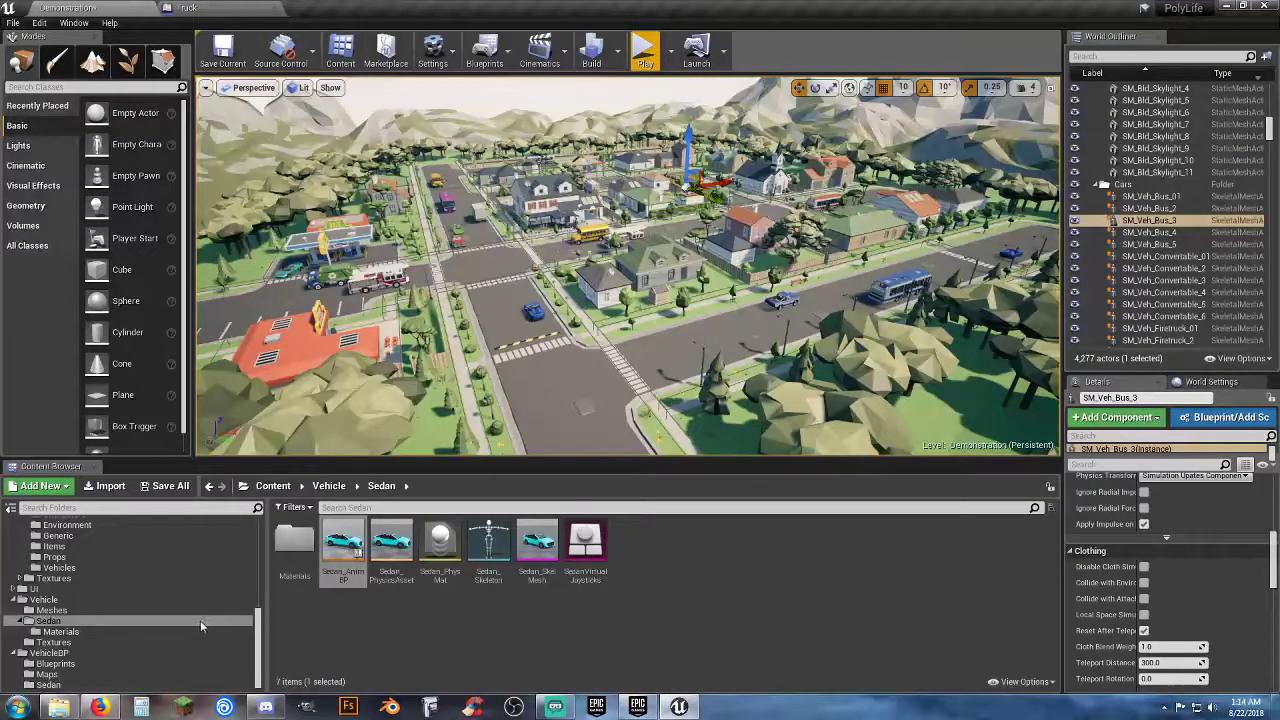
{"action": "scroll", "coordinate": [167, 614], "scroll_direction": "up", "scroll_amount": 8}
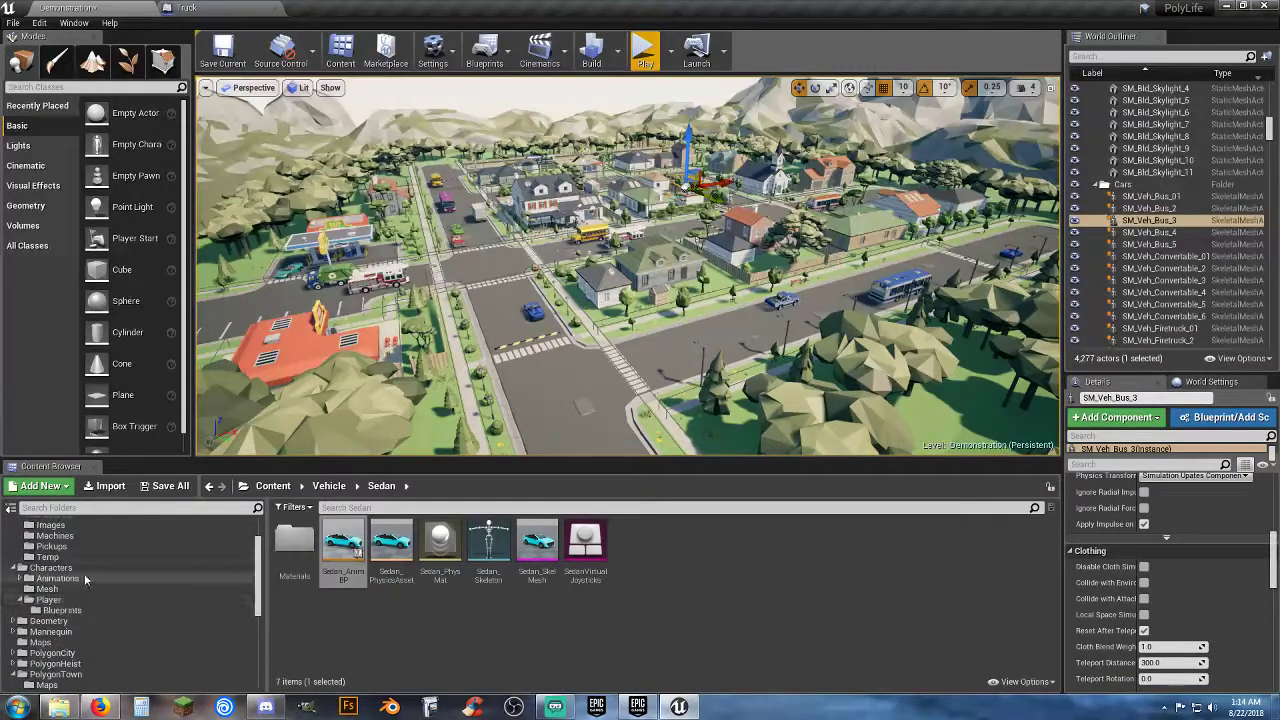
{"action": "scroll", "coordinate": [84, 578], "scroll_direction": "down", "scroll_amount": 8}
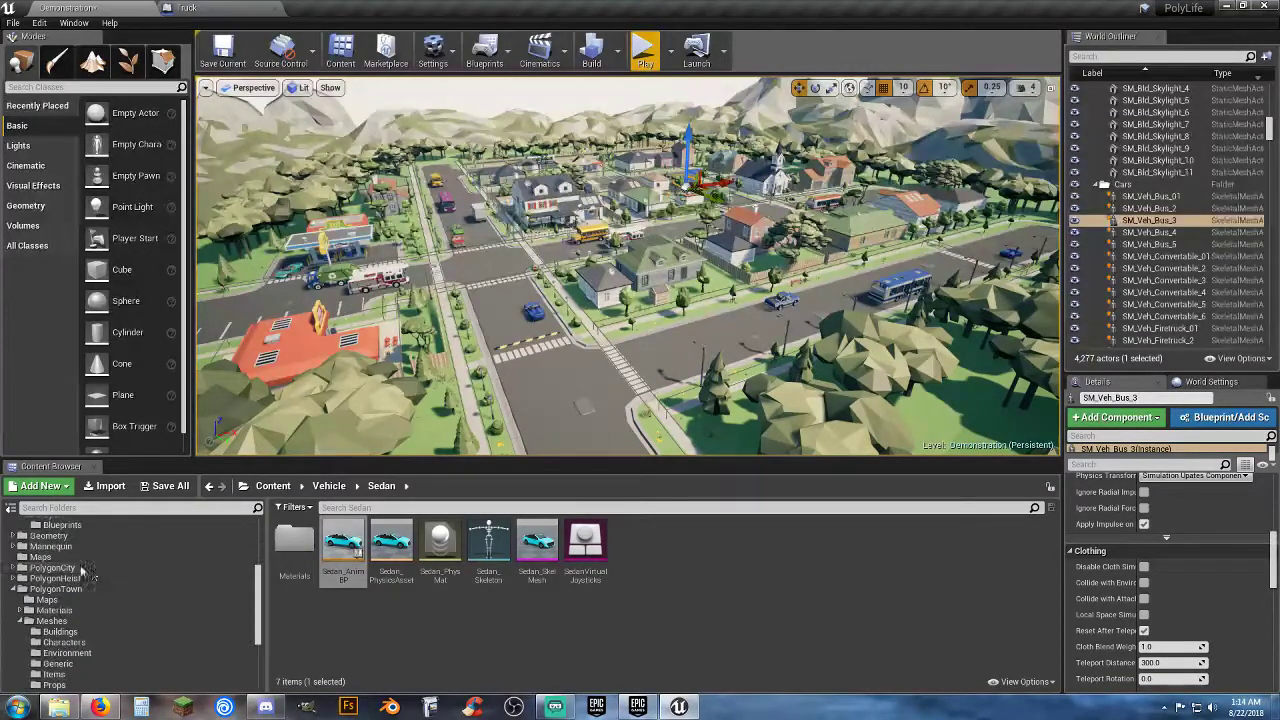
{"action": "right_click", "coordinate": [344, 585]}
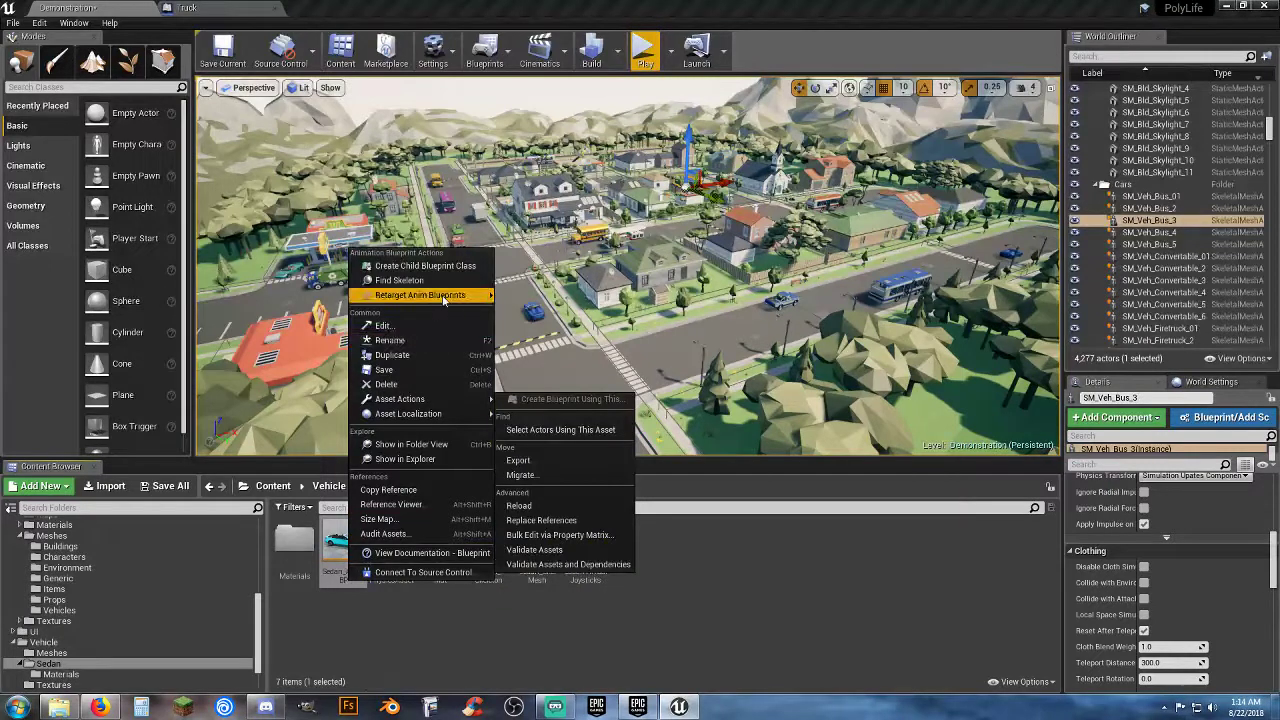
{"action": "mouse_move", "coordinate": [443, 296]}
{"action": "left_click", "coordinate": [535, 291]}
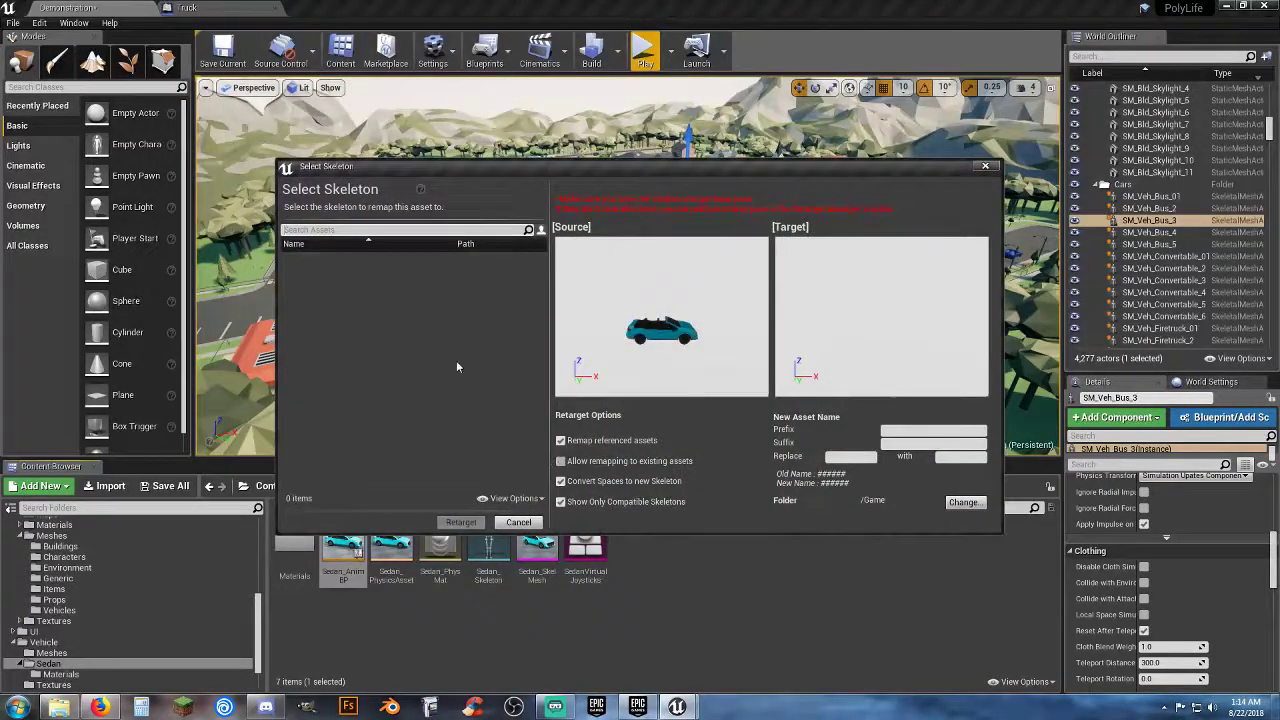
{"action": "left_click", "coordinate": [519, 523]}
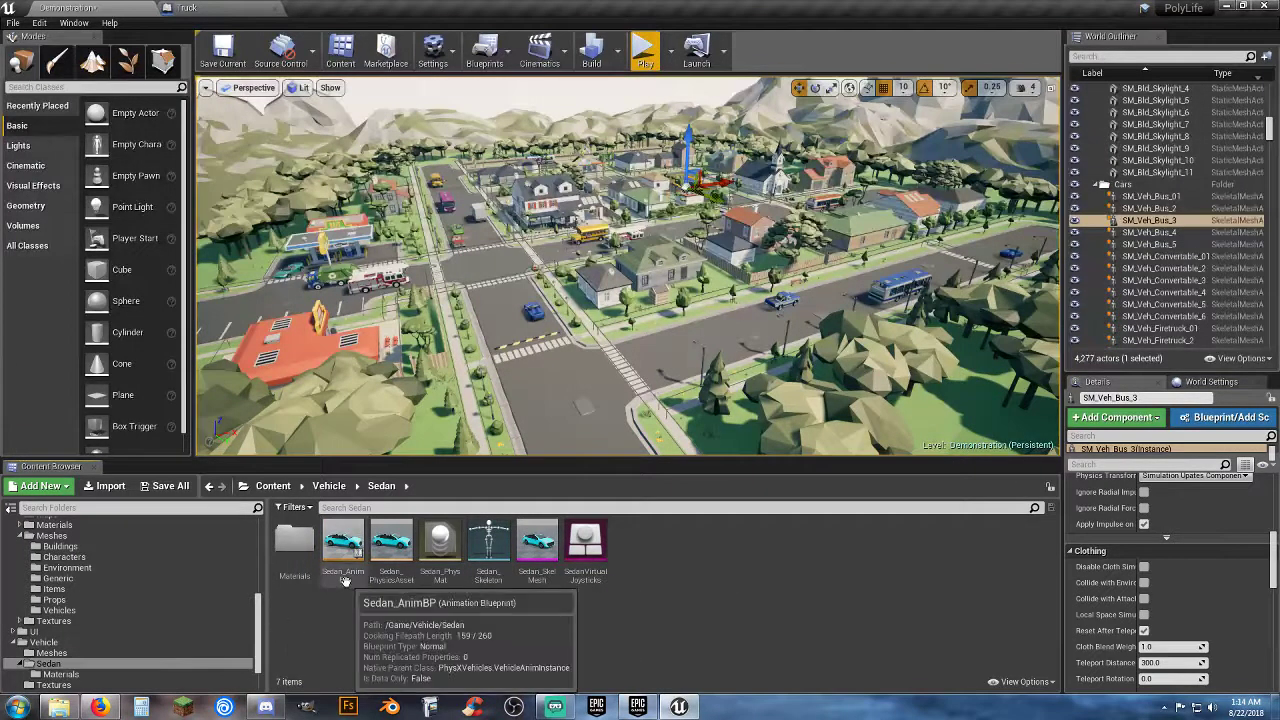
{"action": "left_click_drag", "start_coordinate": [256, 627], "coordinate": [250, 538]}
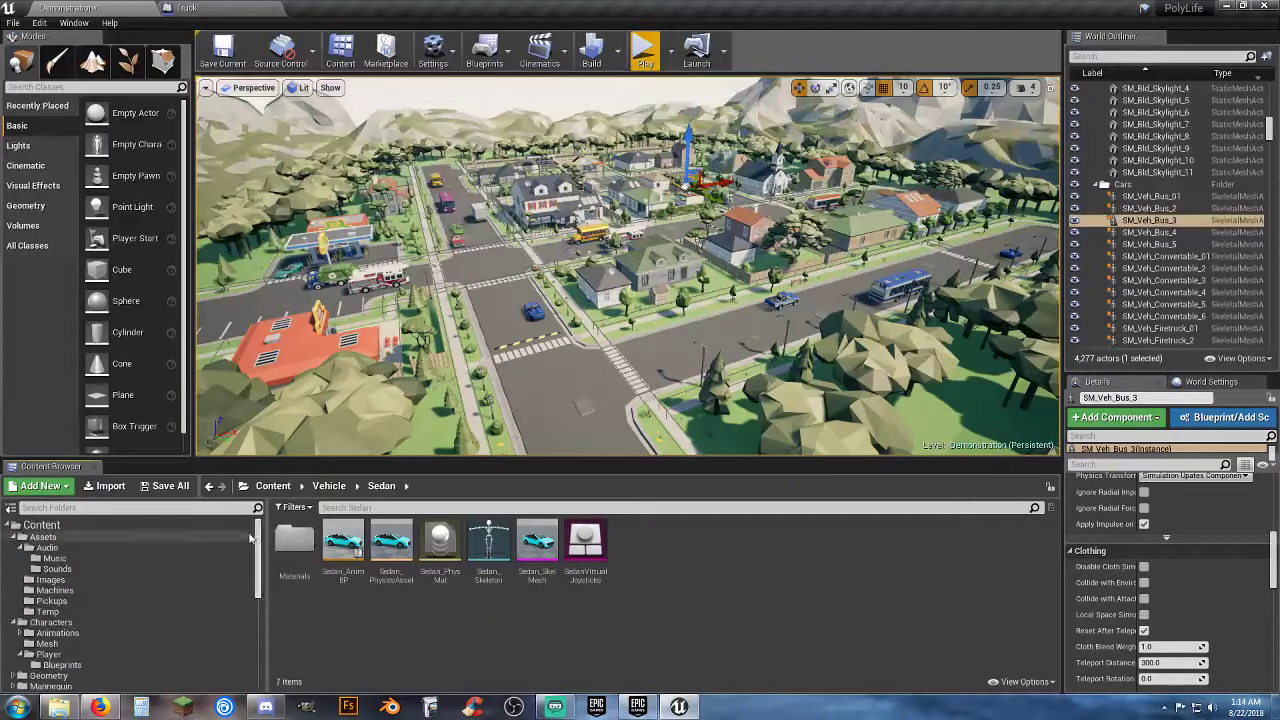
{"action": "right_click", "coordinate": [343, 548]}
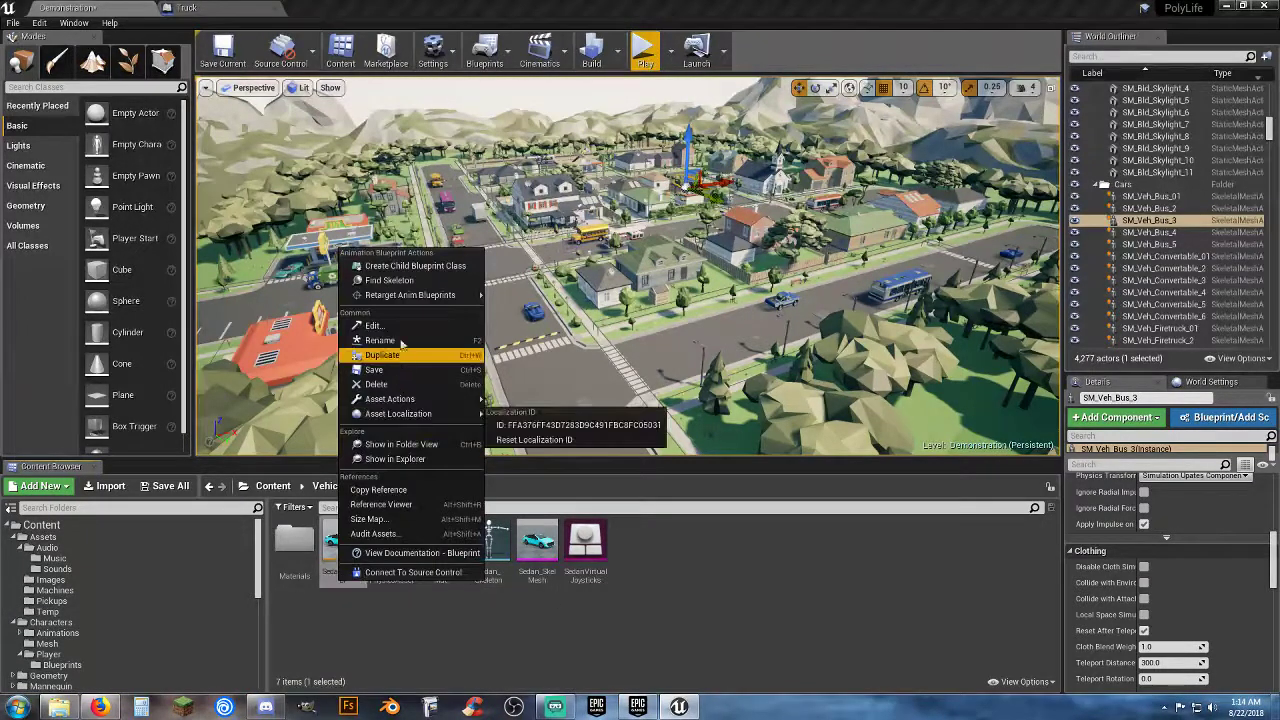
{"action": "mouse_move", "coordinate": [440, 296]}
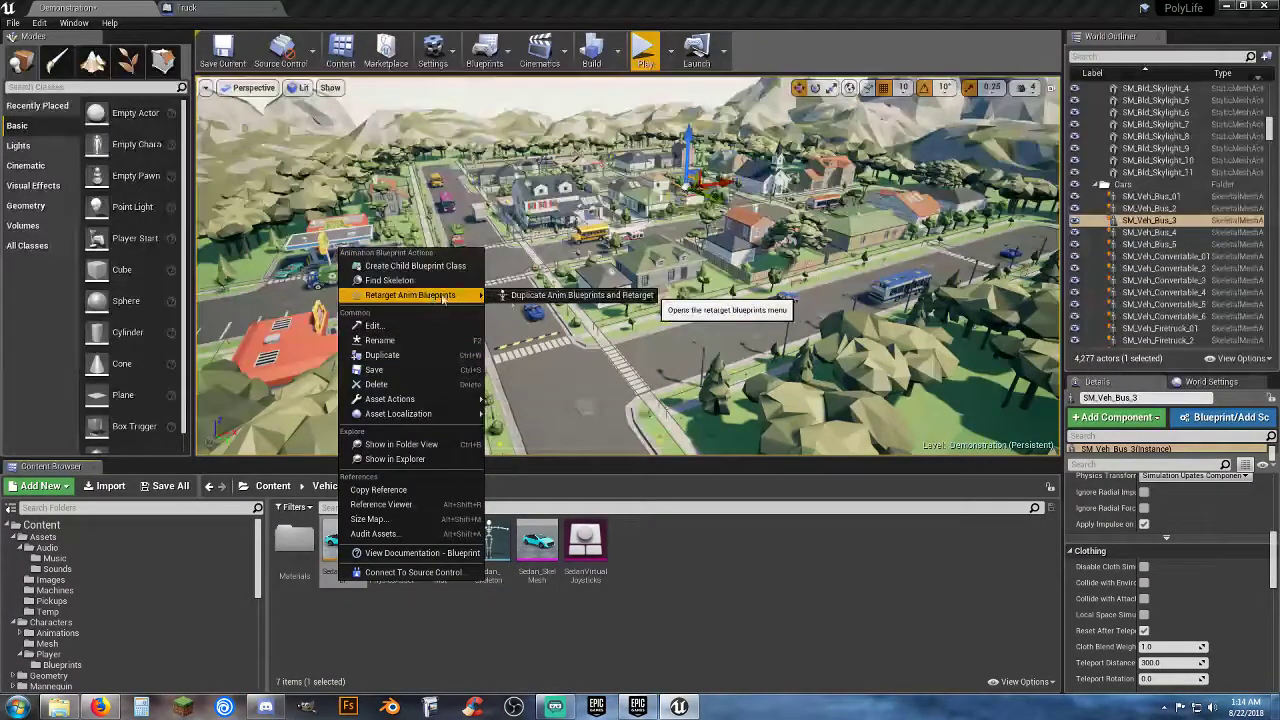
{"action": "left_click", "coordinate": [543, 296]}
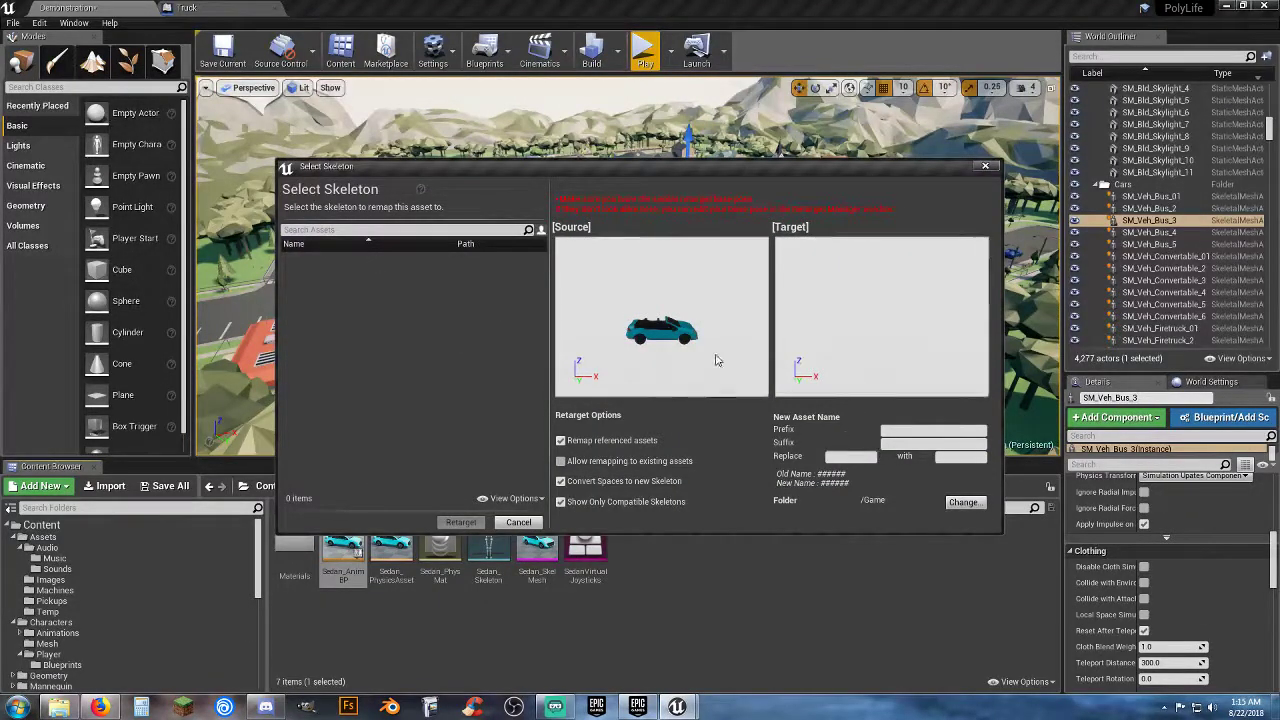
{"action": "left_click", "coordinate": [990, 168]}
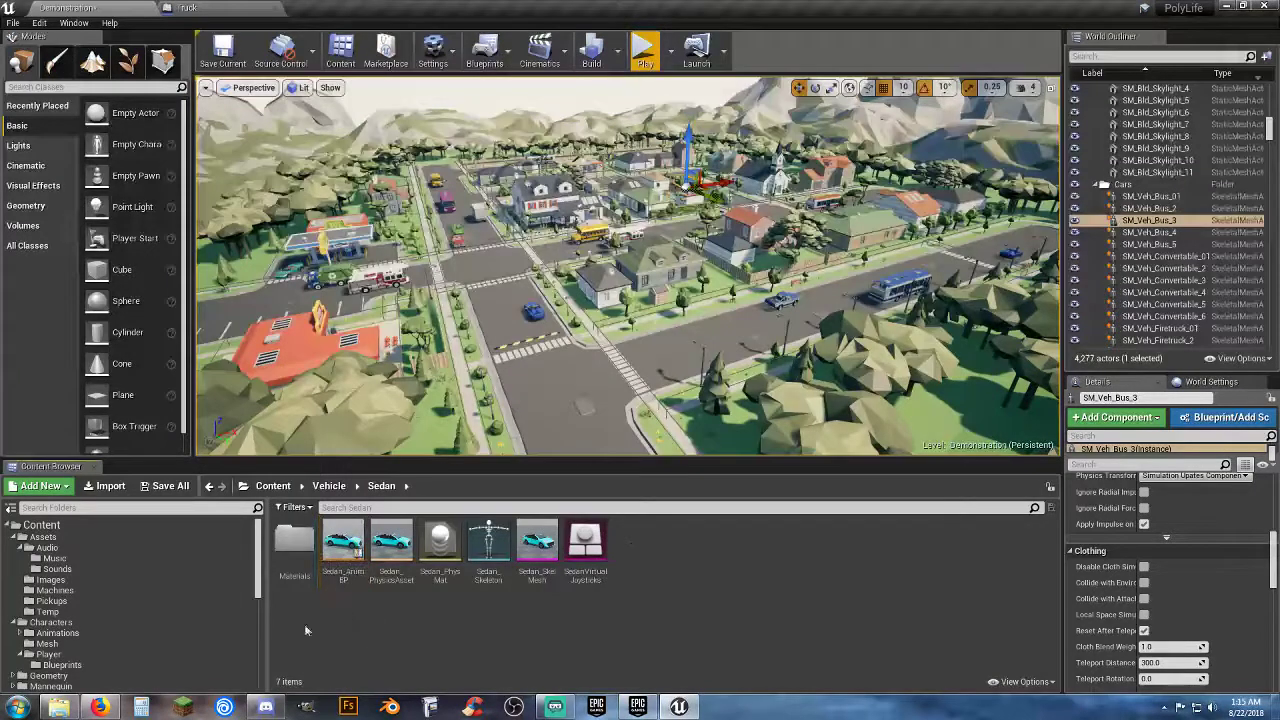
Open Sedan_Skeleton, check the rig choices in its Retarget Manager, and close the skeleton editor.
{"action": "scroll", "coordinate": [84, 657], "scroll_direction": "down", "scroll_amount": 3}
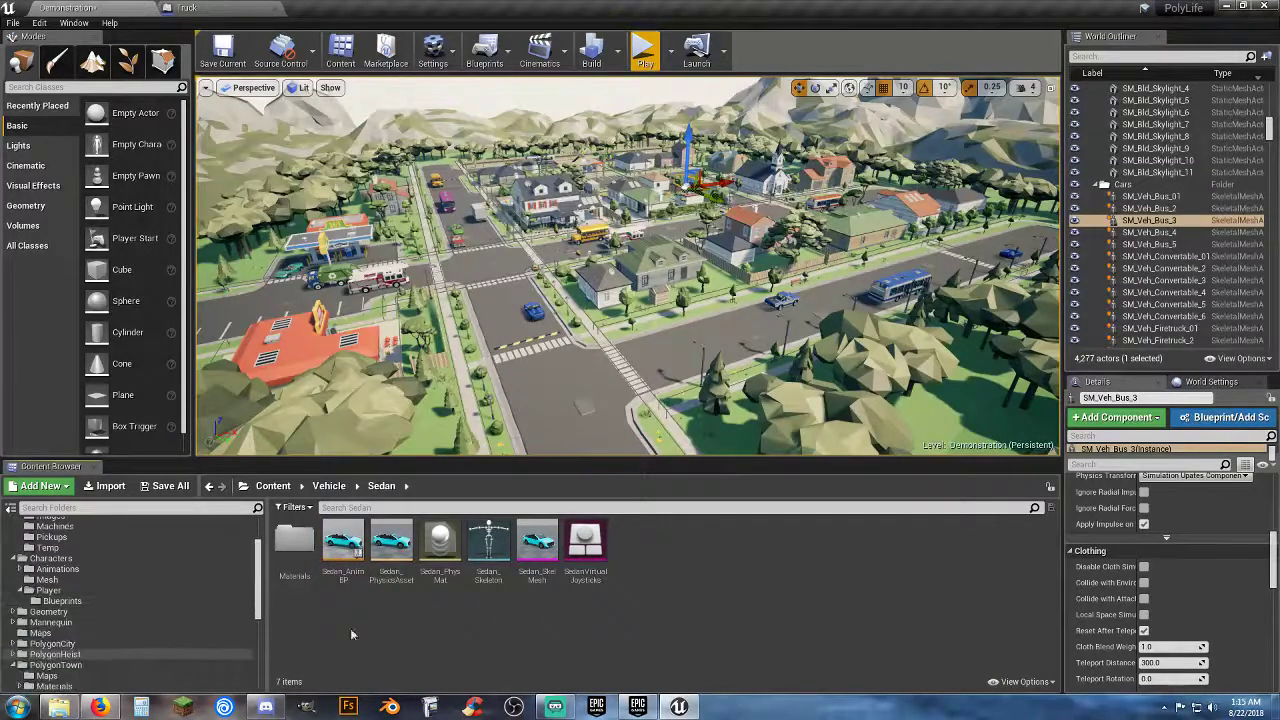
{"action": "double_click", "coordinate": [488, 545]}
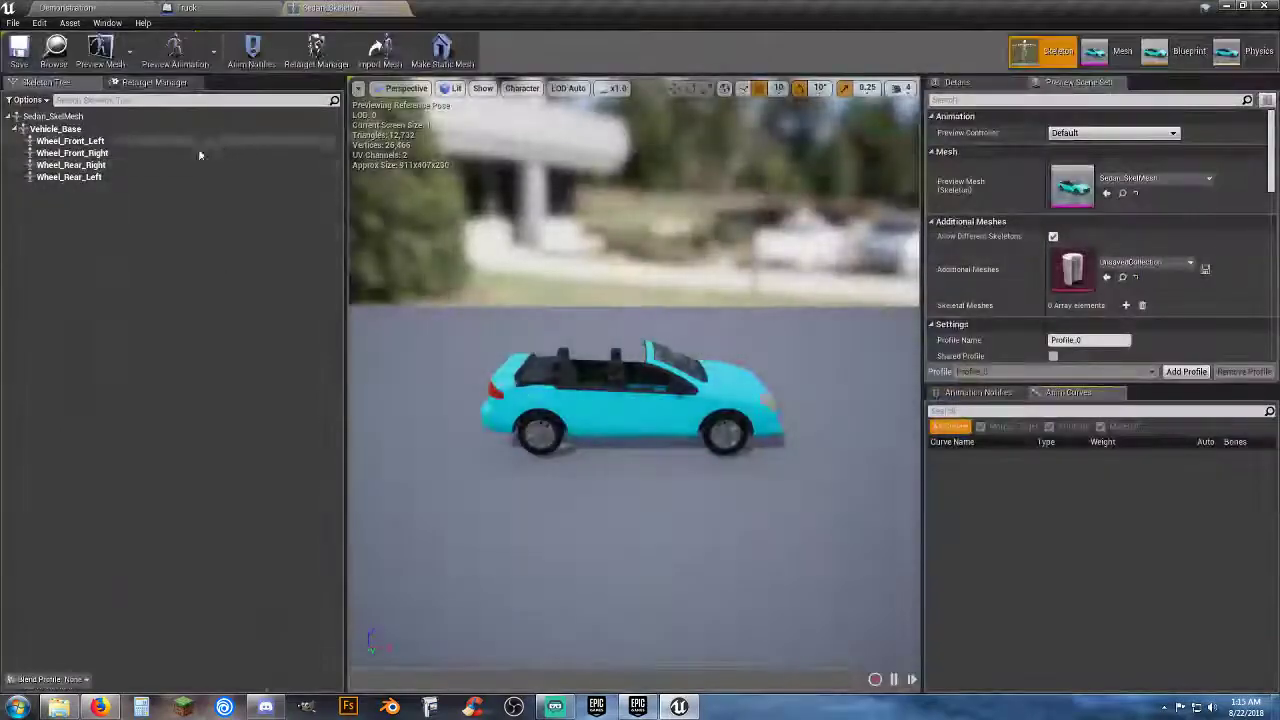
{"action": "left_click", "coordinate": [316, 50]}
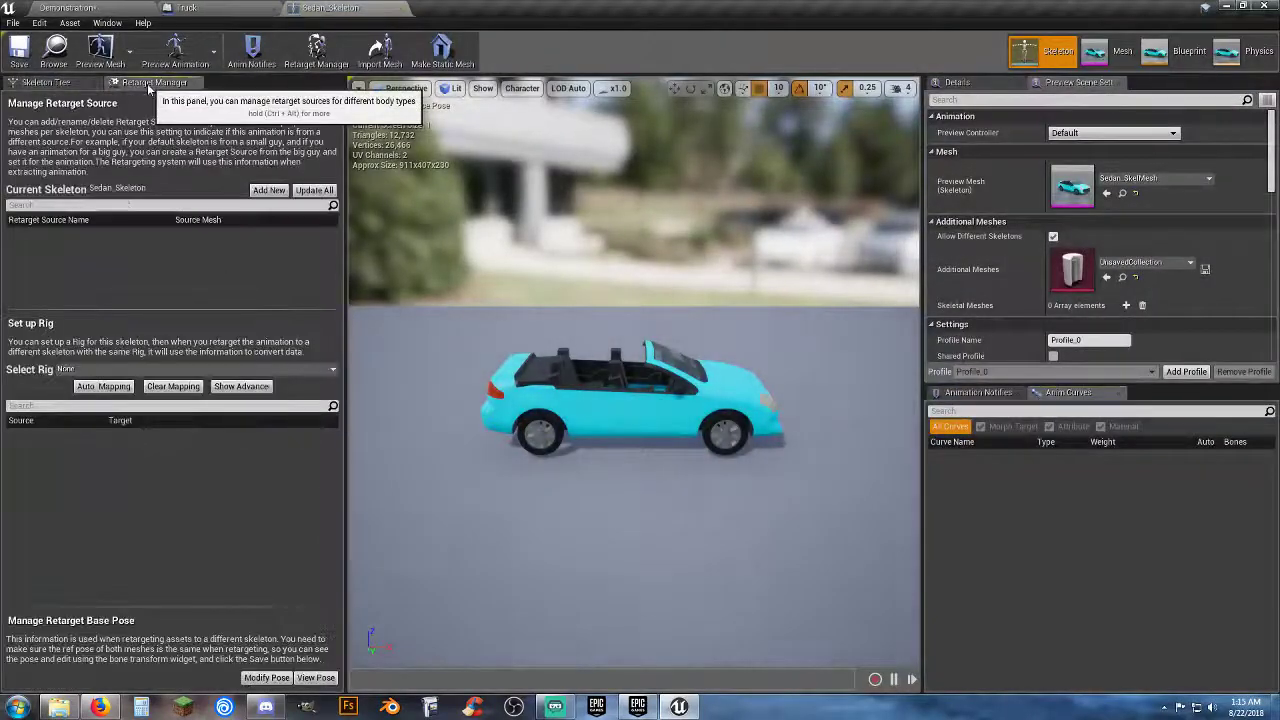
{"action": "left_click", "coordinate": [331, 369]}
{"action": "left_click", "coordinate": [329, 372]}
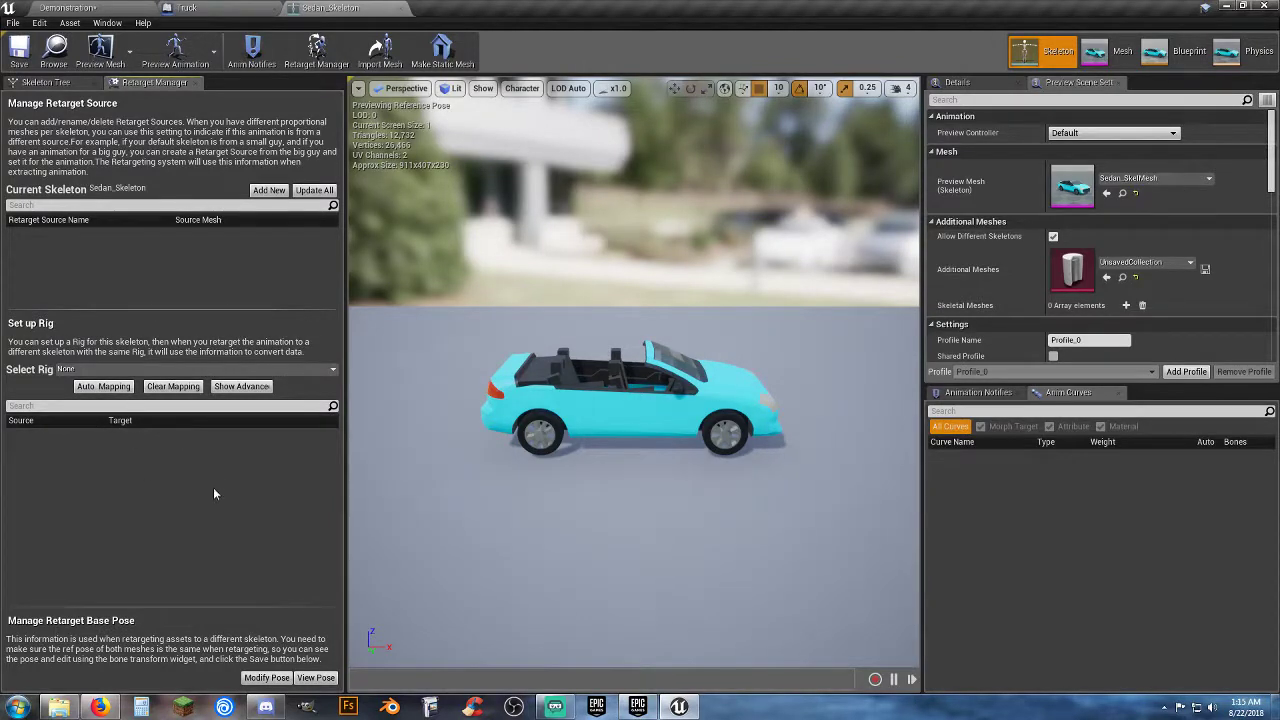
{"action": "left_click", "coordinate": [399, 9]}
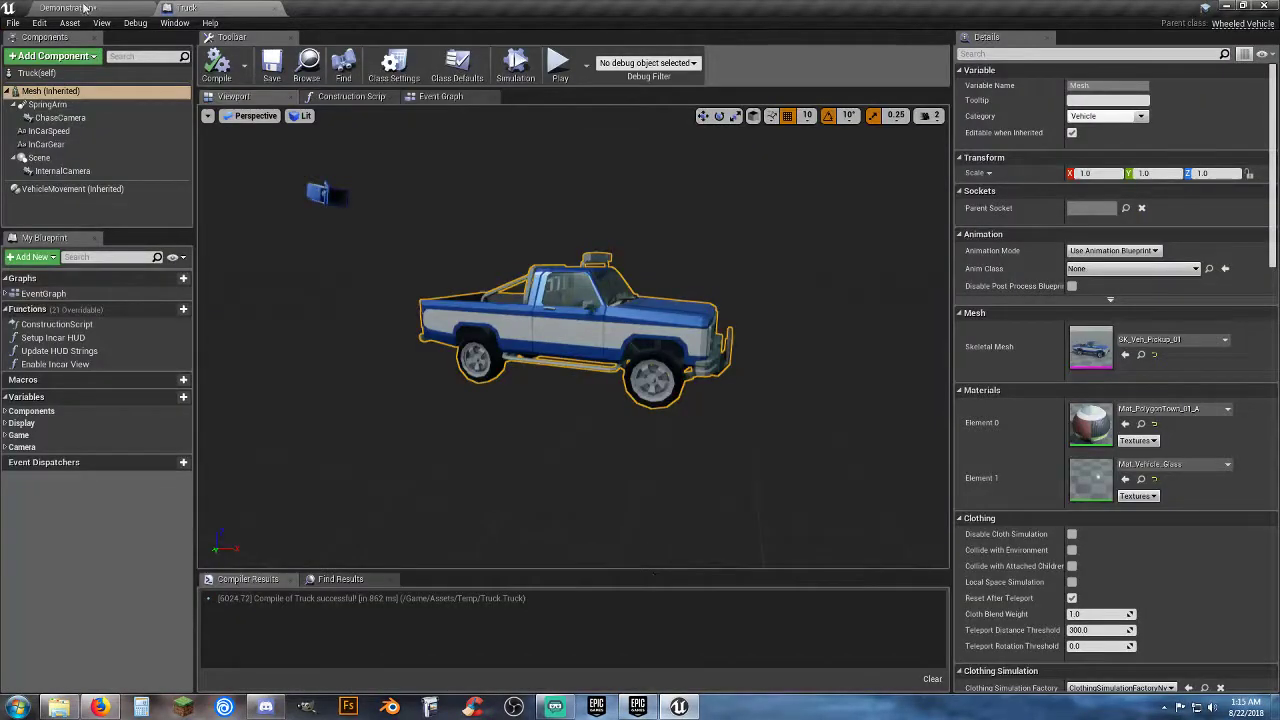
Create a rig from Sedan_Skeleton in the Vehicle/Sedan folder, including all of its listed bones from Sedan_SkelMesh to Wheel_Rear_Left.
{"action": "left_click", "coordinate": [86, 8]}
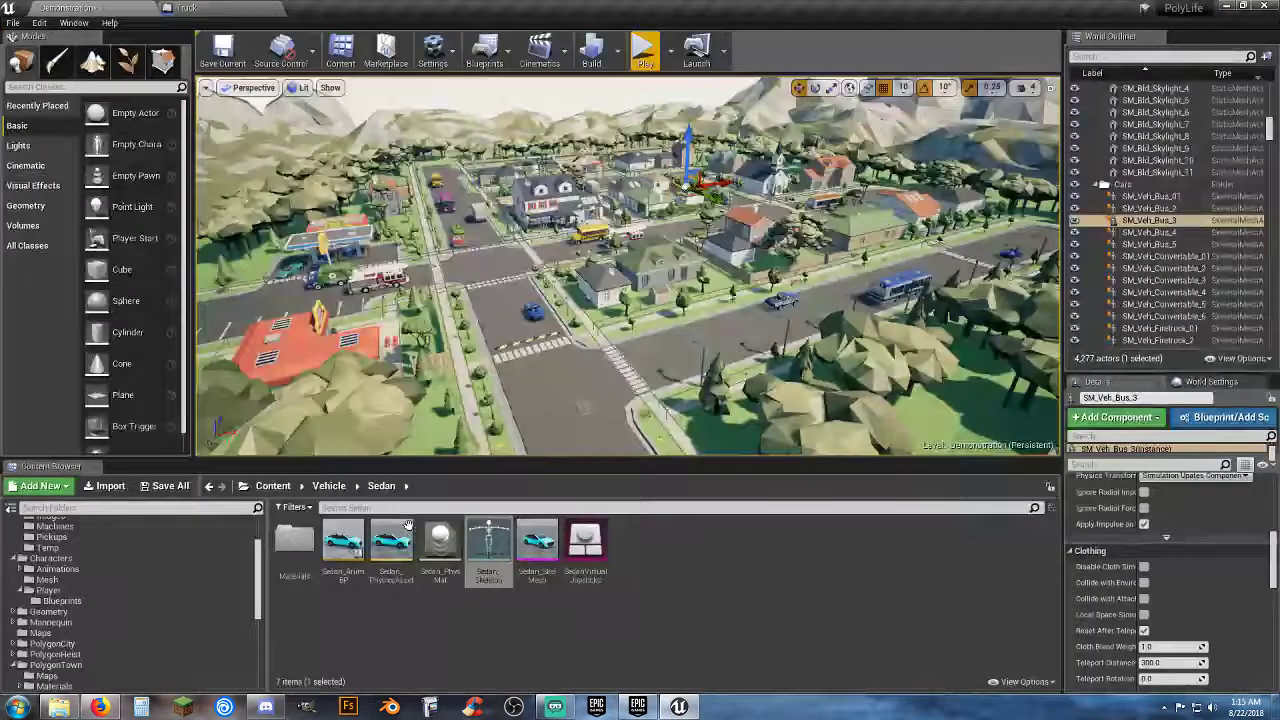
{"action": "right_click", "coordinate": [484, 580]}
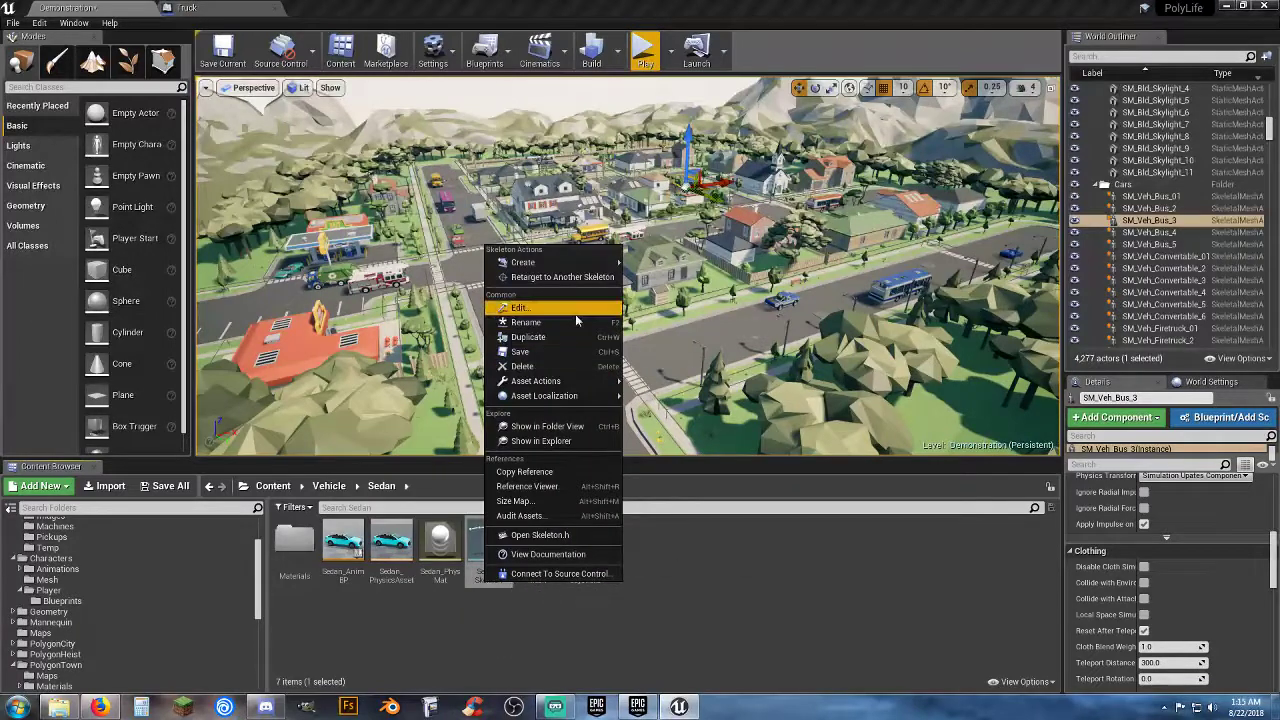
{"action": "mouse_move", "coordinate": [524, 262]}
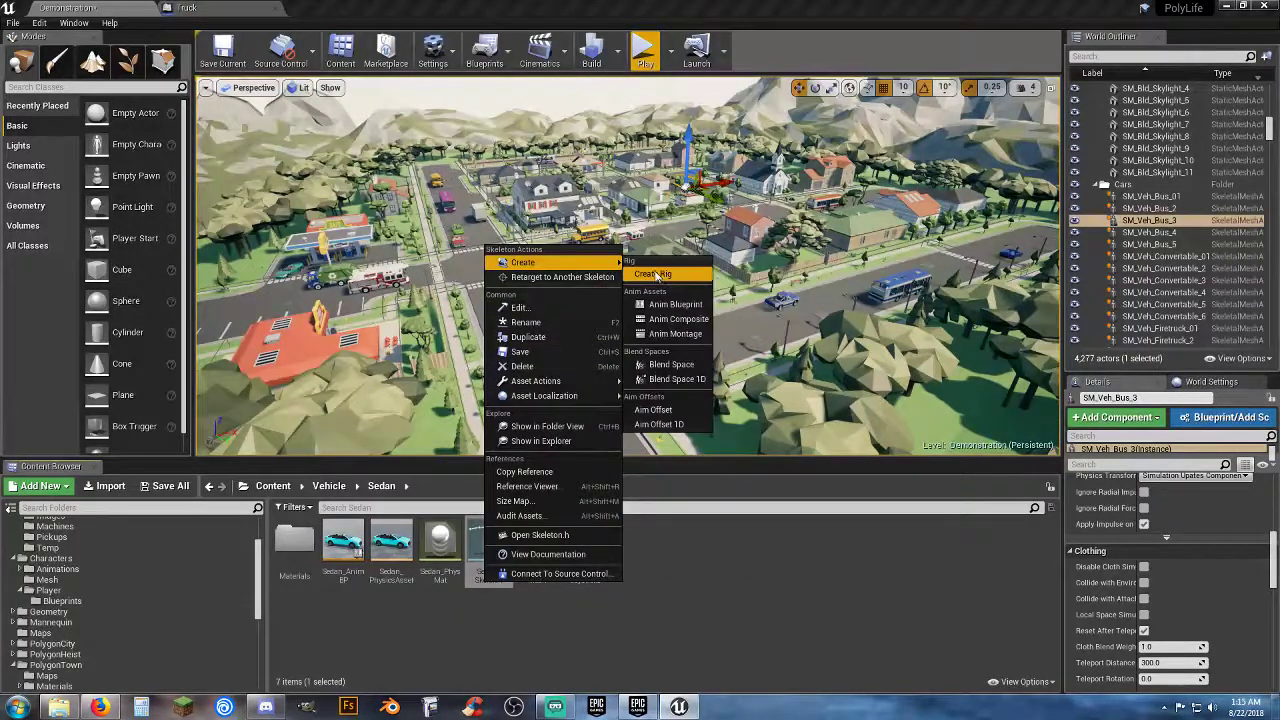
{"action": "left_click", "coordinate": [654, 274]}
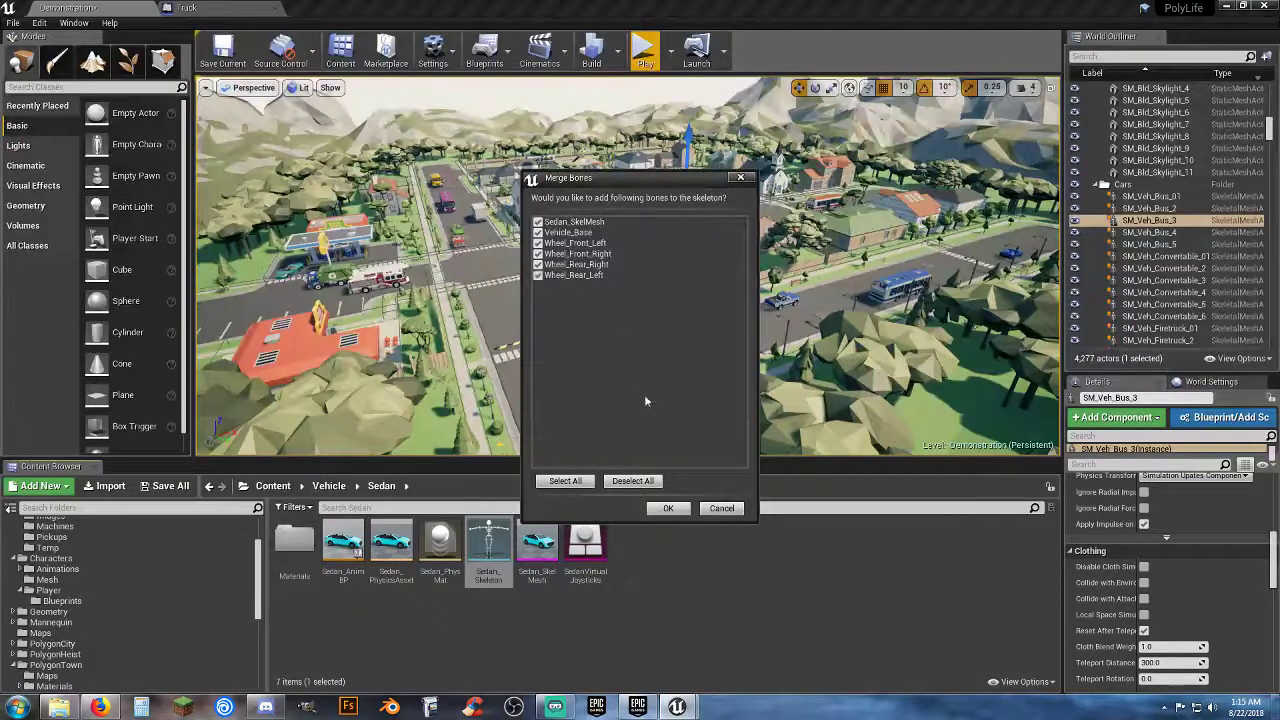
{"action": "left_click", "coordinate": [668, 508]}
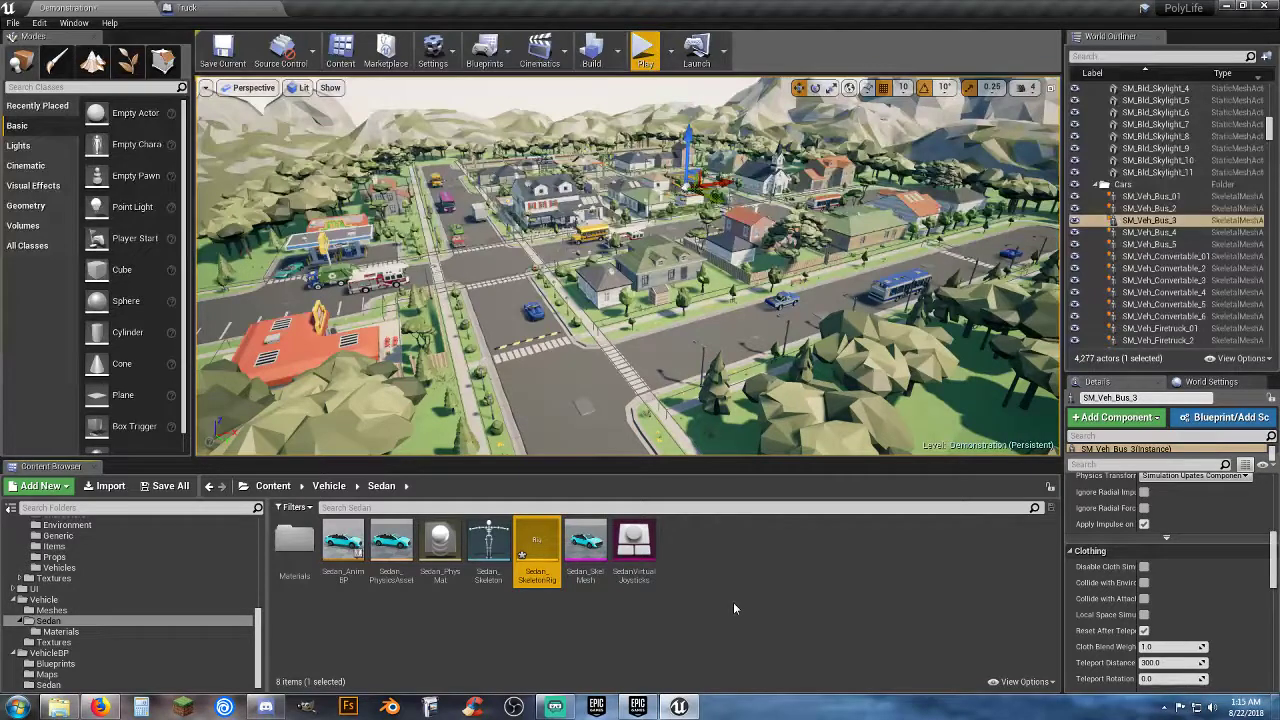
{"action": "left_click", "coordinate": [674, 621]}
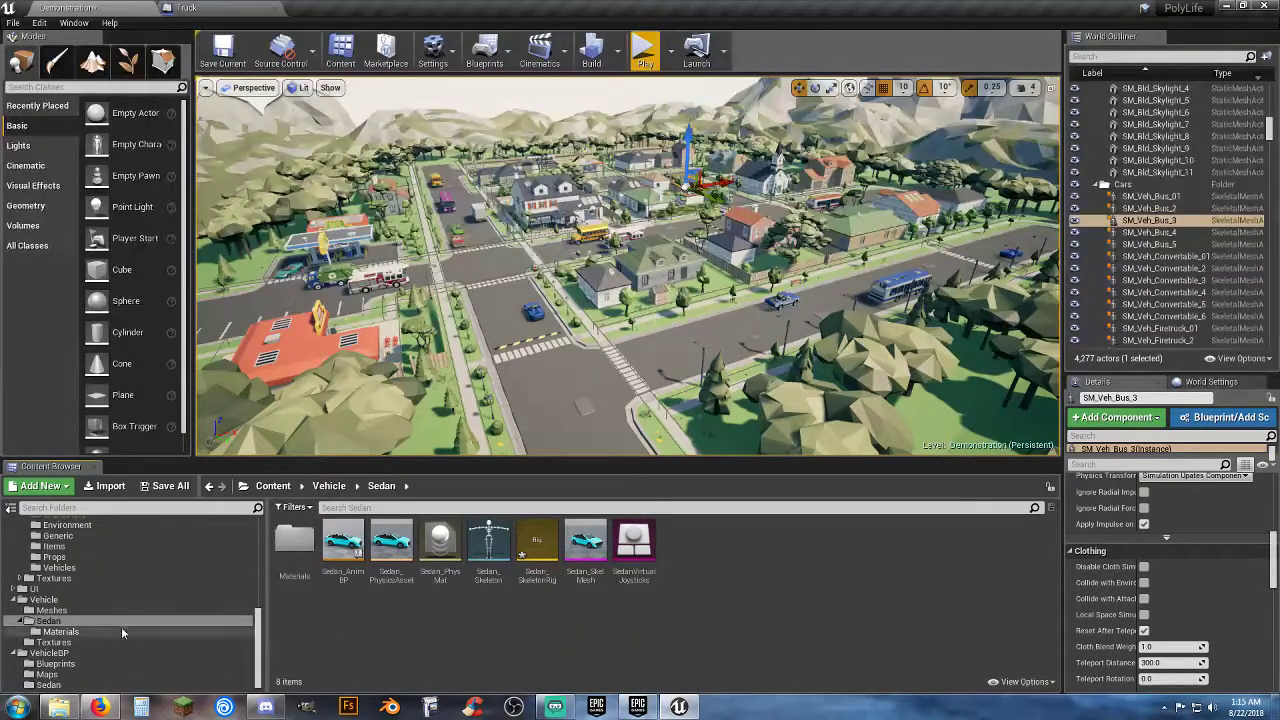
Copy the SK_Veh_Pickup_01_Skeleton asset from PolygonTown/Meshes/Vehicles into the Assets/Temp folder.
{"action": "scroll", "coordinate": [121, 626], "scroll_direction": "up", "scroll_amount": 4}
{"action": "scroll", "coordinate": [120, 620], "scroll_direction": "down", "scroll_amount": 3}
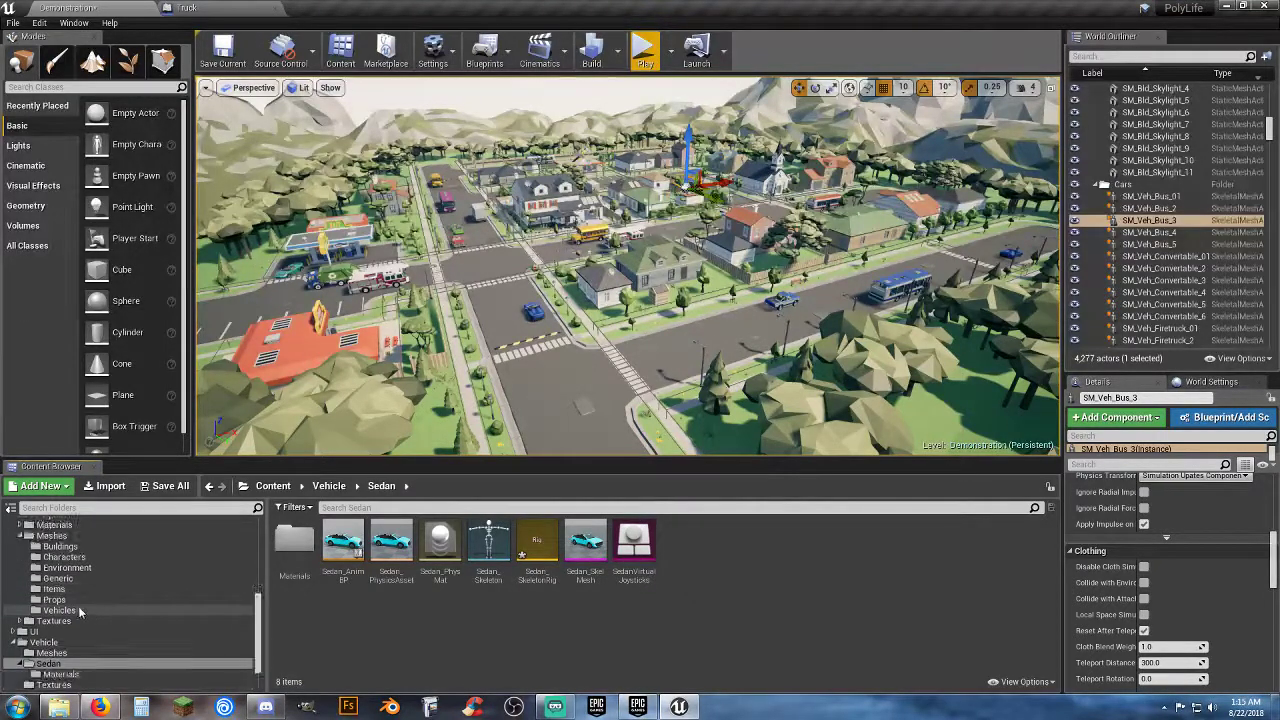
{"action": "left_click", "coordinate": [116, 611]}
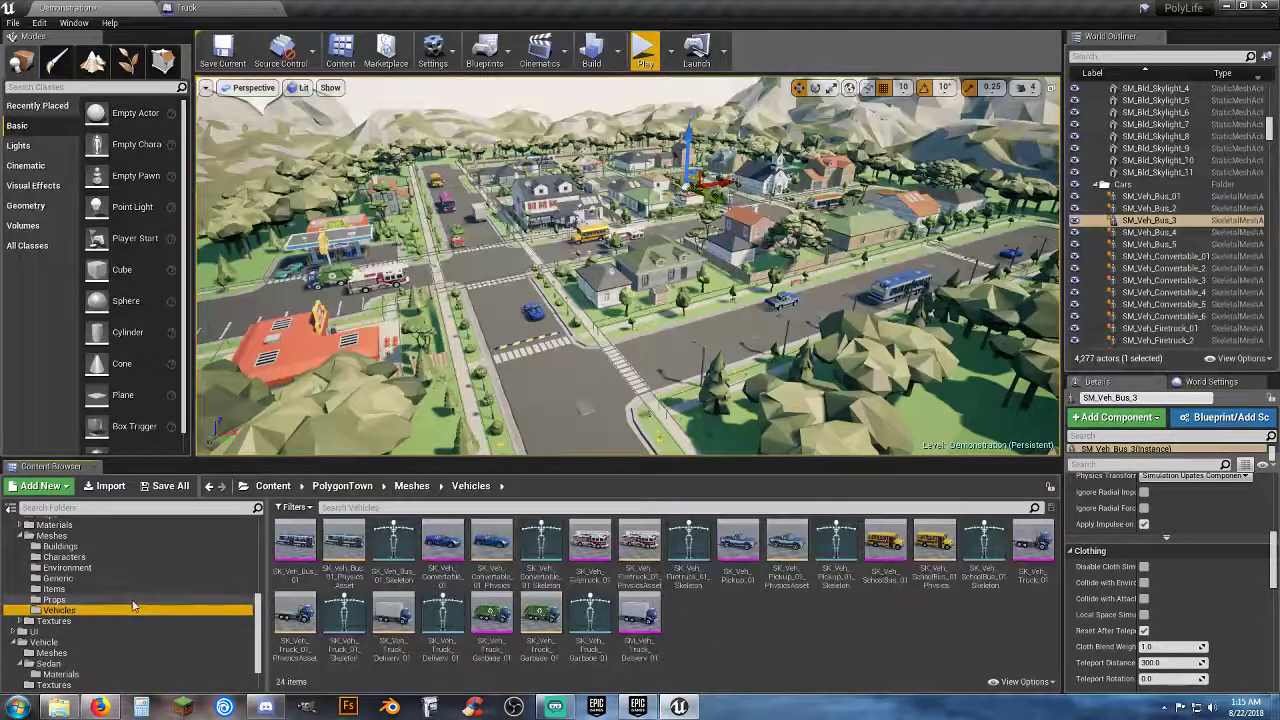
{"action": "scroll", "coordinate": [128, 604], "scroll_direction": "up", "scroll_amount": 10}
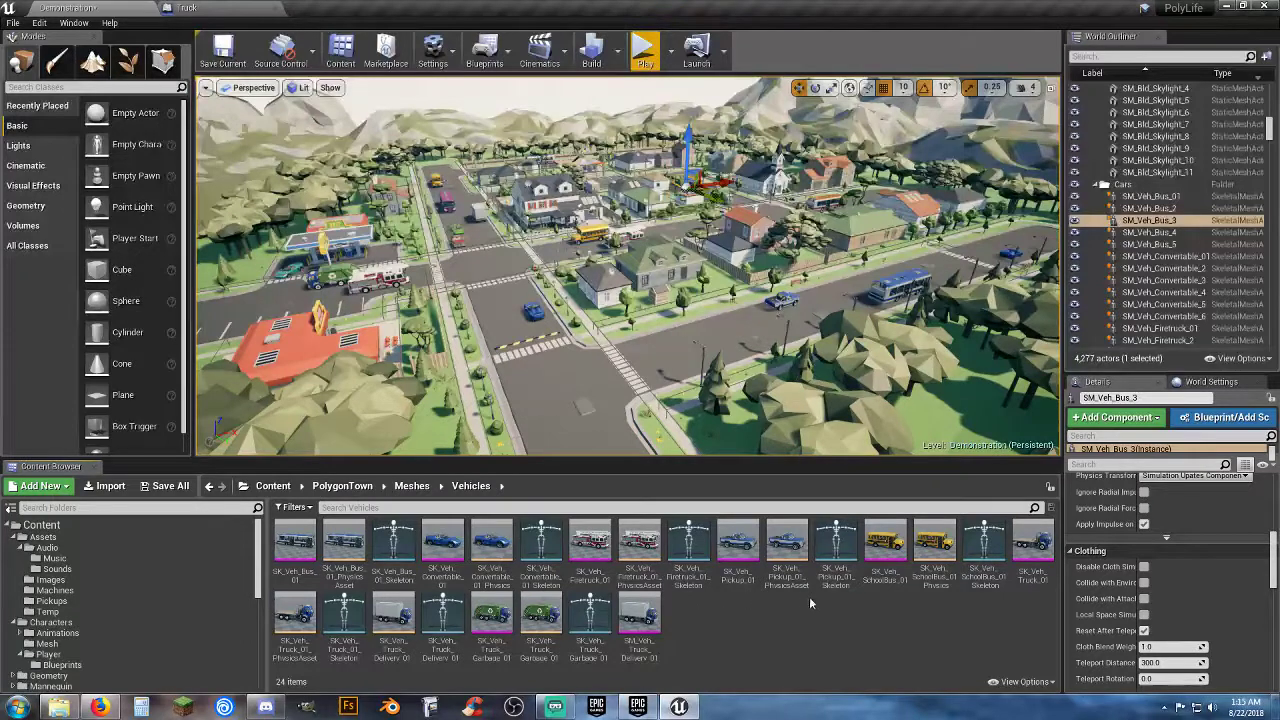
{"action": "left_click_drag", "start_coordinate": [828, 580], "coordinate": [98, 615]}
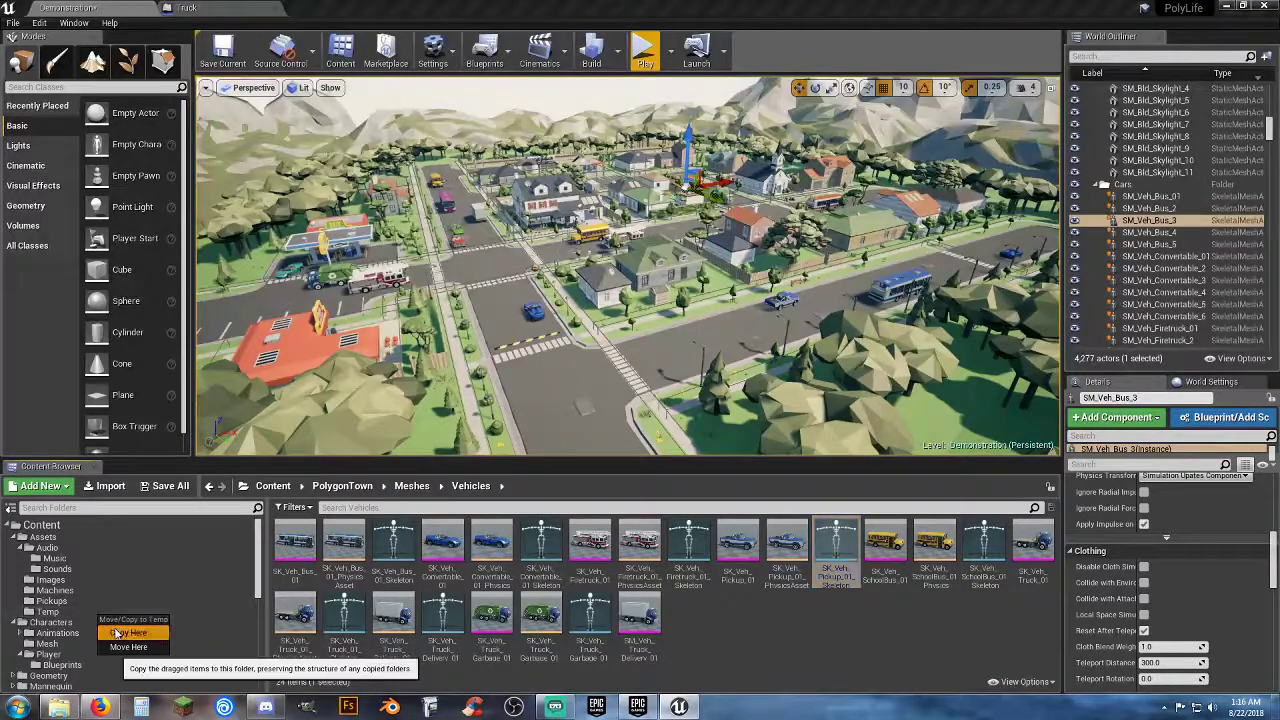
{"action": "left_click", "coordinate": [125, 632]}
Rename the copied pickup skeleton in the Assets/Temp folder as Truck_Skeleton.
{"action": "left_click", "coordinate": [47, 611]}
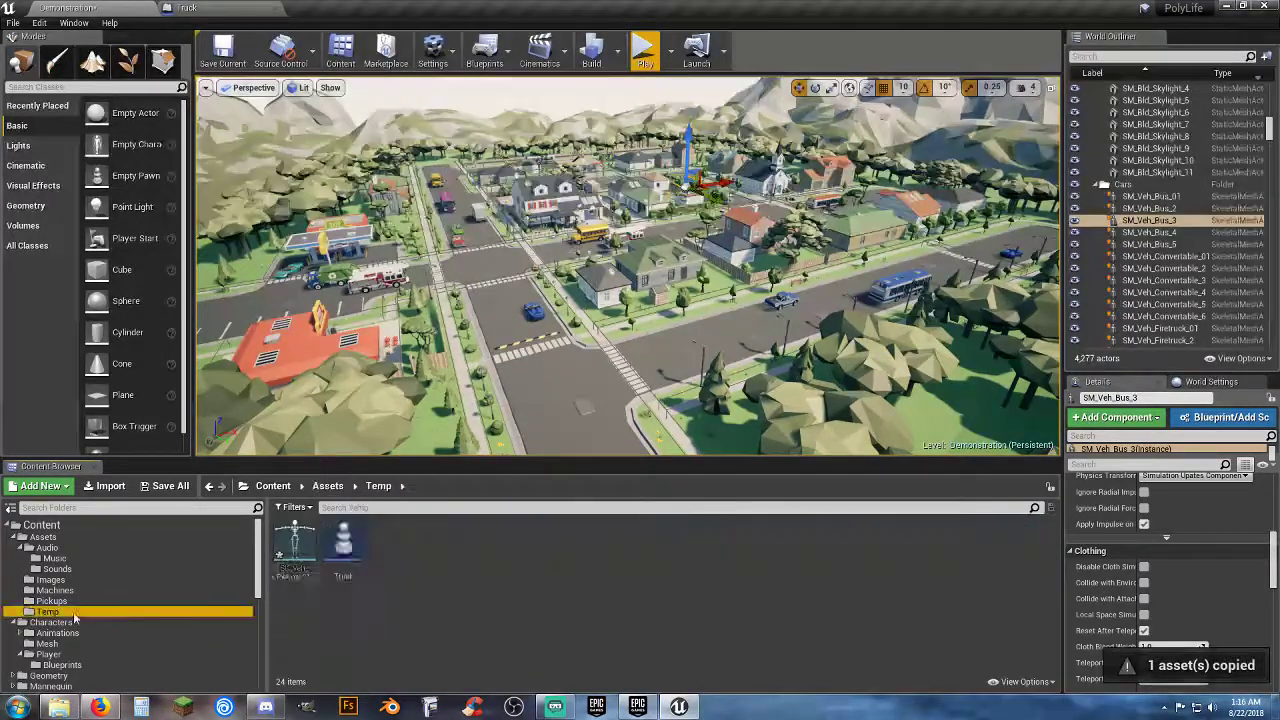
{"action": "left_click", "coordinate": [297, 582]}
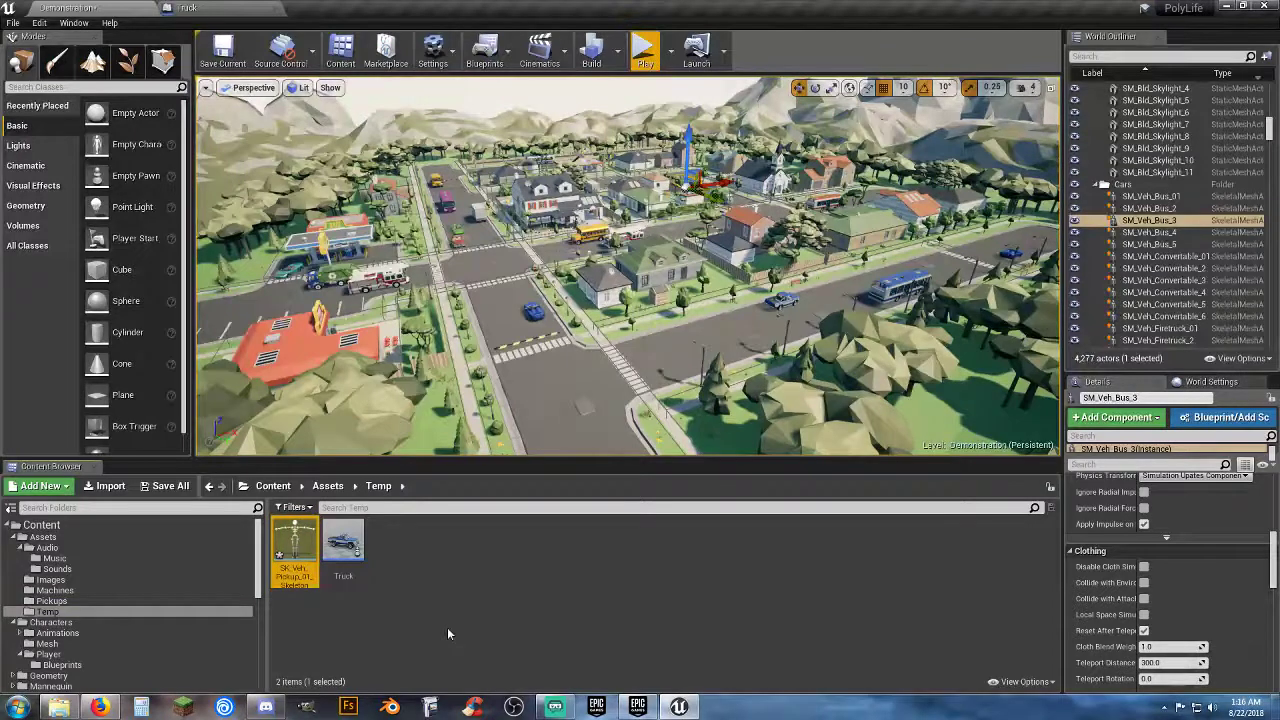
{"action": "key", "text": "F2"}
{"action": "type", "text": "Tru"}
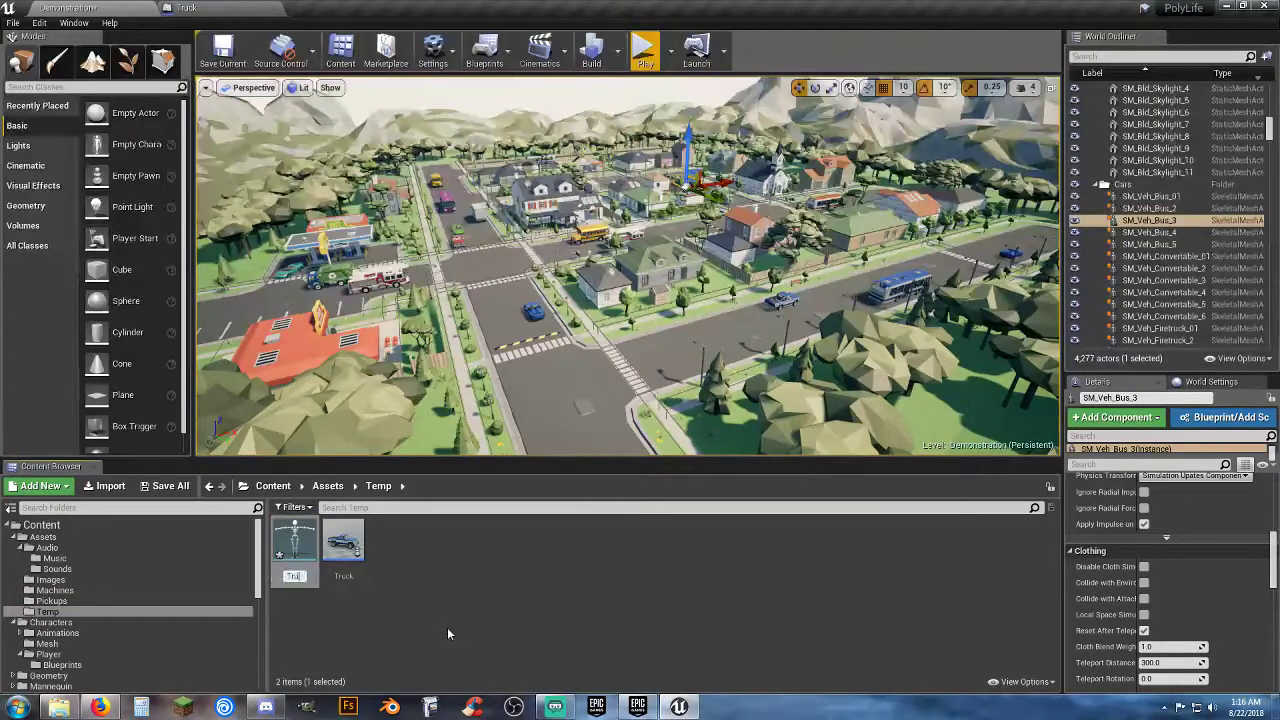
{"action": "type", "text": "ck_Skeleton"}
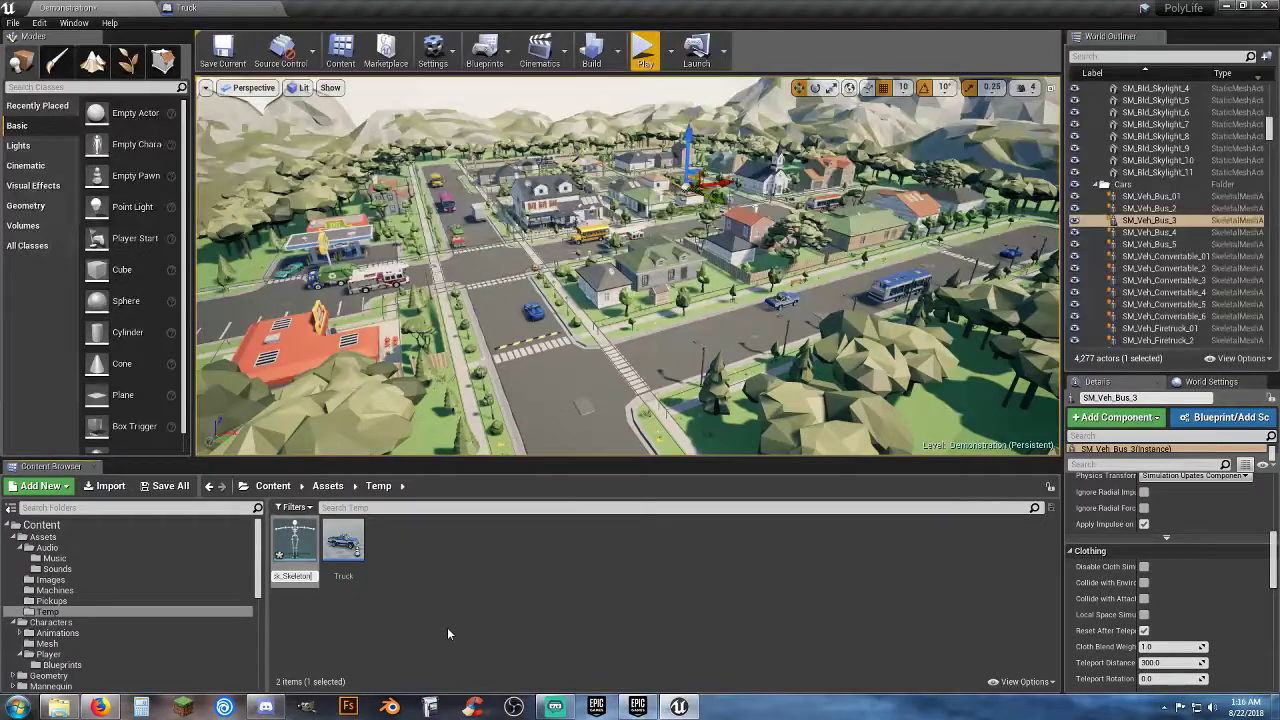
{"action": "key", "text": "Return"}
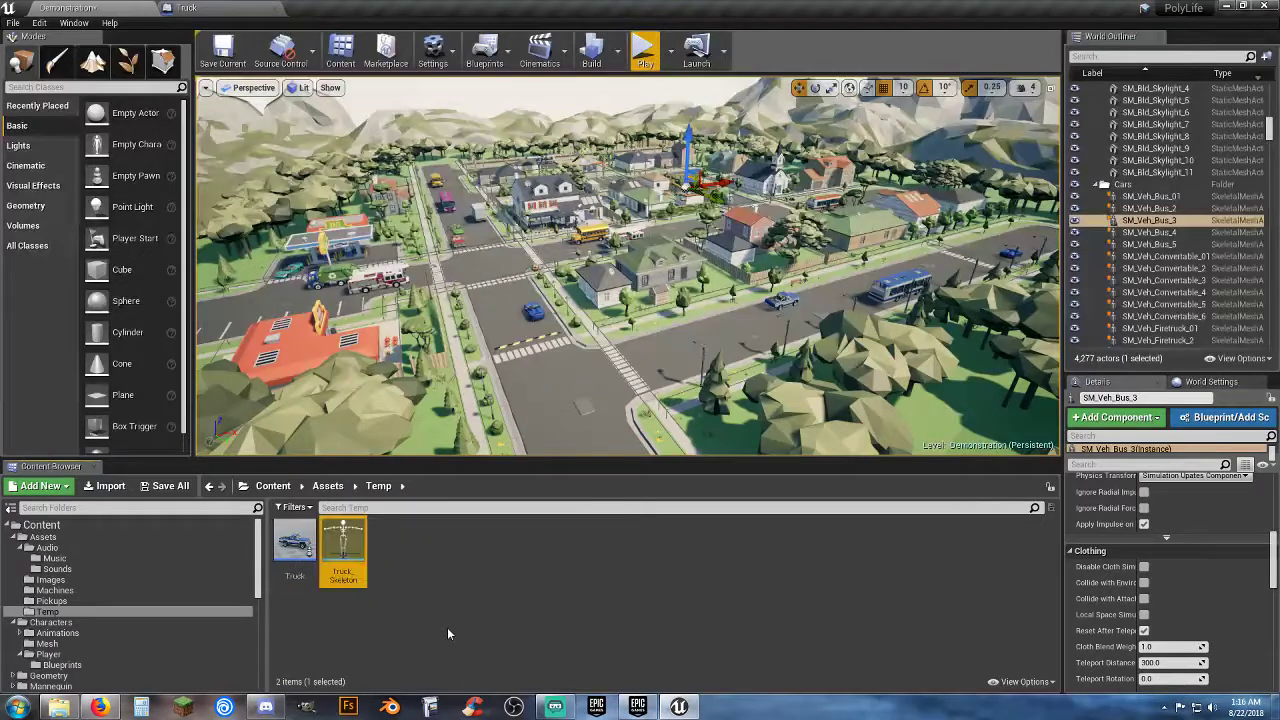
Open Truck_Skeleton and assign Sedan_SkeletonRig as its rig for retargeting.
{"action": "double_click", "coordinate": [362, 556]}
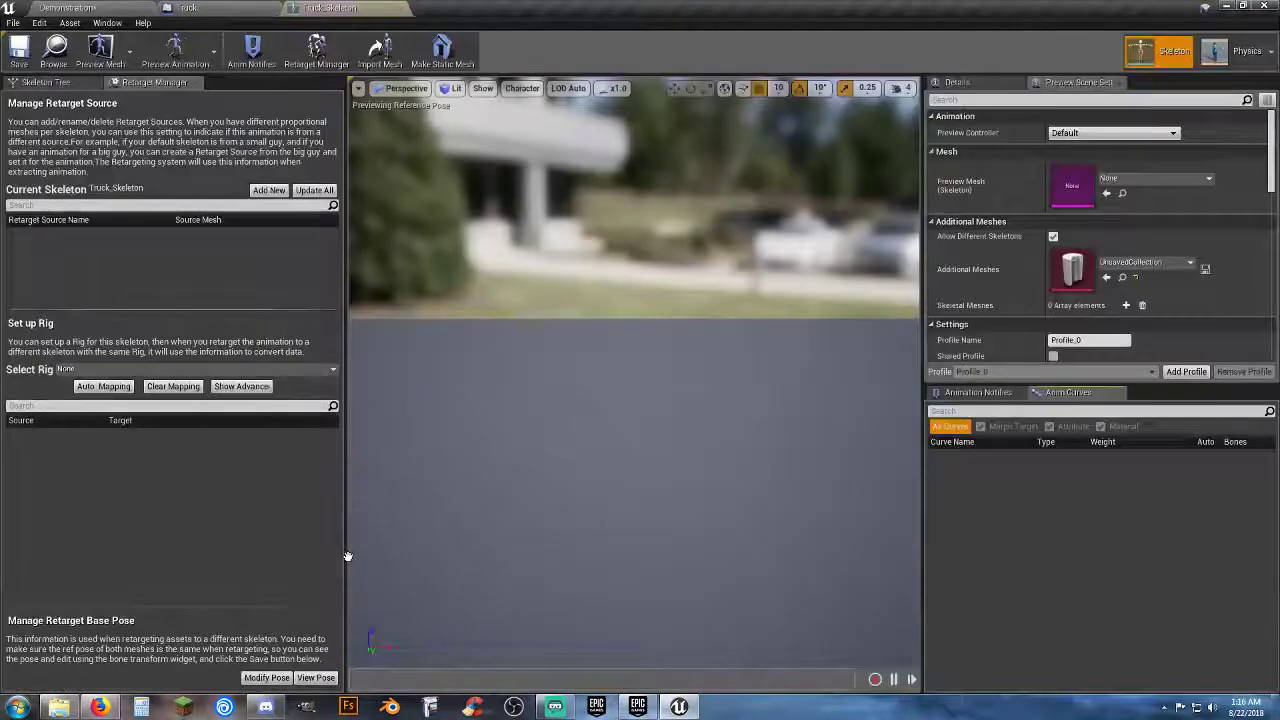
{"action": "left_click", "coordinate": [307, 368]}
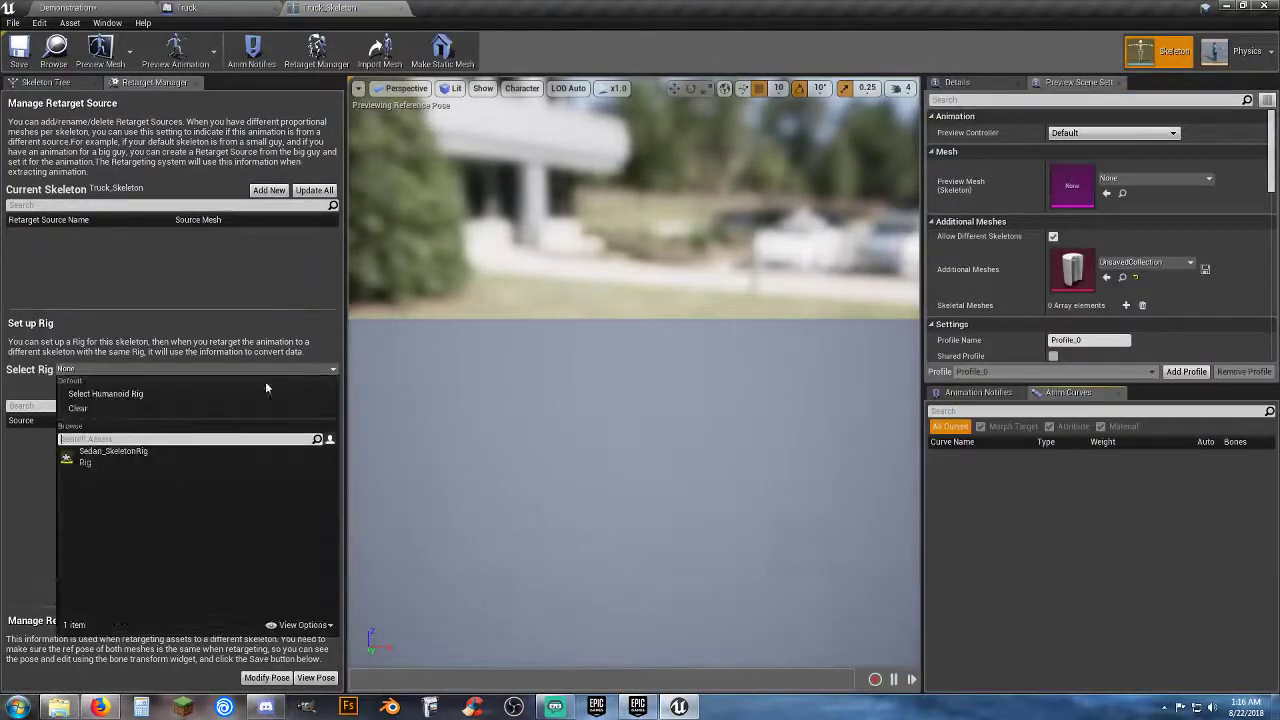
{"action": "left_click", "coordinate": [180, 453]}
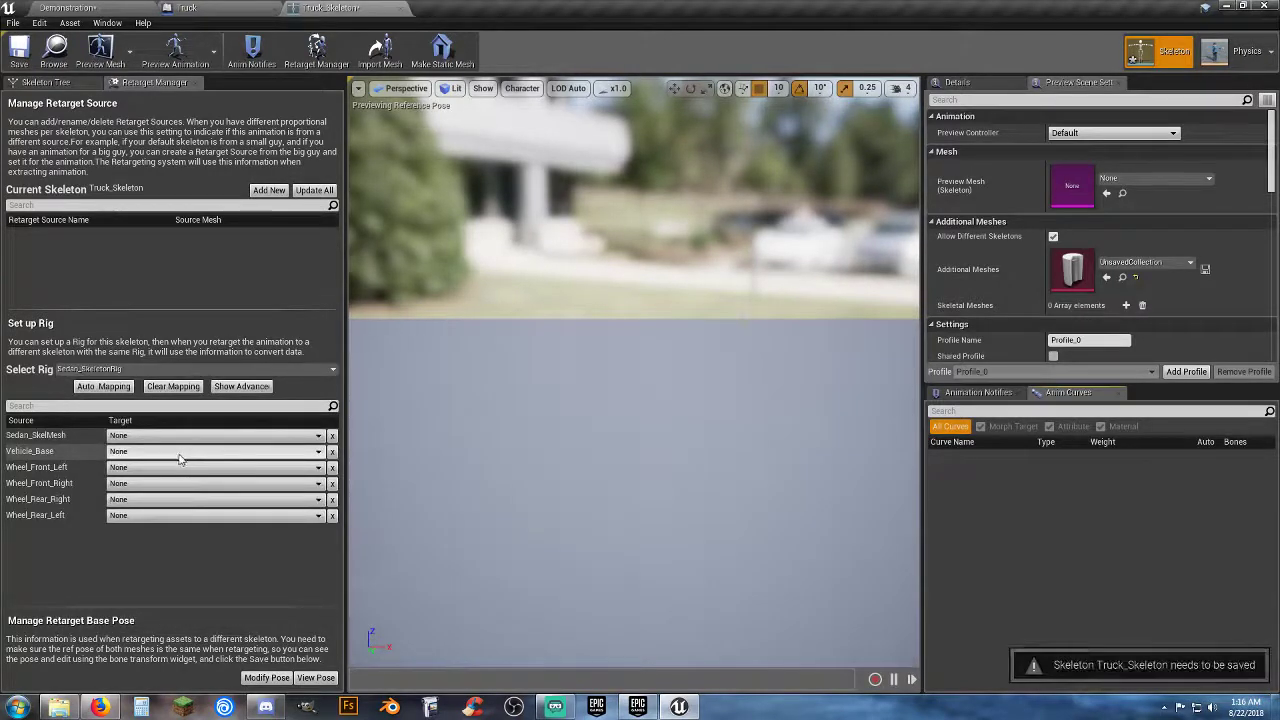
Map the rig's Sedan_SkelMesh and Vehicle_Base nodes to the SM_Veh_Pickup_01 bone.
{"action": "left_click", "coordinate": [298, 437]}
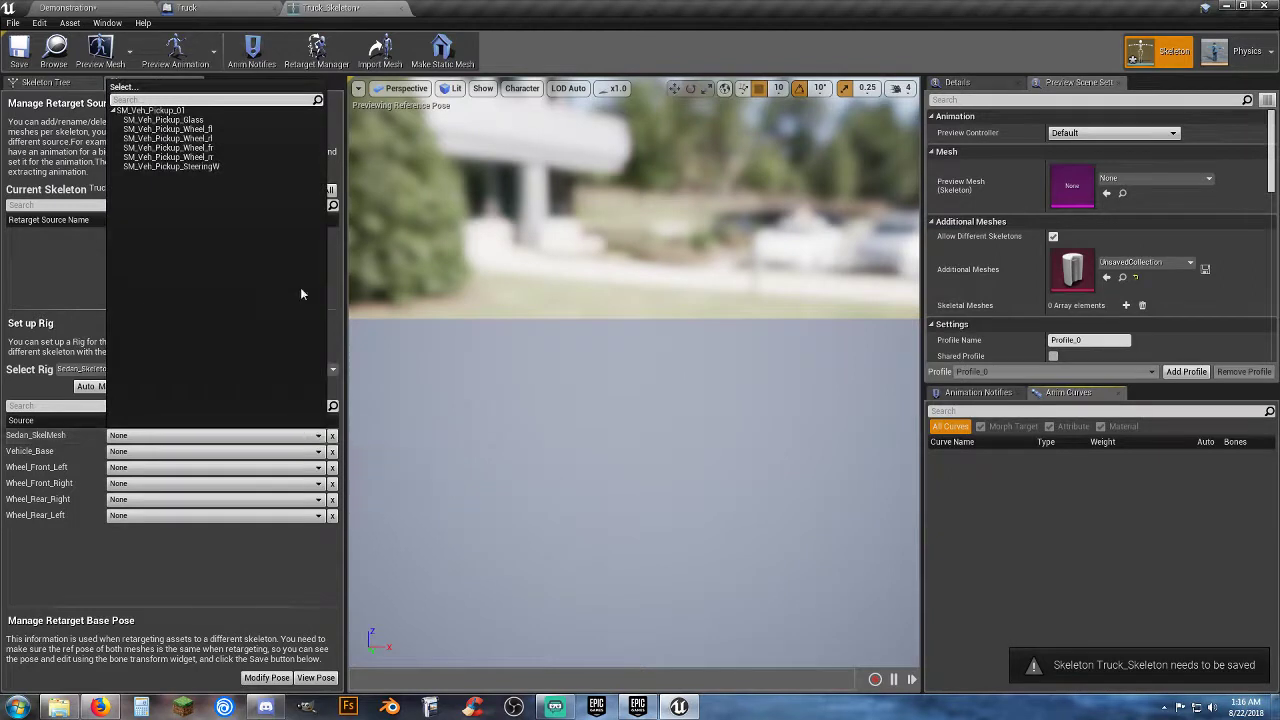
{"action": "left_click", "coordinate": [227, 112]}
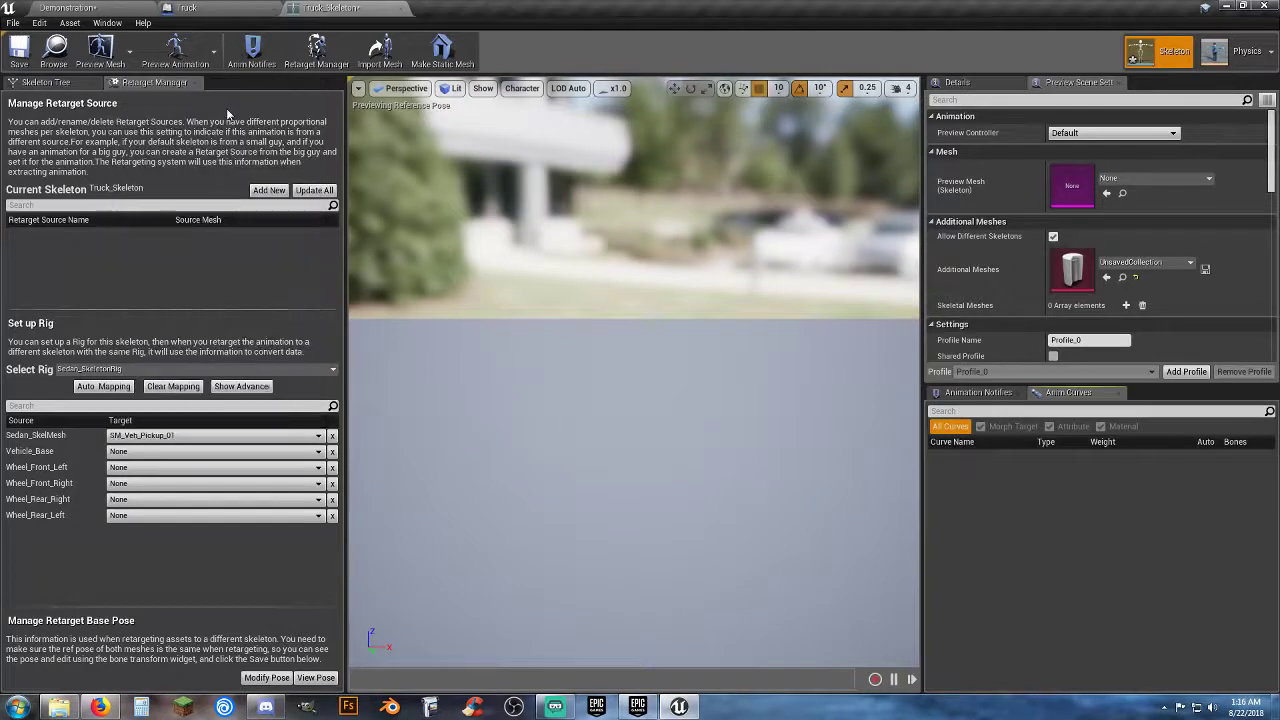
{"action": "left_click", "coordinate": [318, 452]}
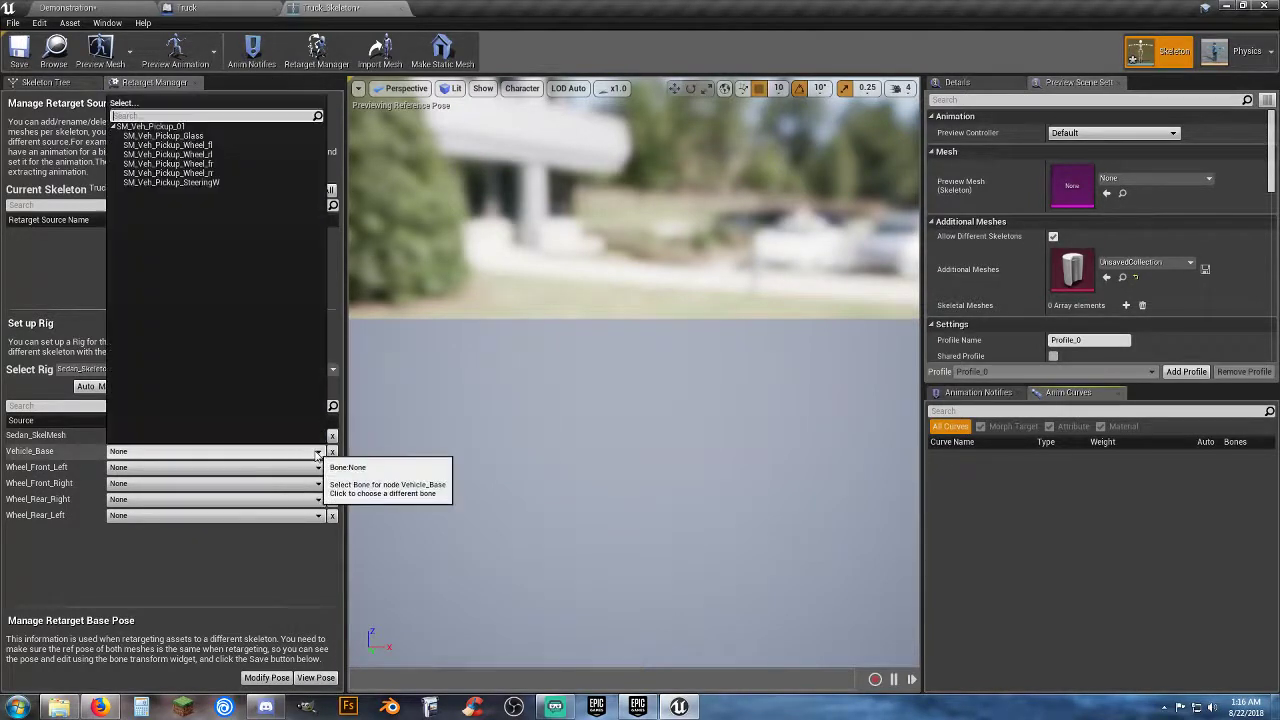
{"action": "left_click", "coordinate": [216, 125]}
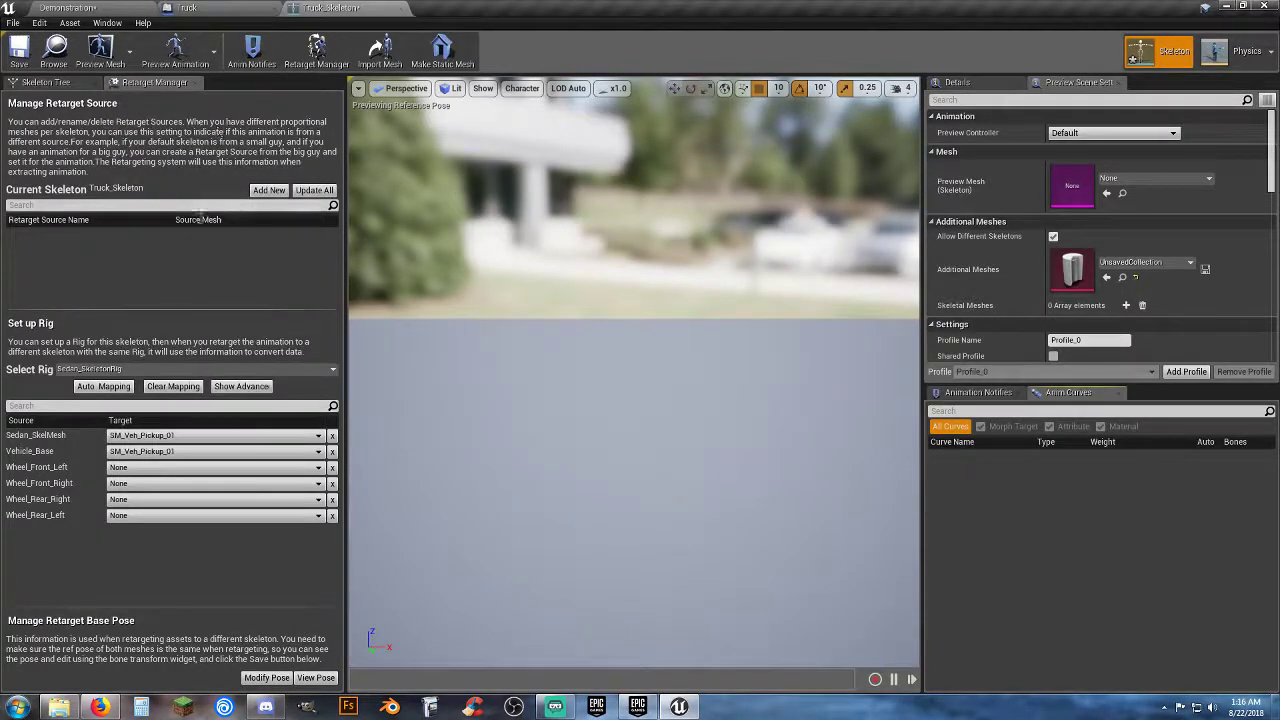
{"action": "left_click", "coordinate": [318, 436]}
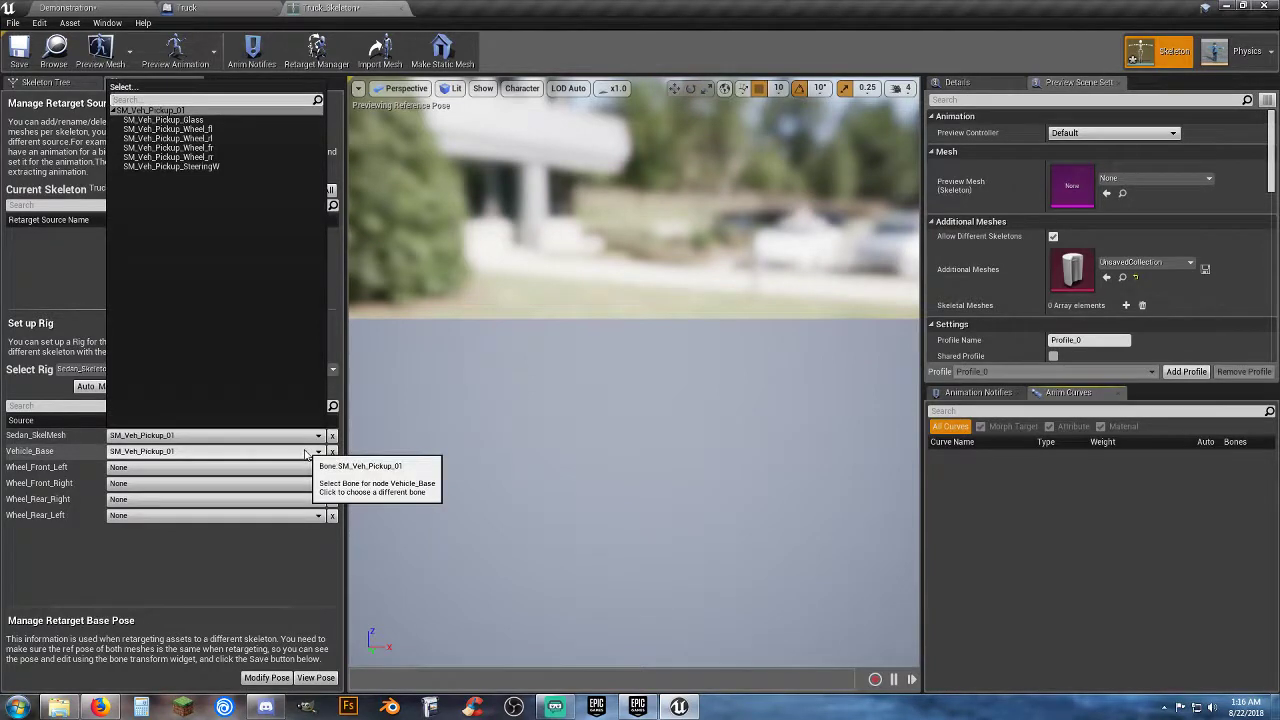
{"action": "left_click", "coordinate": [224, 543]}
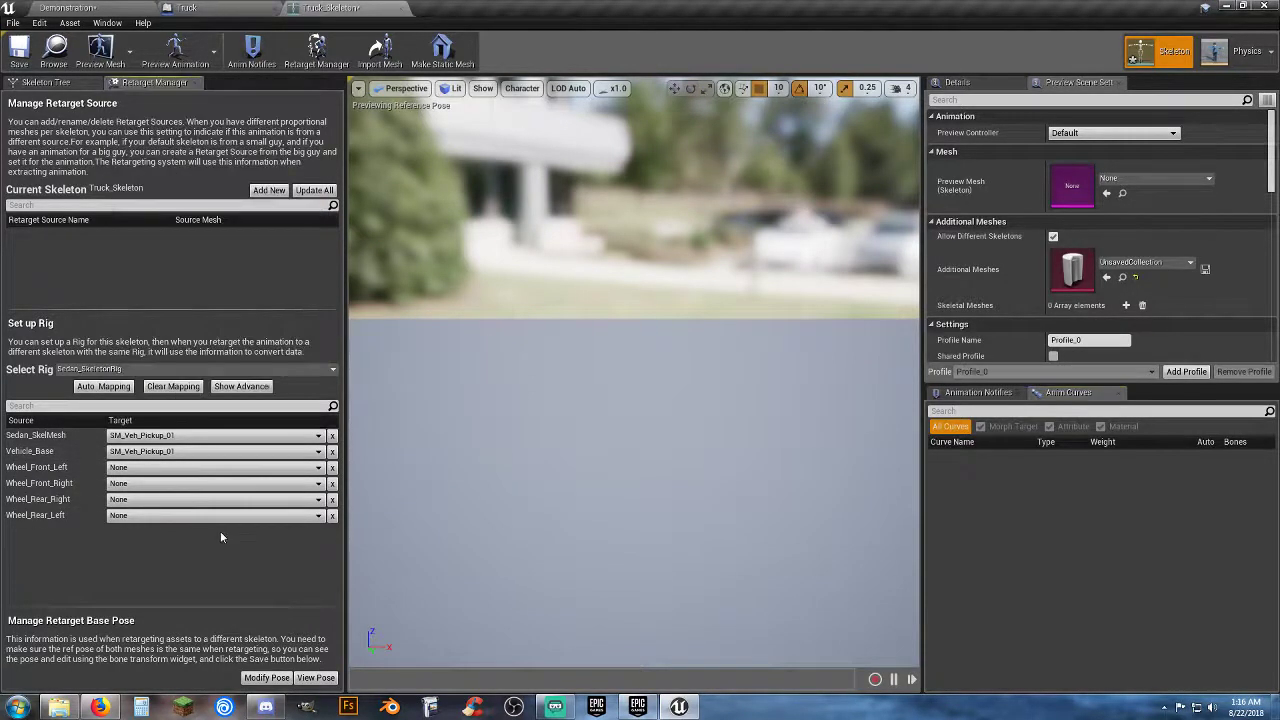
Map the front-left, front-right, rear-right and rear-left wheel nodes to SM_Veh_Pickup_Wheel_fl, _fr, _rr and _rl respectively.
{"action": "left_click", "coordinate": [306, 469]}
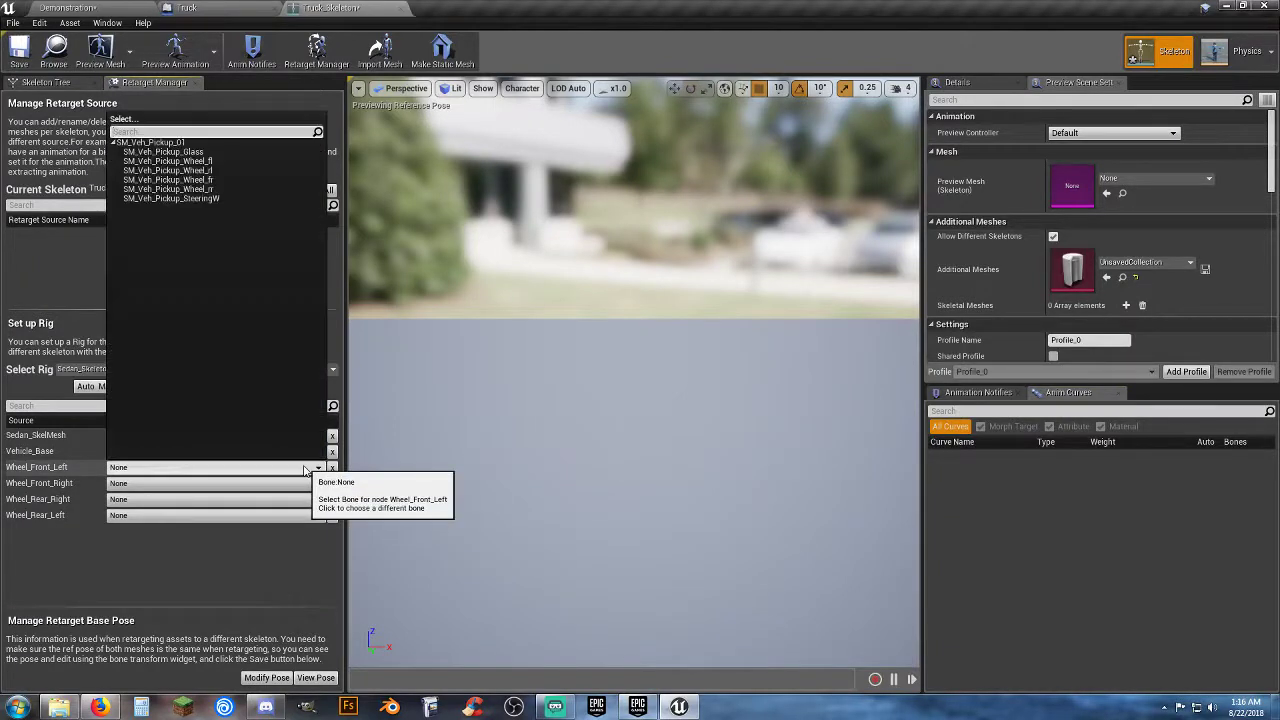
{"action": "left_click", "coordinate": [201, 174]}
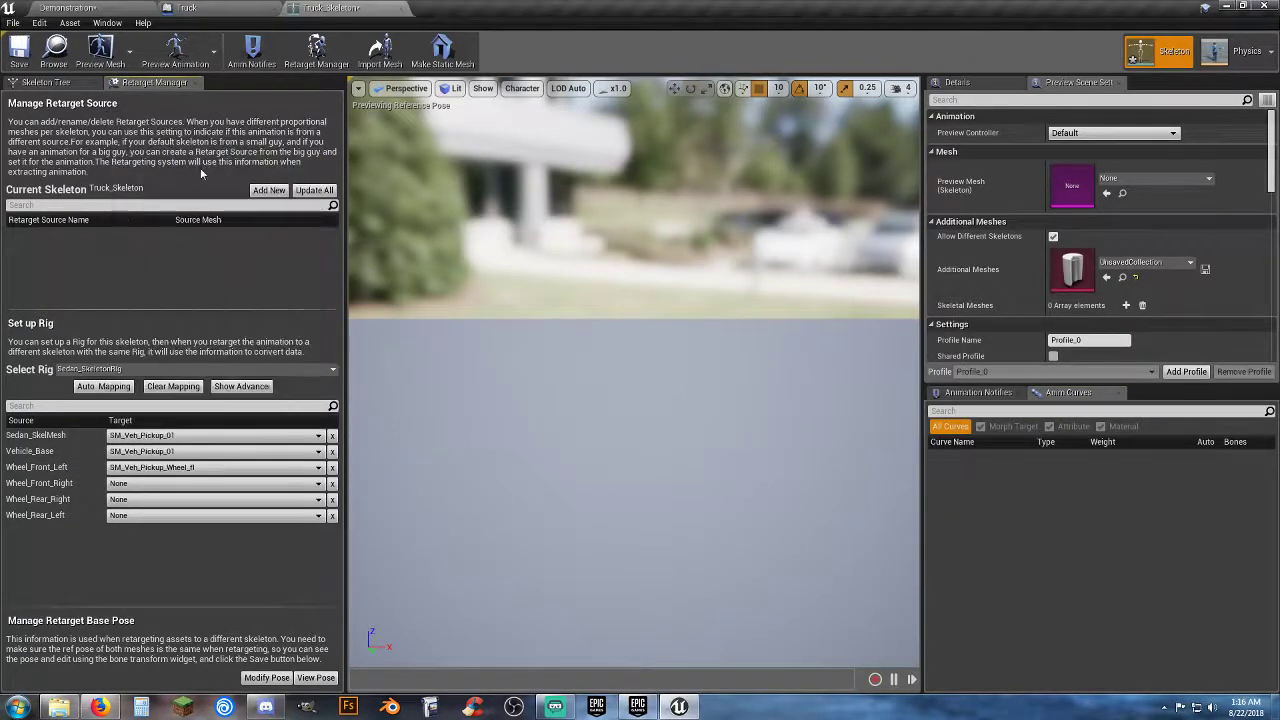
{"action": "left_click", "coordinate": [303, 485]}
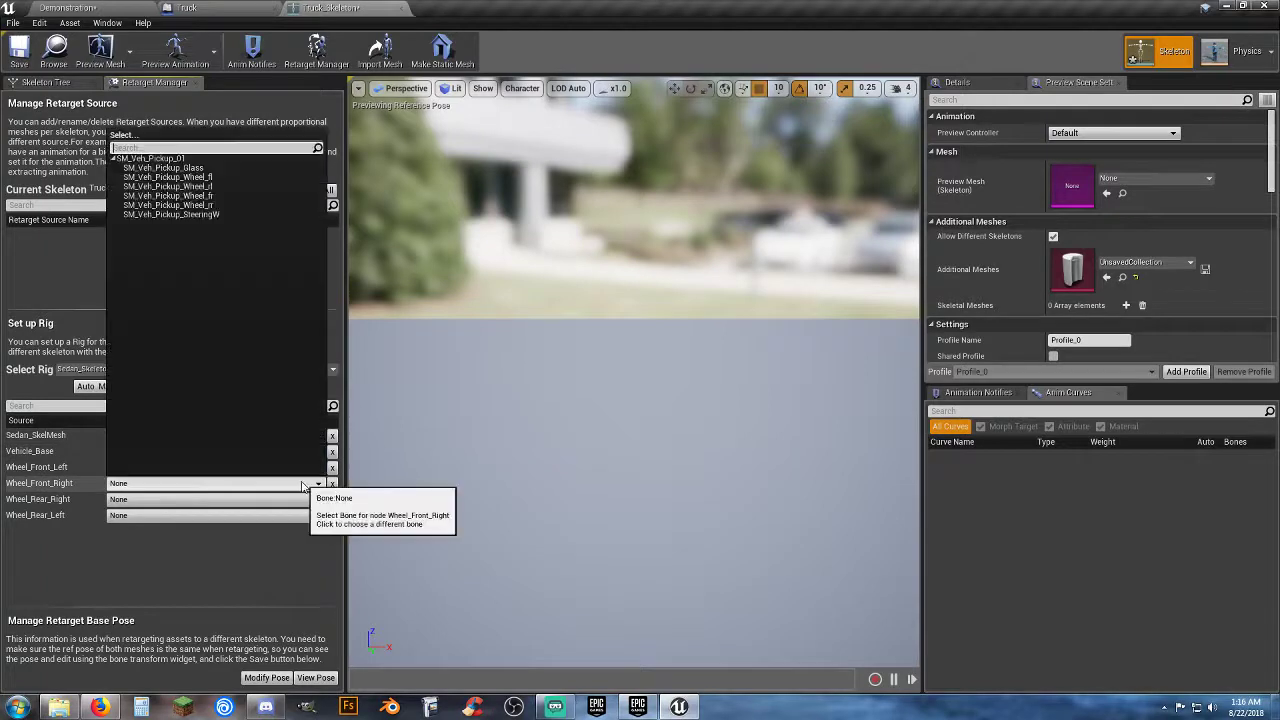
{"action": "left_click", "coordinate": [214, 195]}
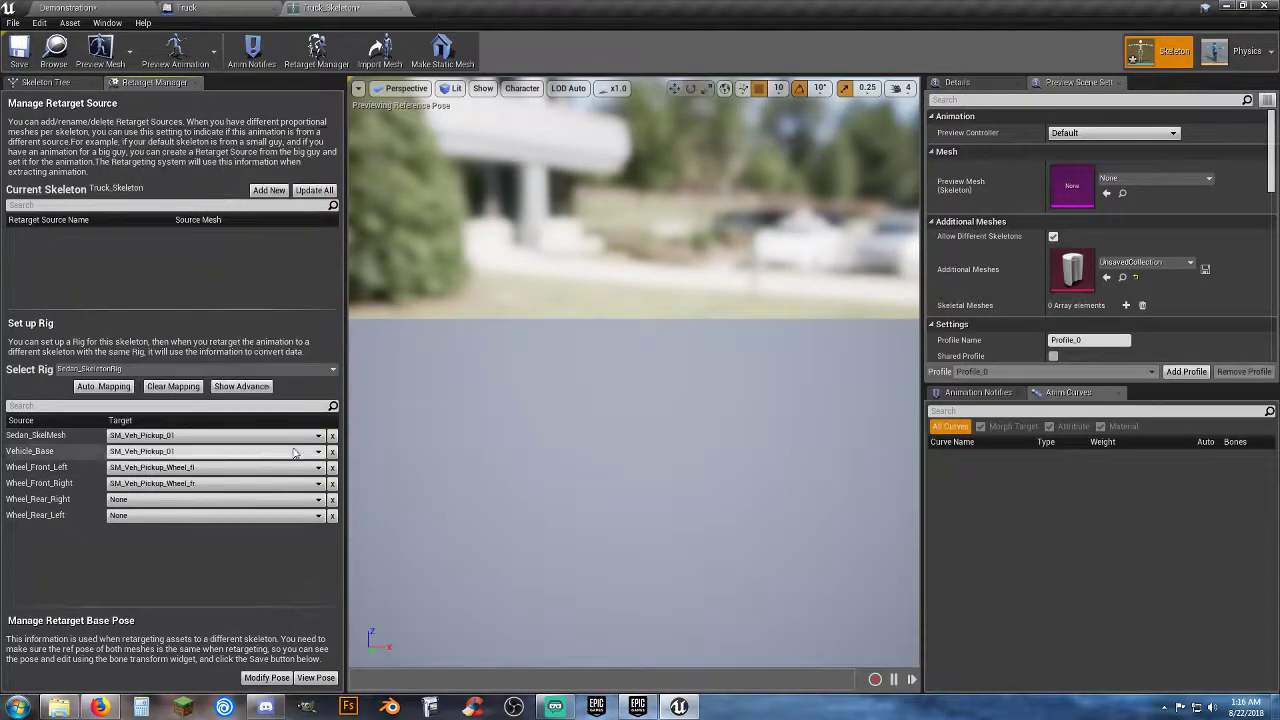
{"action": "left_click", "coordinate": [293, 500]}
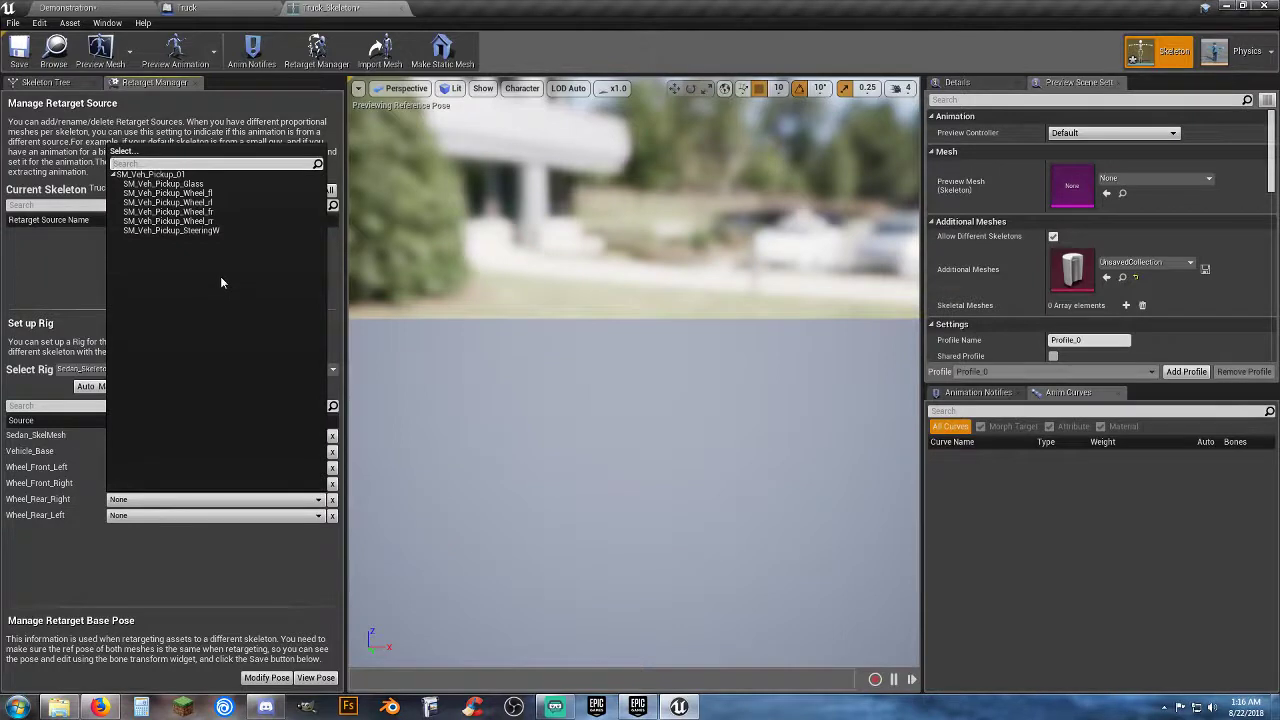
{"action": "left_click", "coordinate": [219, 224]}
{"action": "left_click", "coordinate": [266, 516]}
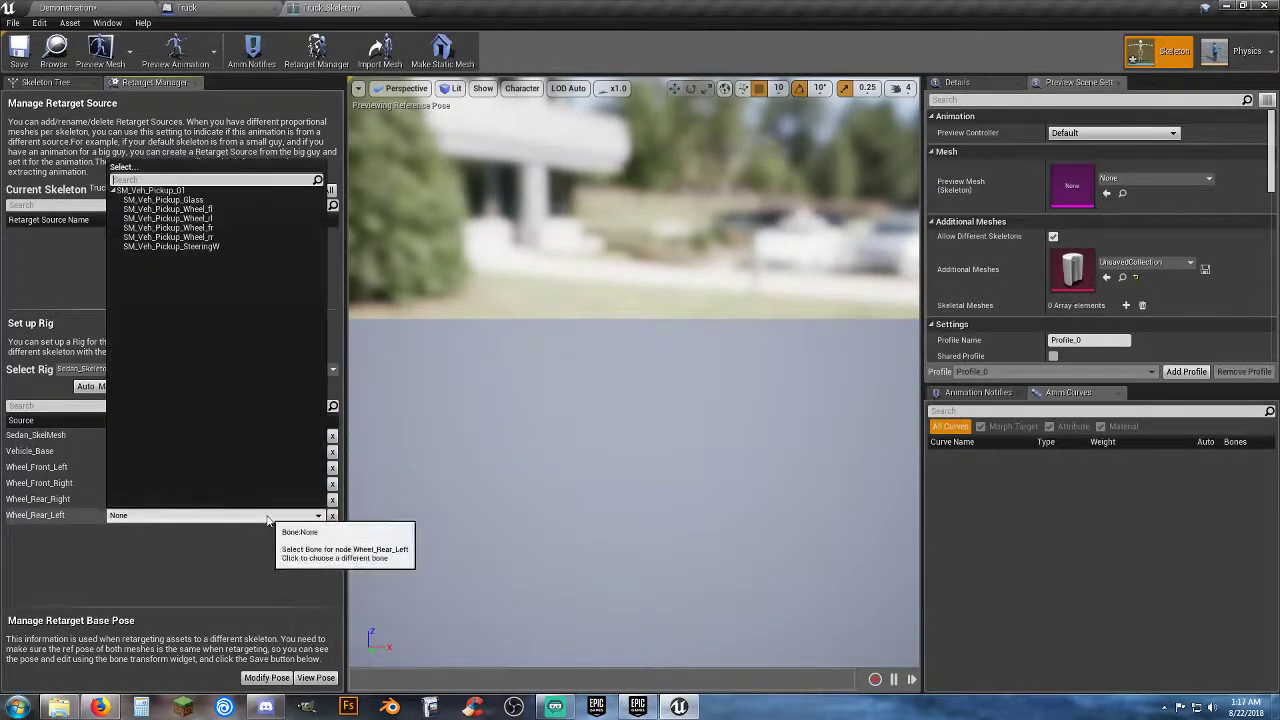
{"action": "left_click", "coordinate": [216, 219]}
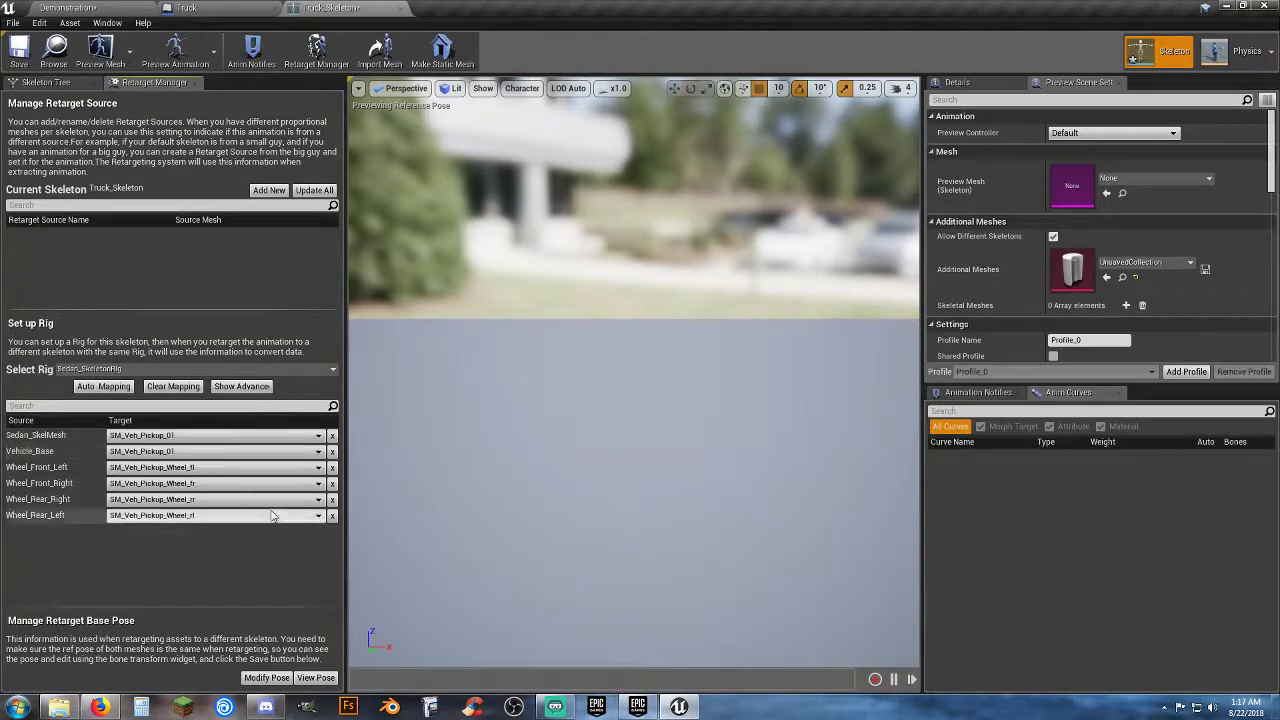
Clear the bone mapped to Vehicle_Base, save Truck_Skeleton and return to the Demonstration level.
{"action": "left_click", "coordinate": [277, 451]}
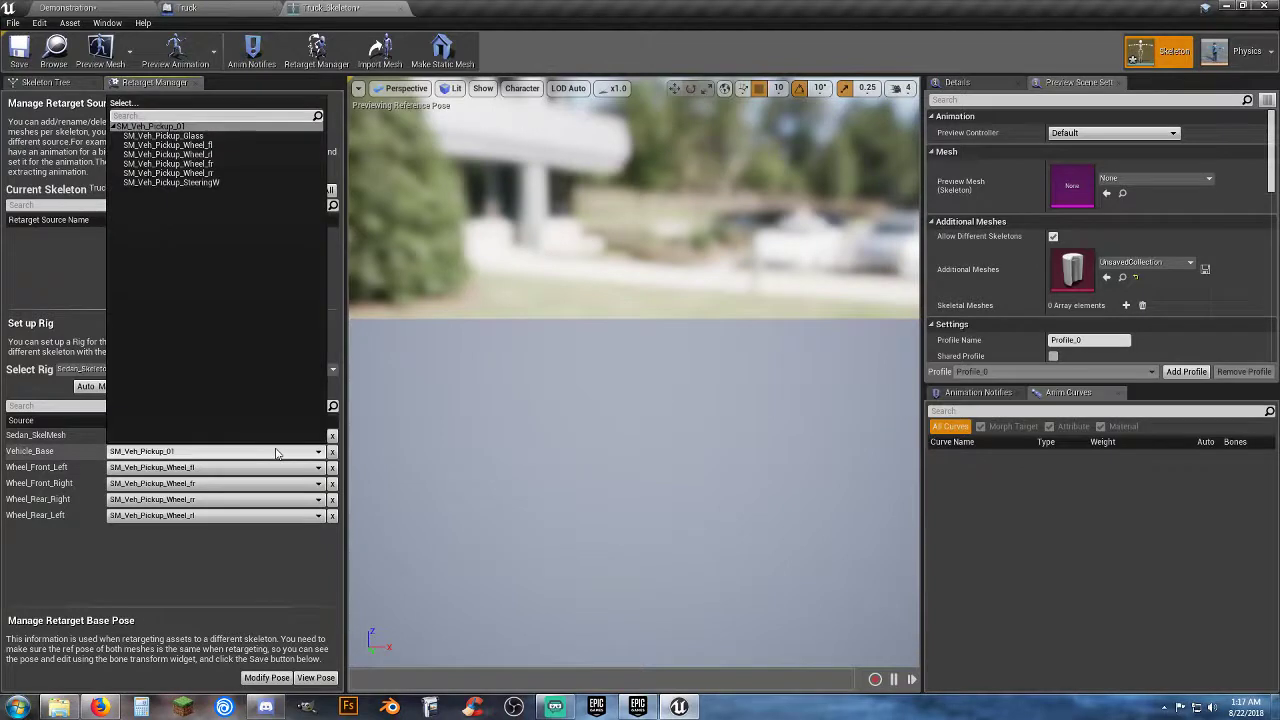
{"action": "left_click", "coordinate": [252, 557]}
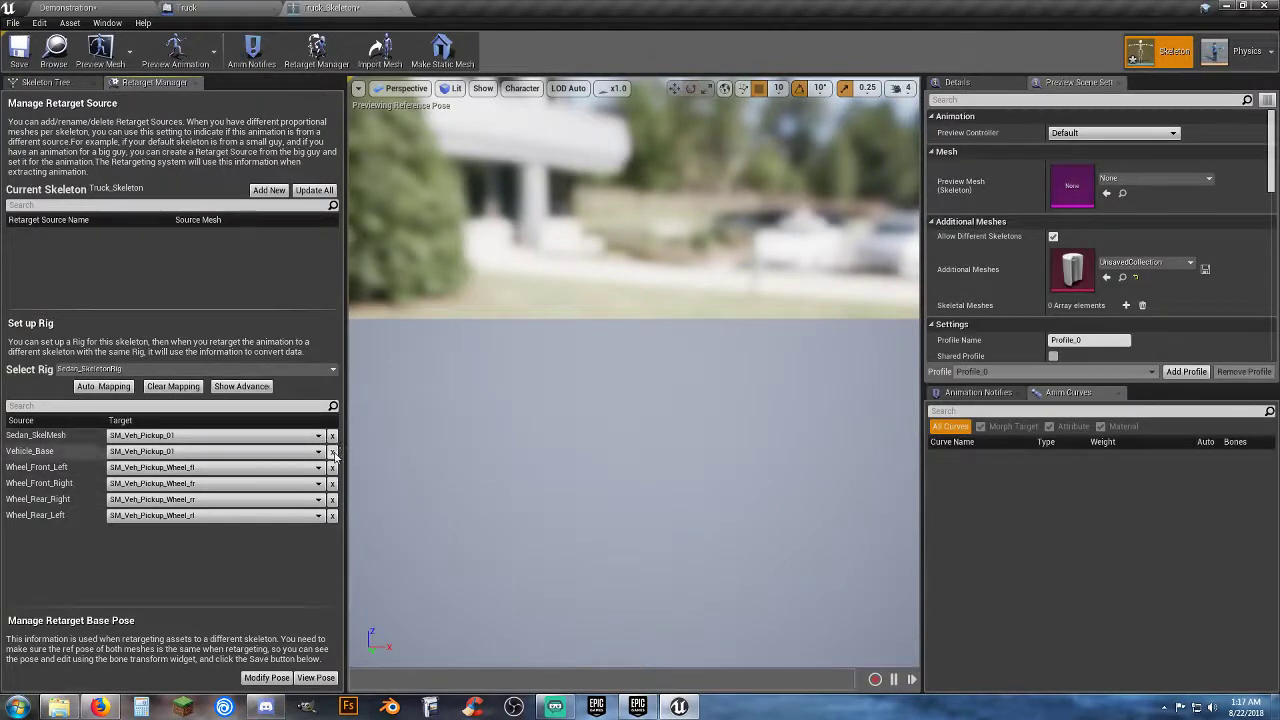
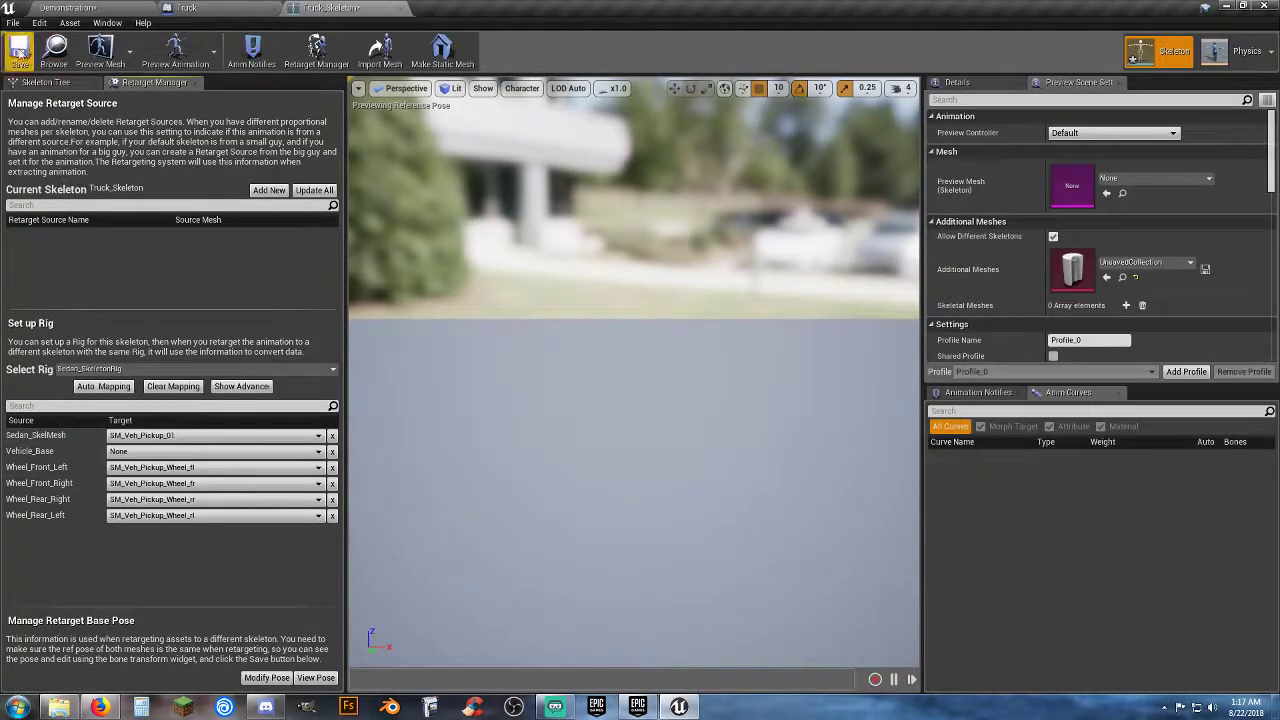
{"action": "left_click", "coordinate": [130, 9]}
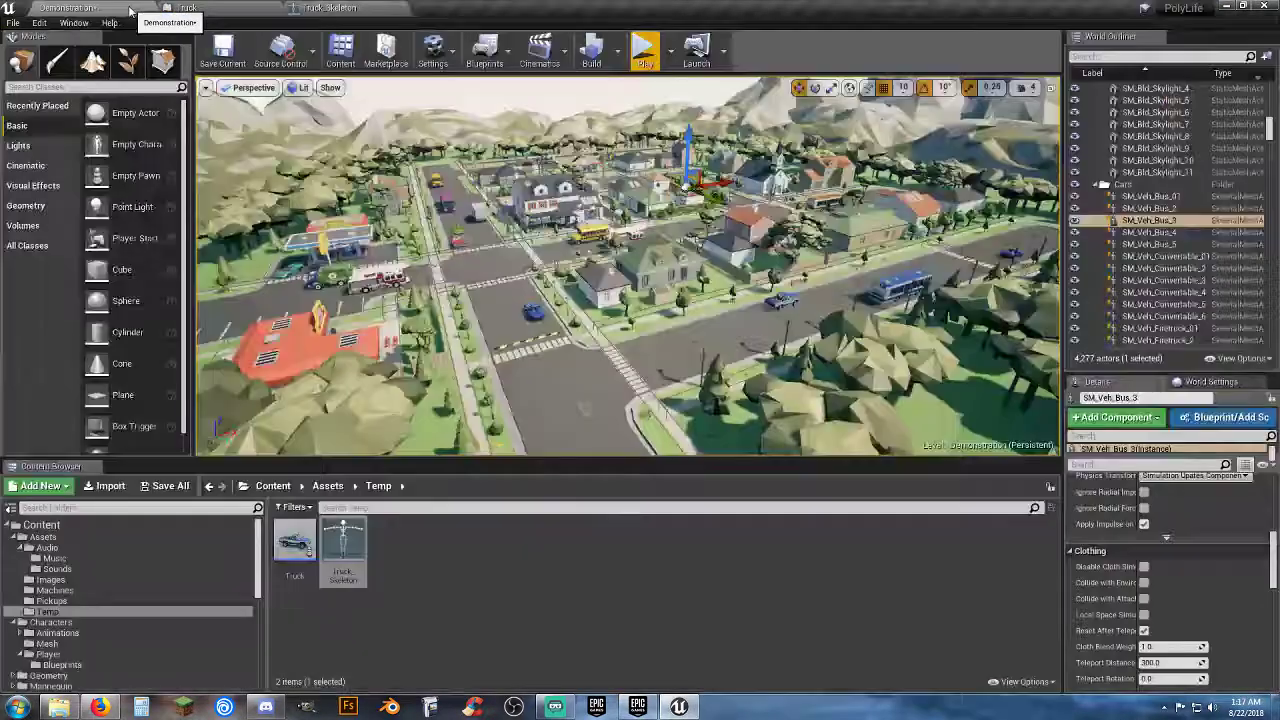
Look through the VehicleBP and Vehicle folders for the sedan's animation assets, ending in Vehicle/Sedan.
{"action": "left_click", "coordinate": [320, 602]}
{"action": "scroll", "coordinate": [143, 620], "scroll_direction": "down", "scroll_amount": 2}
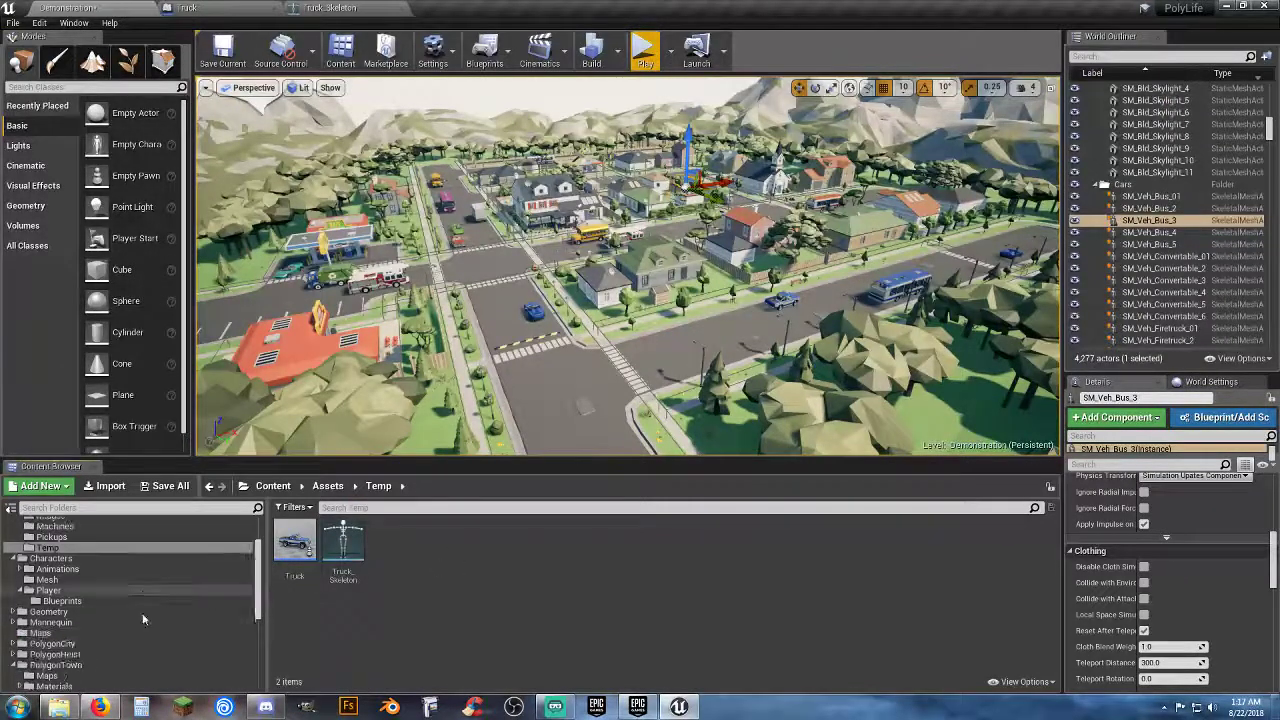
{"action": "scroll", "coordinate": [120, 615], "scroll_direction": "down", "scroll_amount": 6}
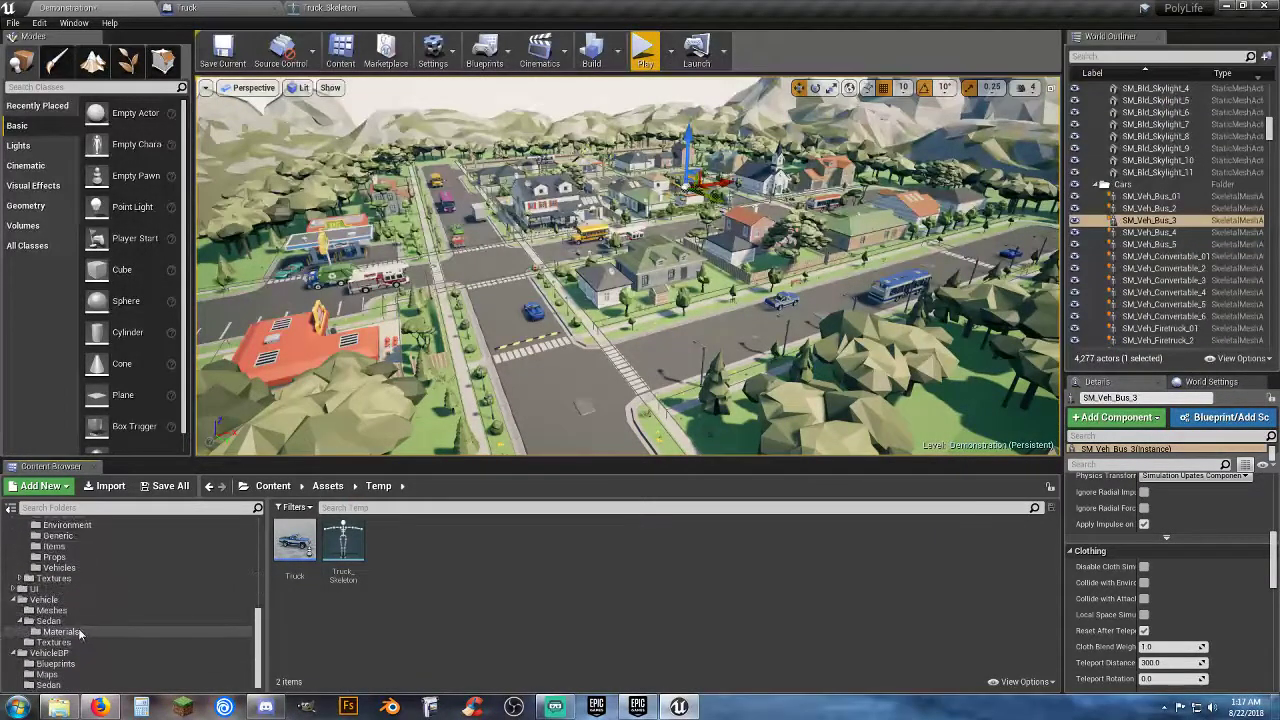
{"action": "left_click", "coordinate": [73, 654]}
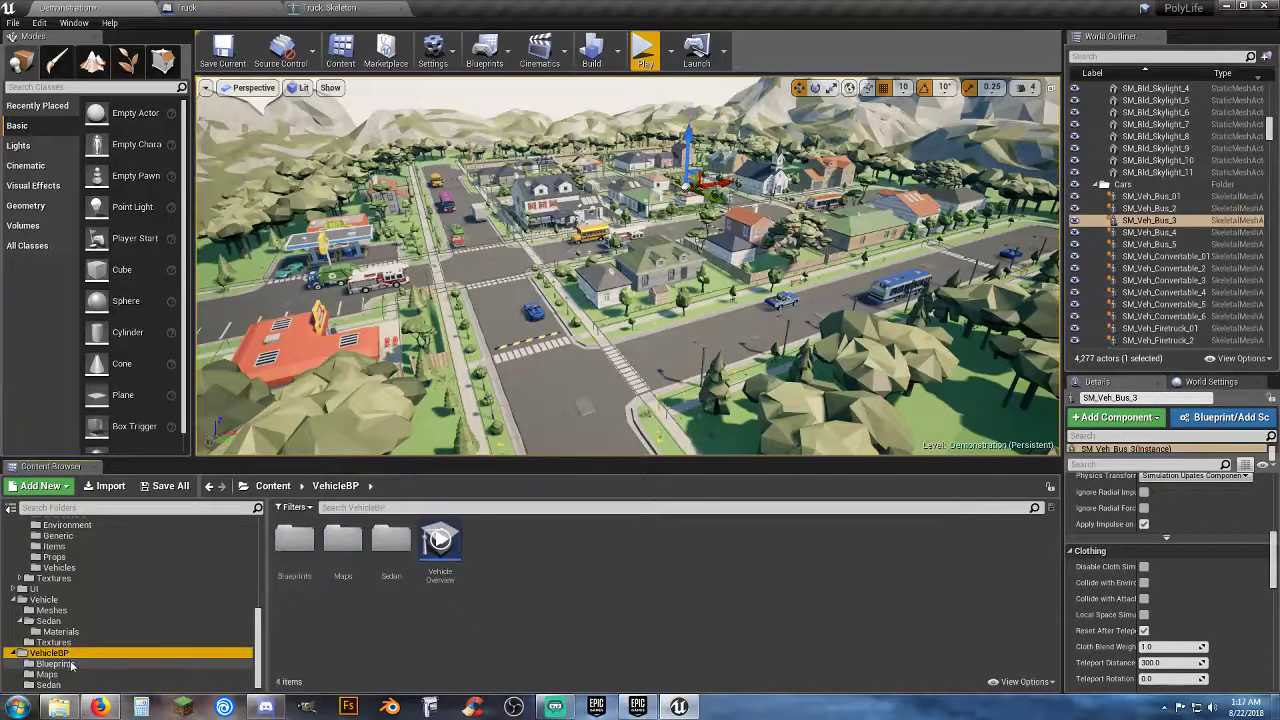
{"action": "left_click", "coordinate": [56, 664]}
{"action": "left_click", "coordinate": [47, 674]}
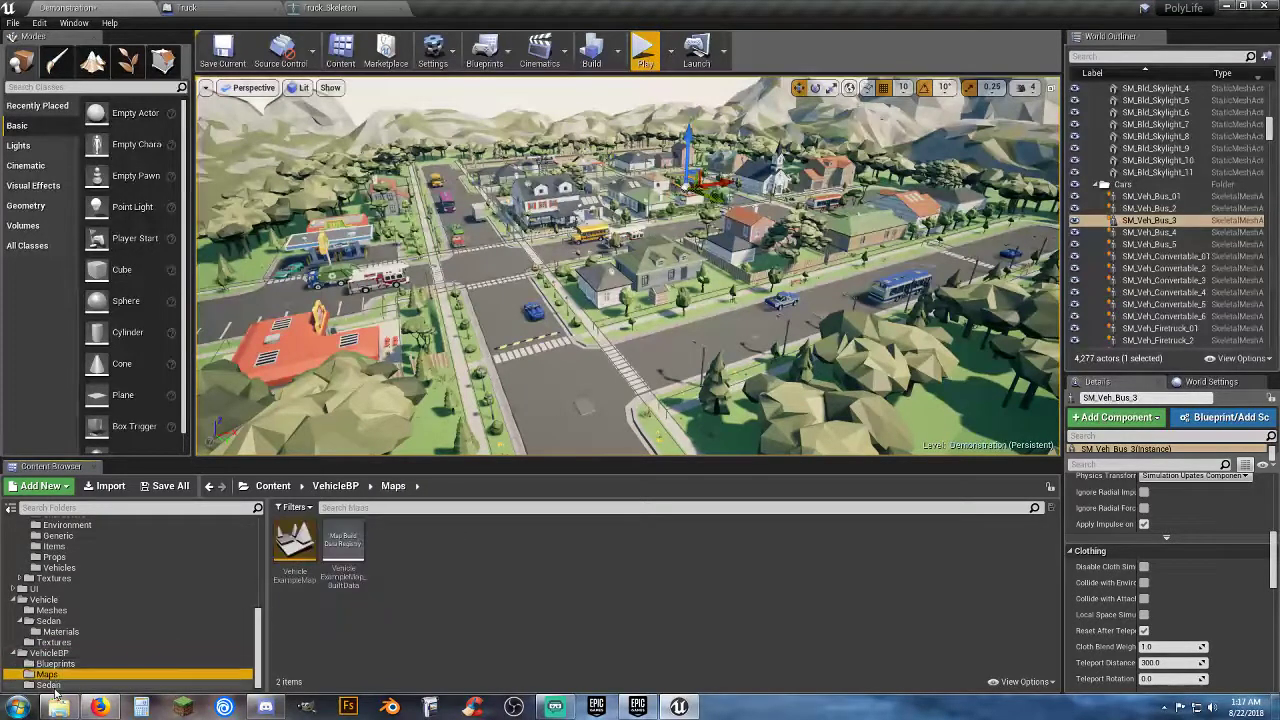
{"action": "left_click", "coordinate": [48, 685]}
{"action": "left_click", "coordinate": [62, 632]}
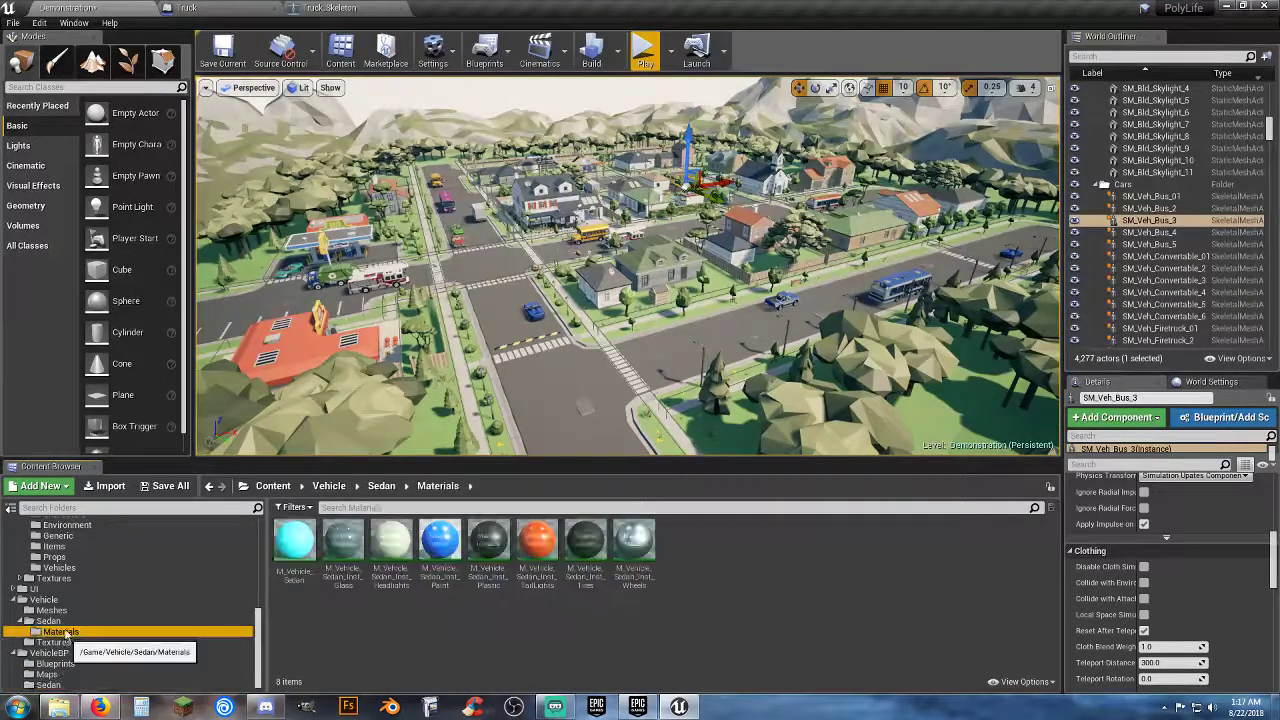
{"action": "left_click", "coordinate": [48, 621]}
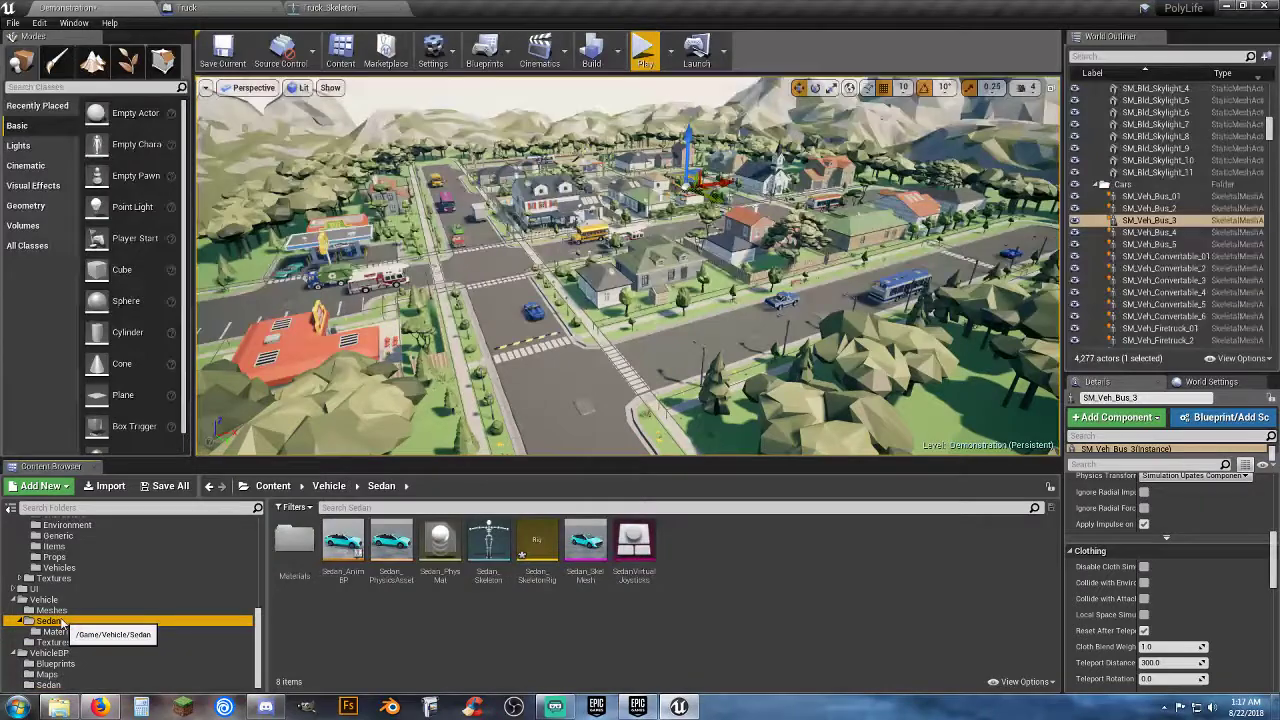
{"action": "right_click", "coordinate": [345, 576]}
{"action": "mouse_move", "coordinate": [470, 290]}
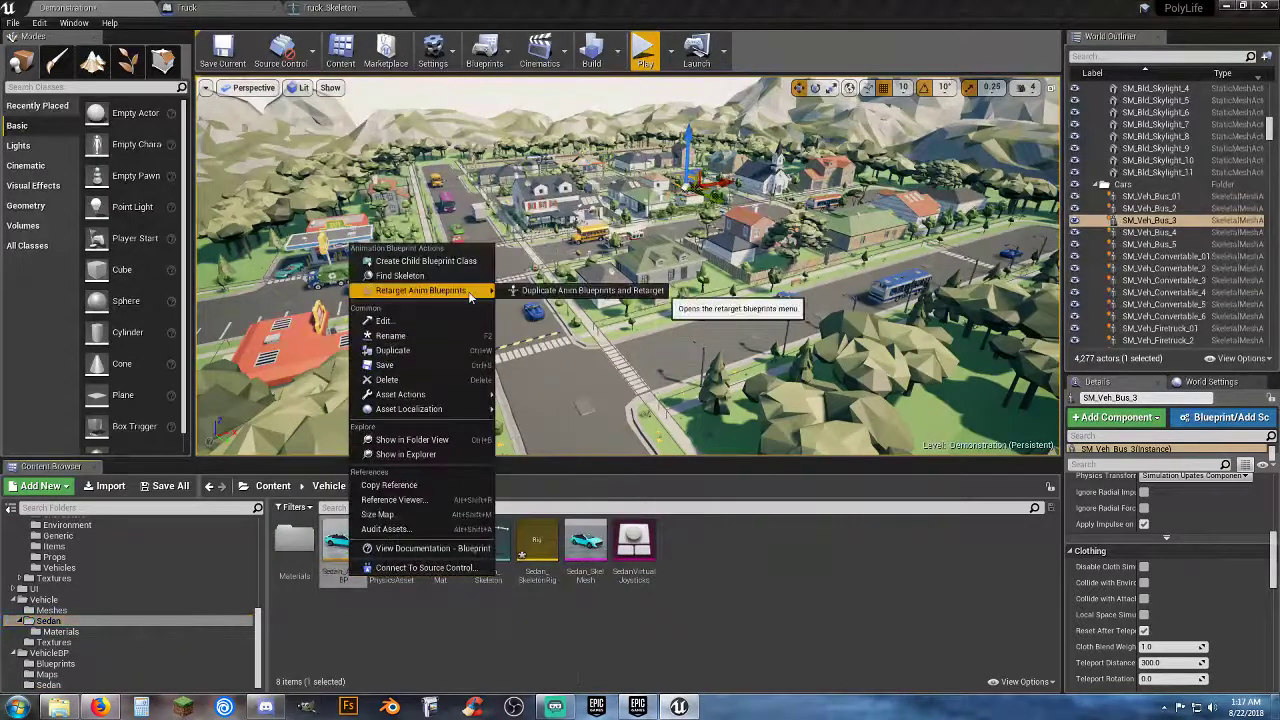
{"action": "left_click", "coordinate": [543, 292]}
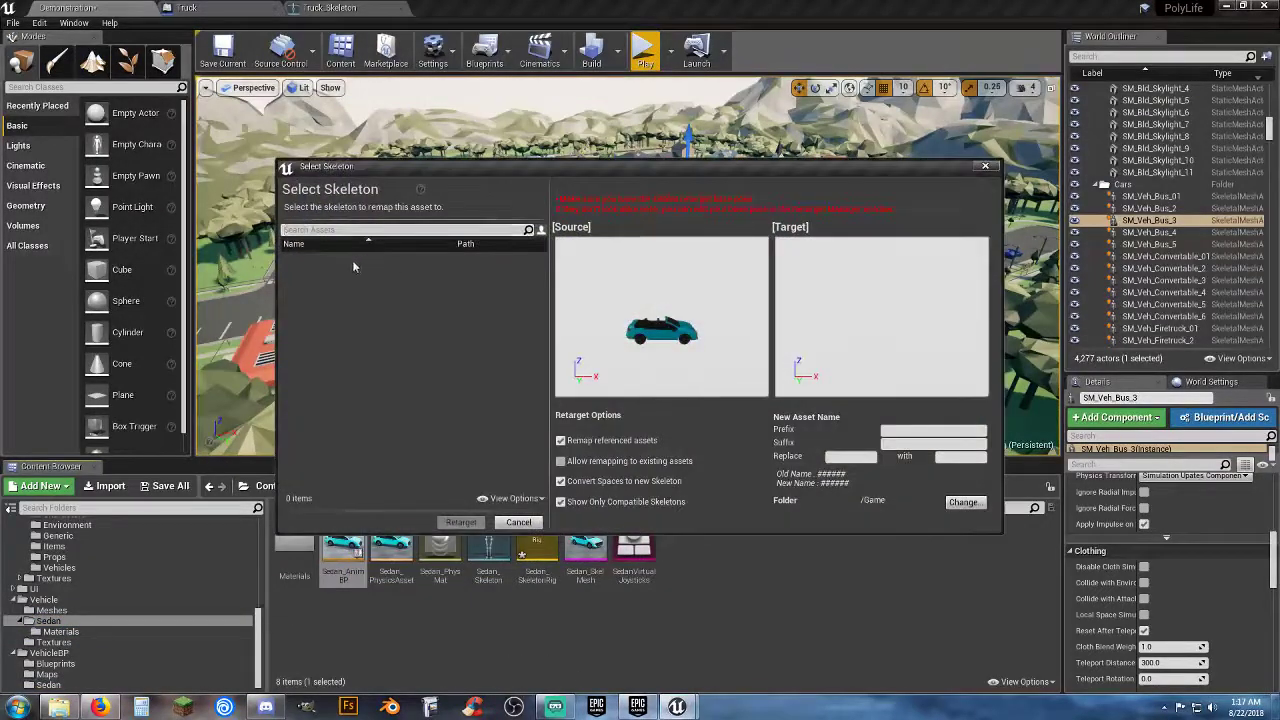
{"action": "left_click", "coordinate": [518, 522]}
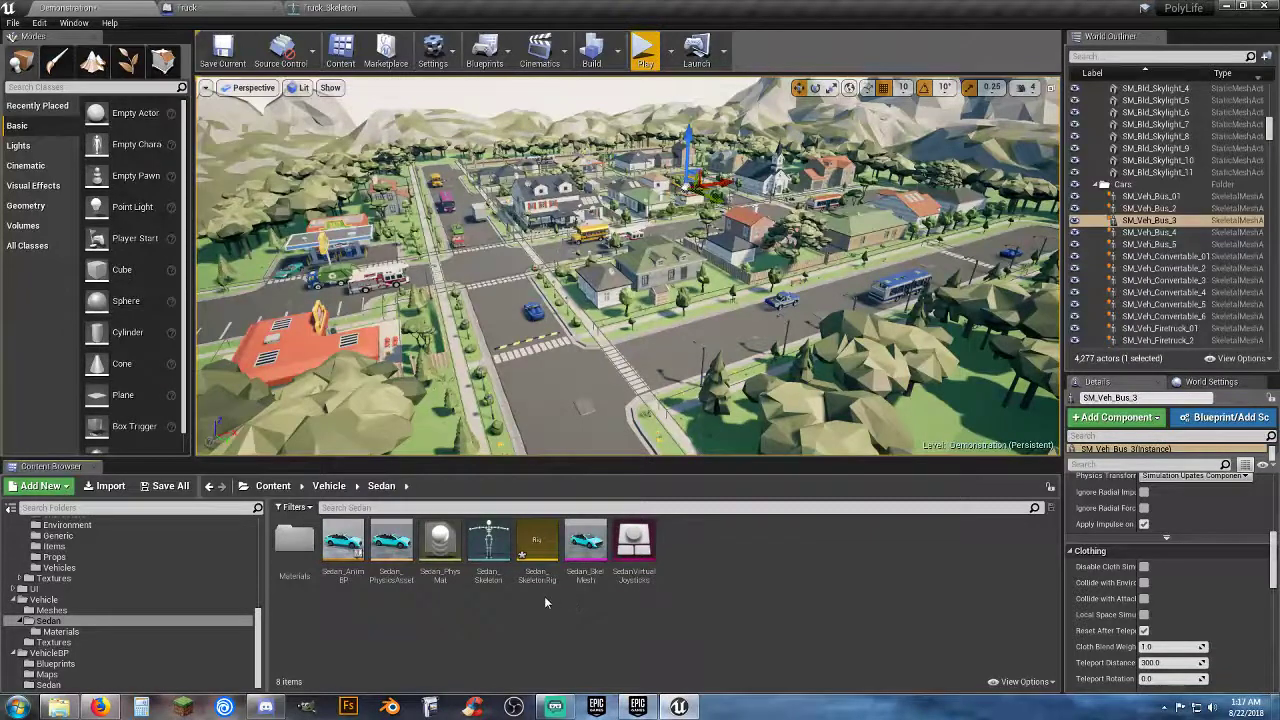
Assign the Sedan_SkeletonRig rig to Sedan_Skeleton and close its skeleton editor.
{"action": "left_click", "coordinate": [490, 560]}
{"action": "double_click", "coordinate": [490, 560]}
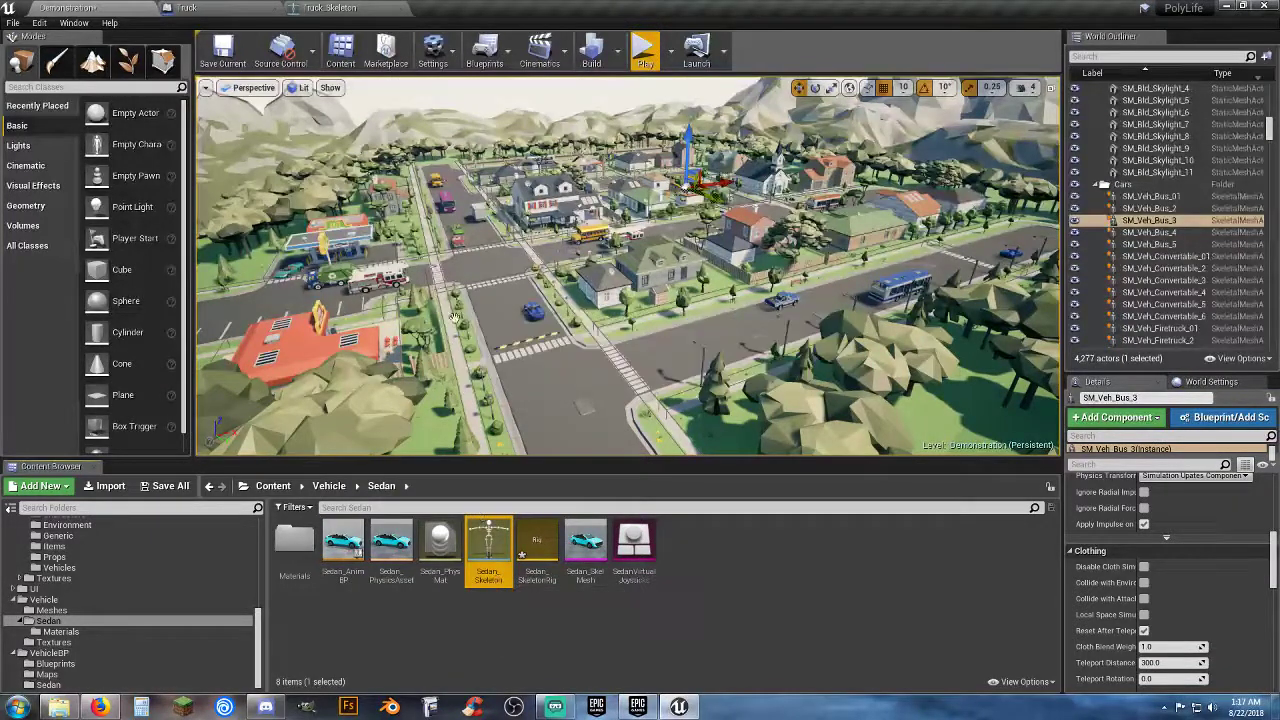
{"action": "left_click", "coordinate": [332, 370]}
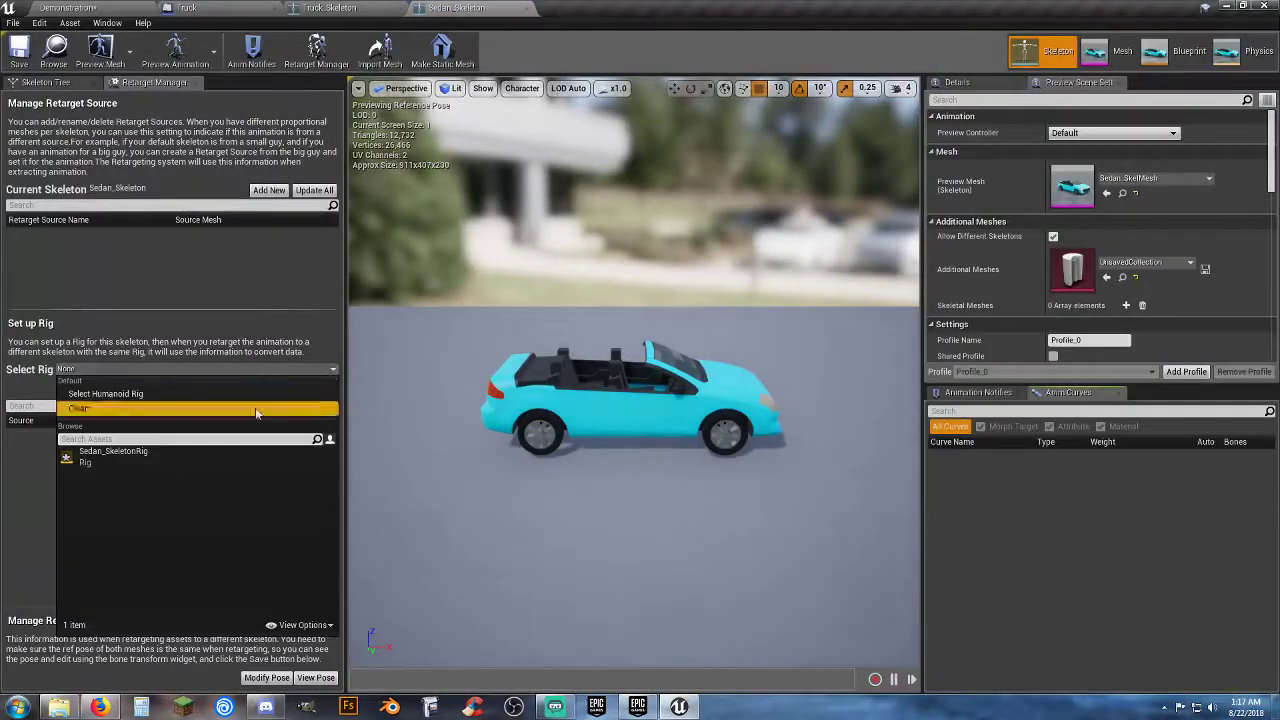
{"action": "left_click", "coordinate": [196, 451]}
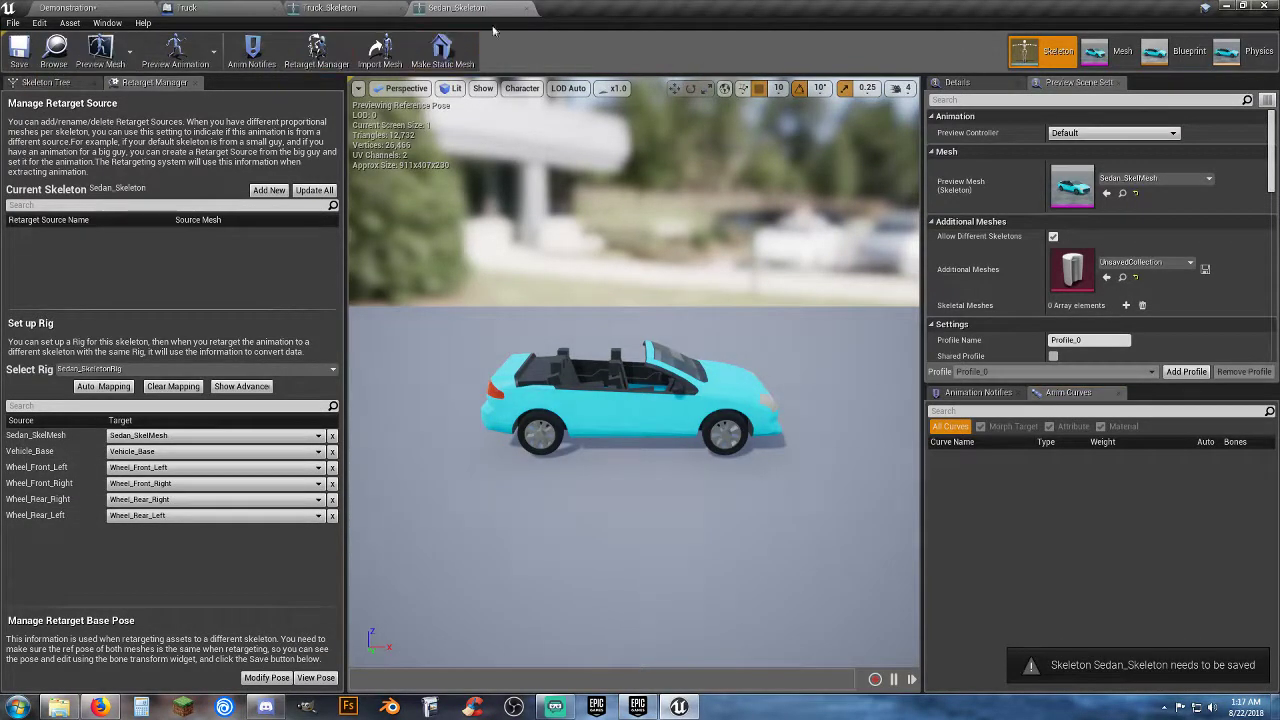
{"action": "left_click", "coordinate": [531, 8]}
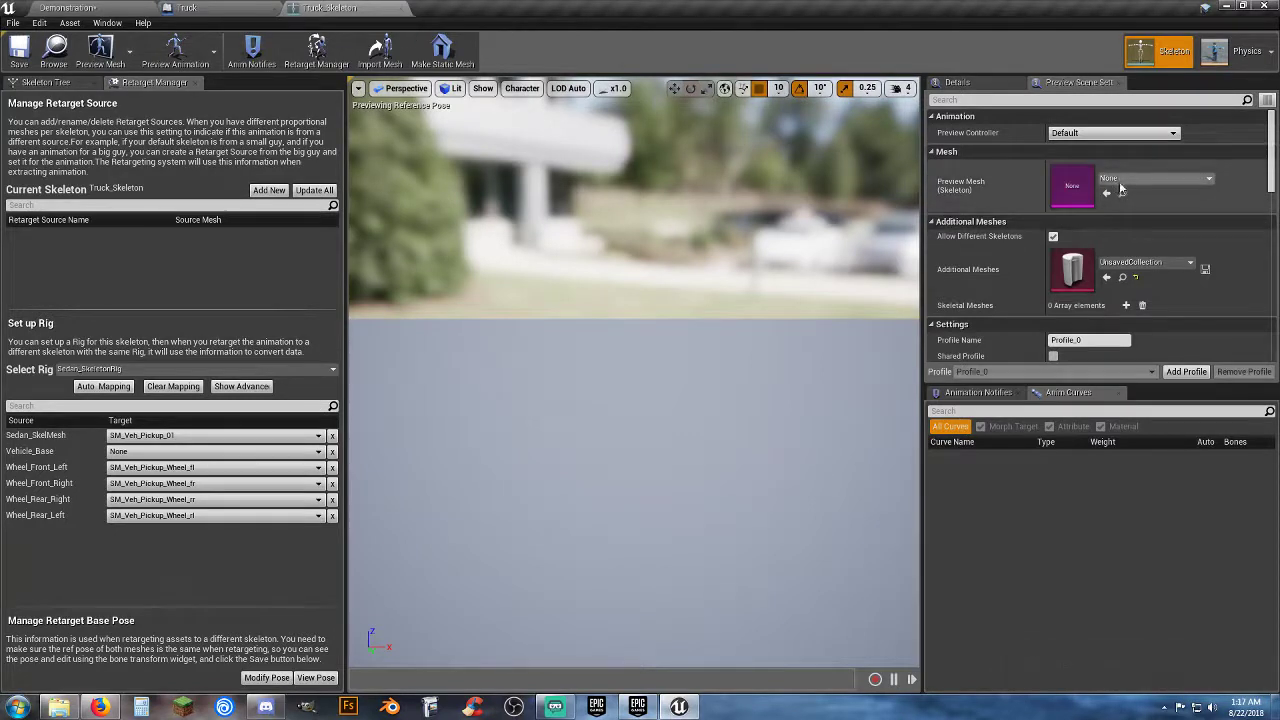
Check the preview mesh choices available for Truck_Skeleton and close its skeleton editor.
{"action": "left_click", "coordinate": [1183, 178]}
{"action": "left_click", "coordinate": [1183, 178]}
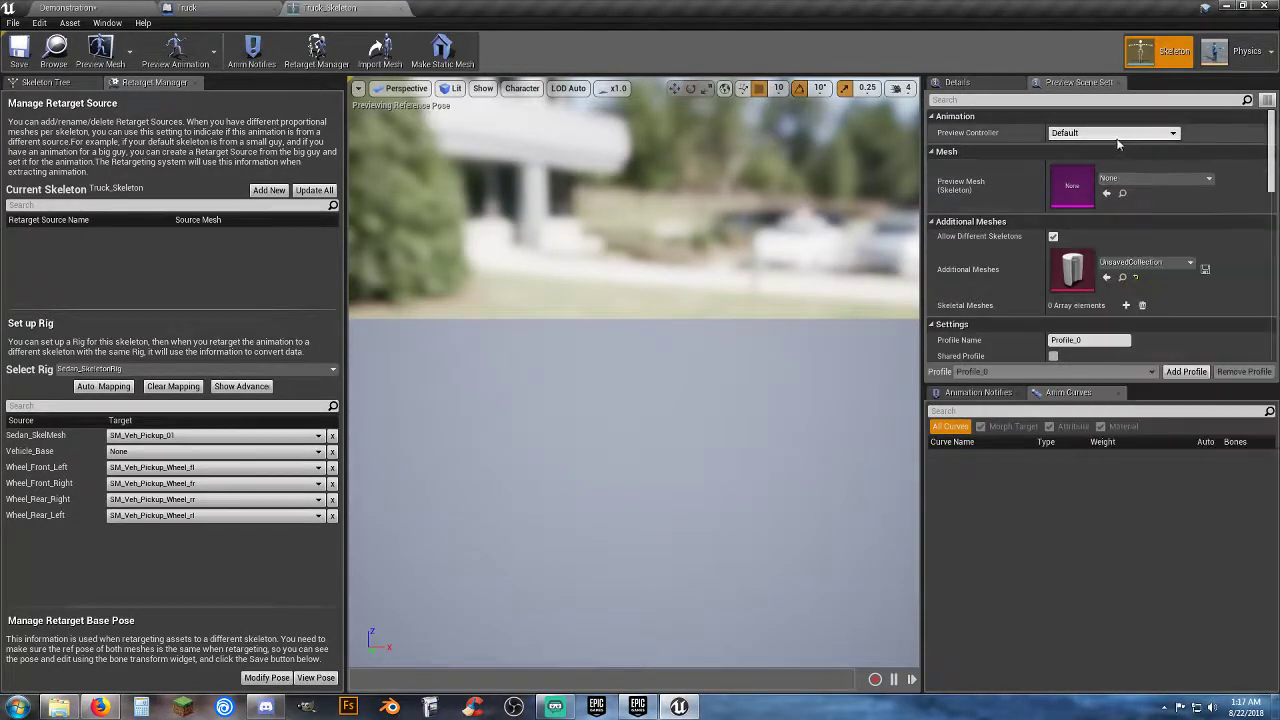
{"action": "left_click", "coordinate": [398, 9]}
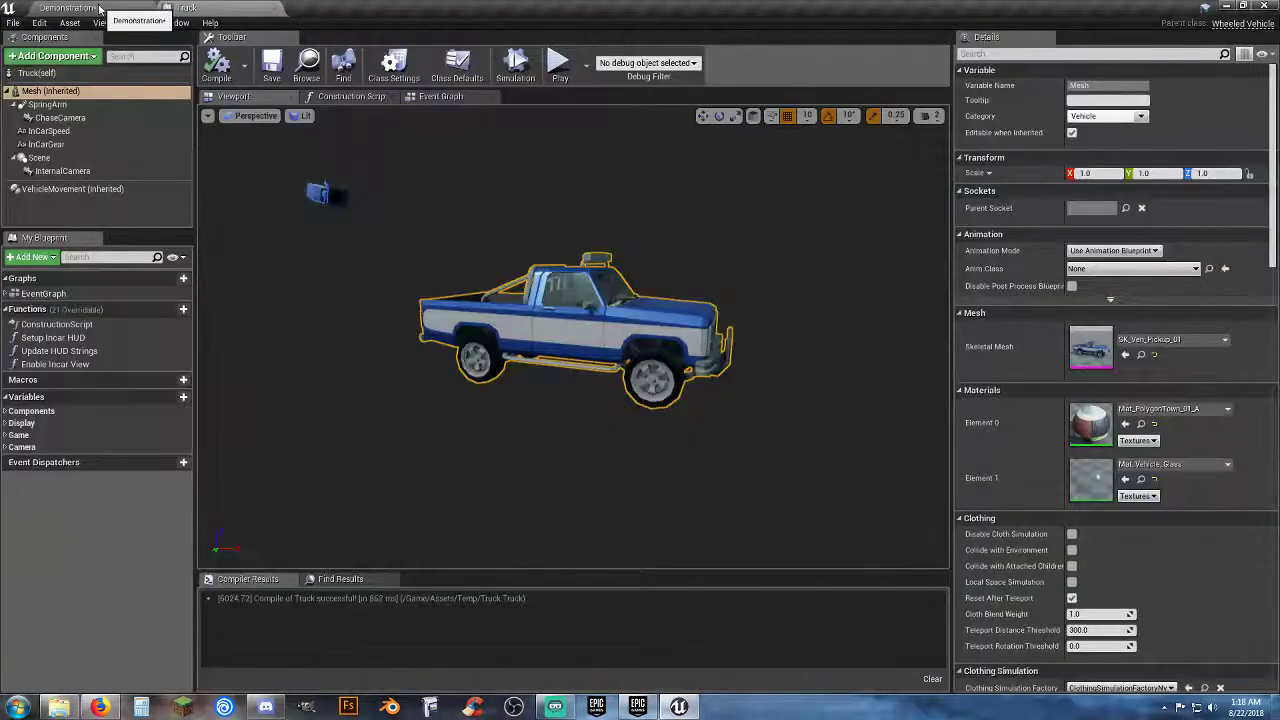
Copy the SK_Veh_Pickup_01 skeletal mesh from PolygonTown/Meshes/Vehicles into the Assets/Temp folder.
{"action": "left_click", "coordinate": [136, 10]}
{"action": "left_click", "coordinate": [341, 628]}
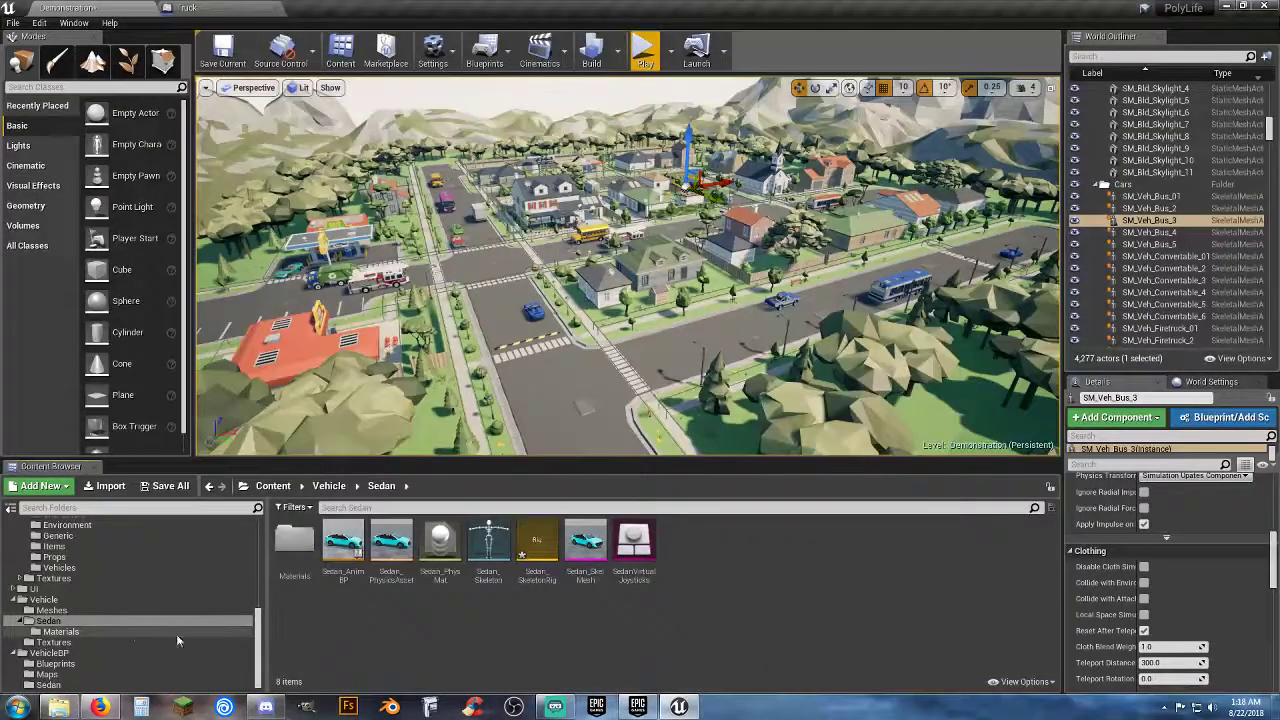
{"action": "scroll", "coordinate": [116, 632], "scroll_direction": "up", "scroll_amount": 3}
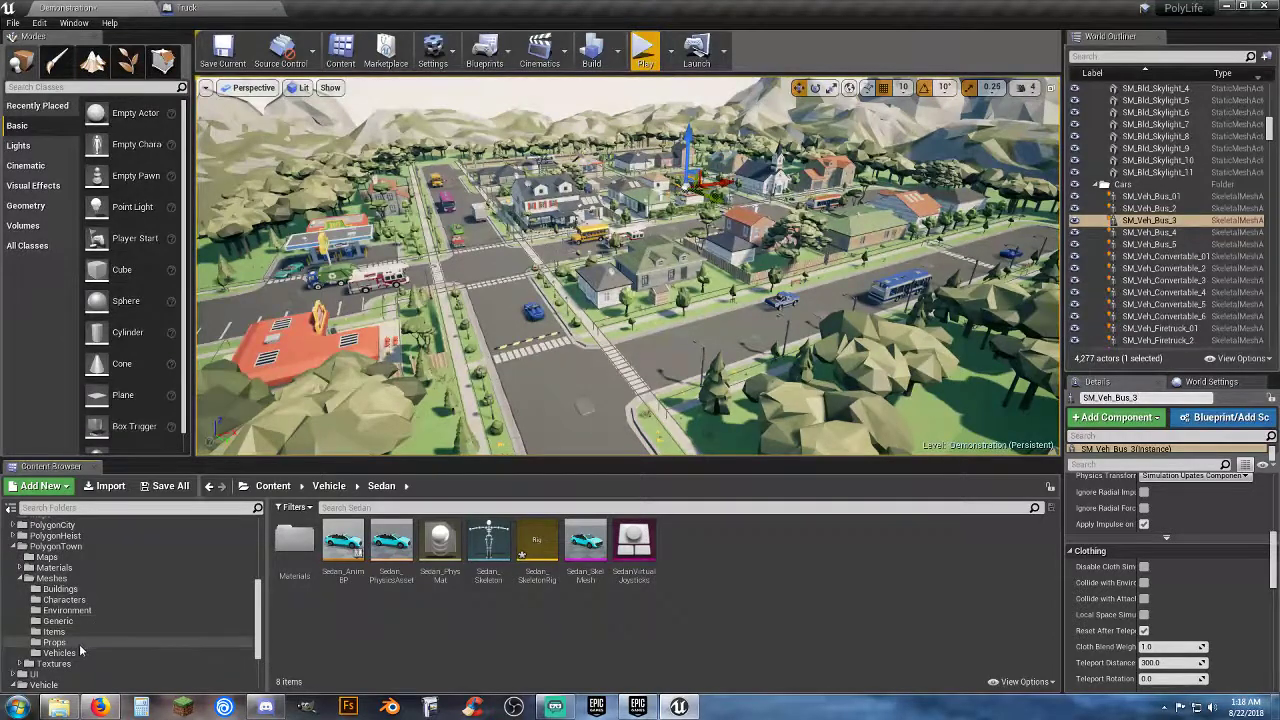
{"action": "left_click", "coordinate": [117, 650]}
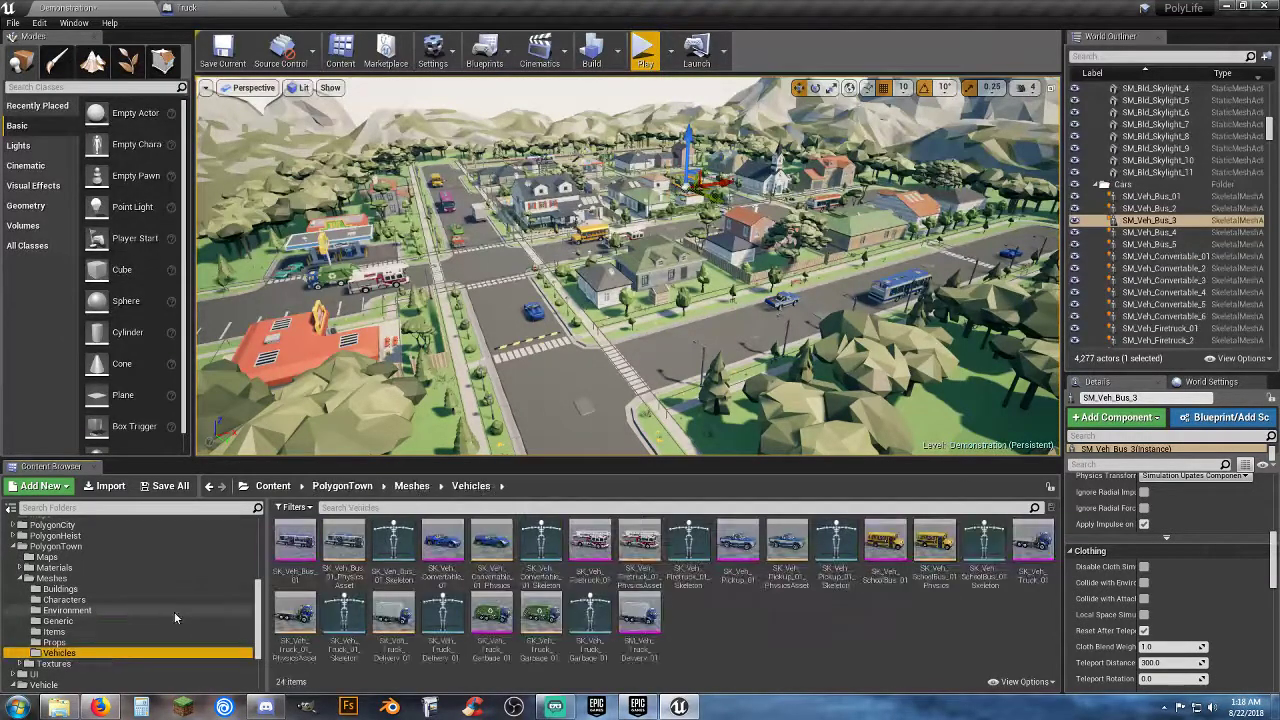
{"action": "scroll", "coordinate": [168, 610], "scroll_direction": "up", "scroll_amount": 10}
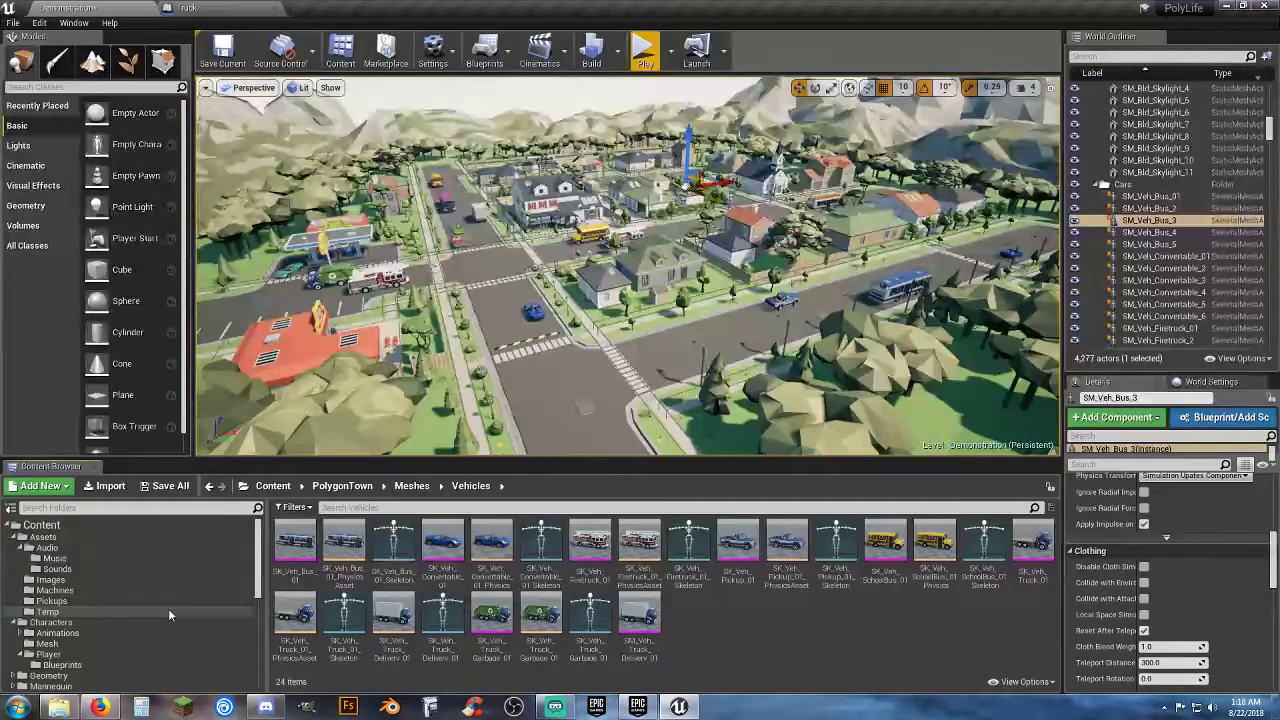
{"action": "left_click", "coordinate": [741, 578]}
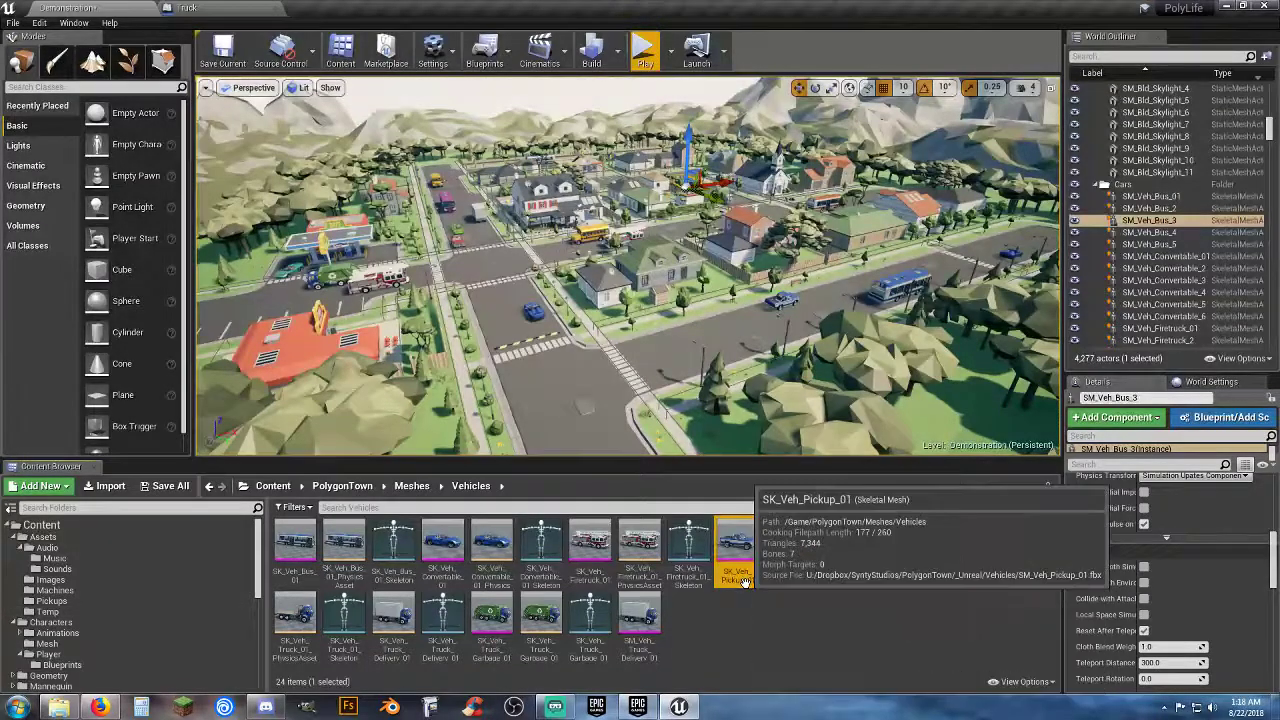
{"action": "left_click_drag", "start_coordinate": [741, 578], "coordinate": [117, 612]}
{"action": "left_click", "coordinate": [128, 619]}
{"action": "left_click", "coordinate": [115, 611]}
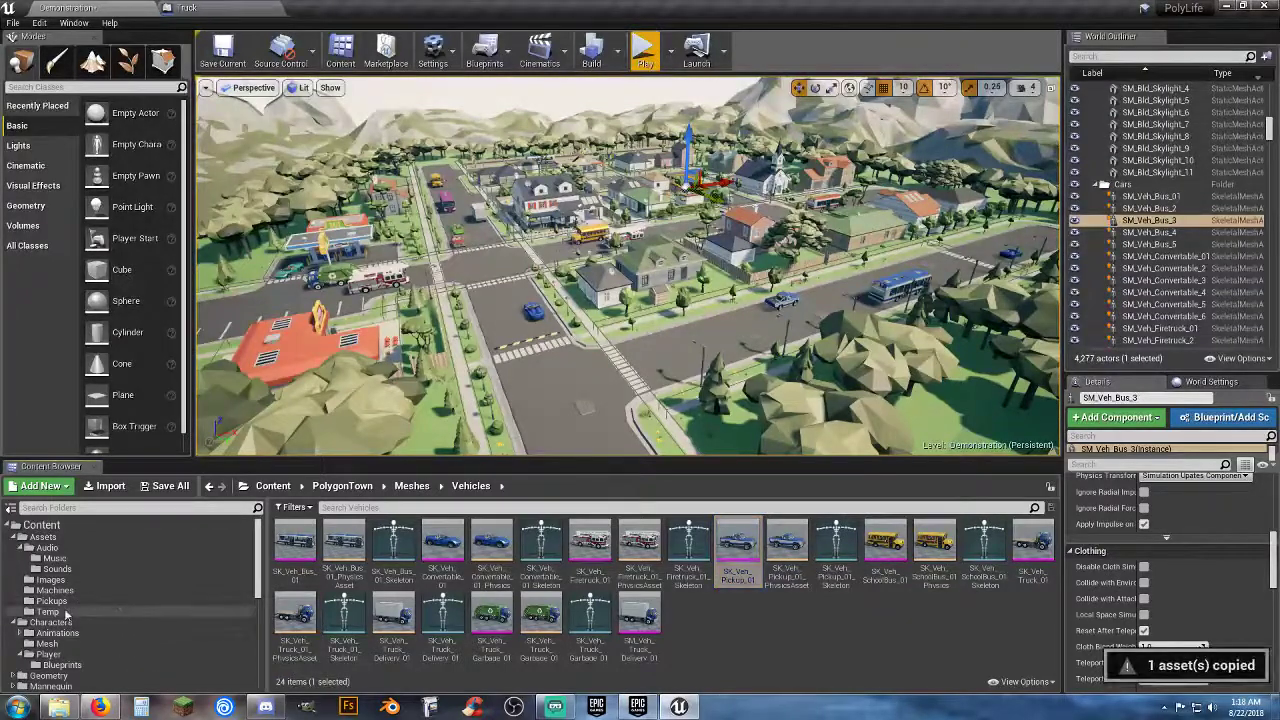
Rename the copied pickup skeletal mesh in Assets/Temp as SK_Truck.
{"action": "left_click", "coordinate": [295, 548]}
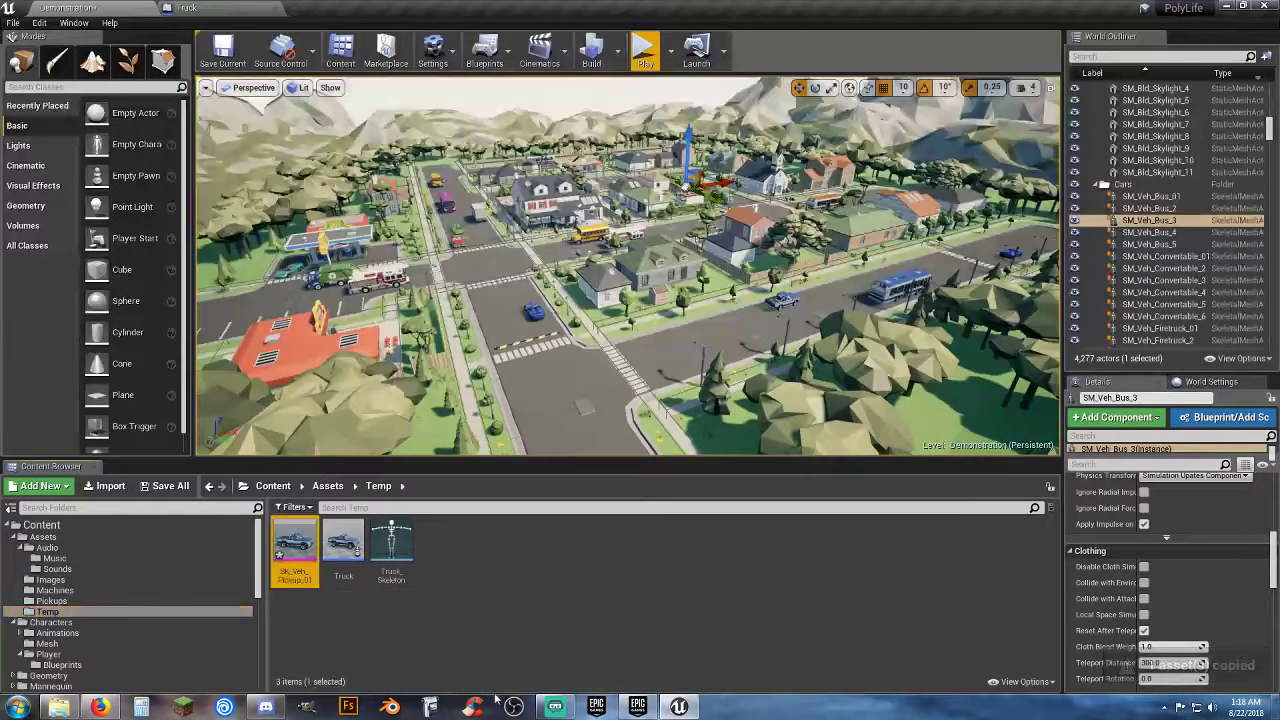
{"action": "key", "text": "F2"}
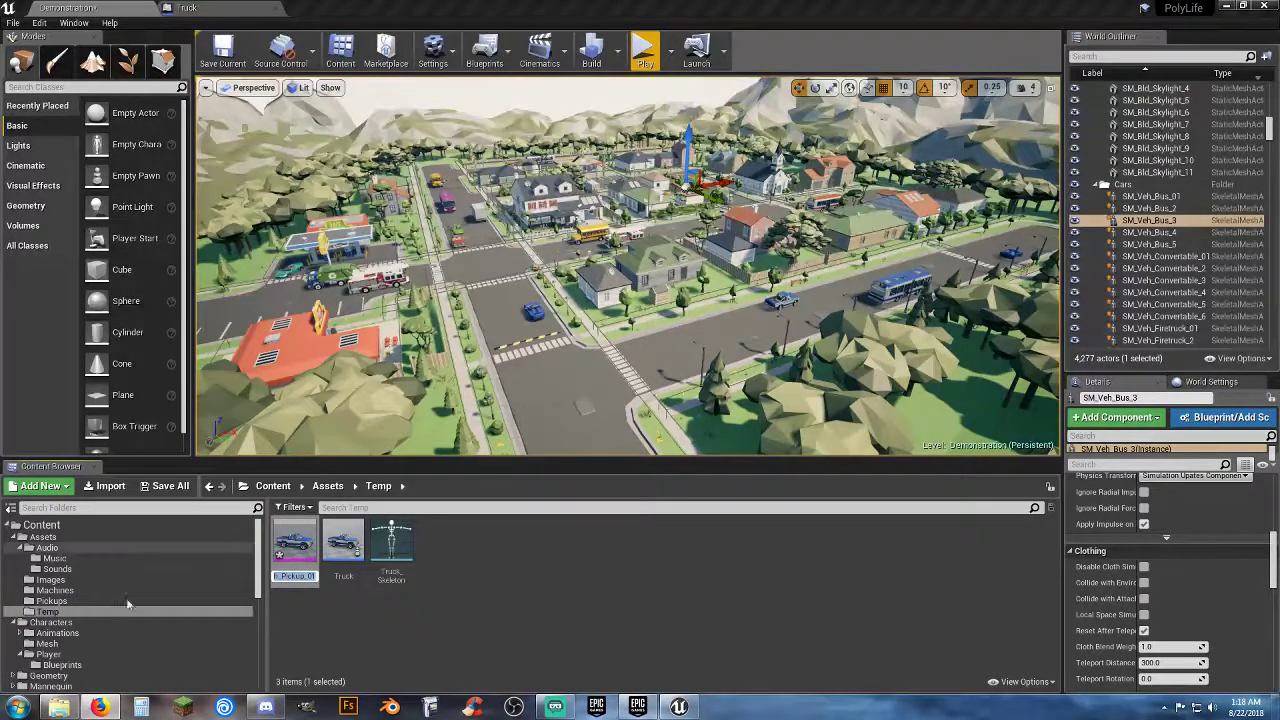
{"action": "left_click", "coordinate": [320, 614]}
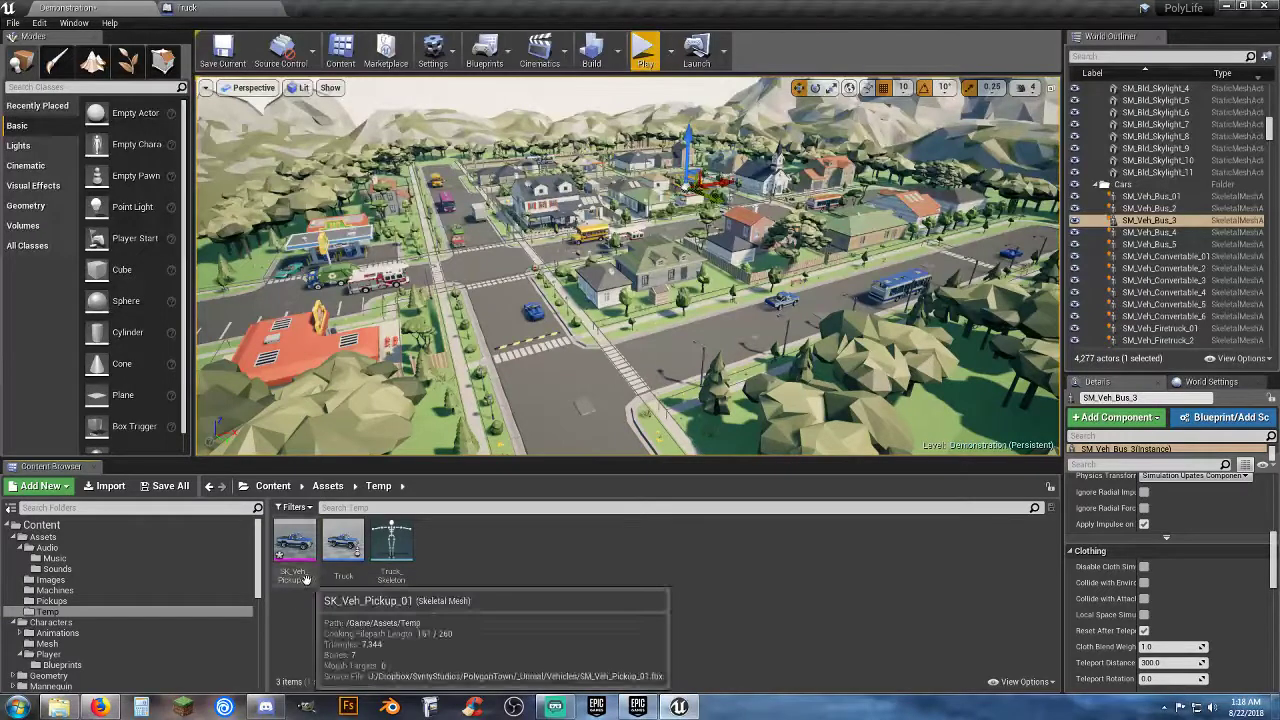
{"action": "left_click", "coordinate": [304, 576]}
{"action": "key", "text": "F2"}
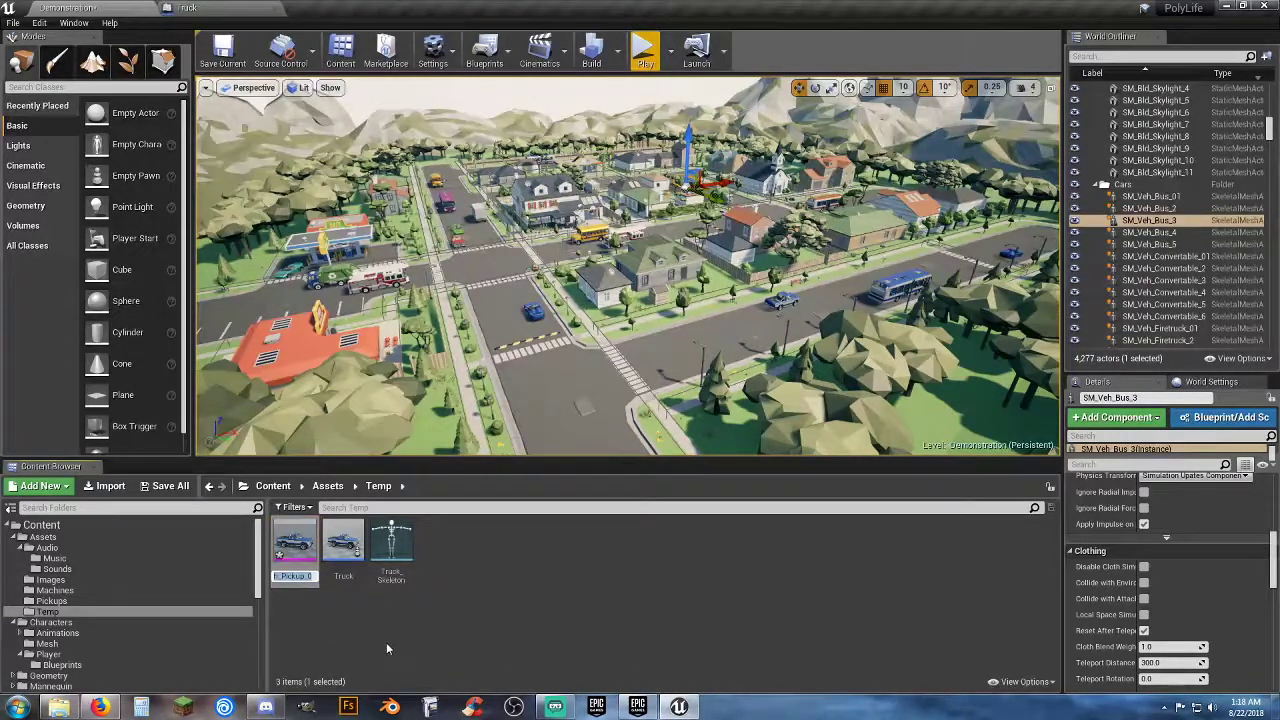
{"action": "type", "text": "SK_Truck"}
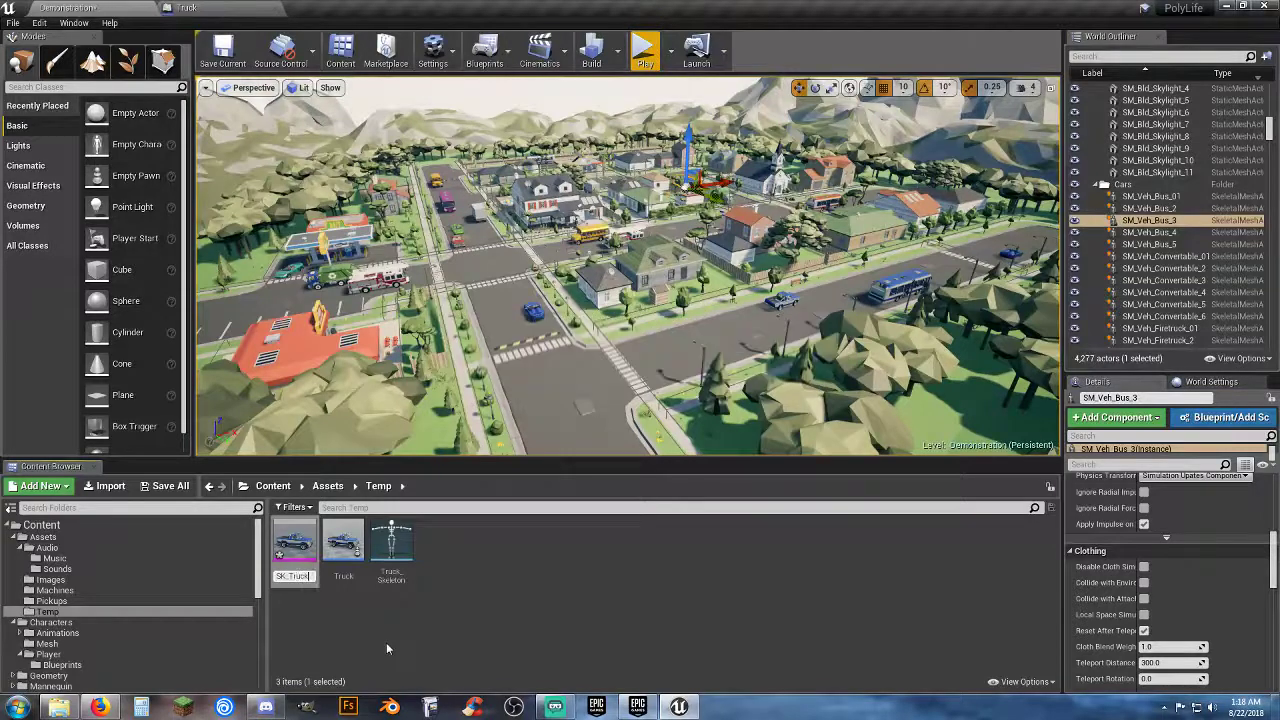
{"action": "key", "text": "Return"}
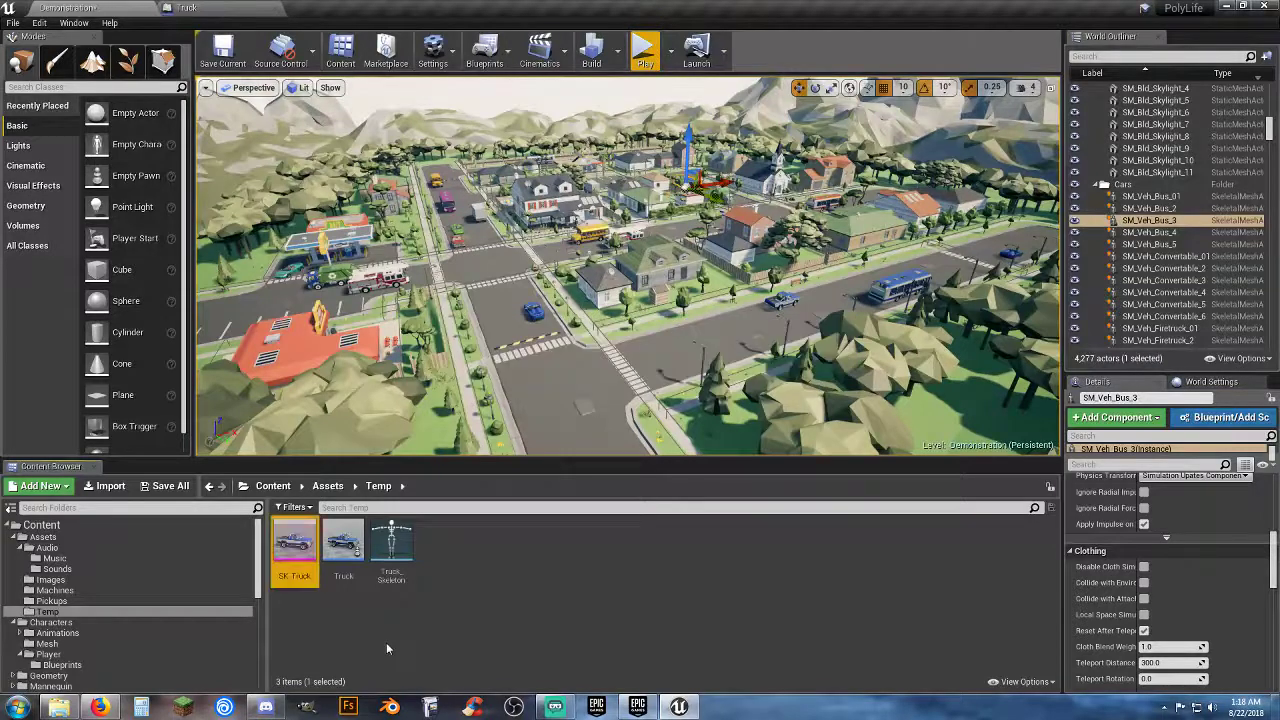
{"action": "left_click", "coordinate": [485, 613]}
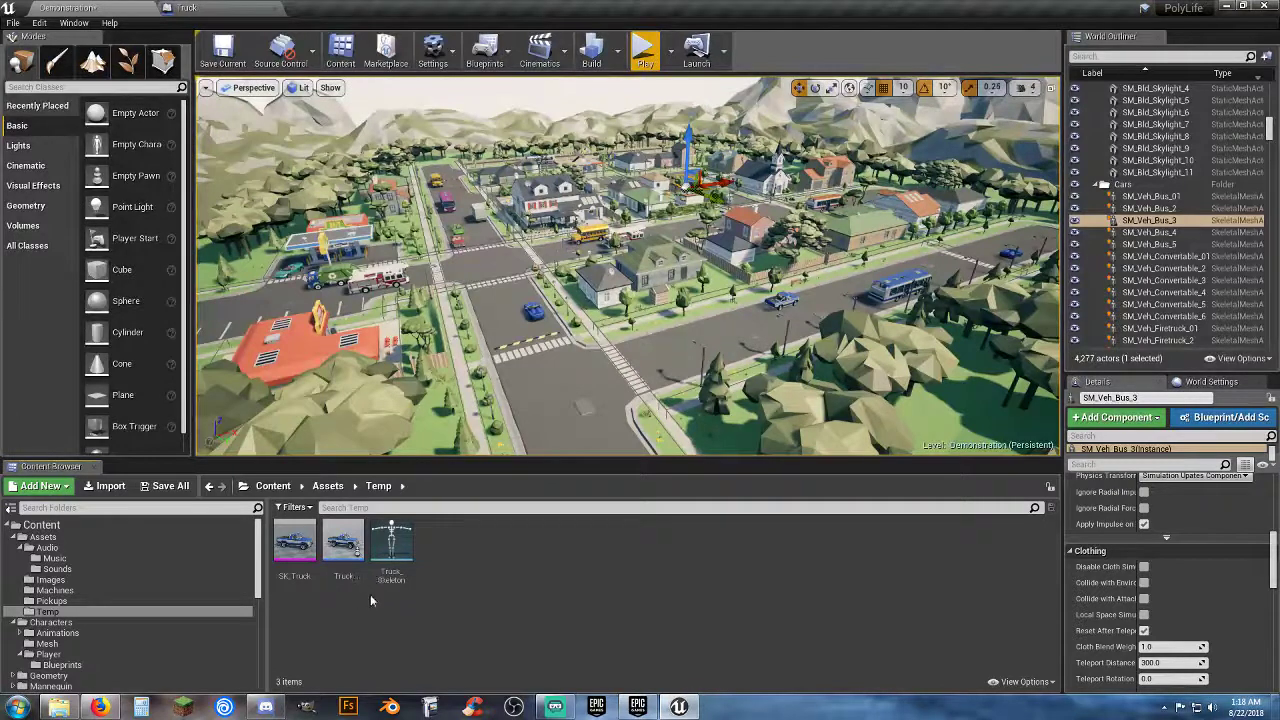
Assign Truck_Skeleton as the skeleton of the SK_Truck mesh and save all modified content.
{"action": "right_click", "coordinate": [306, 556]}
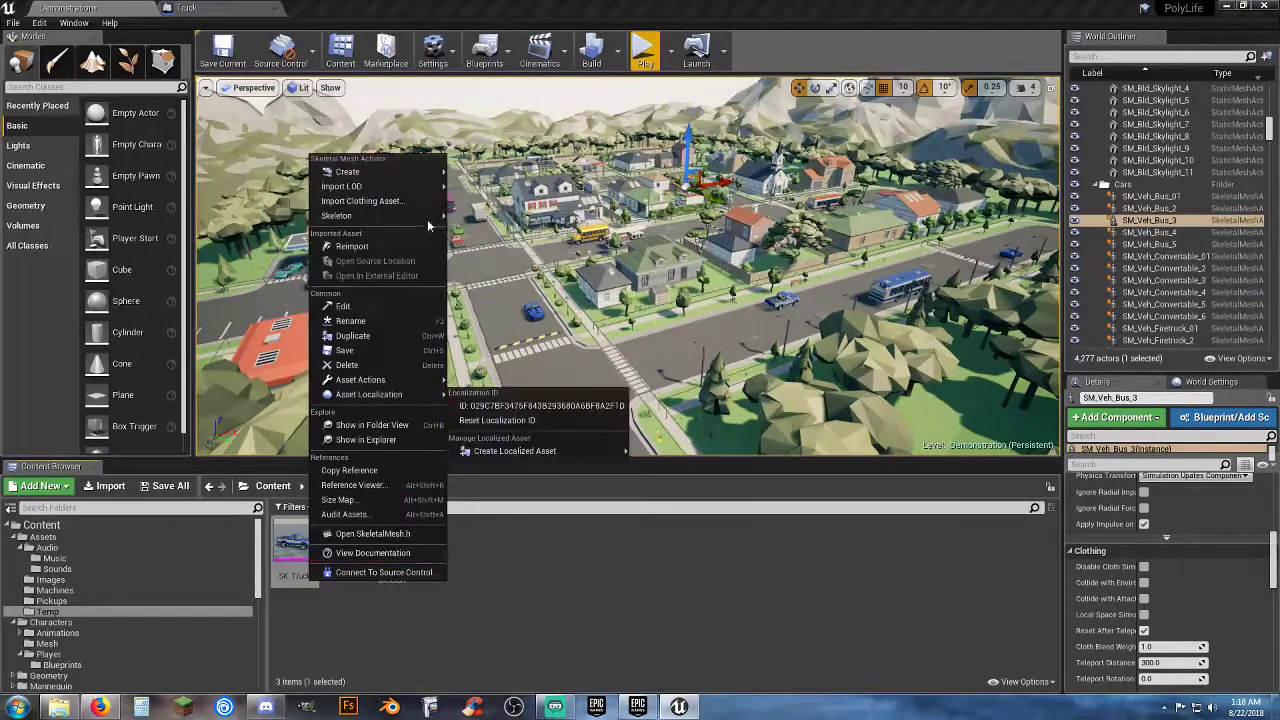
{"action": "mouse_move", "coordinate": [424, 216]}
{"action": "left_click", "coordinate": [498, 243]}
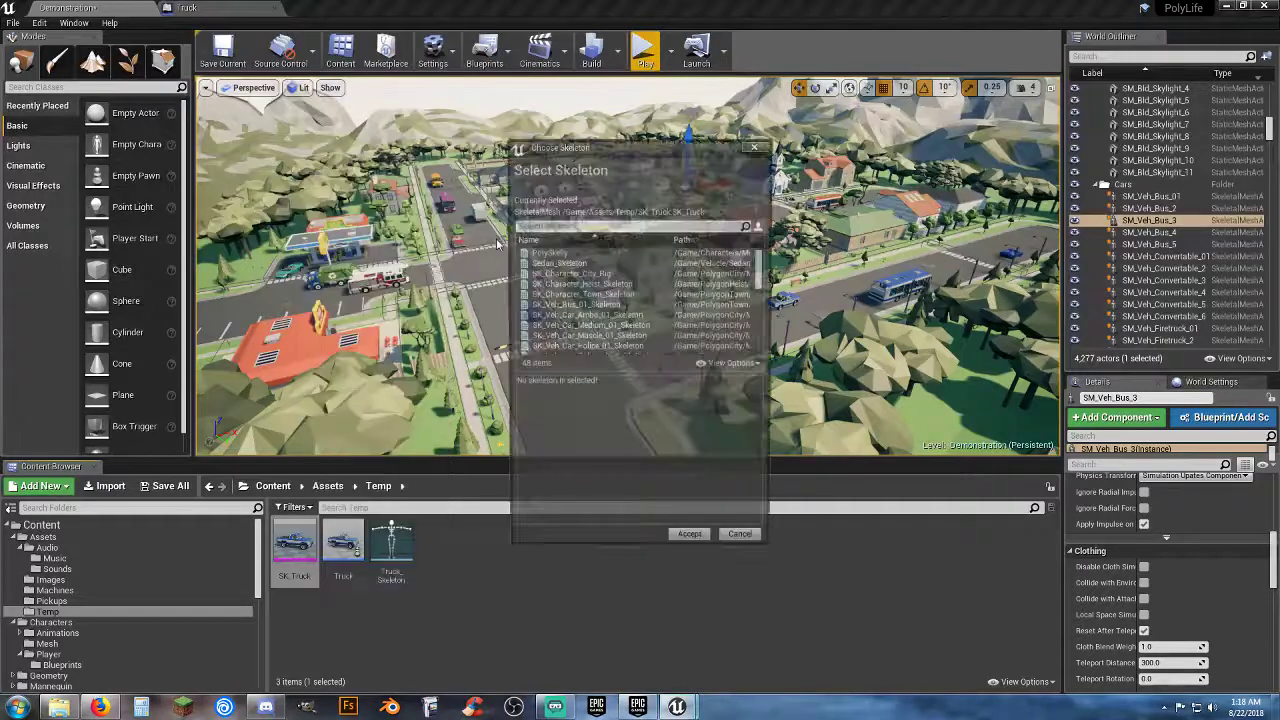
{"action": "scroll", "coordinate": [623, 275], "scroll_direction": "down", "scroll_amount": 8}
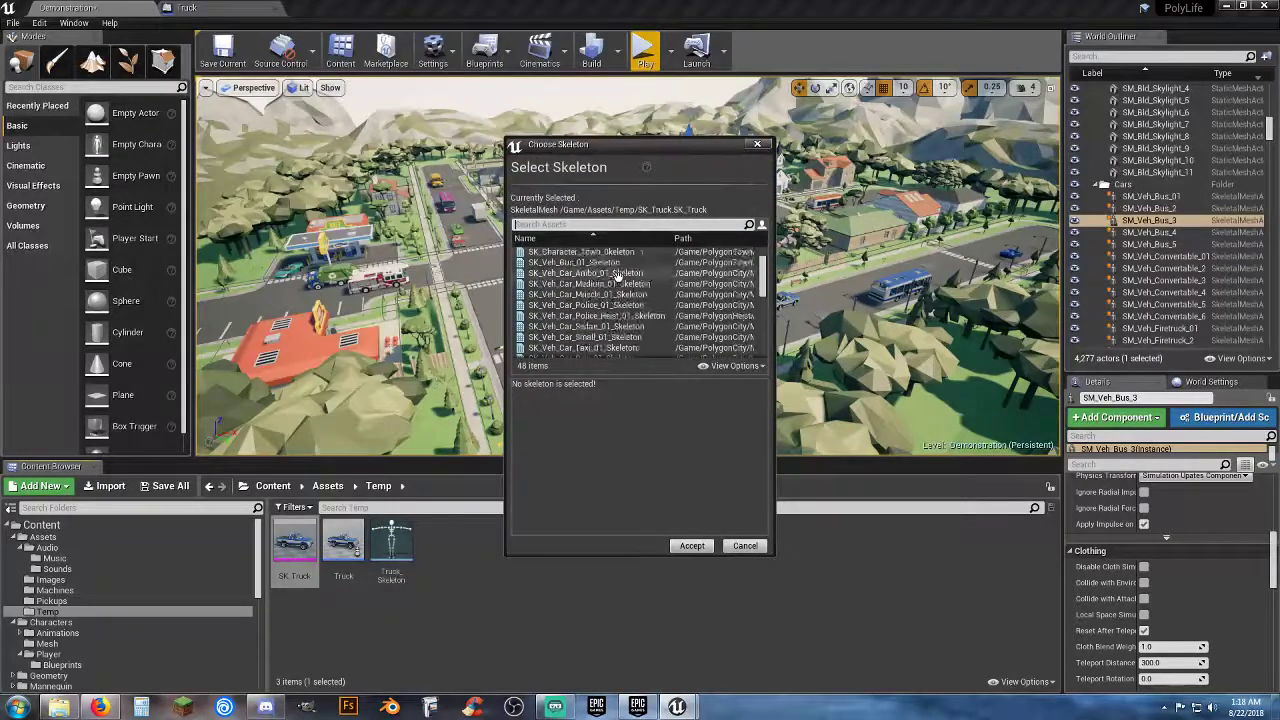
{"action": "scroll", "coordinate": [622, 290], "scroll_direction": "down", "scroll_amount": 5}
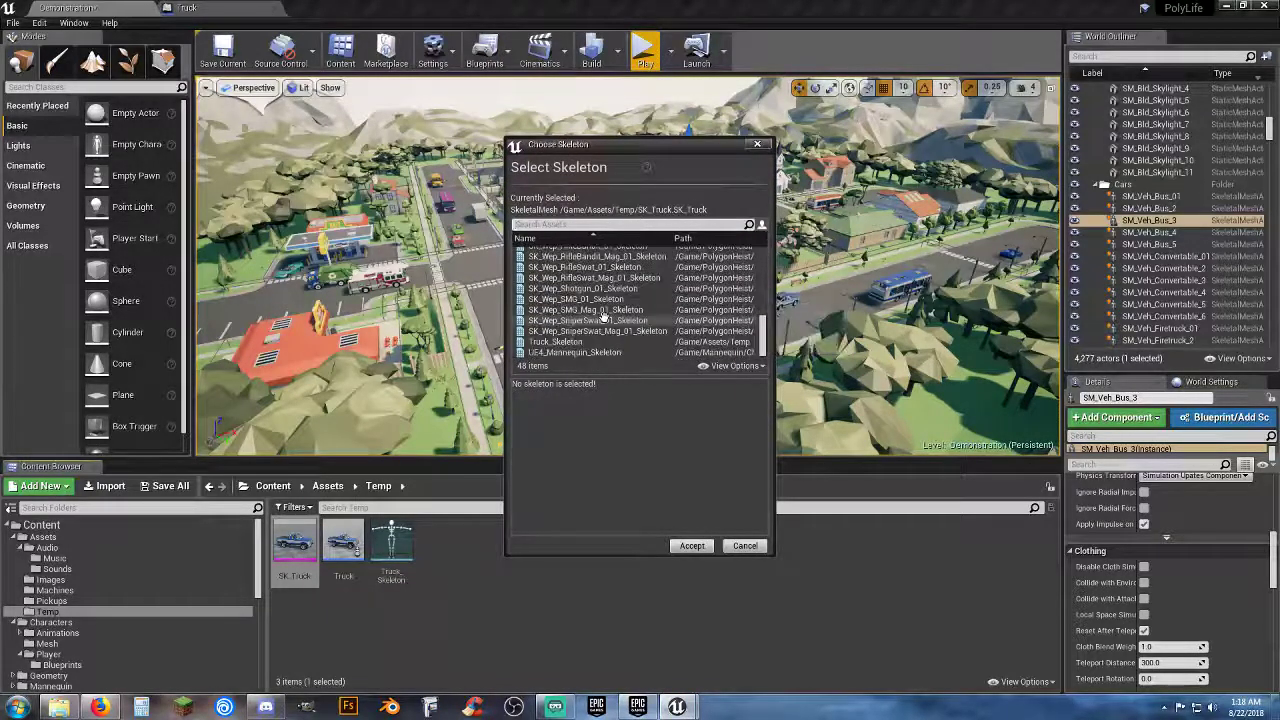
{"action": "left_click", "coordinate": [604, 342]}
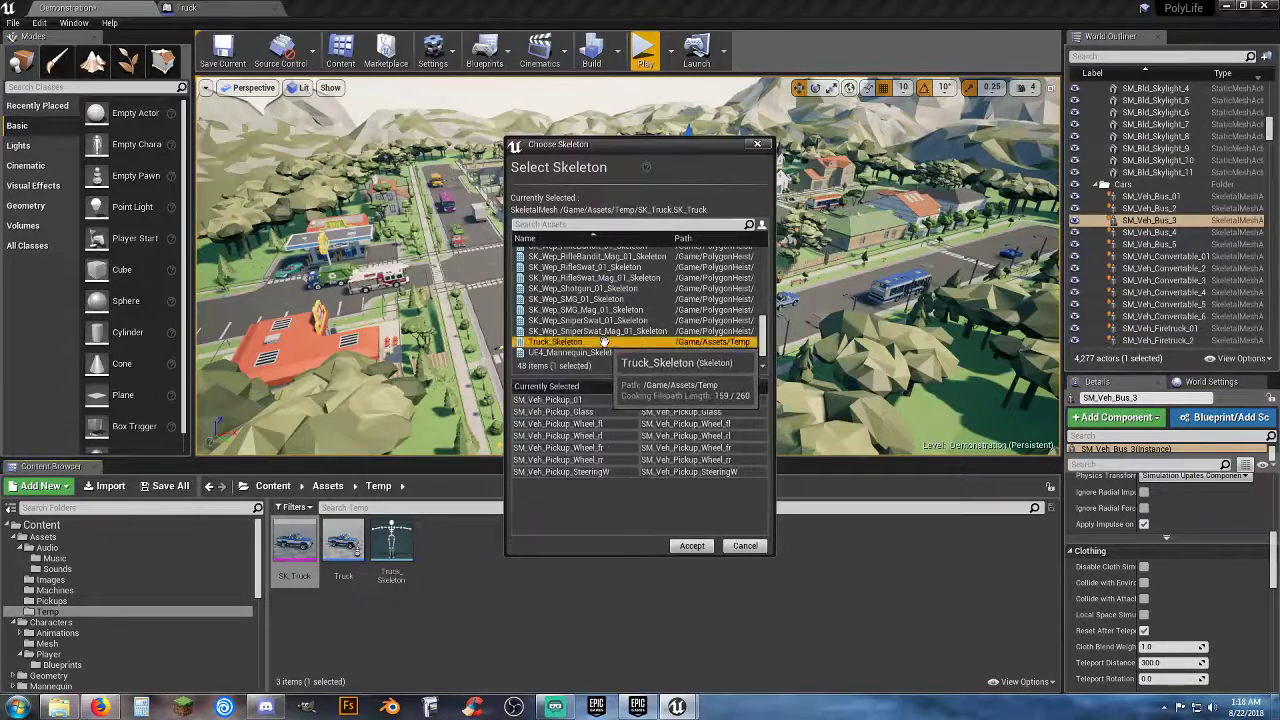
{"action": "left_click", "coordinate": [691, 547]}
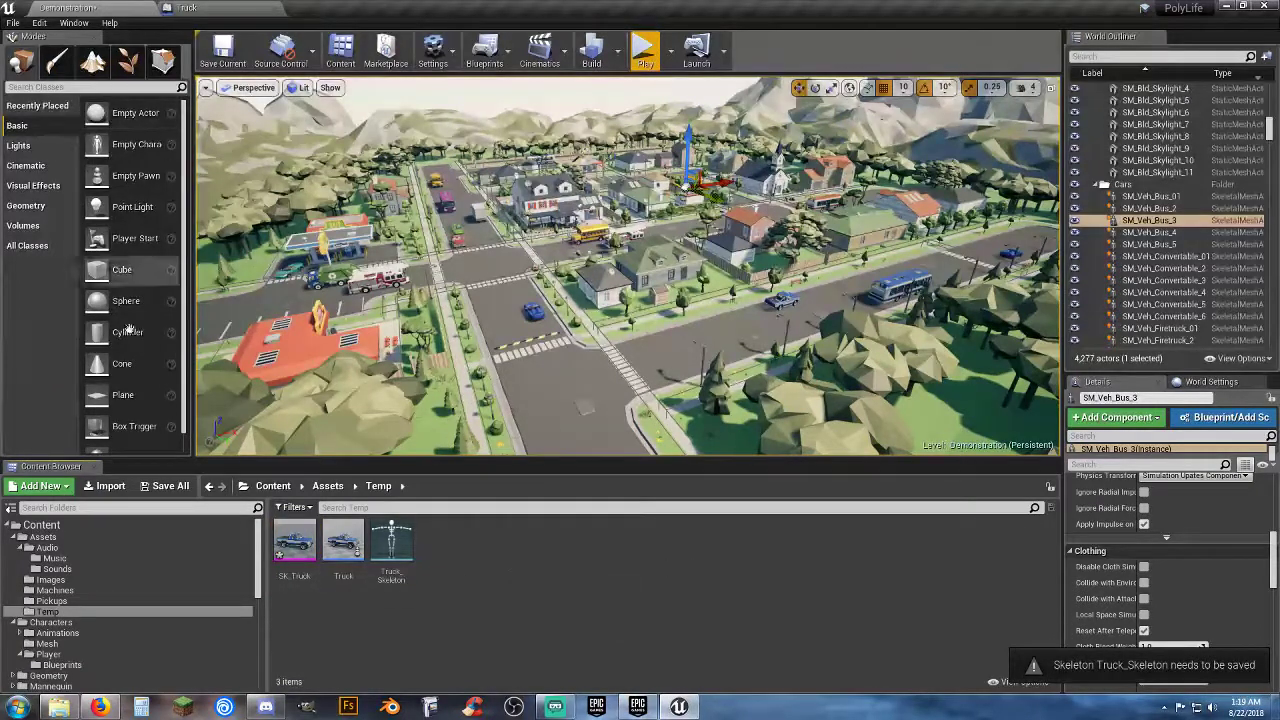
{"action": "left_click", "coordinate": [146, 486]}
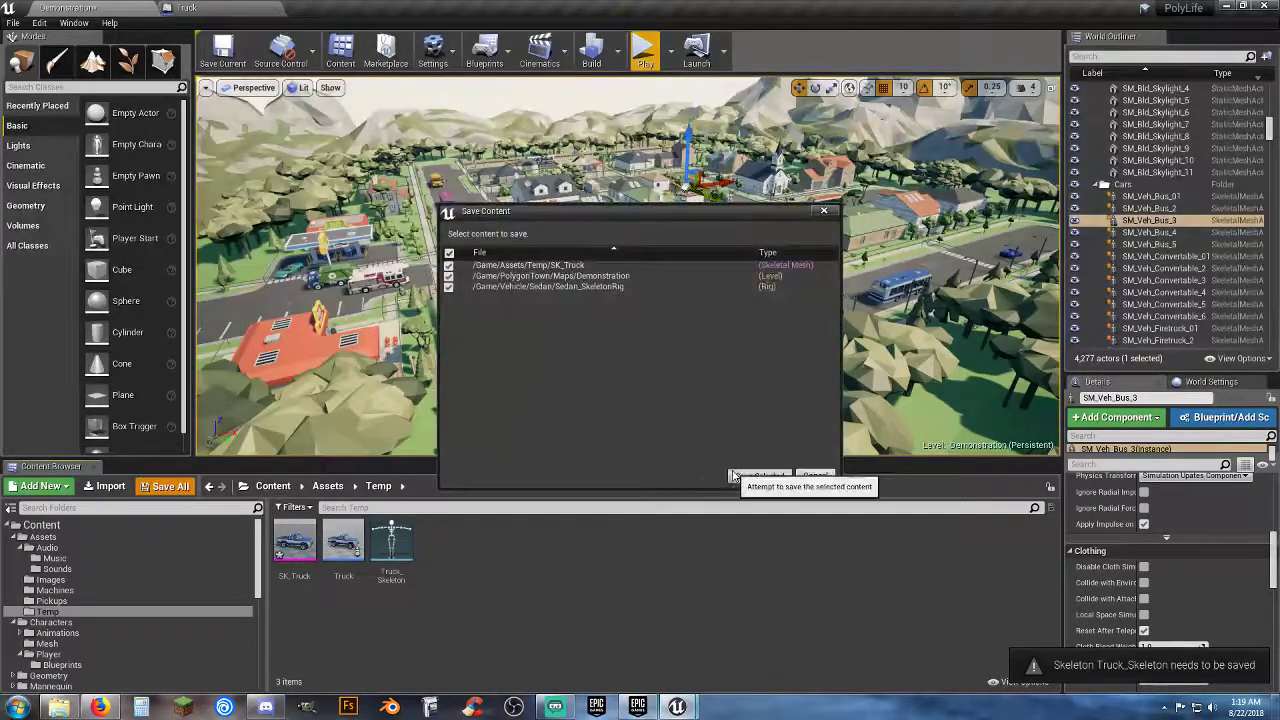
{"action": "left_click", "coordinate": [757, 478]}
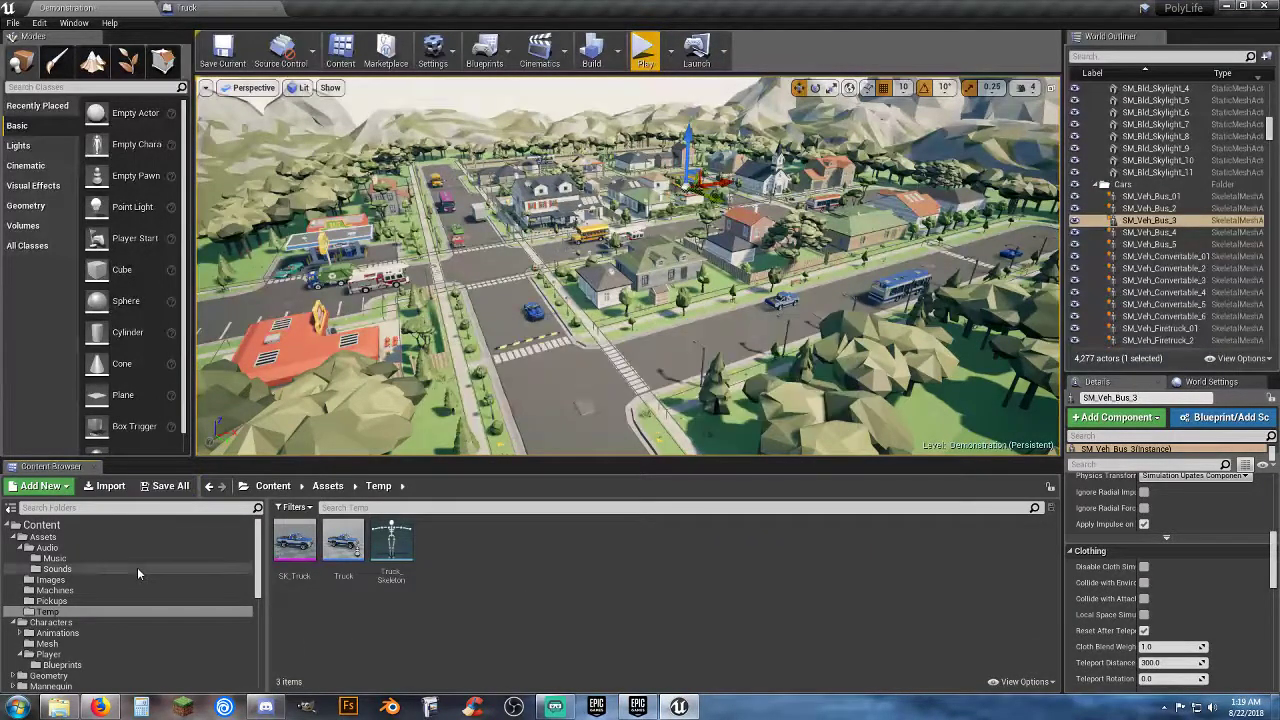
{"action": "scroll", "coordinate": [122, 571], "scroll_direction": "down", "scroll_amount": 10}
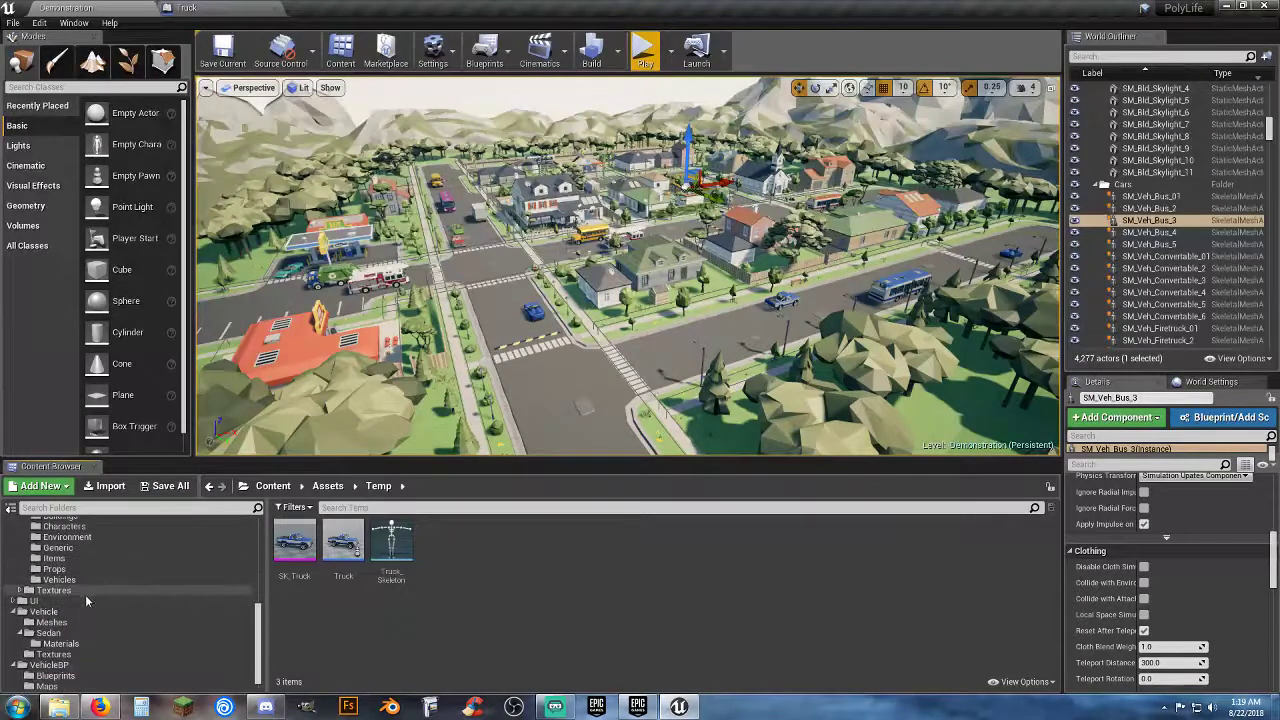
{"action": "scroll", "coordinate": [85, 594], "scroll_direction": "down", "scroll_amount": 1}
{"action": "scroll", "coordinate": [84, 600], "scroll_direction": "down", "scroll_amount": 5}
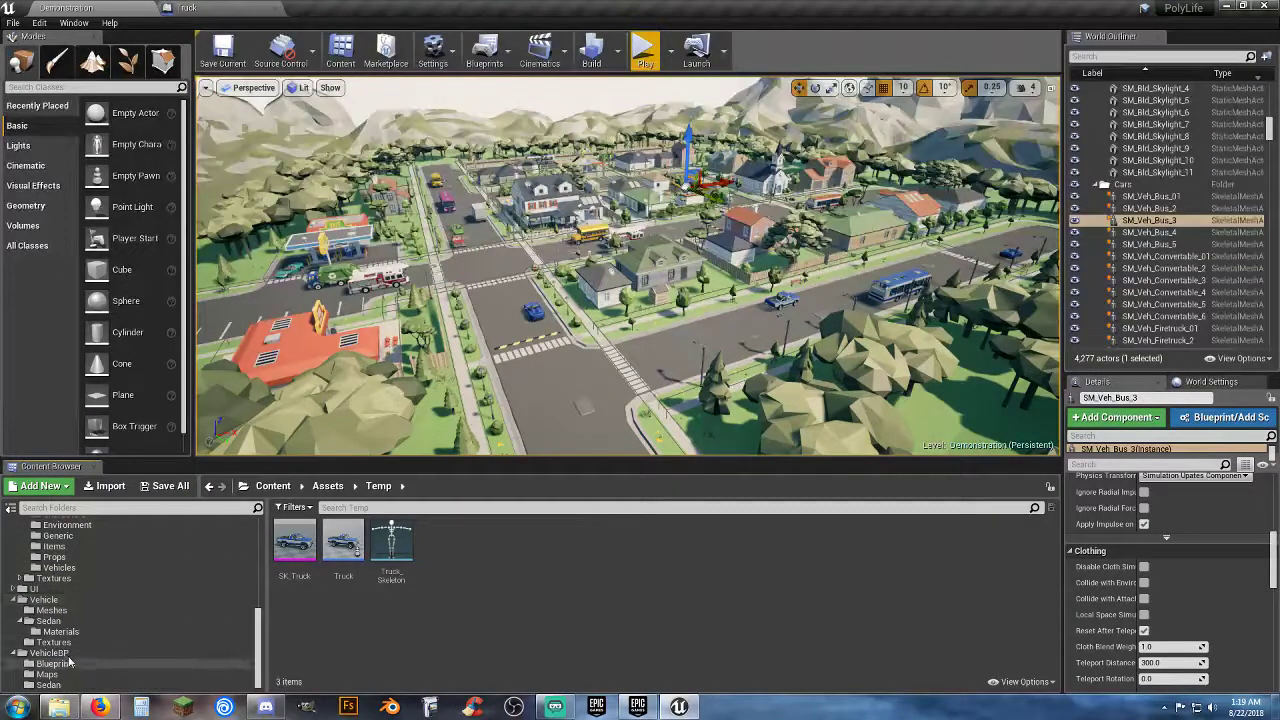
{"action": "scroll", "coordinate": [75, 637], "scroll_direction": "down", "scroll_amount": 5}
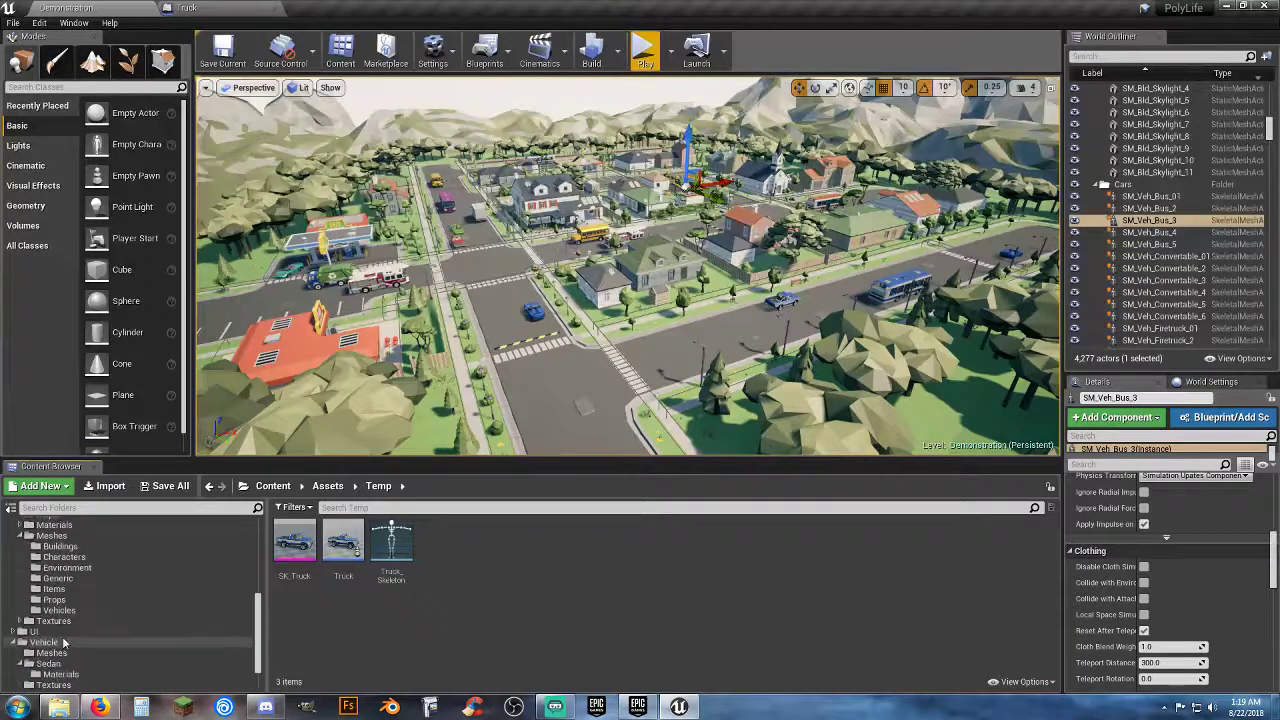
{"action": "scroll", "coordinate": [63, 642], "scroll_direction": "down", "scroll_amount": 2}
{"action": "left_click", "coordinate": [48, 621]}
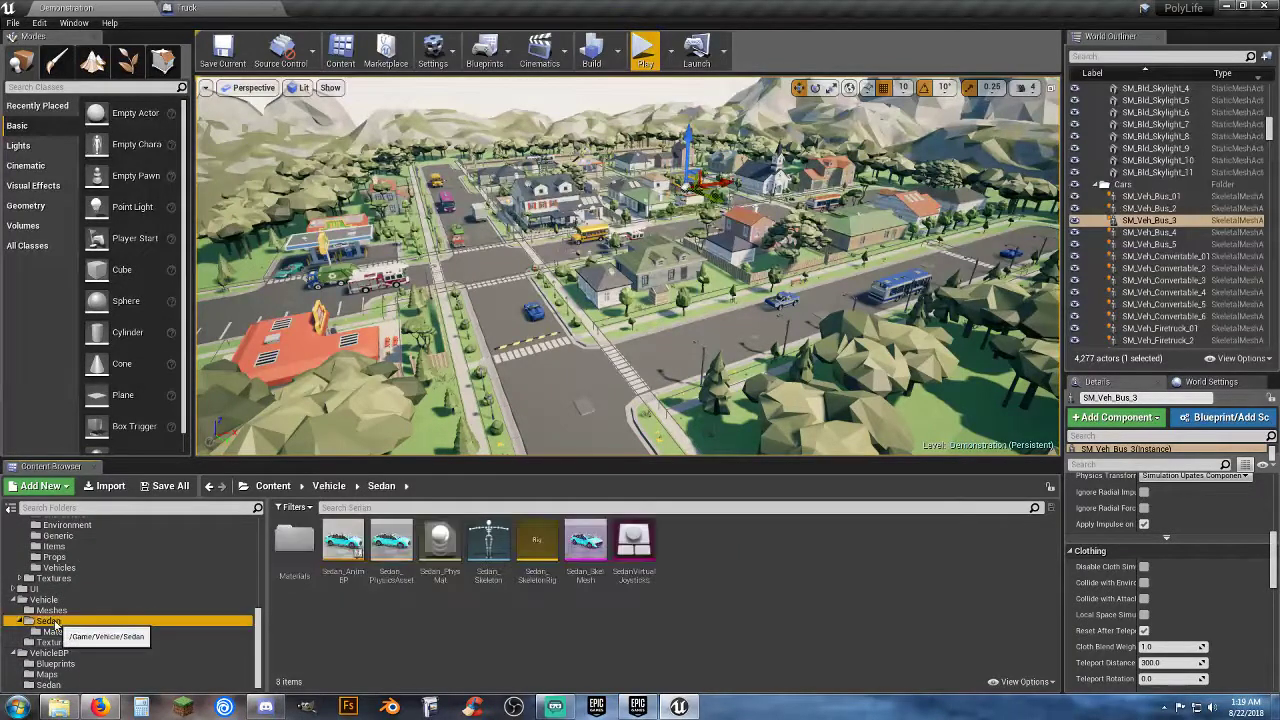
{"action": "right_click", "coordinate": [342, 585]}
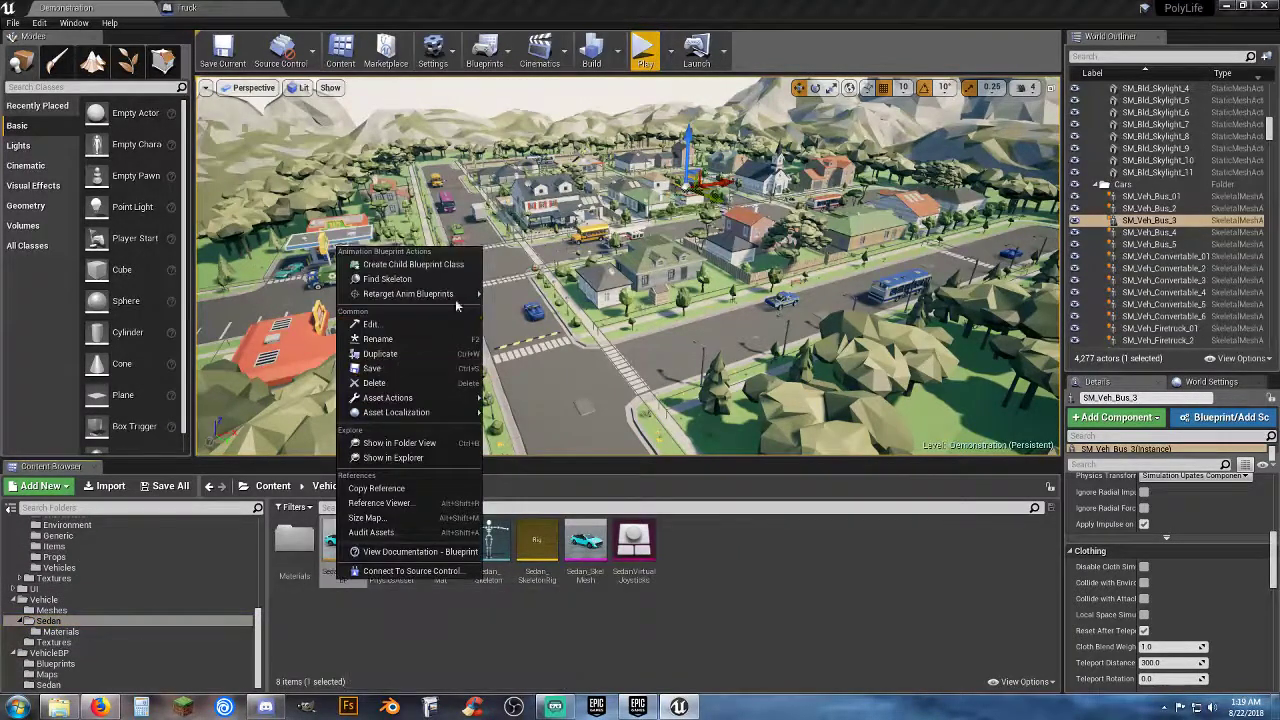
{"action": "mouse_move", "coordinate": [474, 296]}
{"action": "left_click", "coordinate": [515, 293]}
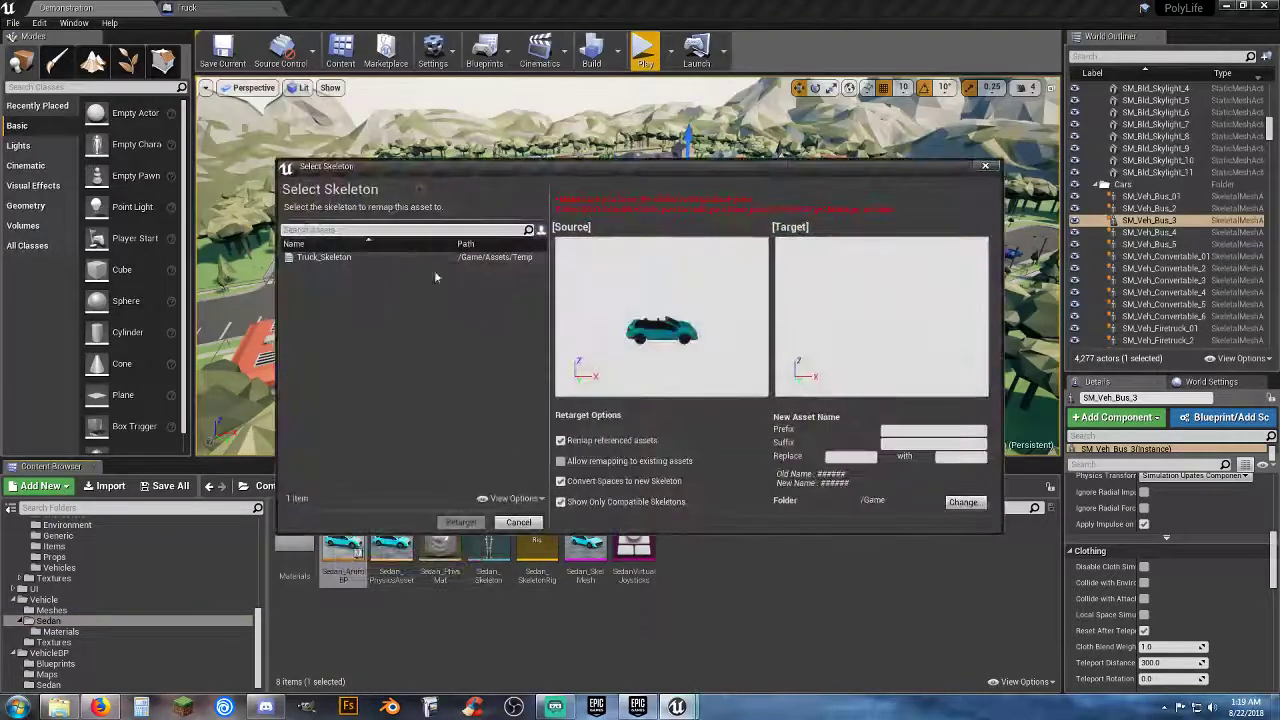
{"action": "left_click", "coordinate": [384, 259]}
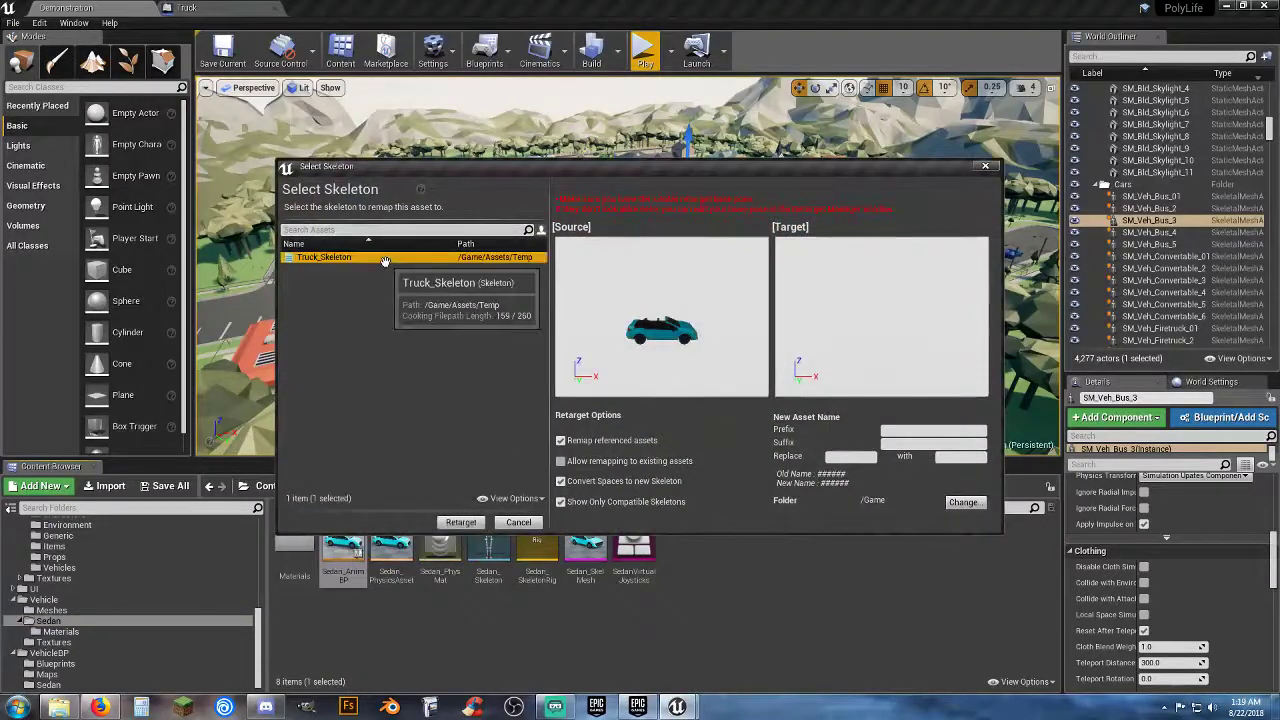
{"action": "left_click", "coordinate": [516, 522]}
Inspect the SK_Truck mesh from Assets/Temp in its editor, close it and return to the Demonstration level.
{"action": "left_click_drag", "start_coordinate": [258, 637], "coordinate": [275, 558]}
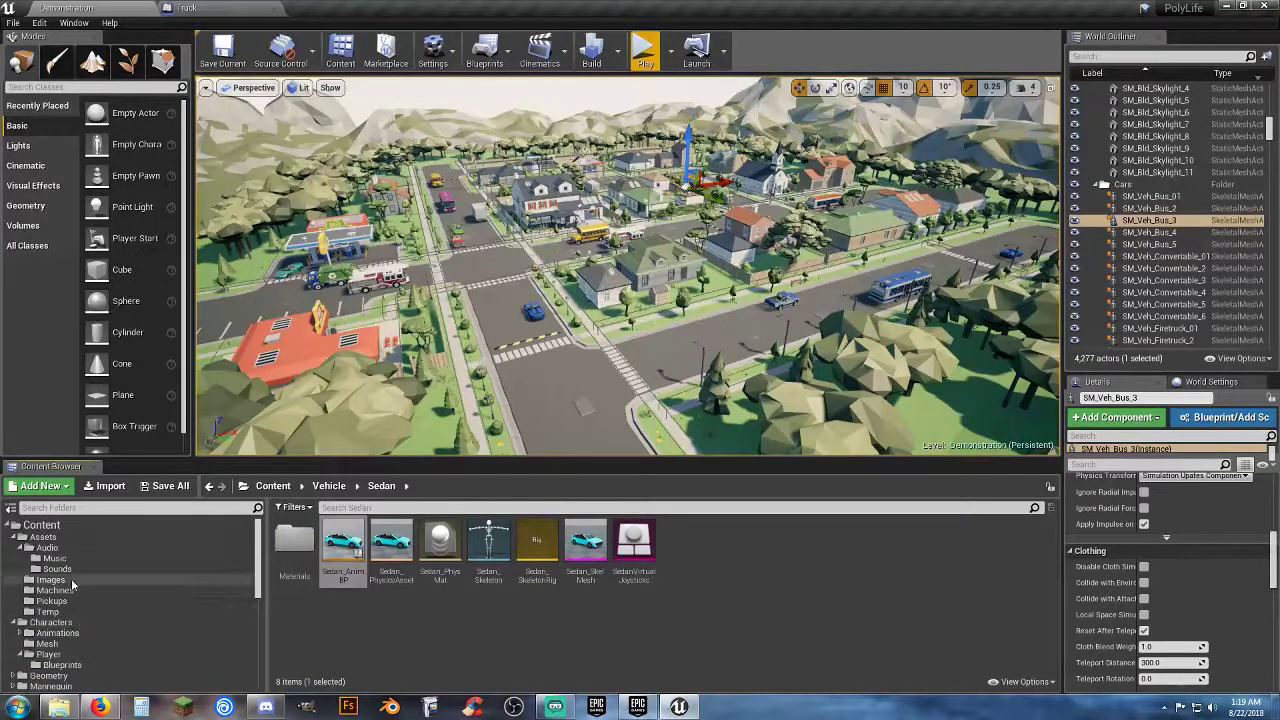
{"action": "left_click", "coordinate": [55, 611]}
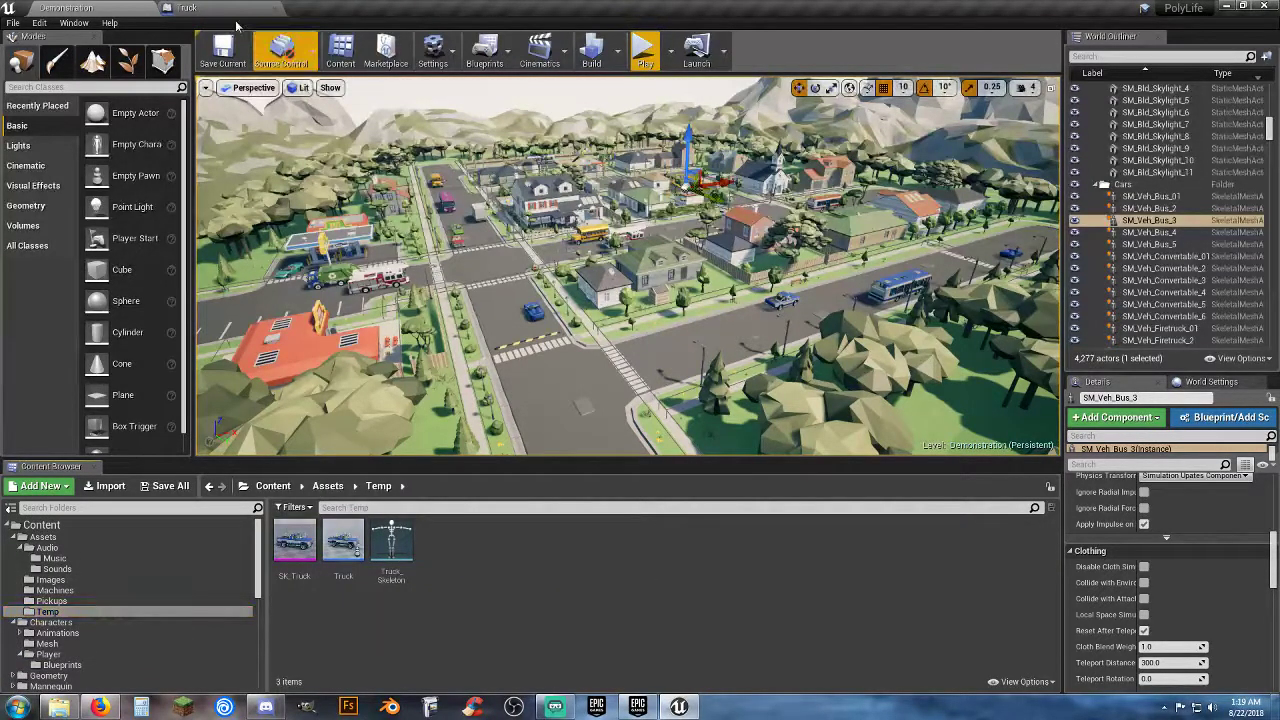
{"action": "double_click", "coordinate": [297, 578]}
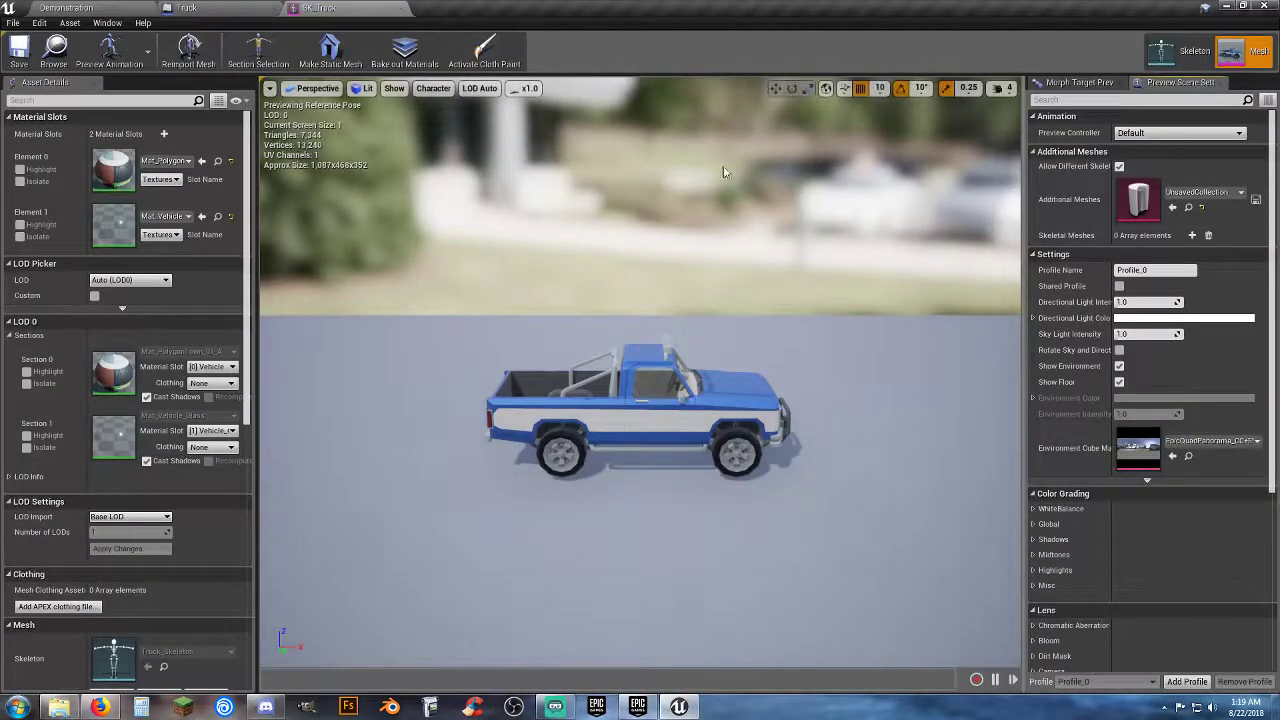
{"action": "left_click", "coordinate": [401, 9]}
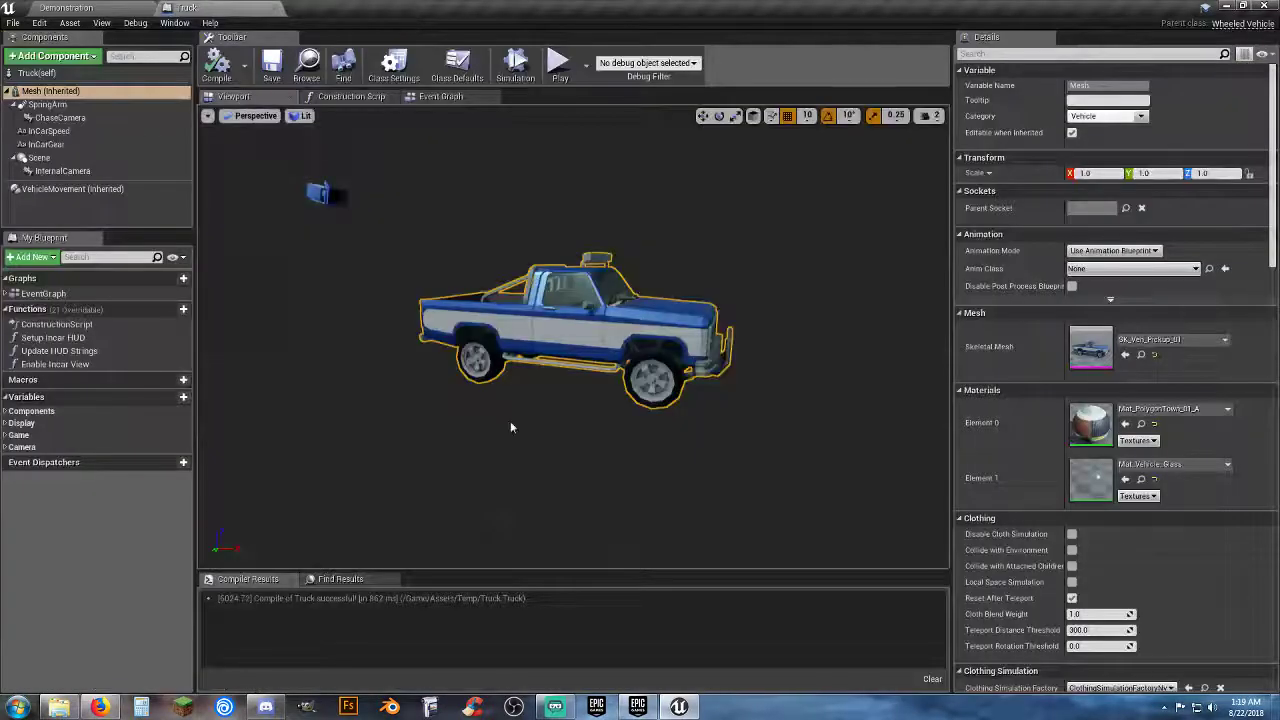
{"action": "left_click", "coordinate": [93, 7]}
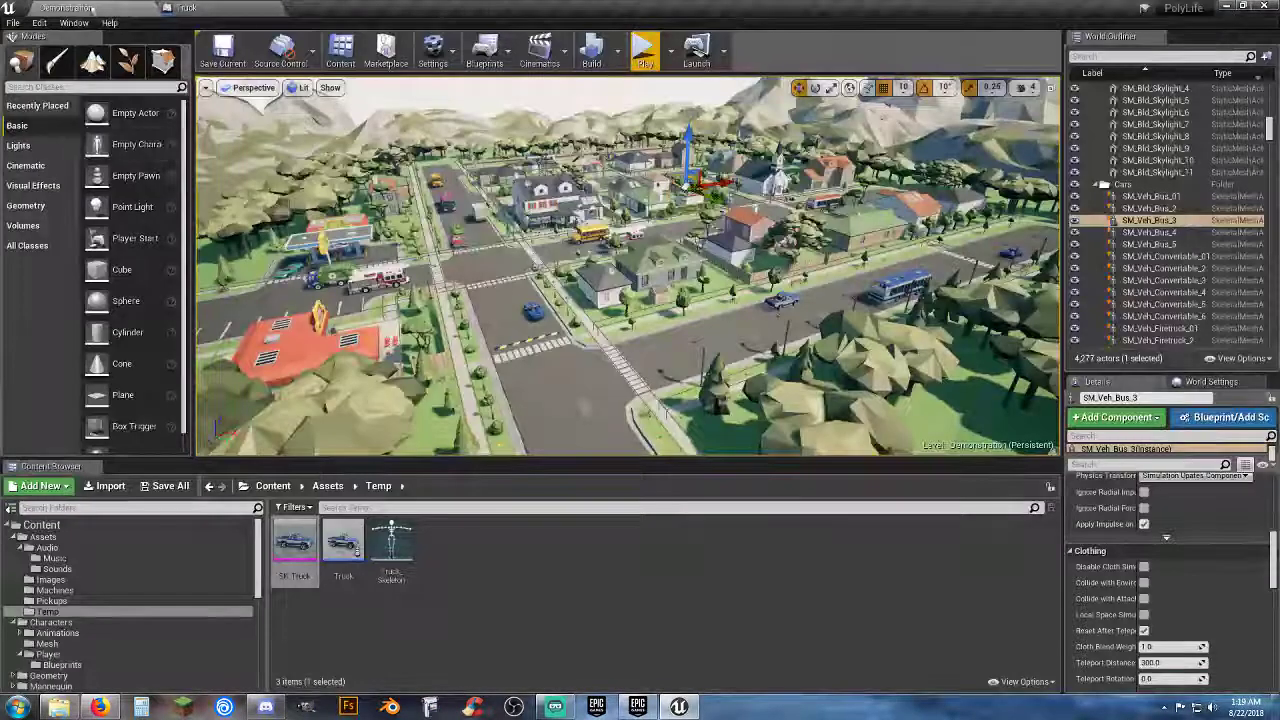
Apply SK_Truck as the preview mesh of Truck_Skeleton, save the skeleton asset and close its editor.
{"action": "double_click", "coordinate": [391, 543]}
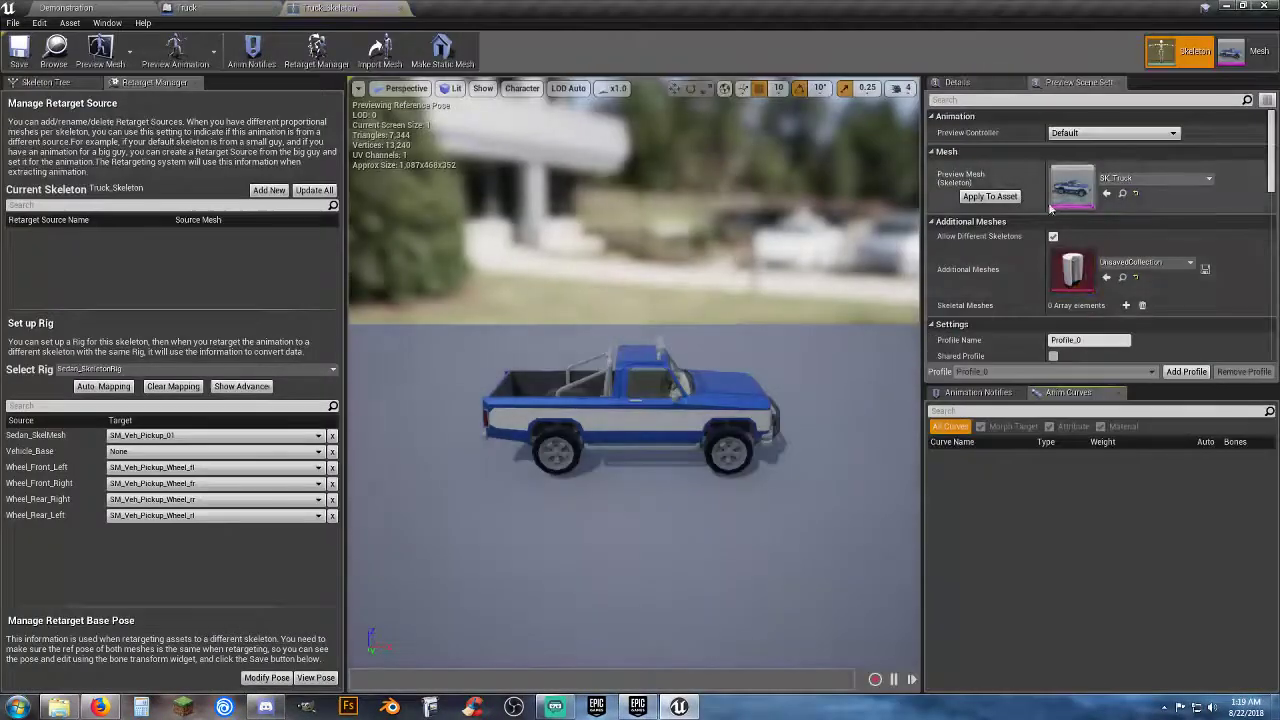
{"action": "left_click", "coordinate": [989, 196]}
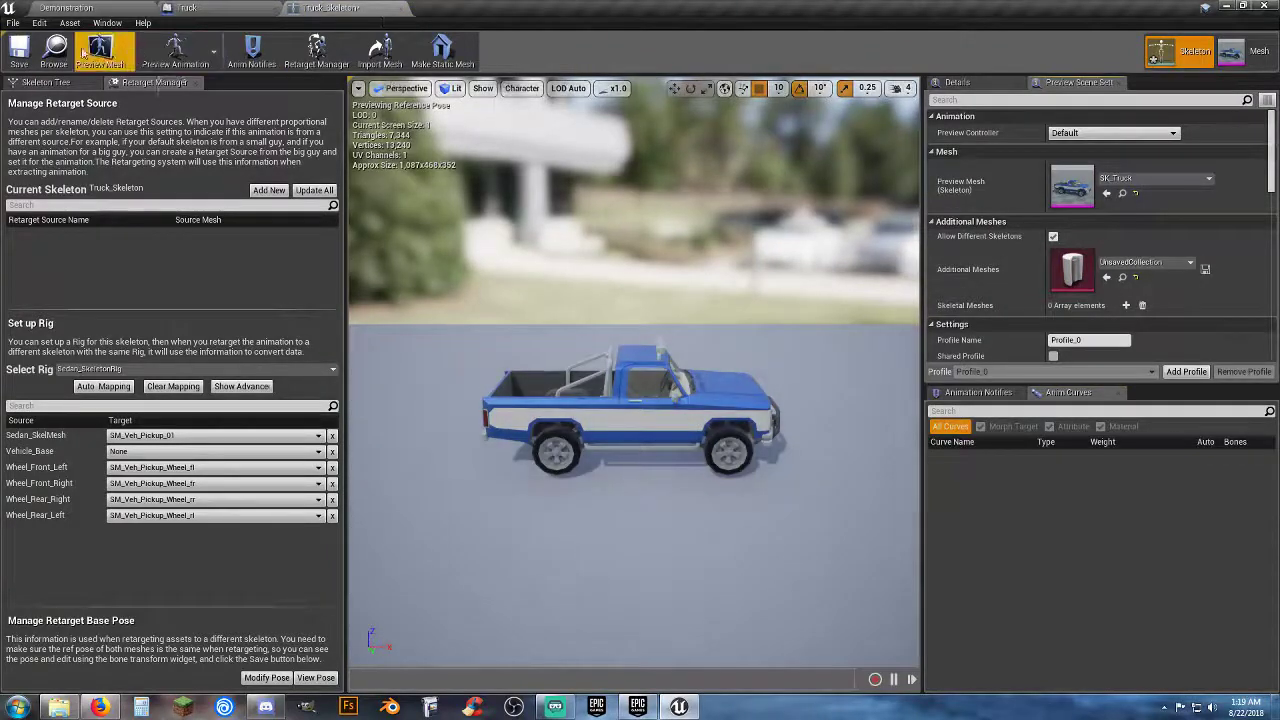
{"action": "left_click", "coordinate": [19, 48]}
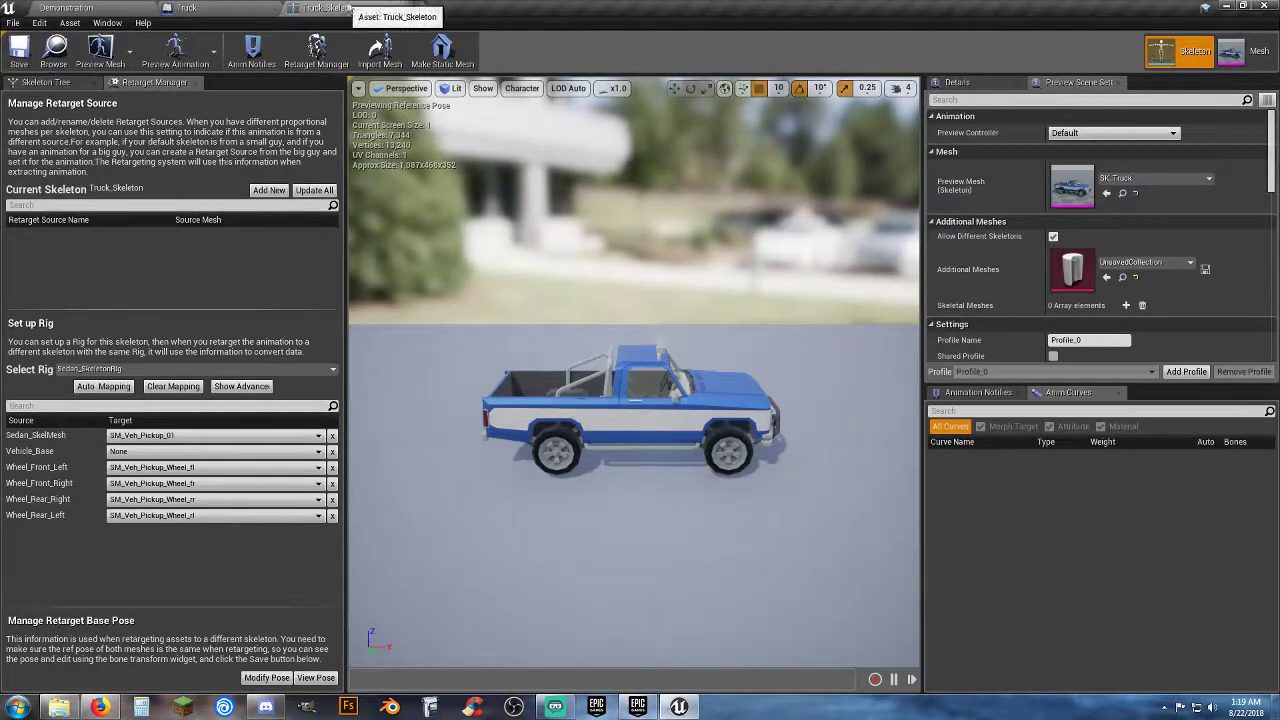
{"action": "left_click", "coordinate": [404, 7]}
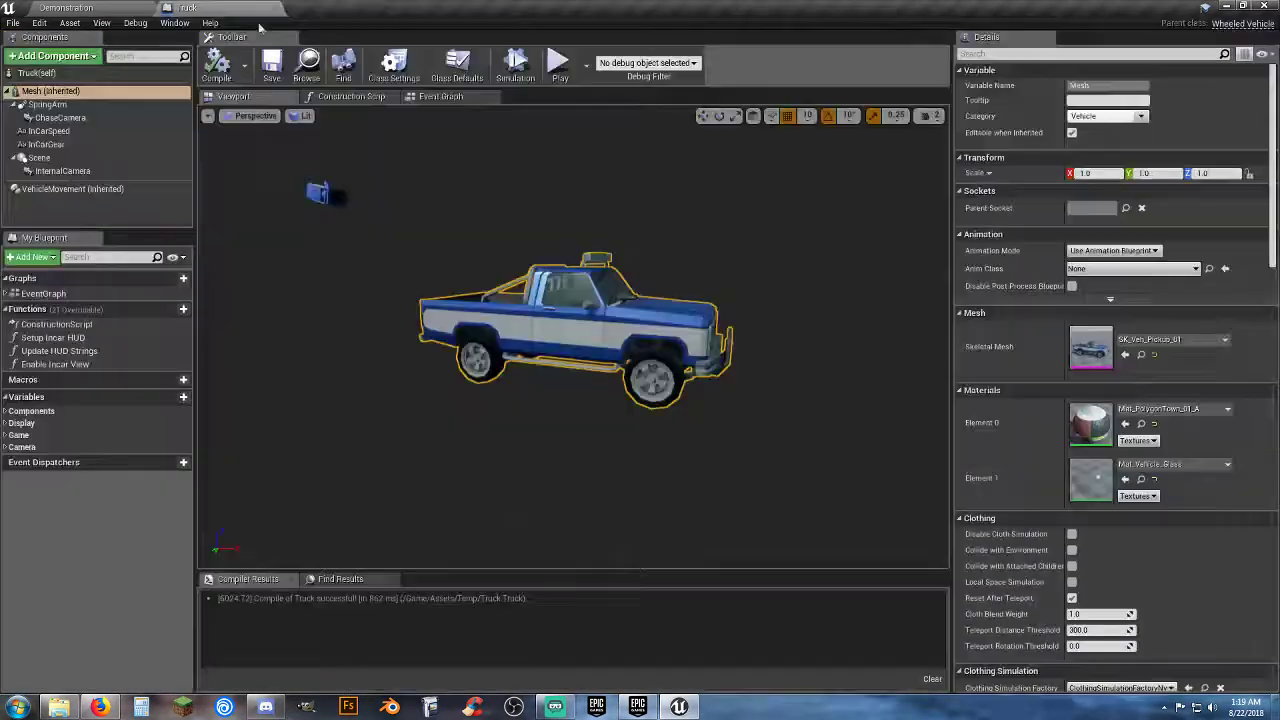
{"action": "left_click", "coordinate": [100, 8]}
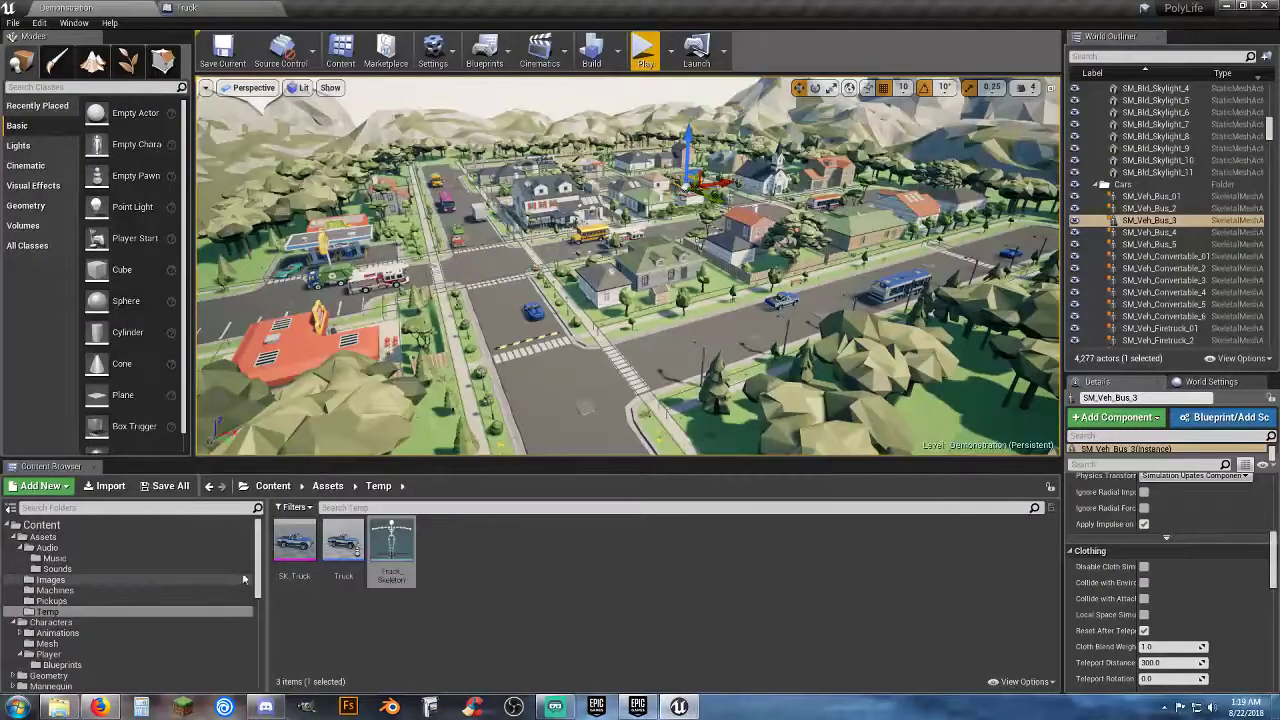
Start a duplicate-and-retarget of Sedan_AnimBP from Vehicle/Sedan with Truck_Skeleton as the target skeleton.
{"action": "scroll", "coordinate": [240, 565], "scroll_direction": "down", "scroll_amount": 10}
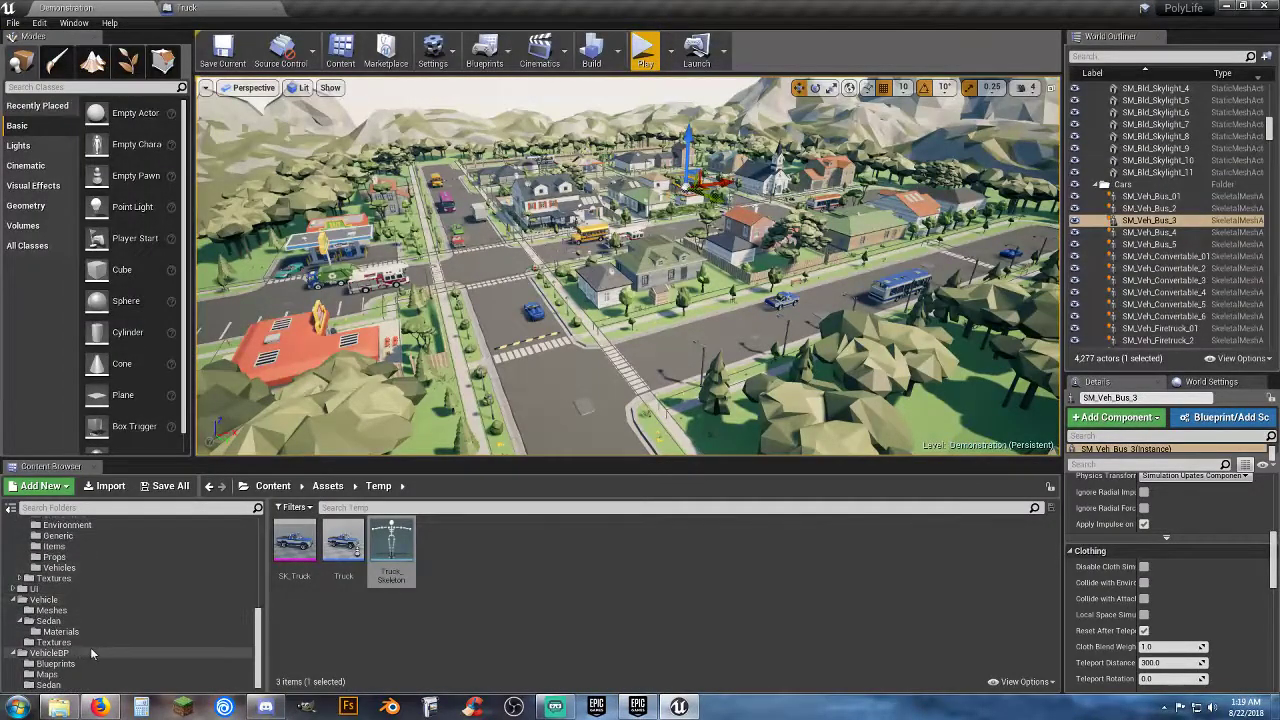
{"action": "left_click", "coordinate": [88, 622]}
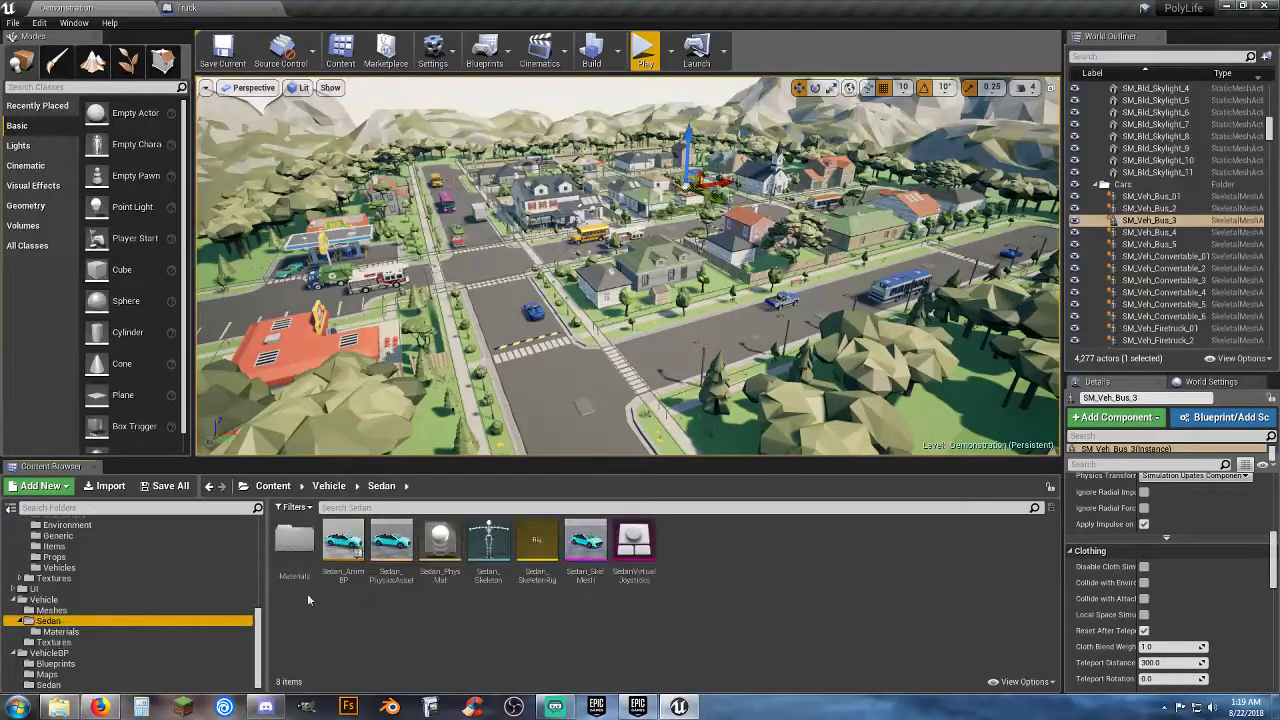
{"action": "right_click", "coordinate": [345, 548]}
{"action": "mouse_move", "coordinate": [465, 287]}
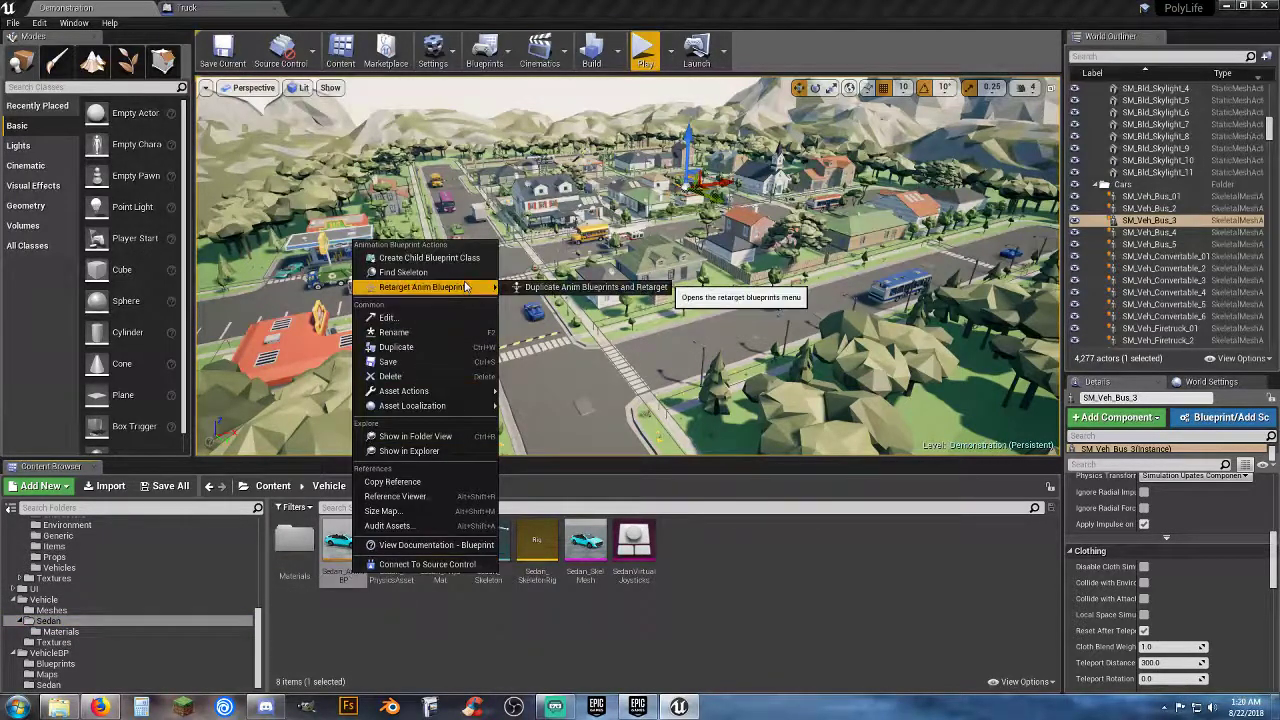
{"action": "left_click", "coordinate": [592, 287]}
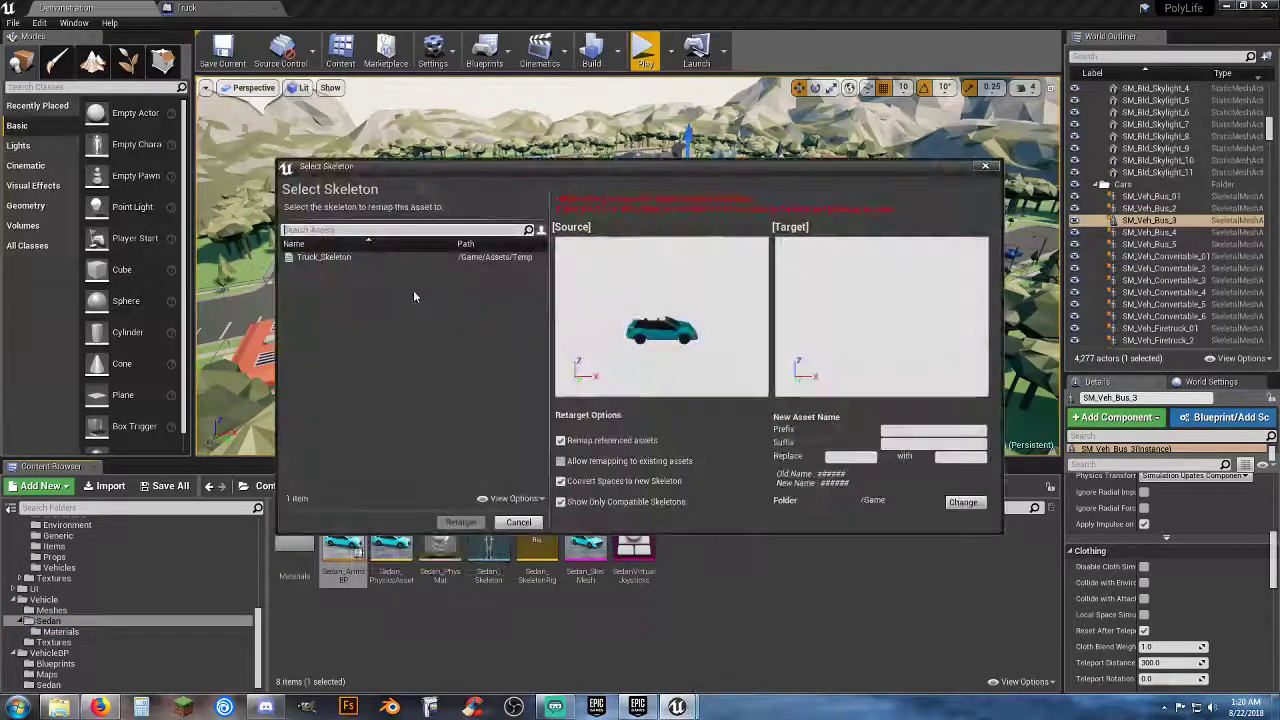
{"action": "left_click", "coordinate": [345, 257]}
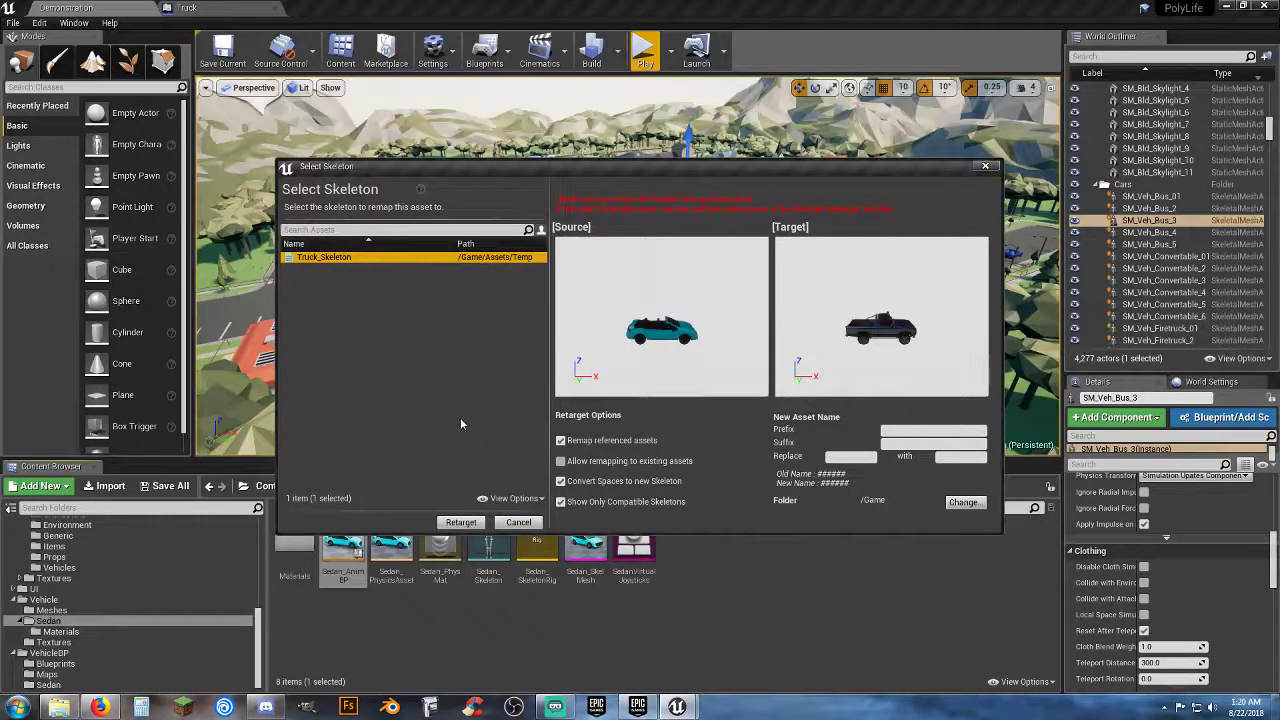
Set the destination folder of the retargeted animation blueprint to Assets/Temp.
{"action": "left_click", "coordinate": [461, 522]}
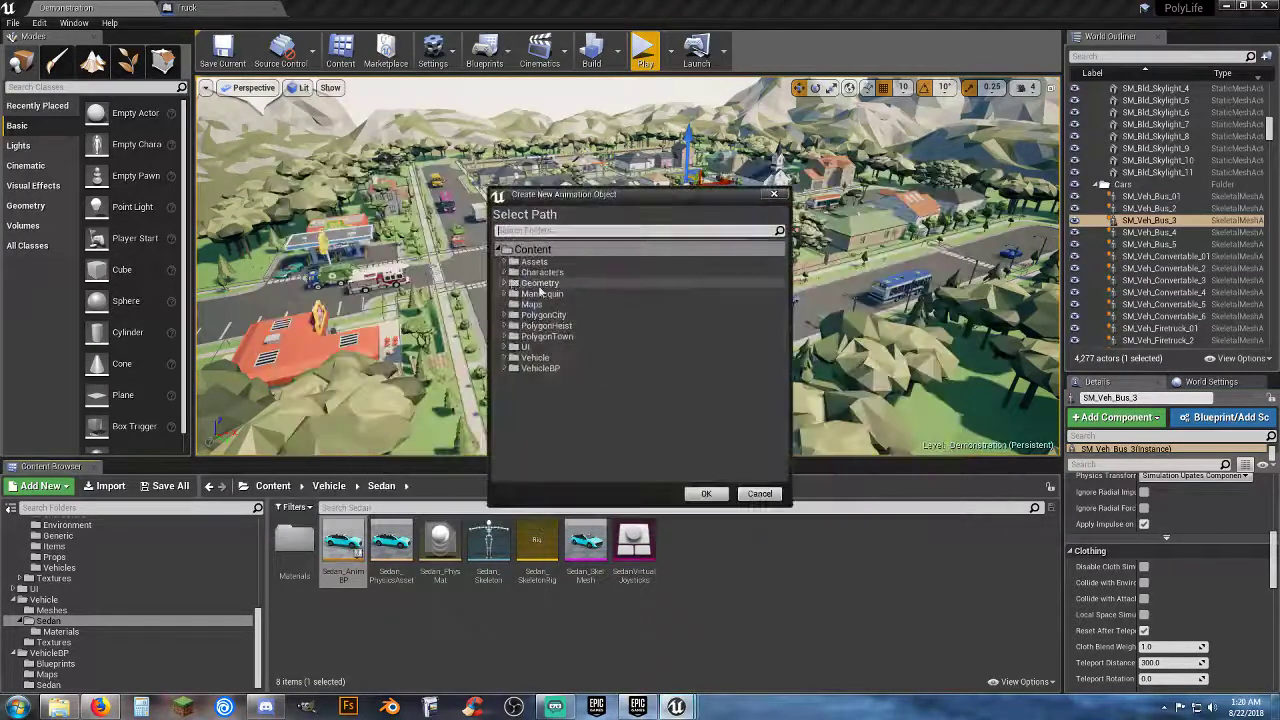
{"action": "left_click", "coordinate": [511, 262]}
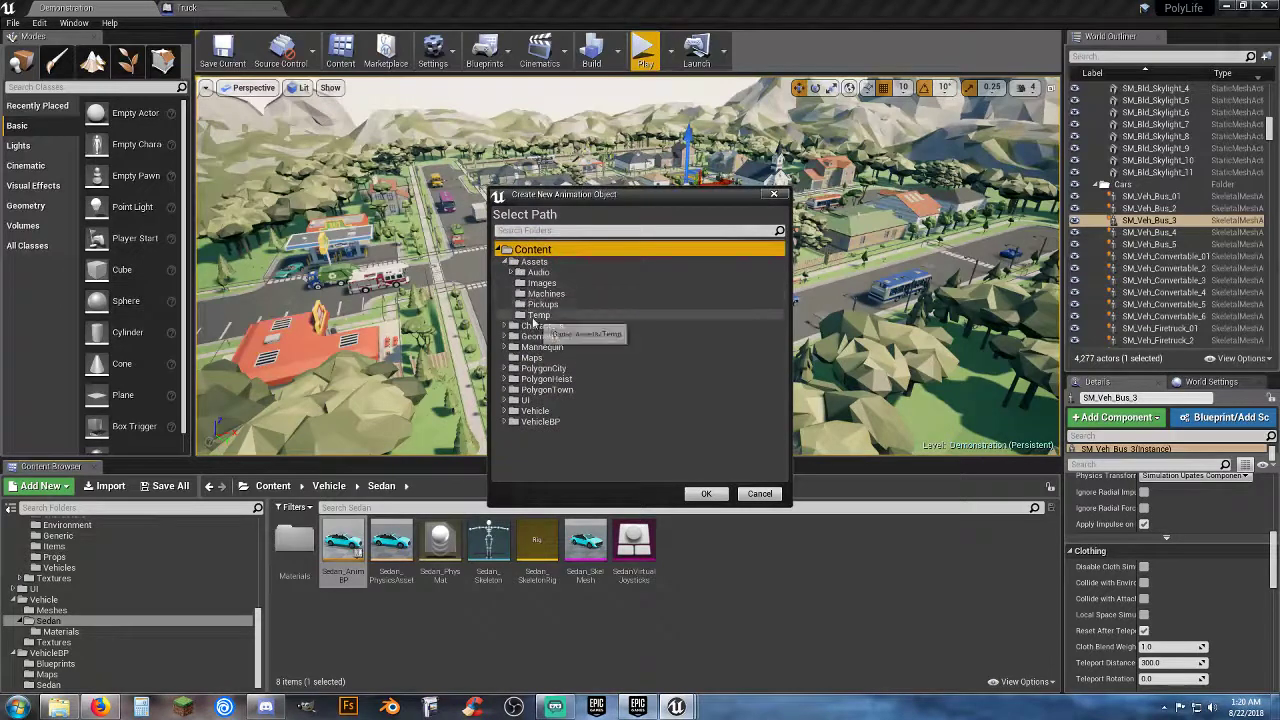
{"action": "left_click", "coordinate": [538, 315]}
{"action": "left_click", "coordinate": [706, 493]}
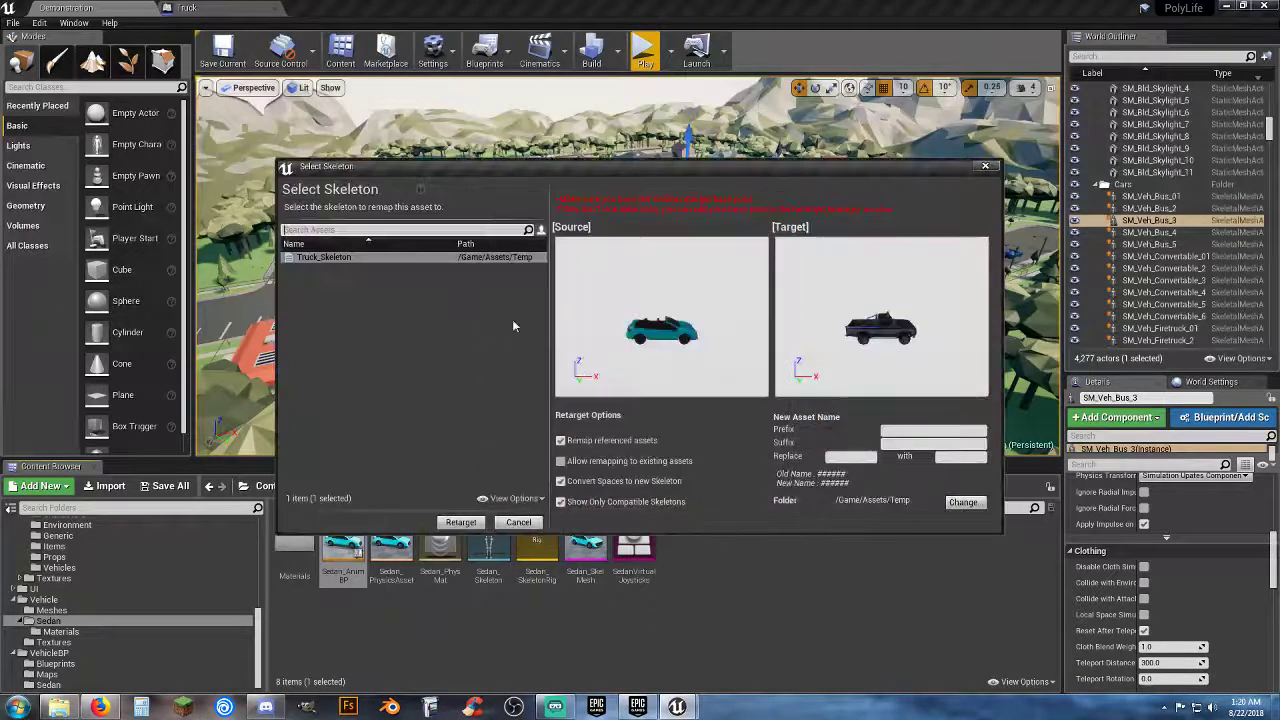
Replace "Sedan_" with "Truck_" in the new asset name and run the retarget.
{"action": "left_click", "coordinate": [843, 458]}
{"action": "type", "text": "Se"}
{"action": "type", "text": "T"}
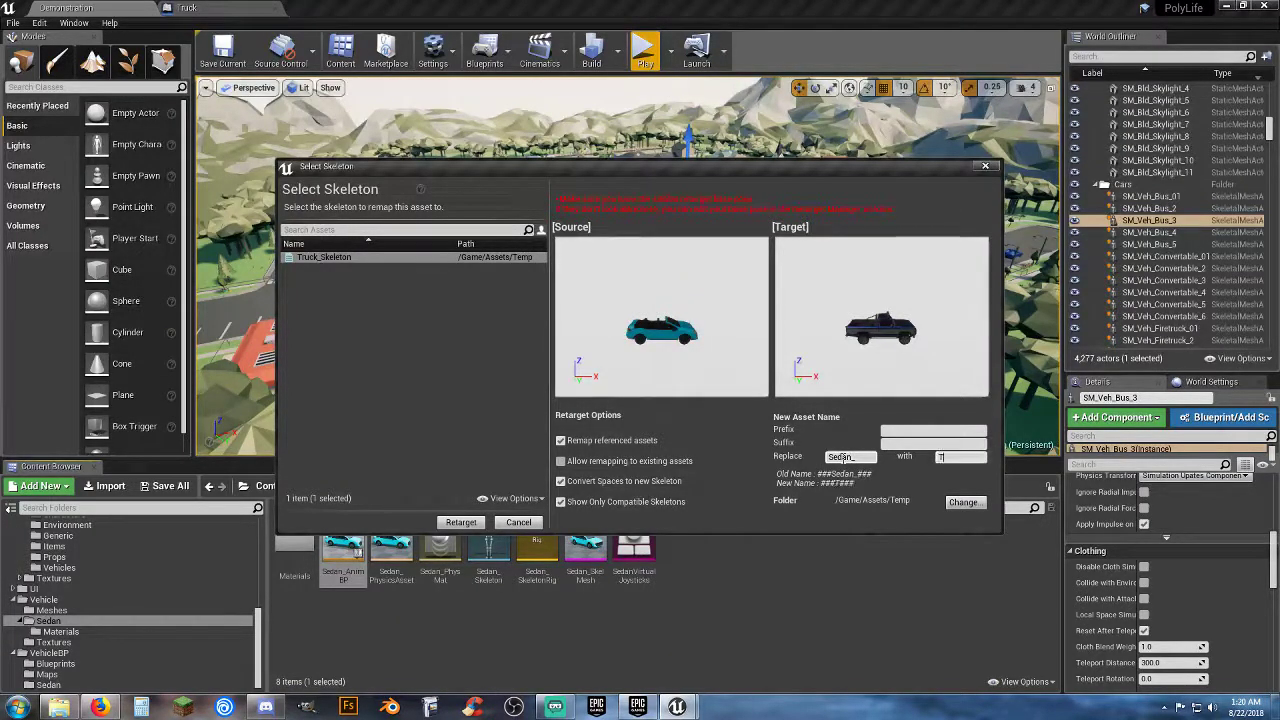
{"action": "type", "text": "ruck_"}
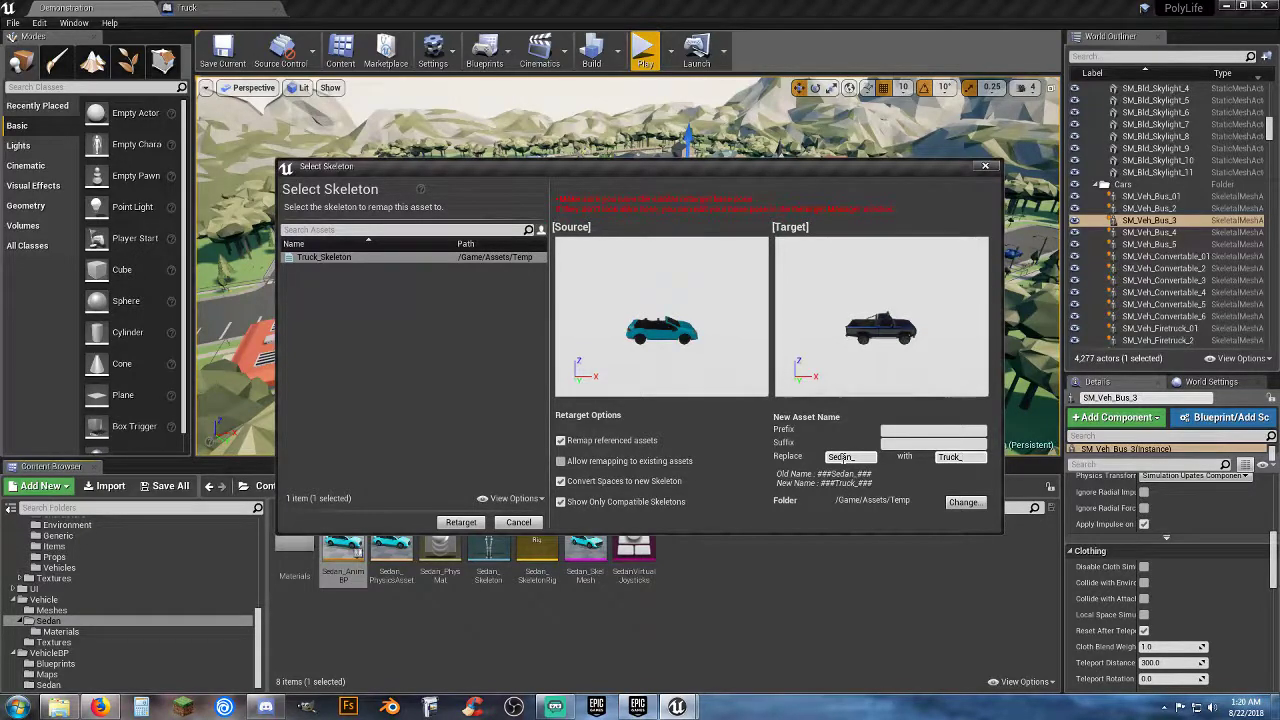
{"action": "left_click", "coordinate": [458, 522]}
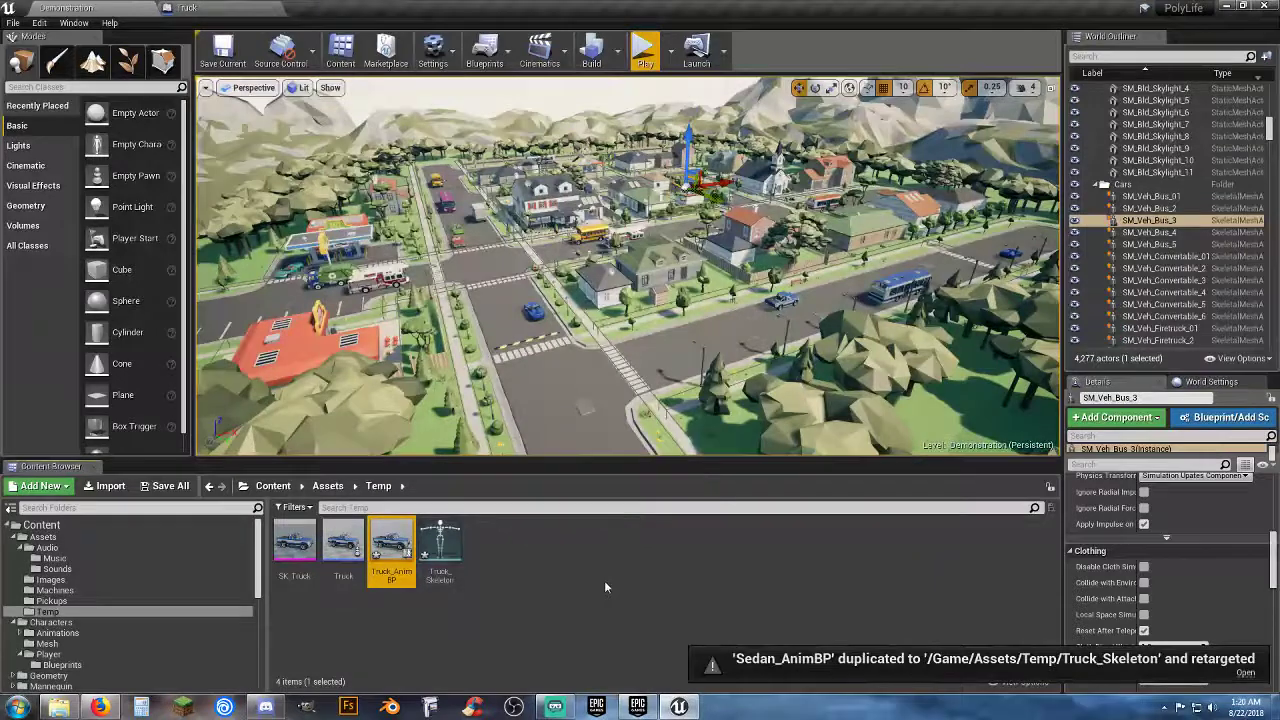
{"action": "left_click", "coordinate": [600, 580]}
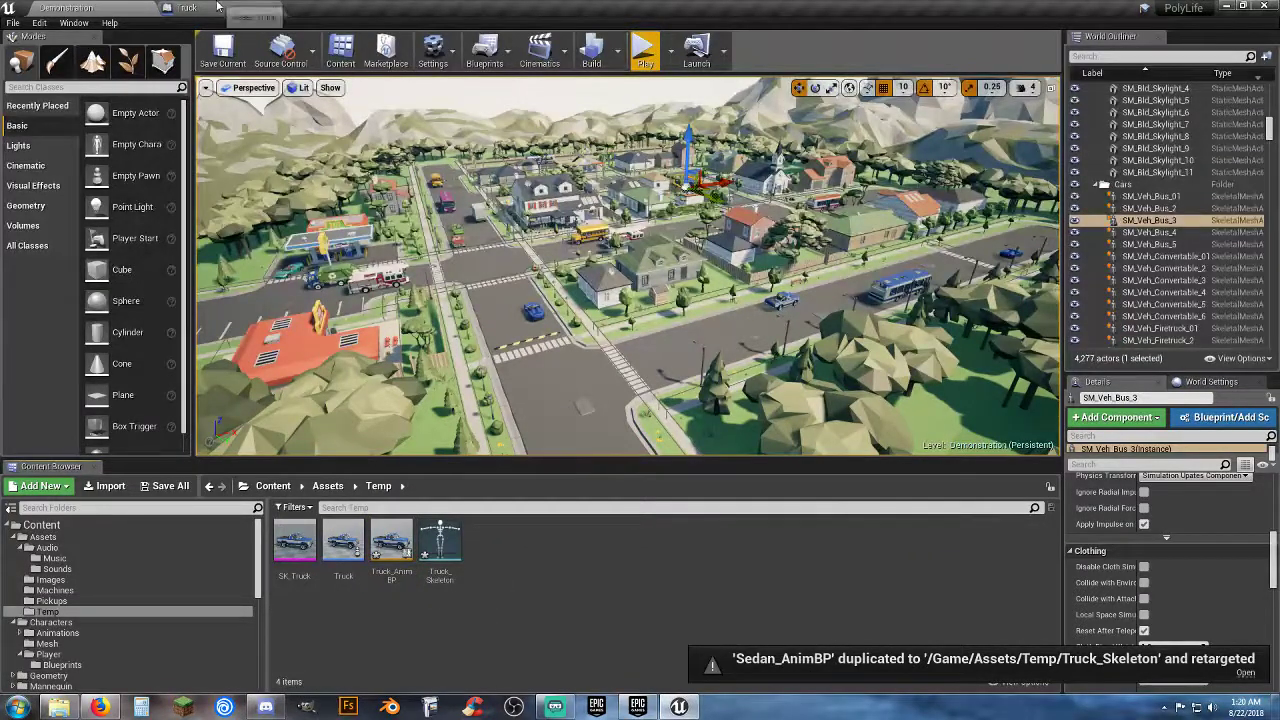
Set the Anim Class of the Truck blueprint's mesh to Truck_AnimBP, then compile and save the blueprint.
{"action": "left_click", "coordinate": [206, 9]}
{"action": "left_click", "coordinate": [1135, 268]}
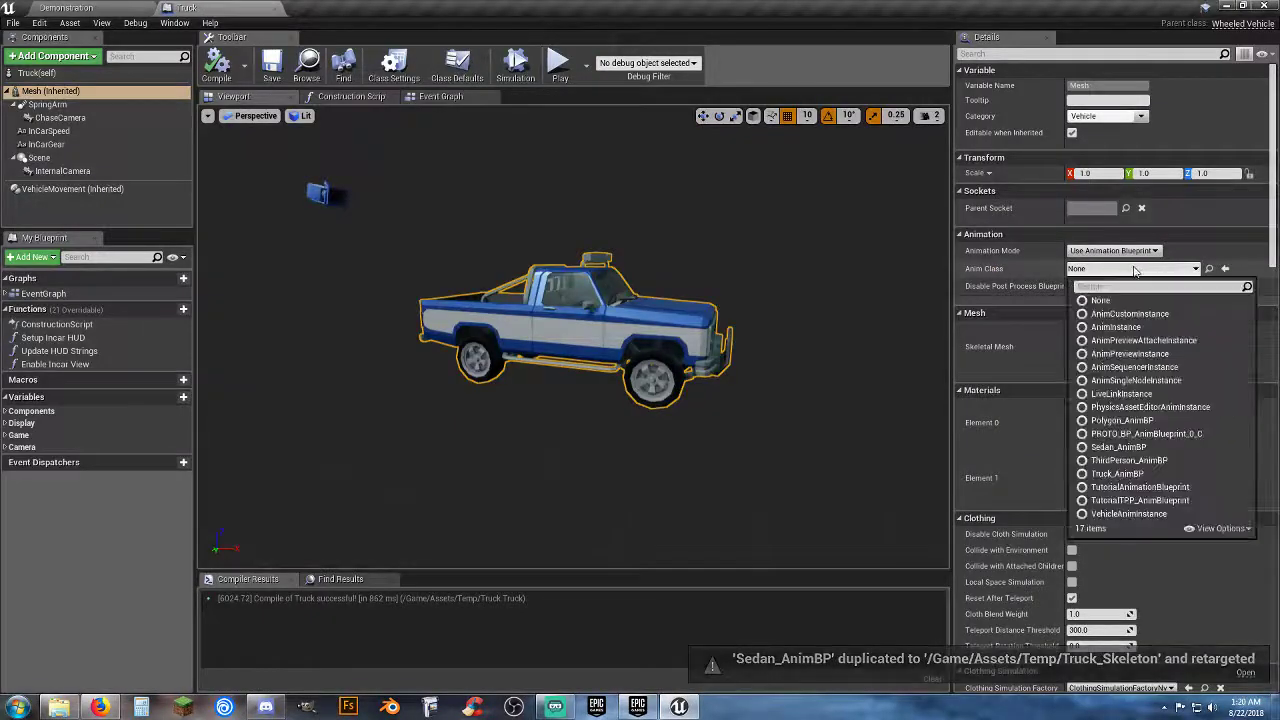
{"action": "left_click", "coordinate": [1117, 473]}
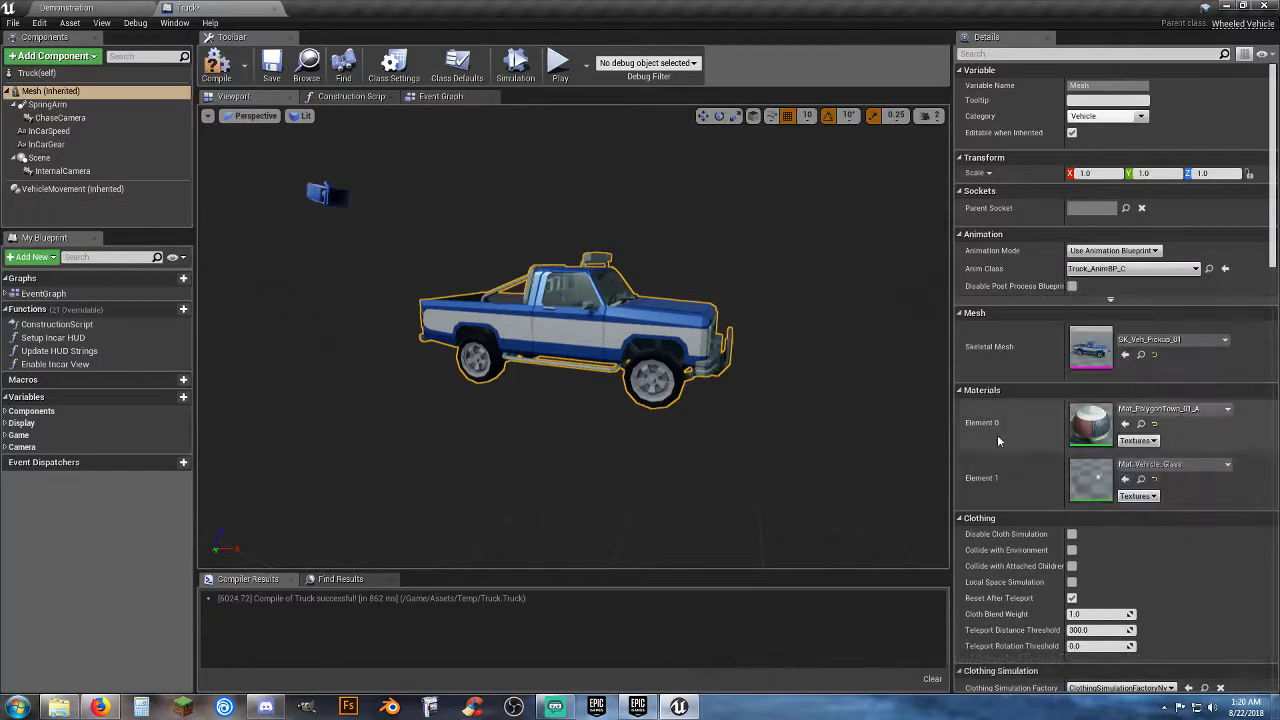
{"action": "left_click", "coordinate": [217, 62]}
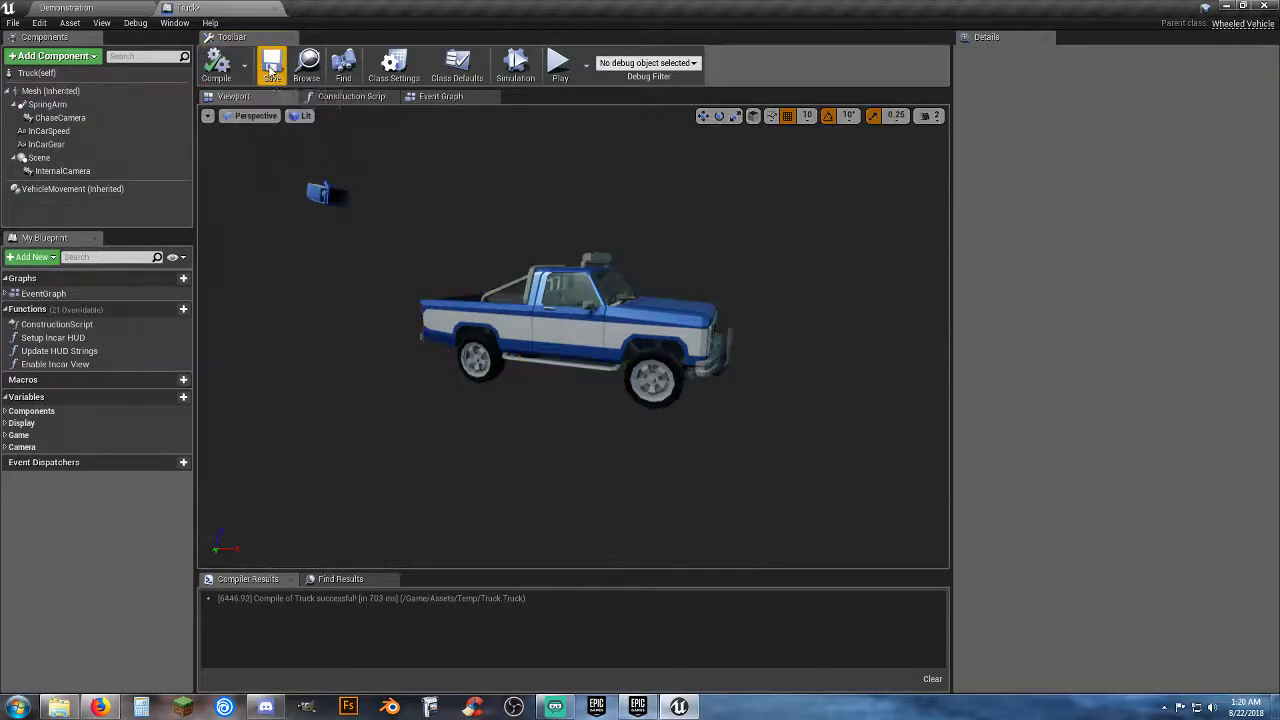
Close the Truck blueprint and save the modified Truck_AnimBP, Truck_Skeleton and Sedan_Skeleton assets.
{"action": "left_click", "coordinate": [277, 8]}
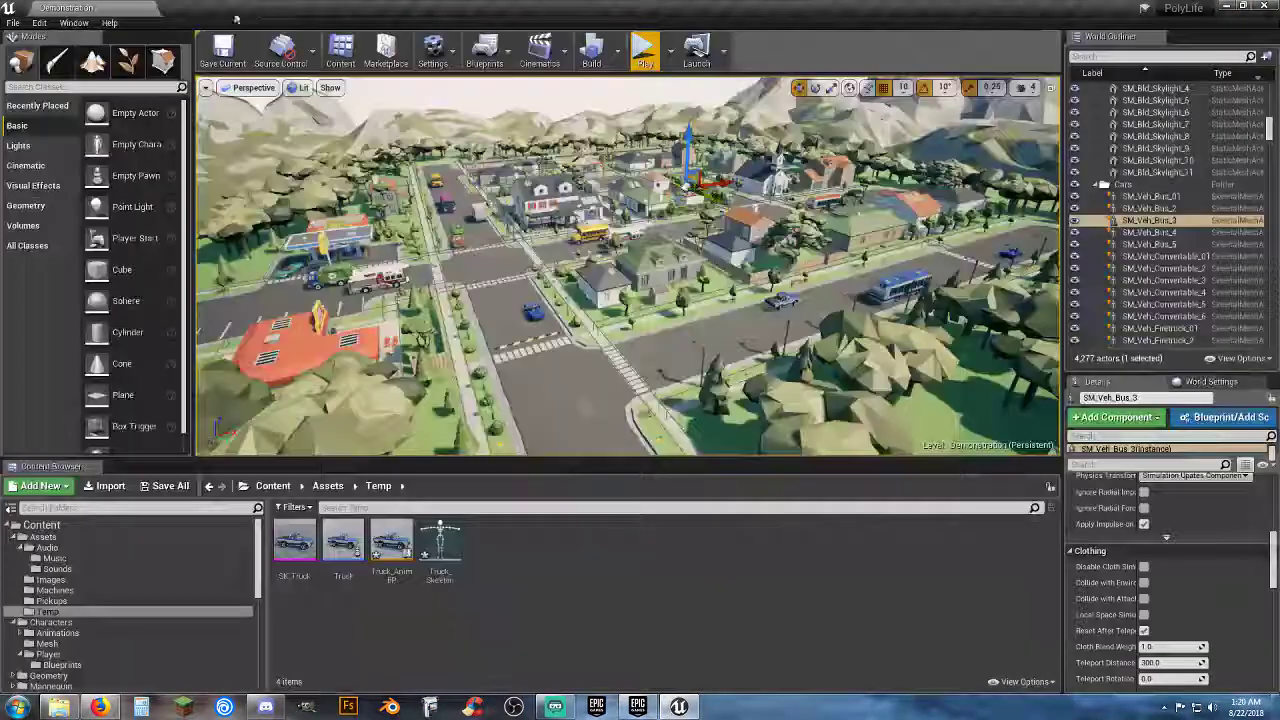
{"action": "left_click", "coordinate": [165, 486]}
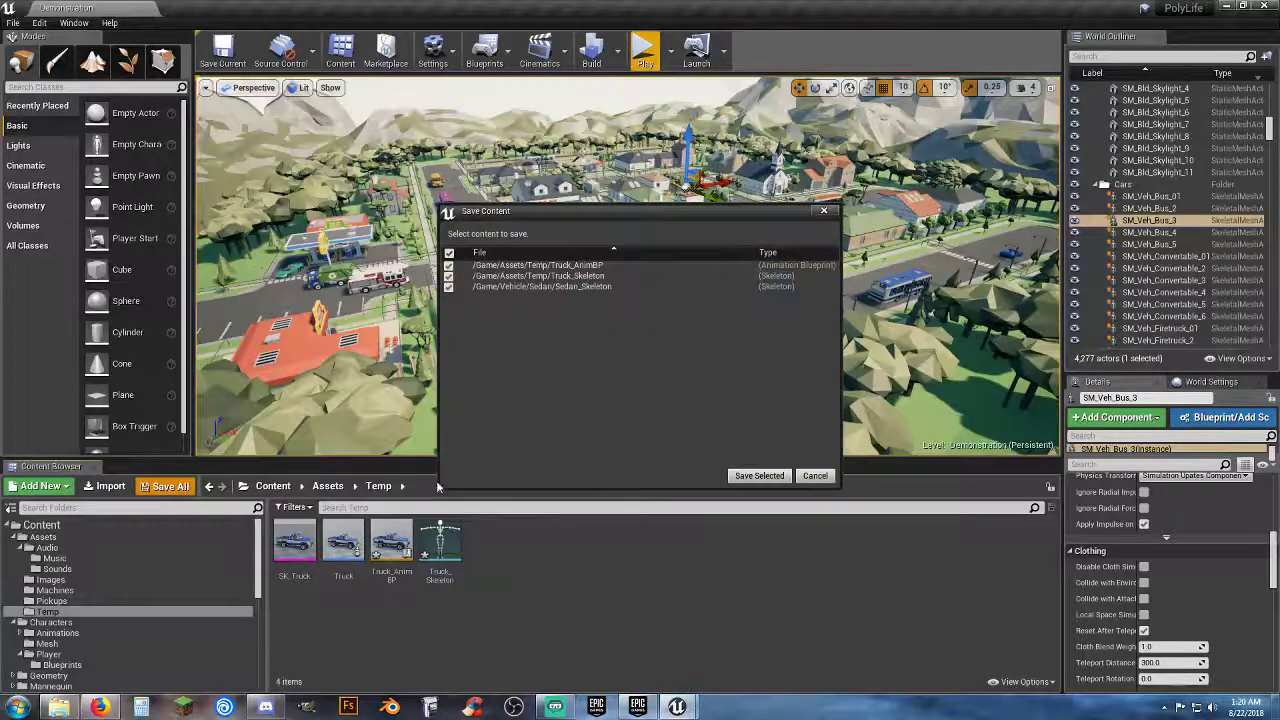
{"action": "left_click", "coordinate": [750, 475]}
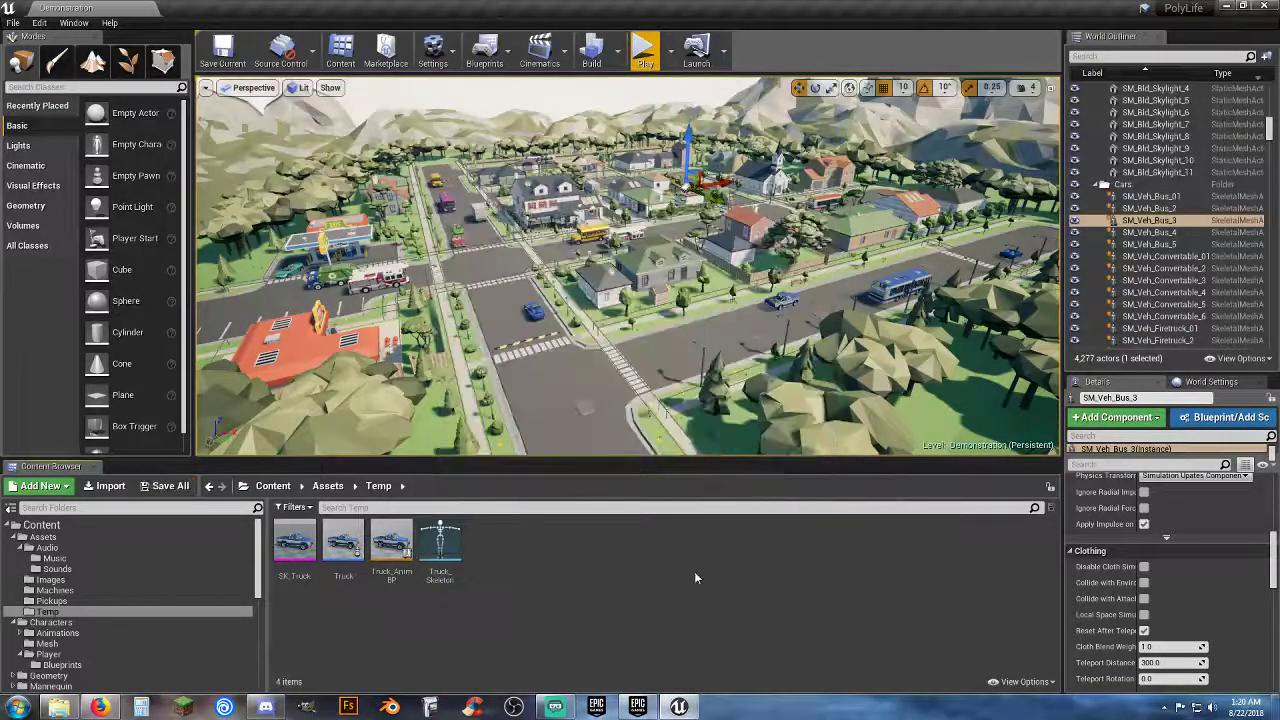
Set the level's Default Pawn Class to Truck in the world's game mode settings.
{"action": "left_click", "coordinate": [1210, 382]}
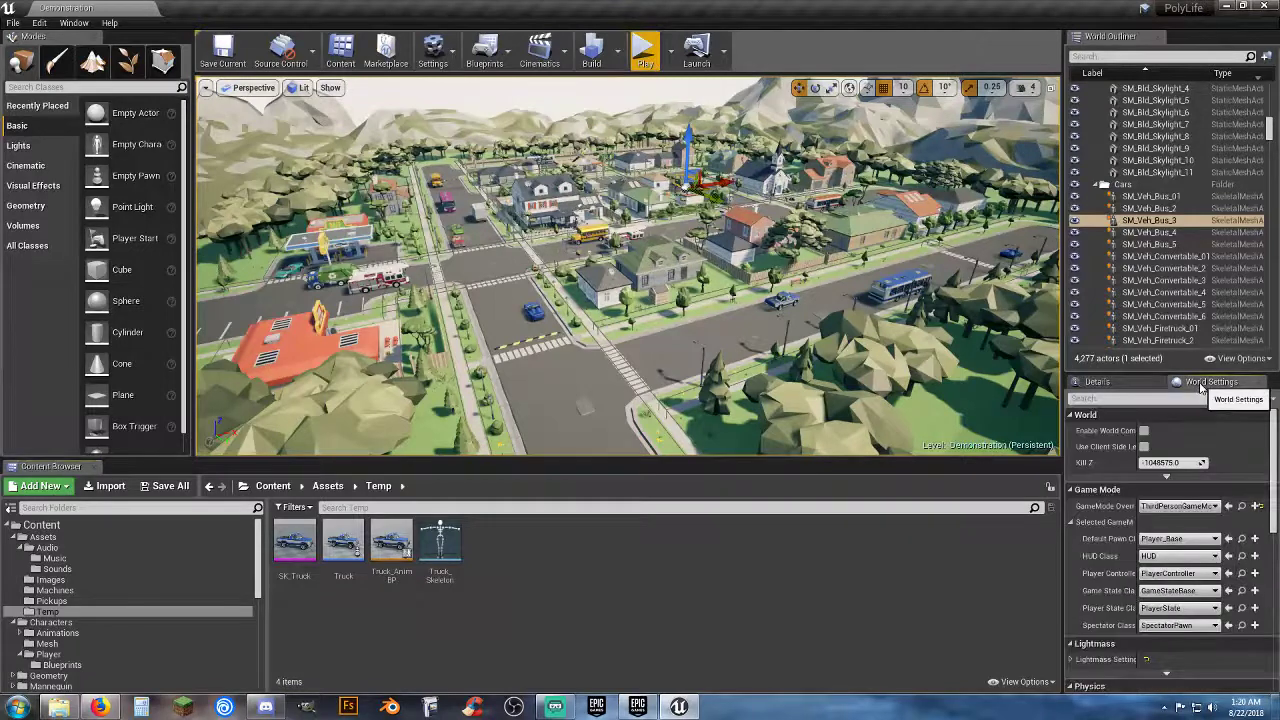
{"action": "left_click", "coordinate": [1190, 540]}
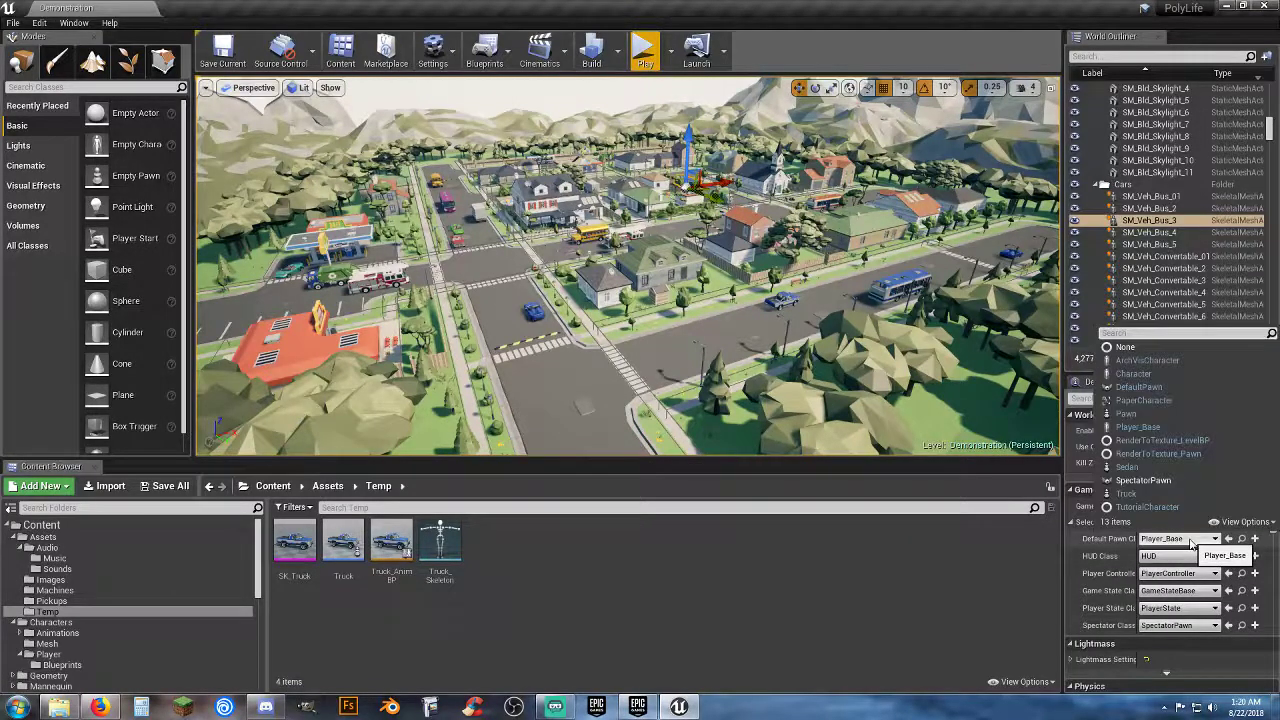
{"action": "left_click", "coordinate": [1161, 494]}
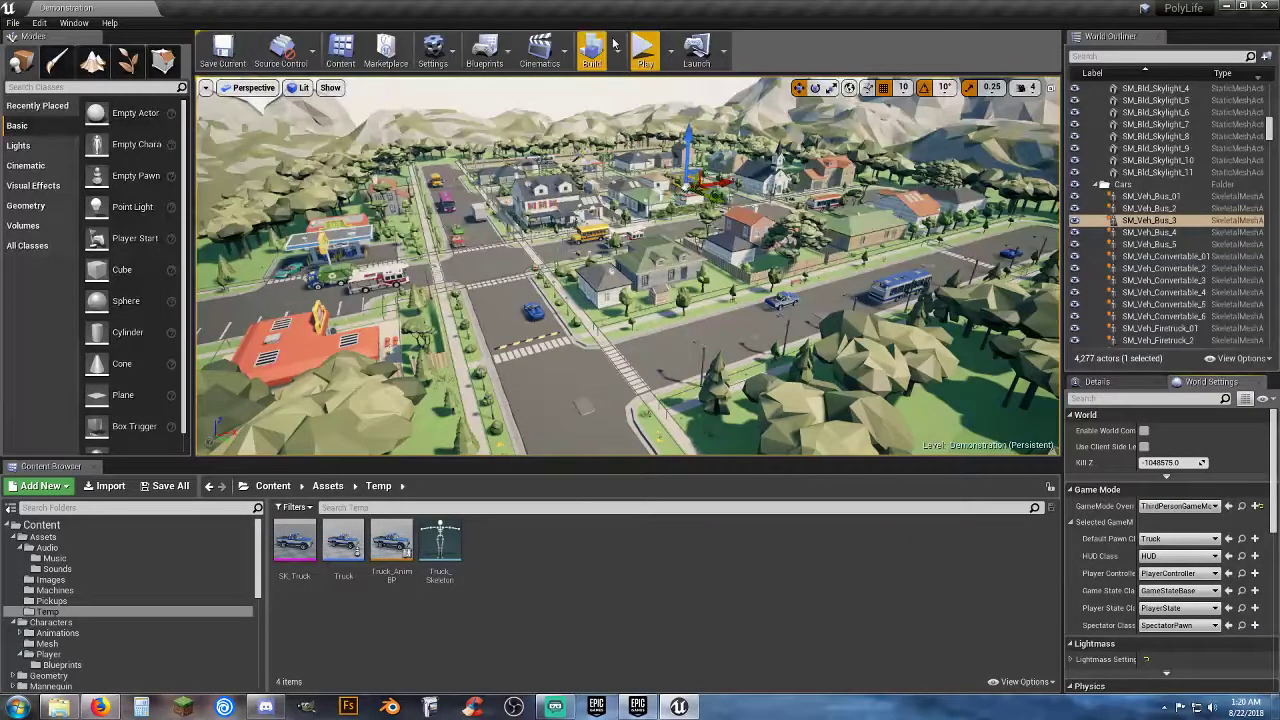
Play-test the level by driving the truck through the town streets, over the grass hills and up to a house garage, and end the play session.
{"action": "left_click", "coordinate": [645, 50]}
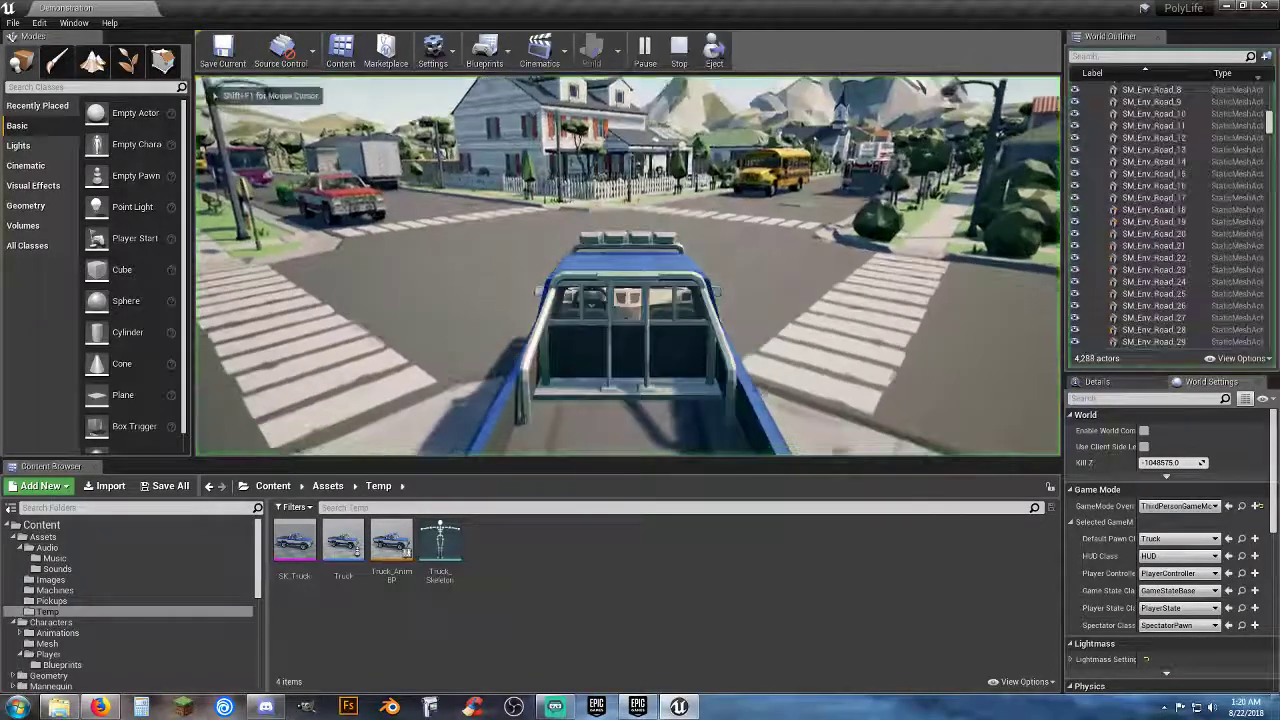
{"action": "key", "text": "w"}
{"action": "key", "text": "a"}
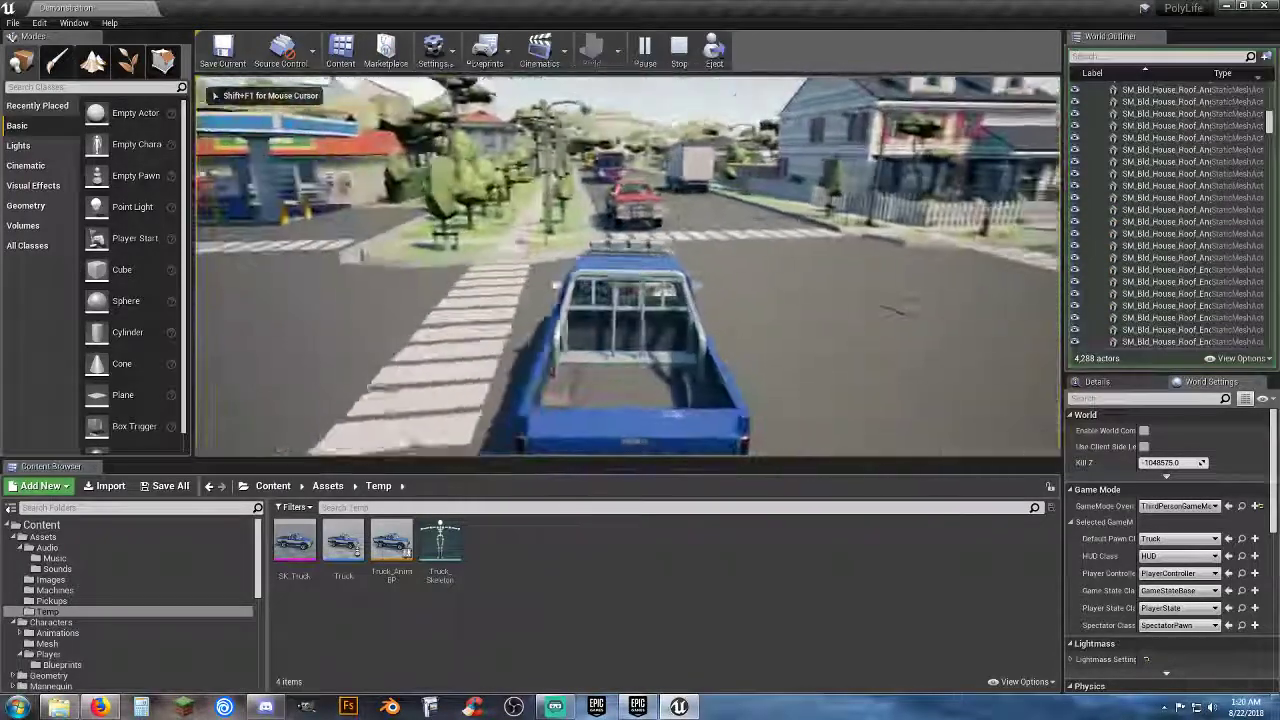
{"action": "key", "text": "d"}
{"action": "key", "text": "w"}
{"action": "key", "text": "d"}
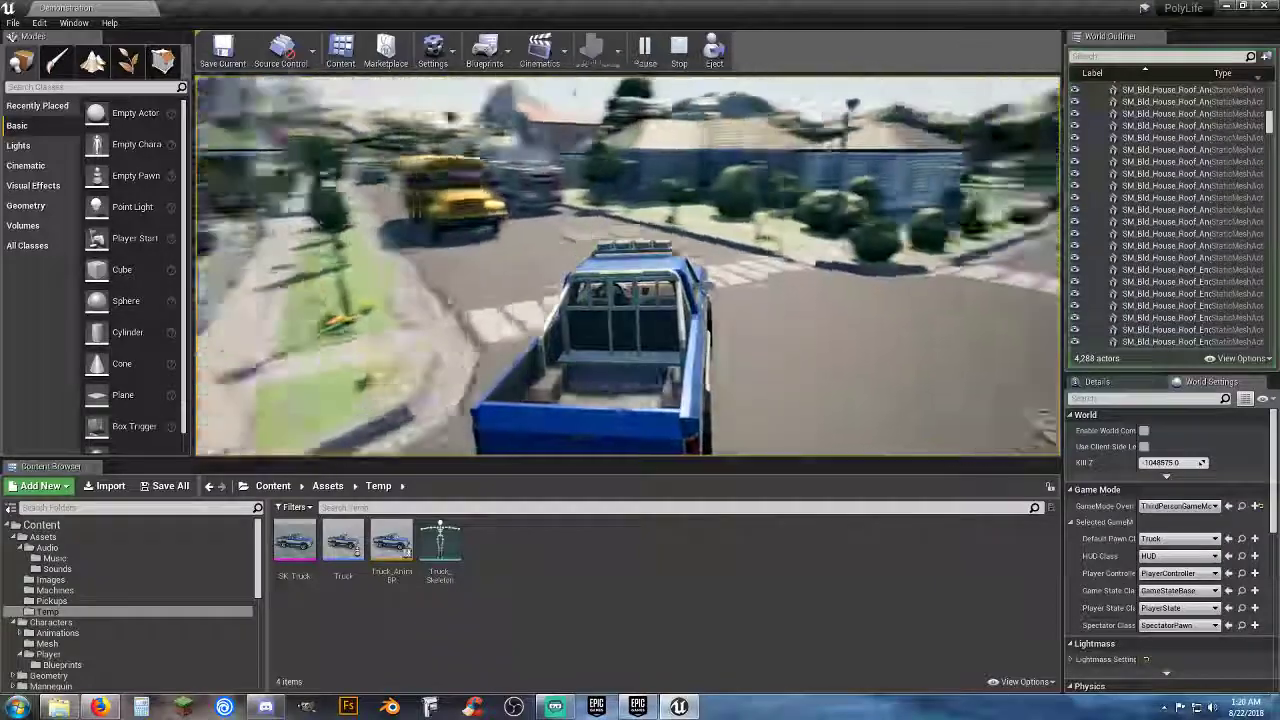
{"action": "key", "text": "w"}
{"action": "key", "text": "d"}
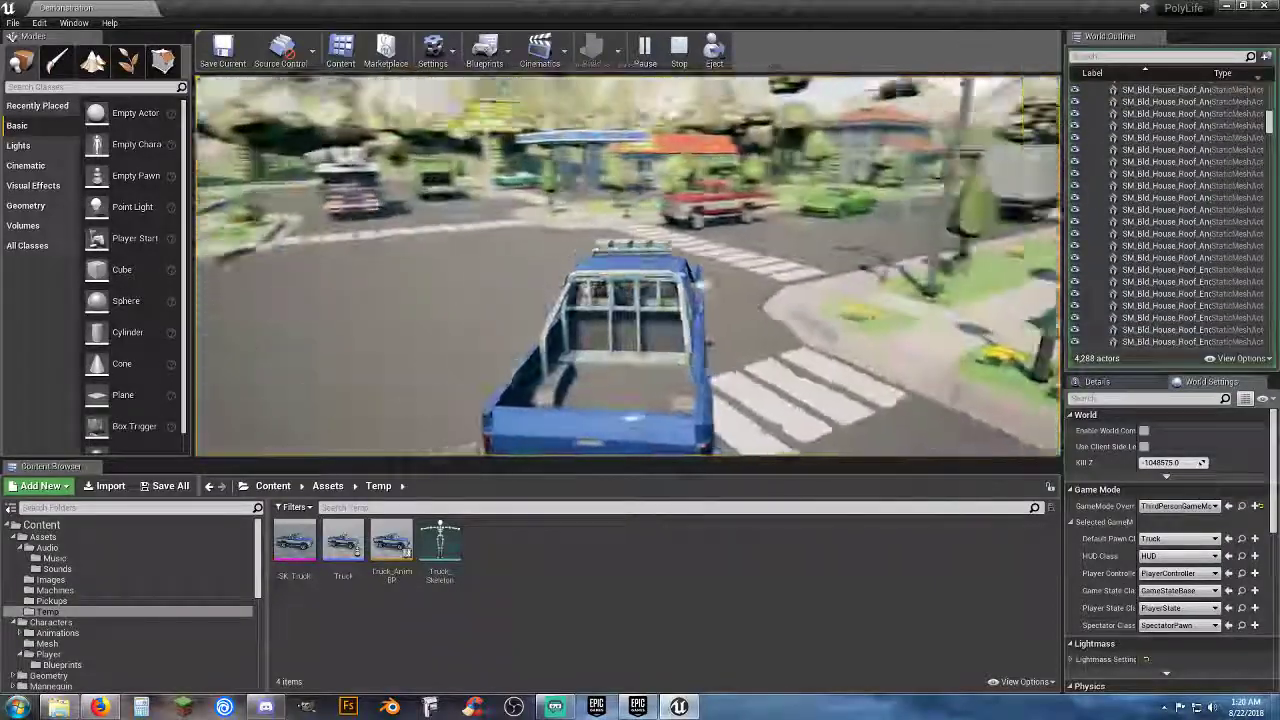
{"action": "key", "text": "w"}
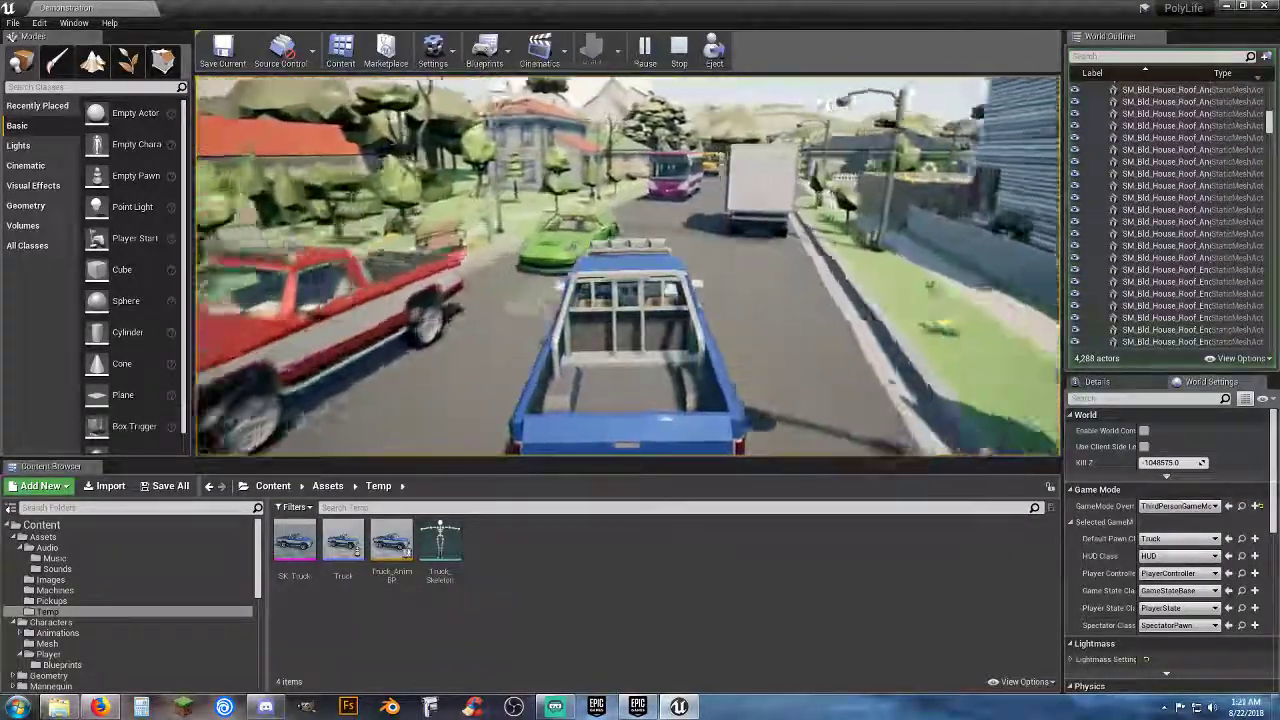
{"action": "key", "text": "w"}
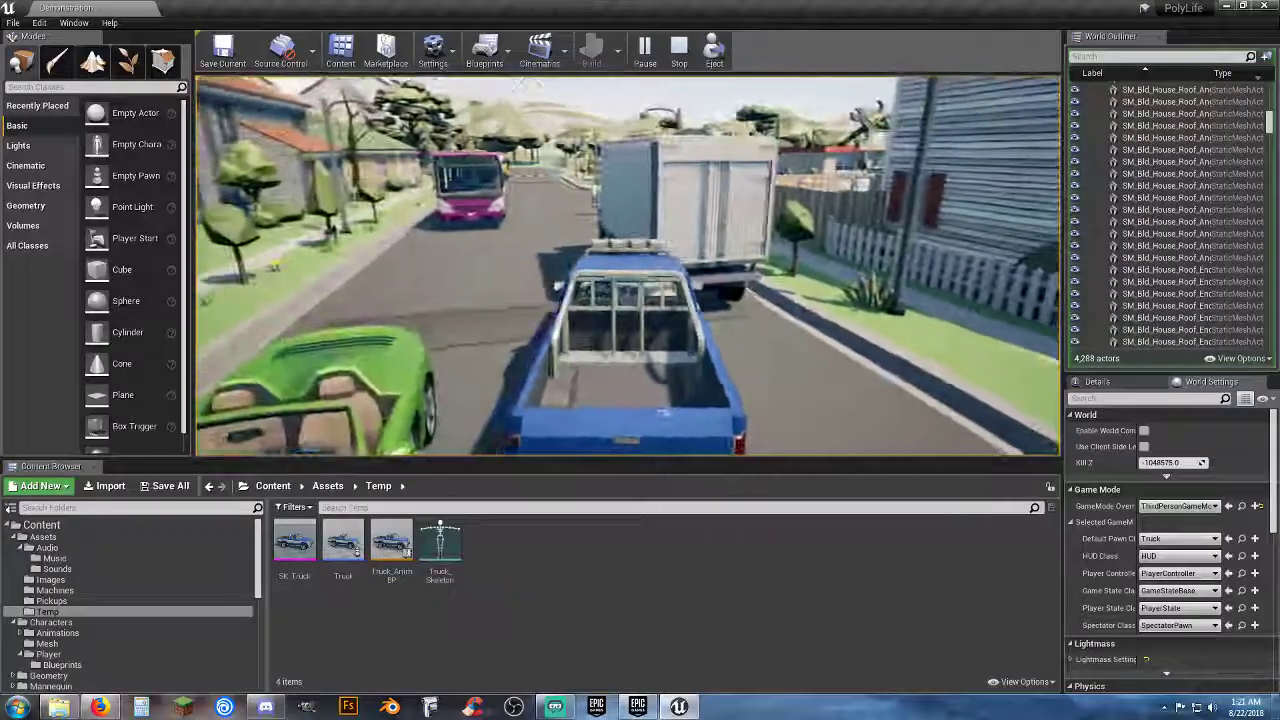
{"action": "key", "text": "w"}
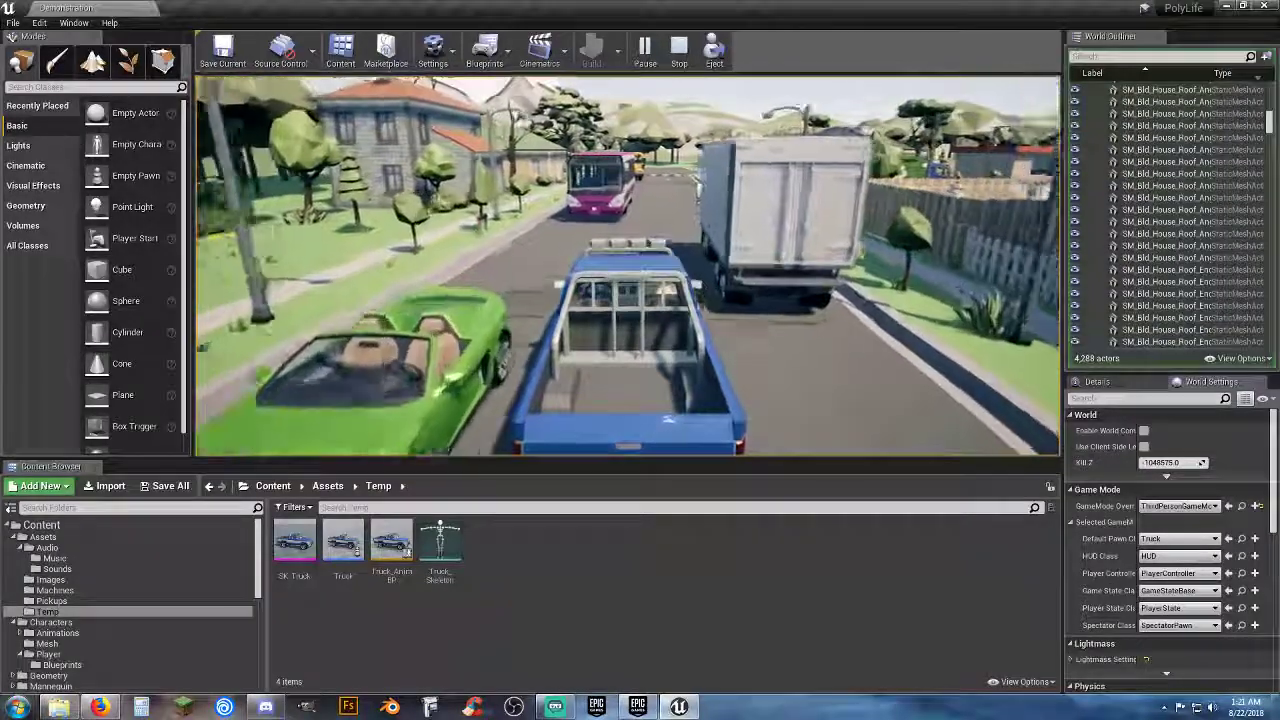
{"action": "key", "text": "w"}
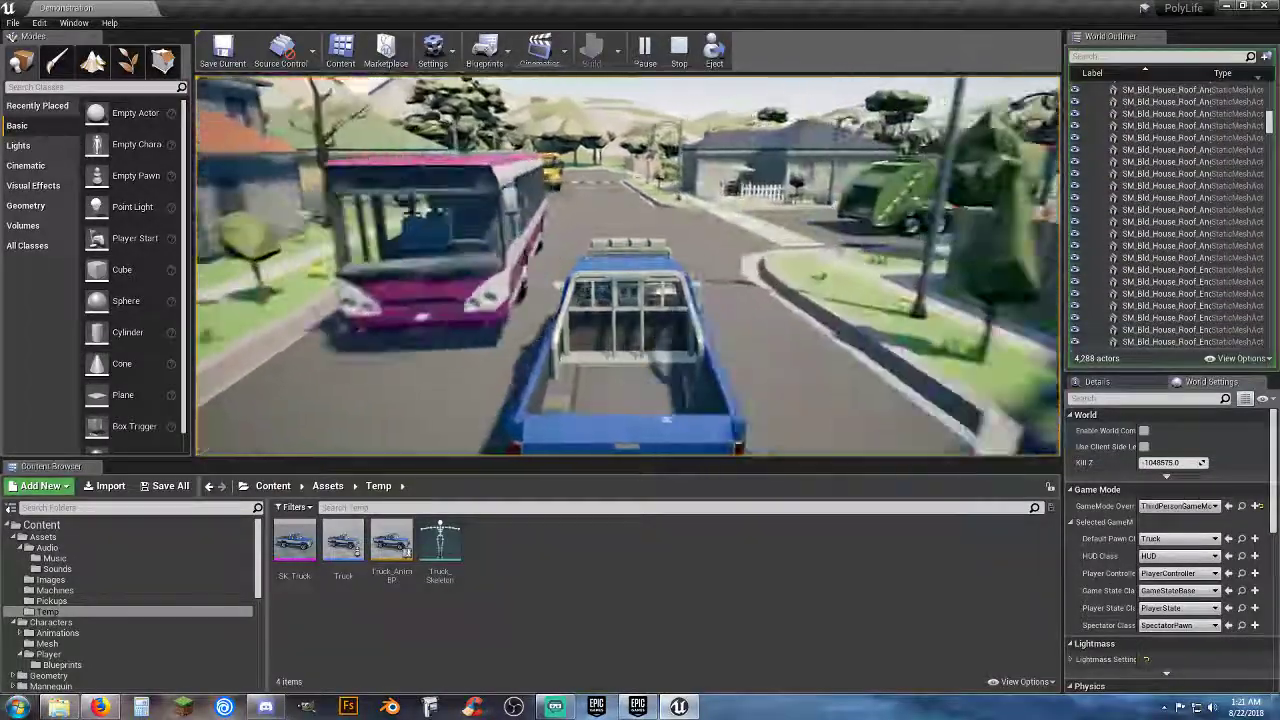
{"action": "key", "text": "w"}
{"action": "key", "text": "w"}
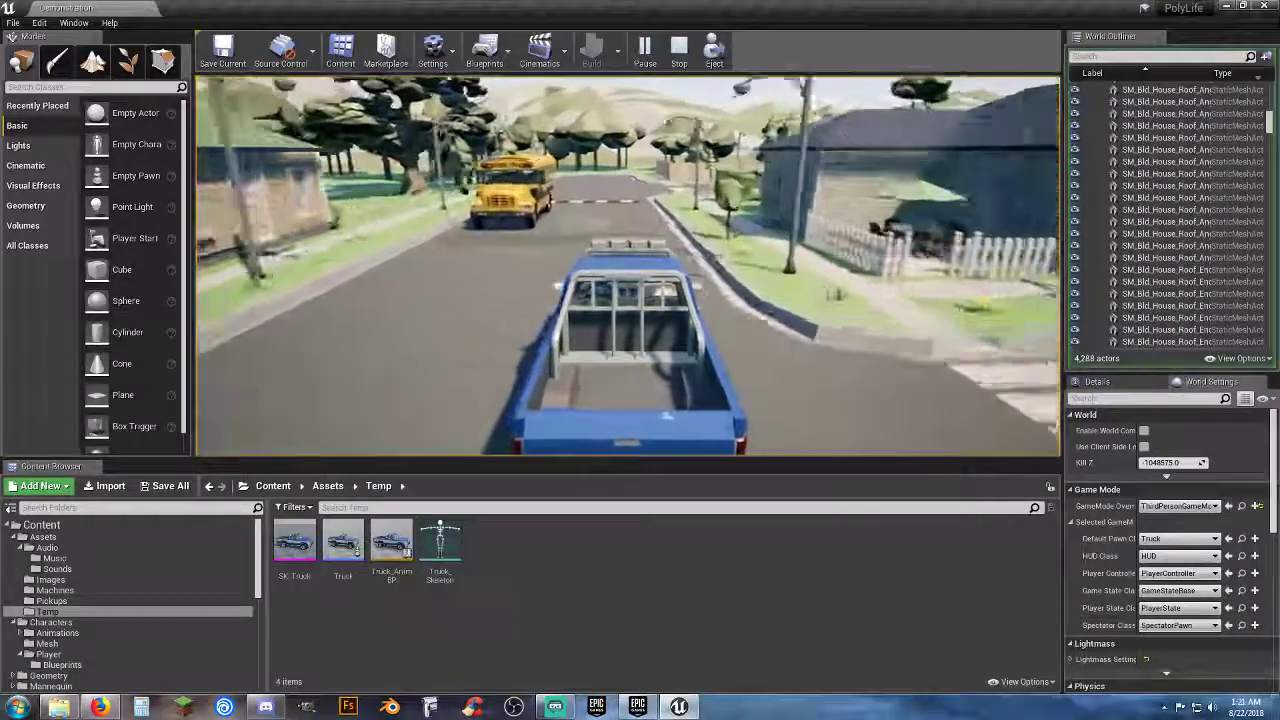
{"action": "key", "text": "w"}
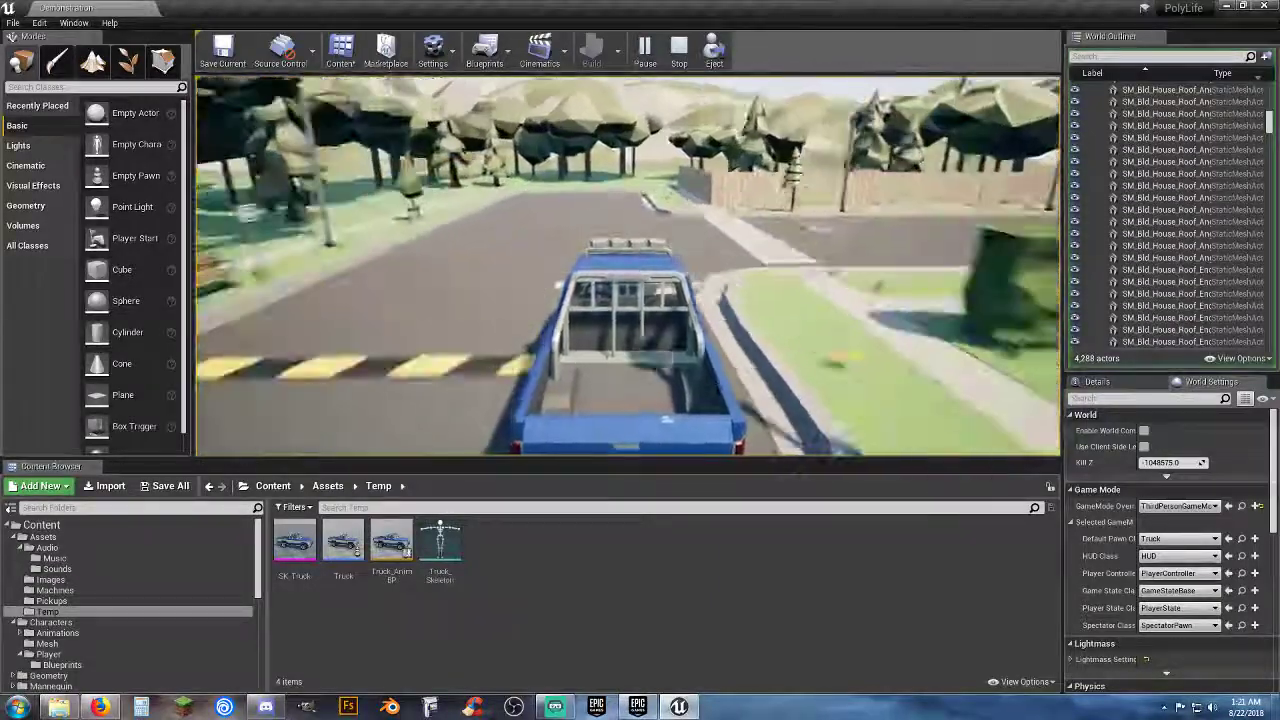
{"action": "key", "text": "w"}
{"action": "key", "text": "s"}
{"action": "key", "text": "a"}
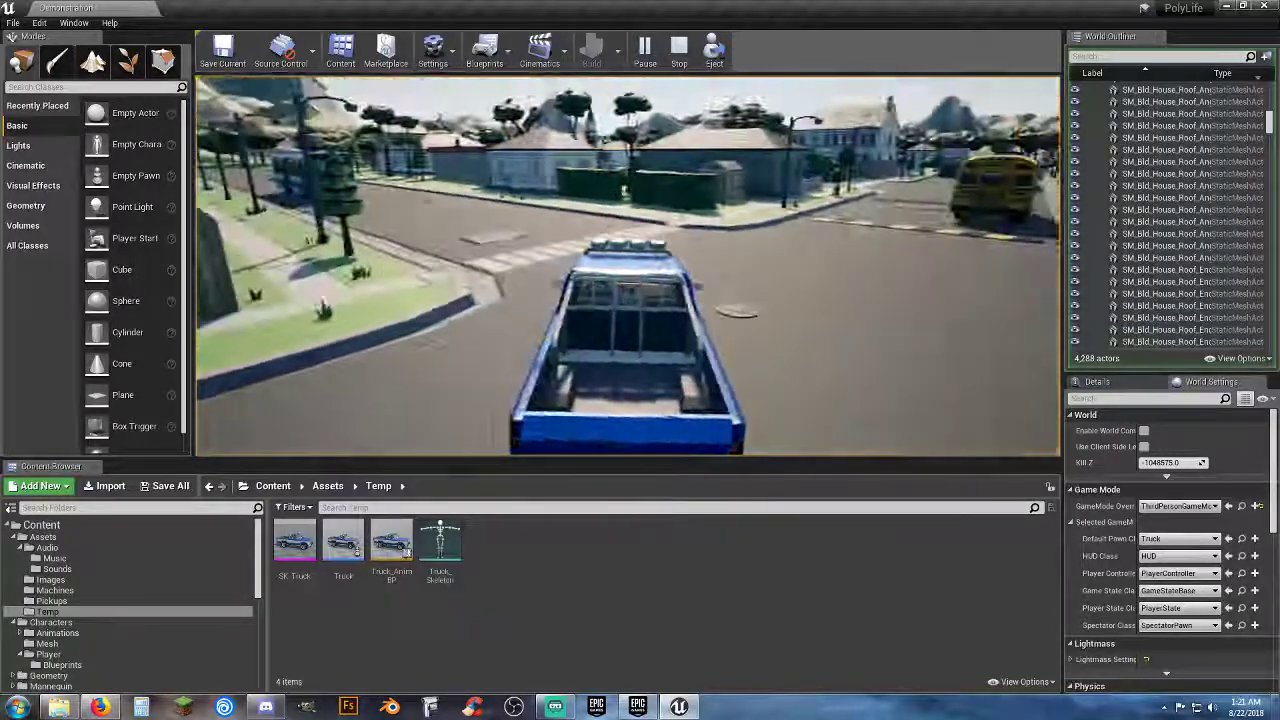
{"action": "key", "text": "w"}
{"action": "key", "text": "a"}
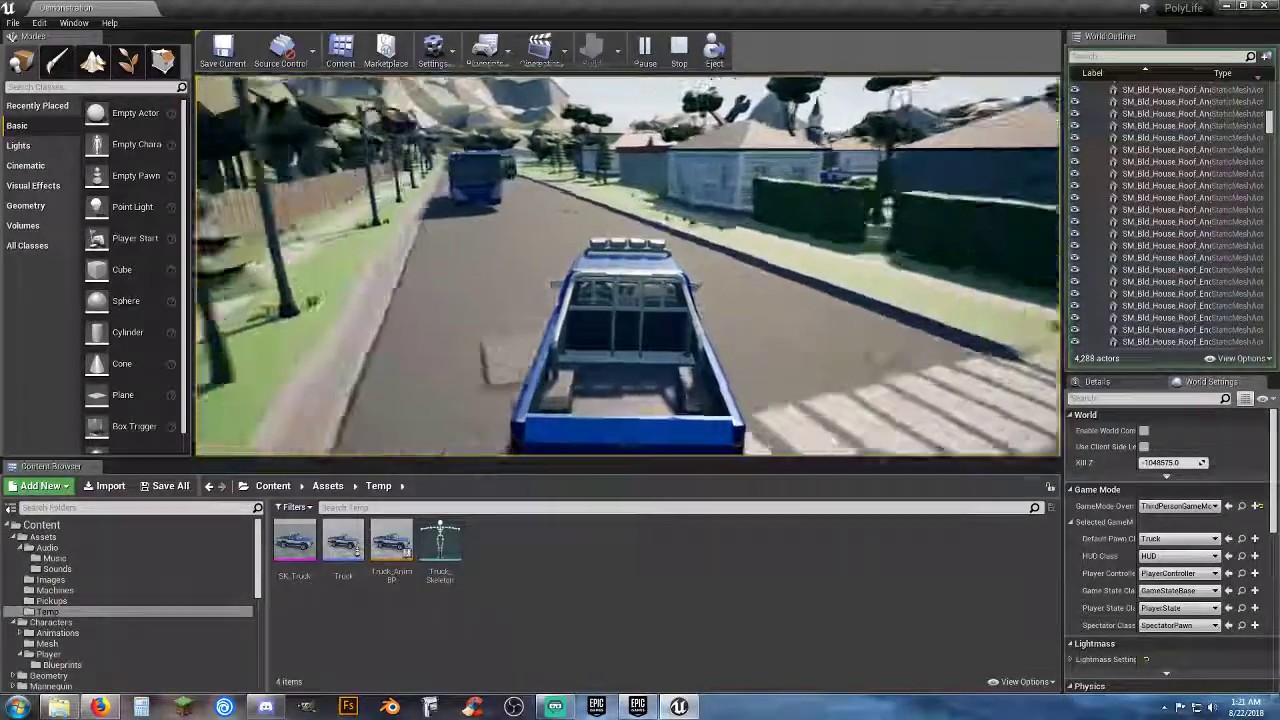
{"action": "key", "text": "w"}
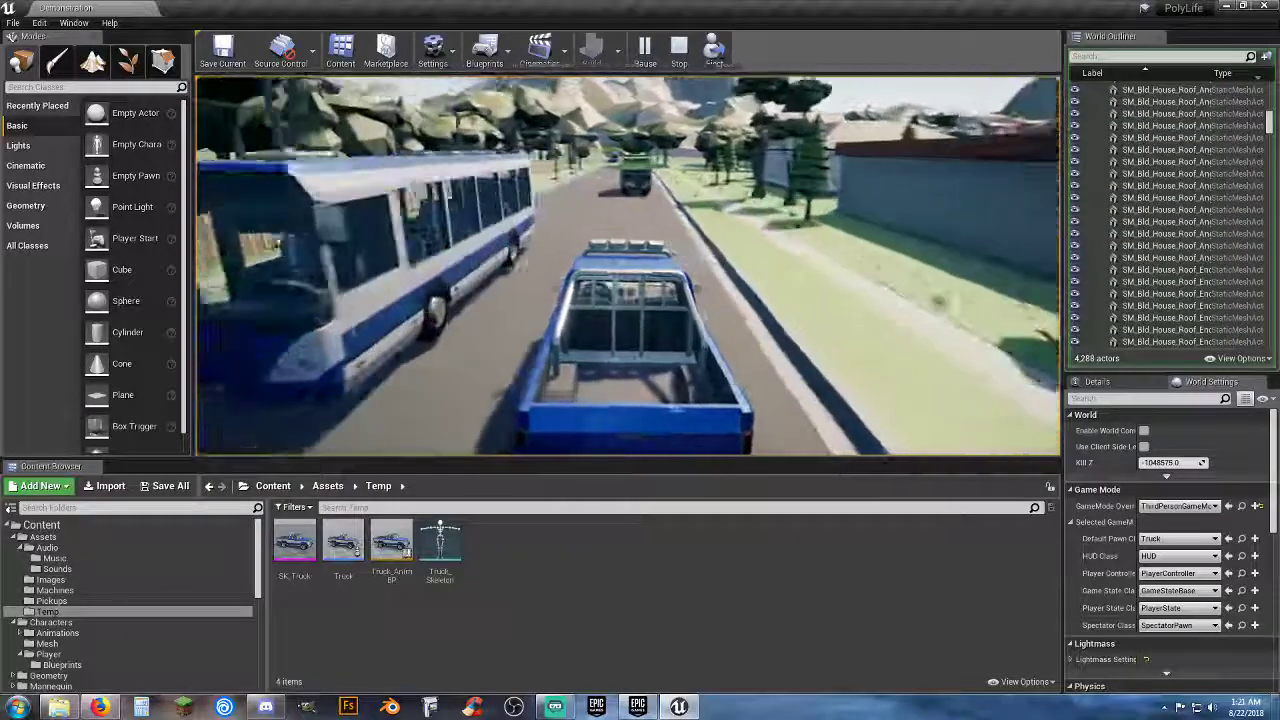
{"action": "key", "text": "w"}
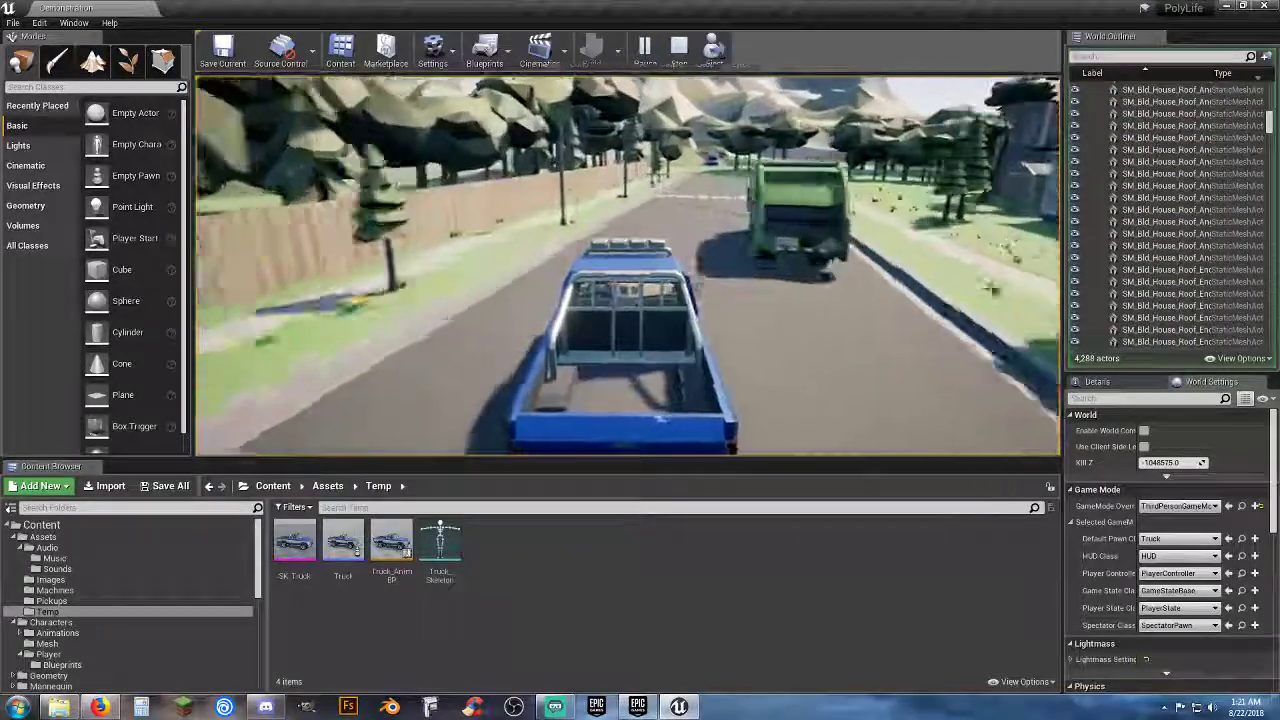
{"action": "key", "text": "w"}
{"action": "key", "text": "d"}
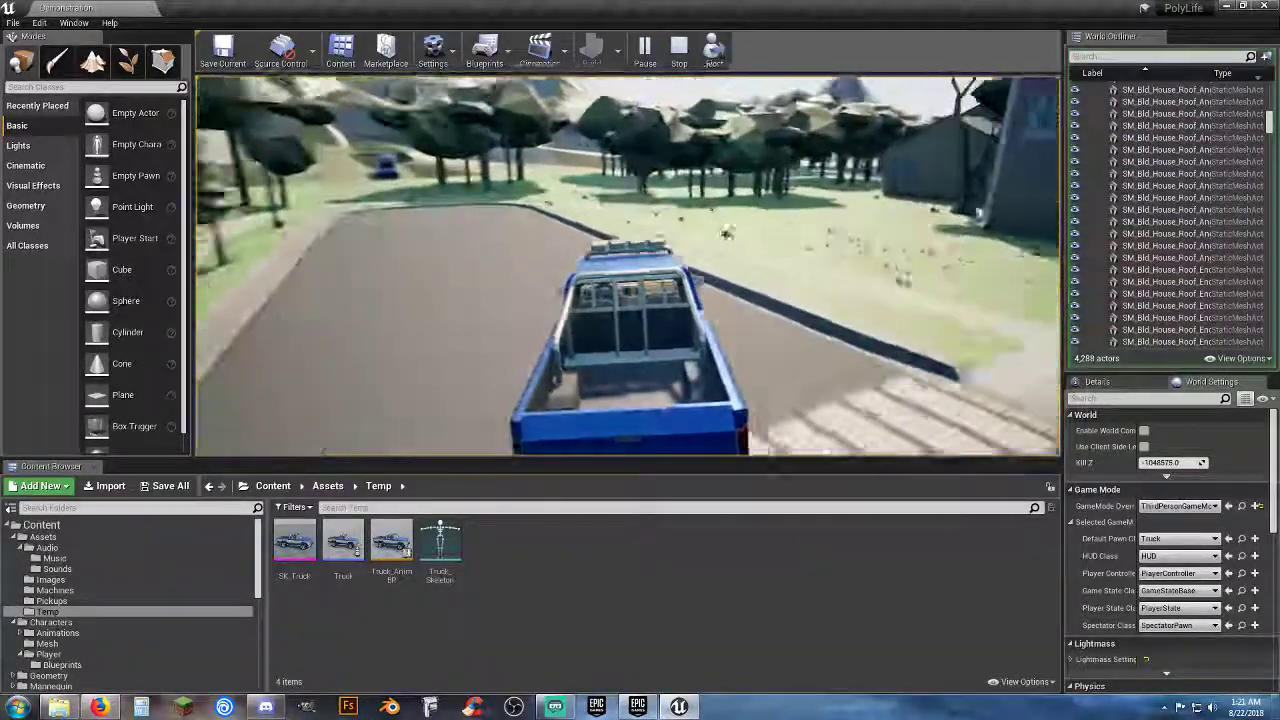
{"action": "key", "text": "w"}
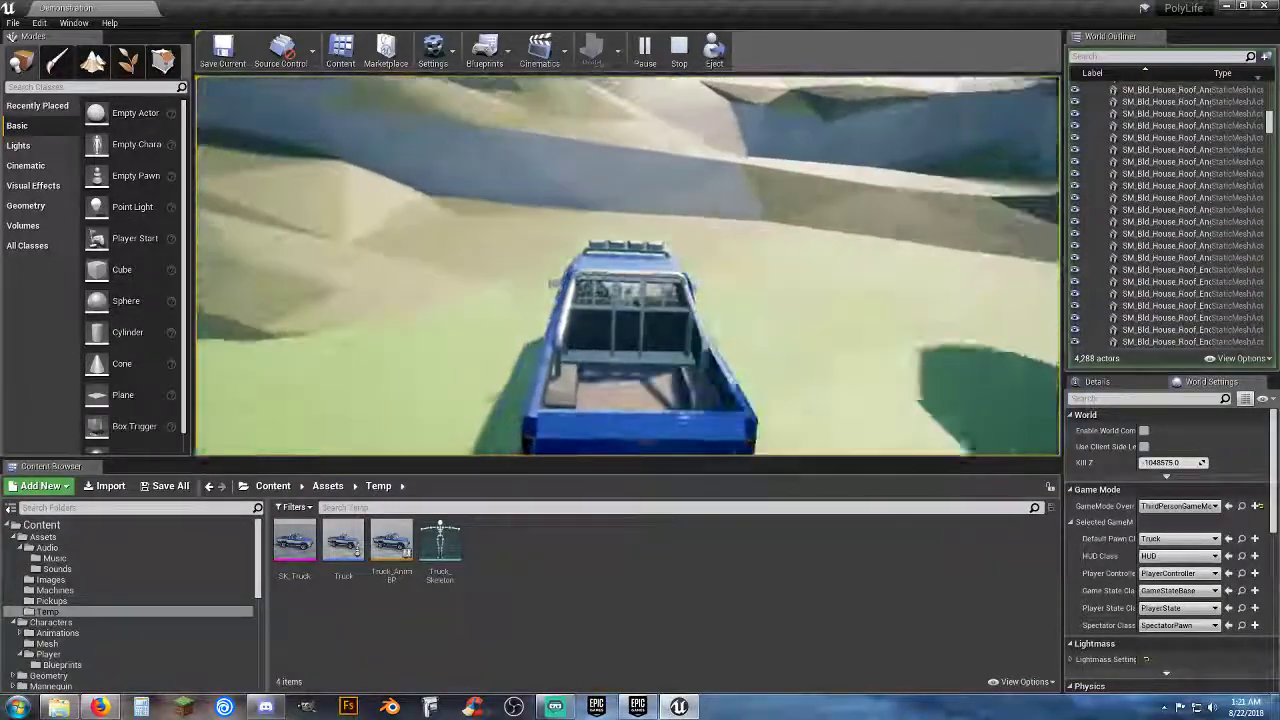
{"action": "key", "text": "w"}
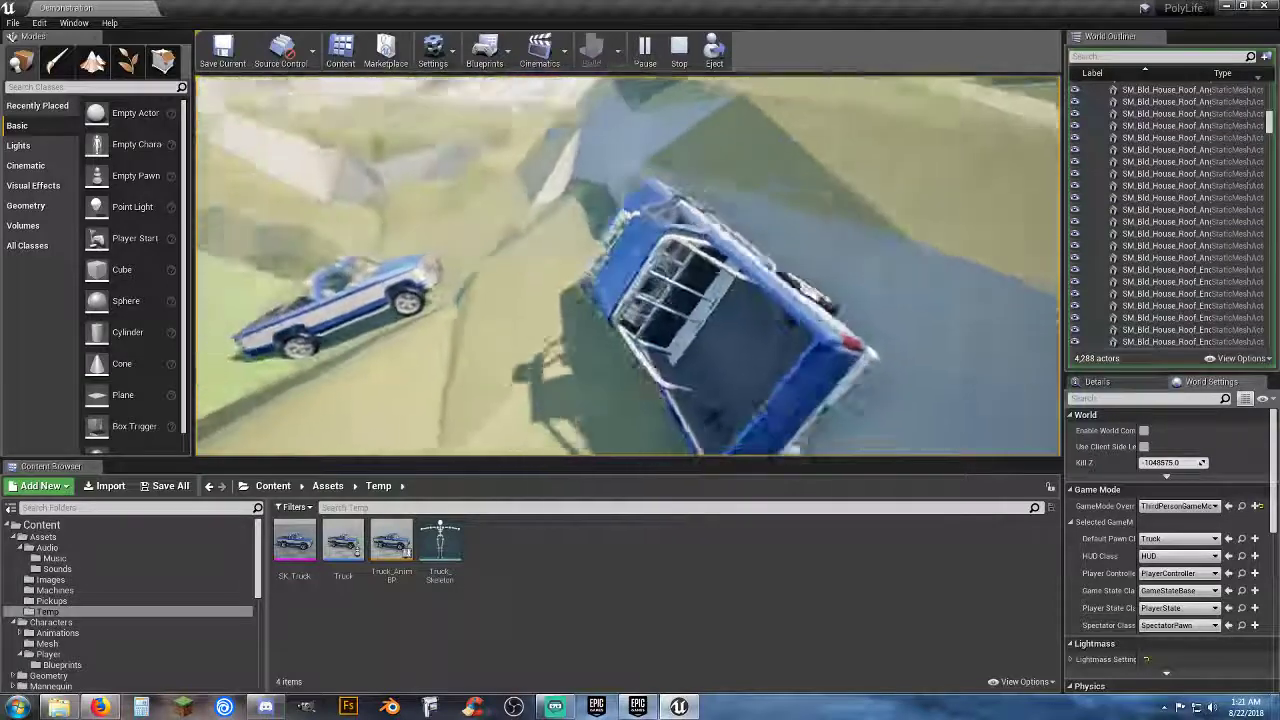
{"action": "key", "text": "a"}
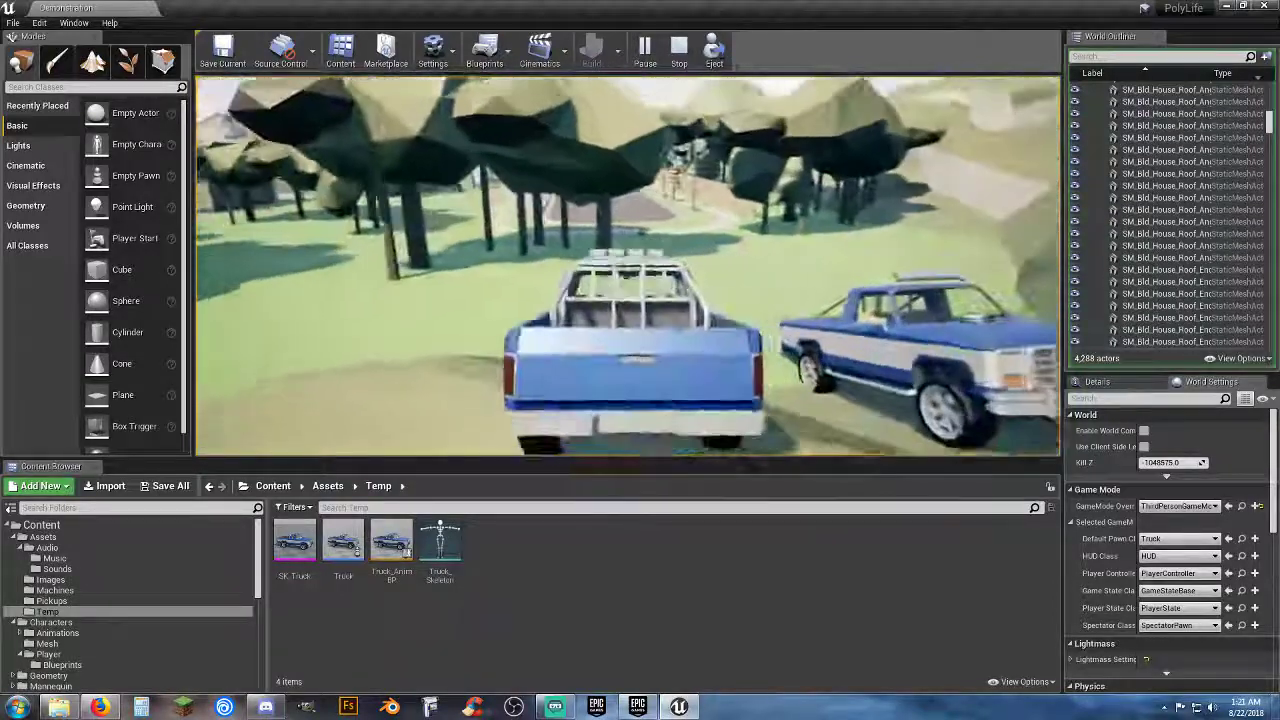
{"action": "key", "text": "w"}
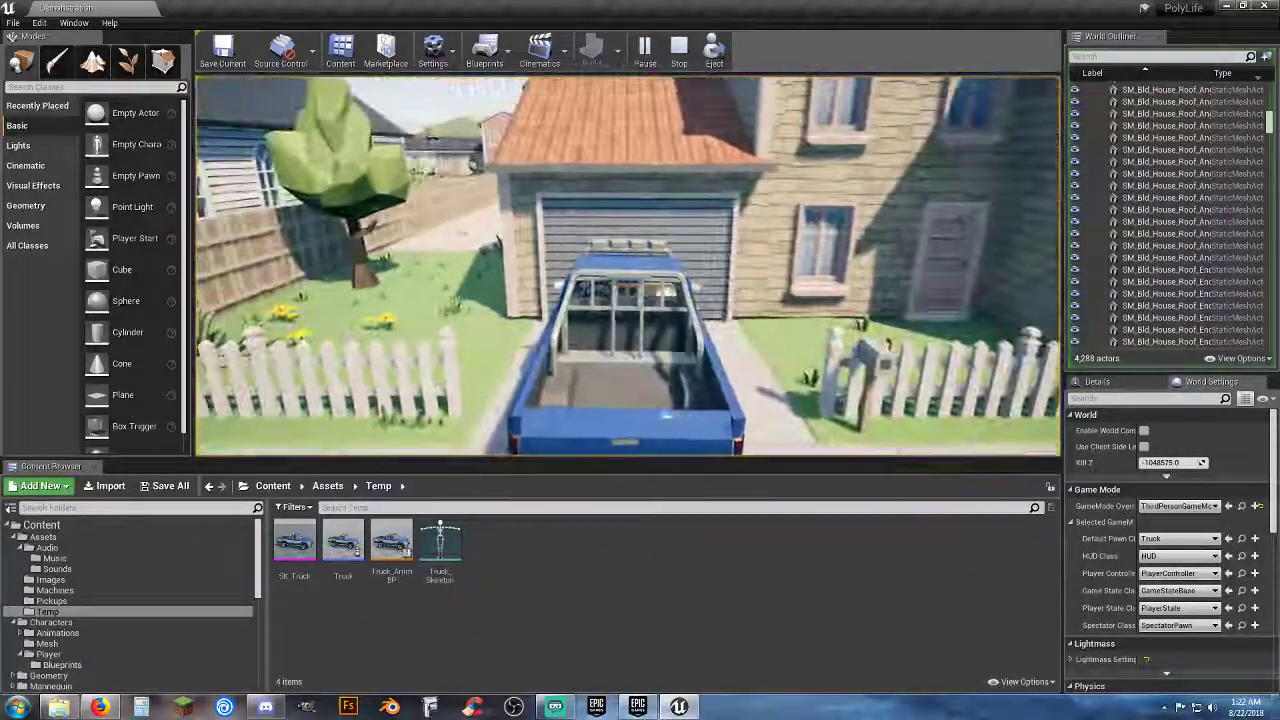
{"action": "key", "text": "Escape"}
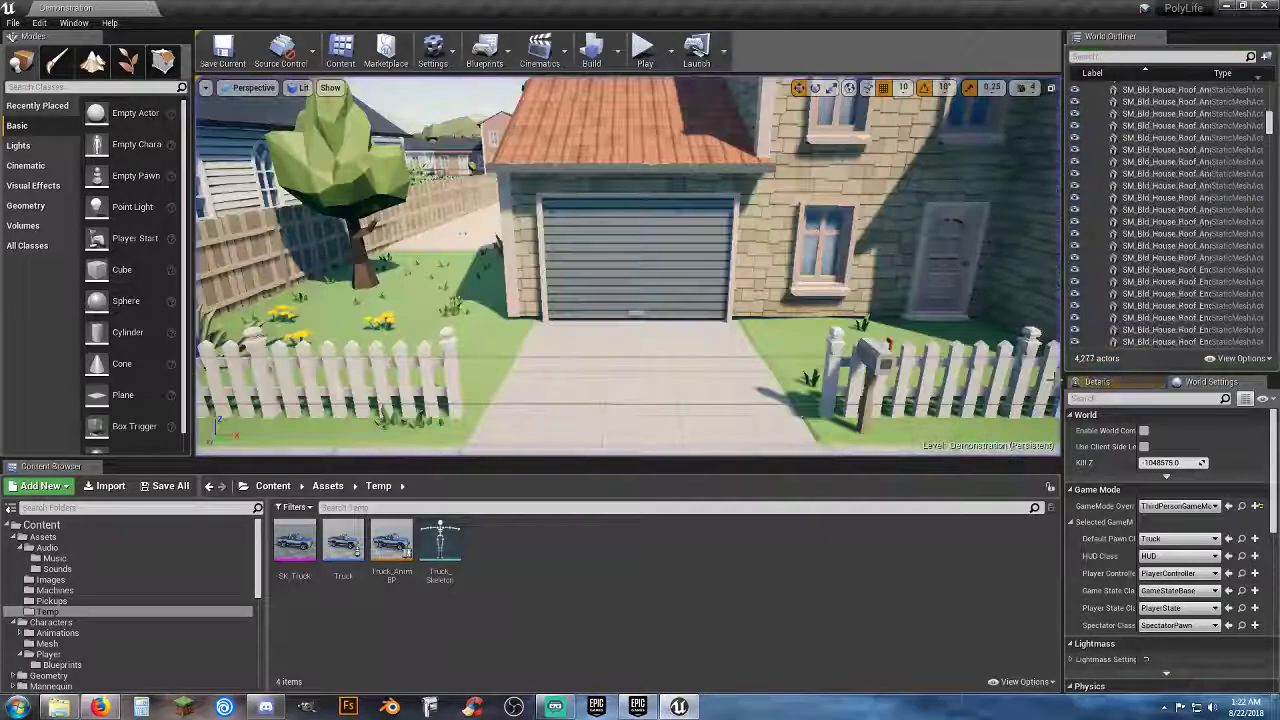
Restore the Default Pawn Class to Player_Base and save the modified ThirdPersonGameMode blueprint.
{"action": "left_click", "coordinate": [1178, 539]}
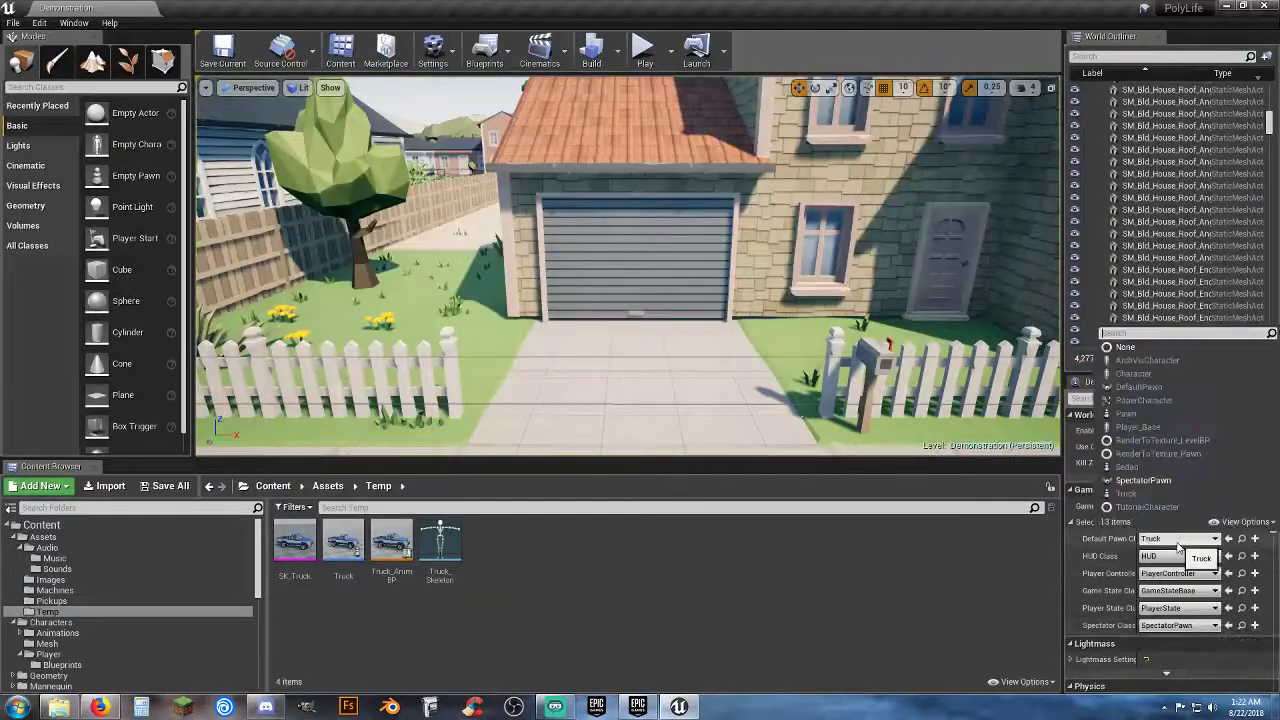
{"action": "left_click", "coordinate": [1140, 428]}
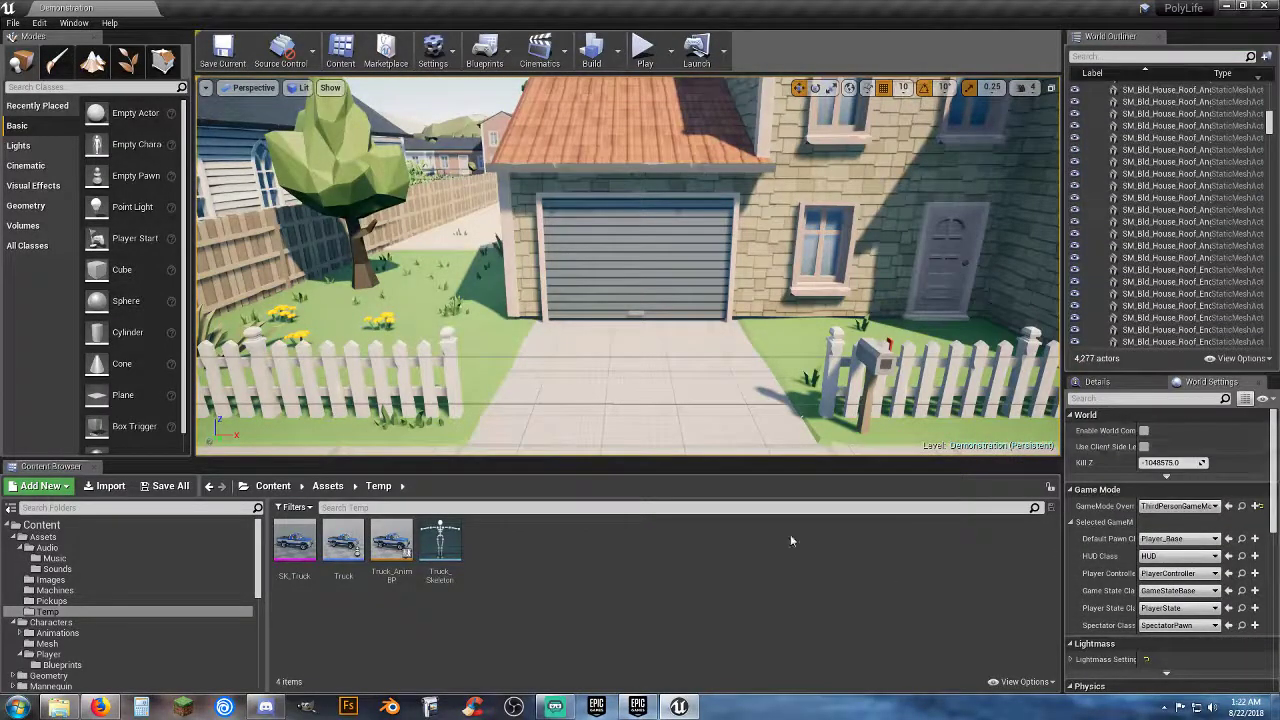
{"action": "left_click", "coordinate": [168, 486]}
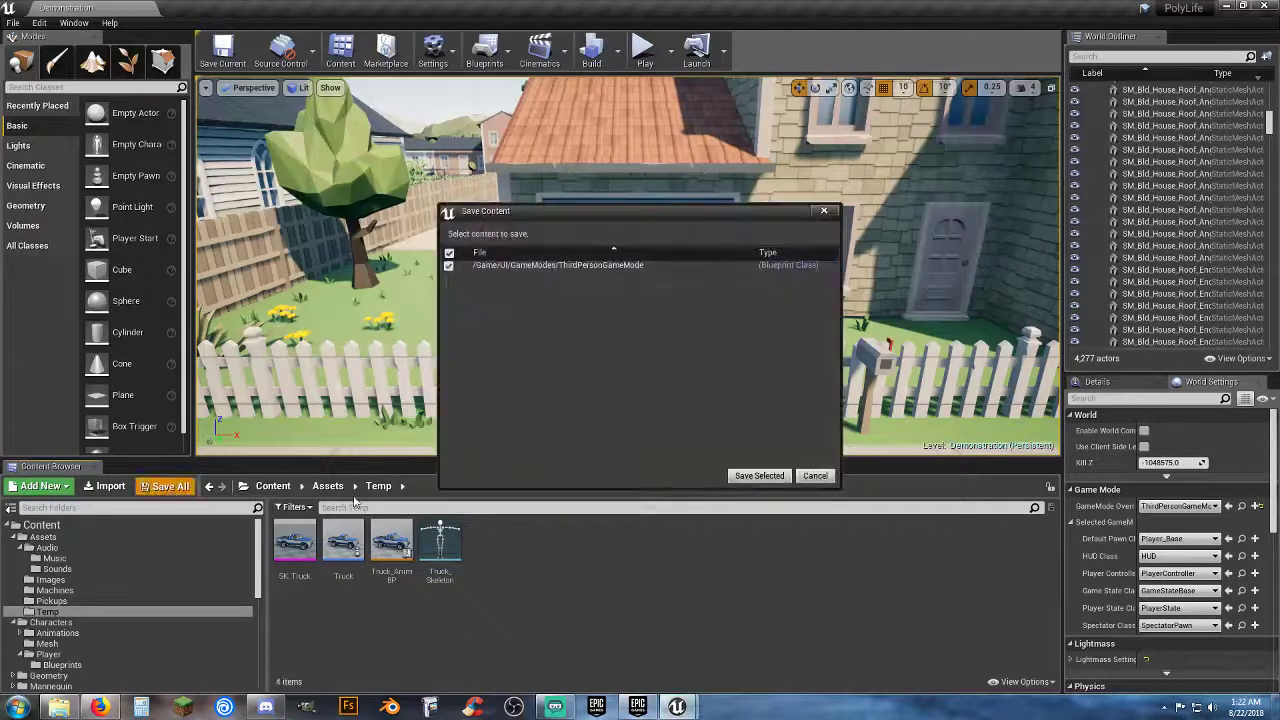
{"action": "left_click", "coordinate": [759, 475]}
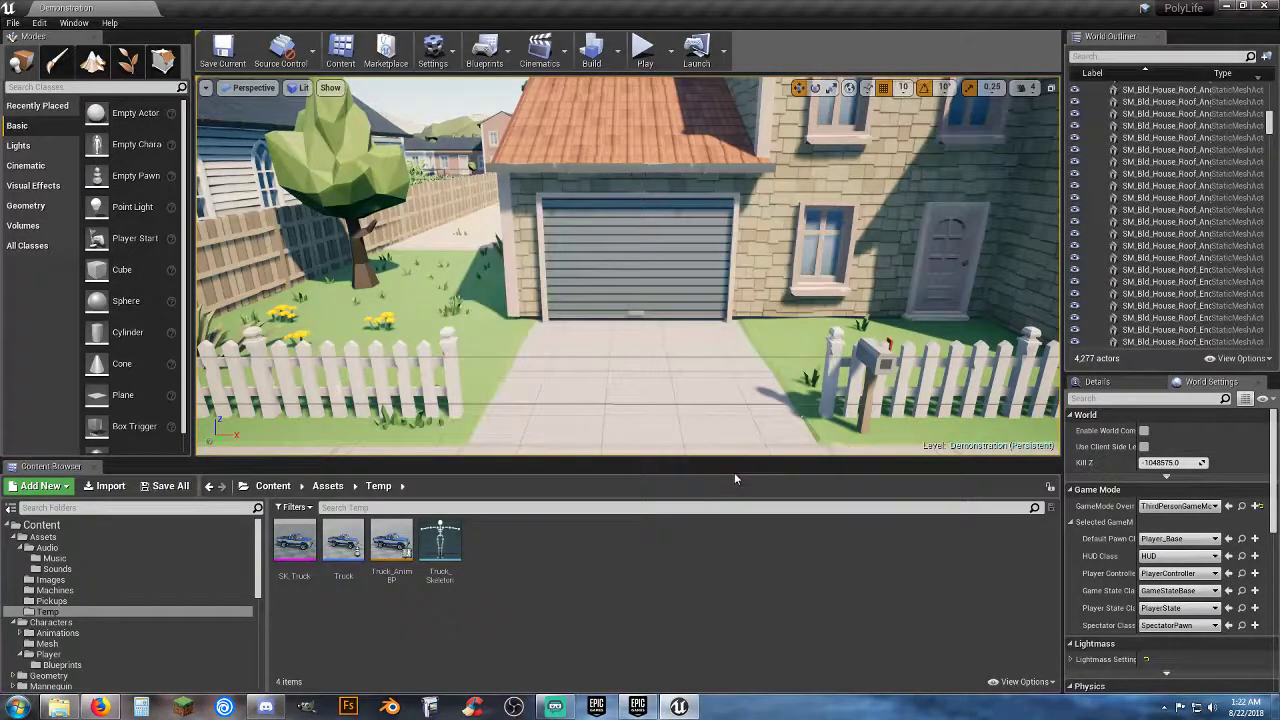